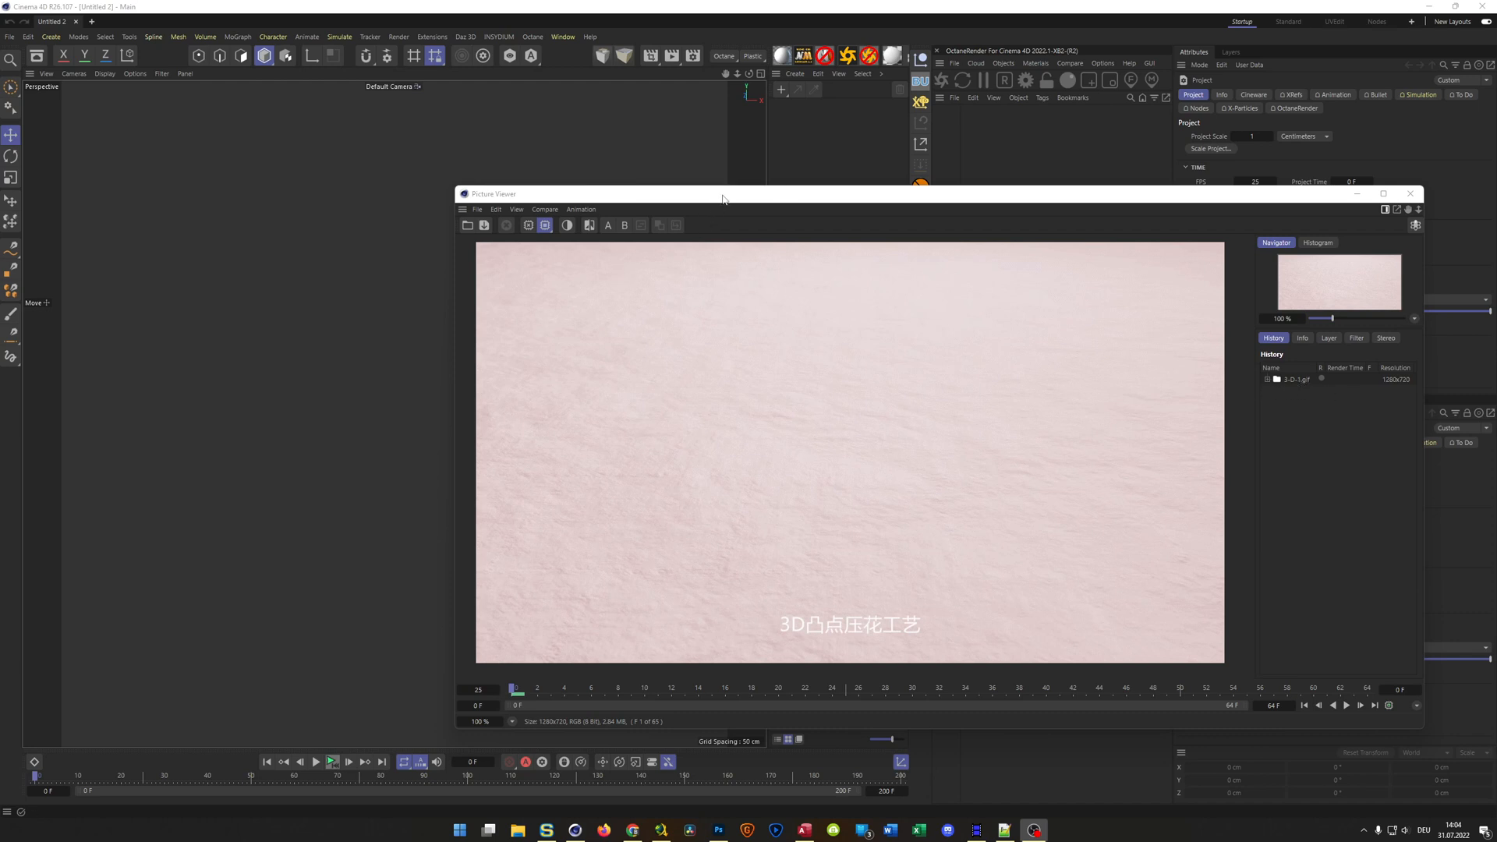
Play back the finished reference animation in the Picture Viewer, and close the viewer
left_click_drag(733, 186, 734, 169)
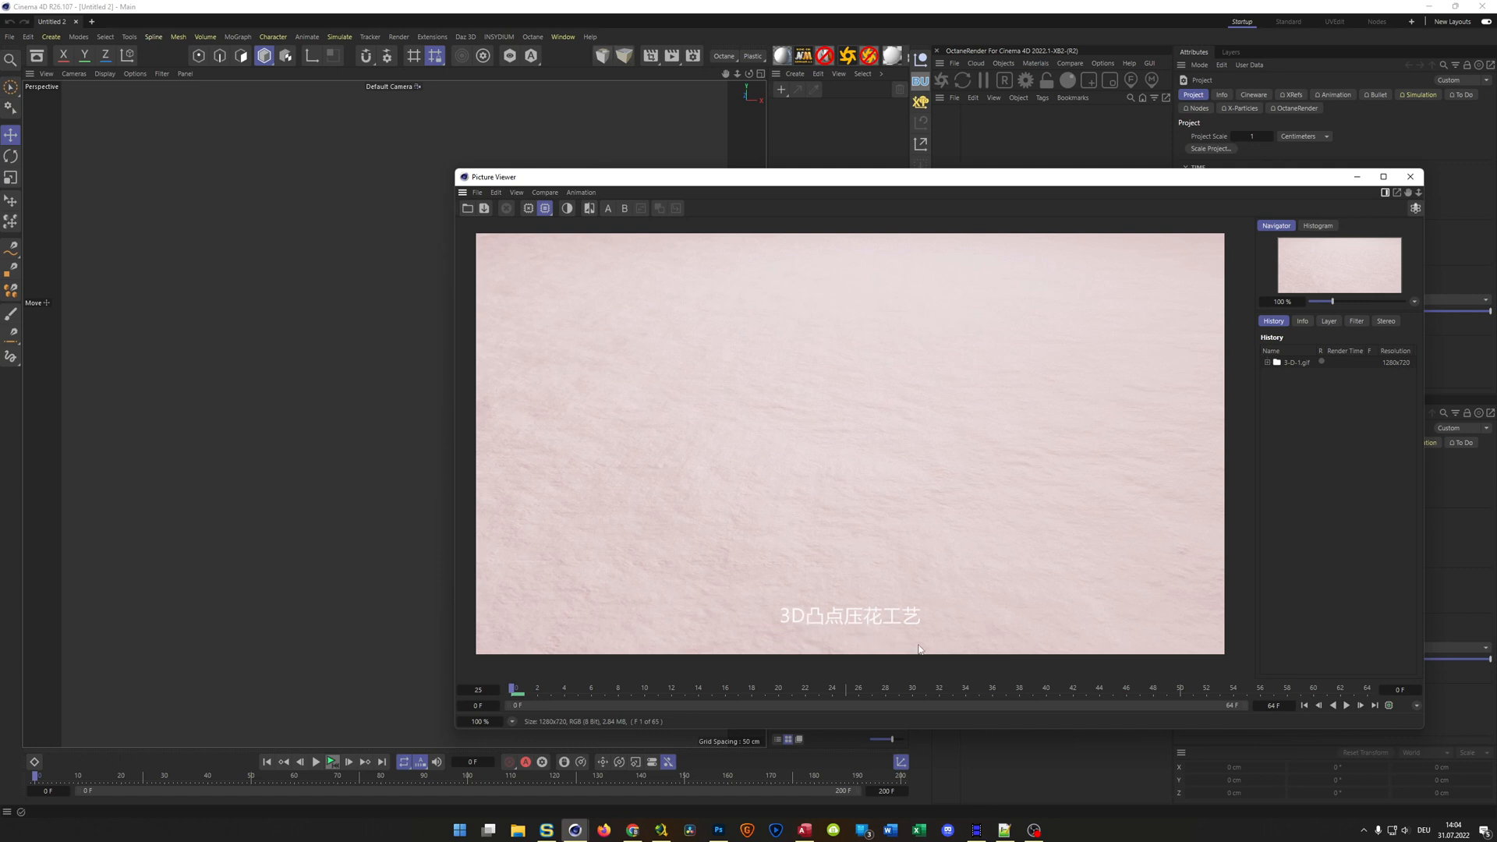
left_click(1346, 705)
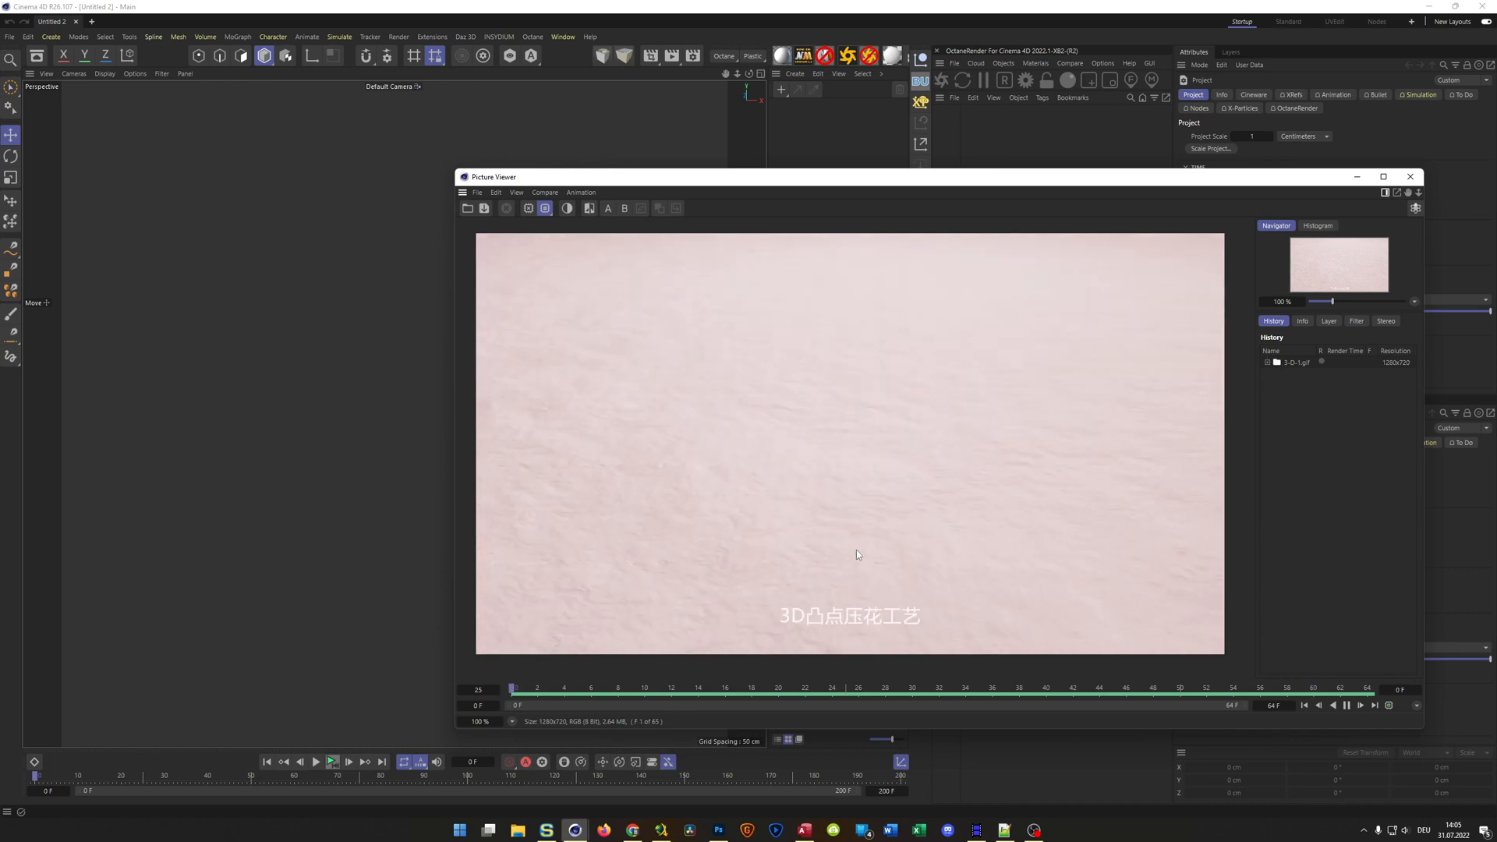
left_click(1409, 178)
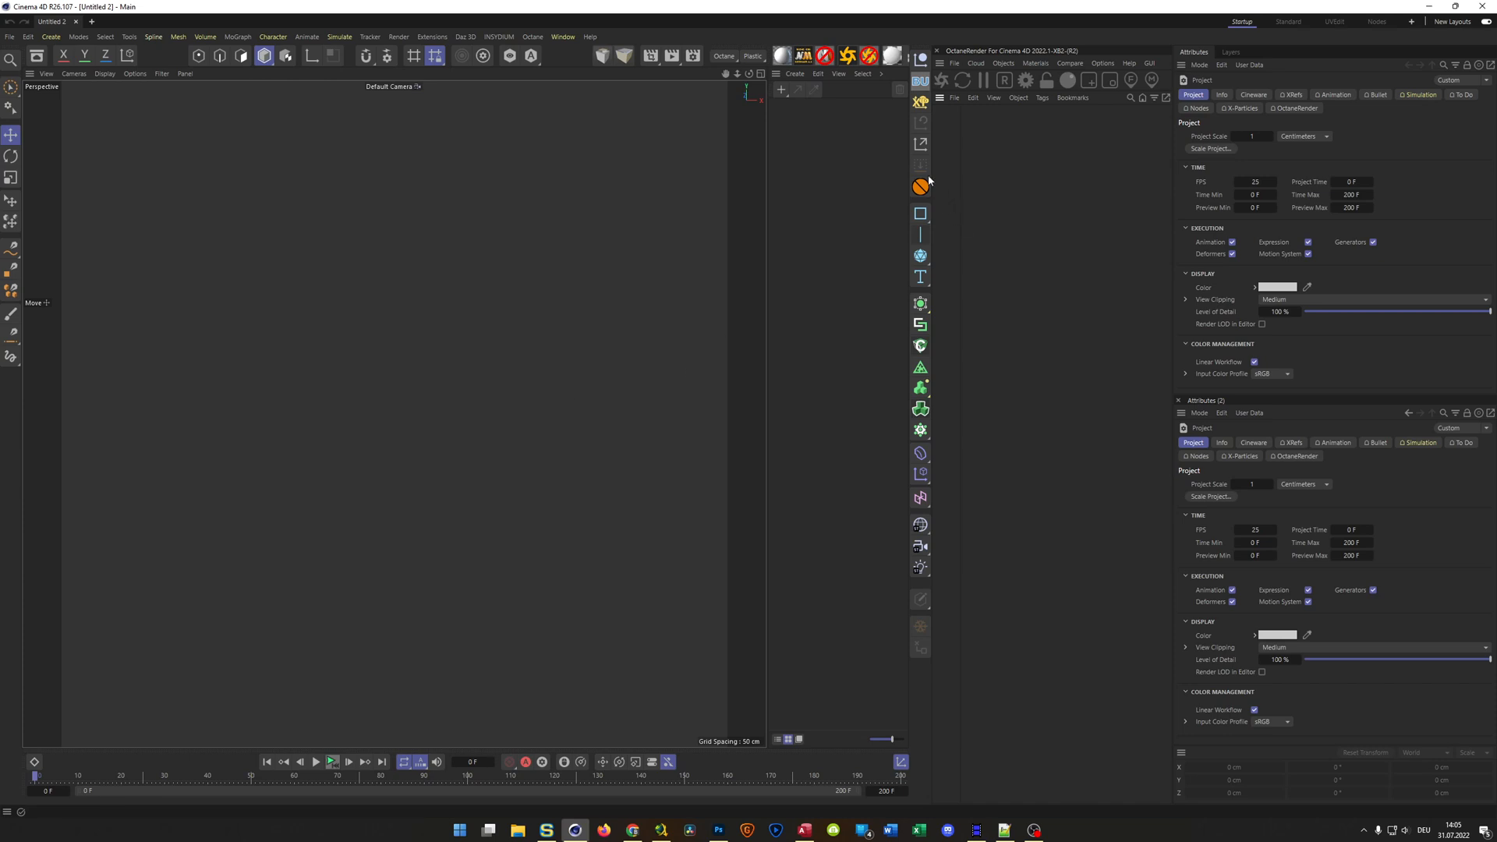
Hide the Material Manager and widen the viewport and object list area in the layout
left_click(820, 167)
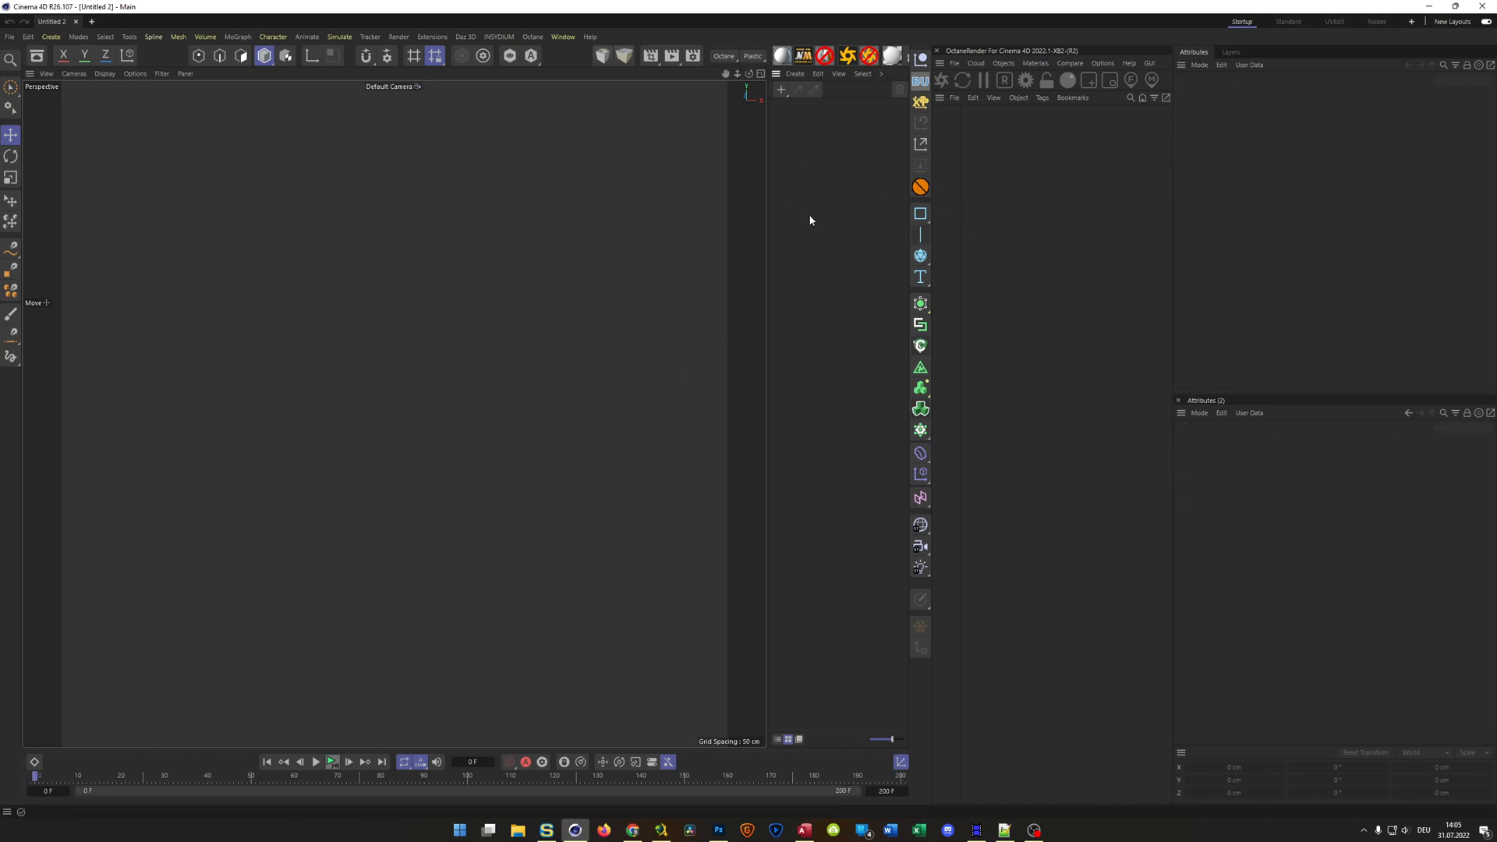
key("shift+F2")
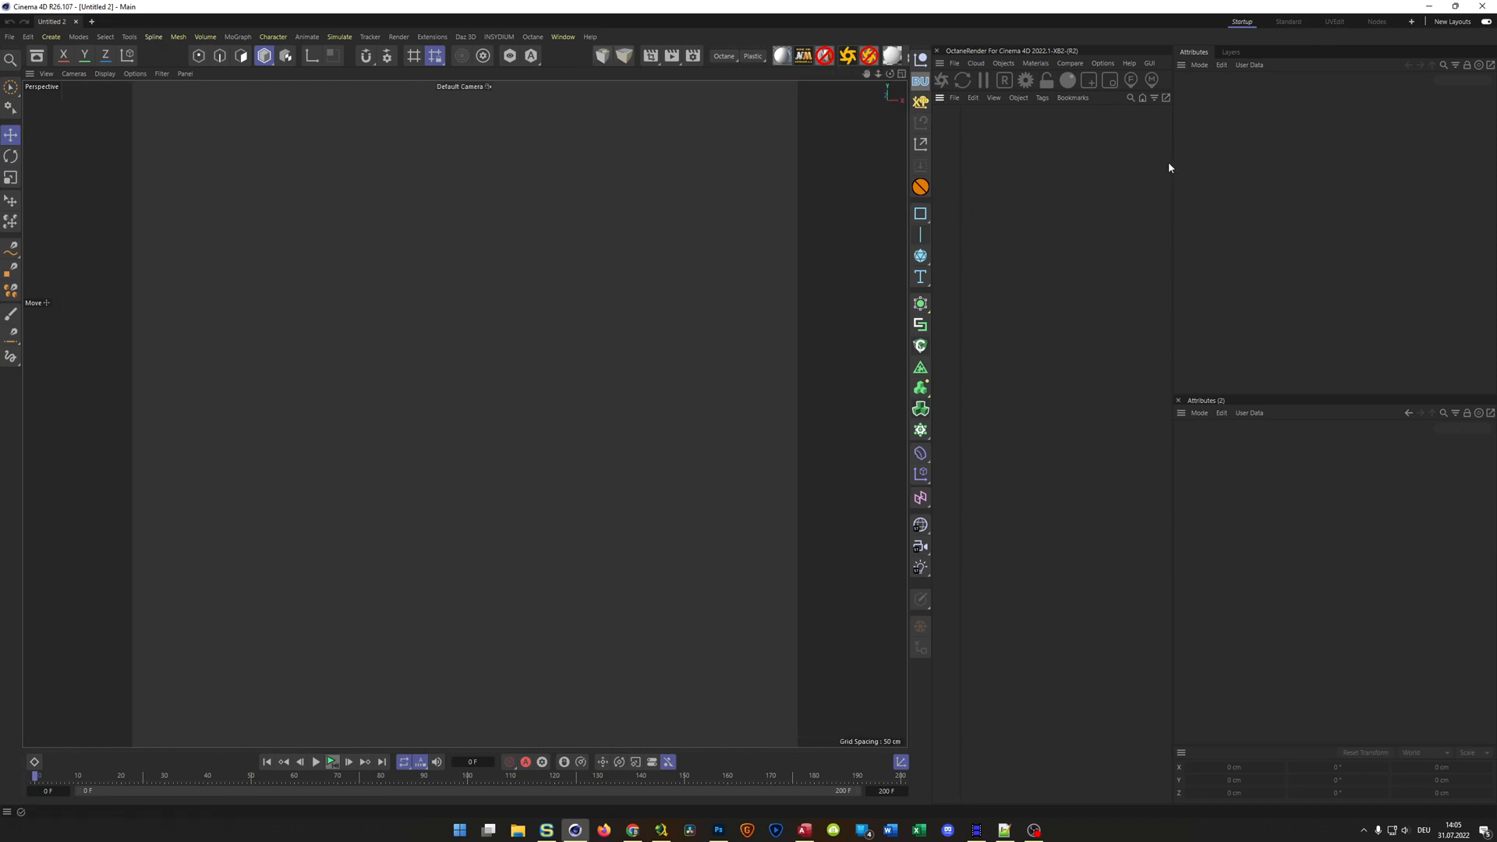
left_click_drag(1170, 163, 1204, 240)
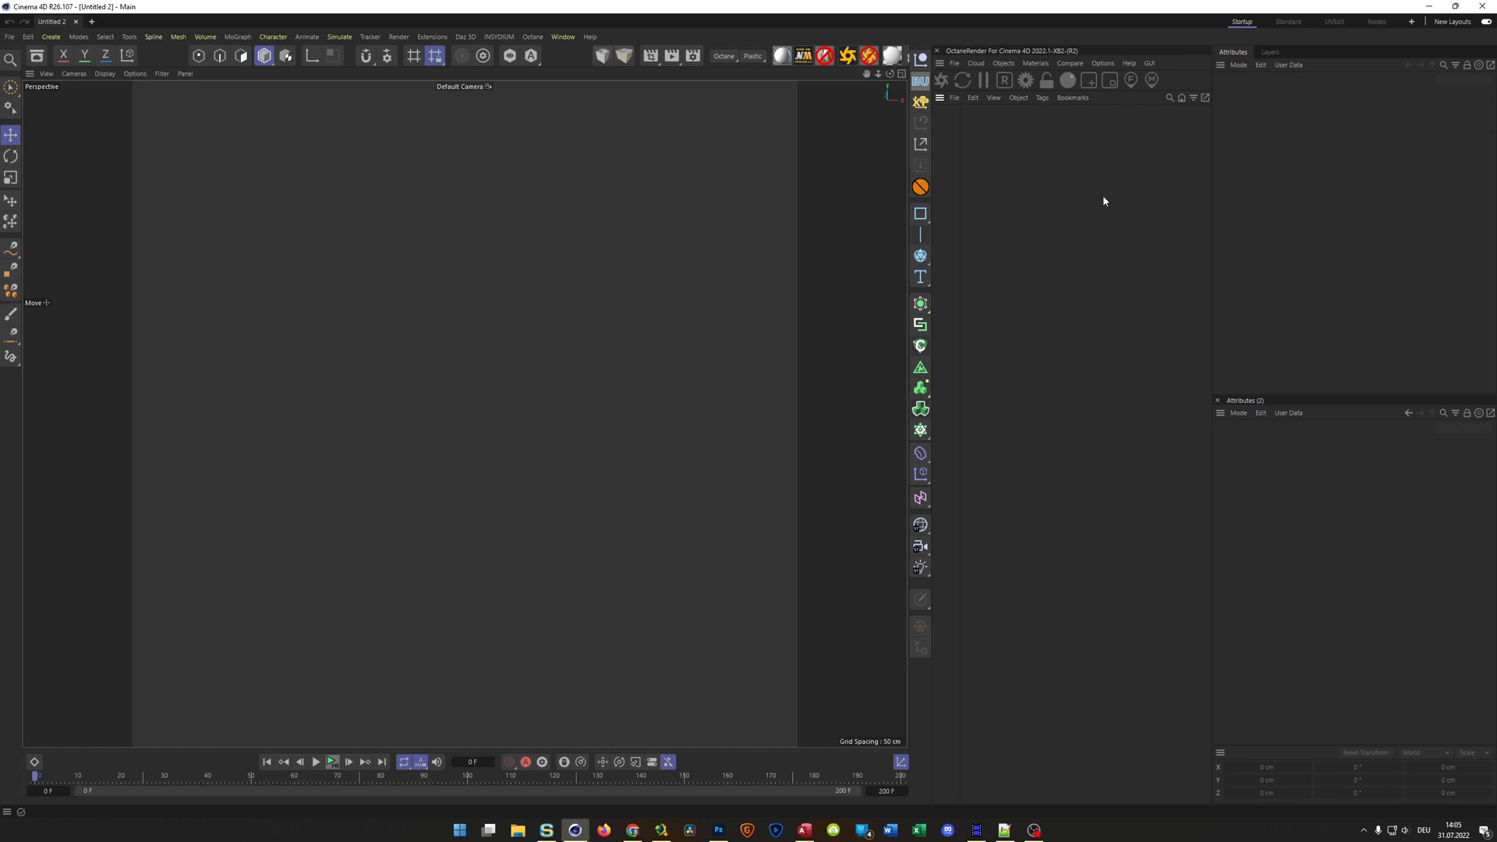
left_click_drag(934, 183, 957, 174)
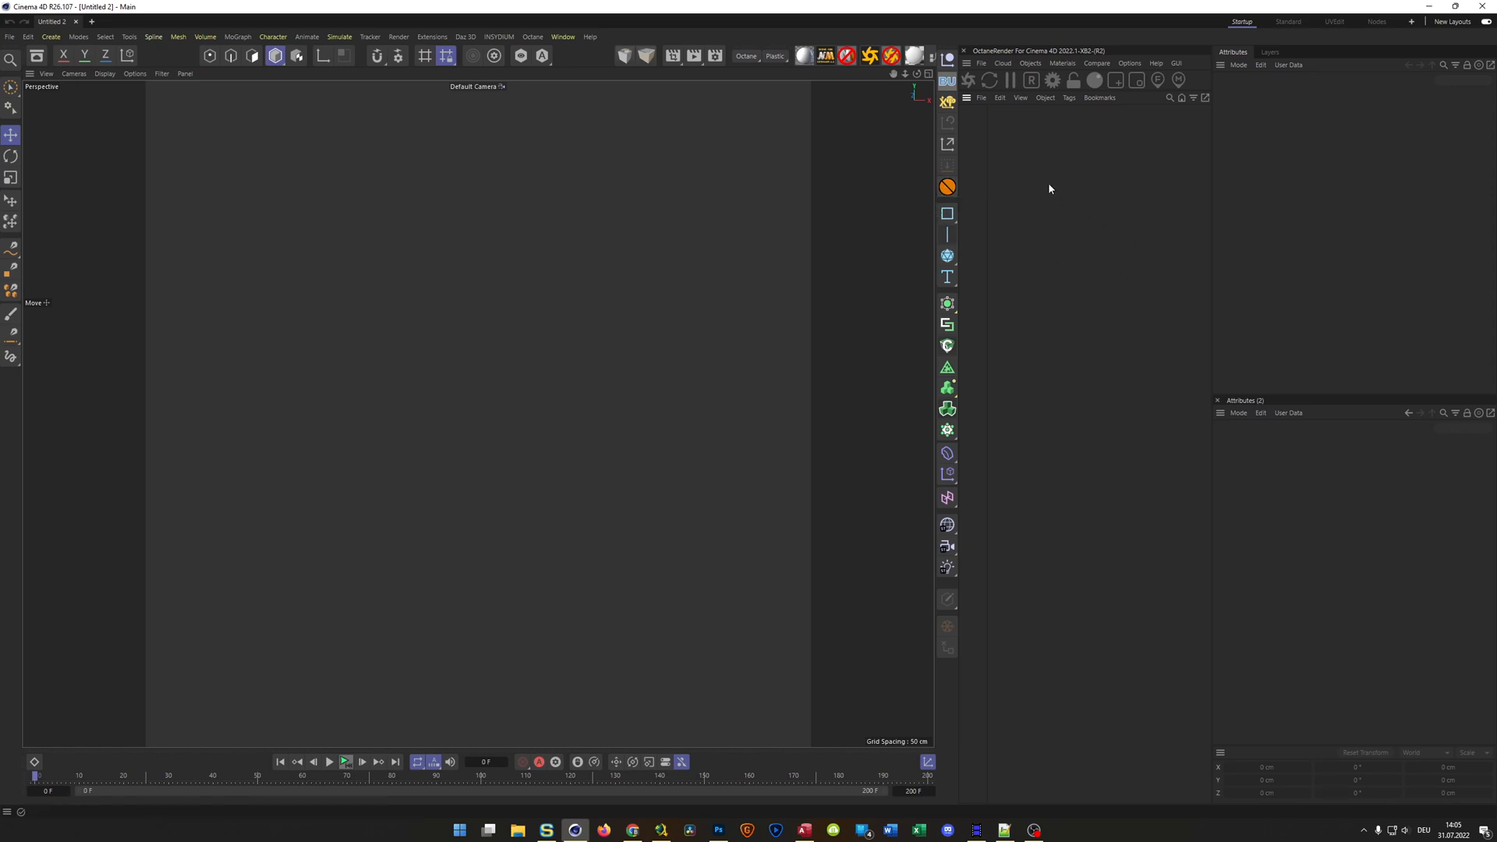
Add a plane primitive with a width of 40 cm and a height of 30 cm
left_click(947, 255)
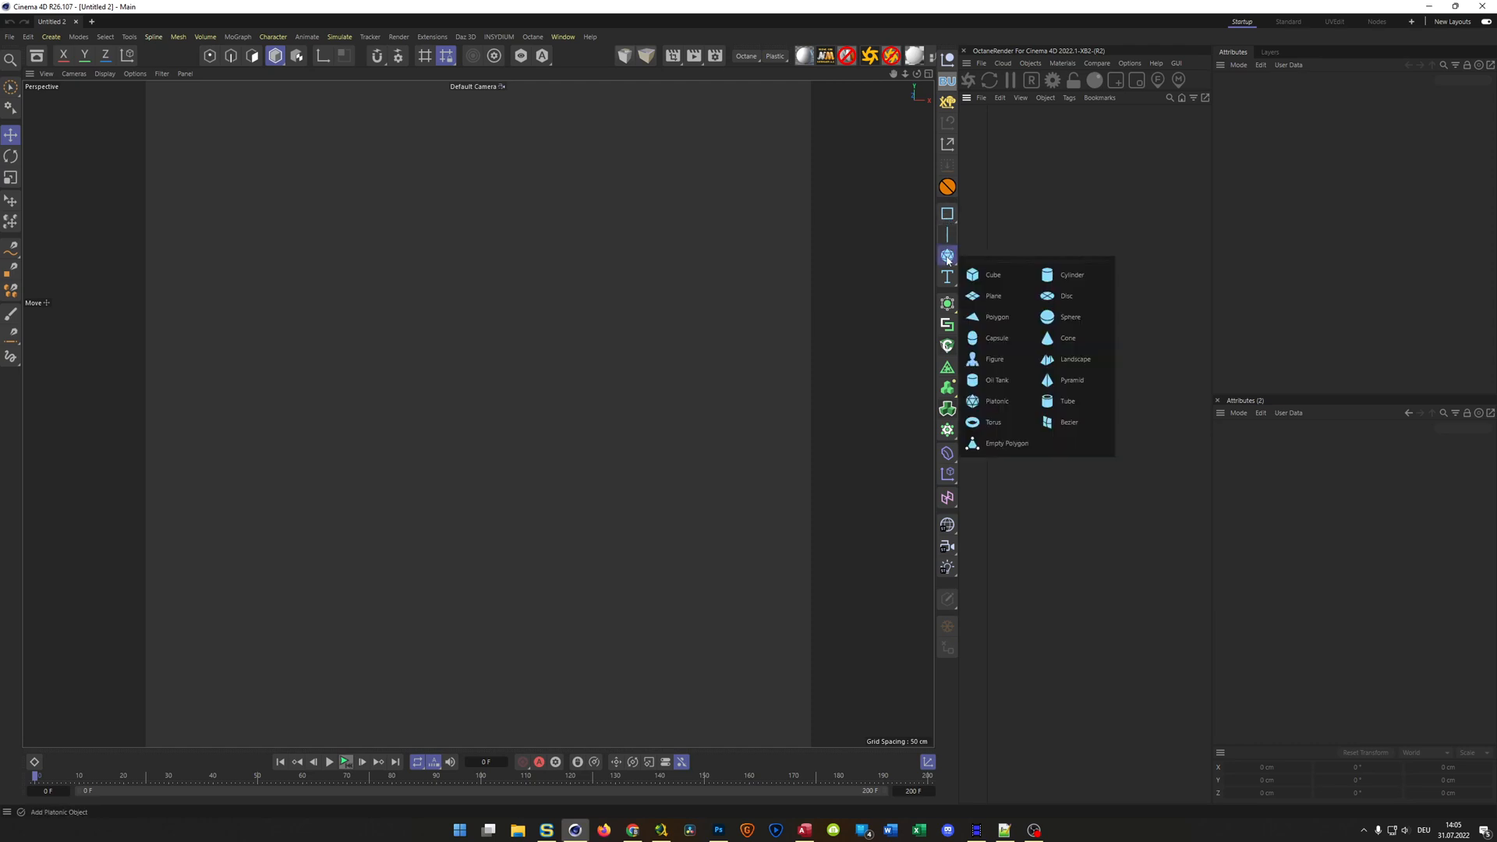
left_click(988, 295)
left_click_drag(508, 362, 515, 356, "alt")
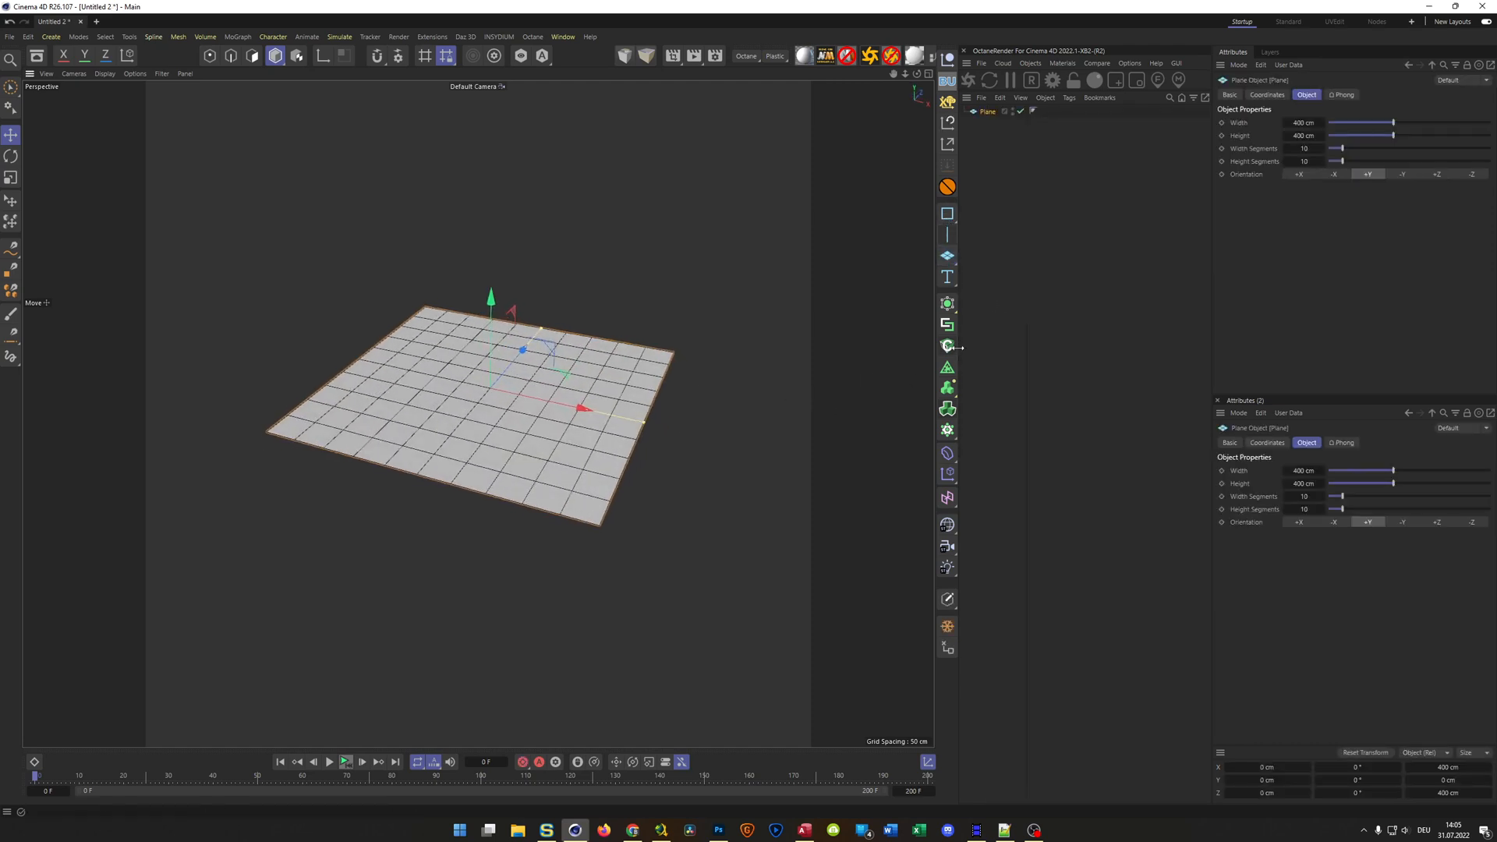
left_click(1300, 123)
type("40")
key("Tab")
type("30")
key("Return")
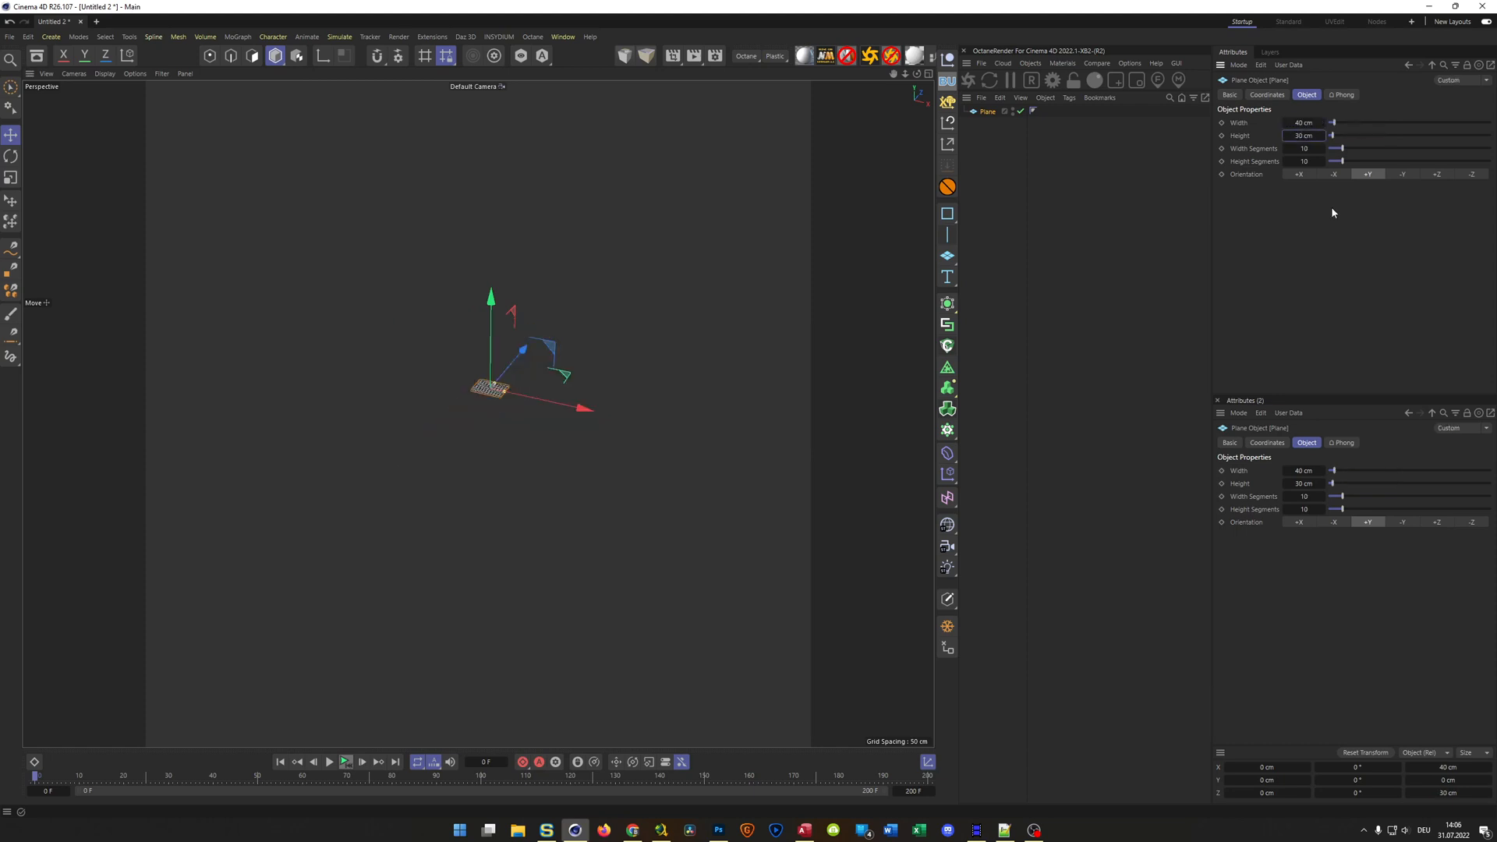
Reduce the plane's width segments and height segments to 1 each
right_click_drag(491, 380, 581, 345, "alt")
left_click_drag(541, 446, 523, 450, "alt")
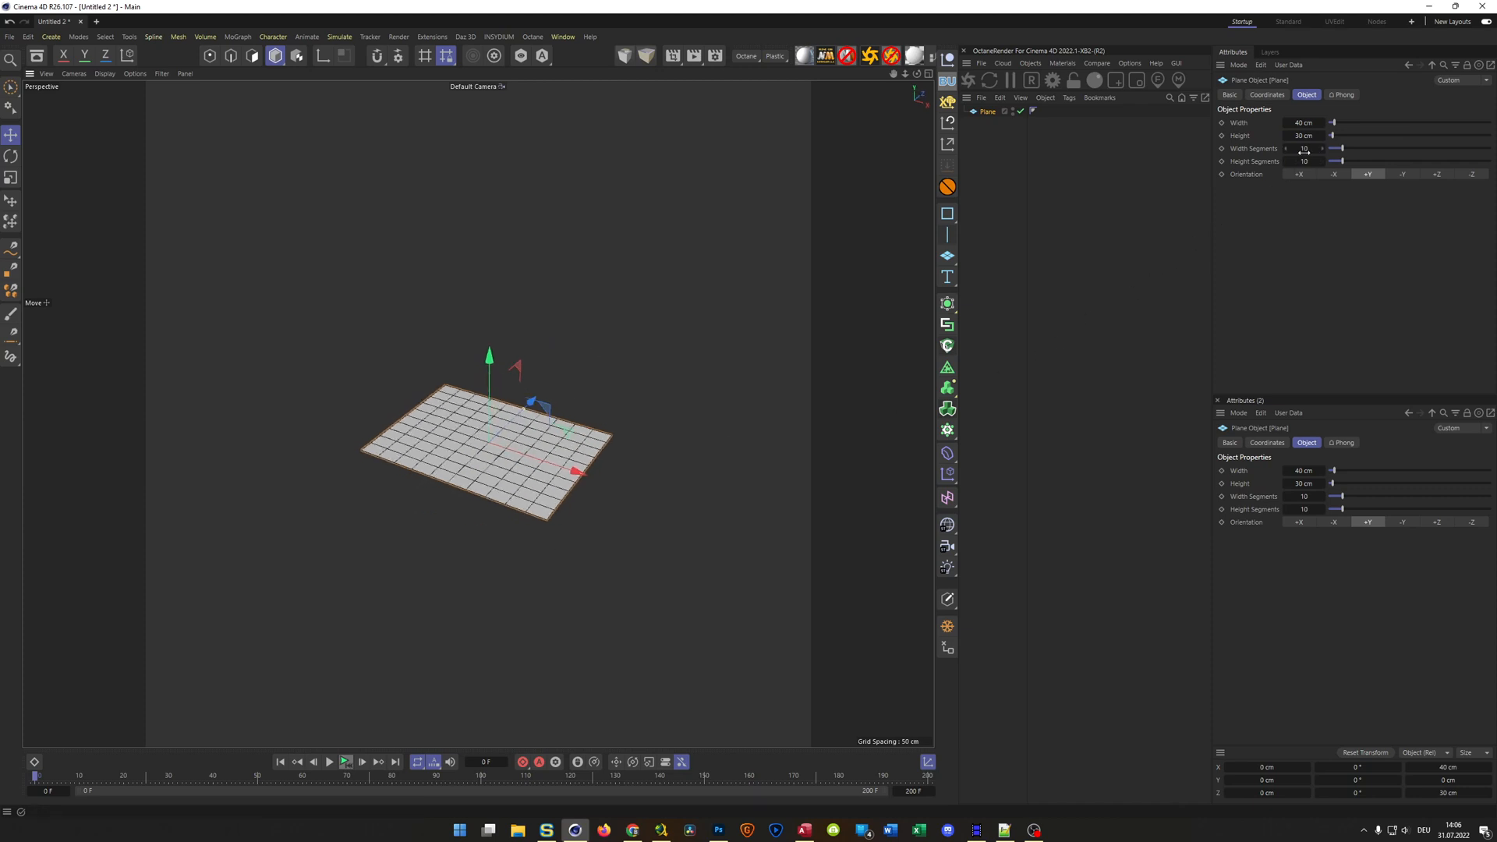
left_click_drag(1306, 149, 1278, 163)
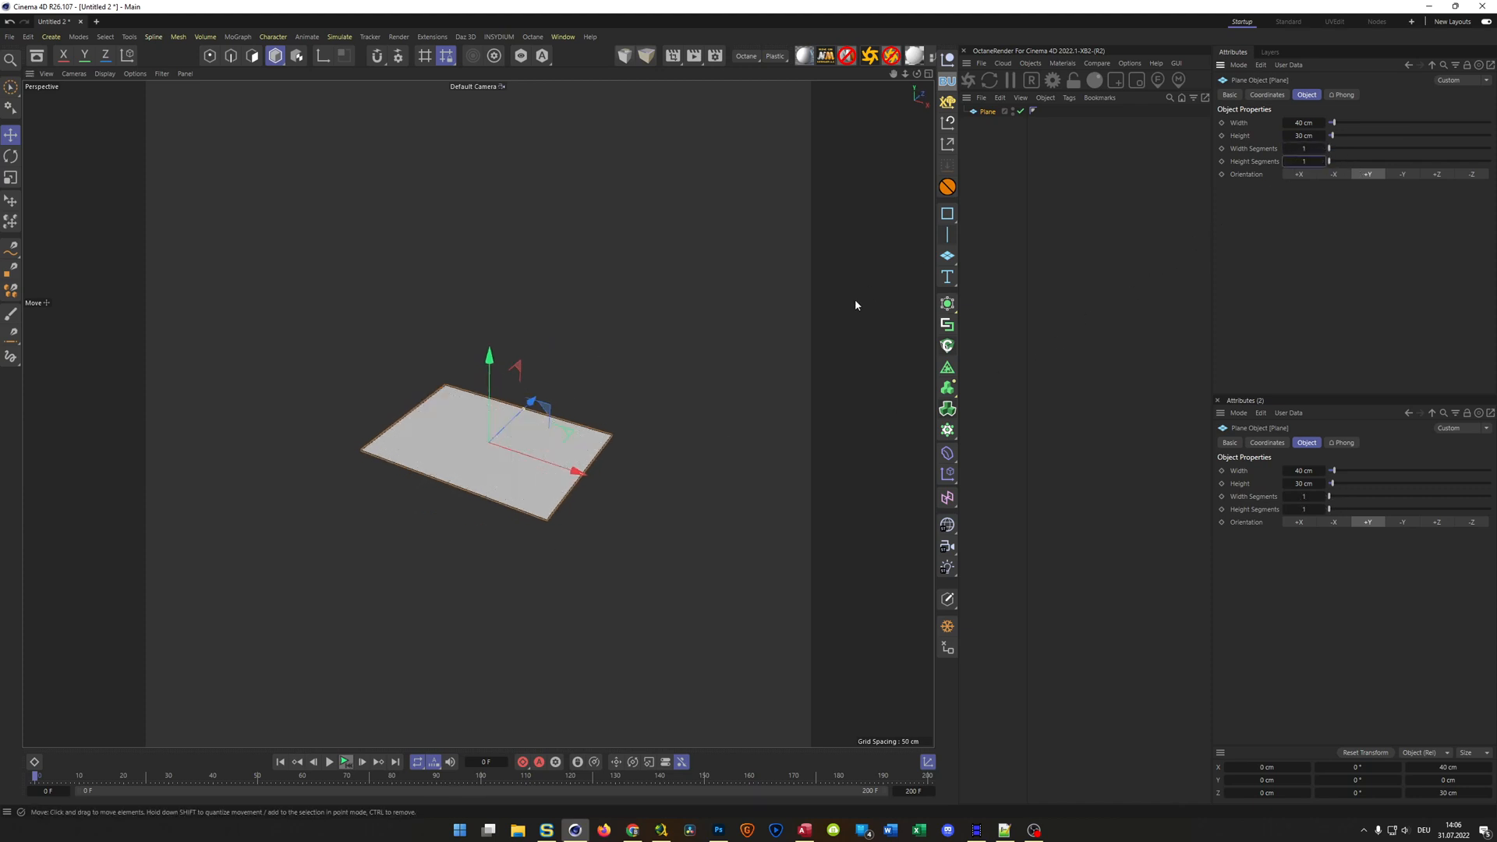
scroll(546, 472, "up", 3)
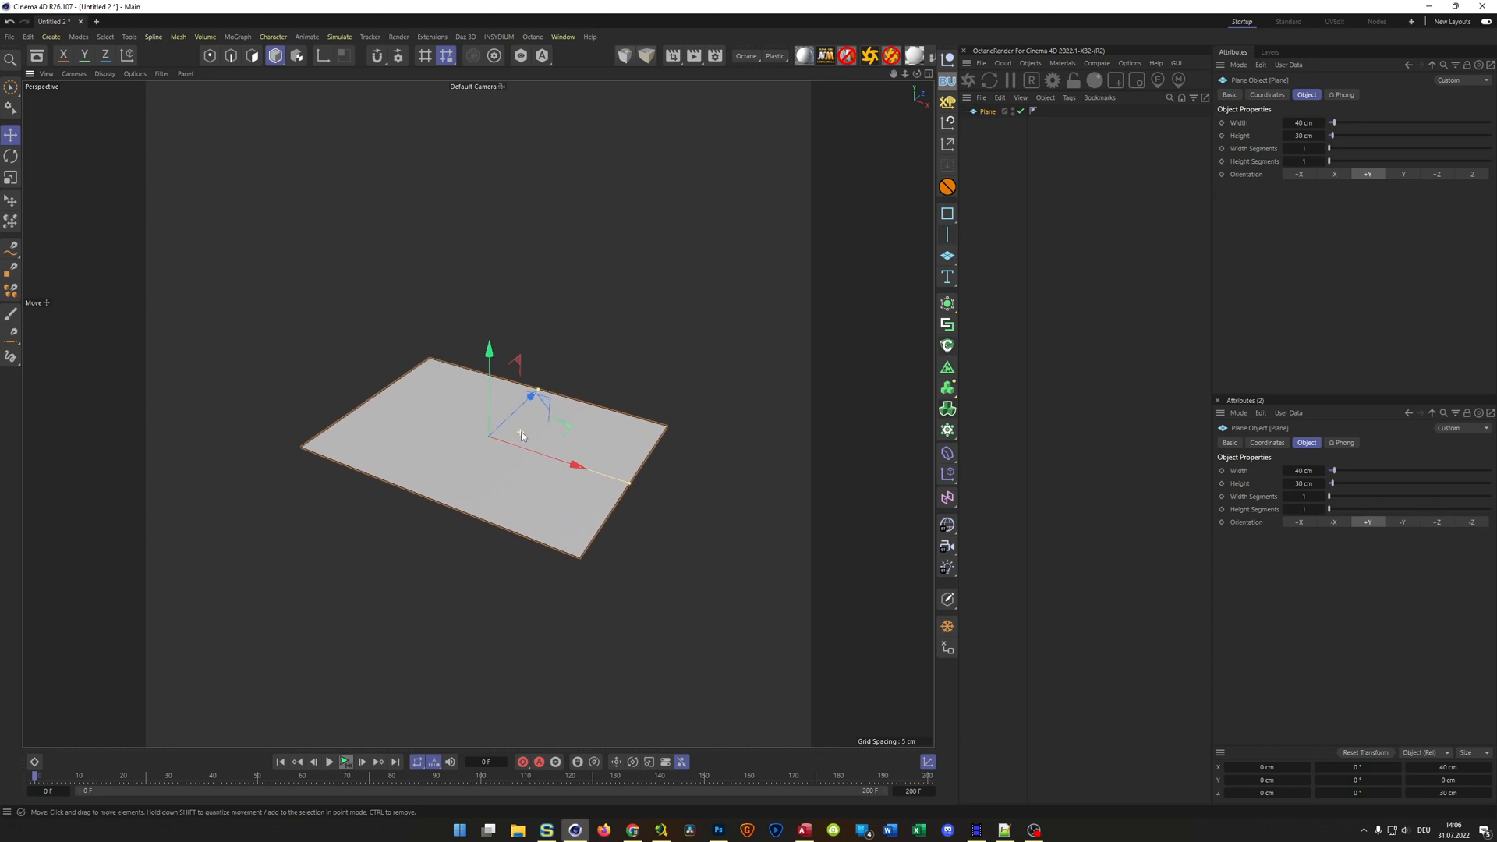
middle_click_drag(522, 428, 546, 383, "alt")
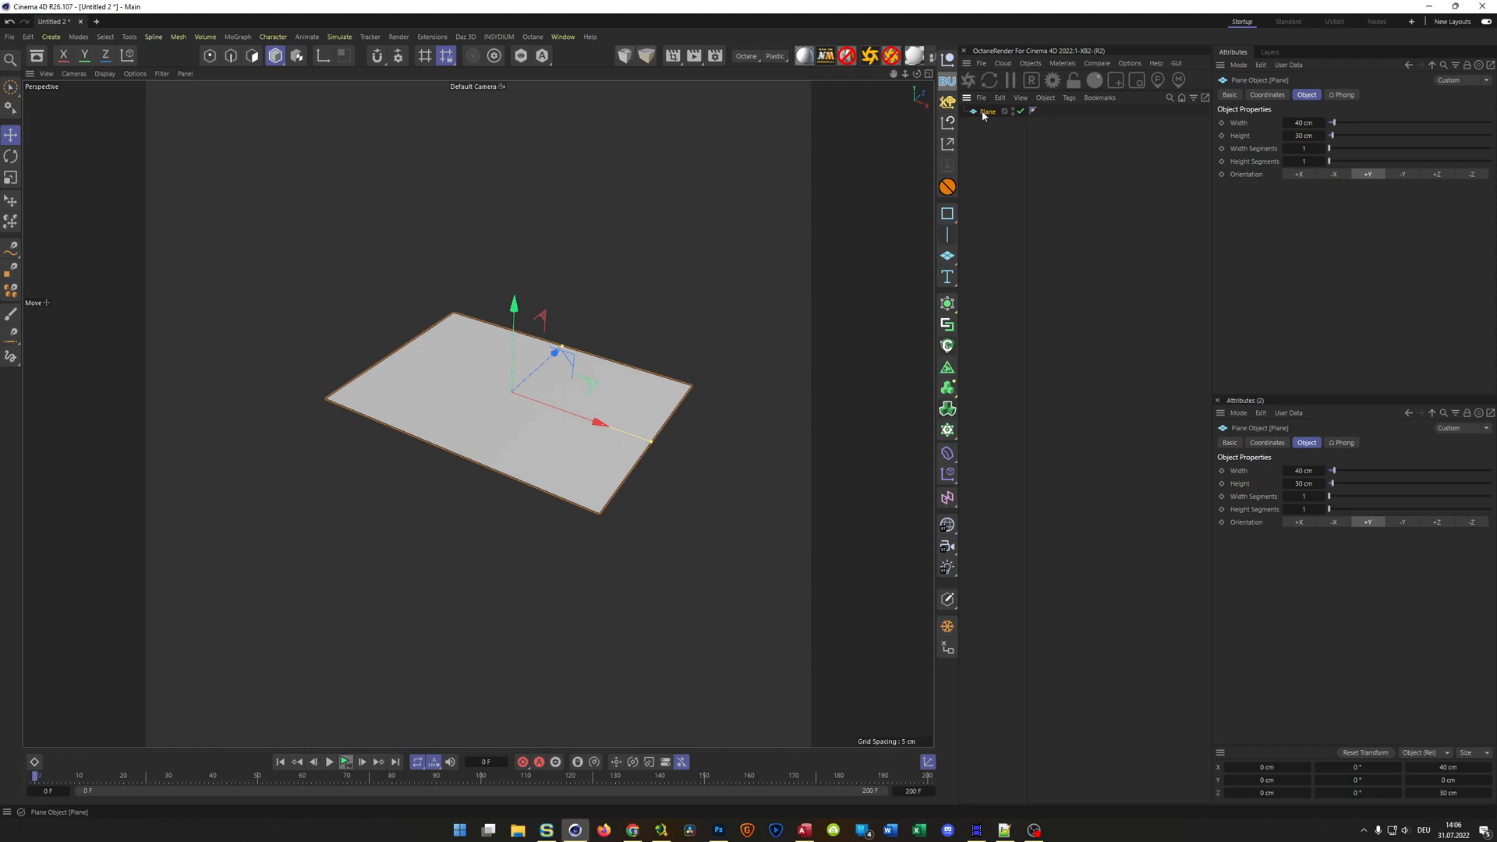
Make the plane editable and inset its single polygon with an offset of 2 cm
key("c")
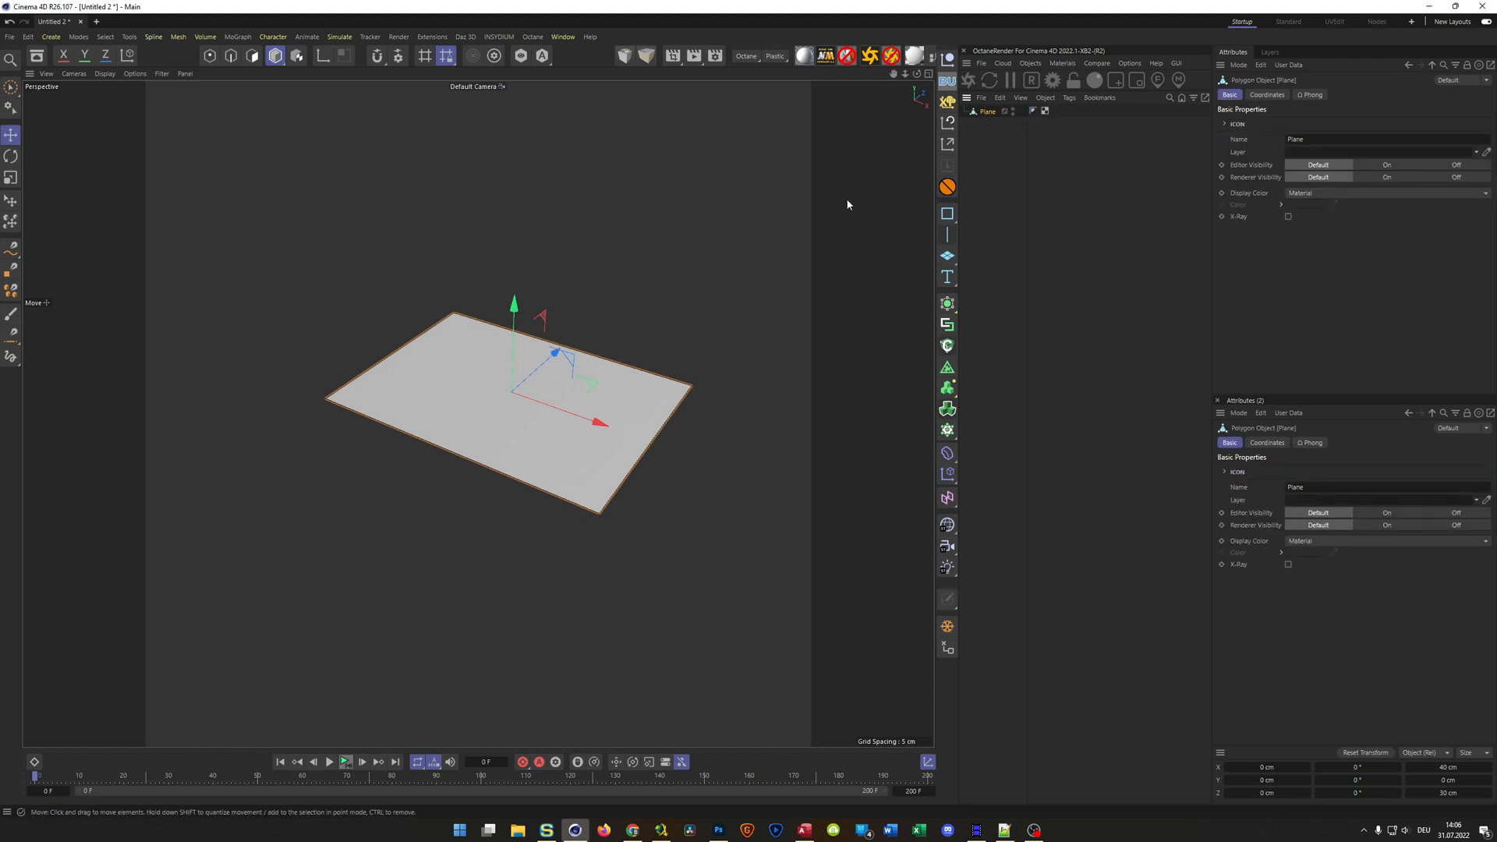
key("Return")
left_click(612, 382)
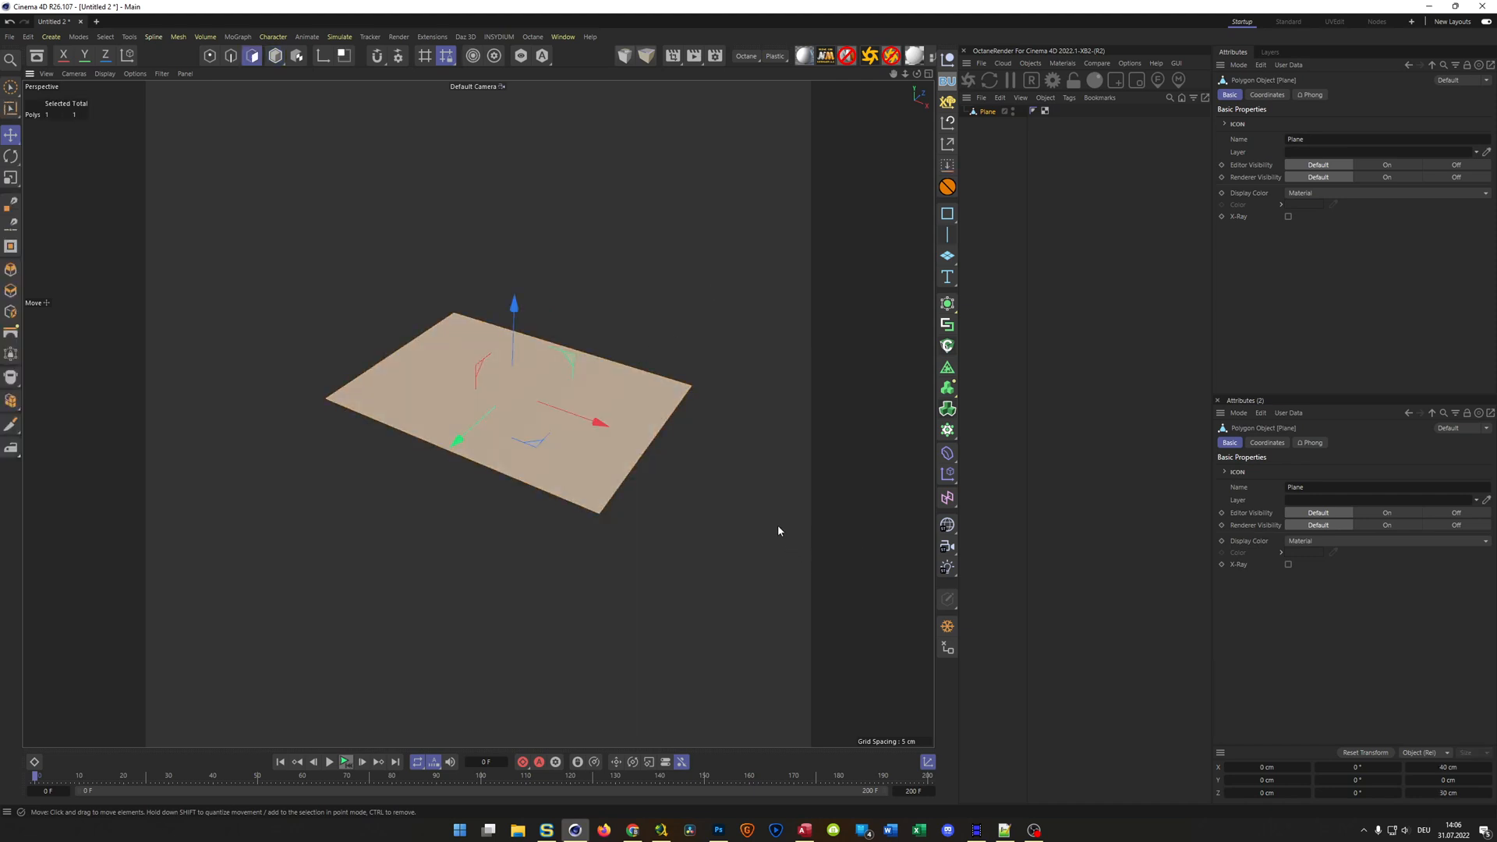
key("i")
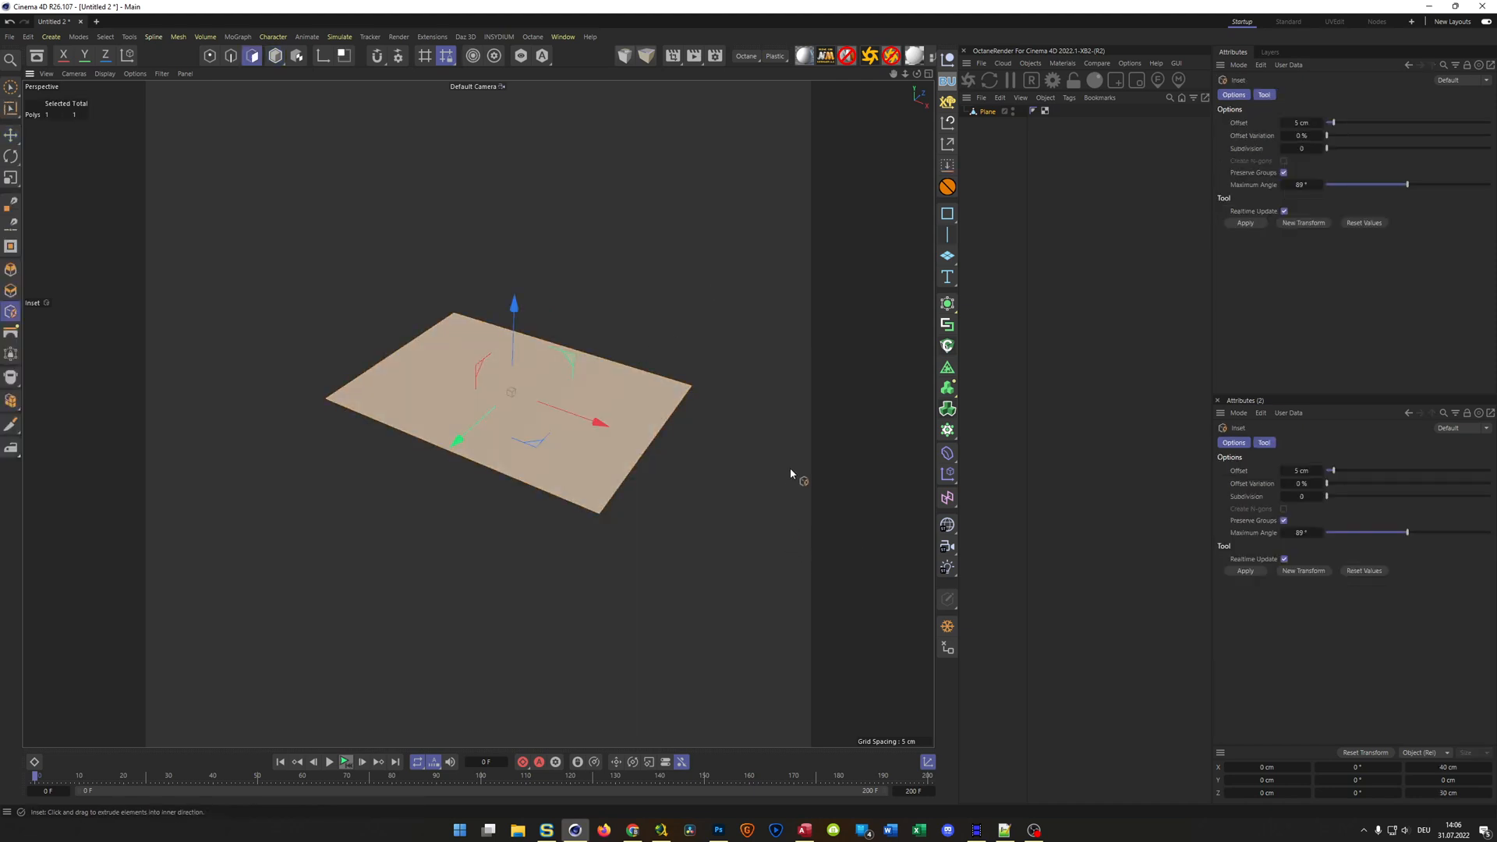
left_click_drag(791, 471, 862, 471)
double_click(1303, 123)
type("2")
key("Return")
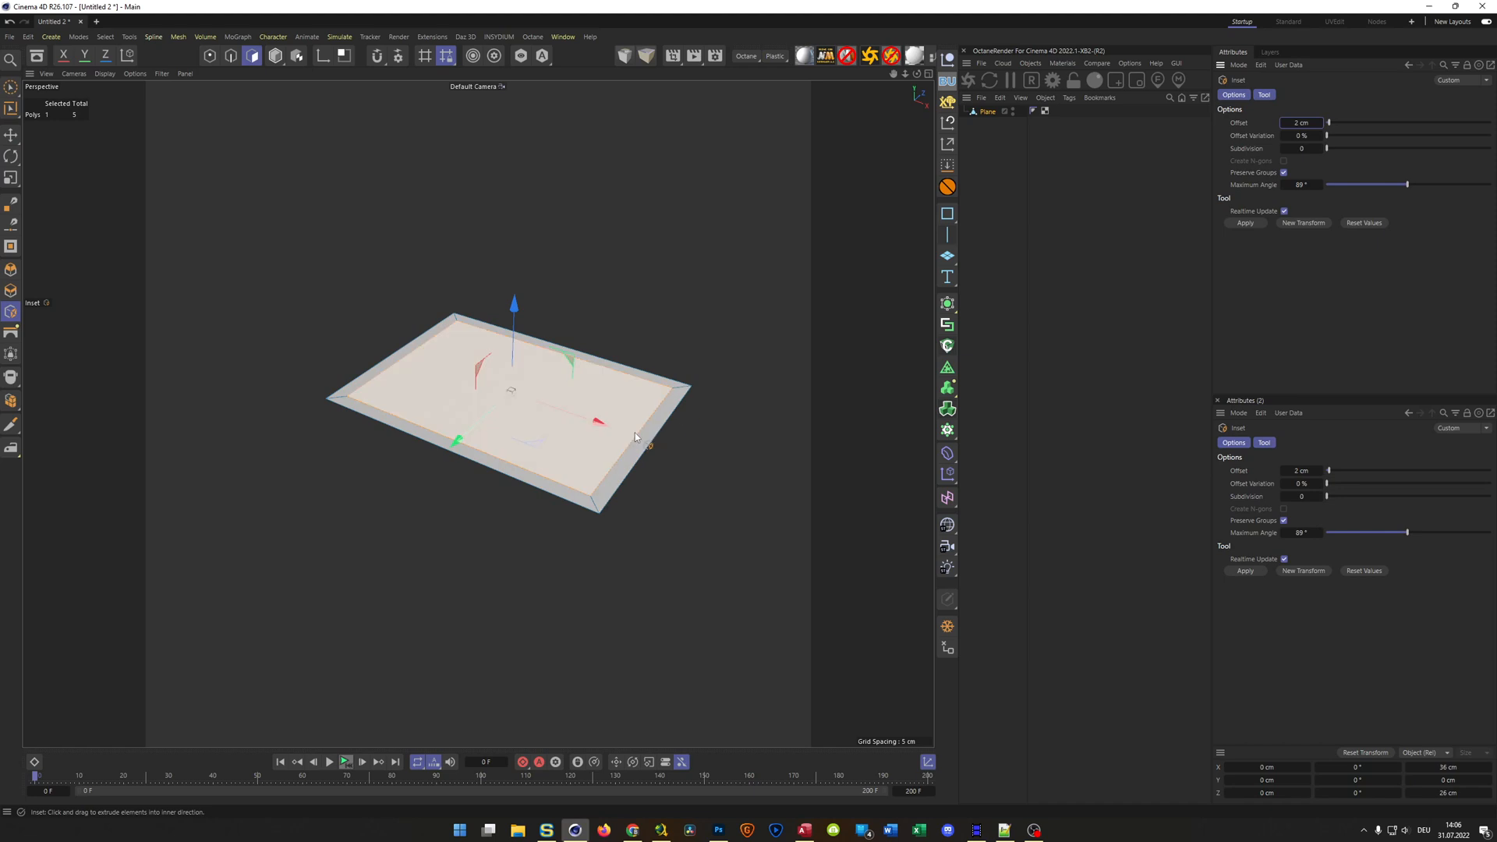
scroll(634, 432, "up", 3)
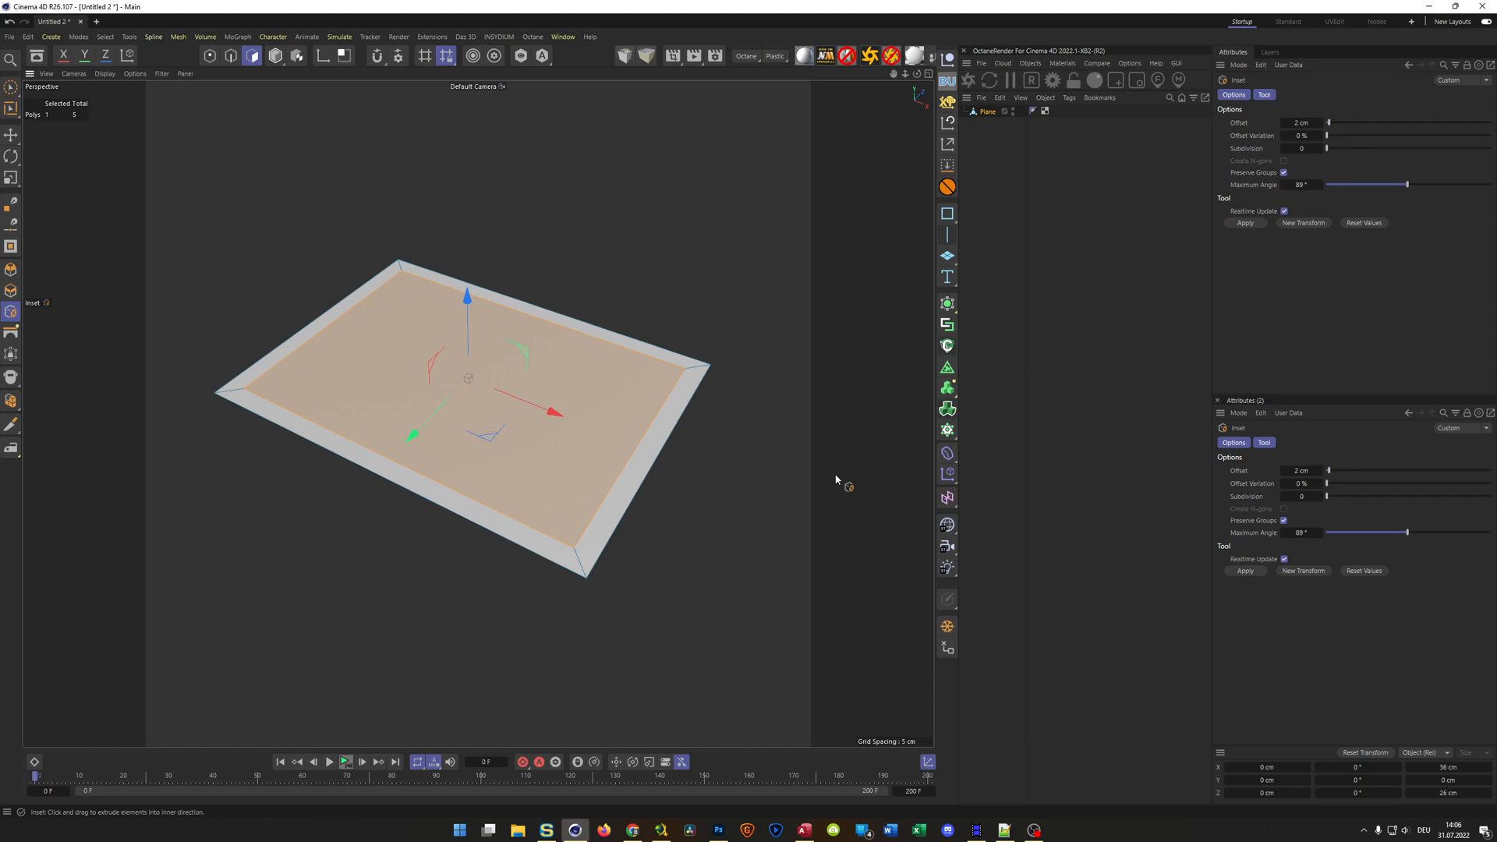
Subdivide the selected inner polygon of the plane into a 16 by 16 grid
key("u")
key("s")
key("u")
key("s")
left_click_drag(661, 493, 662, 480, "alt")
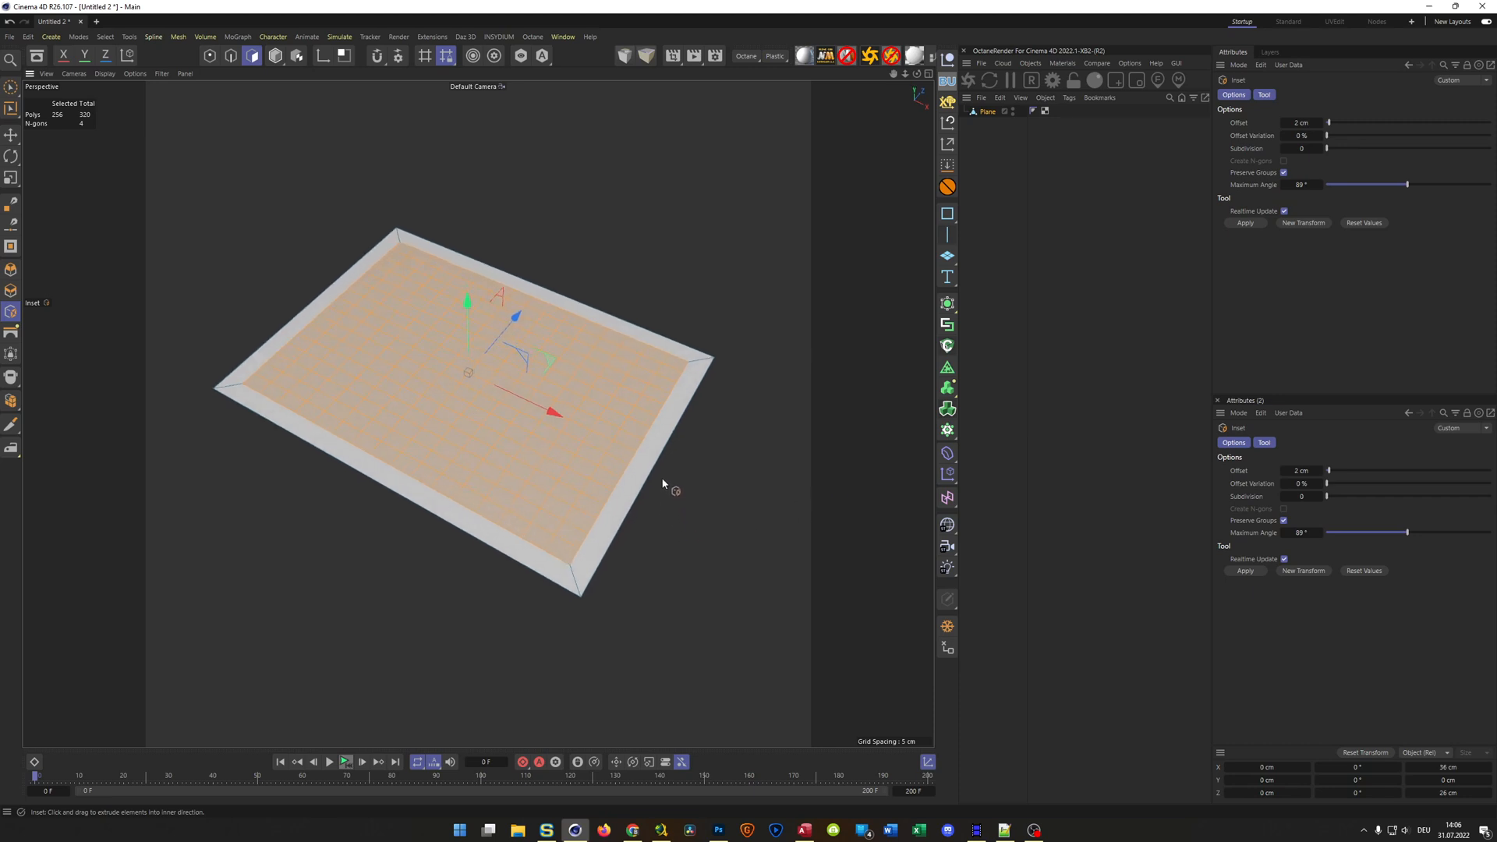
scroll(667, 477, "up", 3)
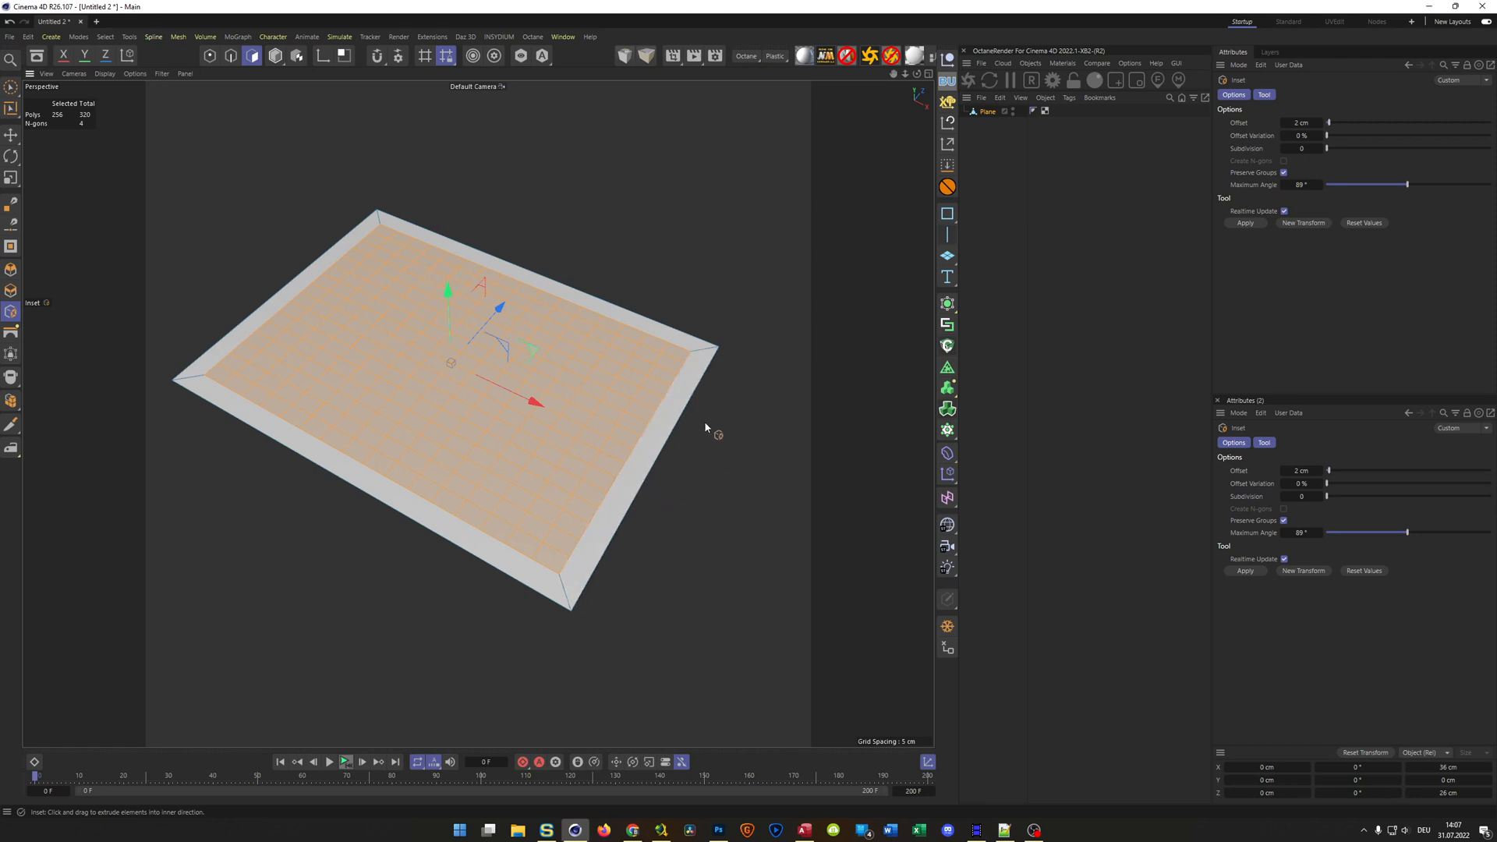
Select the plane's four outer border edges and subdivide them so each gets a midpoint
key("space")
key("Return")
key("Return")
left_click(657, 320)
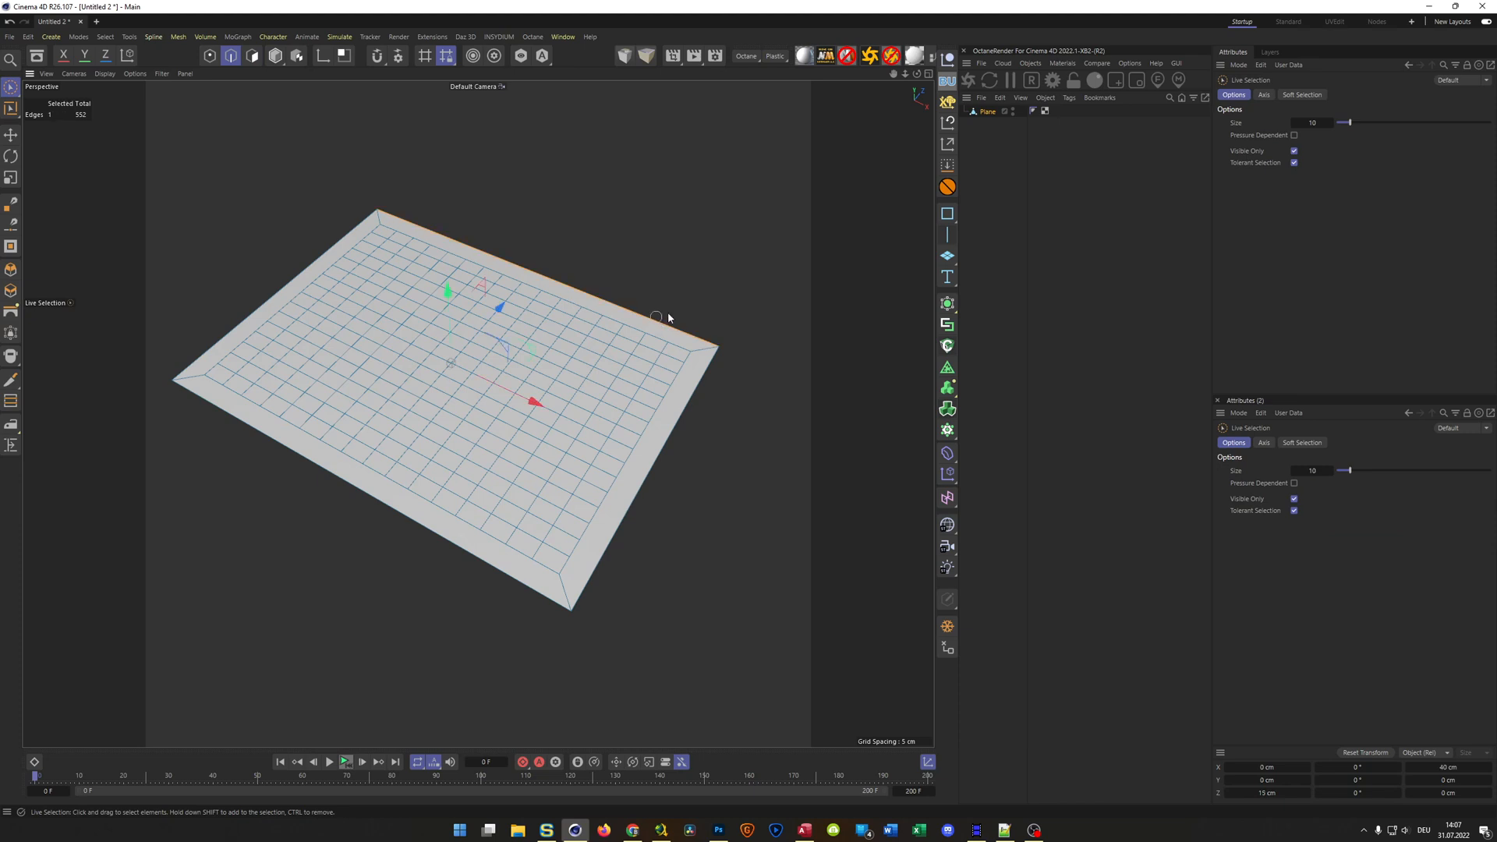
left_click(700, 425, "shift")
left_click(492, 583, "shift")
left_click(295, 279, "shift")
key("u")
key("s")
In the top view, rectangle-select all points on the plane's outer border and on the perimeter of the inner grid
key("Return")
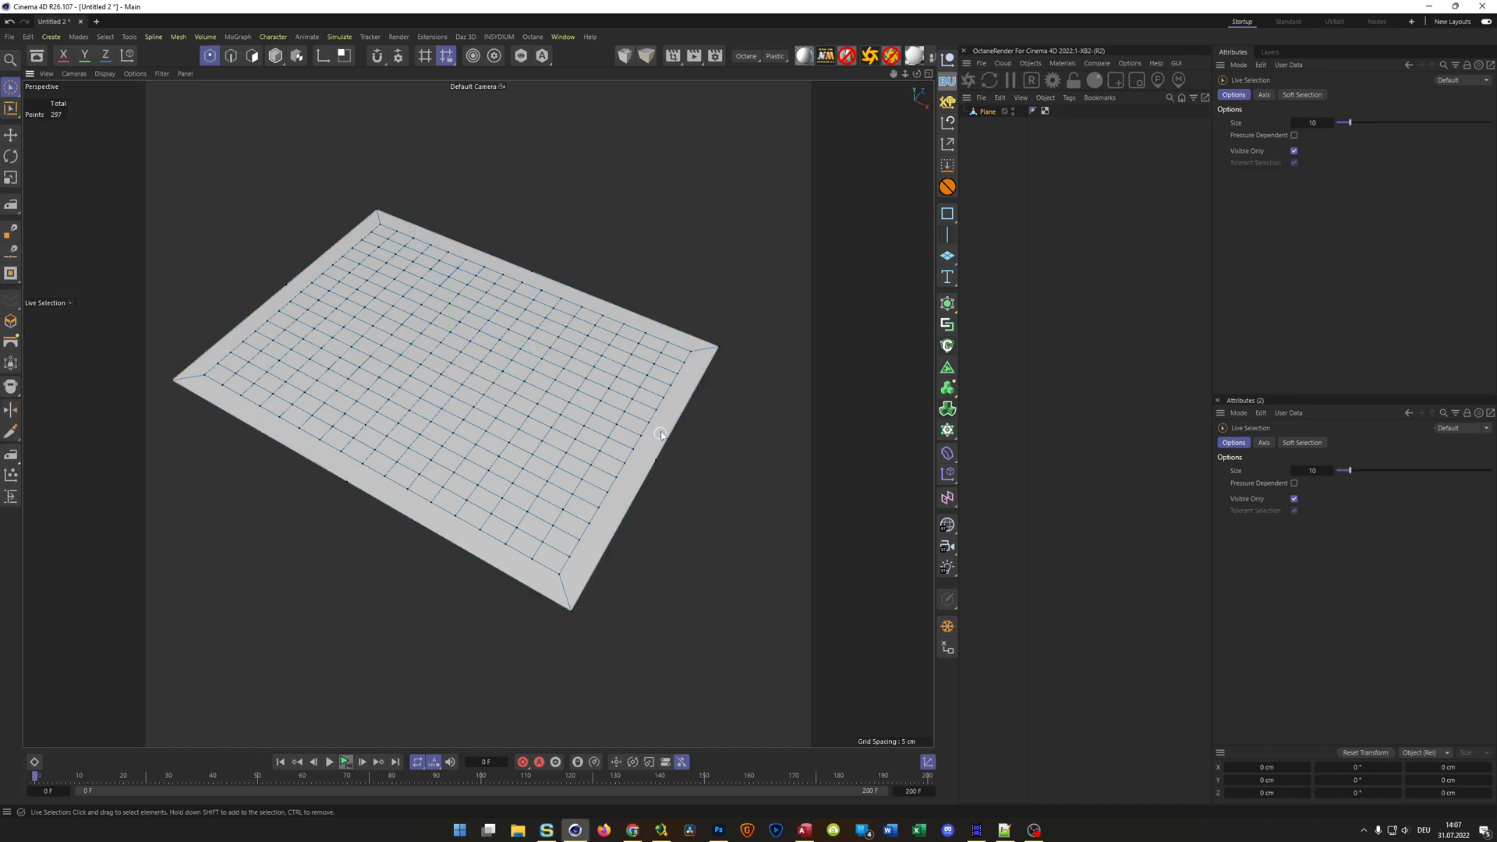
middle_click(717, 510)
middle_click(635, 334)
scroll(503, 404, "up", 8)
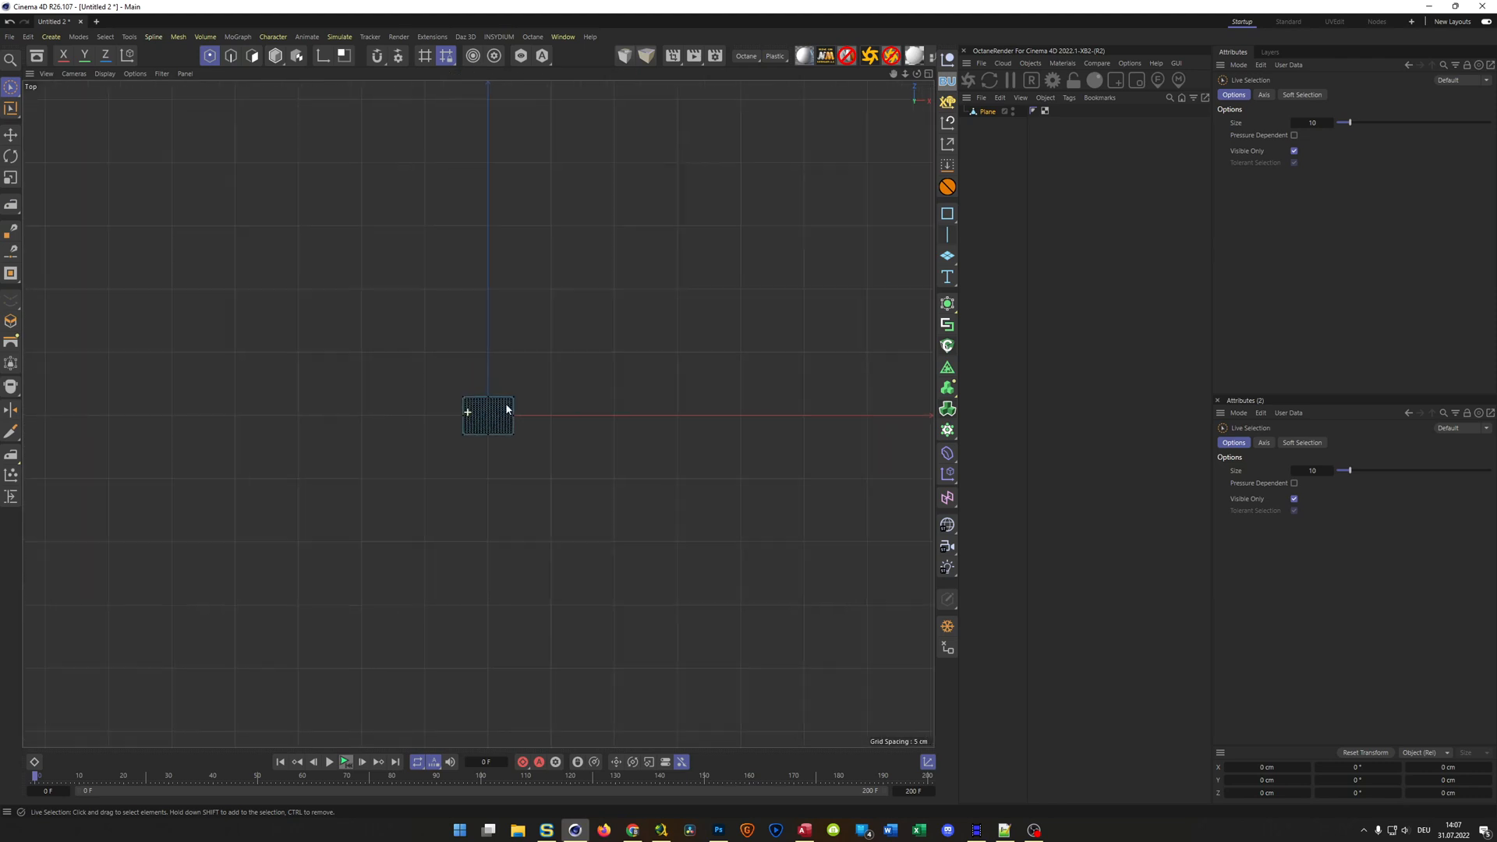
scroll(569, 368, "up", 5)
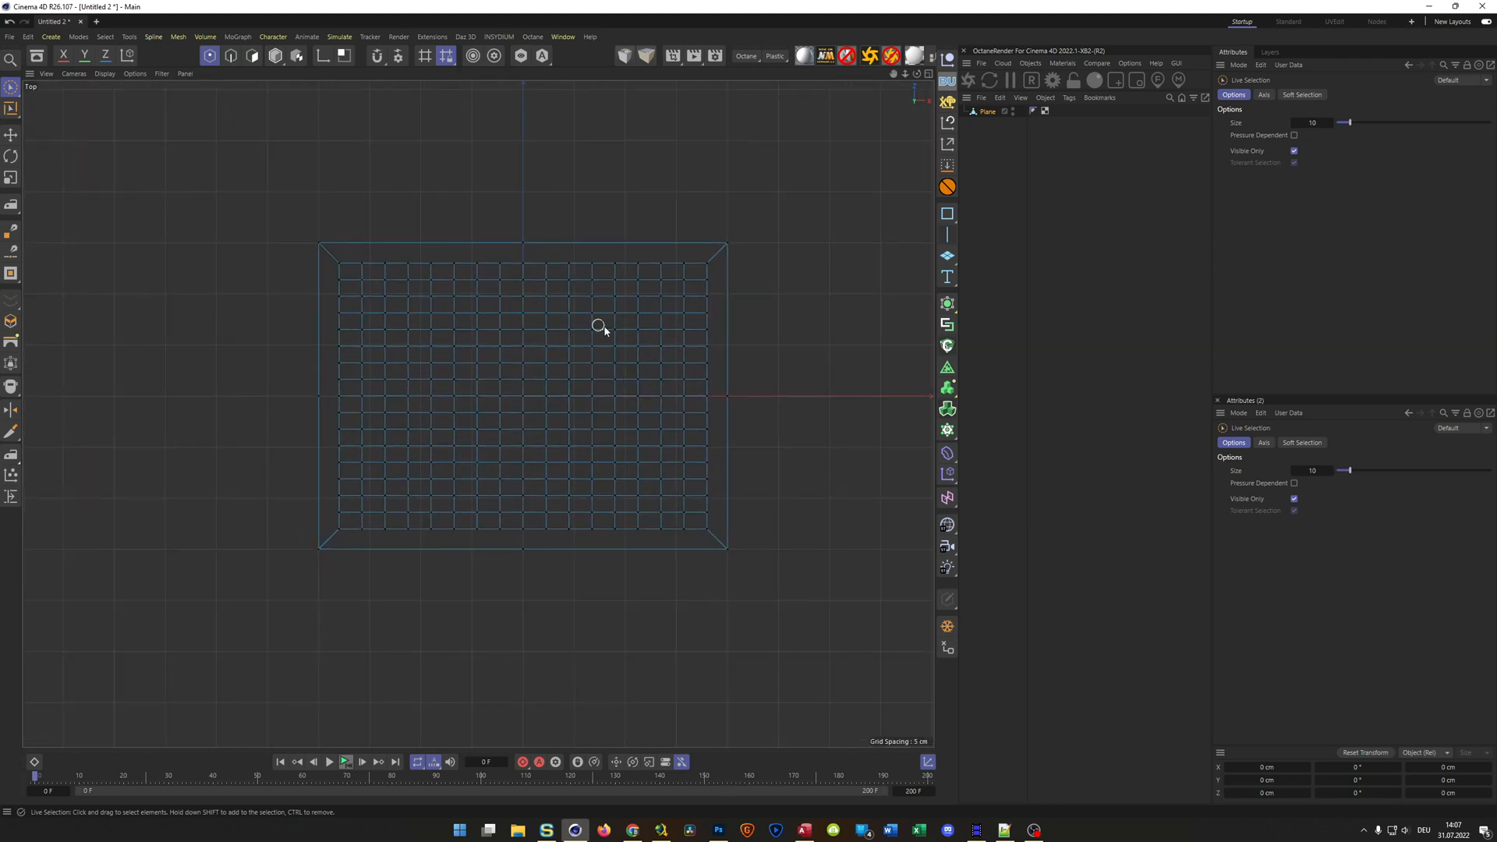
key("0")
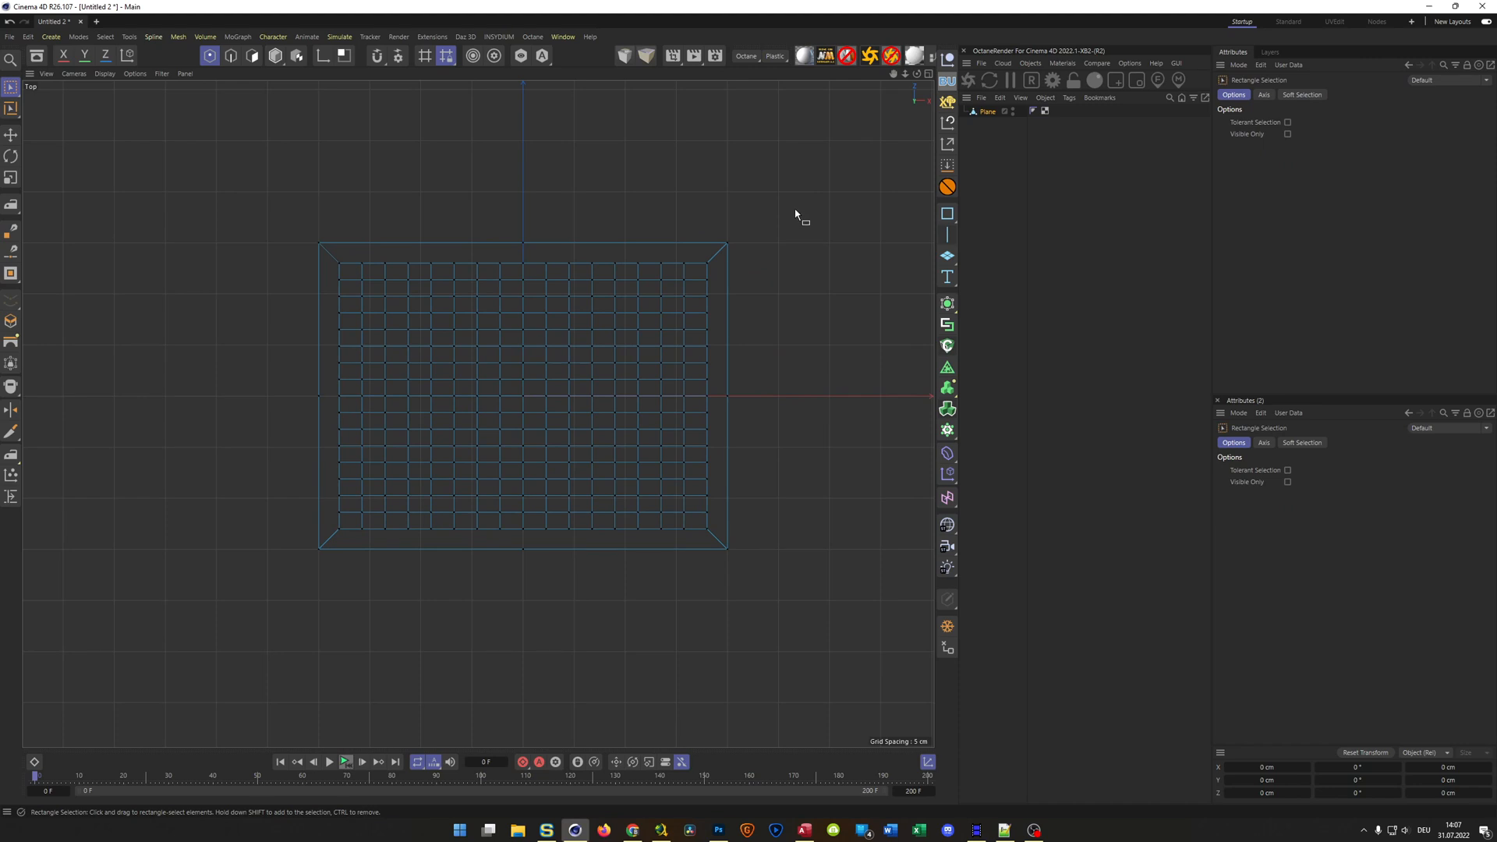
left_click_drag(821, 190, 698, 635)
left_click_drag(248, 145, 786, 265)
left_click_drag(242, 210, 817, 517, "shift")
middle_click(838, 501)
middle_click(424, 312)
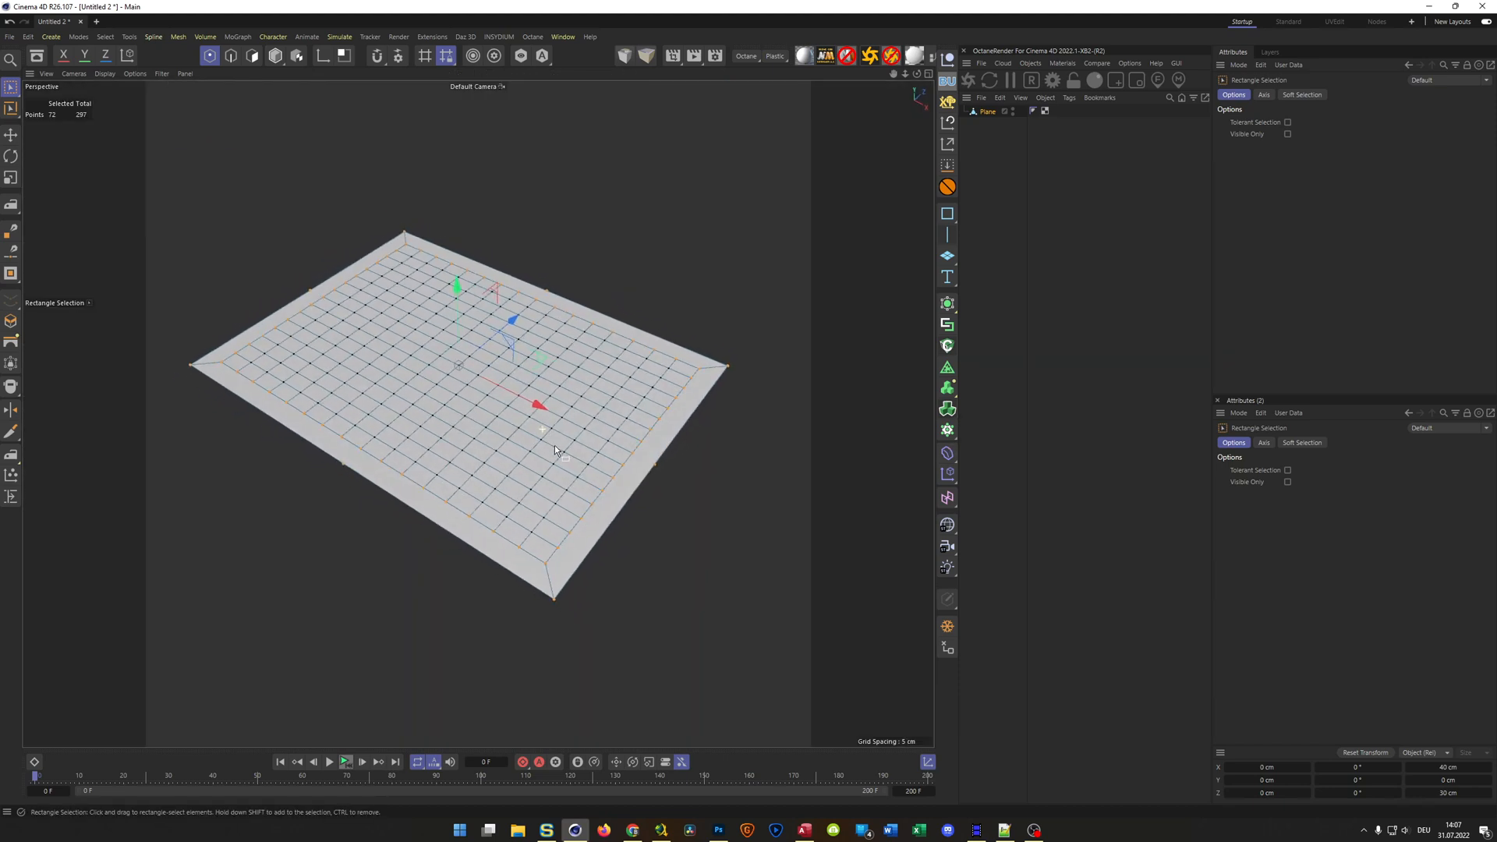
Select the outer edge midpoint together with the facing inner grid point on each of the plane's four sides in turn
scroll(596, 507, "up", 2)
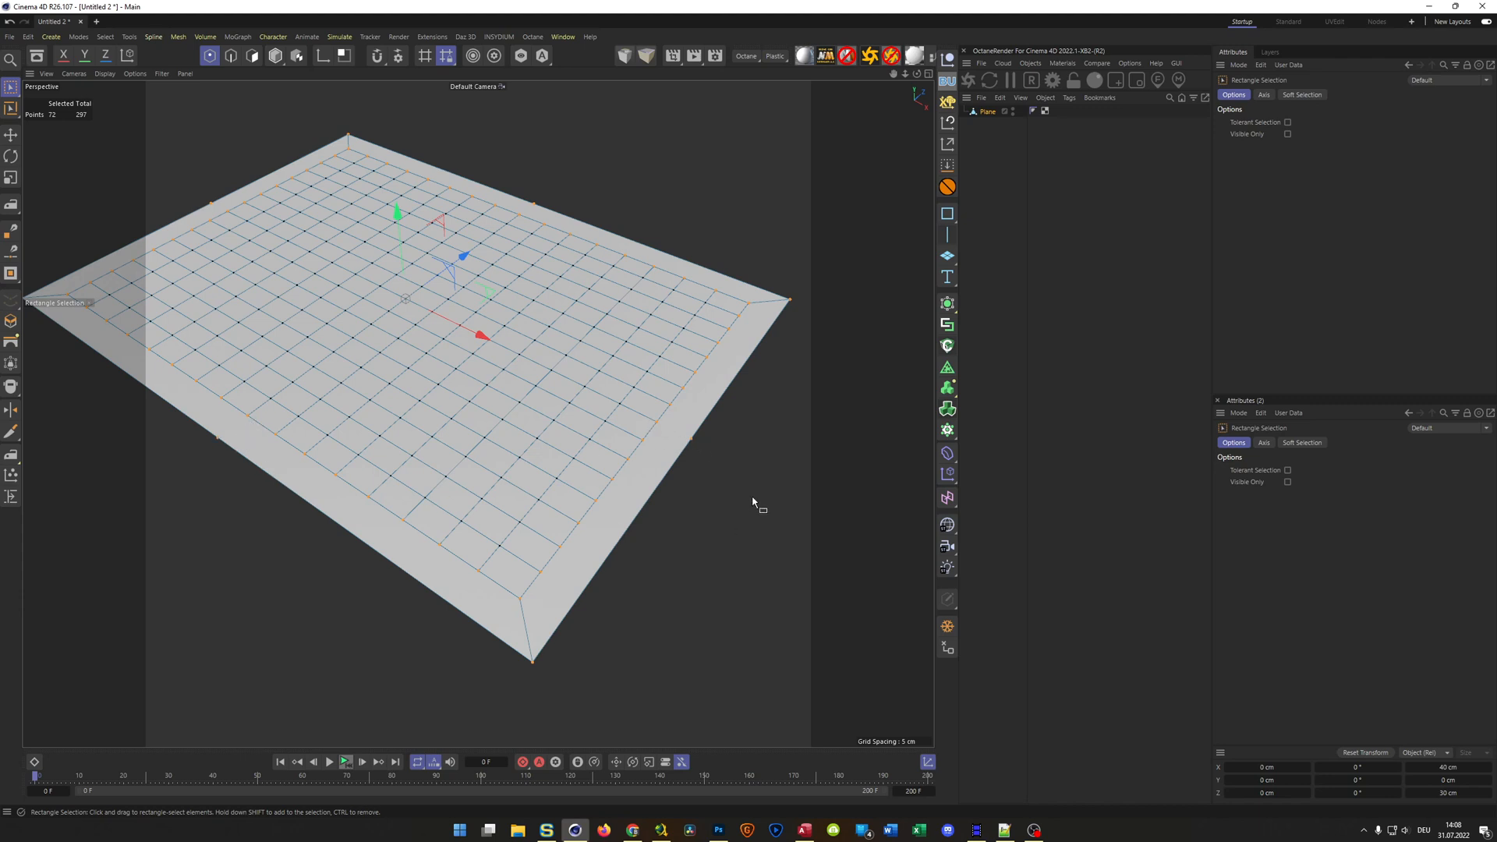
key("9")
left_click(657, 421)
left_click(689, 438, "shift")
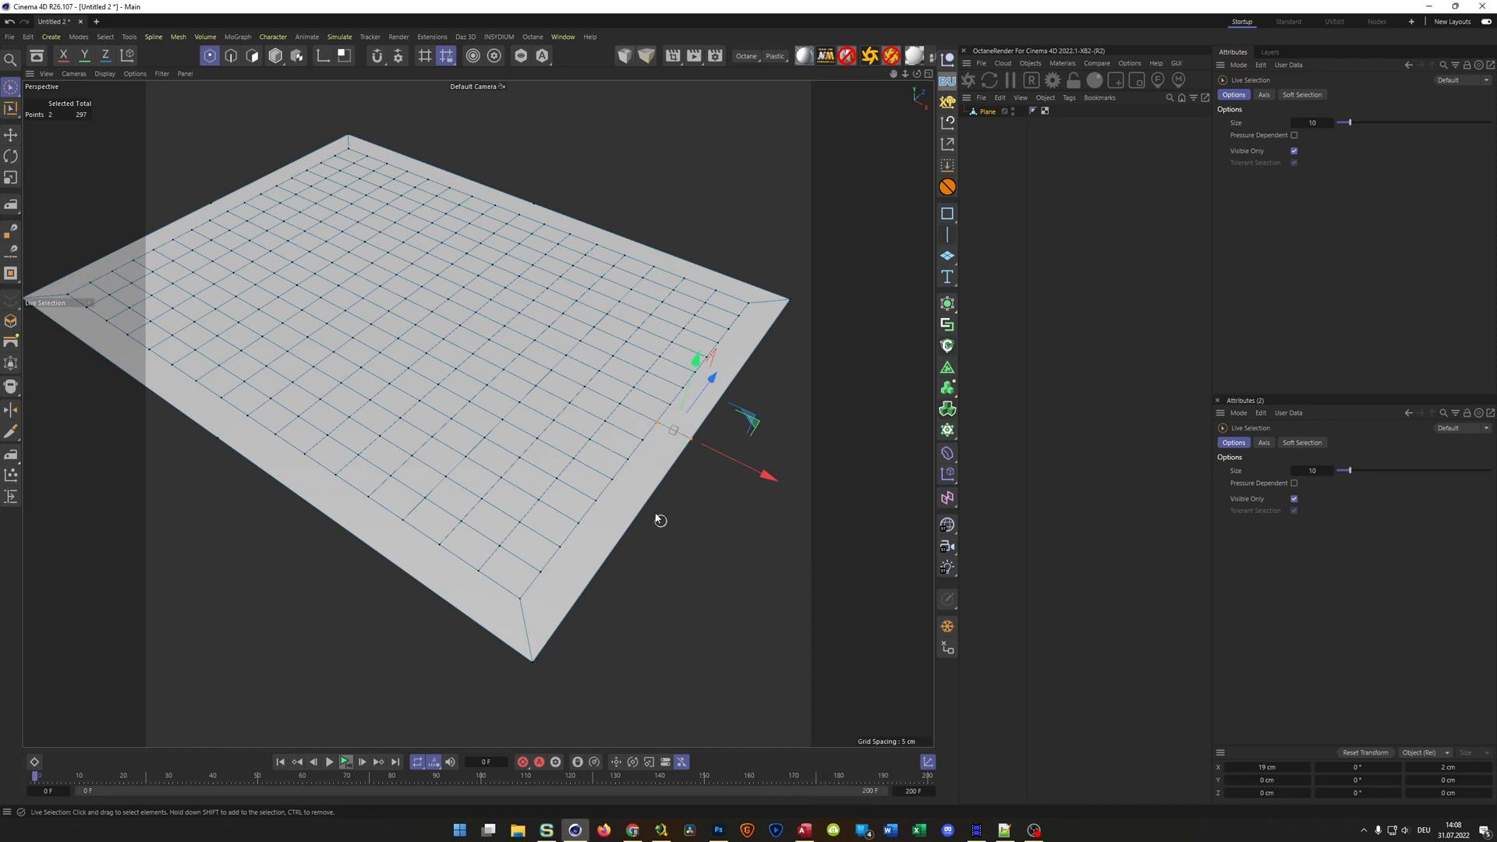
left_click_drag(251, 412, 203, 443)
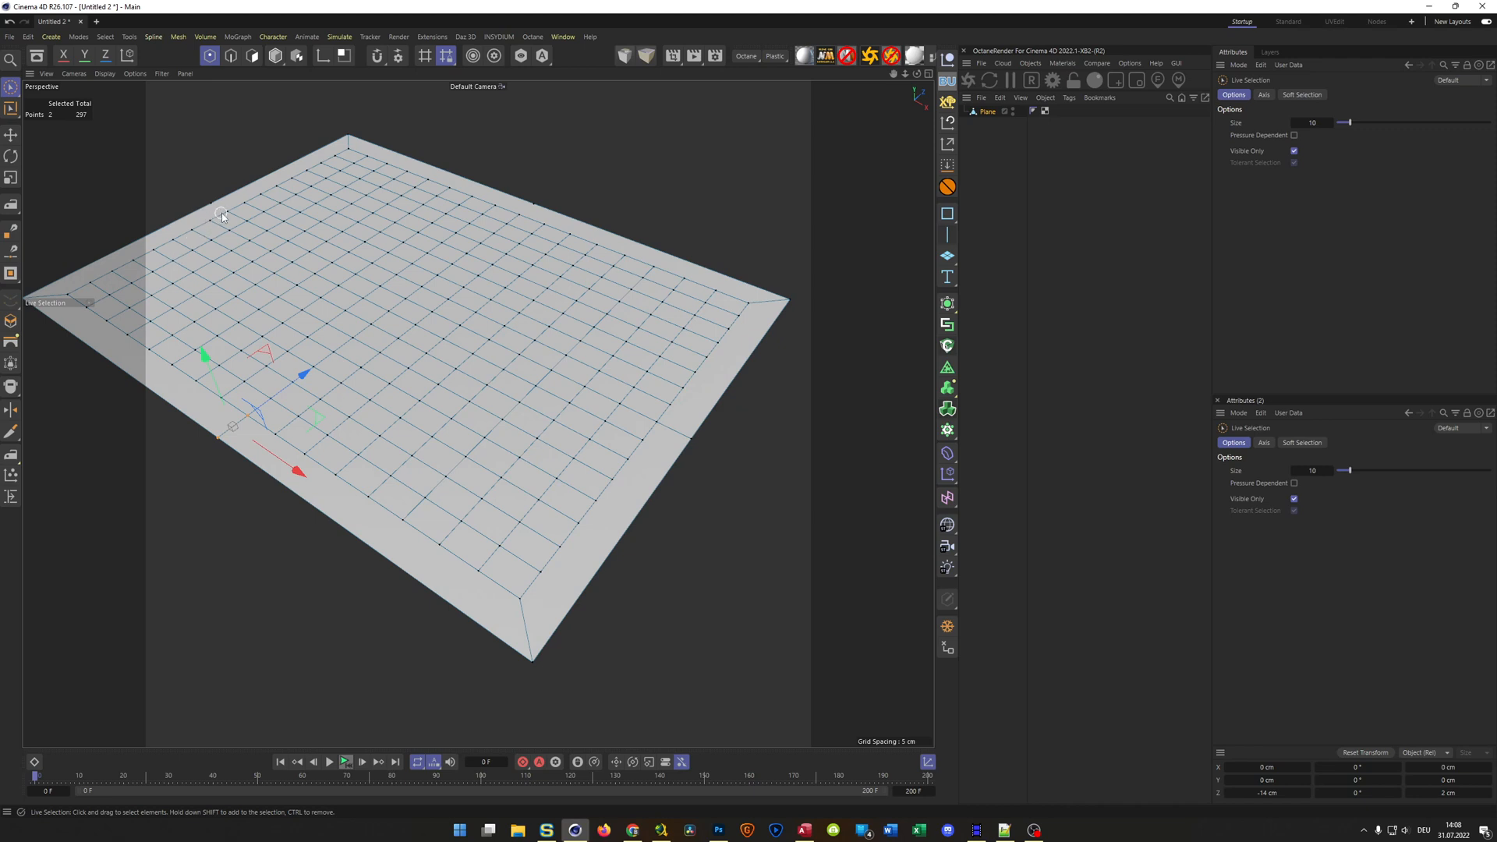
left_click_drag(207, 198, 195, 193)
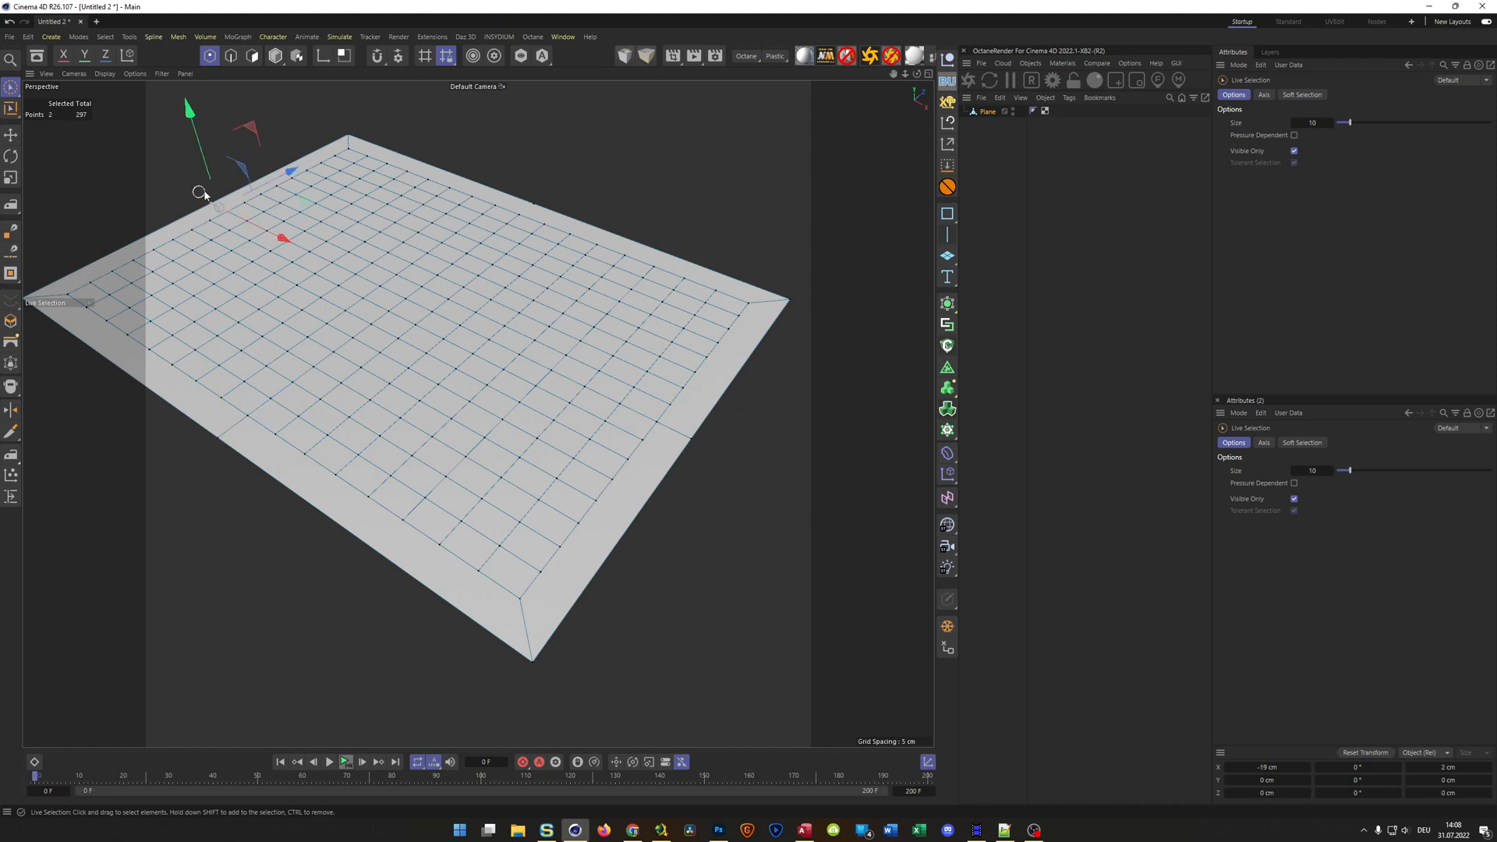
left_click(527, 208)
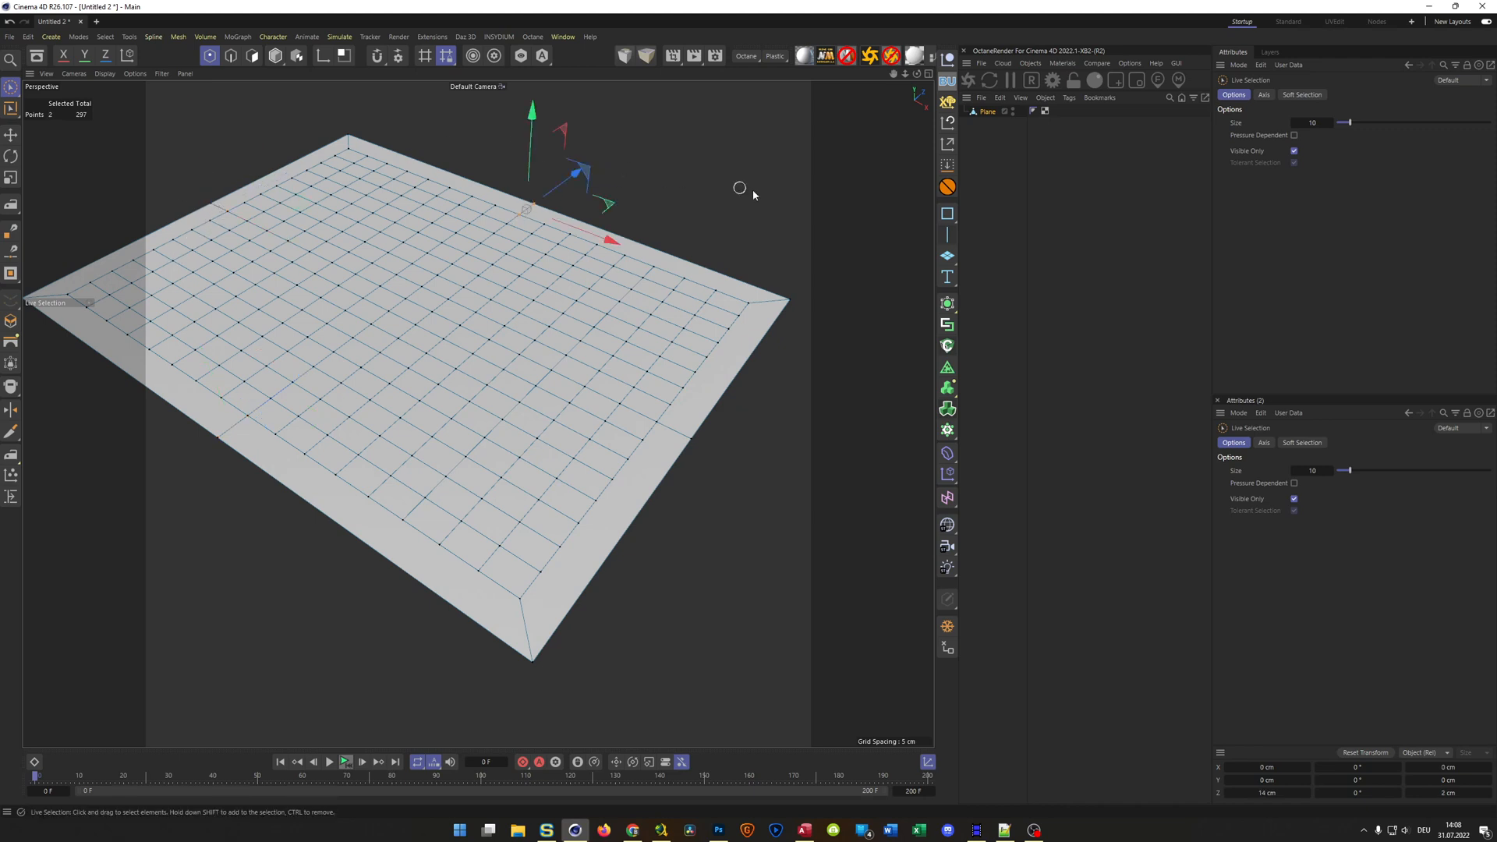
Reselect the outer border points and the inner grid's perimeter points in the top view, leaving the interior grid points unselected
middle_click(844, 453)
middle_click(819, 377)
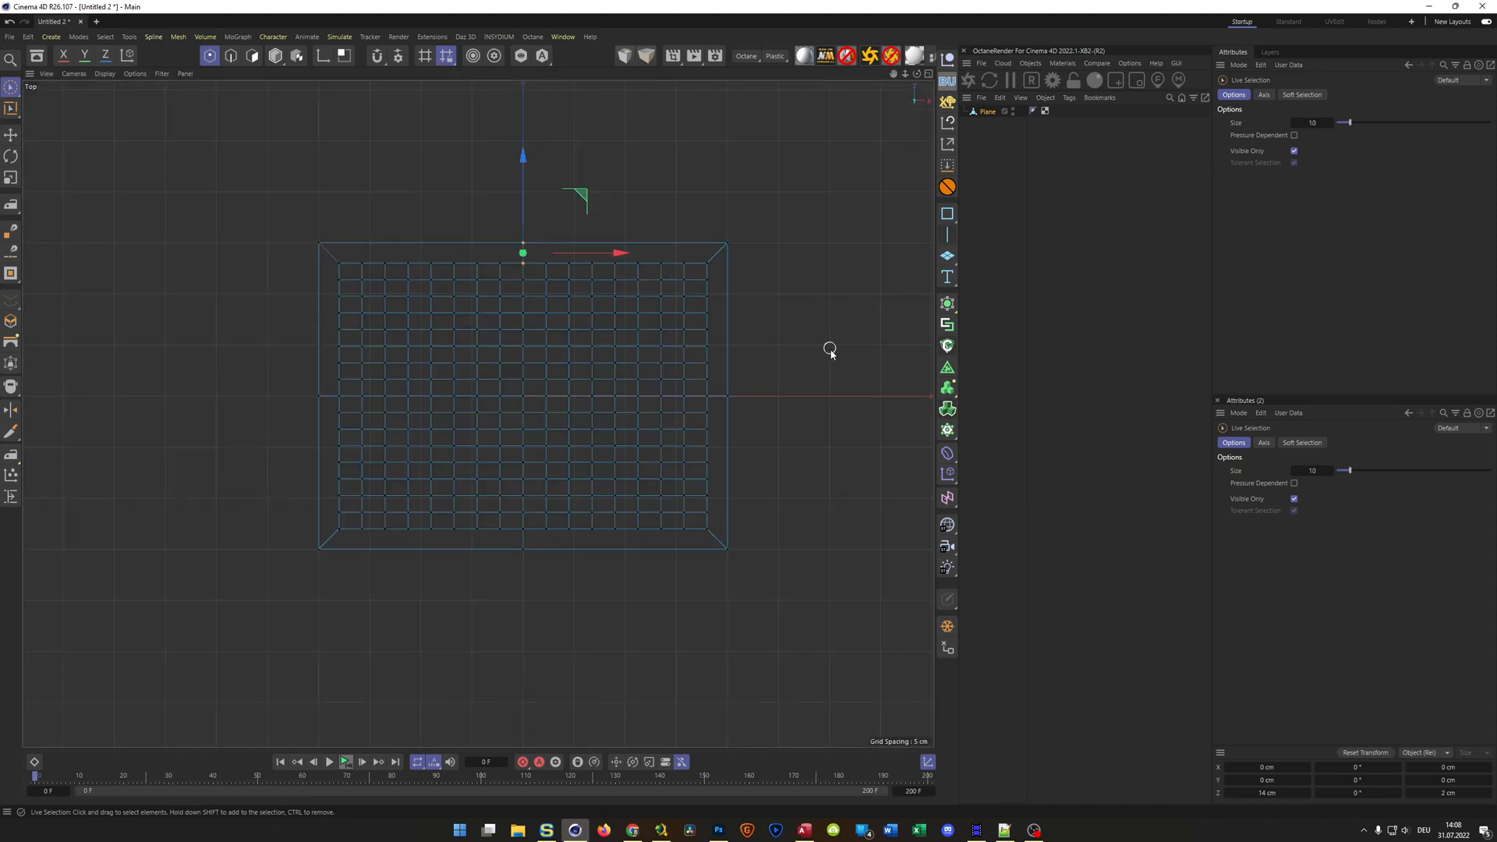
key("0")
left_click_drag(801, 202, 708, 605)
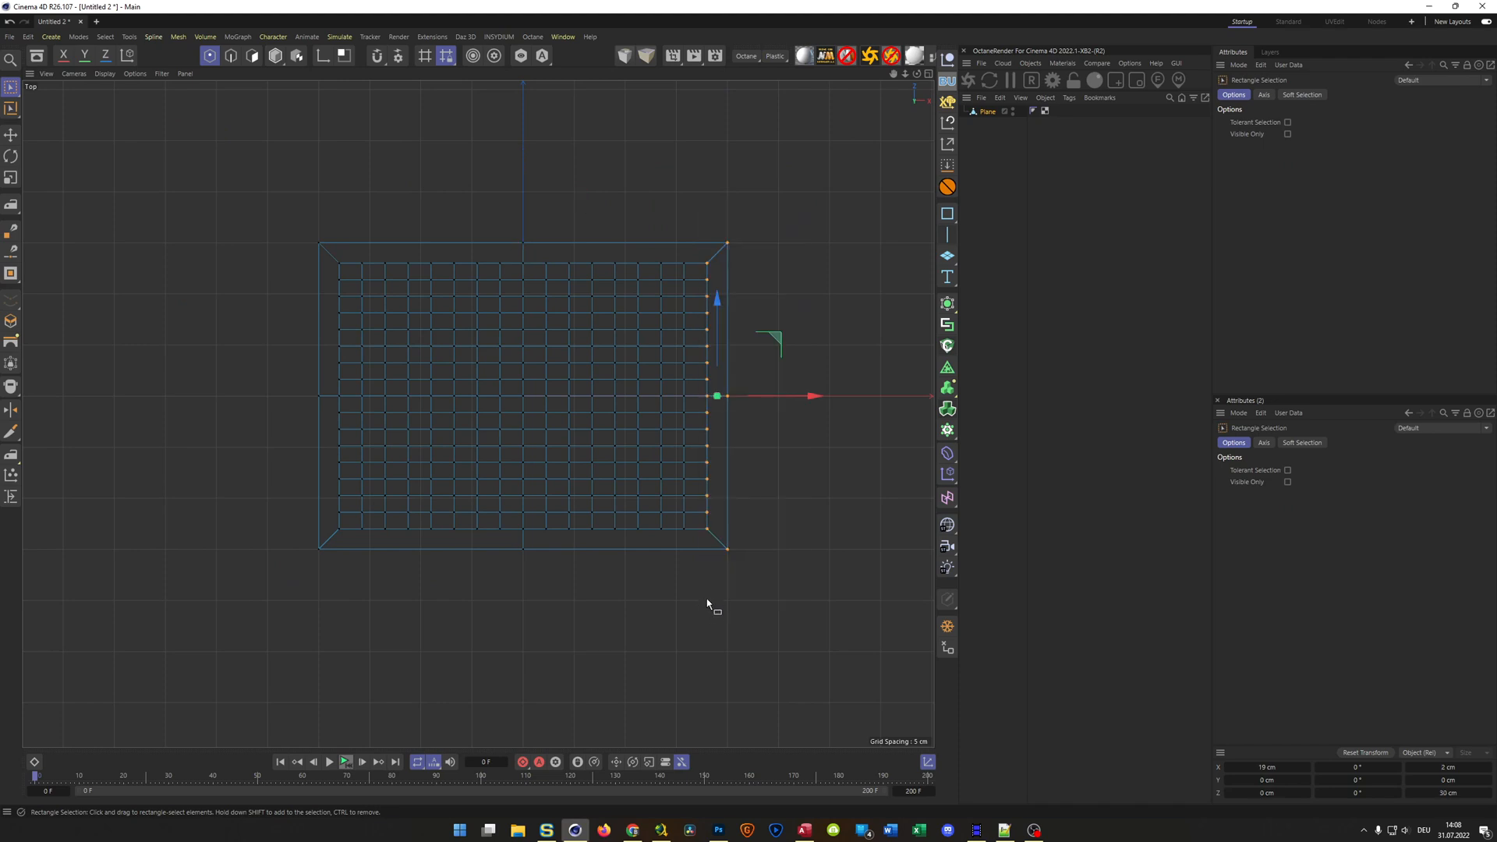
left_click_drag(260, 183, 757, 265)
left_click_drag(201, 187, 781, 525, "shift")
middle_click(722, 624)
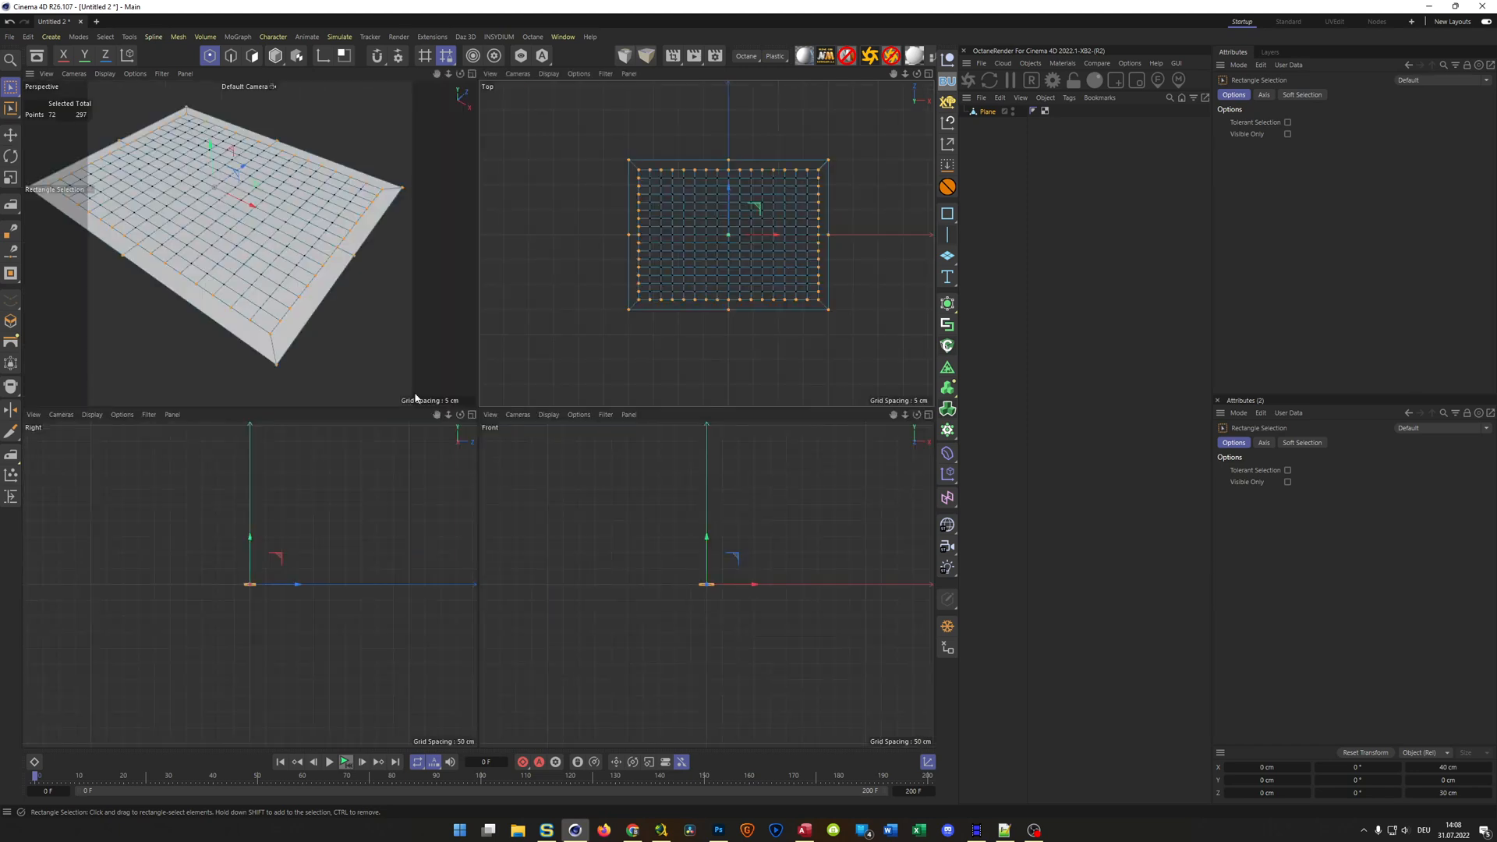
In the top view, deselect every second point along all four sides of the inner grid's perimeter using Live Selection
middle_click(334, 315)
scroll(546, 572, "up", 3)
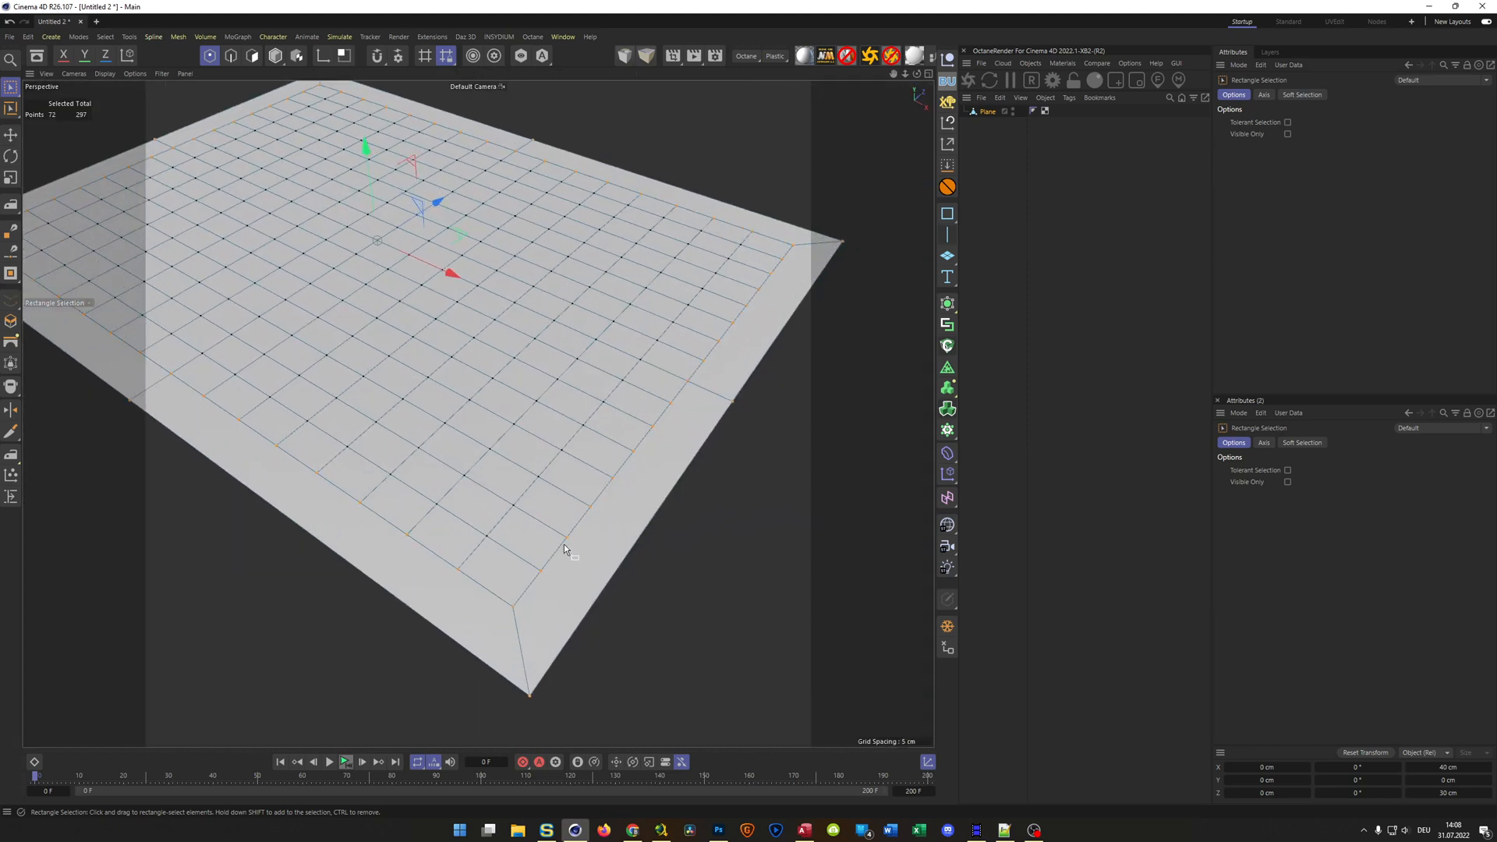
middle_click(600, 460)
middle_click(653, 331)
scroll(409, 292, "up", 3)
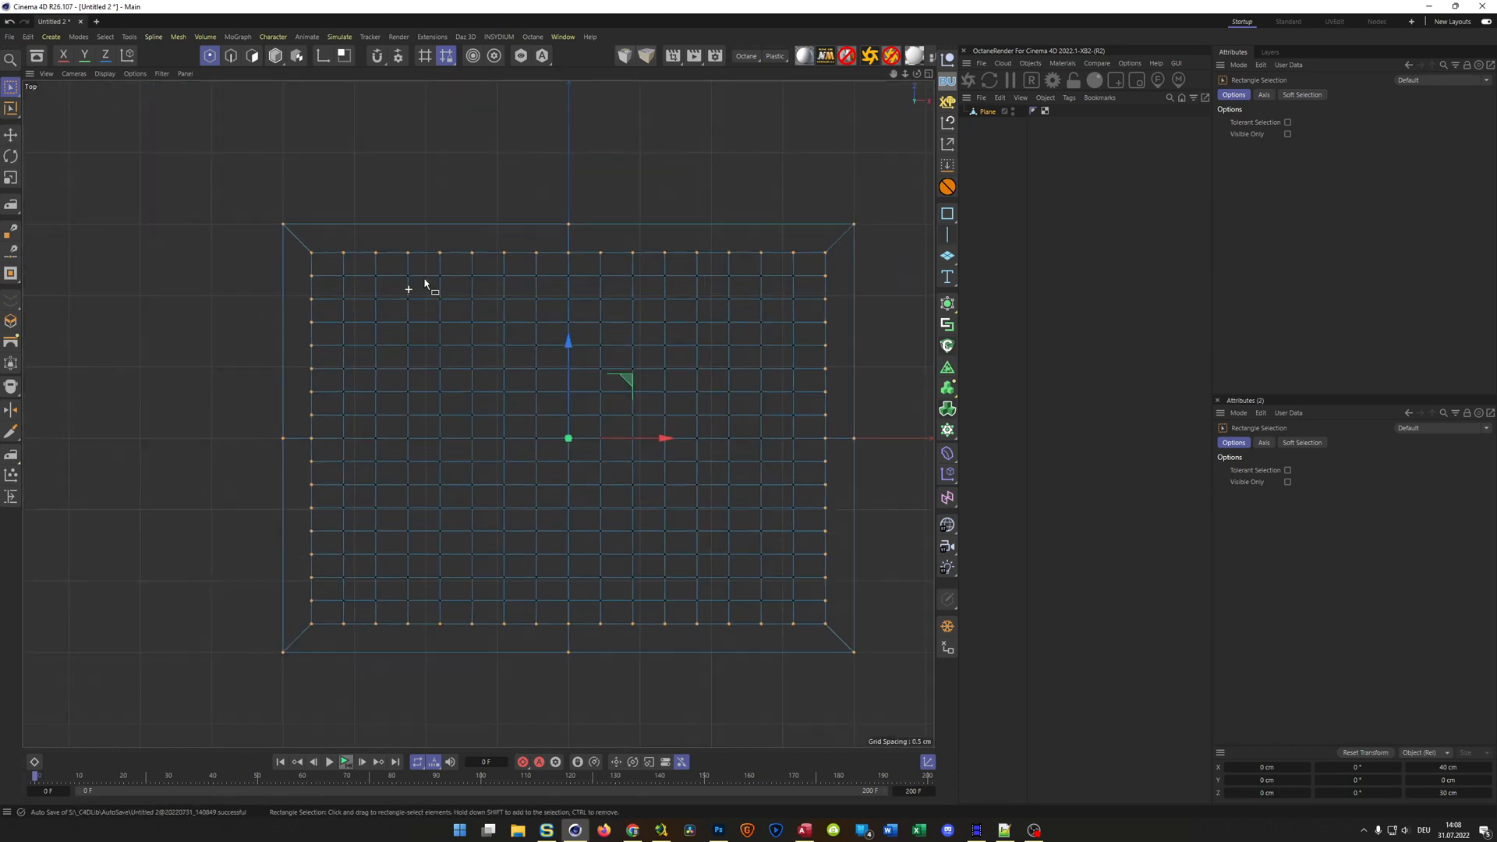
key("9")
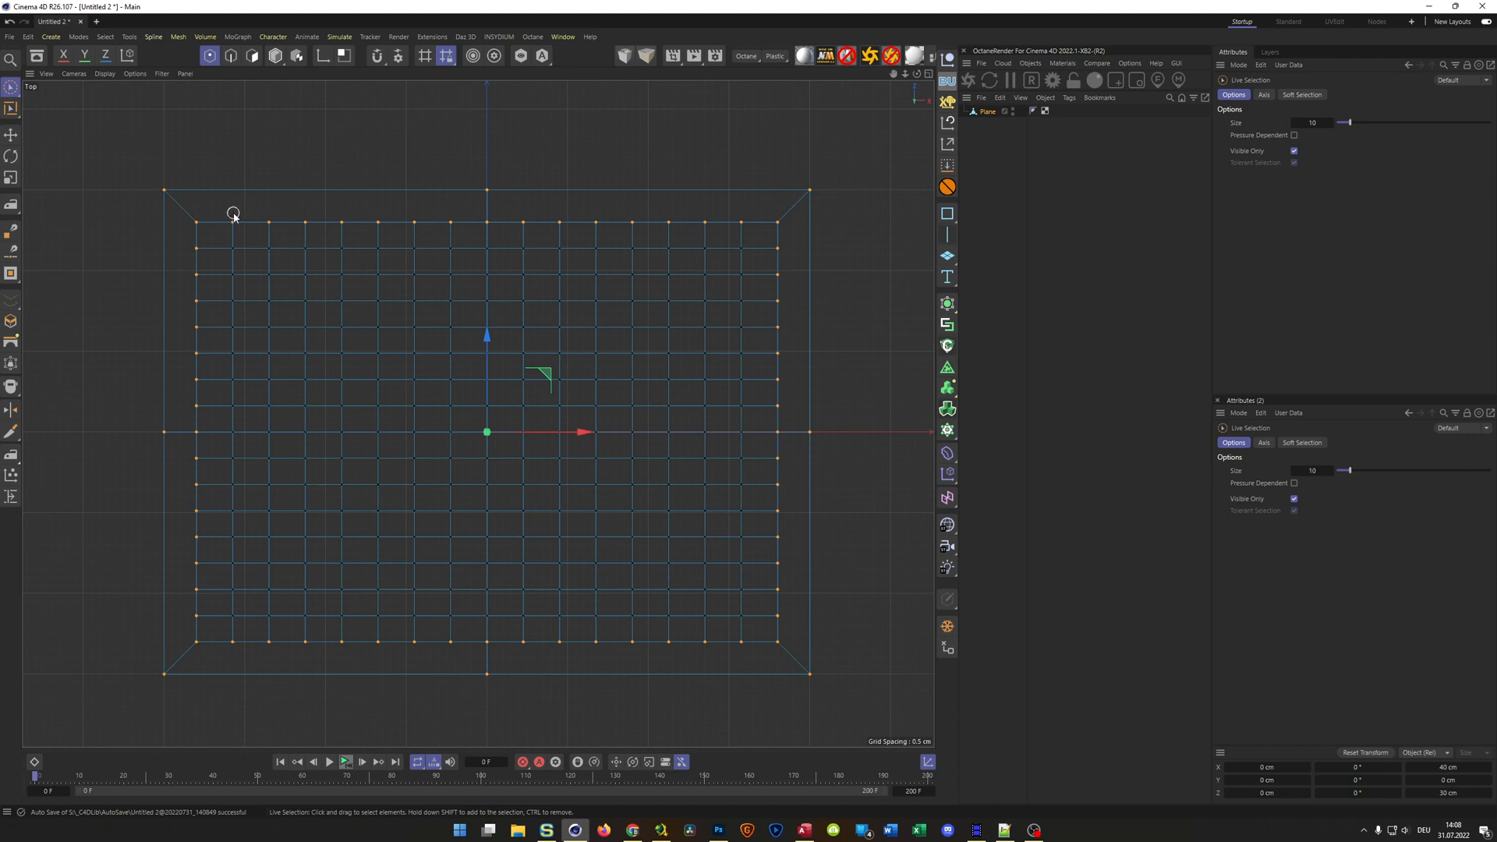
left_click(306, 224, "ctrl")
mouse_move(363, 211)
left_mouse_down("ctrl")
mouse_move(384, 227)
mouse_move(520, 221)
mouse_move(574, 248)
mouse_move(605, 213)
mouse_move(715, 236)
mouse_move(741, 223)
mouse_move(791, 300)
mouse_move(769, 325)
mouse_move(789, 398)
mouse_move(765, 454)
mouse_move(785, 471)
mouse_move(783, 514)
mouse_move(759, 528)
mouse_move(790, 608)
mouse_move(739, 647)
mouse_move(676, 657)
mouse_move(652, 635)
mouse_move(548, 657)
mouse_move(468, 632)
mouse_move(426, 657)
mouse_move(312, 633)
mouse_move(279, 655)
mouse_move(232, 642)
mouse_move(185, 594)
mouse_move(212, 533)
mouse_move(187, 468)
mouse_move(207, 458)
mouse_move(188, 396)
mouse_move(216, 322)
mouse_move(184, 267)
mouse_move(200, 250)
left_mouse_up("ctrl")
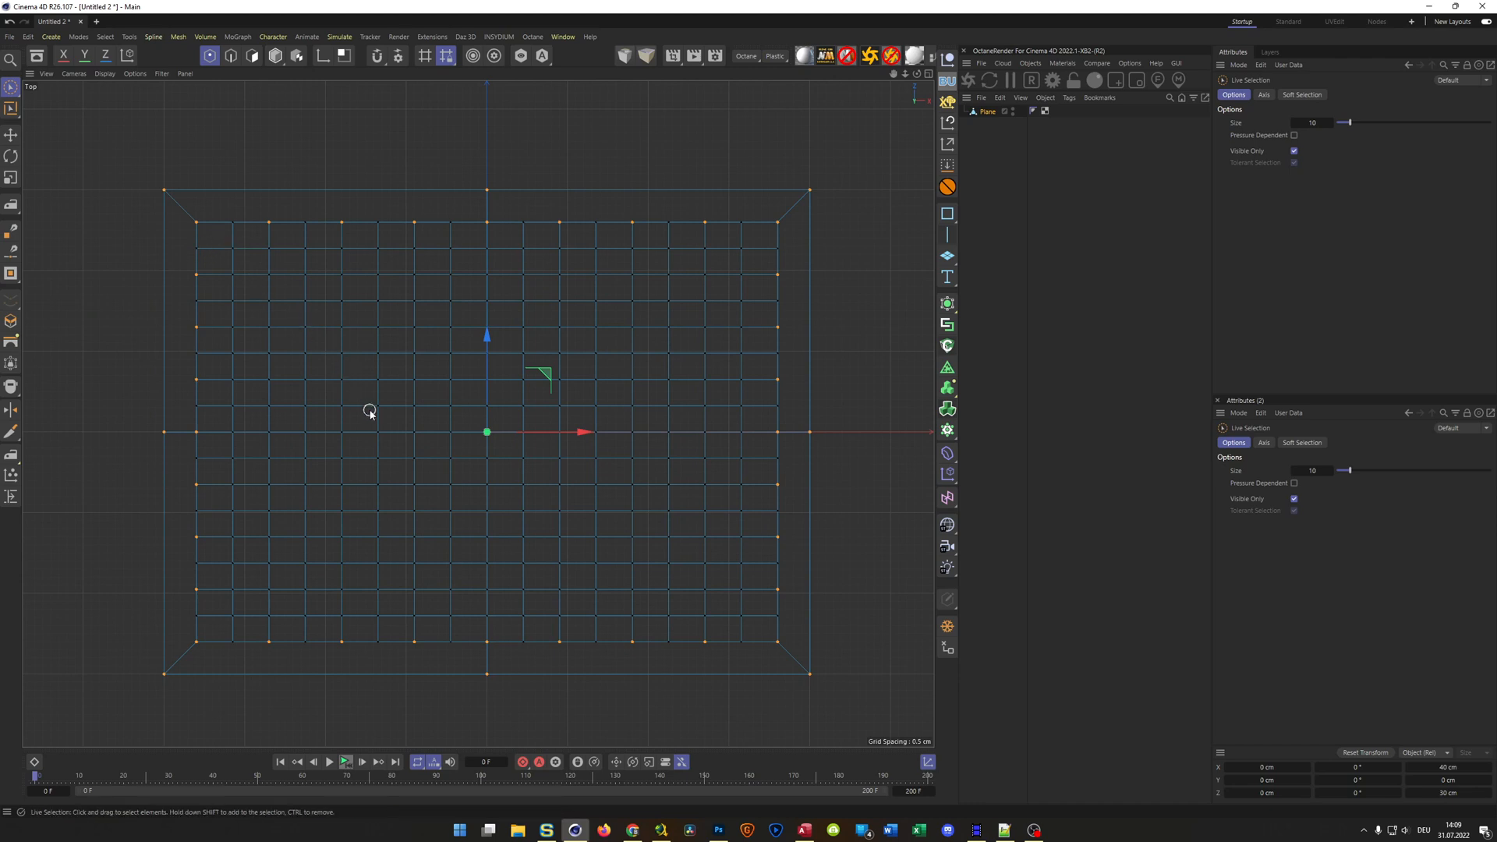
Store the plane's selected border and alternating inner perimeter points as a point selection tag
middle_click(403, 387)
middle_click(270, 258)
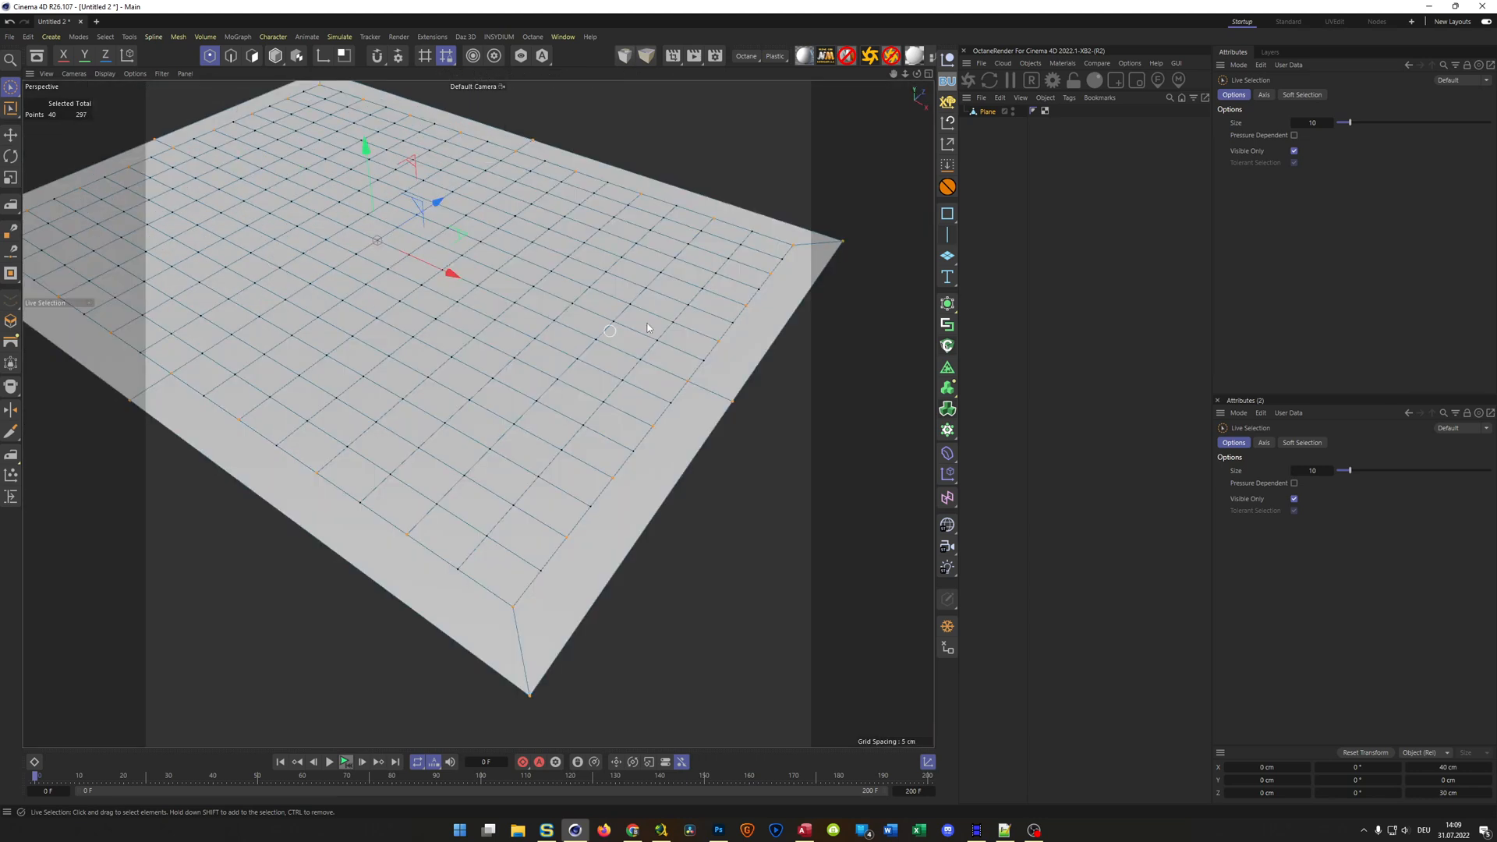
left_click(947, 165)
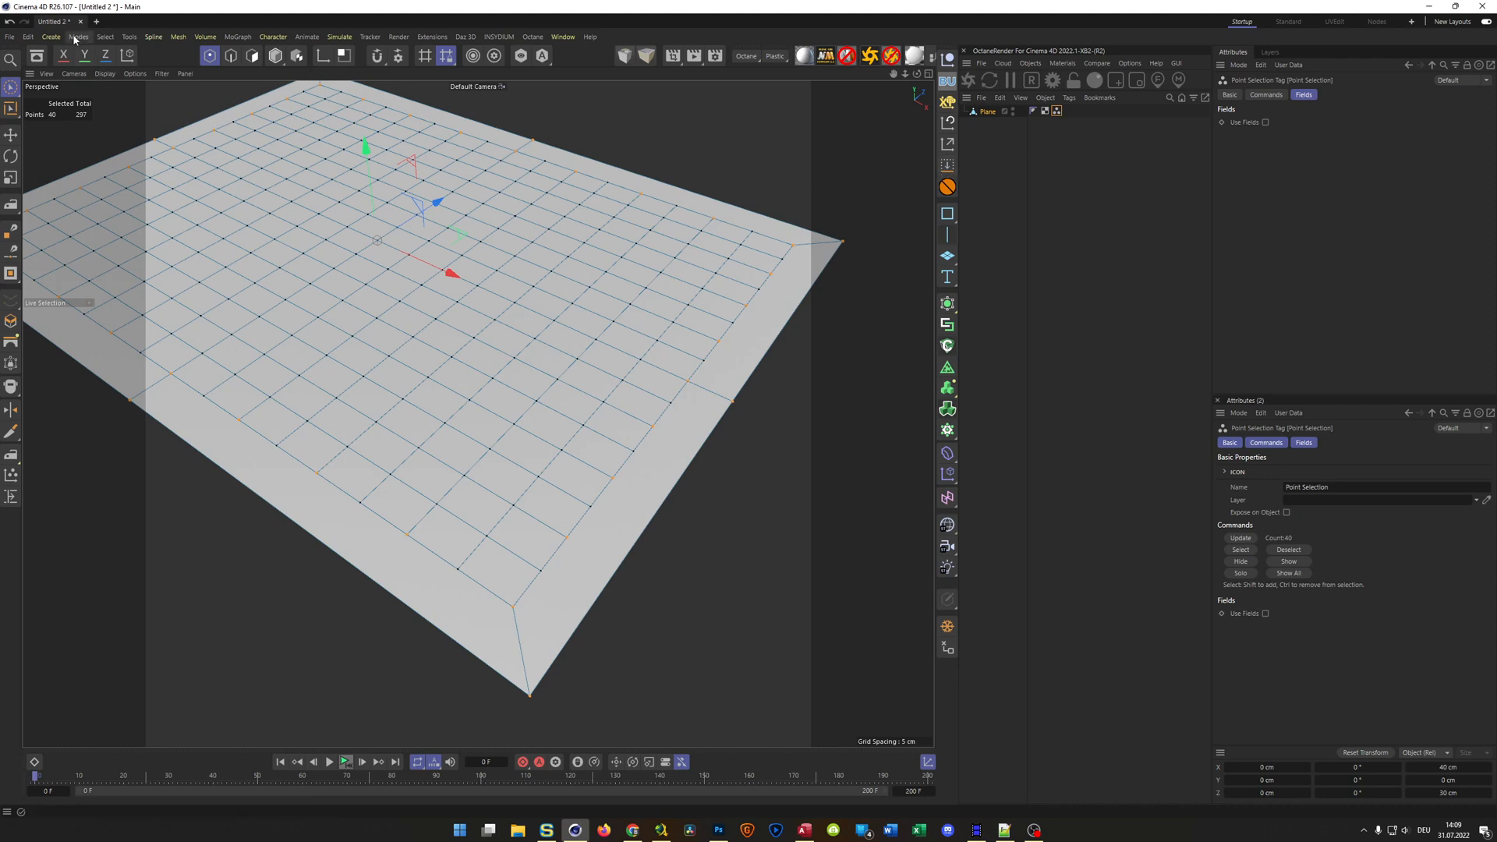
left_click(104, 37)
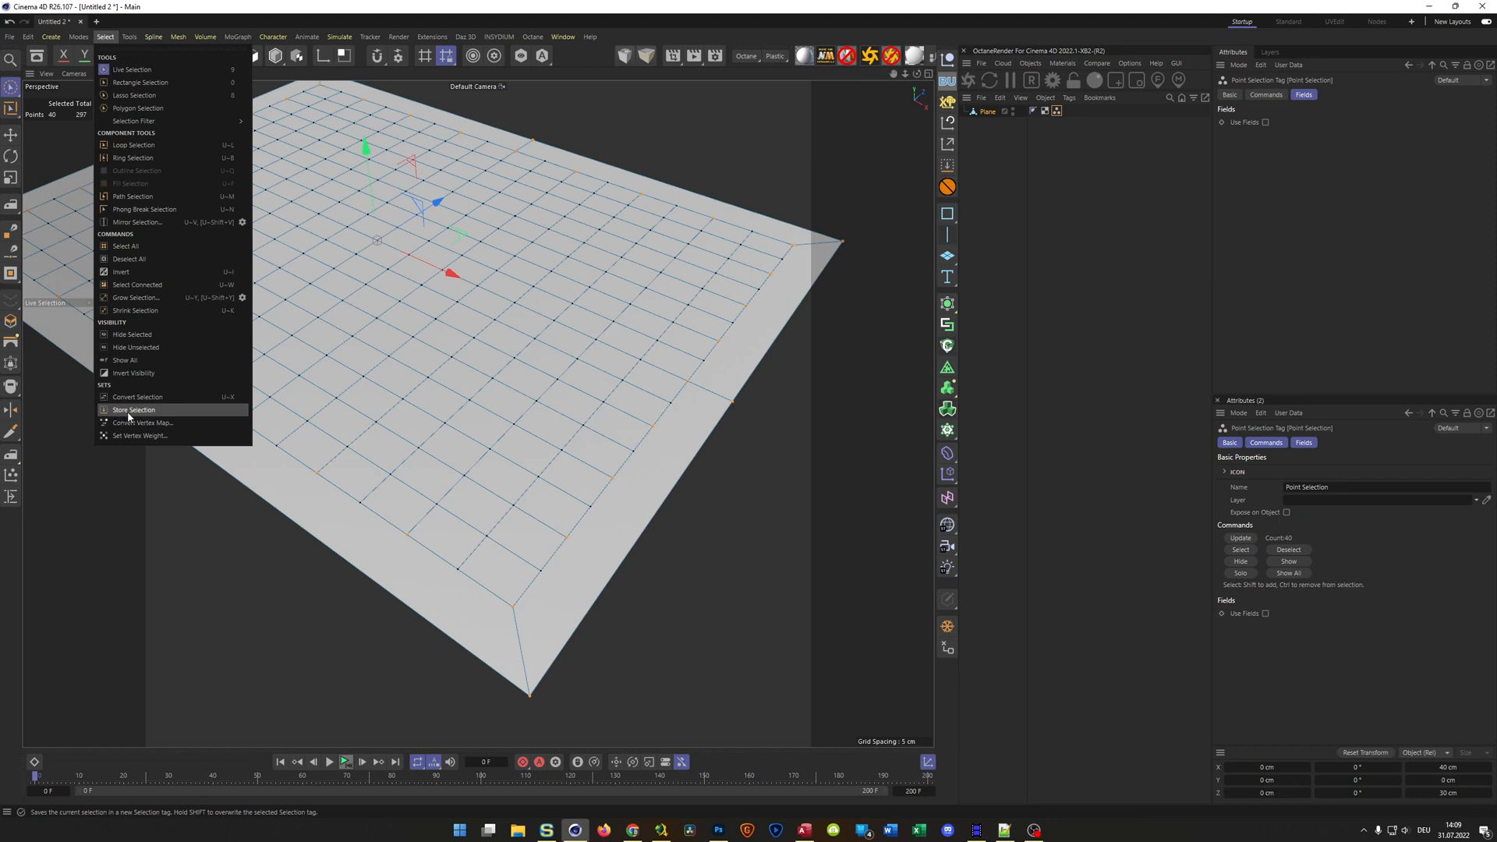
left_click(1019, 26)
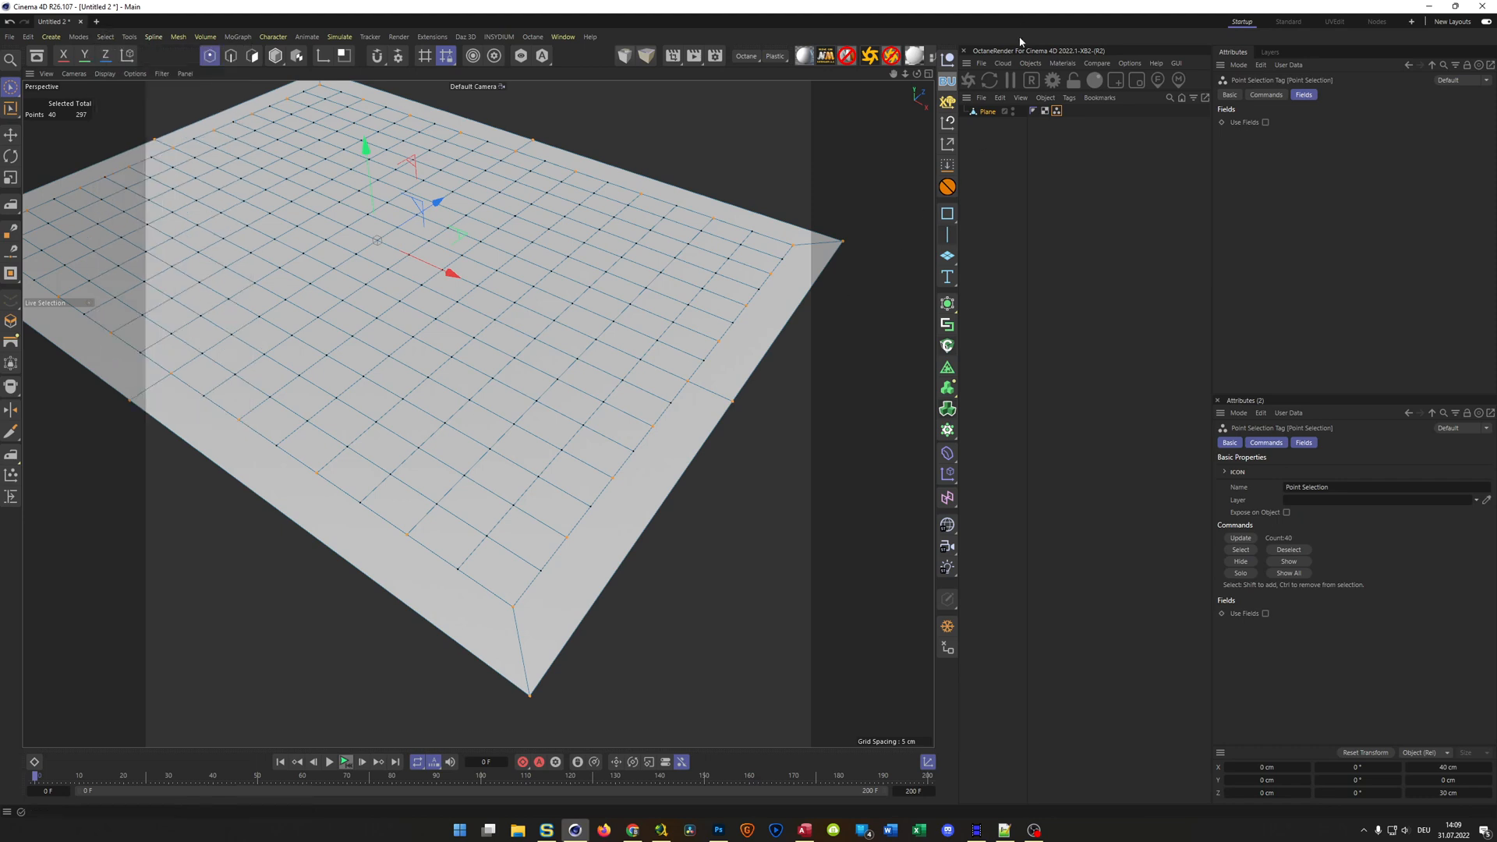
scroll(607, 344, "down", 5)
scroll(669, 413, "down", 3)
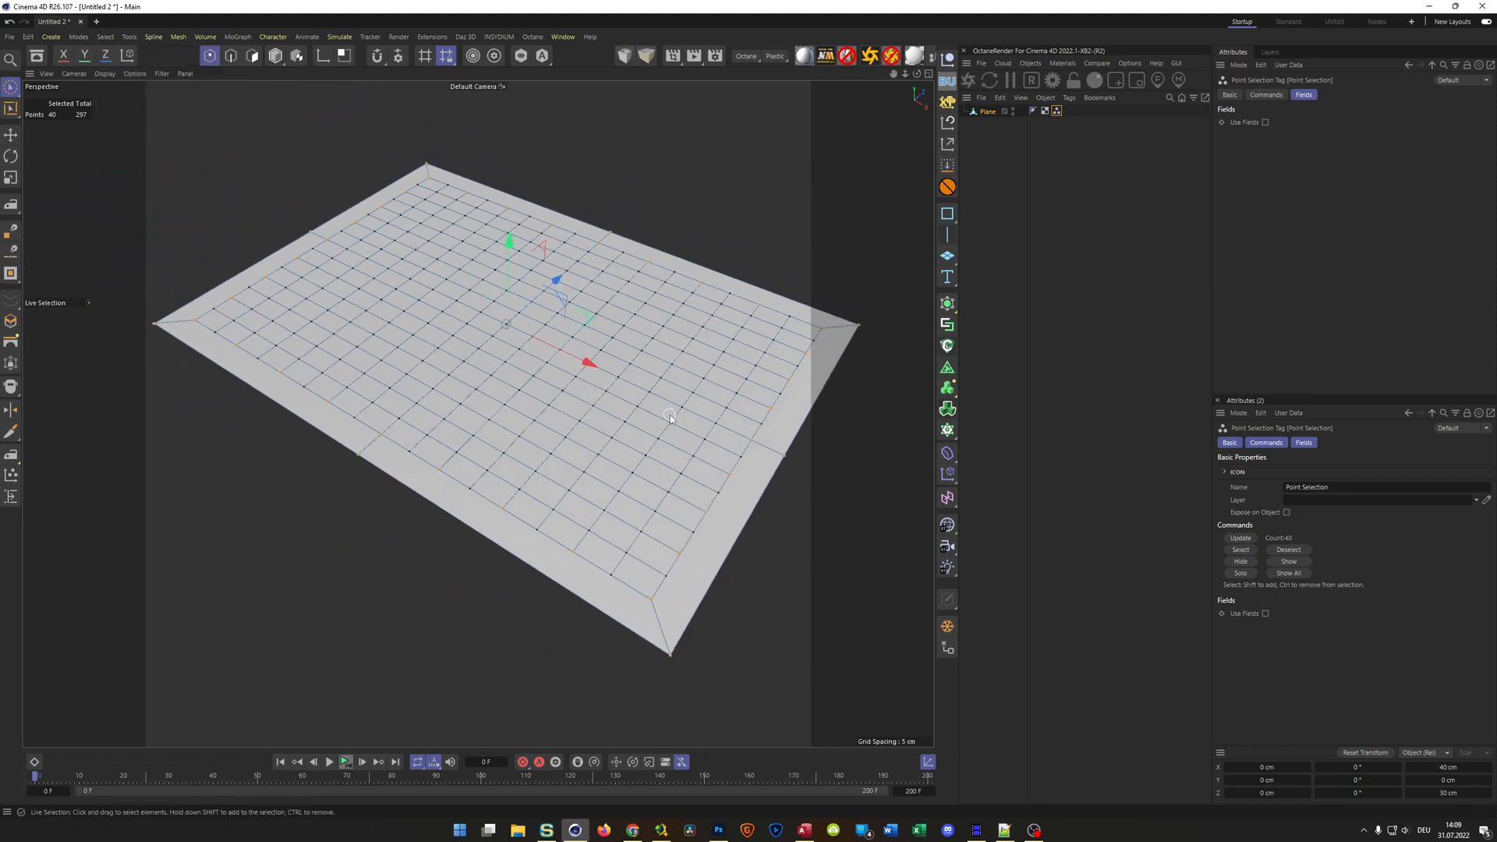
Switch to model mode and add a Cloth simulation tag to the plane
left_click(988, 112)
key("Return")
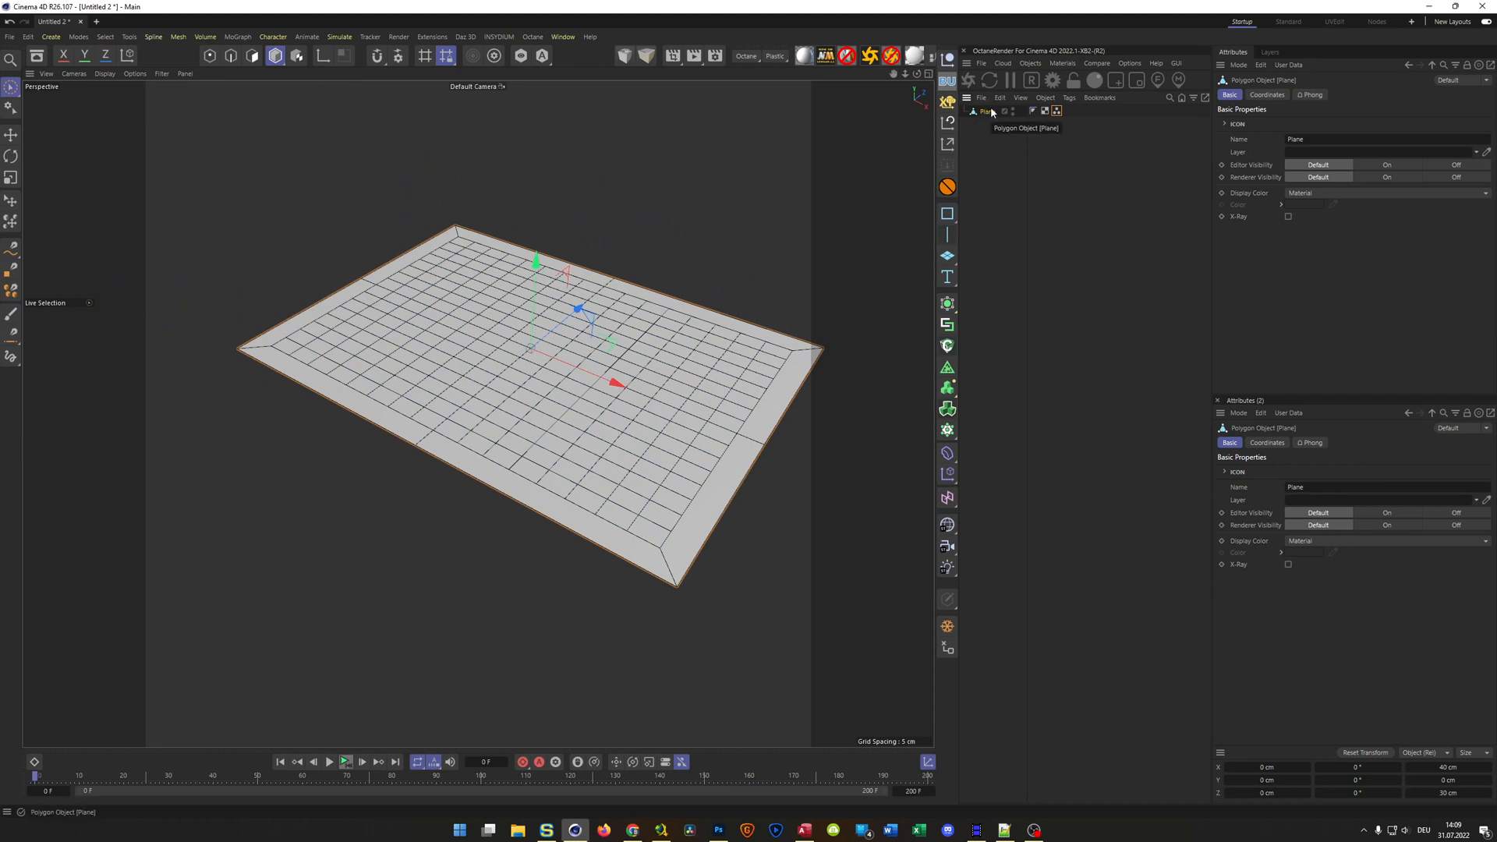
right_click(984, 114)
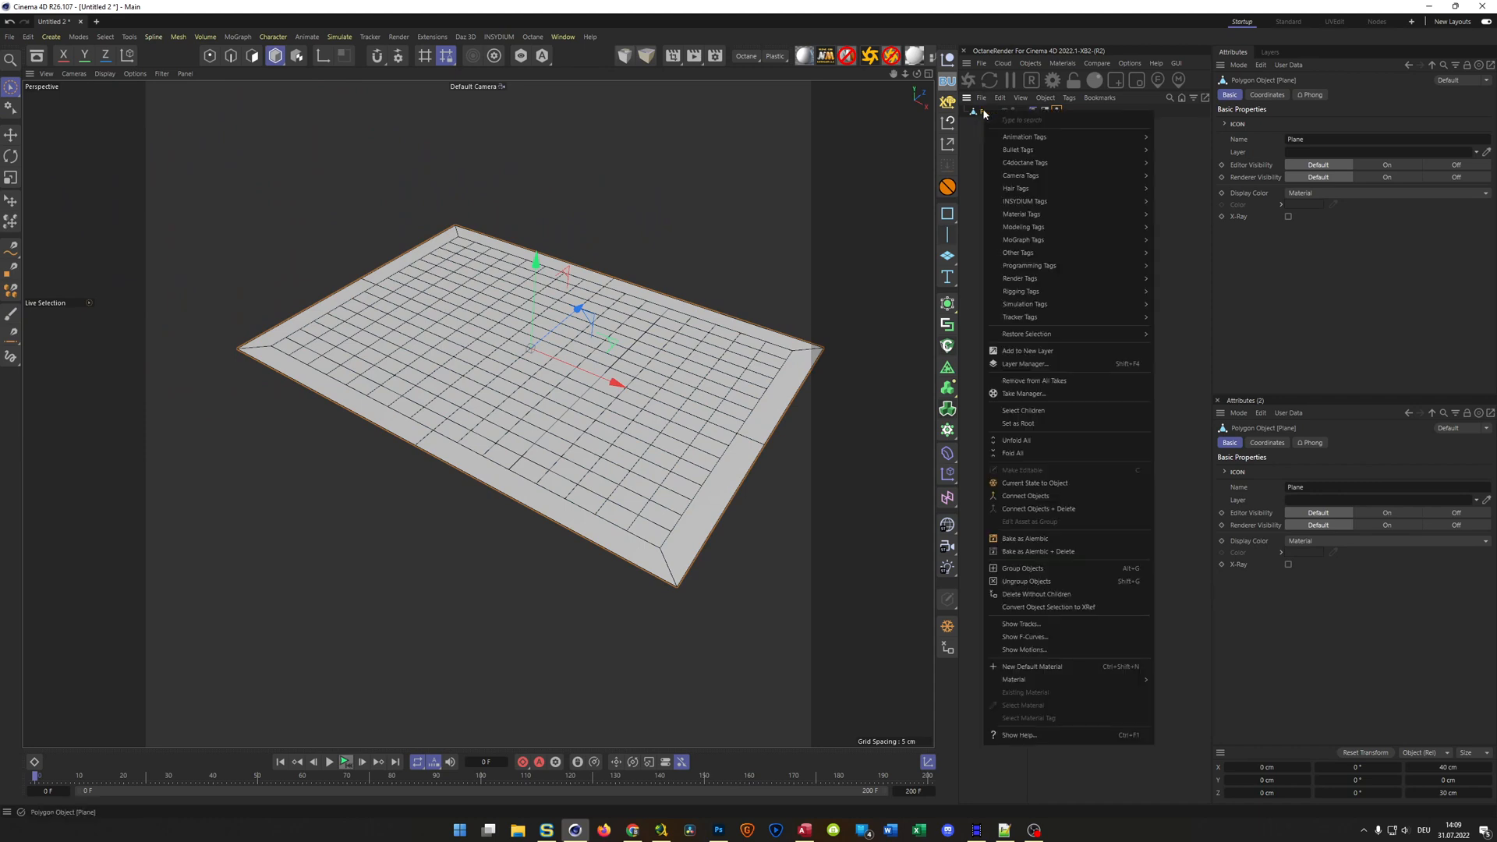
mouse_move(1021, 309)
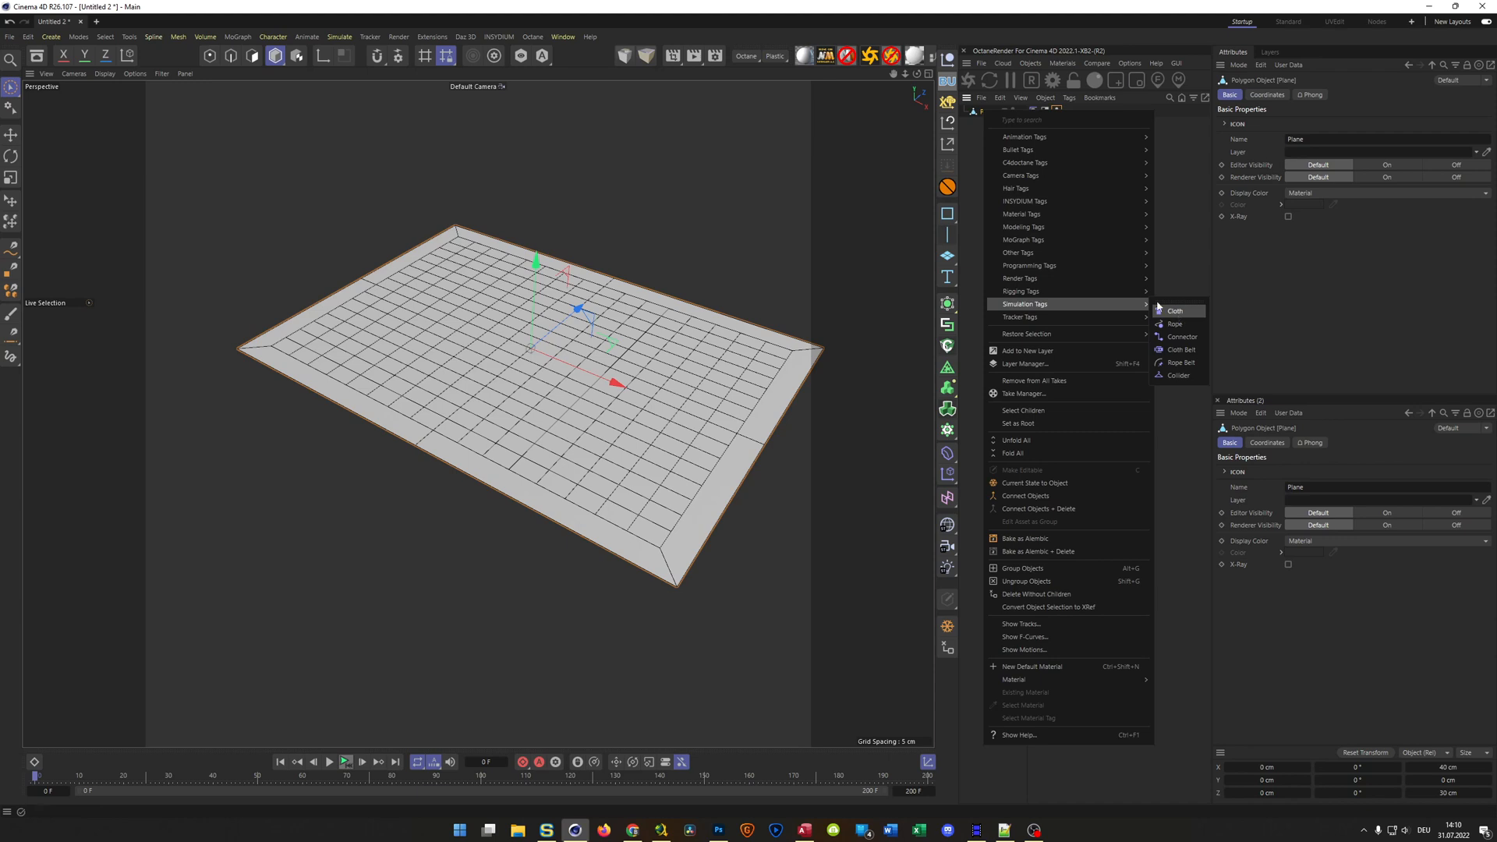
mouse_move(1041, 155)
left_click(1179, 312)
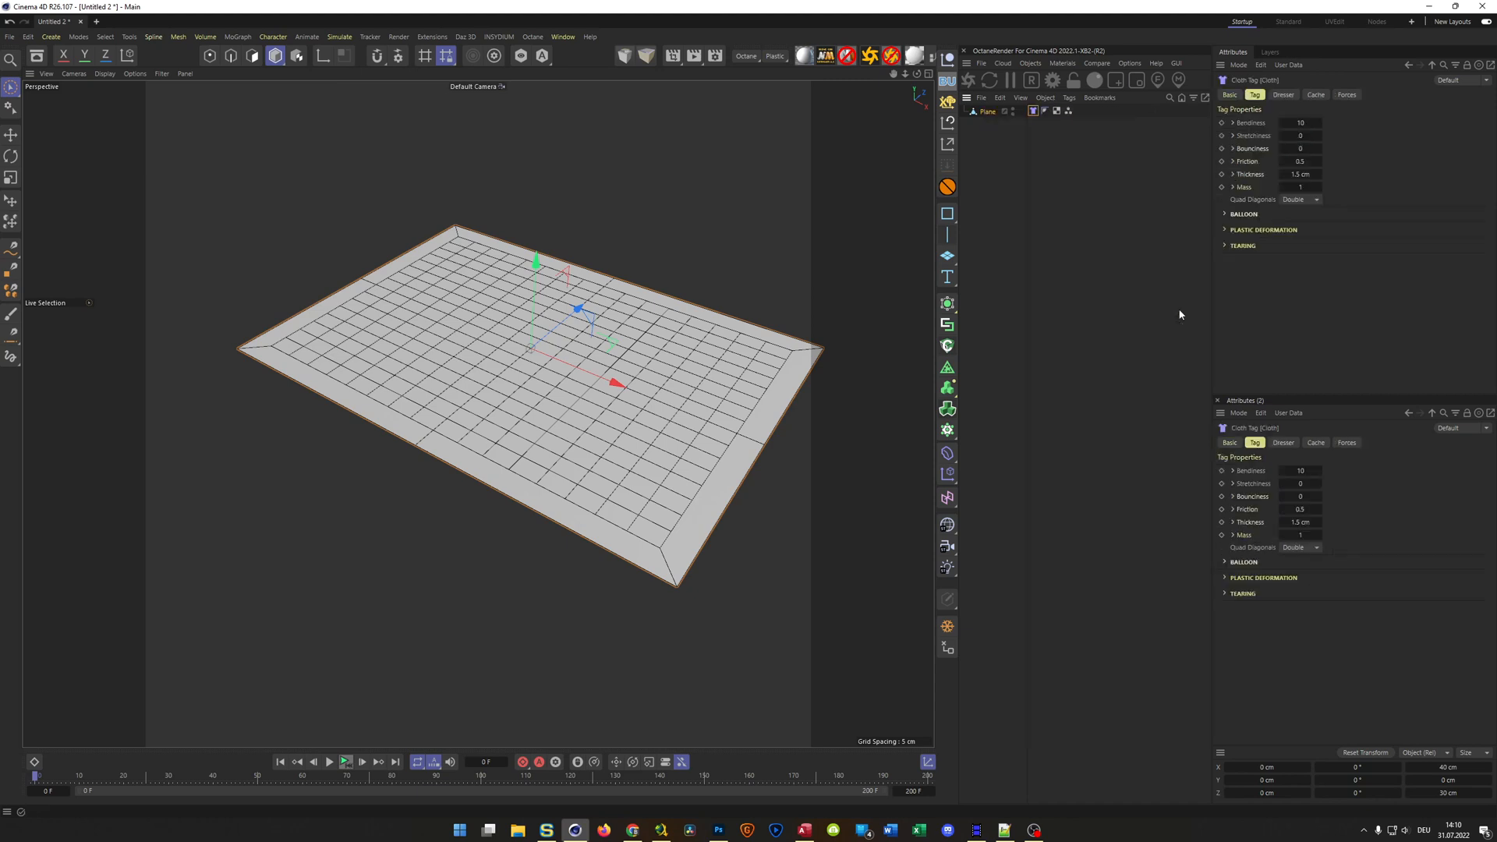
Set the project's simulation gravity to 0
left_click(1129, 207)
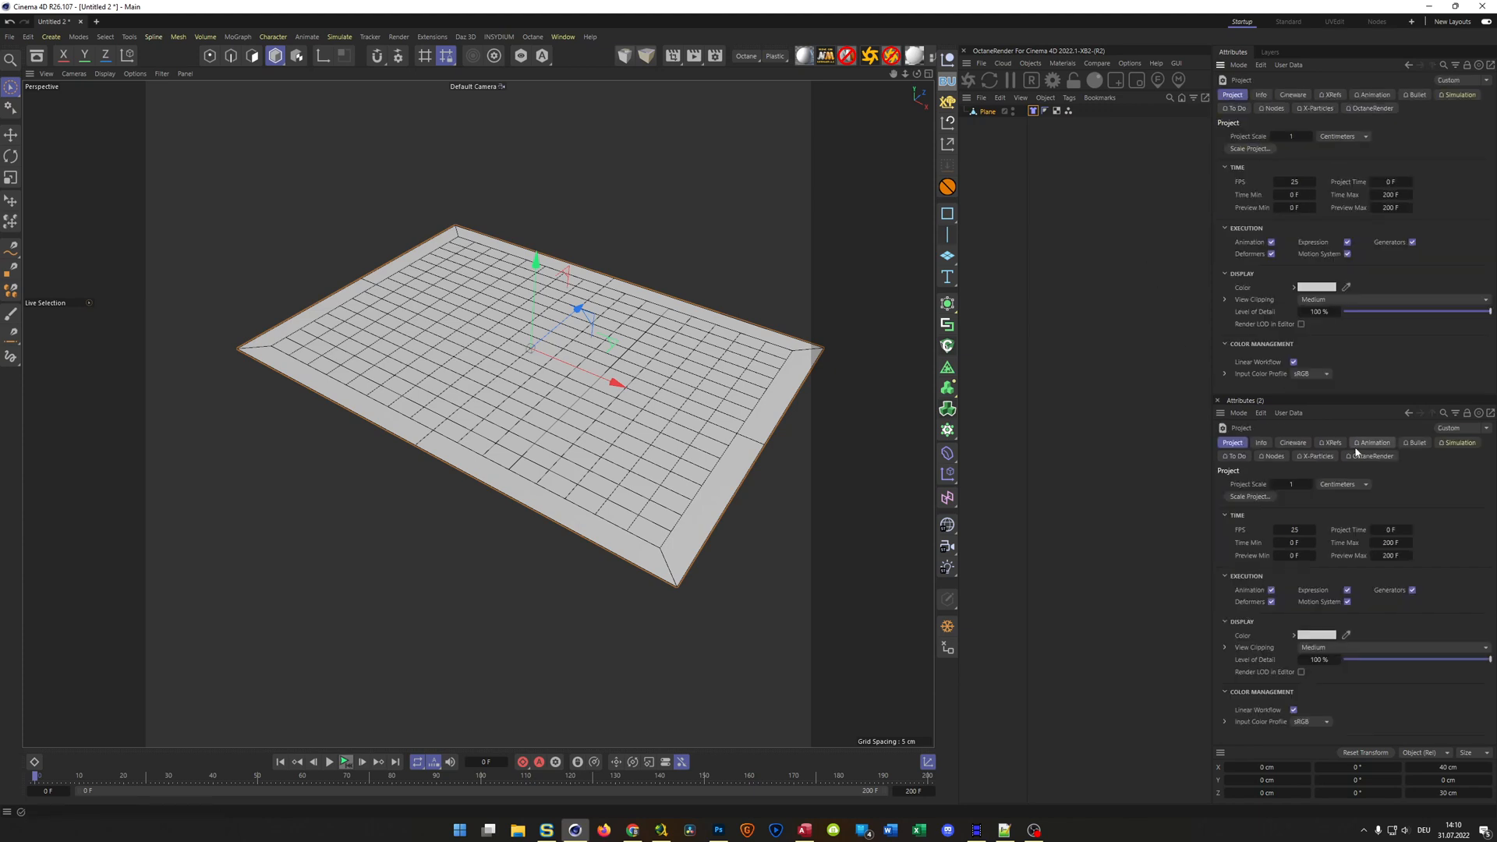
left_click(1450, 444)
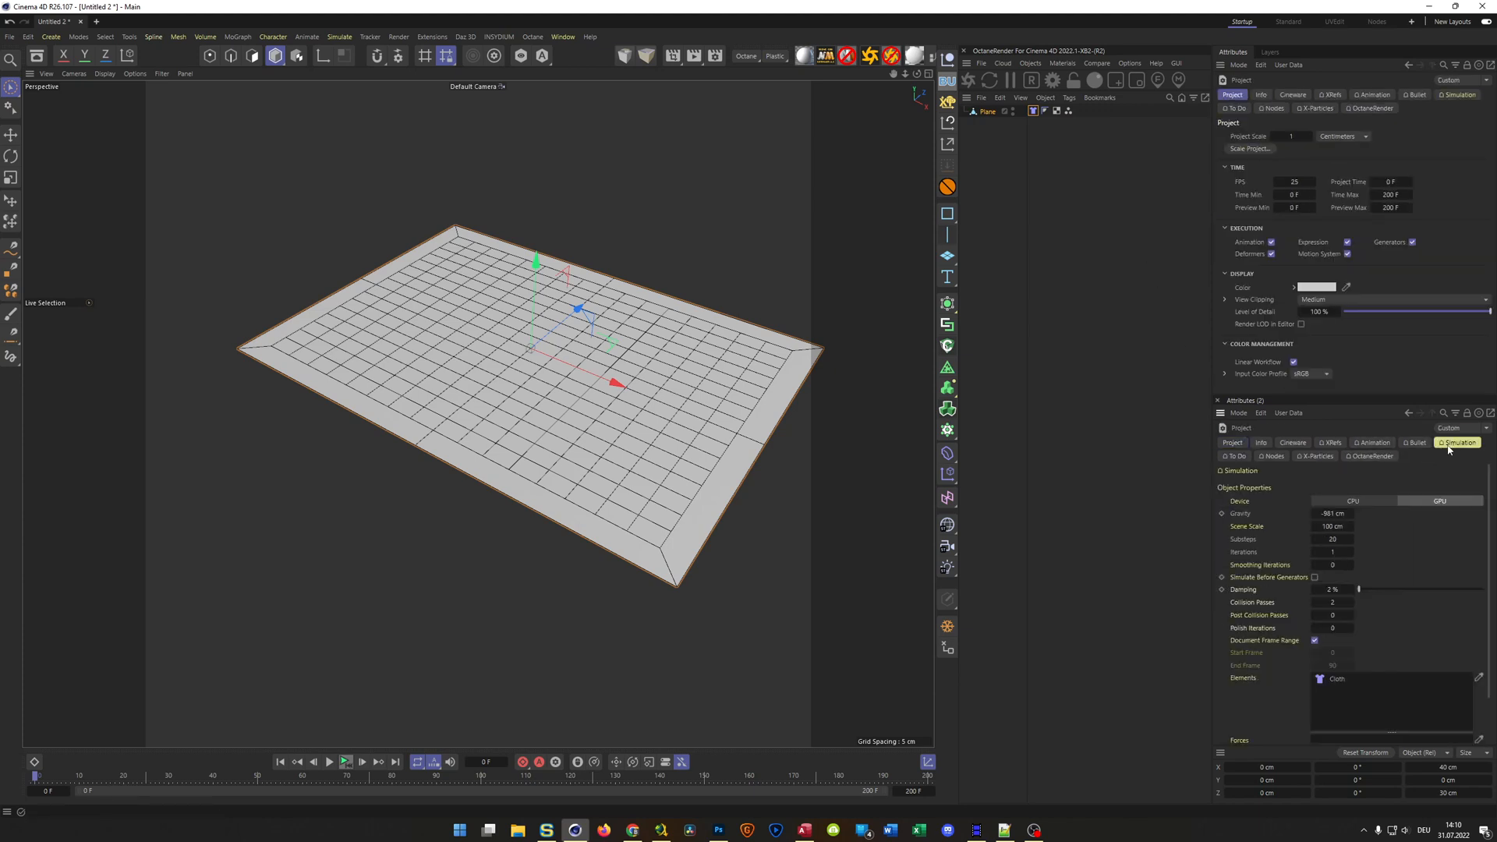
double_click(1333, 514)
type("0")
key("Return")
Add a Gravity force object to the scene and set its acceleration to -1000 cm
left_click(1033, 110)
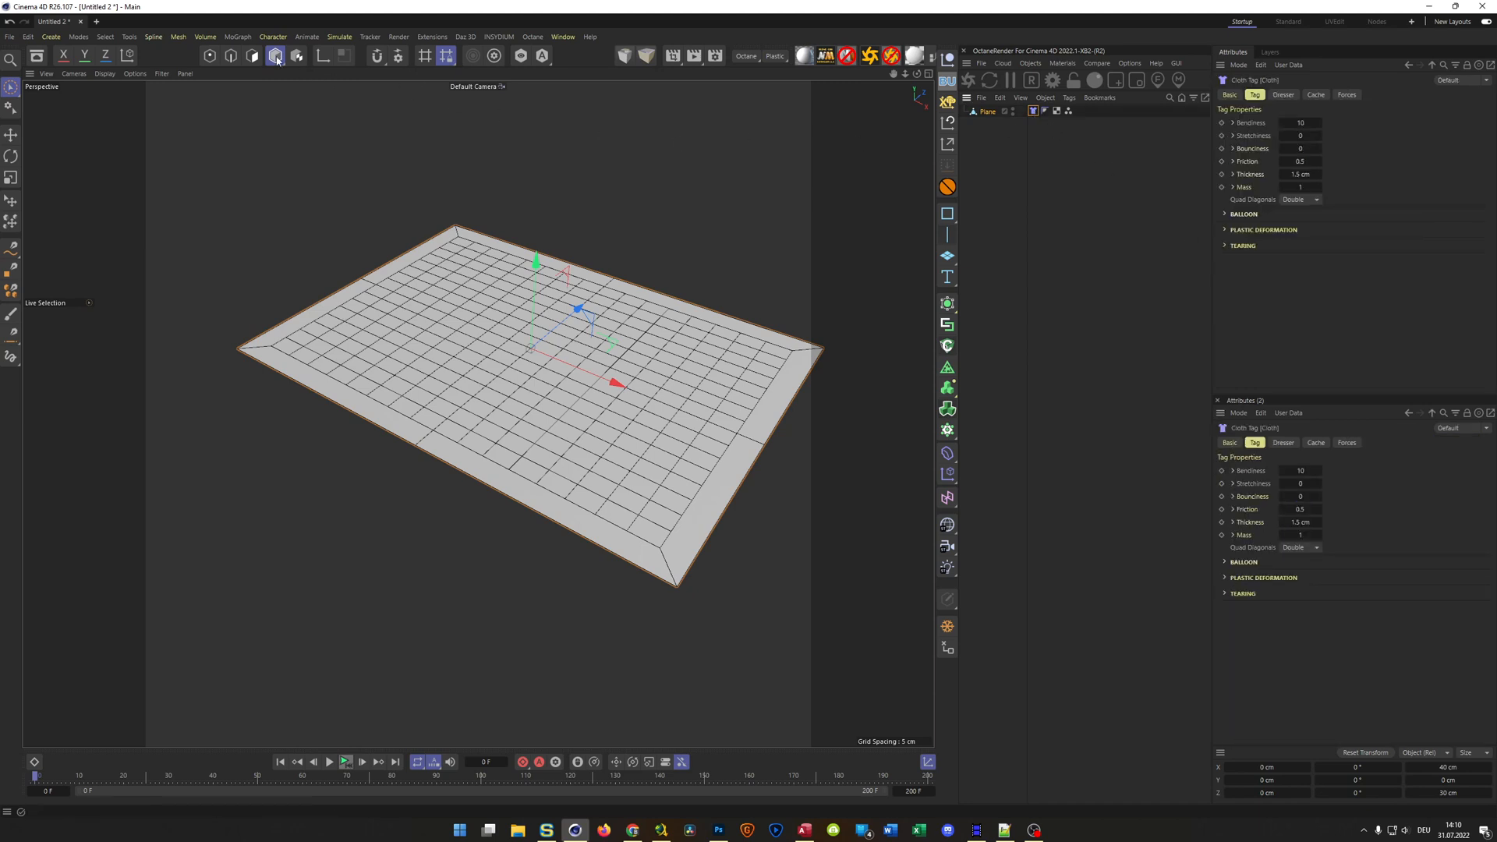
left_click(339, 37)
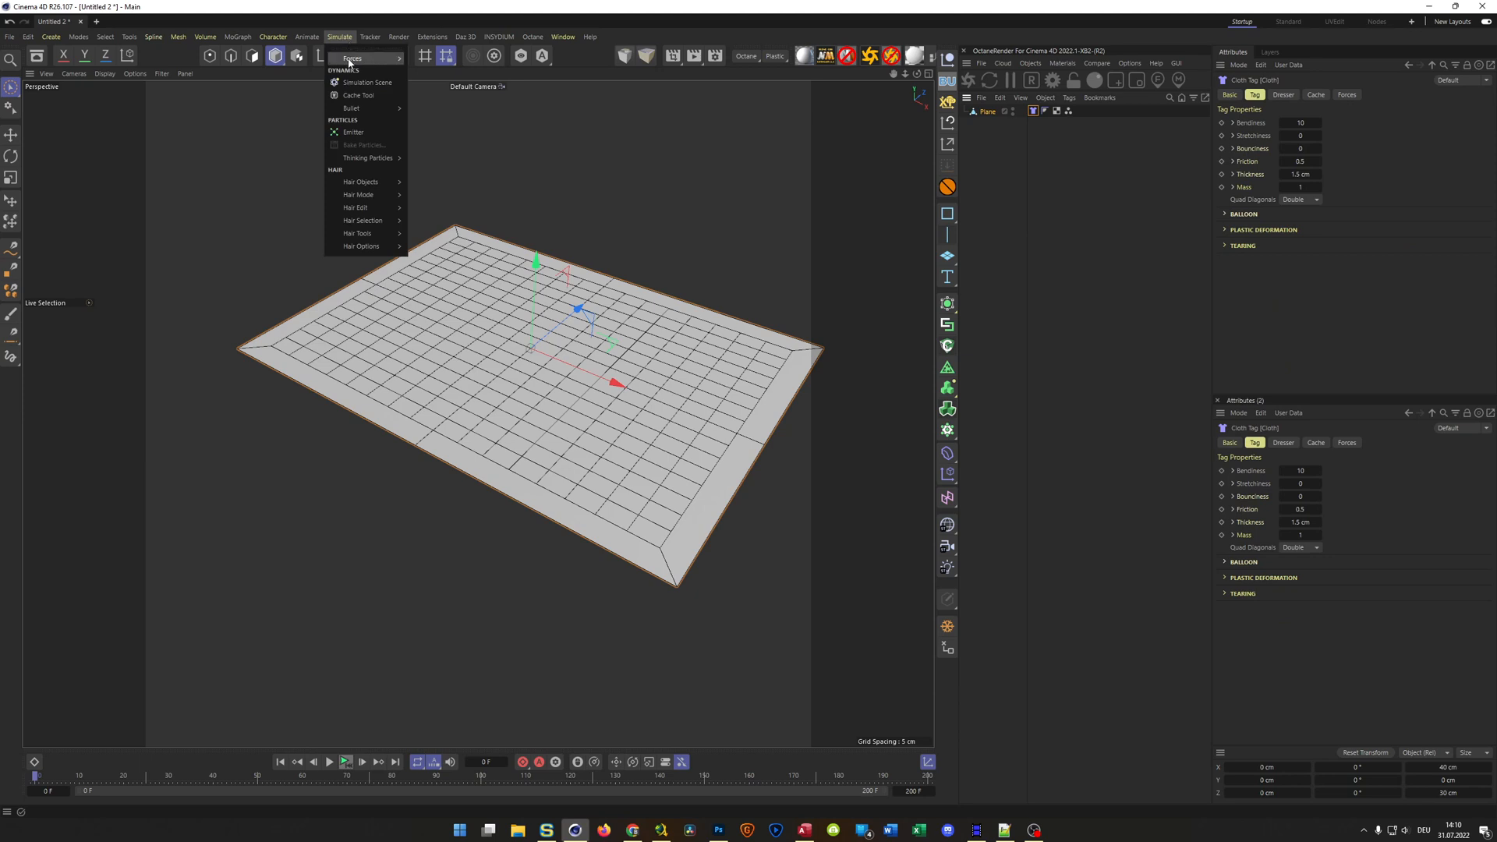
mouse_move(350, 60)
left_click(431, 130)
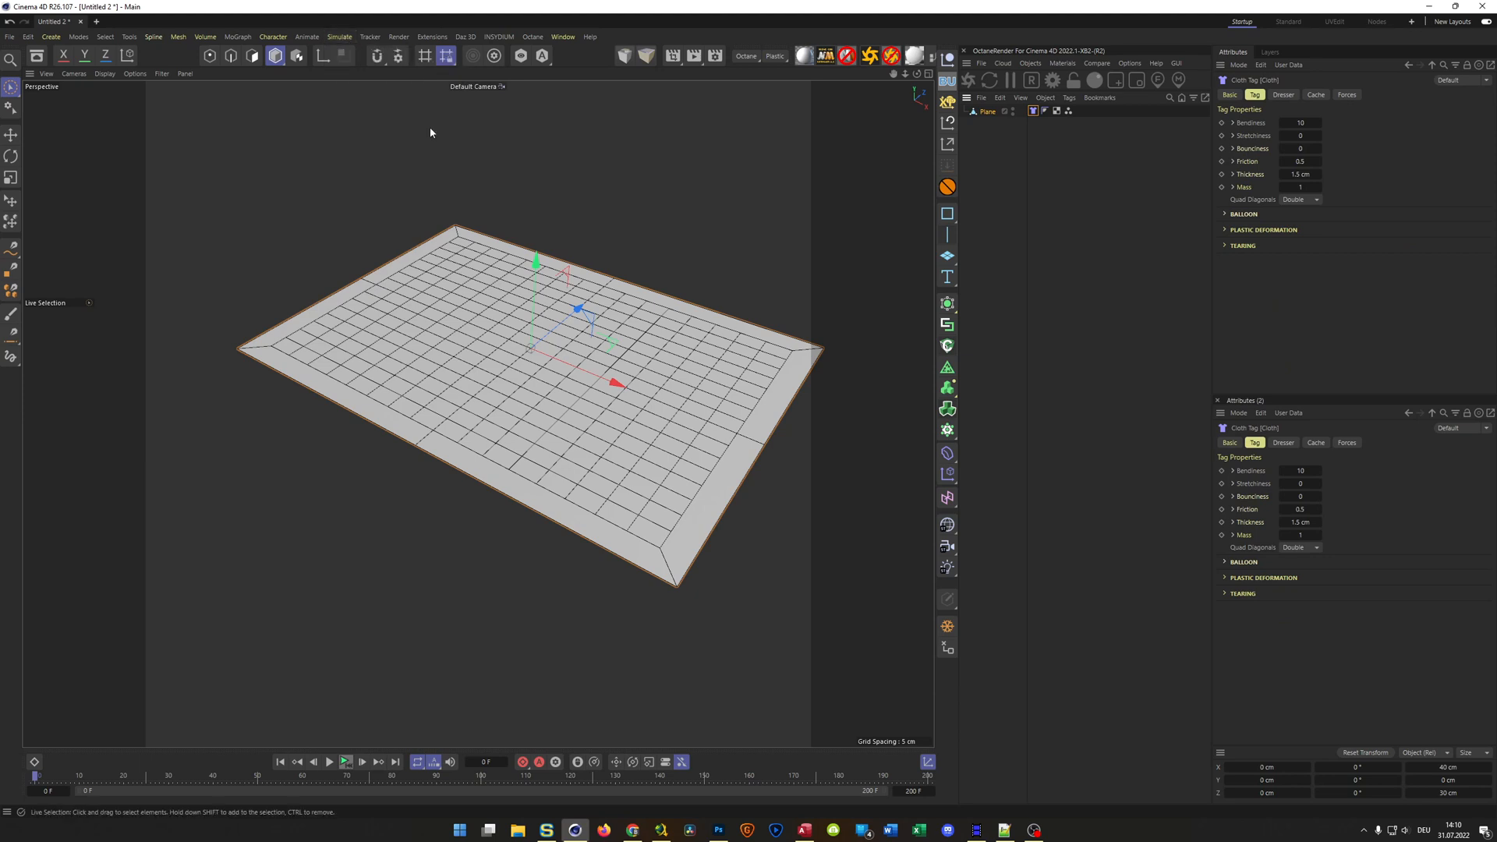
left_click(1289, 123)
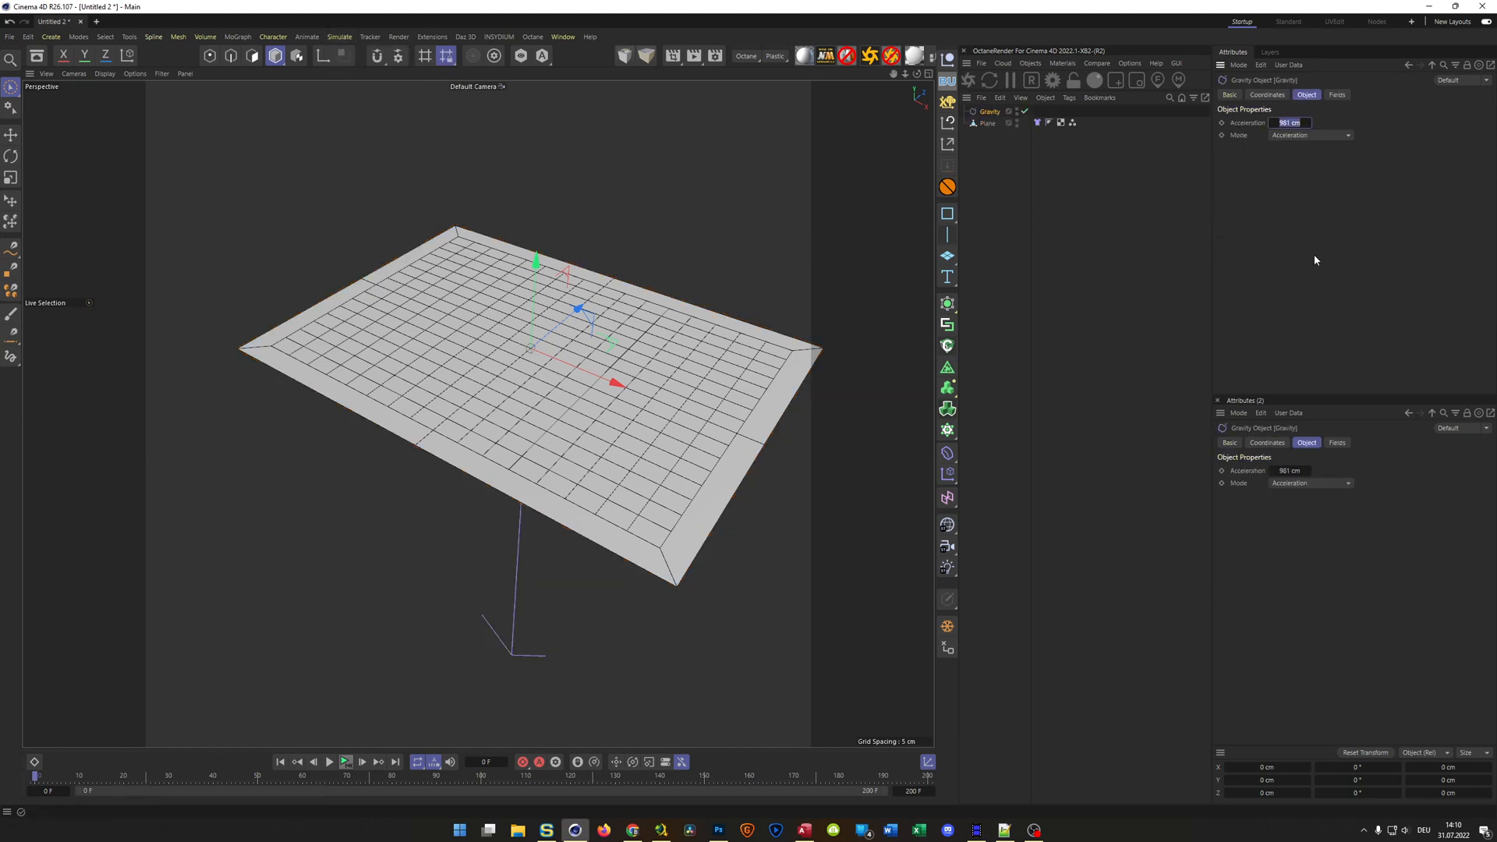
key("BackSpace")
type("-1000")
key("Return")
Extend the timeline's end to 1000 frames
left_click_drag(854, 398, 568, 434, "alt")
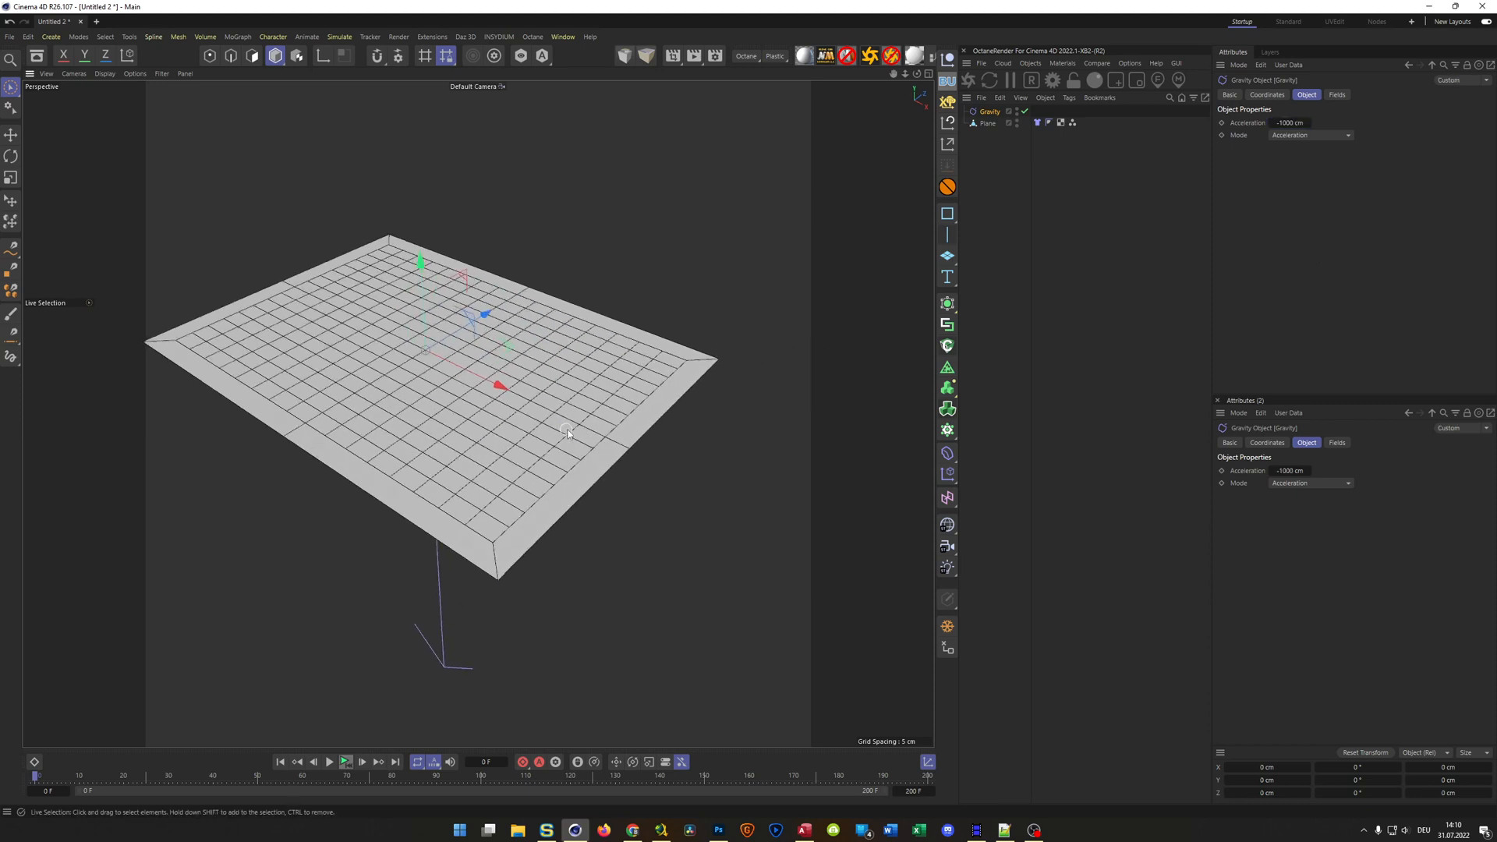
middle_click_drag(545, 428, 588, 448, "alt")
left_click_drag(587, 448, 585, 465, "alt")
double_click(913, 792)
type("1000")
key("Return")
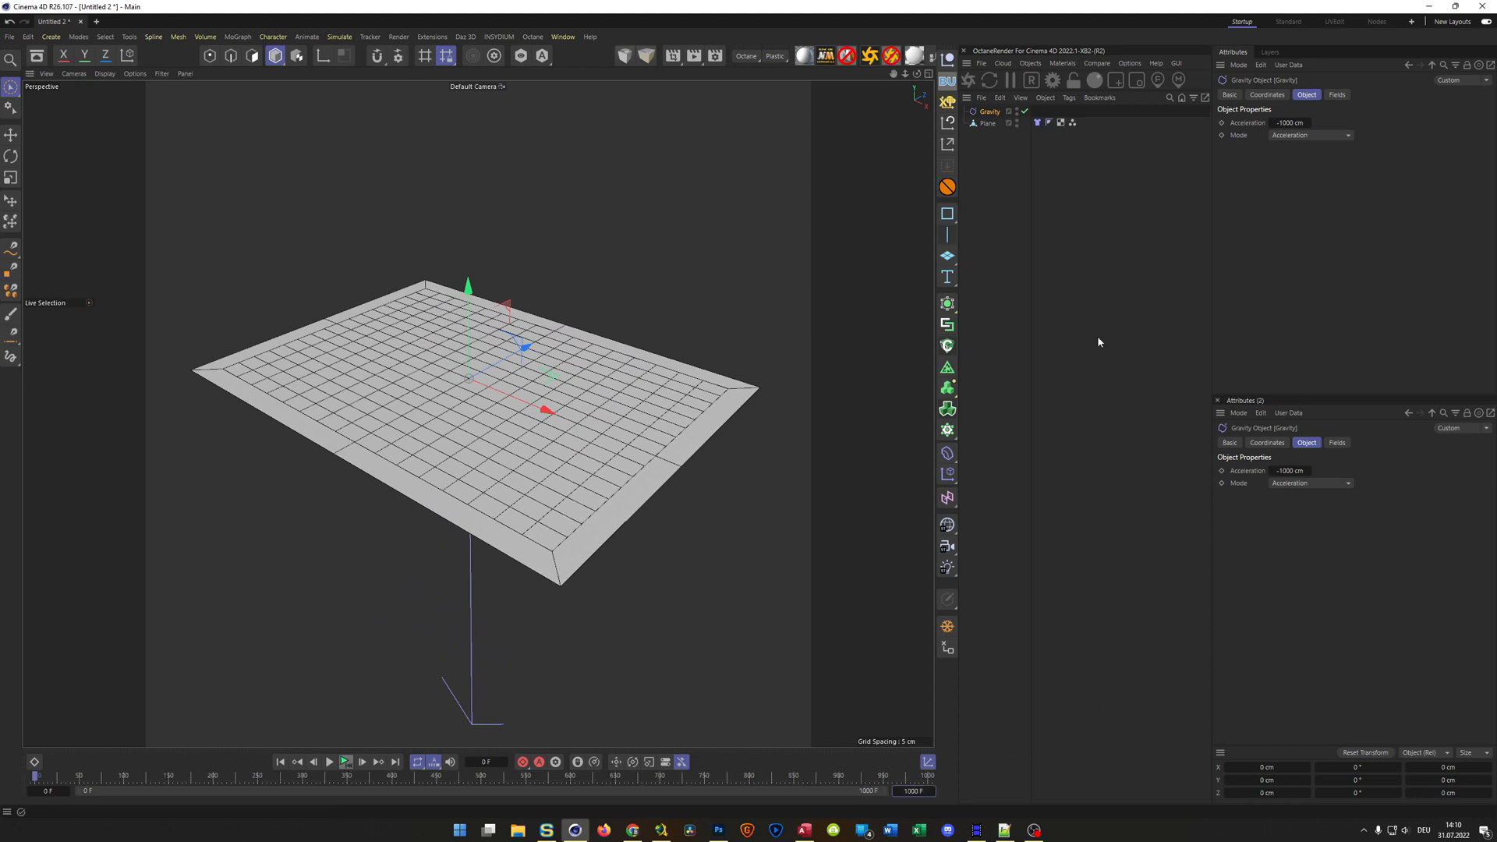
Restore the stored point selection, set those points as the cloth's fix points, and turn off their drawing
left_click(1037, 122)
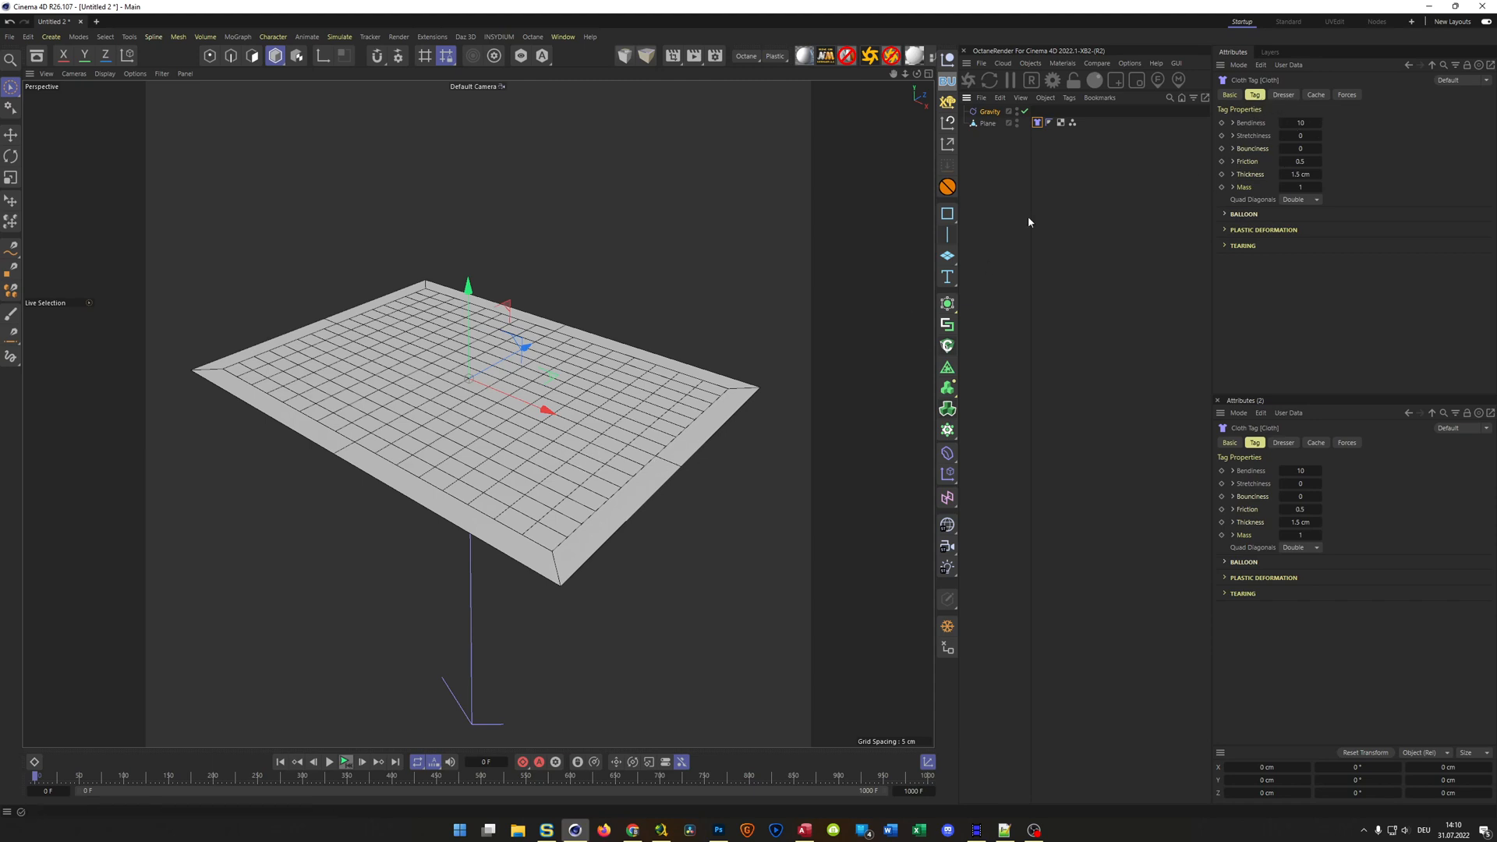
double_click(1073, 124)
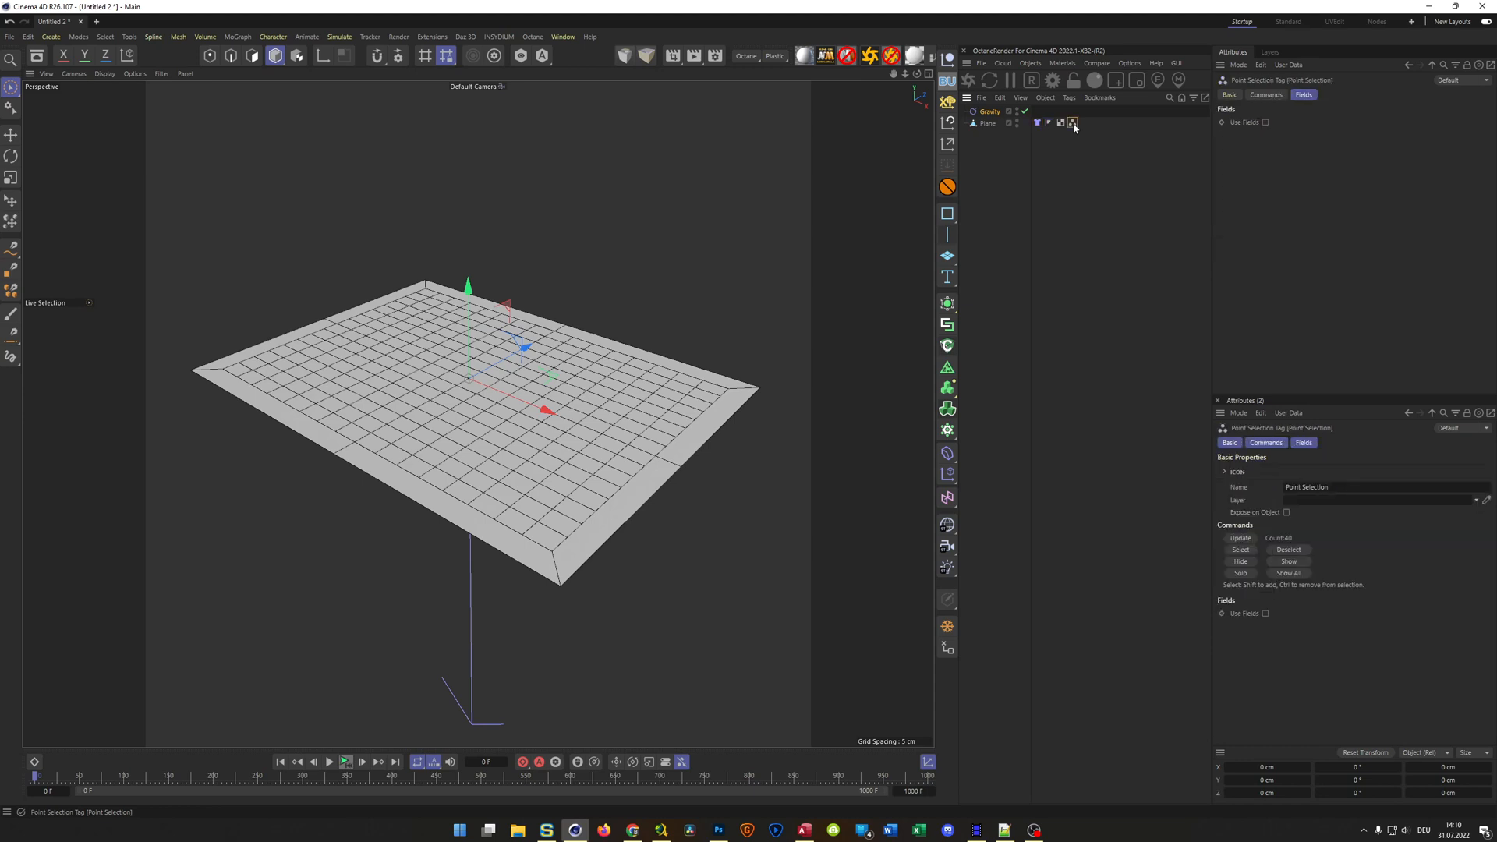
left_click(1038, 123)
left_click(1282, 95)
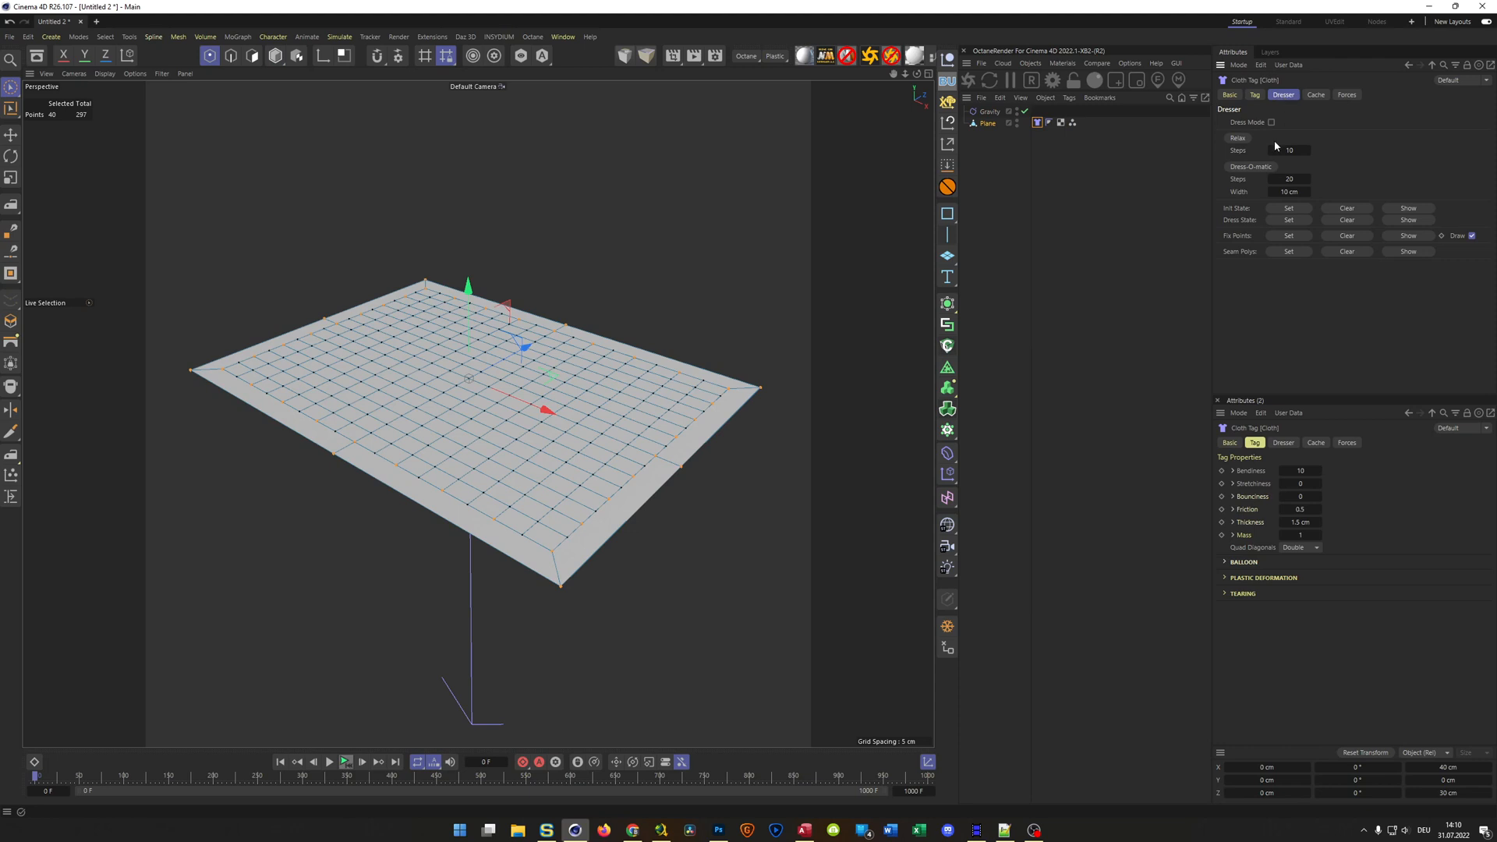
left_click(1288, 237)
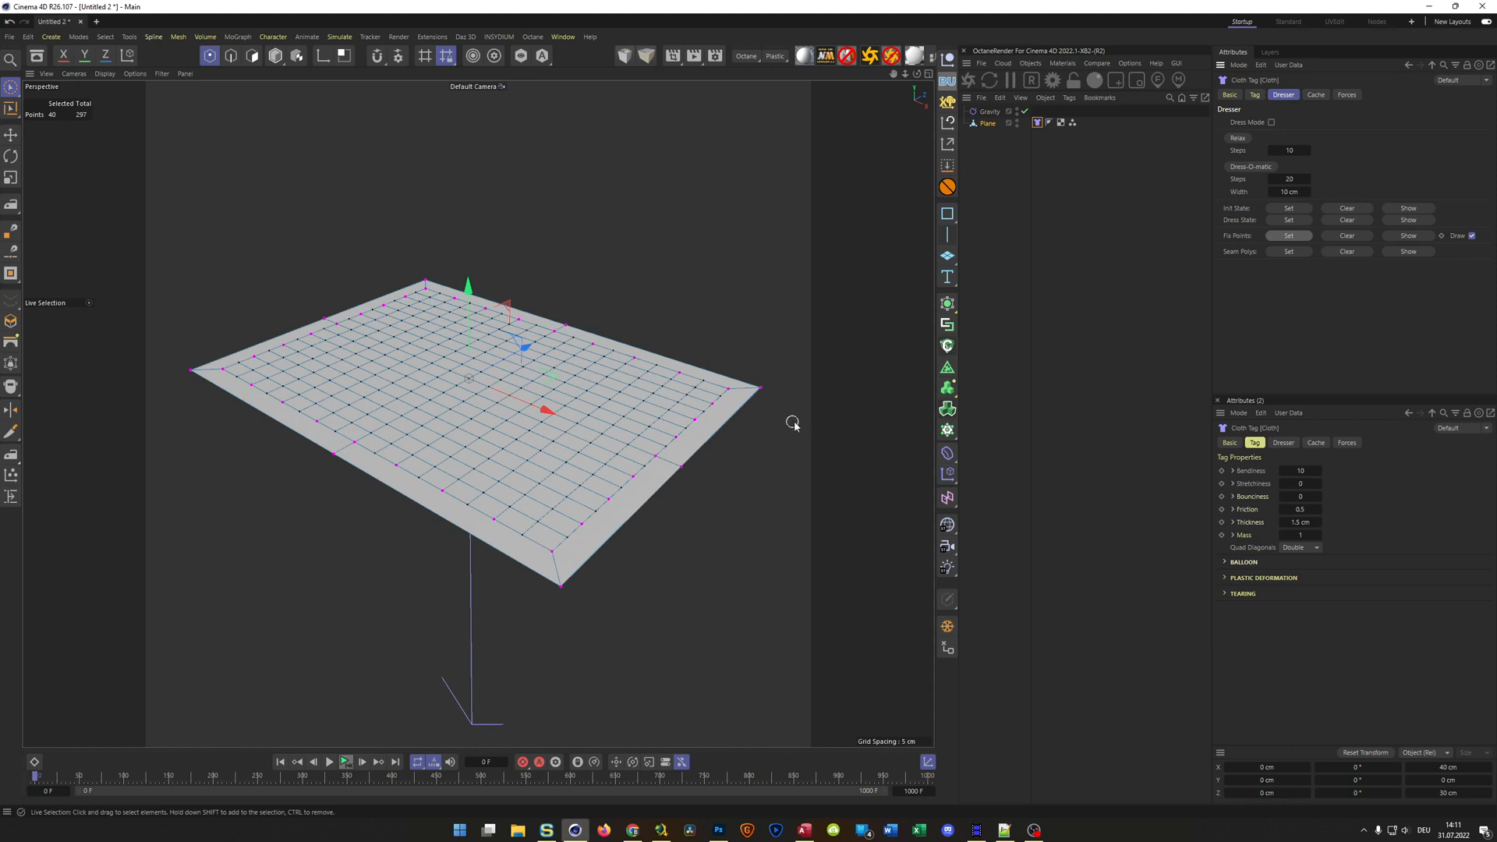
left_click(1472, 237)
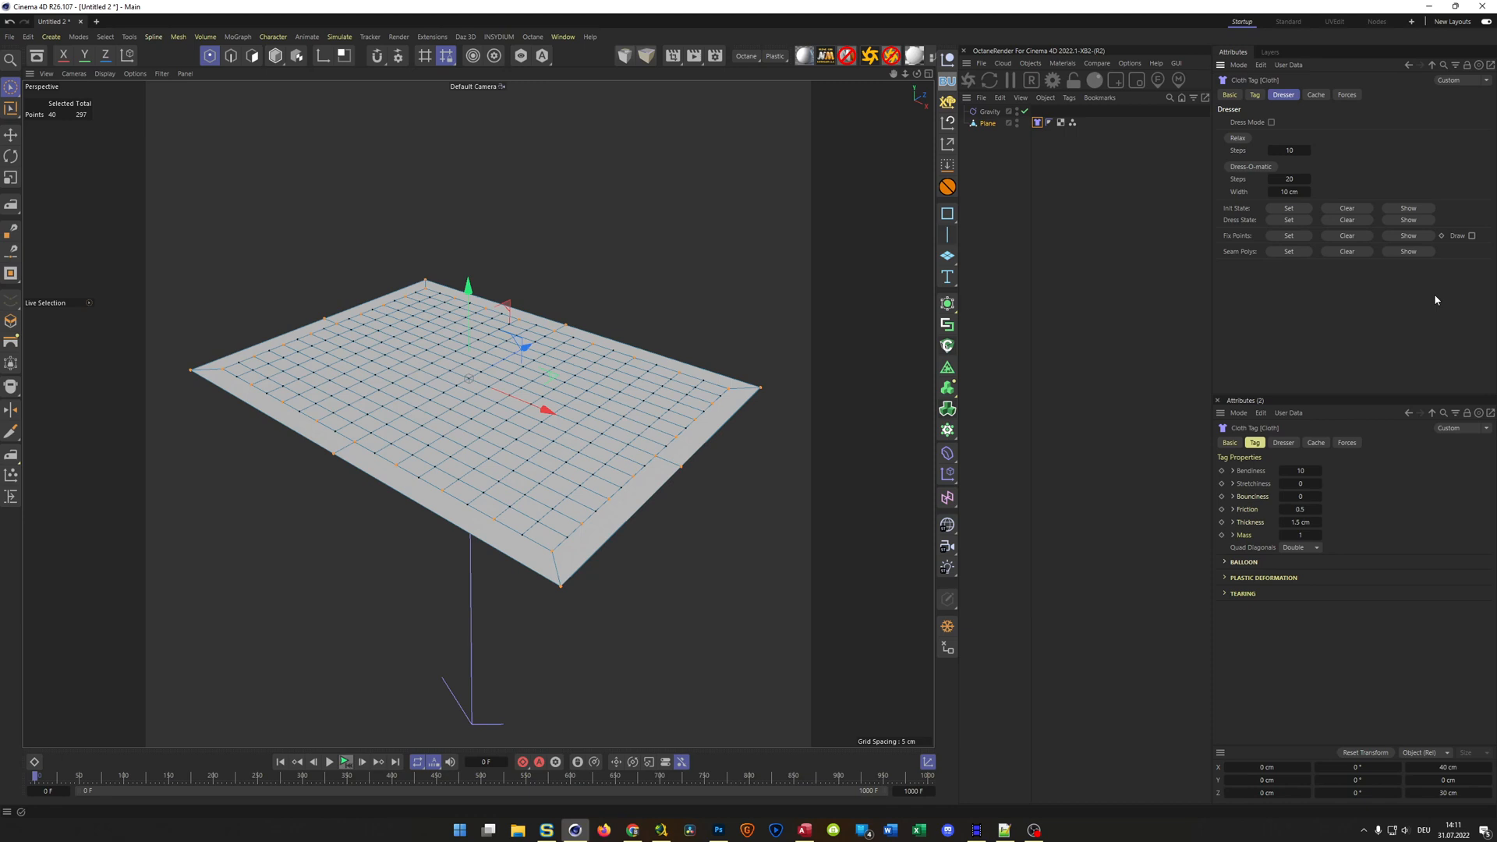
key("Return")
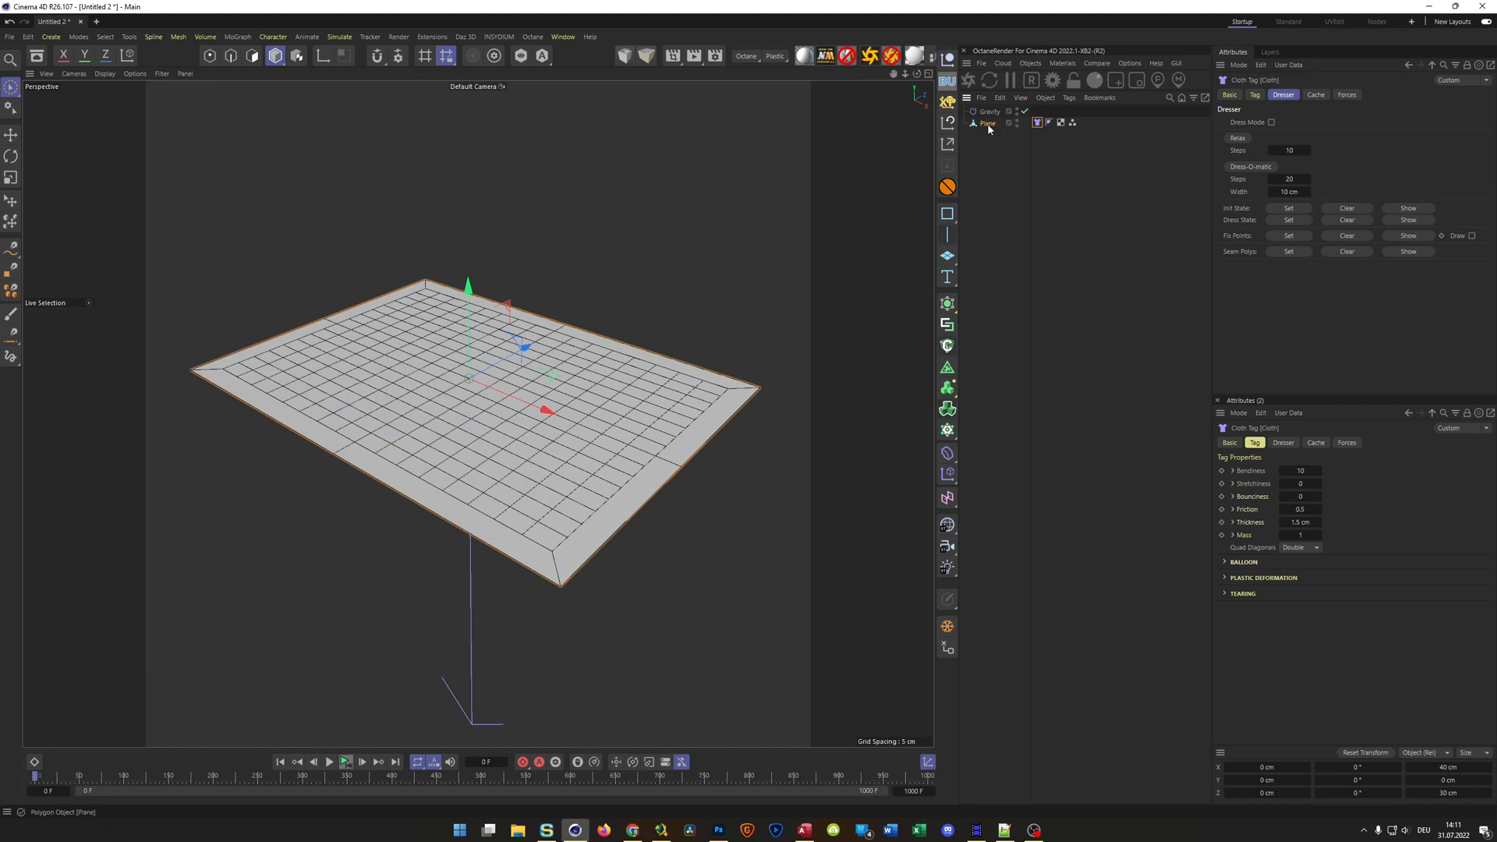
Play the cloth simulation, try a Stretchiness of 500, and settle on a Stretchiness of 20
left_click(1257, 98)
left_click(344, 762)
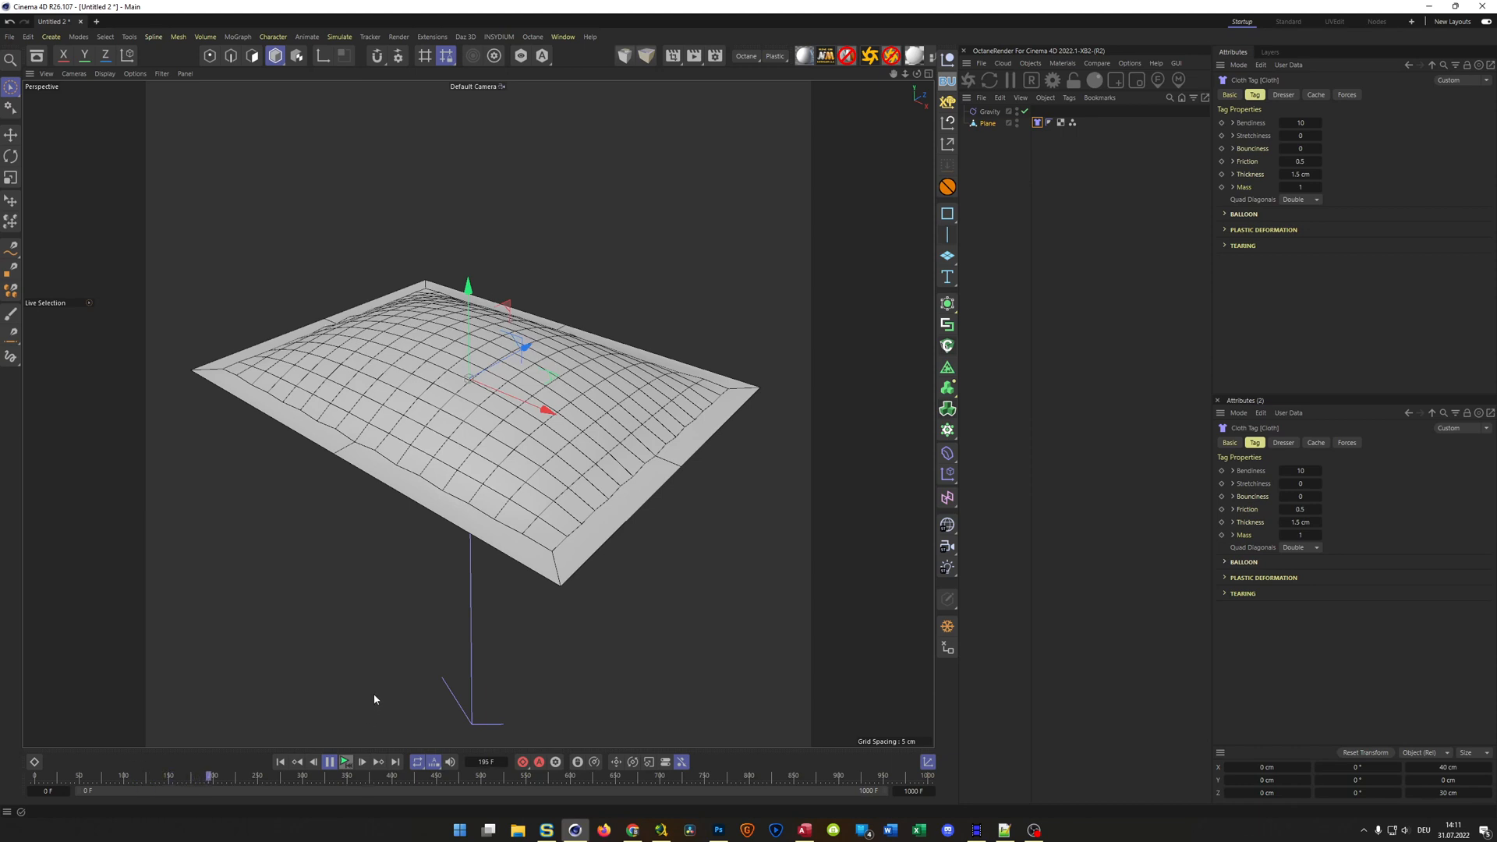
left_click(1299, 136)
type("500")
key("Return")
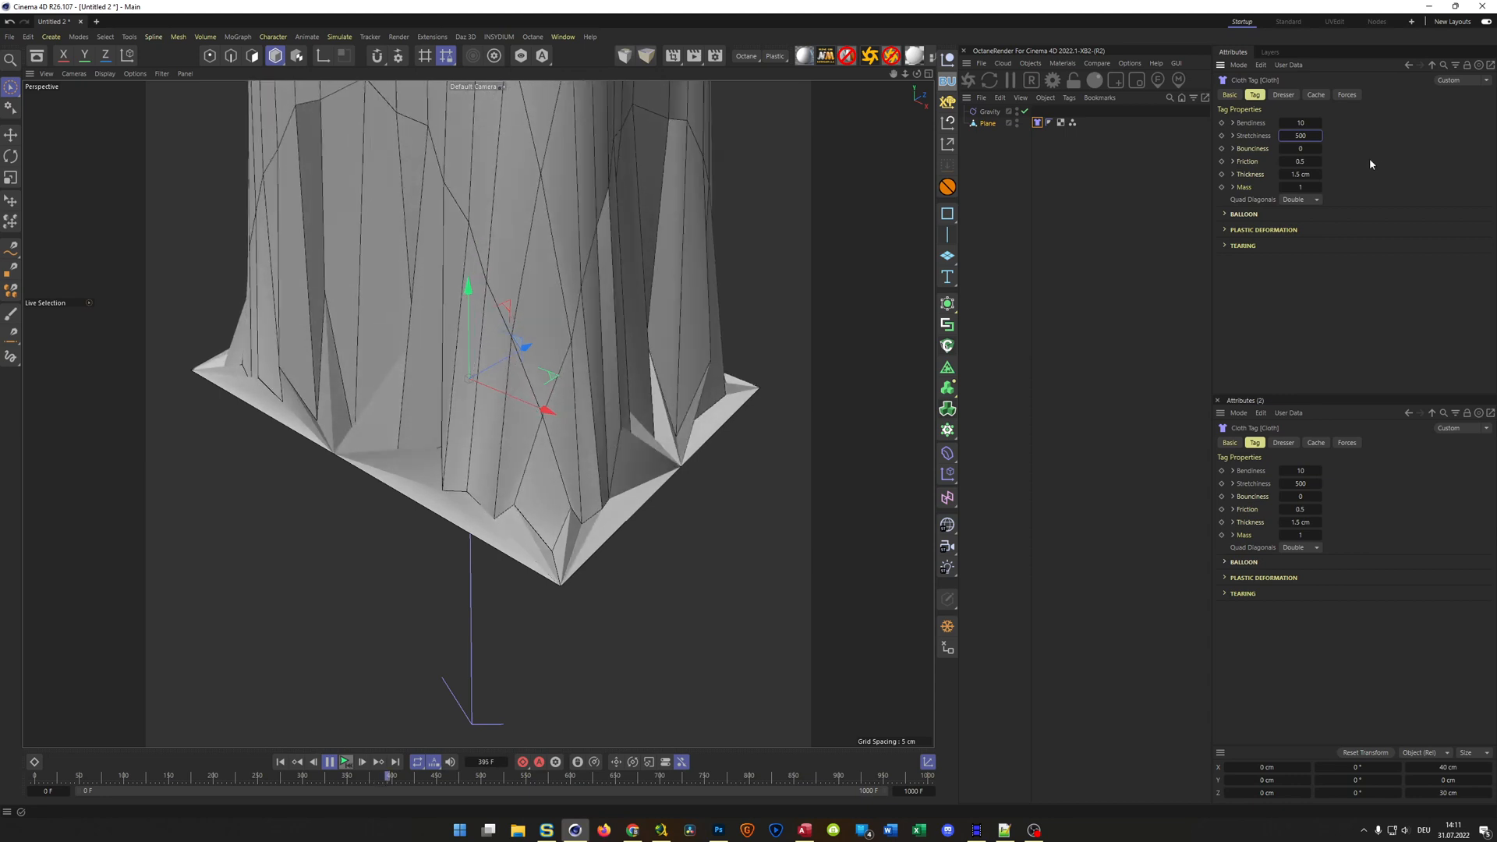
type("20")
key("Return")
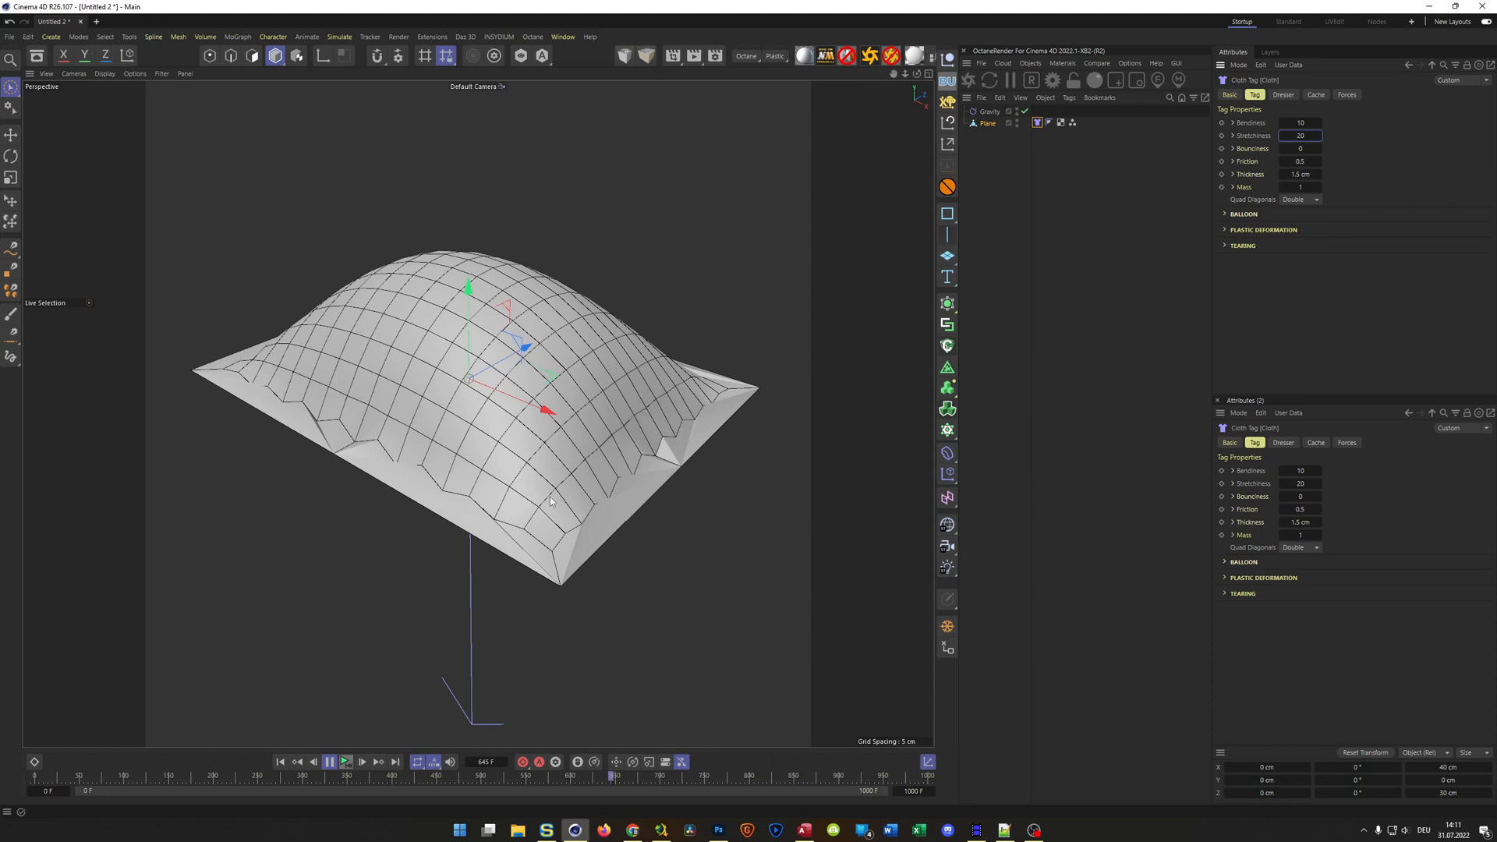
Raise the cloth's Bendiness to 100, set it to 200, and stop the simulation after replaying it
key("shift+Tab")
type("100")
key("Return")
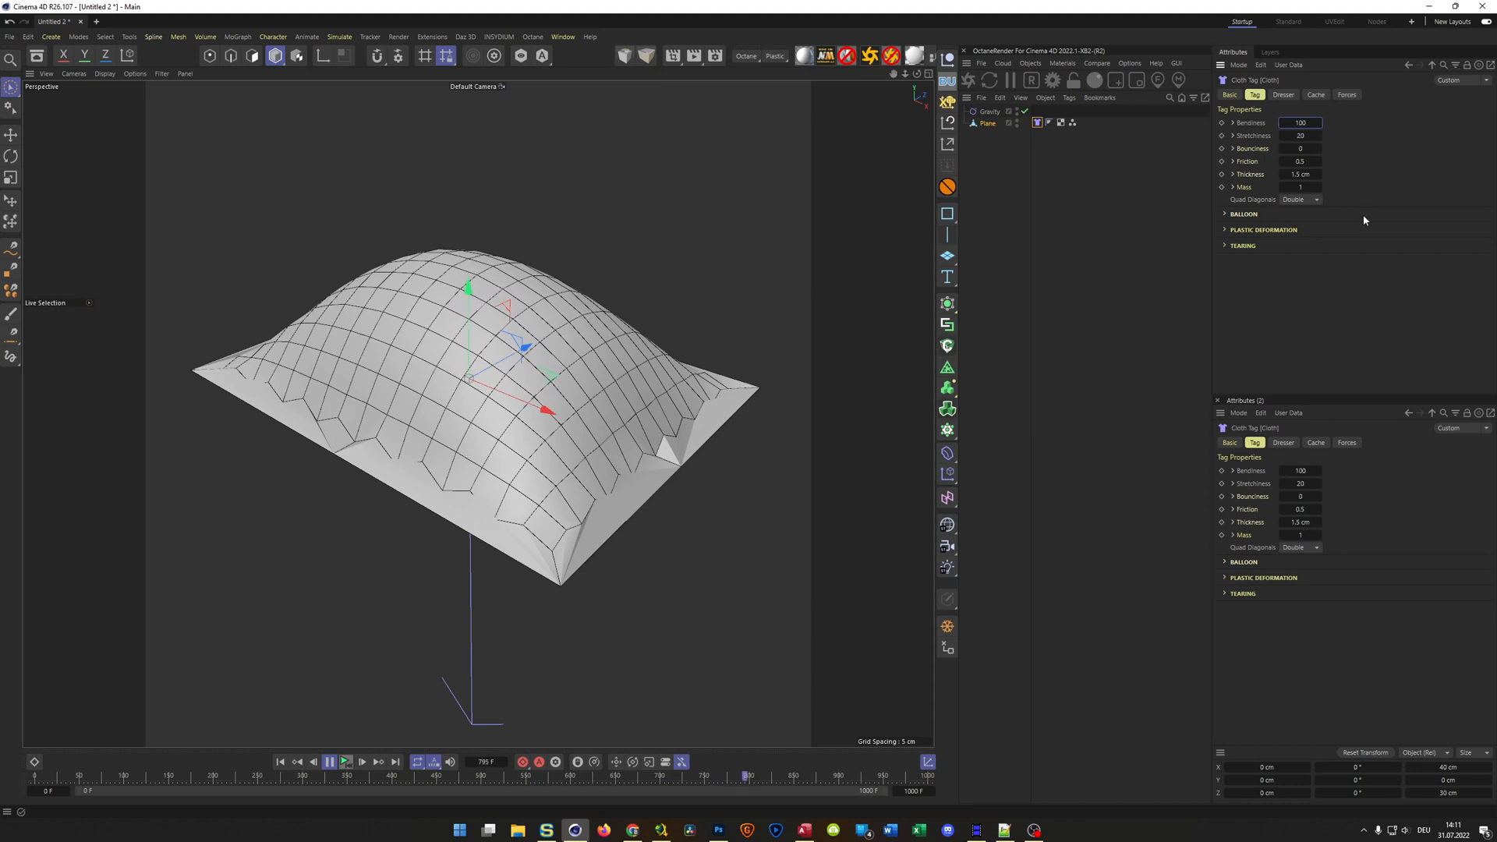
left_click_drag(1292, 123, 1414, 132)
type("200")
key("Return")
mouse_move(577, 428)
left_mouse_down("alt")
mouse_move(580, 480)
mouse_move(553, 432)
mouse_move(591, 409)
mouse_move(574, 428)
left_mouse_up("alt")
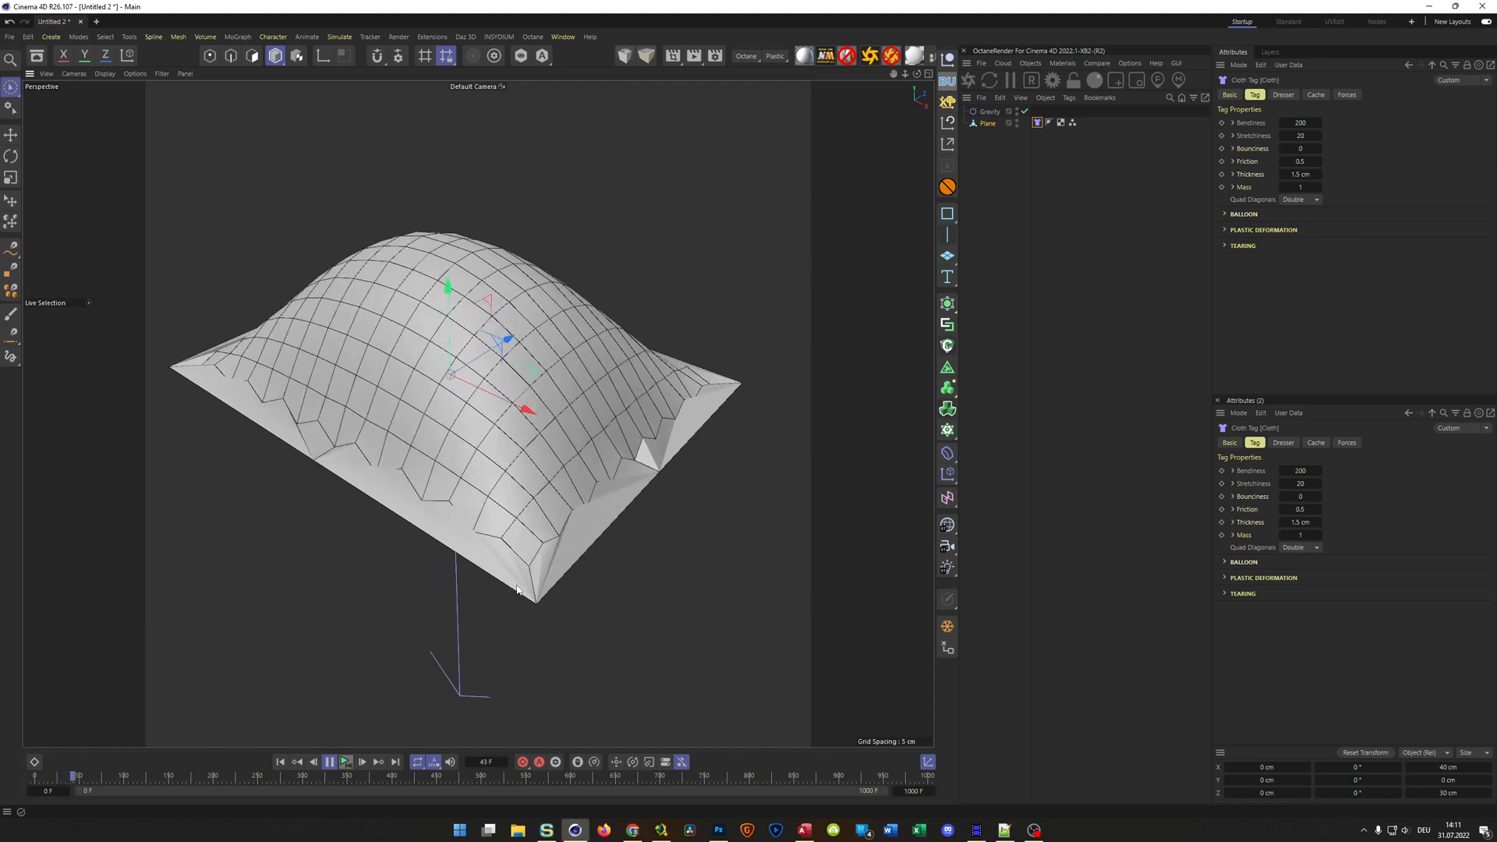
left_click(331, 763)
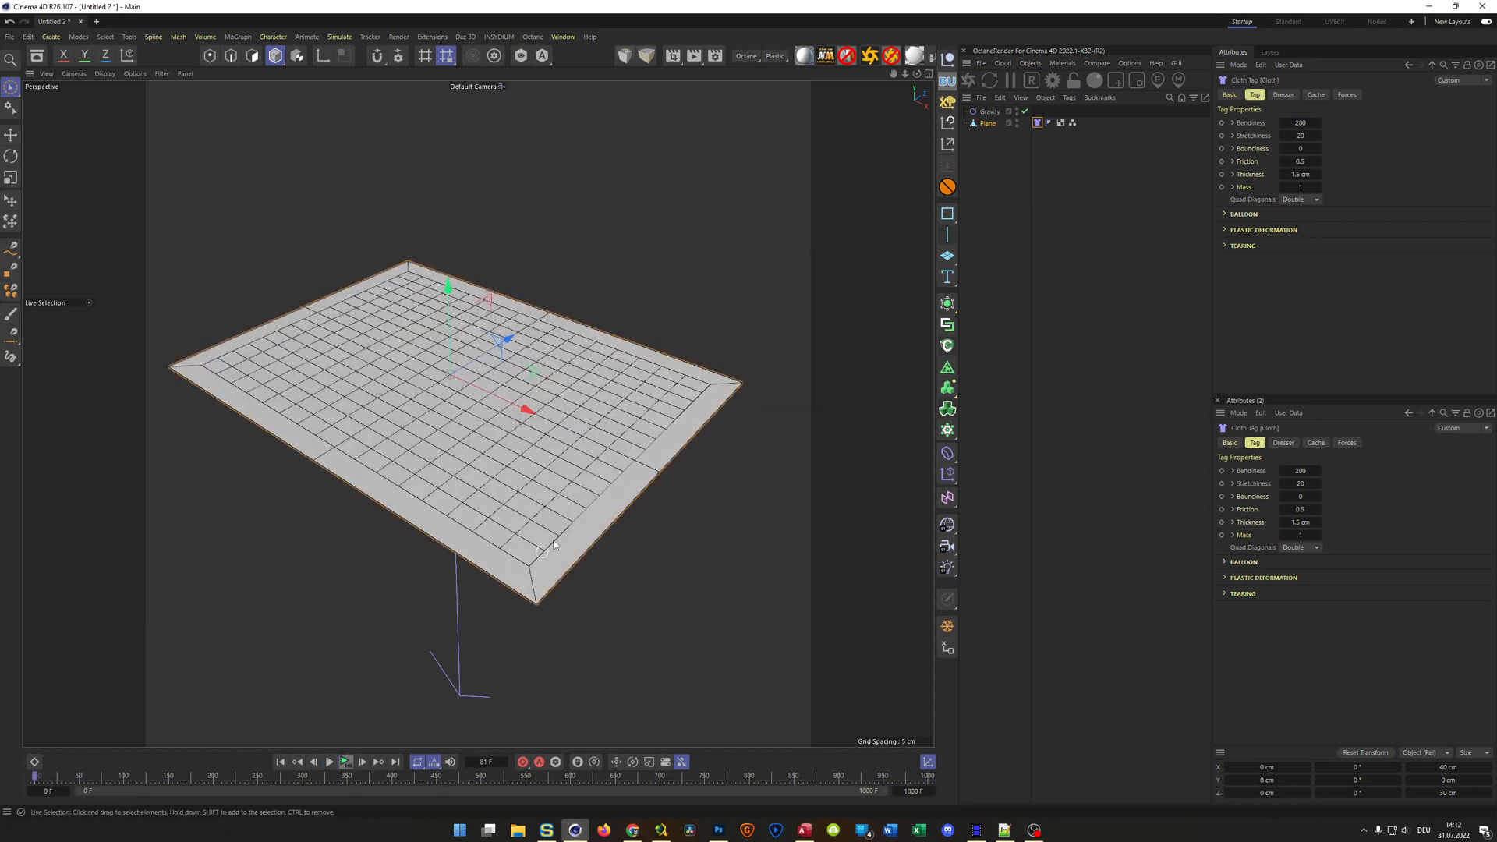
Move the Cloth tag from the plane onto the Gravity object, disable the tag, and reselect the plane
scroll(554, 545, "down", 6)
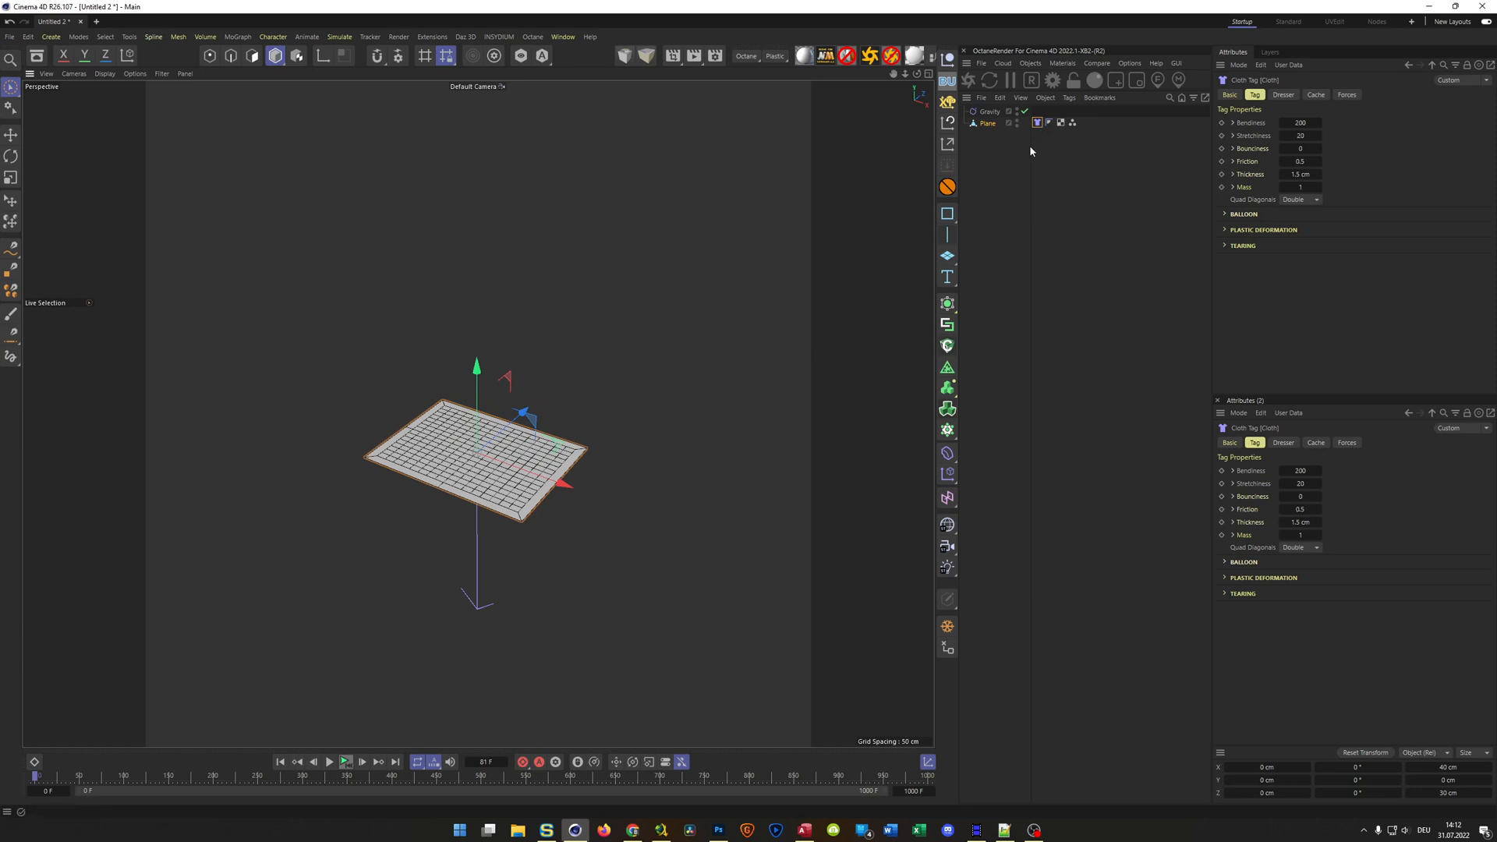
left_click_drag(517, 427, 431, 400)
scroll(423, 439, "up", 3)
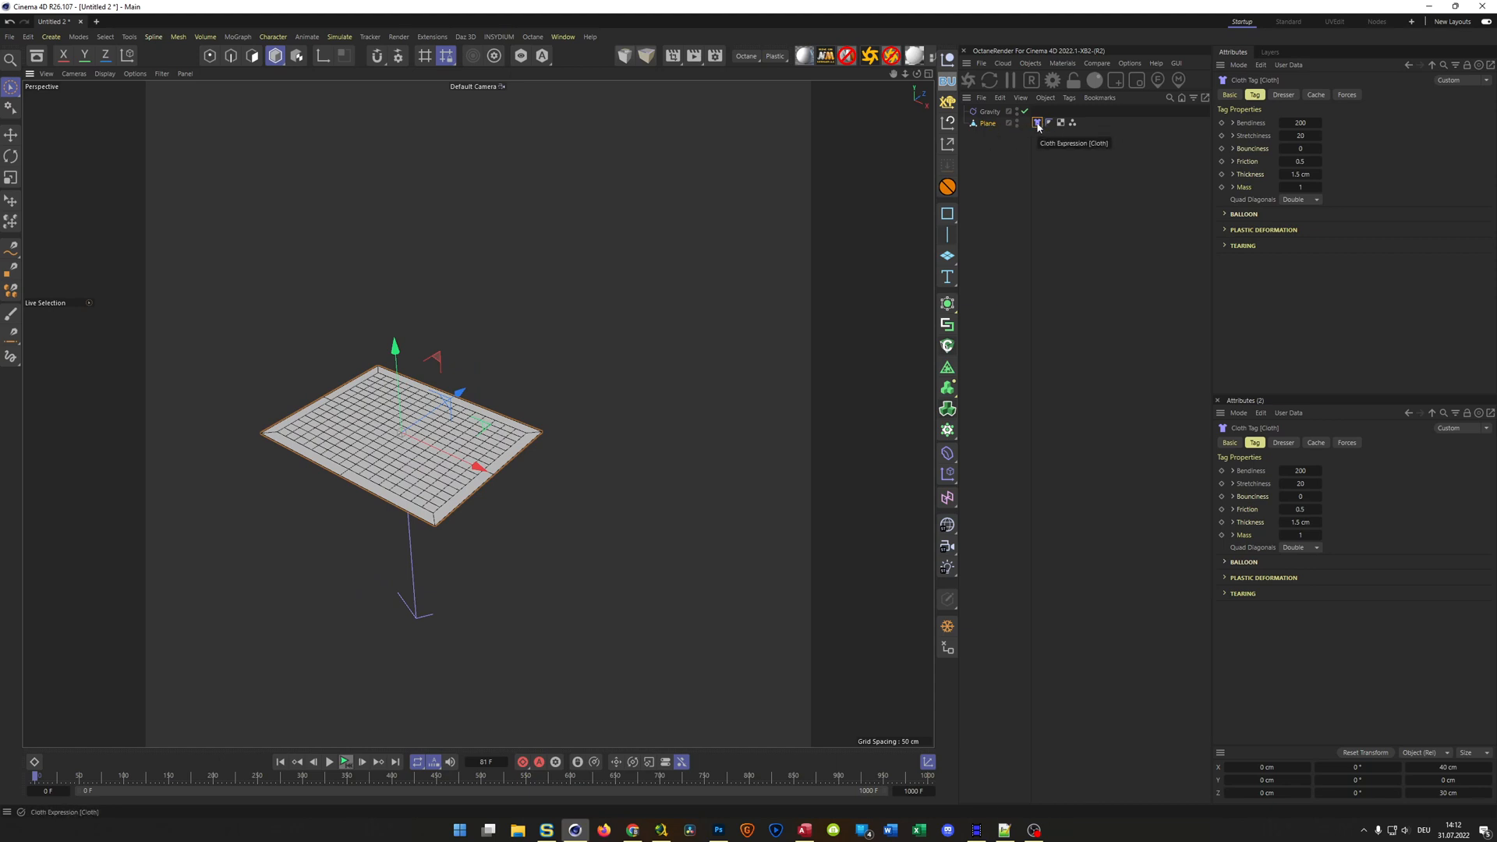
left_click_drag(1037, 127, 1039, 112)
left_click(1230, 95)
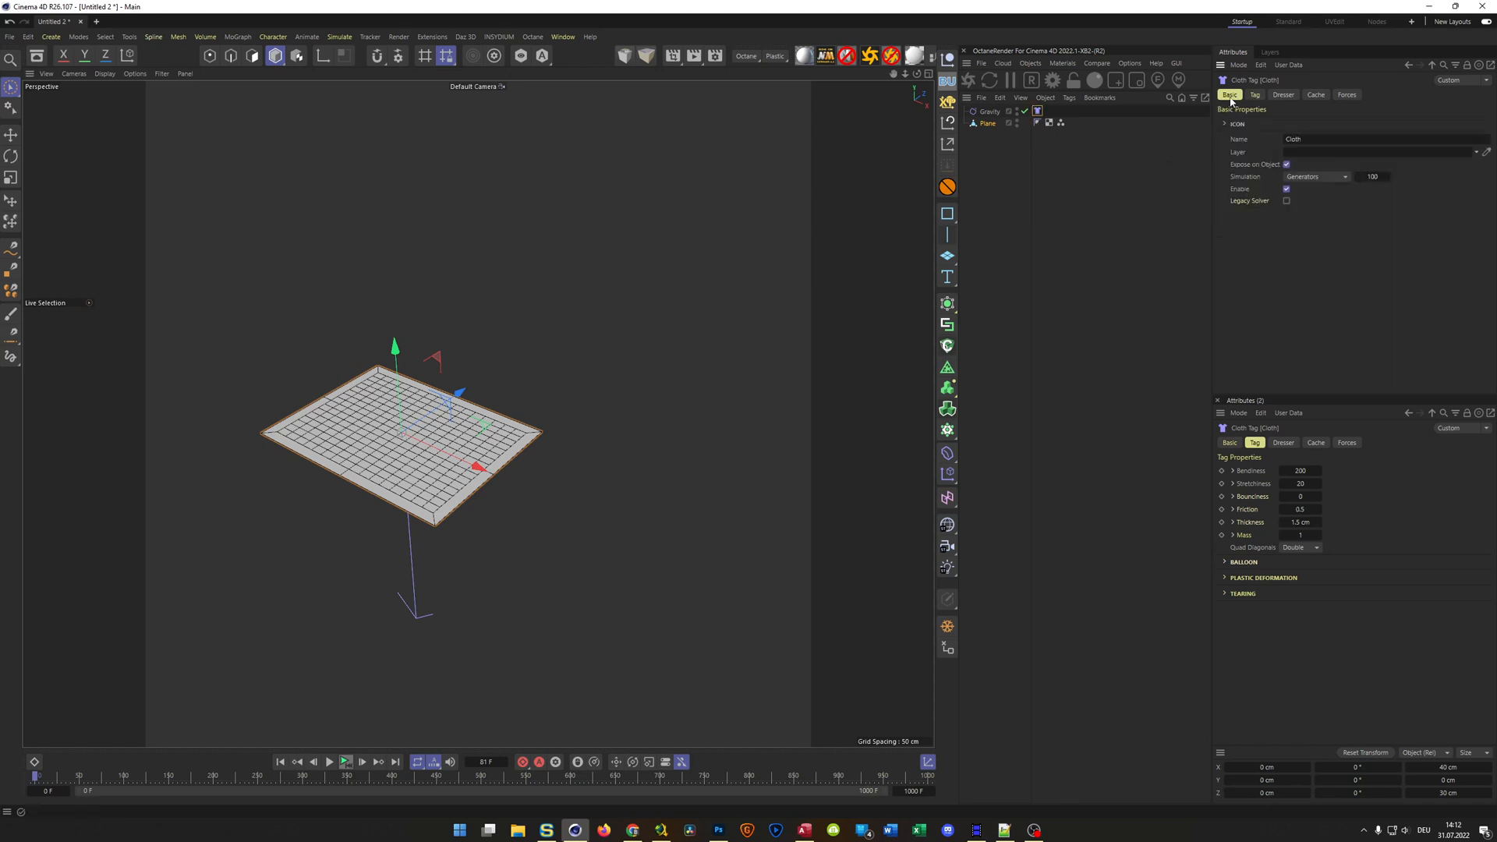
left_click(1286, 188)
left_click(986, 124)
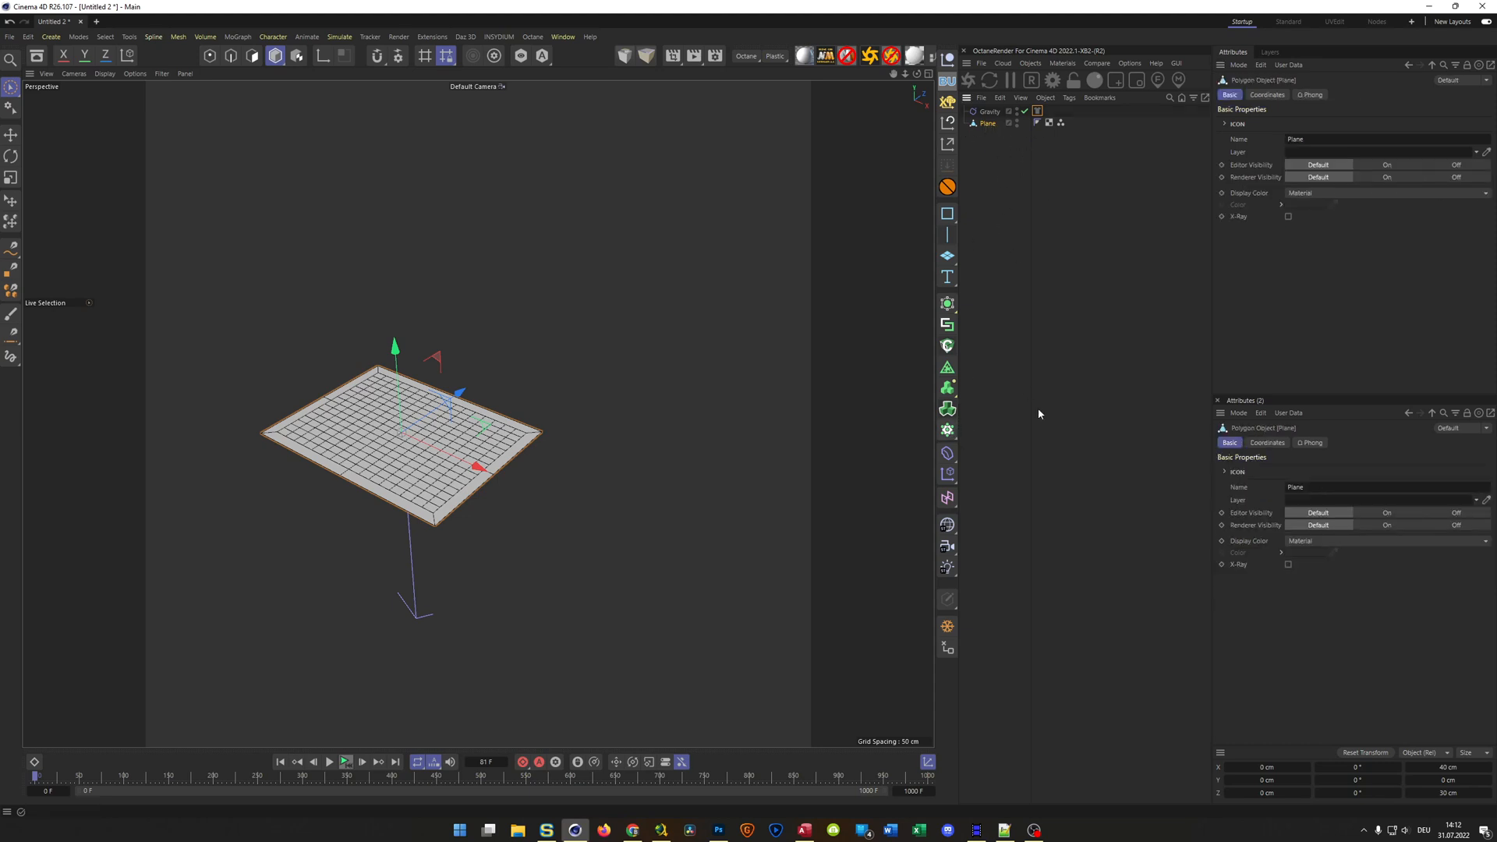
Put the plane inside a new Cloner and show the top view with plain shading without wireframe lines
left_click(947, 429, "alt")
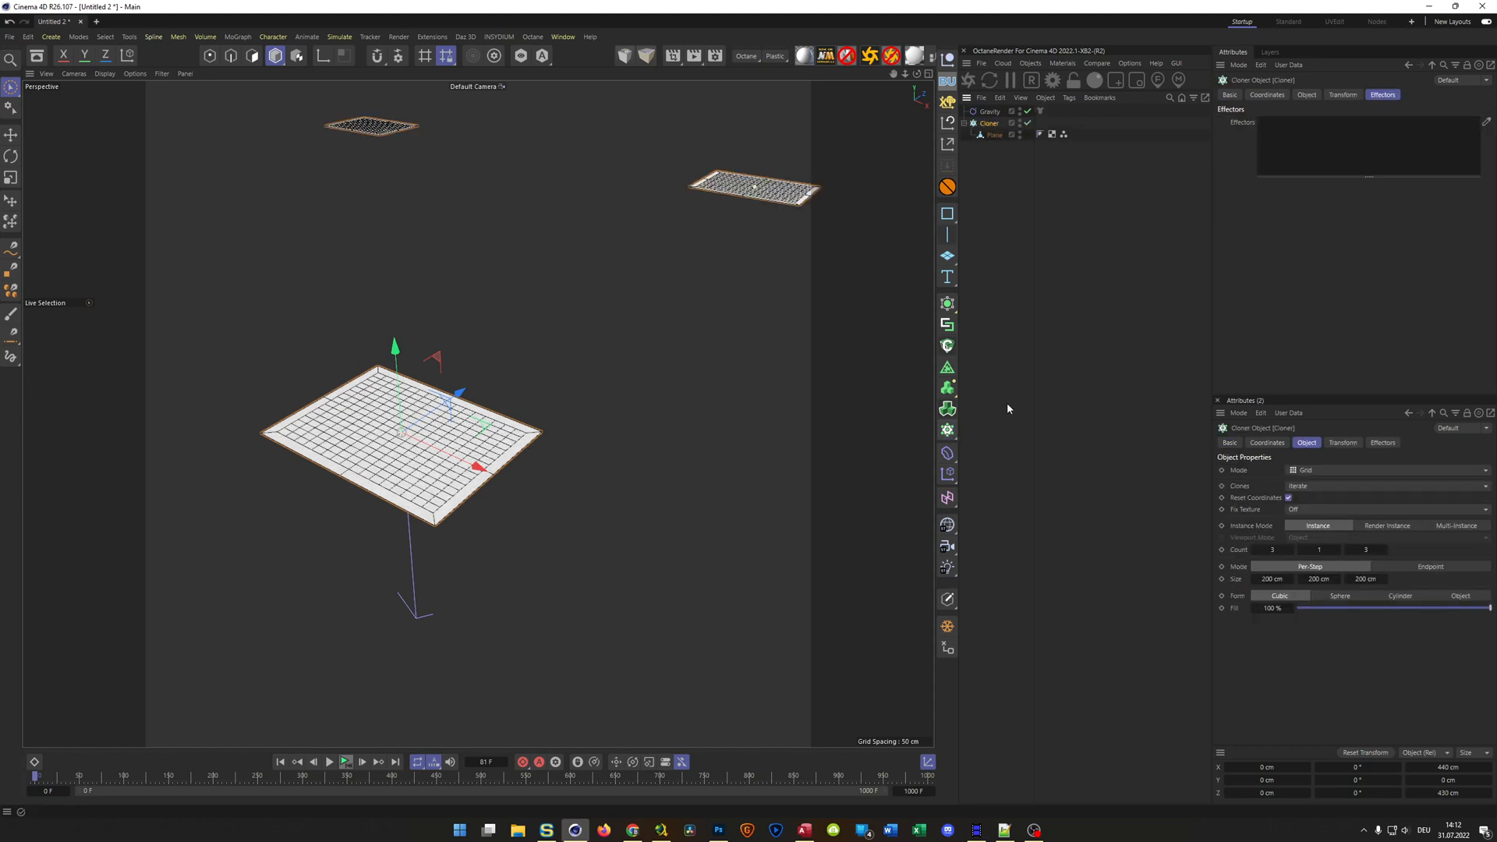
middle_click(685, 331)
middle_click(668, 320)
middle_click_drag(604, 394, 495, 342, "alt")
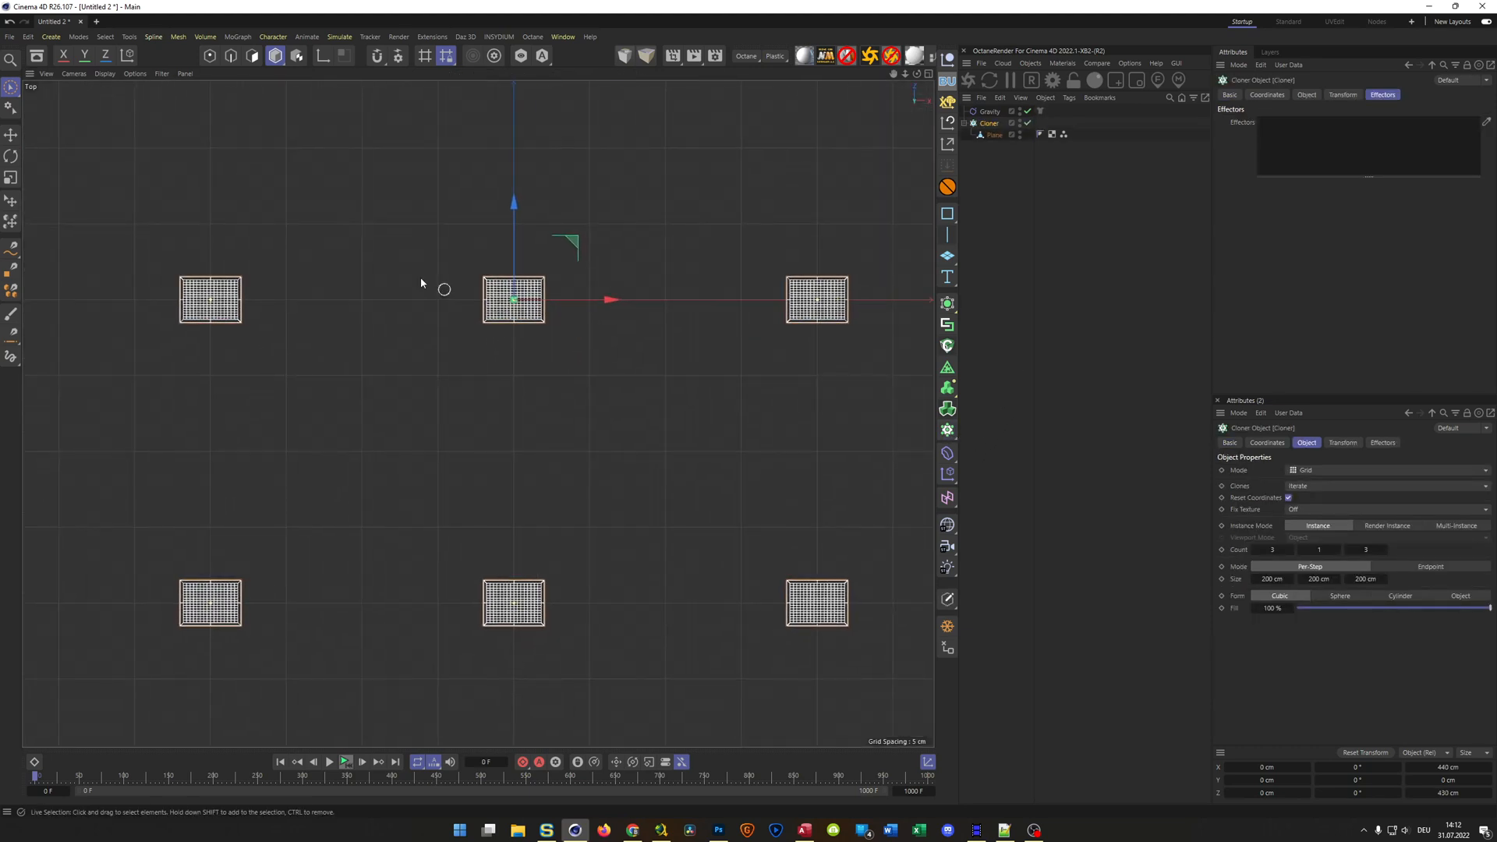
left_click(104, 73)
left_click(118, 115)
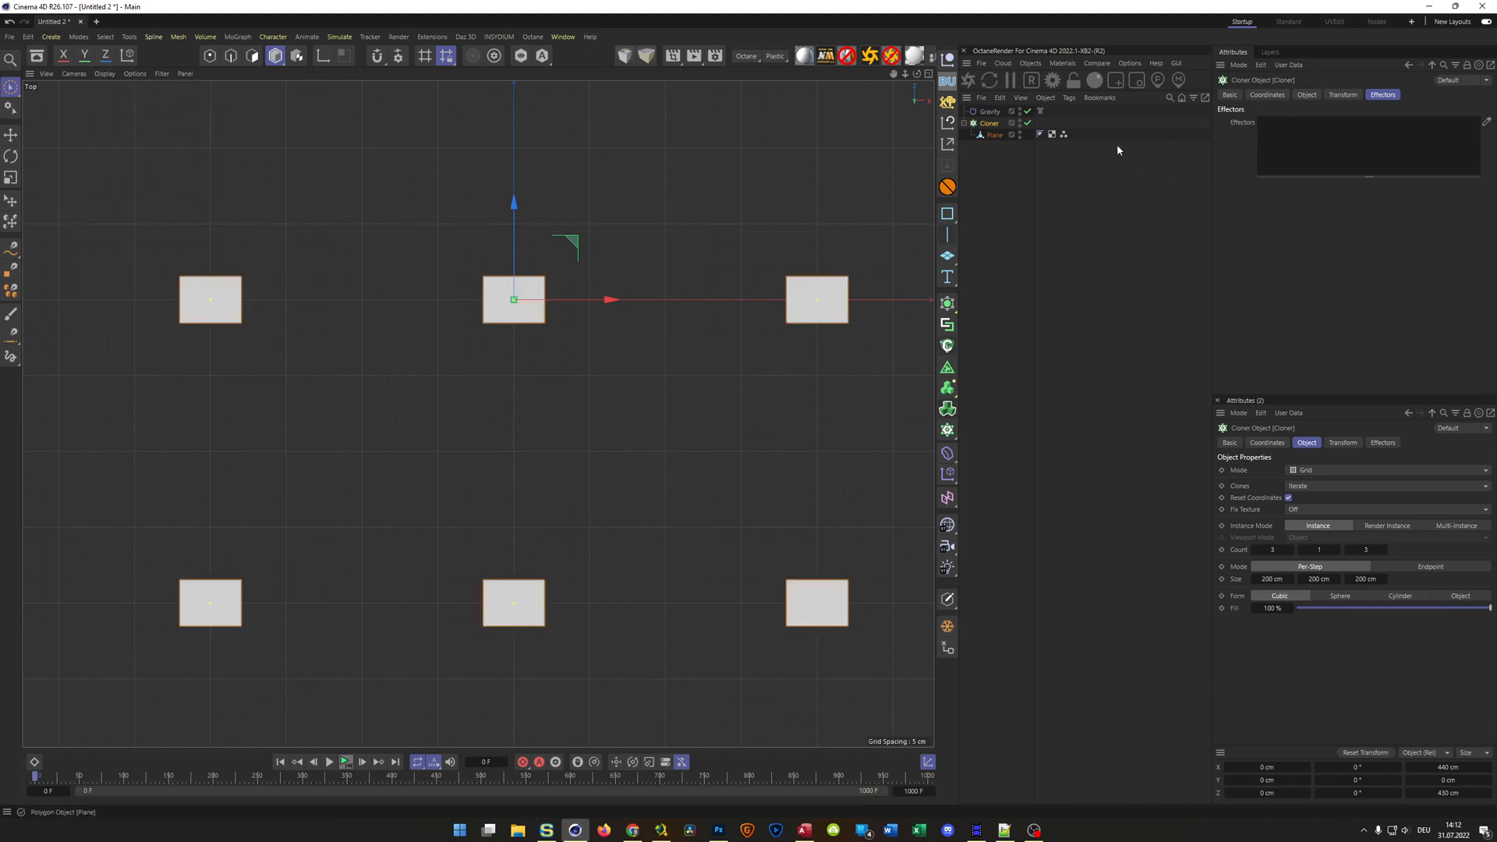
Set the Cloner's mode to Honeycomb, with a Size Width of 40 cm and a Size Height of 30 cm
left_click(1307, 94)
left_click(1322, 121)
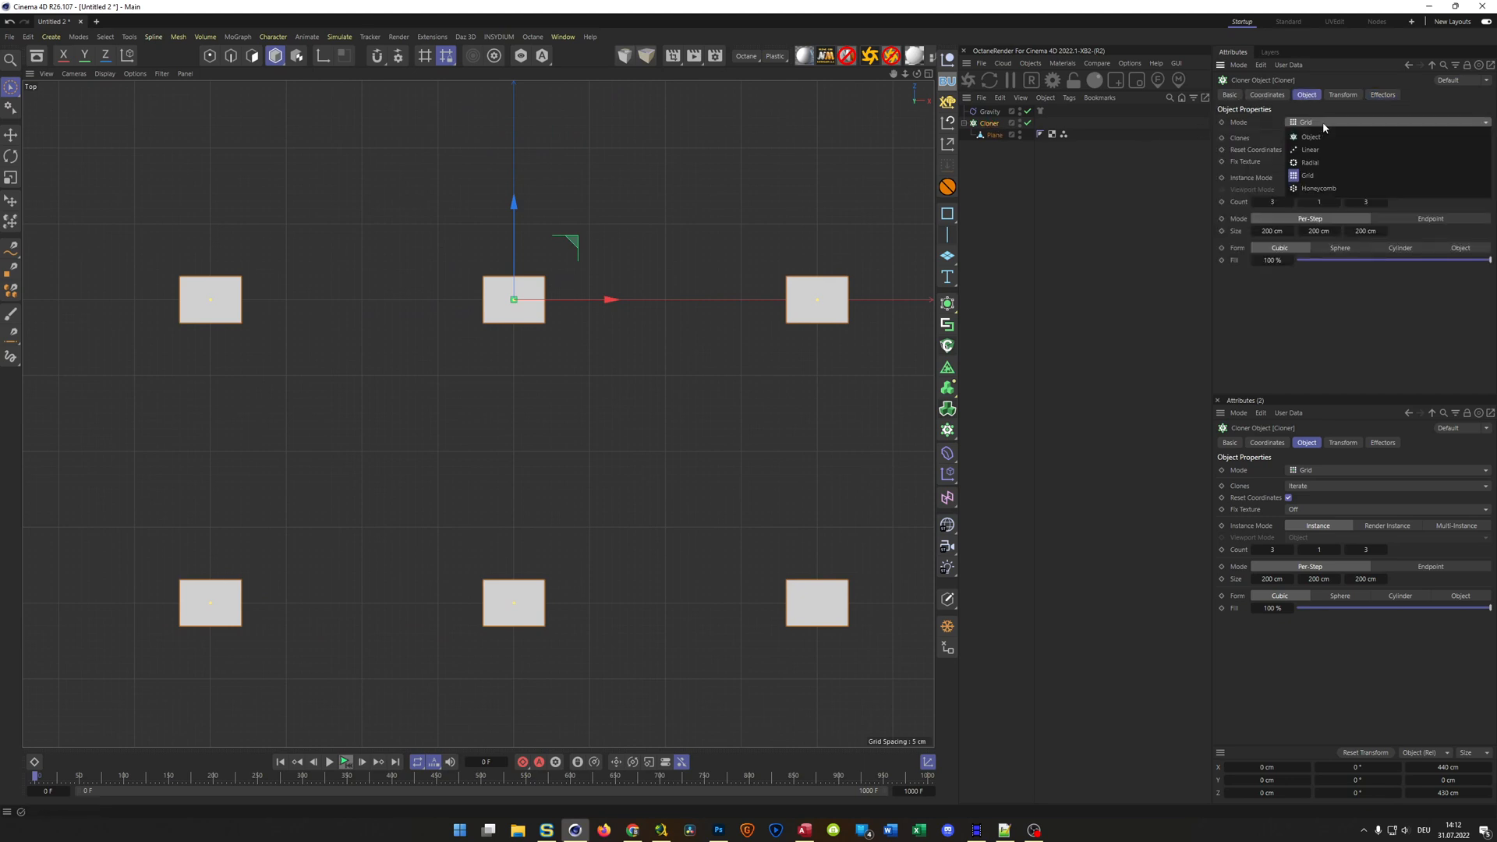
left_click(1318, 189)
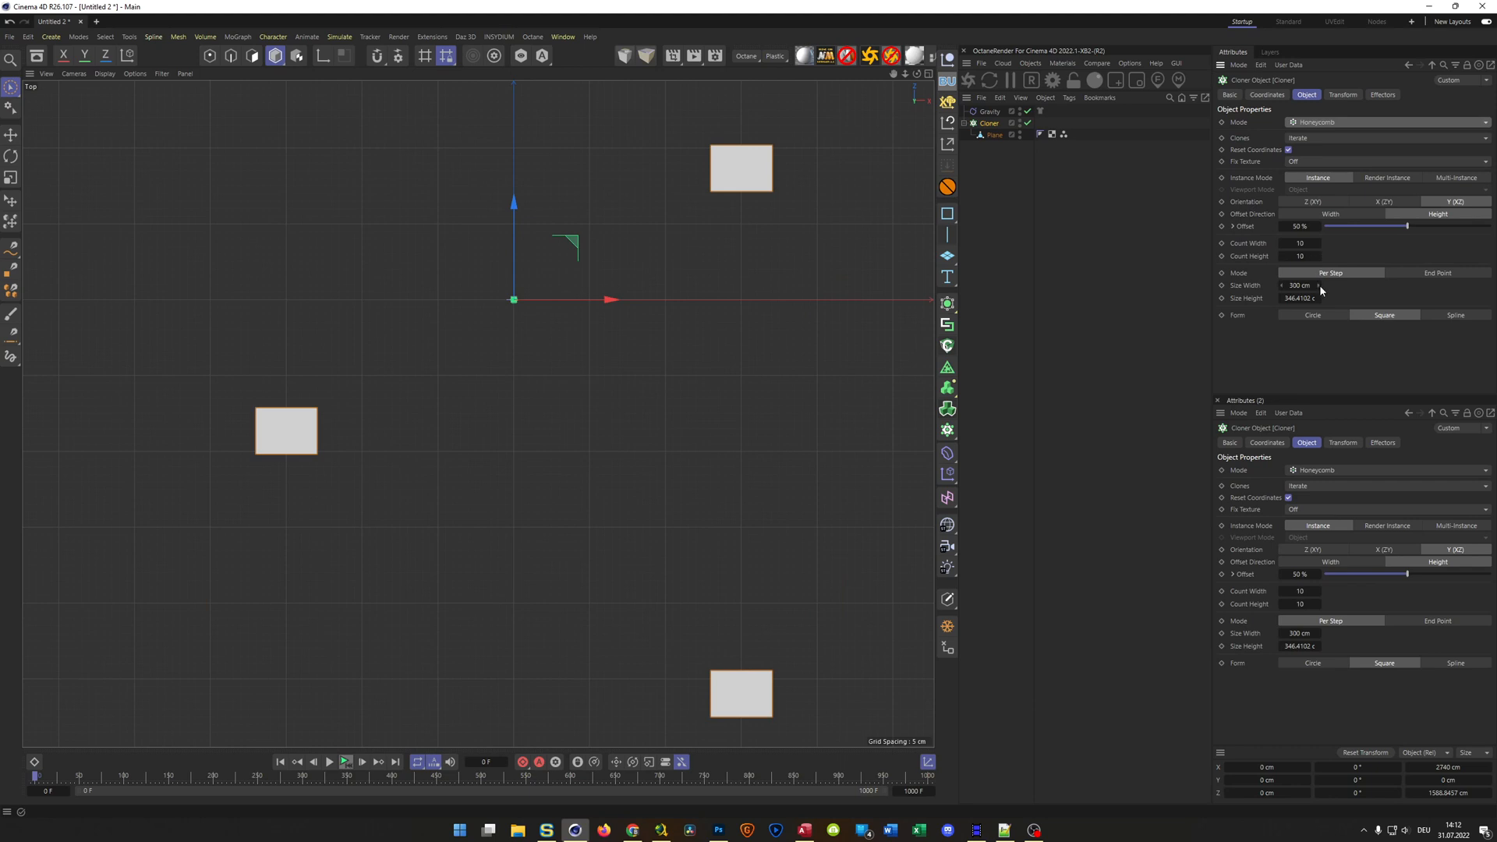
left_click(1292, 285)
type("40")
key("Tab")
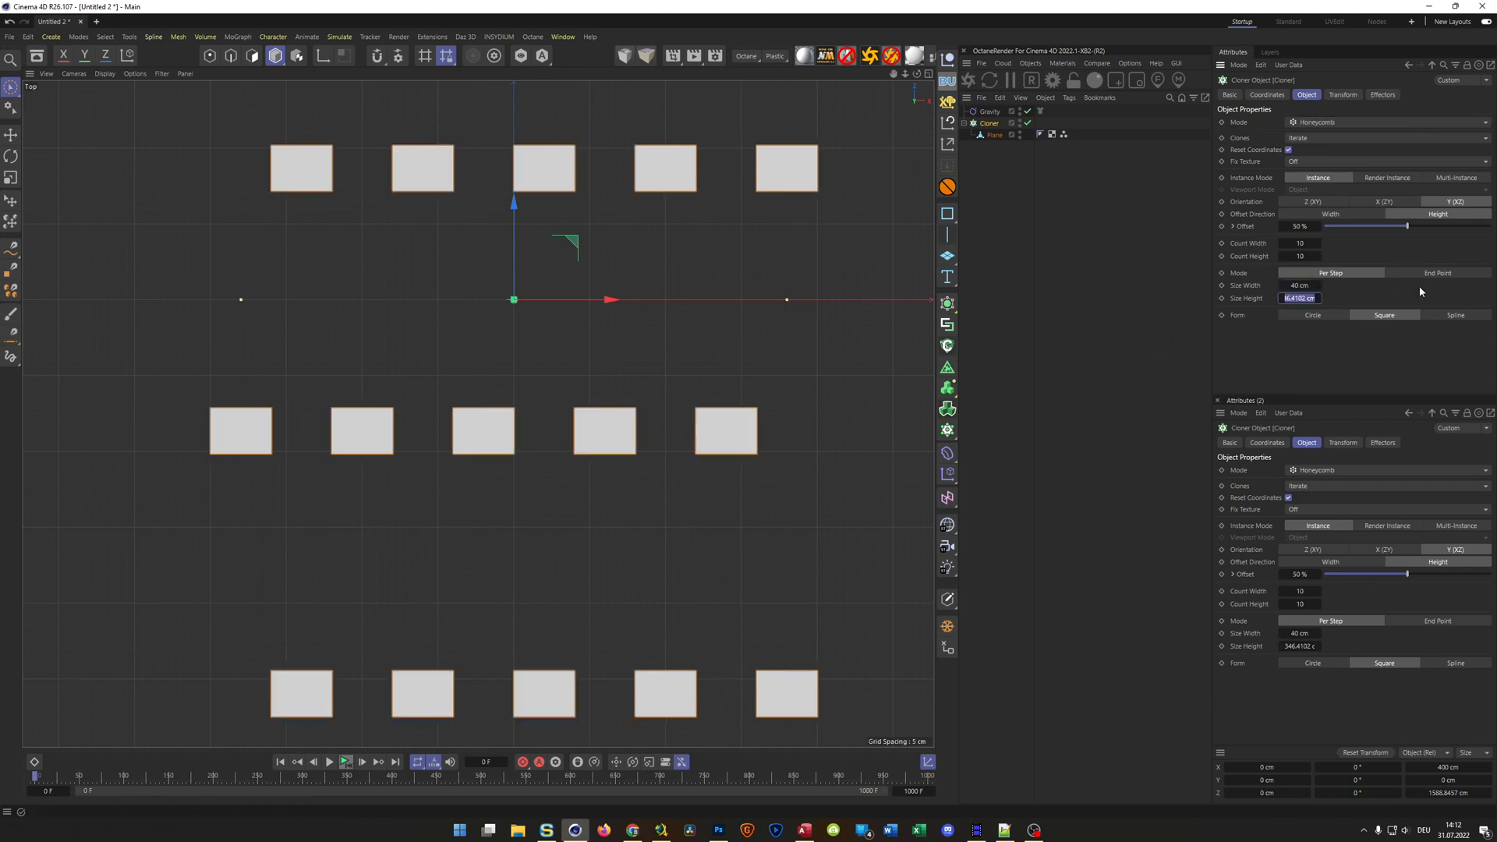
type("30")
key("Return")
Examine in the top and perspective views how the borders of the cloned planes fit together
scroll(577, 203, "up", 5)
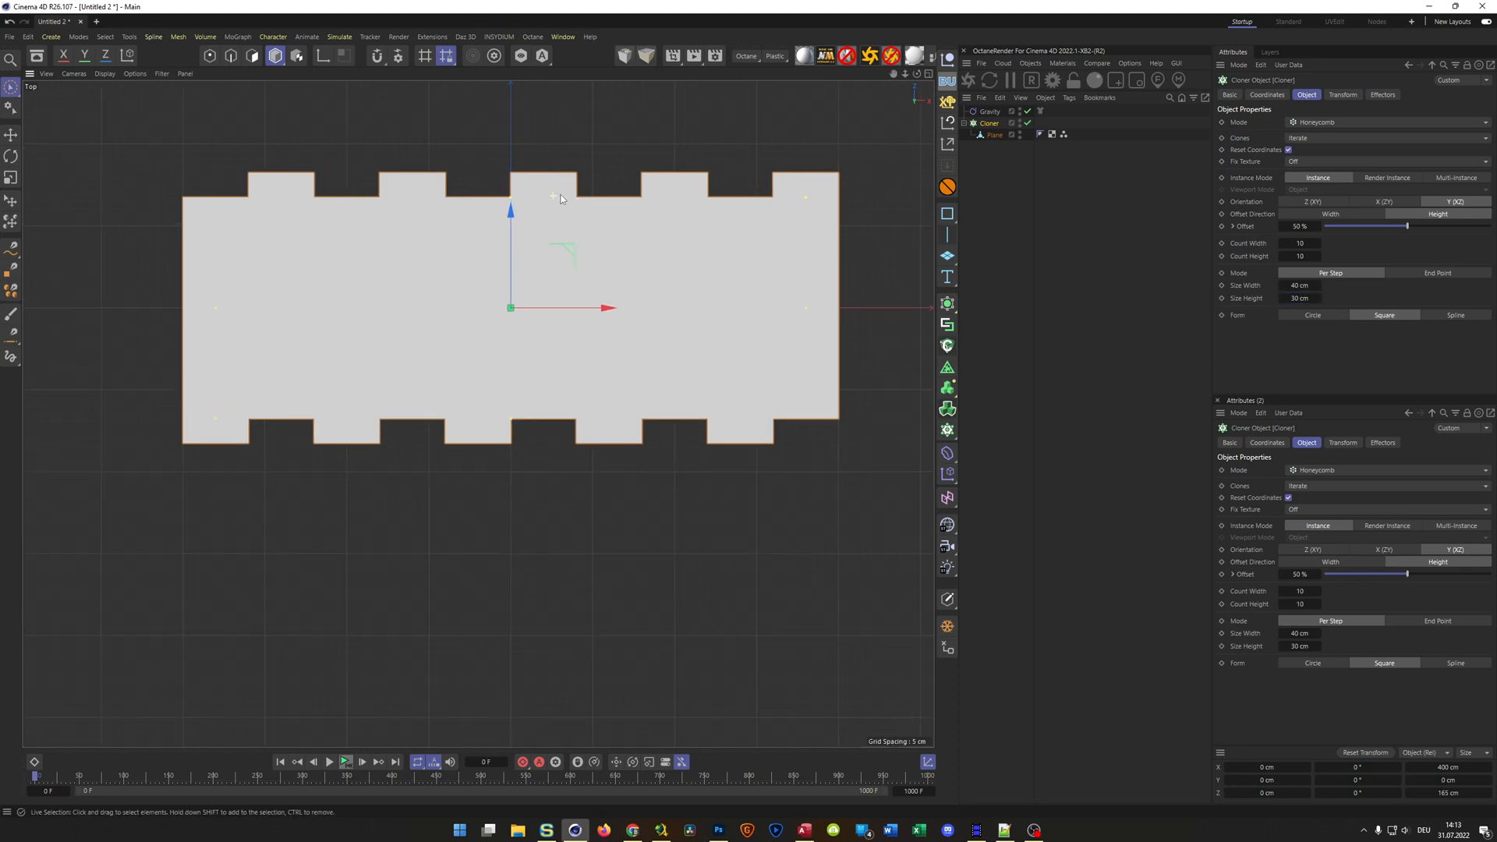
middle_click(555, 198)
middle_click(355, 231)
scroll(397, 279, "up", 8)
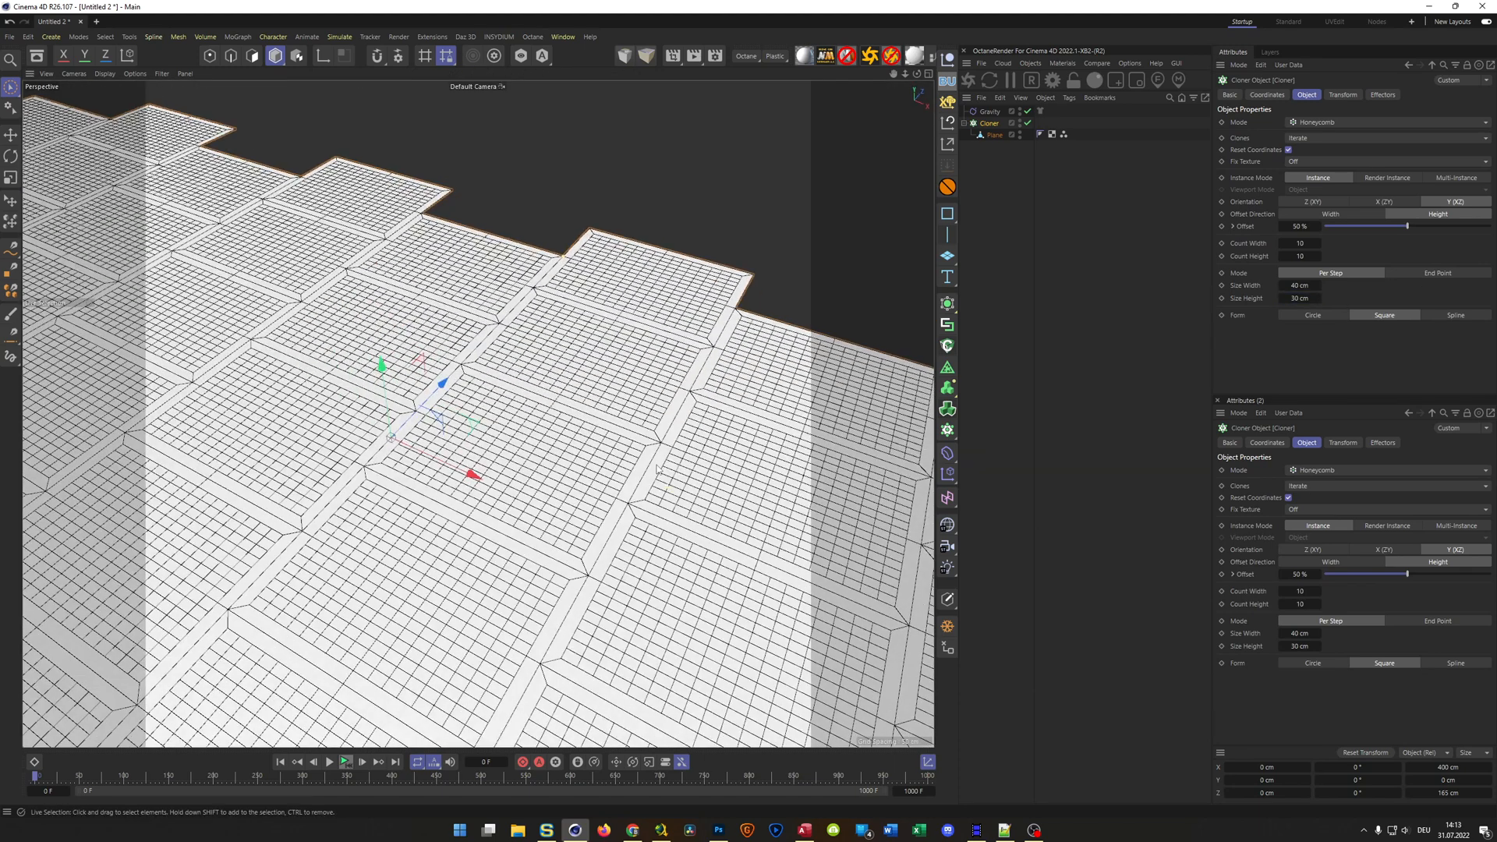
scroll(785, 234, "down", 3)
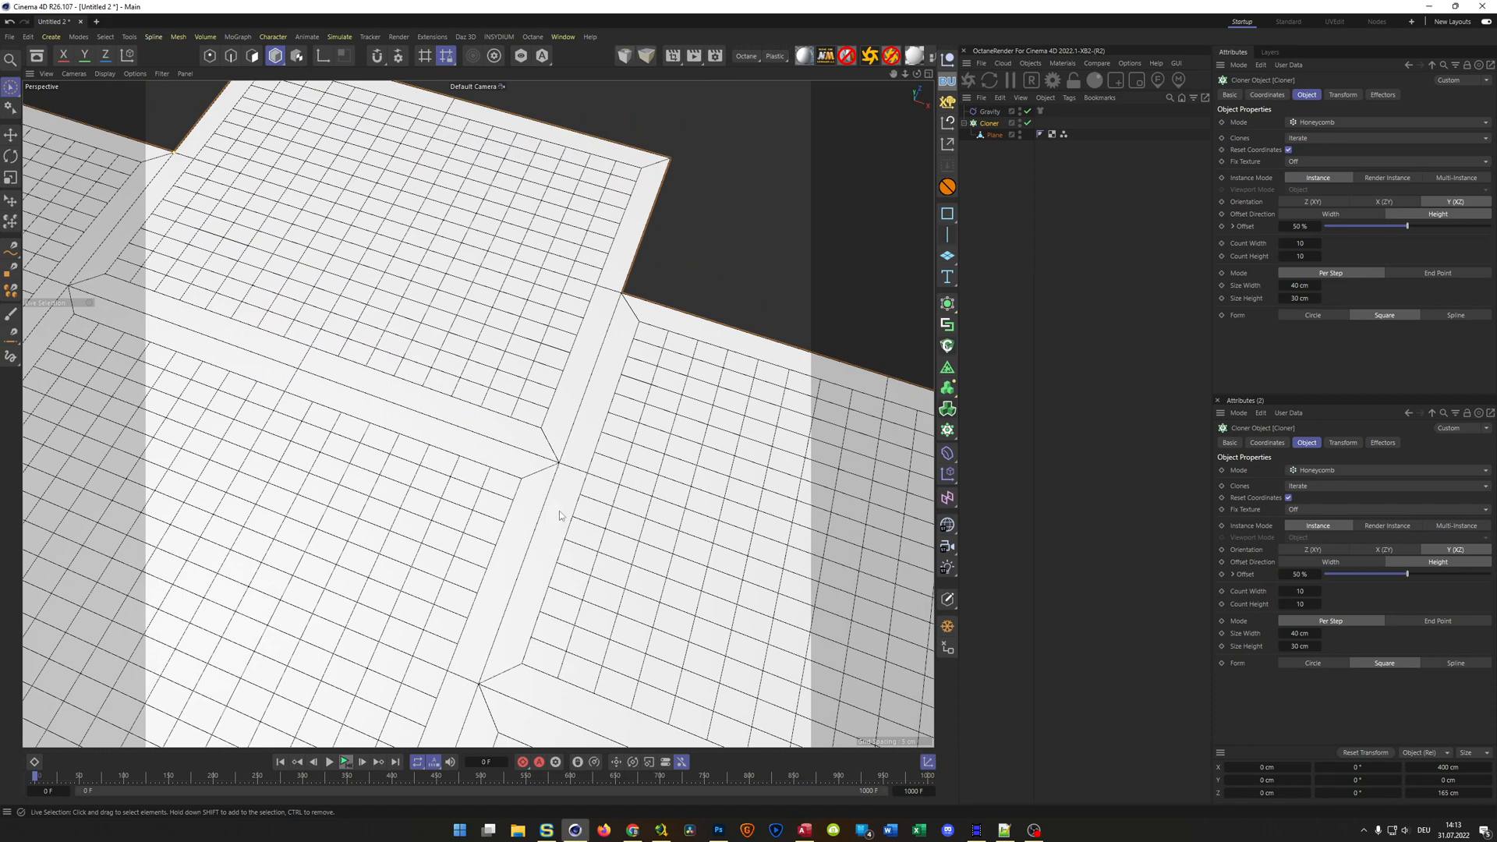
scroll(492, 525, "down", 9)
middle_click_drag(489, 525, 474, 384, "alt")
scroll(468, 387, "down", 4)
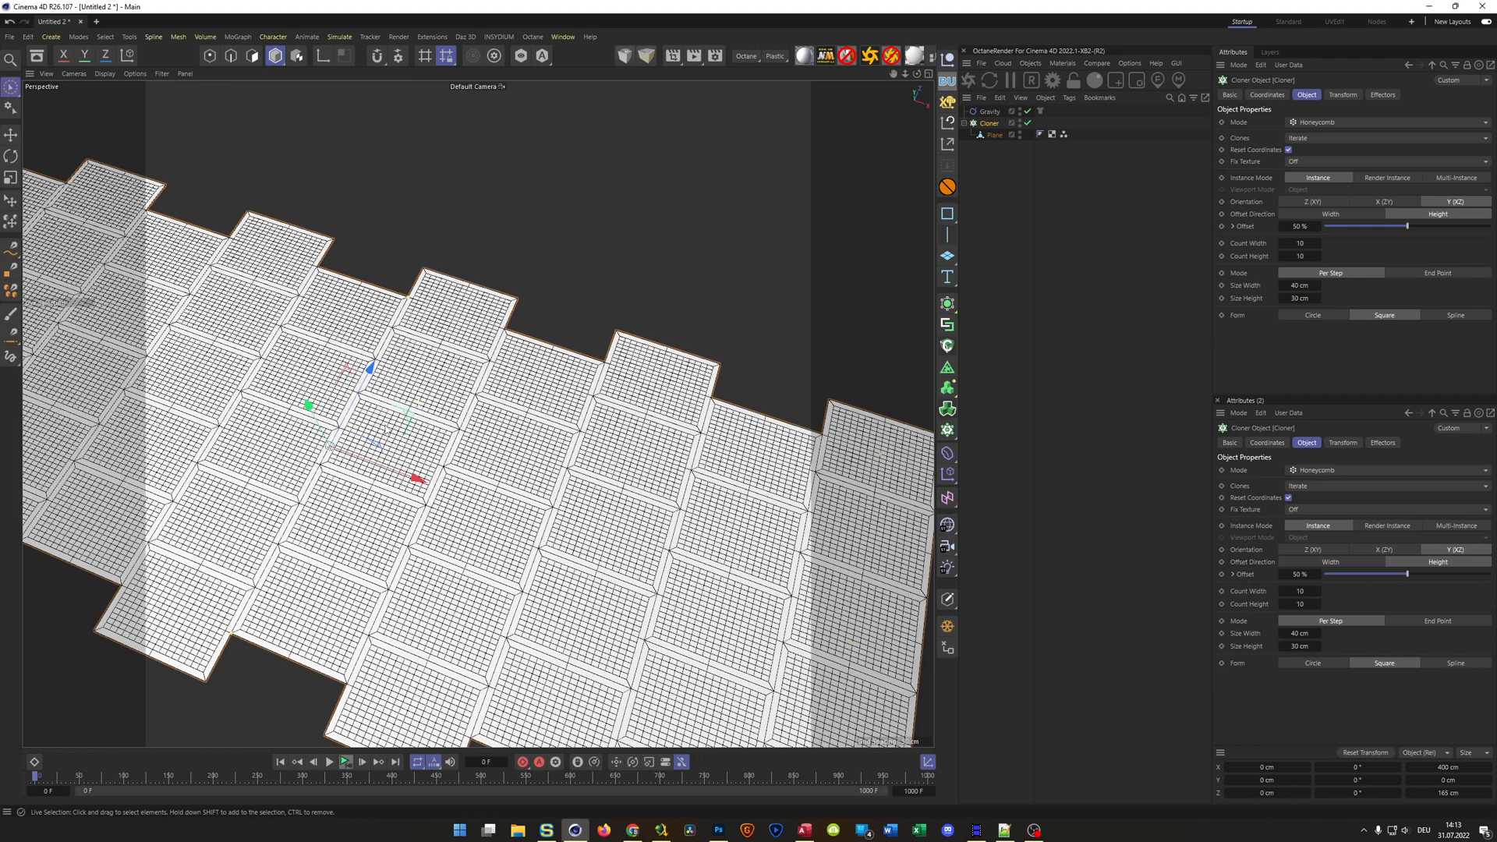
scroll(386, 431, "down", 3)
Try a Count Height of 30 for the honeycomb Cloner and check the clone field in perspective
middle_click(440, 475)
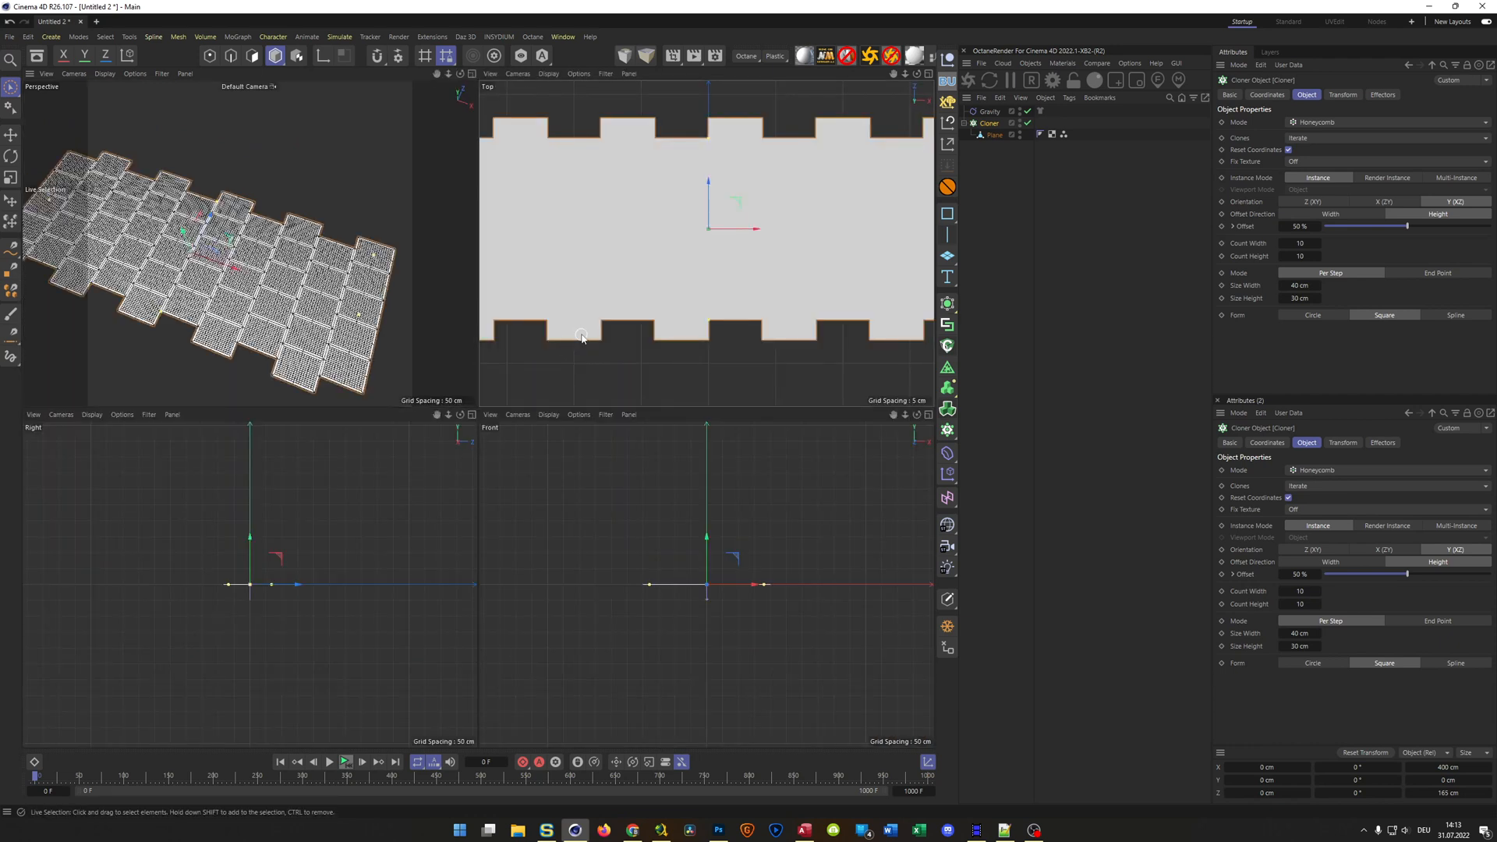
middle_click(582, 336)
scroll(486, 405, "down", 2)
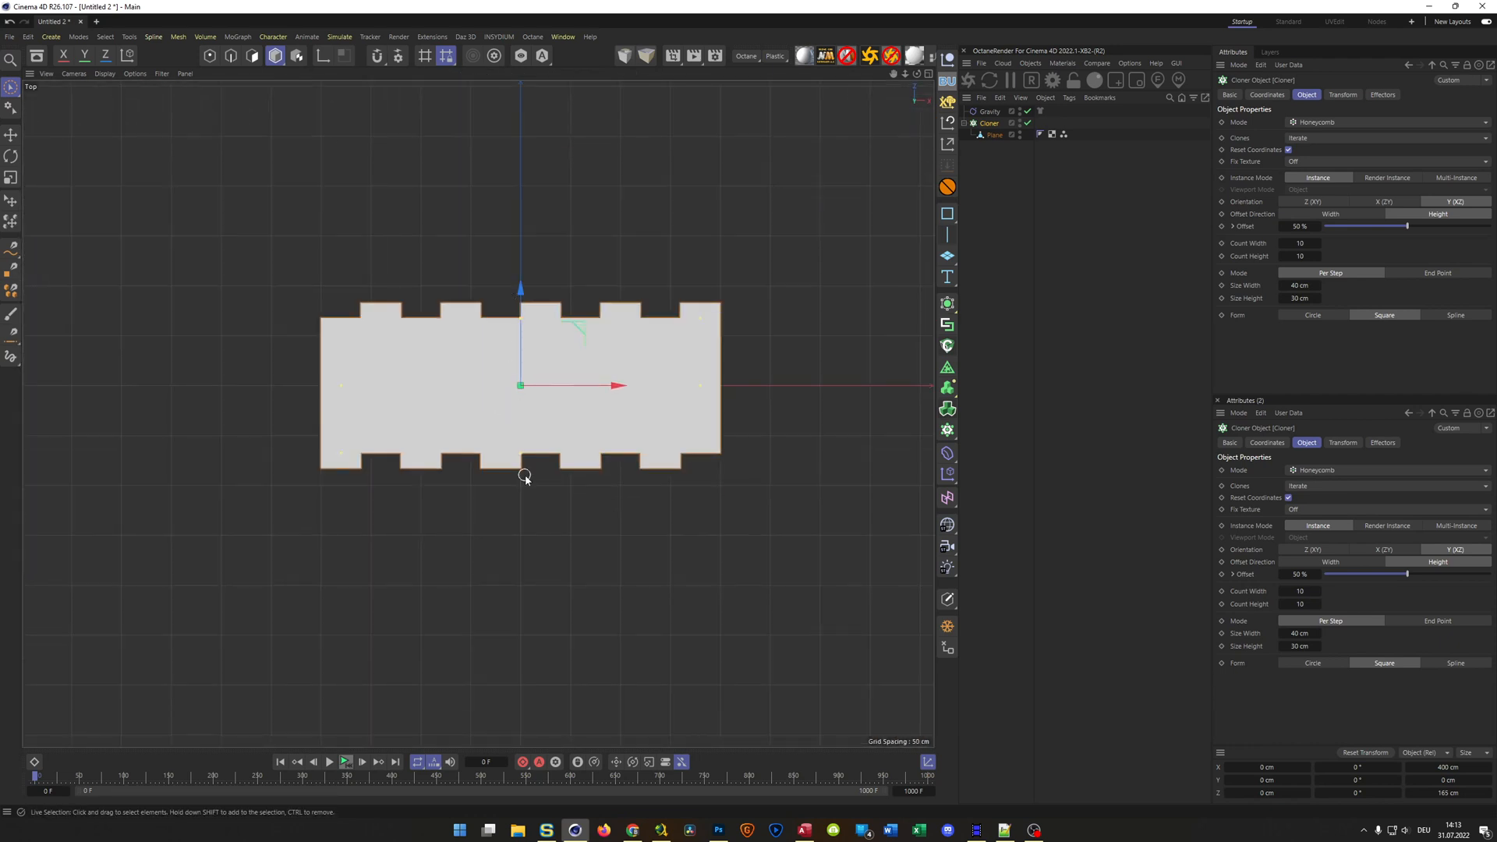
left_click_drag(1300, 257, 1333, 256)
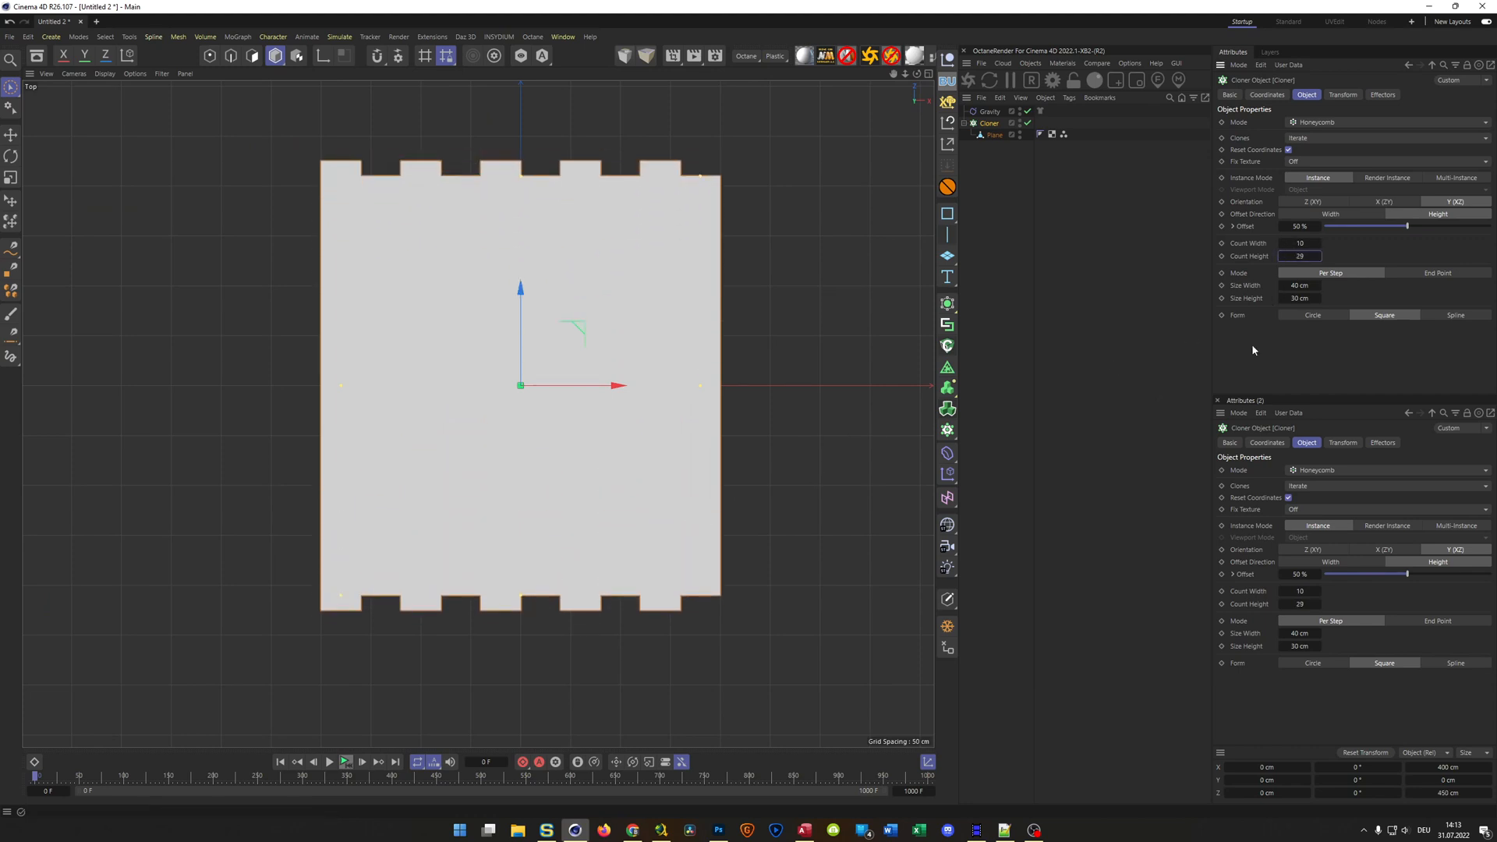
type("30")
key("Return")
middle_click(819, 511)
middle_click(340, 327)
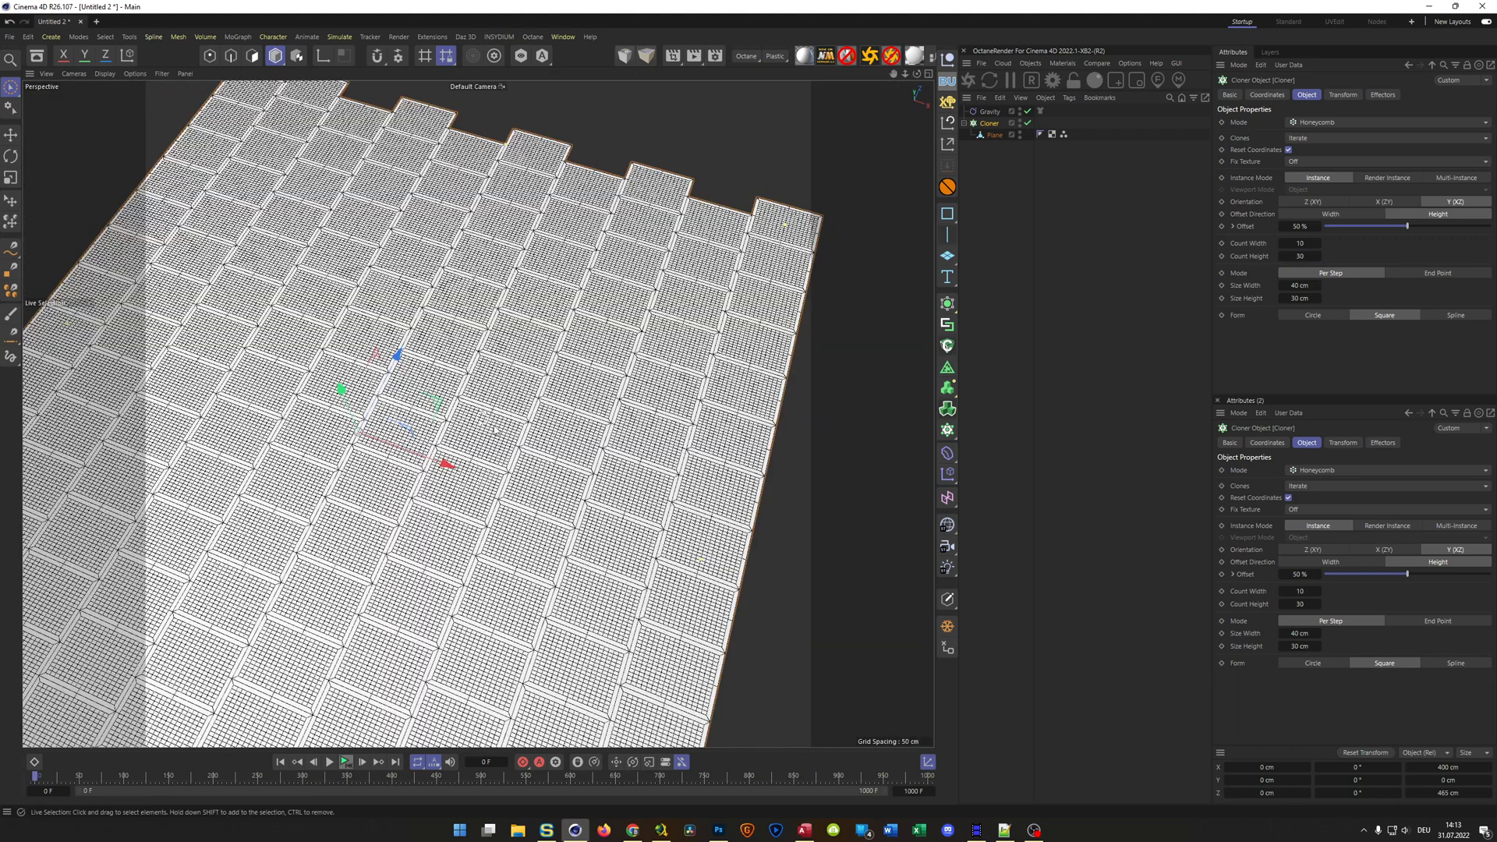
scroll(745, 444, "down", 6)
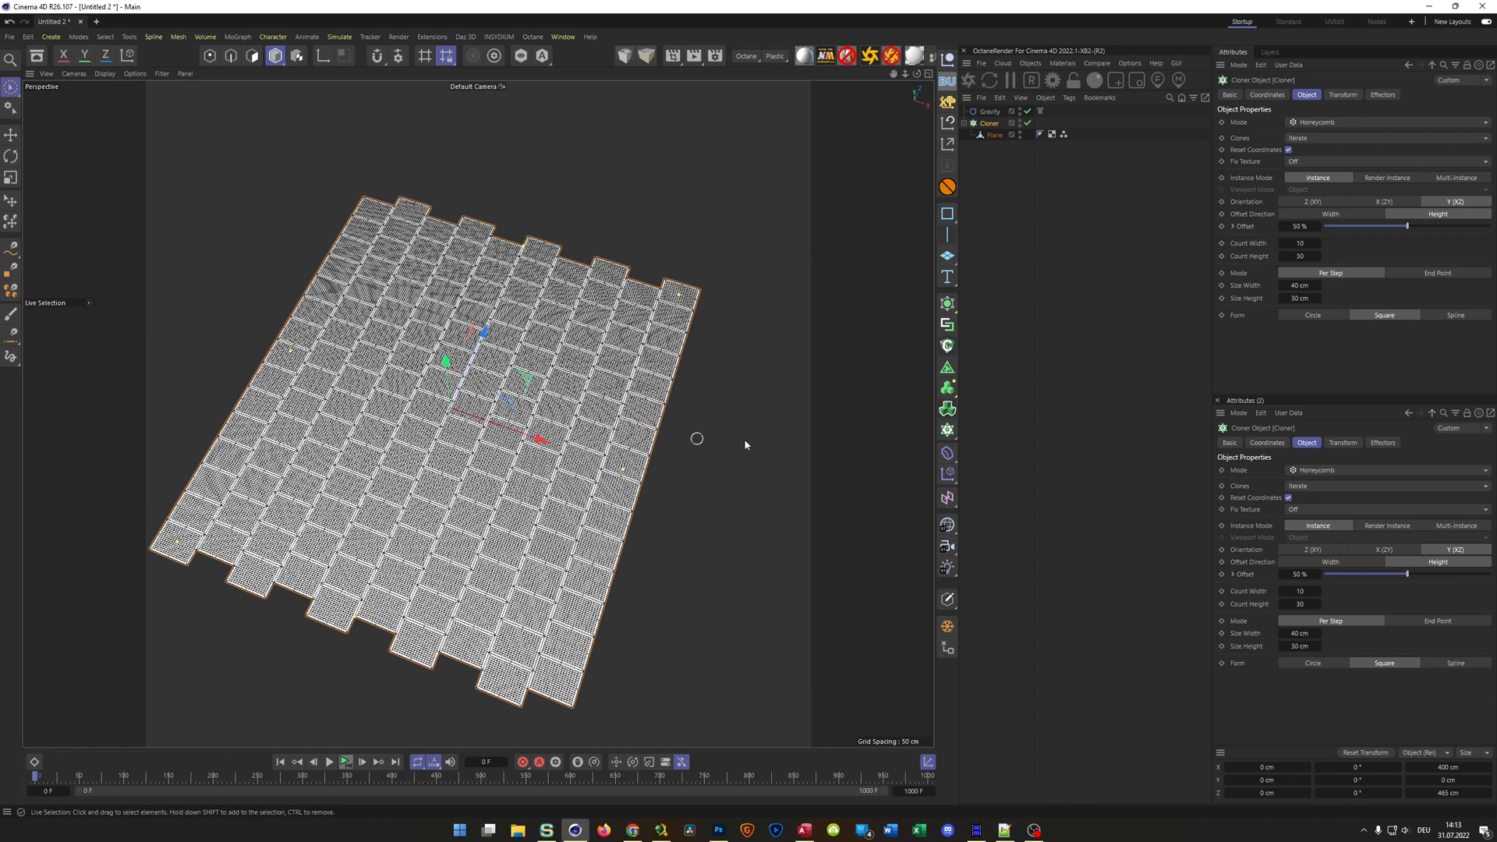
Set the honeycomb Cloner's Count Height to 20 and its Count Width to 8
left_click(1299, 298)
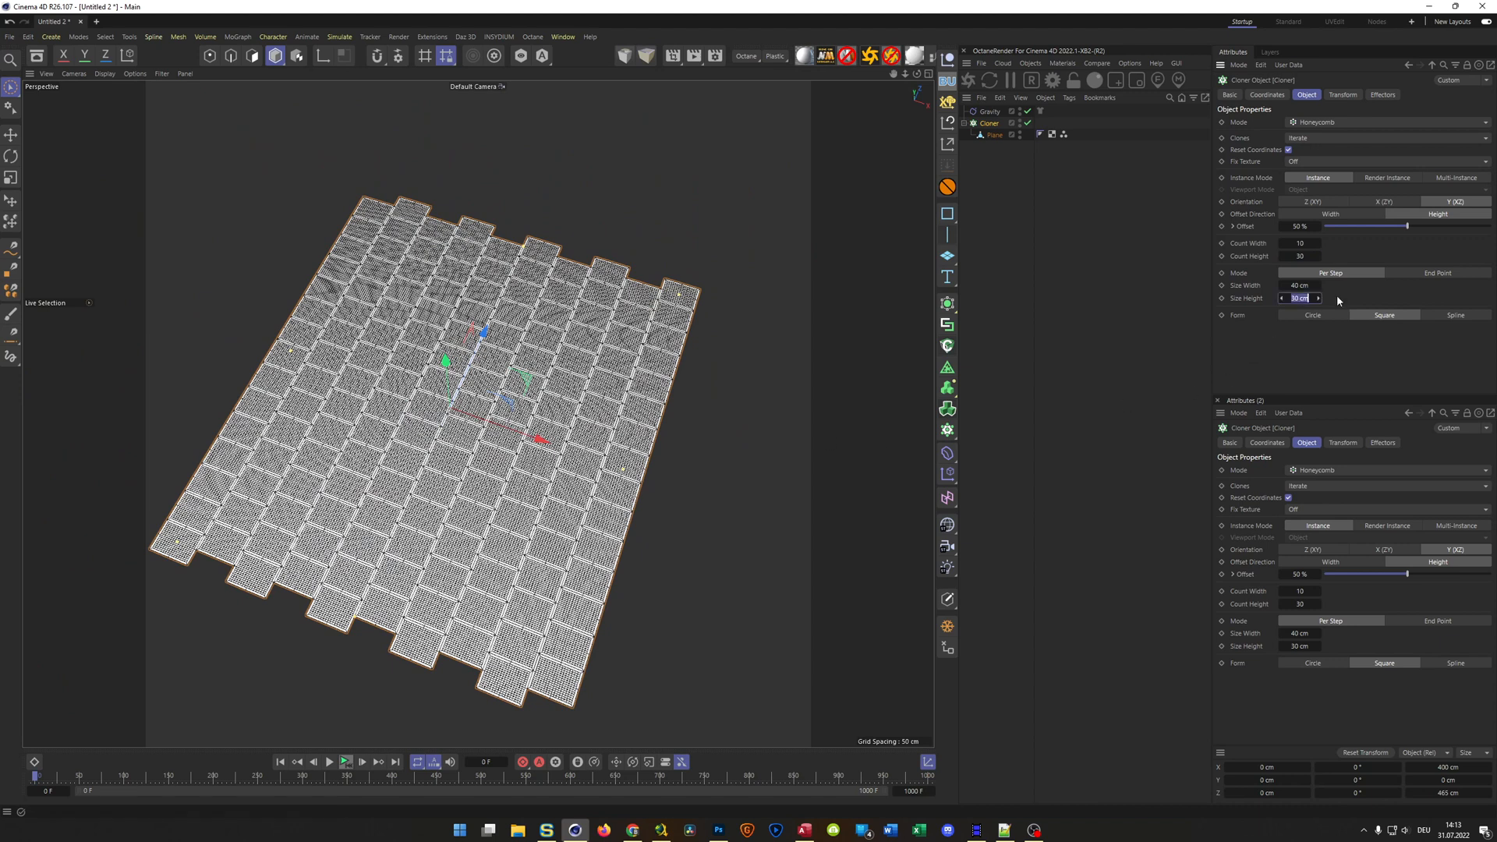
left_click(1301, 256)
type("20")
key("Return")
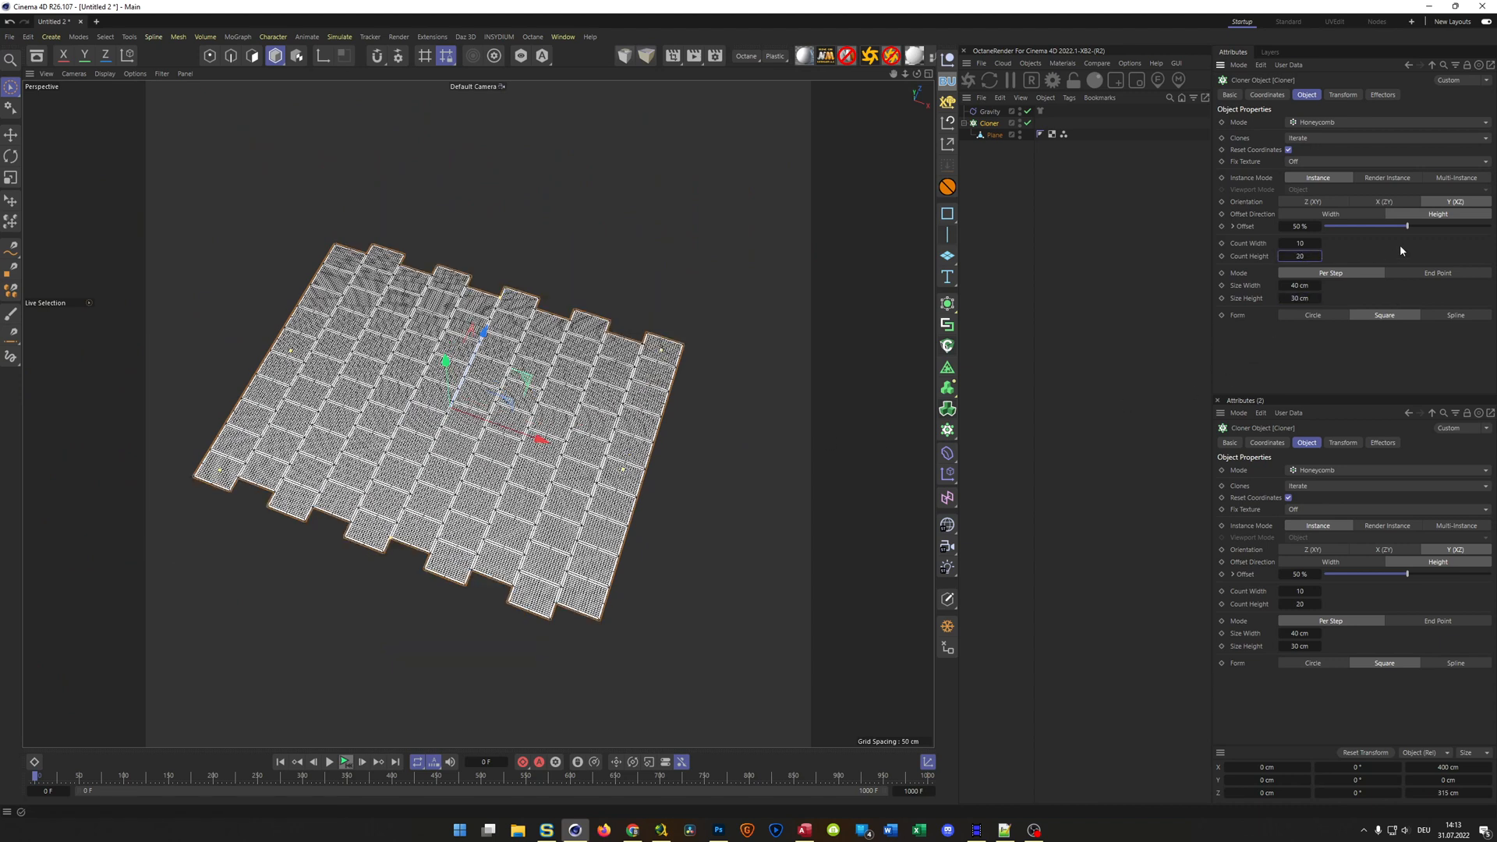
scroll(442, 512, "up", 4)
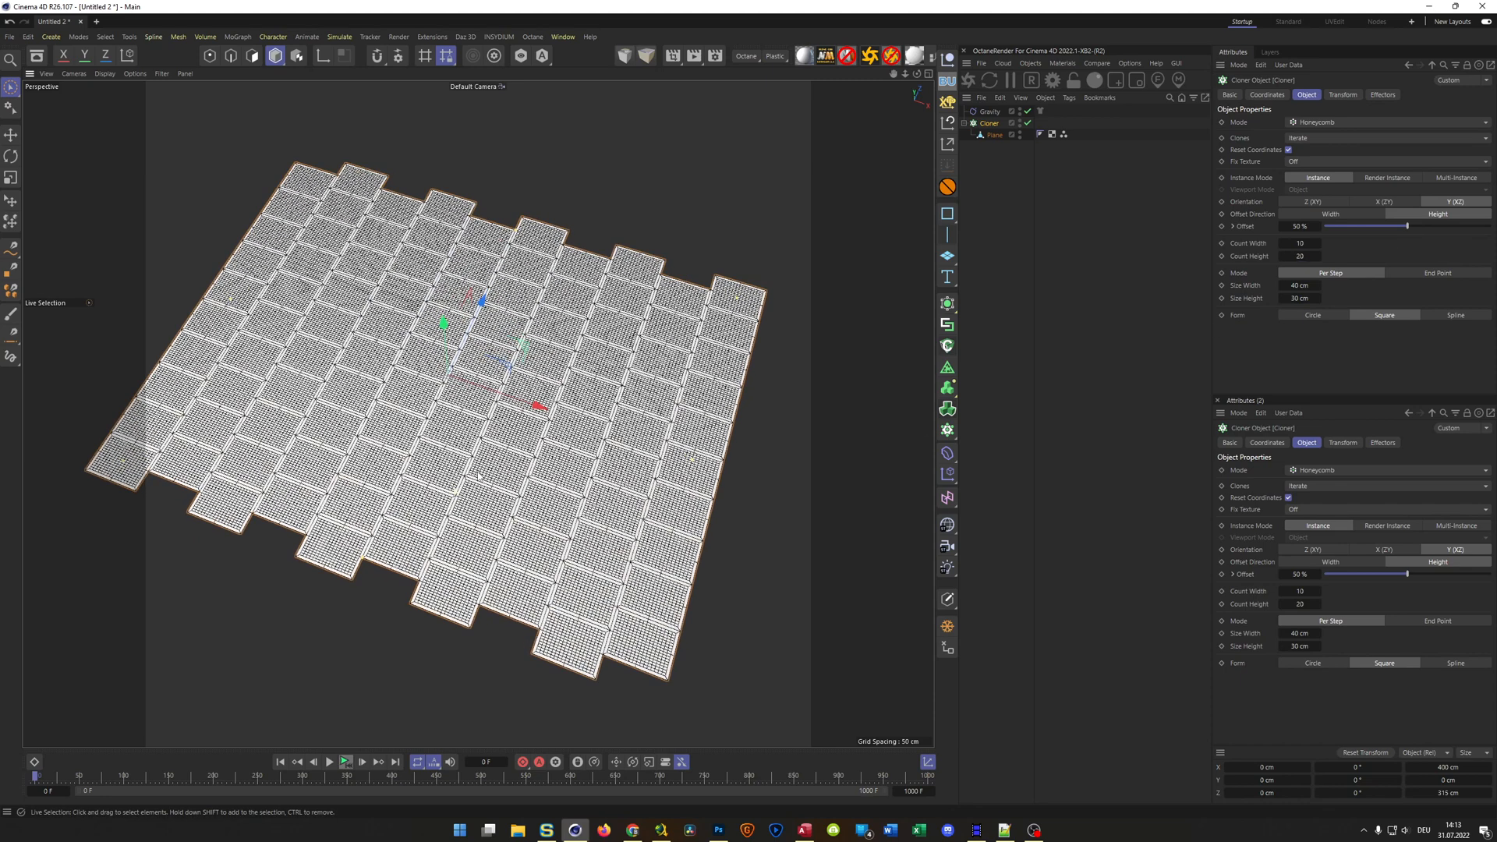
left_click(1300, 244)
type("8")
key("Return")
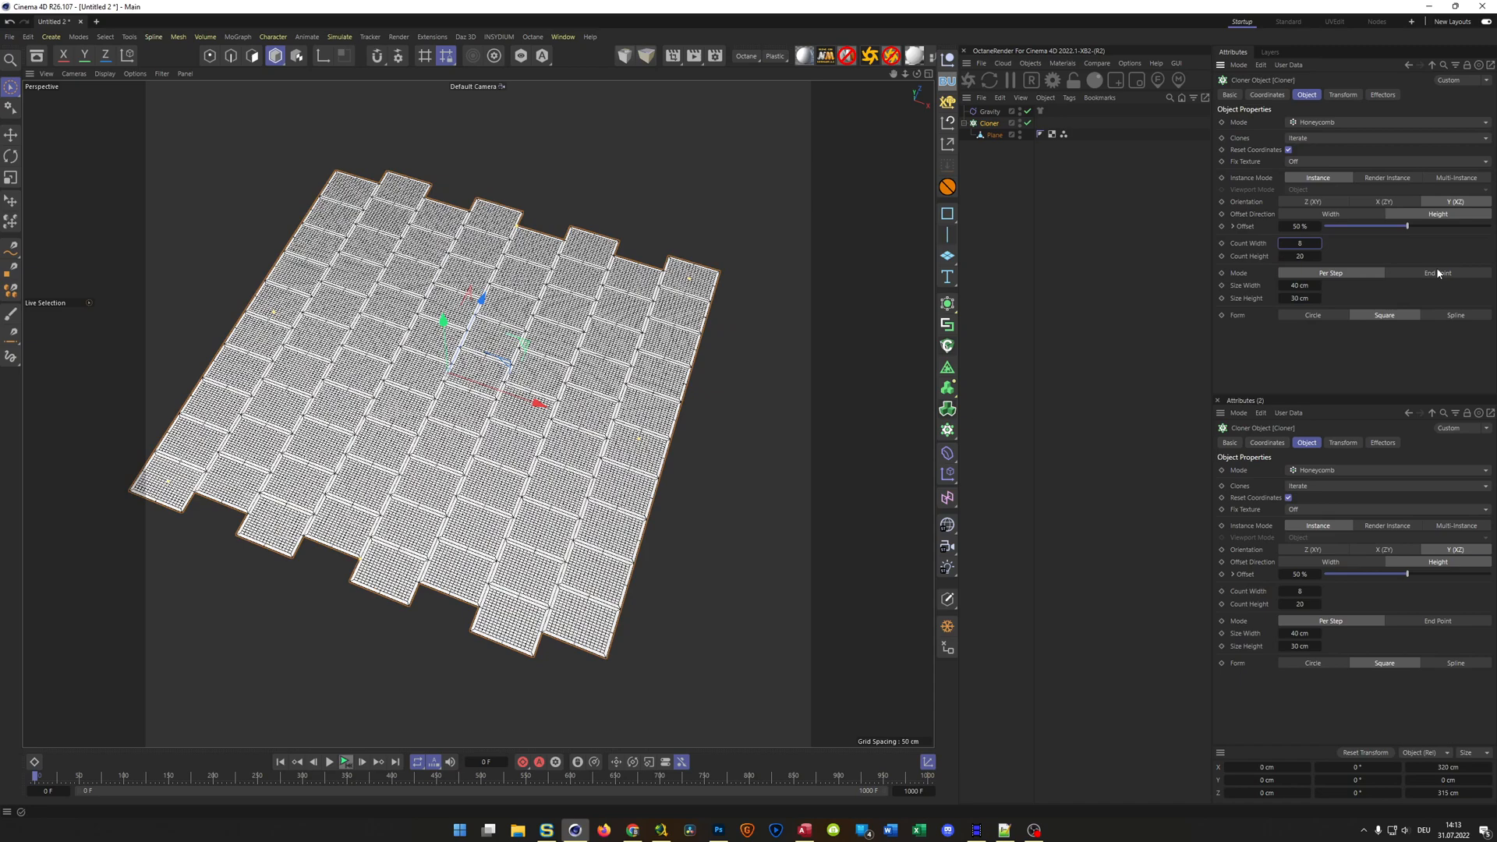
mouse_move(655, 488)
left_mouse_down("alt")
mouse_move(660, 525)
mouse_move(608, 496)
mouse_move(628, 448)
left_mouse_up("alt")
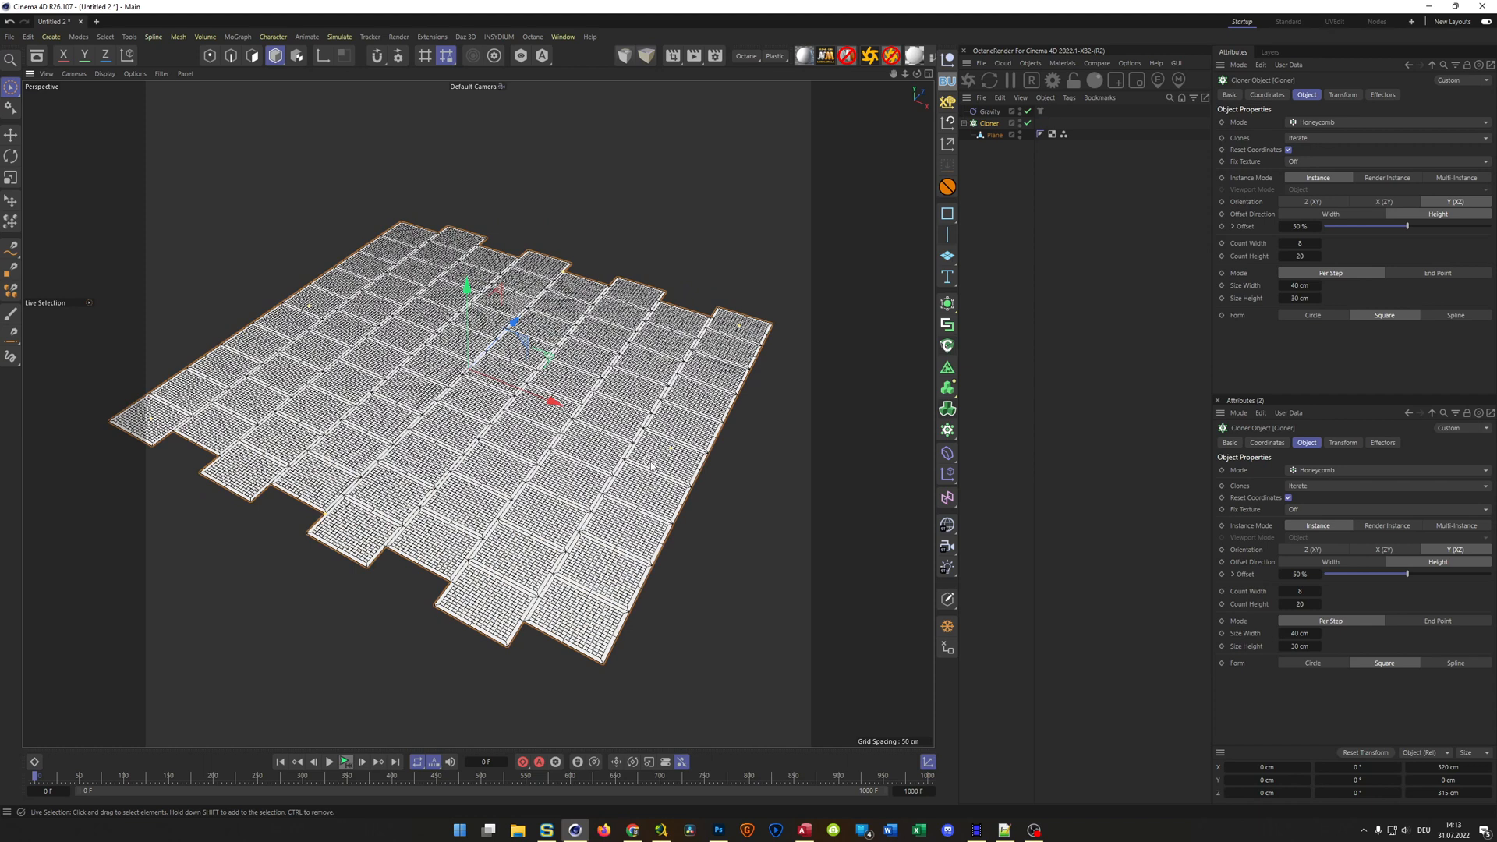
mouse_move(633, 477)
left_mouse_down("alt")
mouse_move(660, 446)
mouse_move(655, 430)
left_mouse_up("alt")
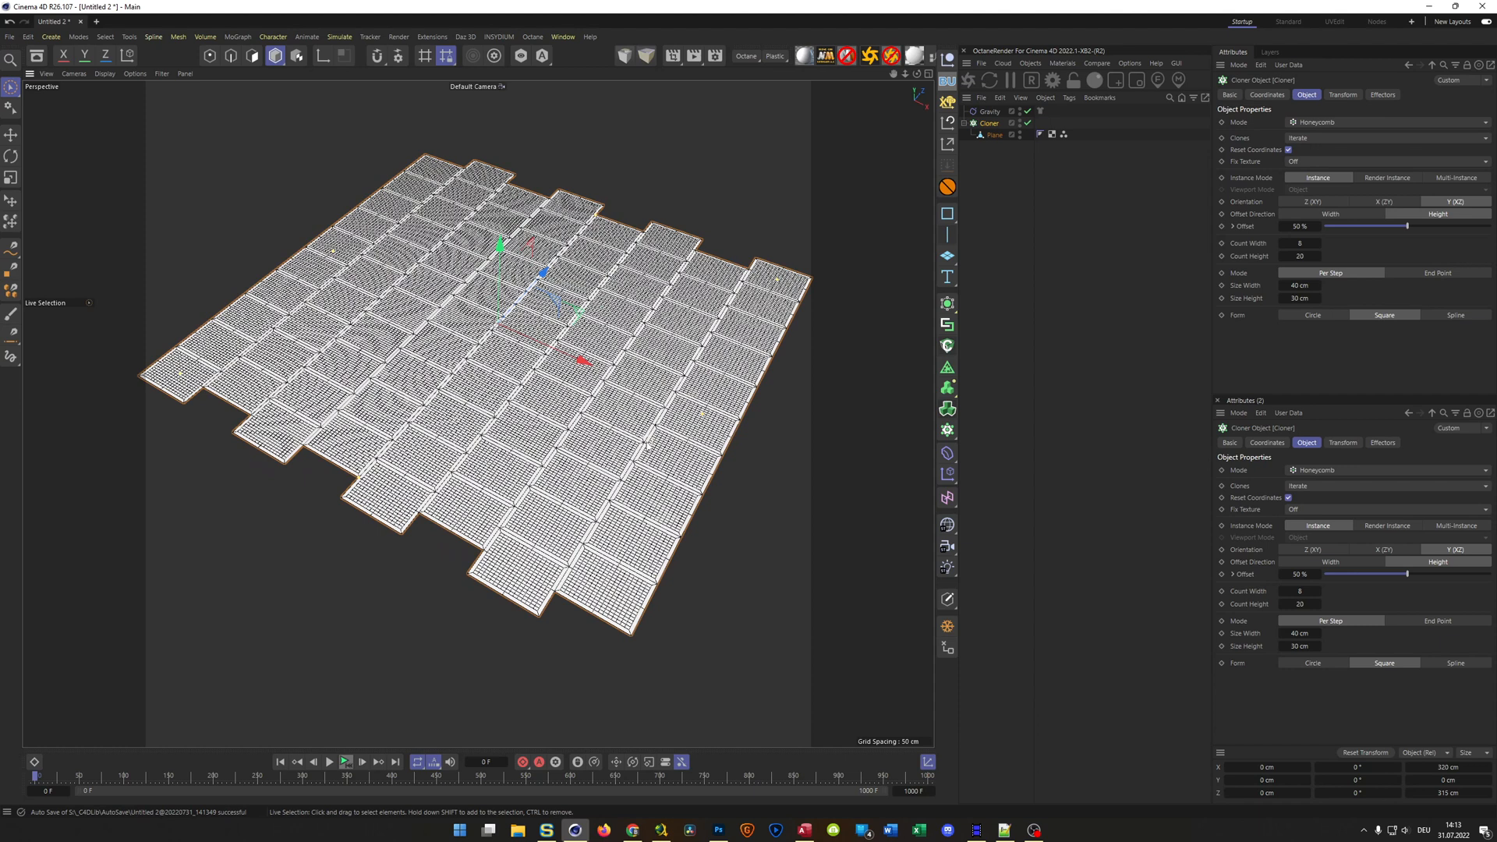
scroll(649, 445, "up", 2)
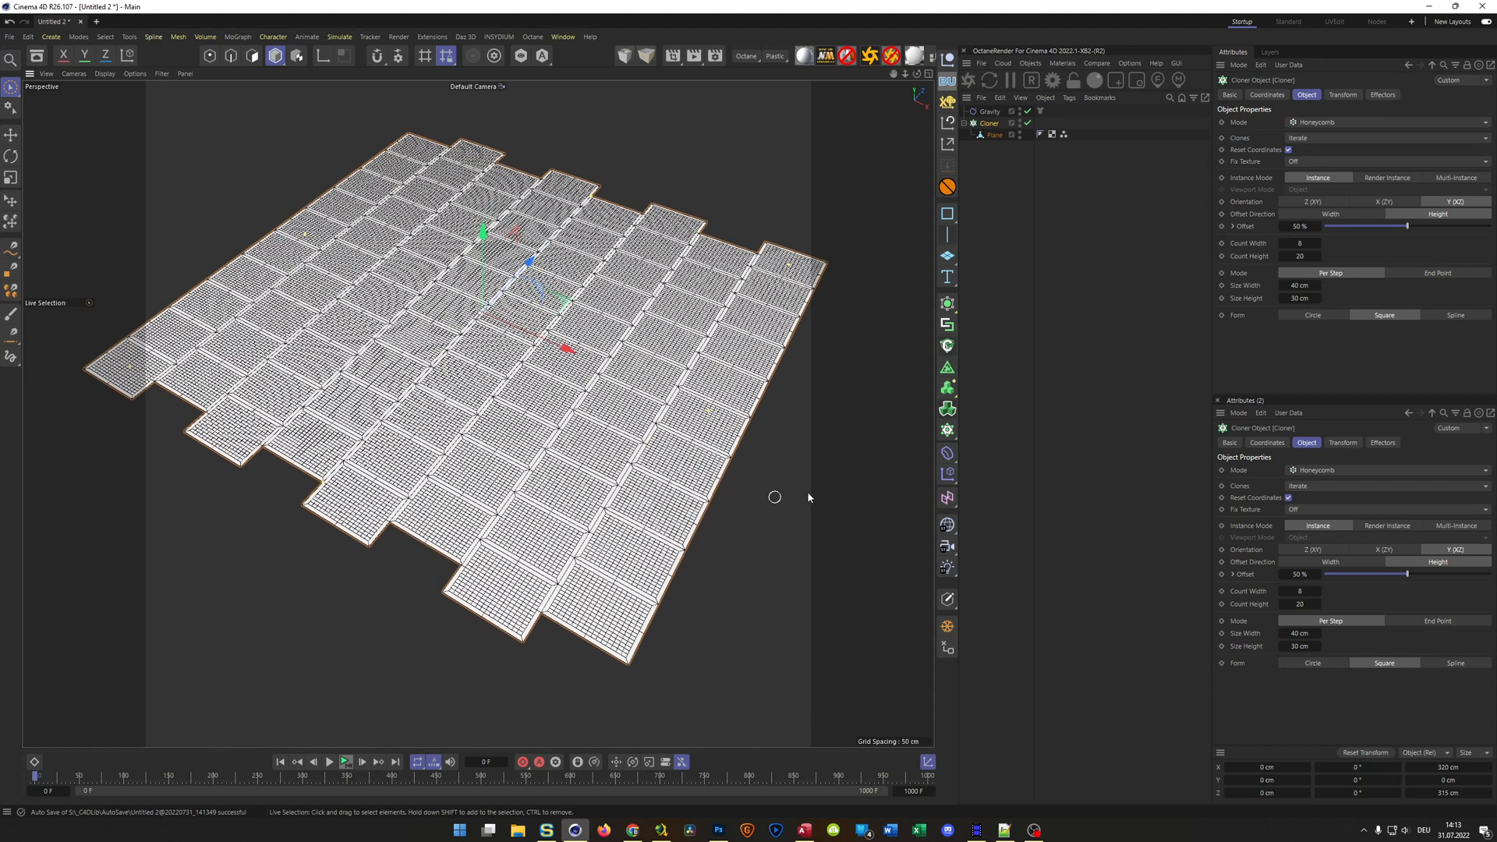
left_click(1059, 334)
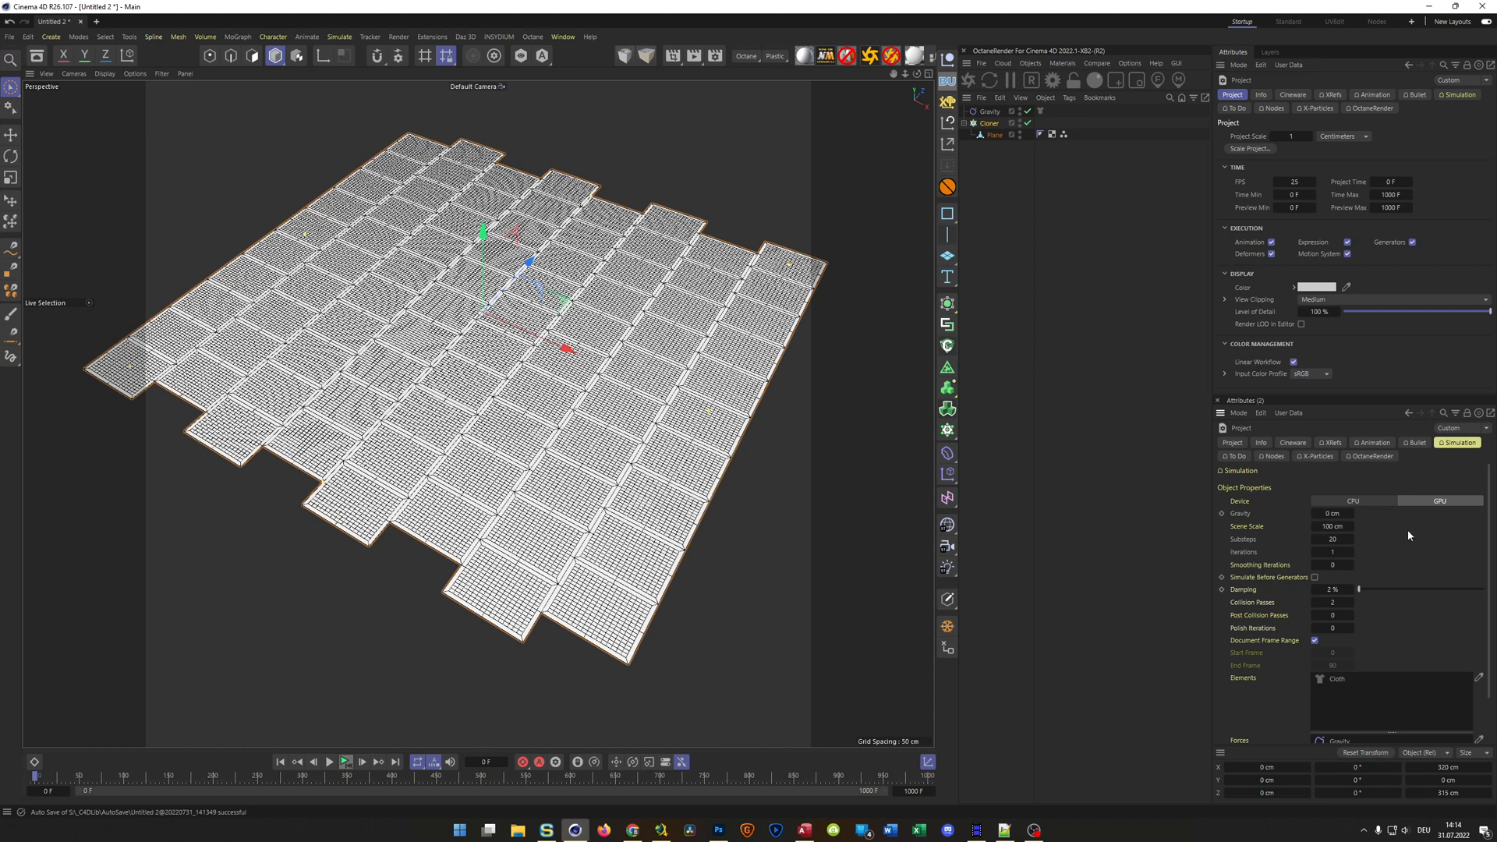
Place the Cloner inside a new Connect object and turn on Weld at the 0.1 cm tolerance
left_click(989, 124)
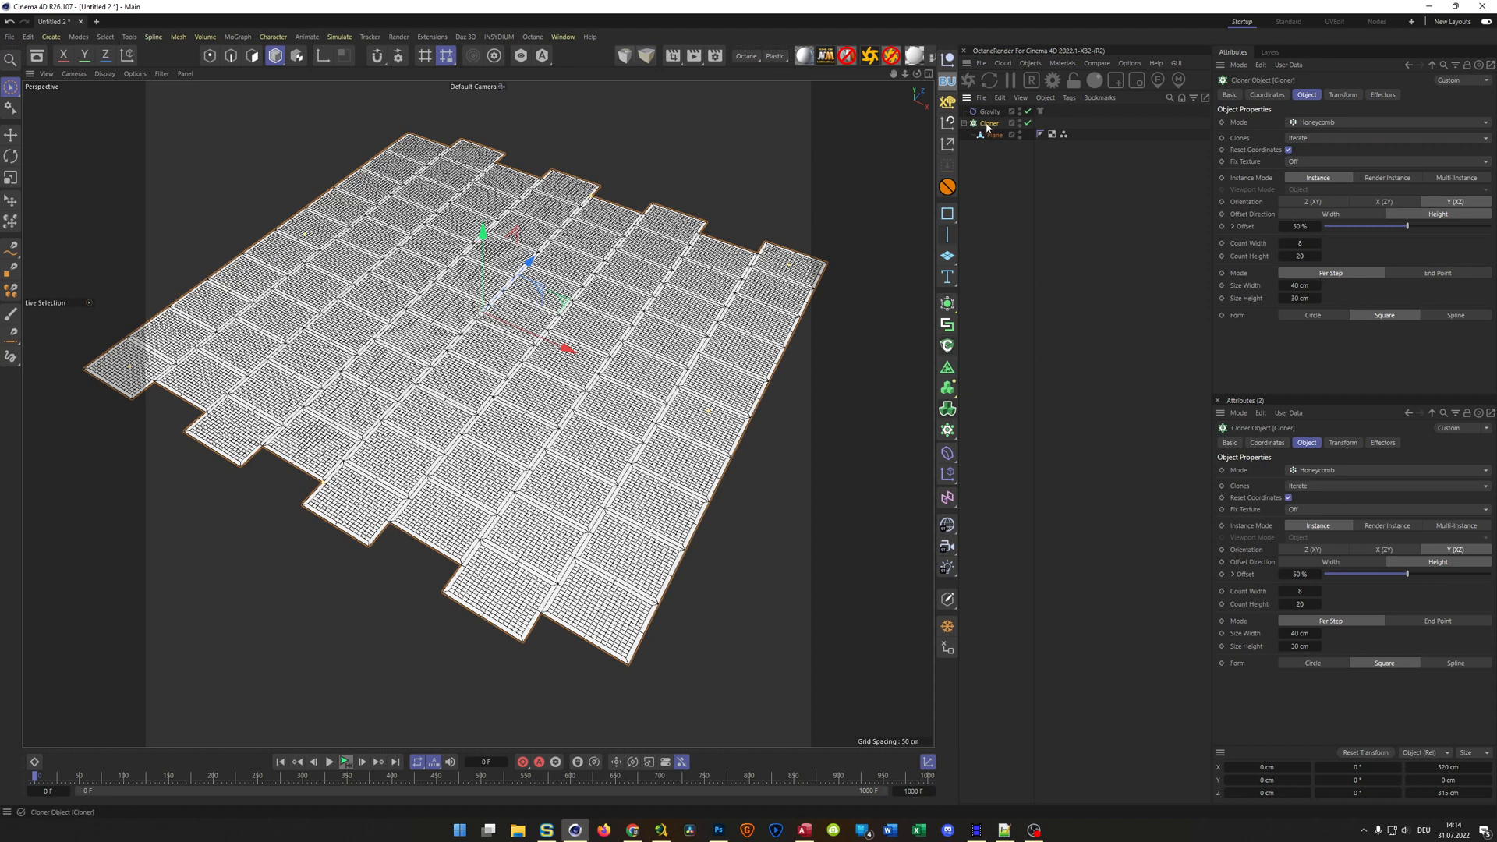
left_click(947, 324, "alt")
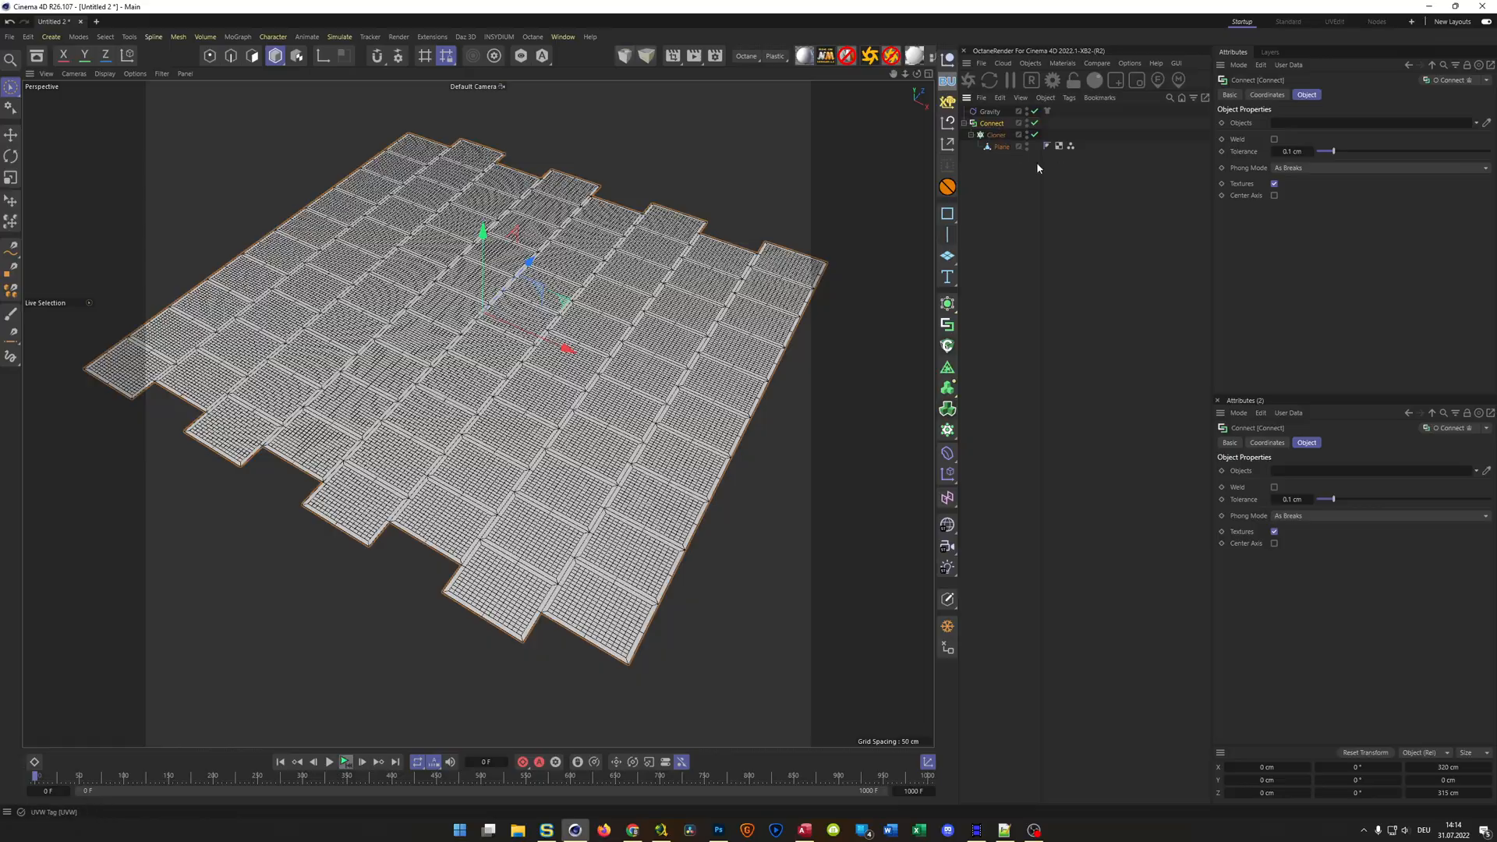
scroll(744, 315, "up", 10)
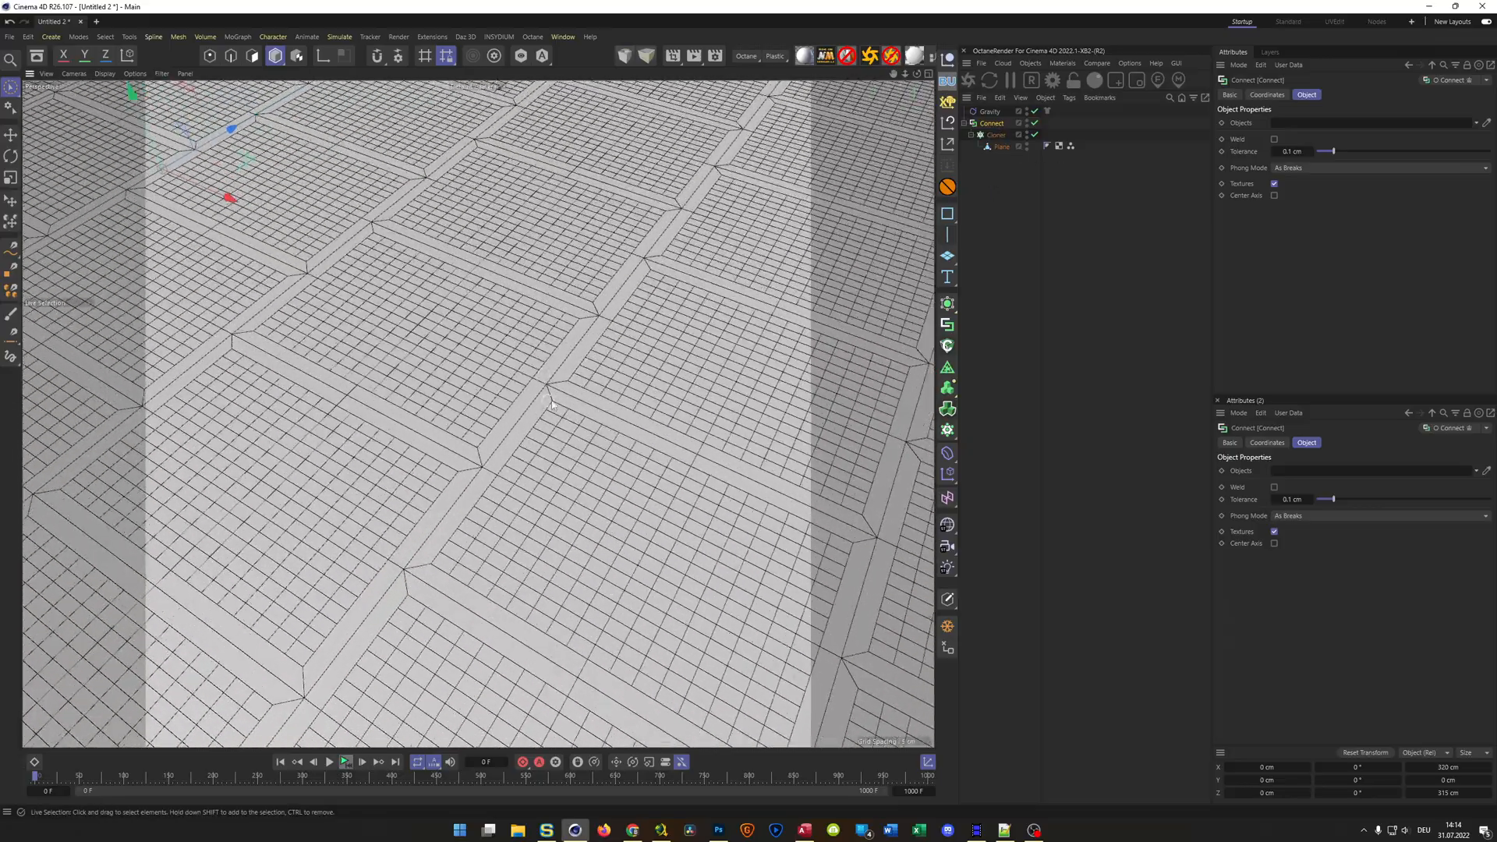
scroll(687, 427, "down", 10)
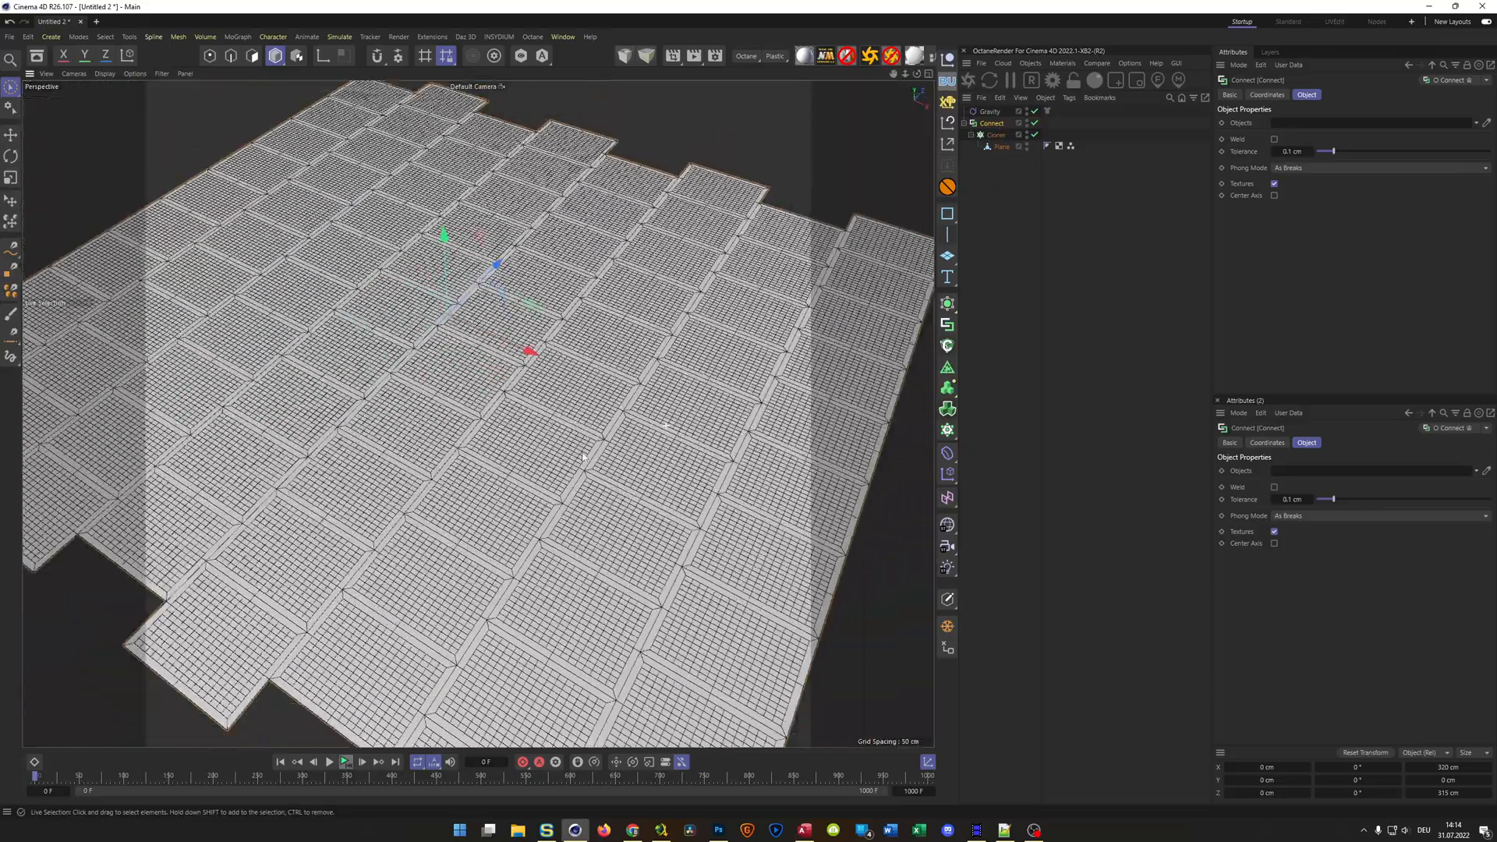
left_click(1274, 139)
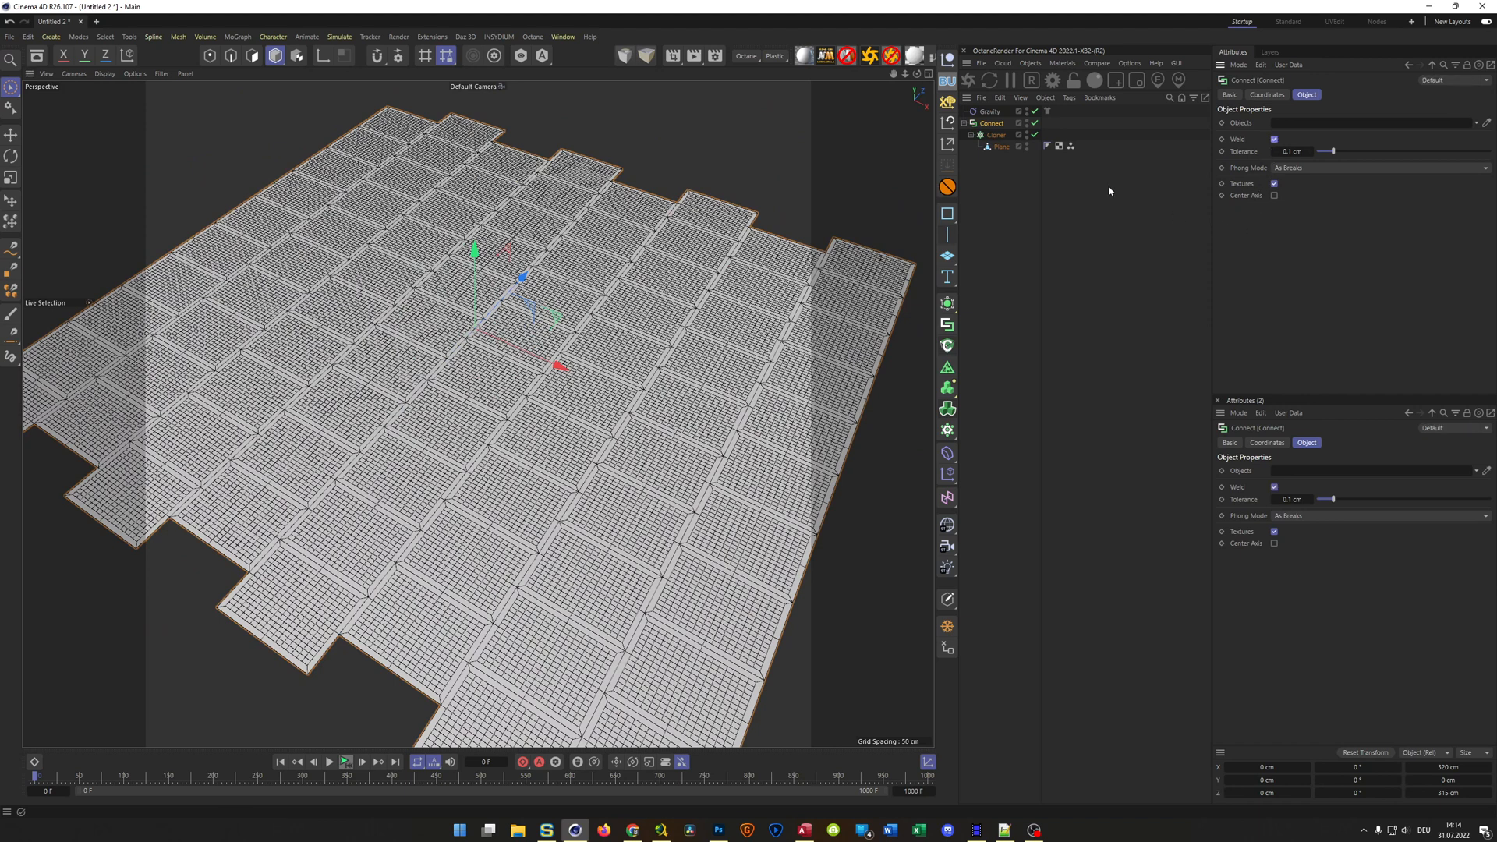
Bake the Connect object's current state into a polygon copy, and disable, hide and collapse the original Connect hierarchy
left_click(947, 627)
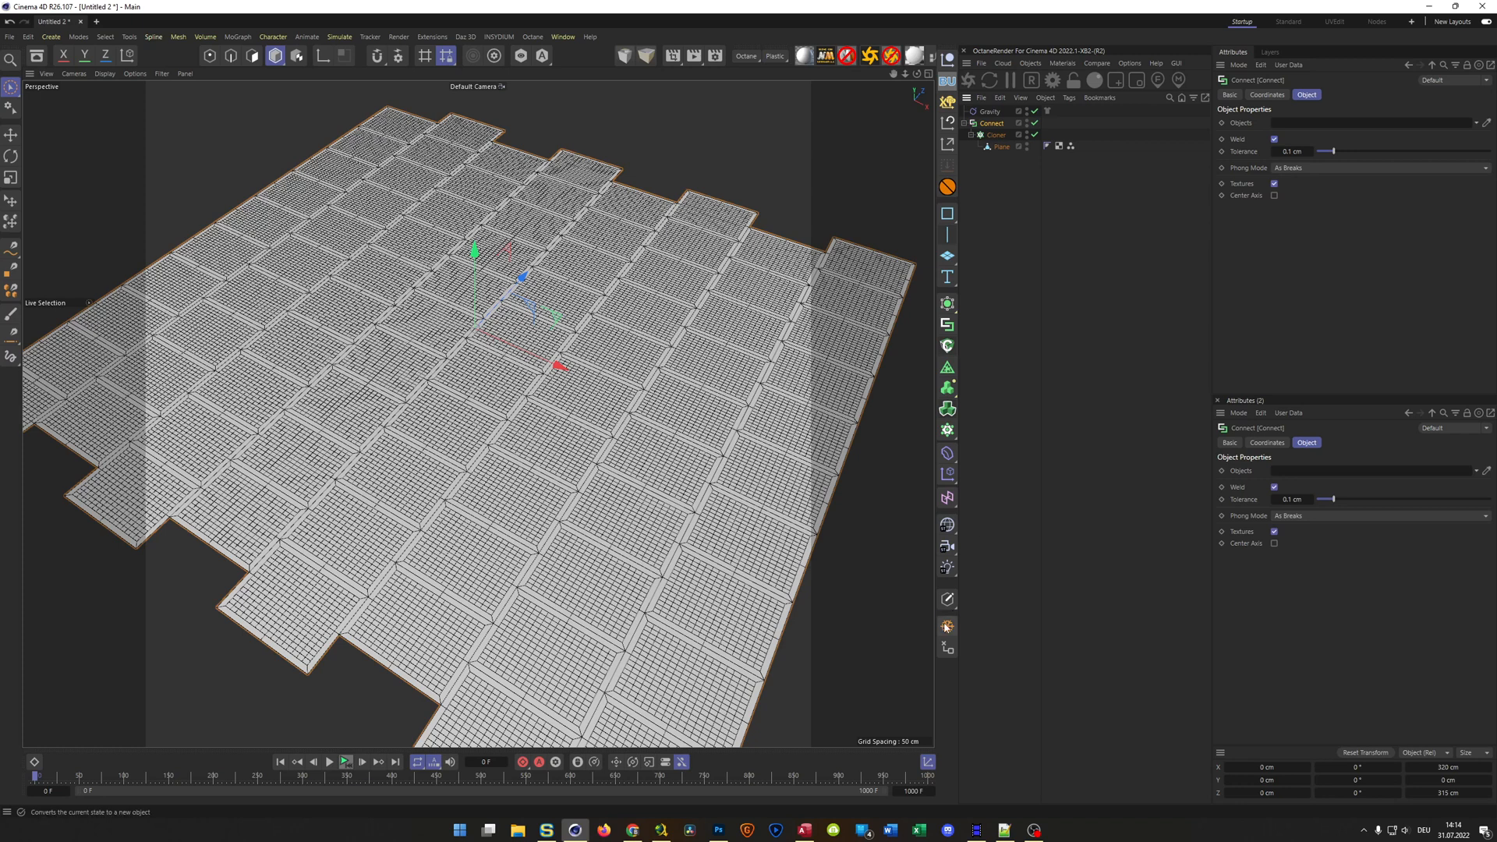
right_click(995, 127)
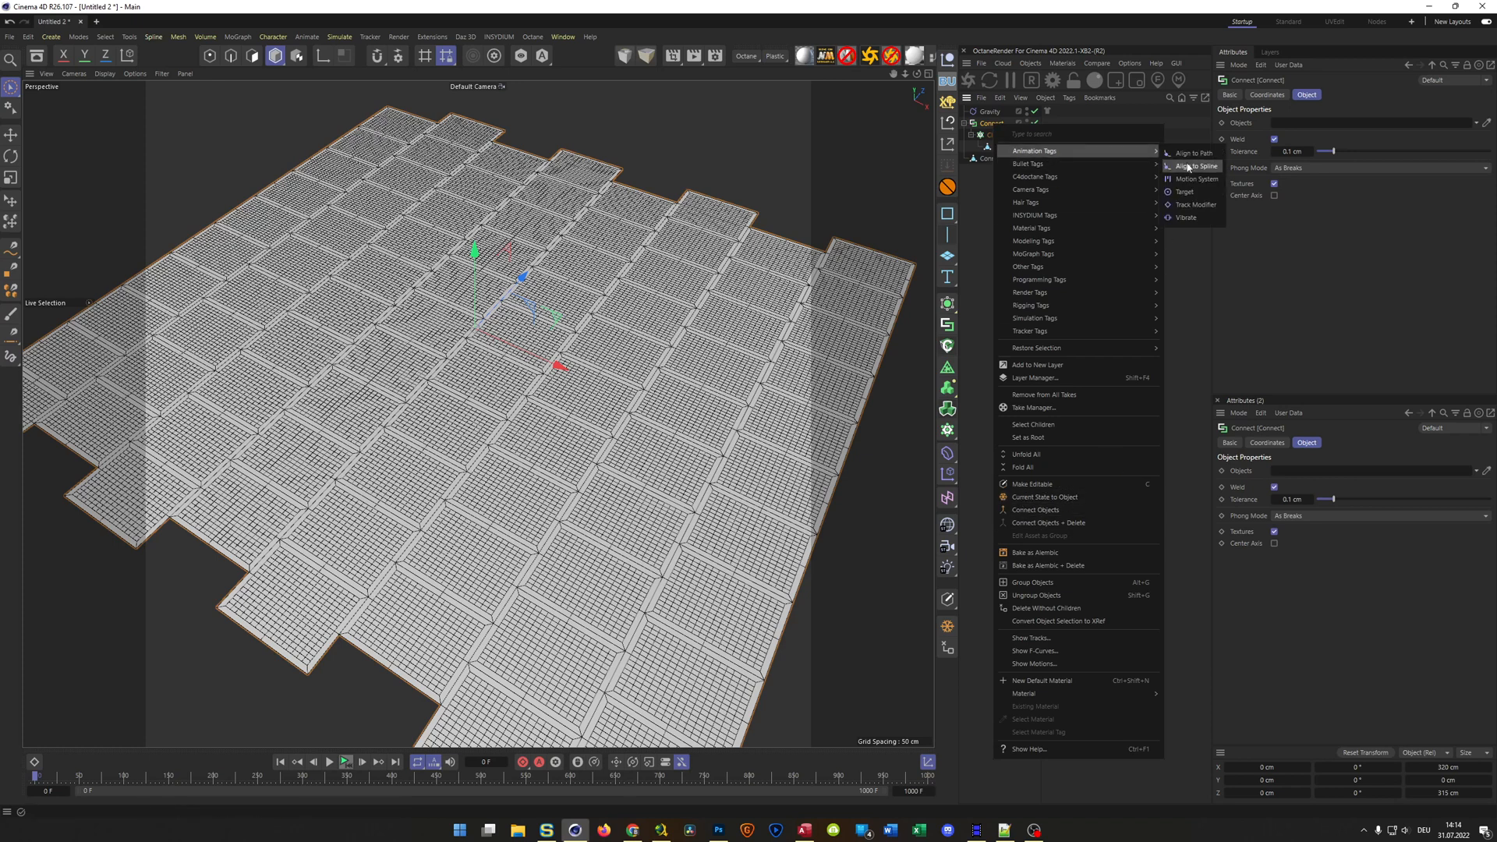
left_click(1185, 352)
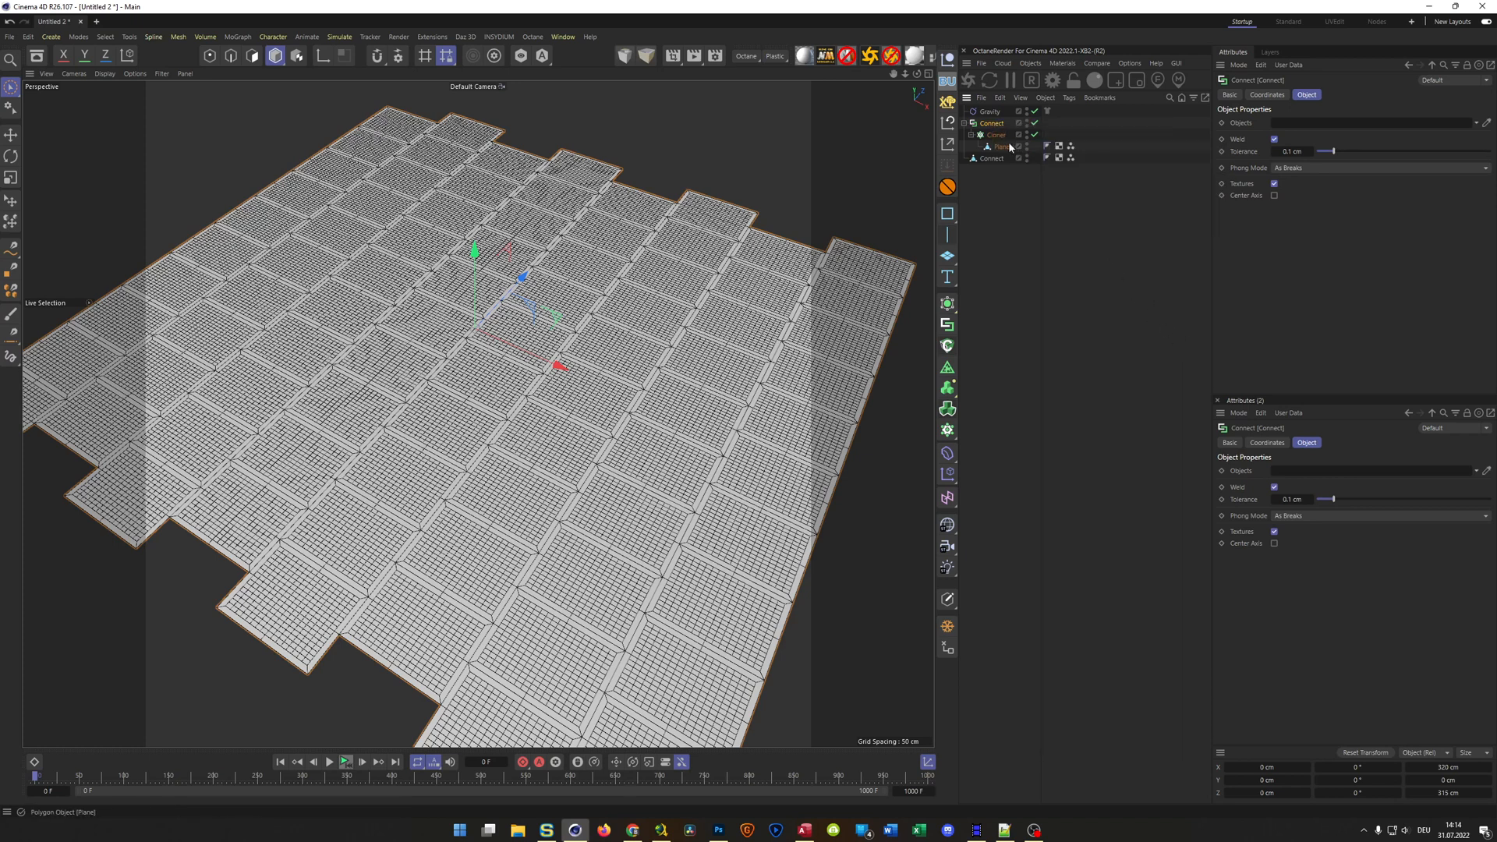
left_click(1036, 124)
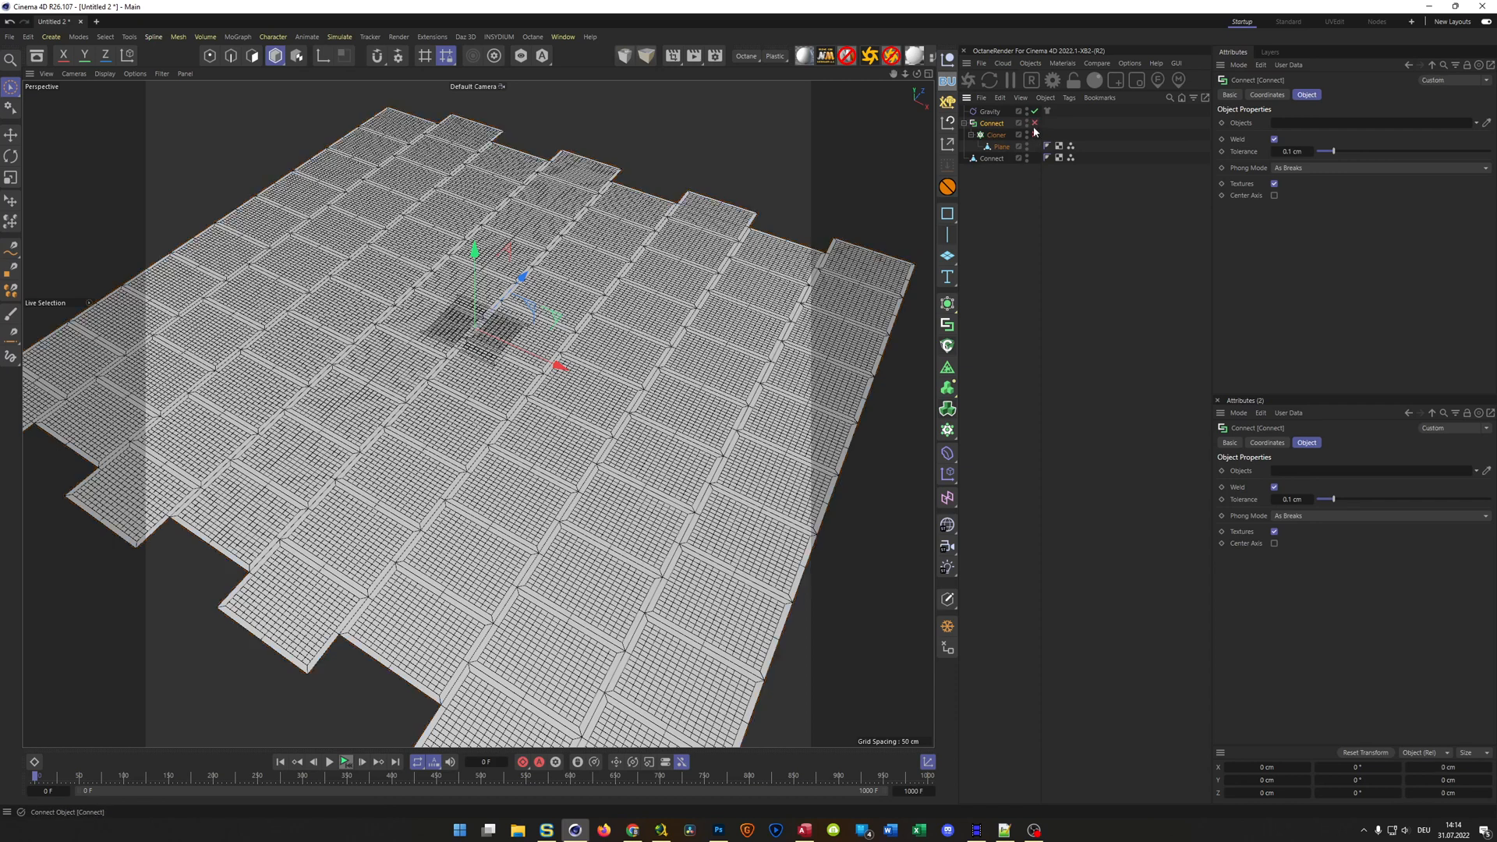
left_click(965, 124)
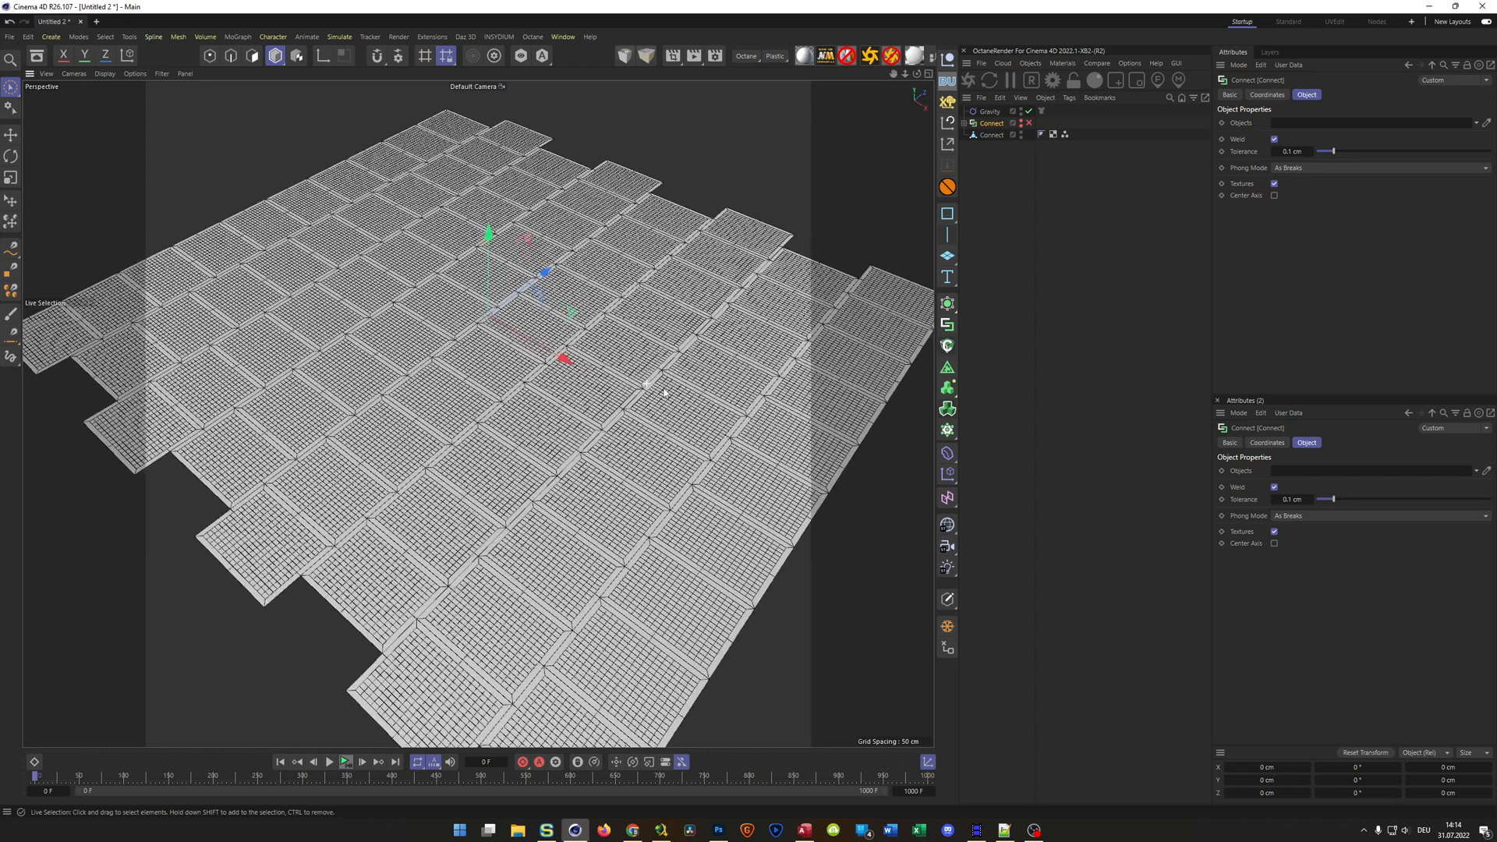
Restore the stored point selection on the baked Connect mesh, move the Cloth tag from Gravity onto it, and enable the tag
double_click(1065, 134)
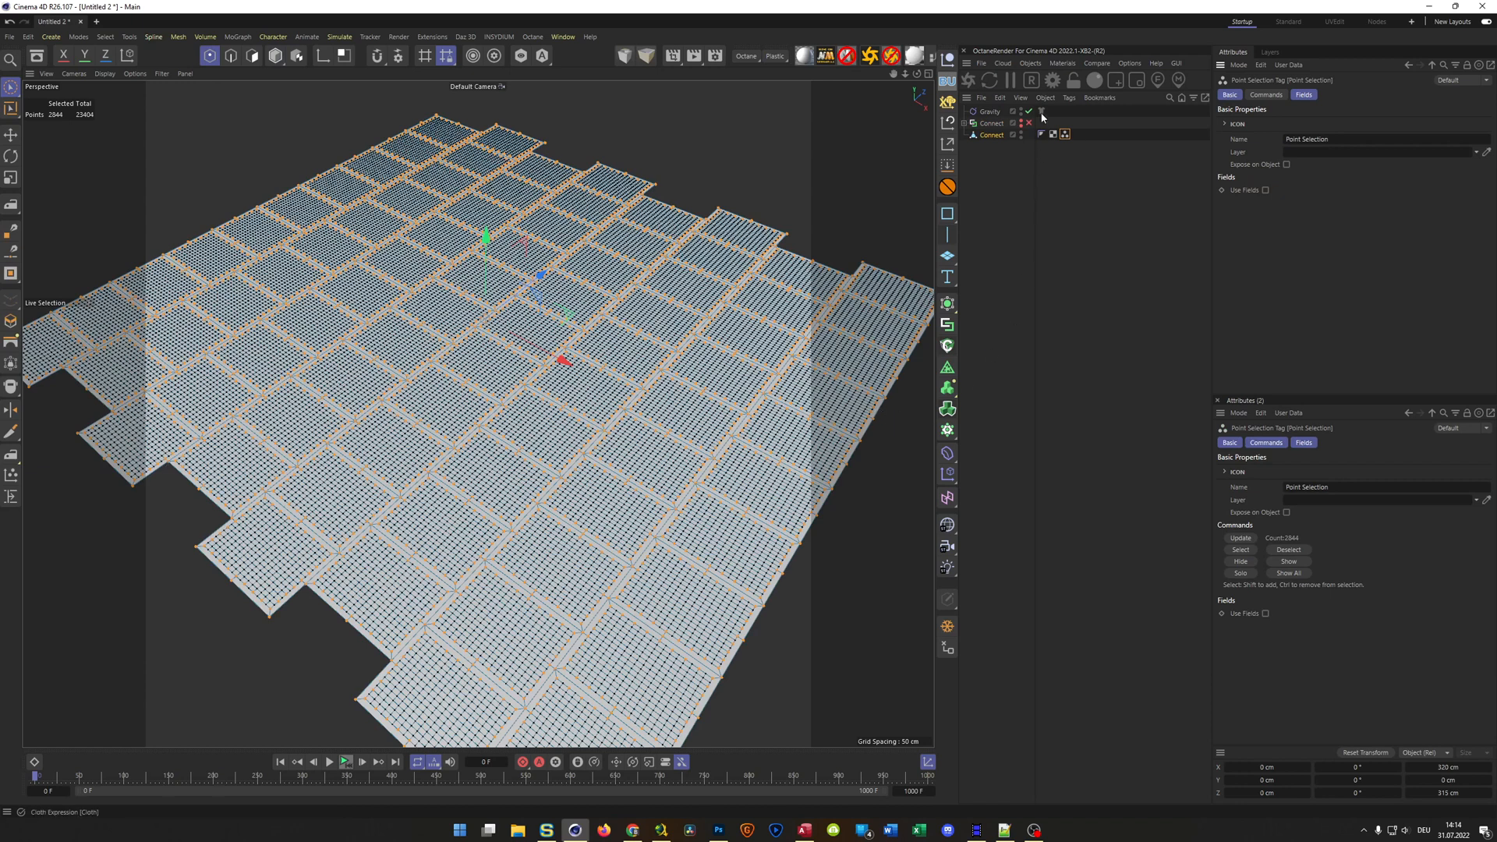
left_click_drag(1046, 140, 1046, 139)
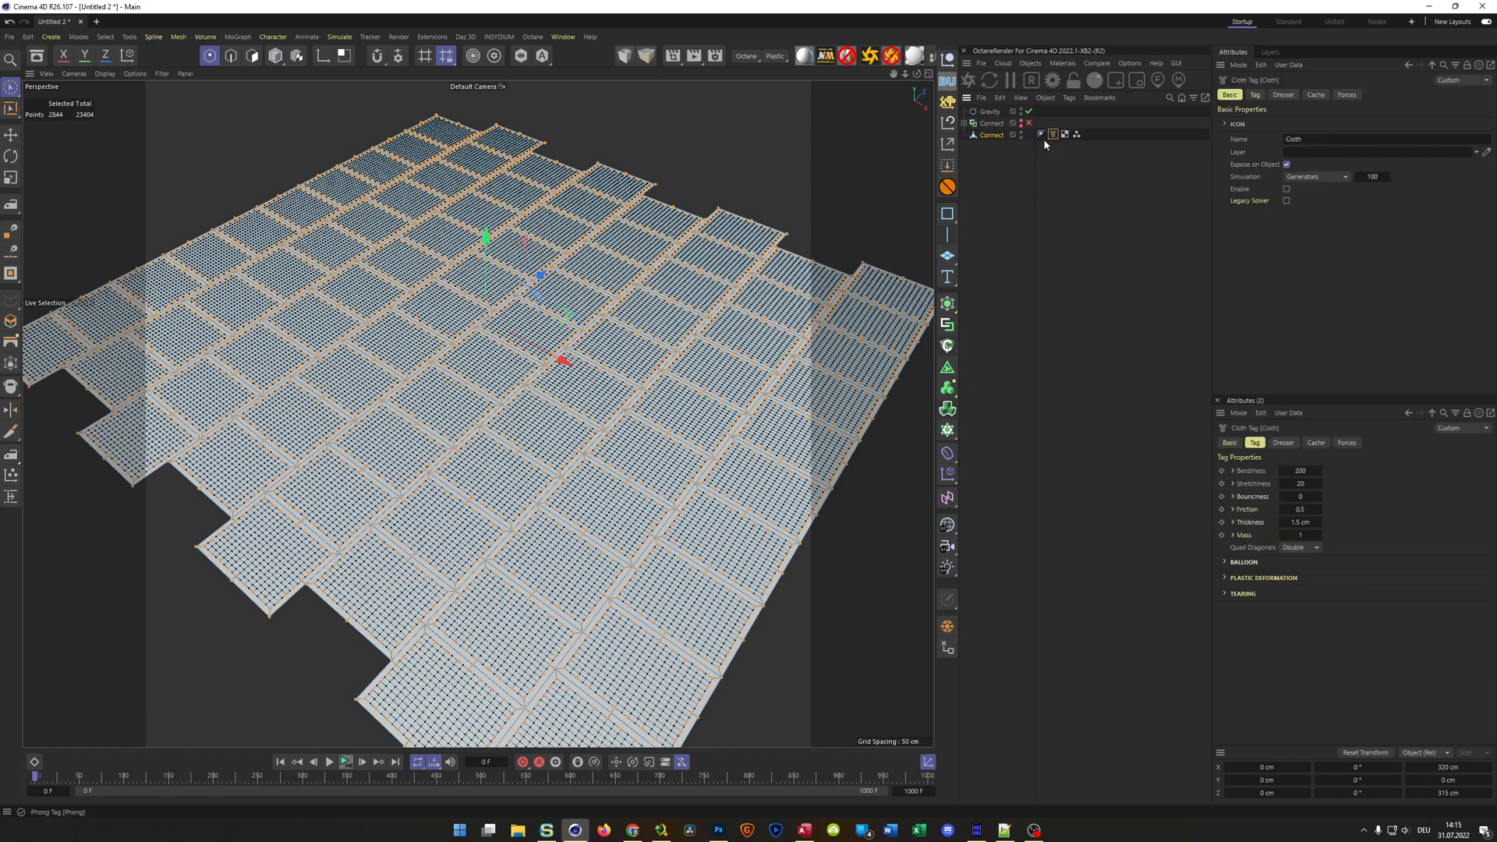
left_click(1286, 189)
Clear the cloth's fix points, set them anew from the selected border points, and turn on their drawing
left_click(1283, 95)
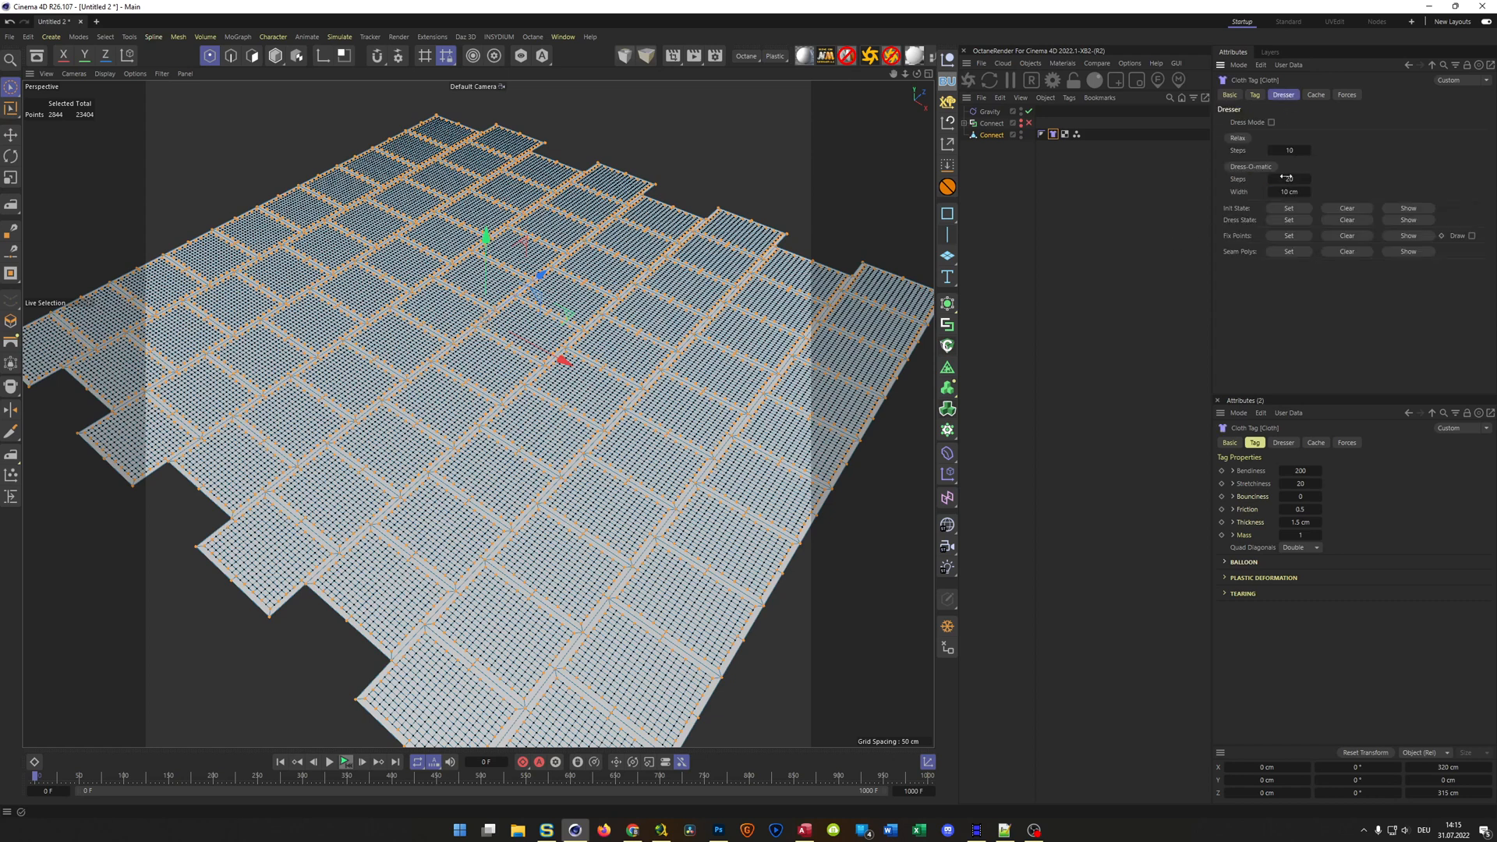
left_click(1289, 236)
left_click(1351, 235)
left_click(1289, 236)
left_click(1472, 235)
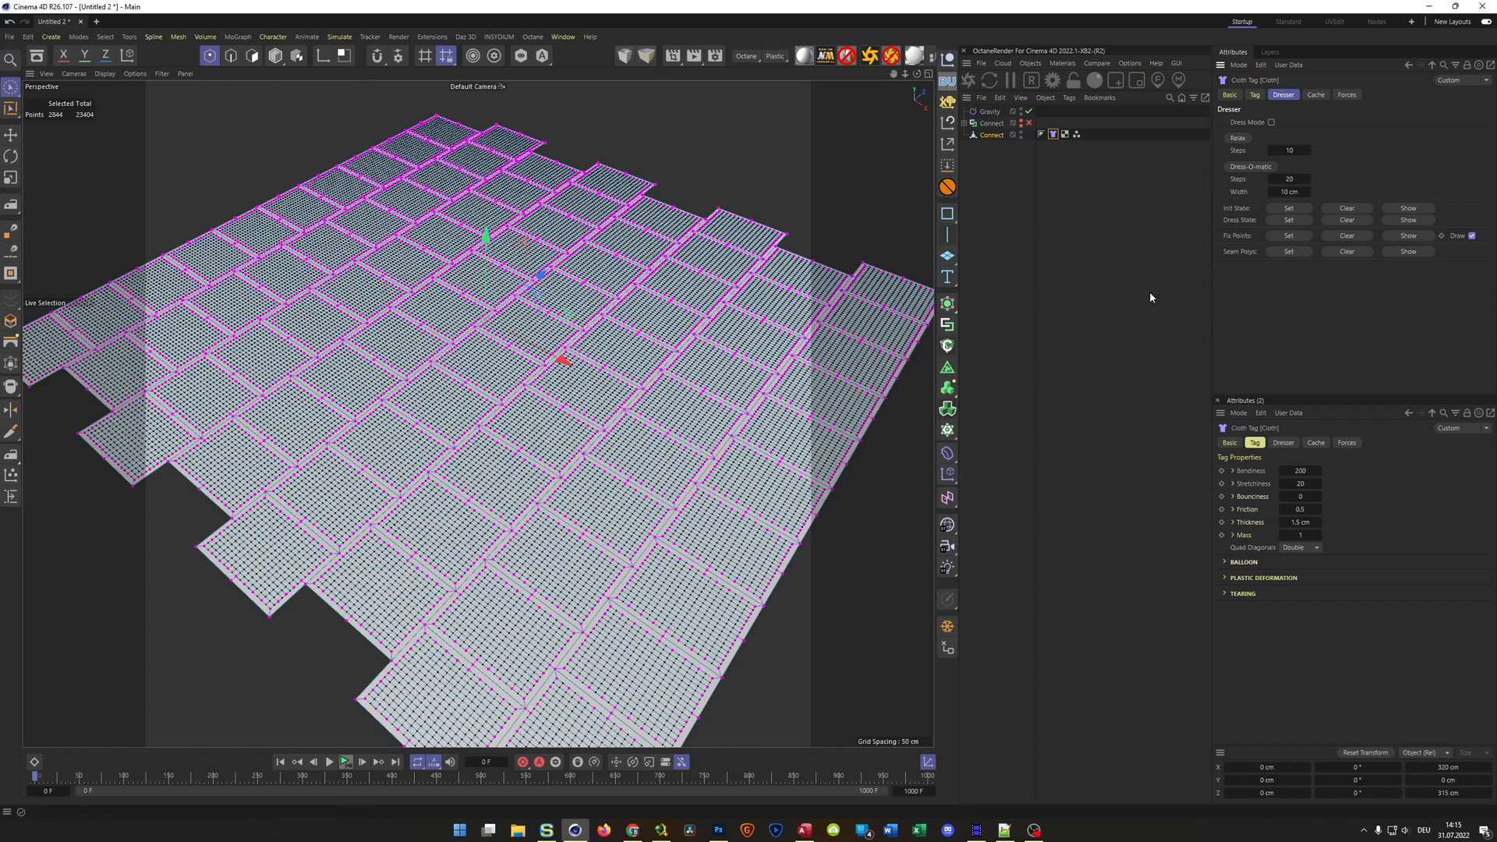
Turn off the drawing of the cloth's fix points and switch the baked Connect mesh from point editing to Model mode
left_click(1473, 236)
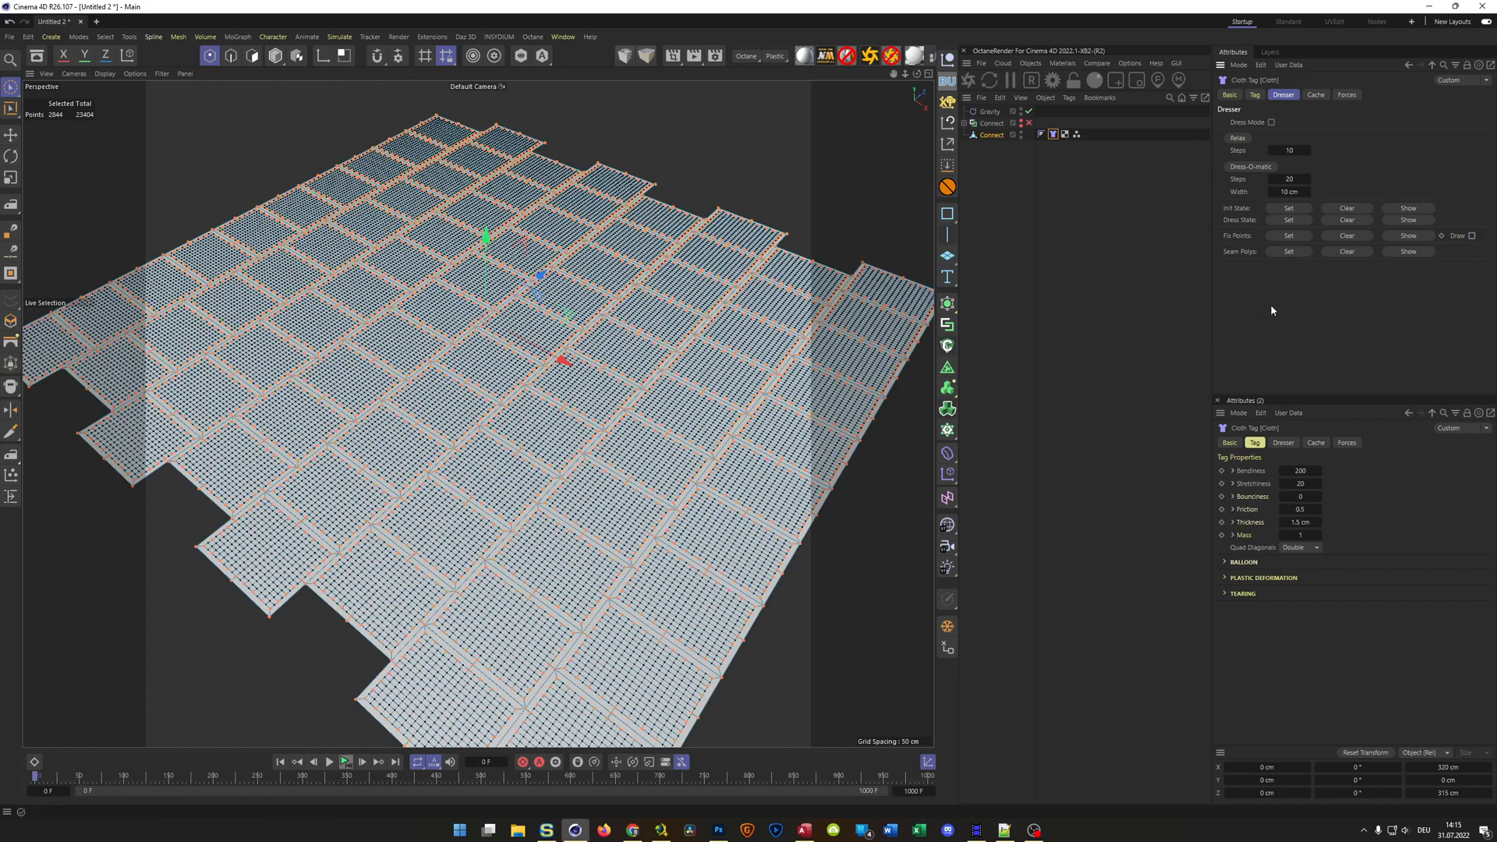
left_click(997, 136)
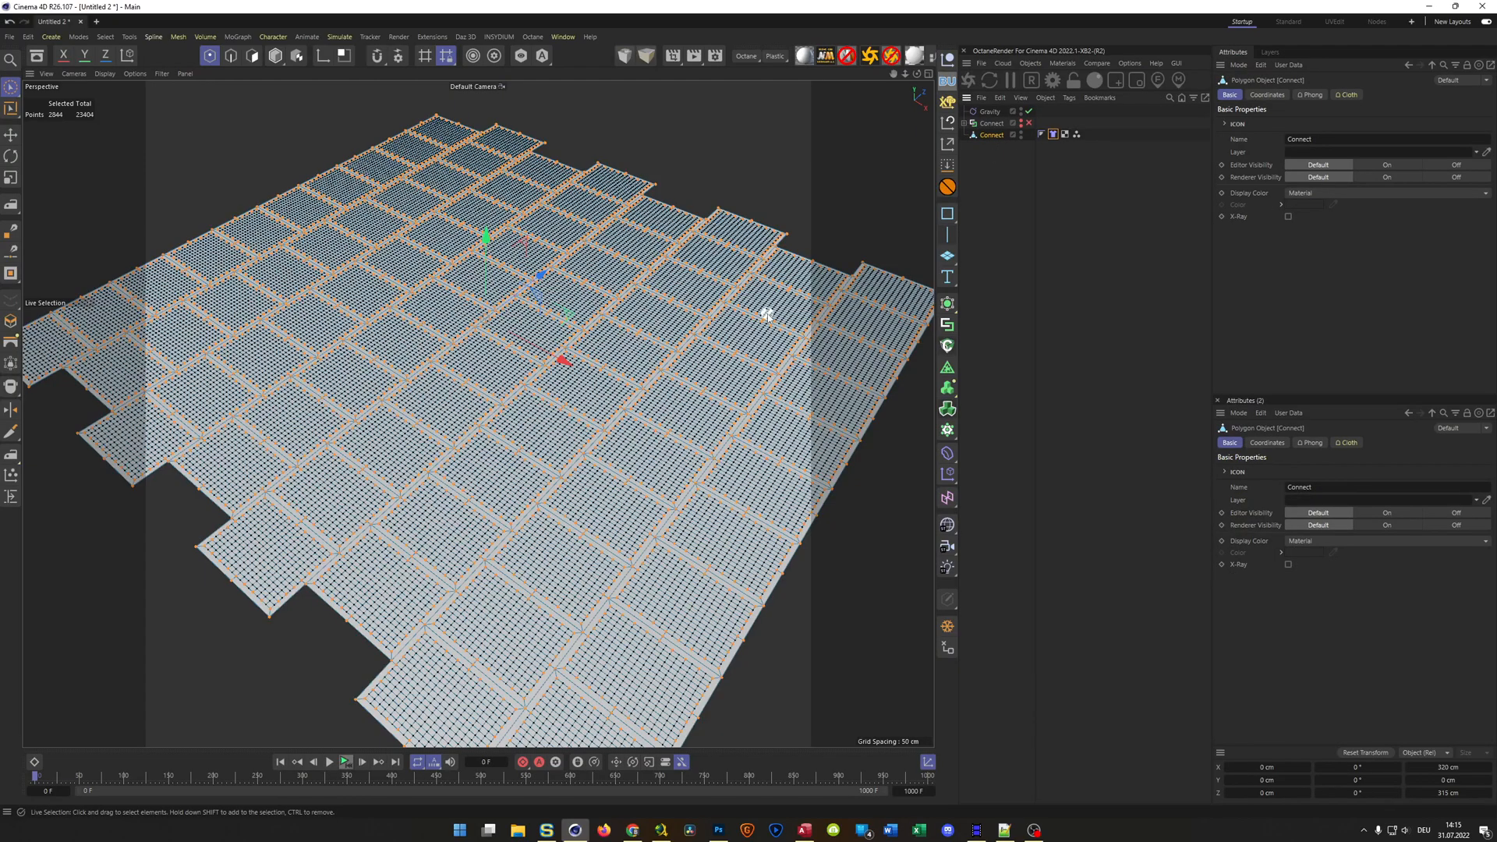
key("Return")
Play the cloth simulation from the first frame and view the inflating mesh from a low angle
left_click_drag(530, 420, 518, 428, "alt")
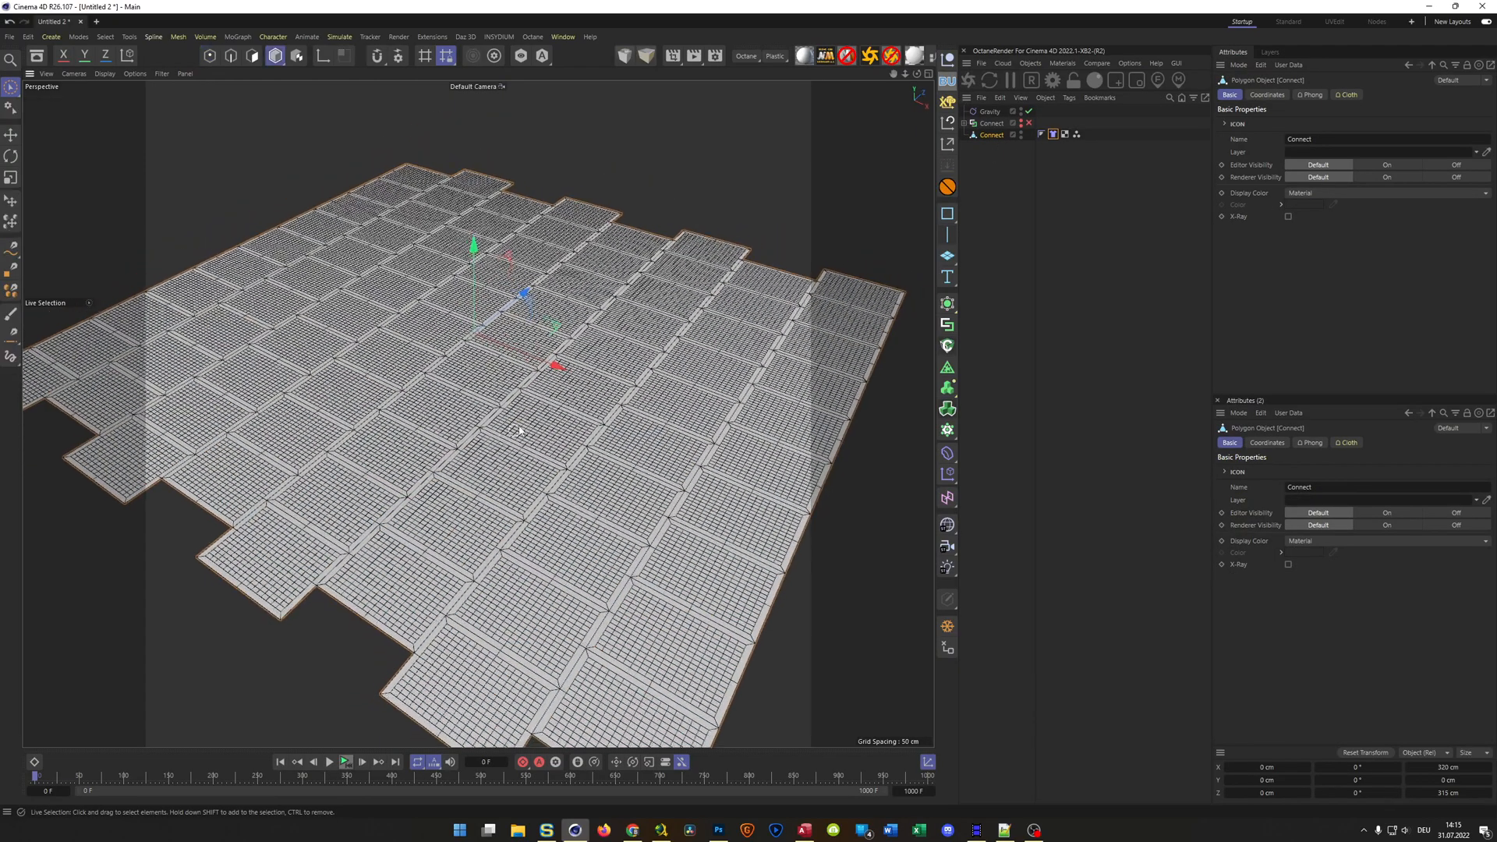
right_click_drag(518, 427, 569, 392, "alt")
left_click_drag(570, 392, 551, 514, "alt")
right_click_drag(511, 638, 476, 659, "alt")
left_click(345, 764)
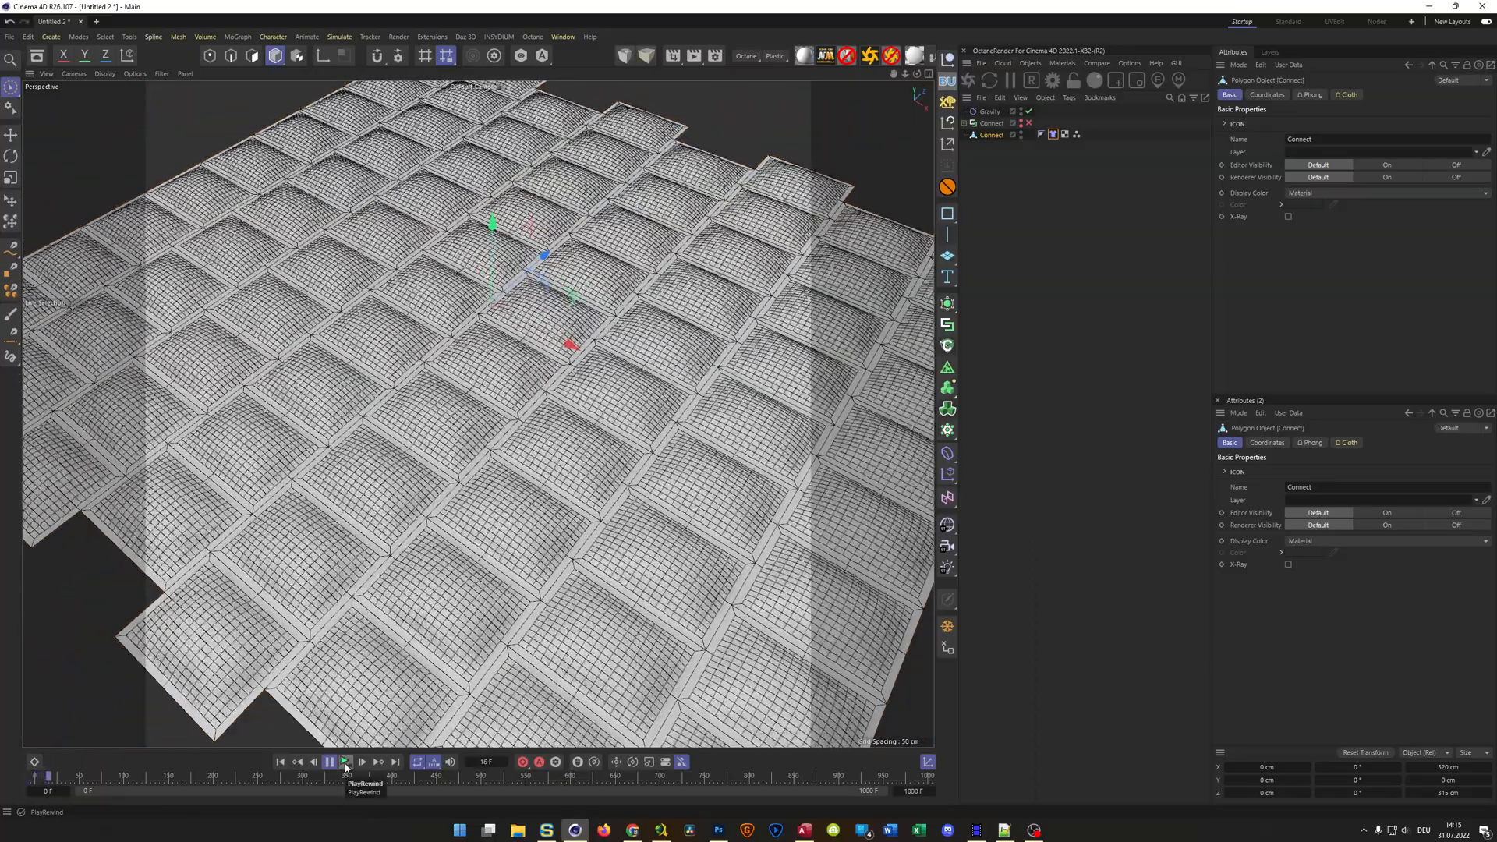
left_click_drag(446, 562, 519, 517, "alt")
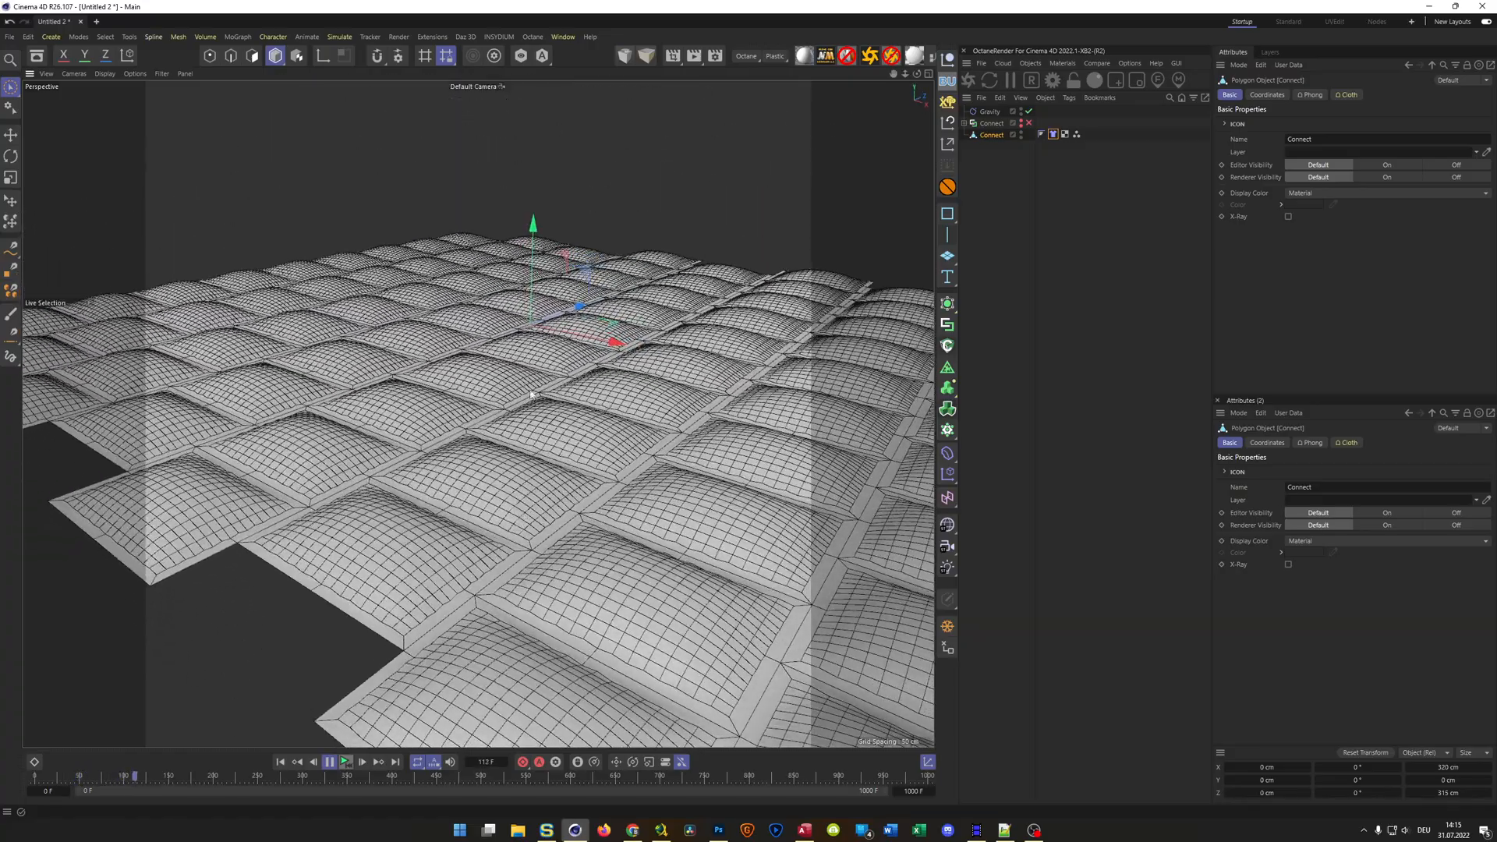
Set the Cloth tag's Stretchiness to 500
left_click(1053, 134)
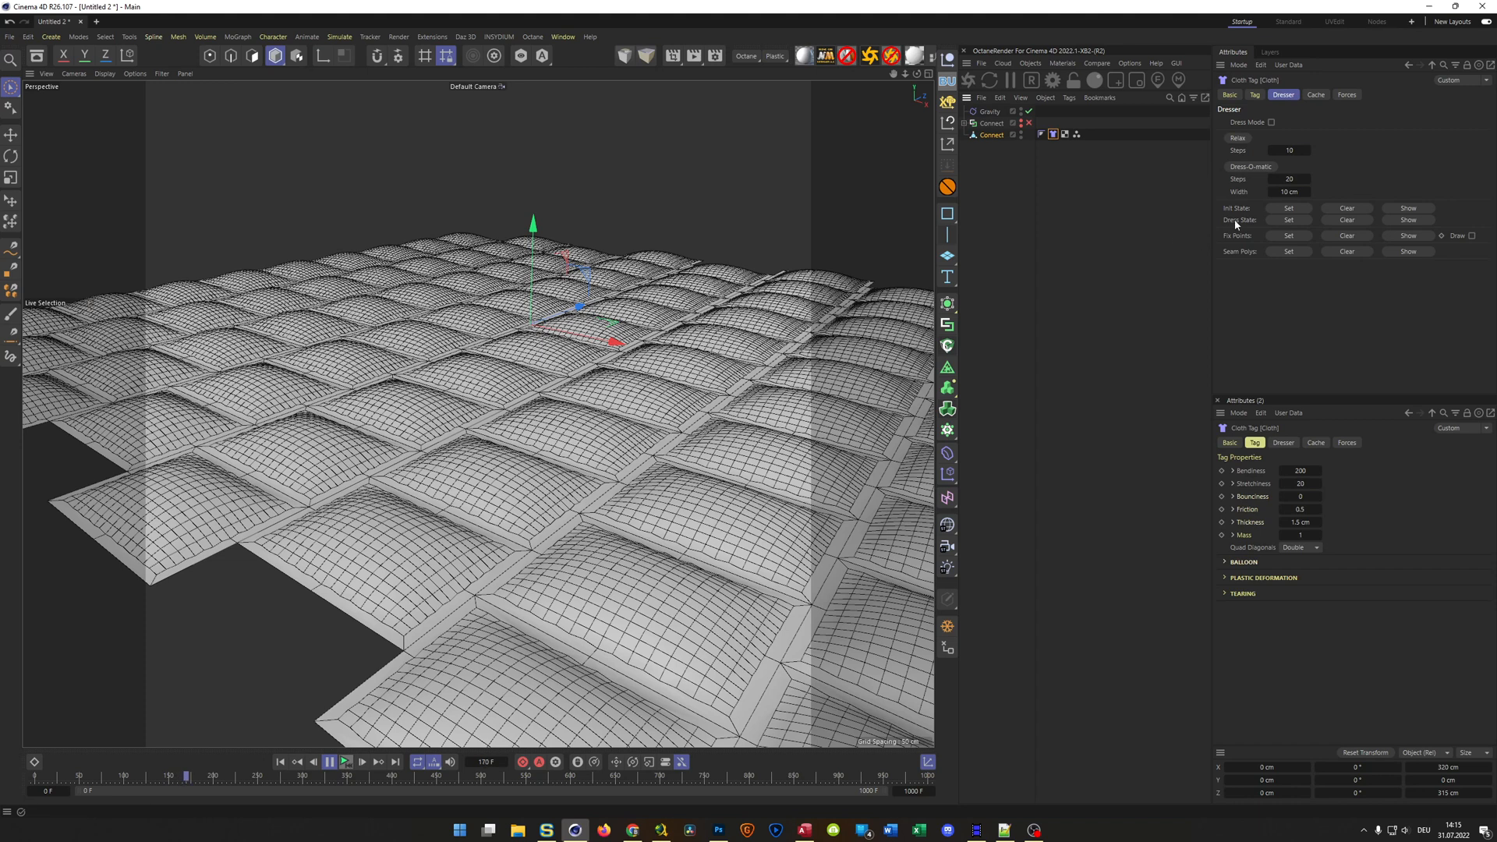
left_click(1255, 94)
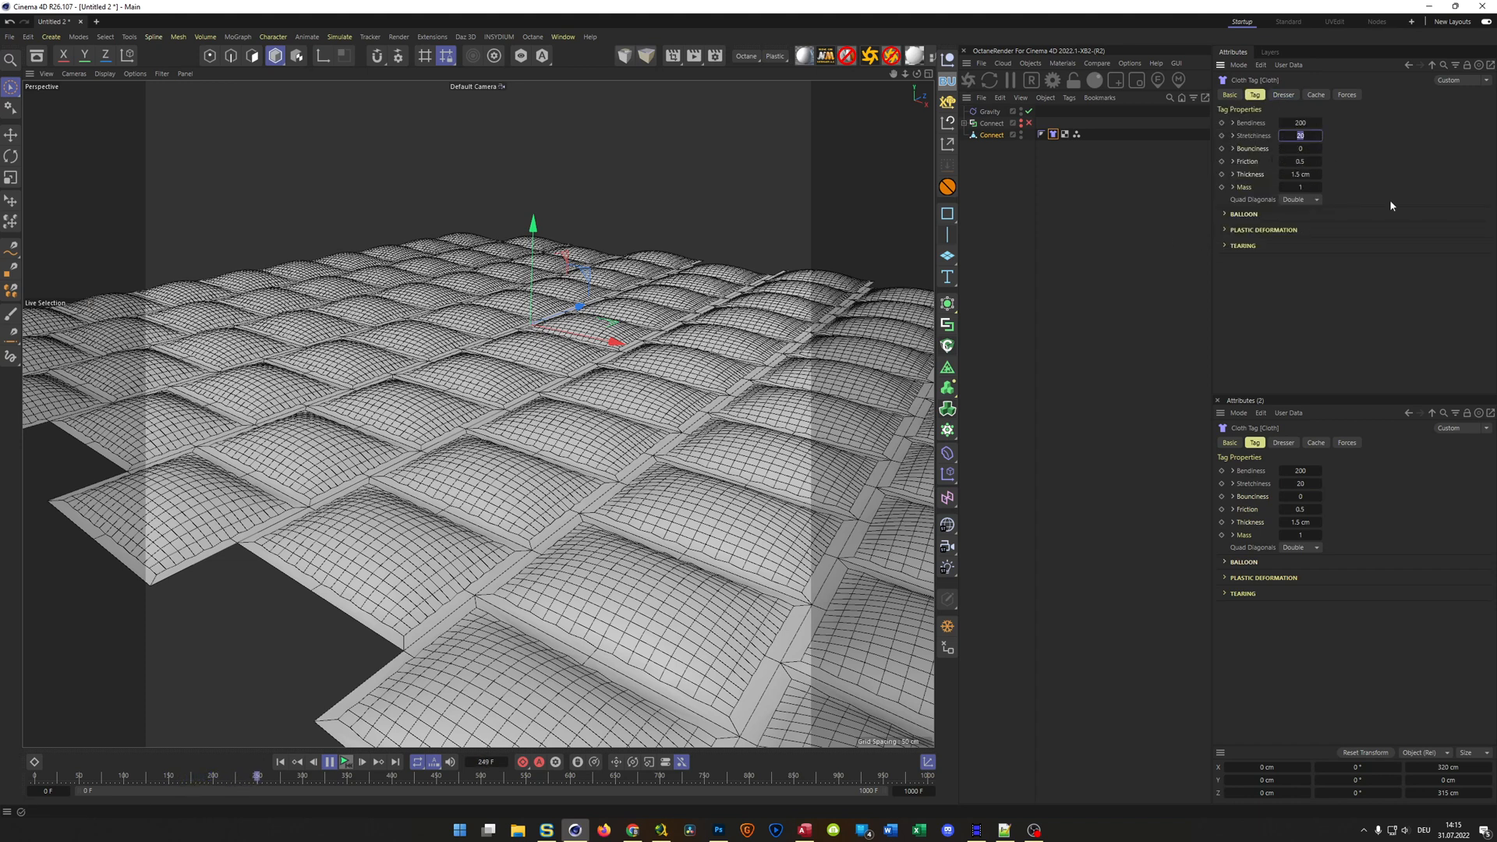
type("500")
key("Return")
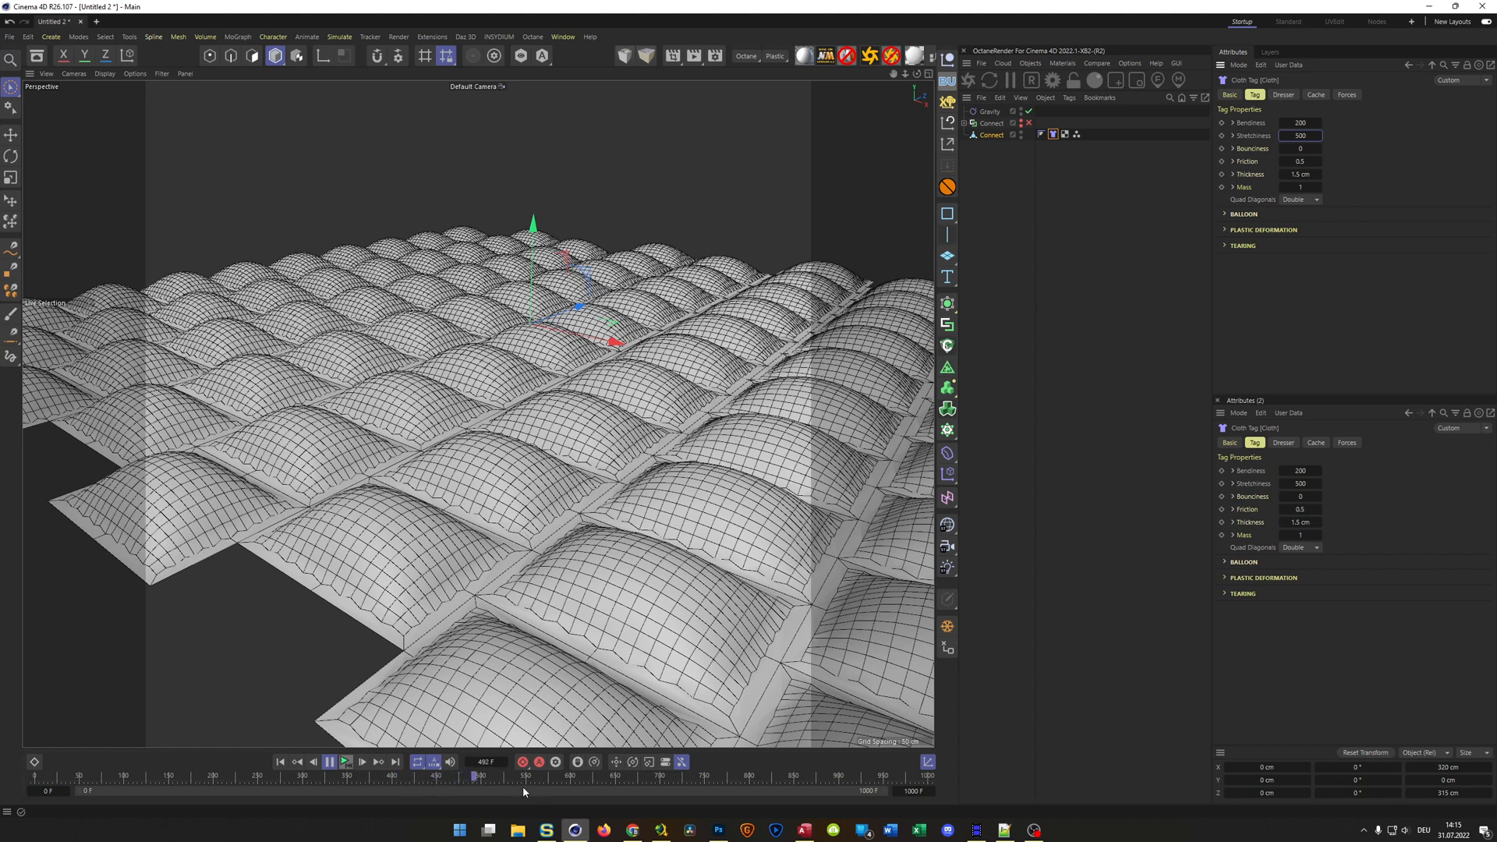
Set the Damping in the project's simulation settings to 25 %
left_click(1170, 799)
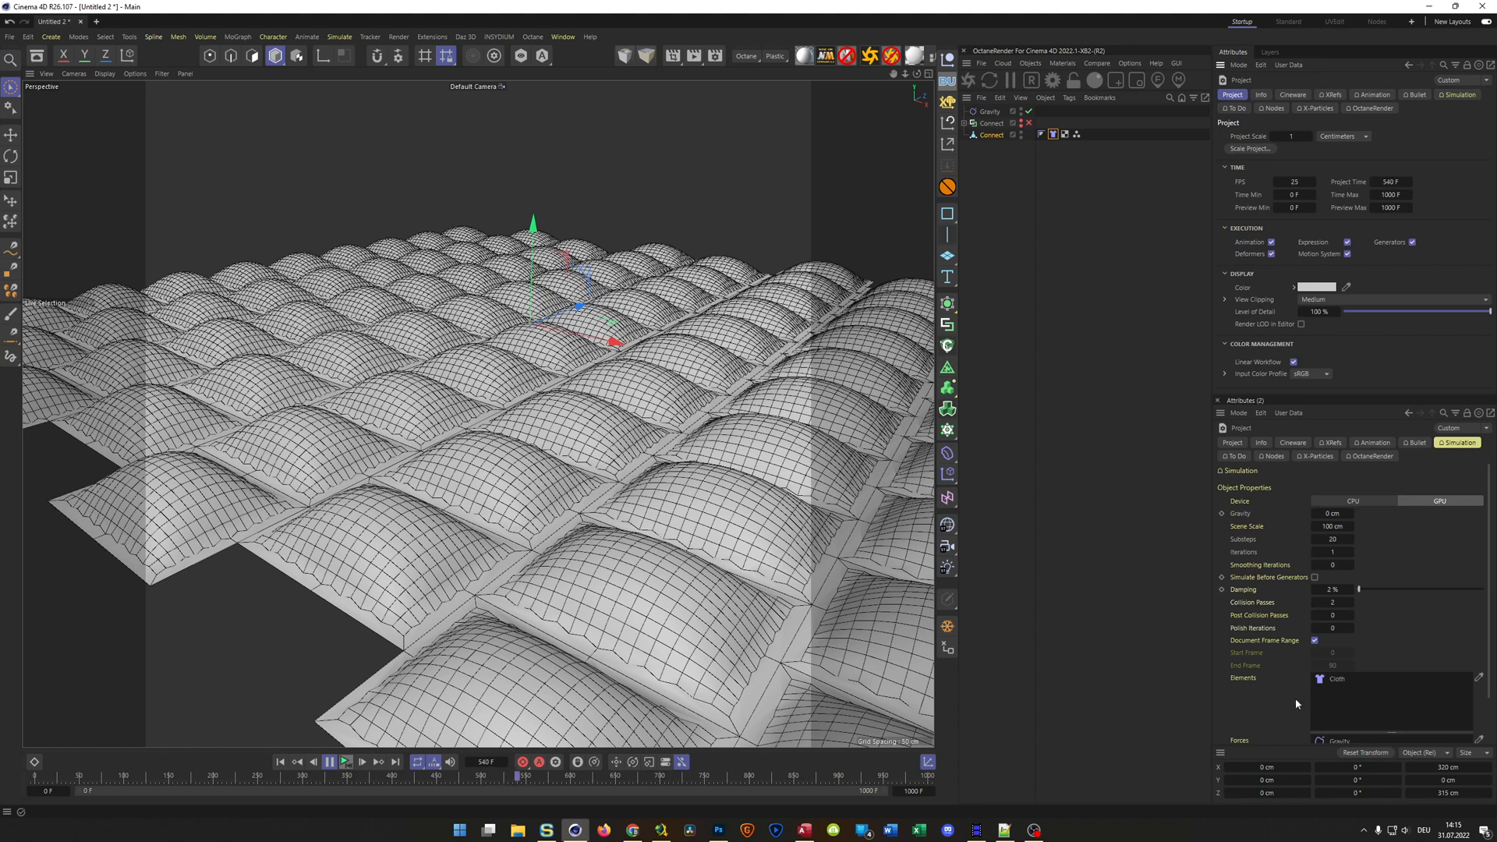
left_click(1332, 590)
type("25")
key("Return")
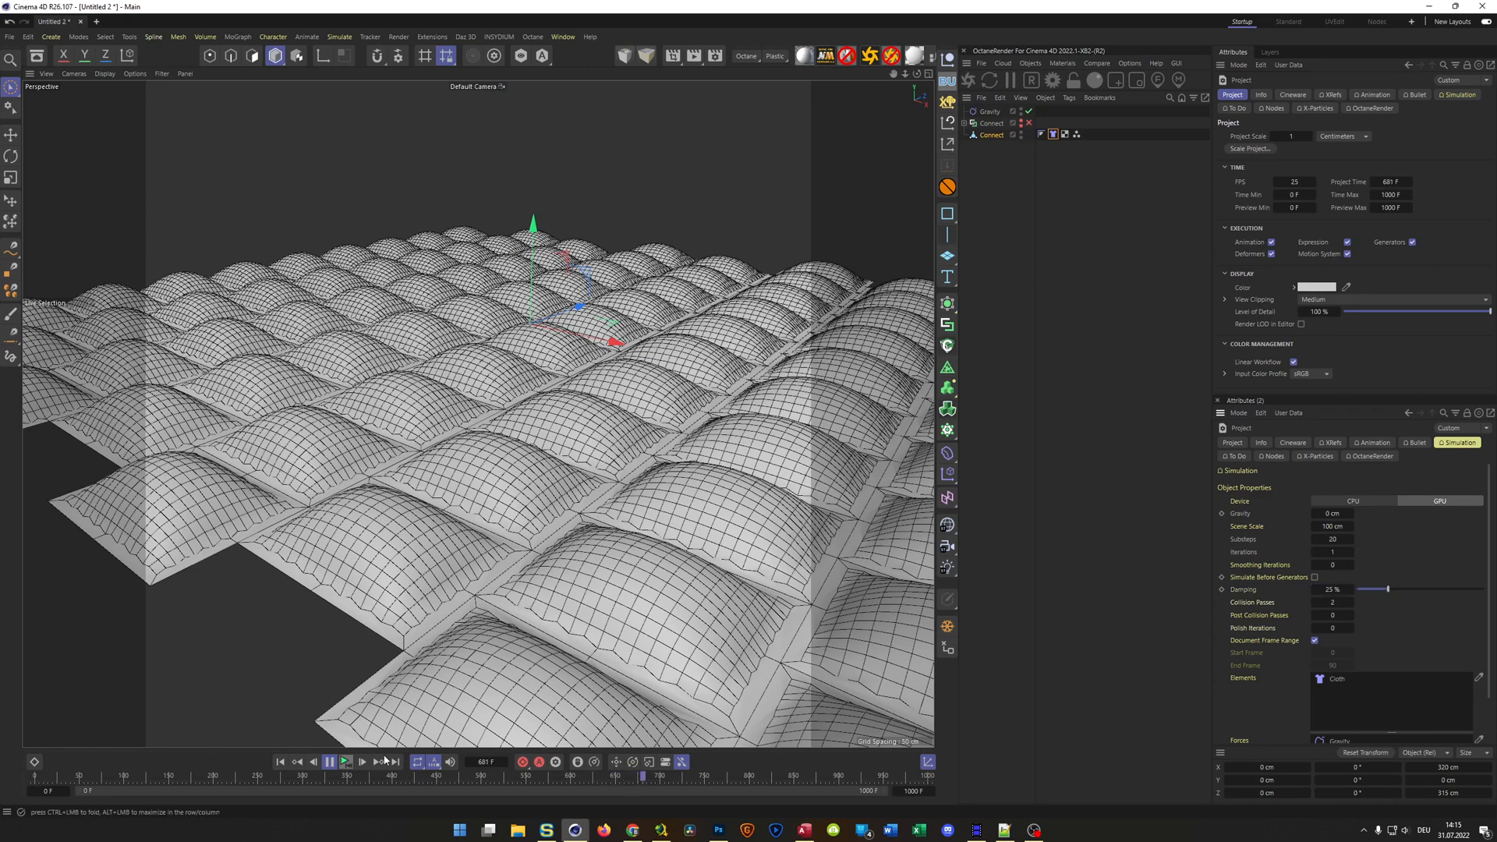
Replay the simulation from the start, examine the cushion borders up close, and stop playback at frame 188
left_click(346, 762)
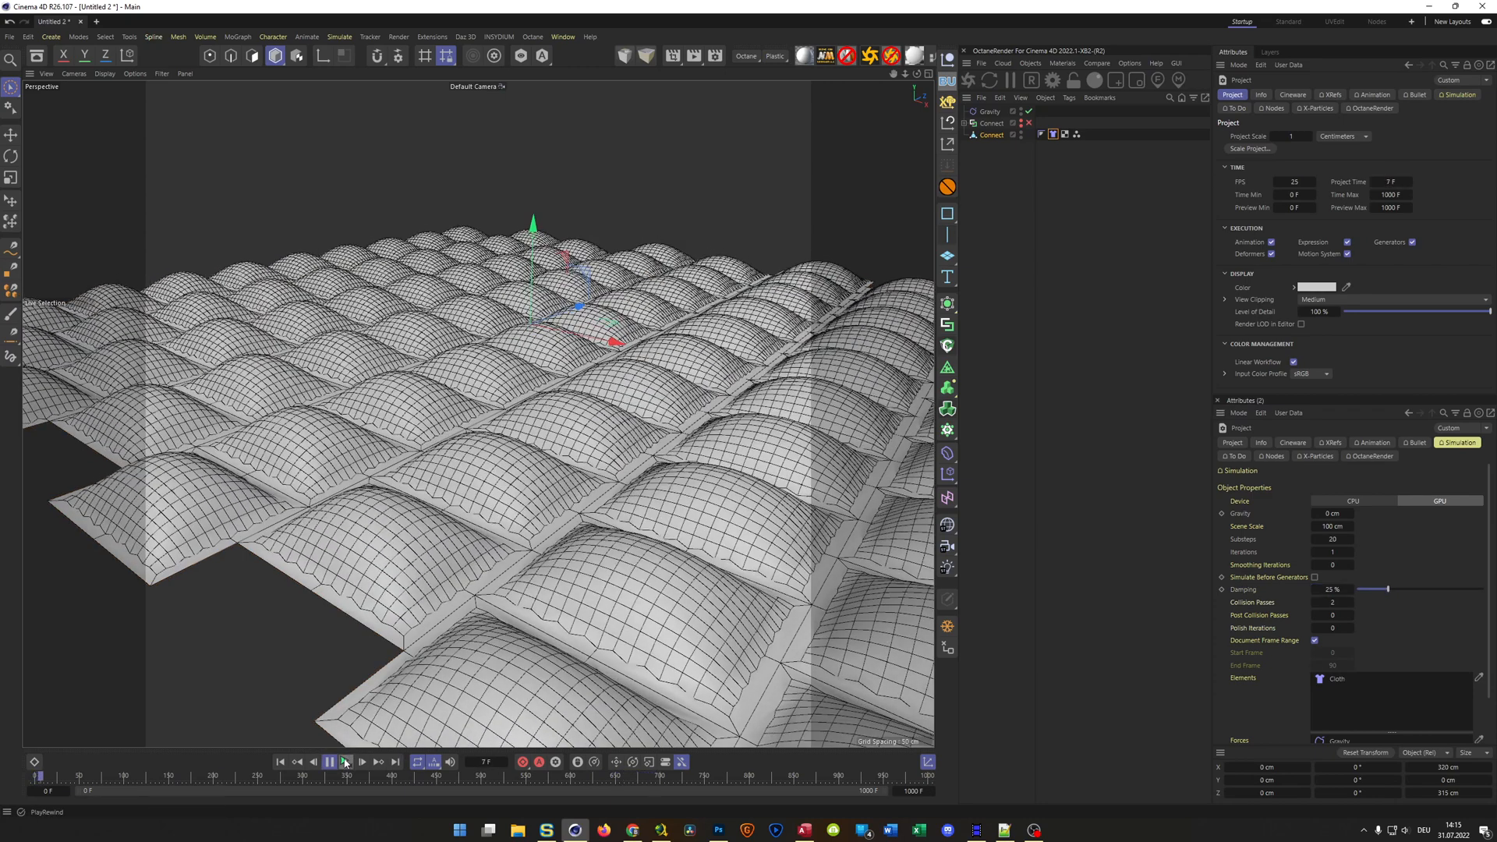
left_click(345, 762)
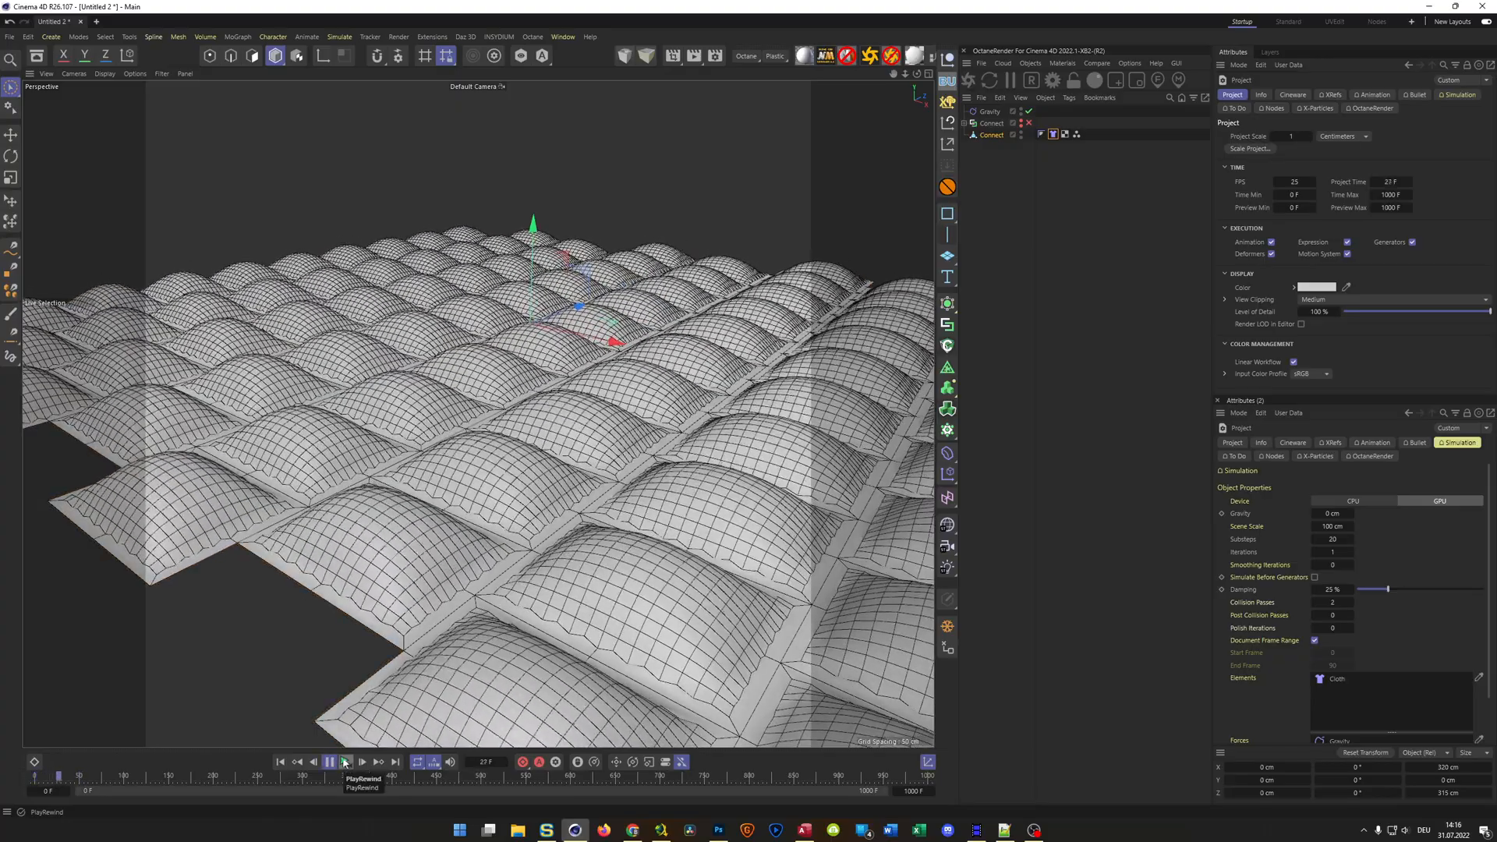
scroll(631, 487, "up", 8)
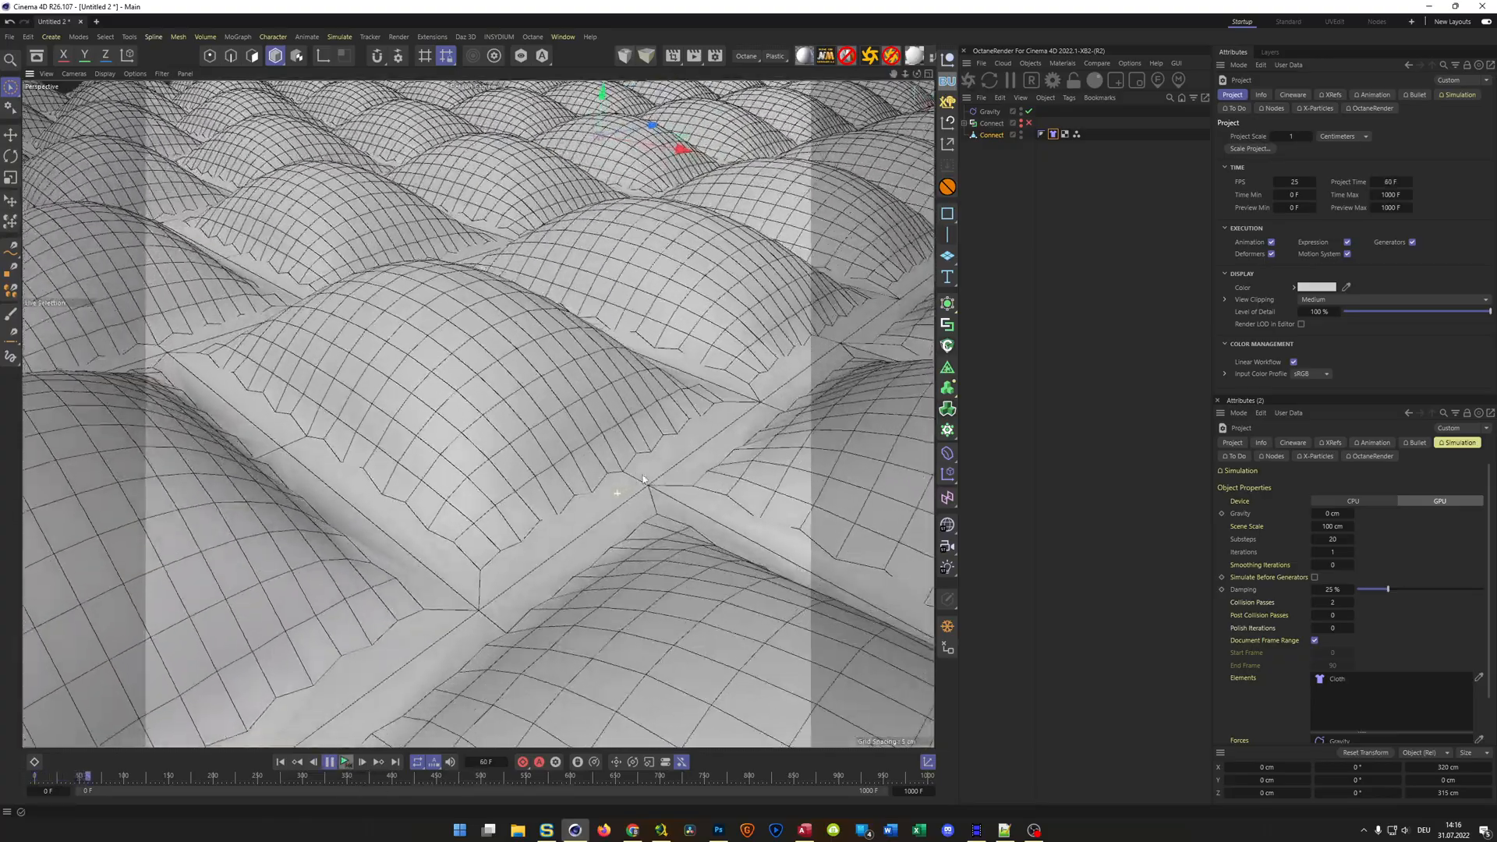
scroll(644, 480, "up", 5)
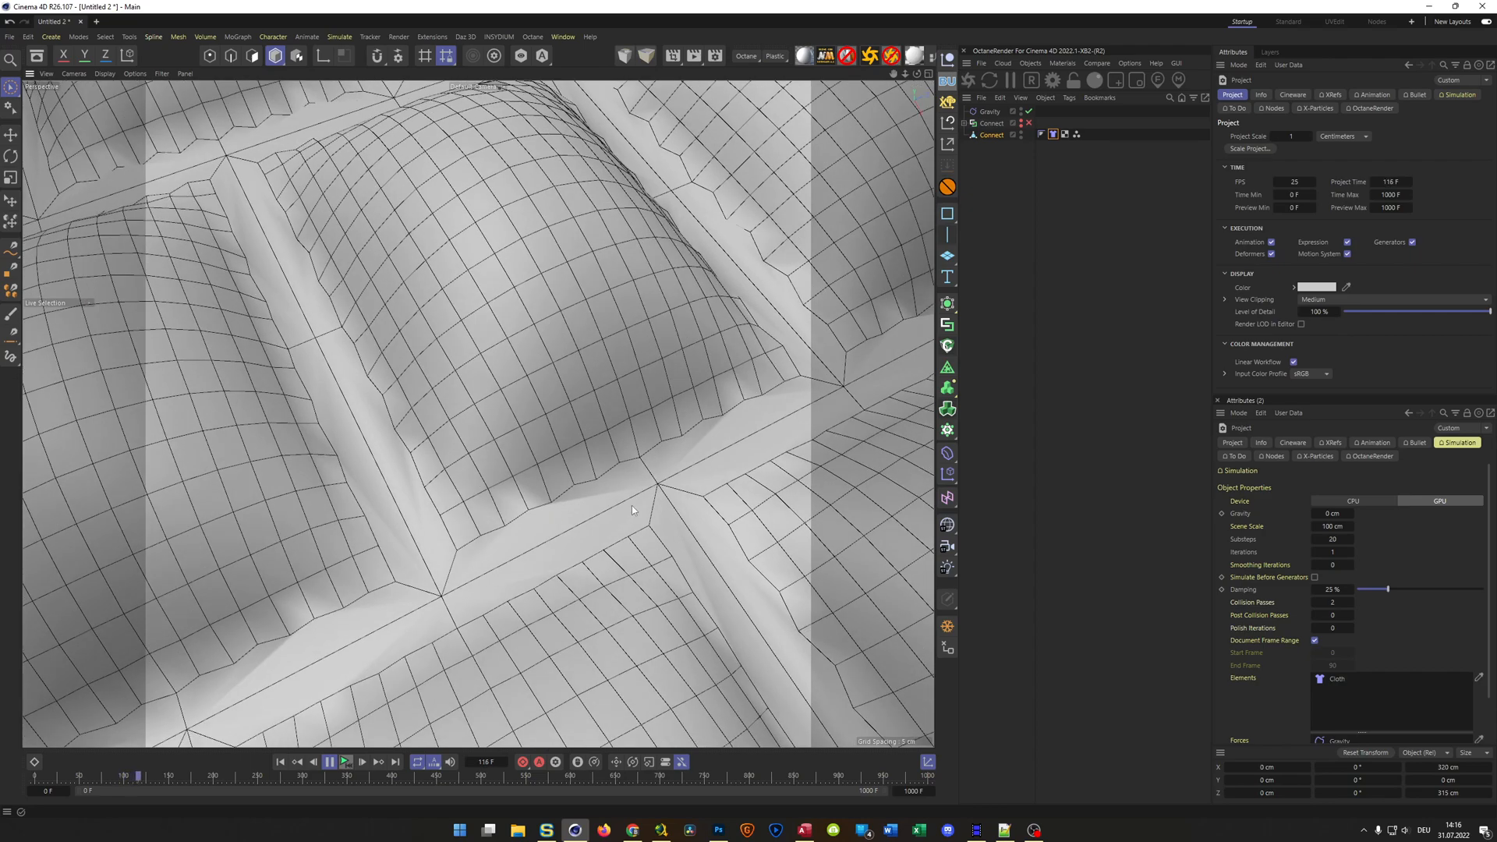
scroll(632, 505, "down", 12)
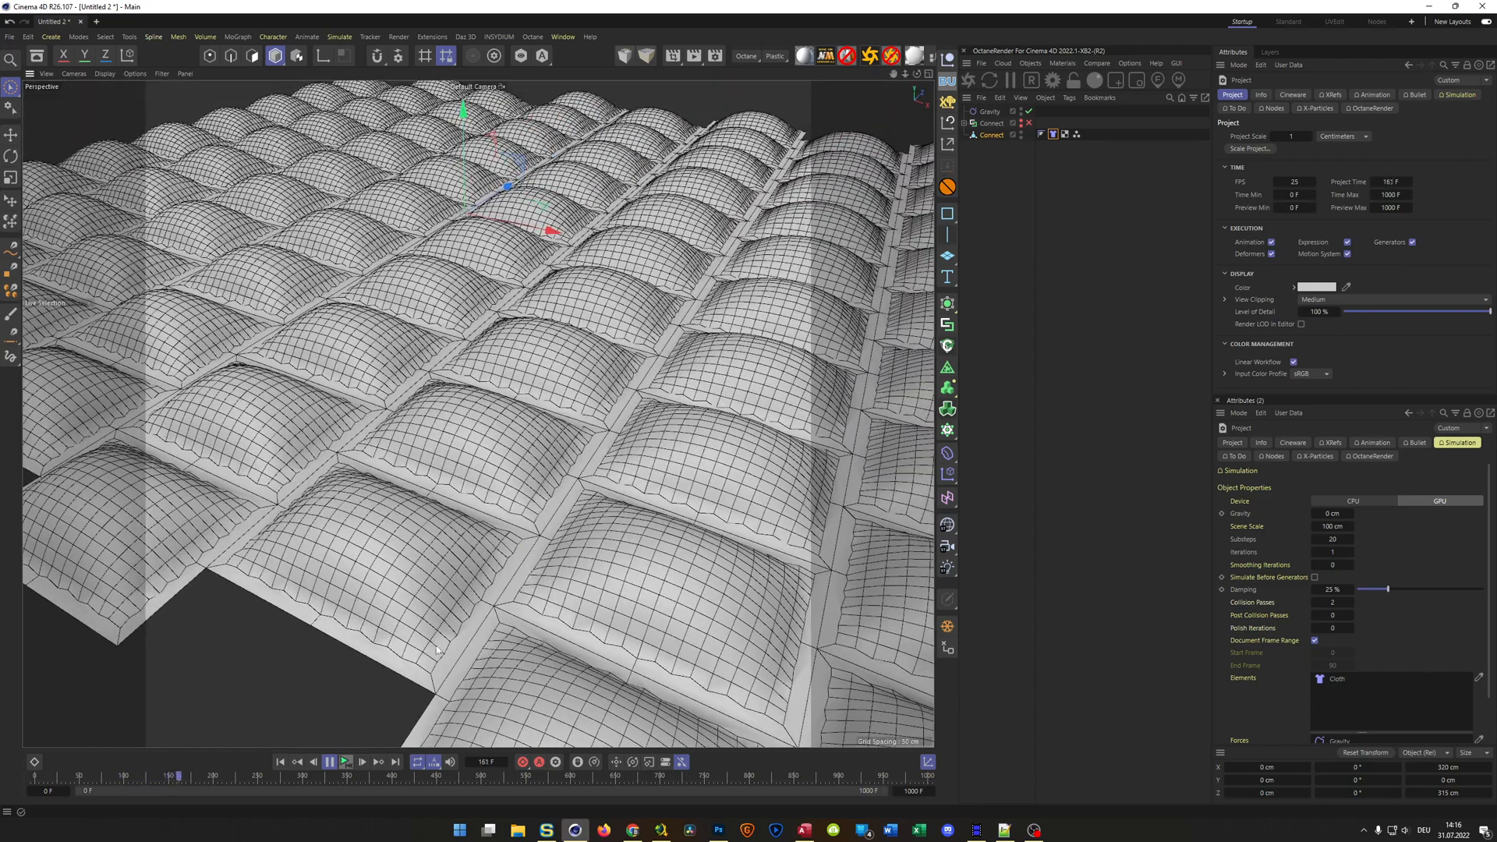
left_click(436, 649)
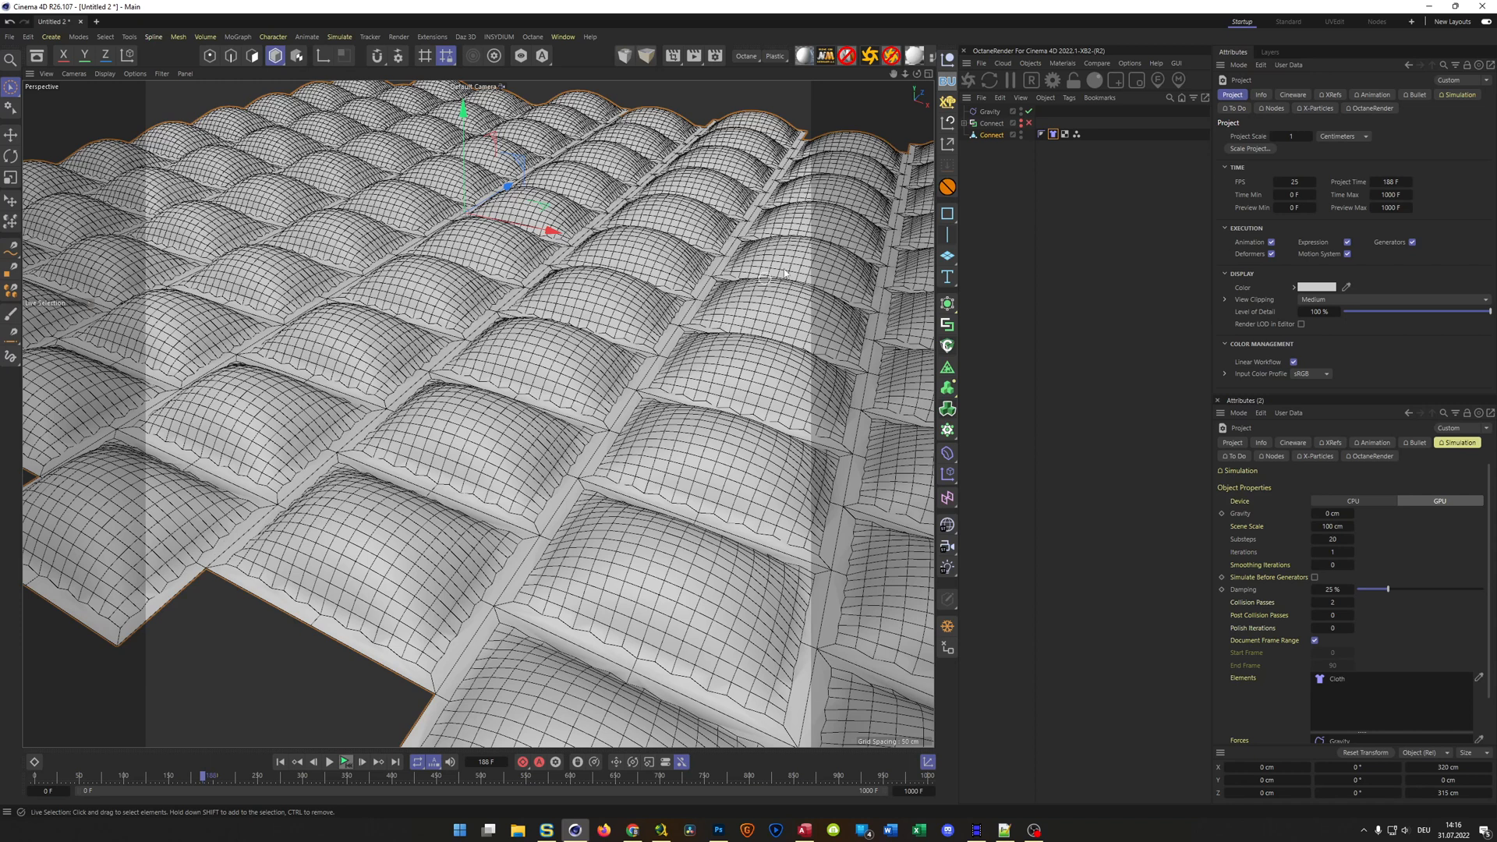
Place the baked Connect mesh inside a new Subdivision Surface and examine its smoothed borders
left_click(990, 125)
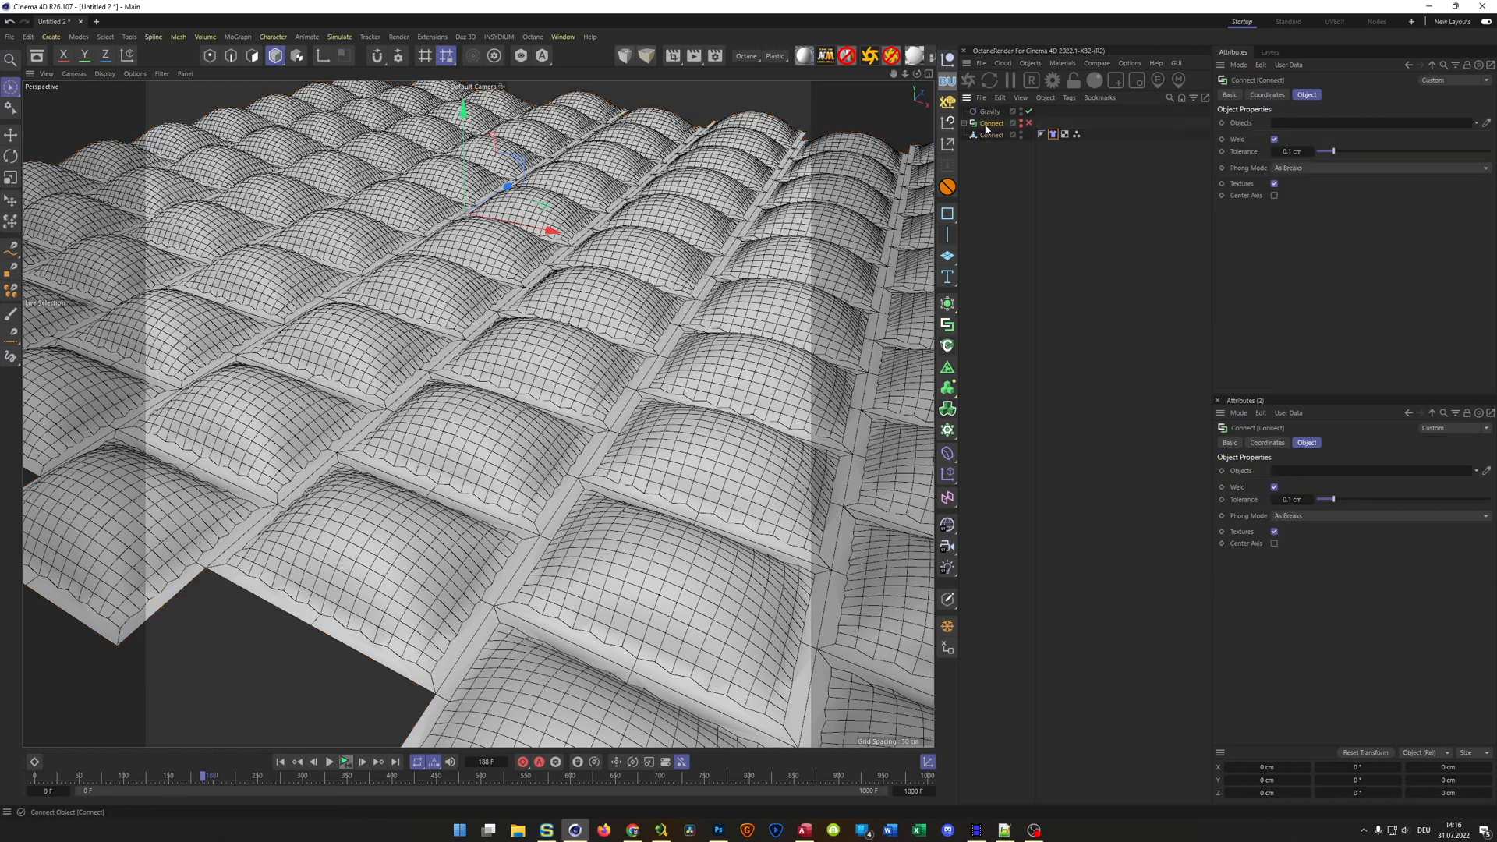
left_click(991, 135)
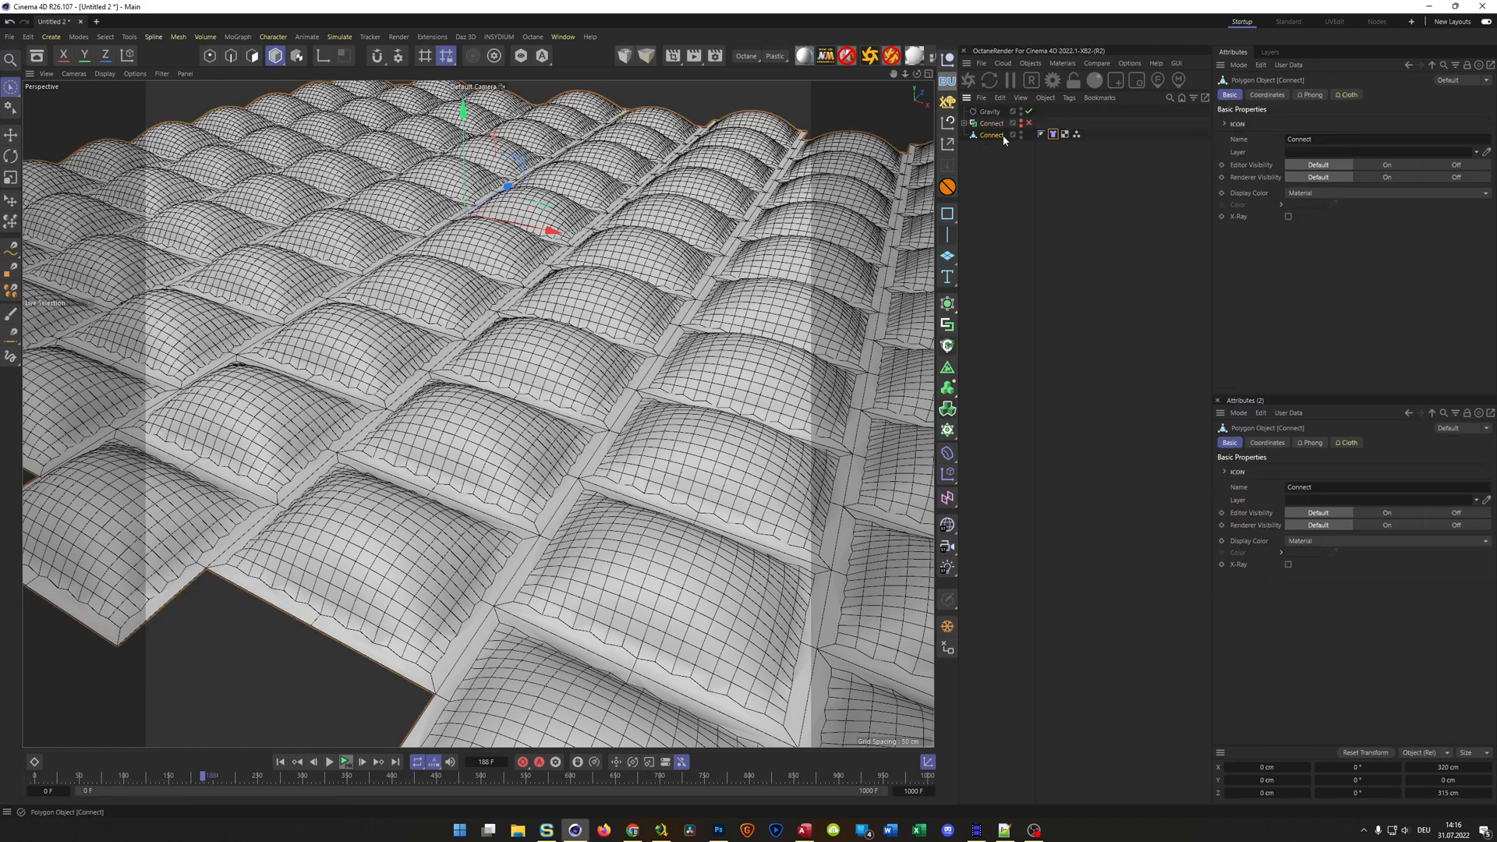
left_click(948, 305, "alt")
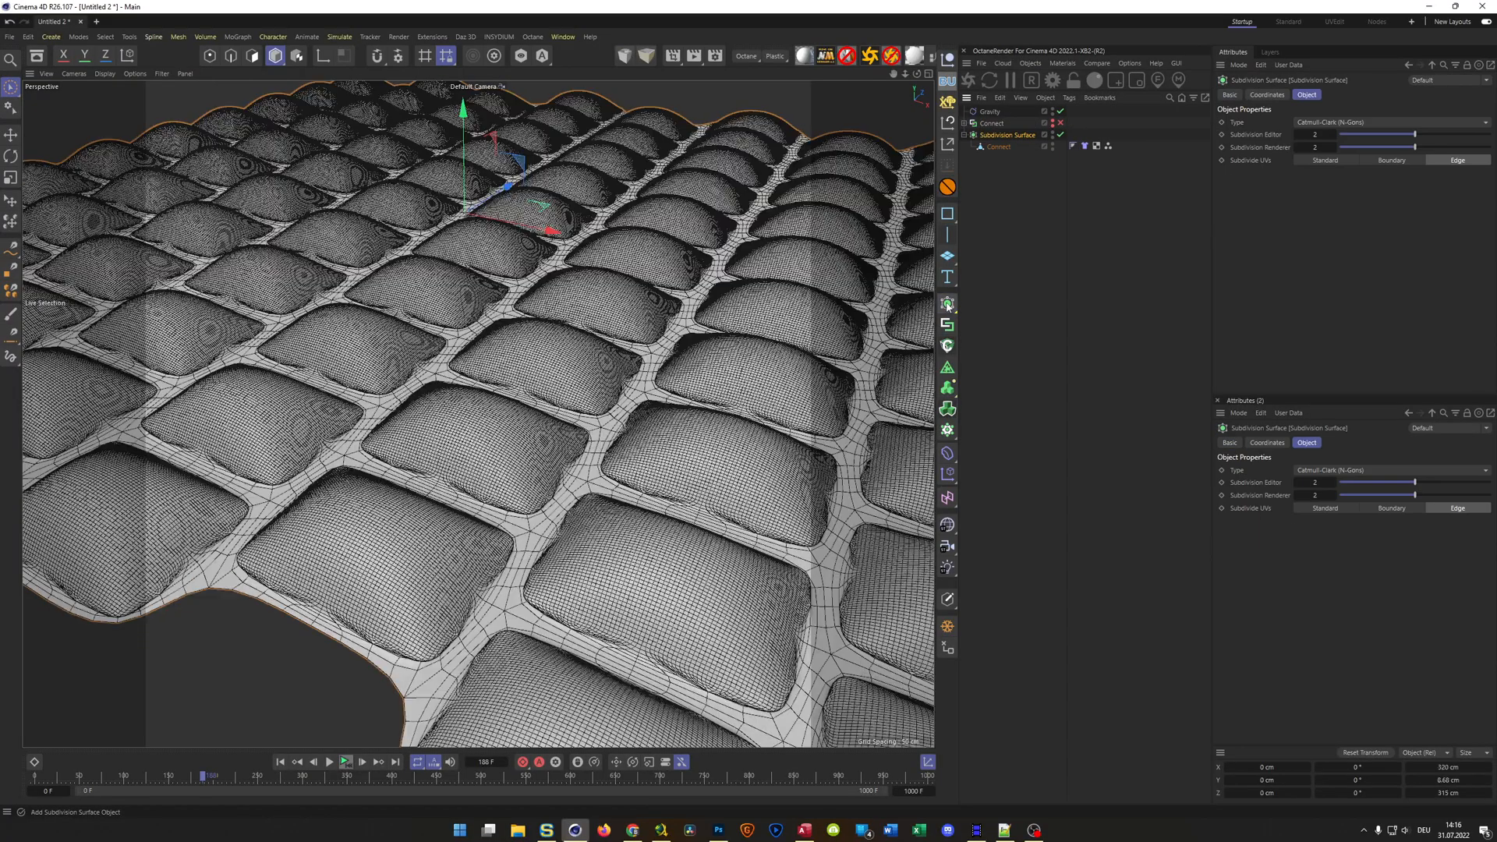
scroll(596, 407, "up", 10)
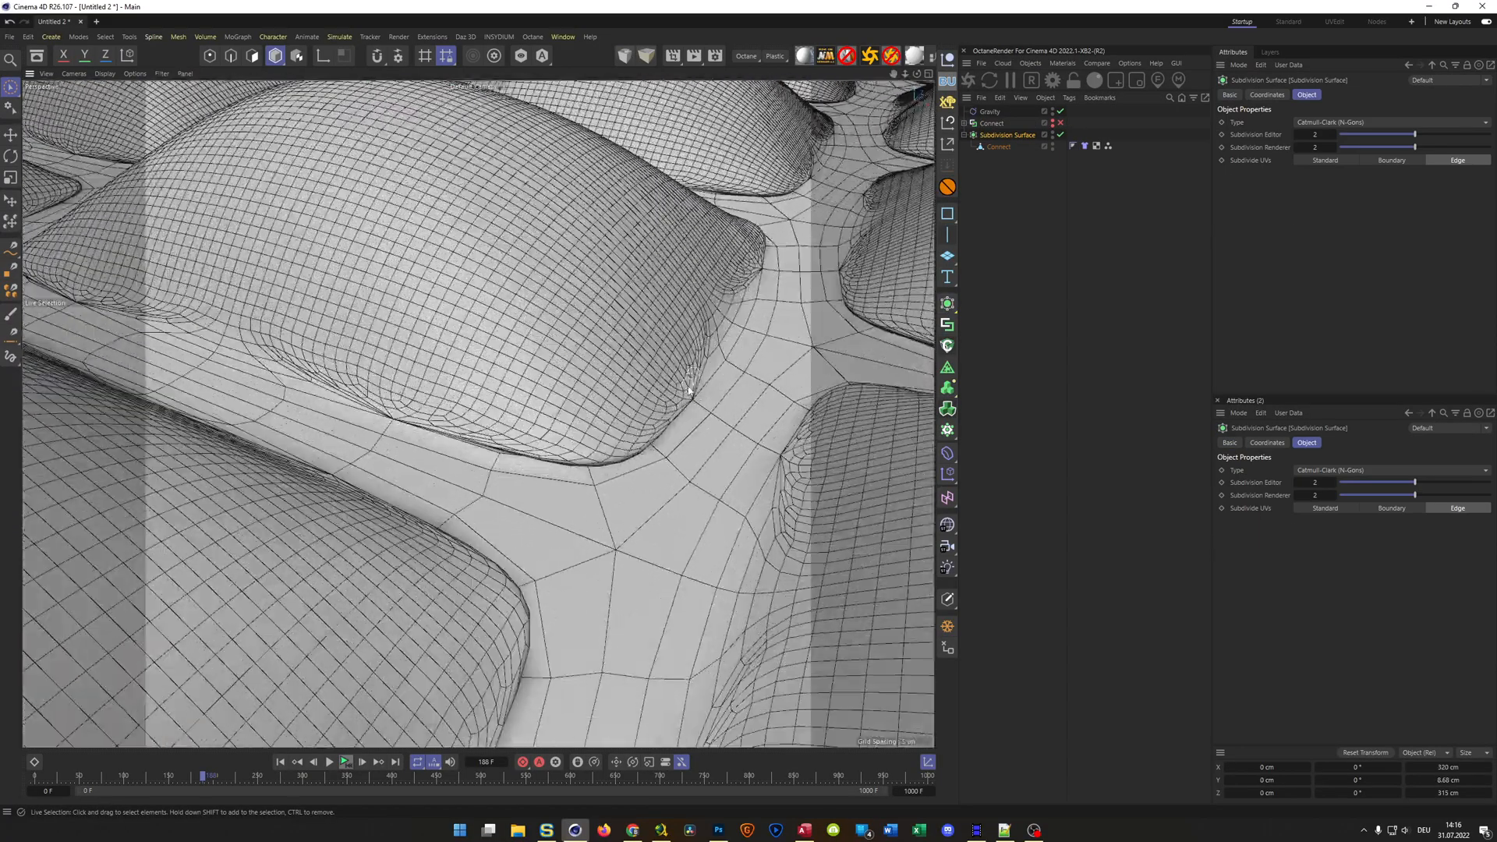
left_click_drag(716, 423, 605, 370, "alt")
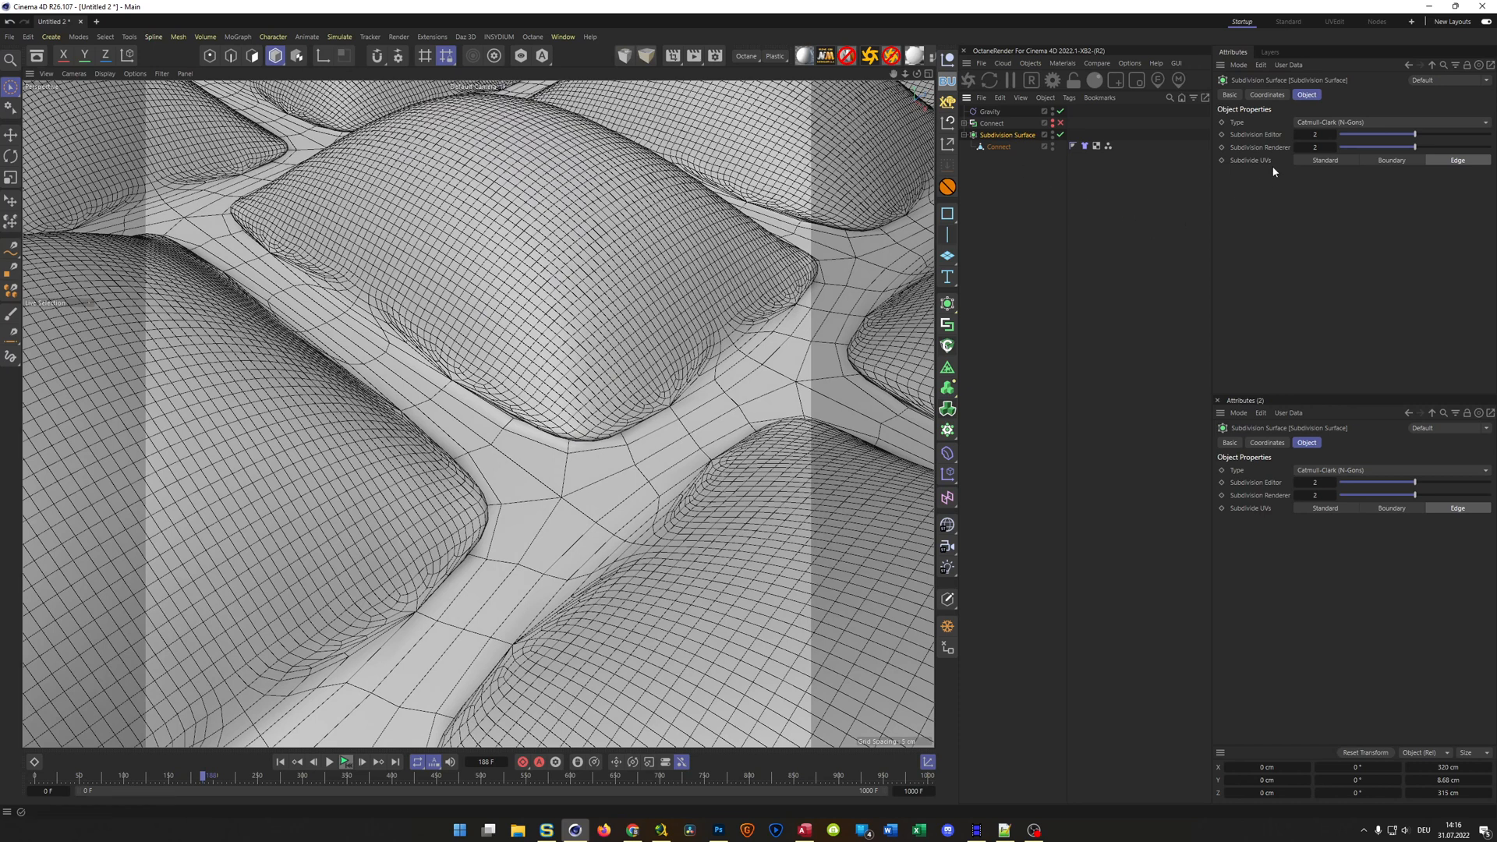
Set the Subdivision Surface type to OpenSubdiv Catmull-Clark and display the viewport in Gouraud shading without lines
left_click(1356, 123)
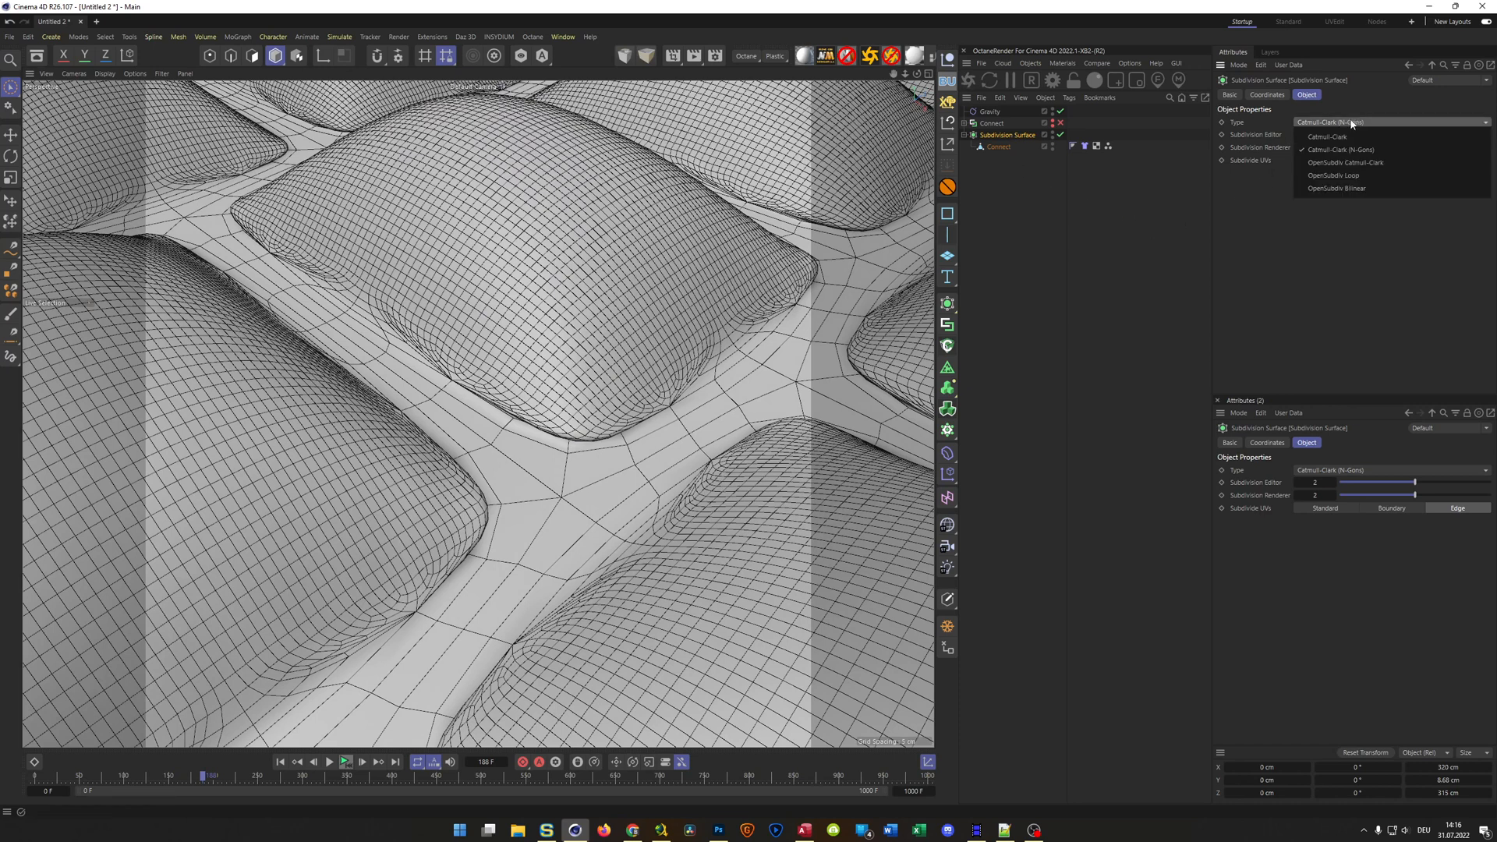
left_click(1351, 163)
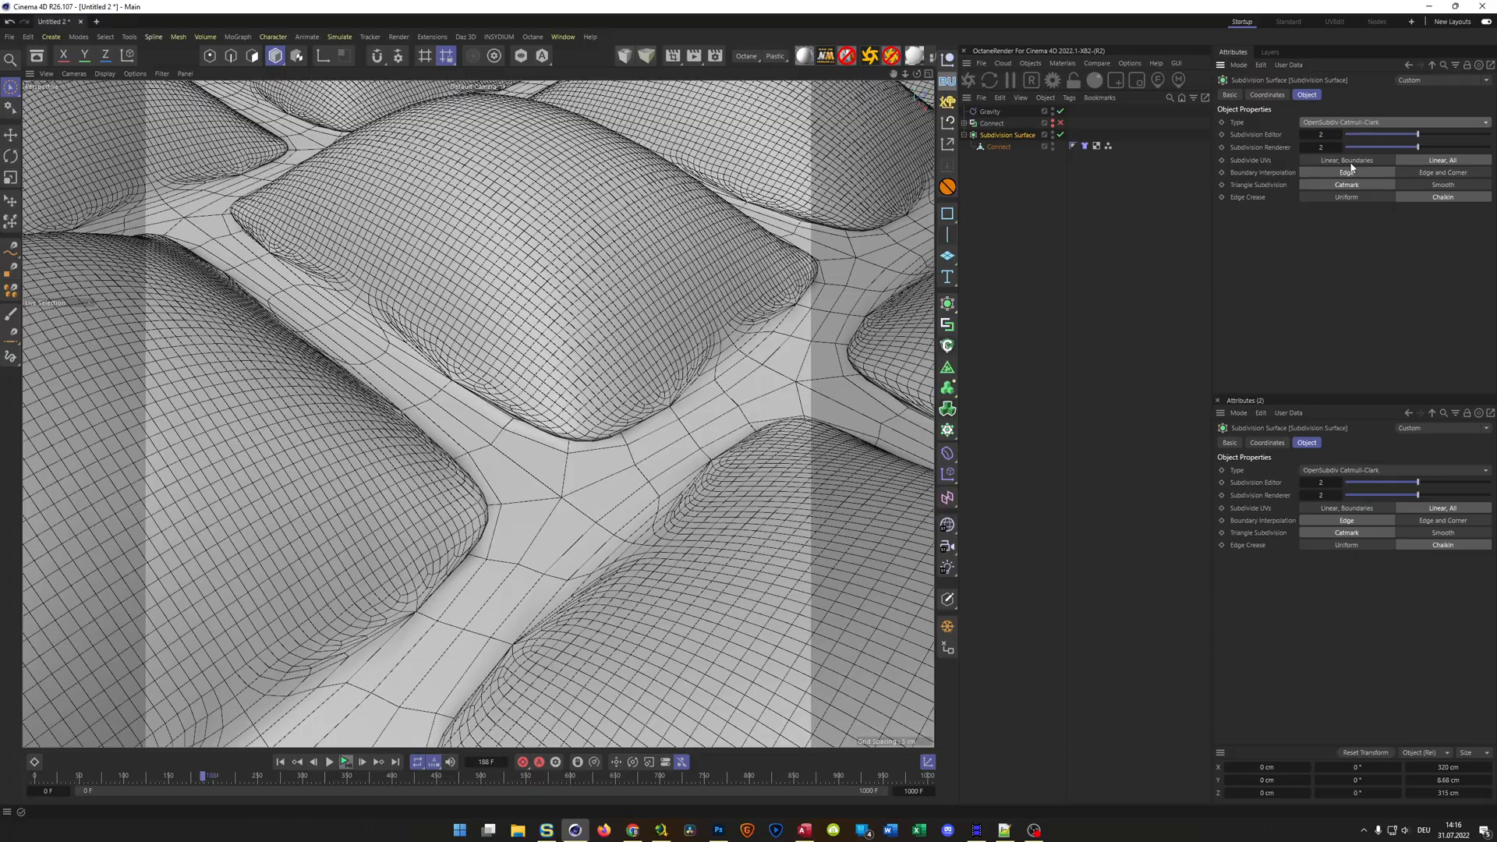
scroll(709, 355, "down", 5)
mouse_move(703, 356)
left_mouse_down("alt")
mouse_move(658, 429)
mouse_move(639, 433)
mouse_move(633, 403)
mouse_move(584, 417)
left_mouse_up("alt")
key("n")
key("a")
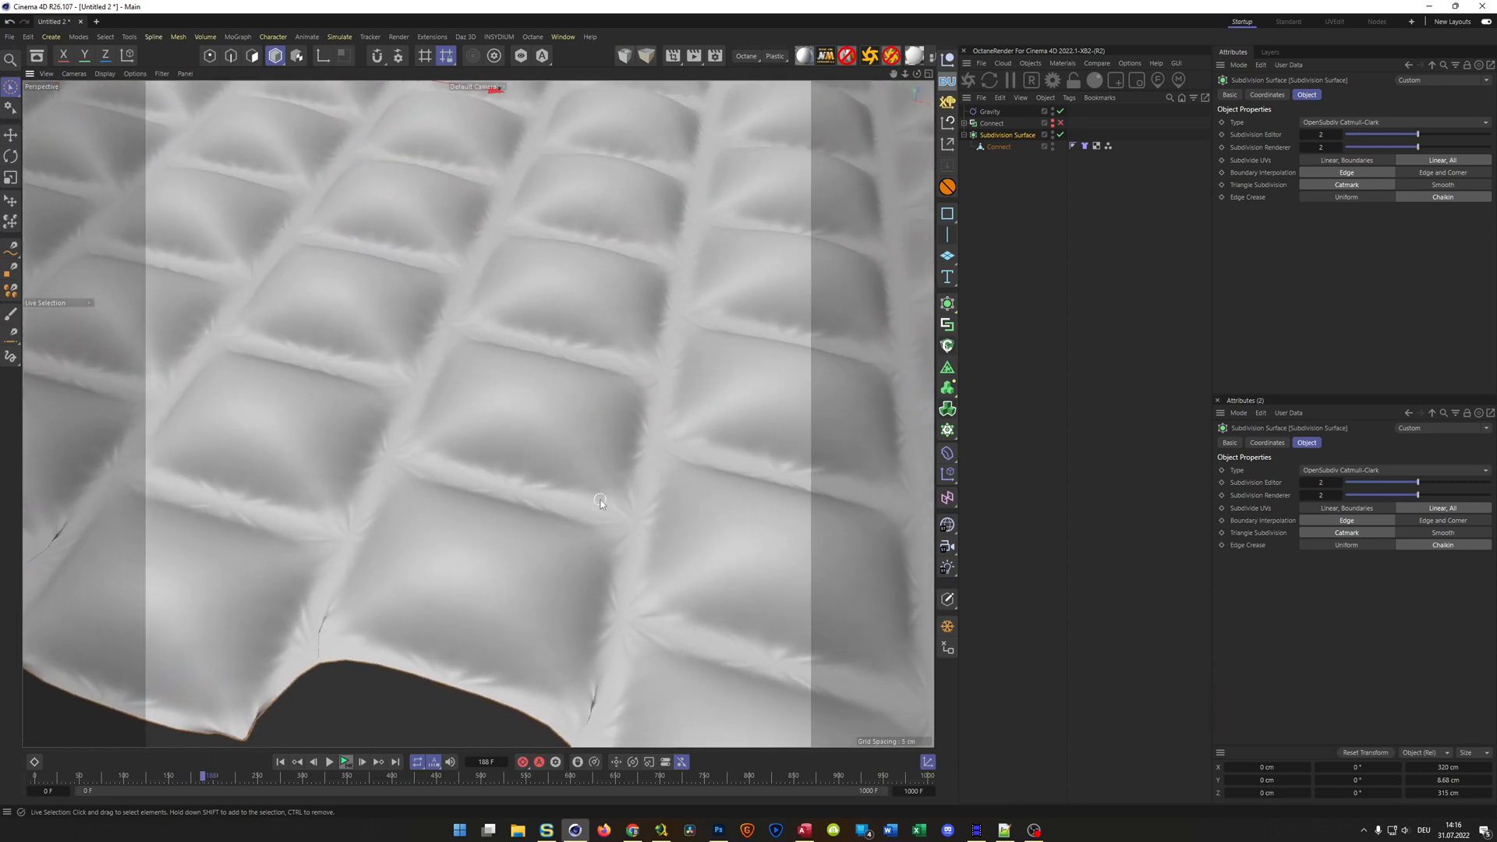
Try the Catmull-Clark (N-Gons) and plain Catmull-Clark types on the Subdivision Surface for comparison
scroll(603, 476, "down", 4)
left_click_drag(608, 472, 653, 431, "alt")
scroll(653, 431, "up", 5)
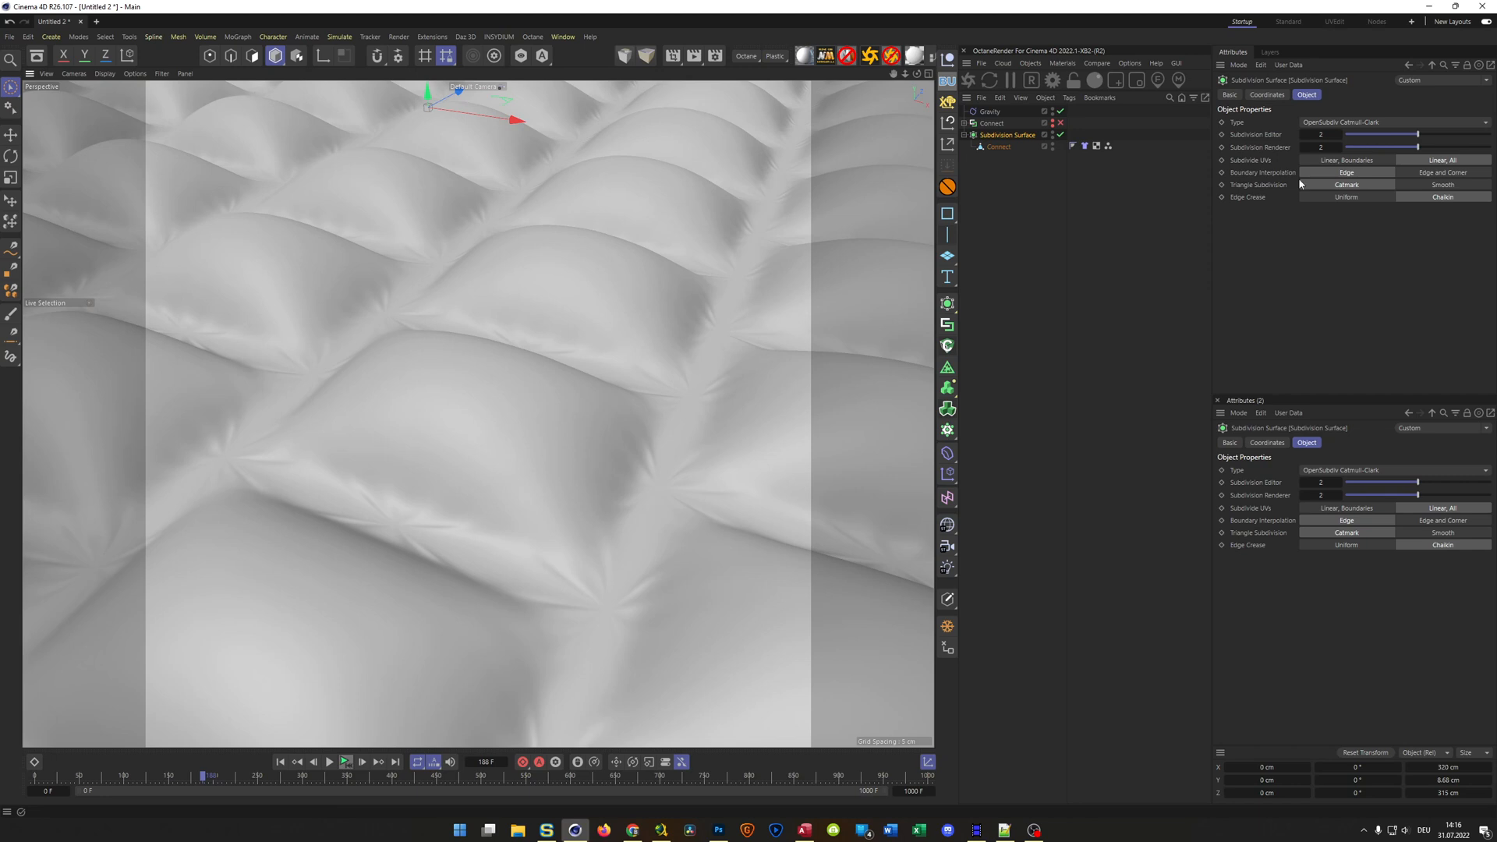
left_click(1346, 123)
left_click(1345, 145)
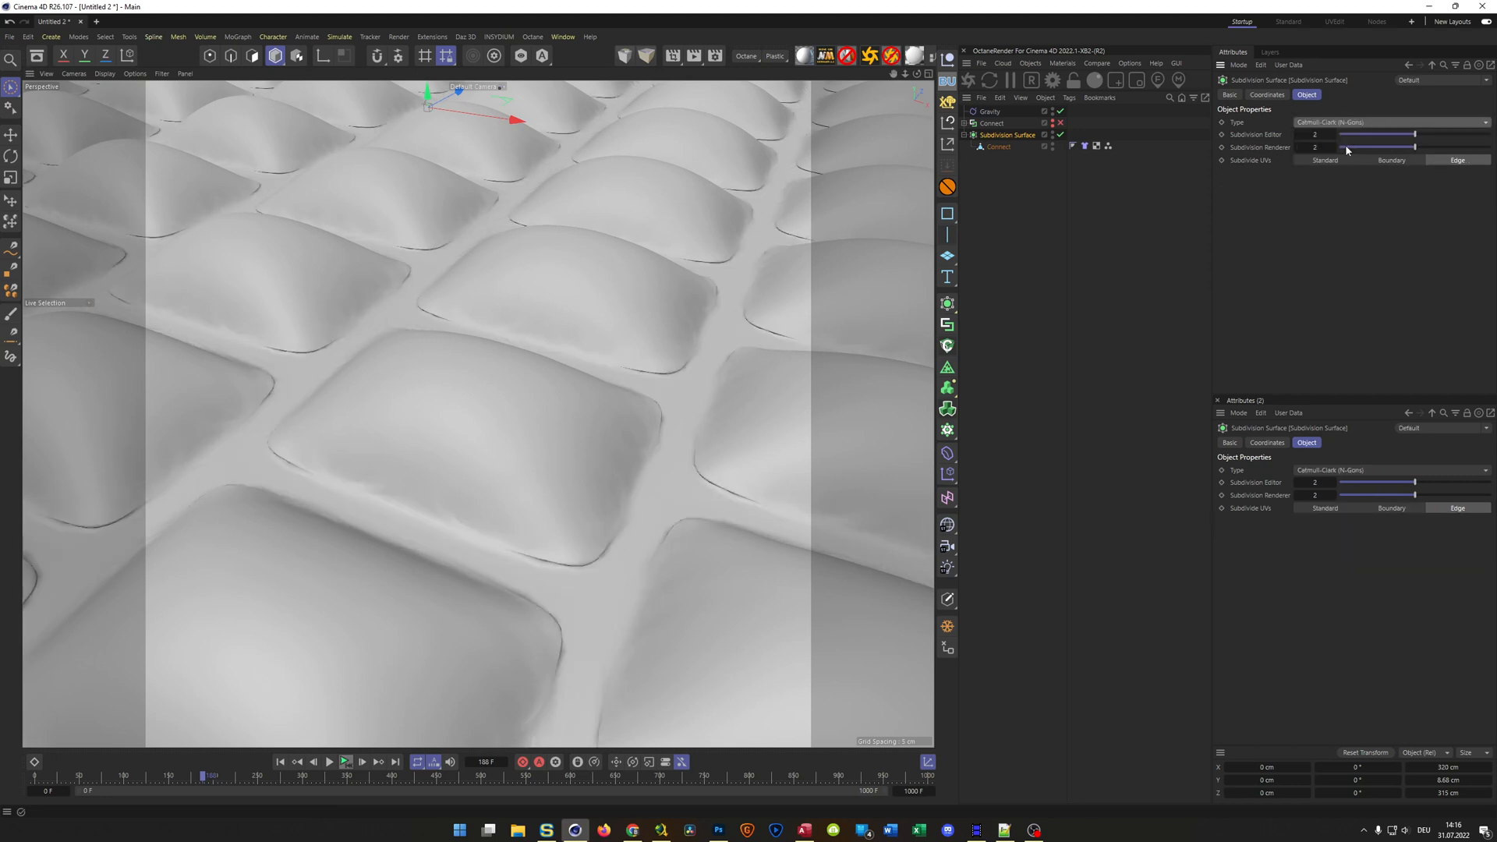
left_click(1362, 127)
left_click(1359, 132)
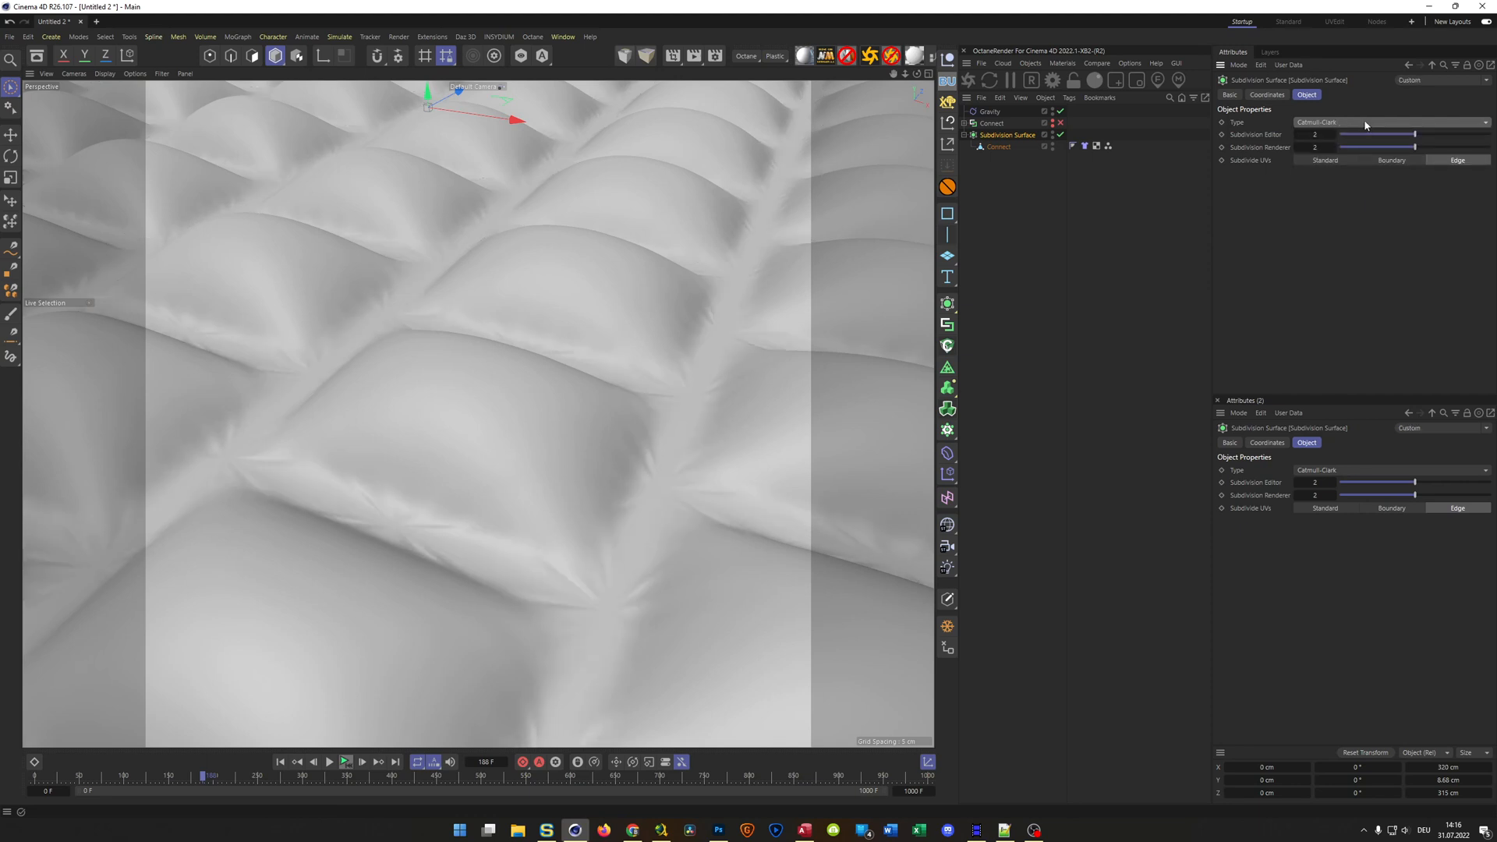
Set the Subdivision Surface type to OpenSubdiv Catmull-Clark with Smooth triangle subdivision
left_click(1360, 123)
left_click(1358, 164)
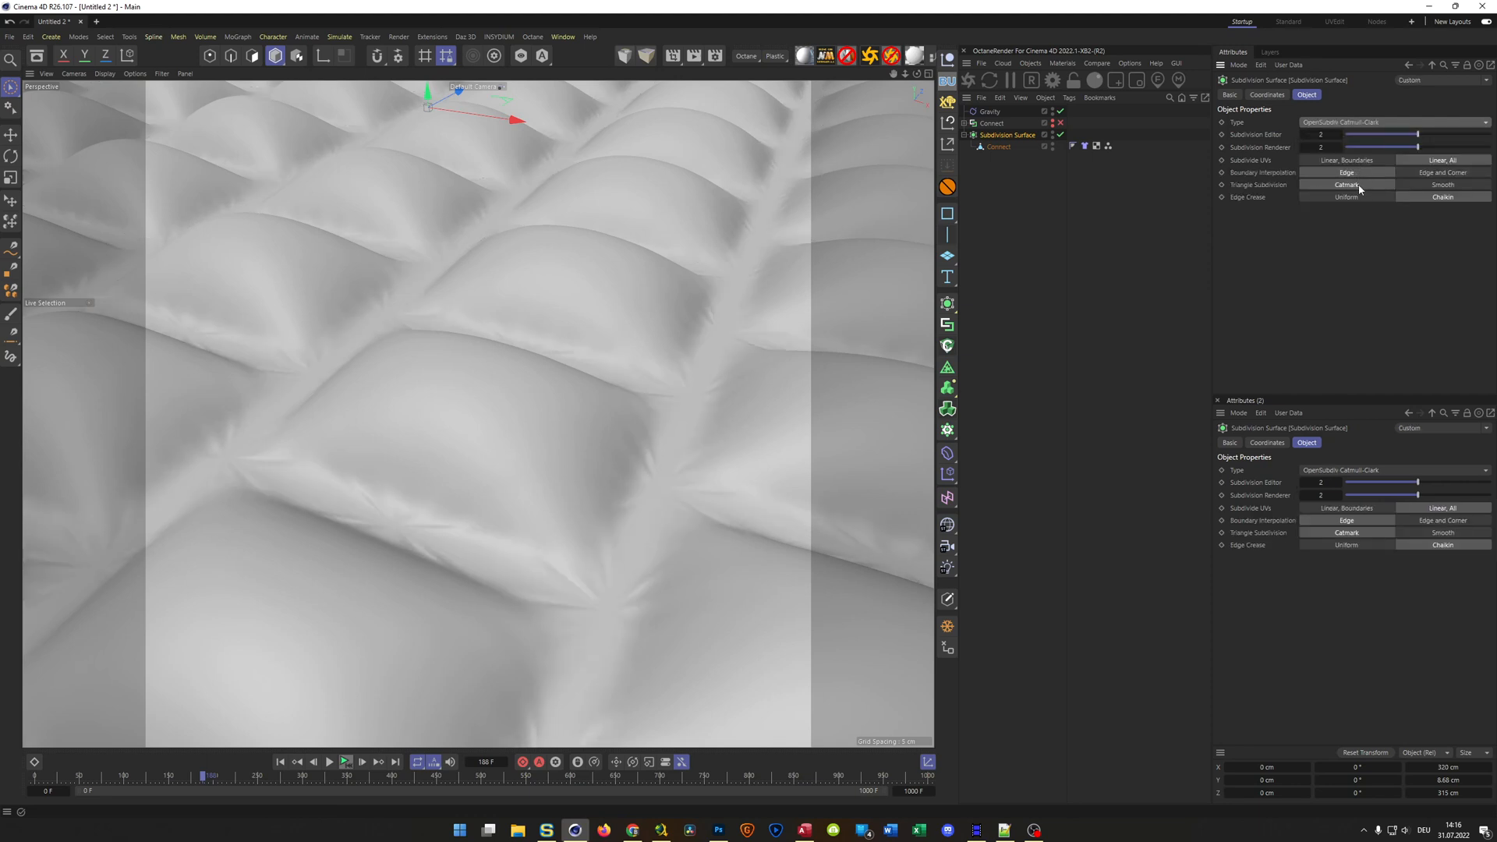
left_click(1439, 186)
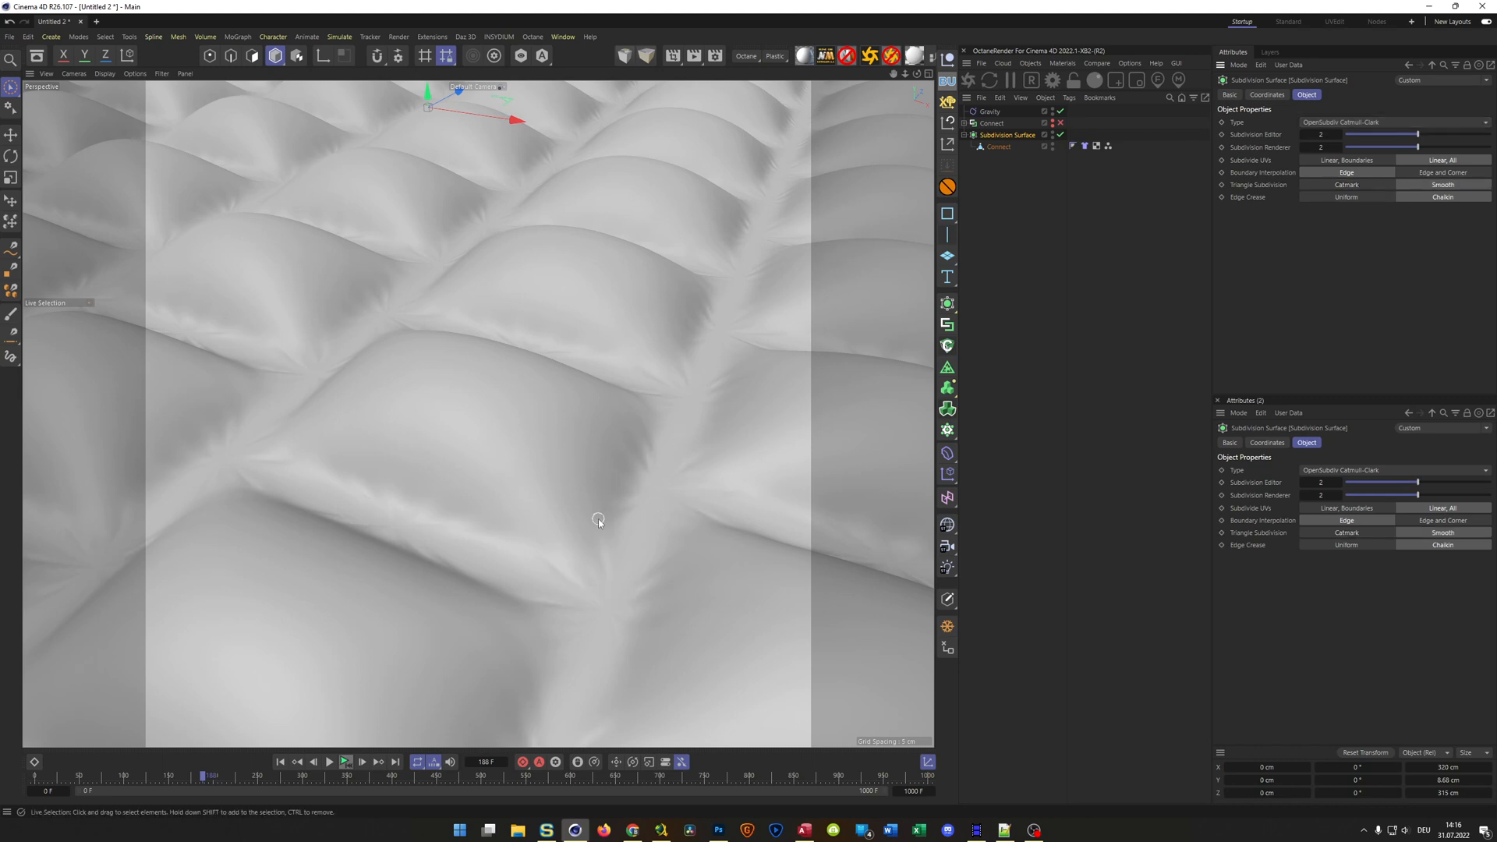
Examine the smoothed cushion field for creases along the outer edge and seams, up close and from several angles
scroll(568, 388, "down", 8)
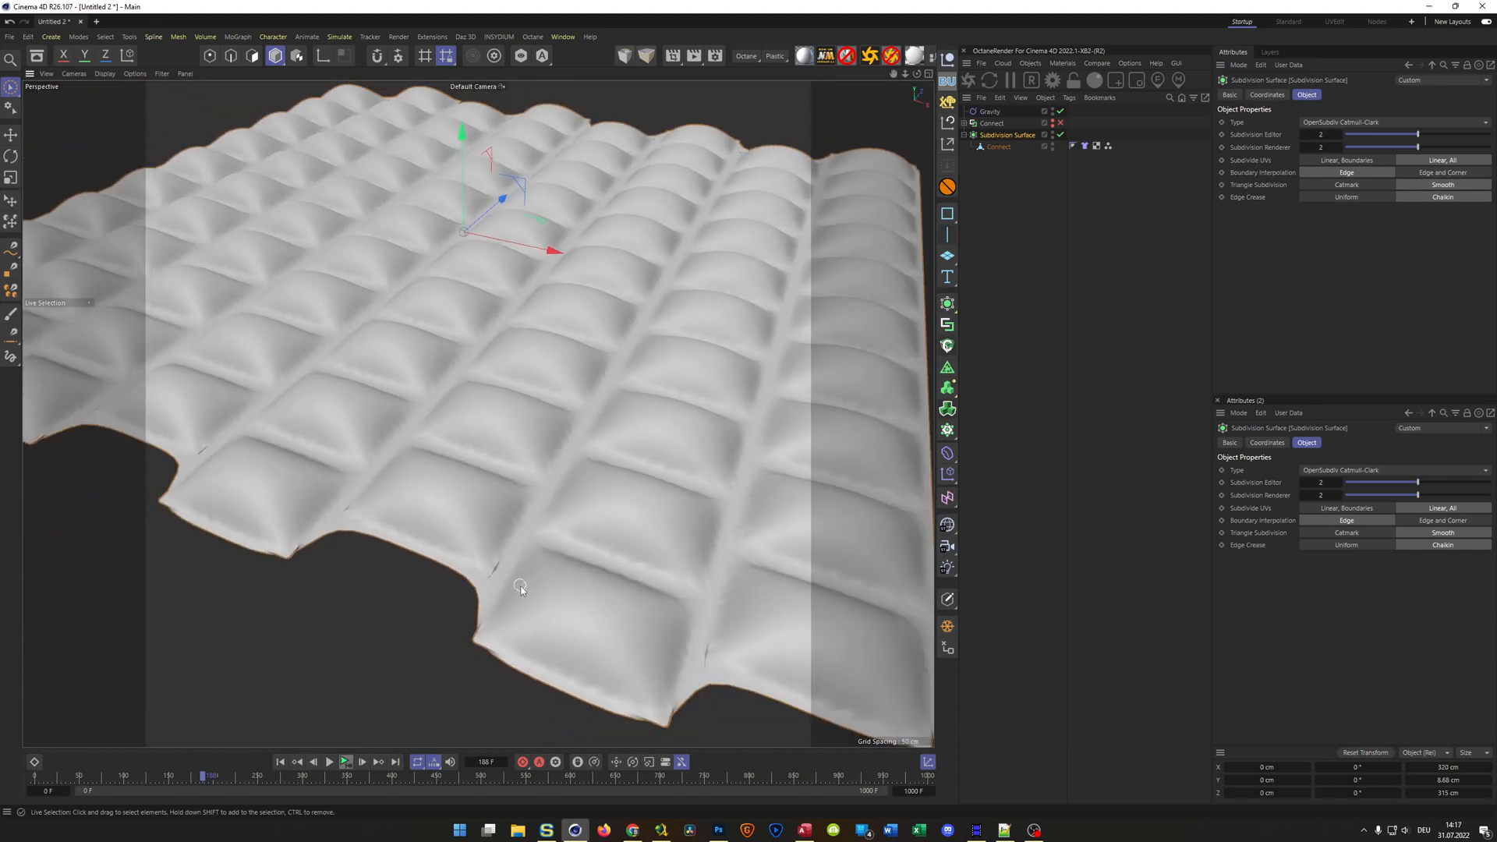
scroll(519, 587, "up", 8)
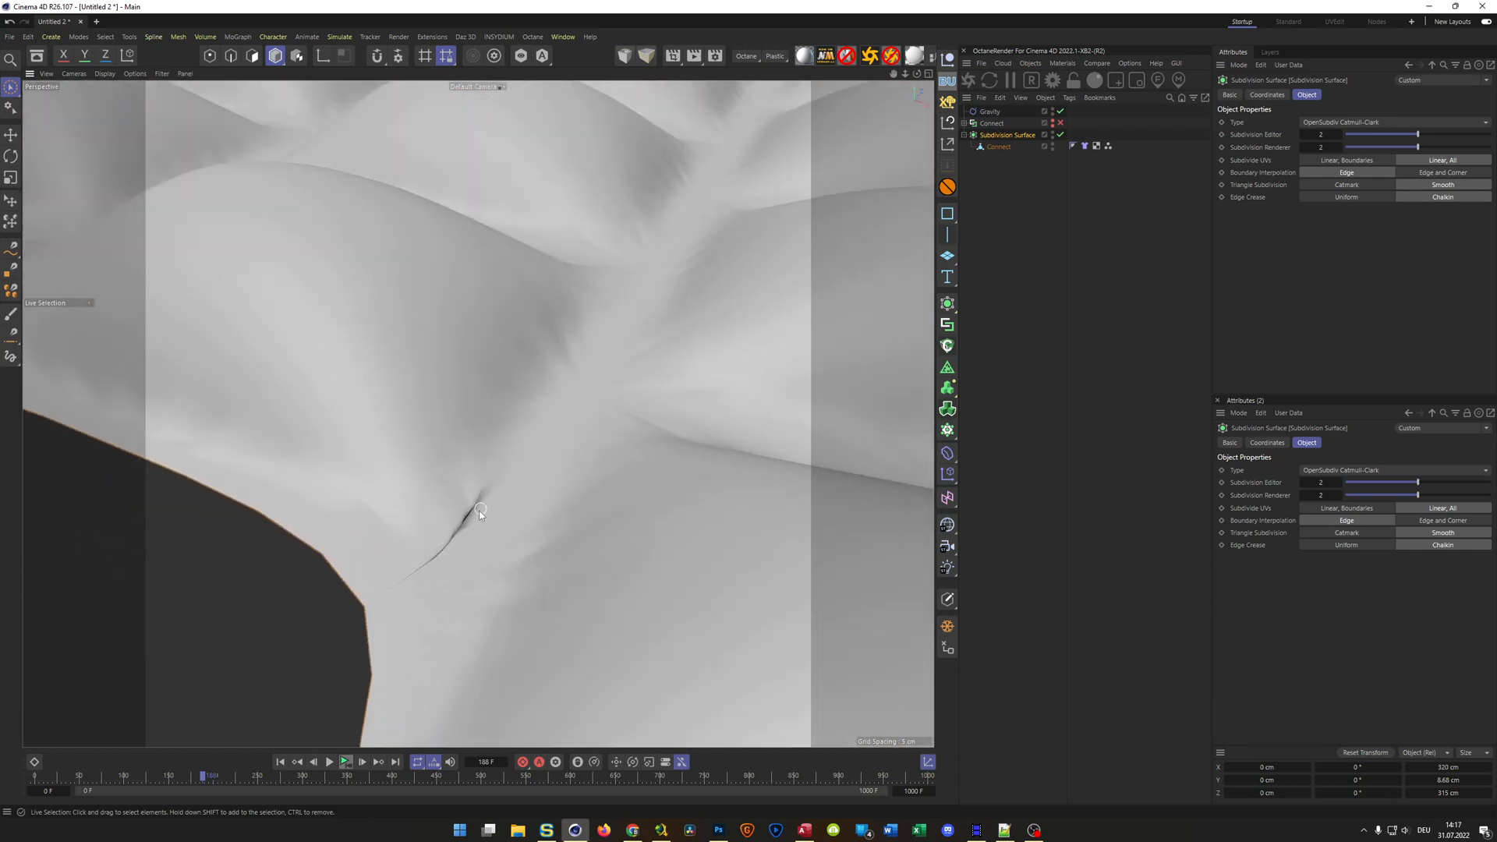
scroll(522, 454, "down", 8)
left_click_drag(404, 498, 702, 559, "alt")
scroll(713, 519, "up", 10)
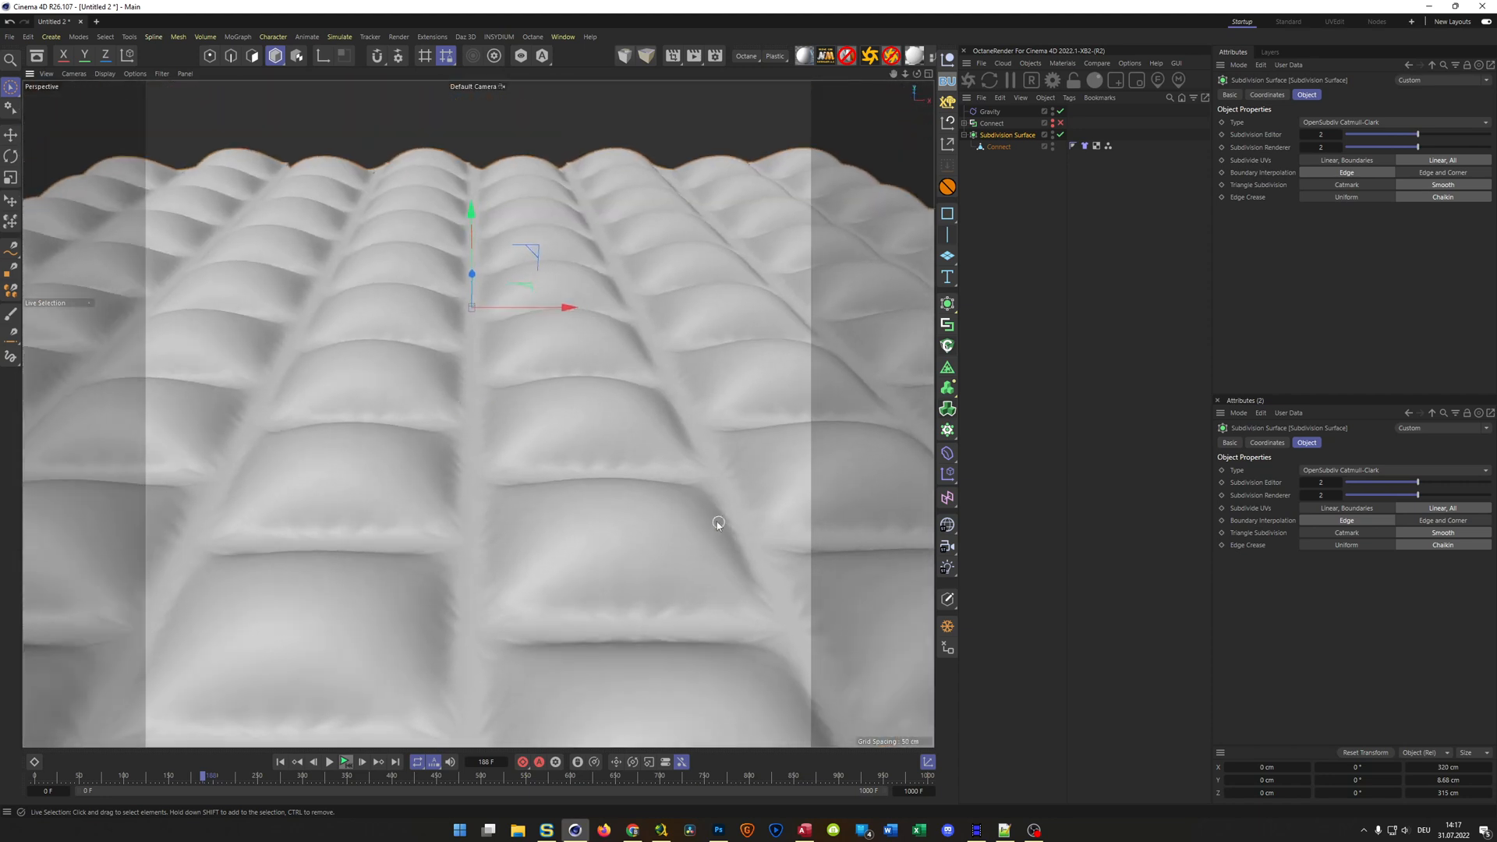
scroll(715, 506, "down", 2)
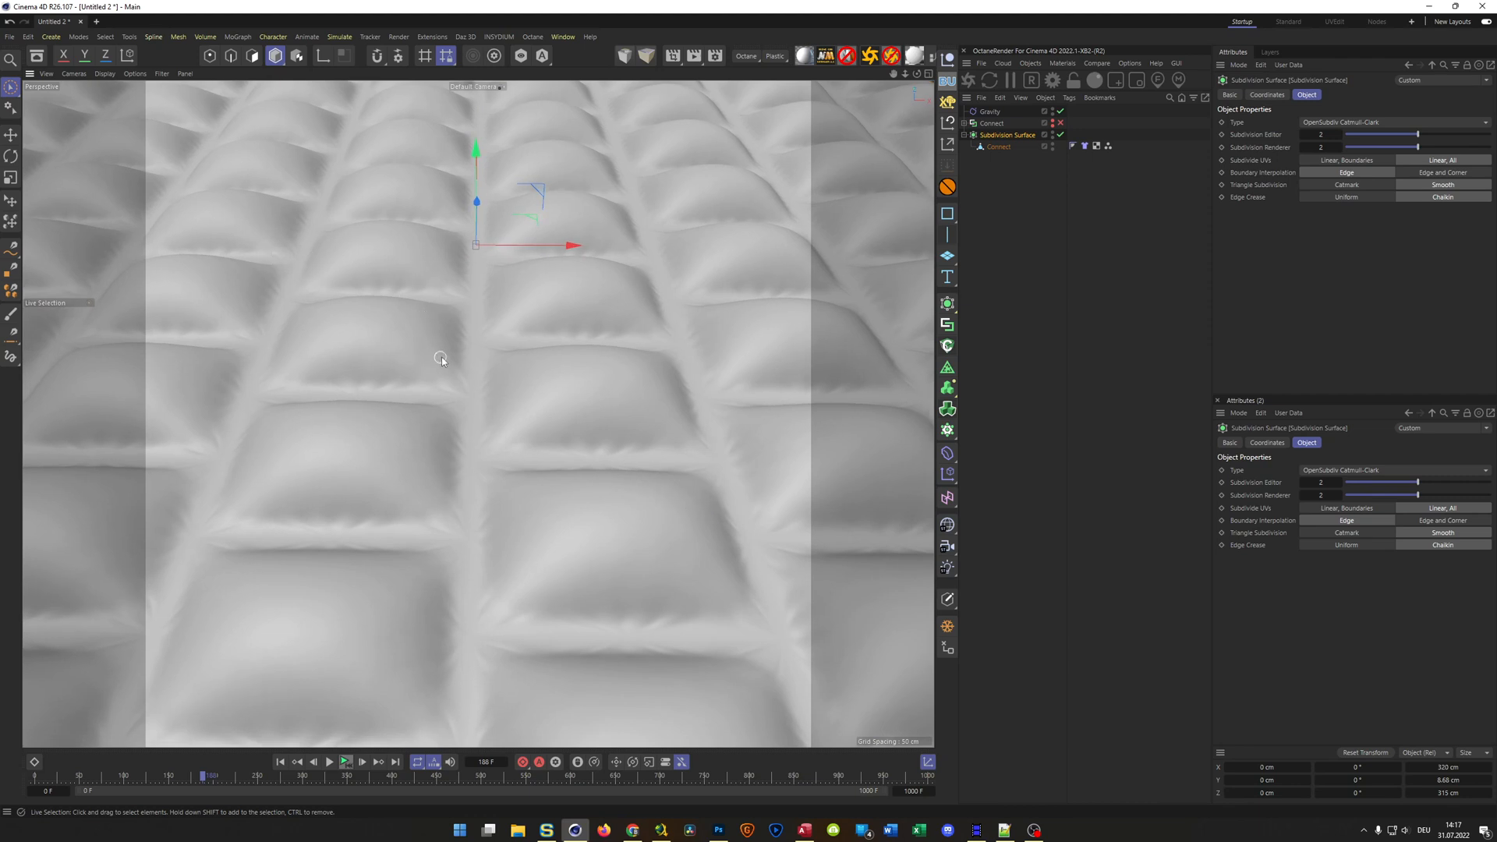
left_click_drag(603, 328, 547, 405, "alt")
scroll(546, 369, "down", 10)
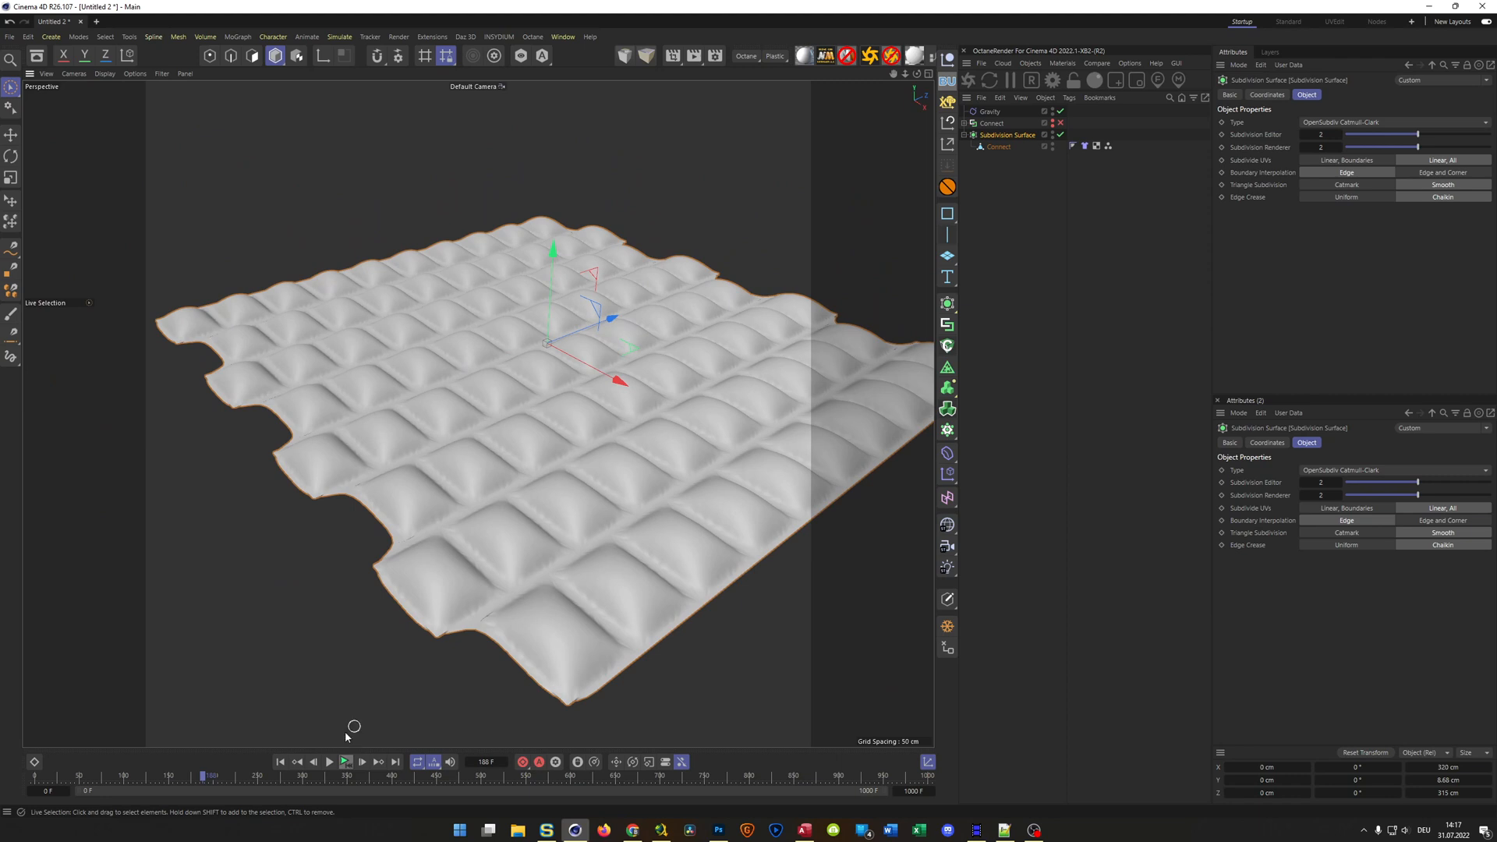
Rewind the animation, add a Linear Field with direction Z- to the Gravity object, and move it to about Z -220 cm
left_click(280, 762)
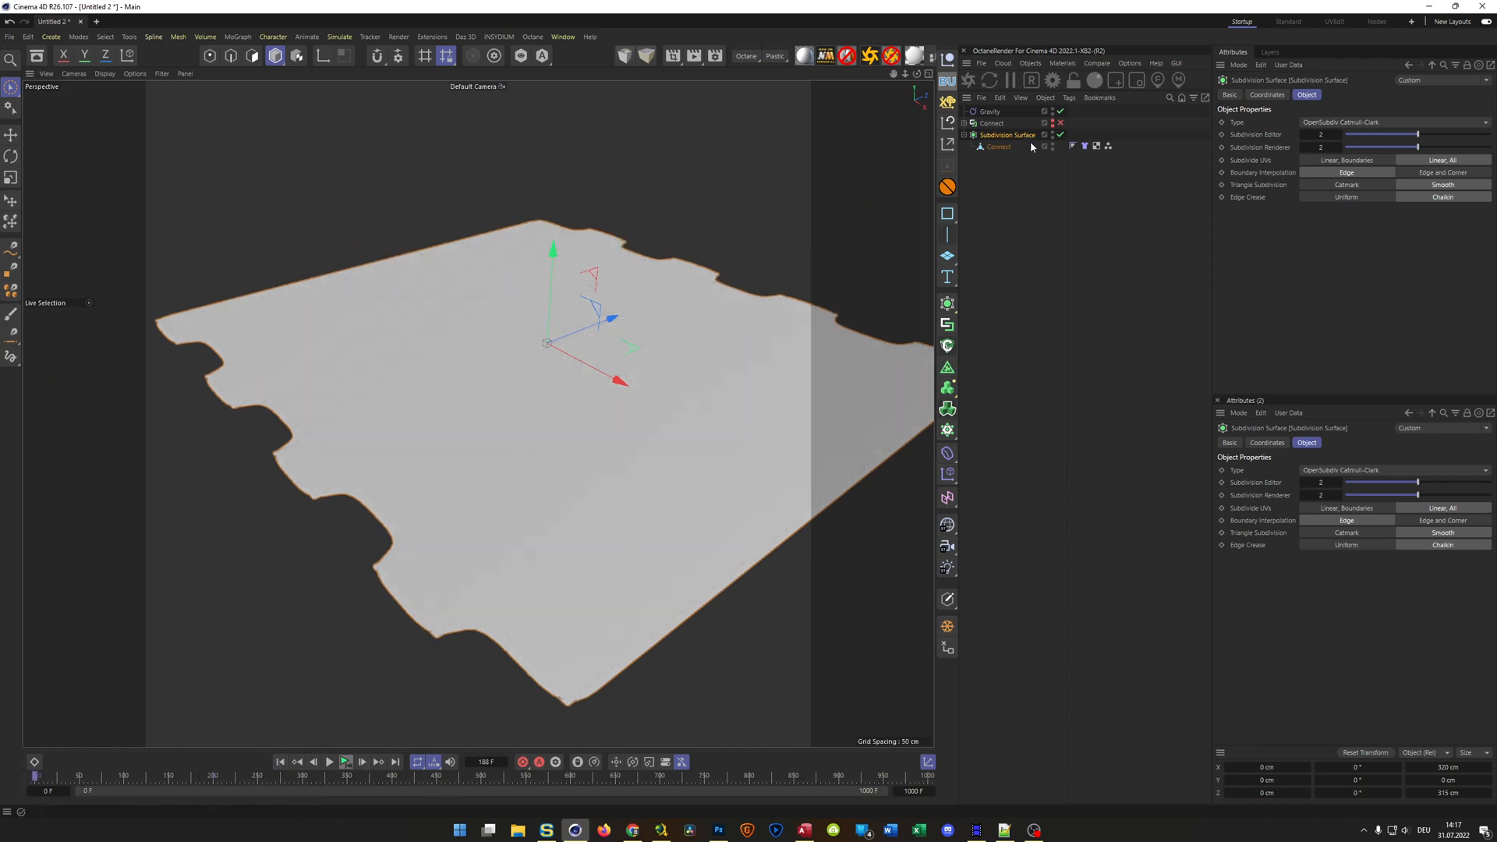
left_click(990, 111)
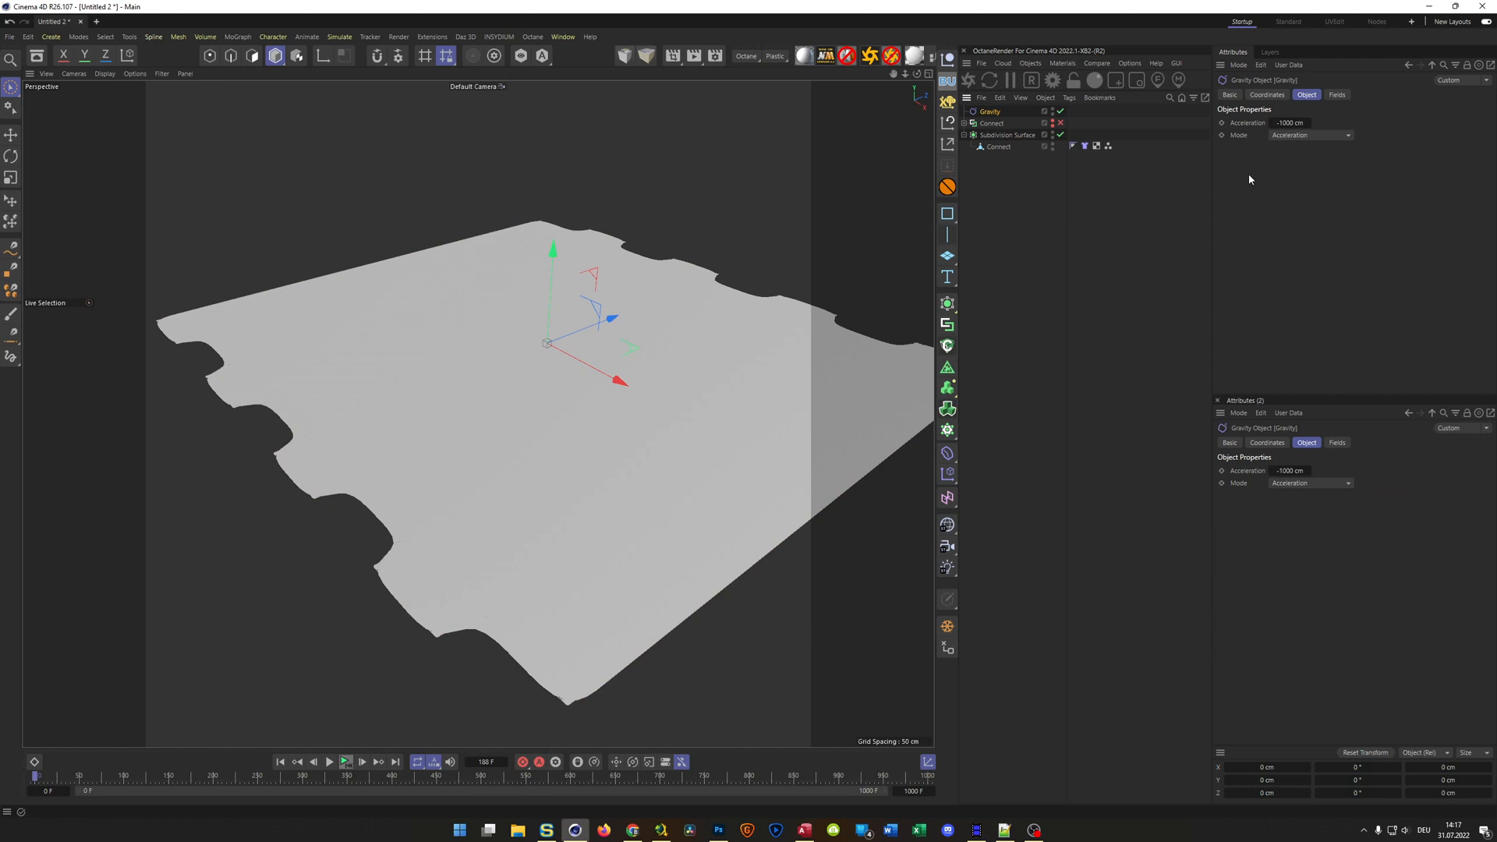
left_click(1338, 95)
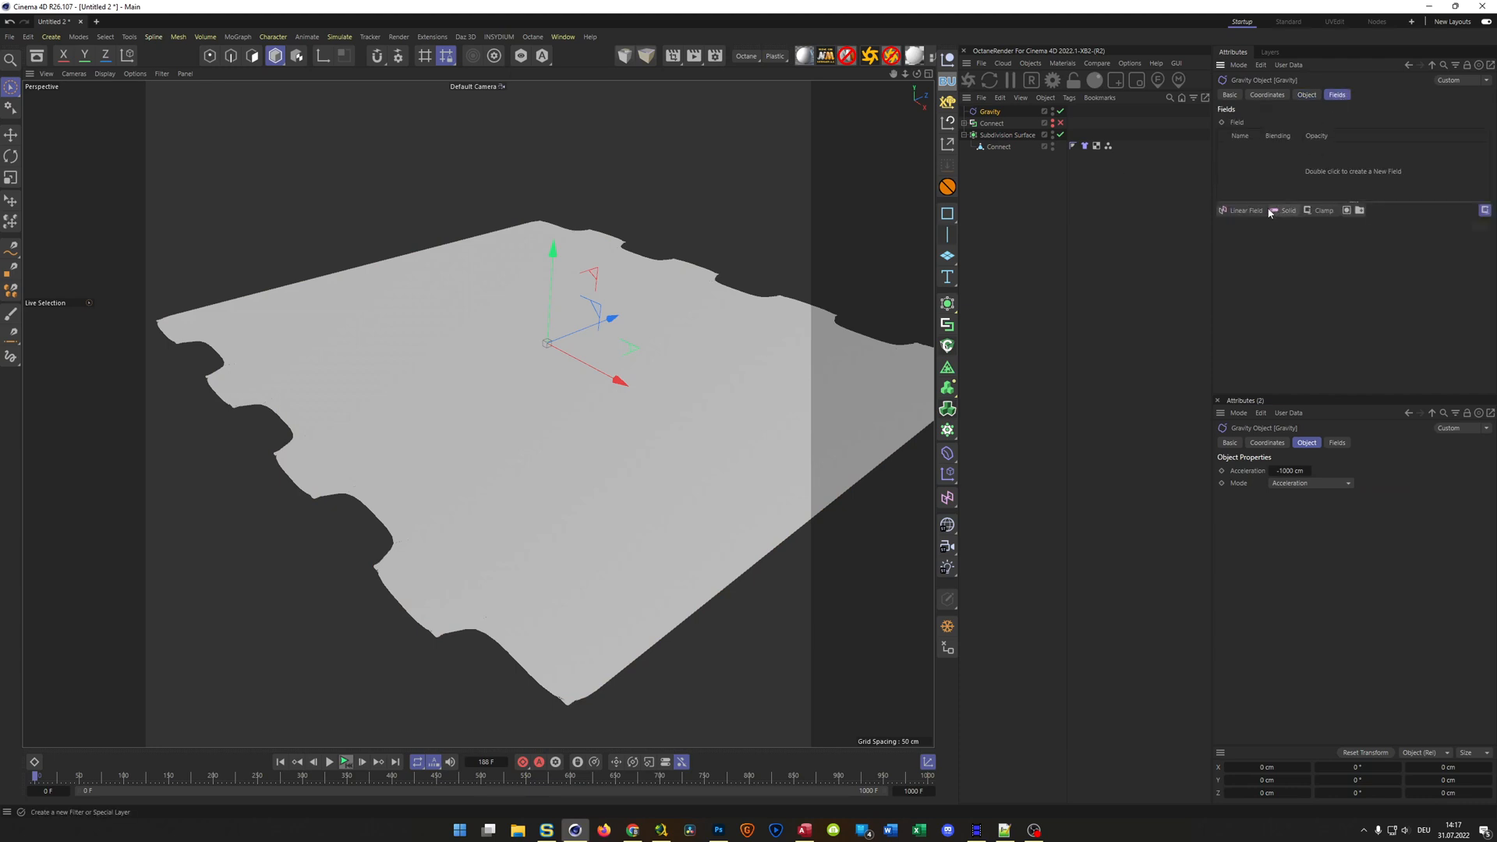
left_click(1243, 211)
left_click(1473, 284)
left_click_drag(669, 295, 358, 427)
Test the cloth simulation with the Subdivision Surface disabled while moving the Linear Field along Z outside the sheet's near edge
left_click(345, 763)
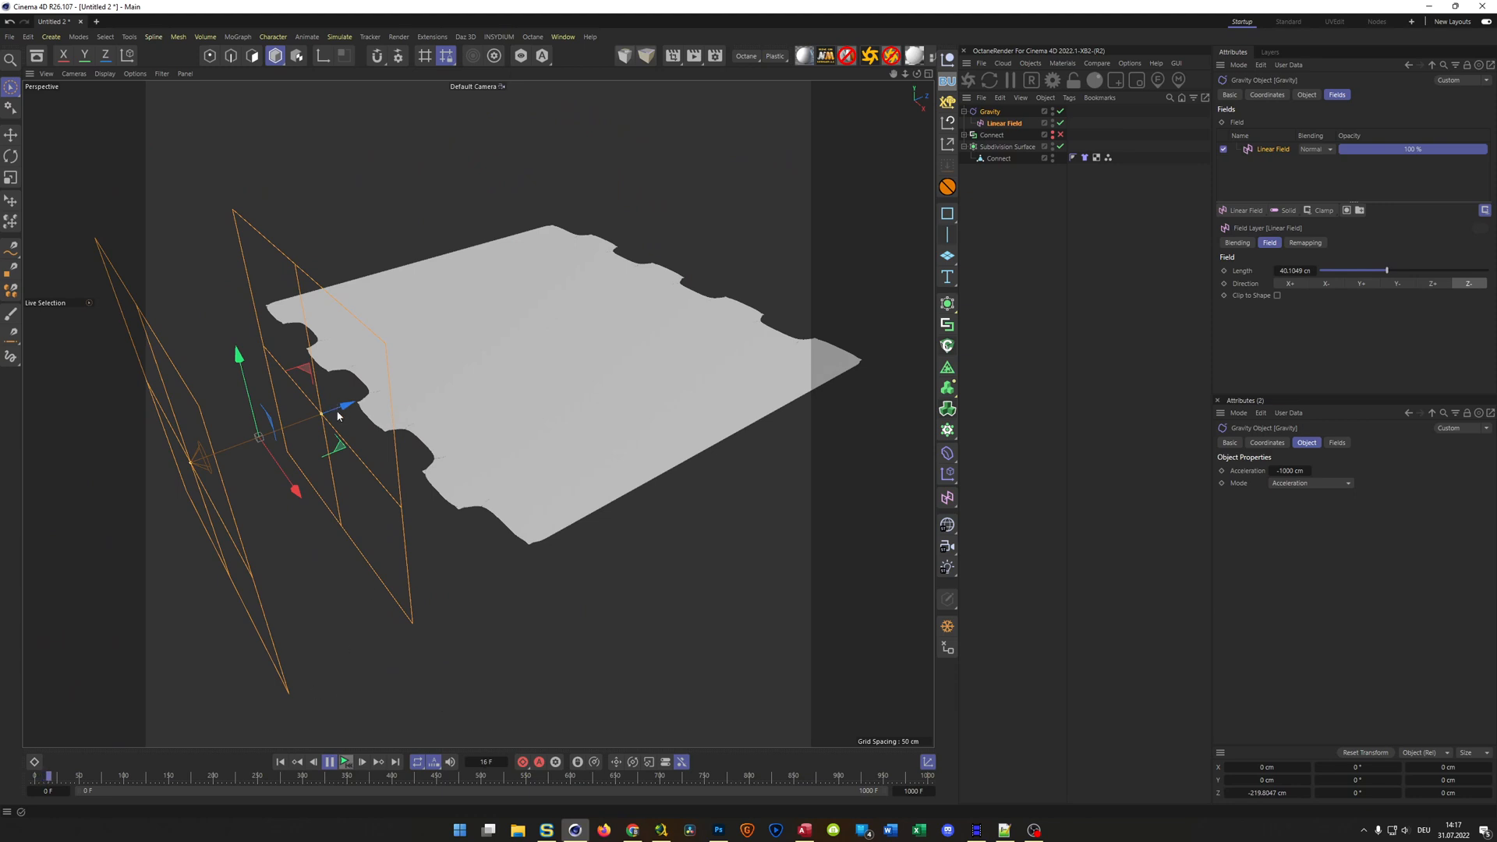
left_click_drag(350, 404, 240, 444)
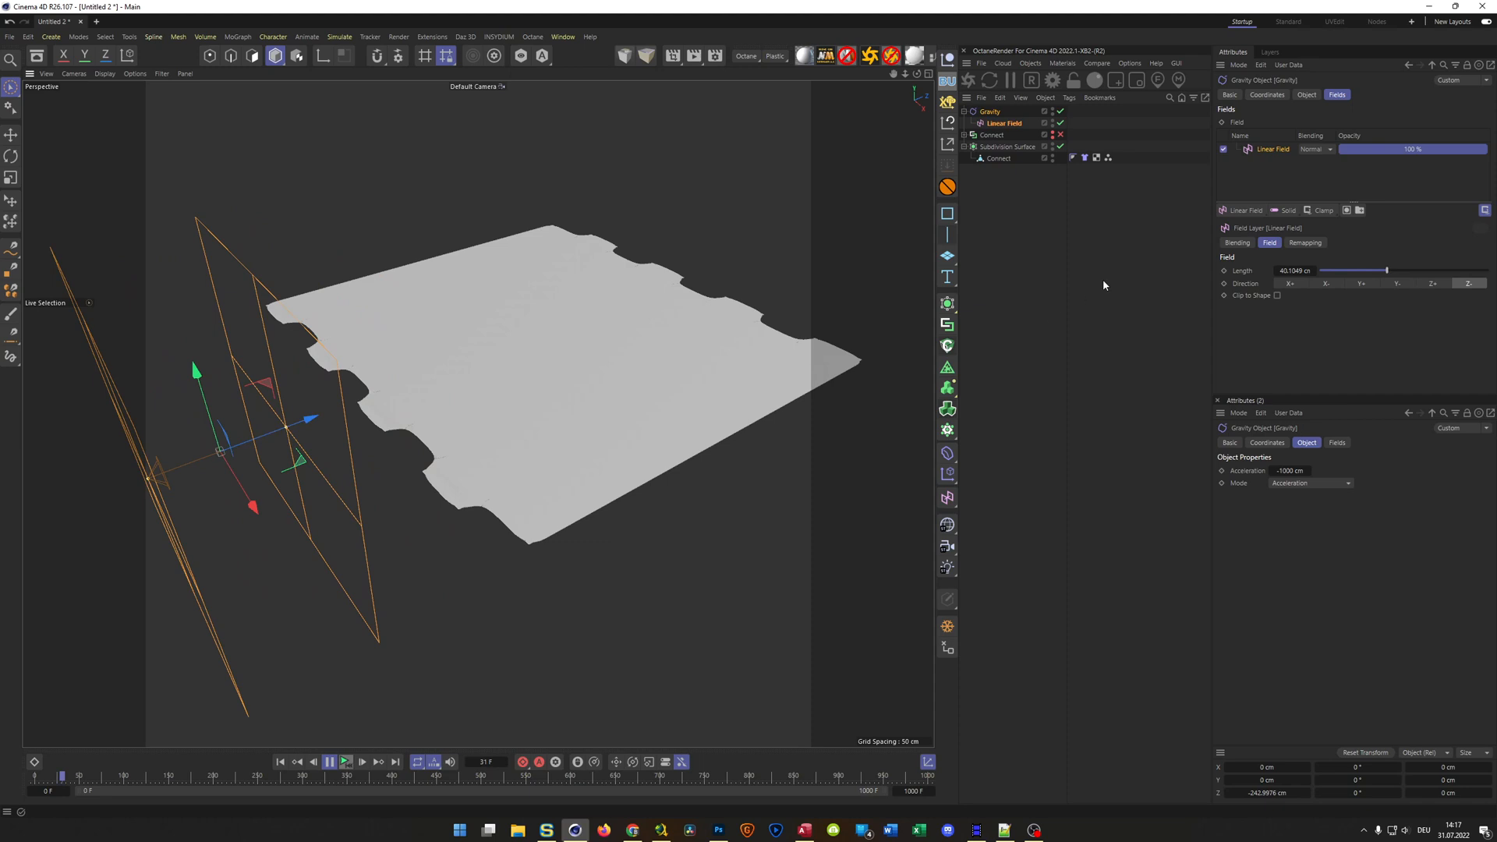
left_click(1061, 146)
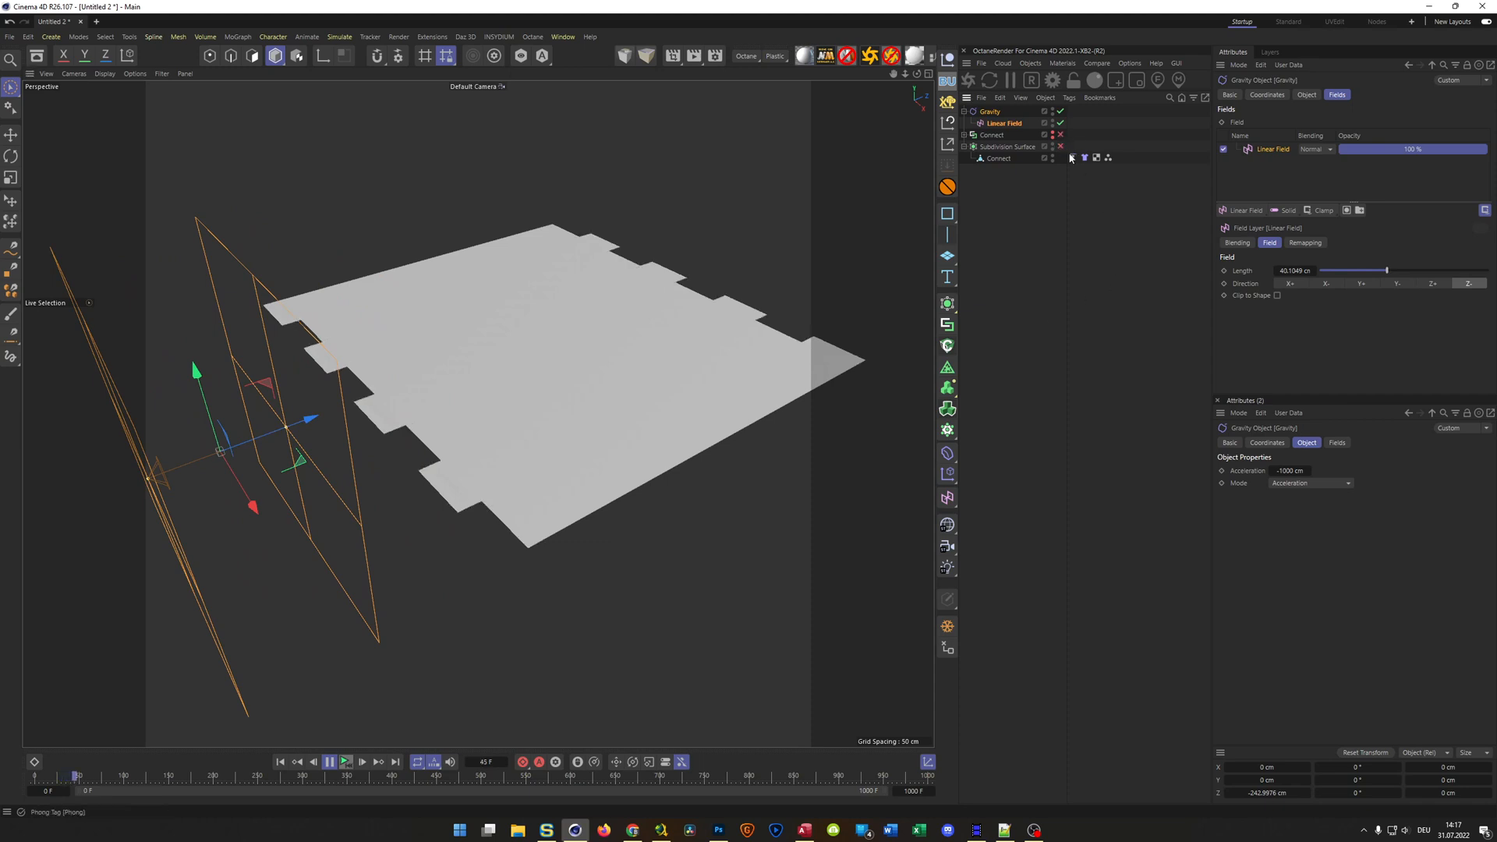
left_click_drag(314, 421, 477, 700)
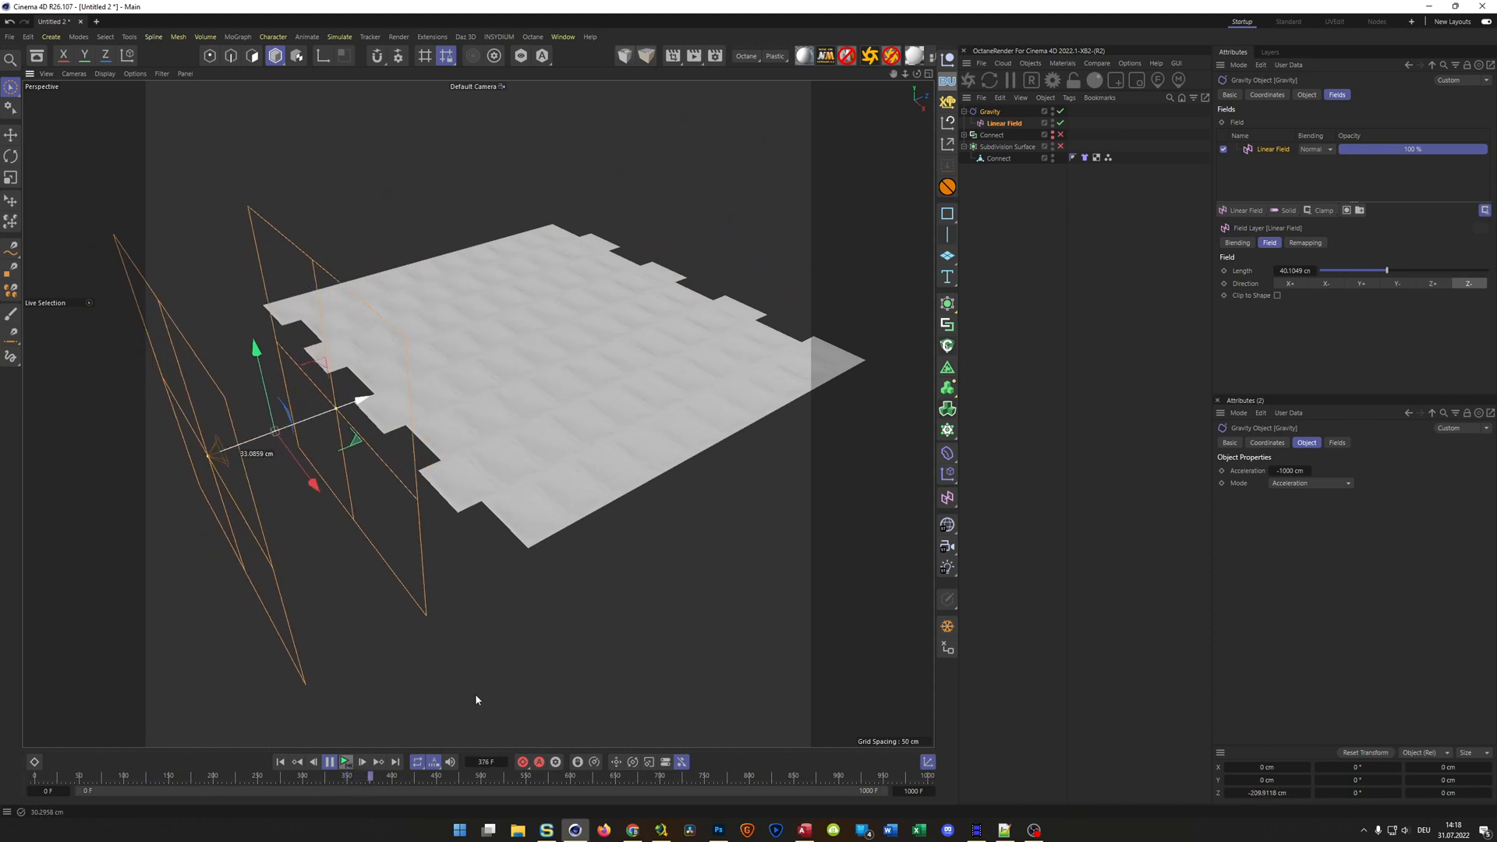
left_click(347, 763)
Take the Linear Field out of the Gravity object's hierarchy and place it in the top view at about Z -198 cm
middle_click(533, 673)
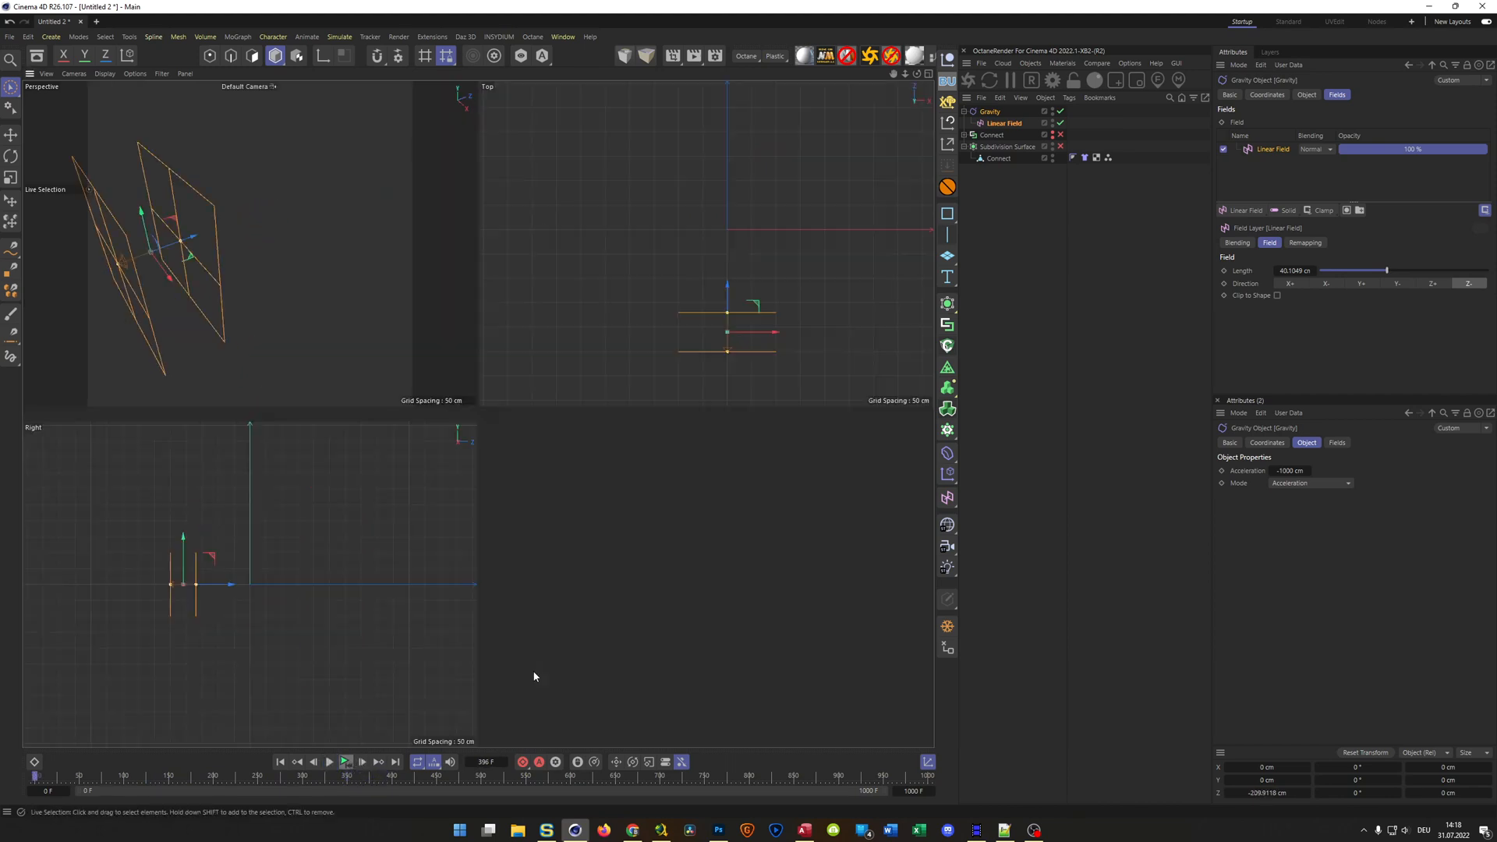
middle_click(696, 343)
right_click_drag(538, 563, 566, 547, "alt")
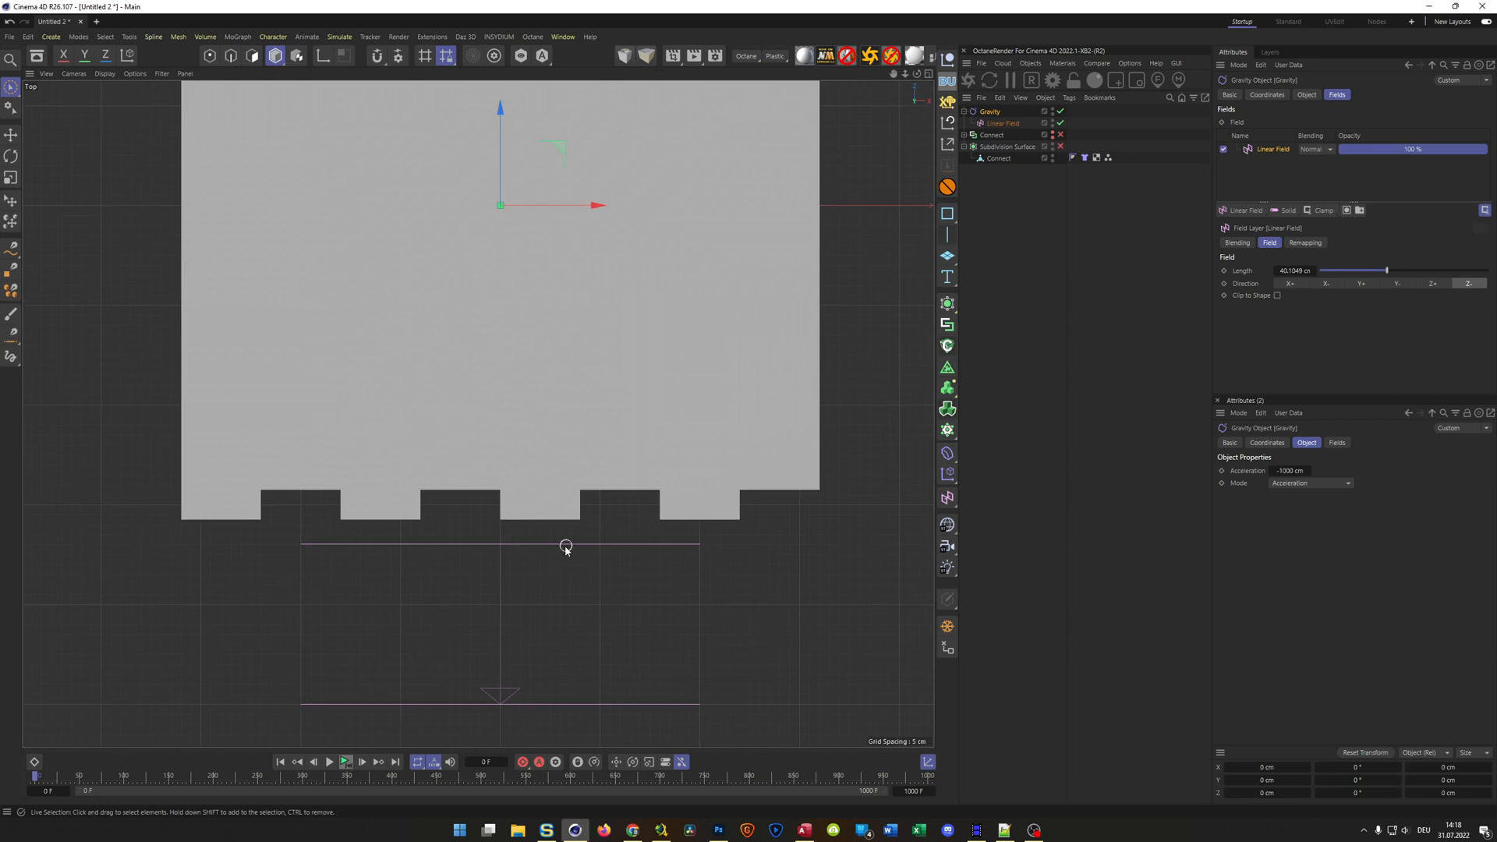
left_click(1006, 124)
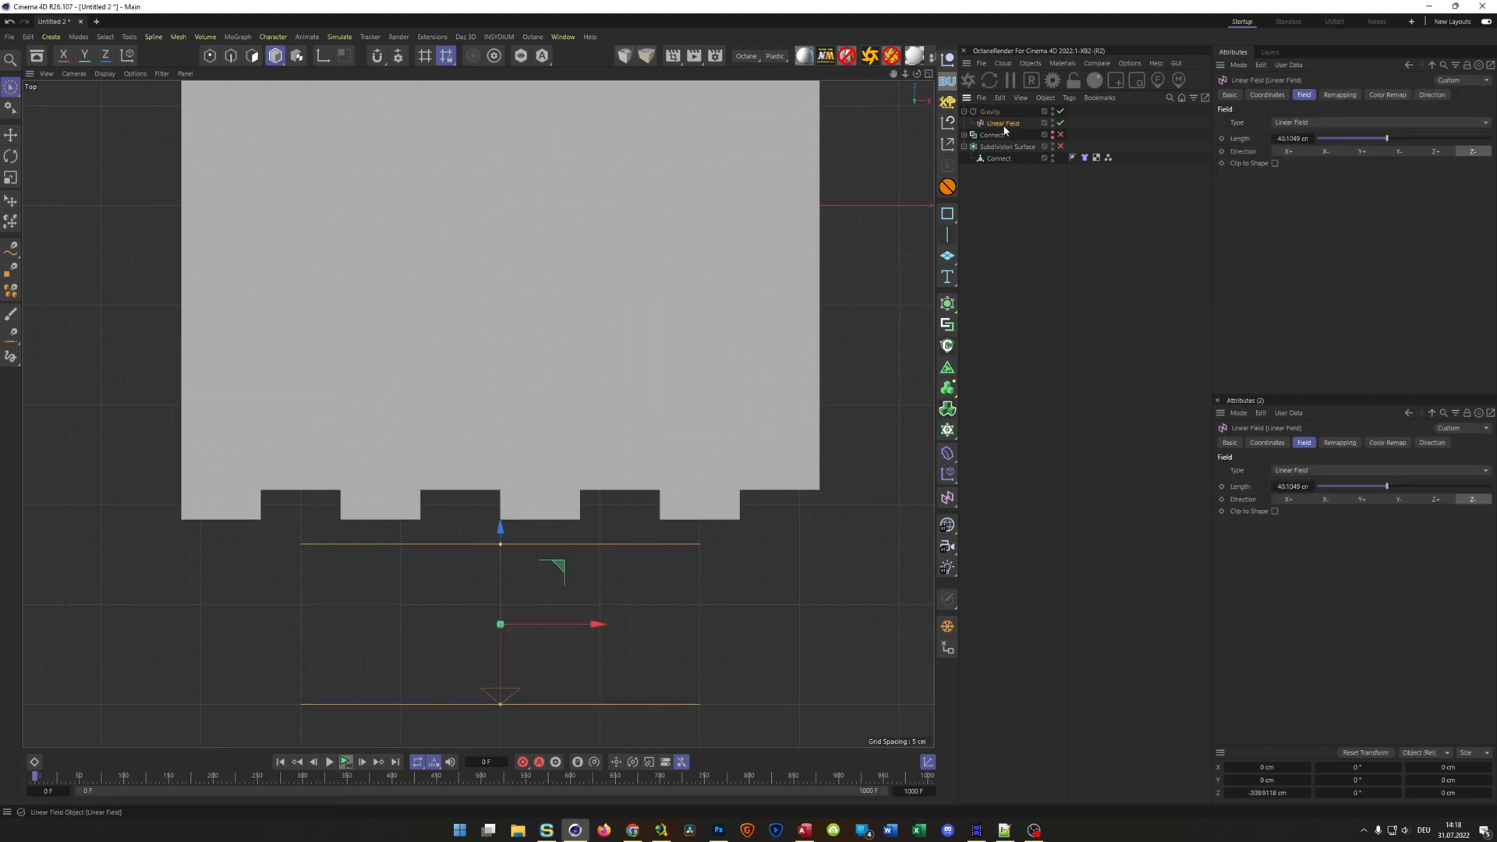
left_click_drag(994, 134, 988, 122)
left_click_drag(500, 528, 496, 504)
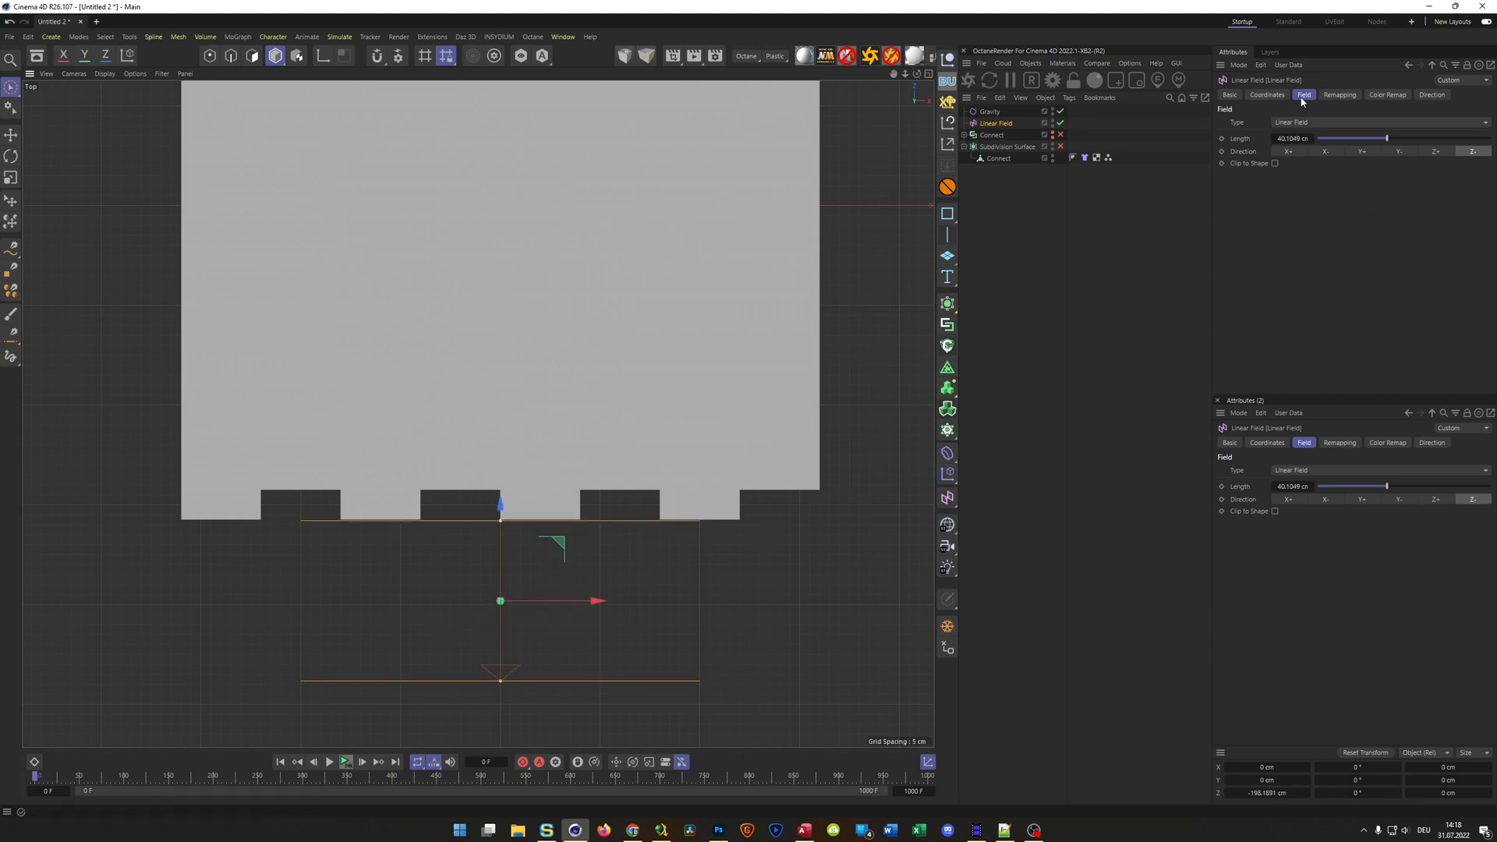
Set the Linear Field's Z position to -160 cm and keyframe it at frame 0
left_click(1267, 95)
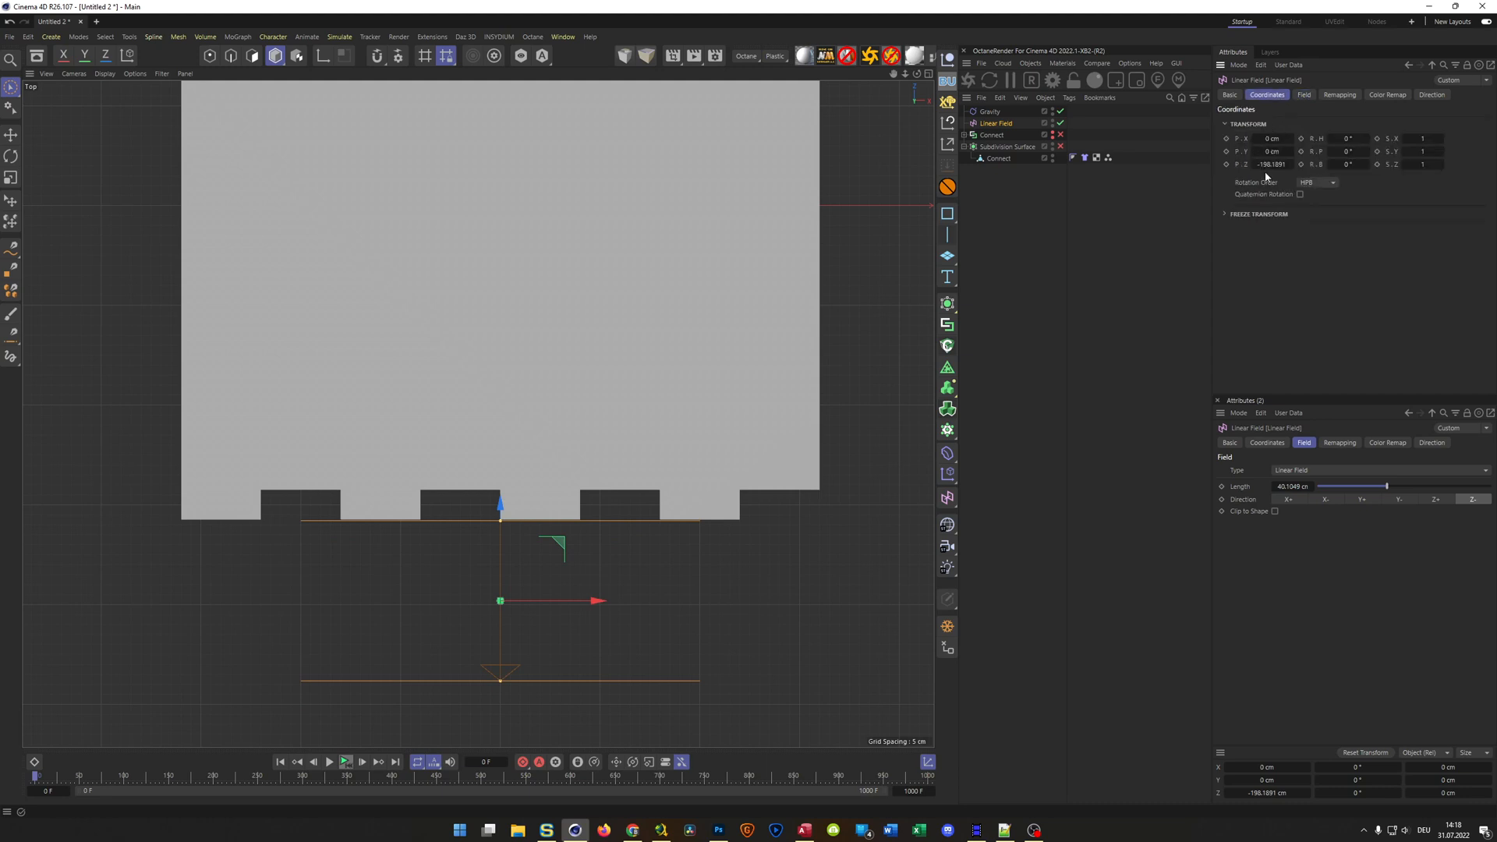
key("BackSpace")
type("-160")
key("Return")
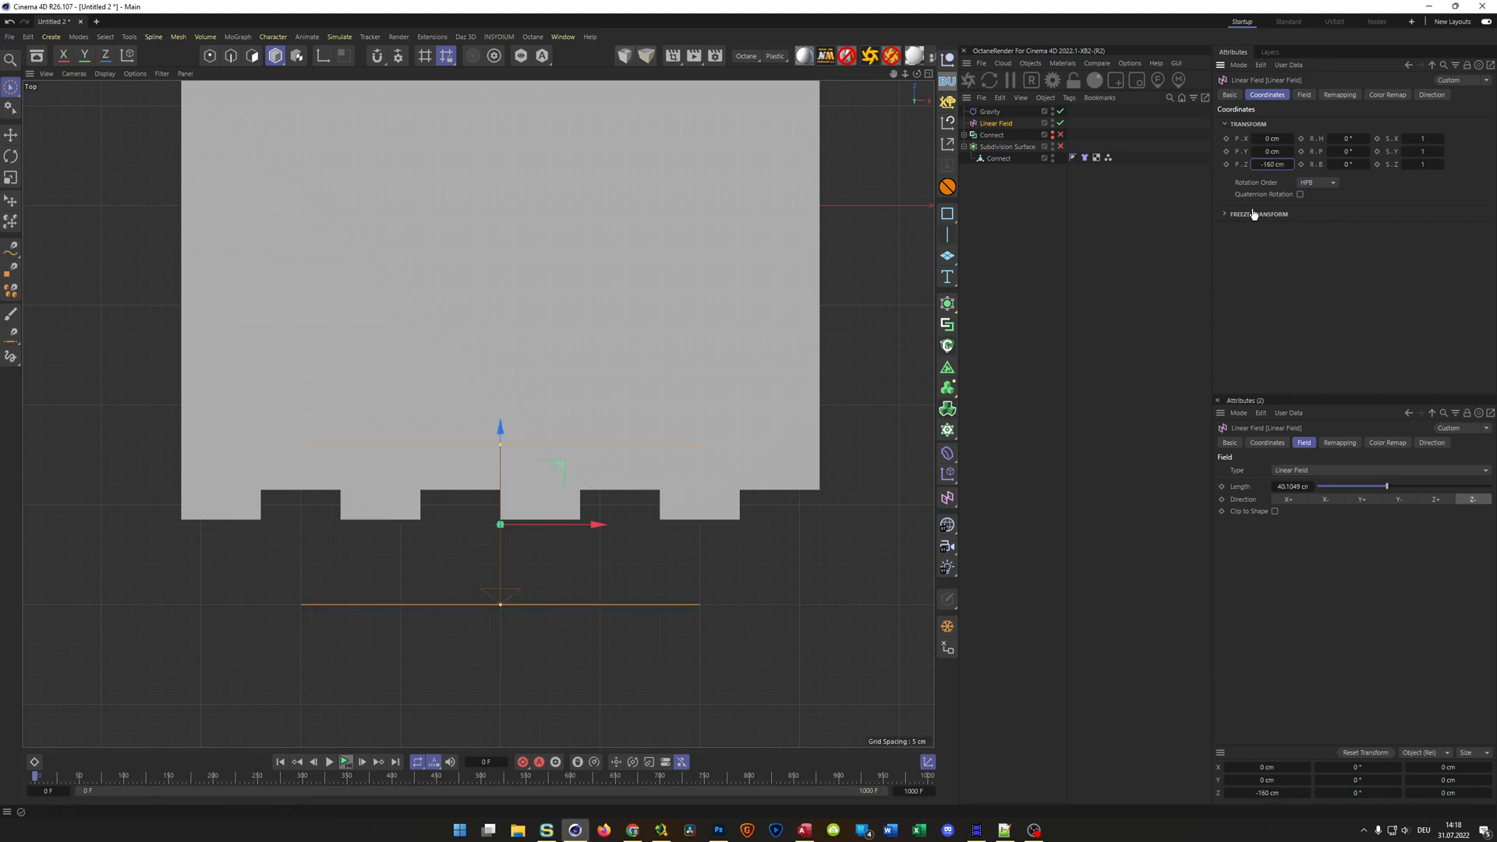
Shorten the timeline to 100 frames and keyframe the Linear Field's Z position at 190 cm on the last frame, beyond the sheet's far edge
left_click(920, 791)
type("100")
key("Return")
scroll(655, 538, "down", 4)
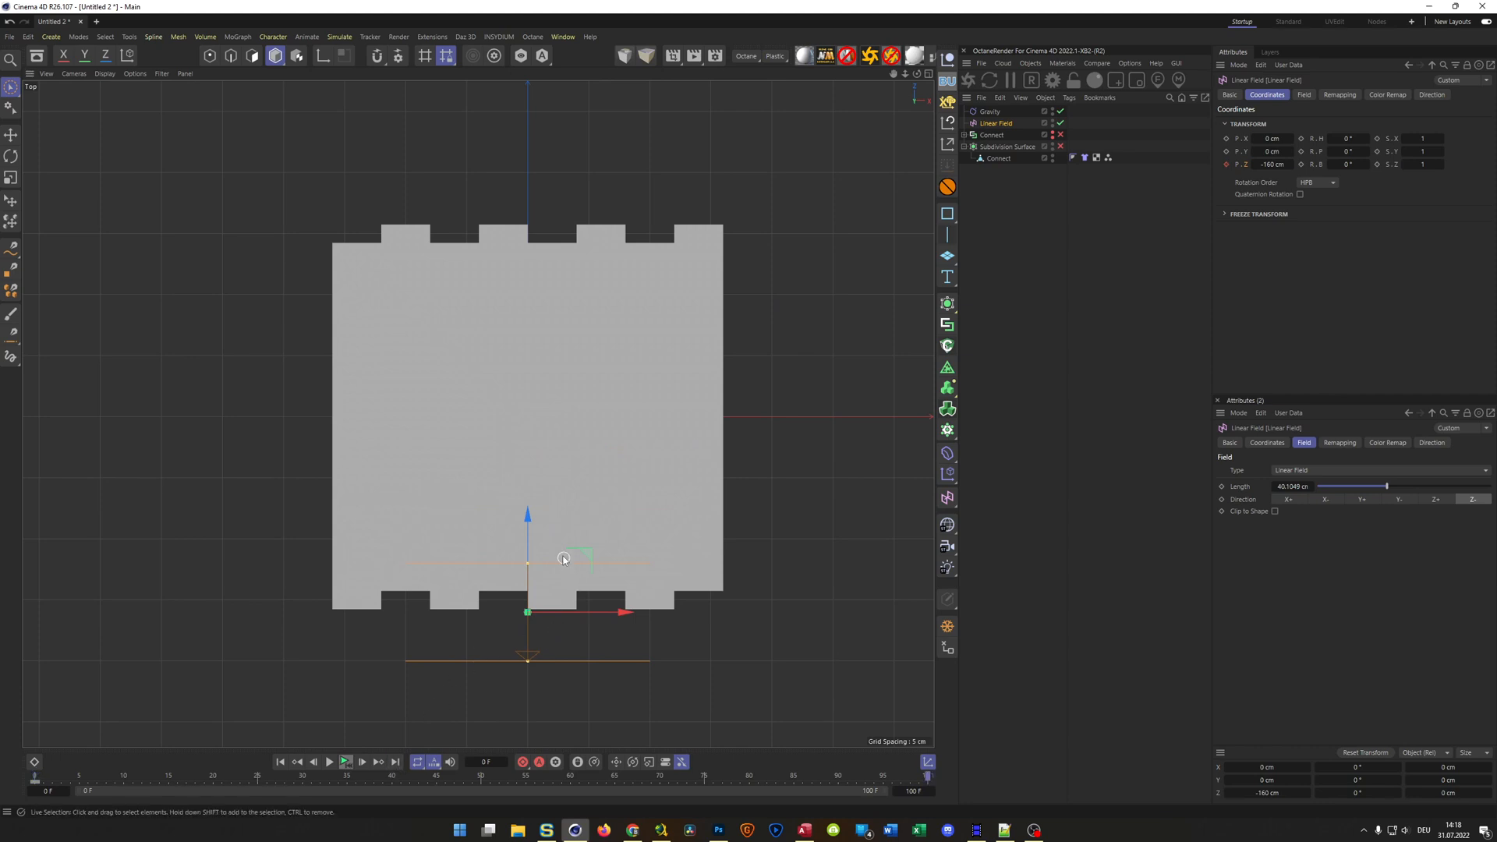
left_click_drag(530, 514, 583, 76)
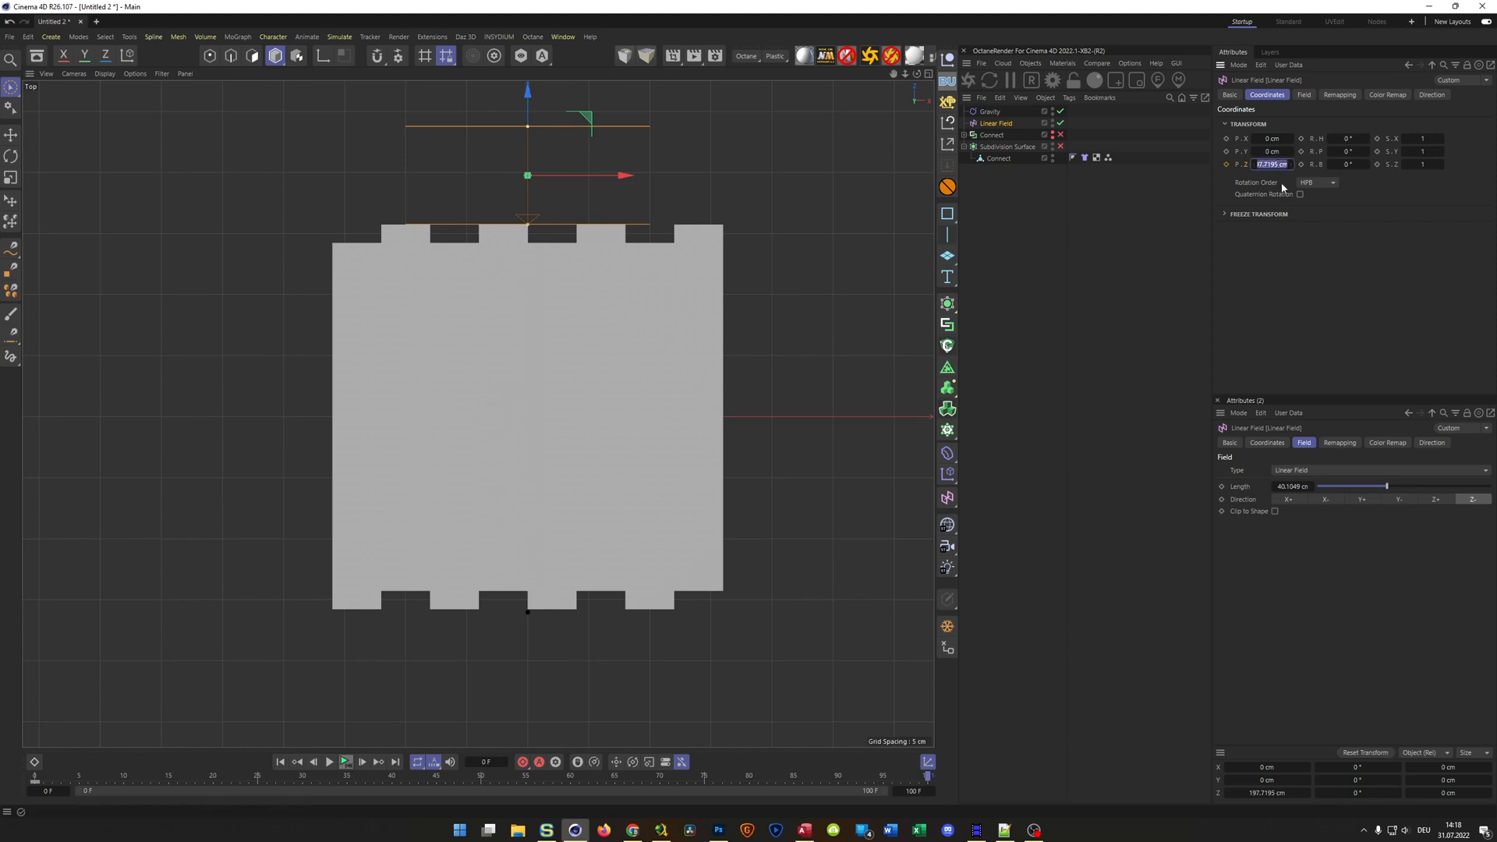
type("190")
key("Return")
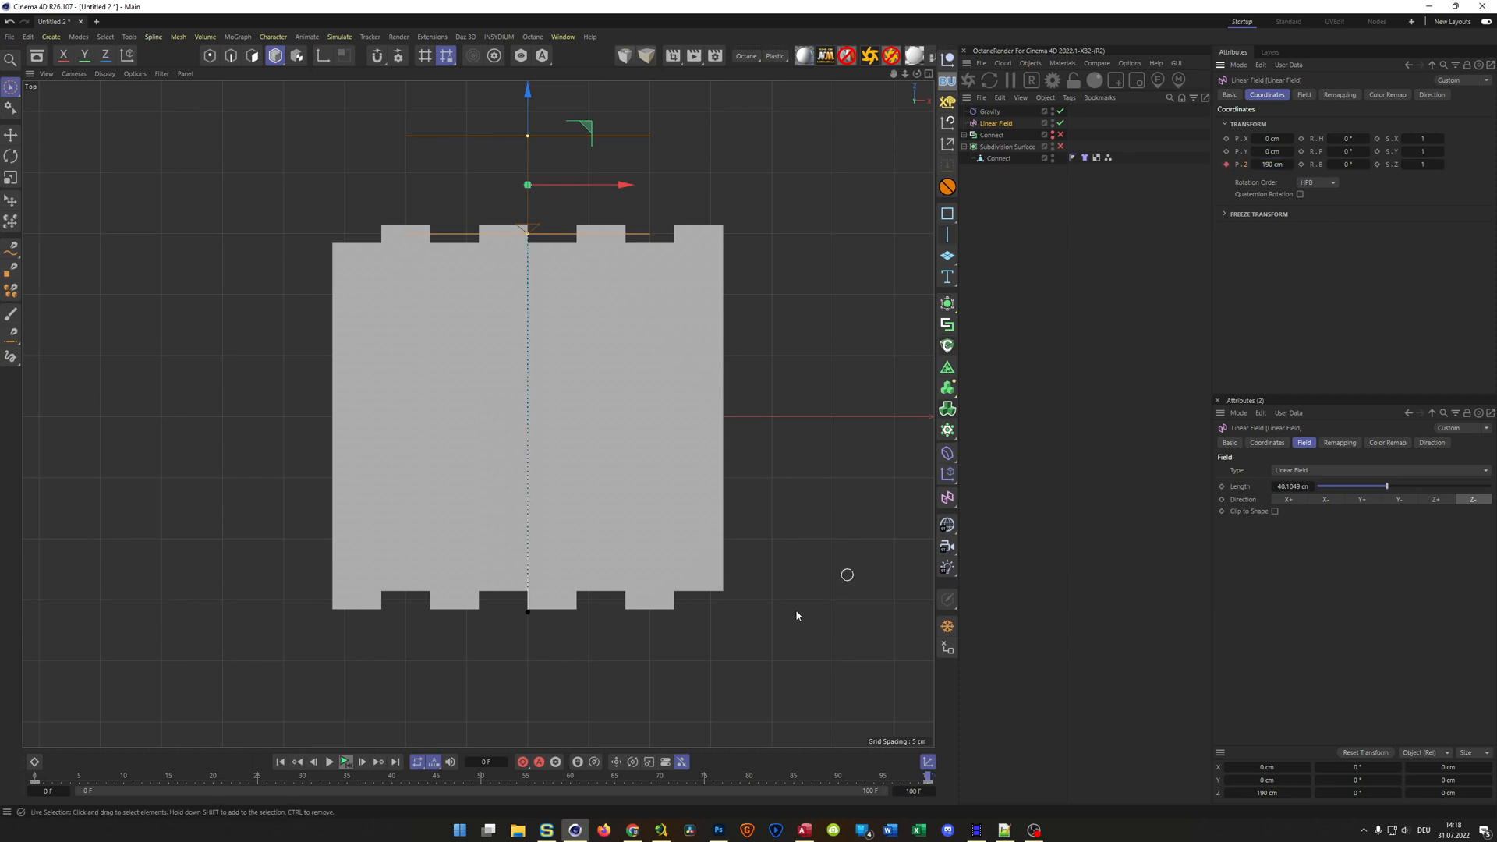
Play the simulation from the start in the perspective view to check how the moving field inflates the cushions
middle_click(694, 644)
middle_click(372, 390)
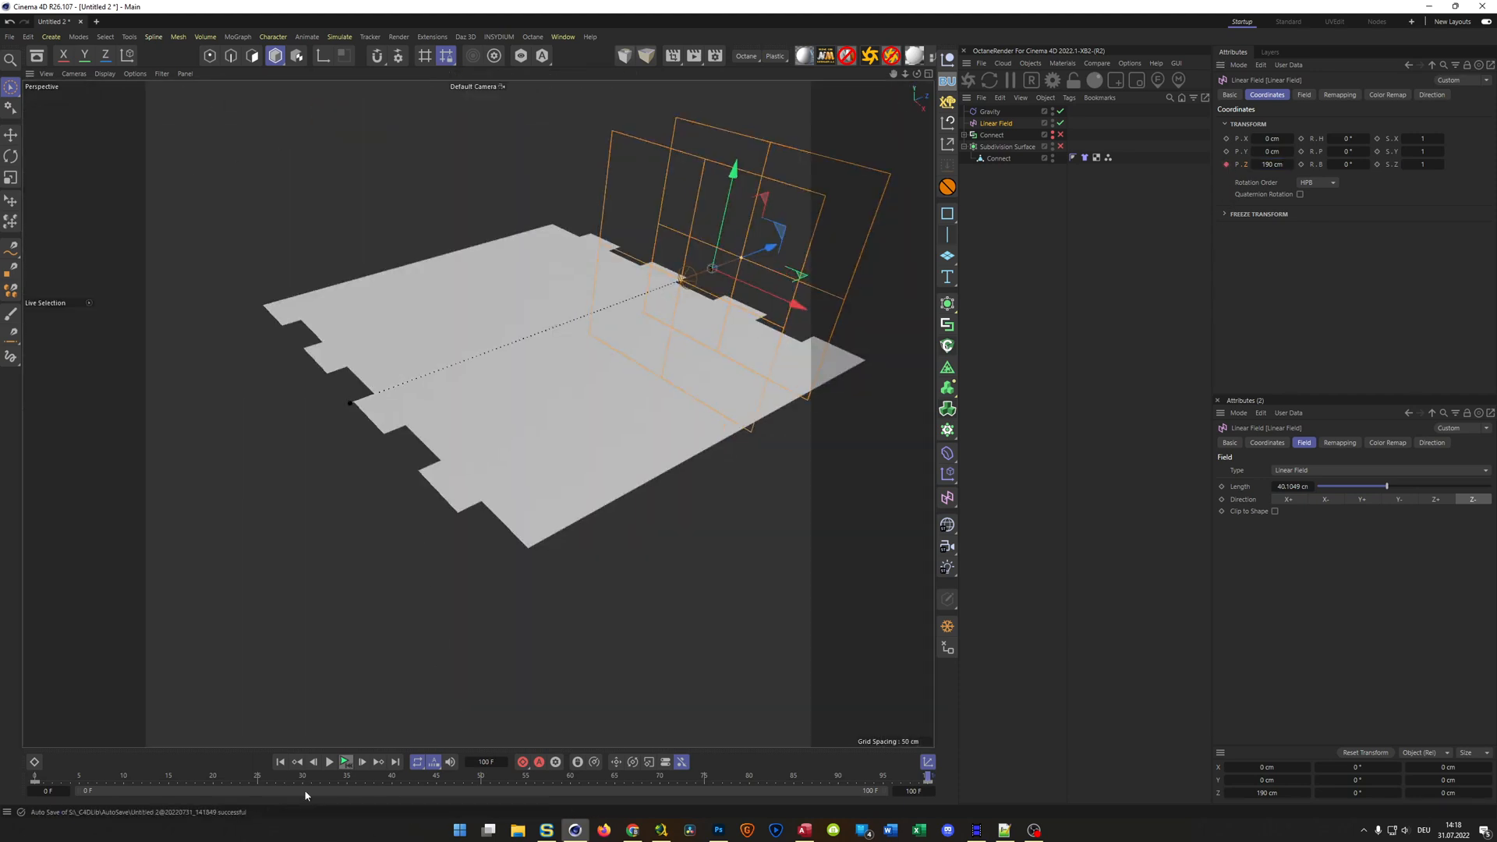
left_click(342, 763)
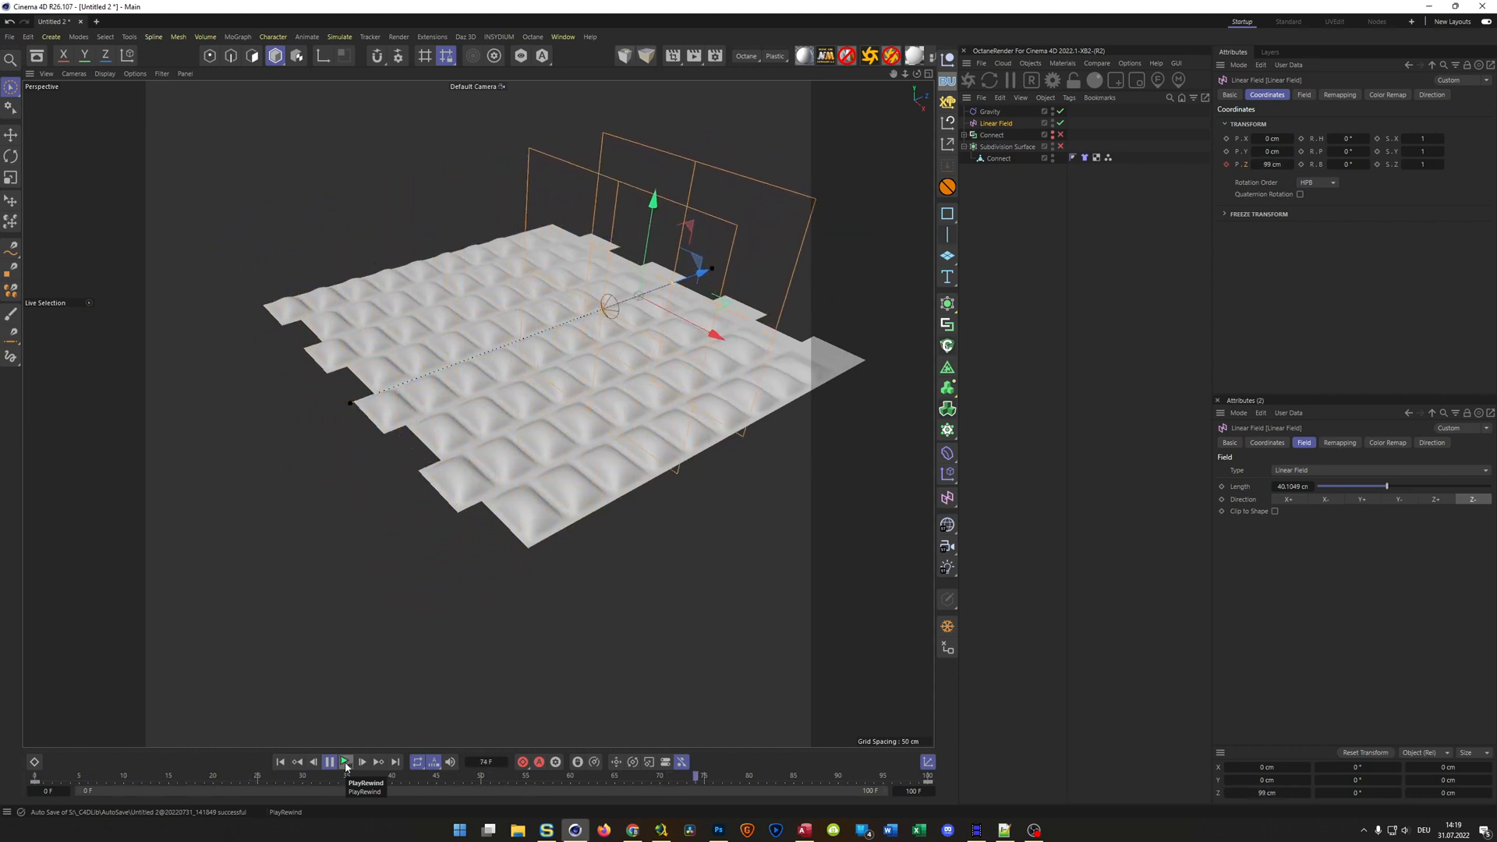
left_click(346, 768)
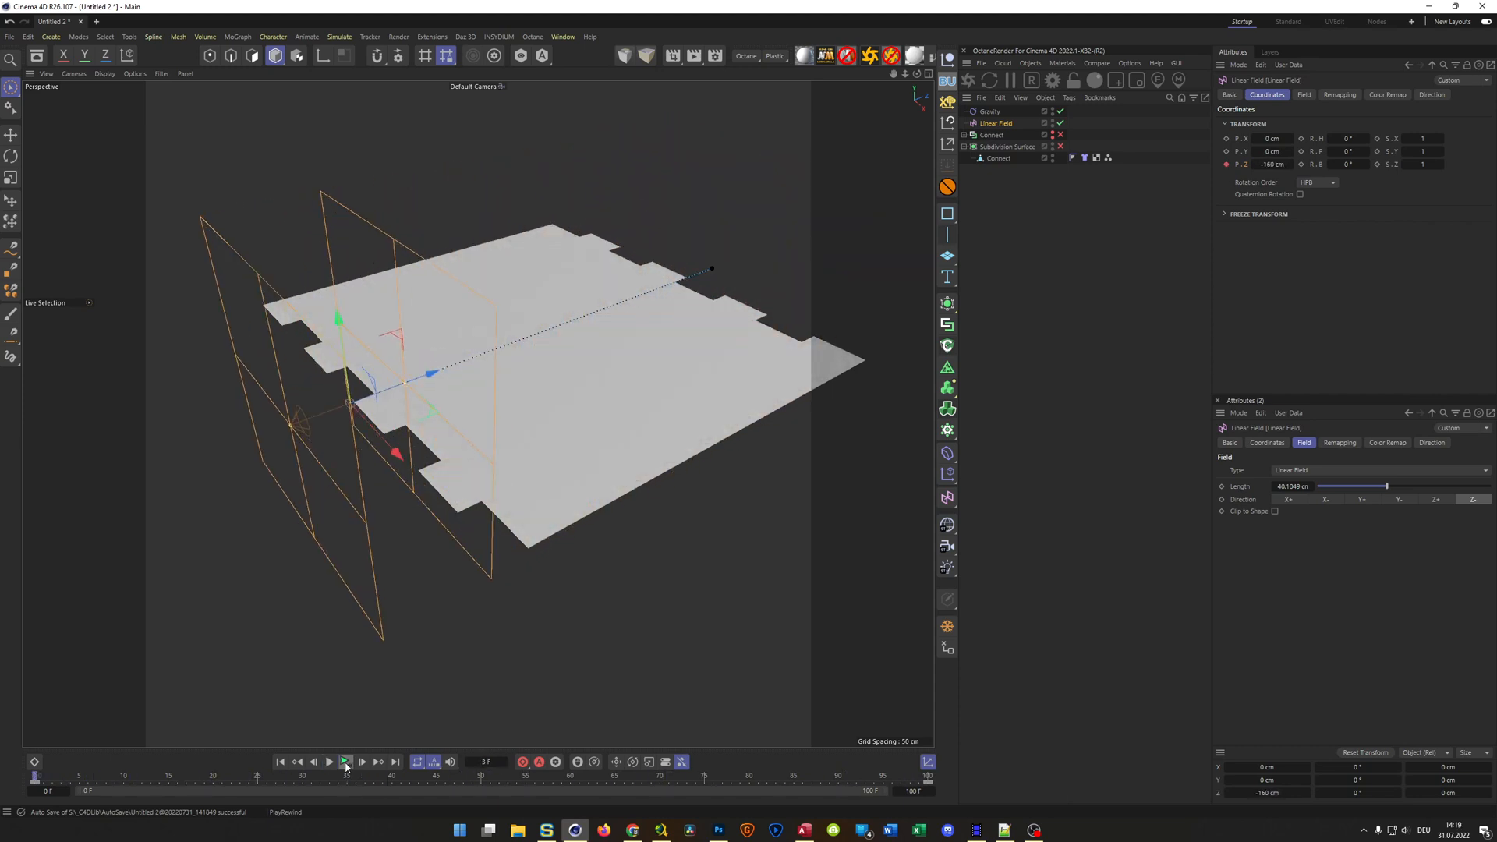
left_click(346, 766)
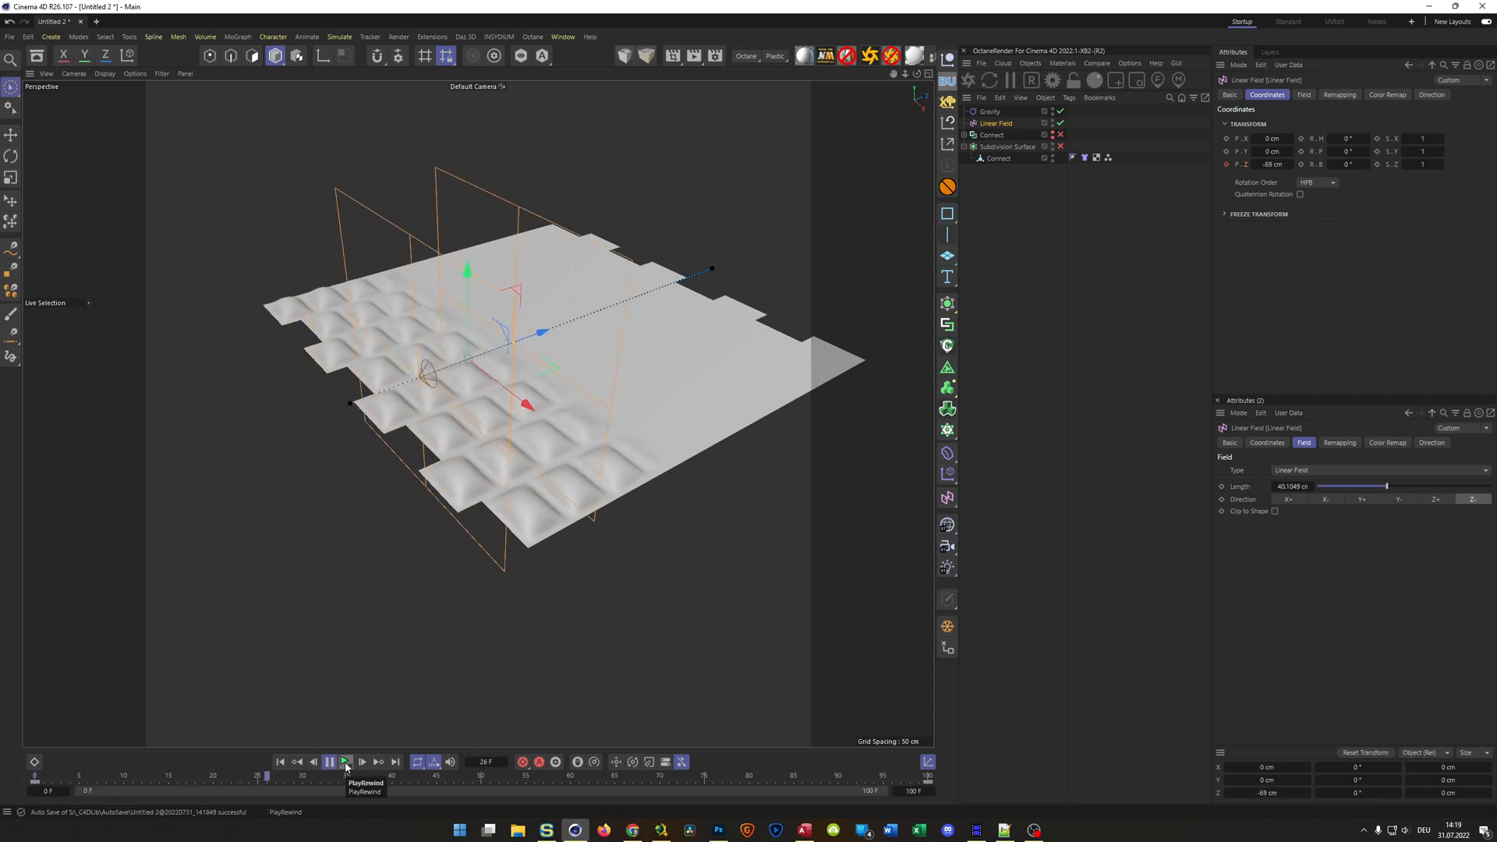
left_click(346, 767)
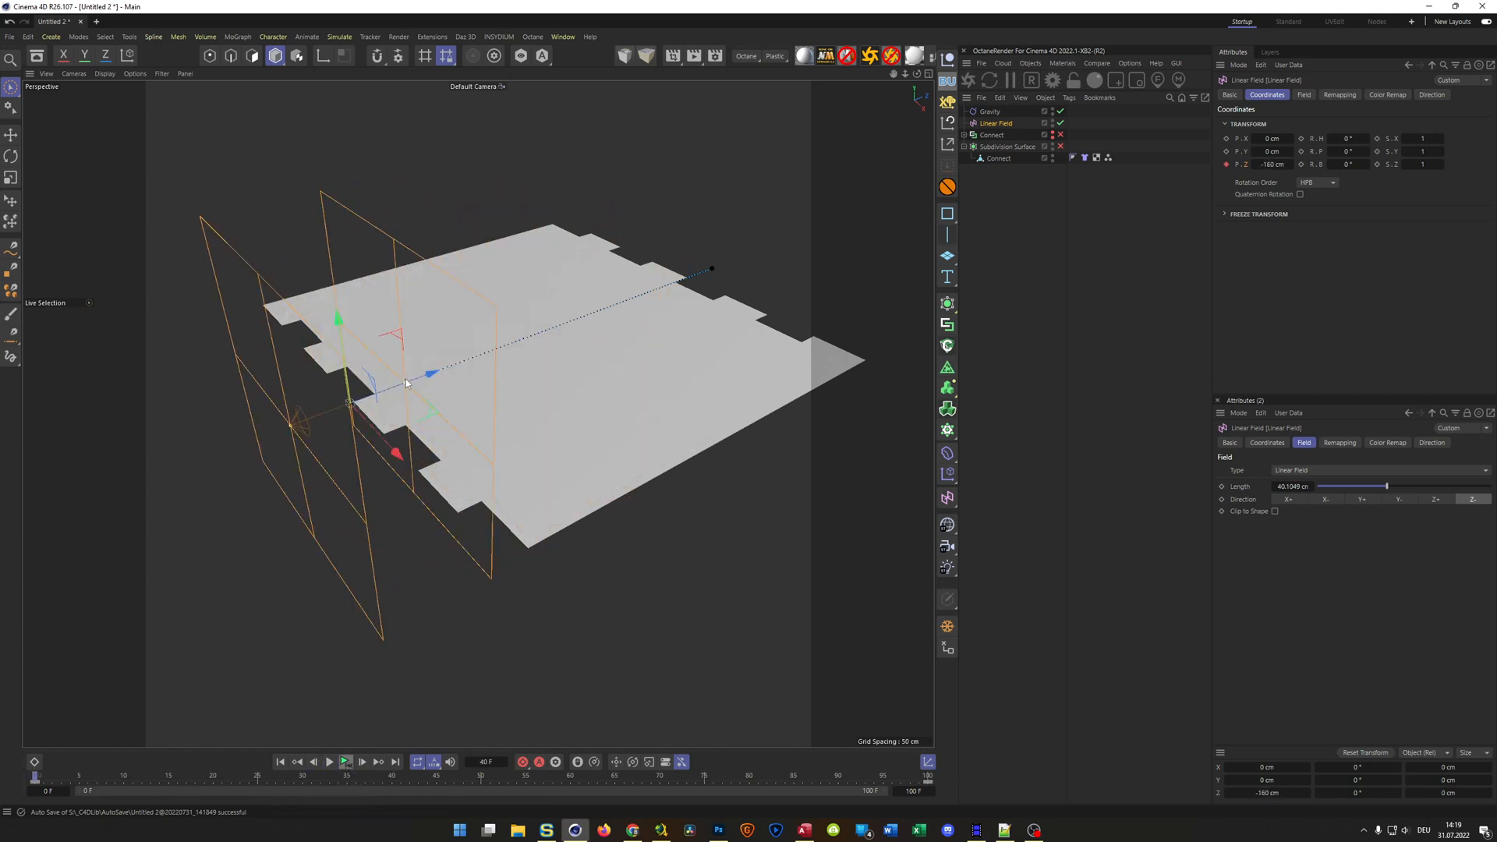
Shorten the Linear Field's length to about 23 cm and replay the simulation to check the sharper falloff up close
left_click_drag(405, 380, 381, 391)
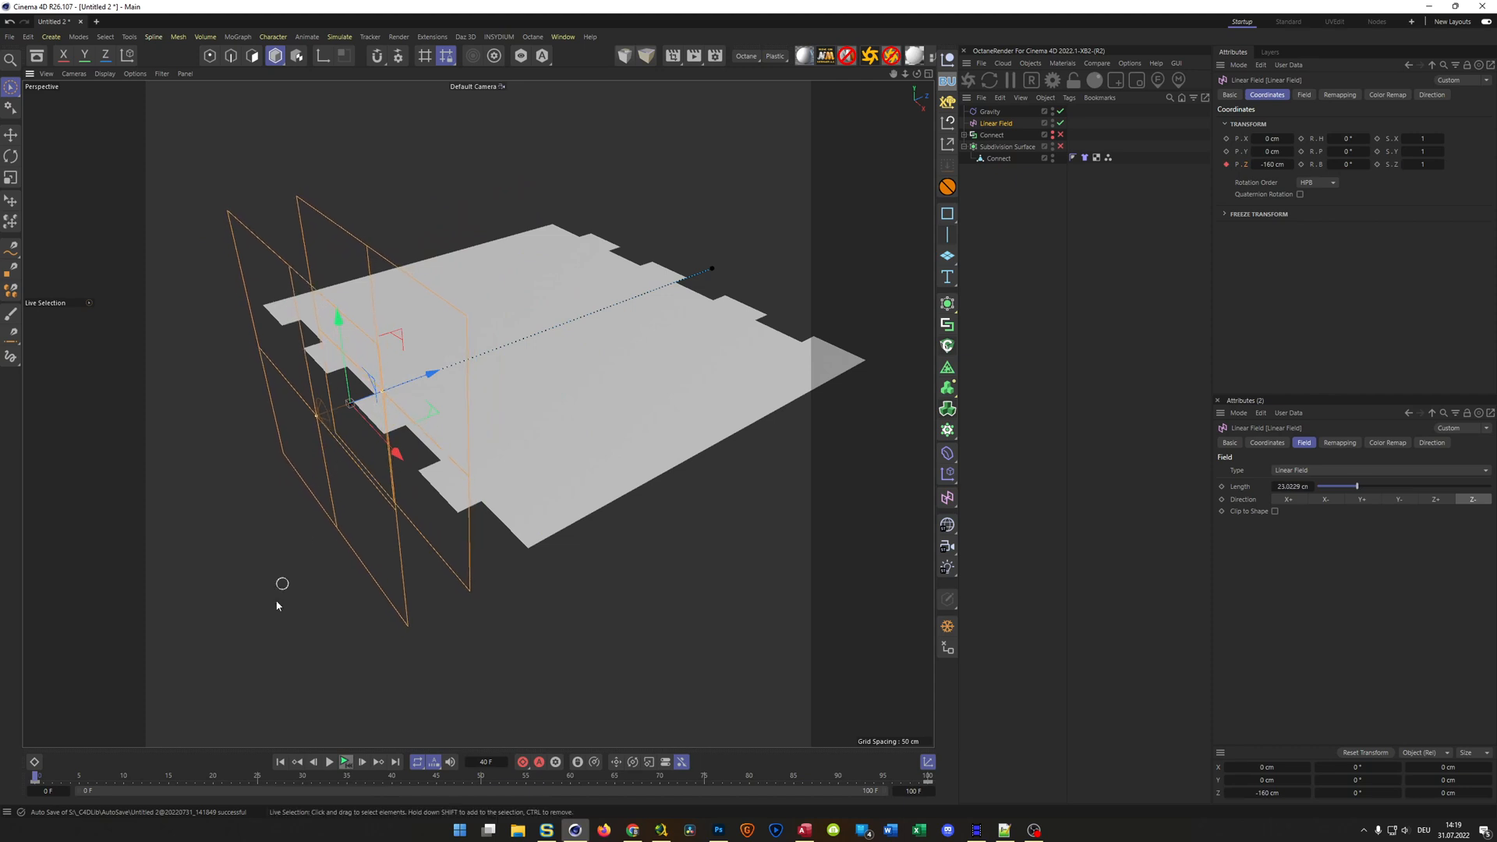
left_click(350, 762)
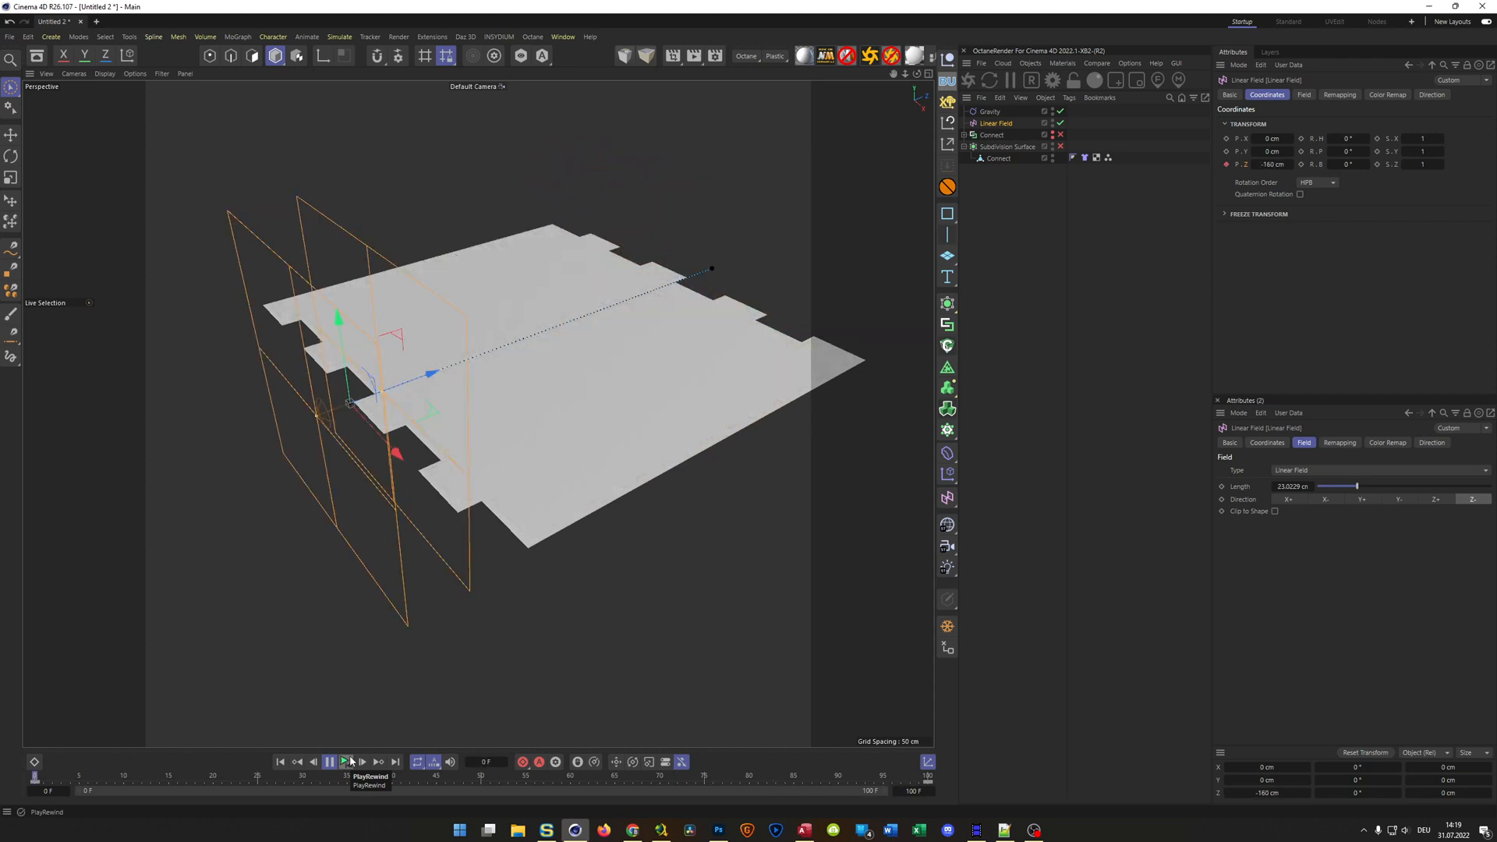
scroll(499, 446, "up", 8)
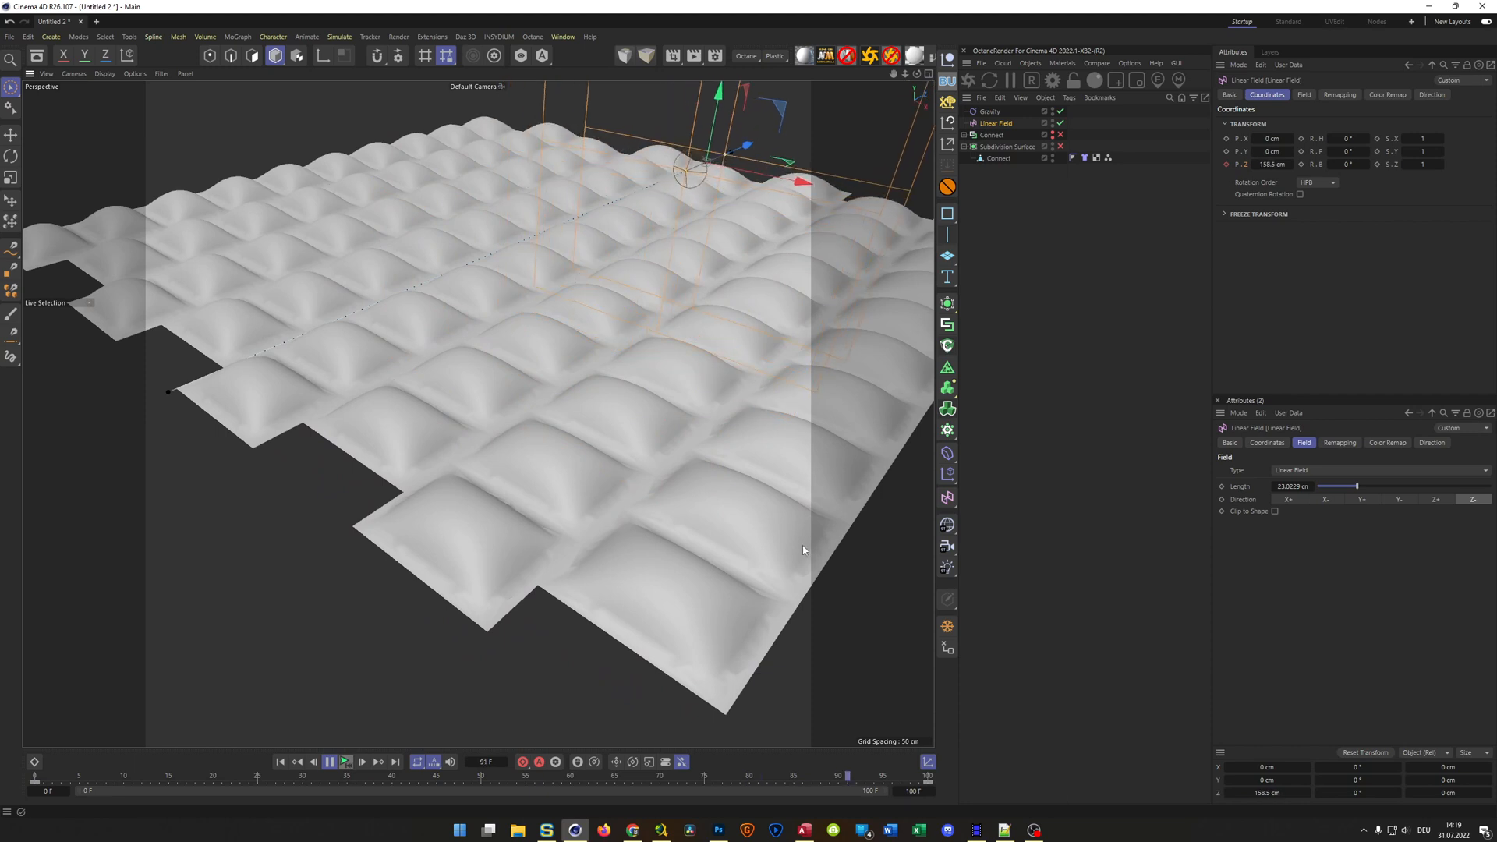
Set the project simulation's damping to 5 % and its iterations to 2
left_click(1035, 746)
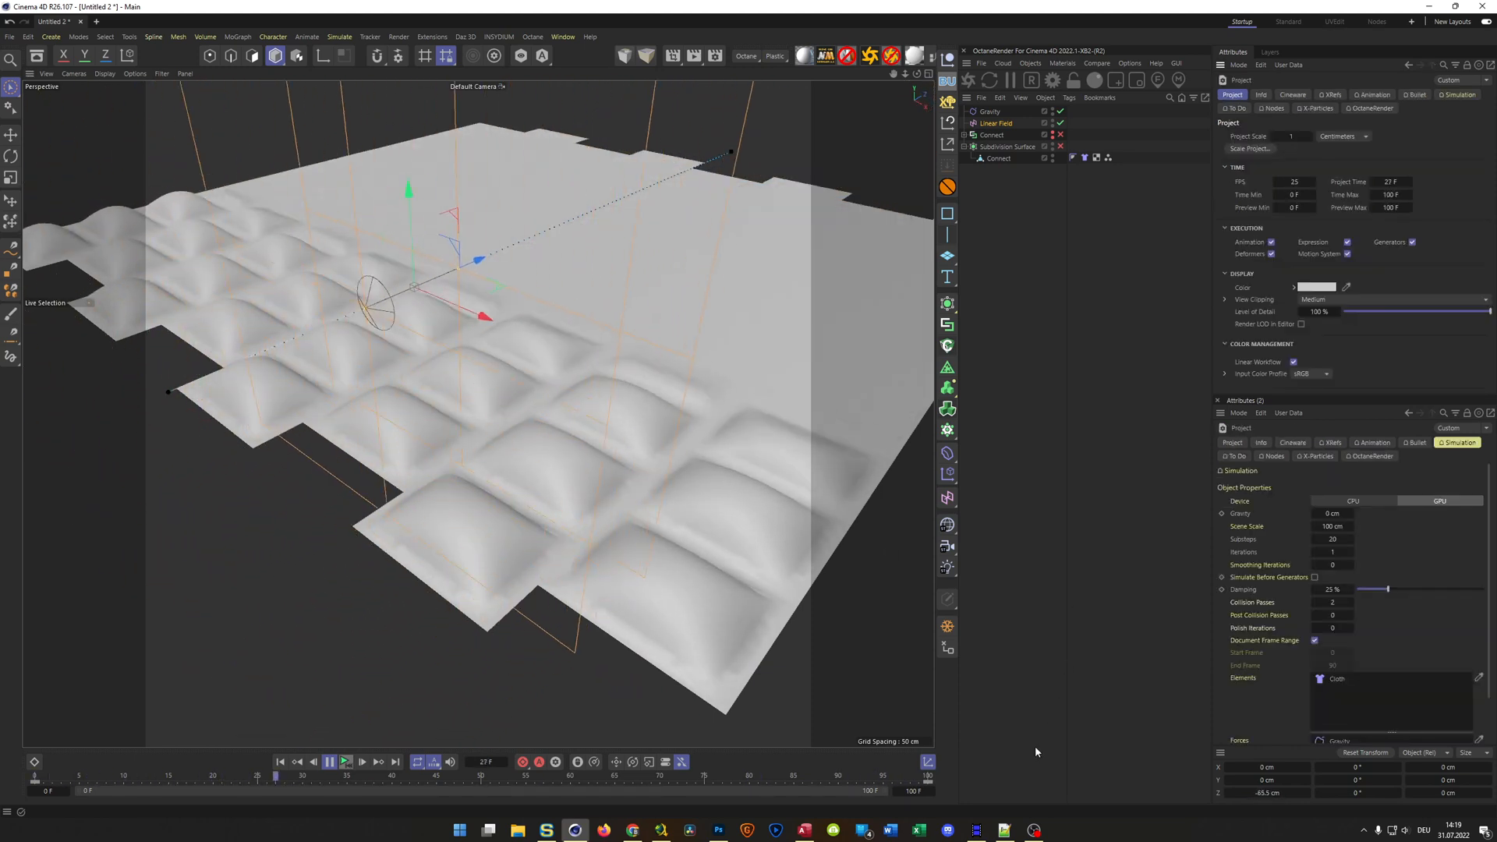
double_click(1334, 590)
type("5")
key("Return")
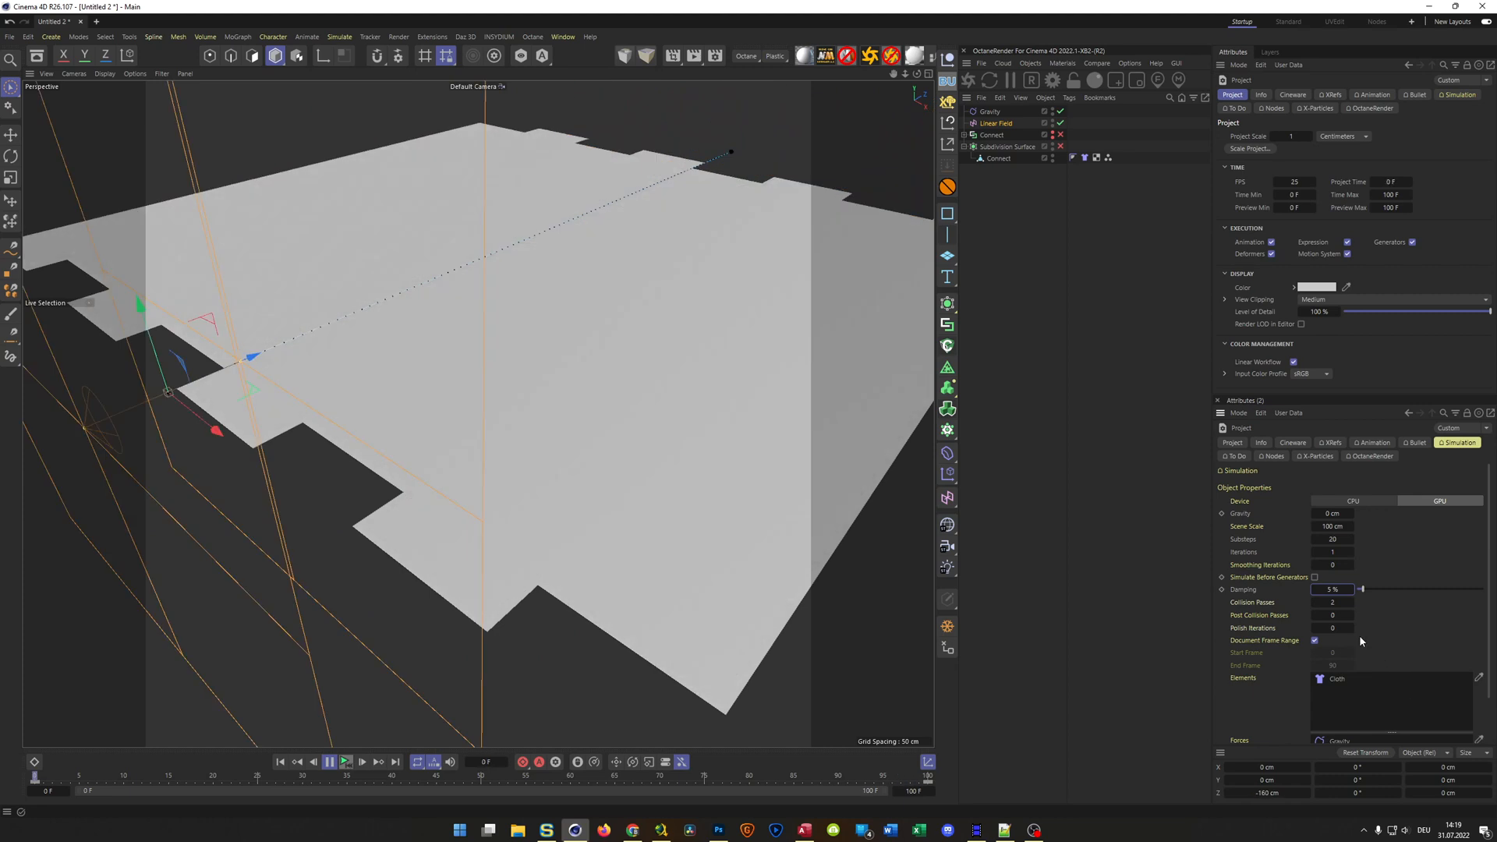
left_click(1350, 551)
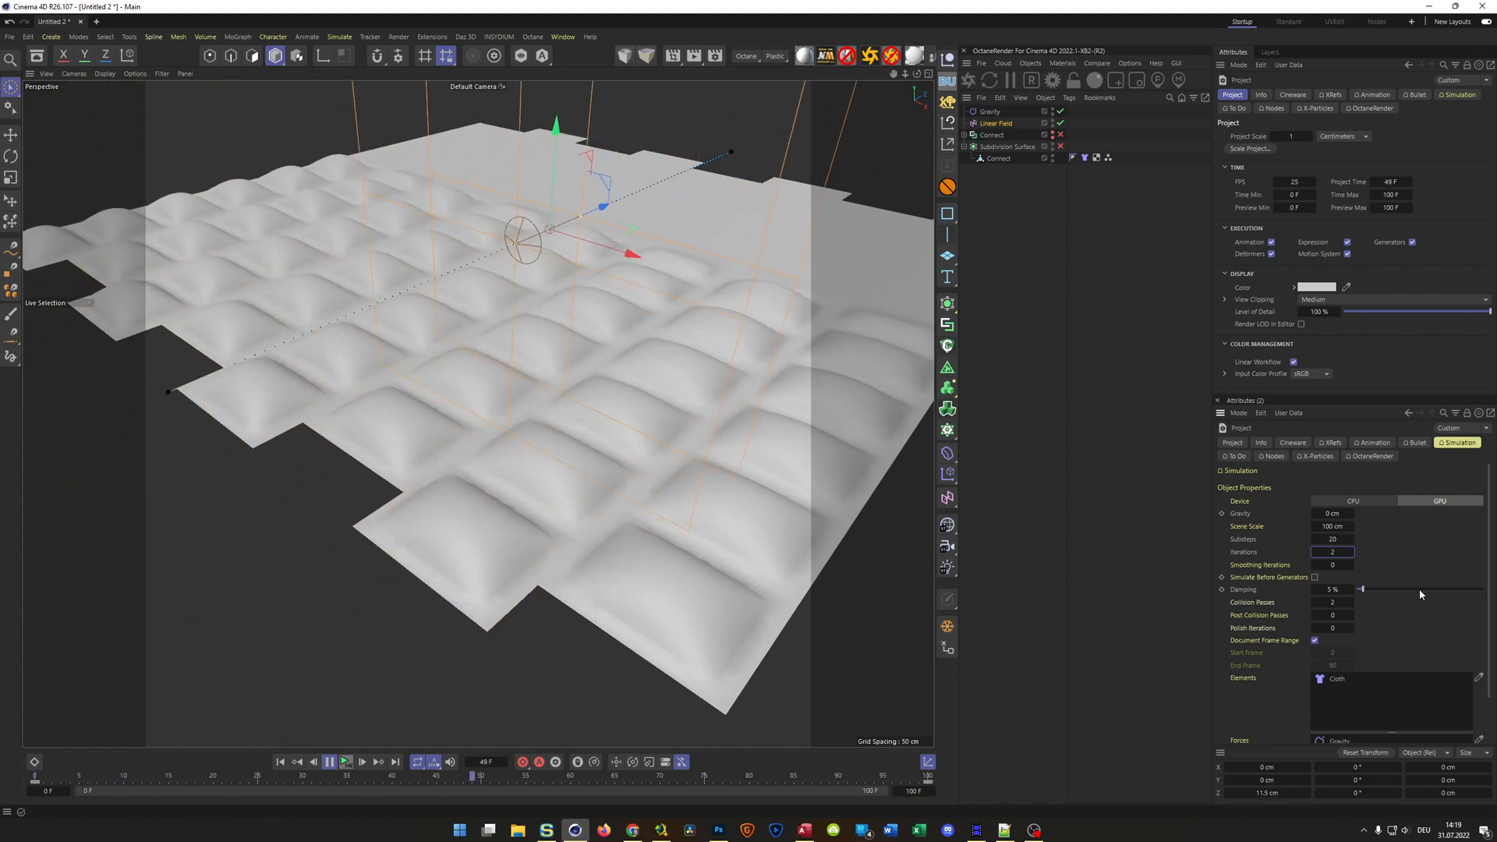
Set the simulation damping to 10 % and replay the animation from the start, pausing at frame 35
left_click(1334, 590)
type("10")
key("Return")
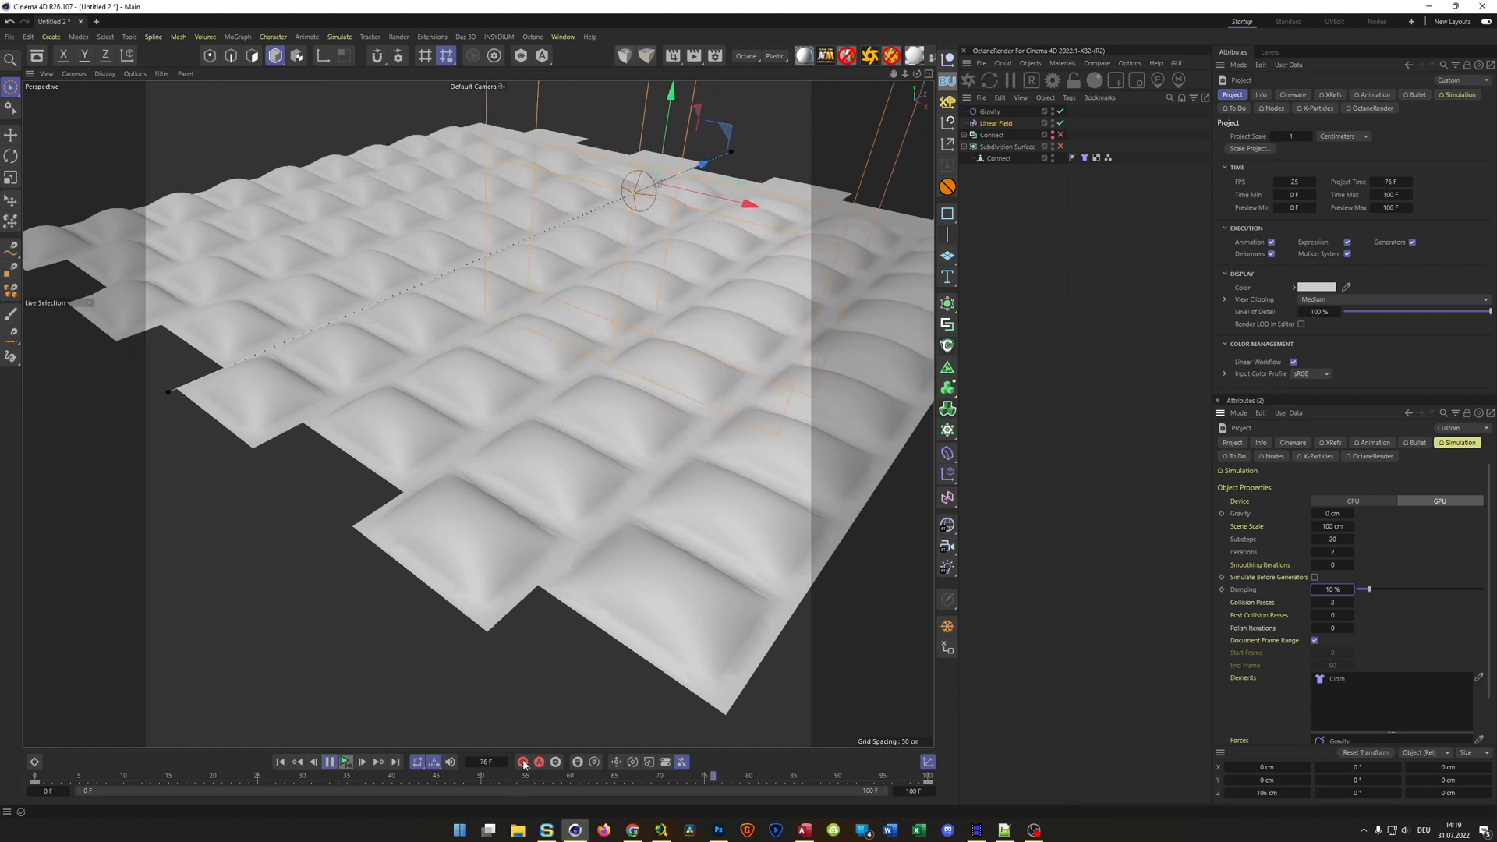
left_click(346, 764)
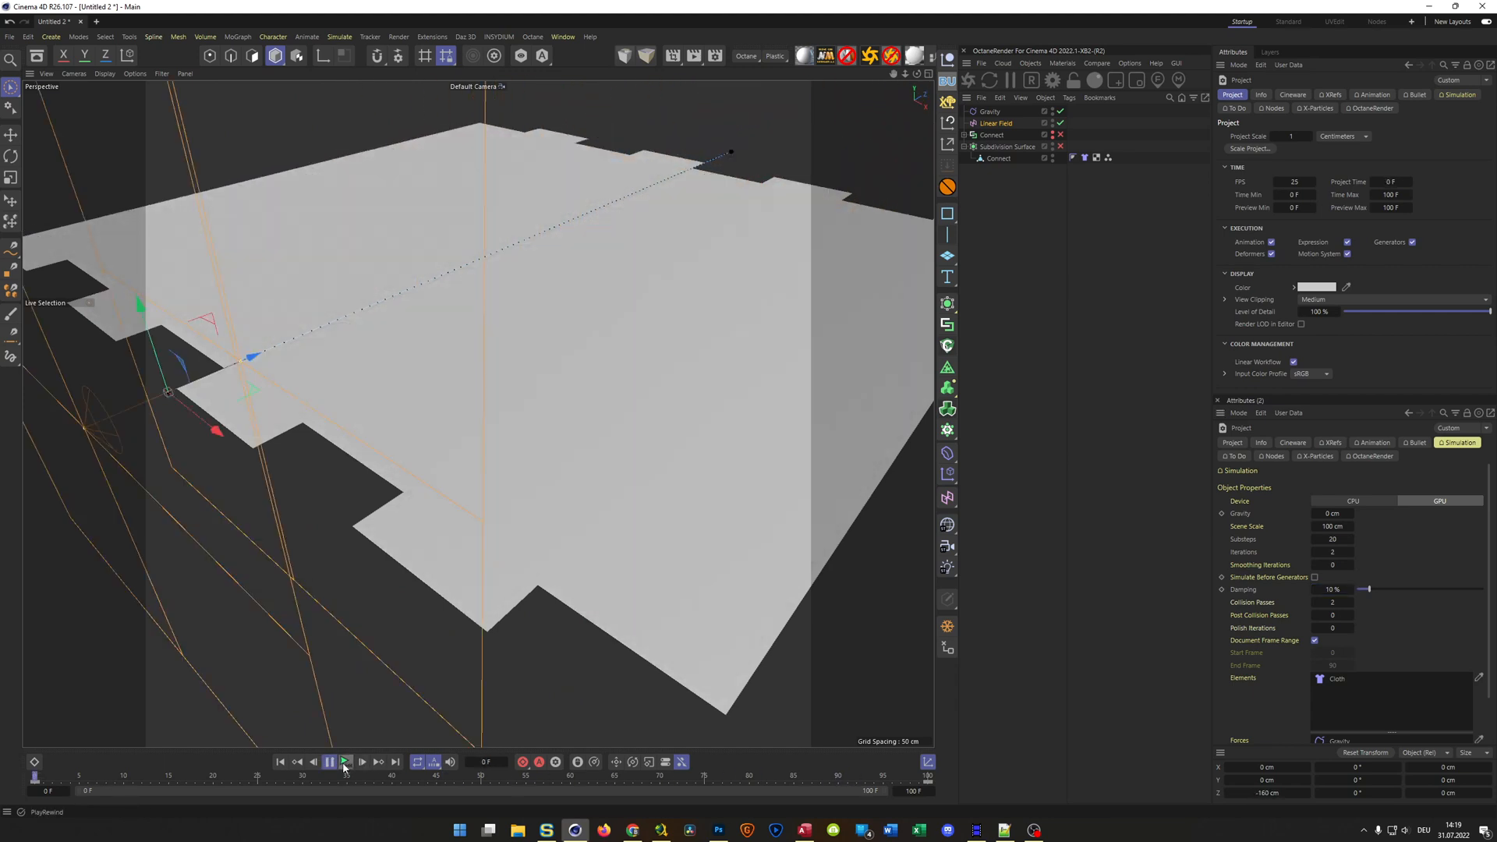
left_click(328, 765)
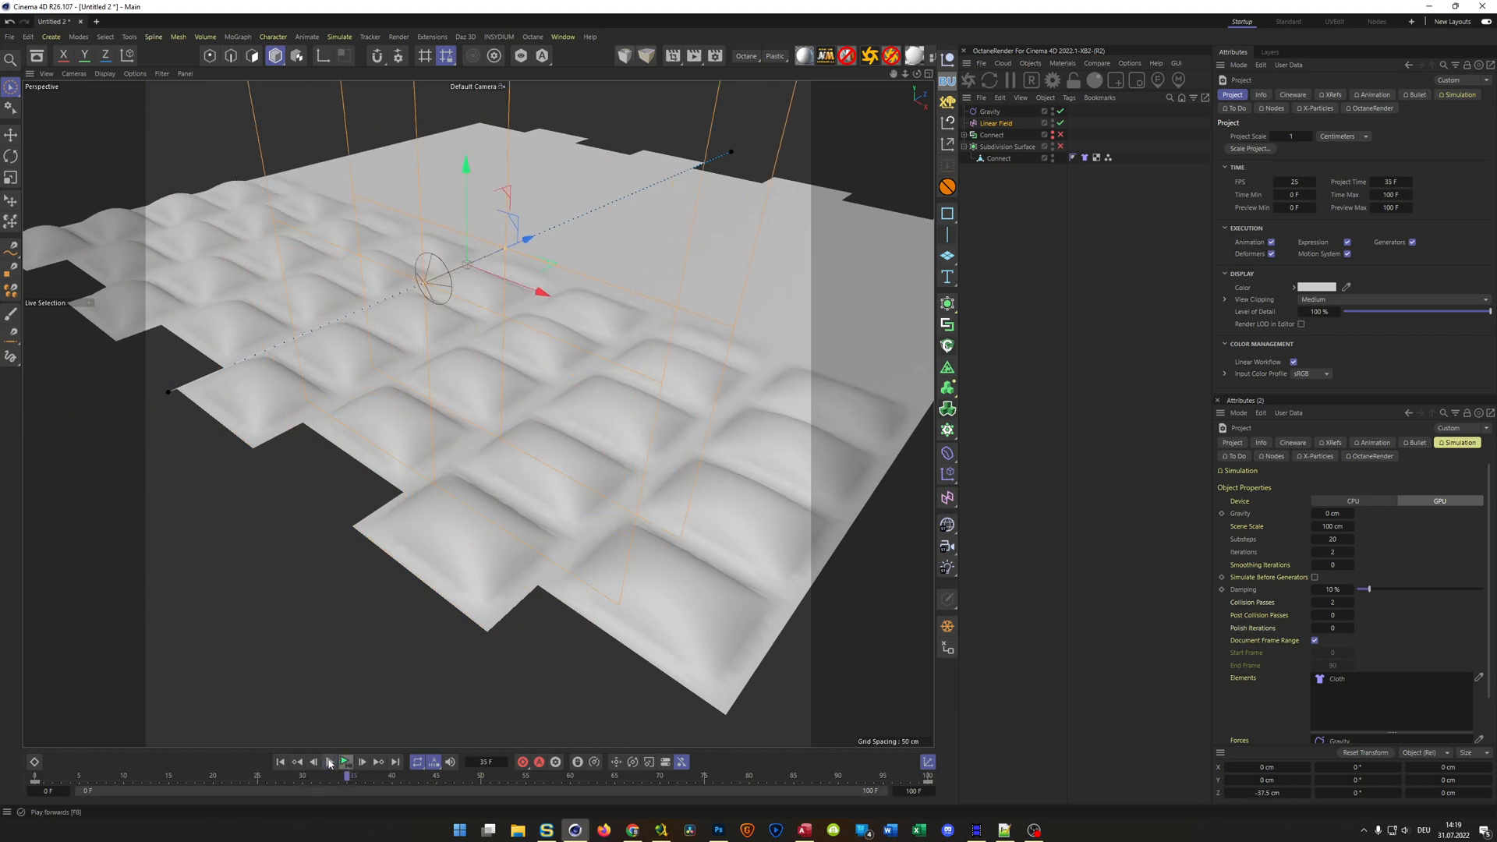
Add a Shader Field above the Linear Field in the Gravity object's fields and set its blending to Normal
left_click(989, 111)
left_click(1338, 95)
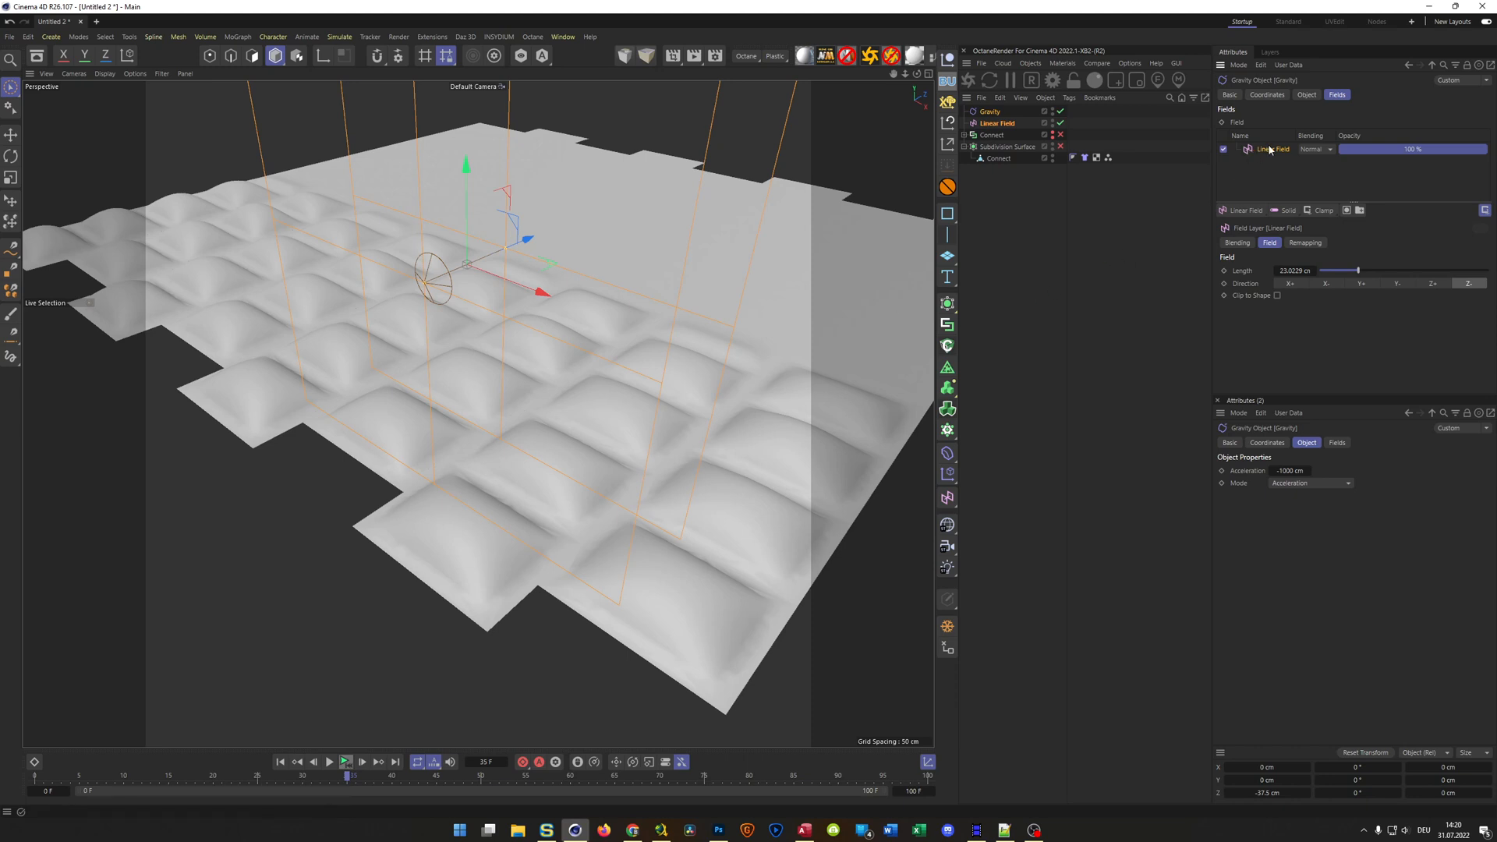
left_click(1250, 212)
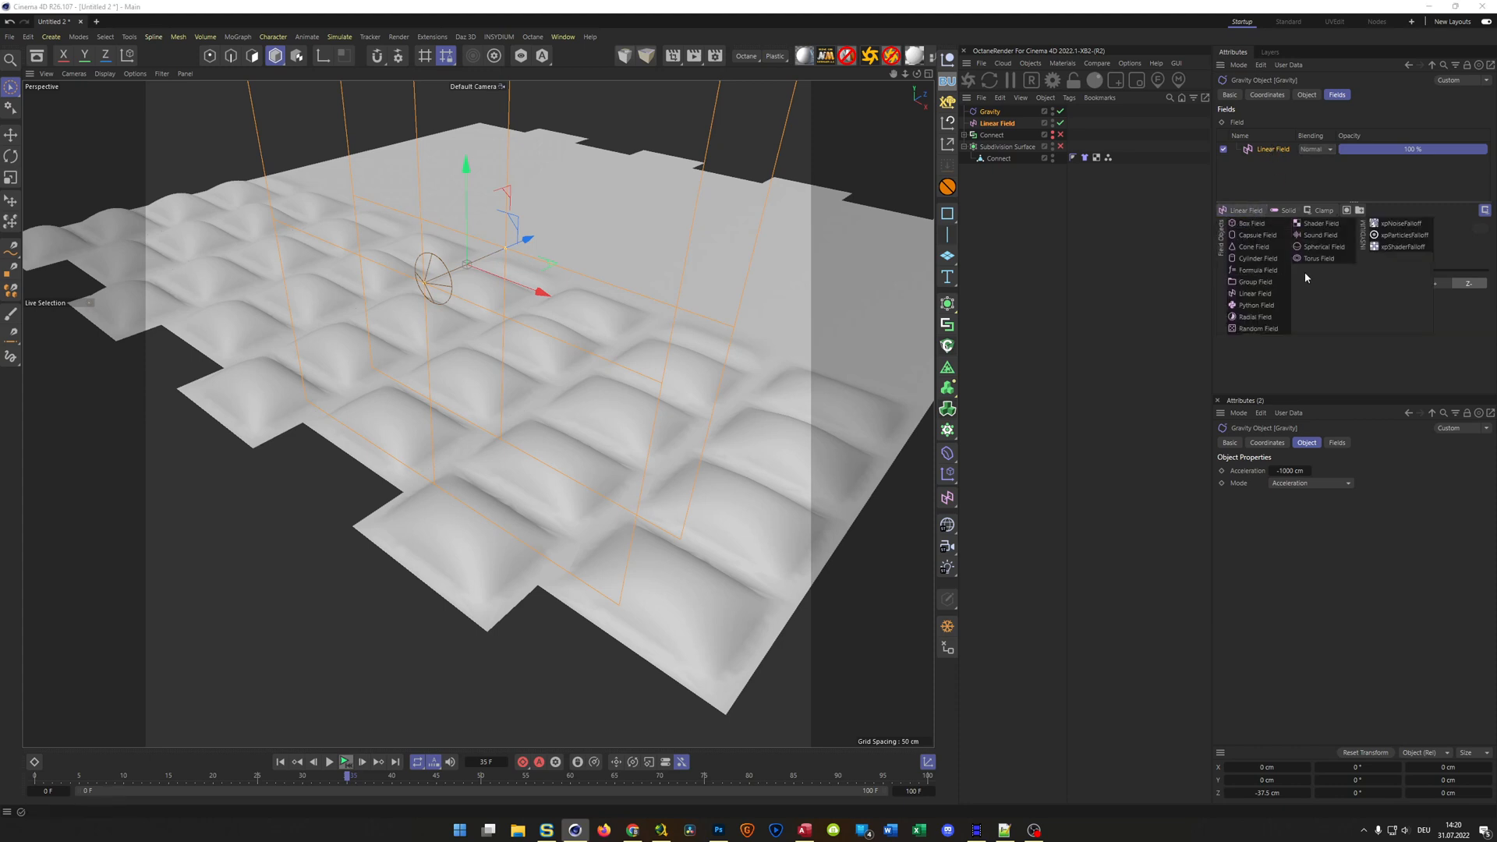
left_click(1320, 223)
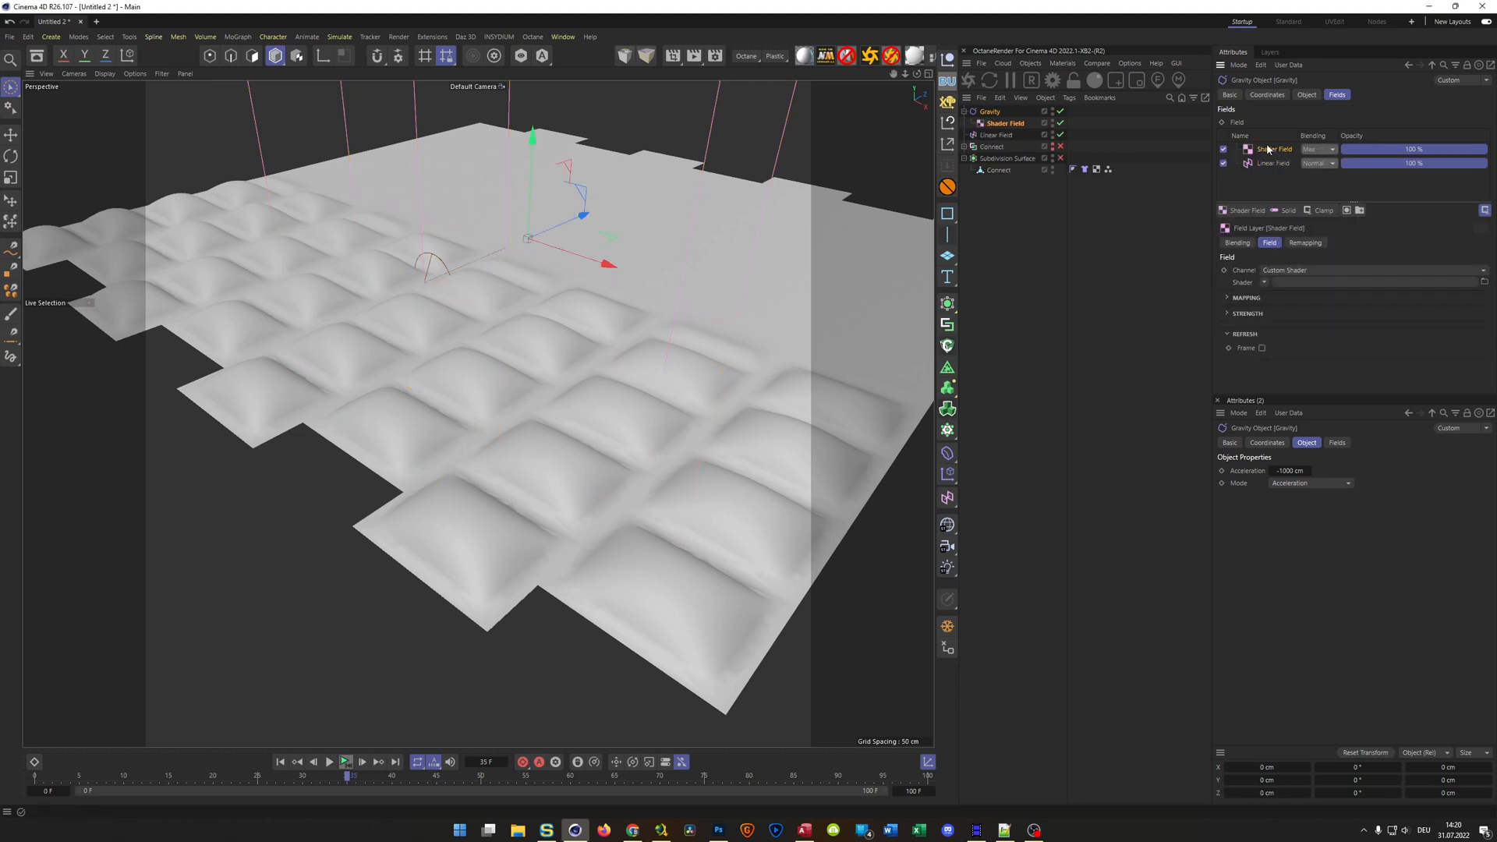
left_click(1315, 152)
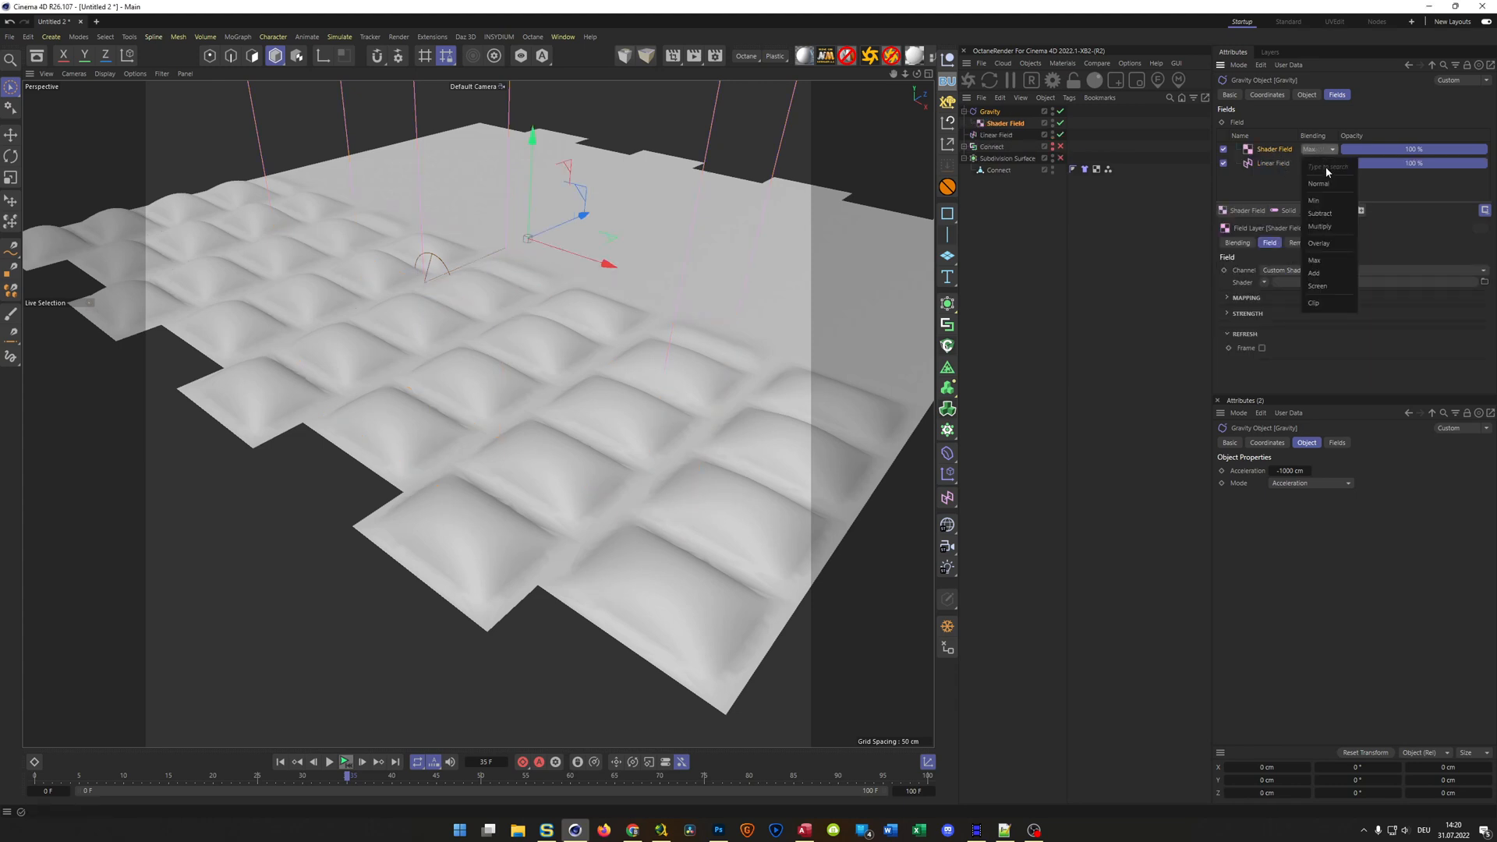
left_click(1325, 180)
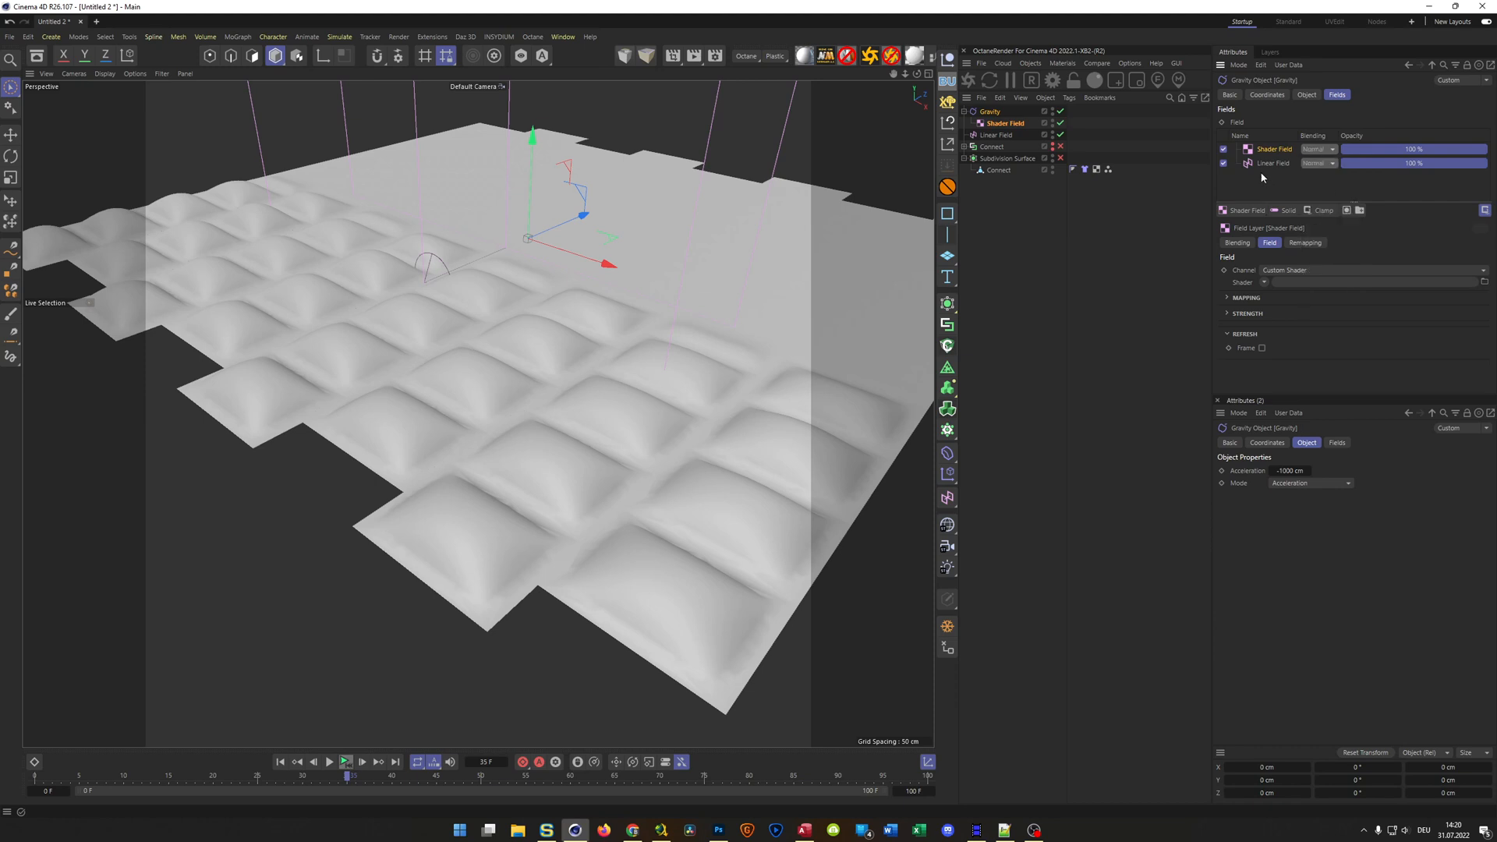
Load a Noise shader into the Shader Field and open the noise settings with enough room to show all properties
left_click(913, 791)
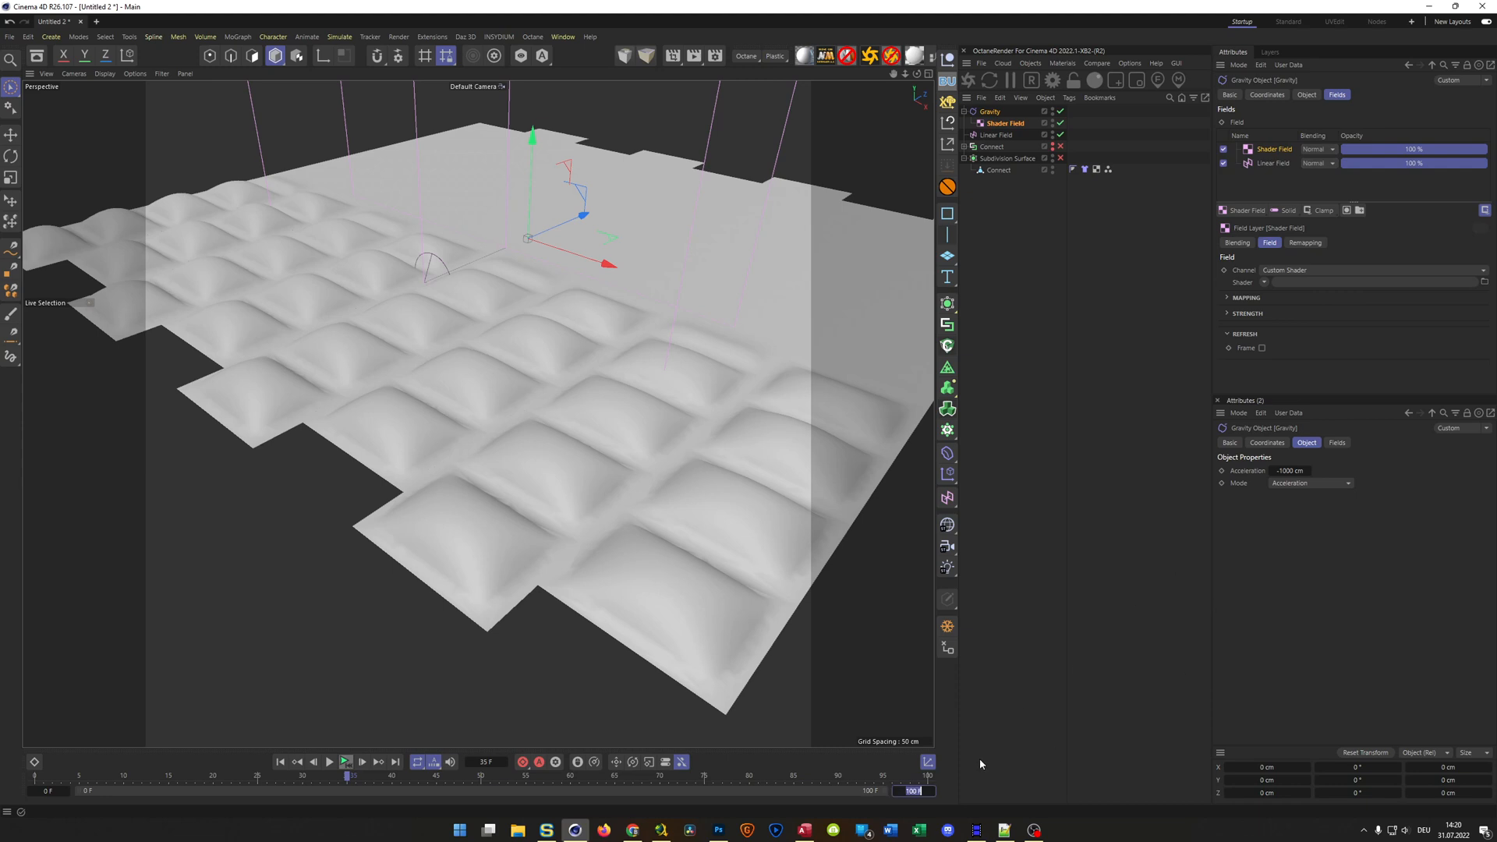
left_click(1112, 594)
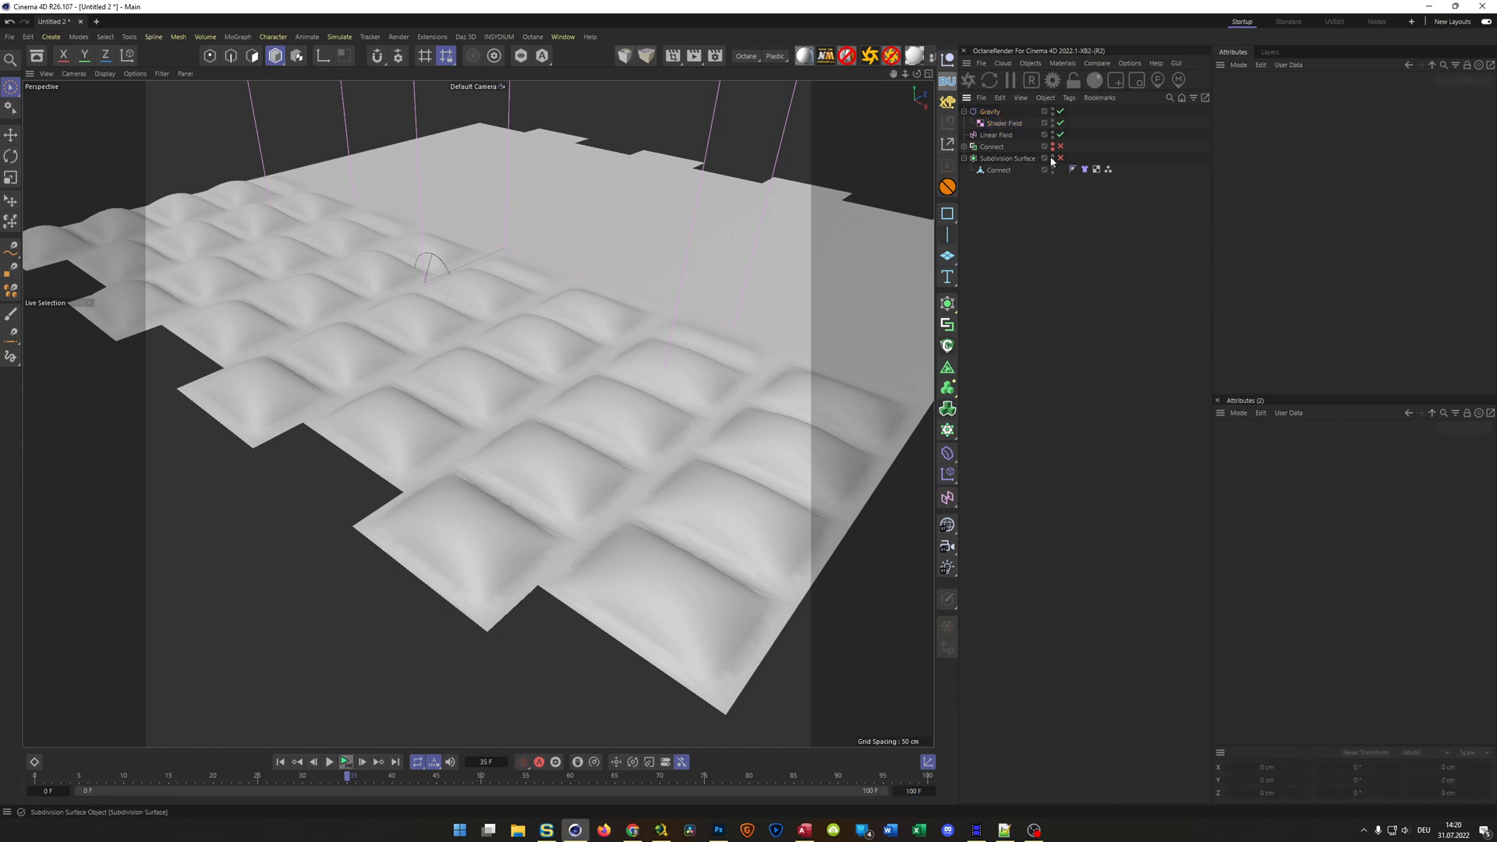
left_click(1004, 124)
left_click_drag(998, 134, 996, 135)
left_click(1262, 150)
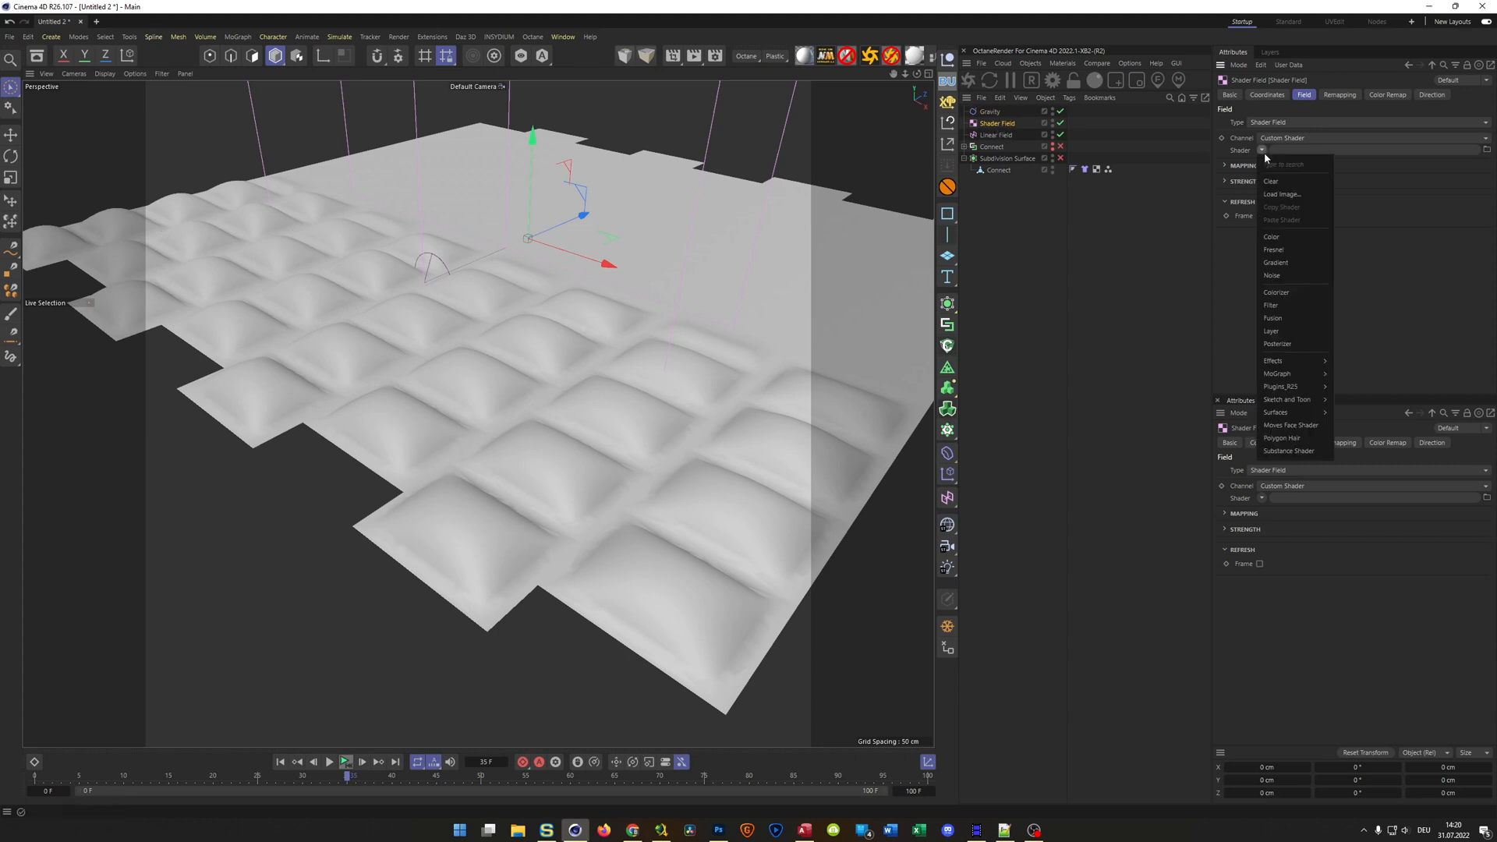
left_click(1296, 277)
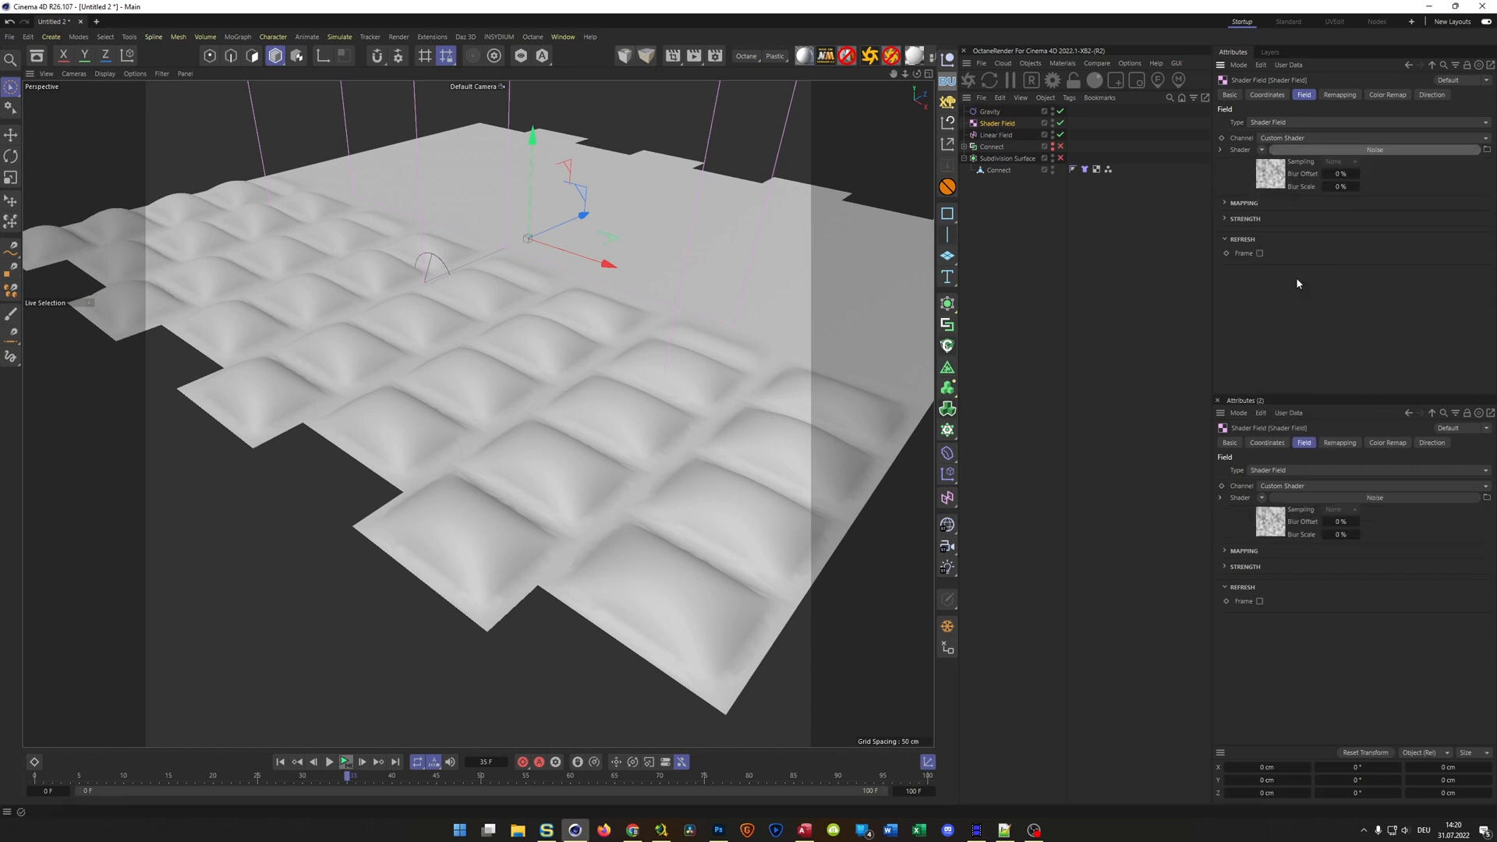
left_click(1279, 174)
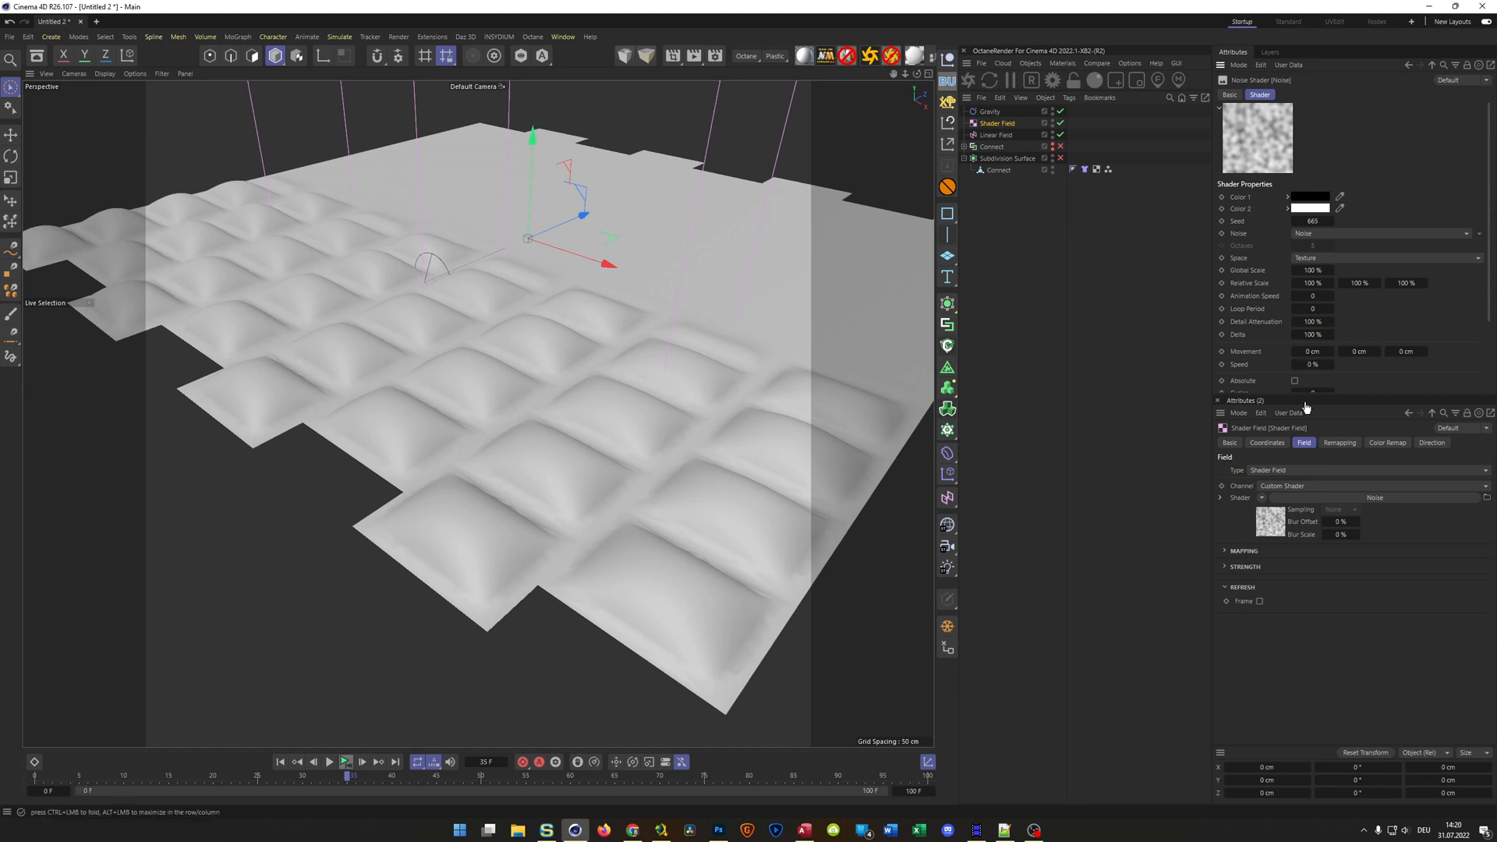
left_click_drag(1357, 399, 1353, 553)
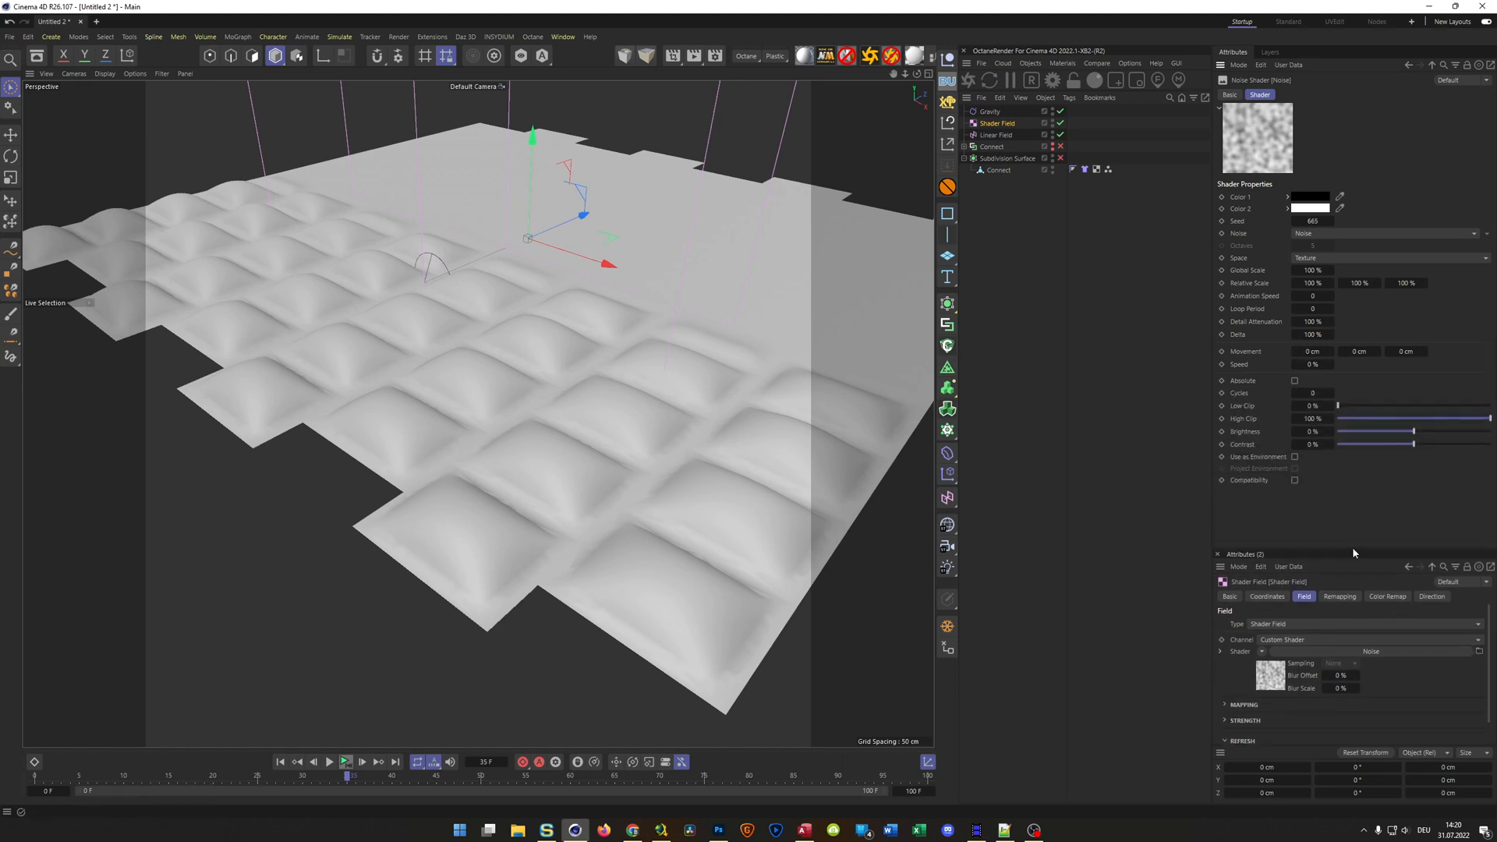
Replay the simulation from the start several times to examine the noise's effect on the cloth, stopping at frame 77
left_click(346, 762)
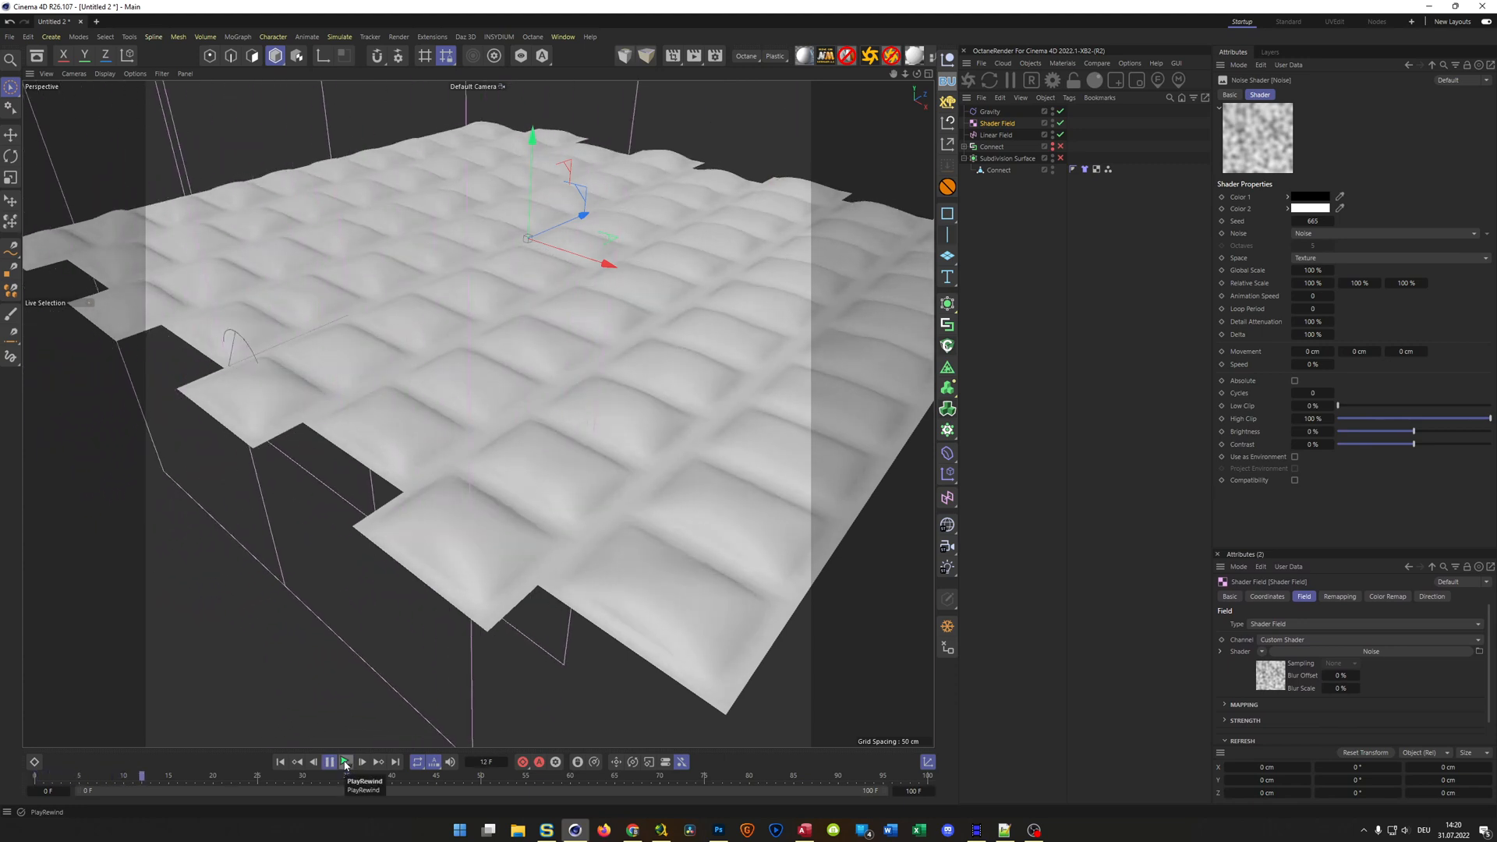
left_click(346, 765)
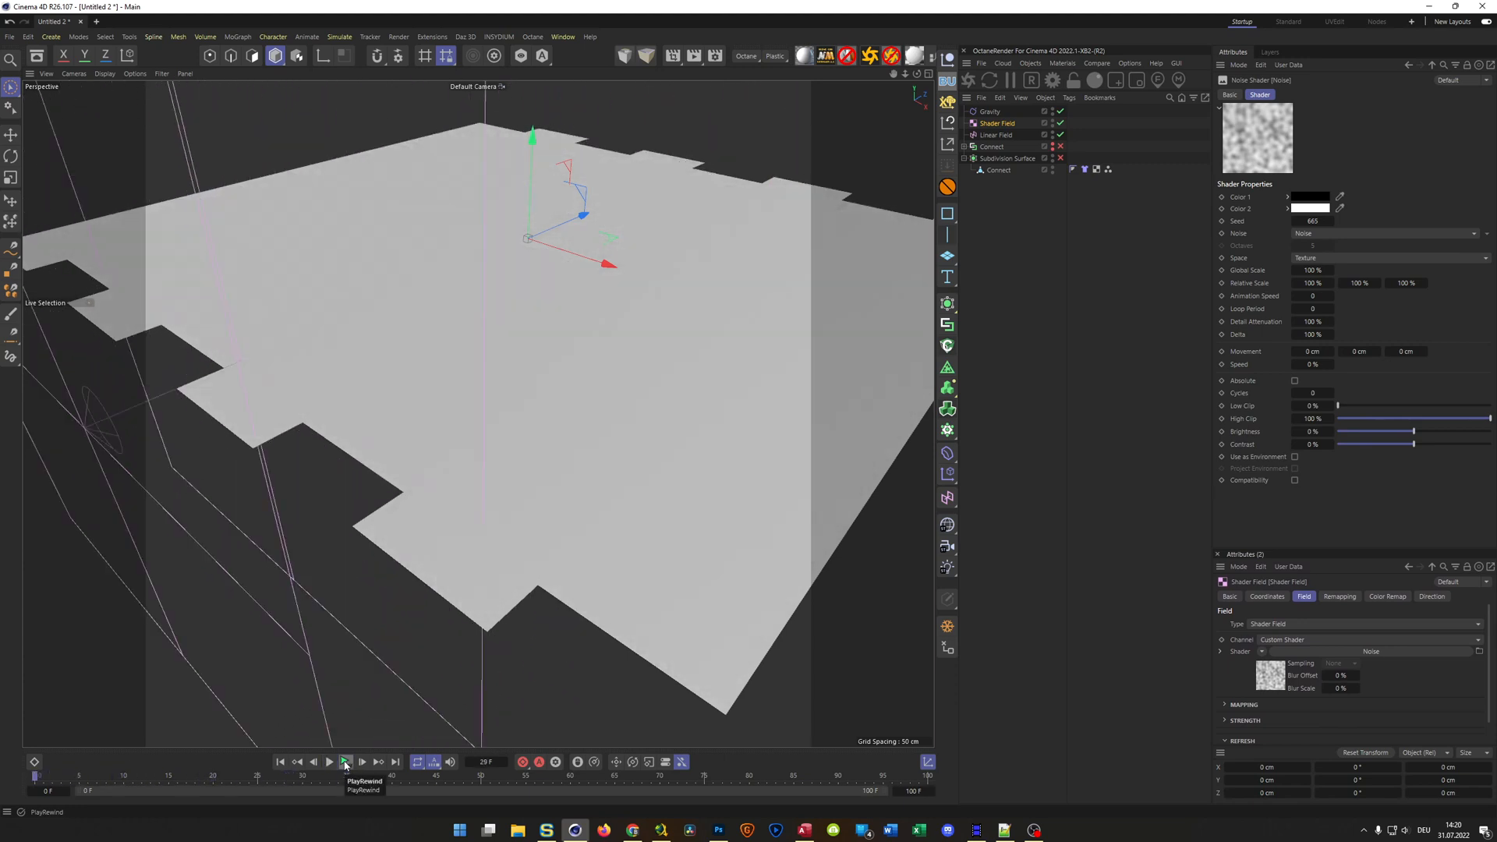
left_click(346, 762)
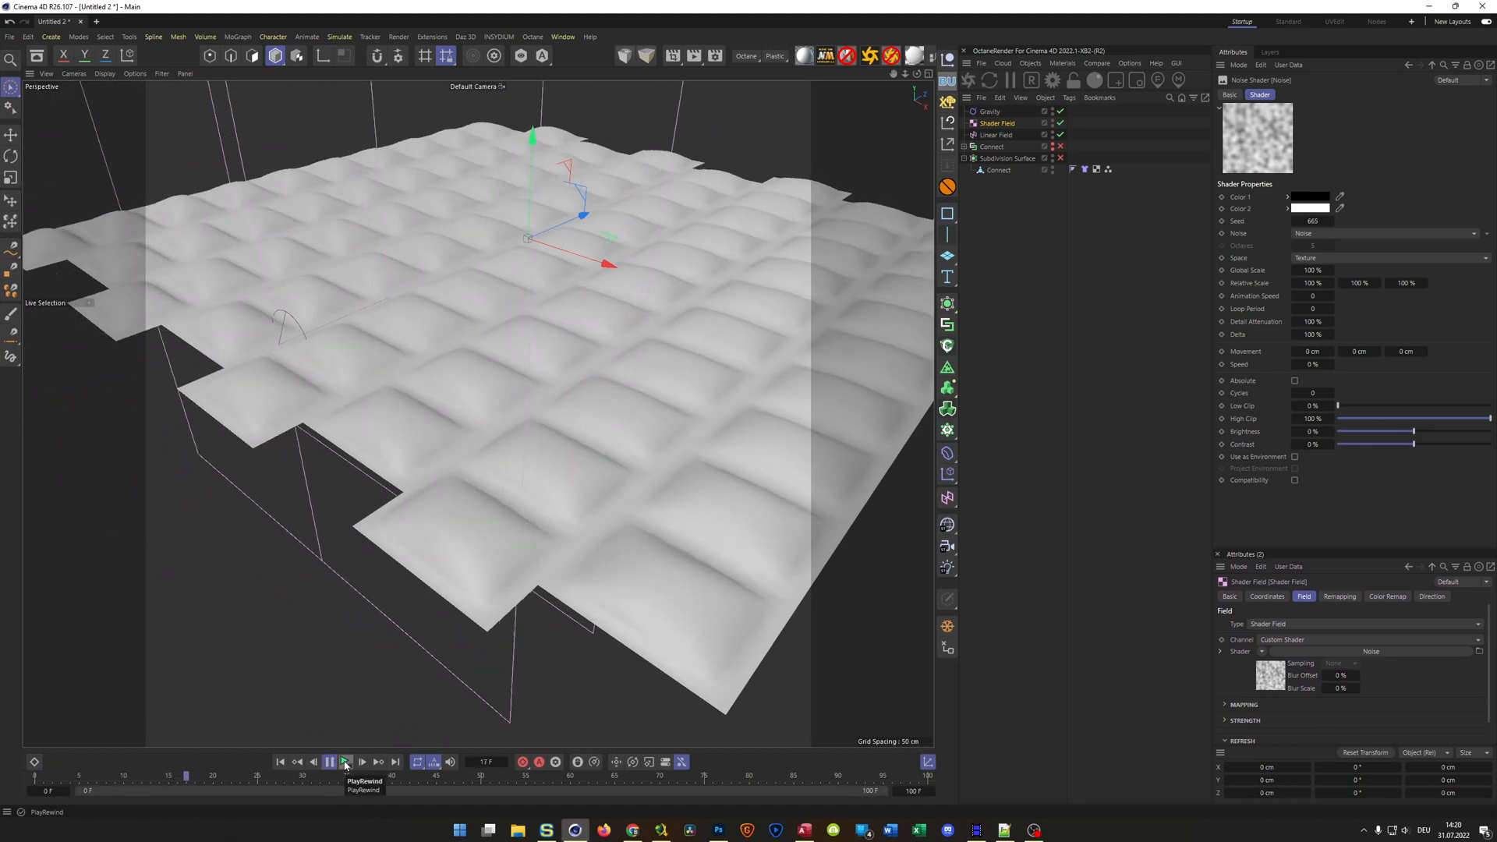
left_click(346, 763)
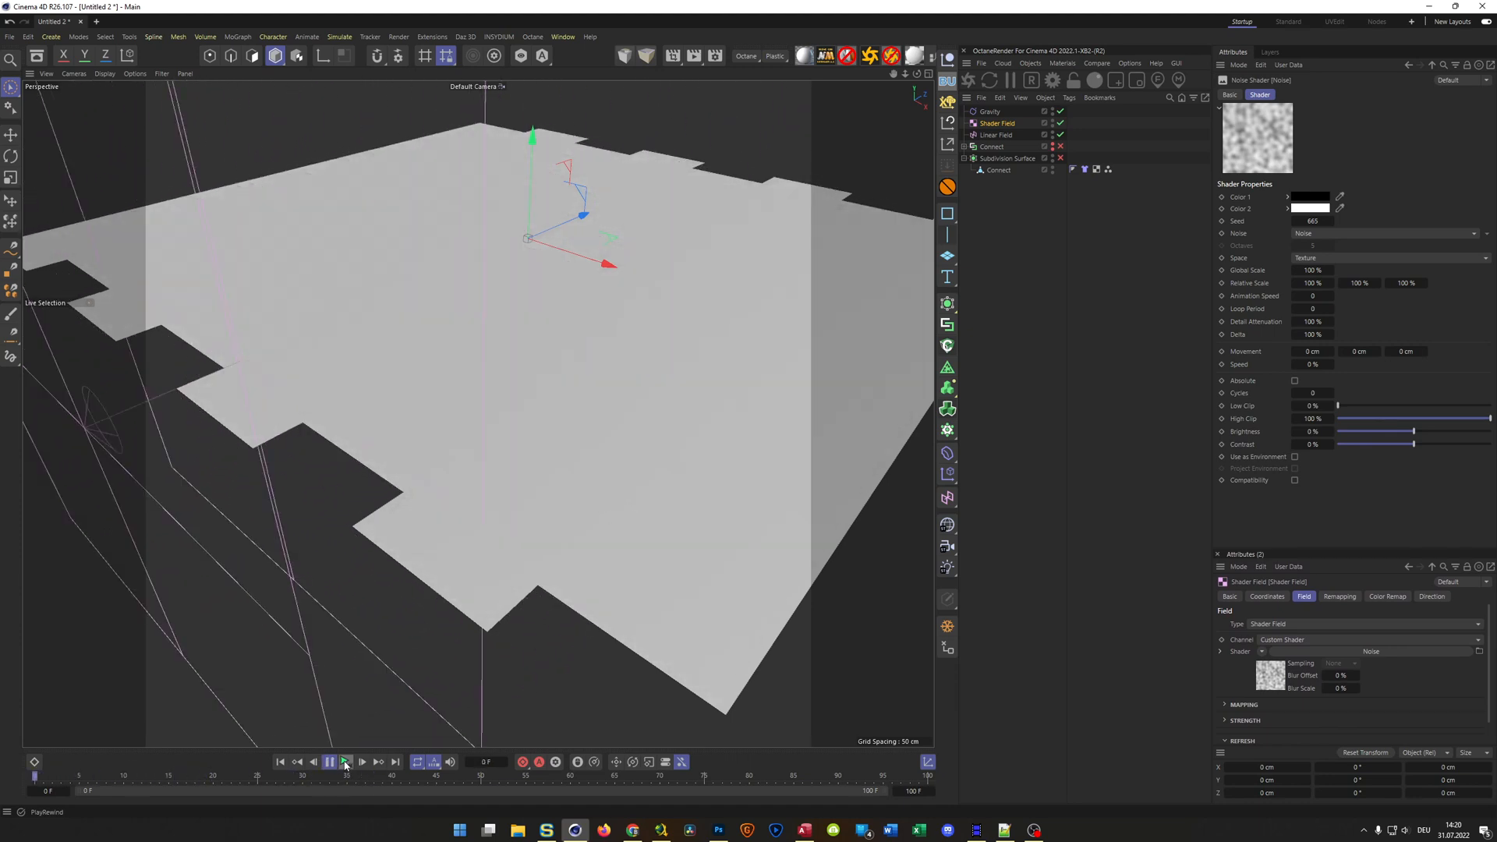
left_click(346, 765)
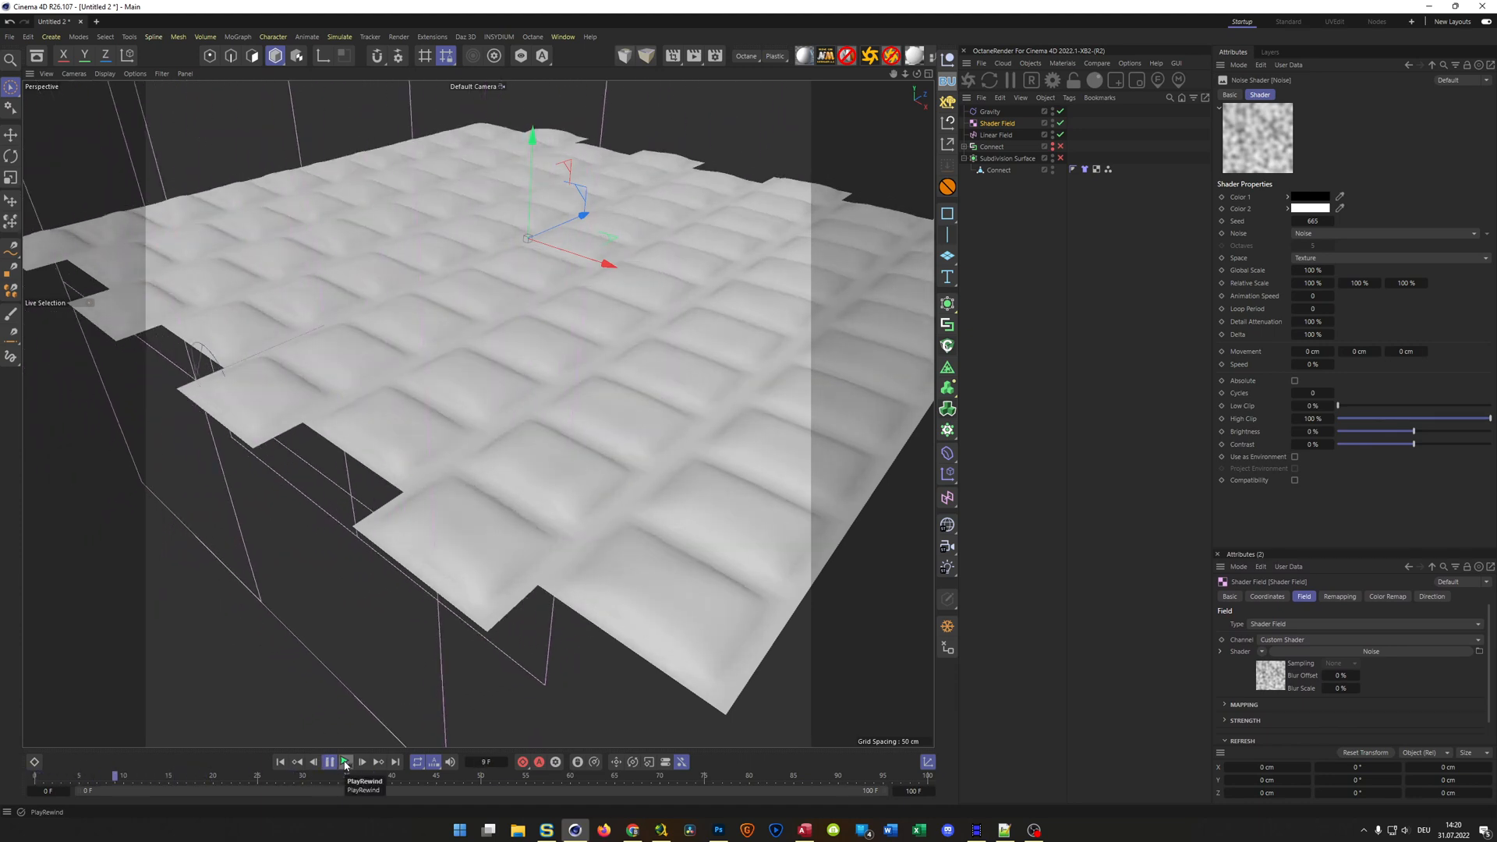
left_click(997, 125)
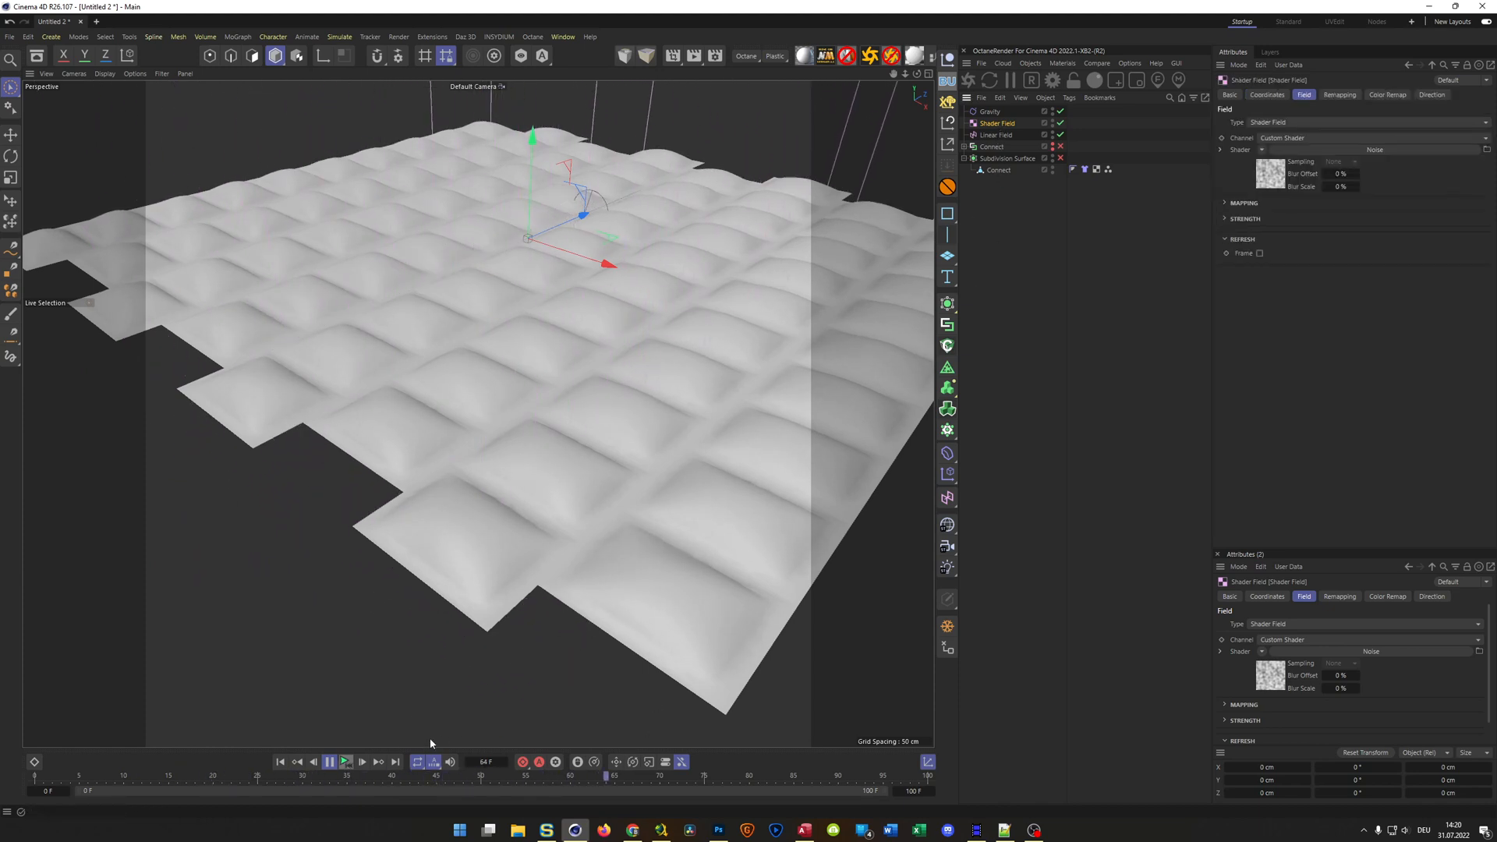
left_click(346, 763)
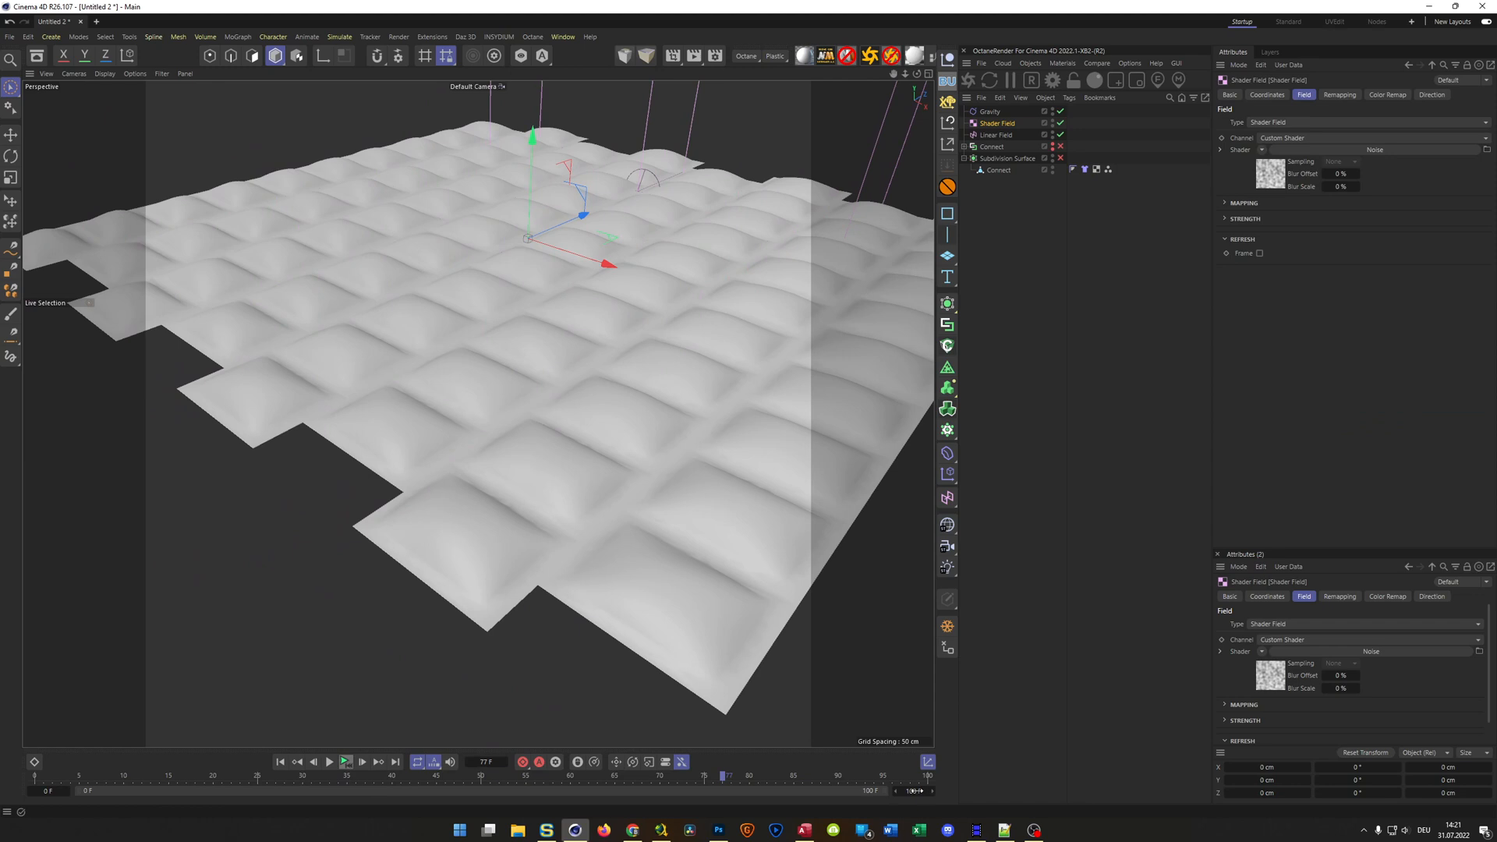
Extend the project's end to frame 1000, hide the Linear Field's viewport display and play the simulation from the start
type("1000")
key("Return")
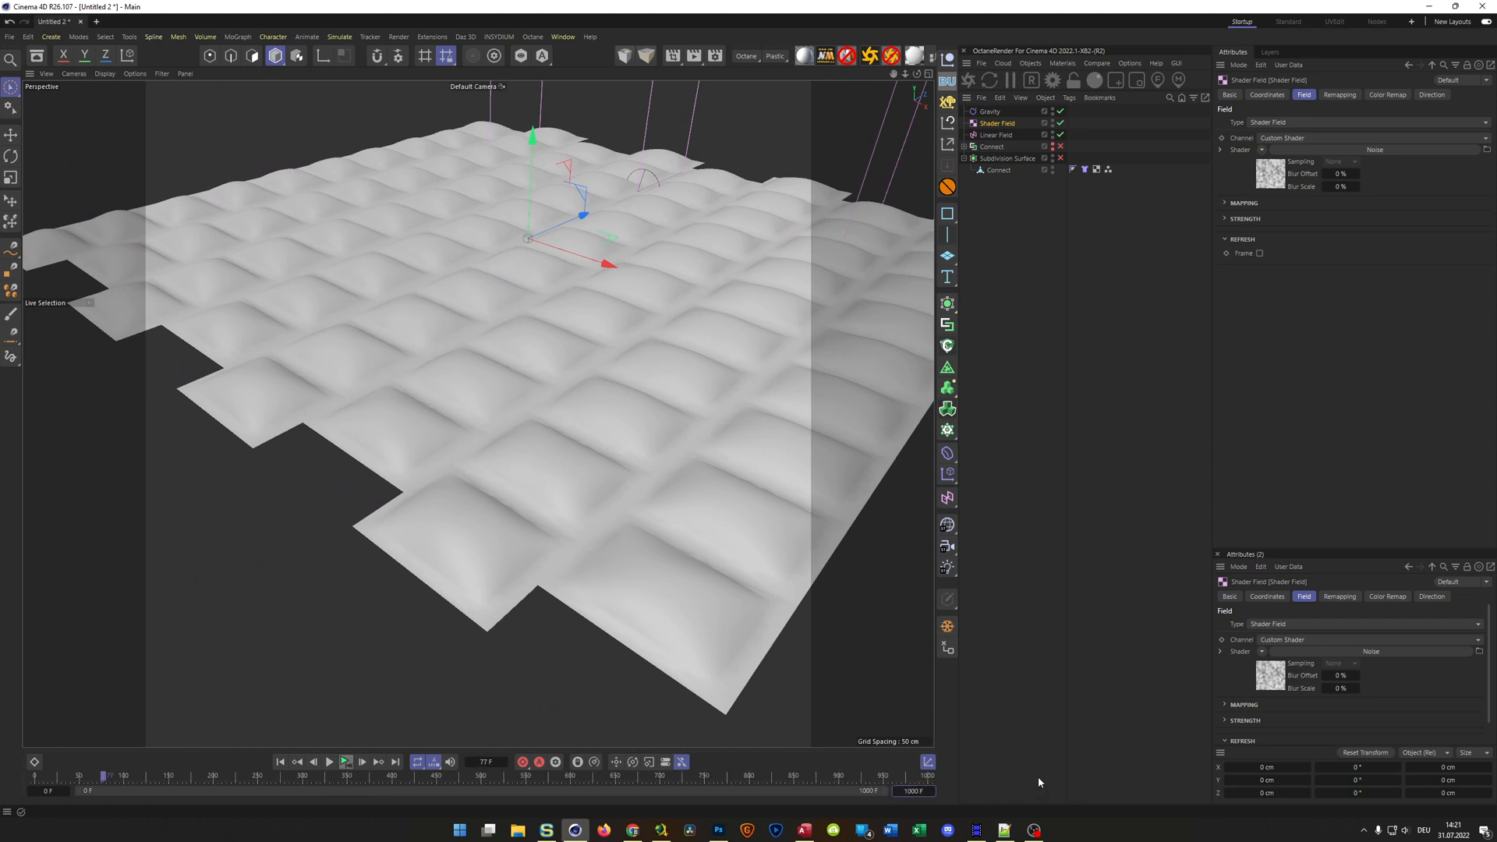
double_click(1054, 136, "alt")
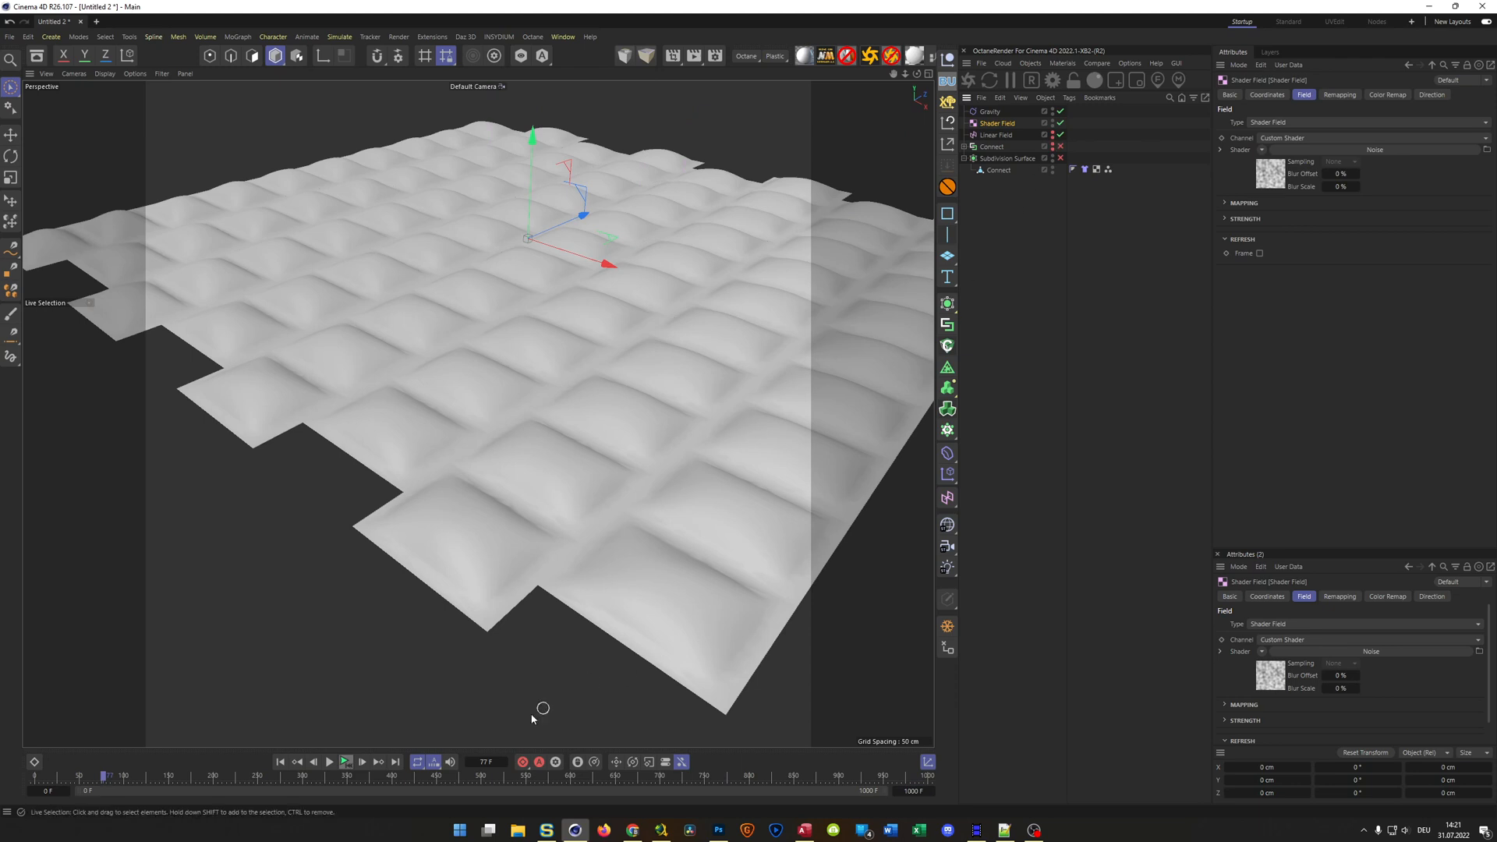
left_click(346, 762)
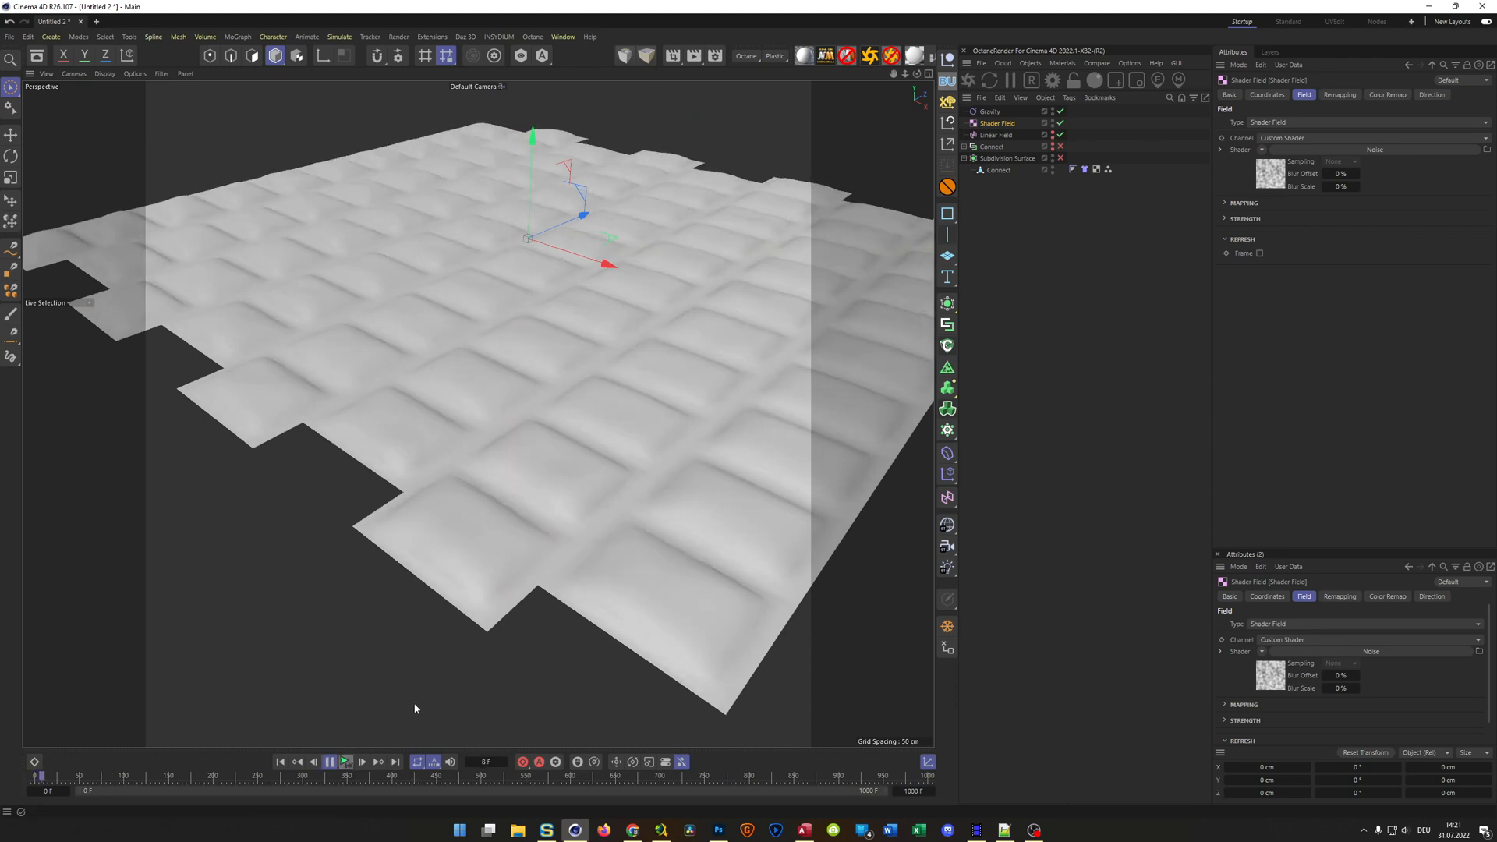
Set the Noise shader's global scale to about 1768 % and its contrast to 100 % while the simulation plays
left_click(1270, 175)
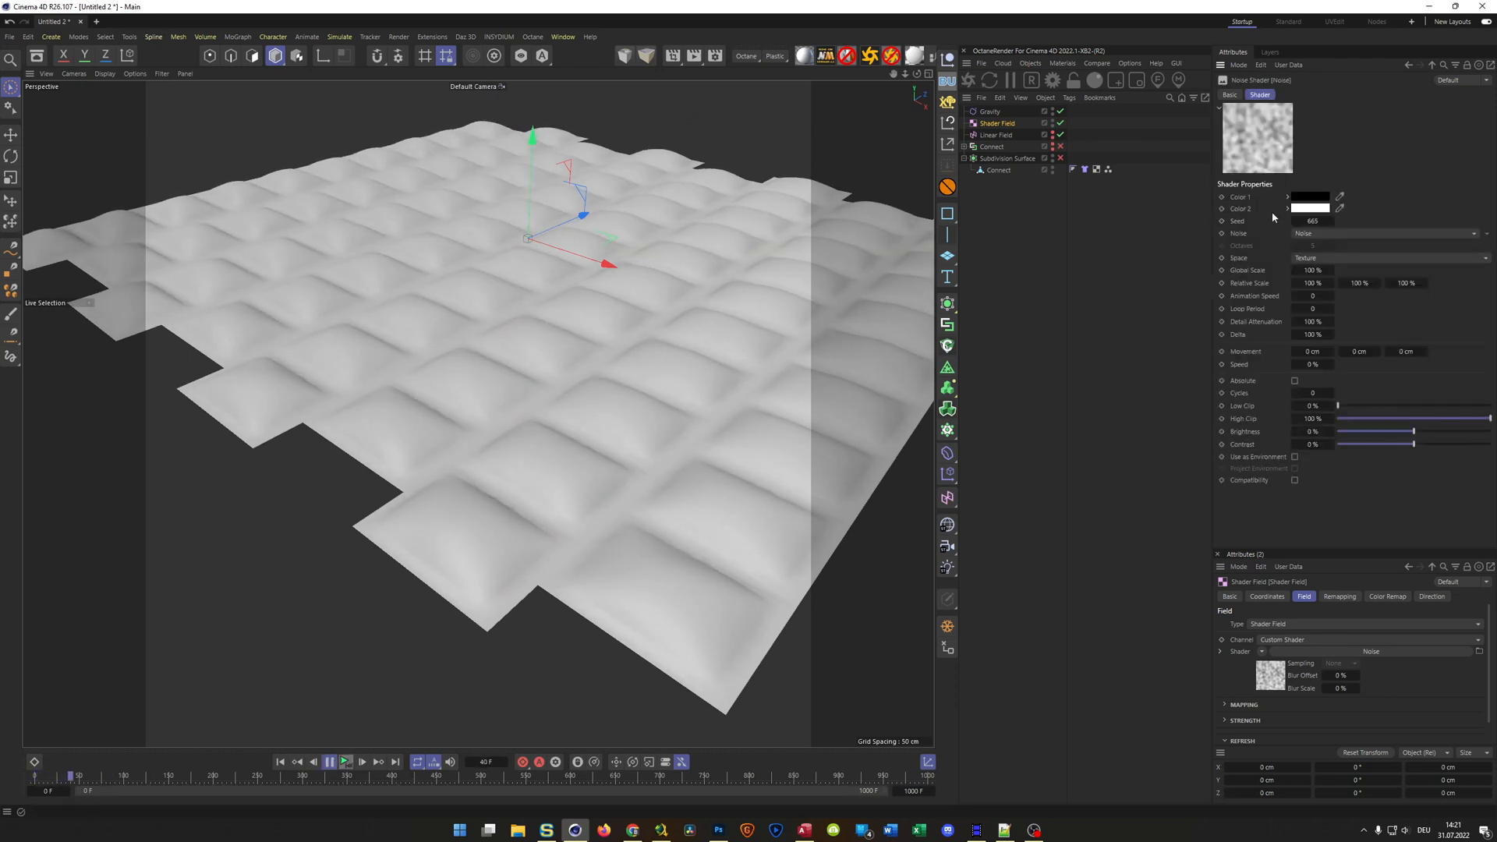
left_click(1313, 273)
left_click_drag(1315, 272, 1357, 271)
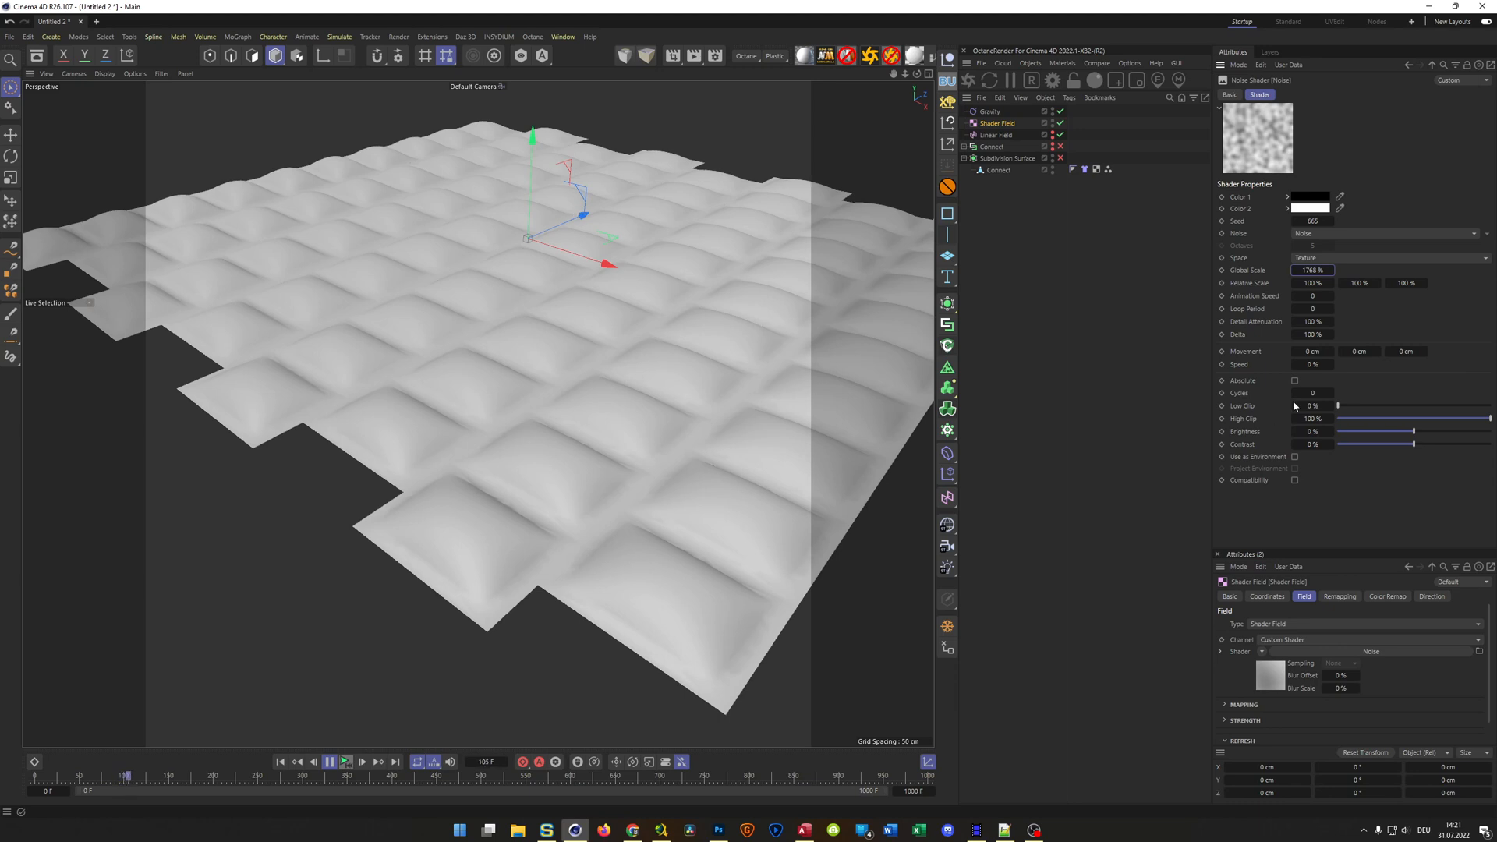
left_click_drag(1409, 444, 1481, 445)
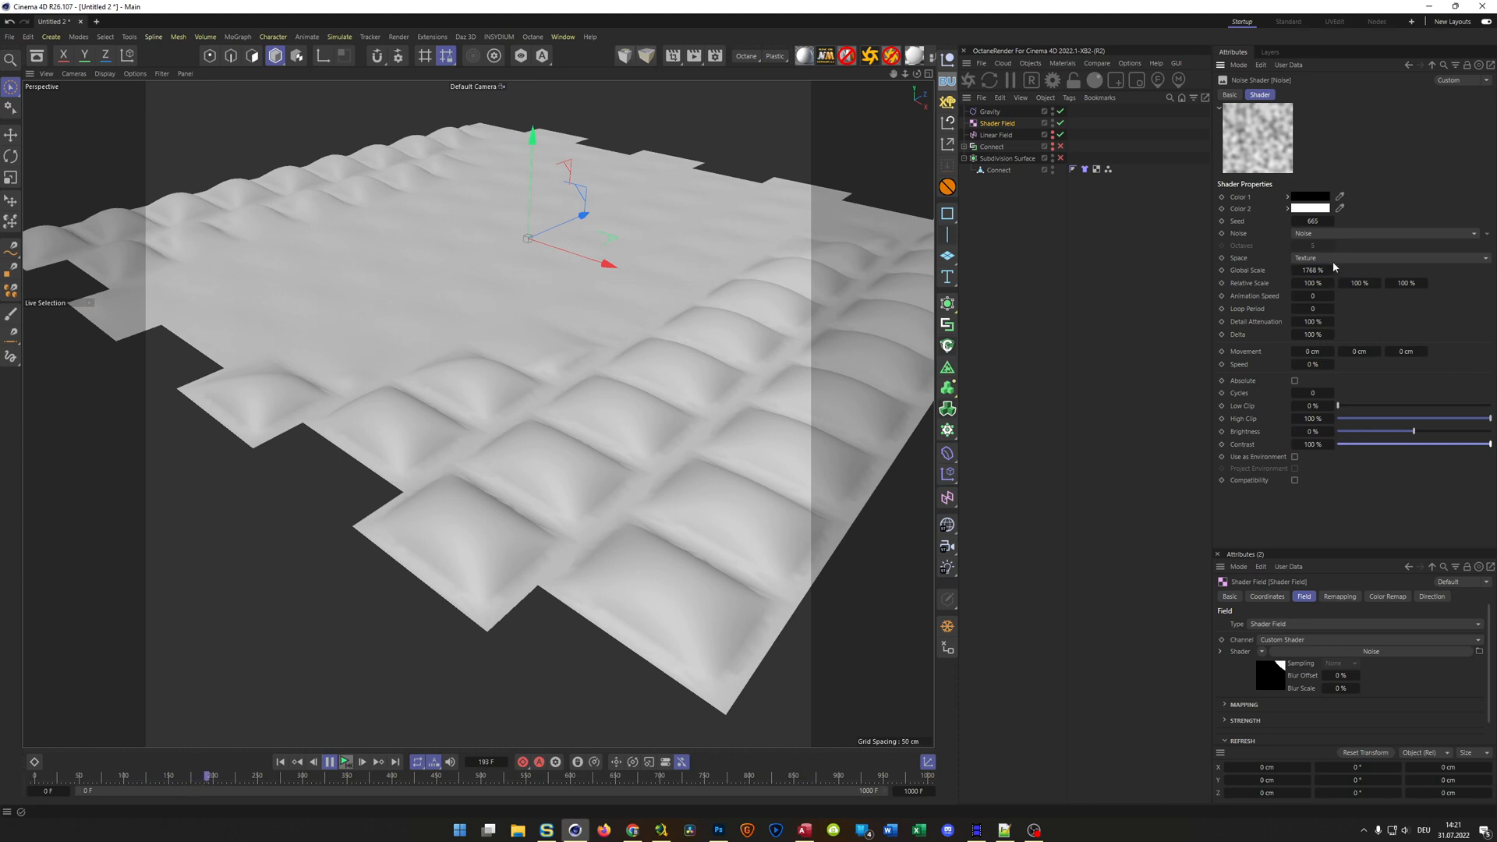
Set the Noise shader's global scale to 50 % and inspect the wrinkled cloth from a lower angle
left_click_drag(1323, 271, 1302, 271)
left_click_drag(1324, 271, 1304, 270)
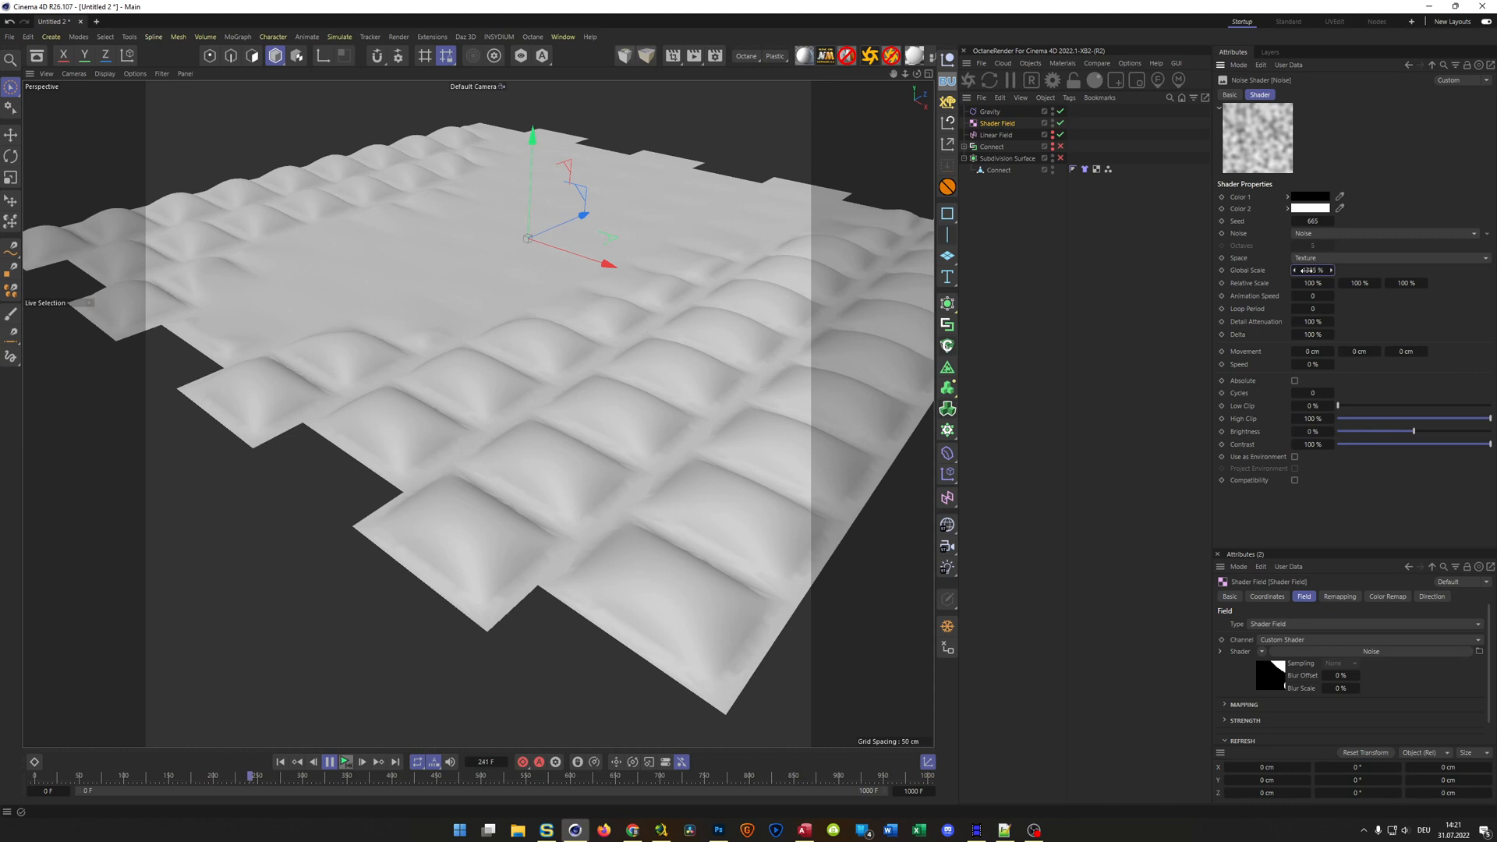
type("50")
key("Return")
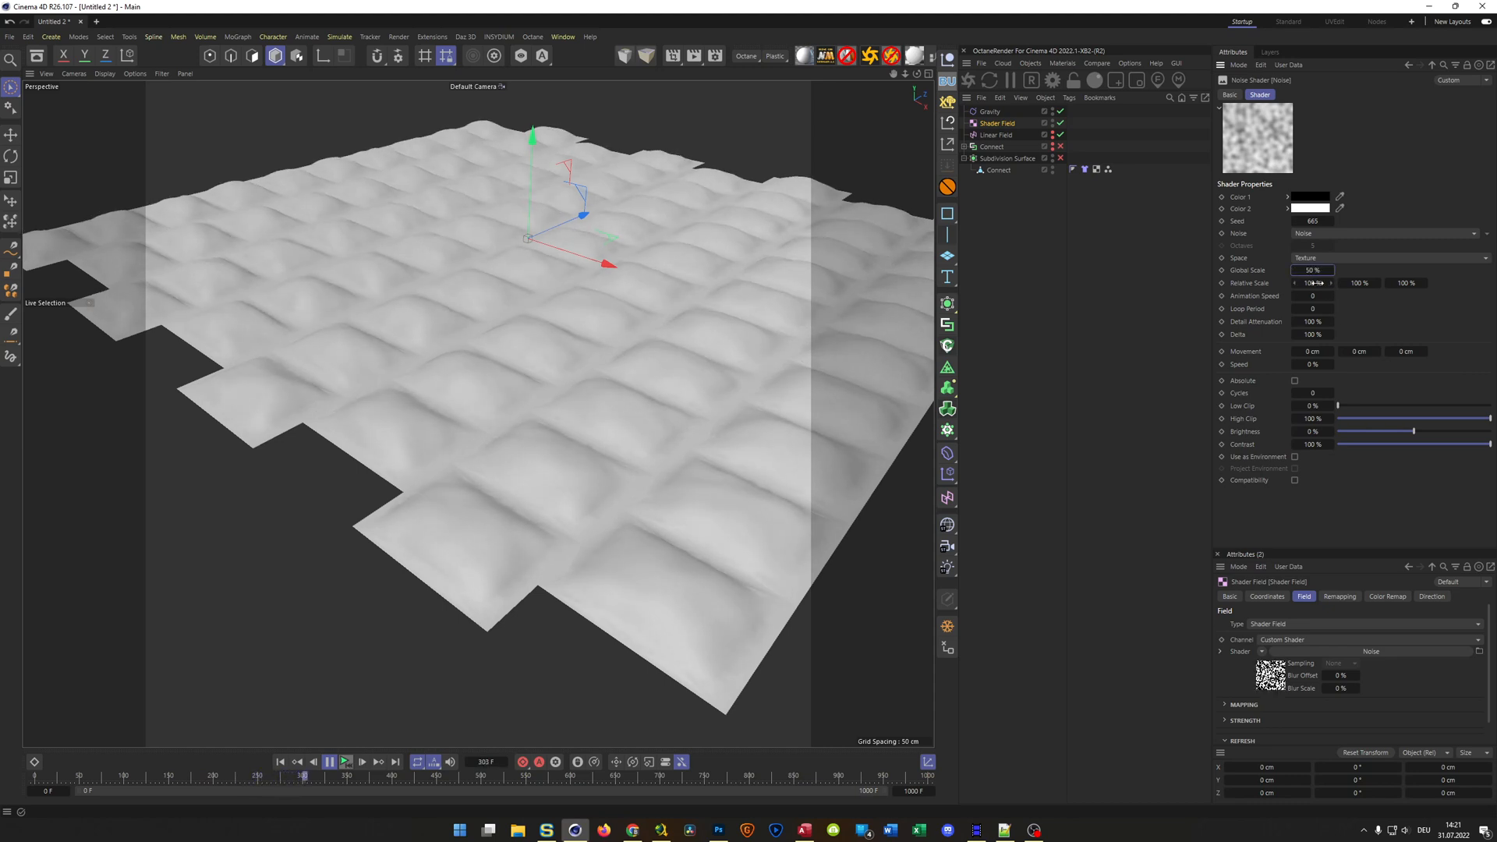
left_click_drag(552, 396, 613, 359, "alt")
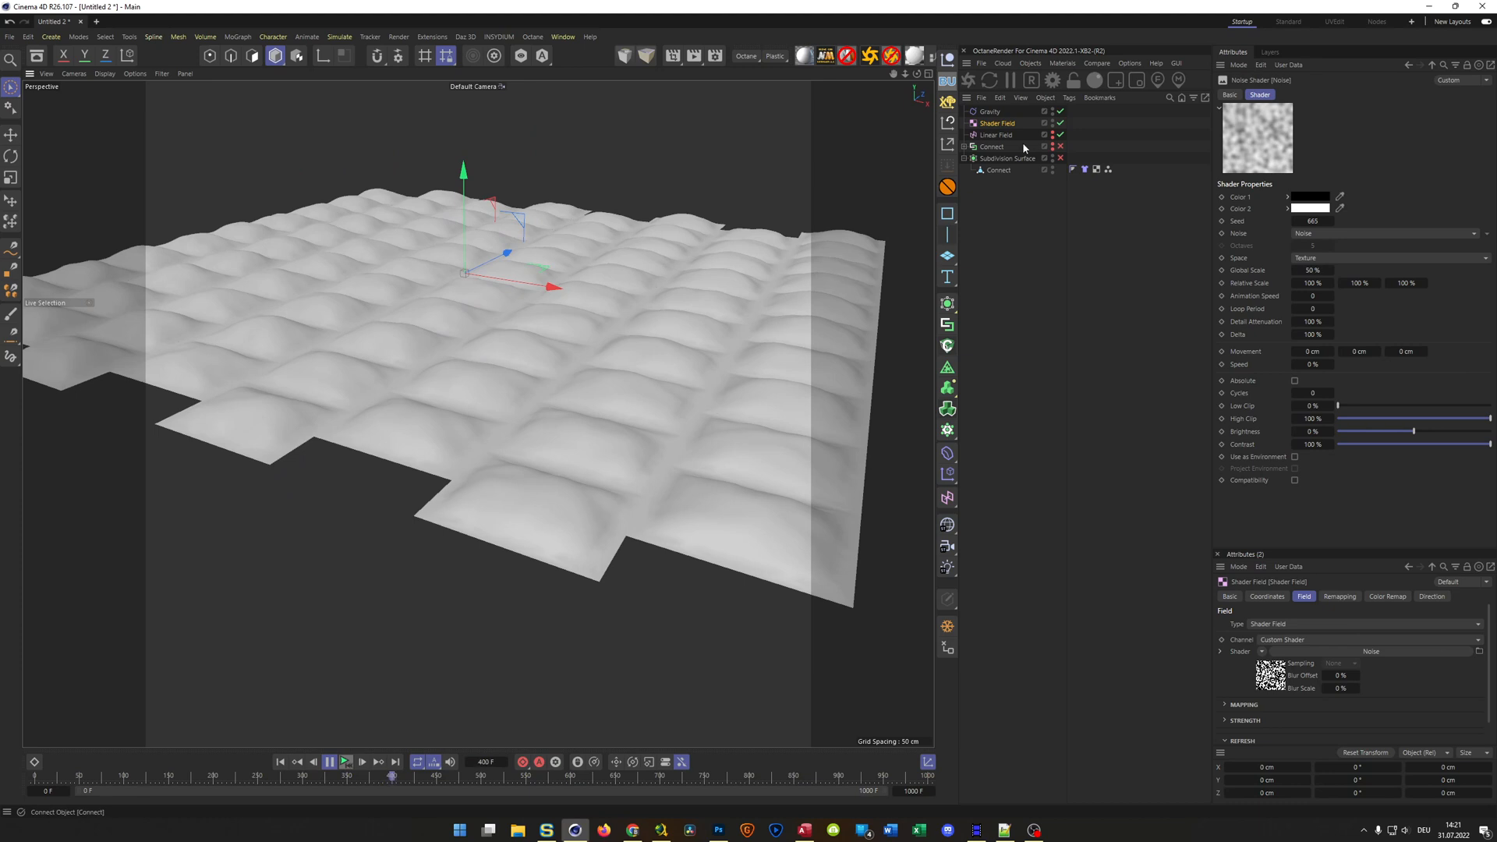
Set the stretchiness in the Connect object's Cloth tag to 1000 and check the bulges up close
left_click(1085, 169)
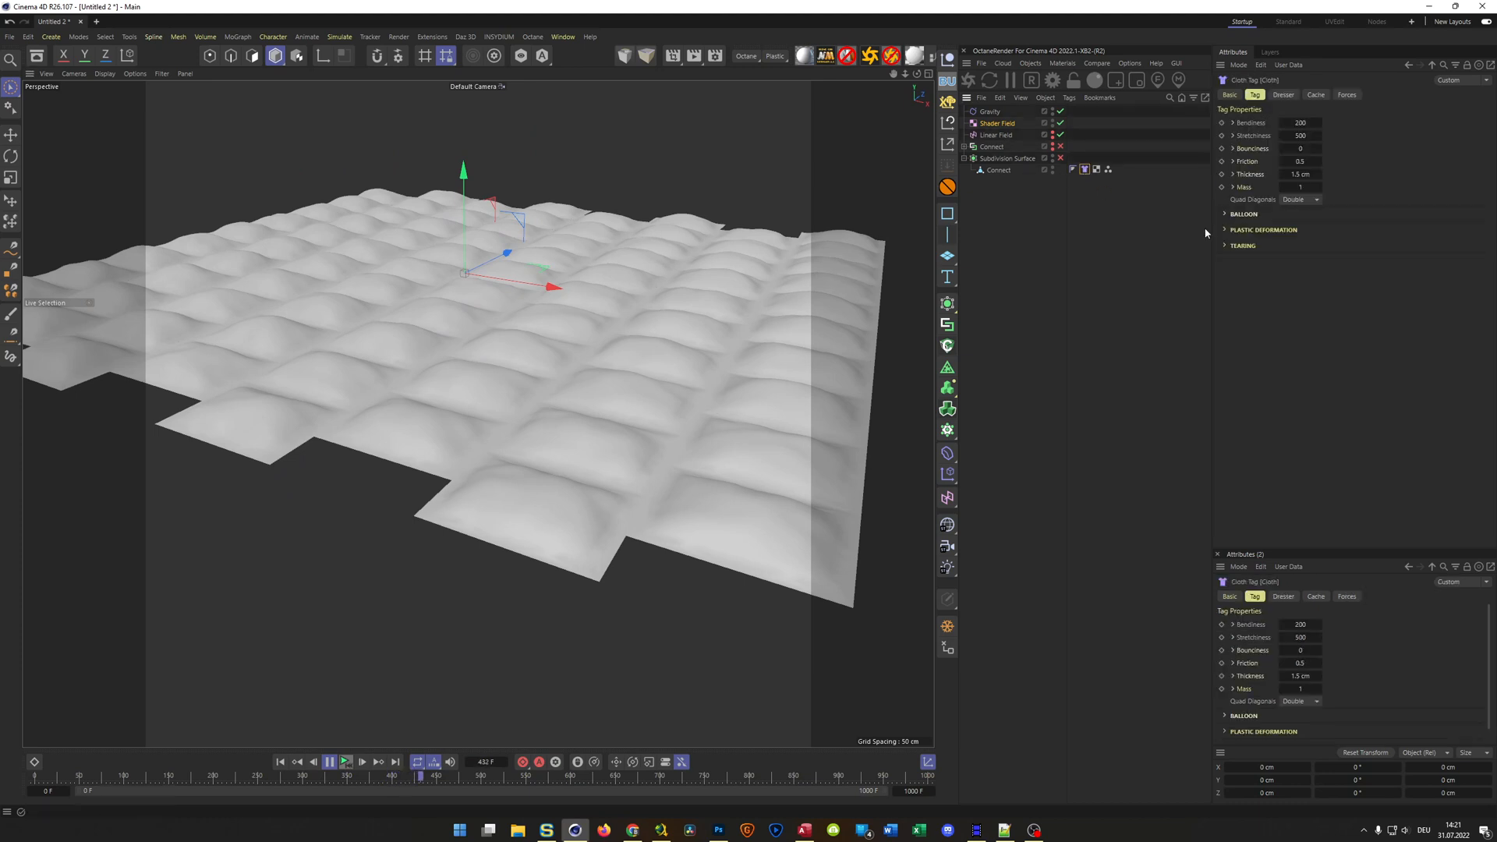
left_click(1292, 136)
type("1000")
key("Return")
left_click_drag(750, 320, 718, 330, "alt")
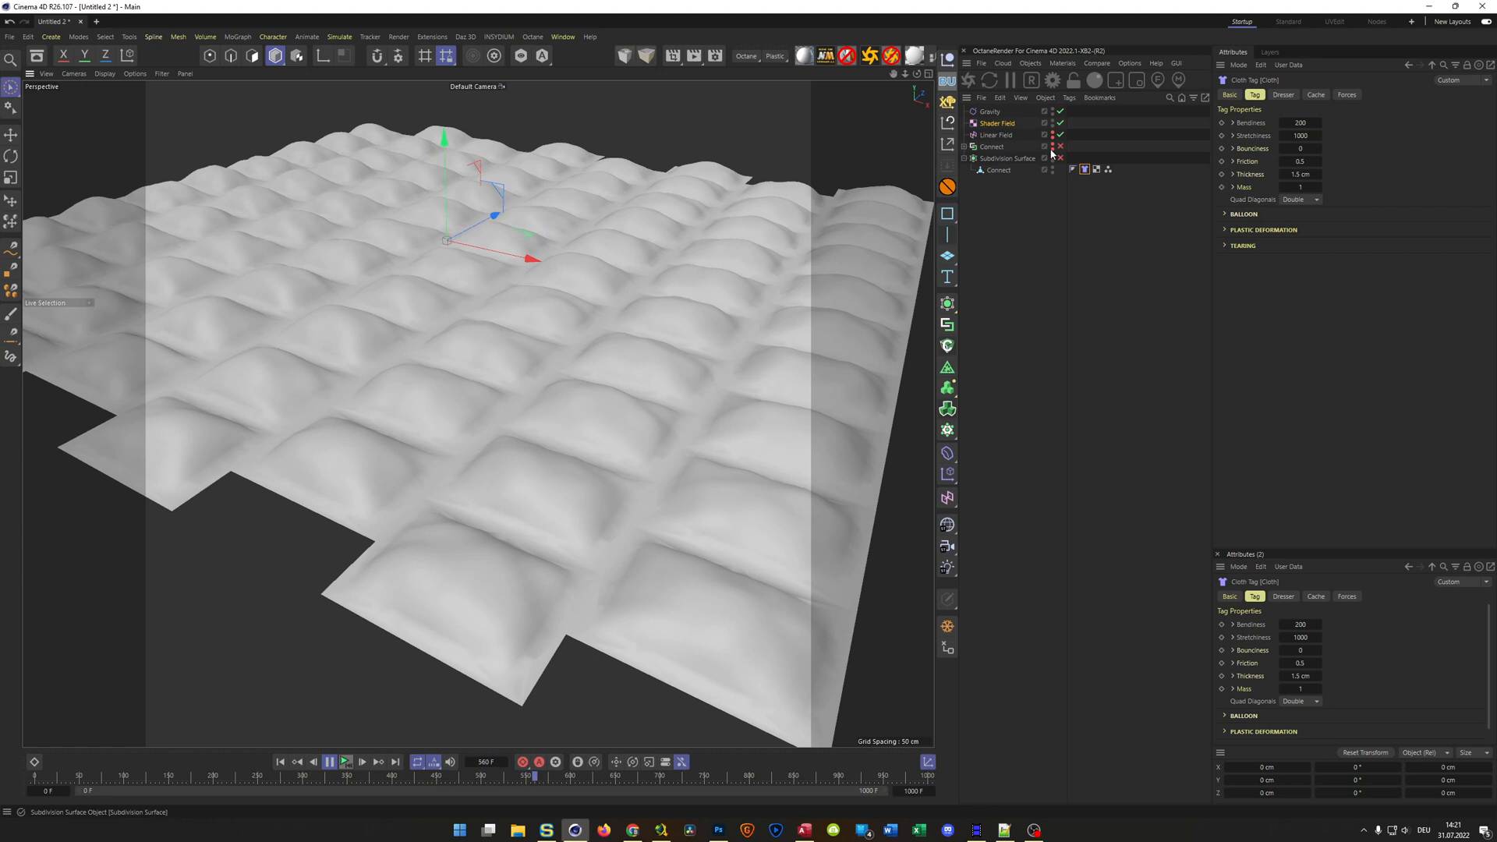
Enter 1000 as the project's end frame again and replay the simulation from the start, pausing at frame 31
left_click(1003, 124)
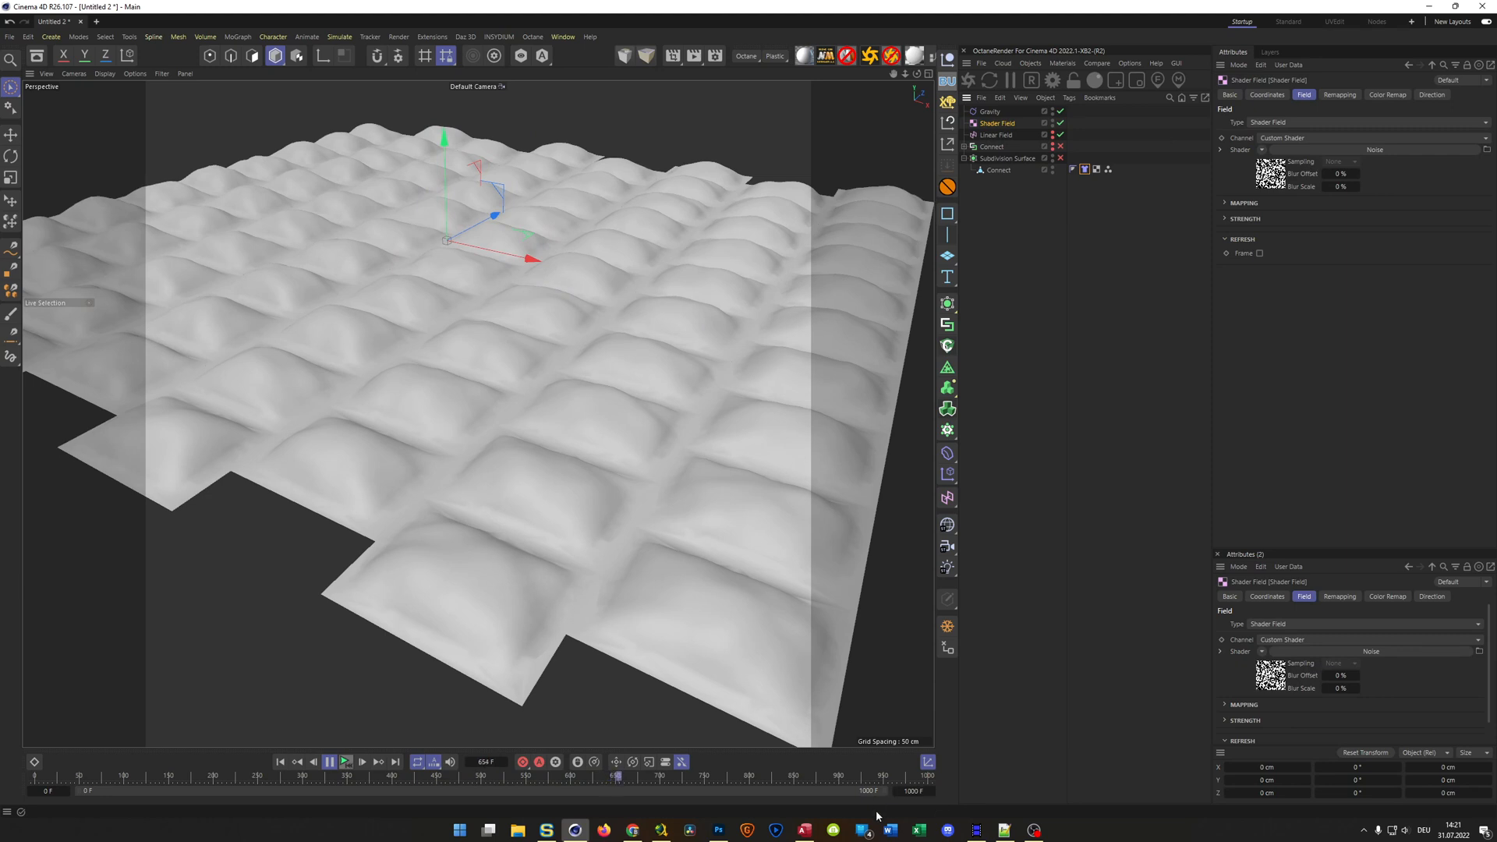
left_click(336, 766)
double_click(917, 792)
type("1000")
key("Return")
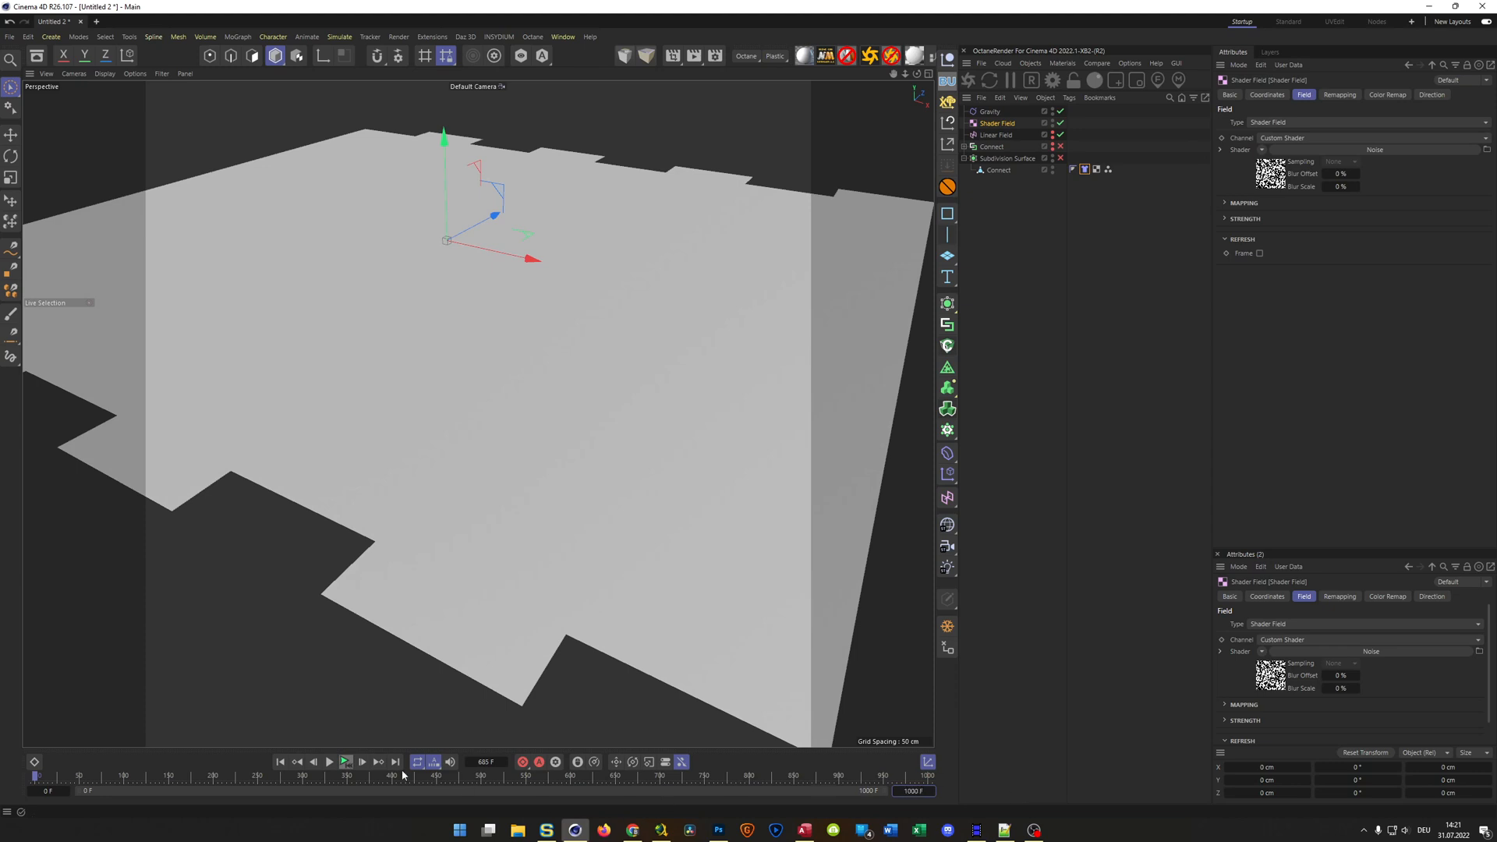
left_click(344, 764)
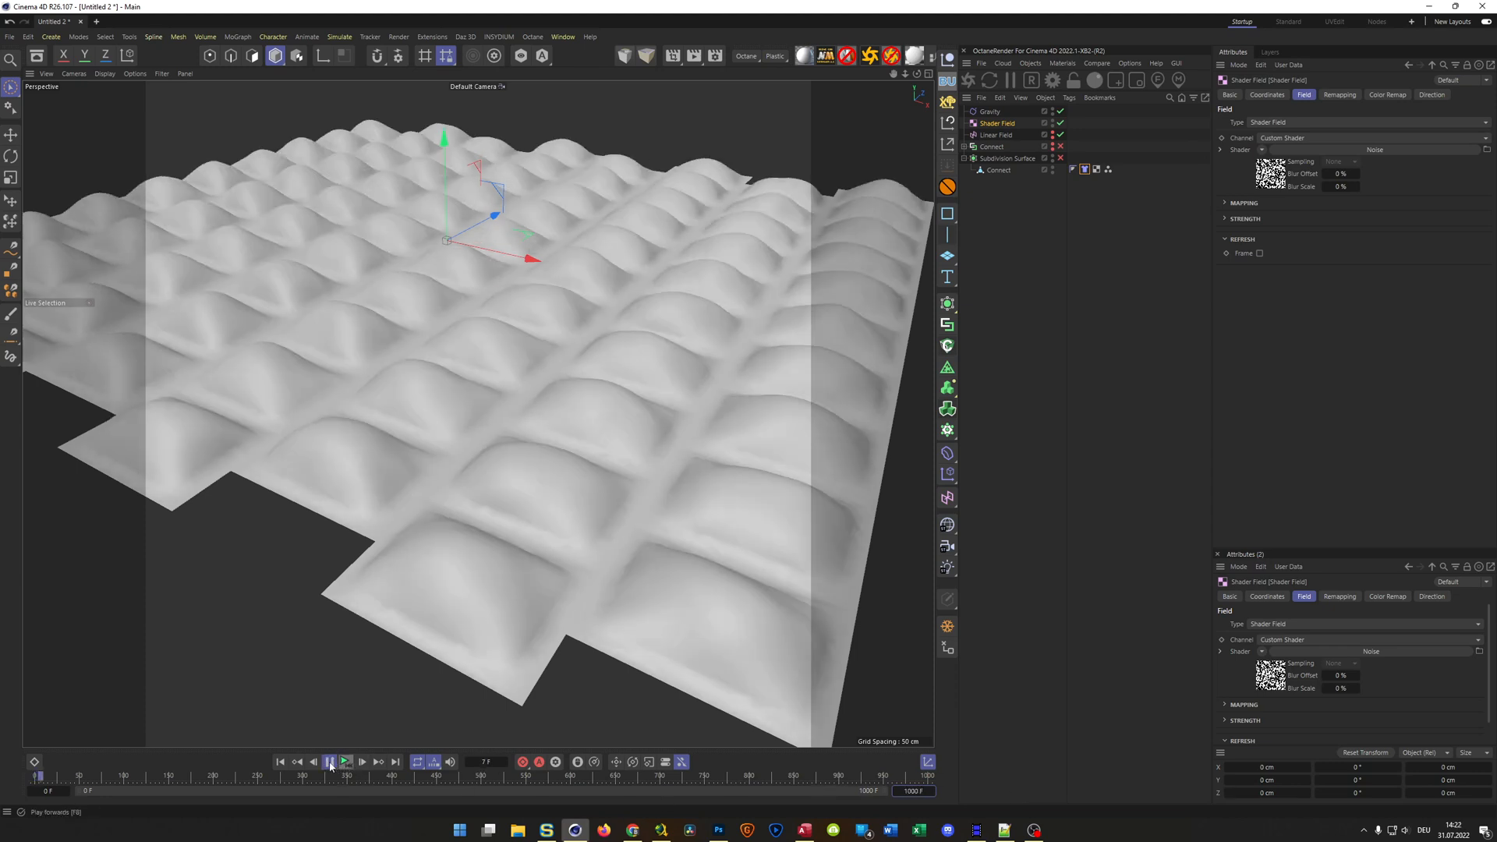
left_click(330, 764)
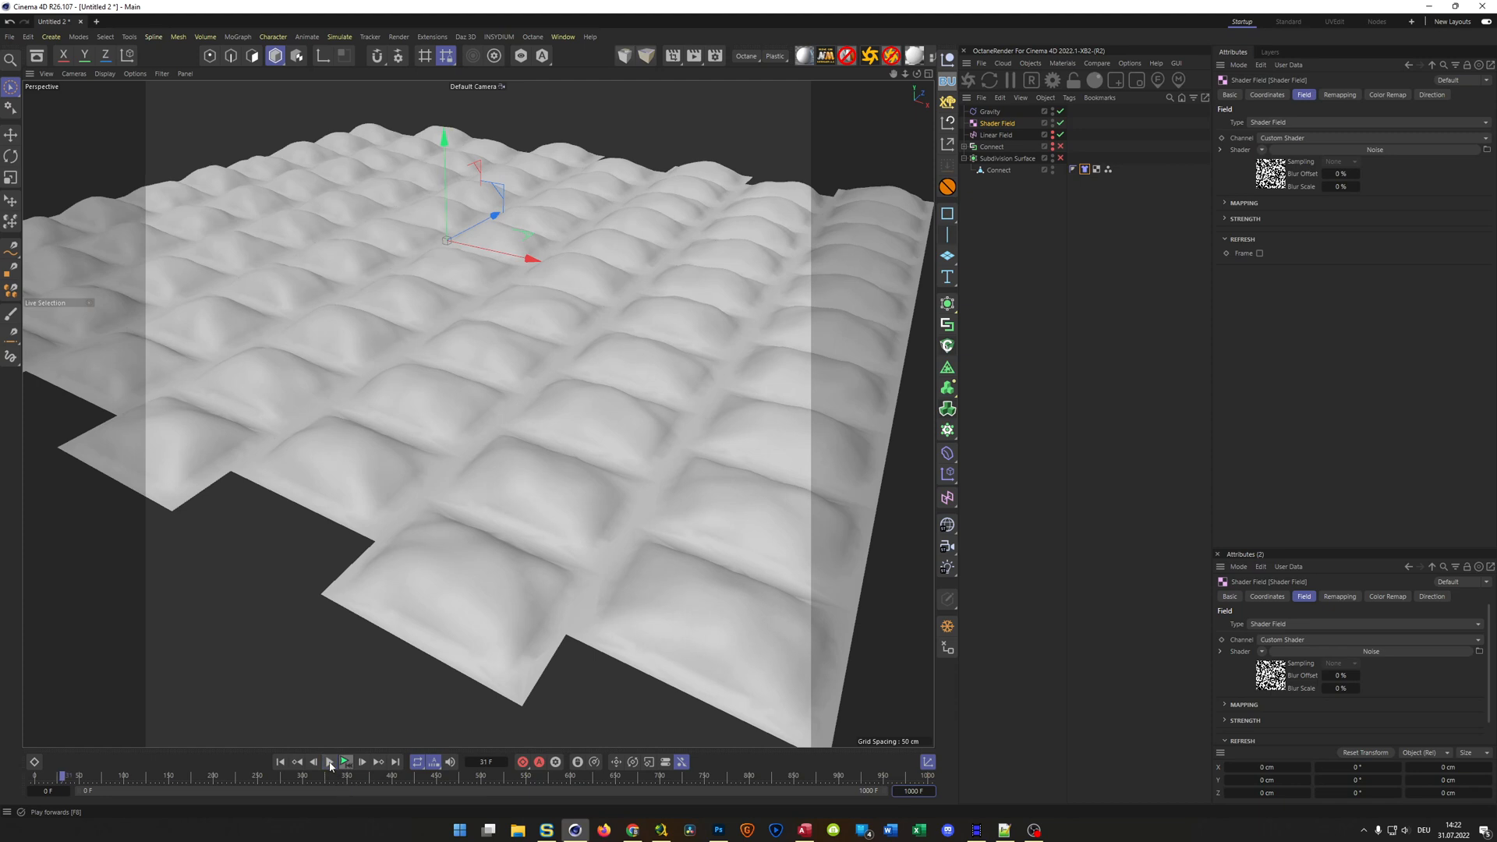
Compare Multiply and Screen blending for the Shader Field in the Gravity object's fields, replaying with Screen, and keep Multiply
left_click(990, 112)
left_click(1315, 150)
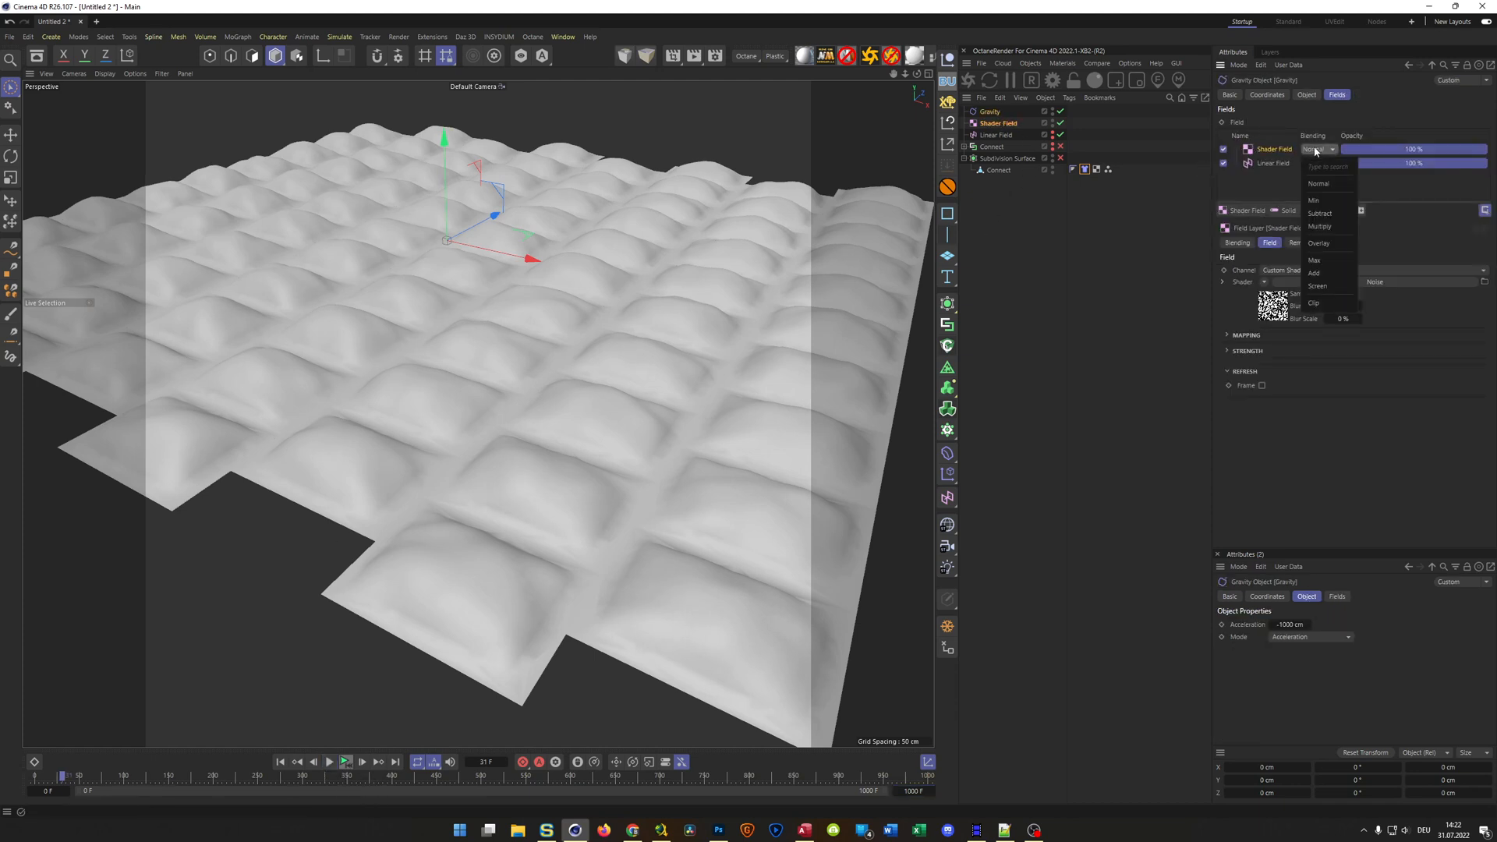
left_click(1323, 227)
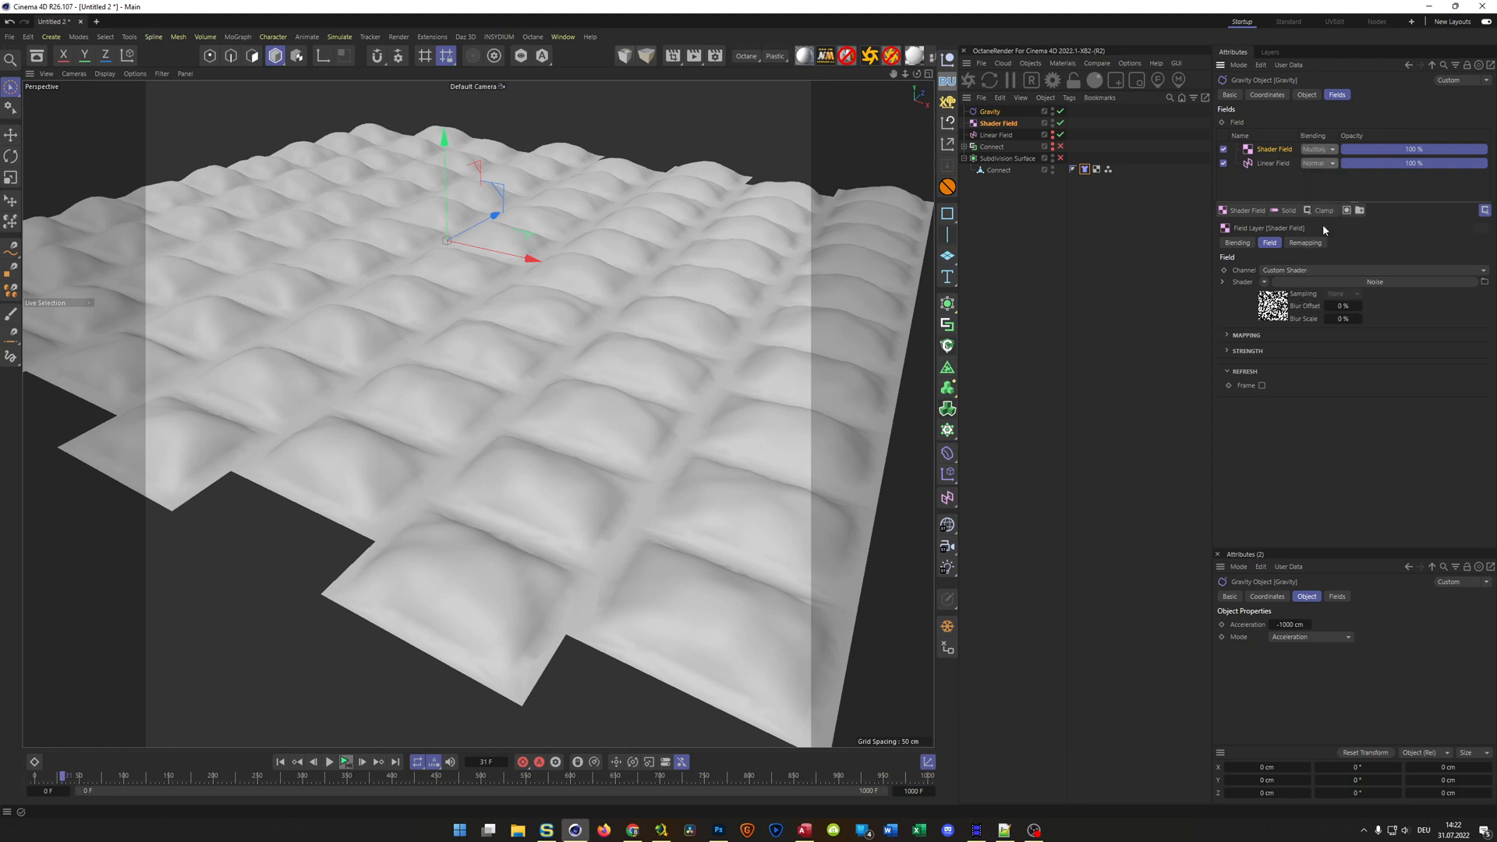
left_click(1318, 149)
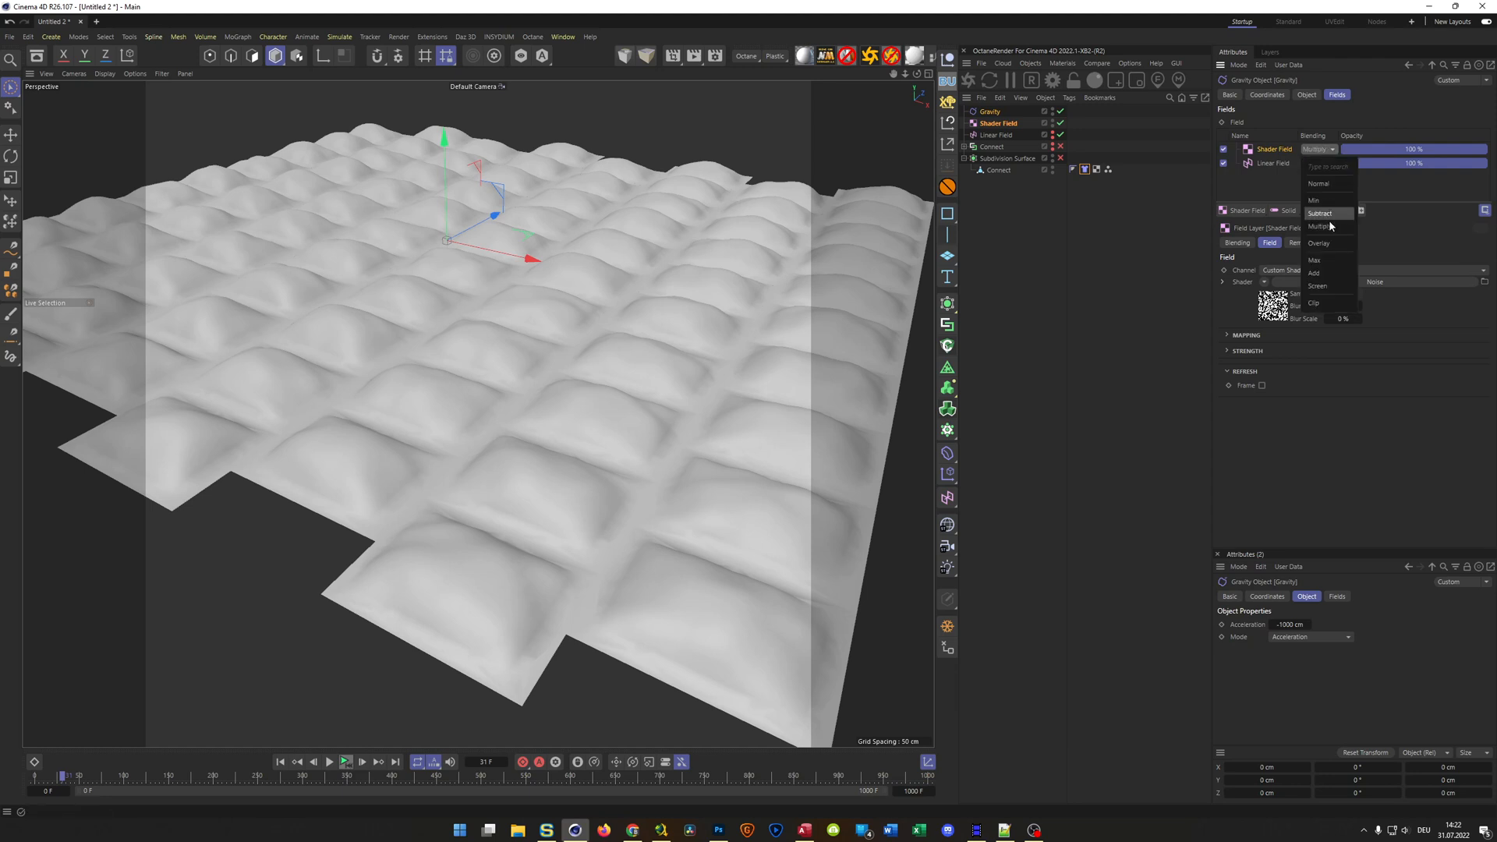
left_click(1326, 287)
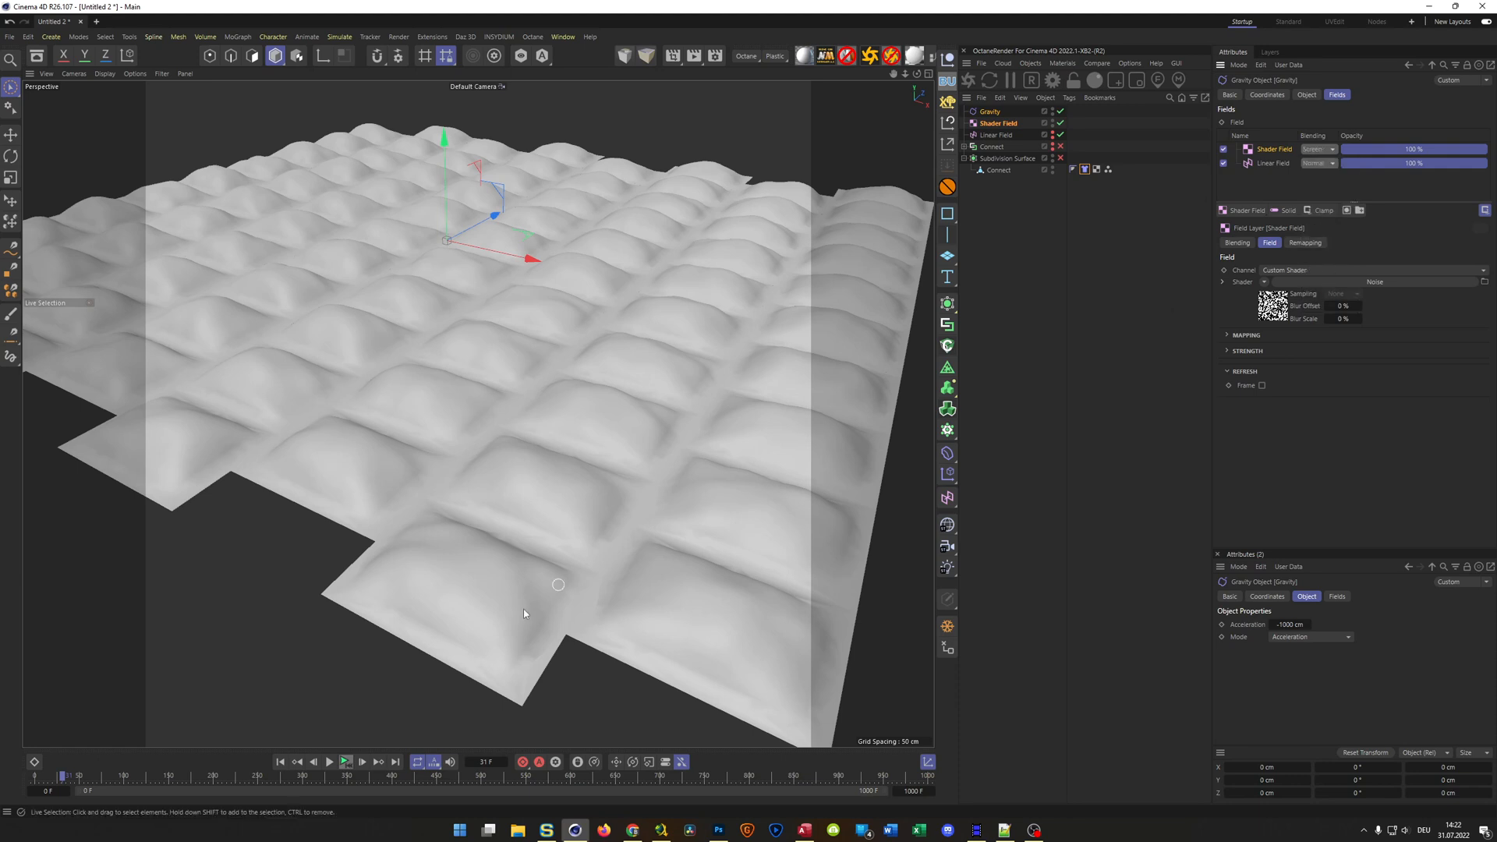
left_click(347, 761)
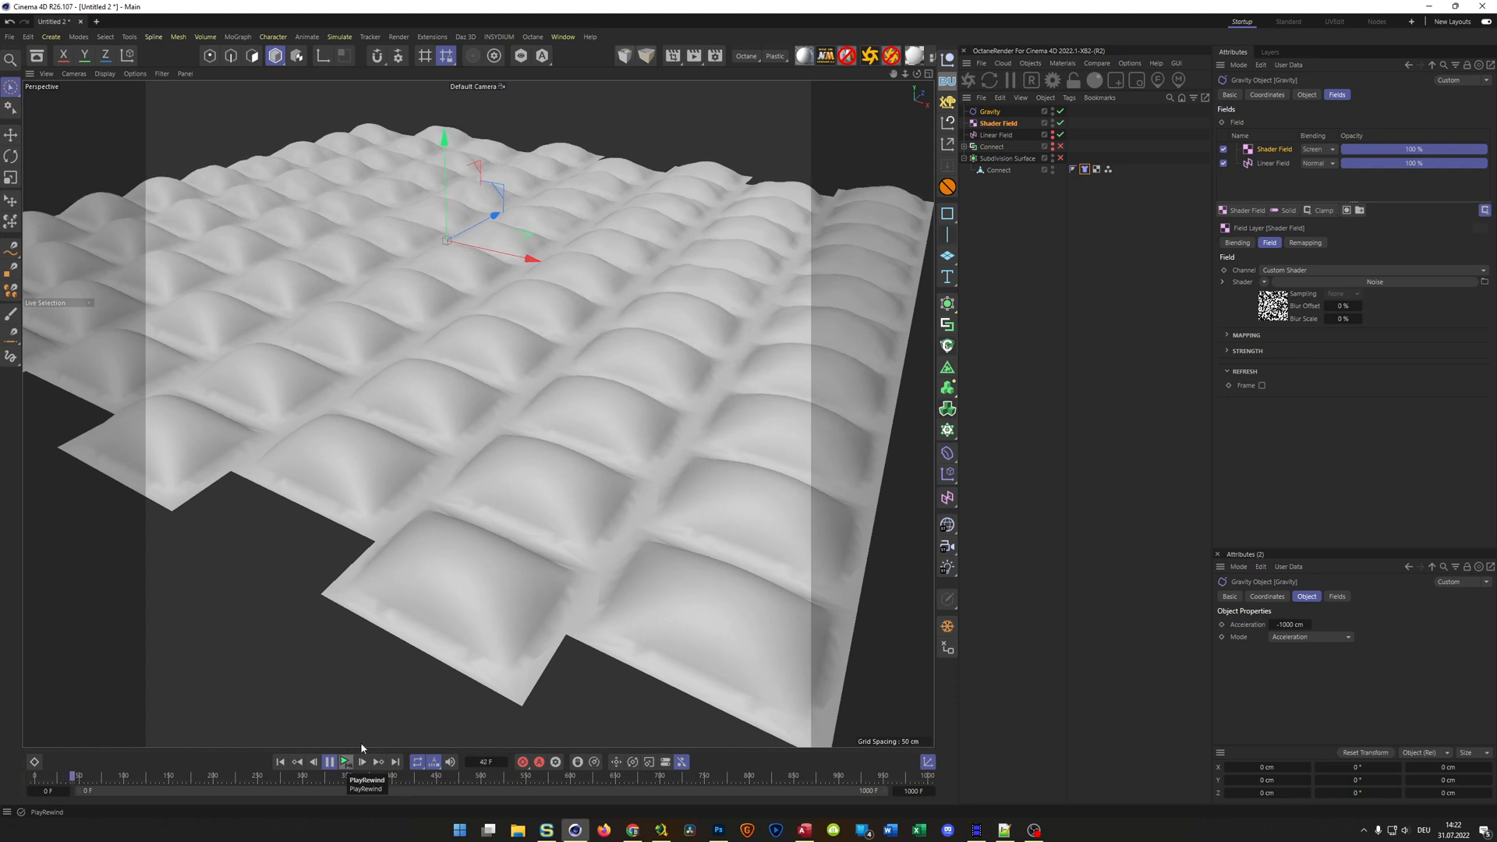
left_click(1318, 149)
left_click(1321, 225)
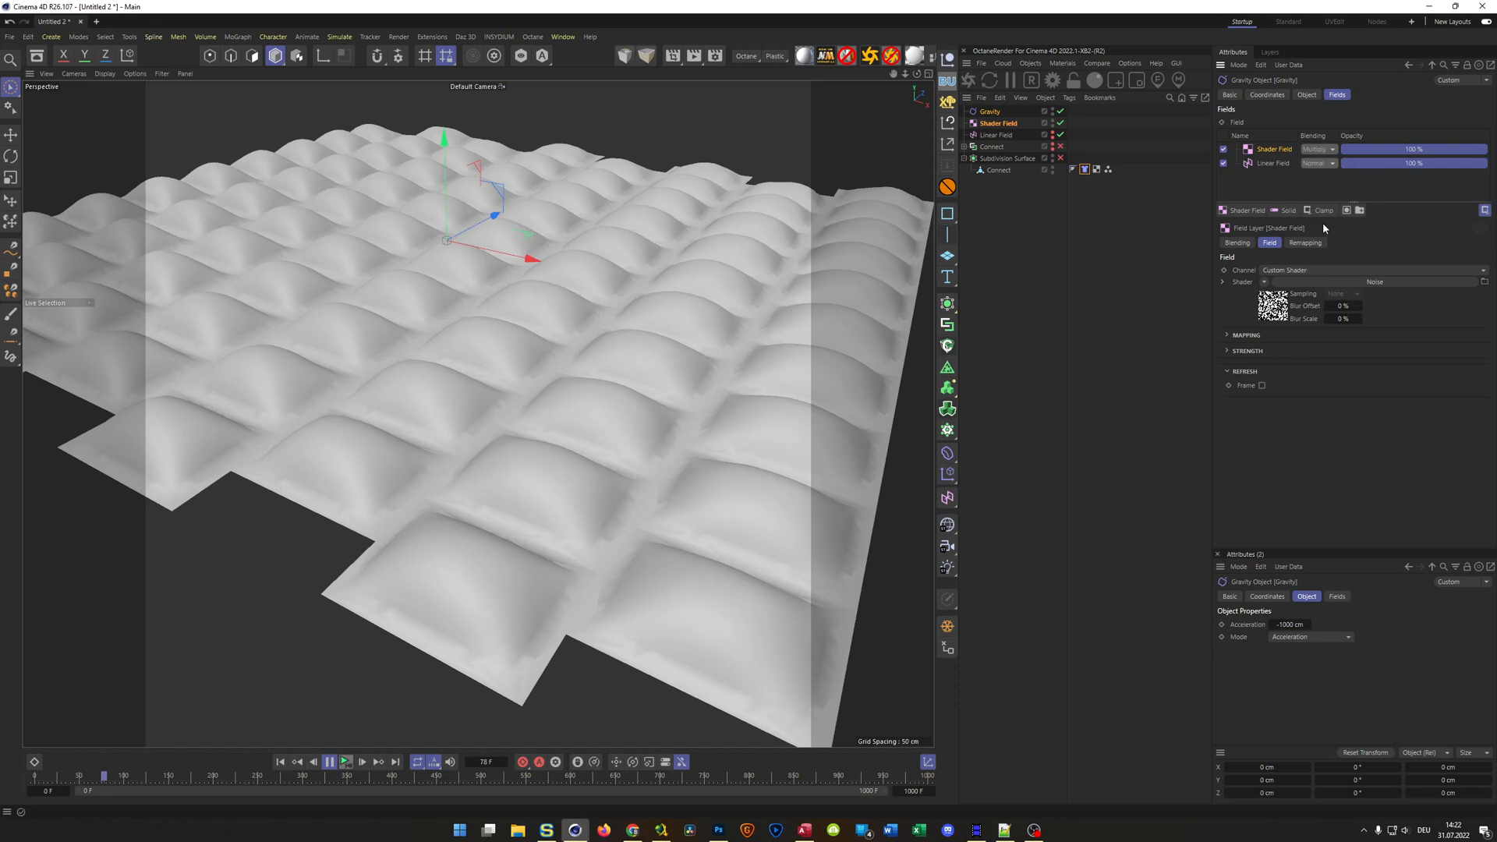
Set the project's end frame to 100 and replay the simulation from the start, pausing at frame 95
left_click(329, 763)
left_click(281, 762)
double_click(917, 793)
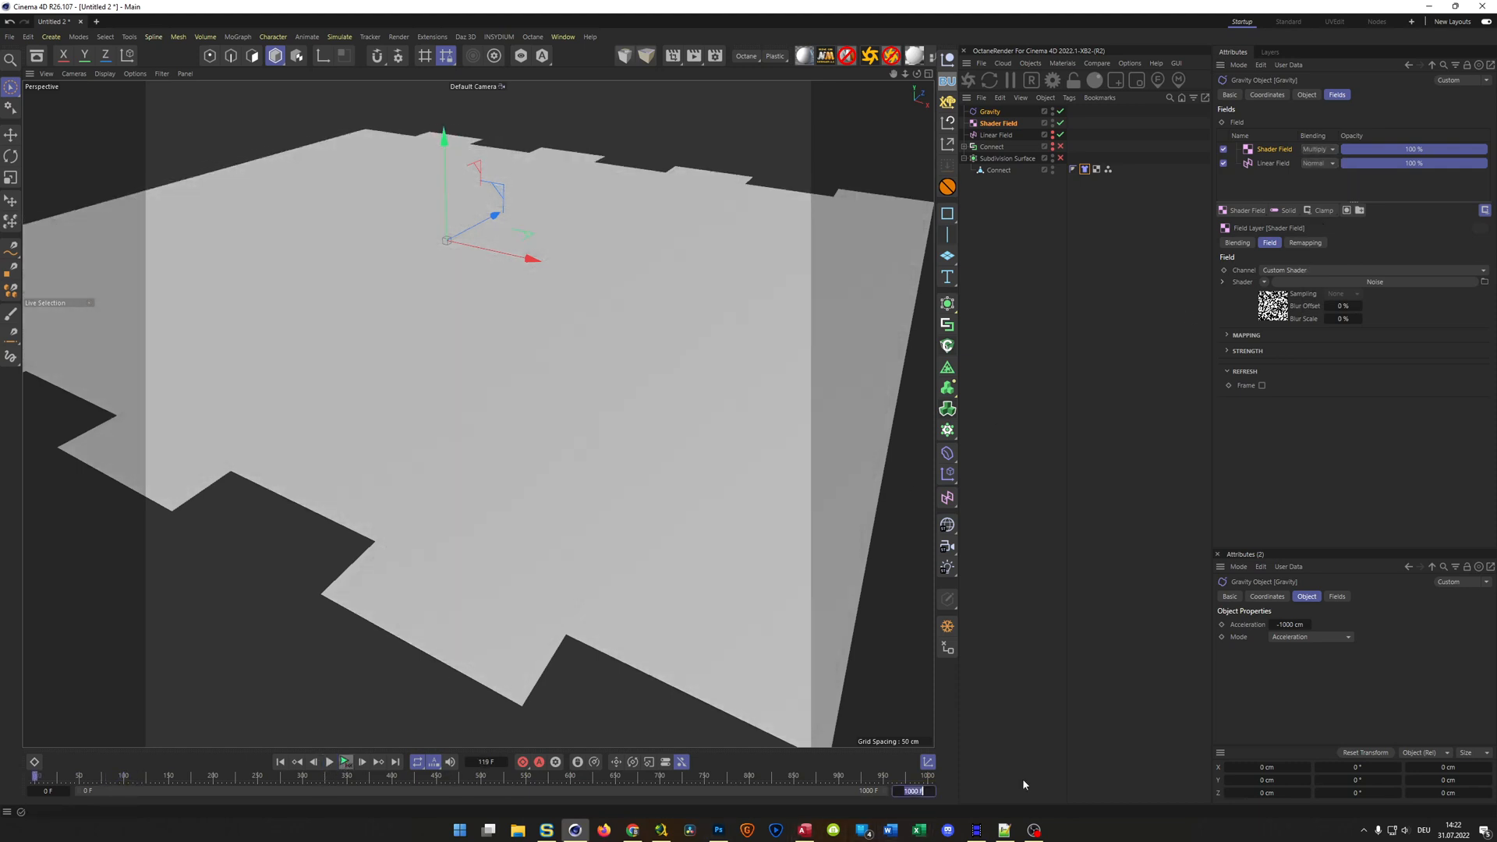
type("100")
key("Return")
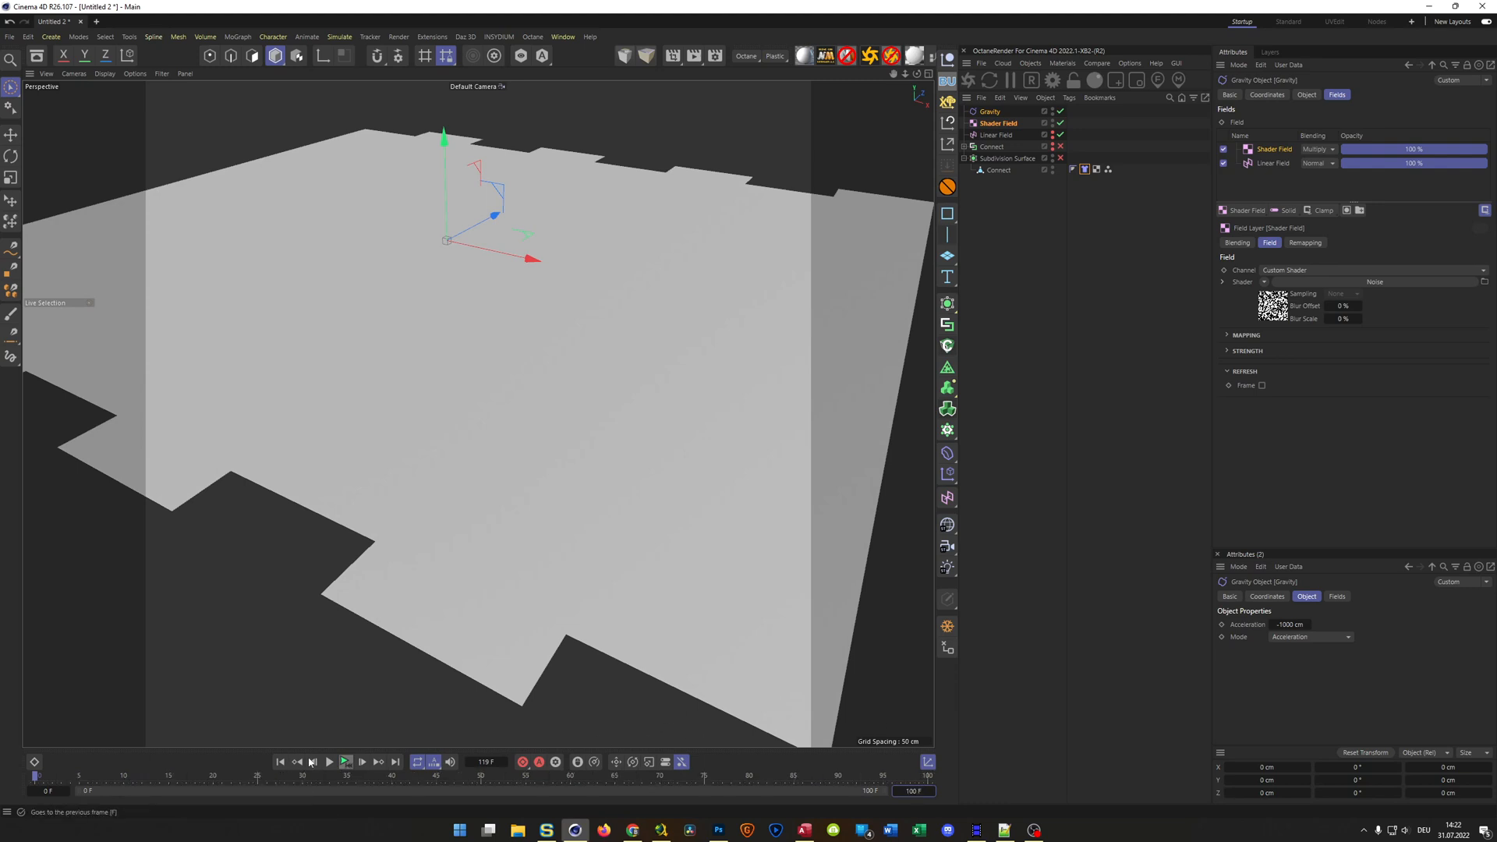
left_click(333, 764)
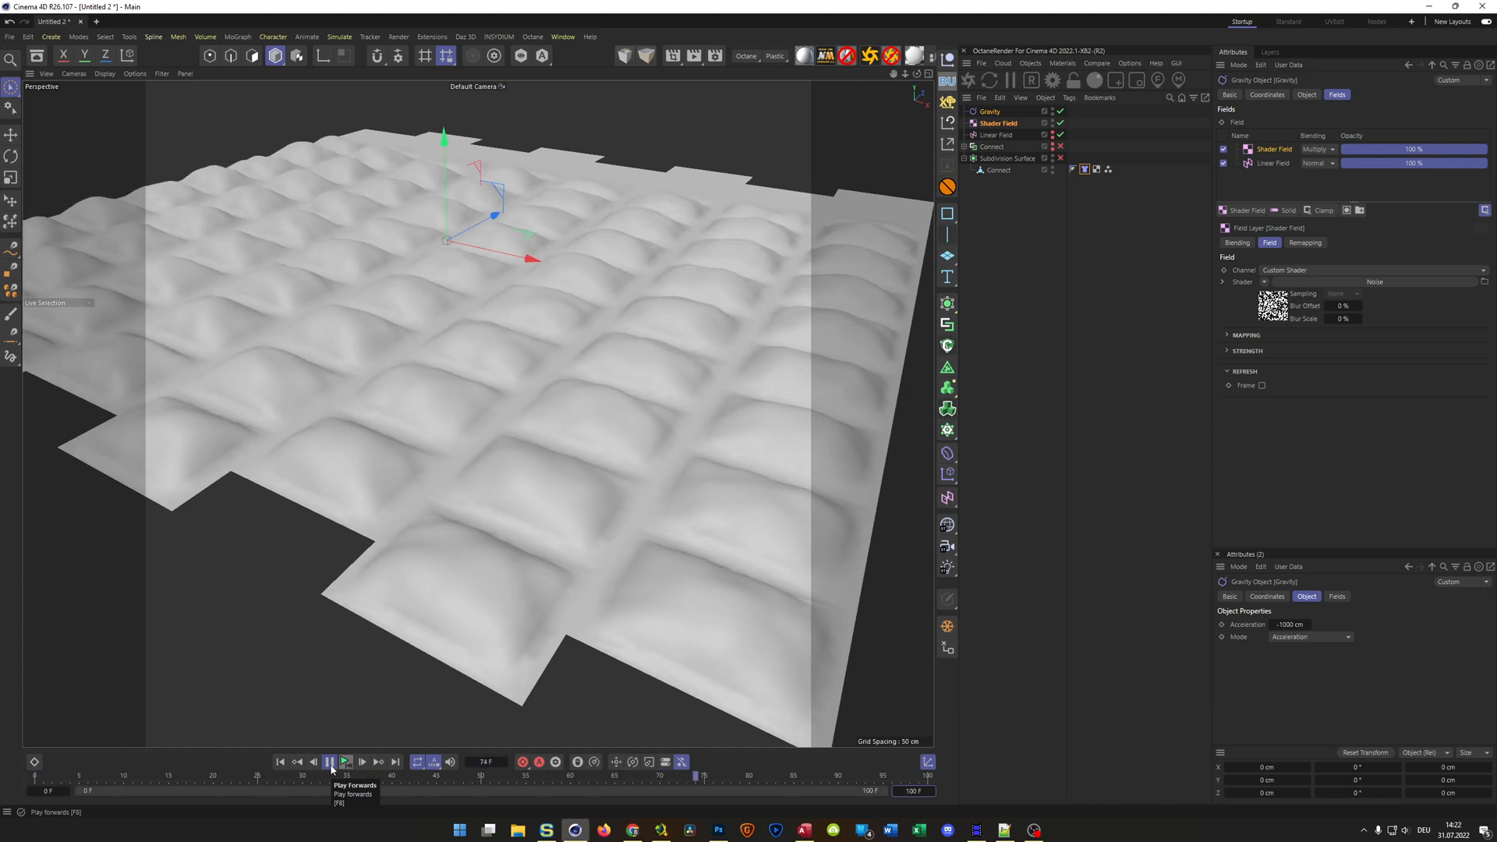
left_click(330, 763)
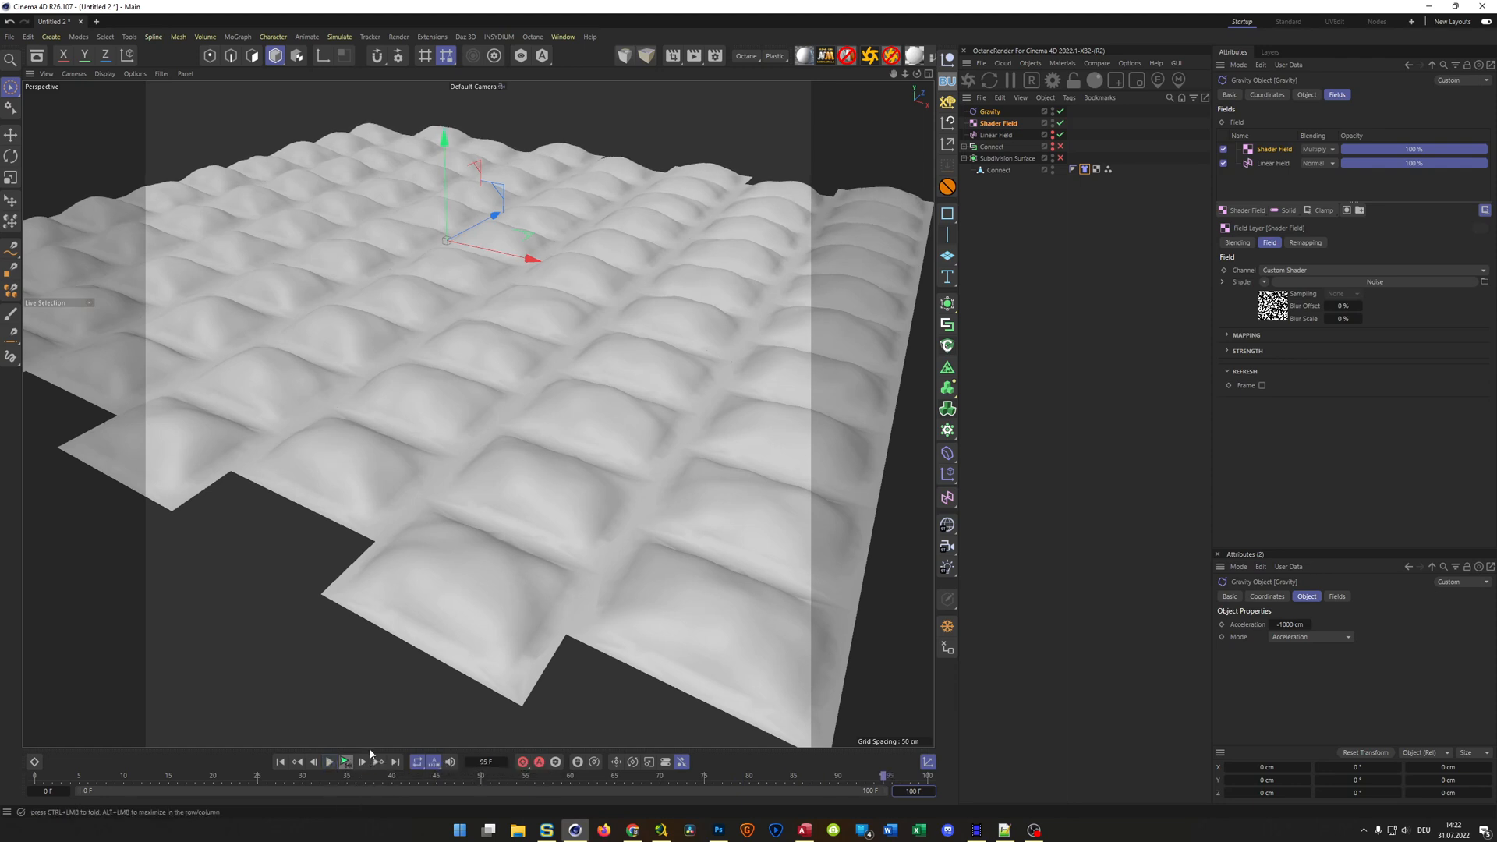
Save the project as Pillows.c4d in the _Temp folder
key("ctrl+s")
left_click(662, 501)
key("ctrl+s")
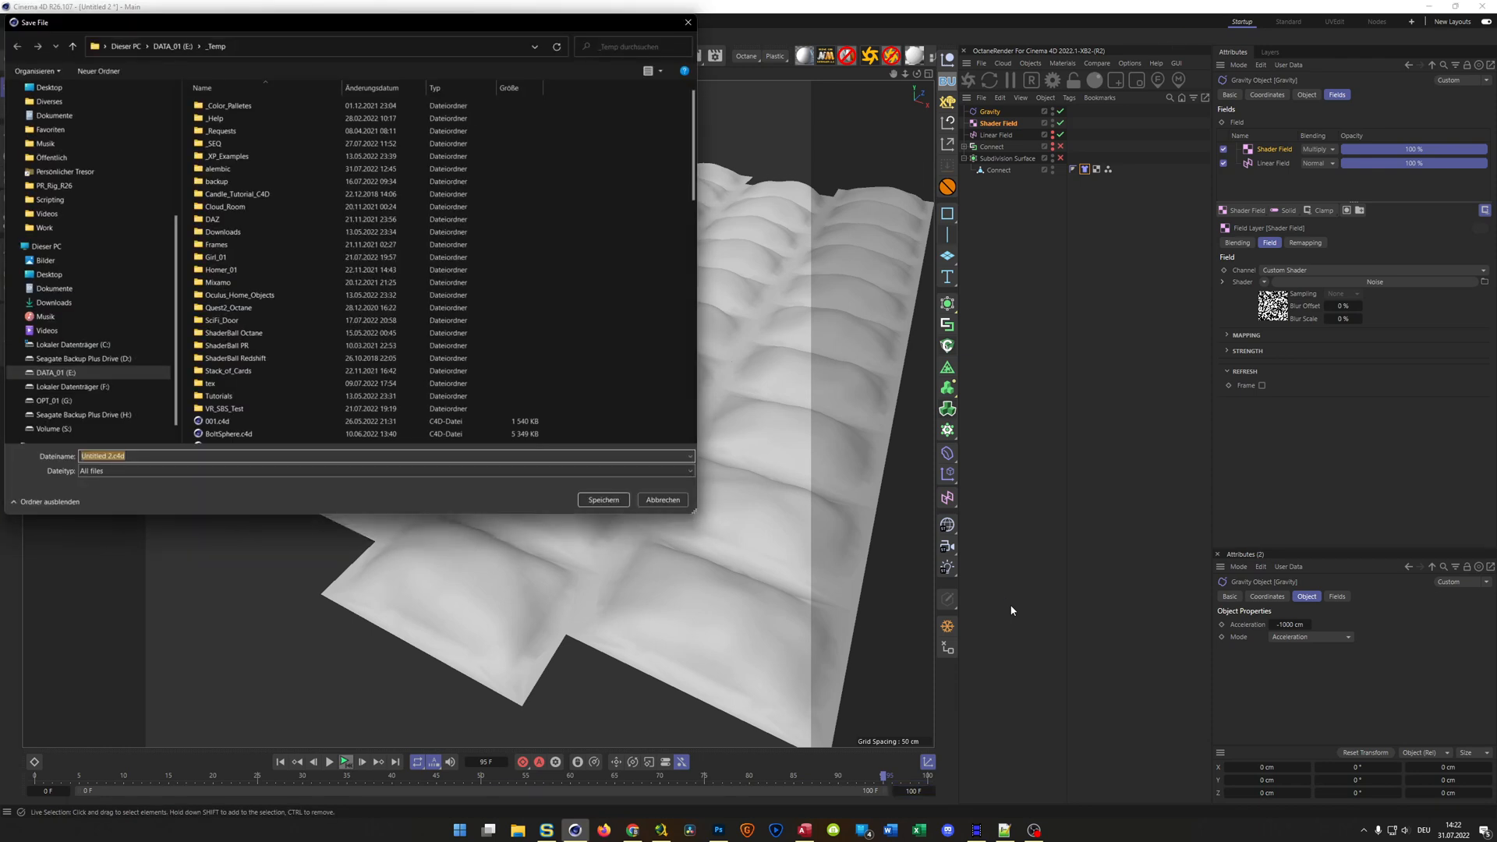
type("Pillows")
key("Return")
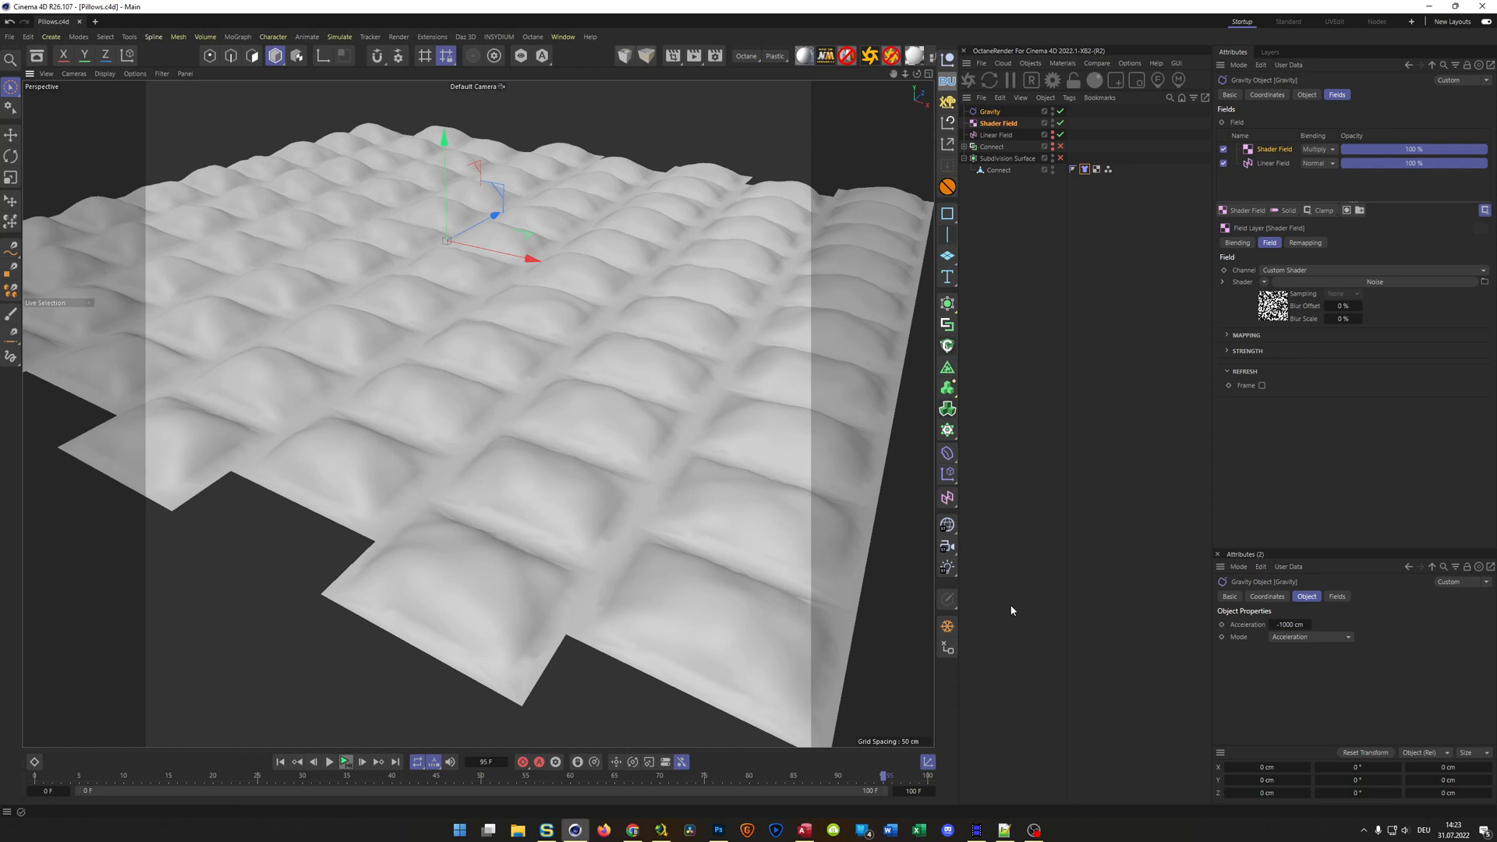
Frame the inflated cloth closely from the front, create a camera from that view and look through it
left_click_drag(651, 367, 595, 363, "alt")
mouse_move(596, 363)
middle_mouse_down("alt")
mouse_move(849, 427)
mouse_move(802, 424)
mouse_move(798, 448)
middle_mouse_up("alt")
scroll(787, 435, "up", 1)
scroll(798, 443, "up", 3)
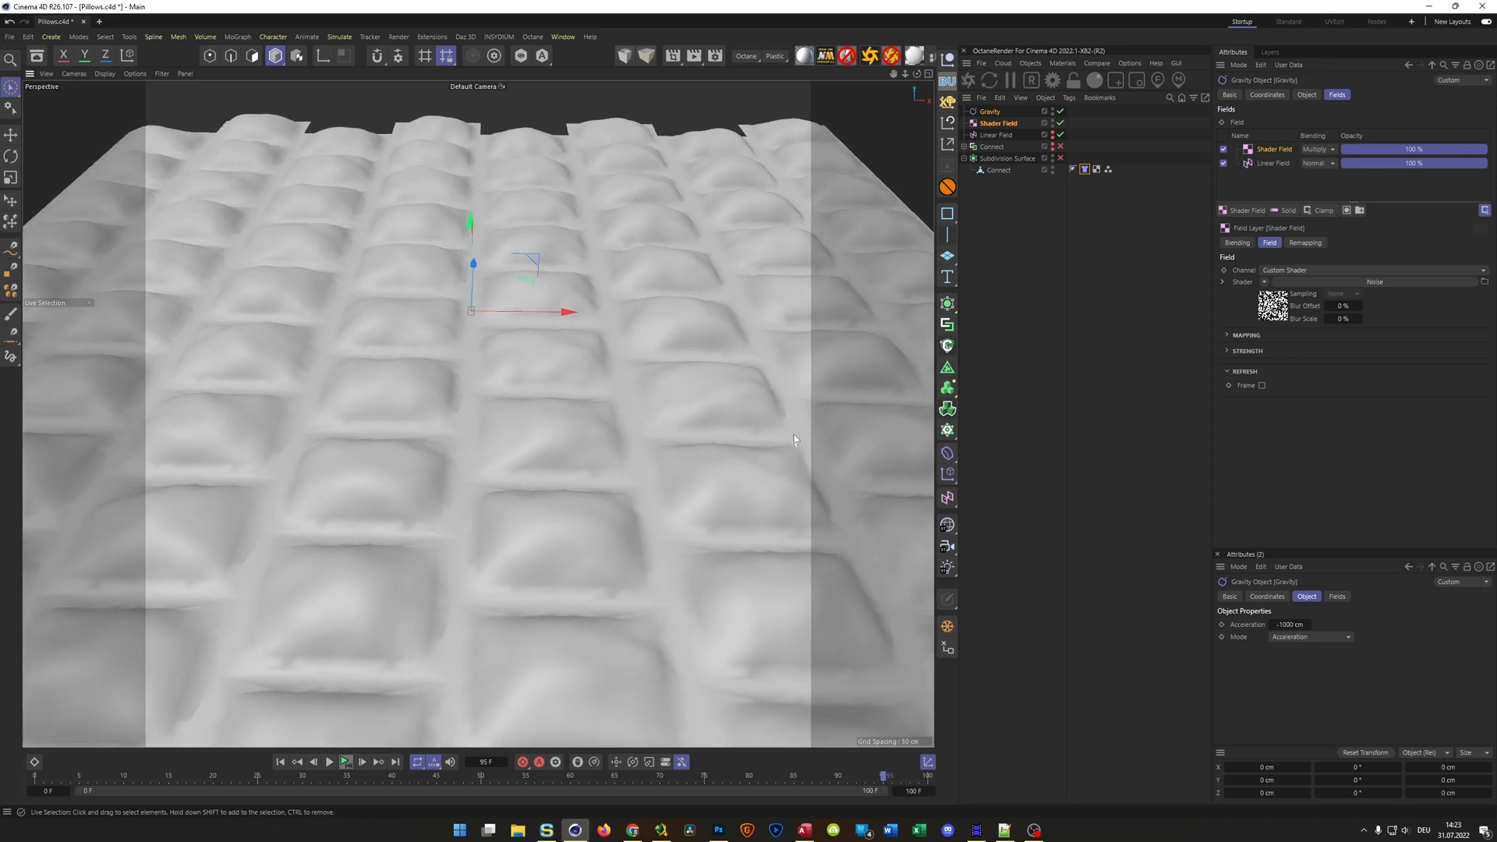
left_click_drag(800, 402, 825, 382, "alt")
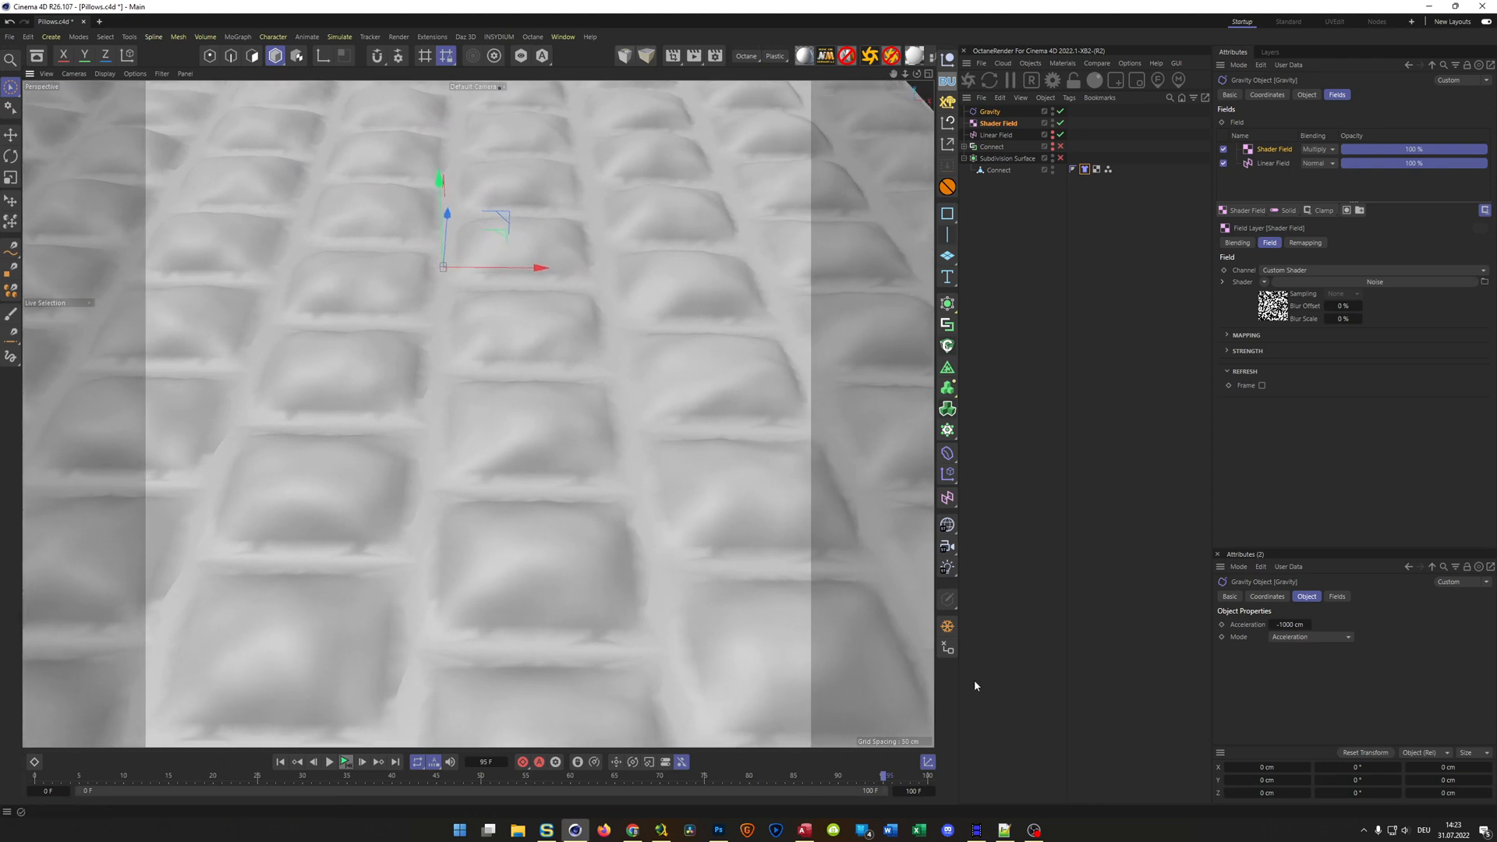
left_click(948, 545)
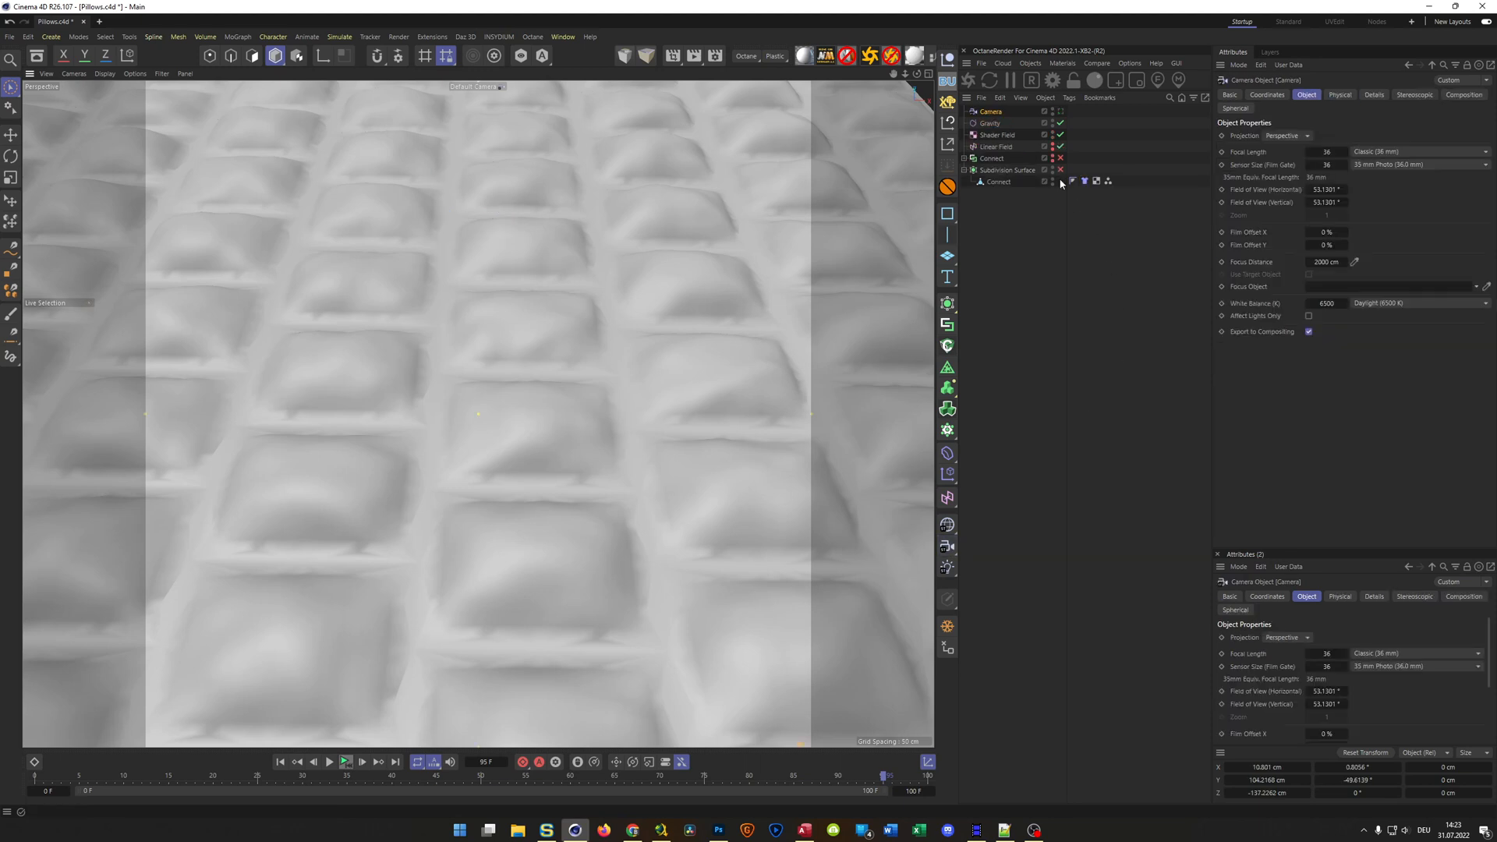
left_click(1061, 111)
Set the camera's heading rotation to 0° and its pitch to -50°
left_click(1267, 94)
left_click(1347, 152)
type("0.8056")
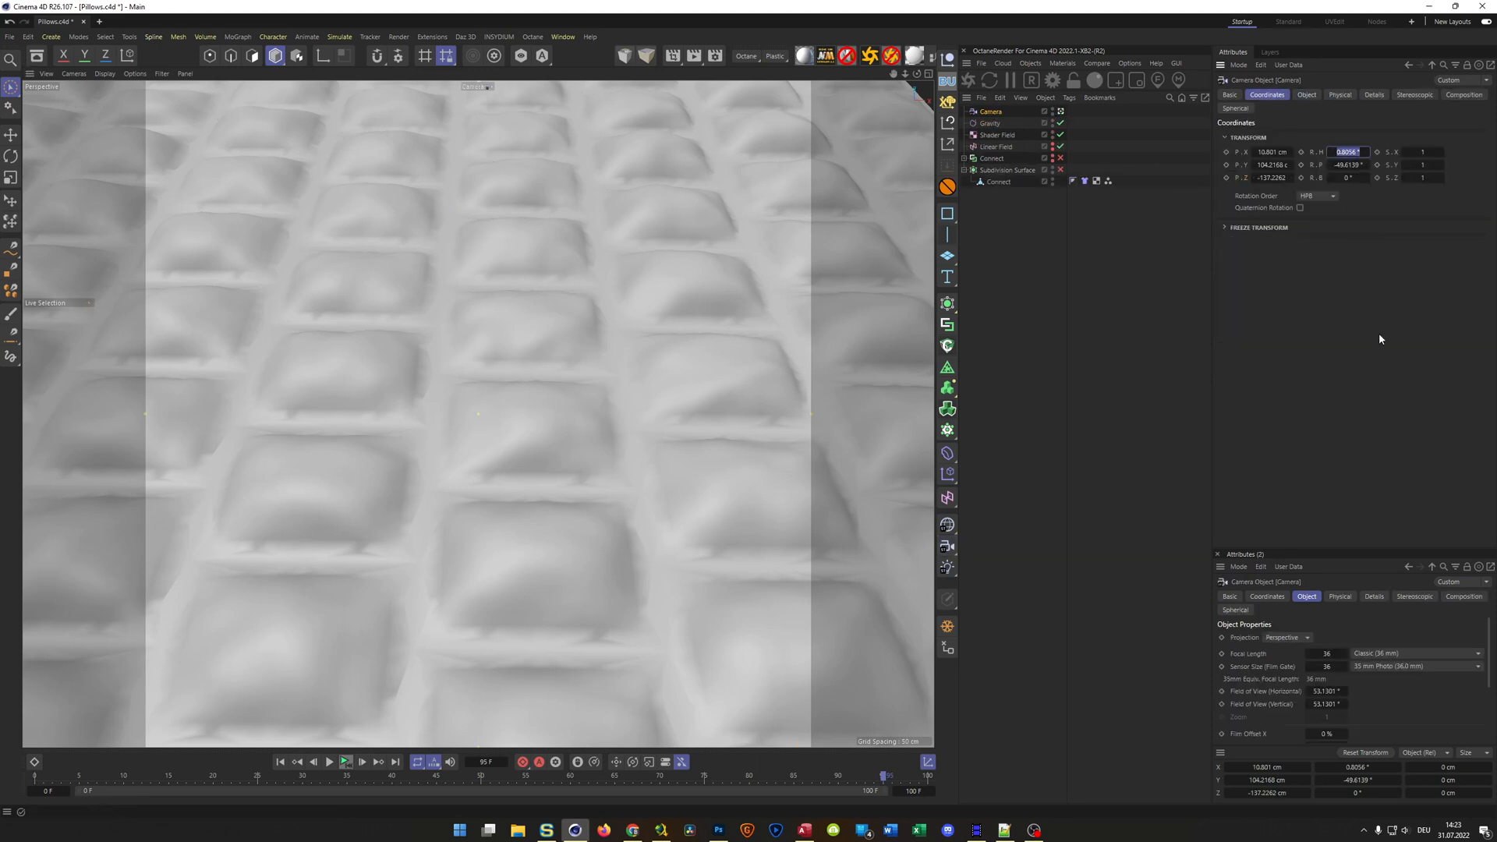
key("Return")
left_click(1355, 165)
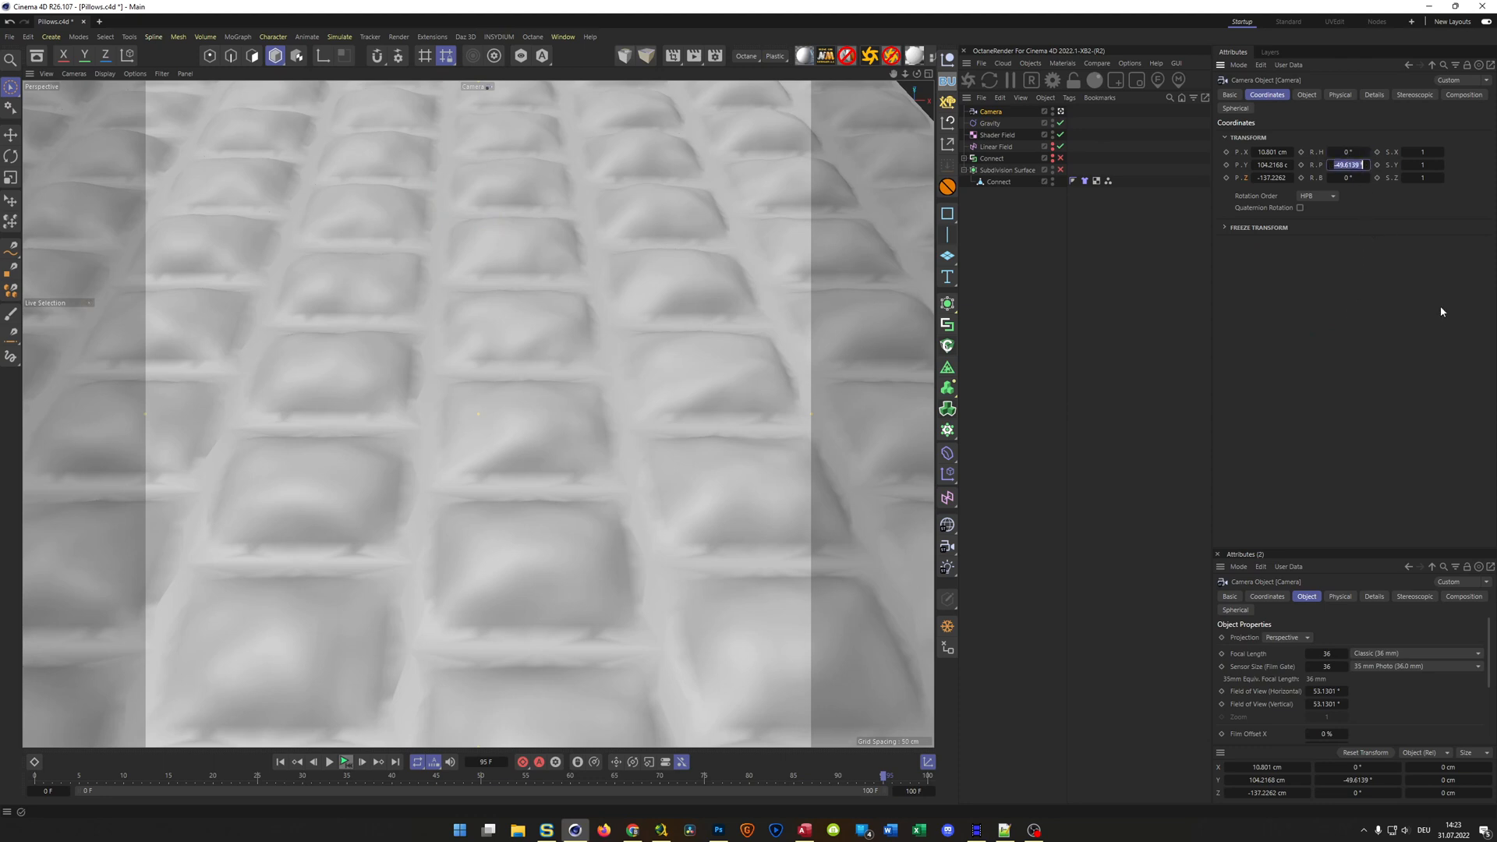
key("BackSpace")
type("-50")
key("Return")
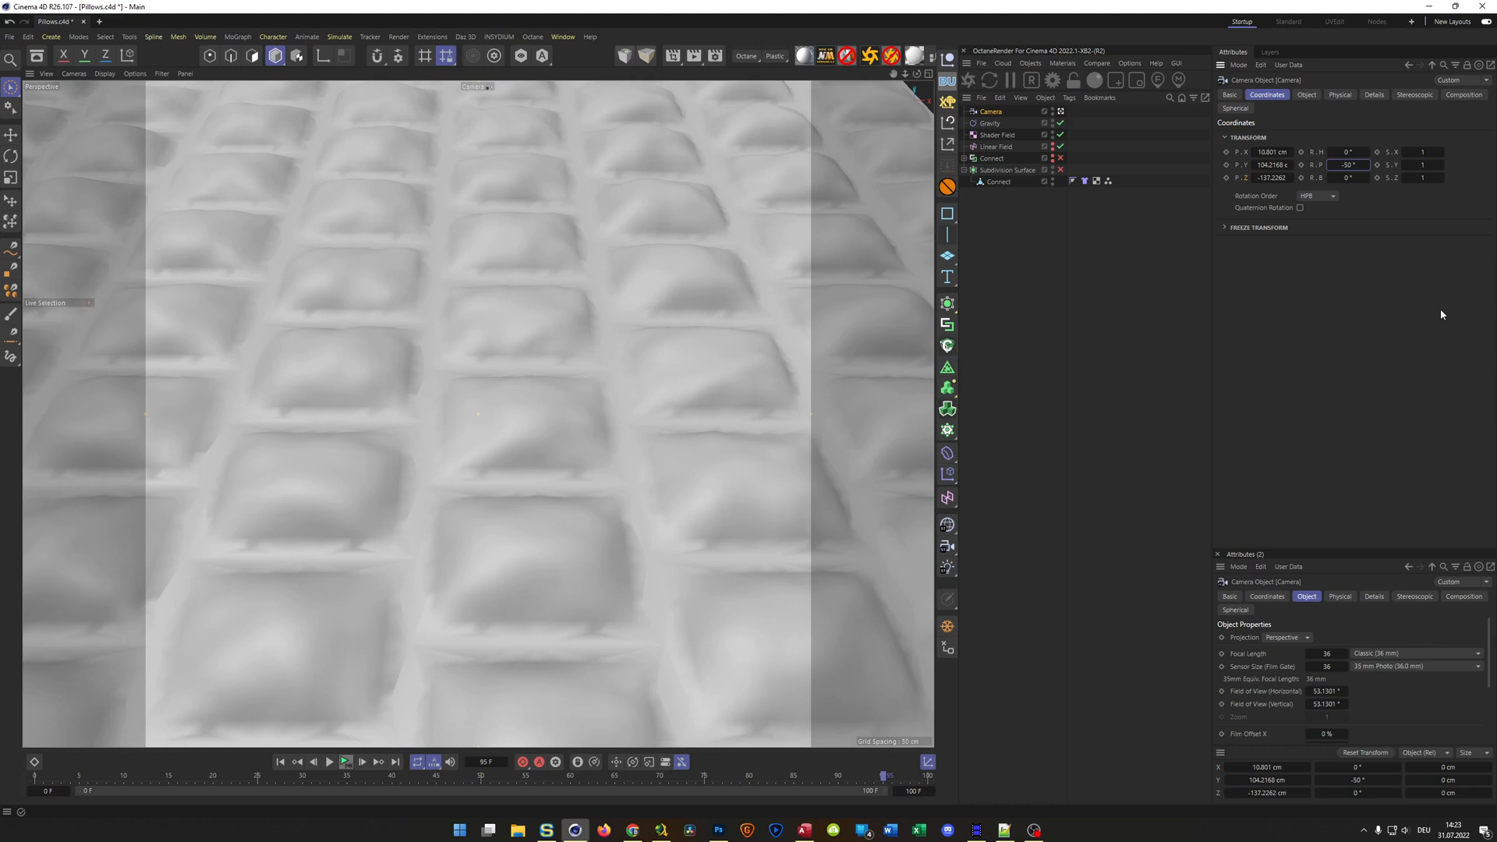
Set the camera's X position to 0 cm and lock the camera with a Protection tag
left_click(1274, 152)
type("0")
key("Return")
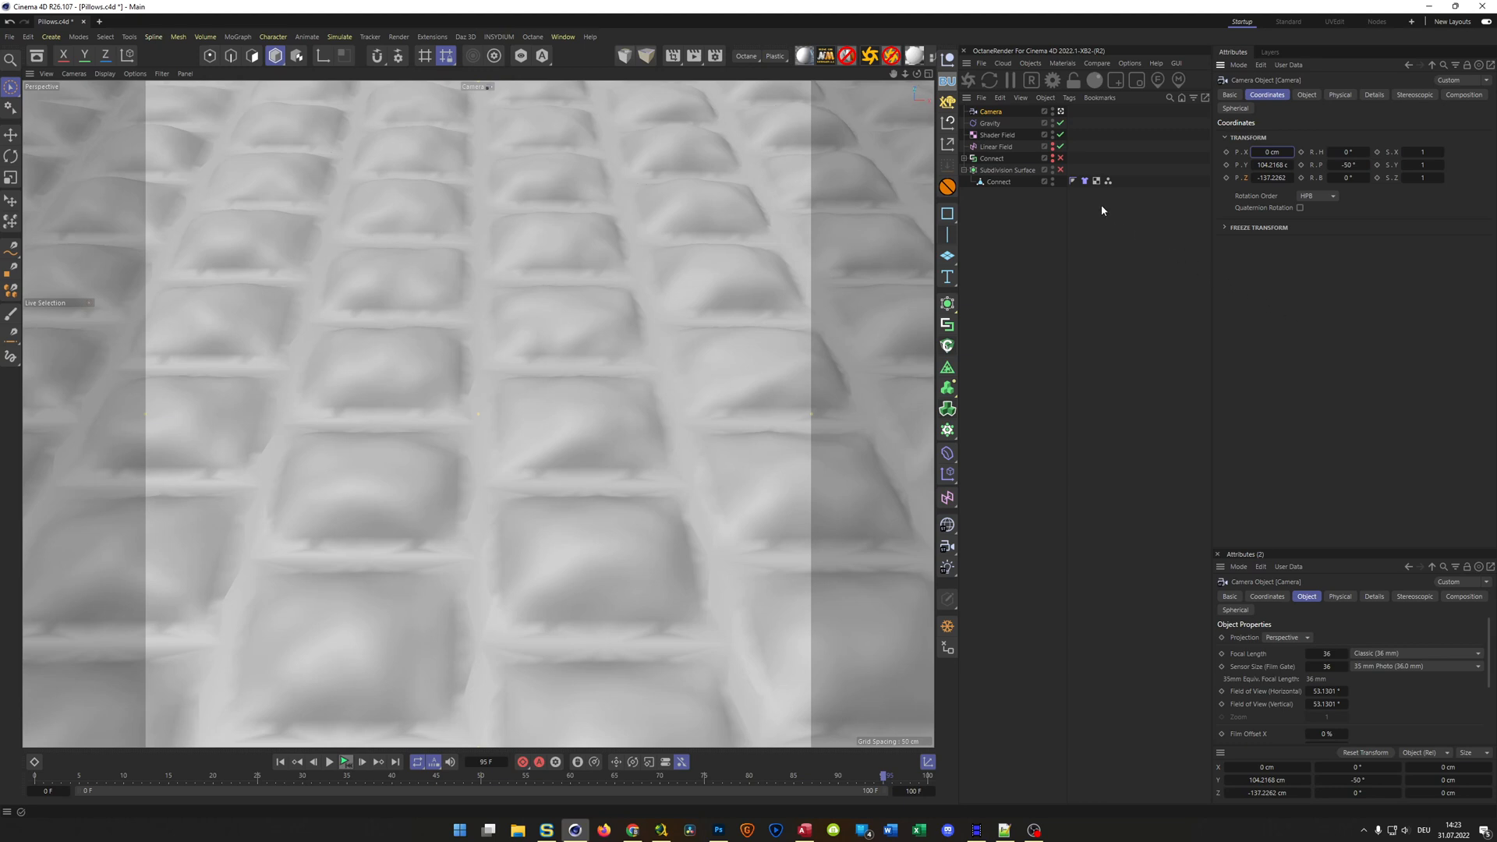
left_click(996, 114)
left_click(948, 186)
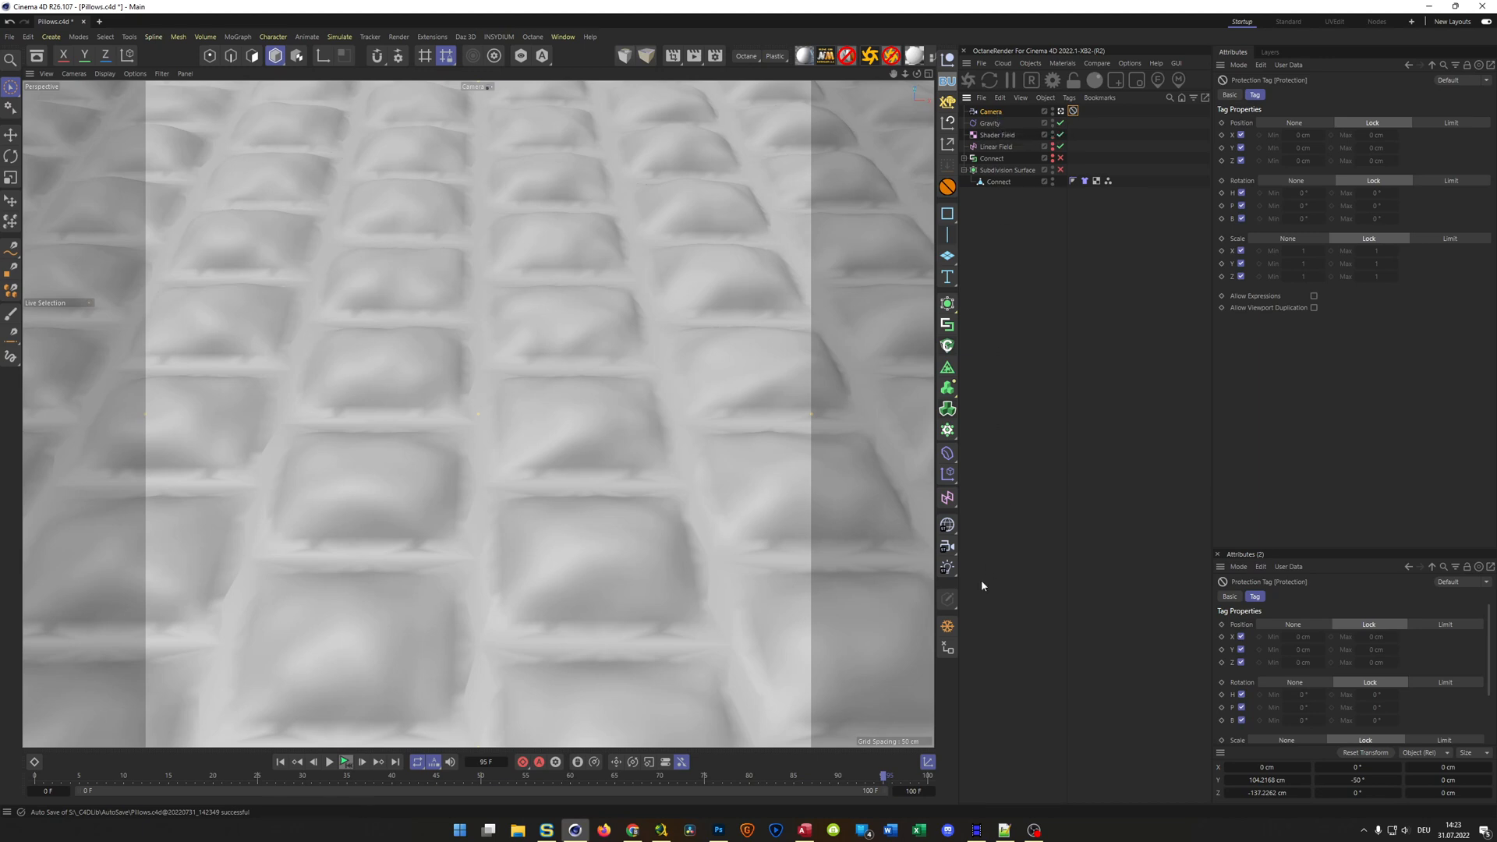
Add a second camera and move it in close to the bulges at a flatter angle, pitched about -40°
left_click(948, 548)
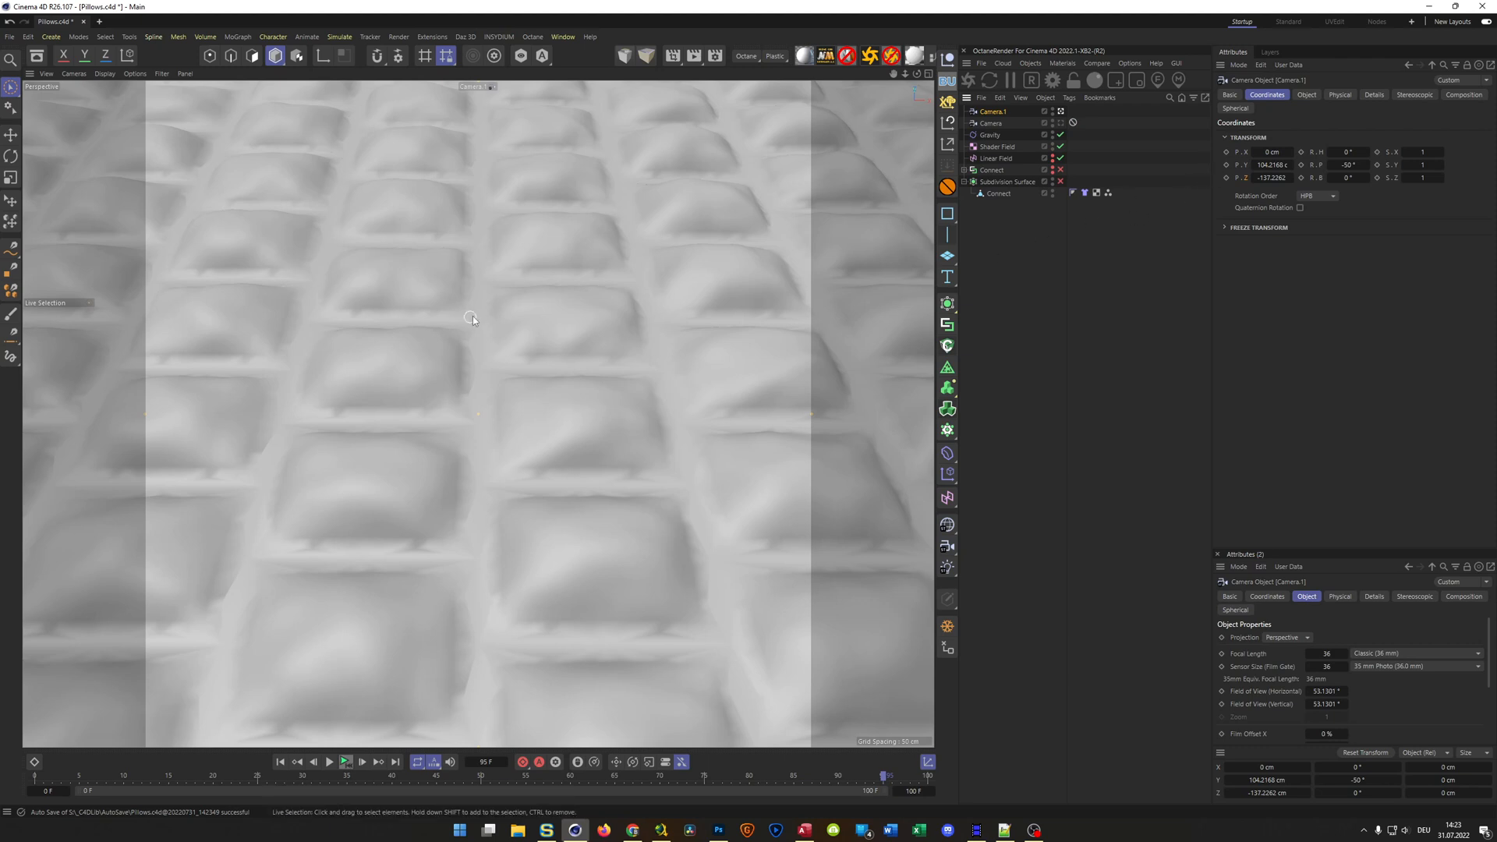
scroll(472, 316, "up", 6)
left_click_drag(509, 309, 539, 336, "alt")
scroll(508, 343, "up", 4)
middle_click_drag(539, 334, 539, 368, "alt")
right_click_drag(539, 368, 518, 367, "alt")
middle_click_drag(519, 367, 524, 380, "alt")
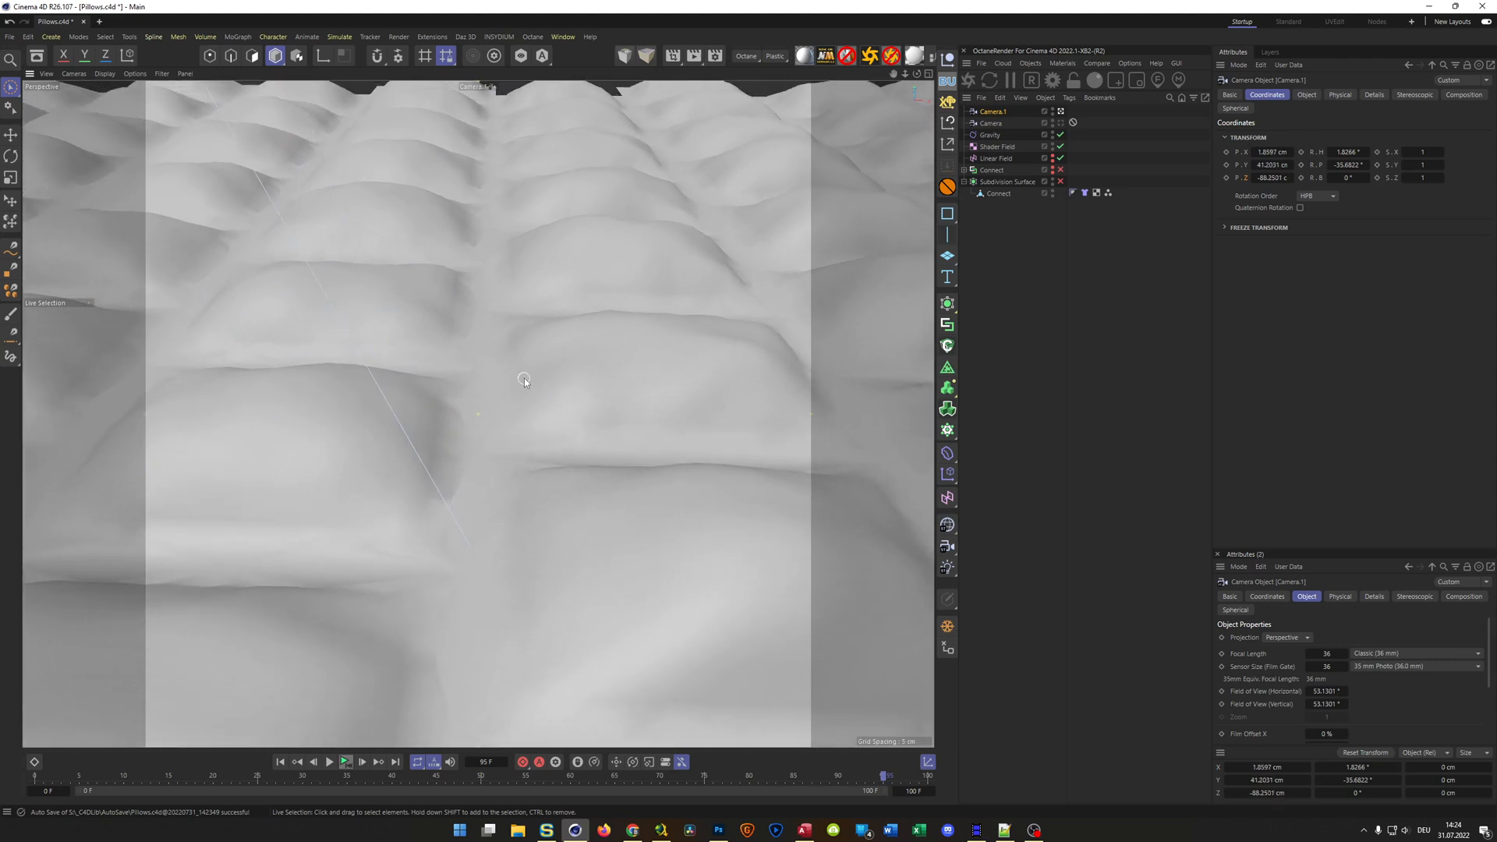
left_click_drag(524, 380, 521, 345, "alt")
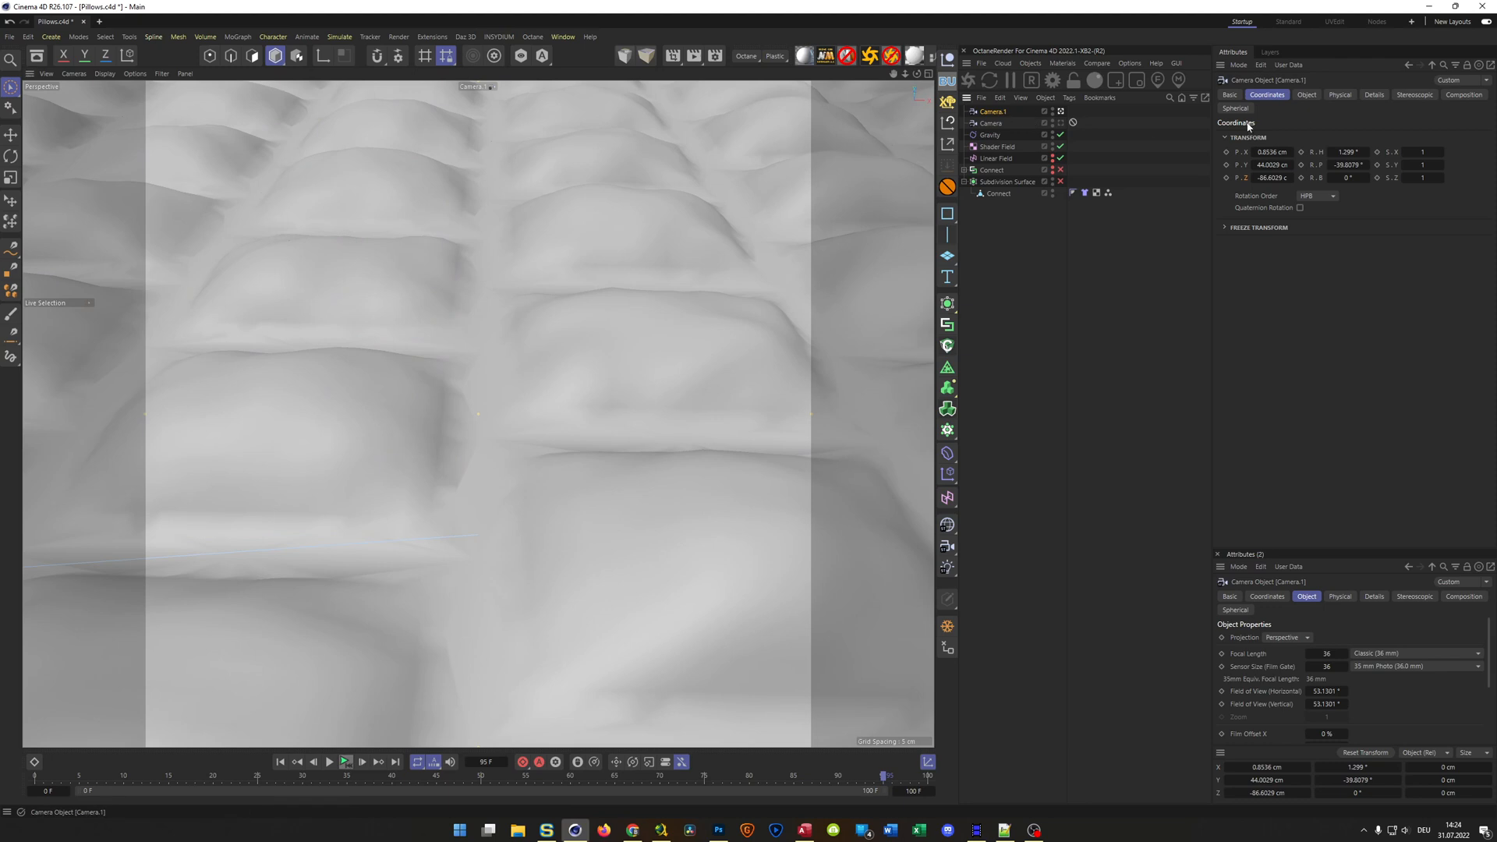
Set the second camera's heading to 0°, its pitch to -40° and its X position to 0 cm
left_click(1348, 153)
type("0")
key("Return")
left_click(1348, 165)
type("-40")
key("Return")
left_click(1274, 153)
type("0")
key("Return")
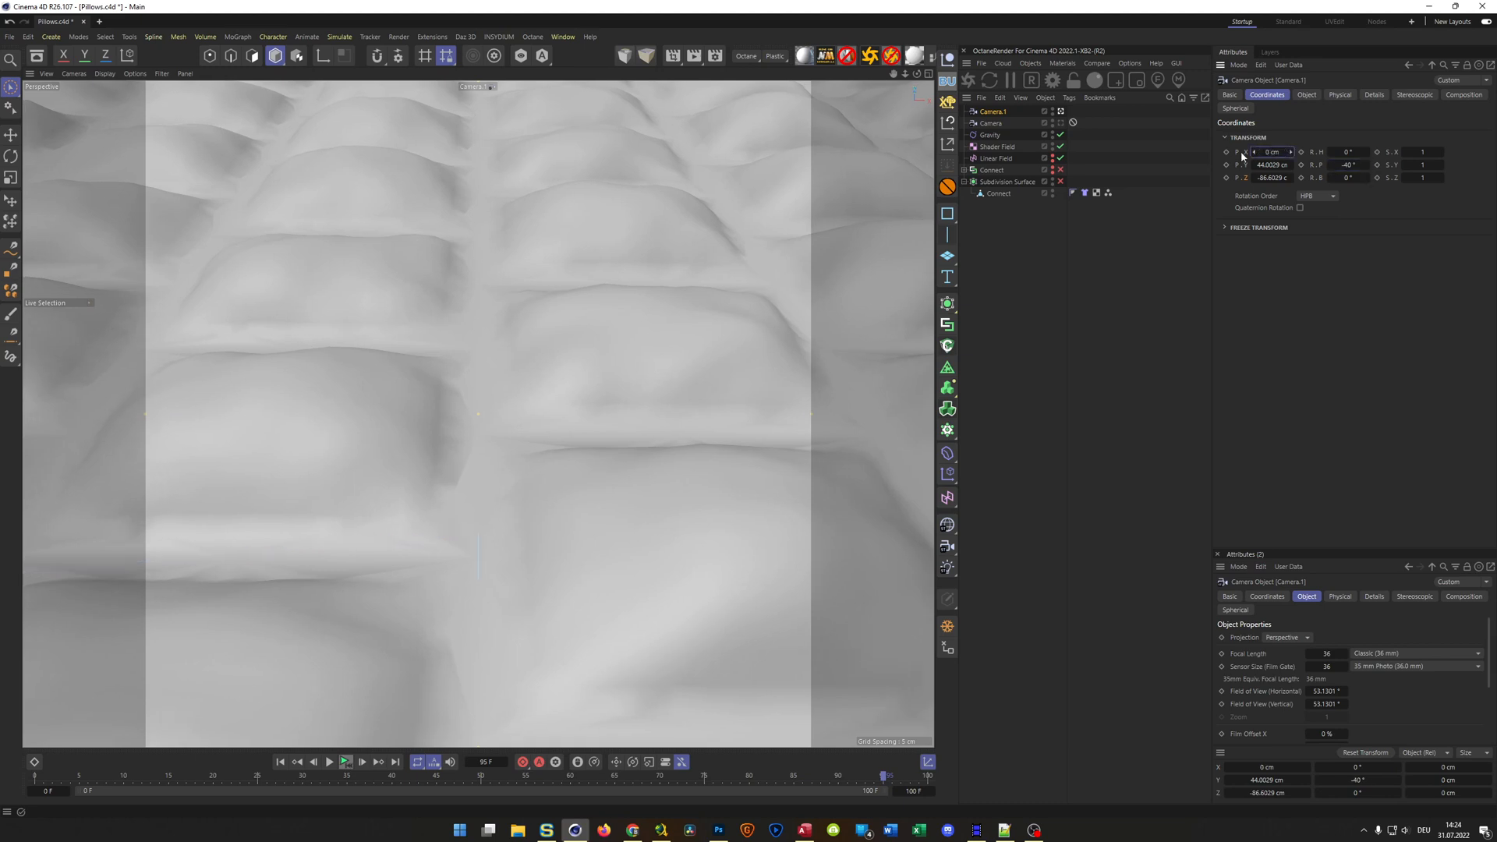
Copy the first camera's Protection tag onto the second camera and save the project
left_click_drag(1074, 123, 1076, 115, "ctrl")
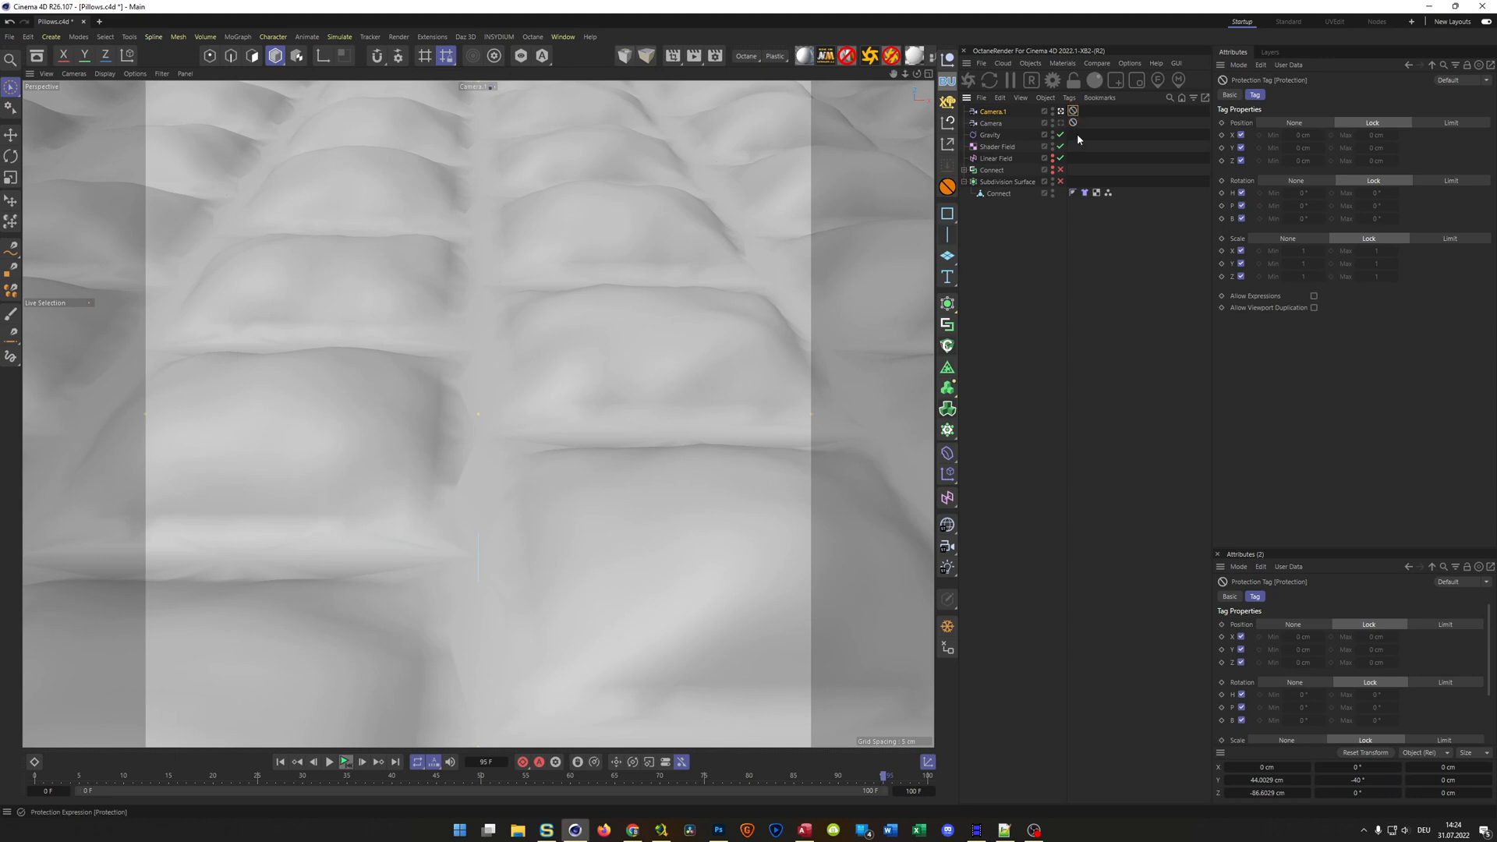
key("ctrl+s")
Create a Camera Morph from both cameras, assigning Camera as Camera 1 and Camera.1 as Camera 2
left_click(979, 122, "ctrl")
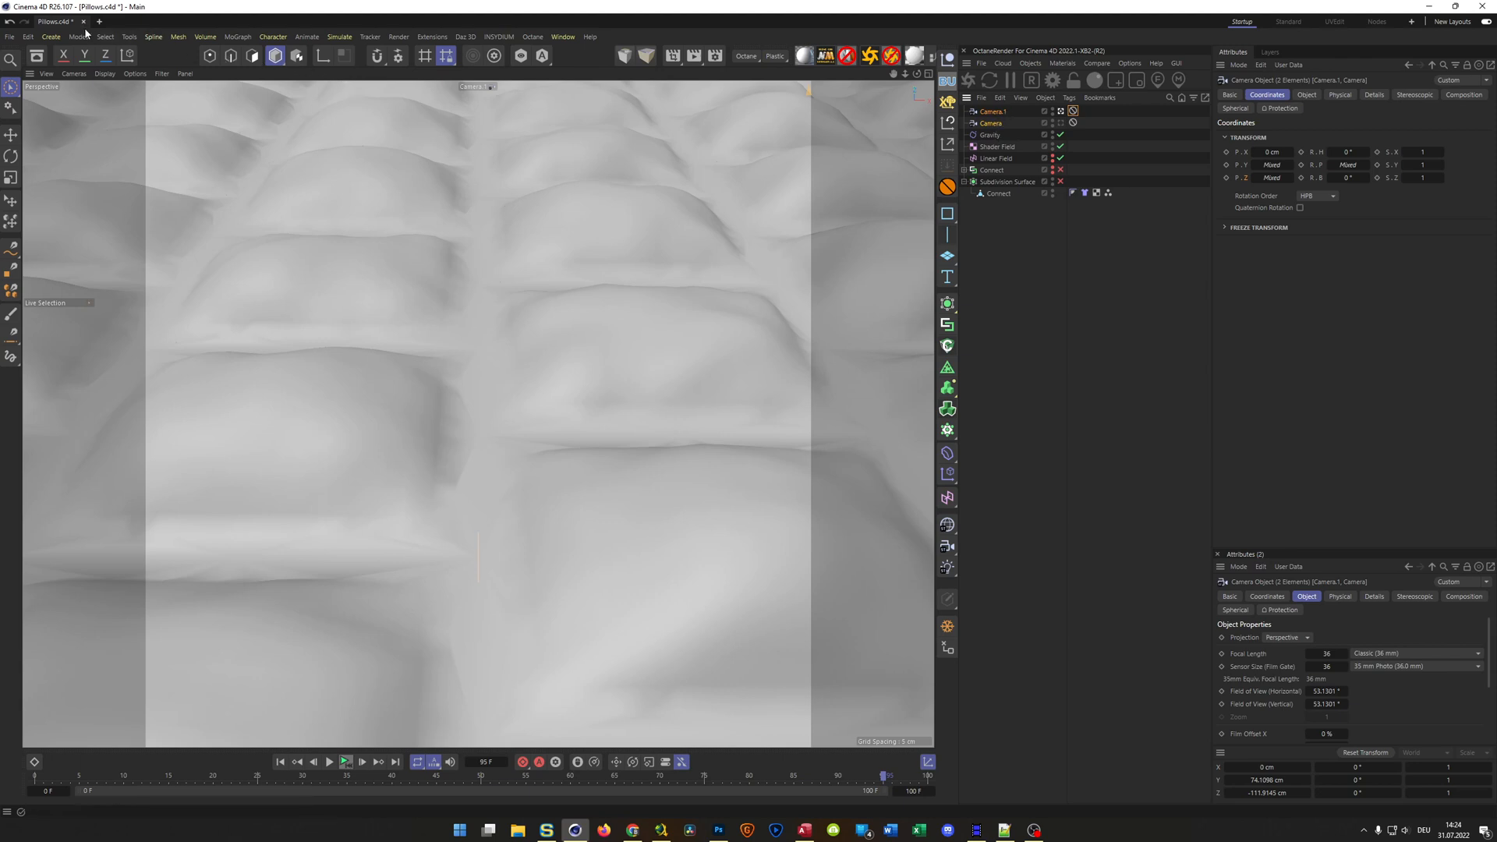
left_click(51, 37)
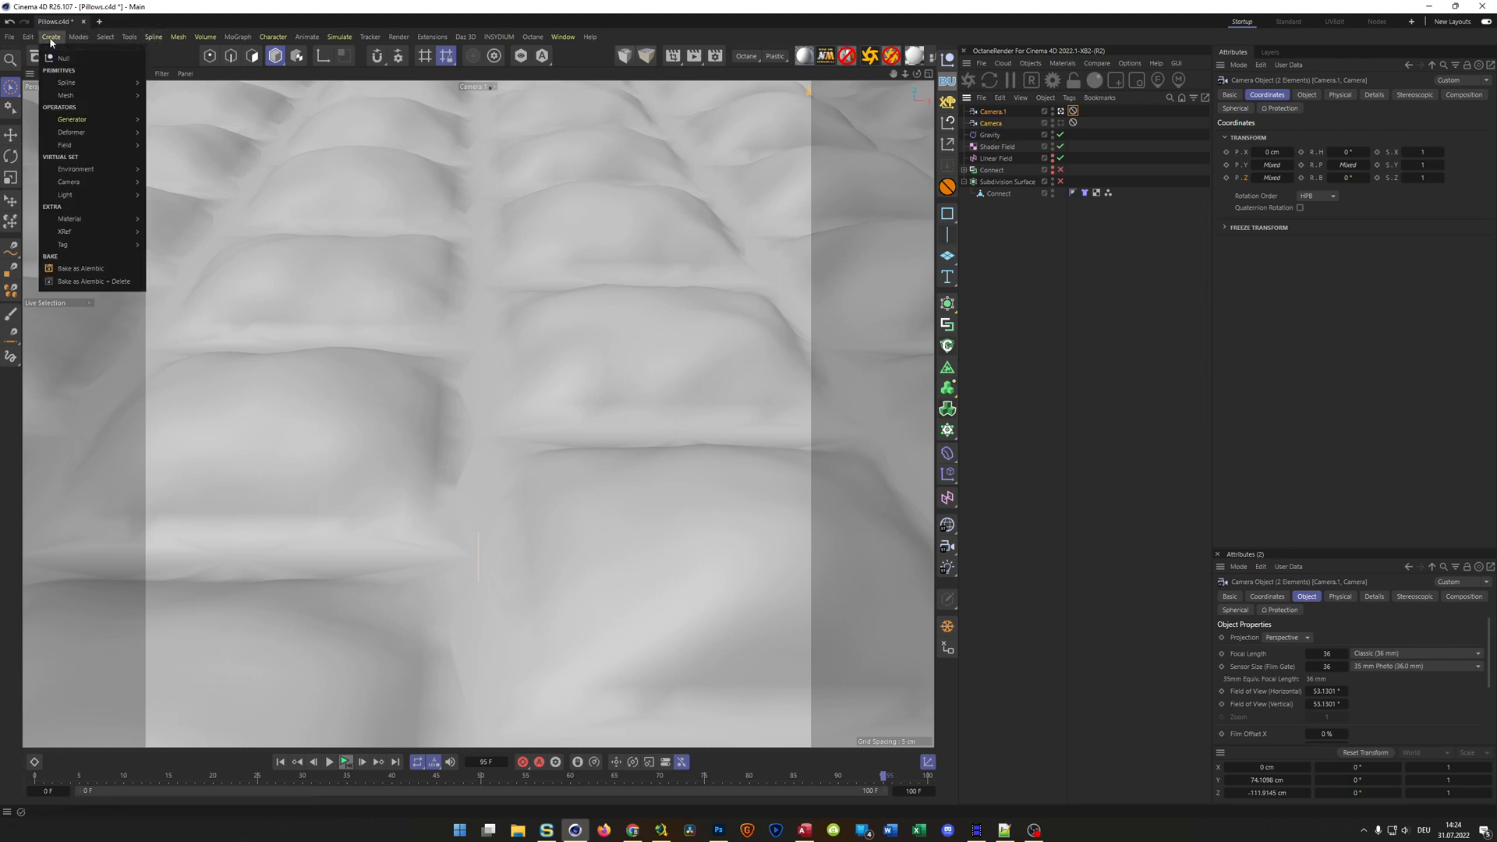
mouse_move(78, 181)
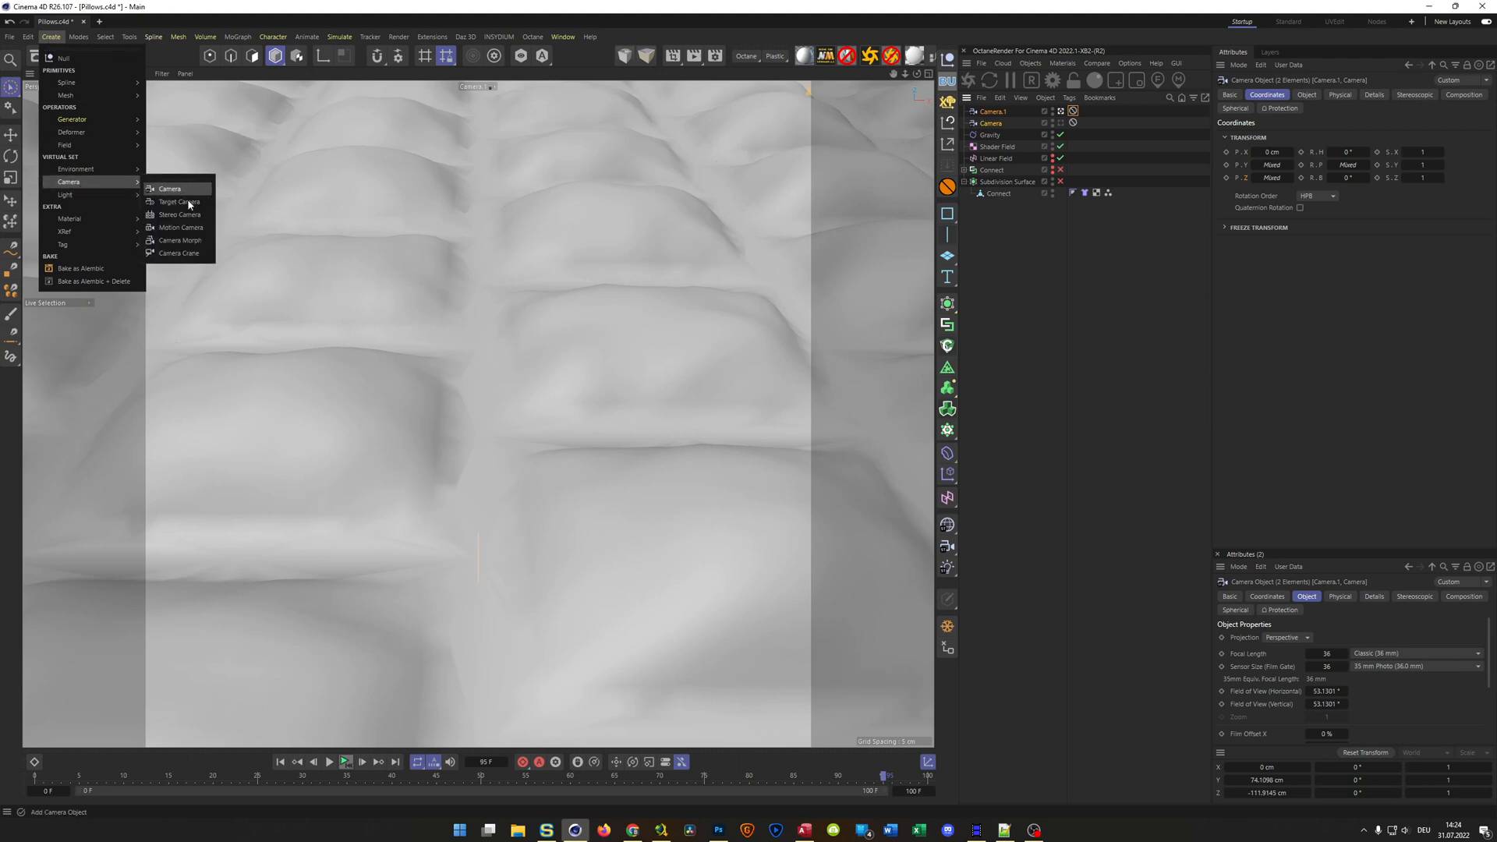
left_click(180, 241)
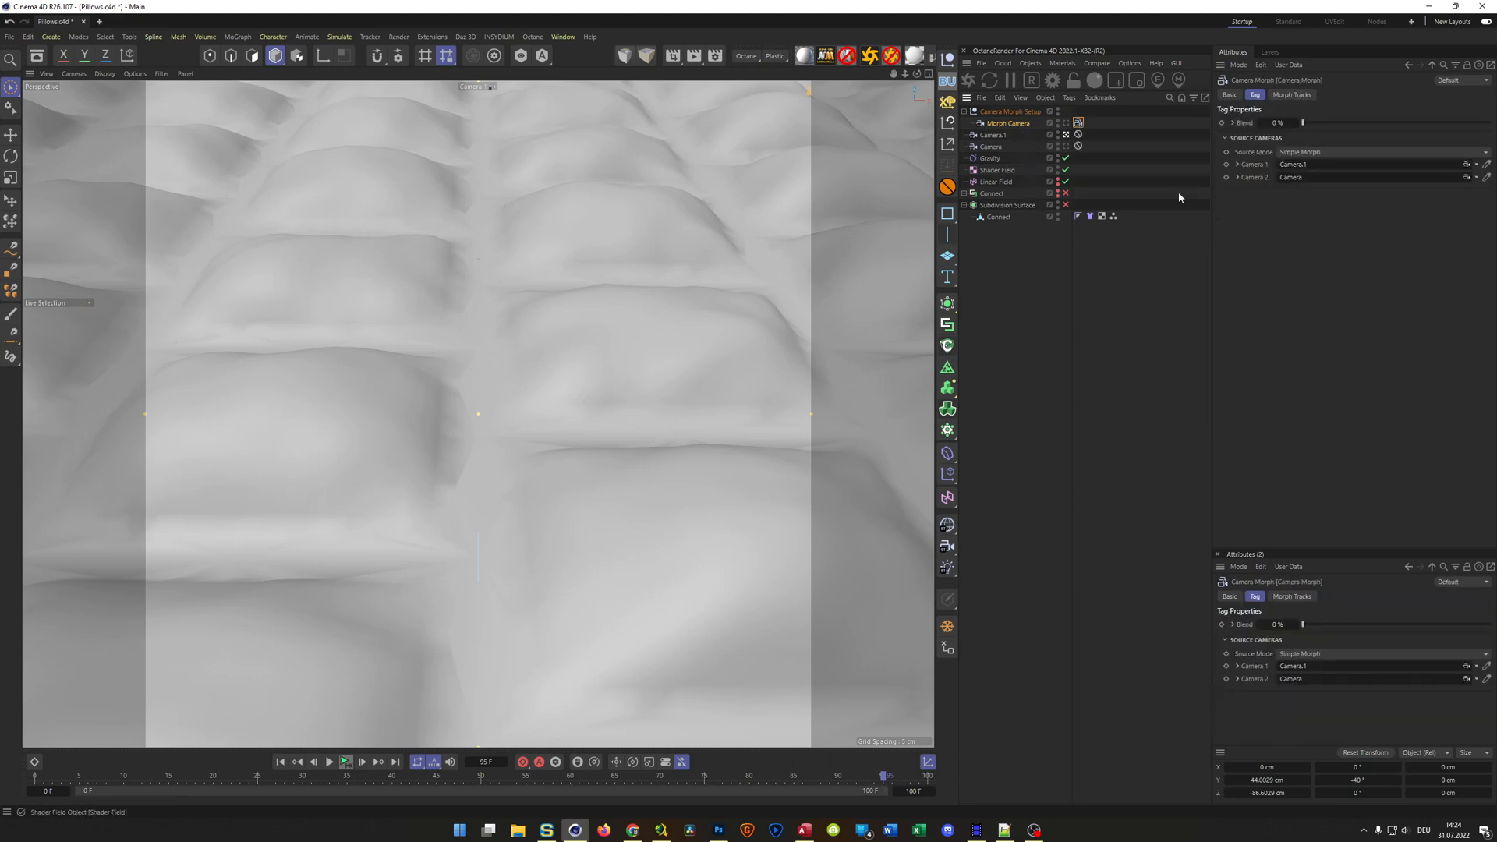
left_click_drag(995, 149, 1295, 167)
left_click_drag(1003, 135, 1291, 177)
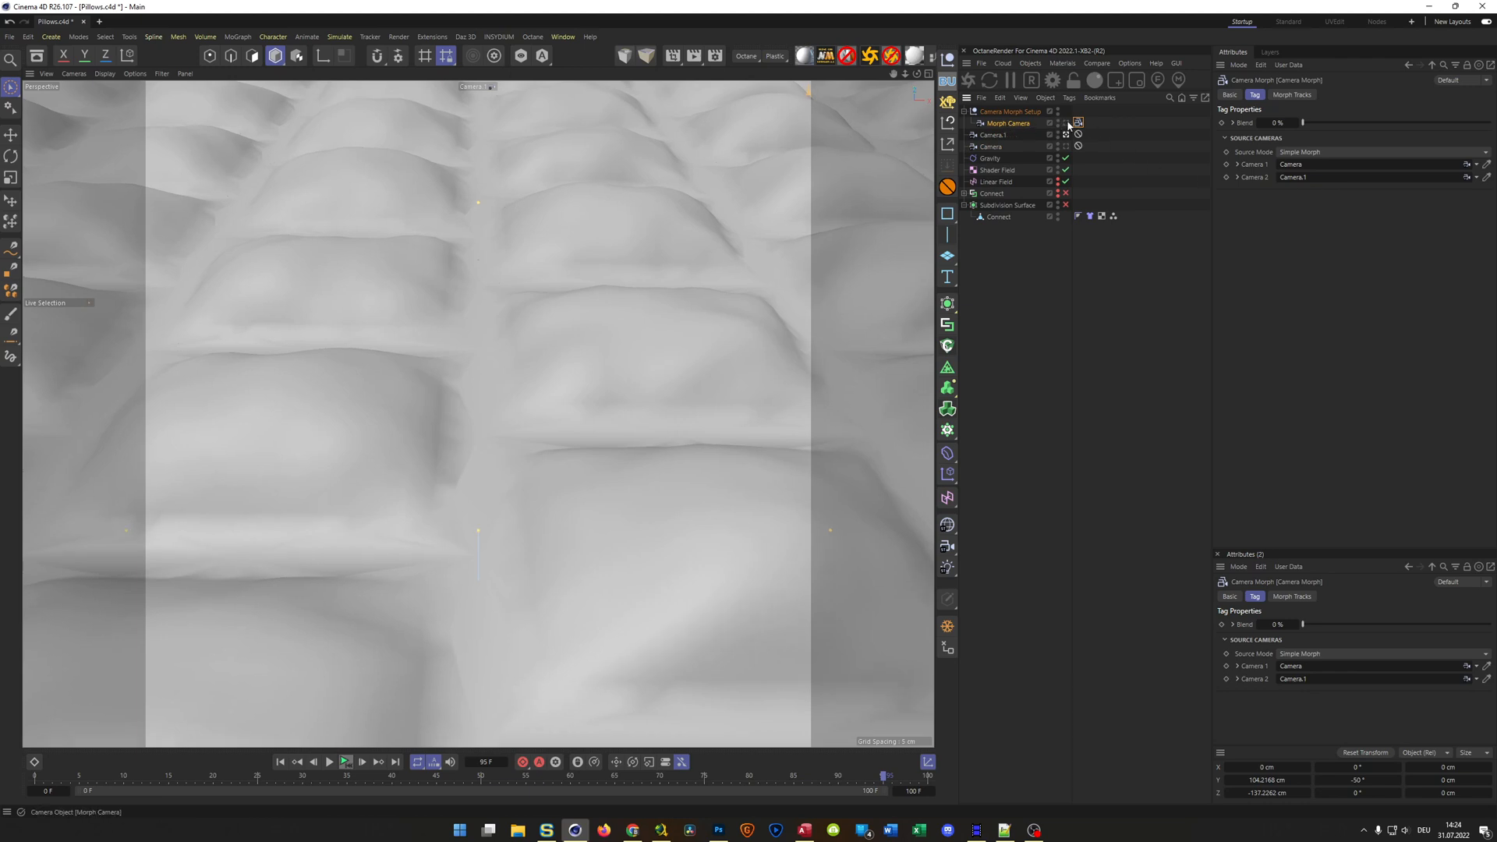
Look through the Morph Camera with both source cameras hidden and preview the blend between them
left_click(1066, 122)
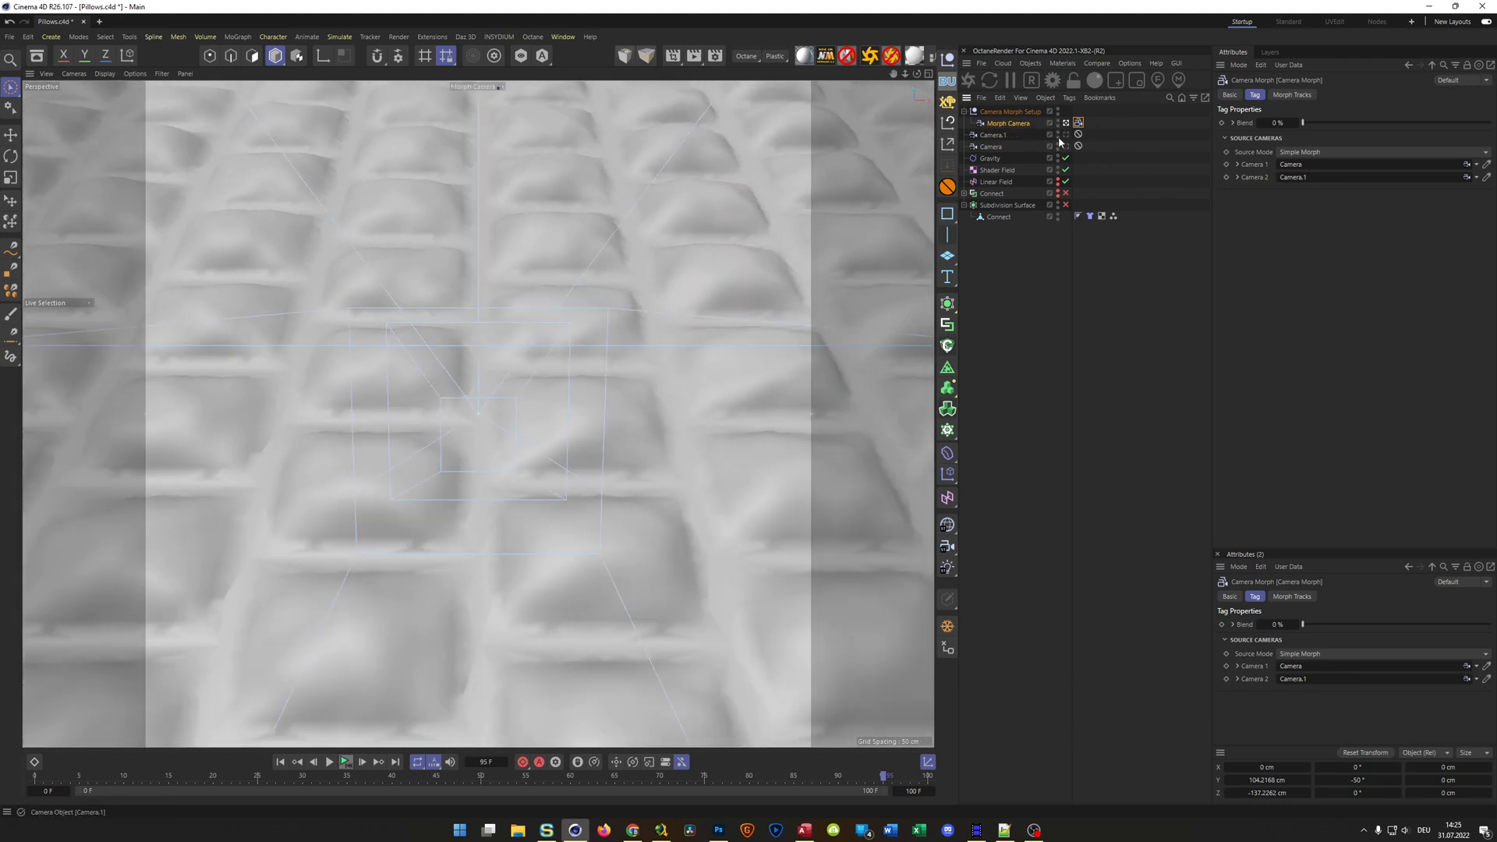
left_click_drag(1058, 134, 1058, 146)
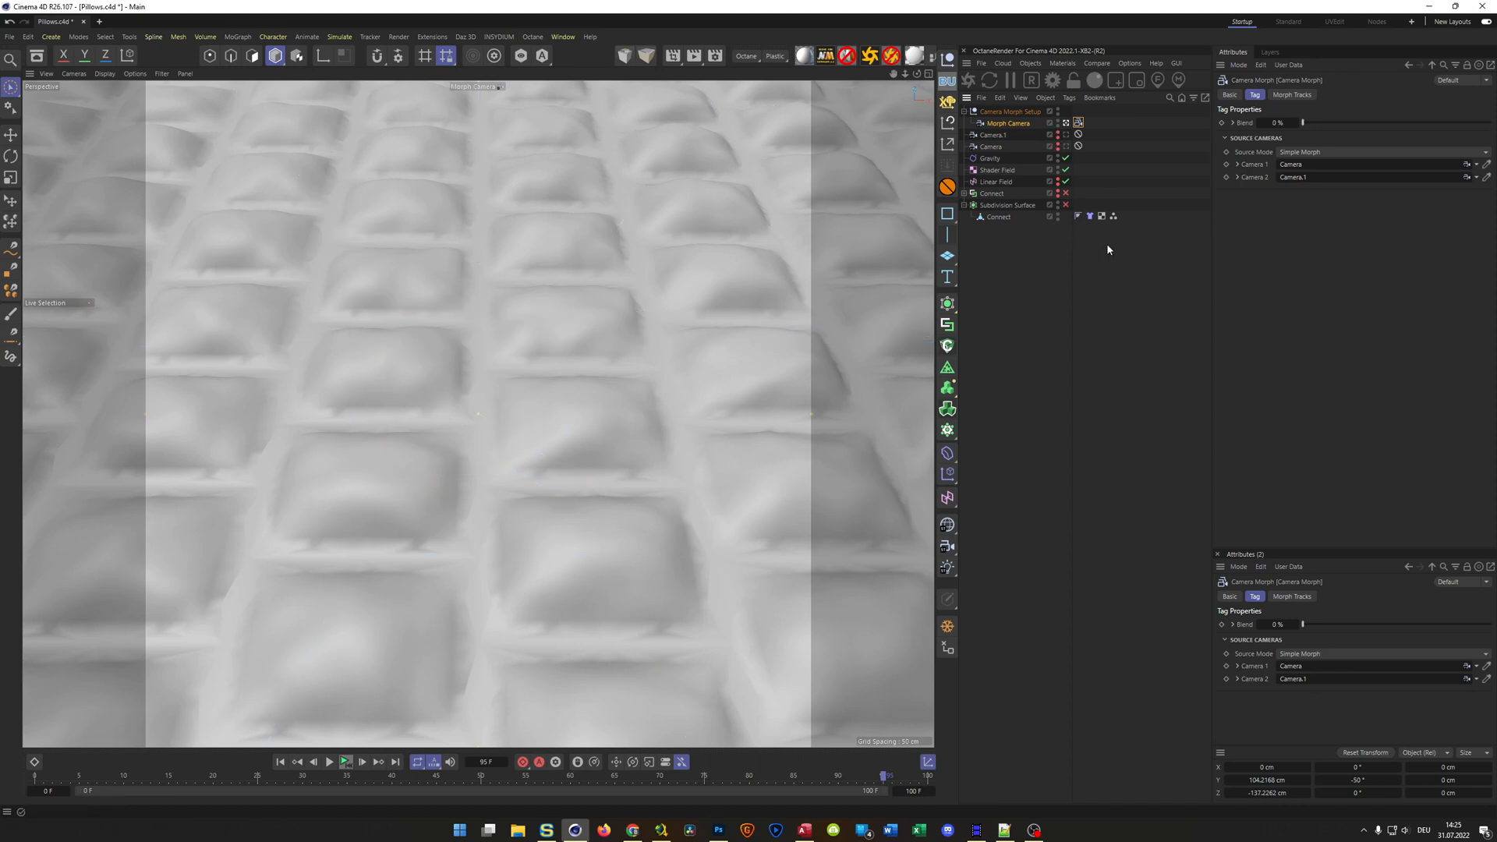
left_click_drag(1304, 124, 1276, 166)
Keyframe the Camera Morph's Blend from 0 % at frame 0 to 100 % at frame 100 and preview the animation
left_click(279, 762)
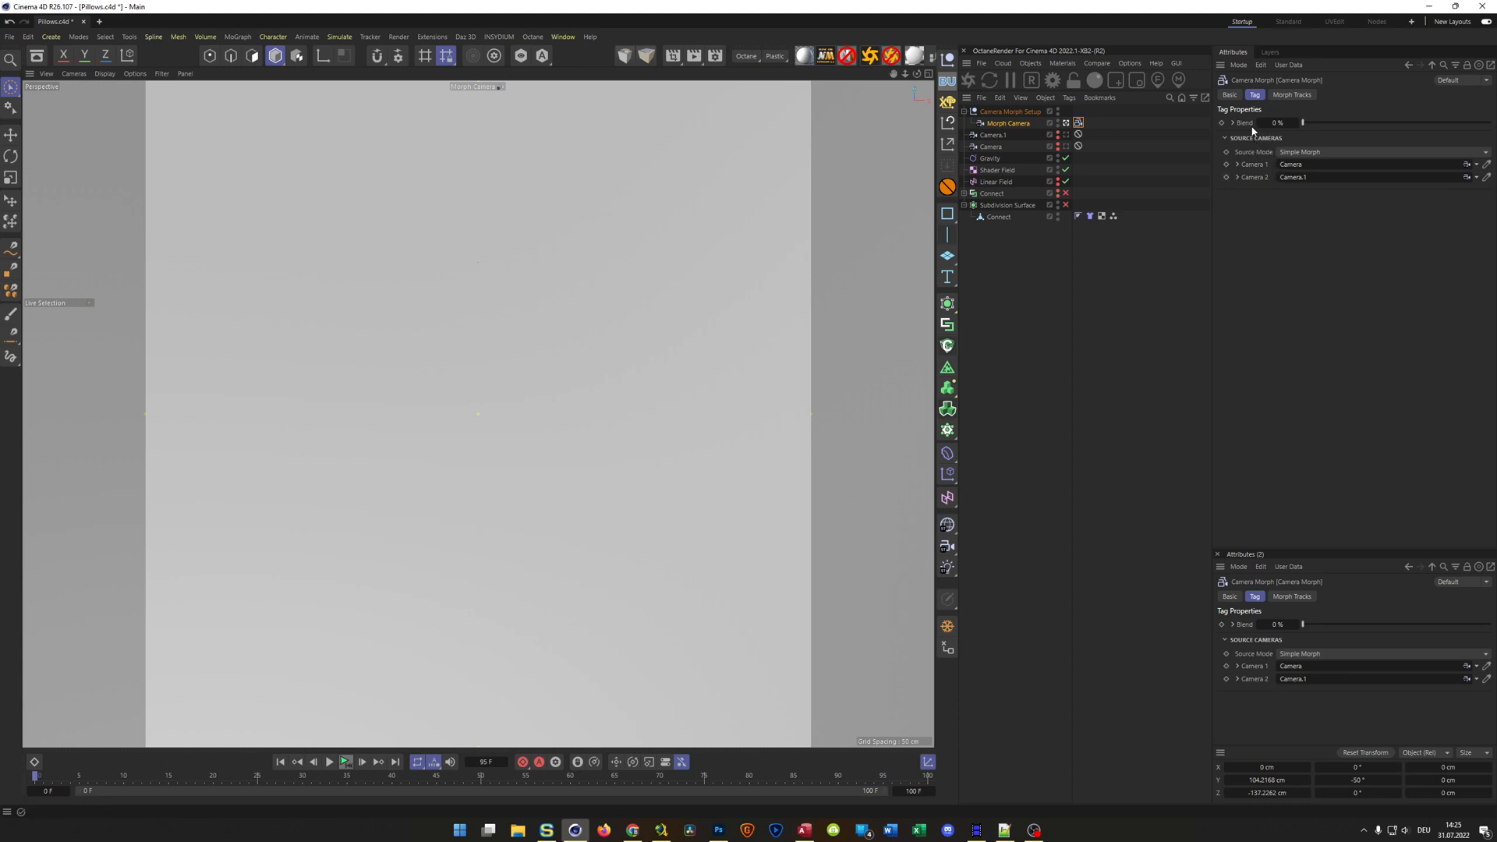
left_click(1223, 122)
left_click(396, 762)
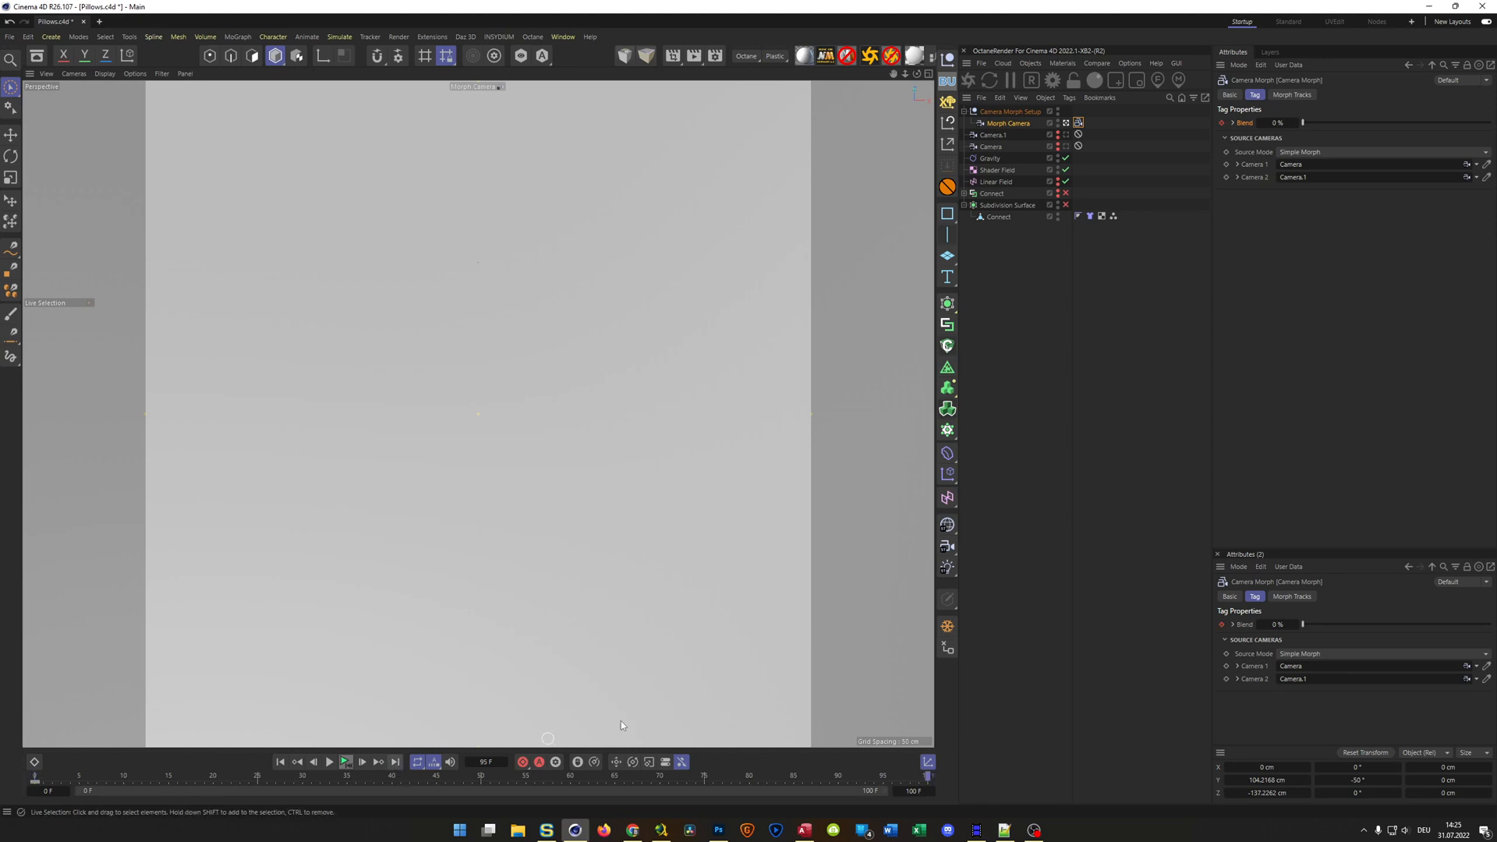
left_click_drag(1309, 127, 1490, 123)
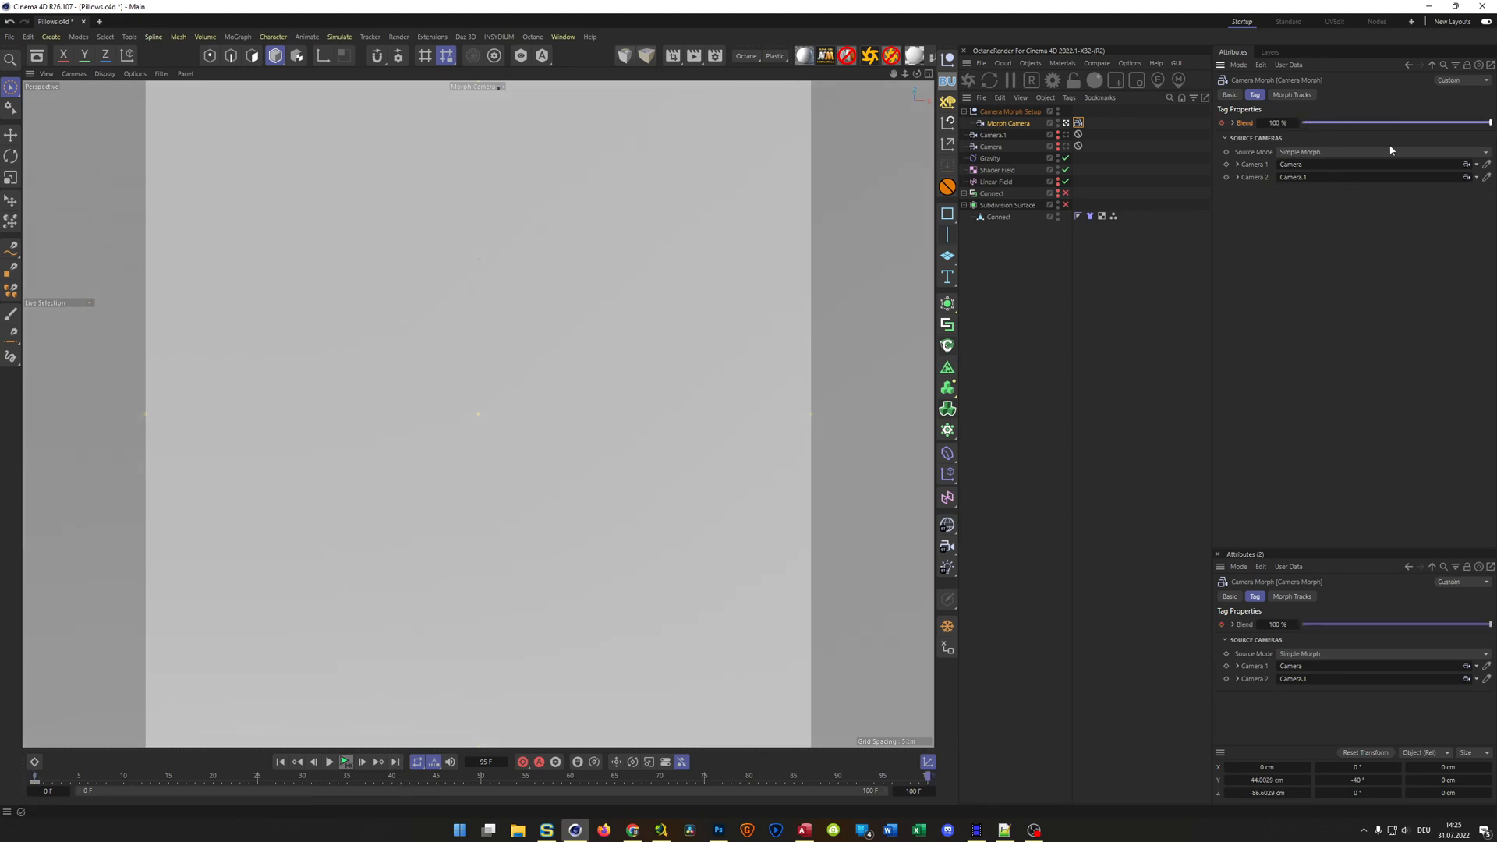
left_click(1222, 122)
left_click(347, 763)
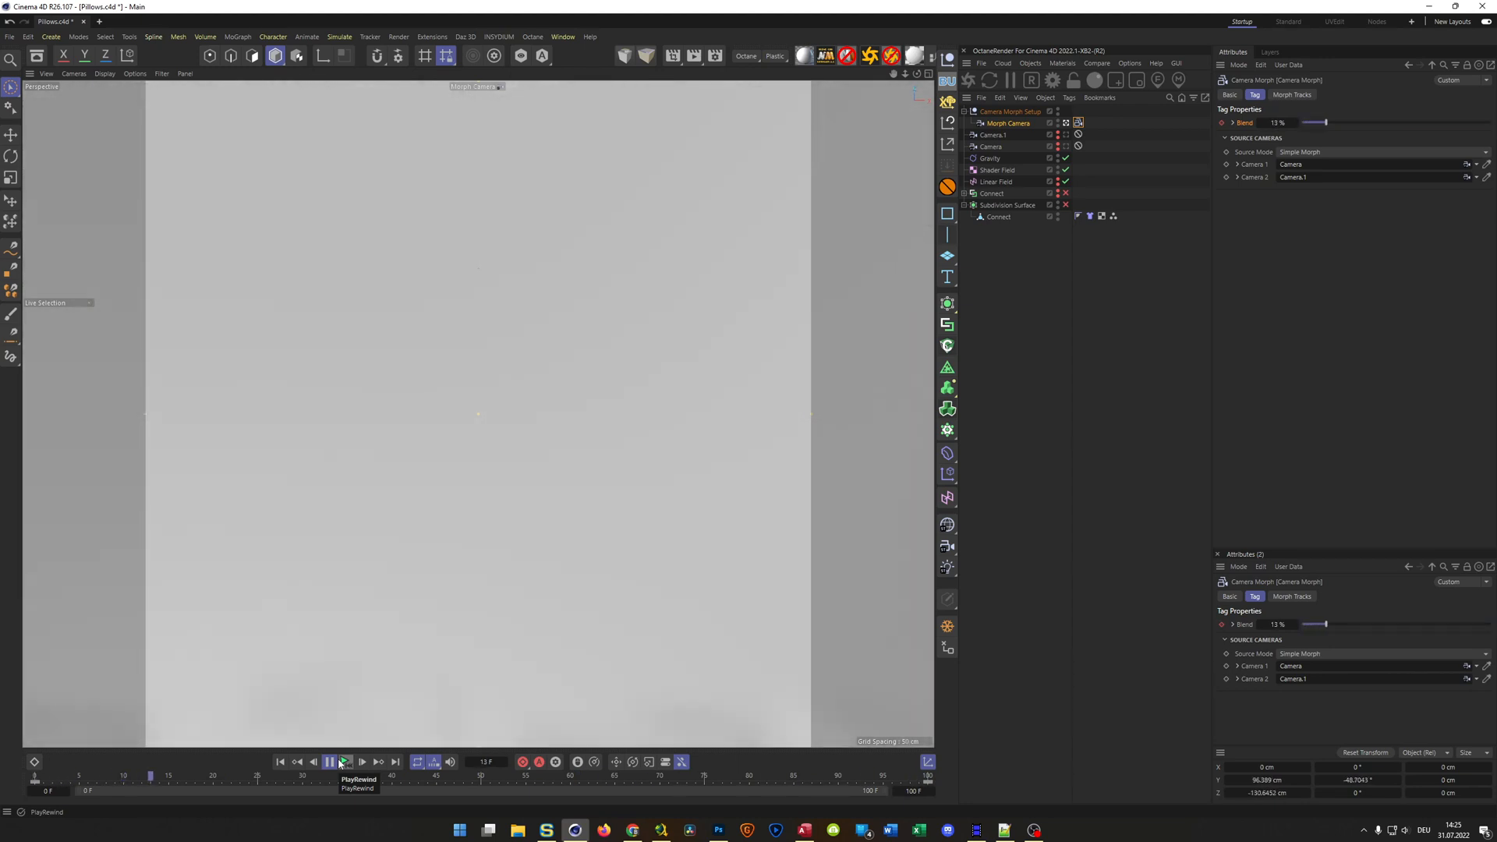
left_click(342, 764)
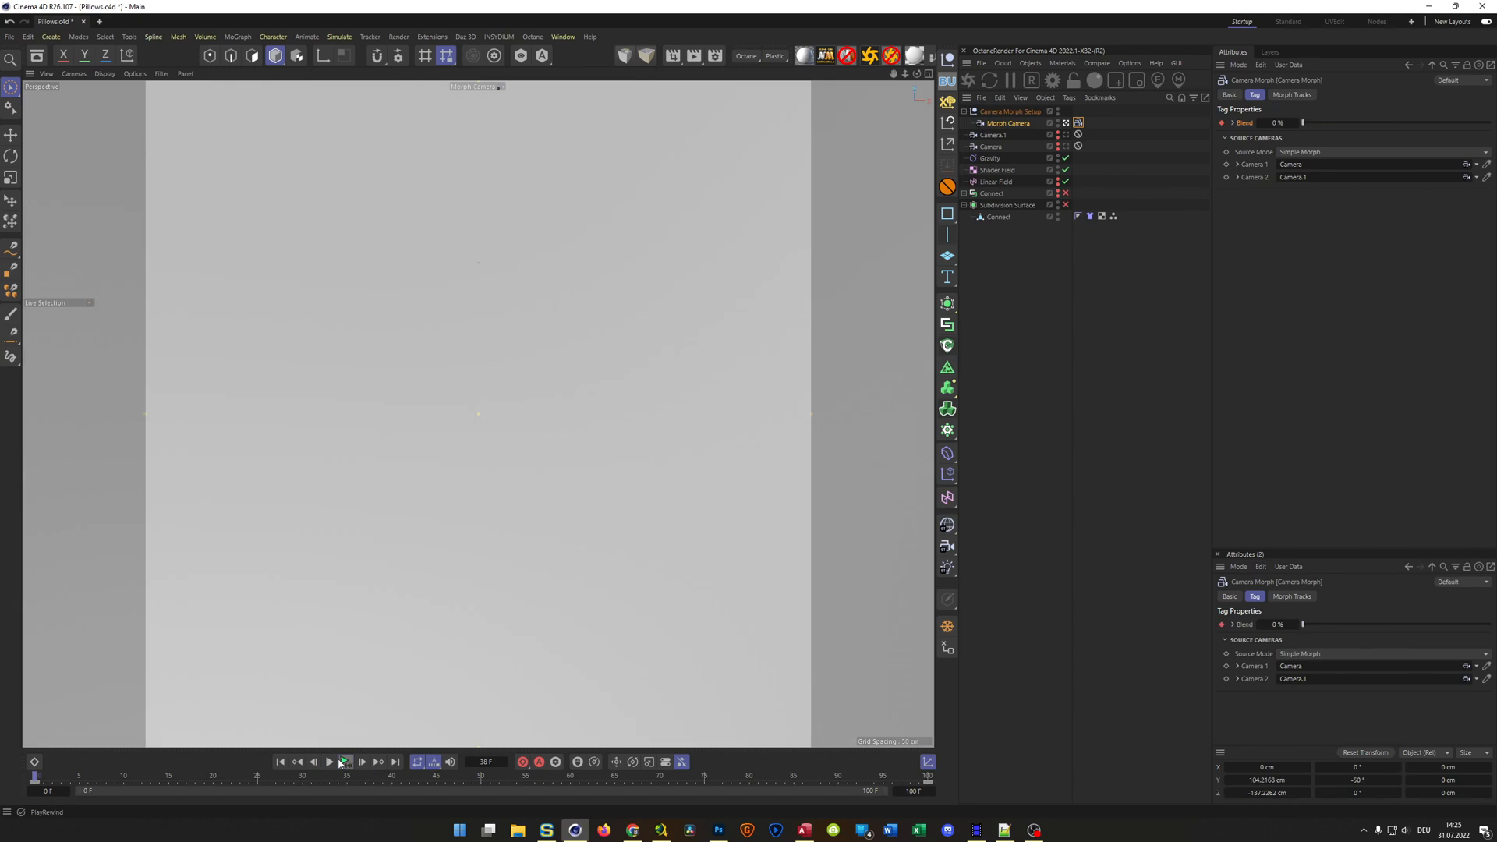
In the Dope Sheet, set the Linear Field's position key at frame 0 to -140 cm and preview the animation
left_click(34, 762)
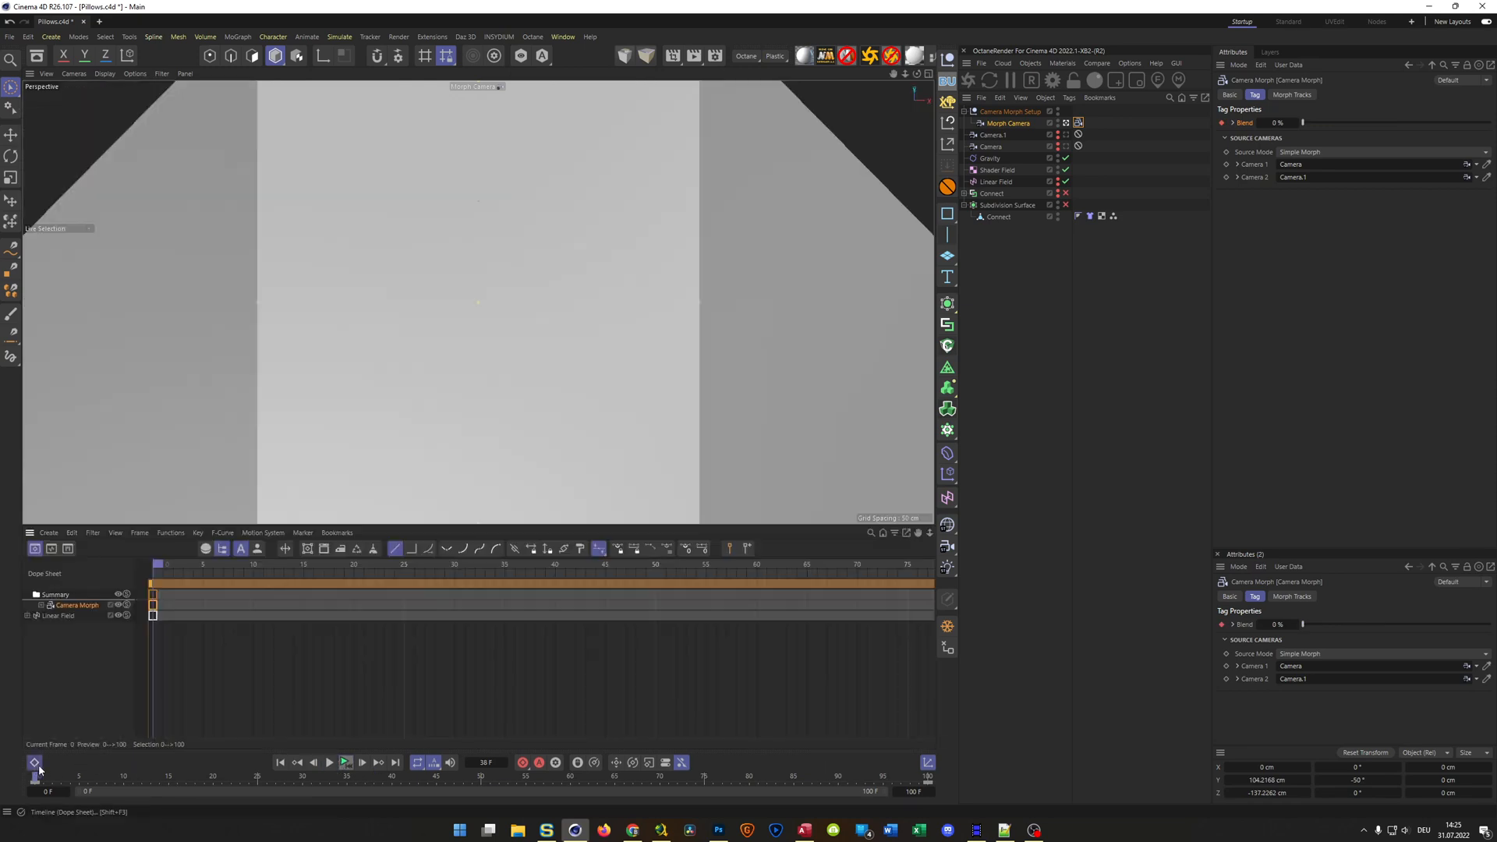
left_click(60, 617)
right_click_drag(374, 661, 273, 661, "alt")
mouse_move(403, 659)
middle_mouse_down("alt")
mouse_move(347, 658)
mouse_move(398, 658)
middle_mouse_up("alt")
left_click_drag(210, 641, 168, 606)
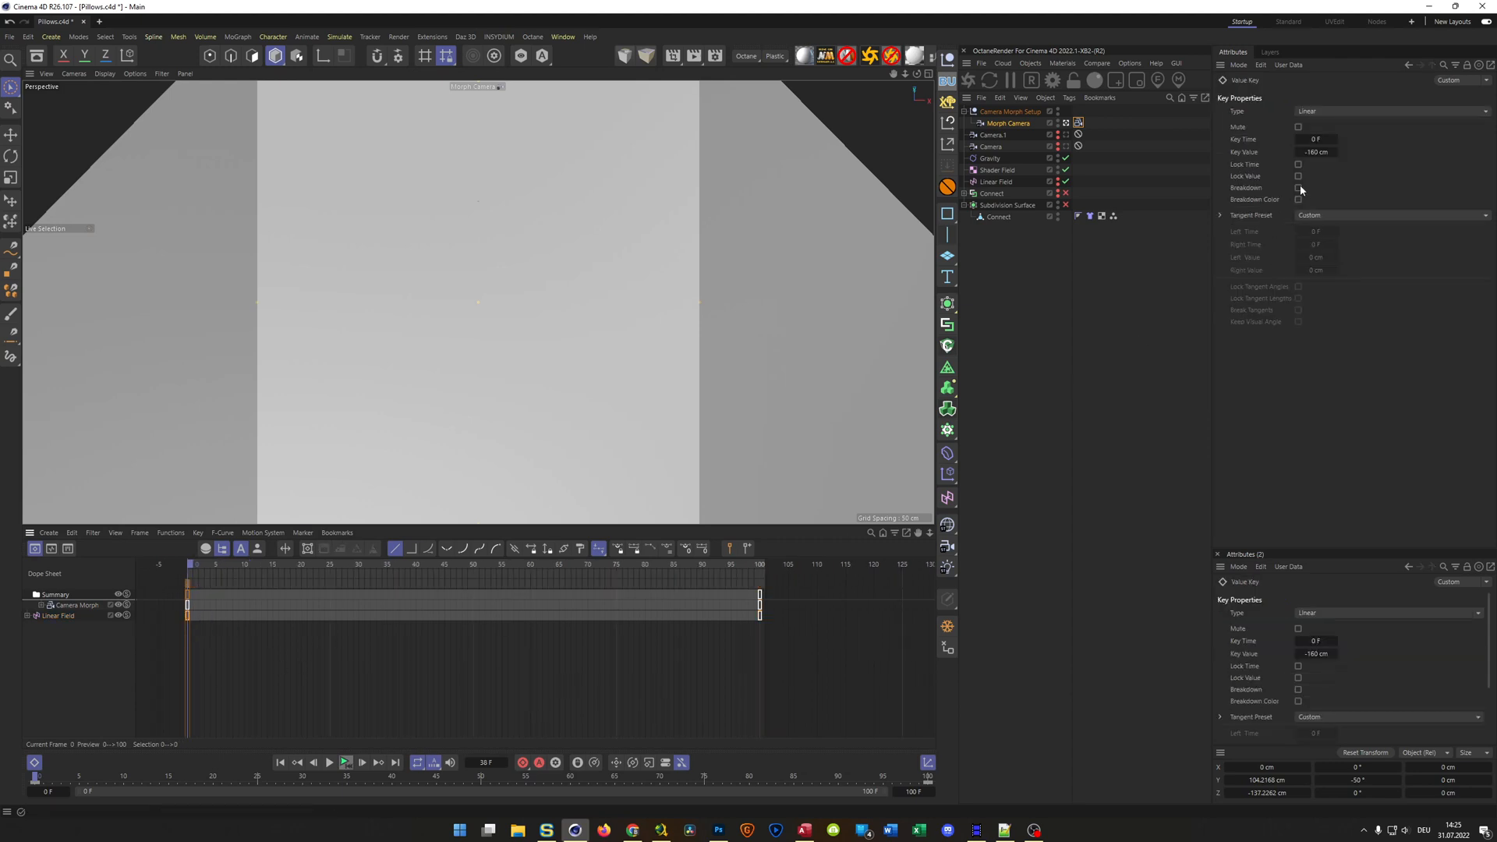
double_click(1312, 154)
type("-")
left_click(345, 765)
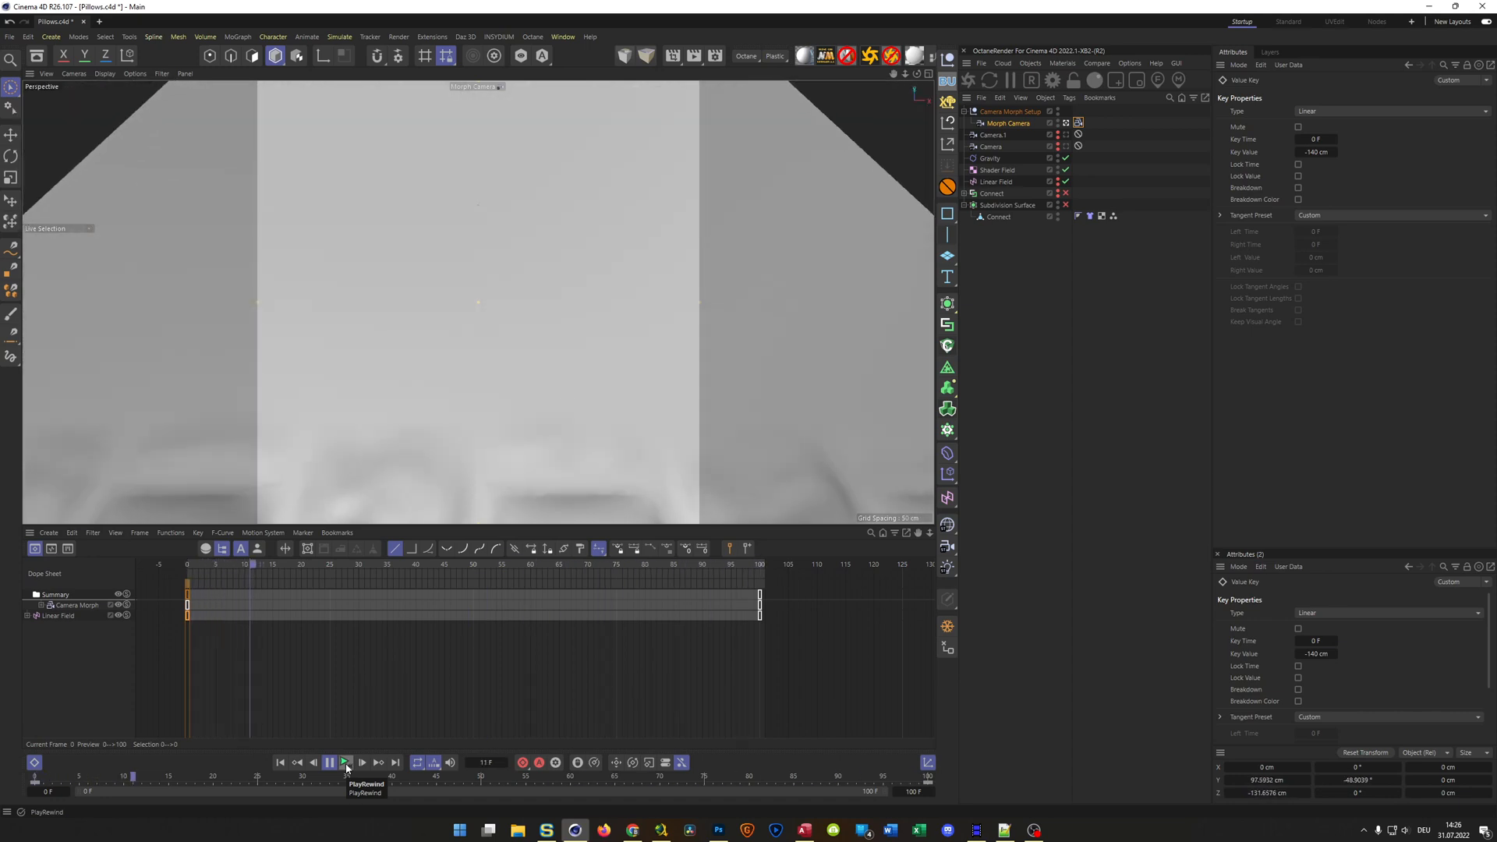
left_click(347, 767)
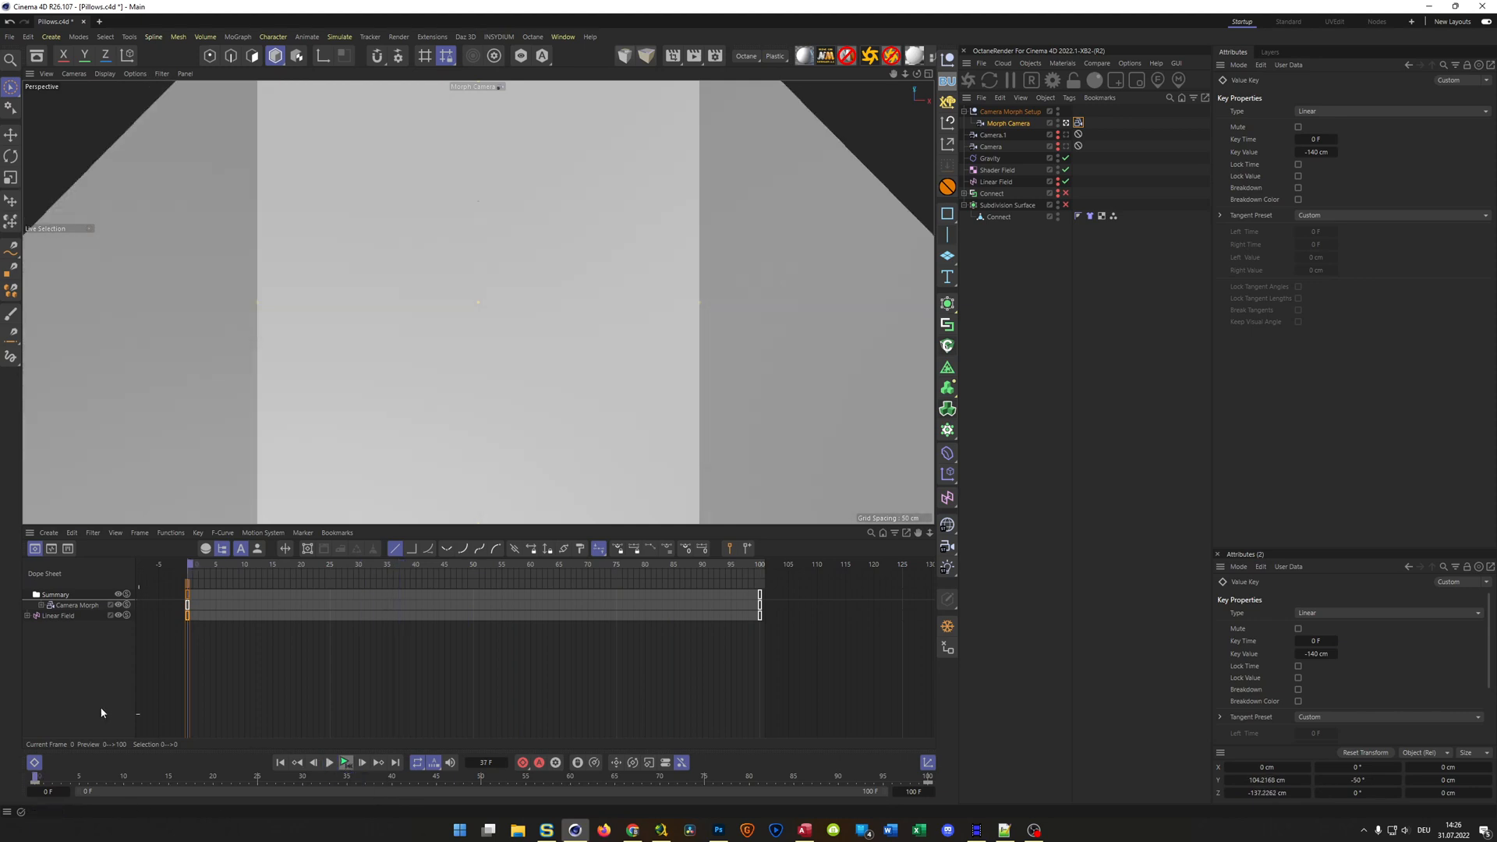
Set the Camera Morph's Blend keys to Ease Ease interpolation and replay the animation from the start
left_click(71, 609)
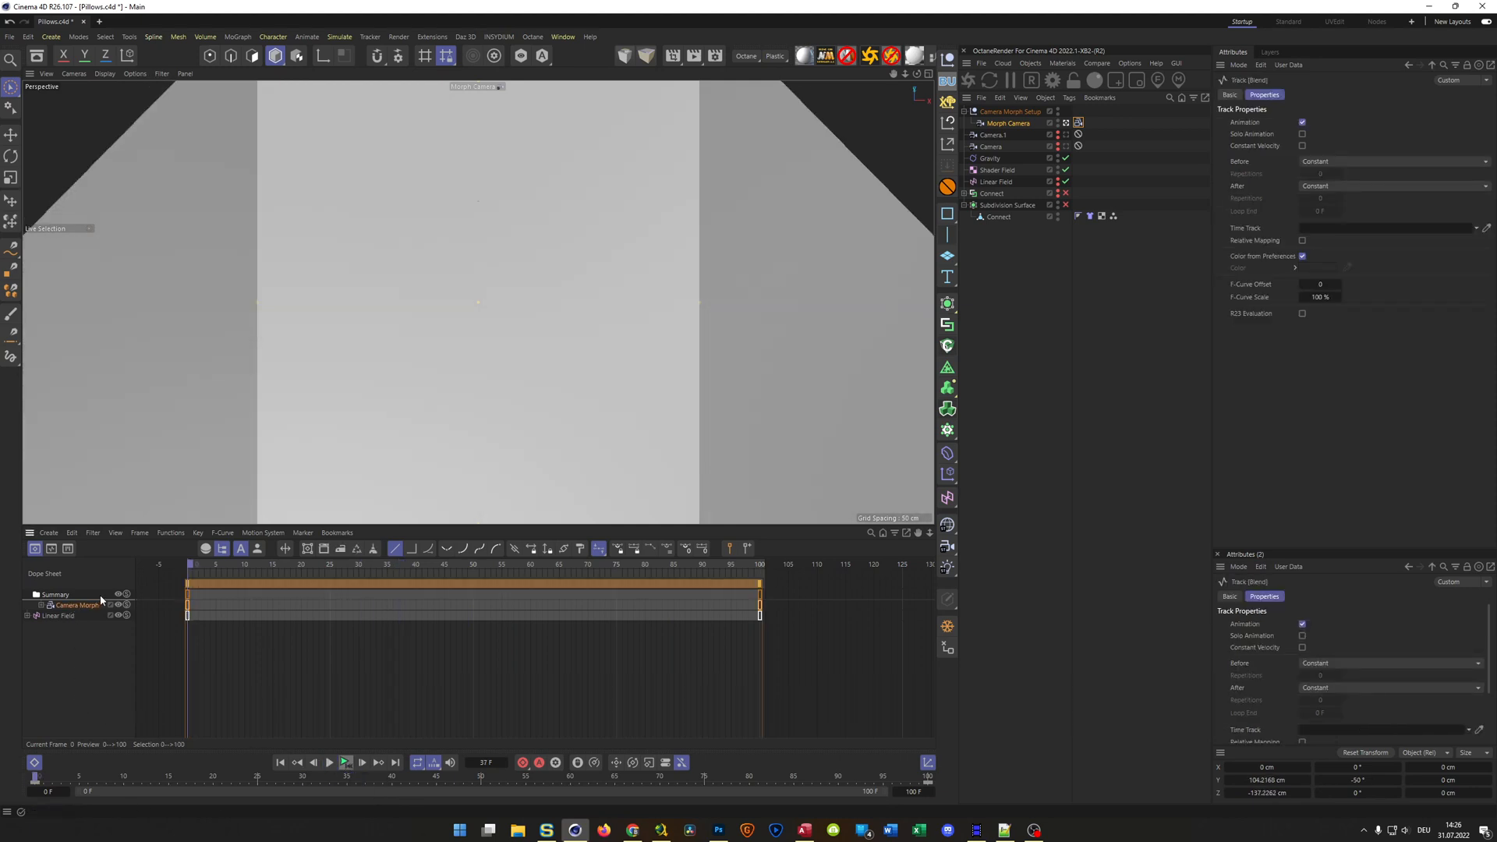
left_click(481, 551)
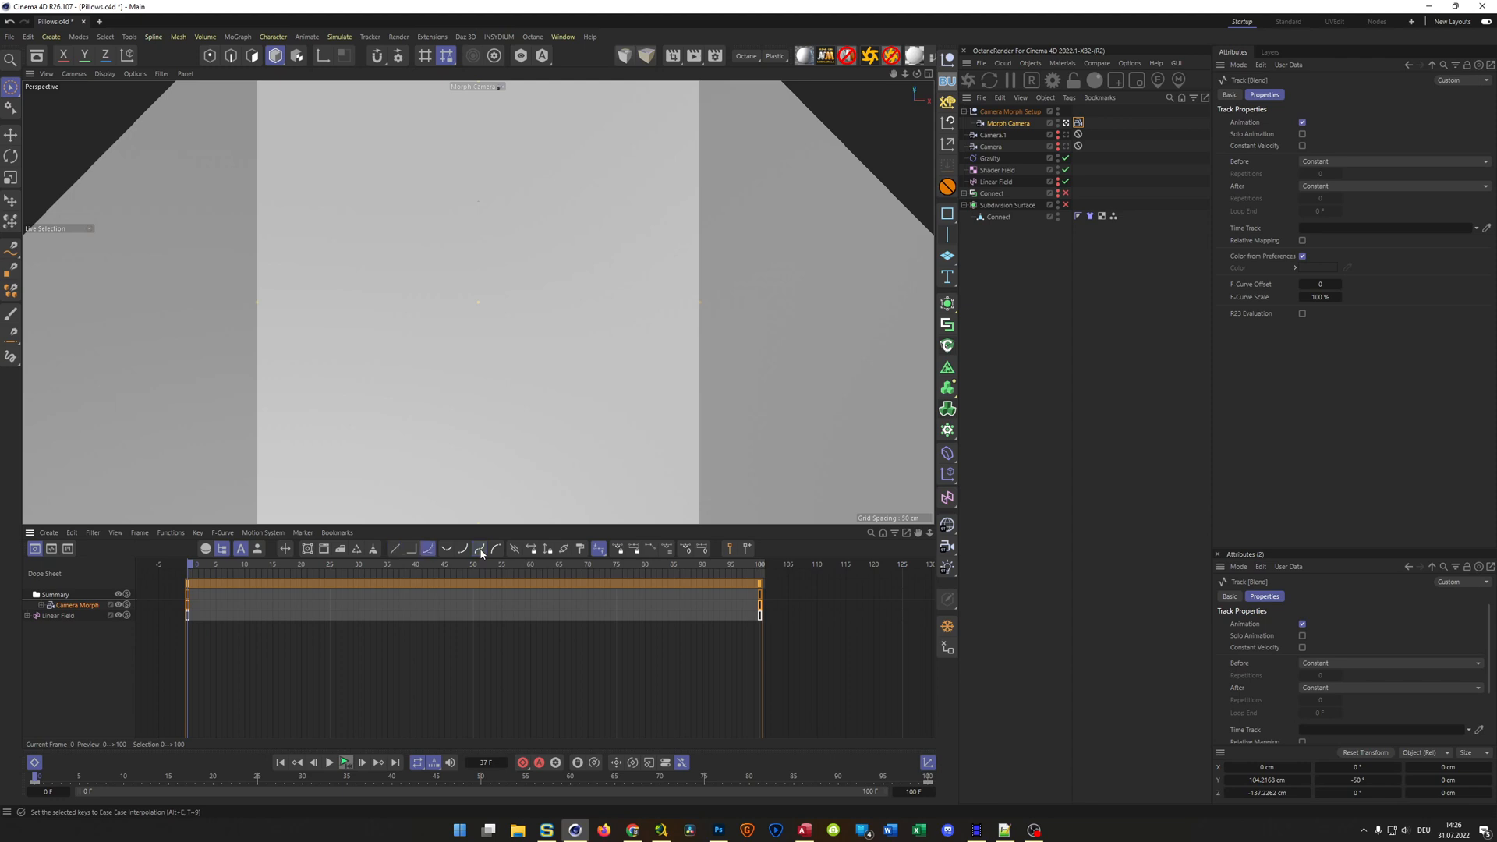
left_click(64, 616)
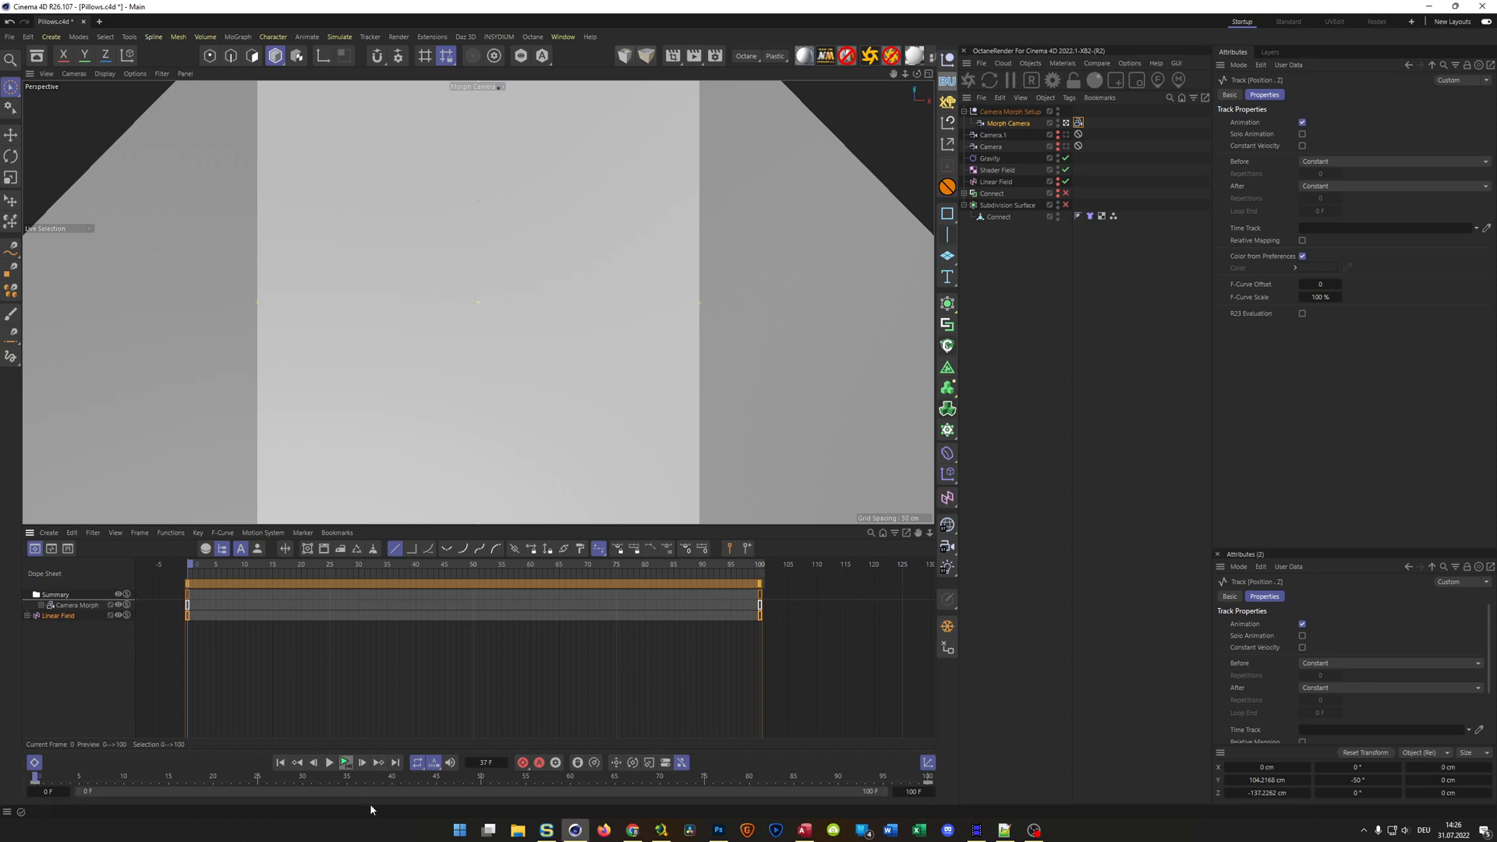
left_click(347, 764)
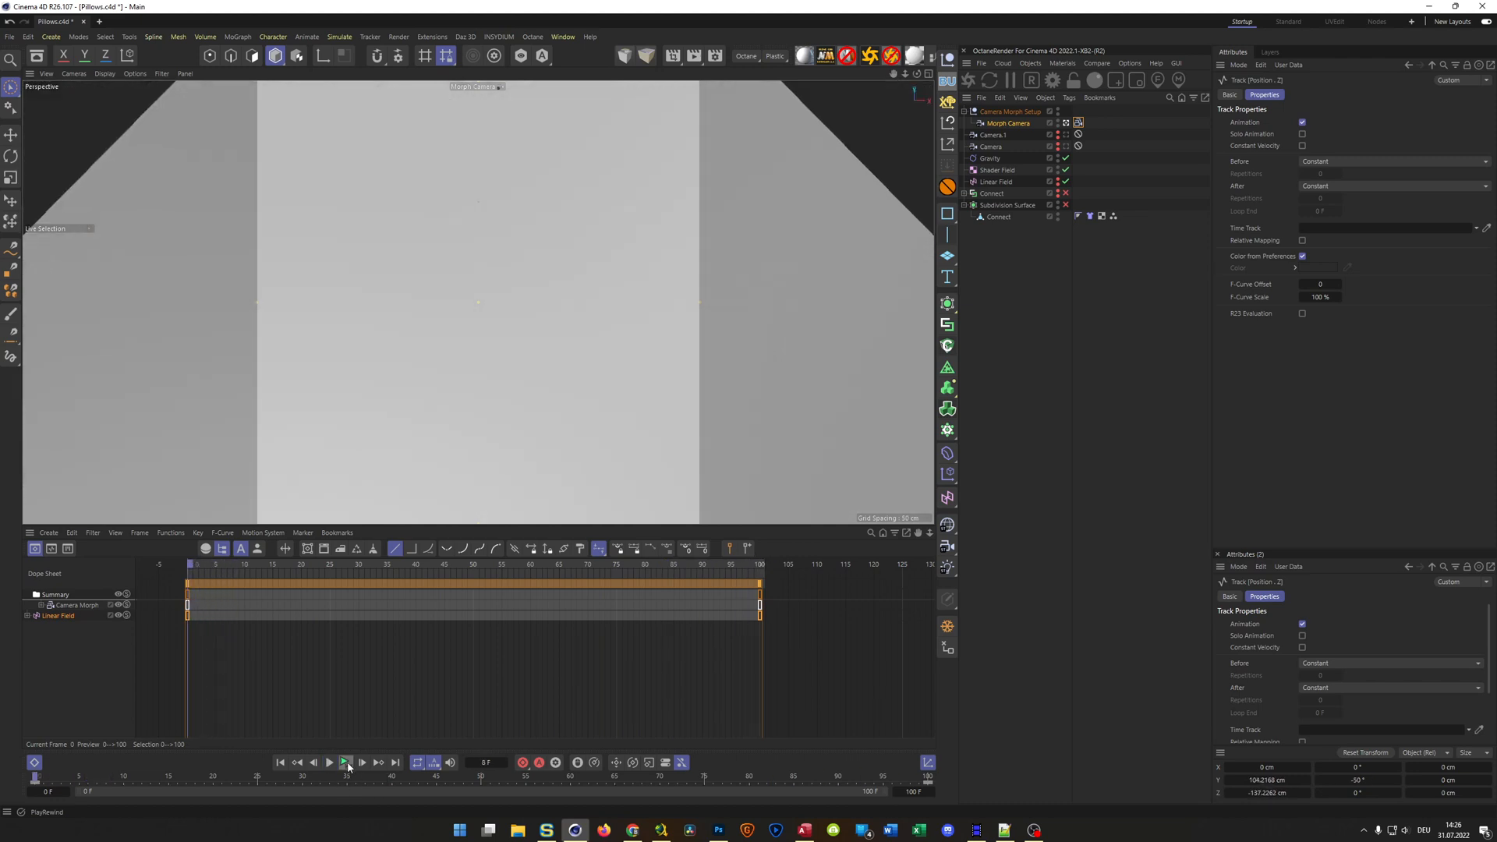
Close the Dope Sheet and save the scene file
left_click(34, 763)
key("ctrl+s")
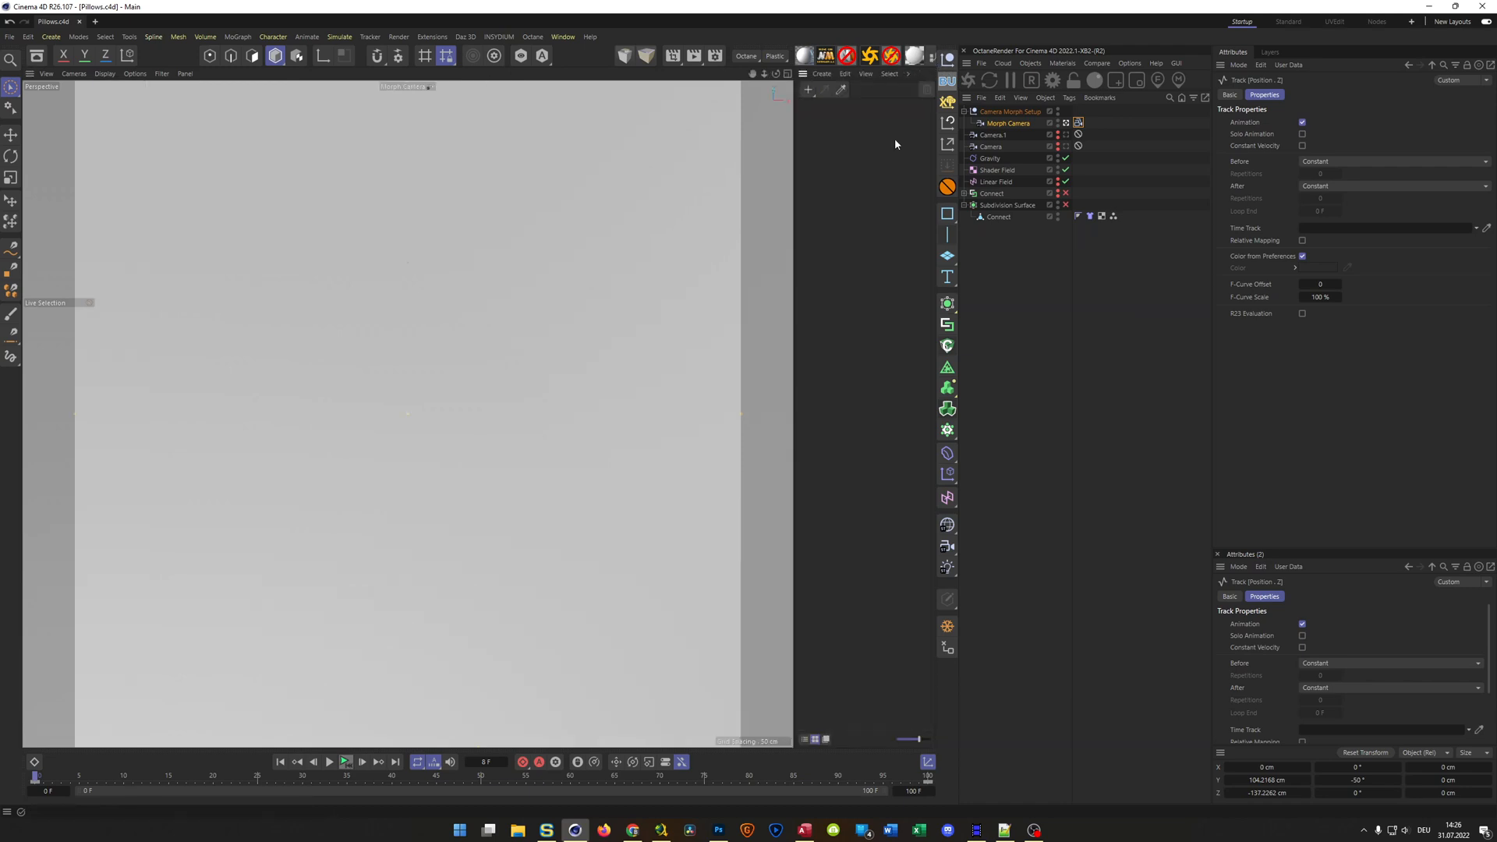
left_click(857, 184)
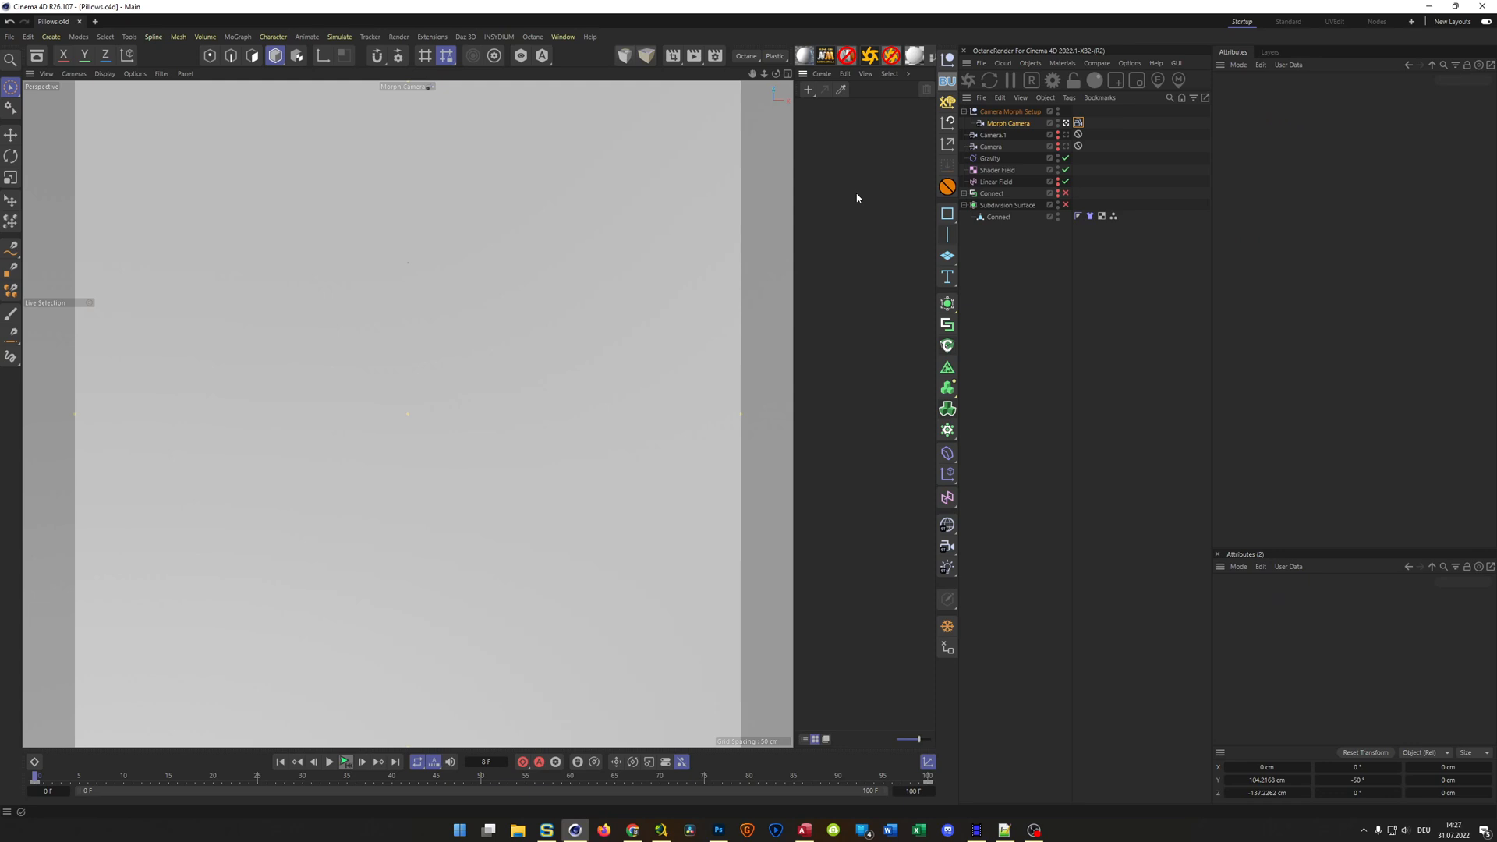
Add an Octane Rig Pro to the scene and turn off its background
left_click(870, 57)
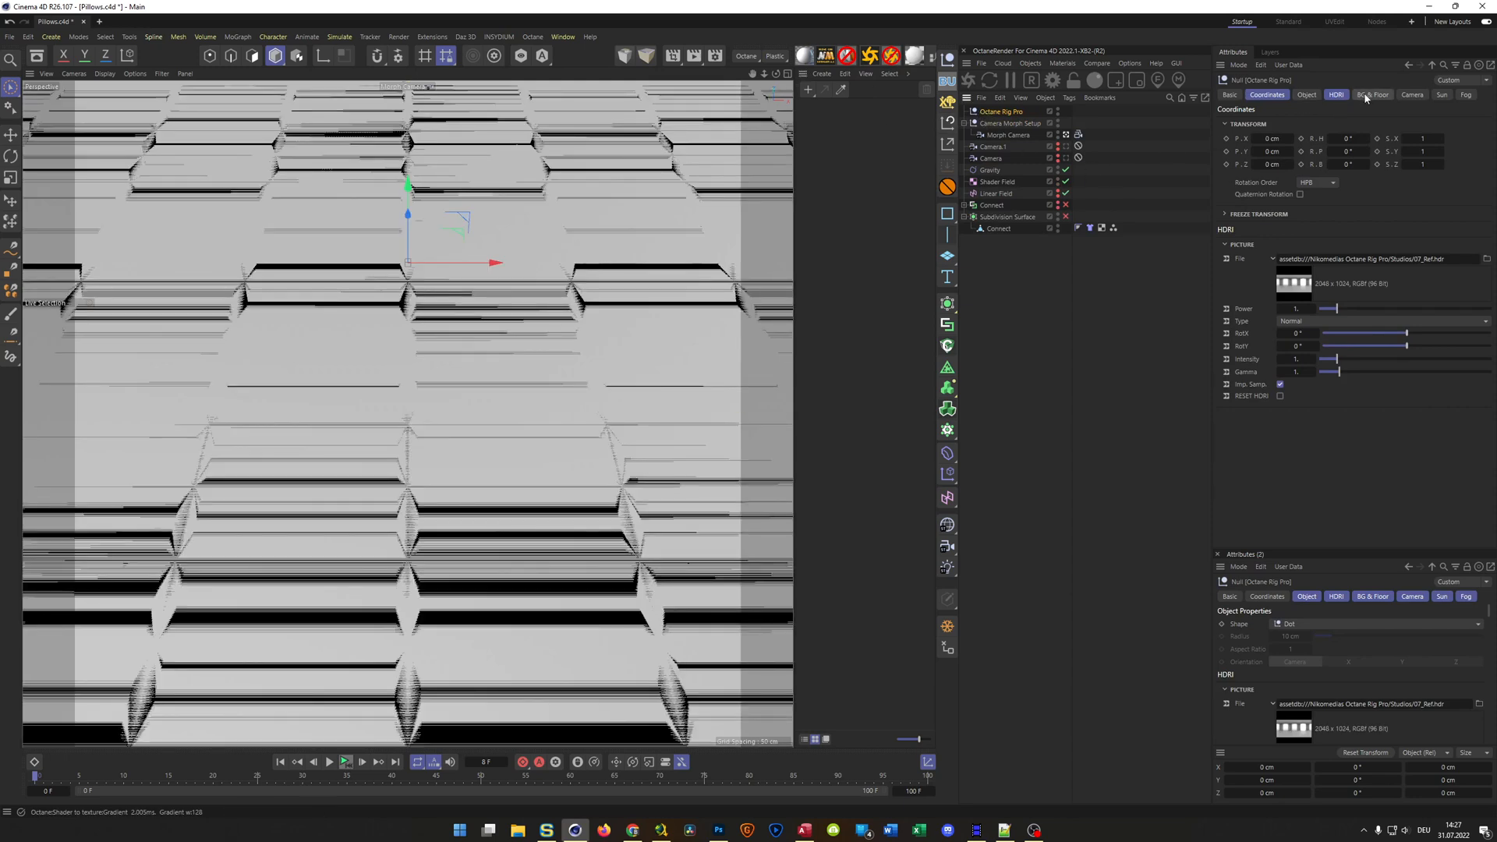
left_click(1366, 95)
left_click(1295, 123)
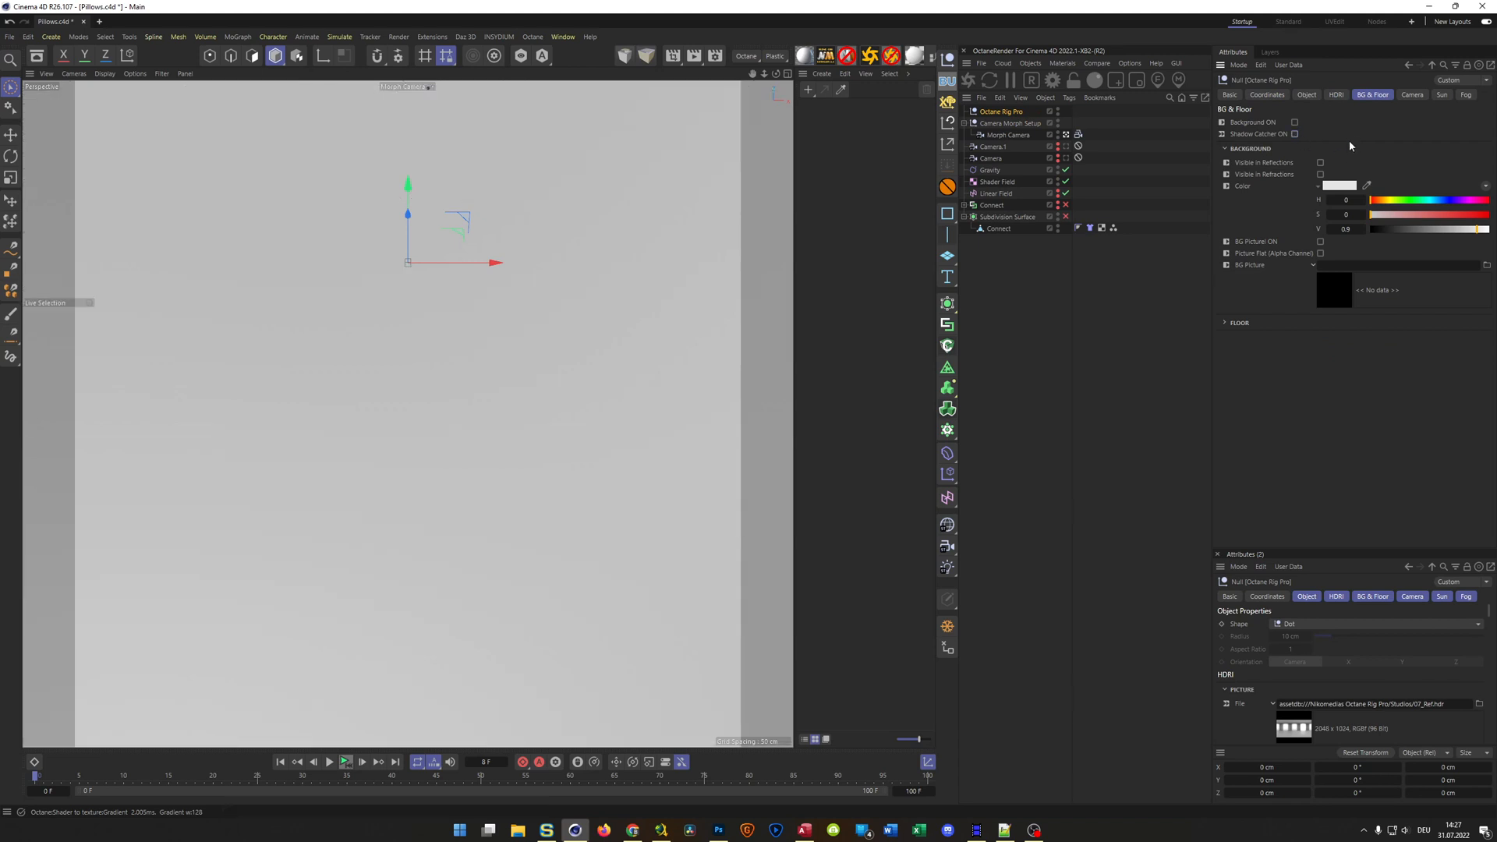
Load NatureLab_Bones8k_Ref.hdr from the Indoor HDRI assets as the rig's HDRI picture and set its RotX to 100°
left_click(1337, 95)
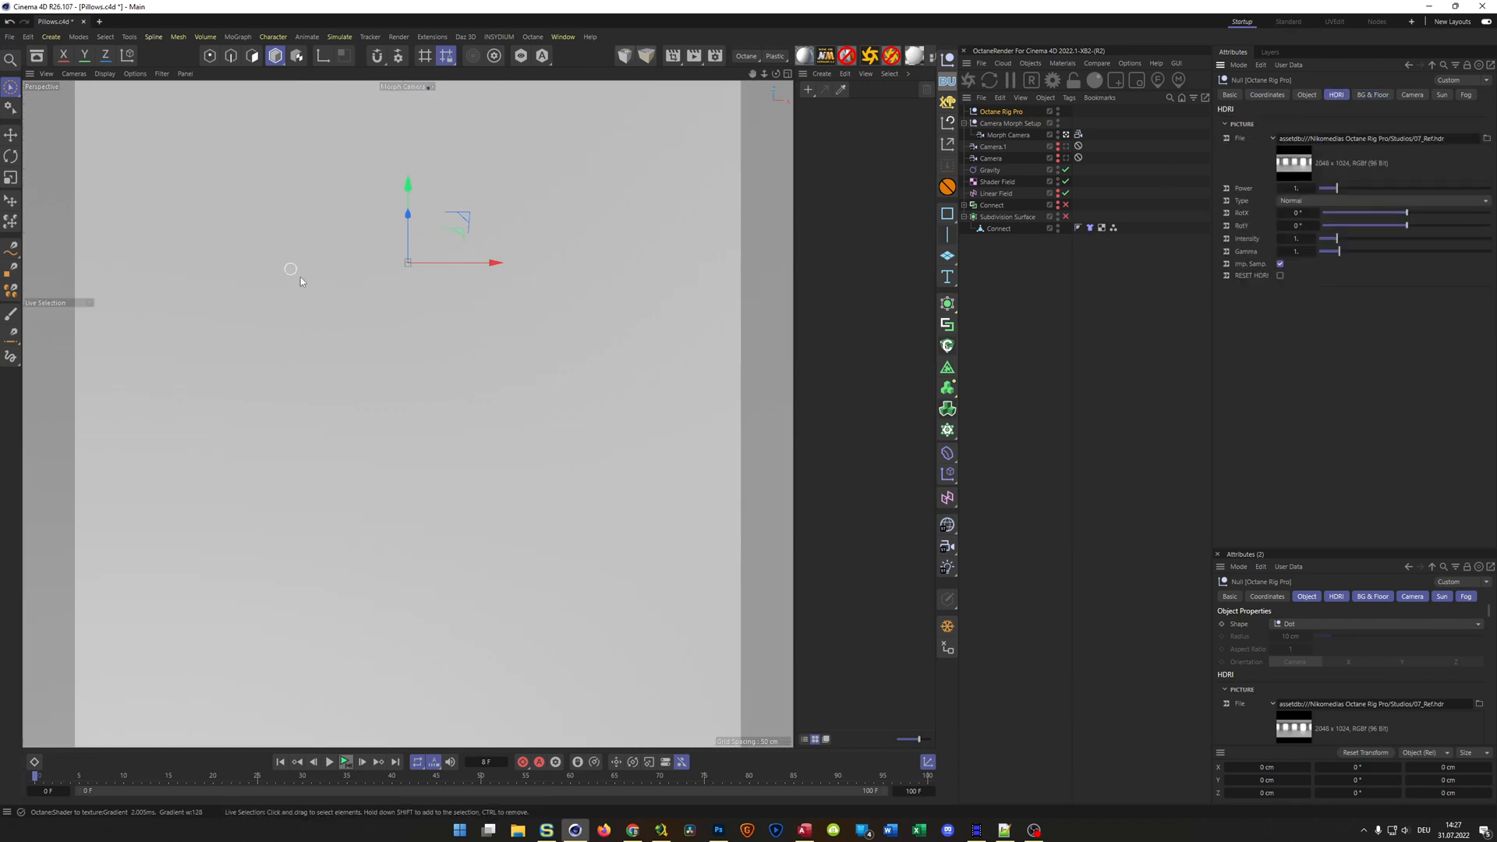
left_click(37, 56)
left_click(56, 348)
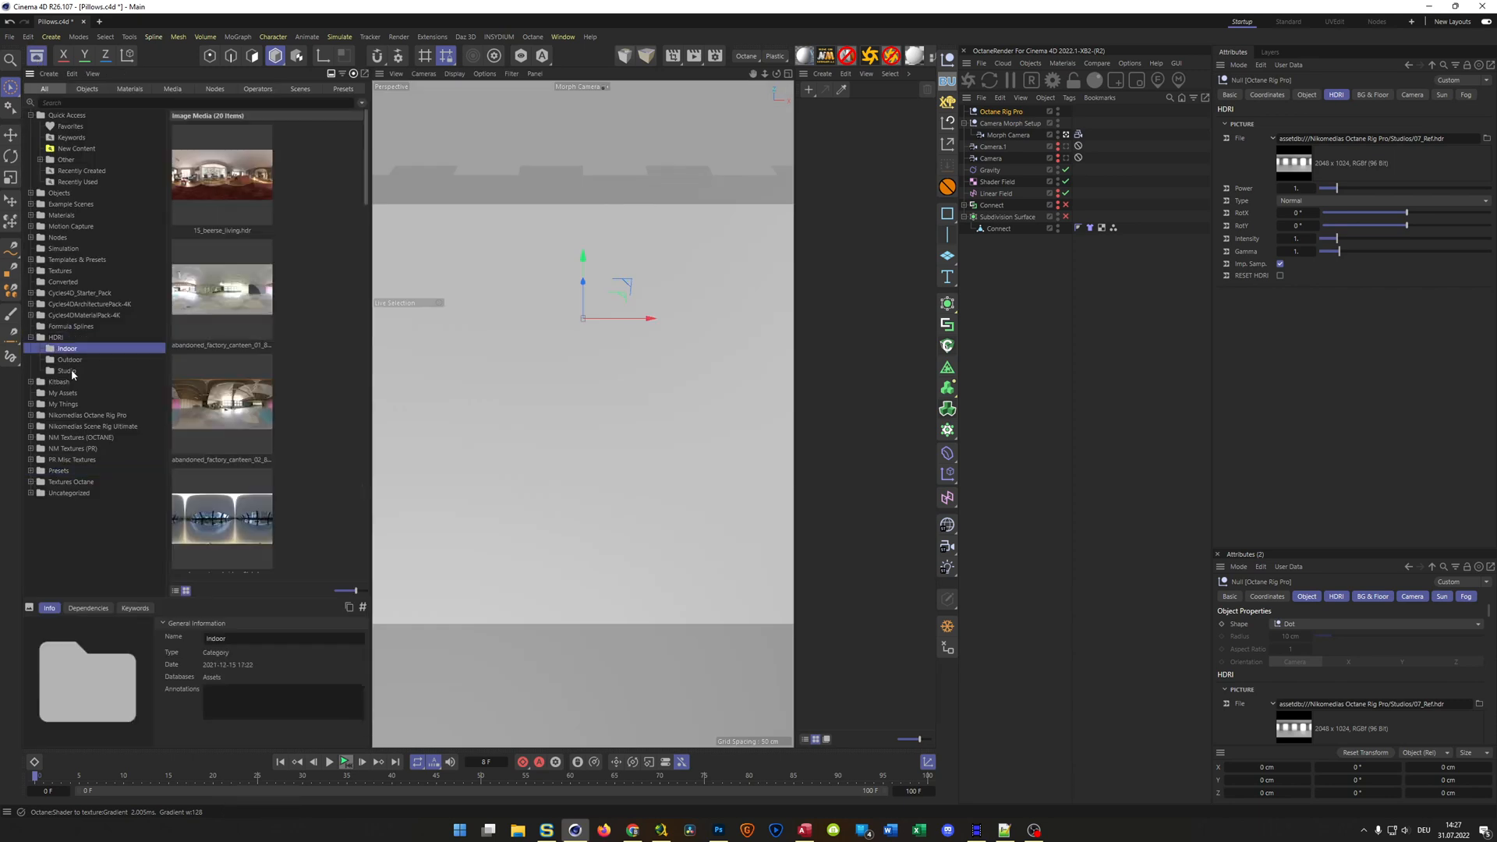
scroll(209, 421, "down", 3)
scroll(209, 421, "down", 4)
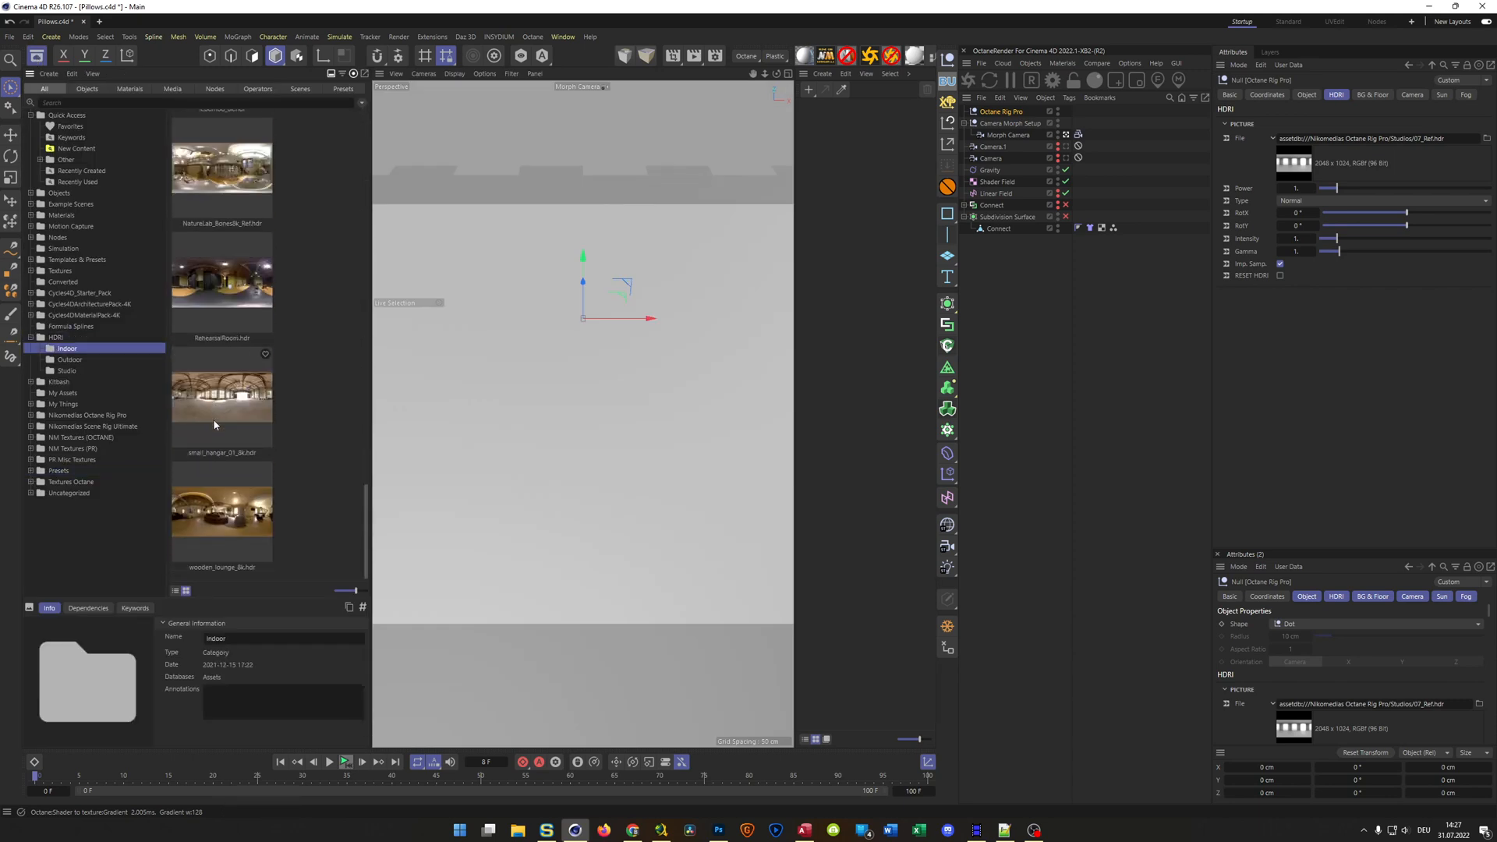
left_click(226, 181)
left_click_drag(225, 181, 1357, 140)
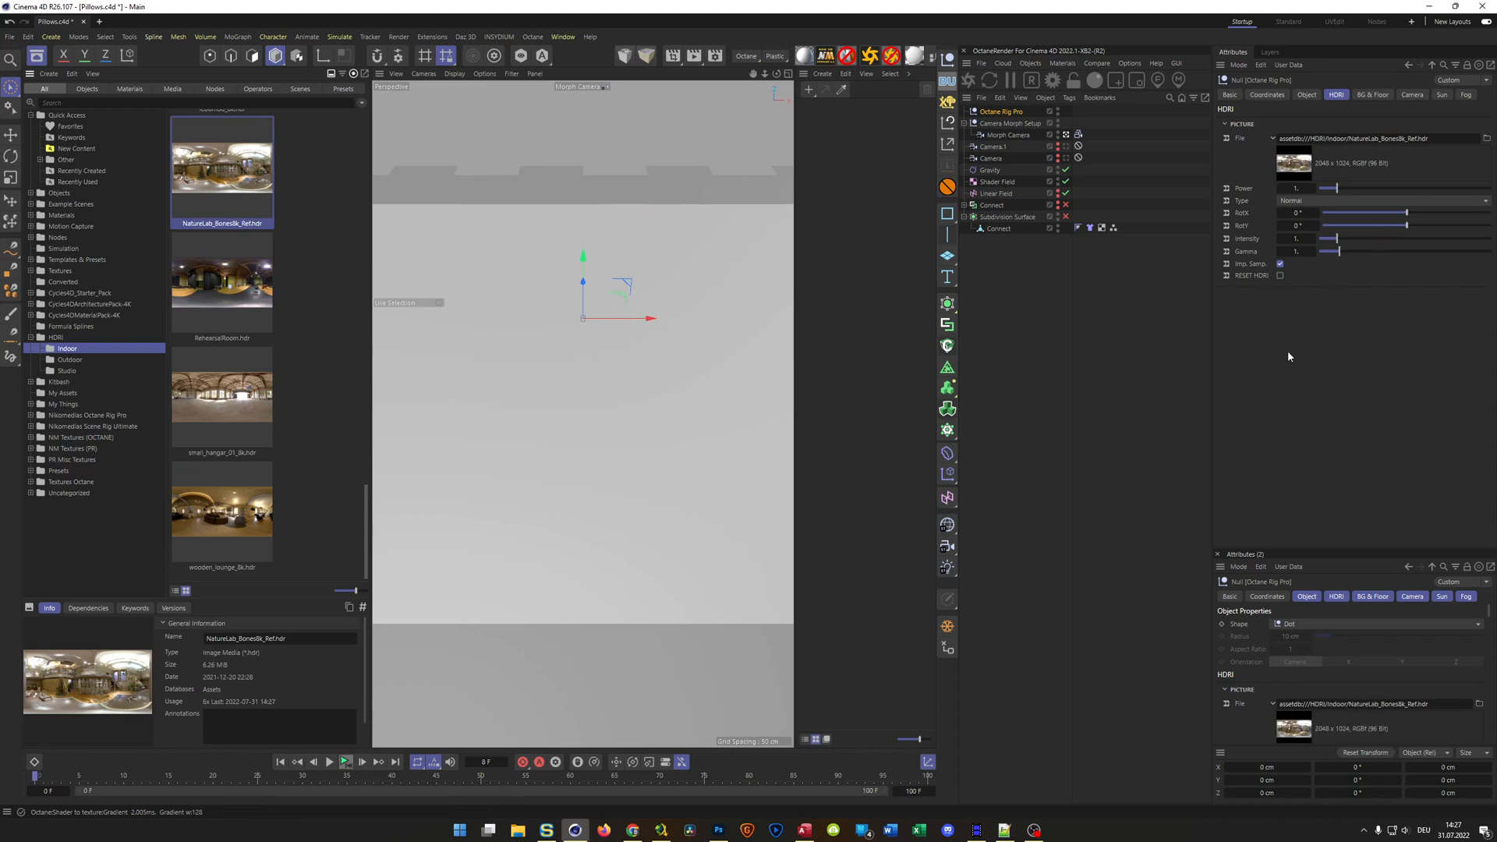
mouse_move(1432, 215)
left_mouse_down()
mouse_move(1467, 228)
mouse_move(1446, 222)
left_mouse_up()
Browse the Cloth & Fabric materials in the NM Textures (OCTANE) and NM Textures (PR) asset categories for fabric options
left_click(30, 338)
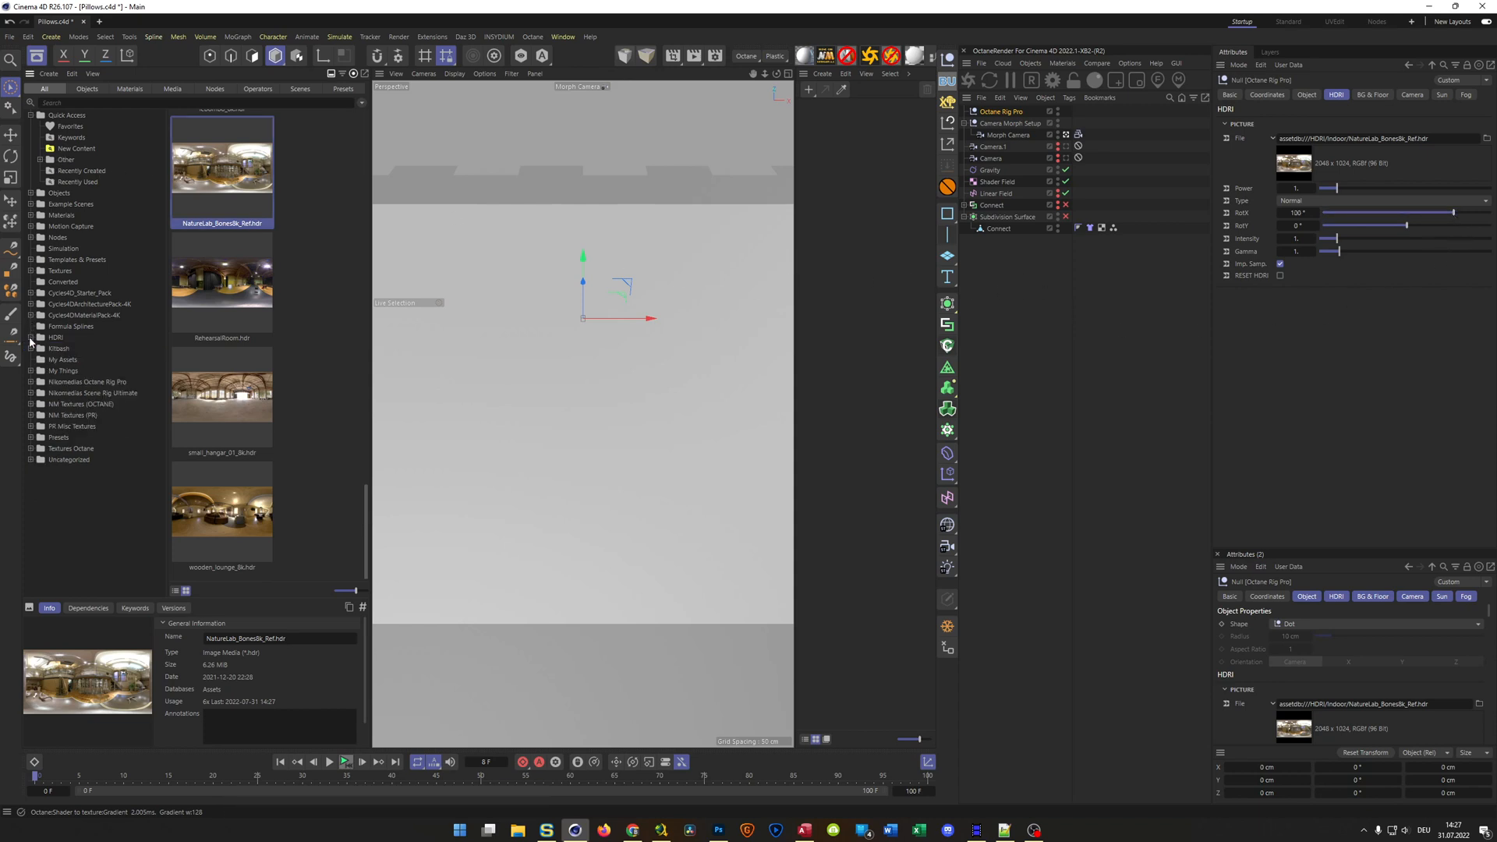
left_click(30, 404)
left_click(67, 438)
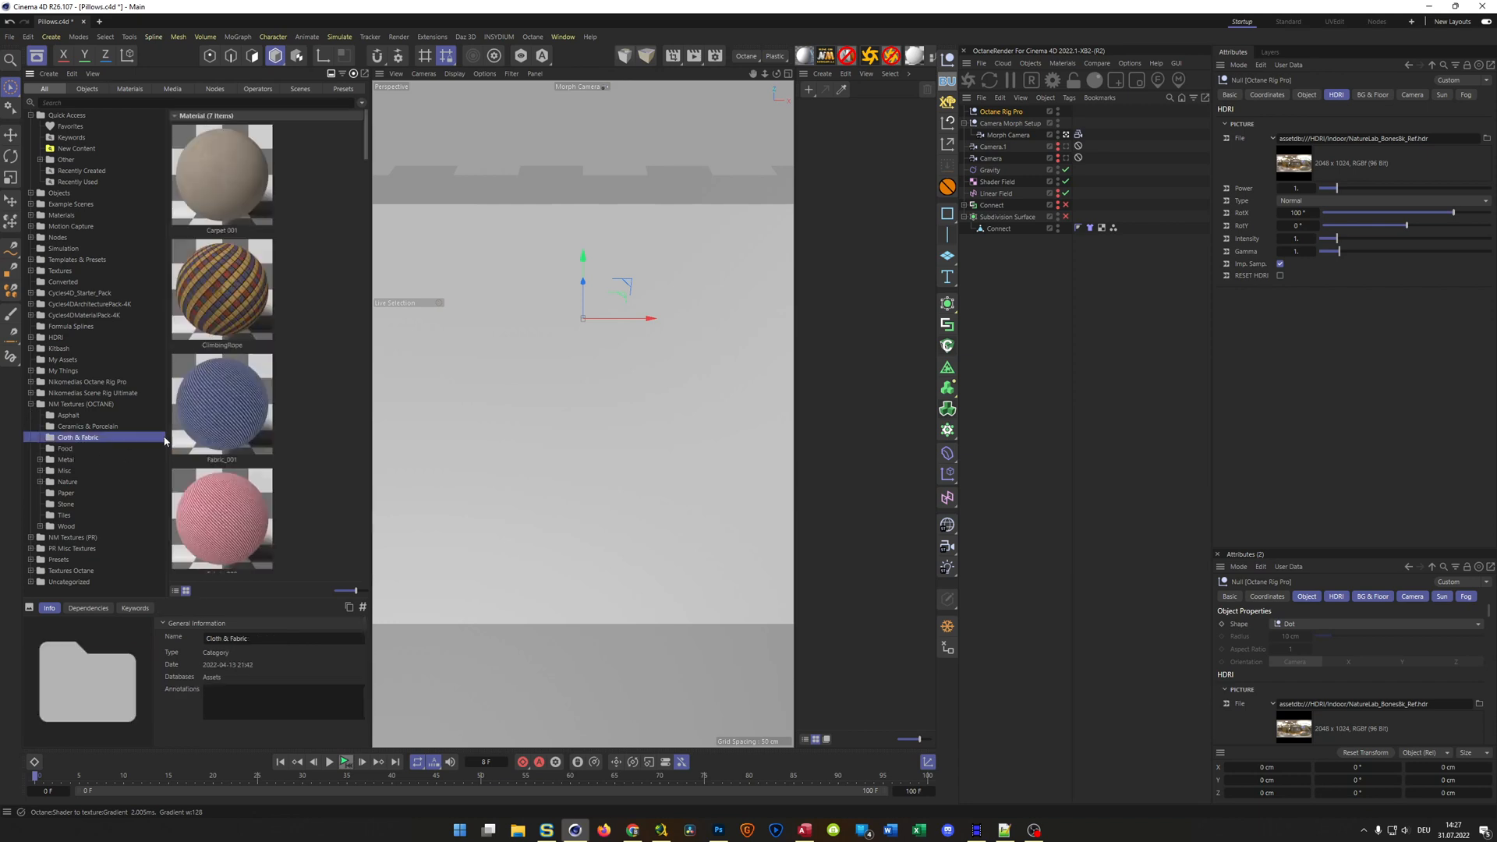
left_click(233, 198)
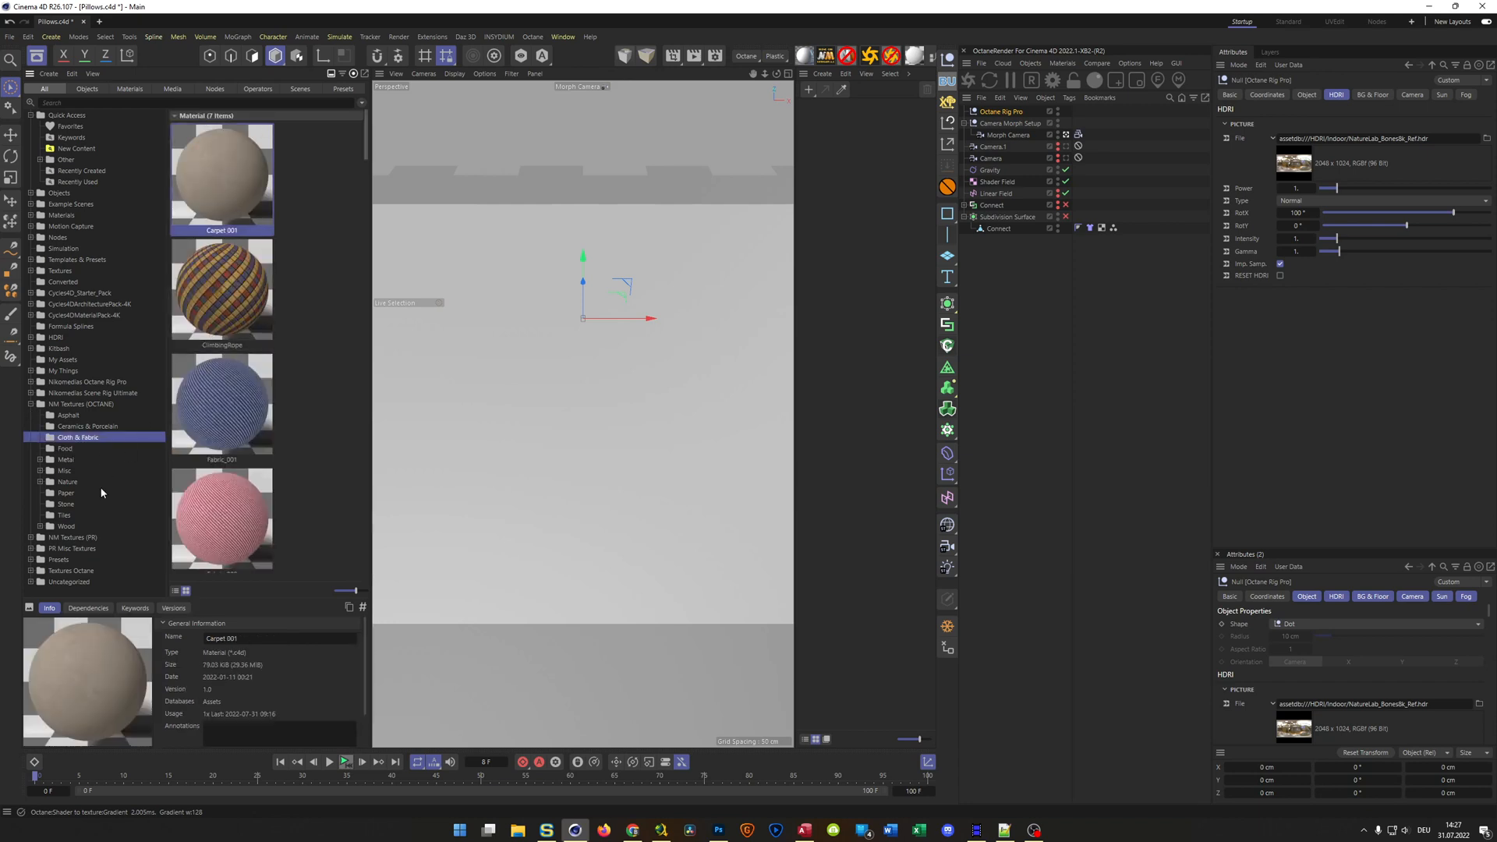
left_click(31, 538)
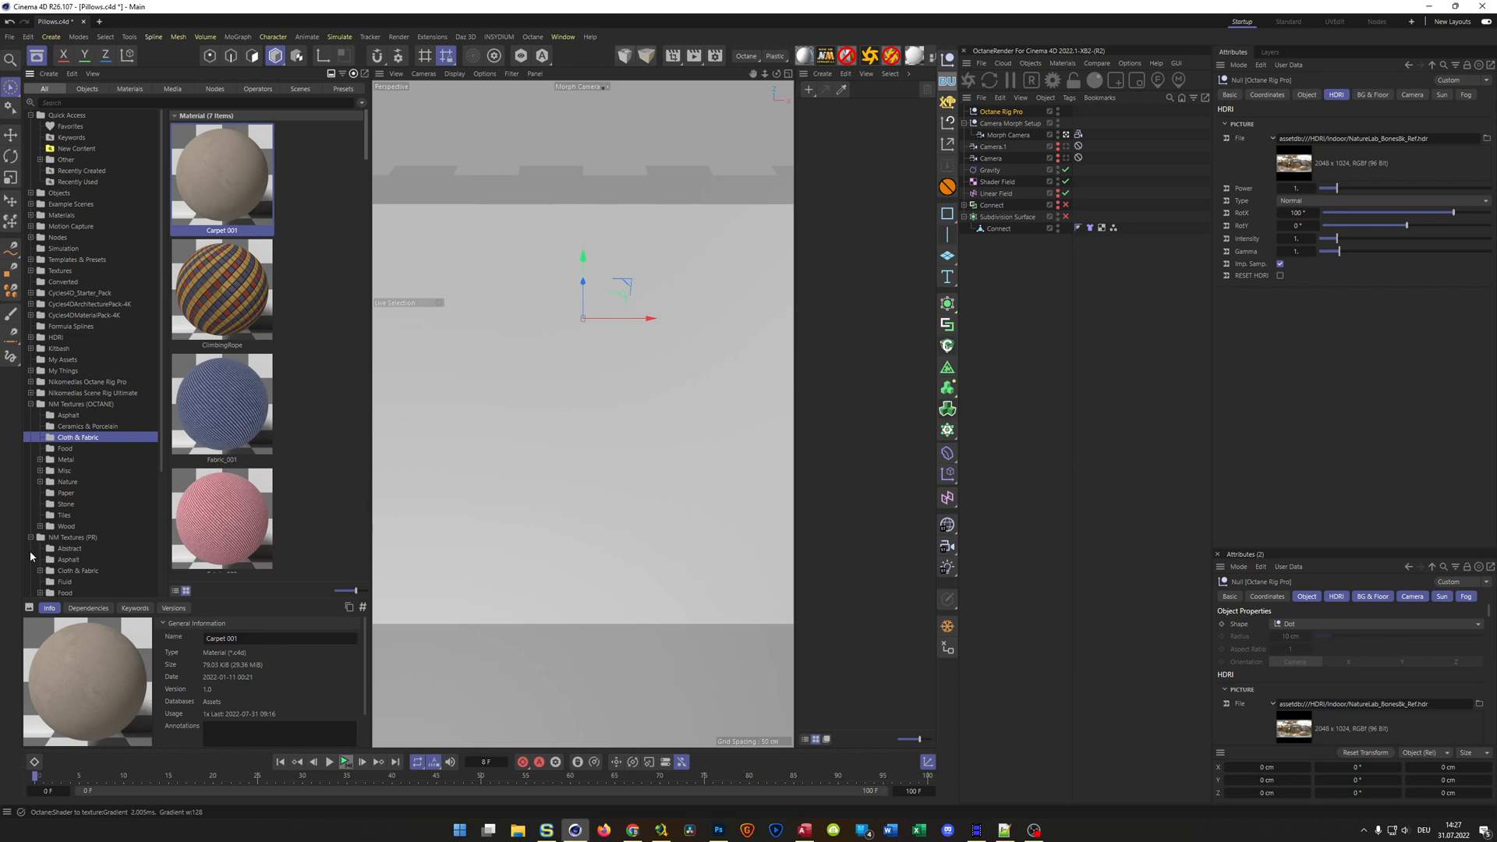
left_click(72, 571)
scroll(256, 439, "down", 4)
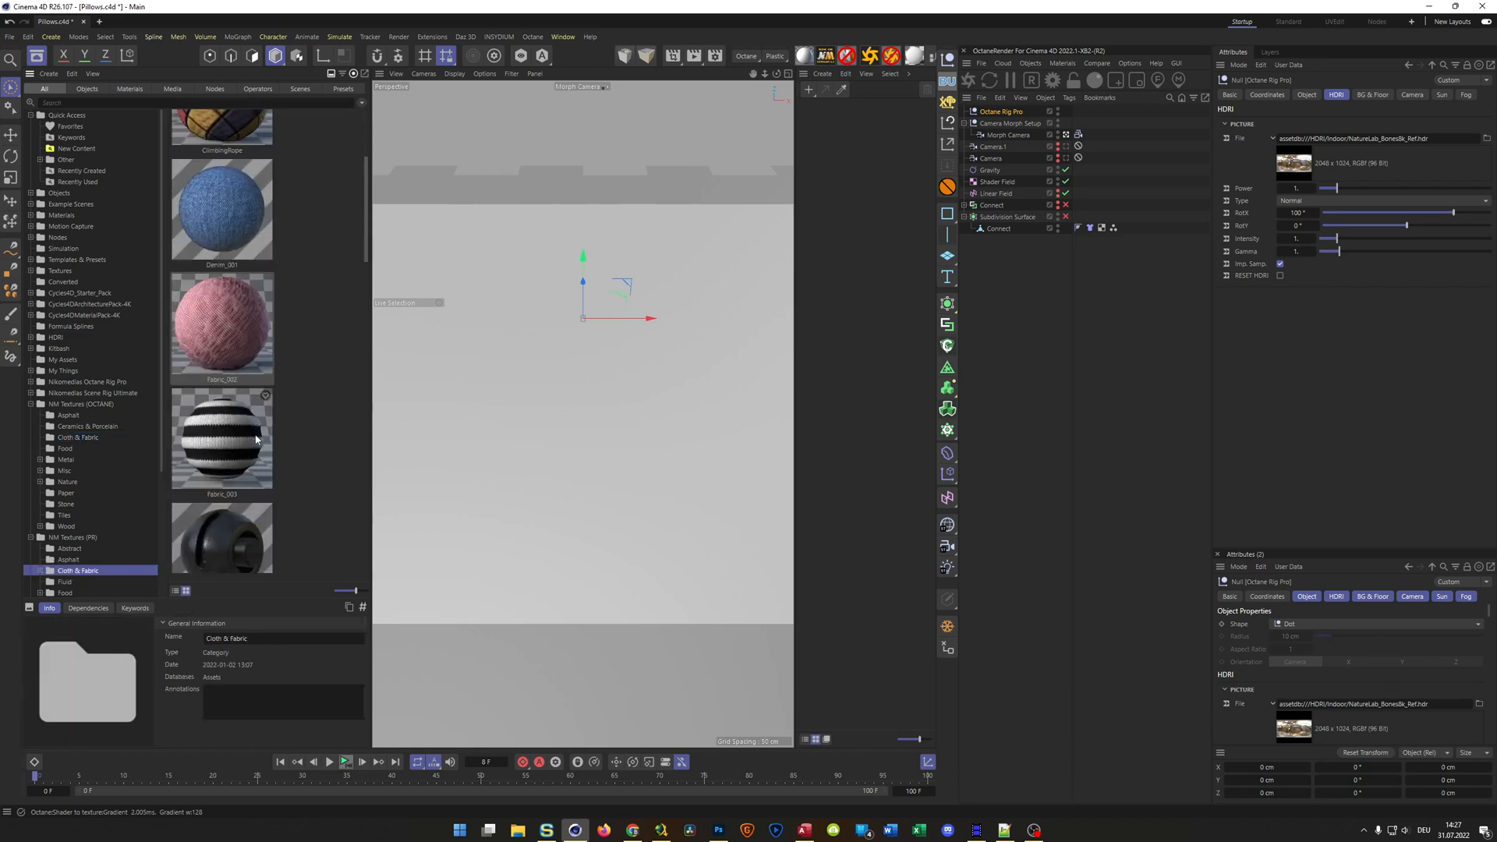
scroll(255, 439, "down", 7)
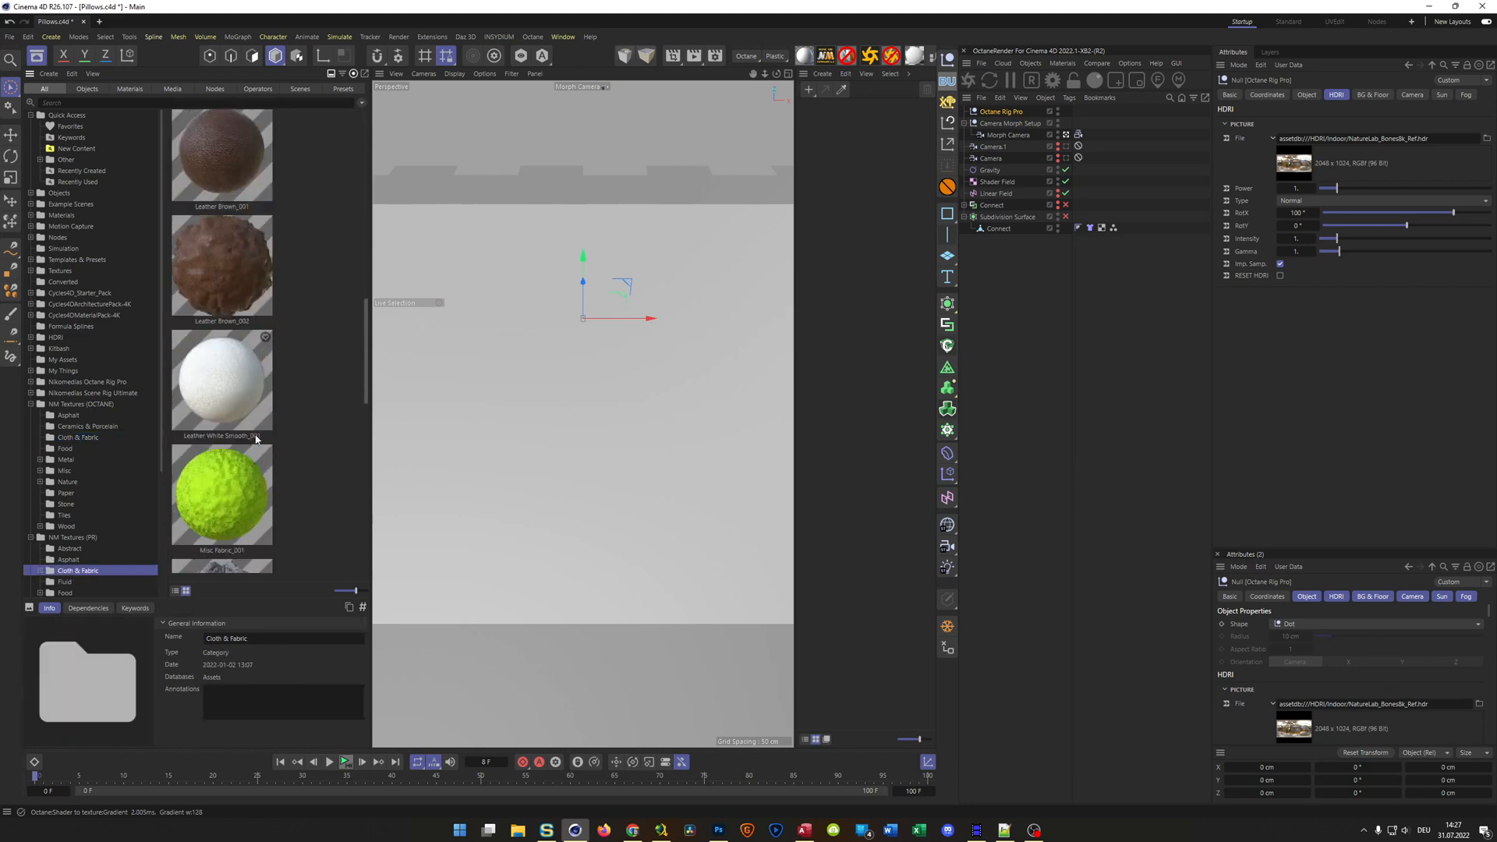
scroll(256, 439, "down", 8)
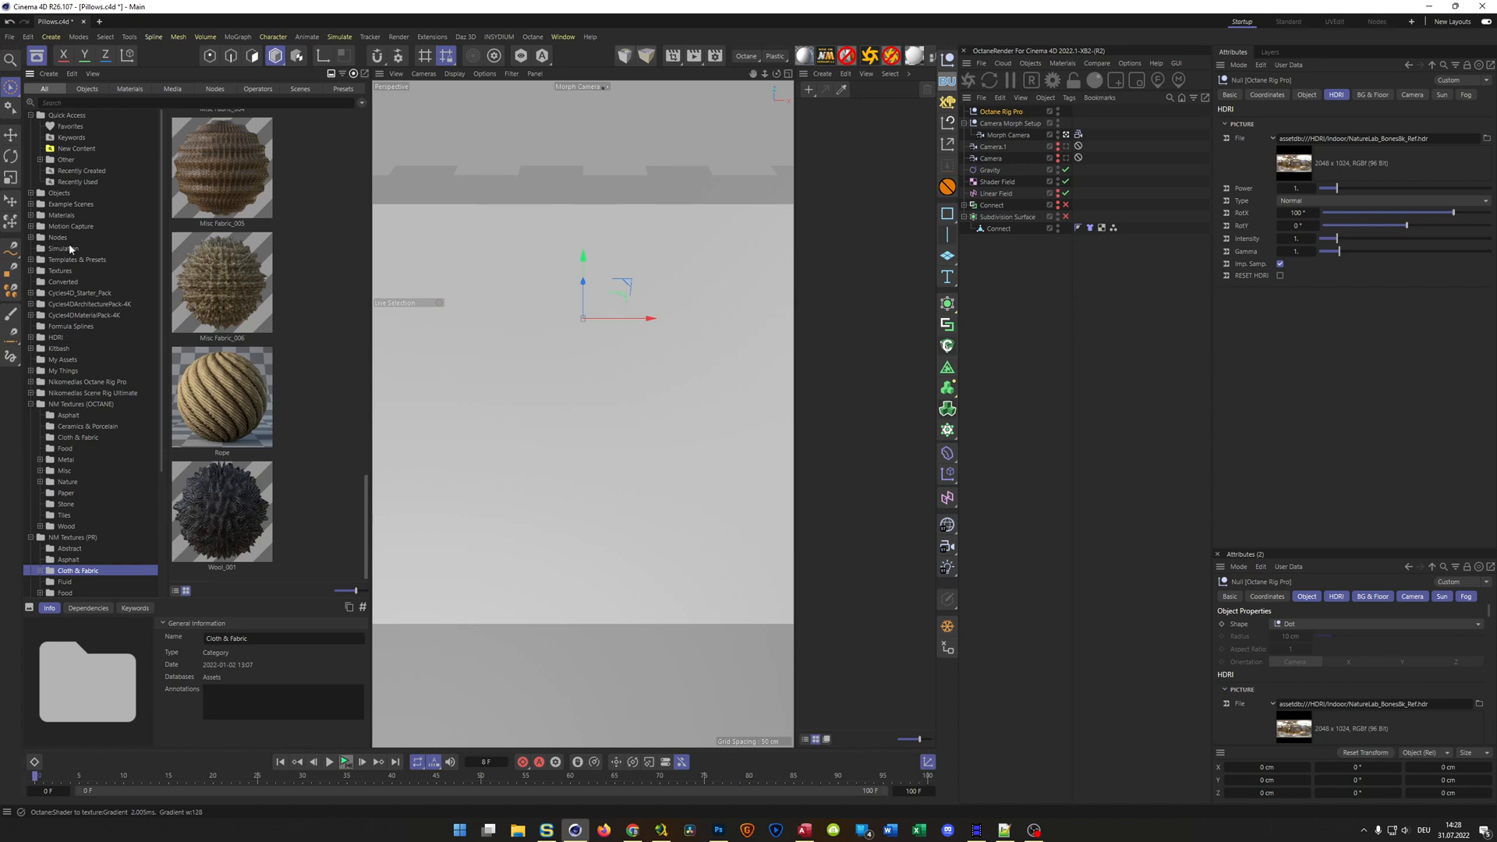
left_click(833, 194)
left_click(37, 59)
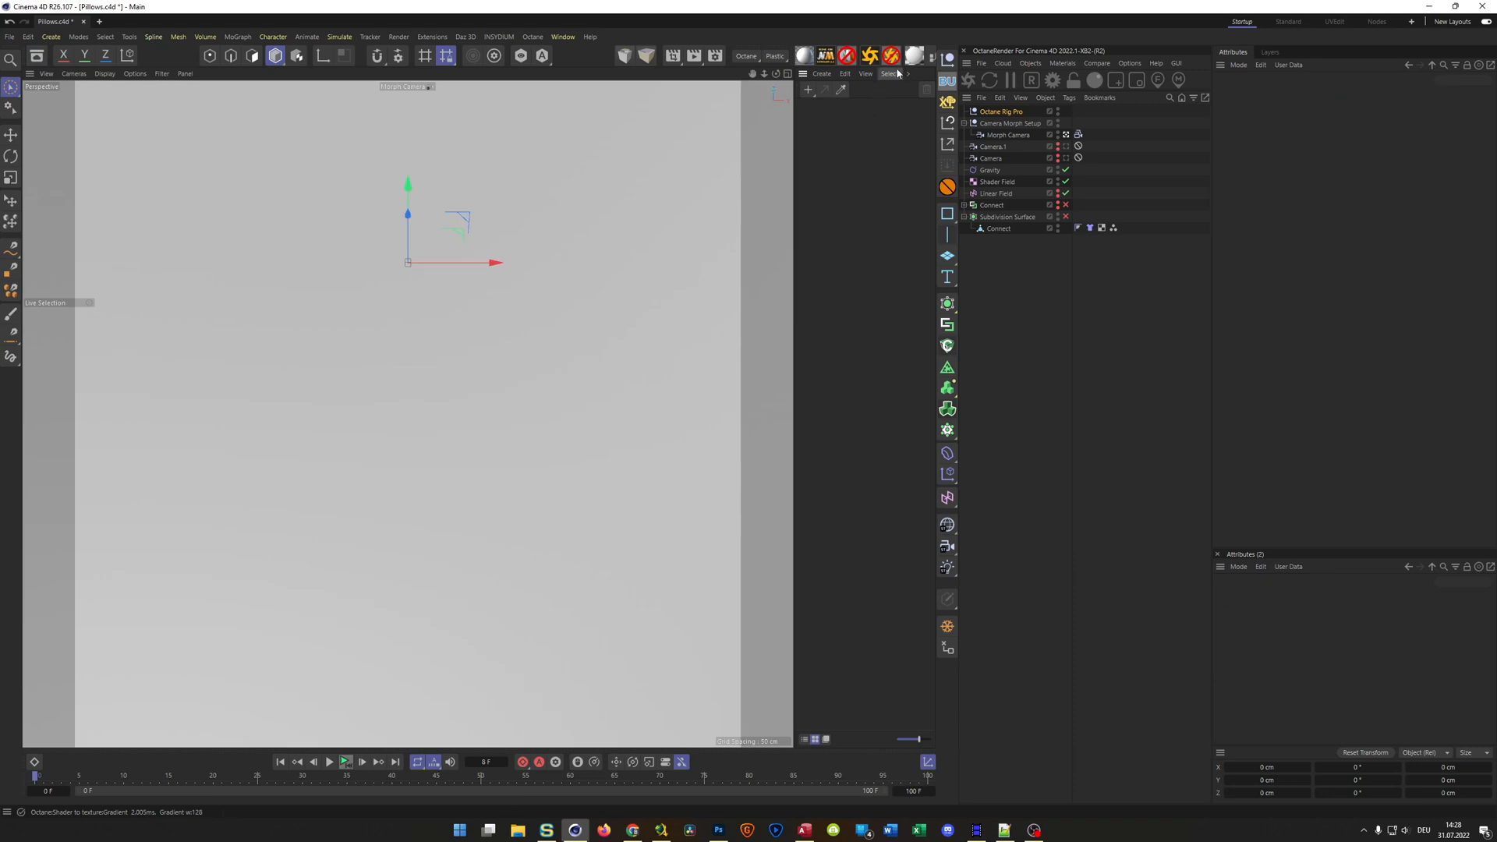
Create an Octane Universal material and open its node graph for editing
double_click(910, 123)
left_click(819, 121)
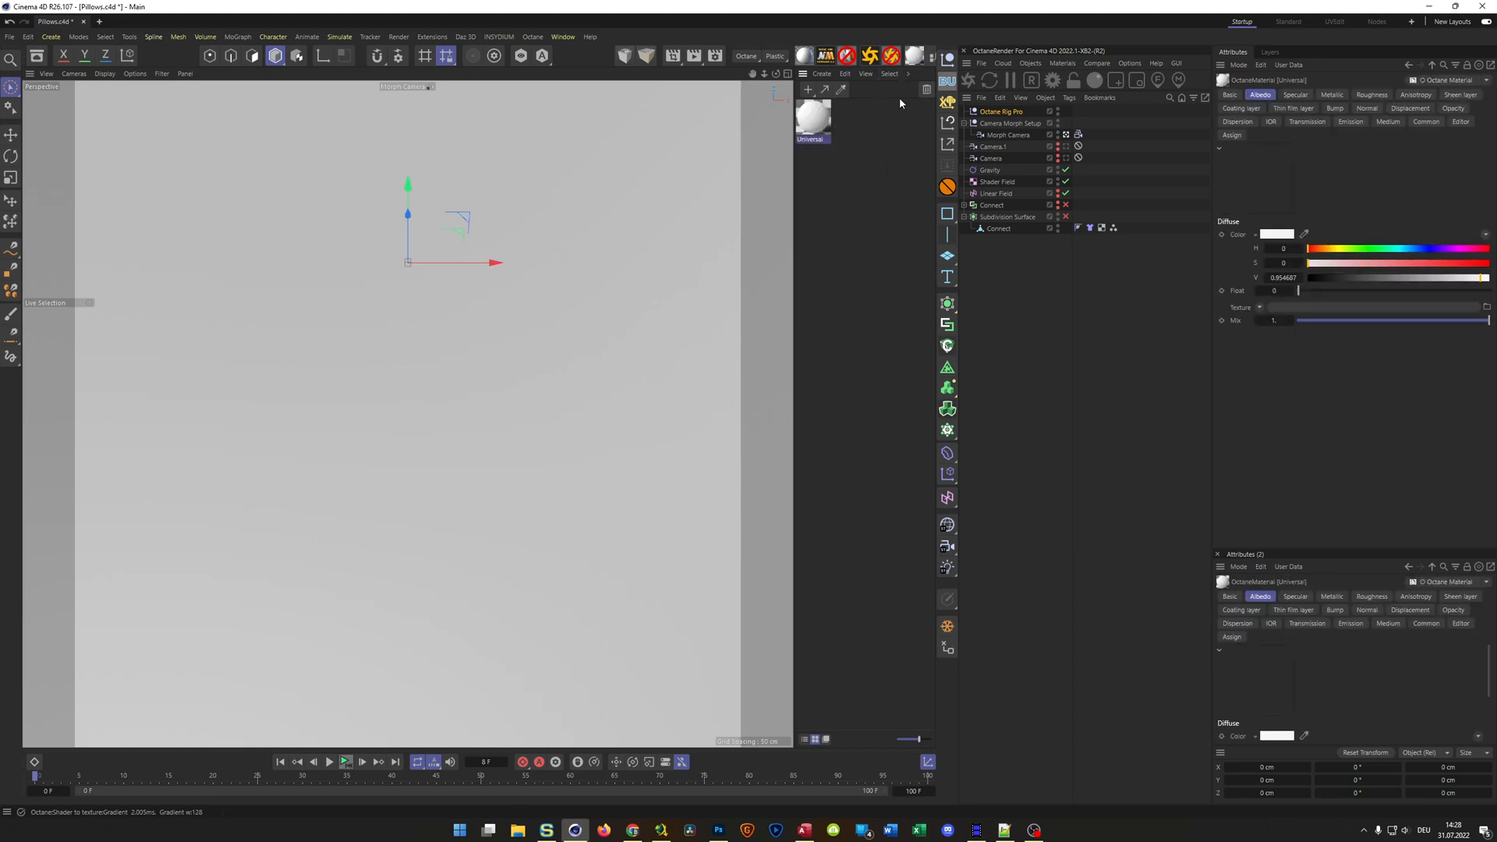
left_click(934, 63)
left_click_drag(827, 227, 698, 158)
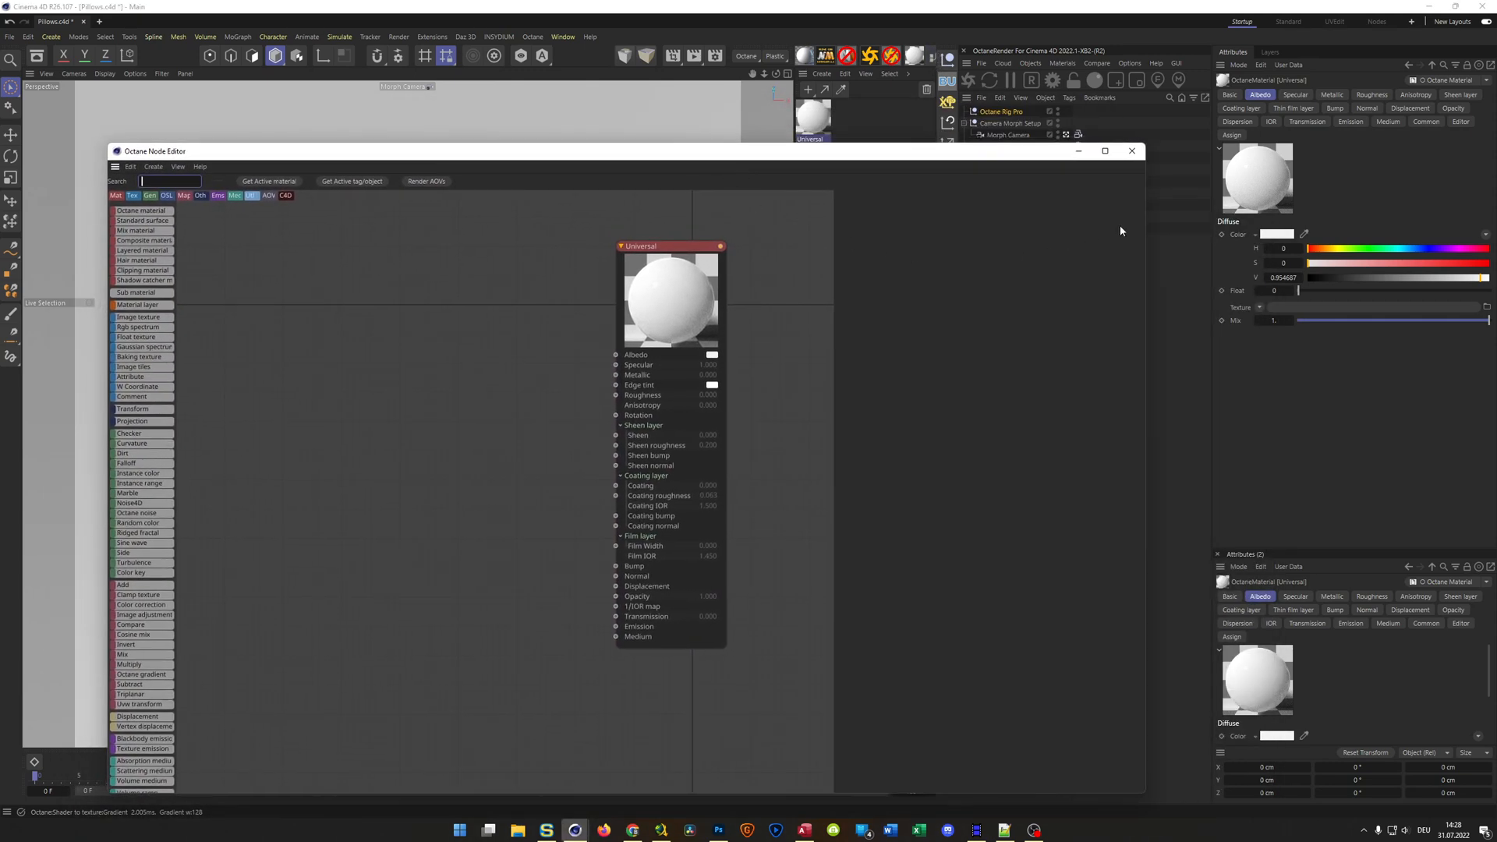
left_click_drag(1145, 223, 1025, 244)
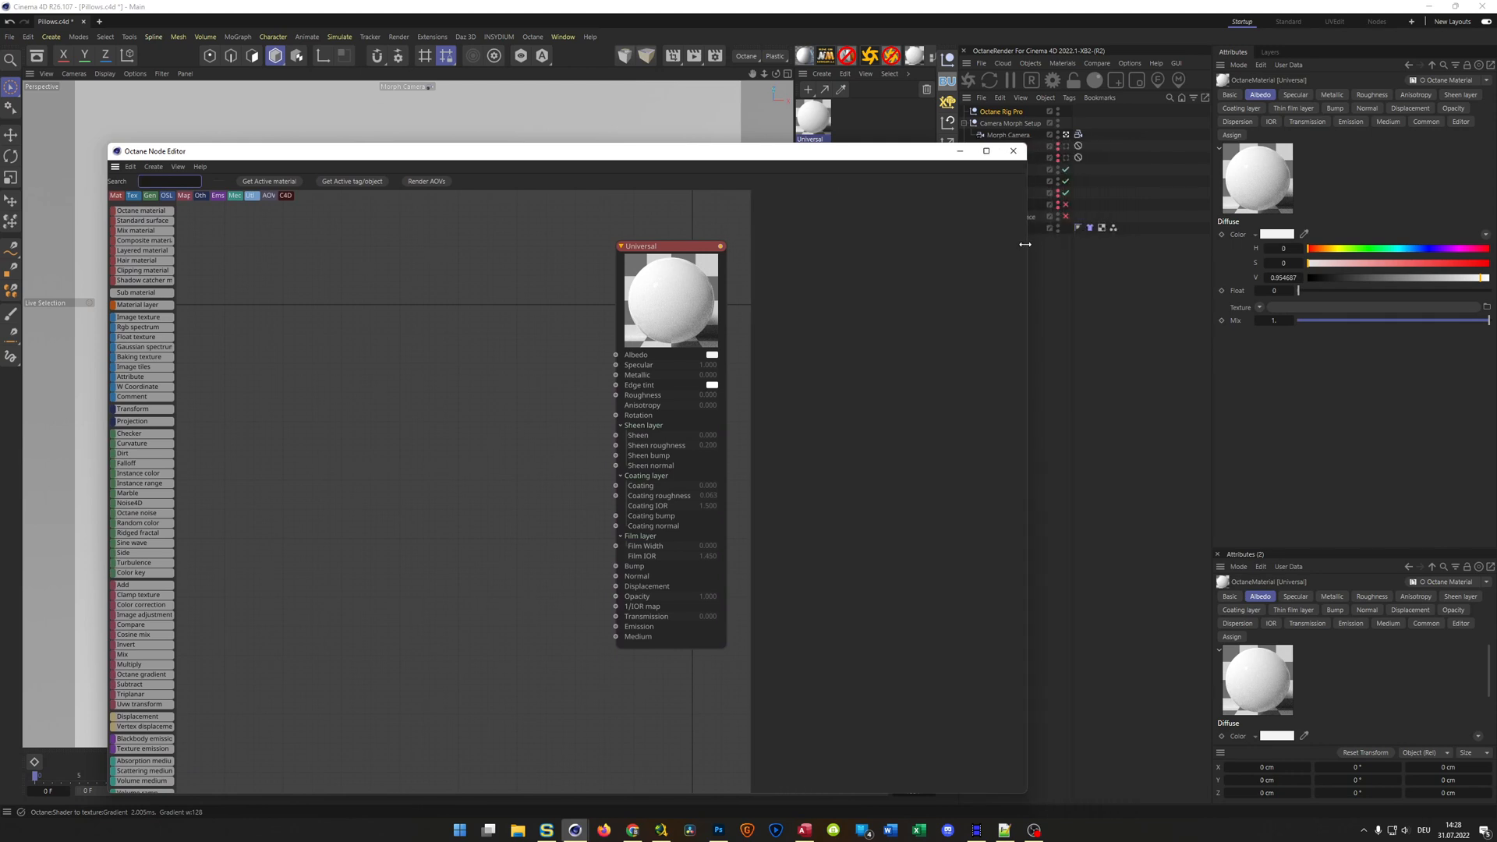
left_click_drag(889, 148, 926, 171)
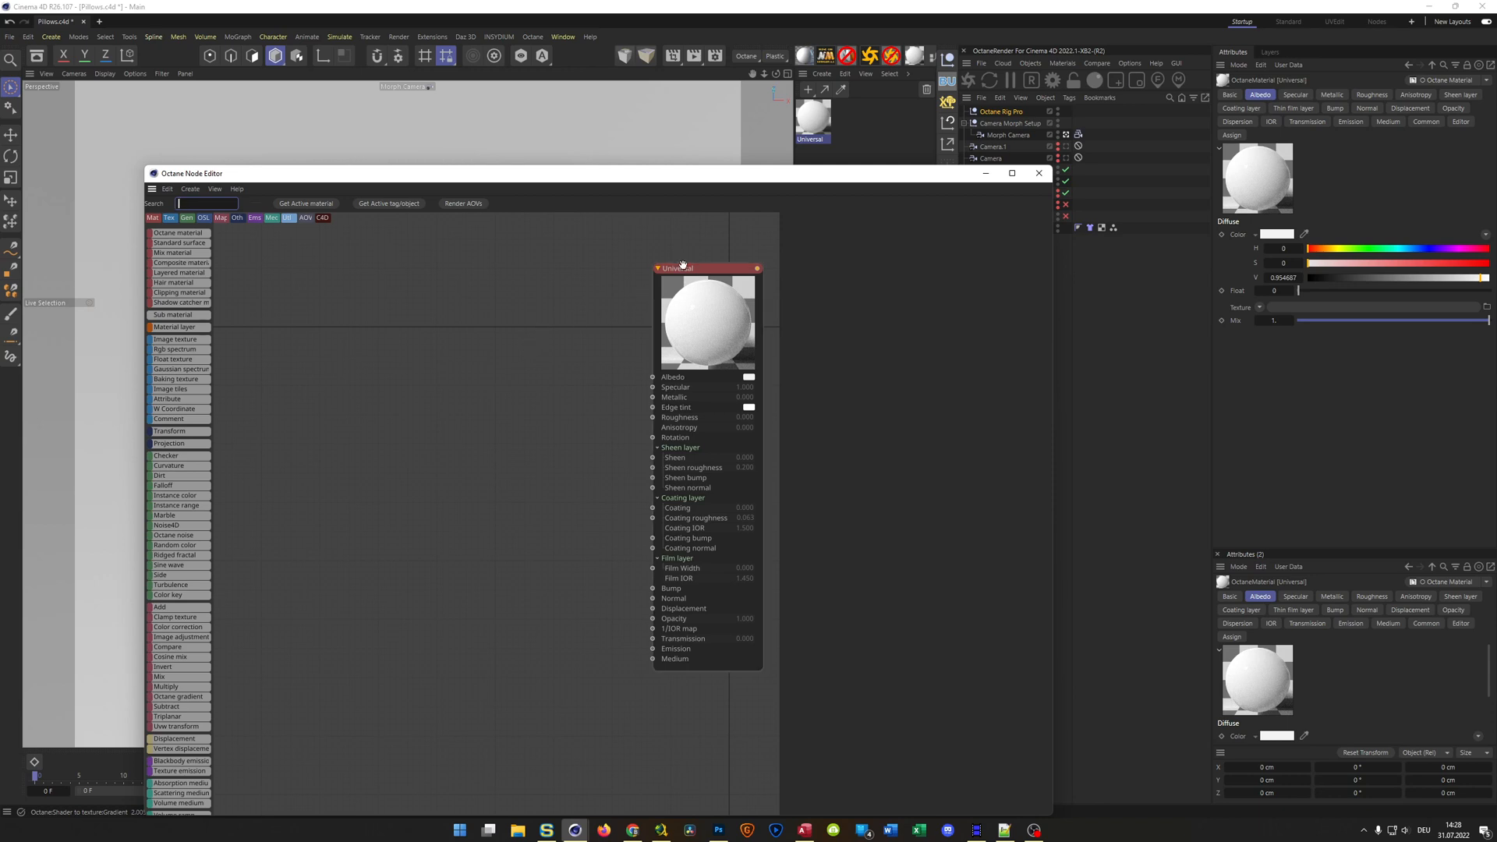
left_click_drag(686, 271, 660, 269)
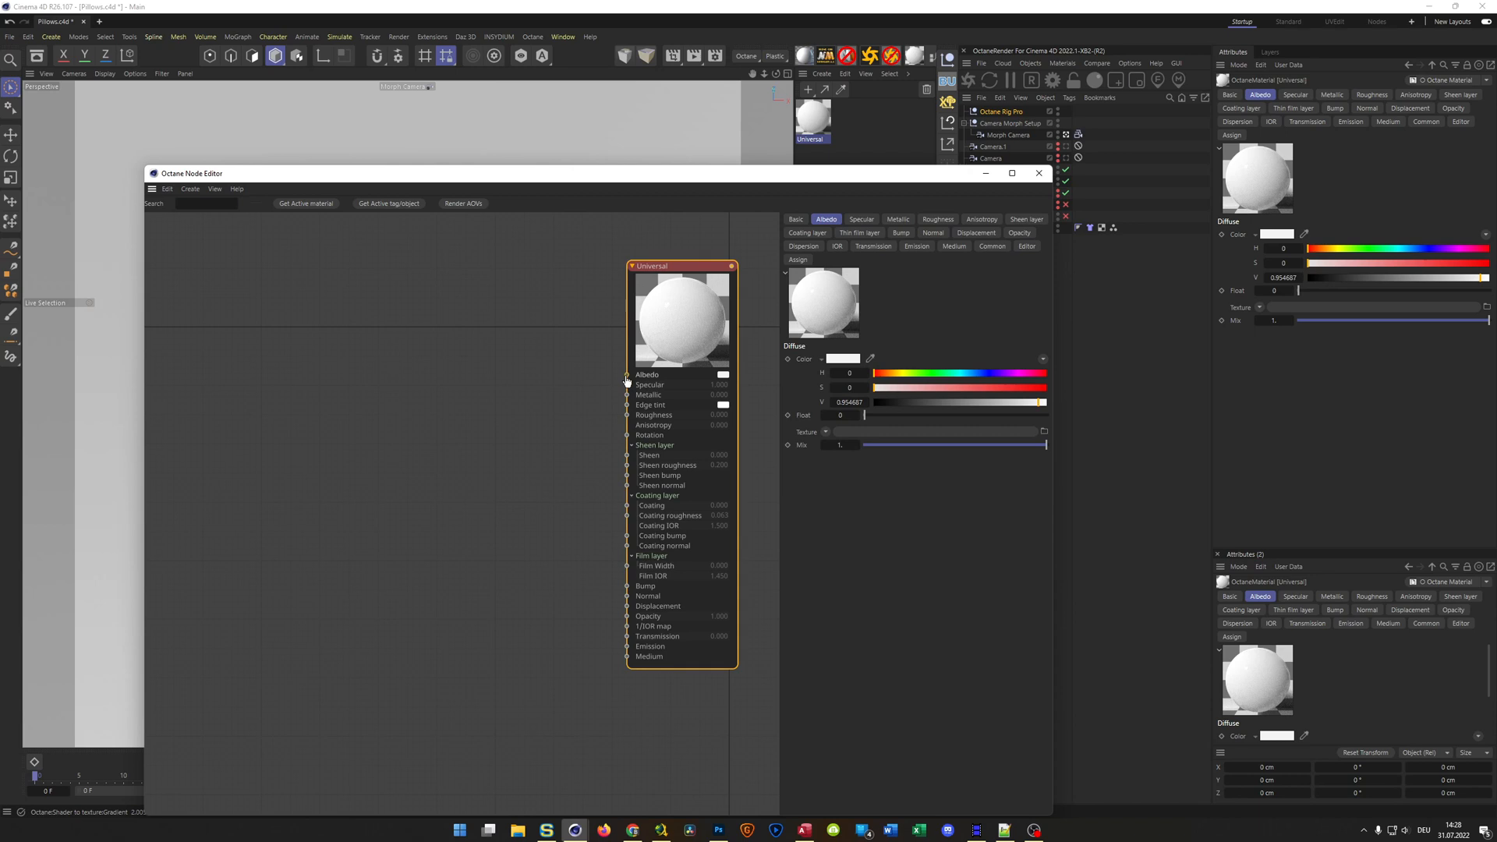
Connect an RGB Spectrum node to the material's Albedo and set its color to light purple with H 0.776316, S 0.414474, V 1
left_click_drag(627, 380, 452, 326)
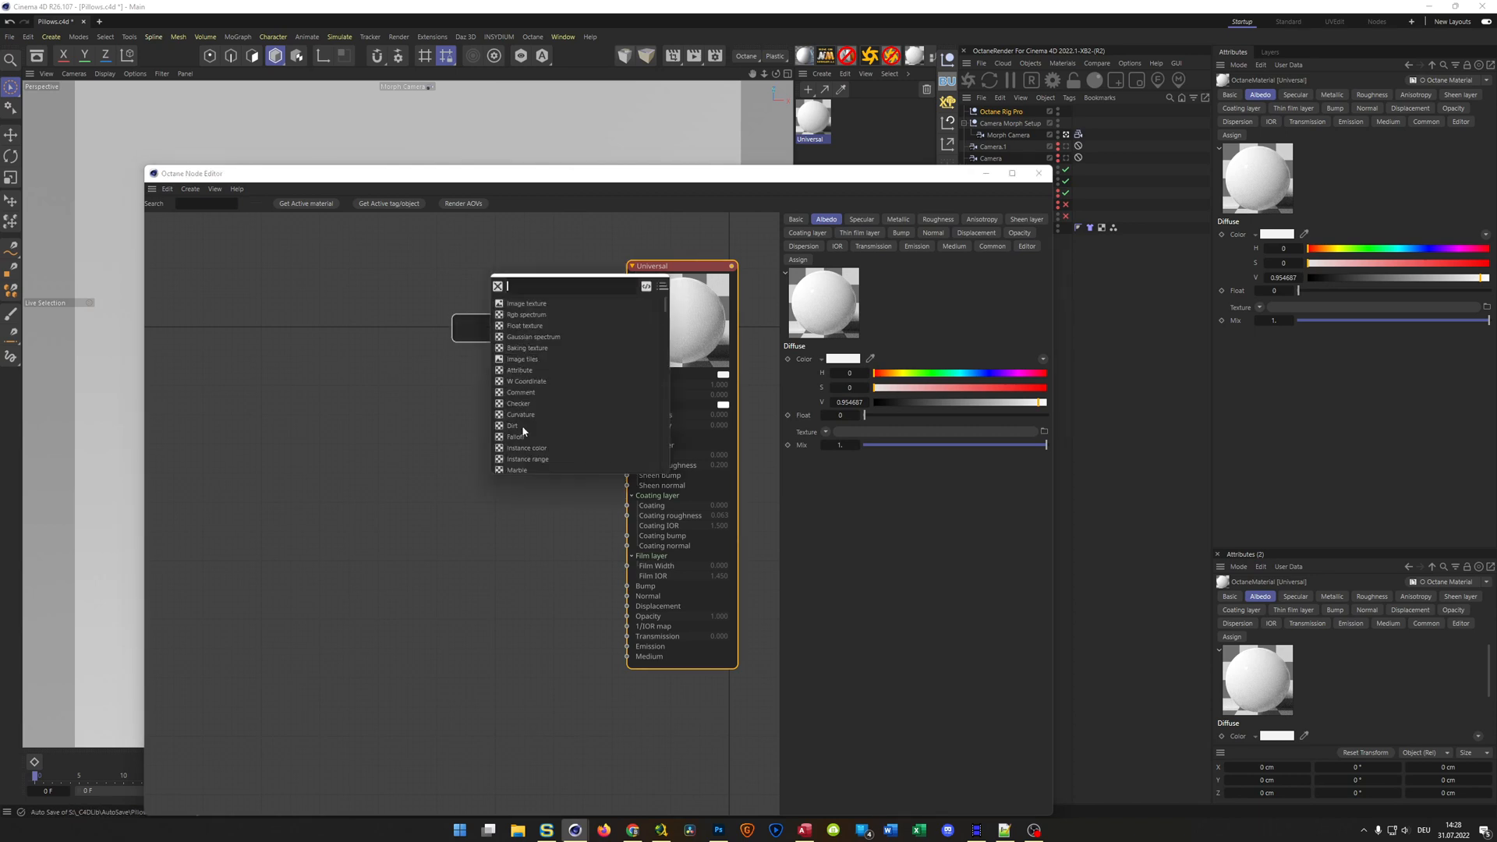
left_click(521, 314)
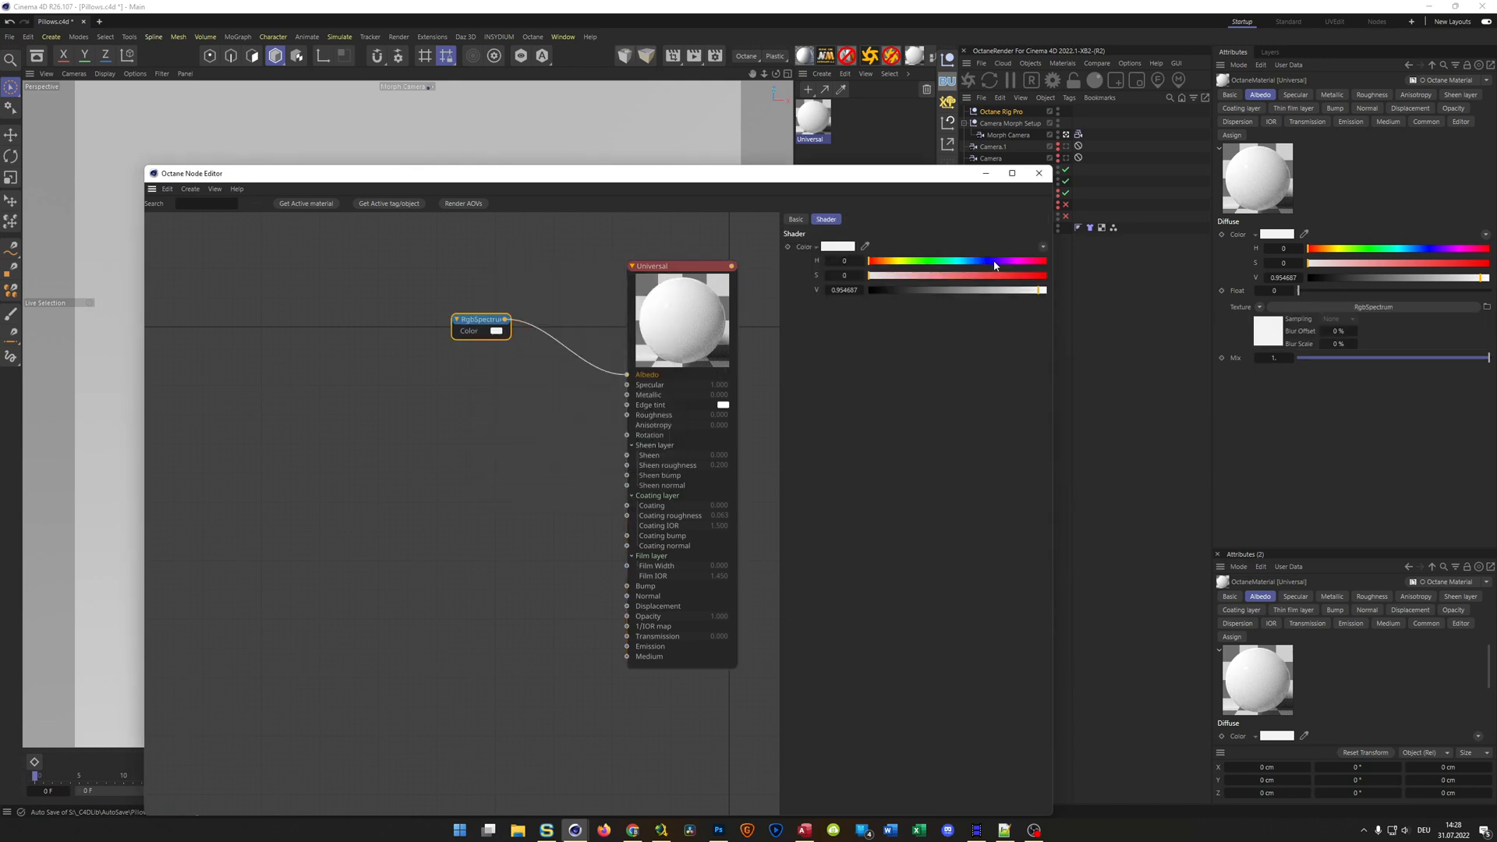
left_click(1008, 276)
mouse_move(1009, 276)
left_mouse_down()
mouse_move(1002, 287)
mouse_move(1006, 263)
left_mouse_up()
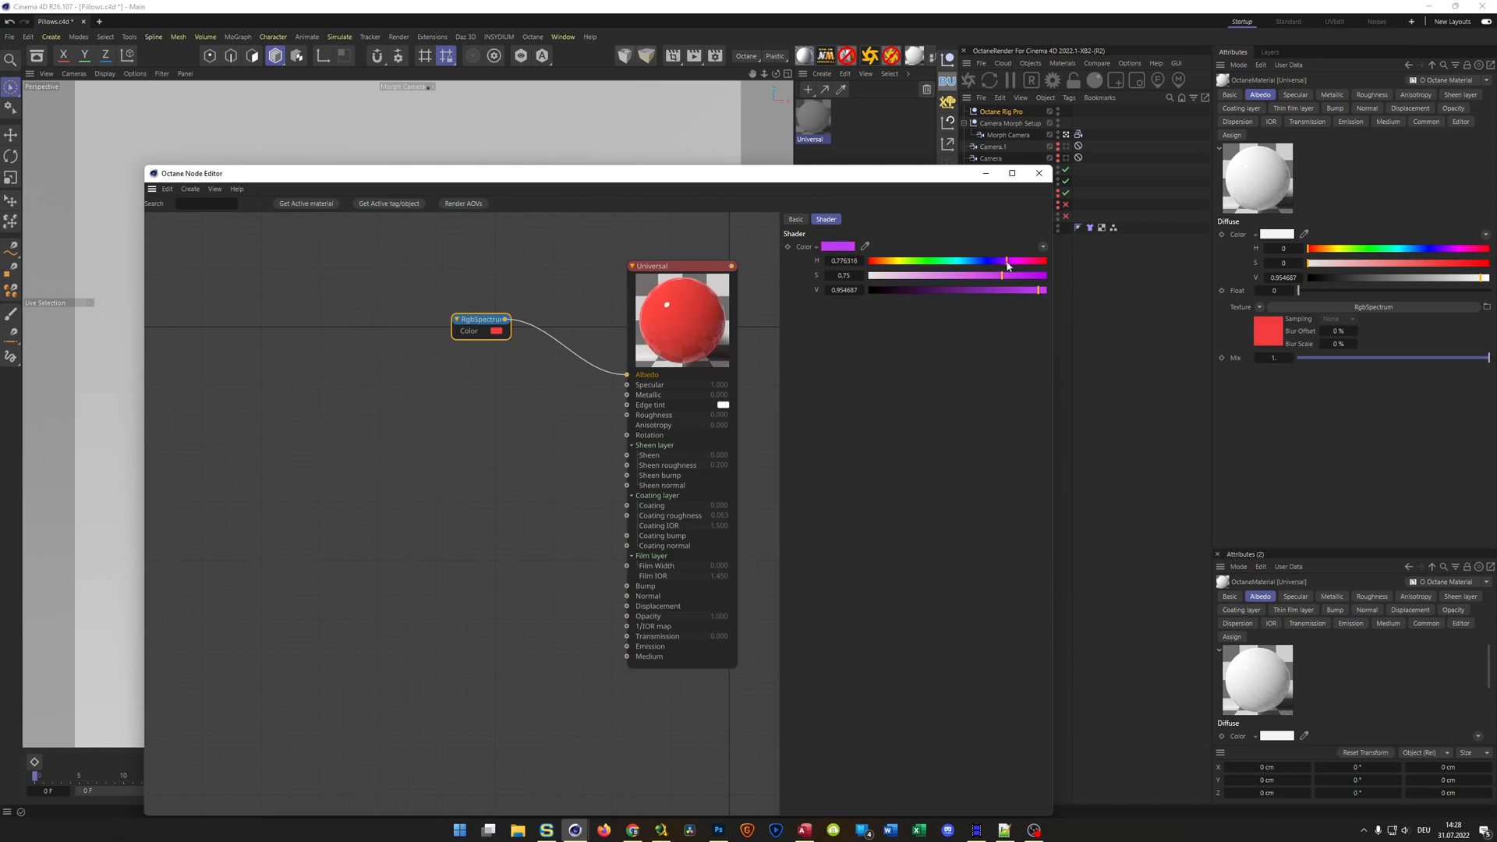
left_click(942, 277)
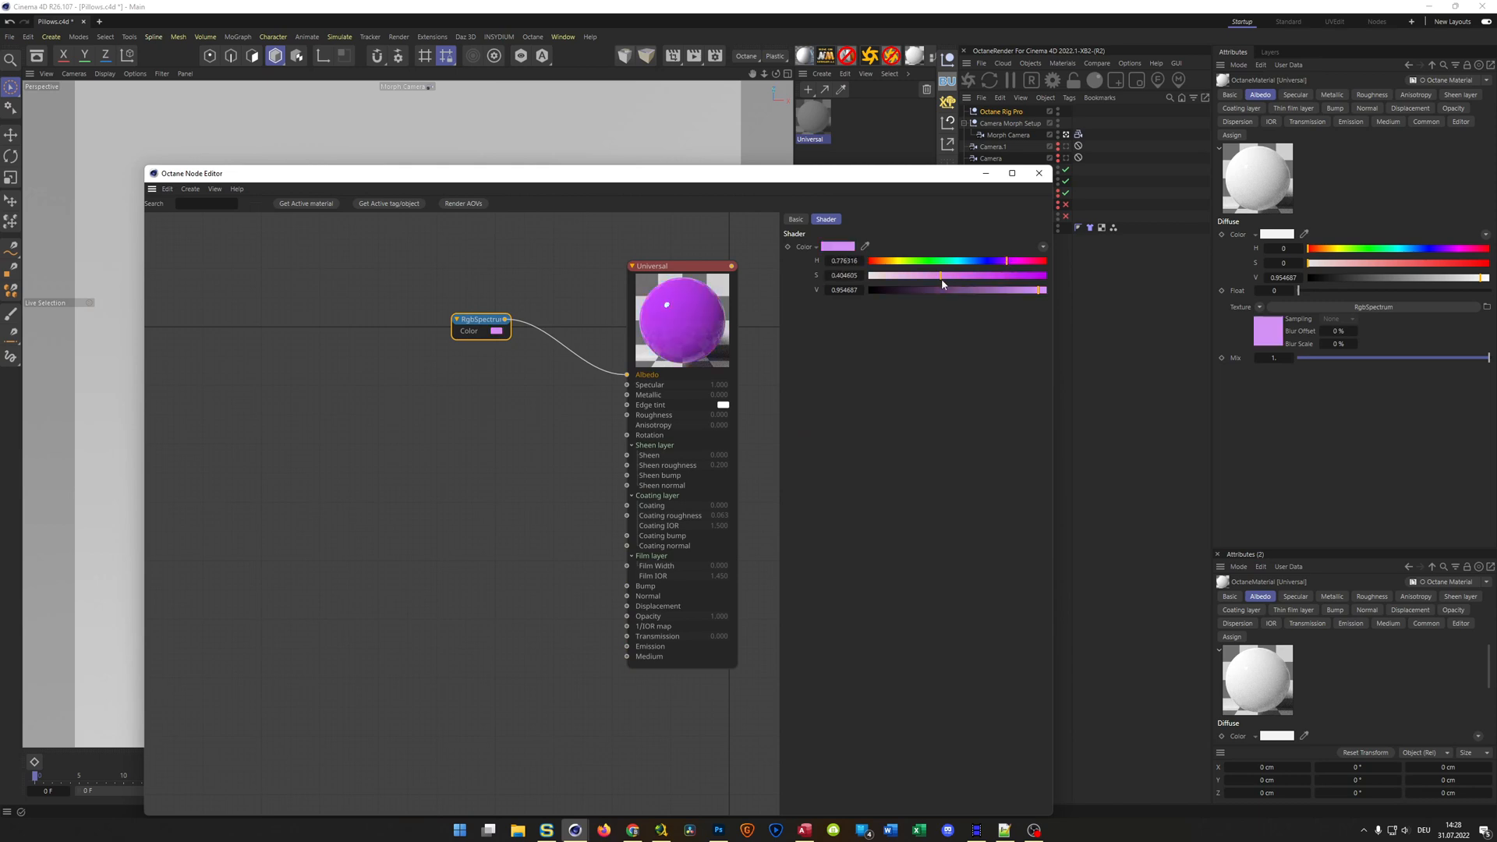
left_click(1007, 262)
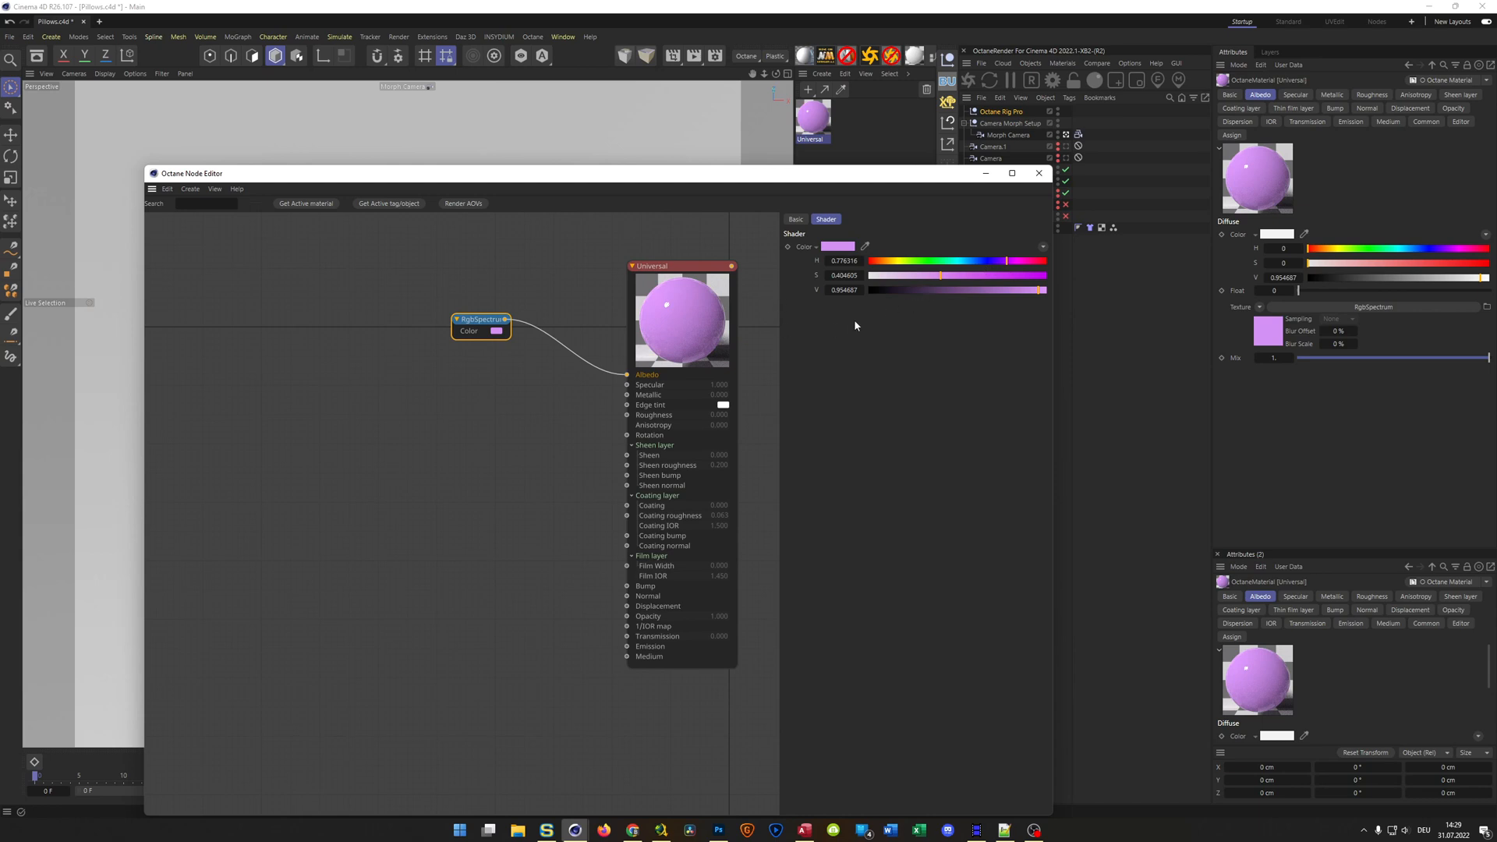
left_click(930, 276)
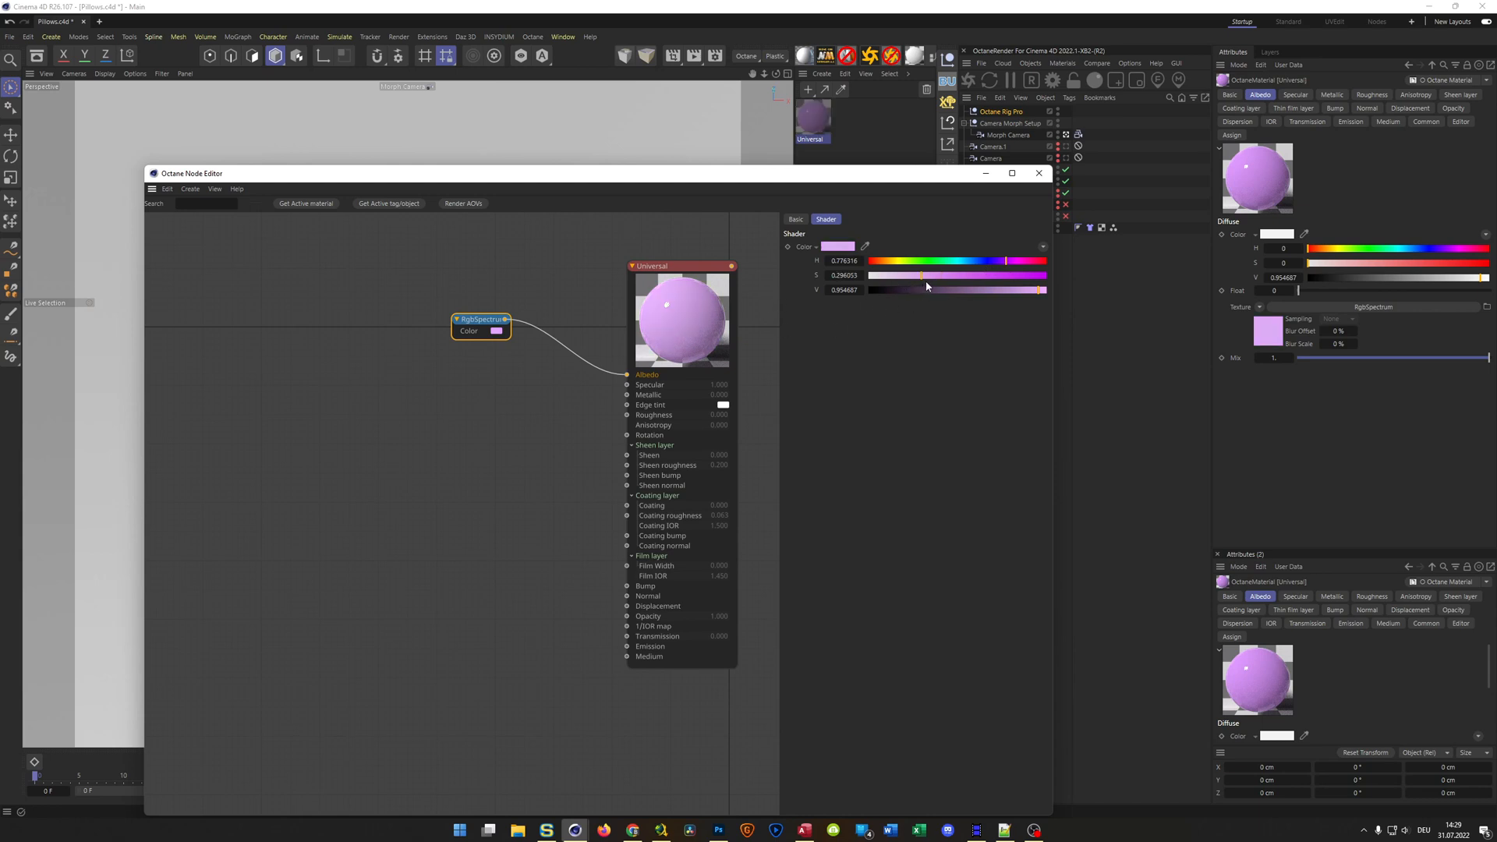
left_click_drag(934, 284, 1055, 291)
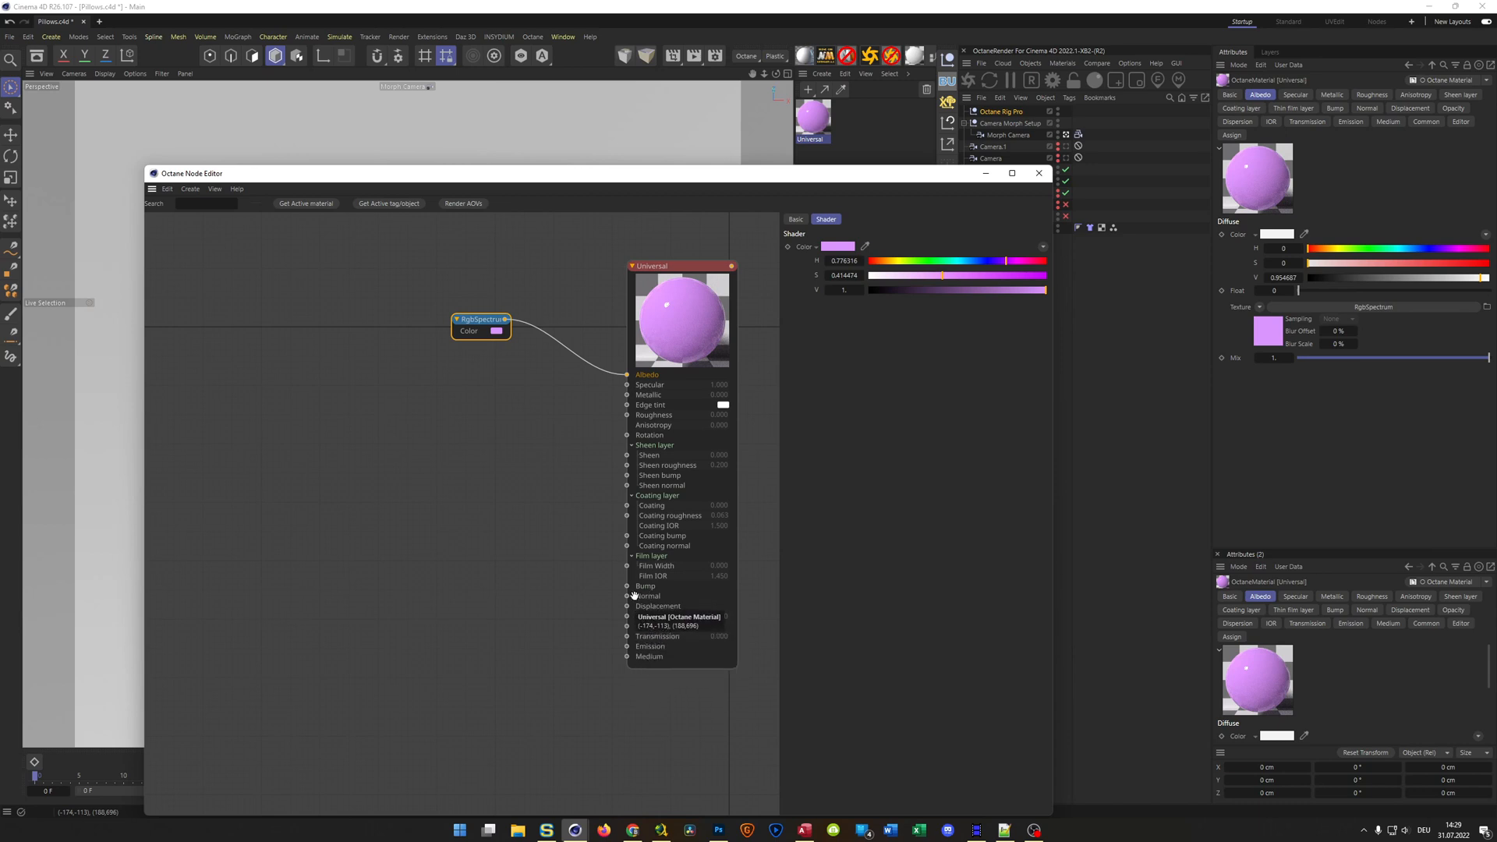
Connect a Noise node to the material's Bump input and set its noise type to Naki
left_click_drag(627, 585, 572, 620)
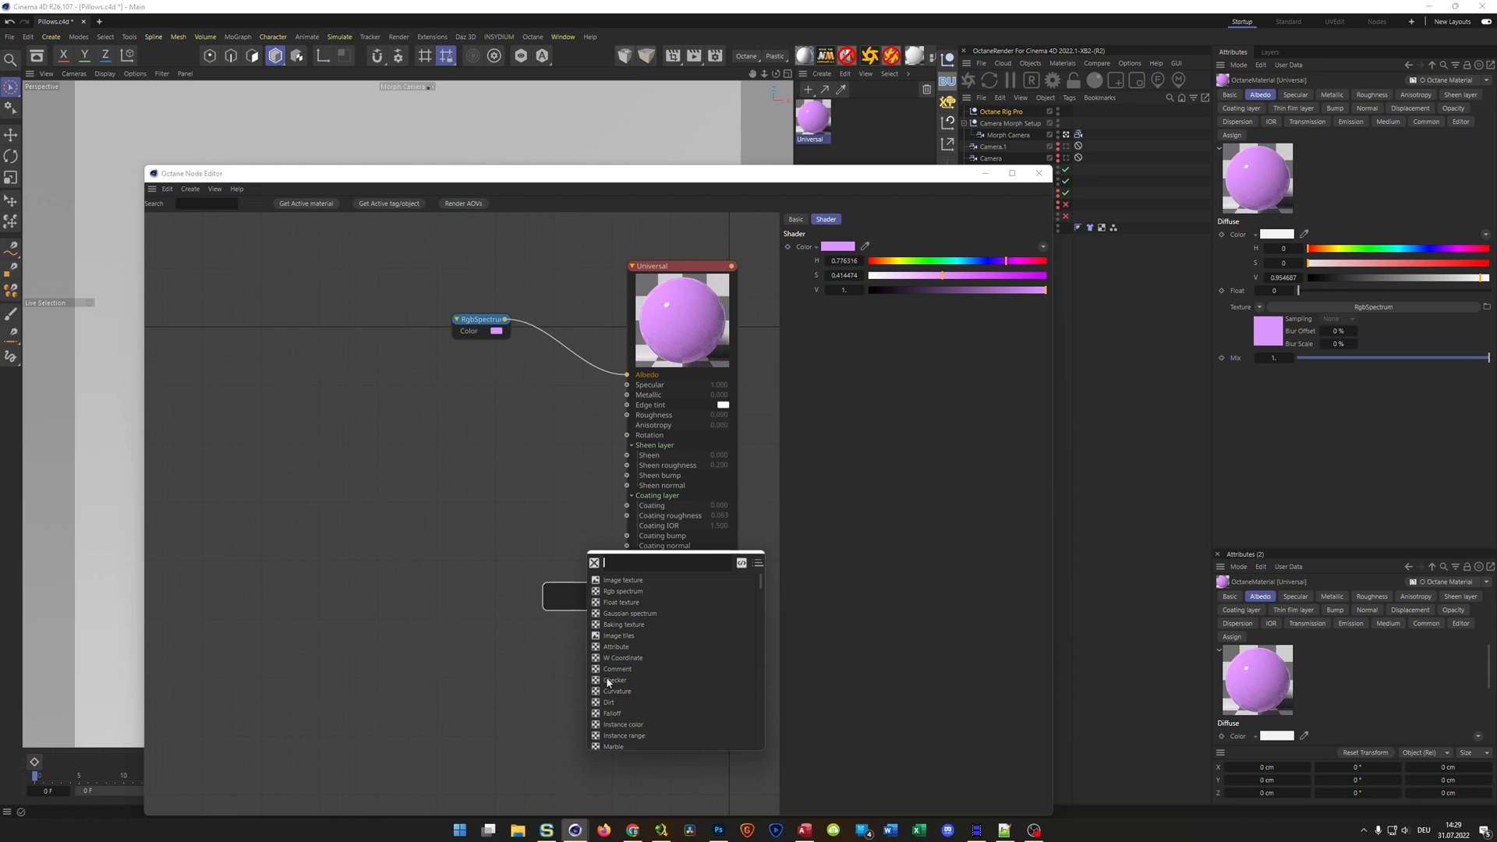
type("NOIS")
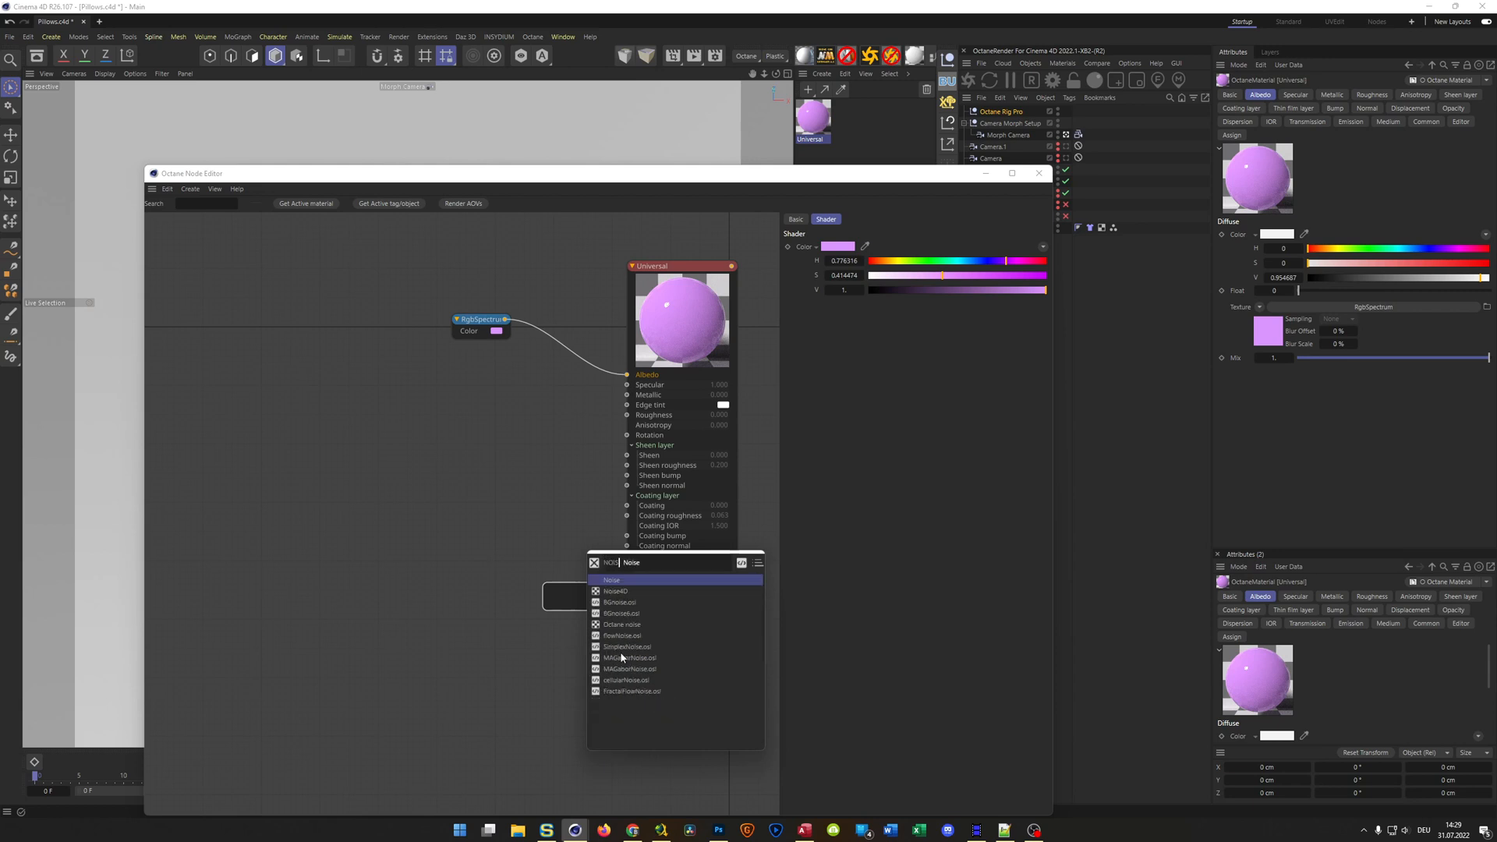
left_click(599, 582)
left_click_drag(566, 596, 412, 591)
left_click(947, 358)
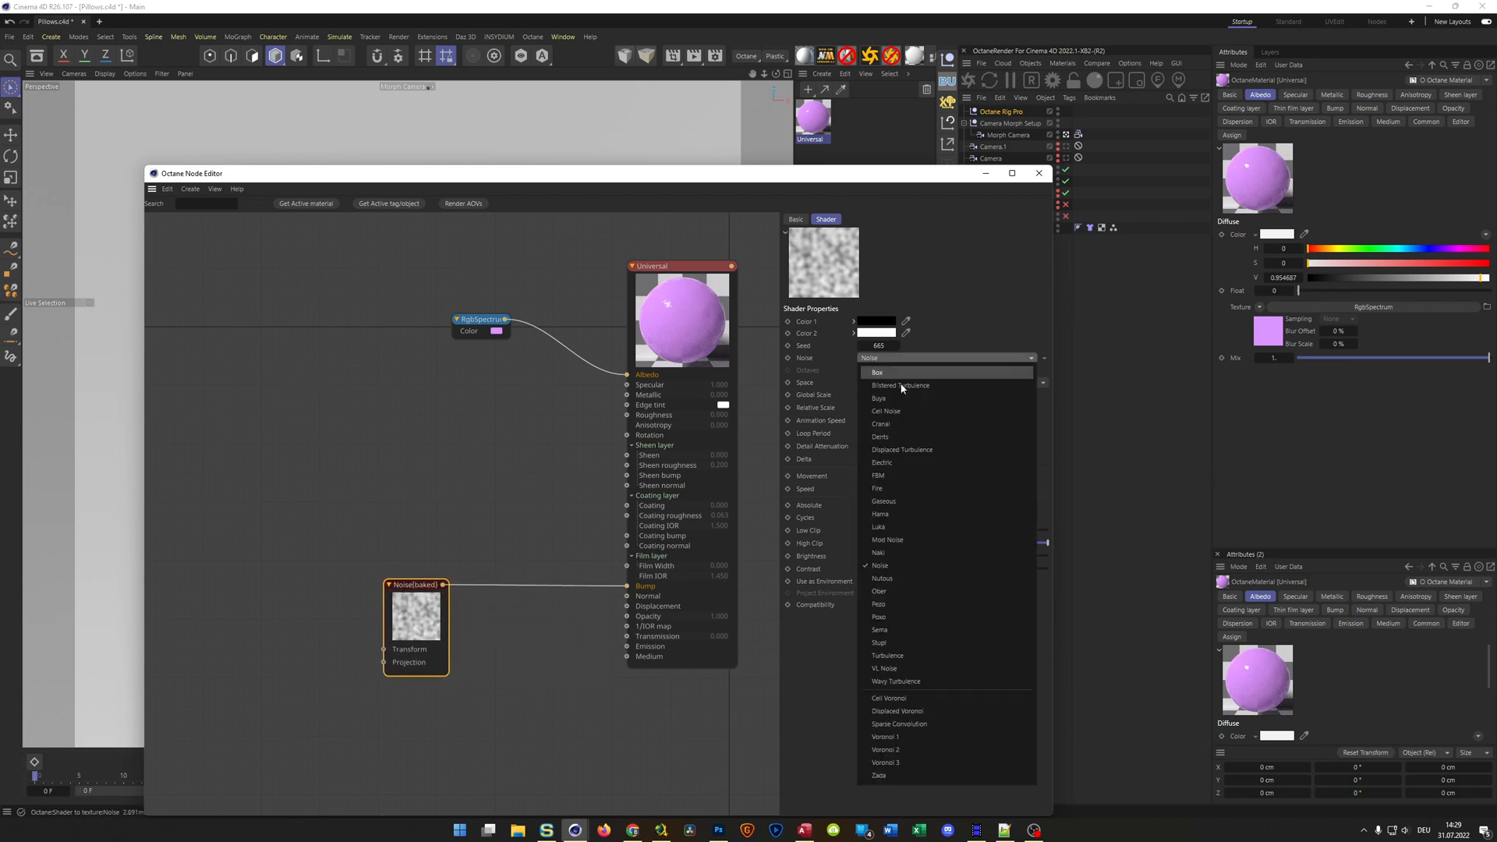
left_click(901, 552)
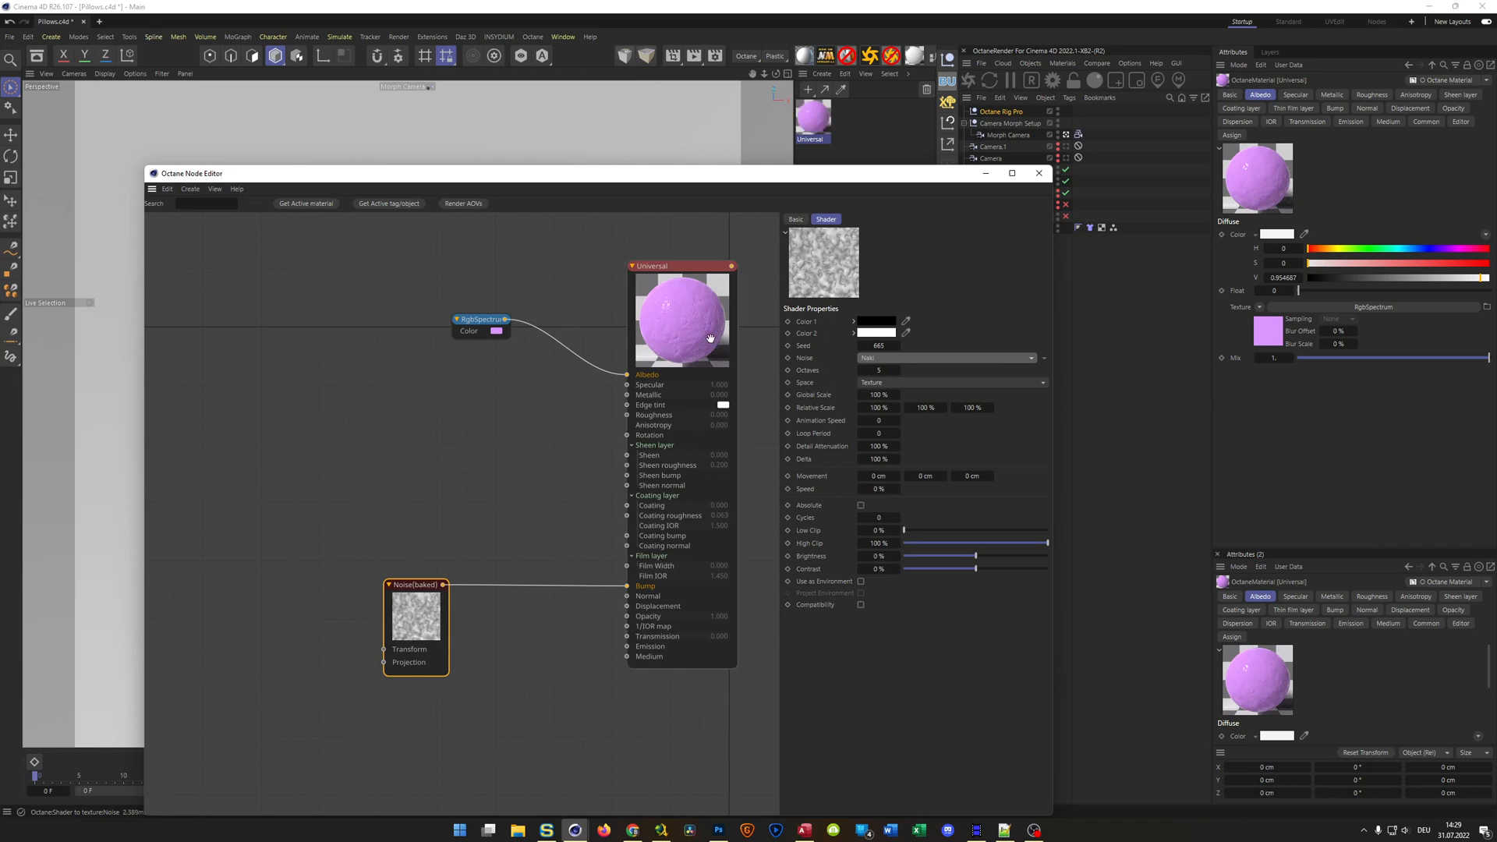
Apply the Universal material to the Connect mesh under Subdivision Surface and turn off texture display in the viewport
left_click_drag(701, 190, 603, 478)
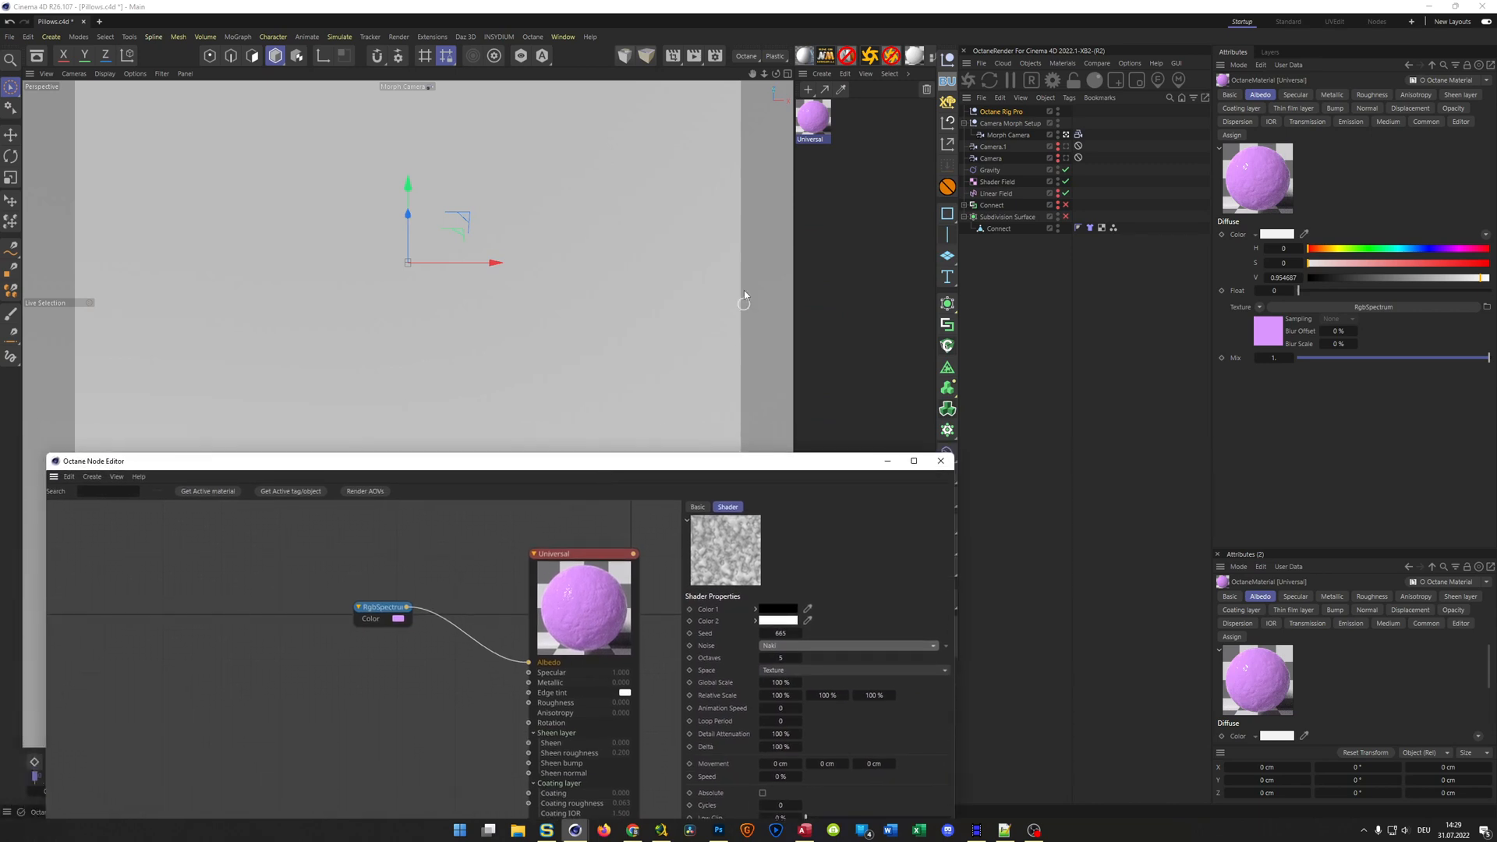
left_click_drag(823, 125, 1004, 230)
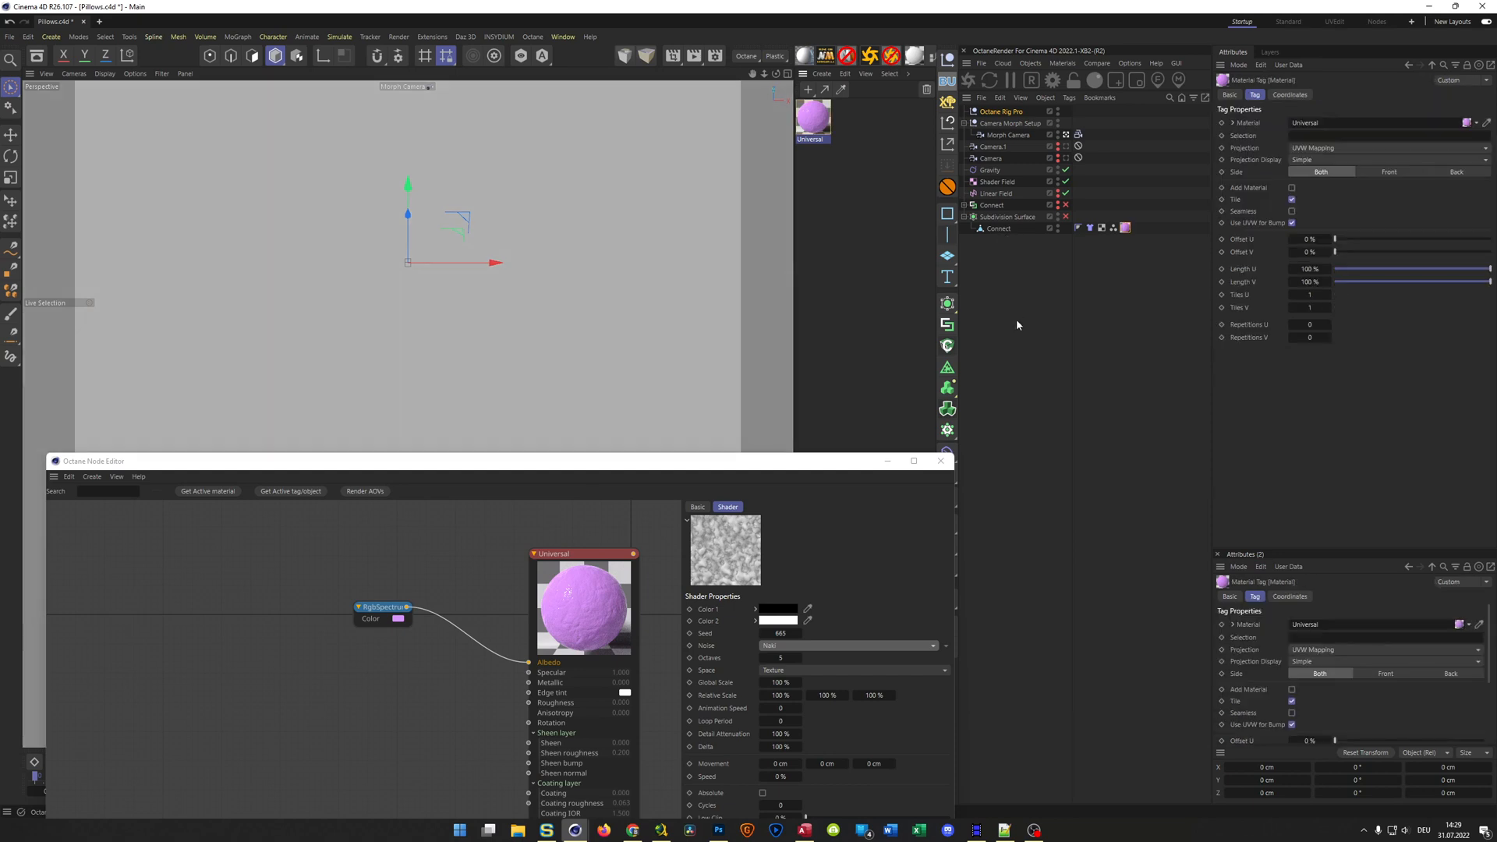
left_click_drag(820, 474, 1213, 348)
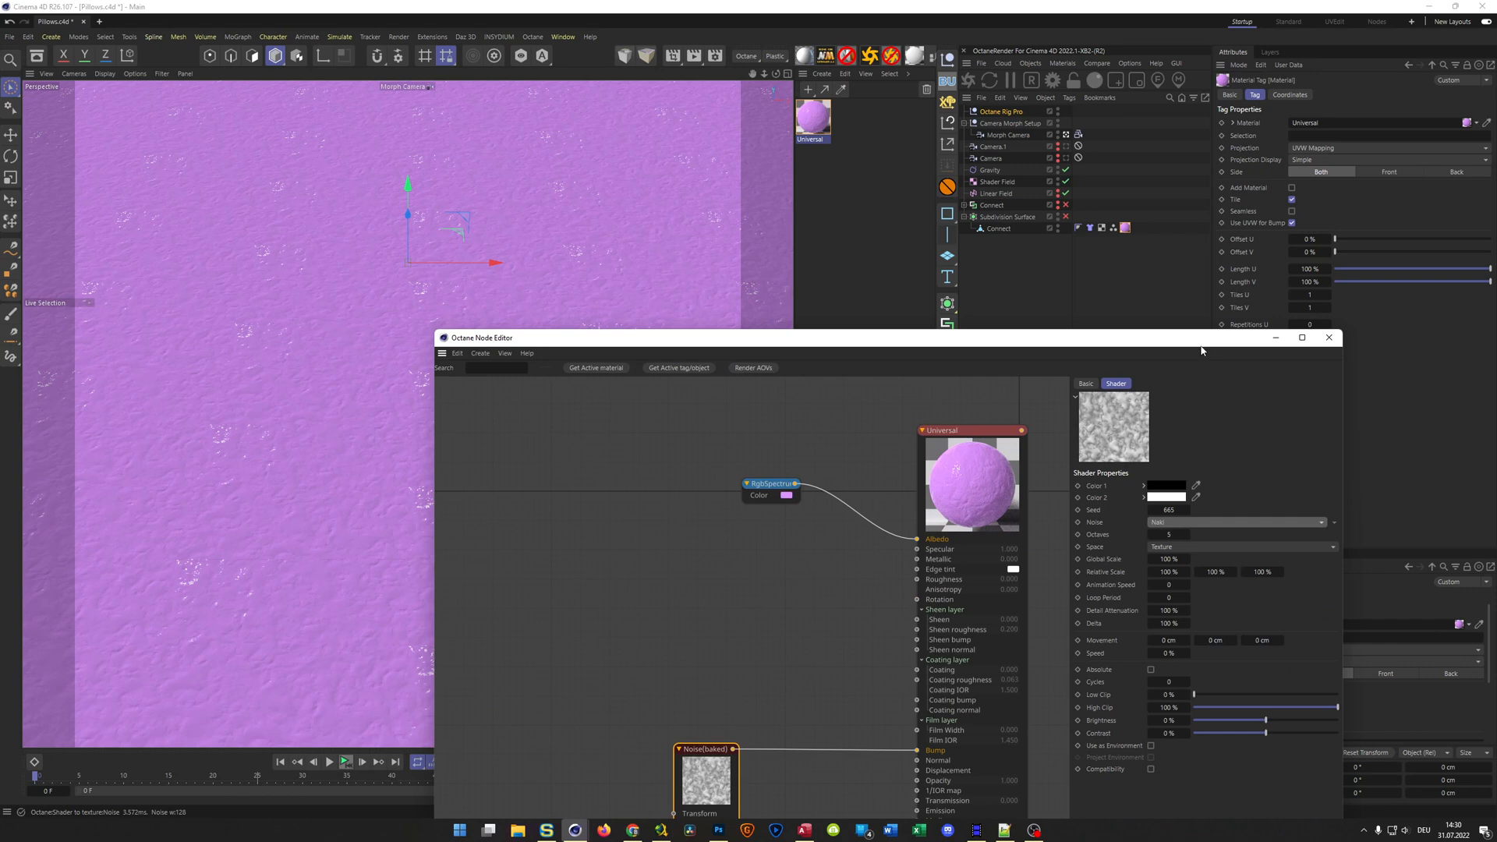
key("n")
key("q")
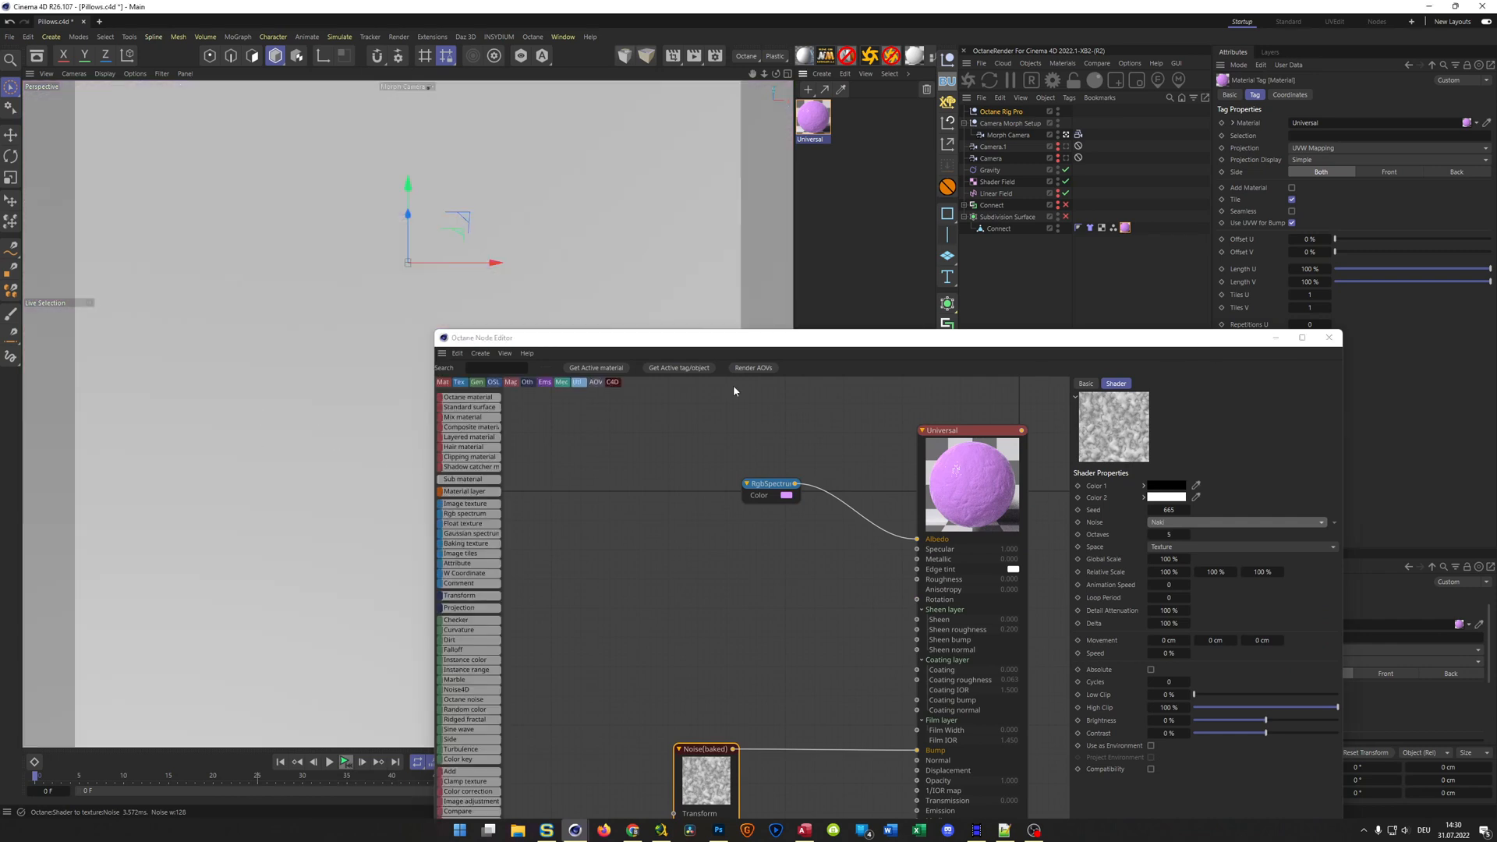
Close the material's node graph and play the cloth simulation forward, stopping at frame 34
left_click(1329, 338)
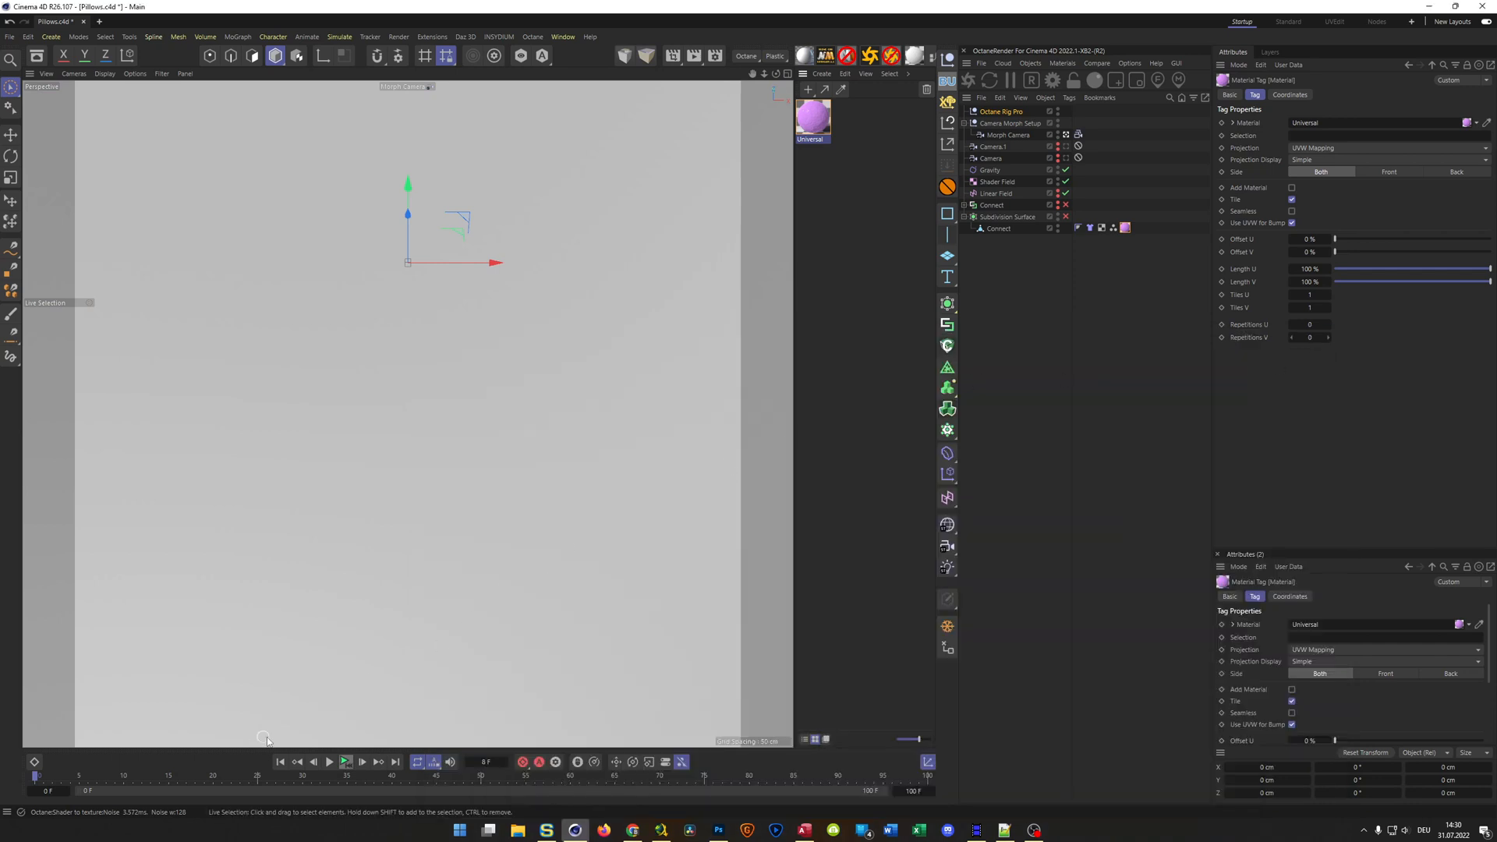
left_click(330, 764)
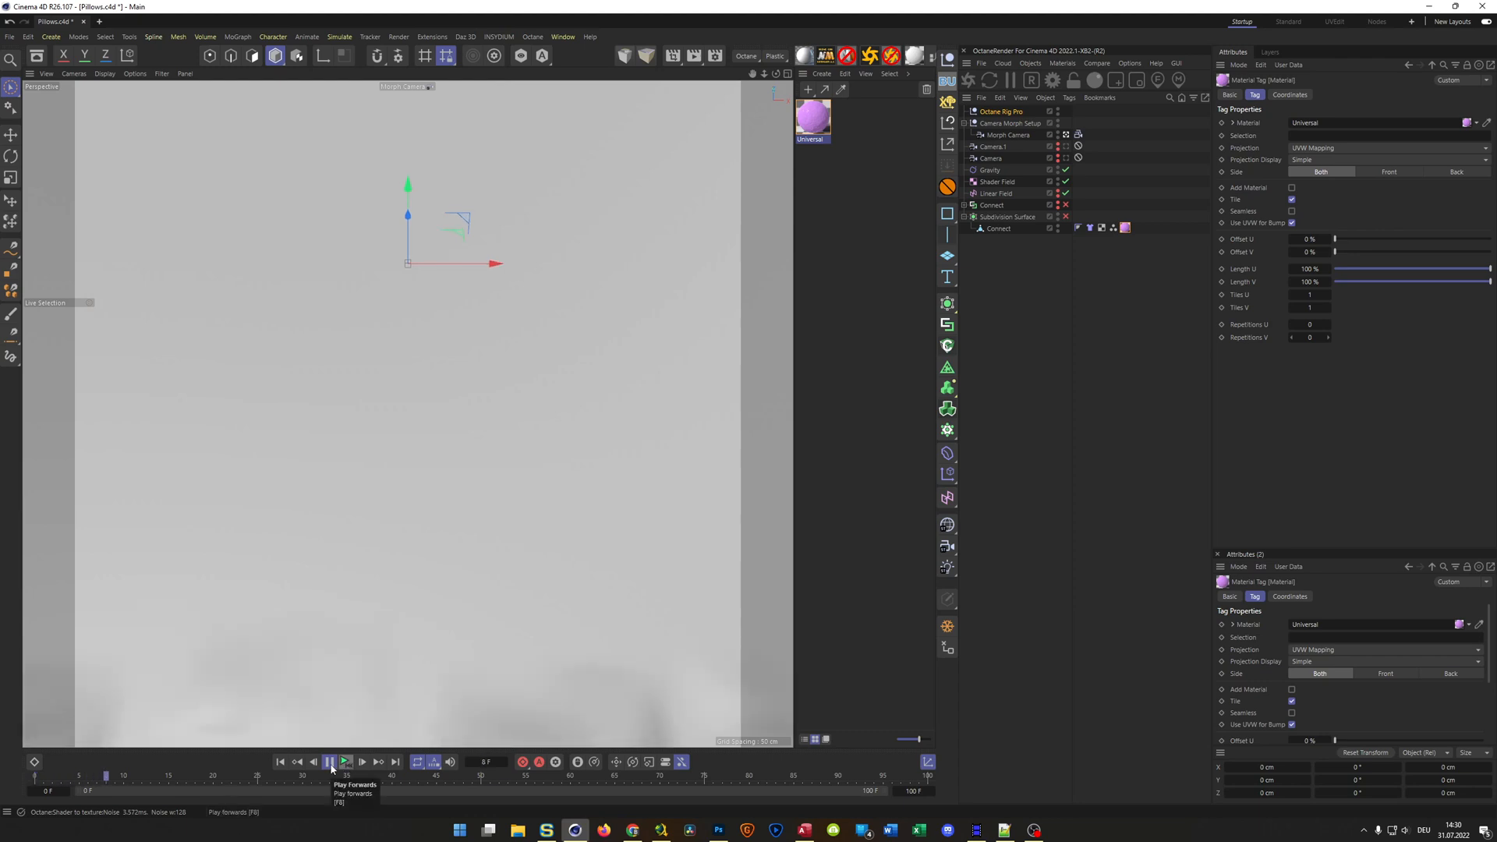
left_click(330, 765)
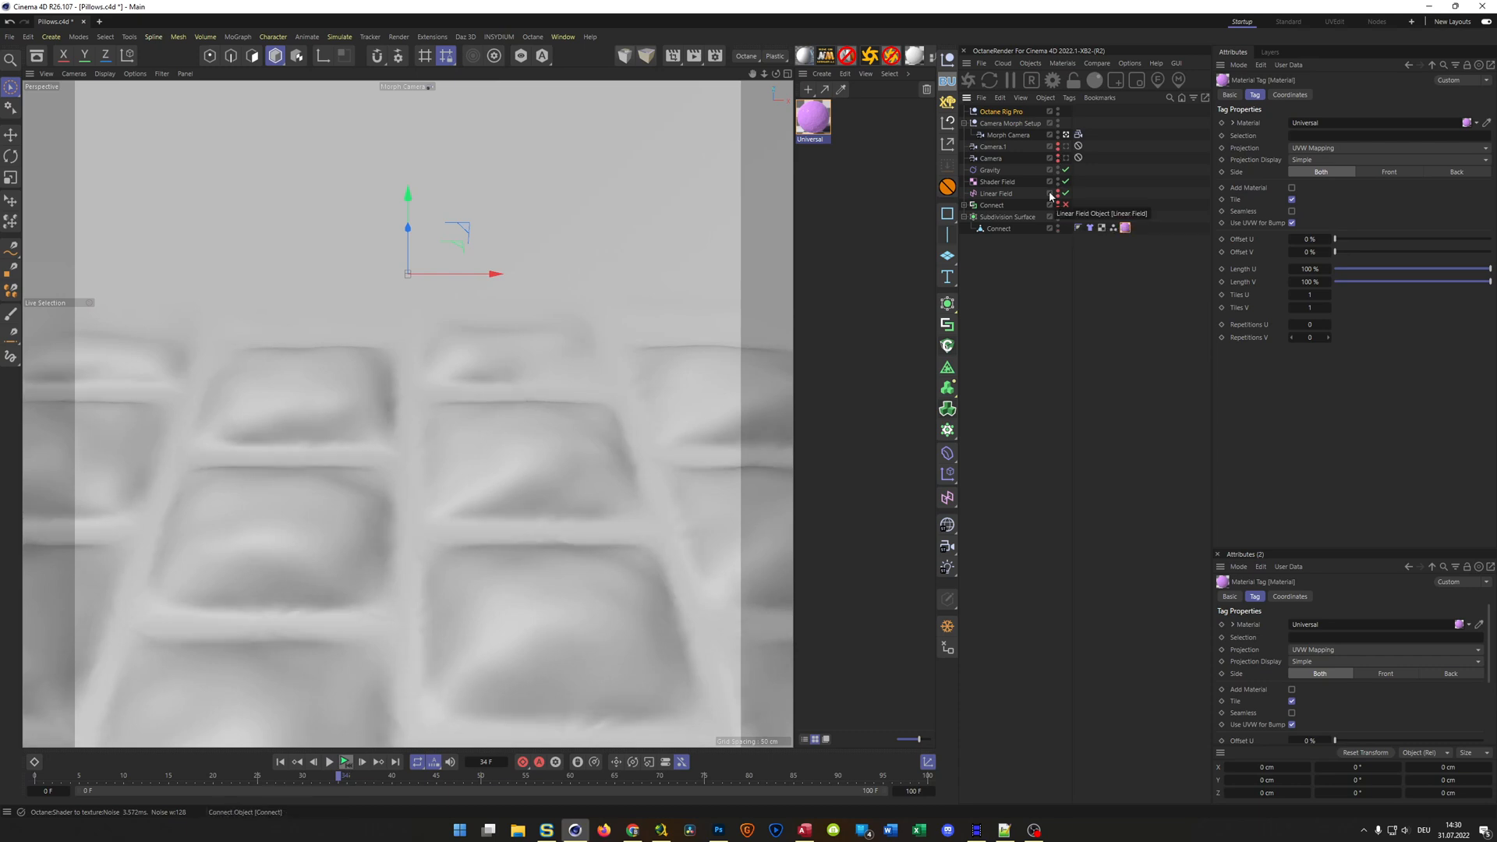
Save the scene and start an Octane live render, moving its window clear of the viewport and object list
key("ctrl+s")
left_click(969, 86)
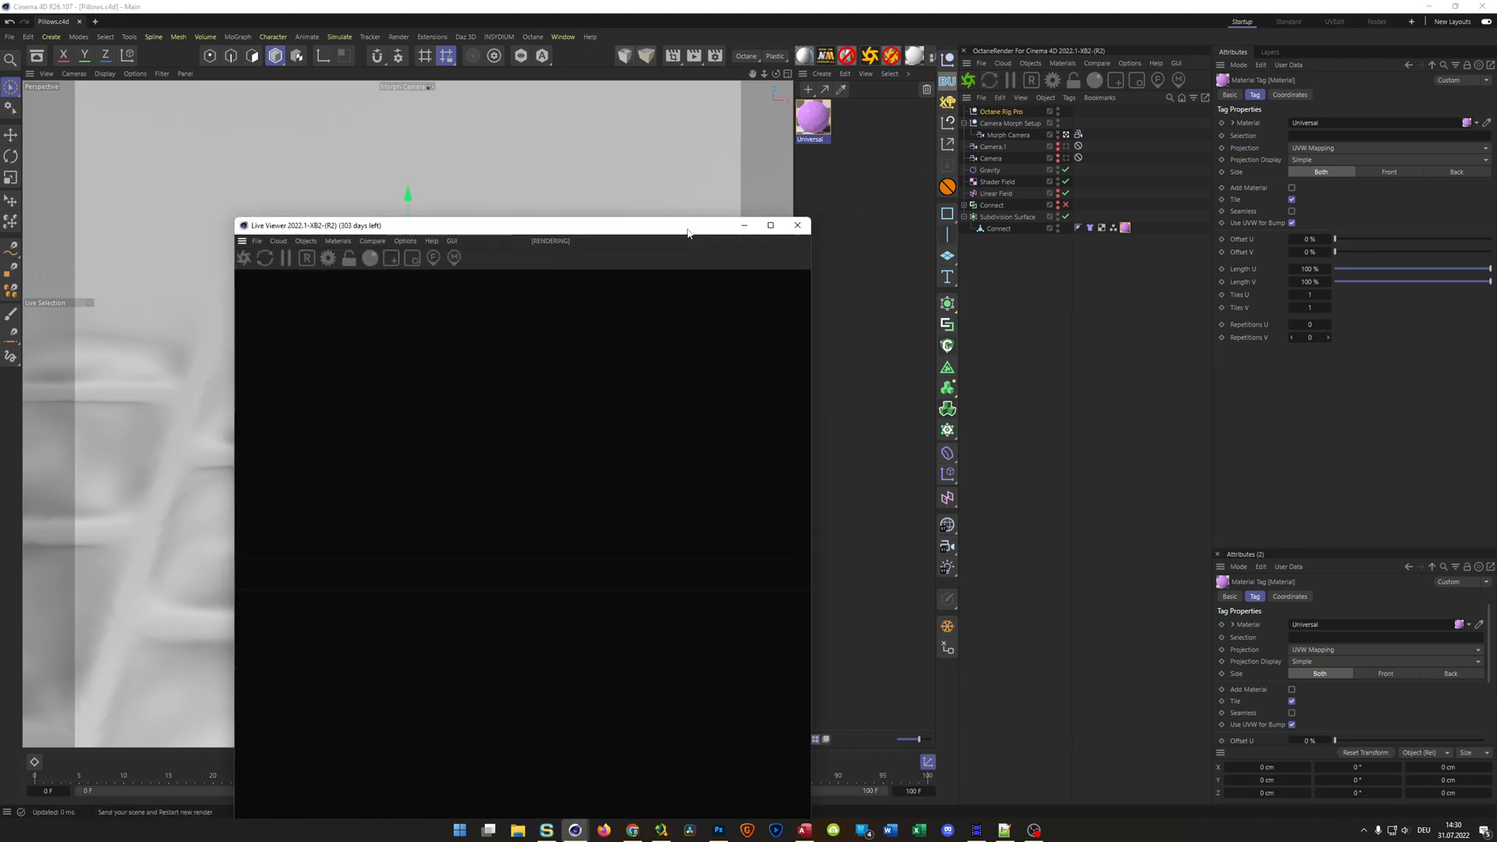
left_click_drag(688, 228, 1039, 105)
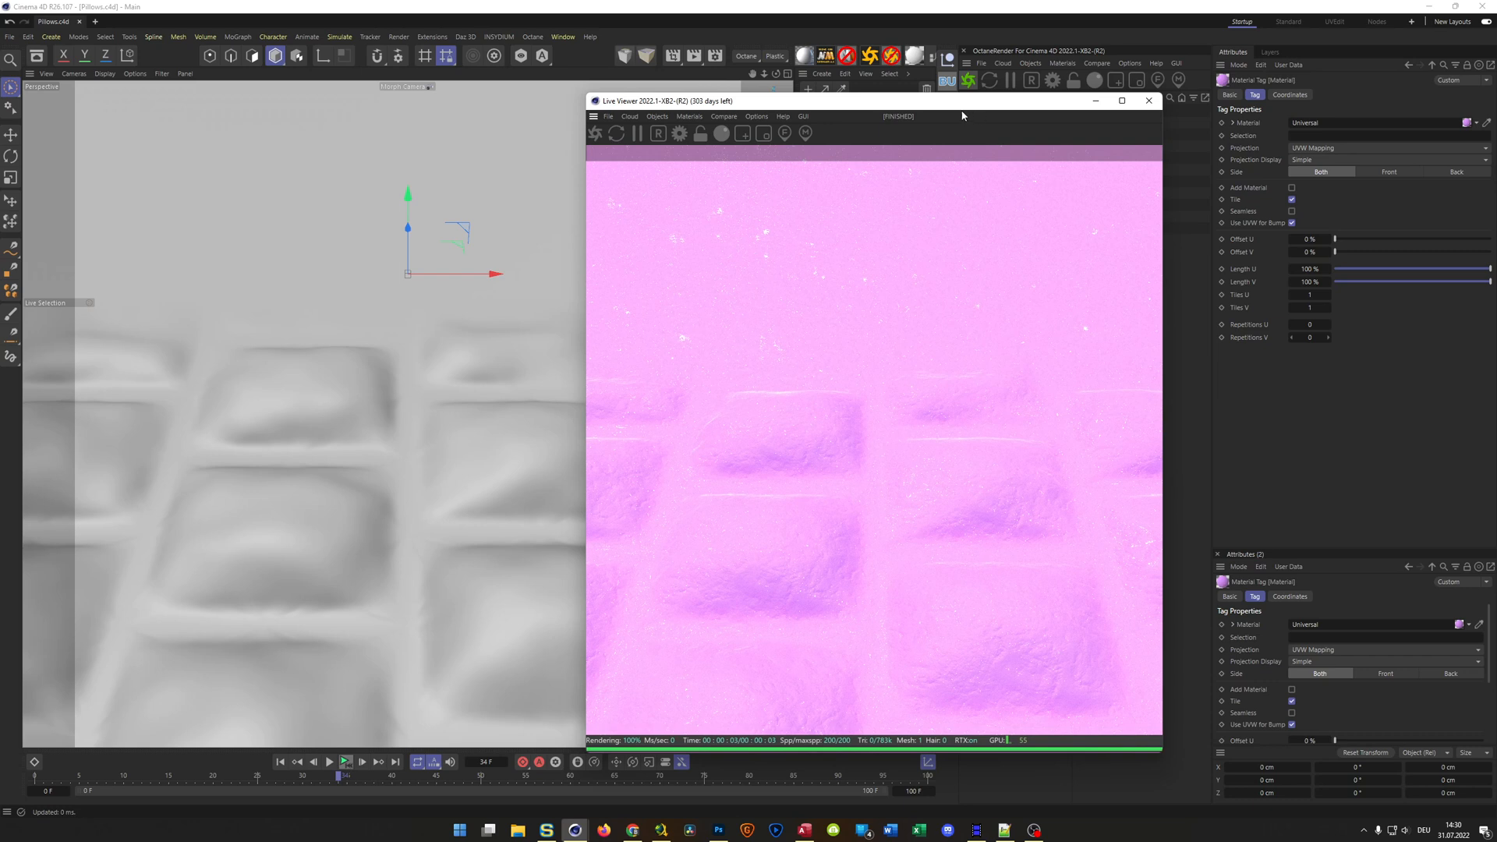
left_click_drag(860, 116, 702, 136)
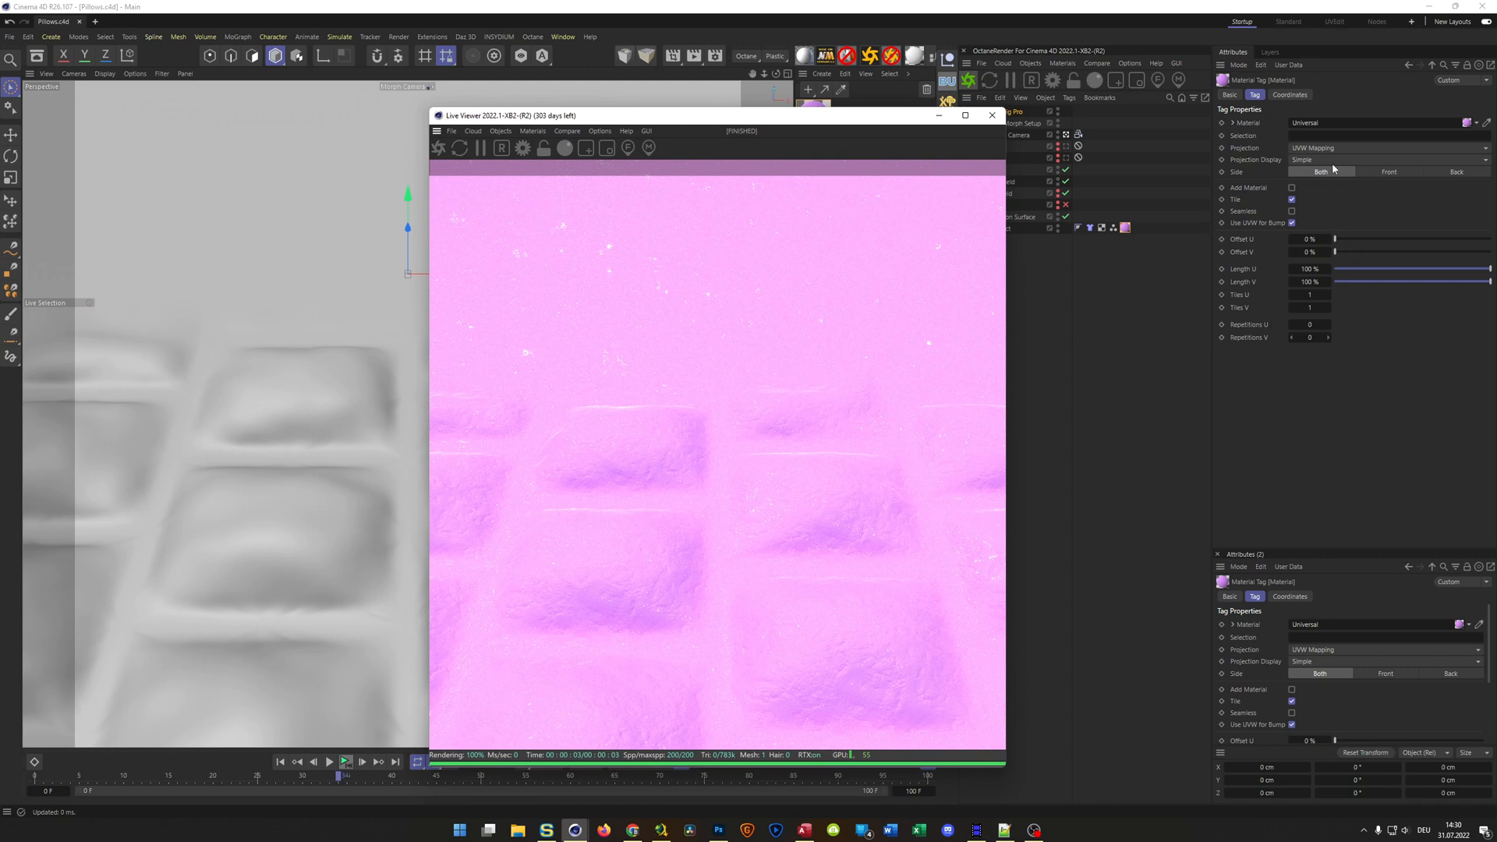
left_click_drag(884, 116, 766, 124)
Rotate the Octane Rig Pro HDRI to a RotX of about 136° and set its Intensity to 0.5
left_click(1001, 114)
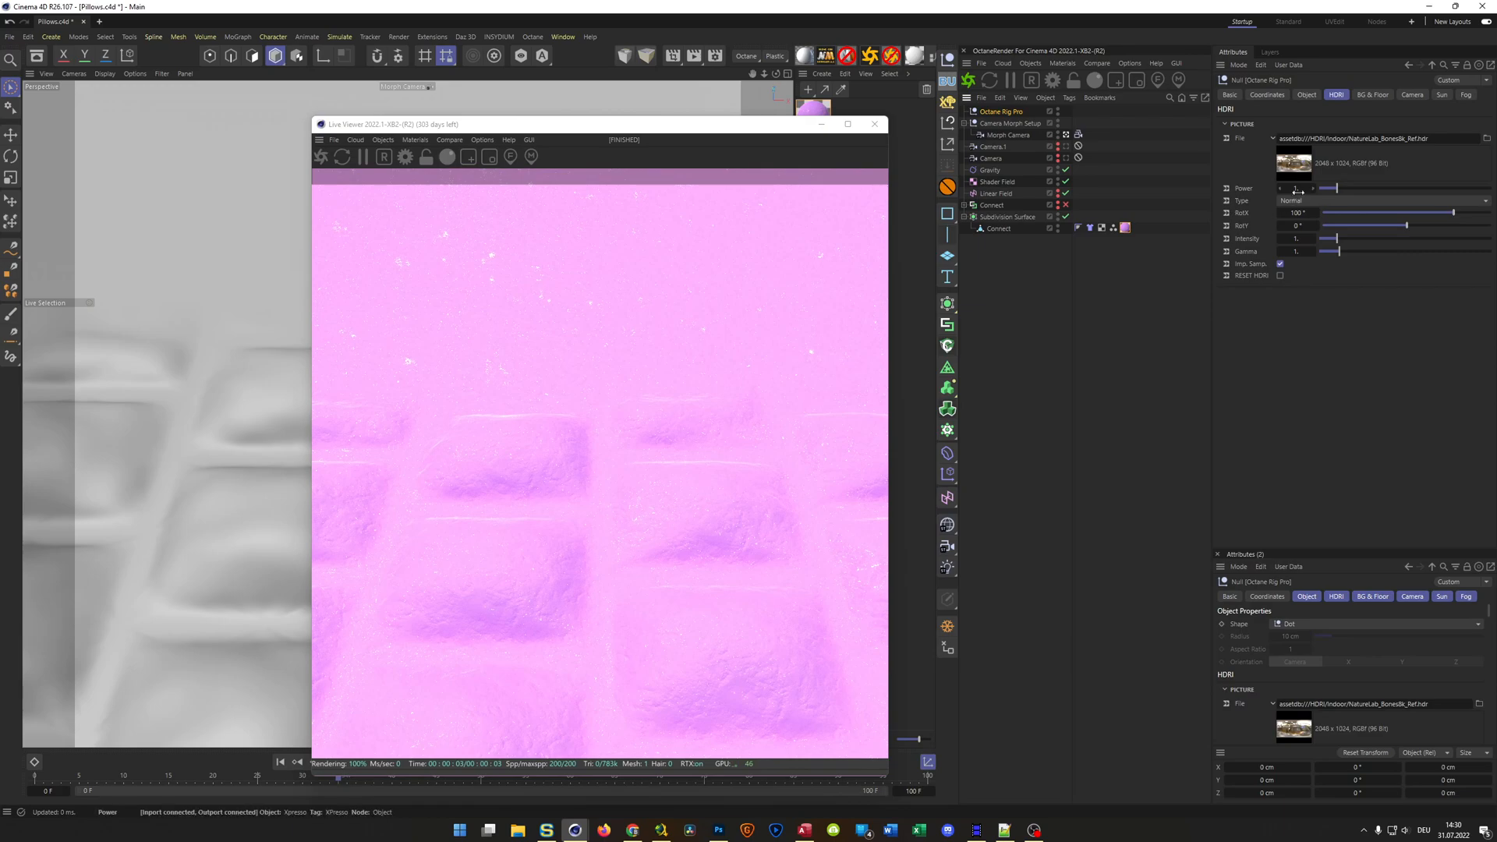
mouse_move(1452, 218)
left_mouse_down()
mouse_move(1418, 212)
mouse_move(1489, 213)
mouse_move(1266, 201)
mouse_move(1471, 209)
left_mouse_up()
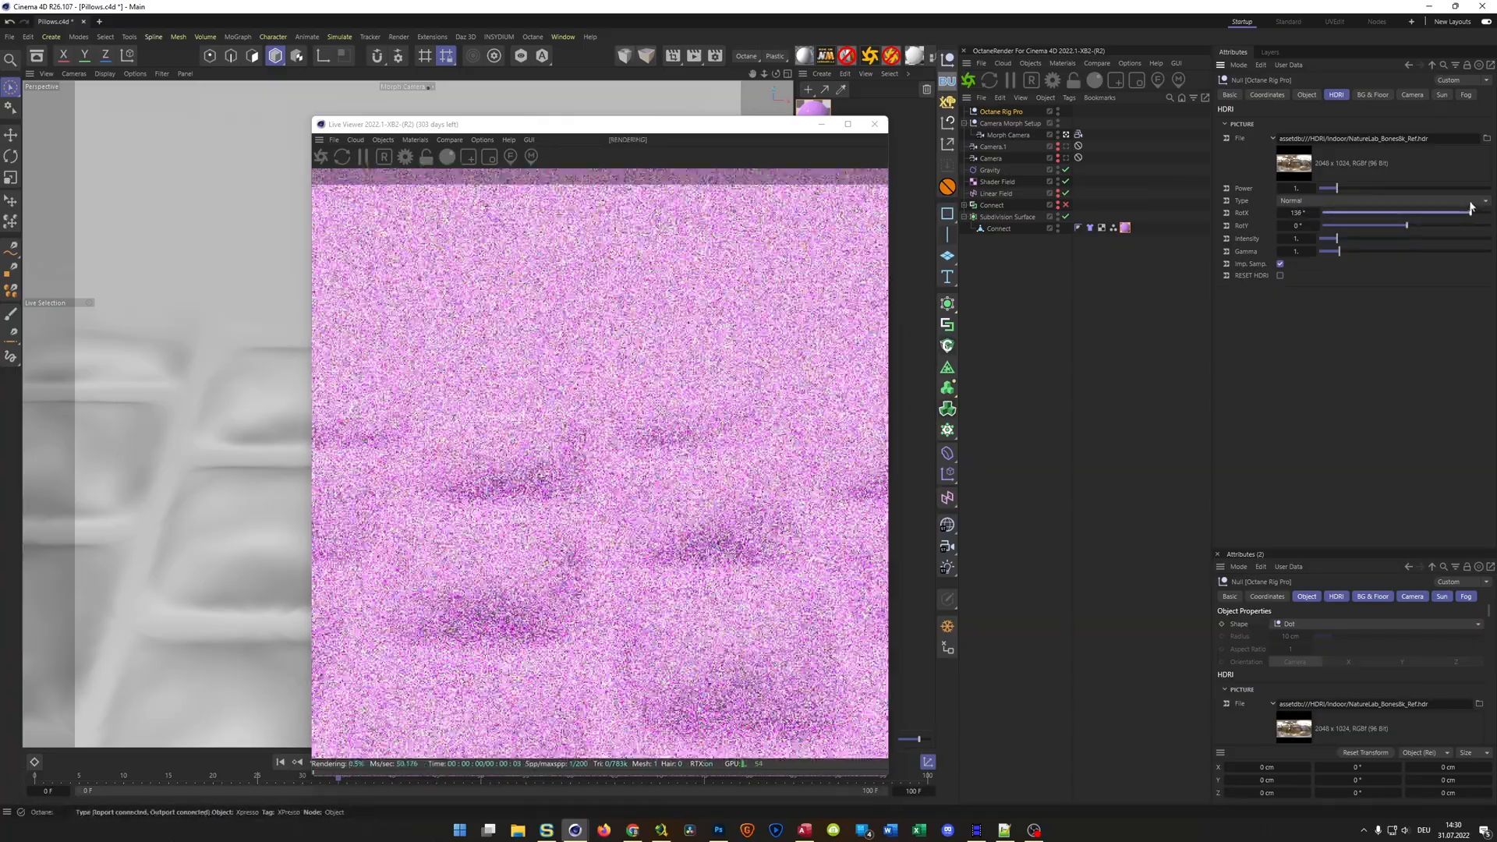
double_click(1304, 239)
type(".")
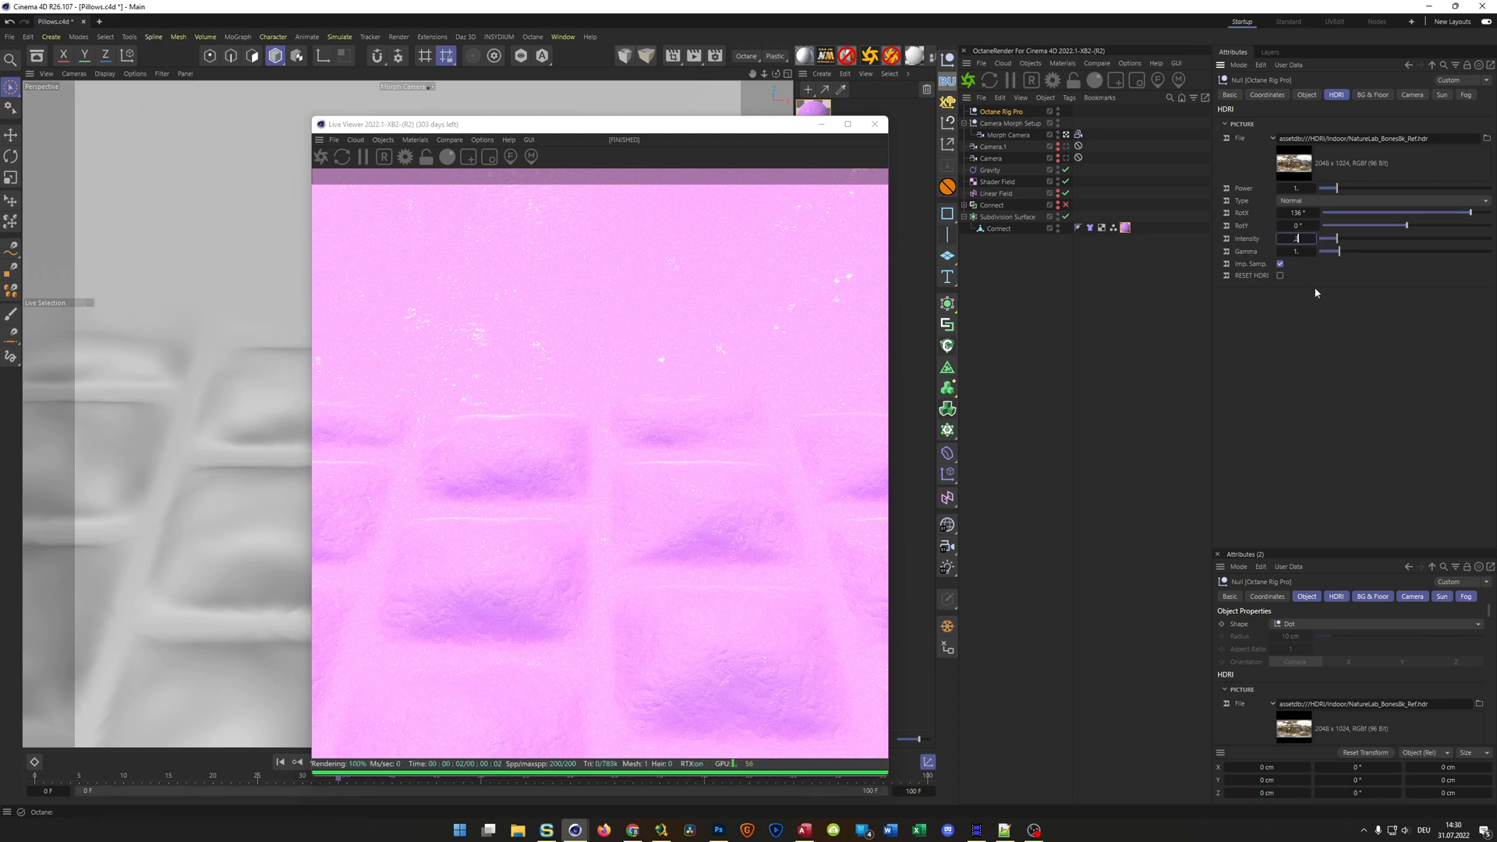
type("2")
key("Return")
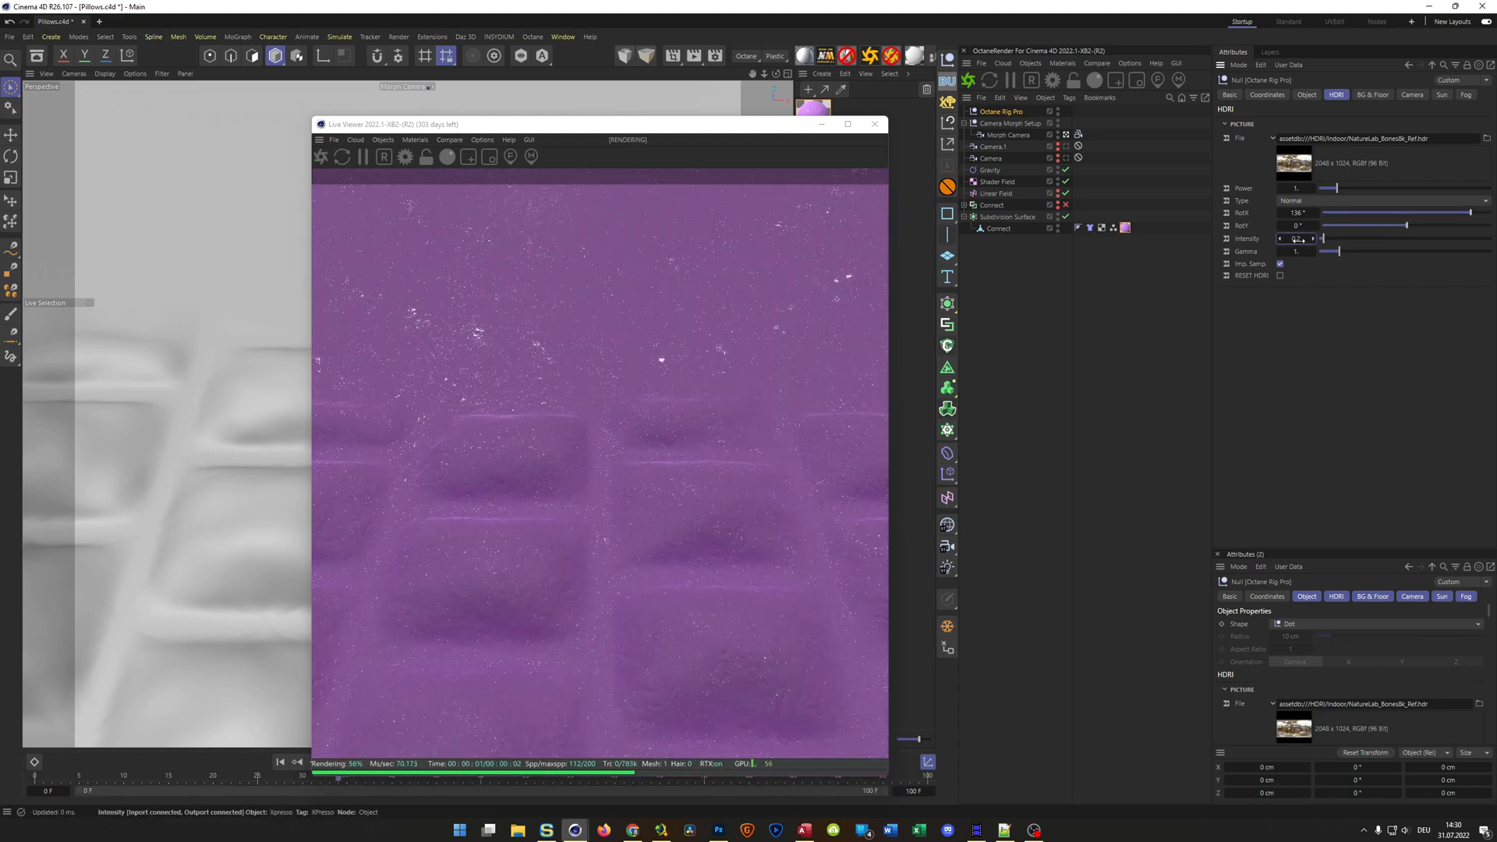
type(".5")
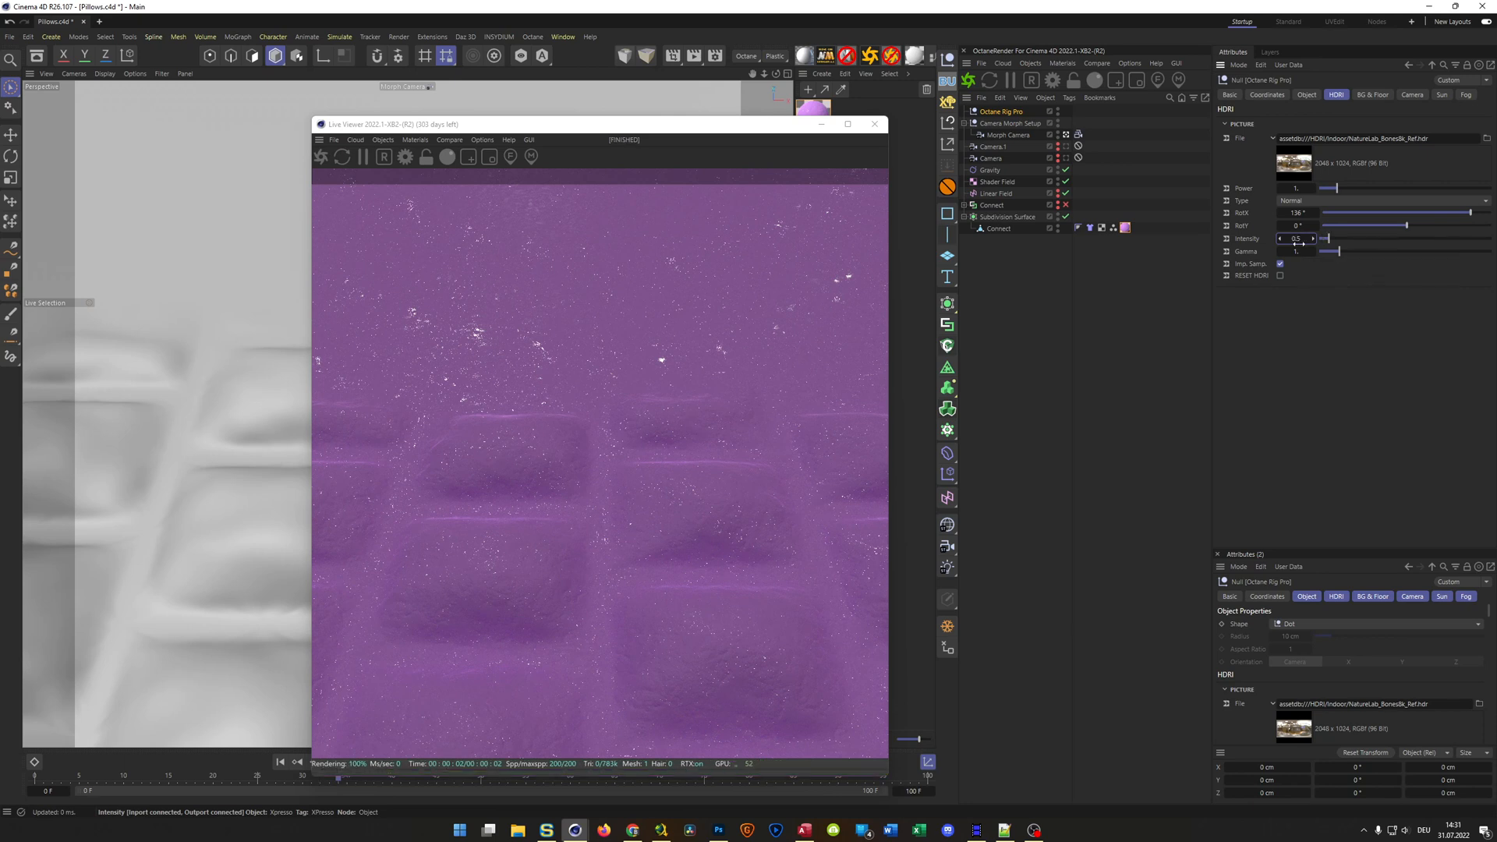
key("Return")
Open the Universal material's node graph and connect a Float texture with a value of about 0.26 to its Roughness
left_click_drag(750, 137, 1246, 162)
double_click(811, 121)
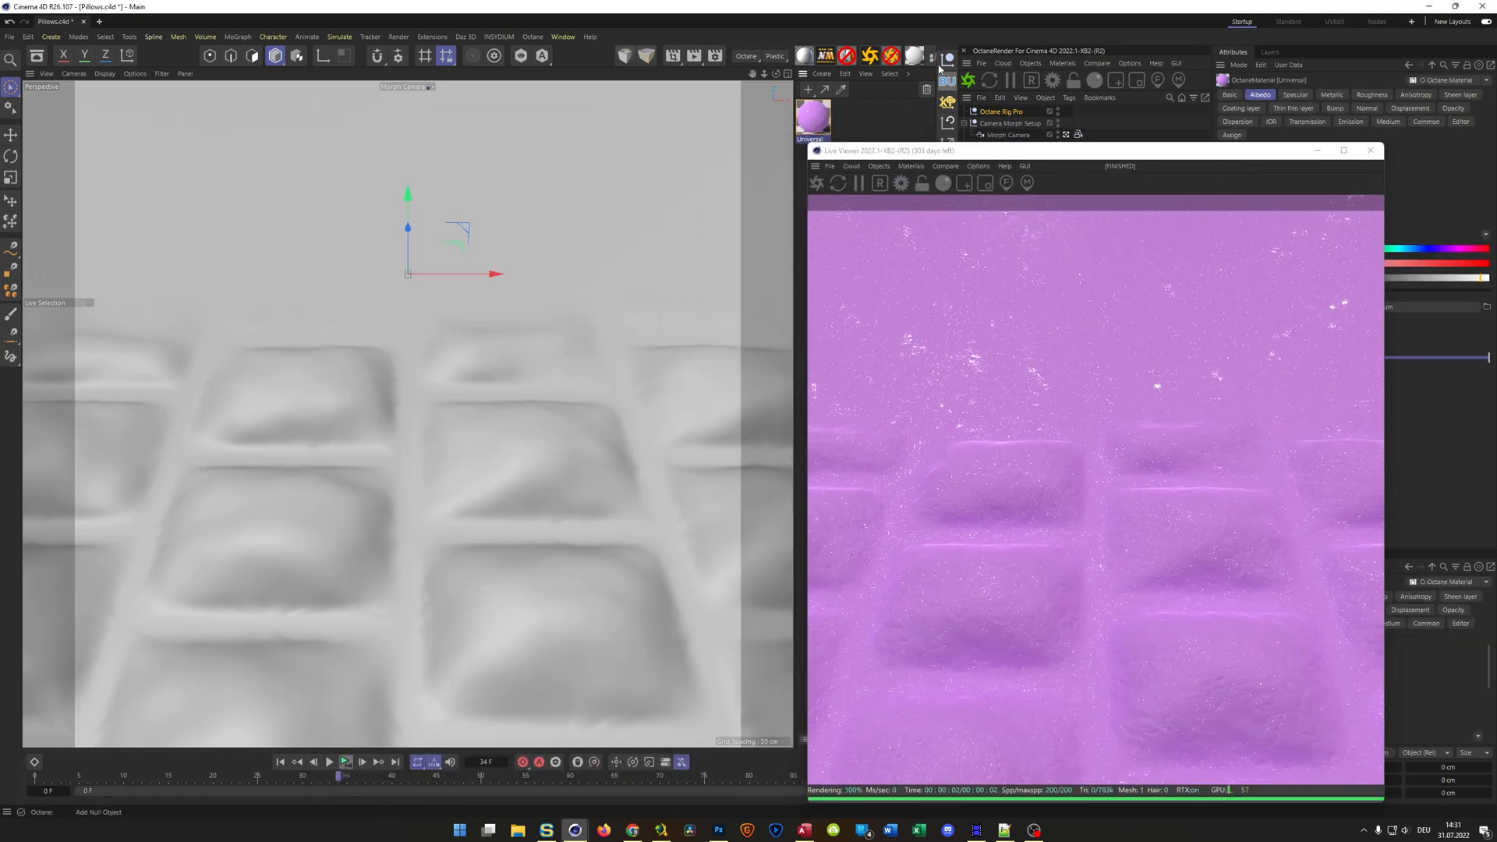
left_click_drag(825, 234, 625, 108)
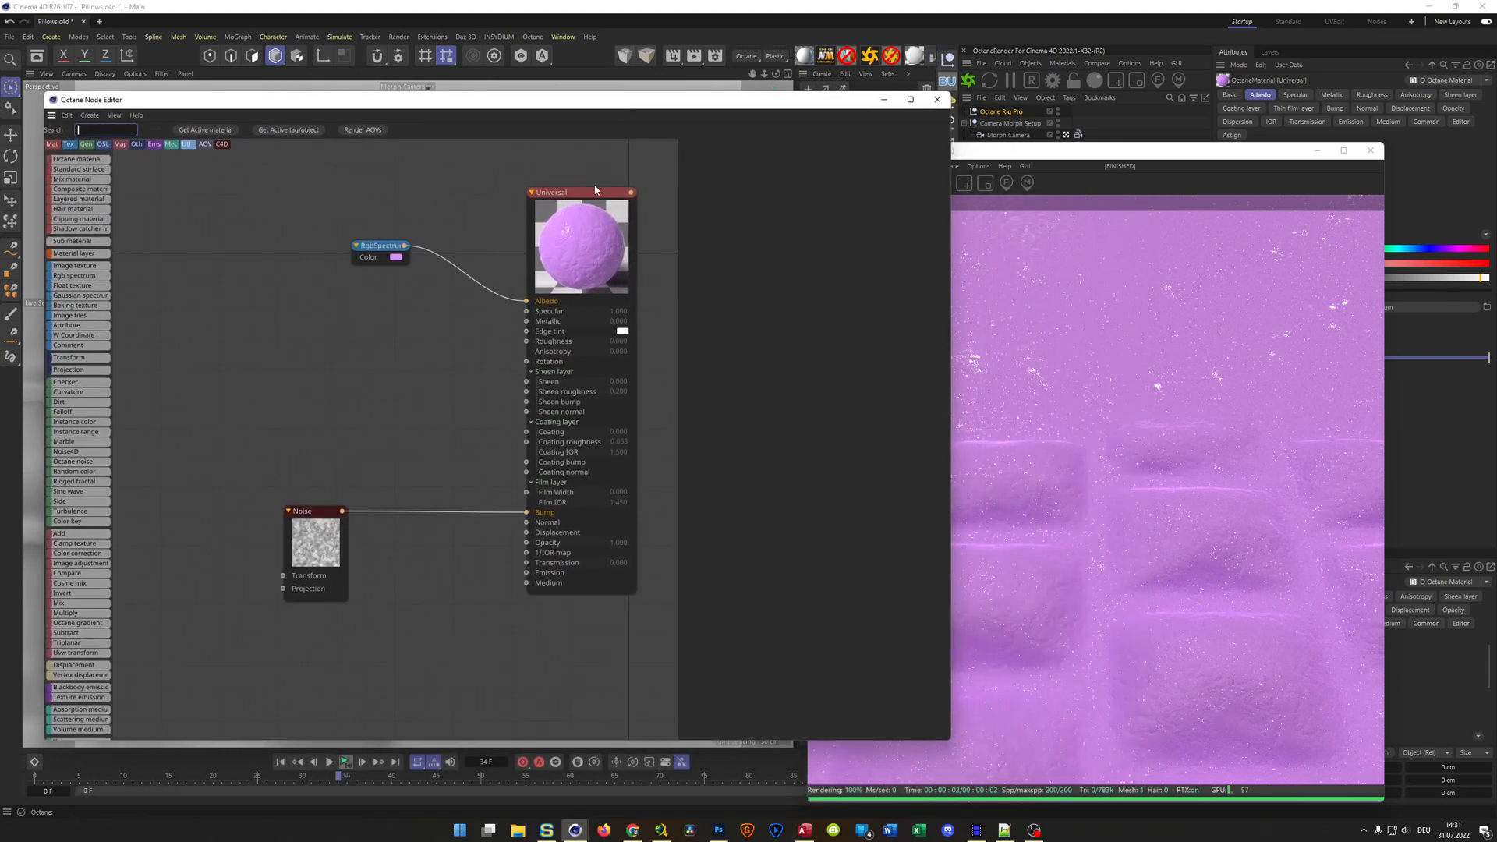
left_click_drag(527, 332, 427, 324)
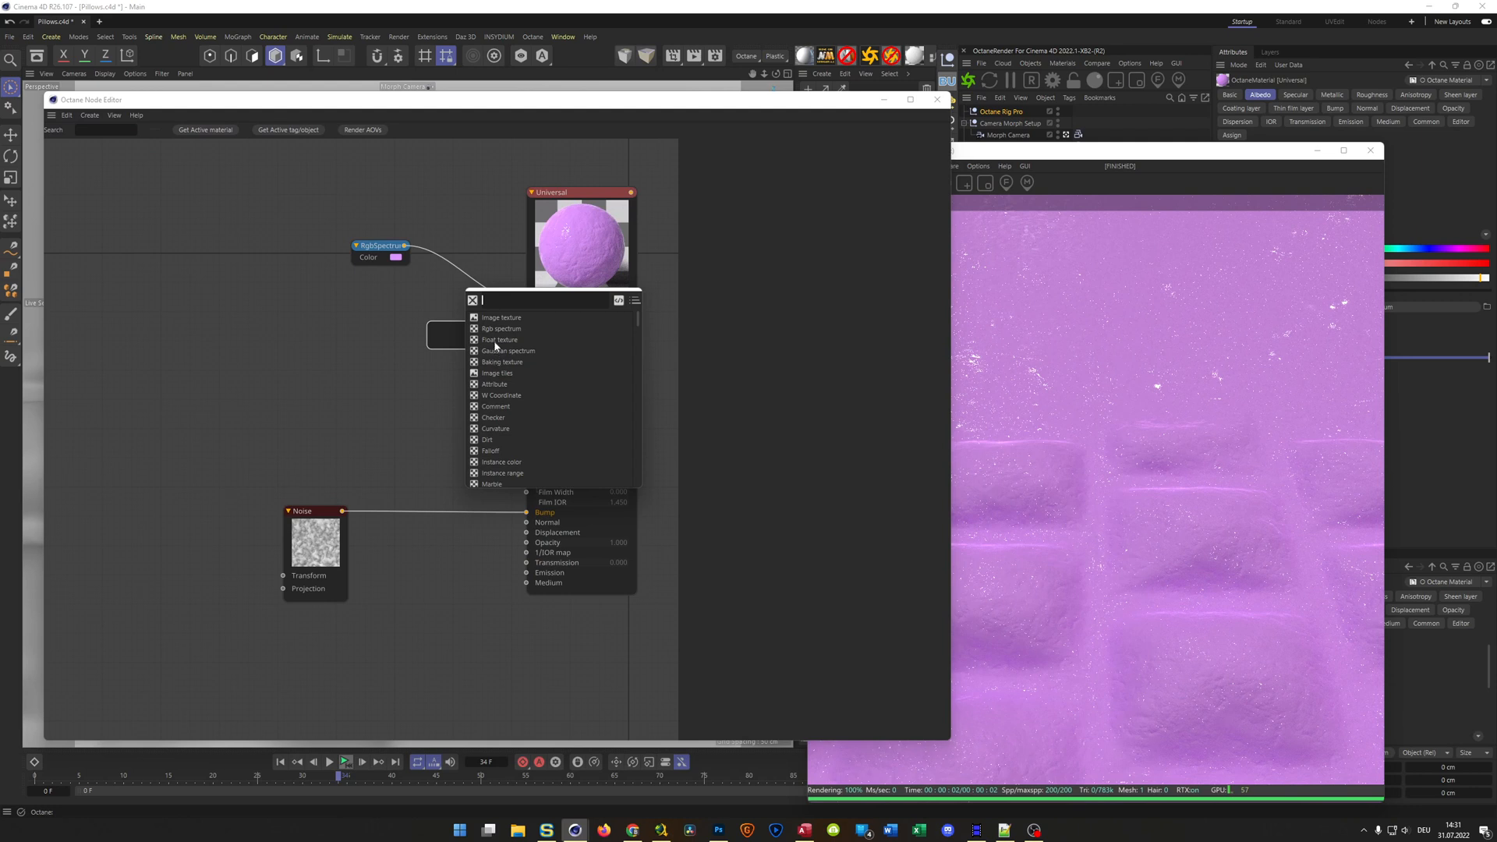
left_click(495, 341)
left_click_drag(457, 335, 403, 325)
left_click_drag(756, 102, 699, 102)
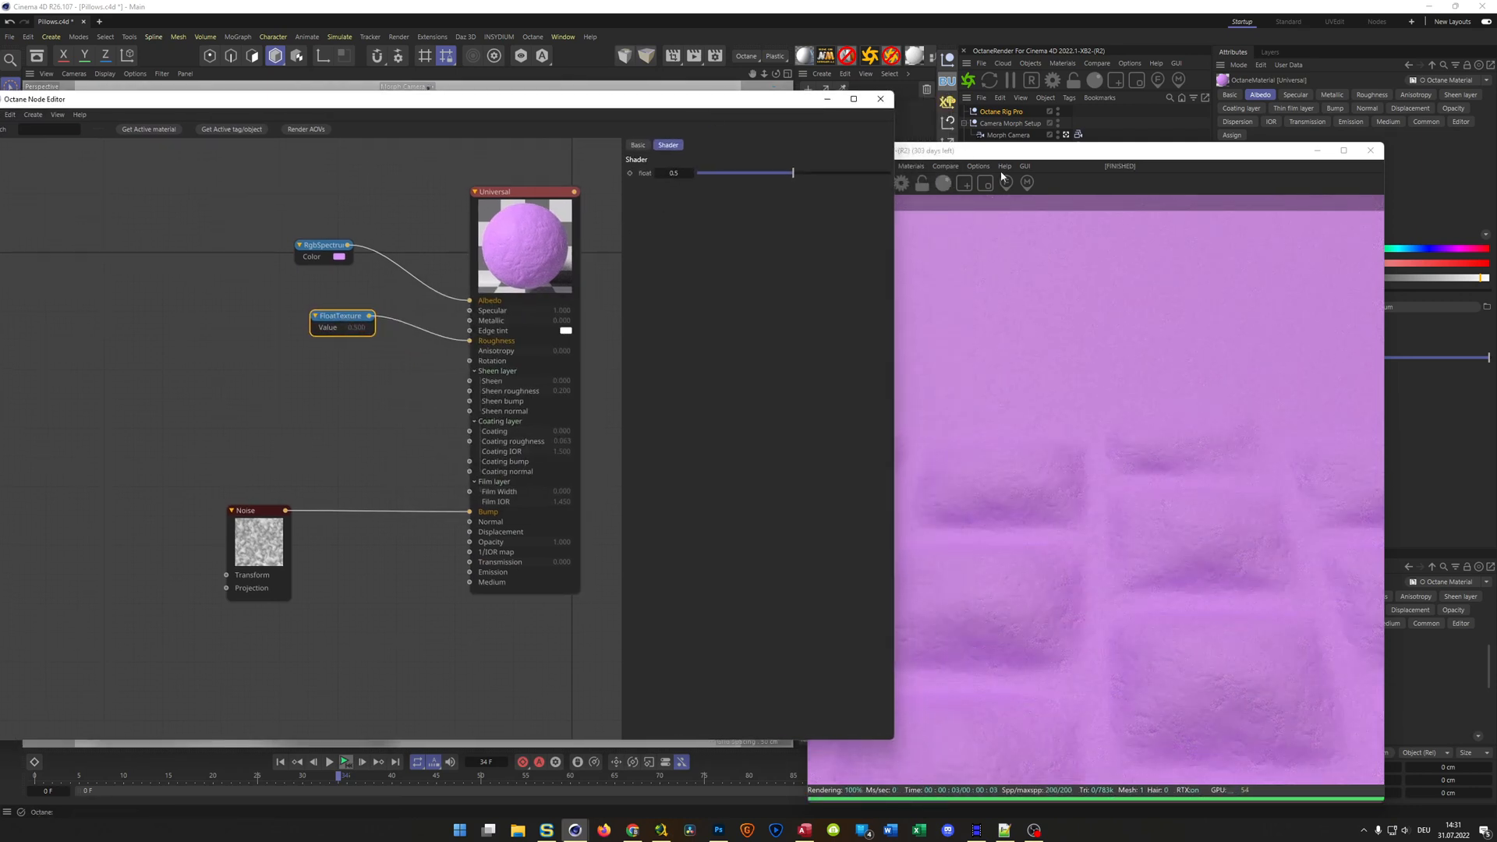
left_click_drag(1117, 162, 1215, 164)
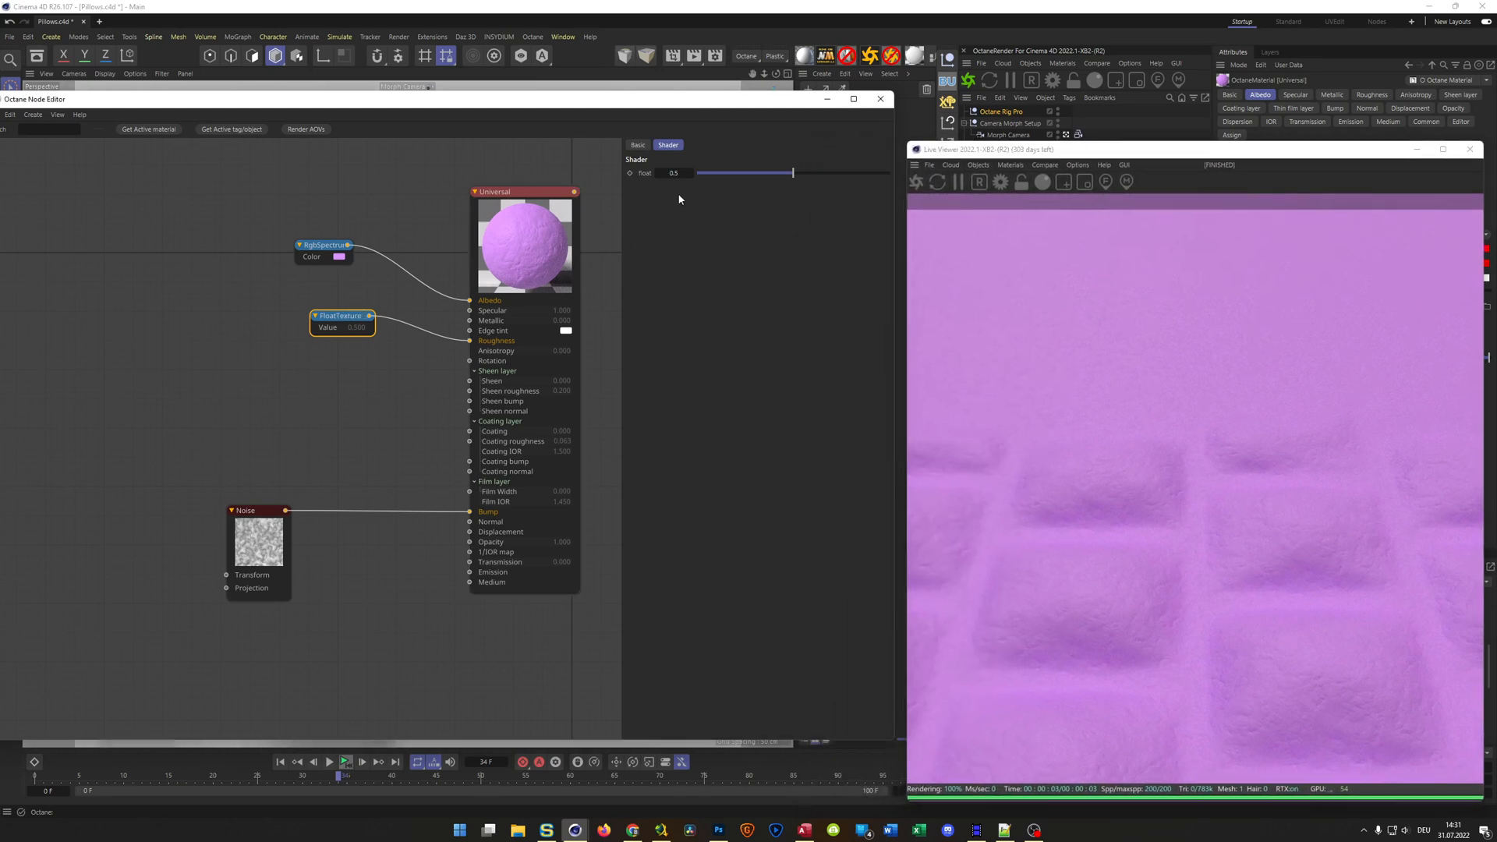
left_click(714, 173)
left_click_drag(715, 175, 748, 175)
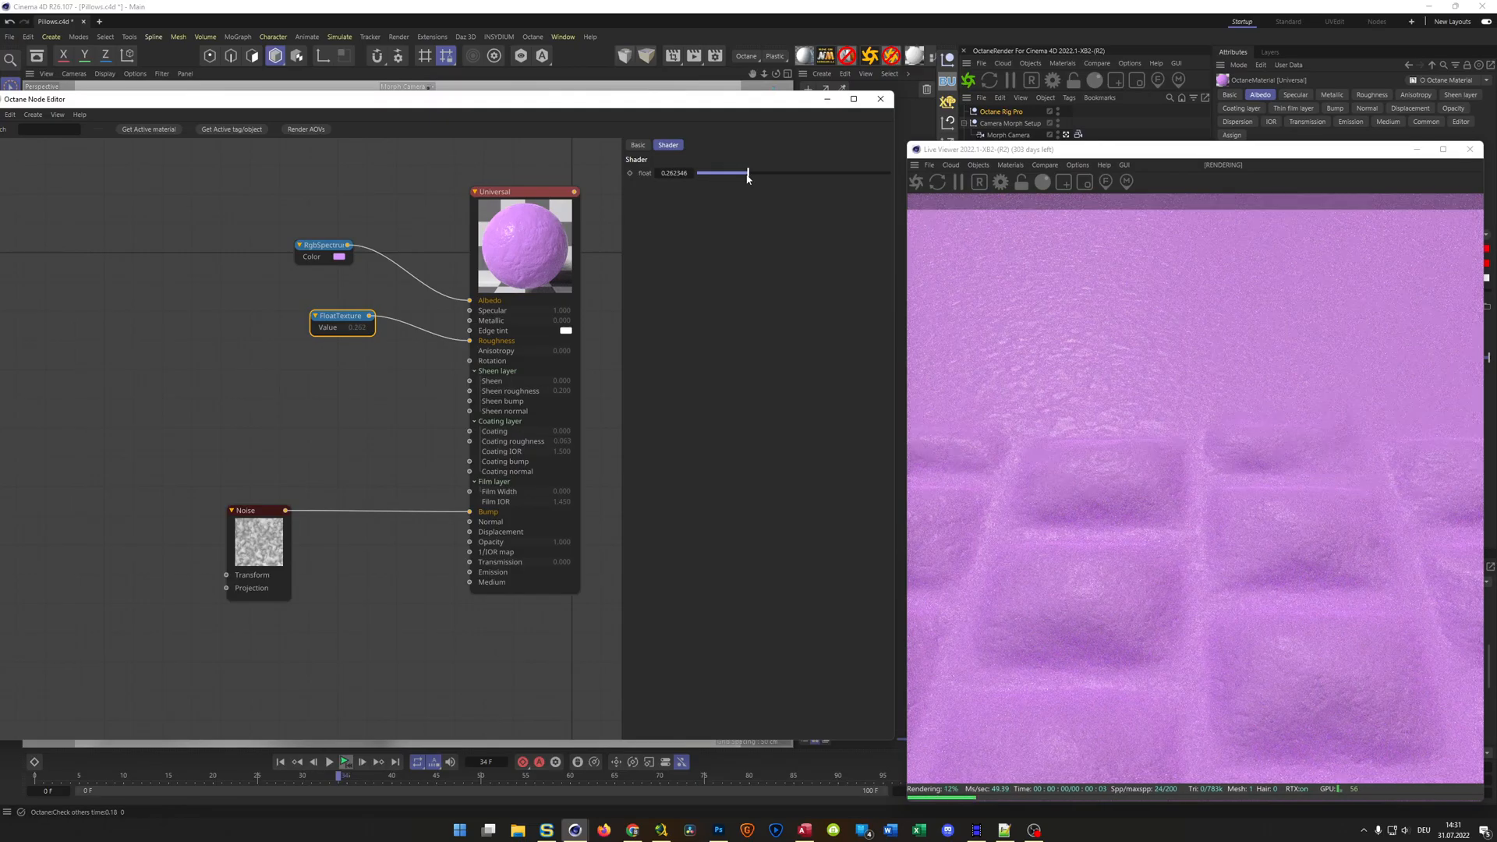
Set the bump Noise node's Global Scale to 20% and darken its Color 2 to V 53%
left_click(266, 517)
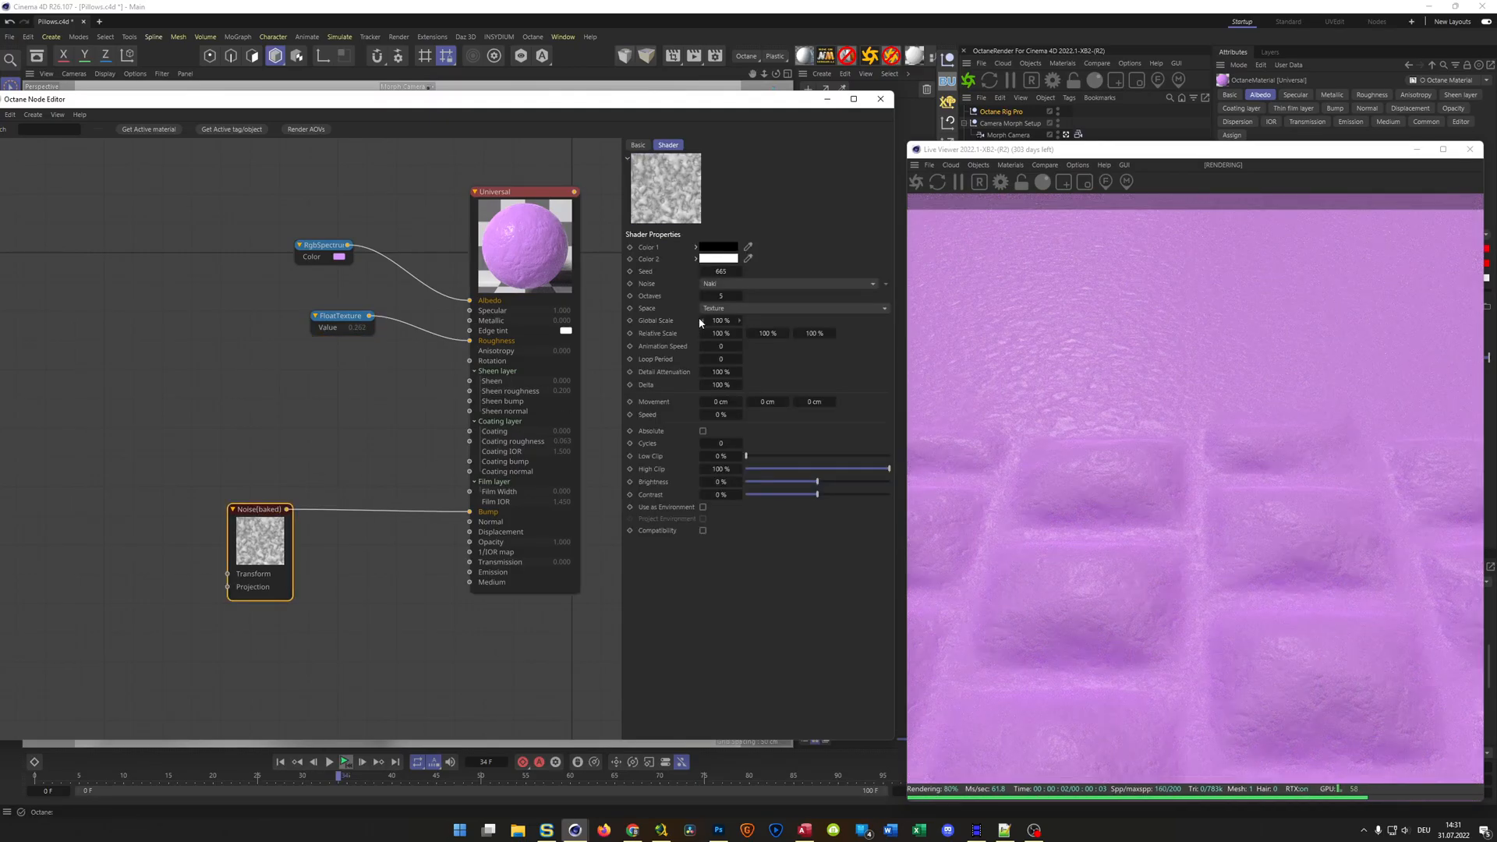
type("10")
key("Return")
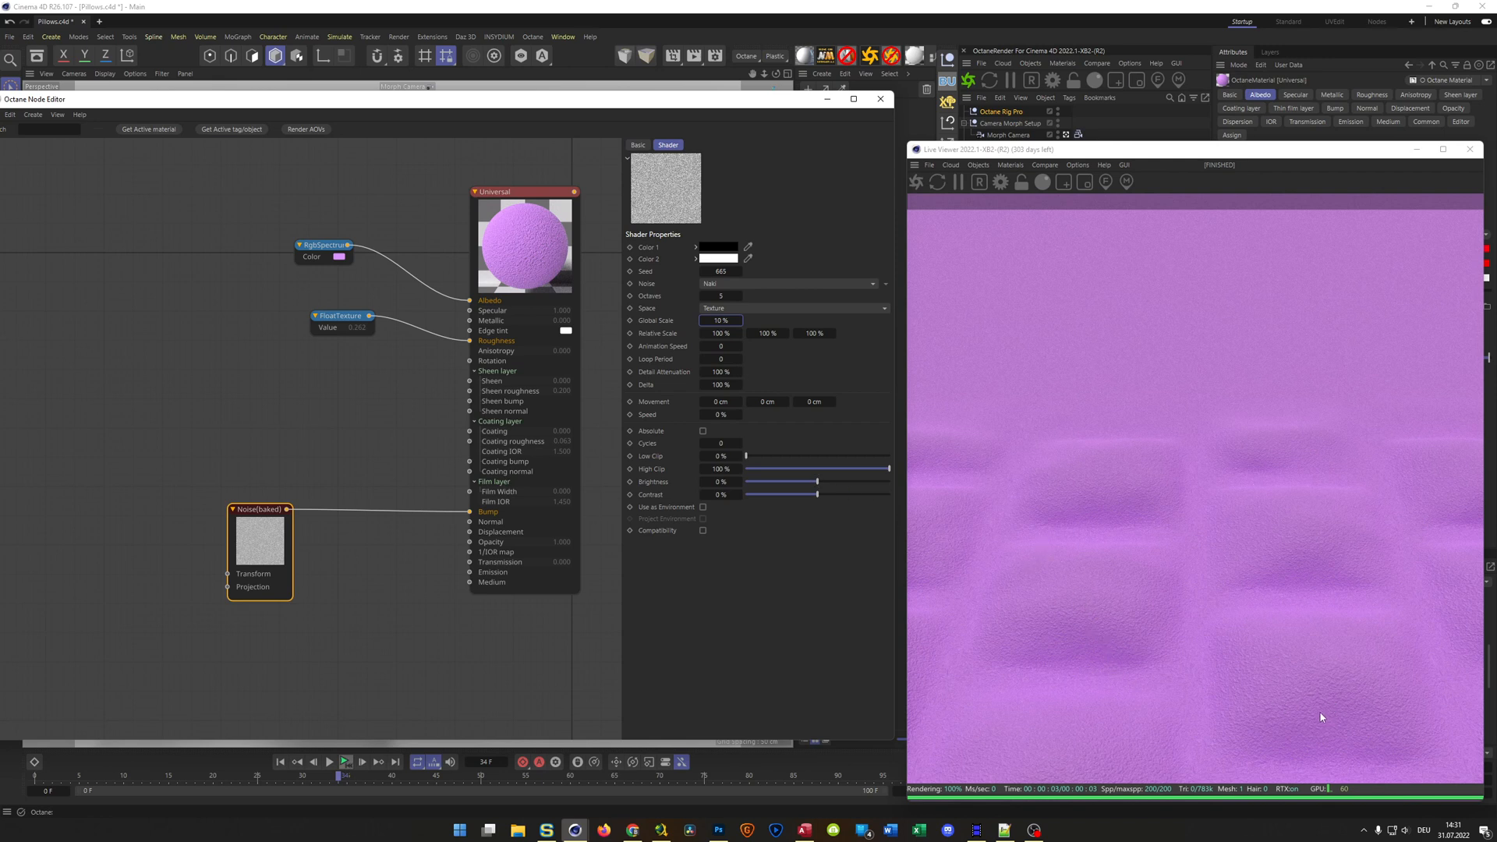
type("20")
key("Return")
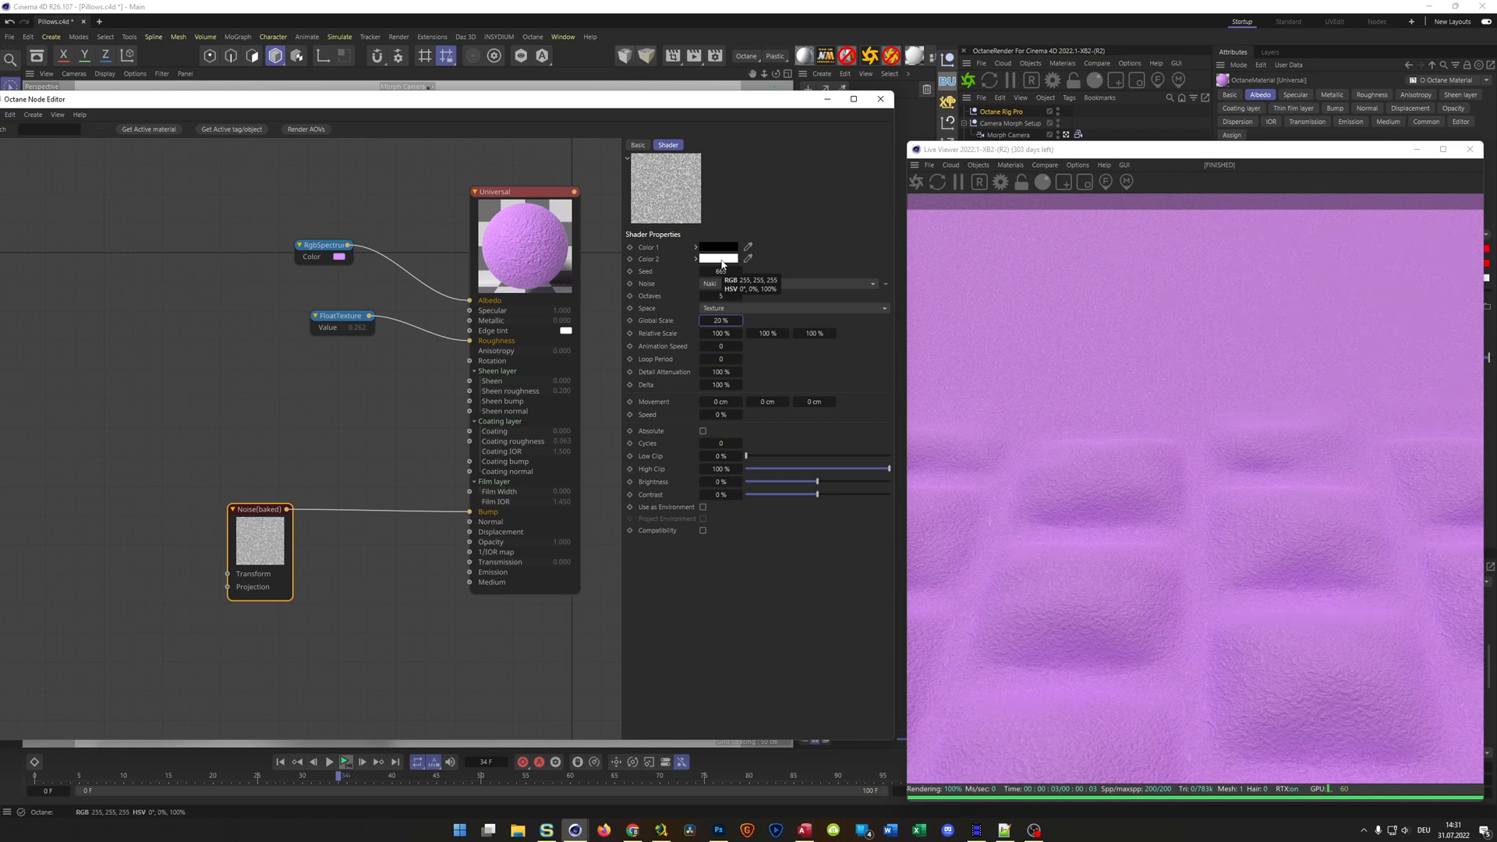
left_click(696, 259)
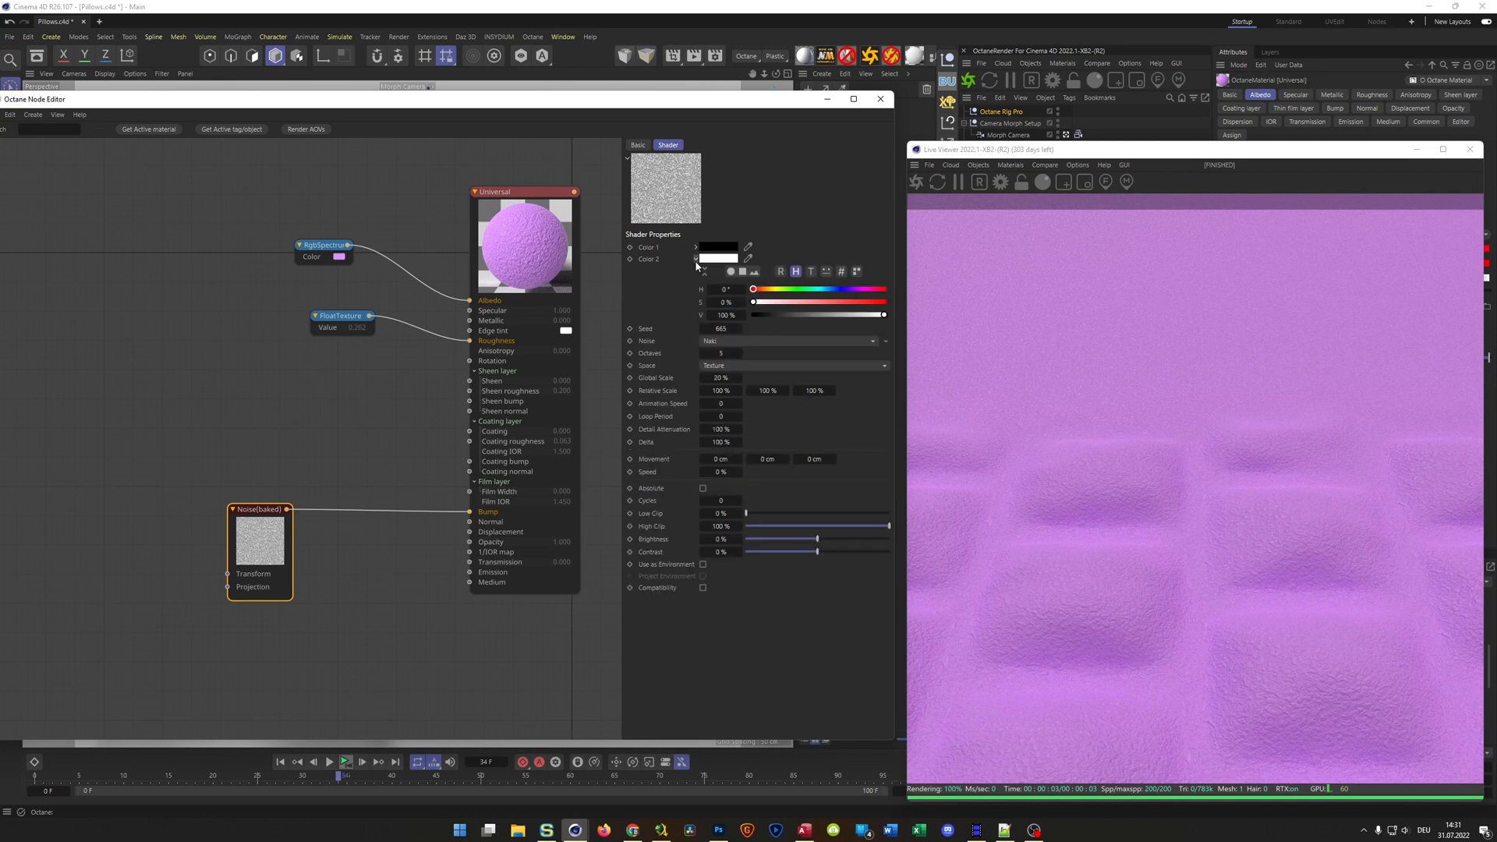
left_click(820, 315)
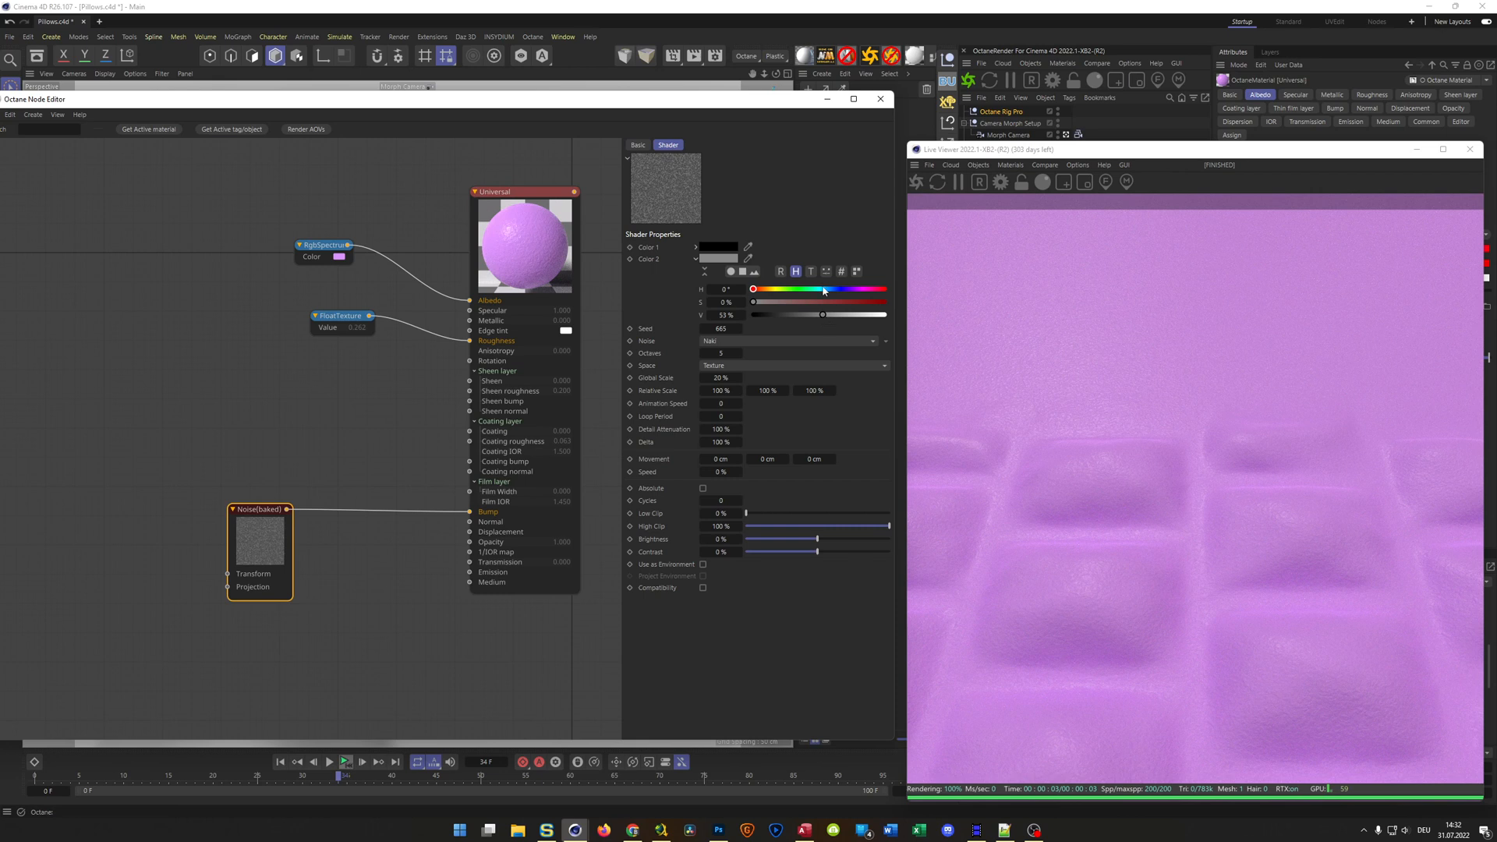
Set the roughness Float texture to about 0.35 and close the node graph and the live render window
left_click(340, 319)
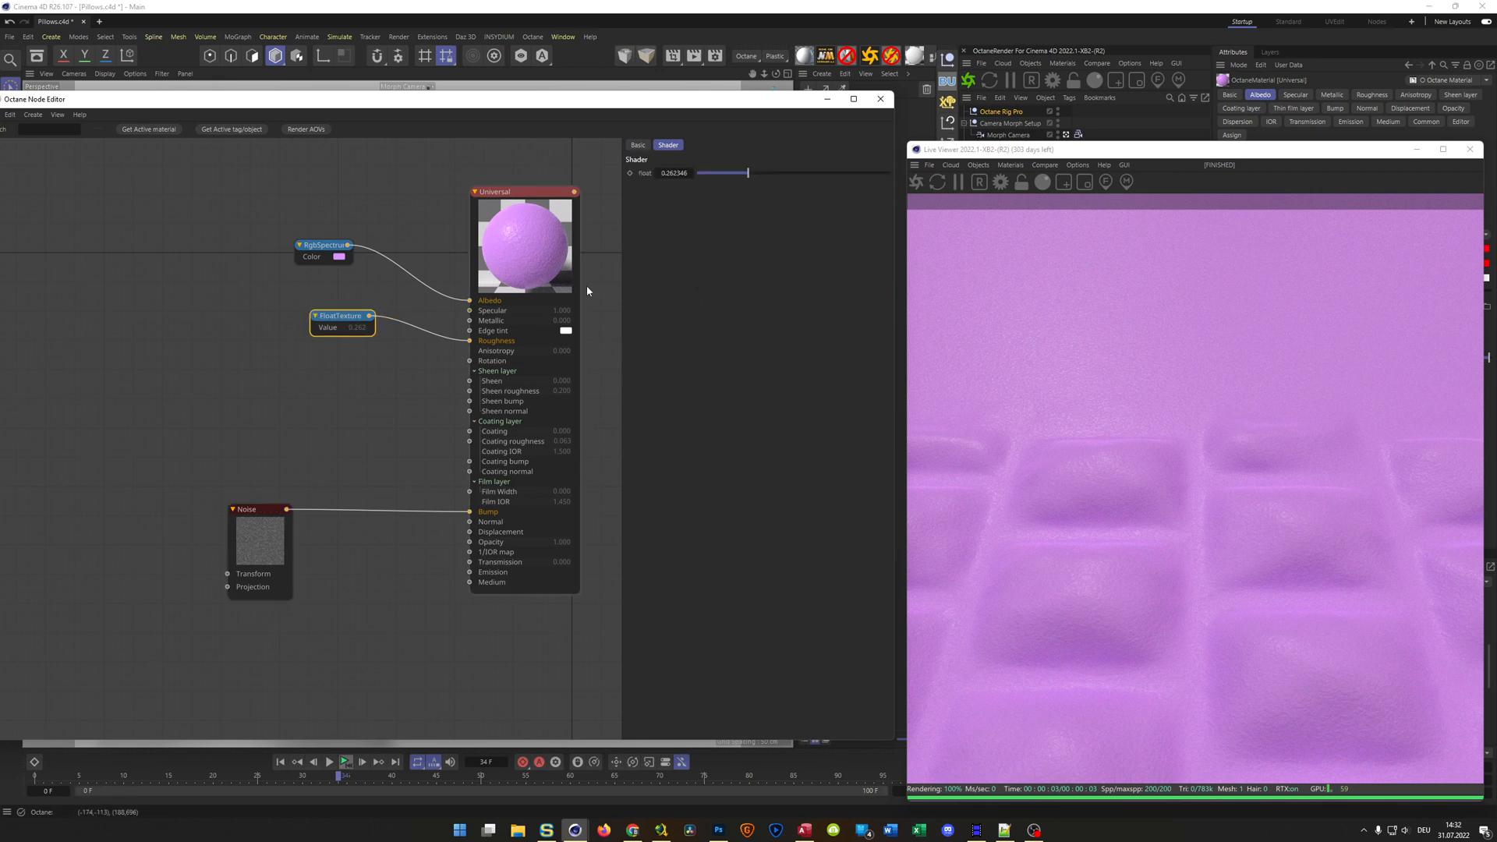
left_click_drag(783, 174, 764, 178)
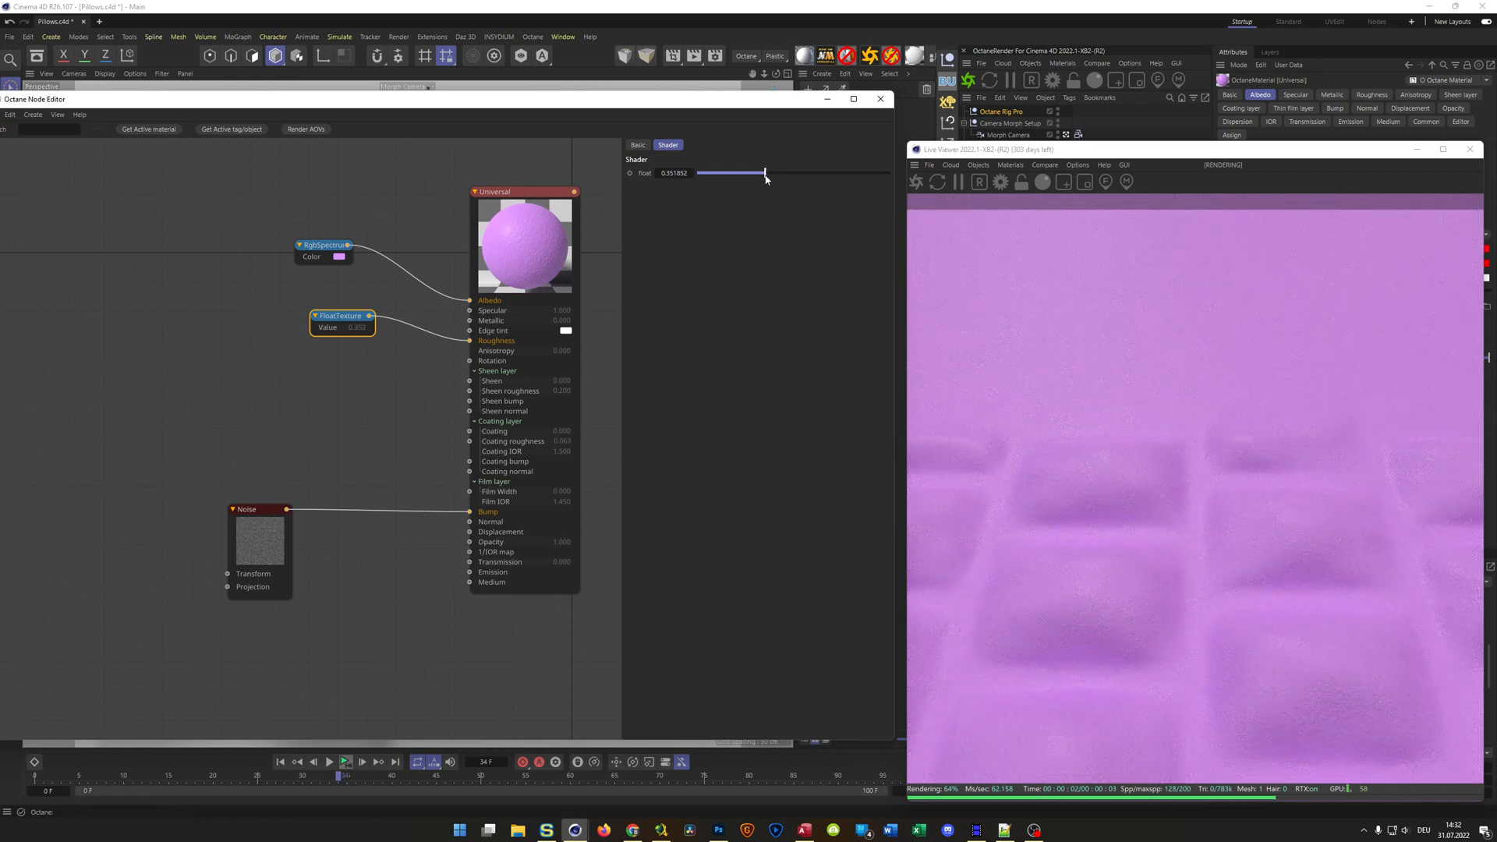
left_click(880, 99)
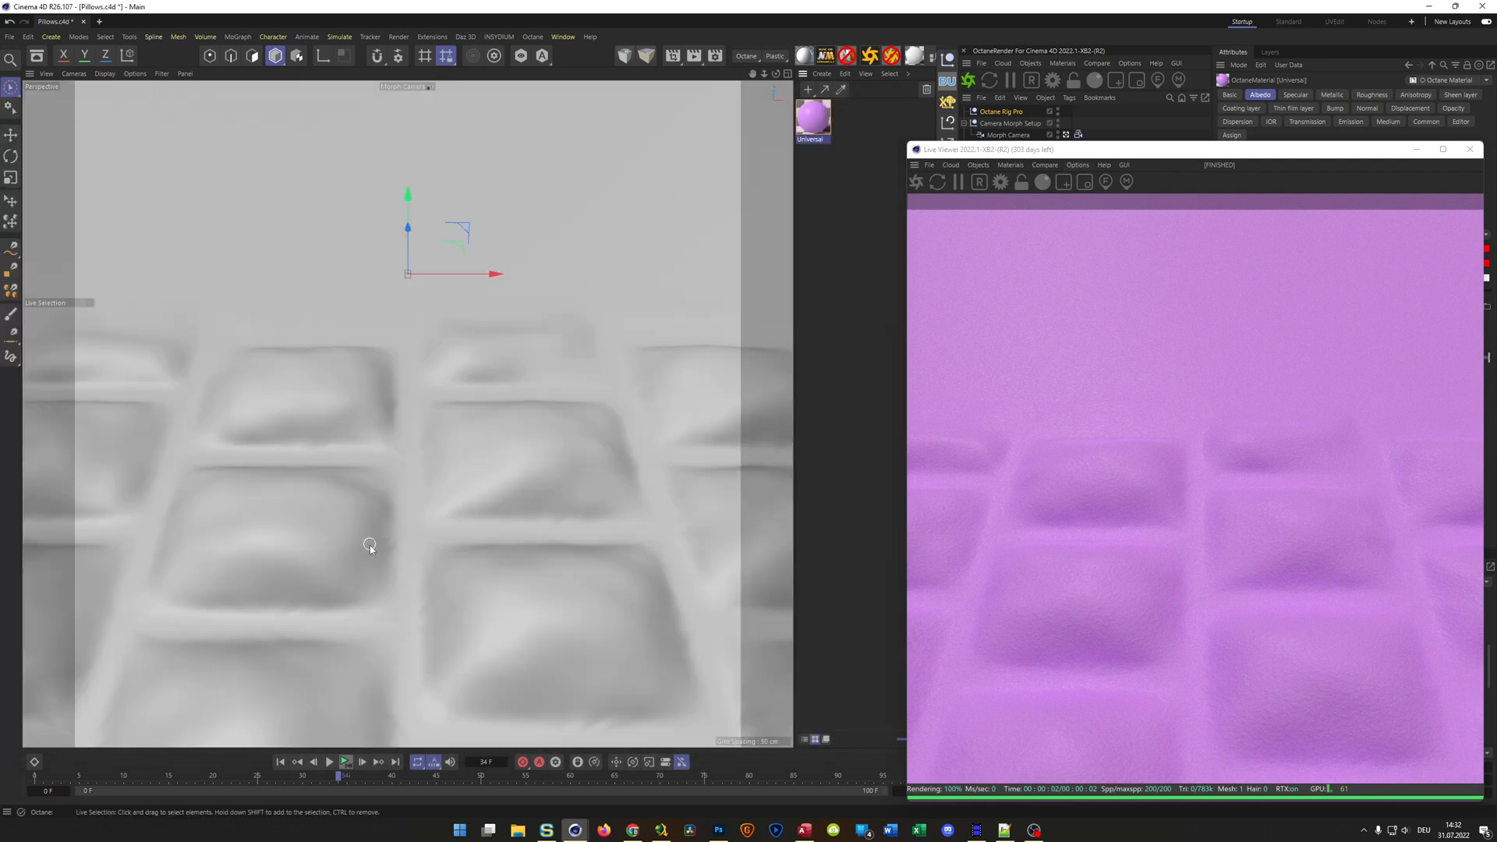
left_click_drag(1164, 155, 998, 141)
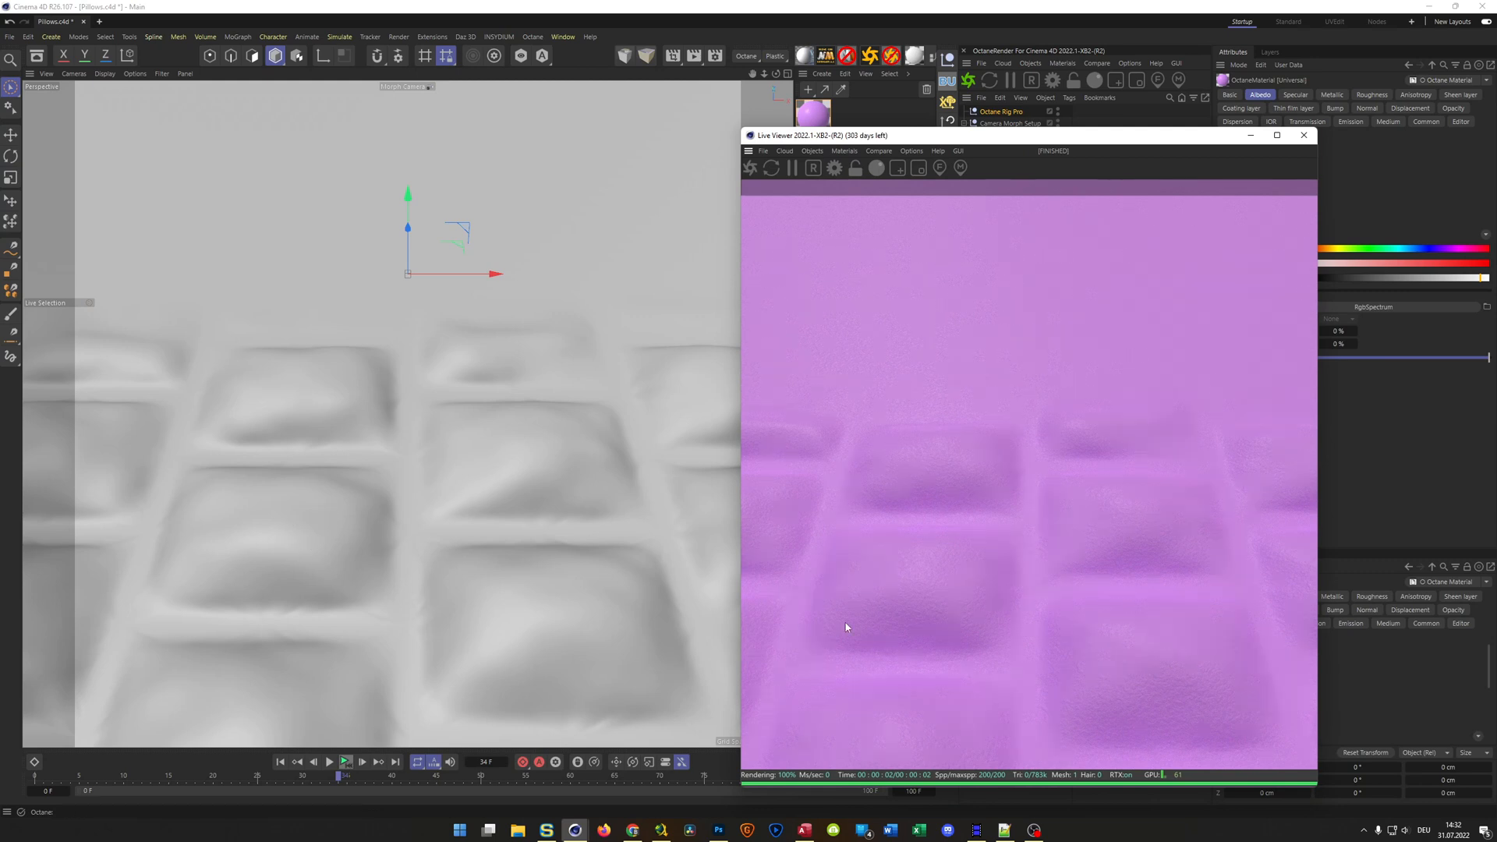
left_click(1304, 134)
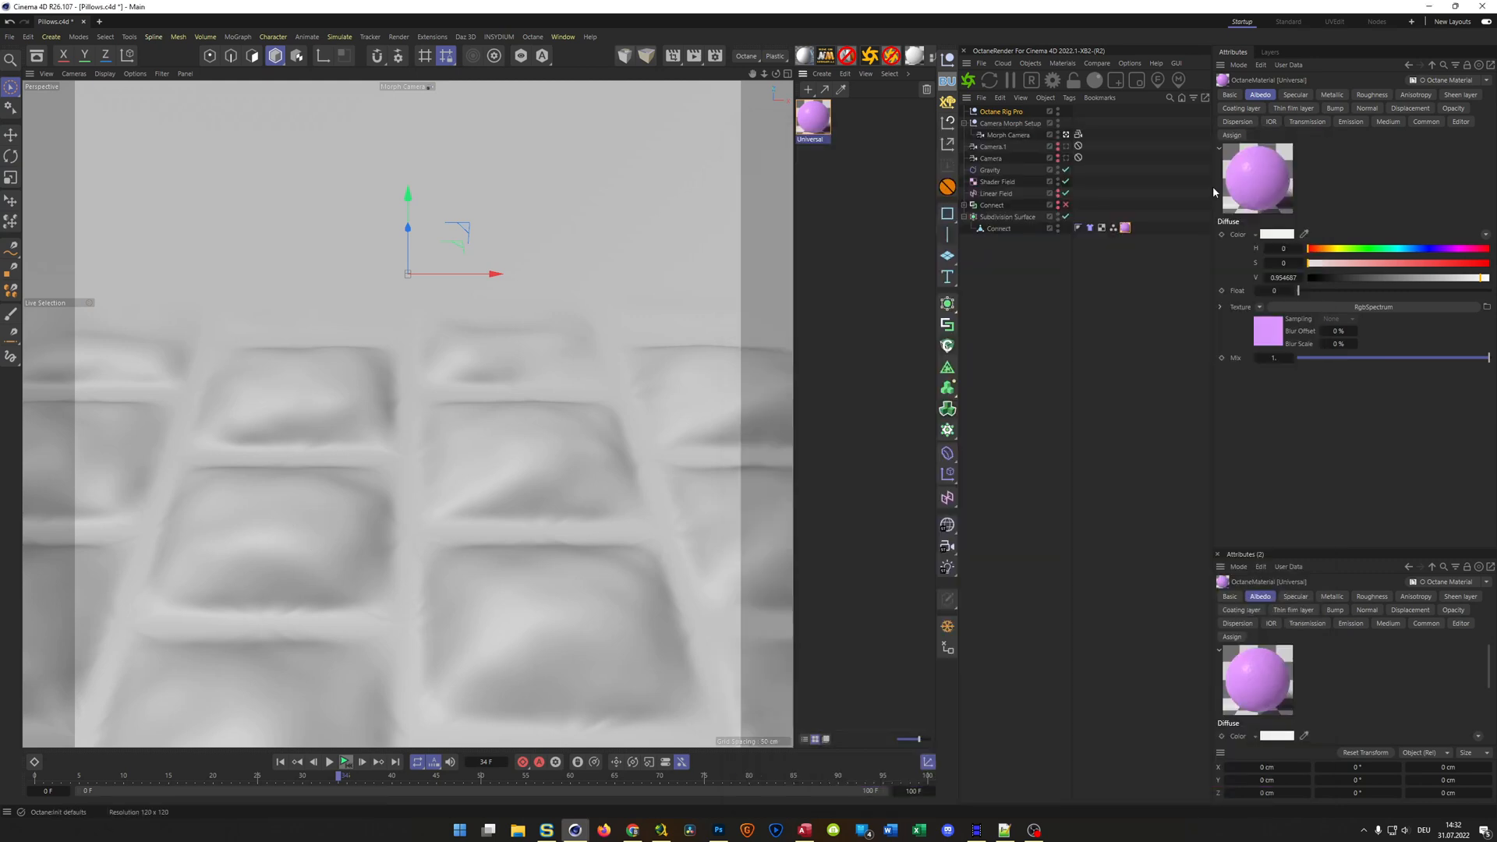
Disable the Subdivision Surface and replace the Connect mesh's material with Carpet 001 from the NM Textures (OCTANE) Cloth & Fabric assets
left_click(1066, 217)
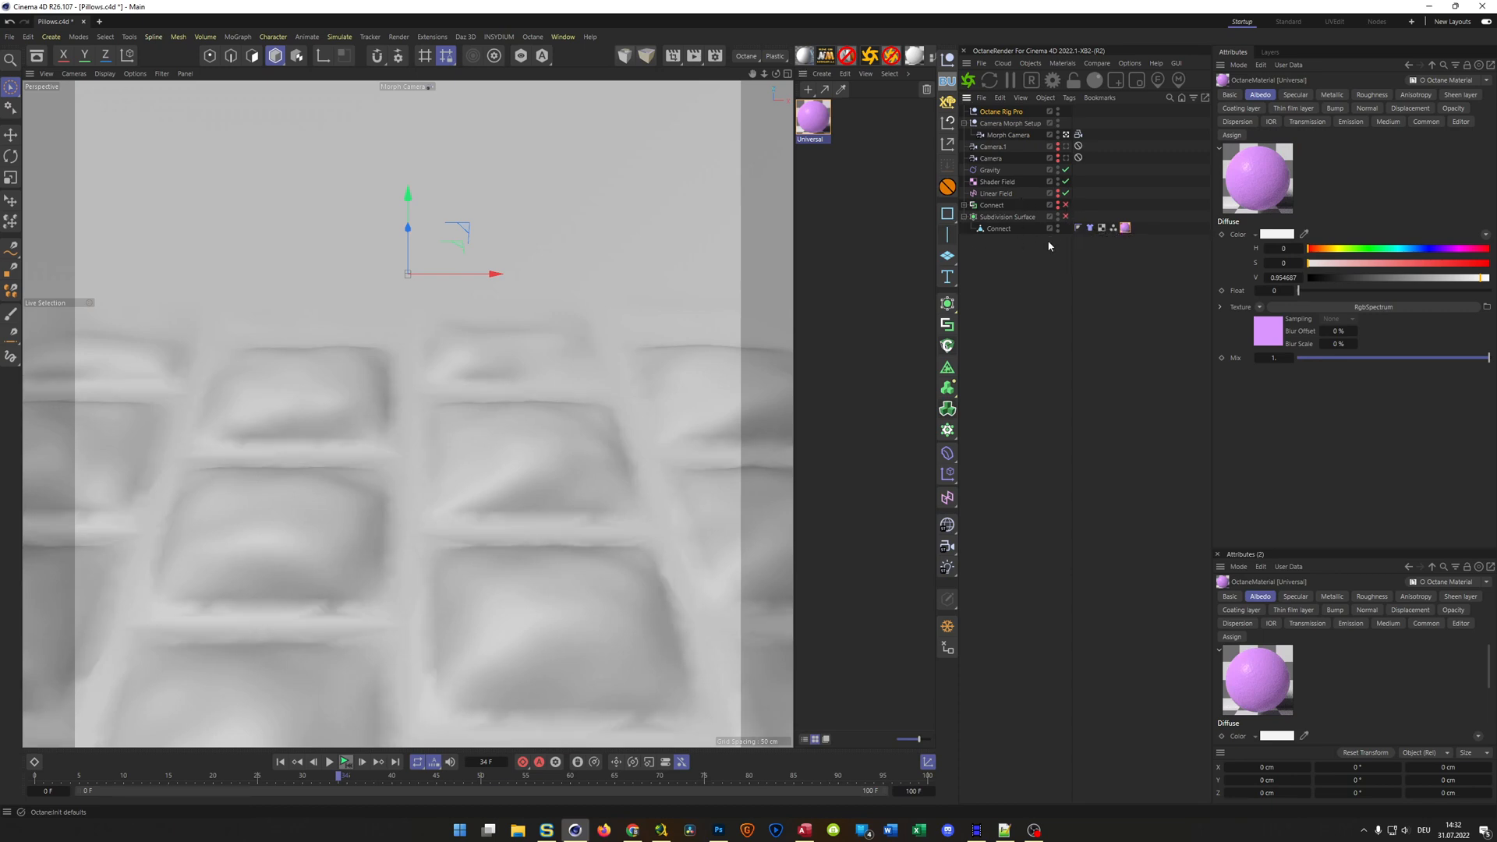
left_click(1125, 228)
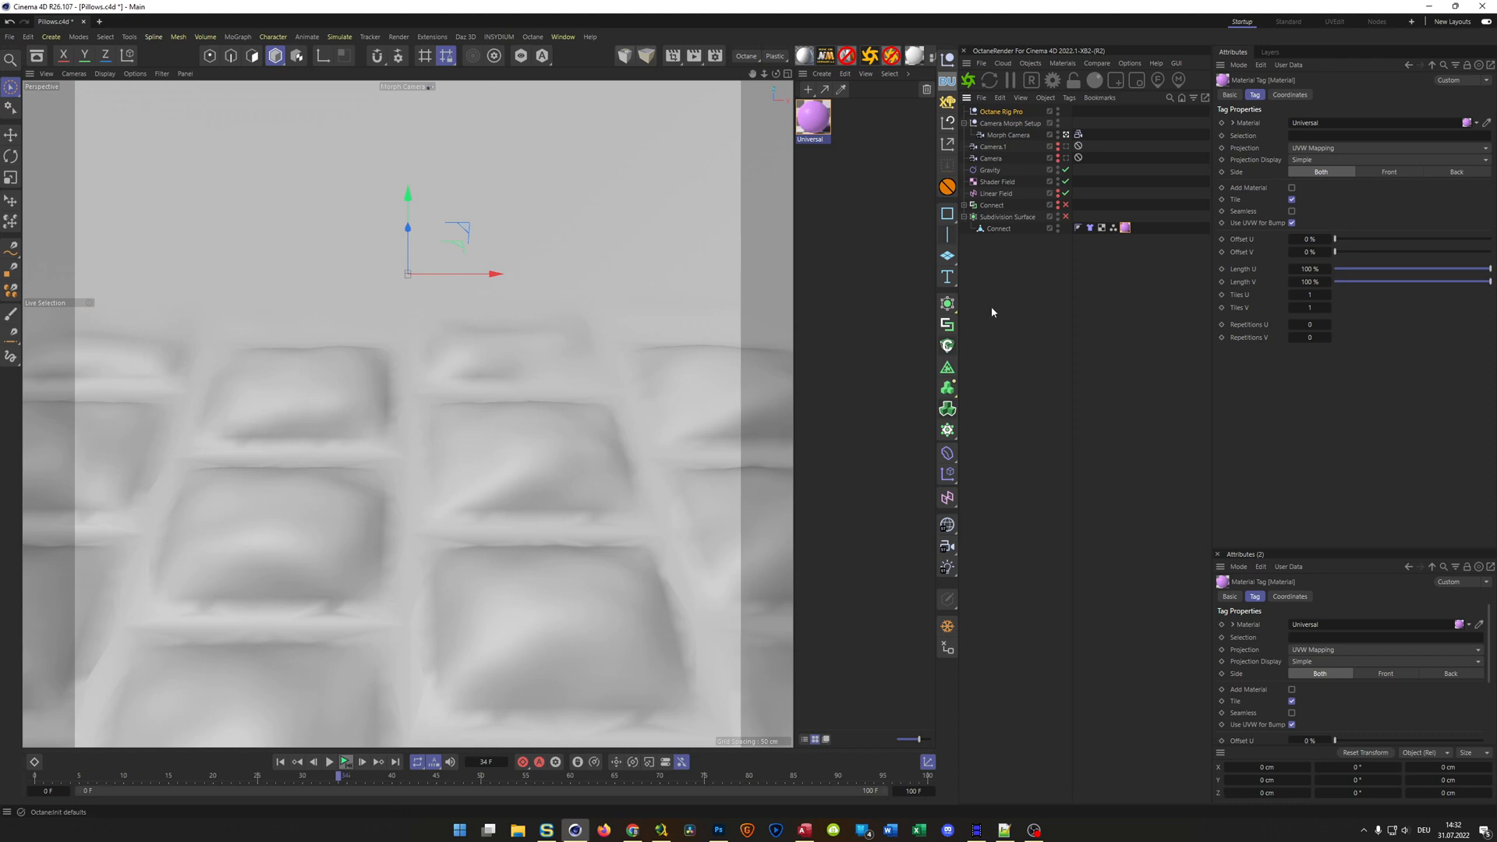
left_click(37, 56)
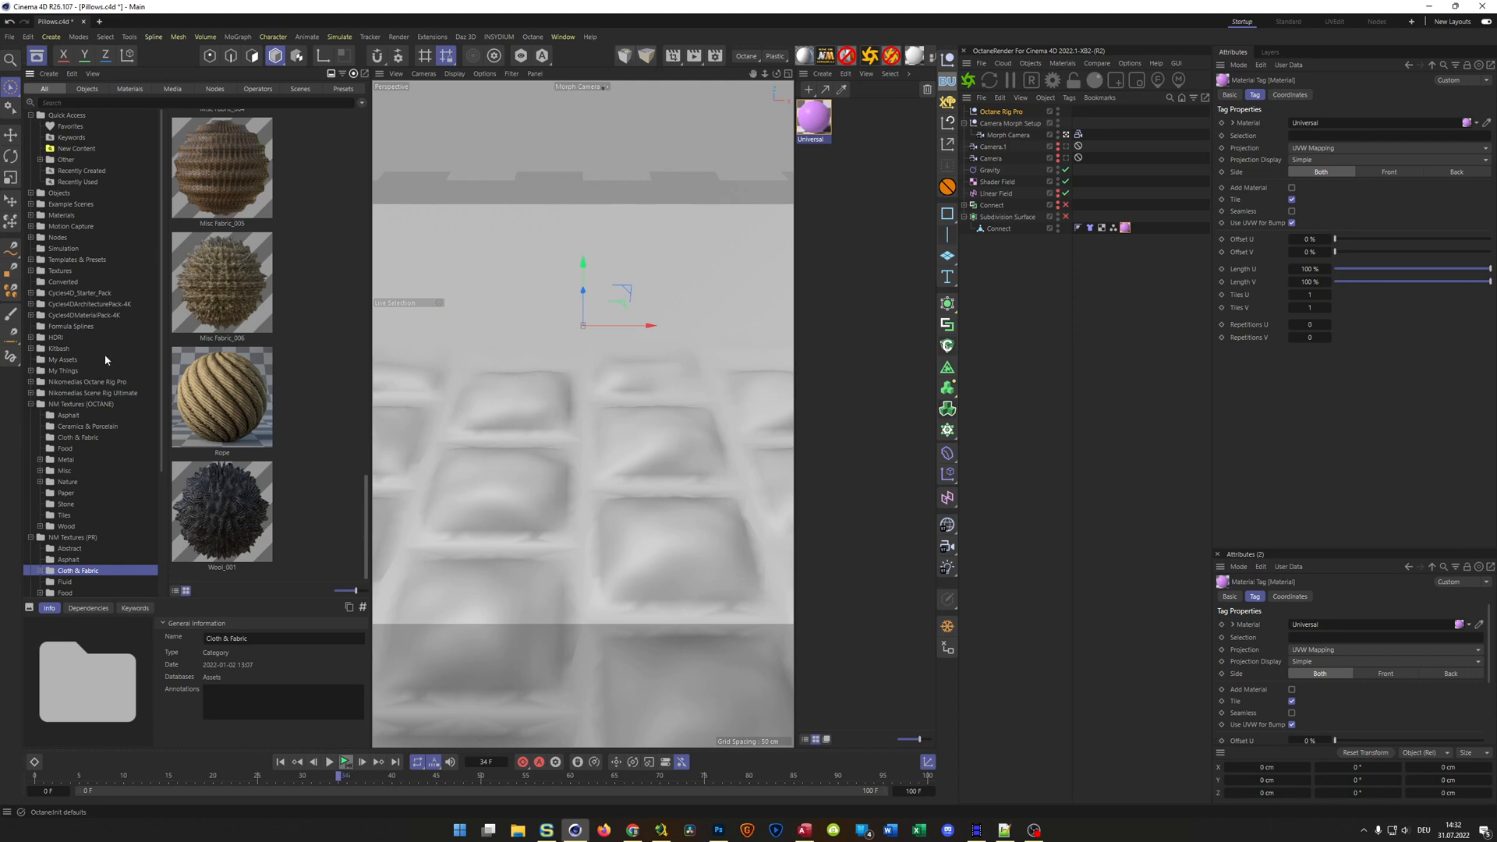
left_click(75, 438)
left_click_drag(245, 183, 383, 199)
left_click_drag(931, 421, 872, 437)
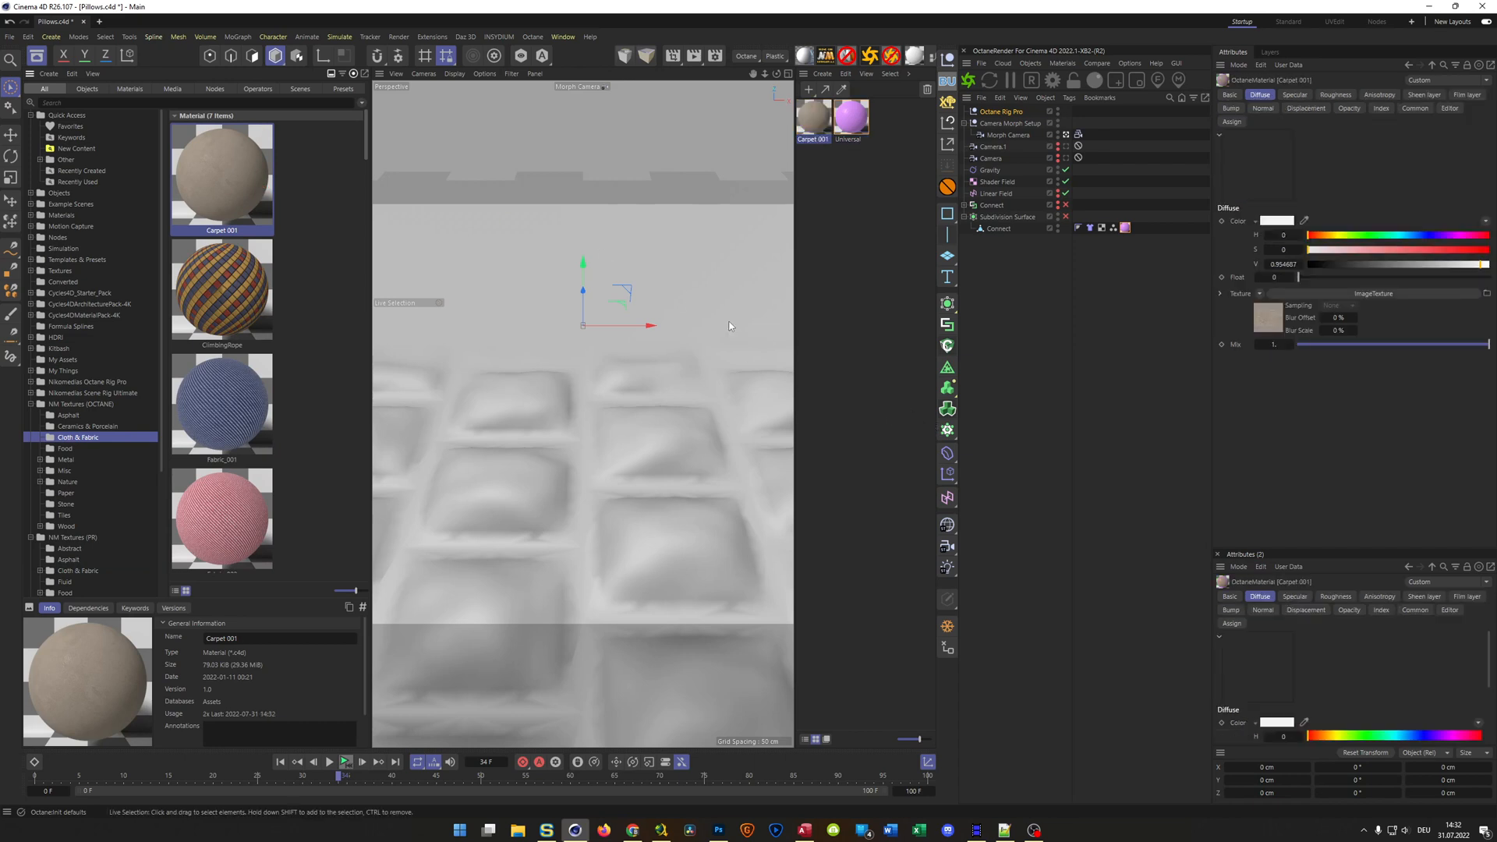
left_click(31, 404)
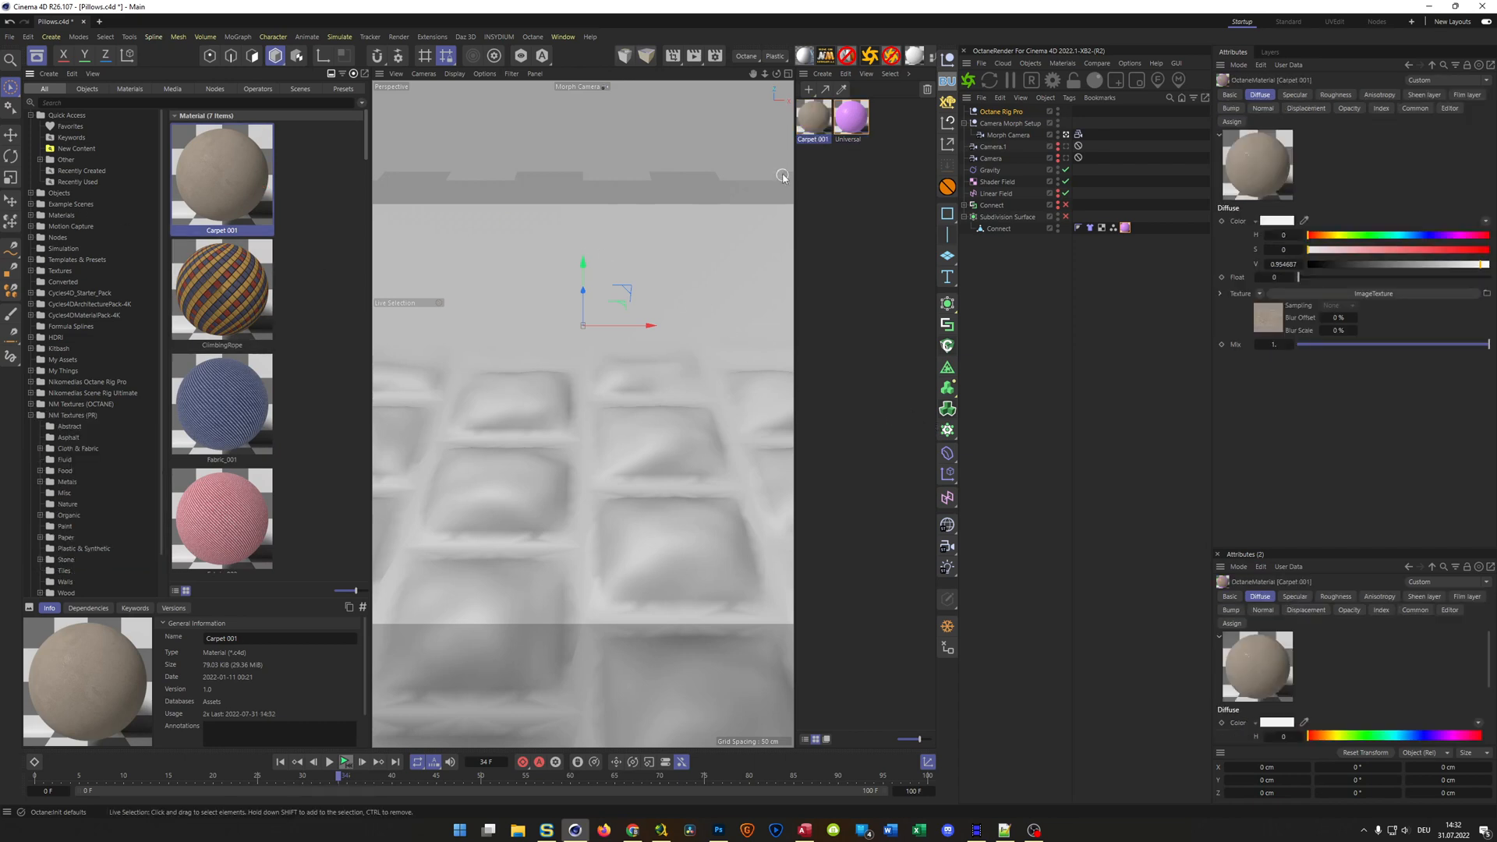
left_click_drag(1130, 231, 1130, 231)
Start a live render of the carpet-textured cloth and re-enable the Subdivision Surface
left_click(968, 80)
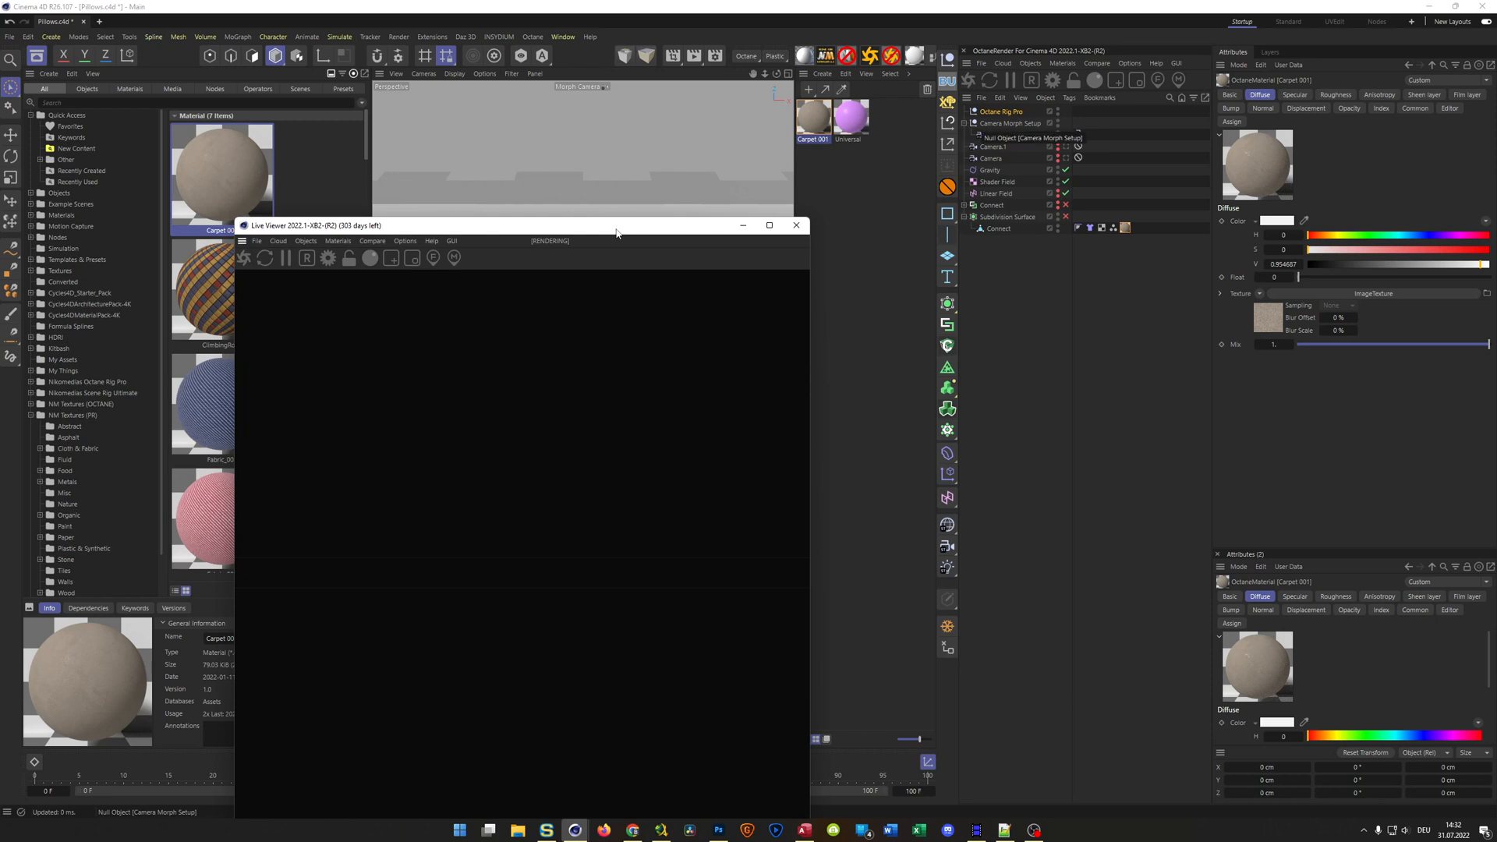
left_click_drag(615, 232, 705, 126)
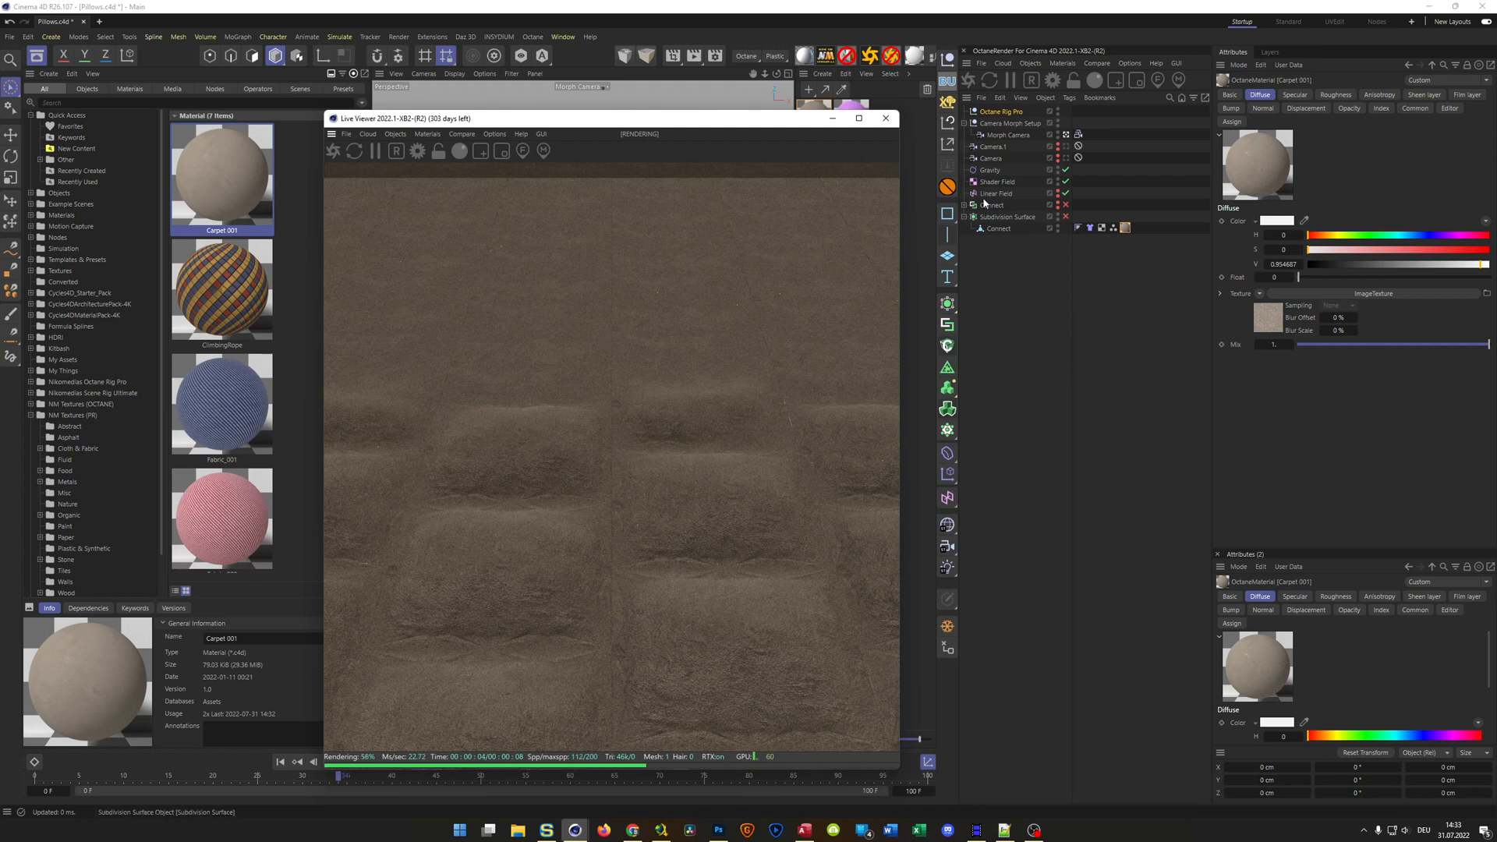
left_click(1065, 217)
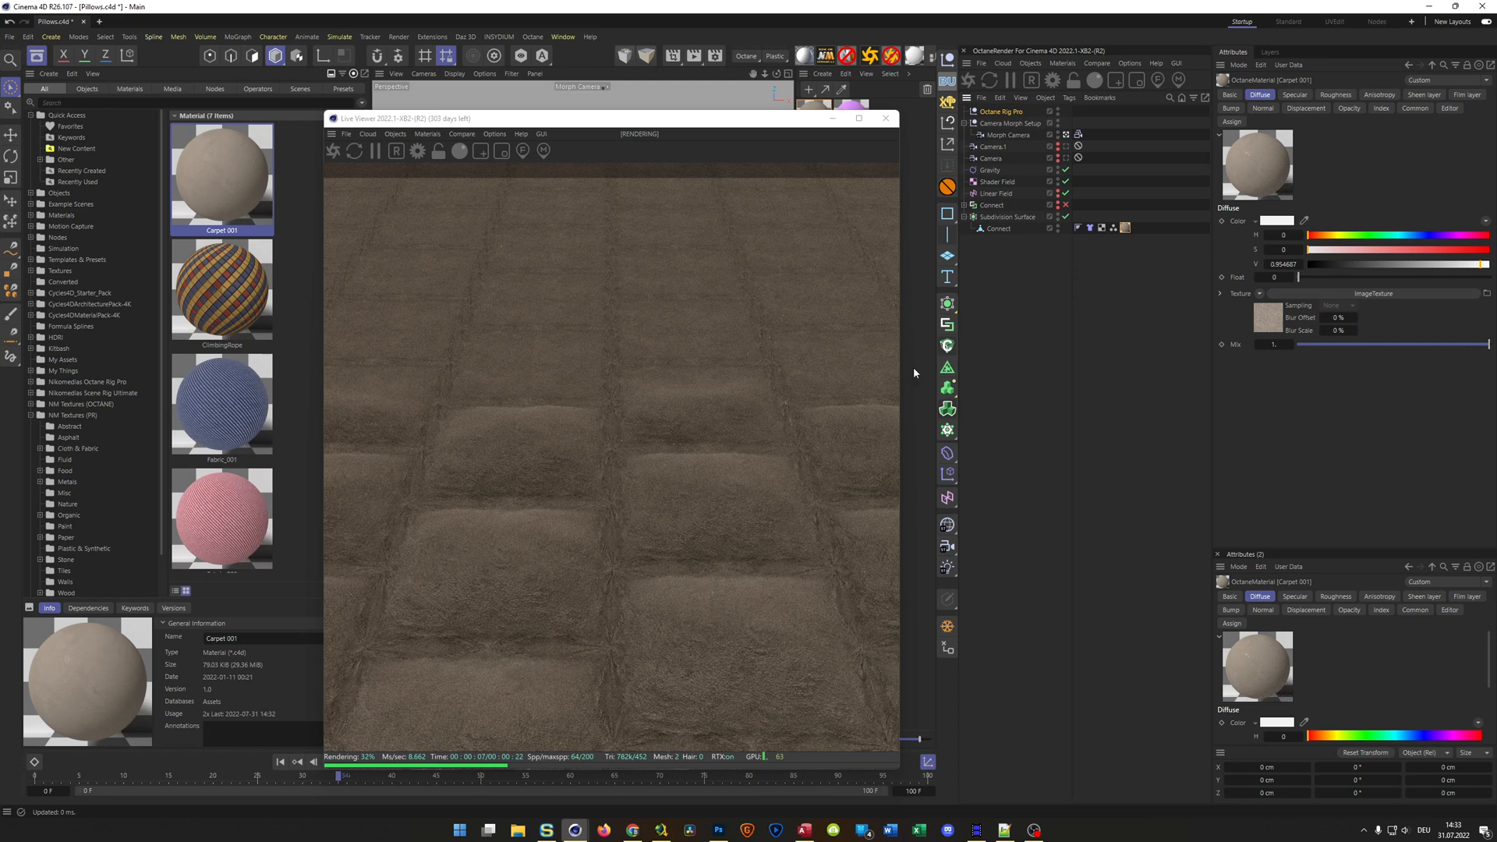
Set the projection of the Connect mesh's Carpet 001 material tag to Cubic
left_click(1125, 228)
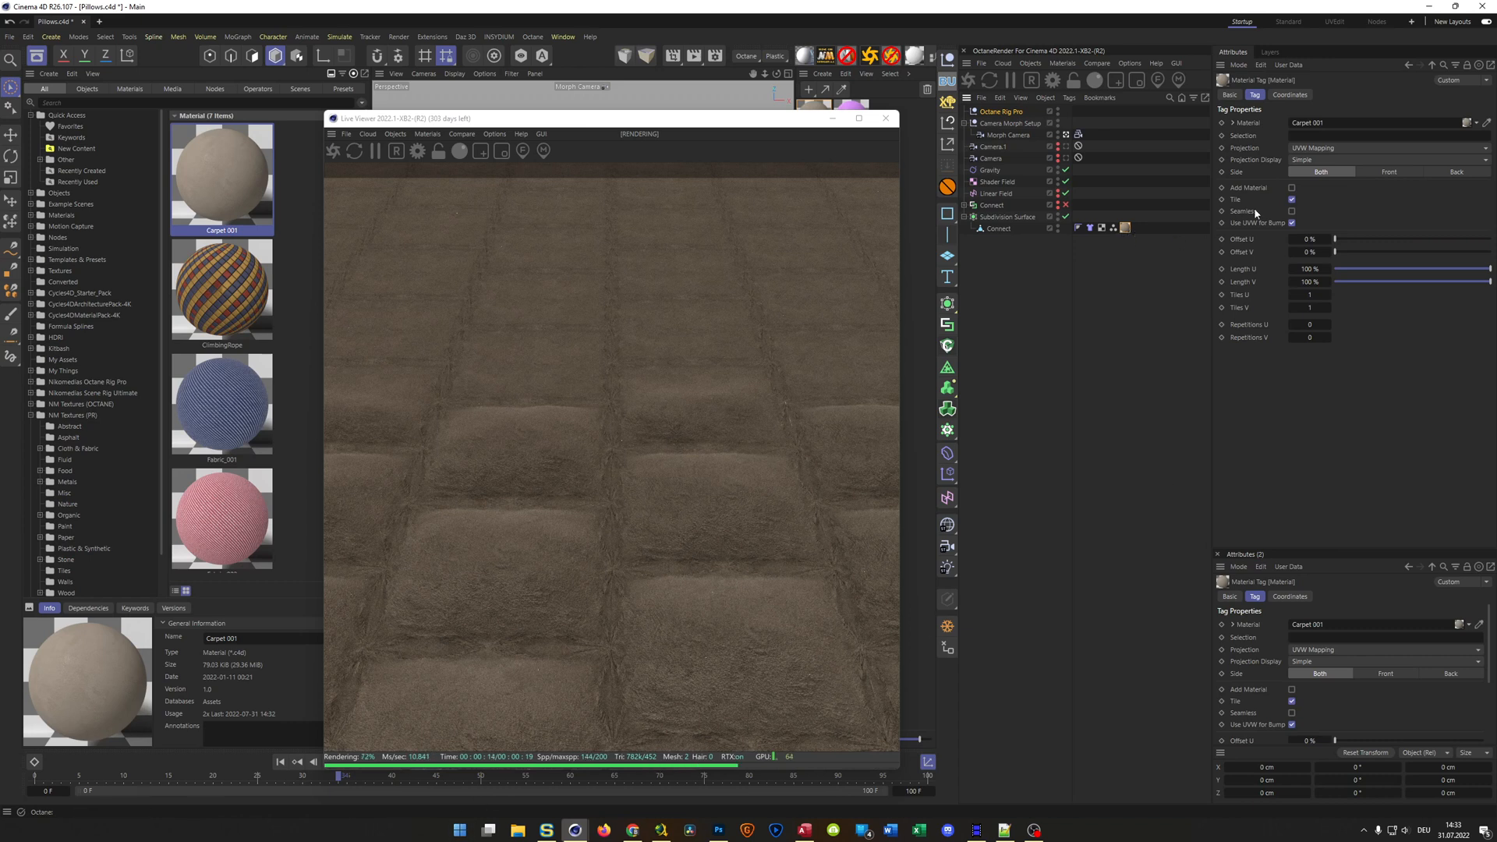
left_click(1316, 150)
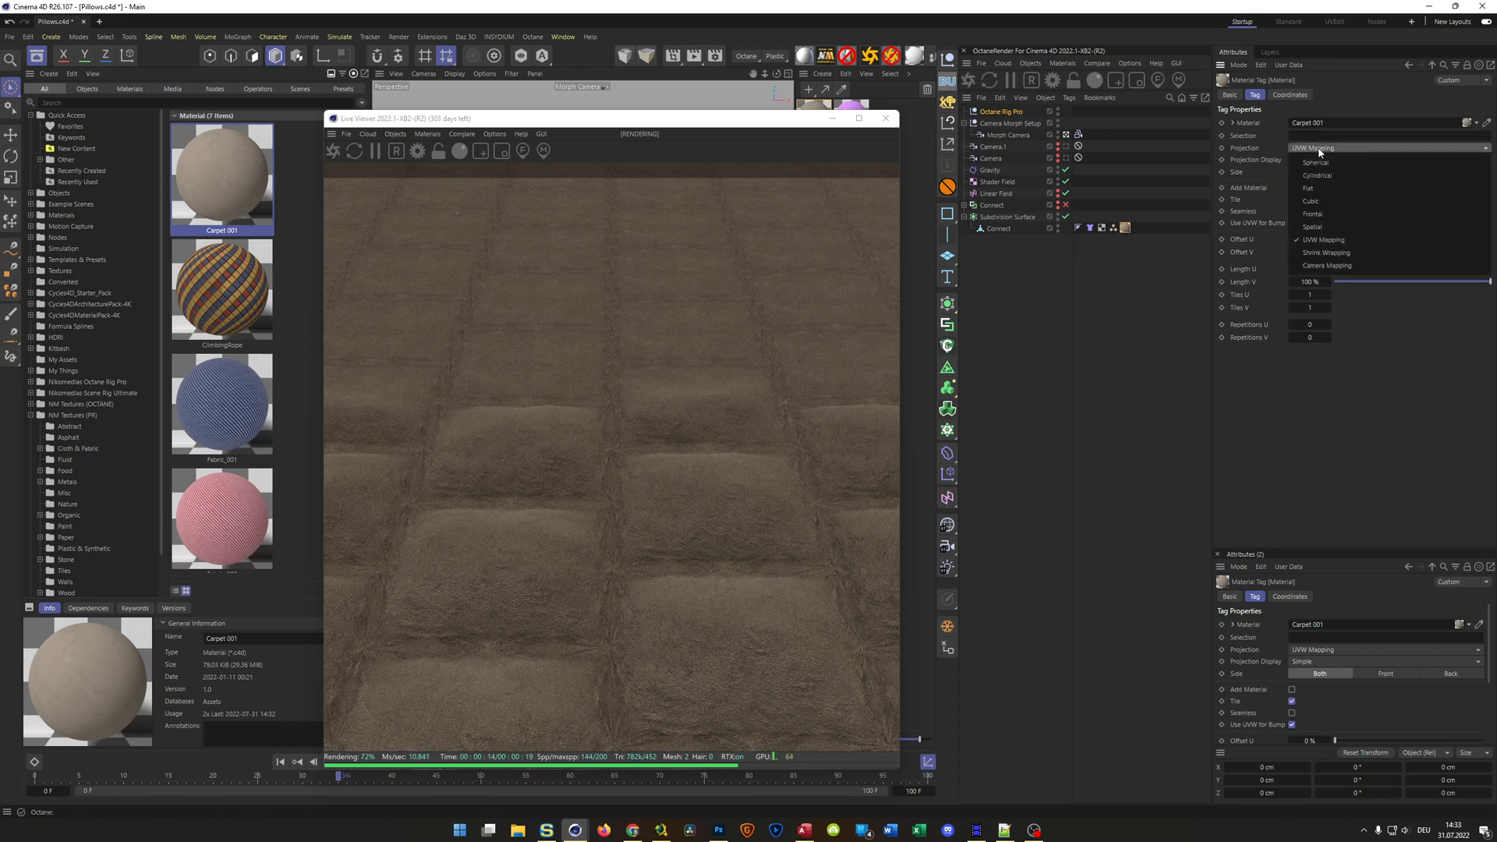
left_click(1332, 198)
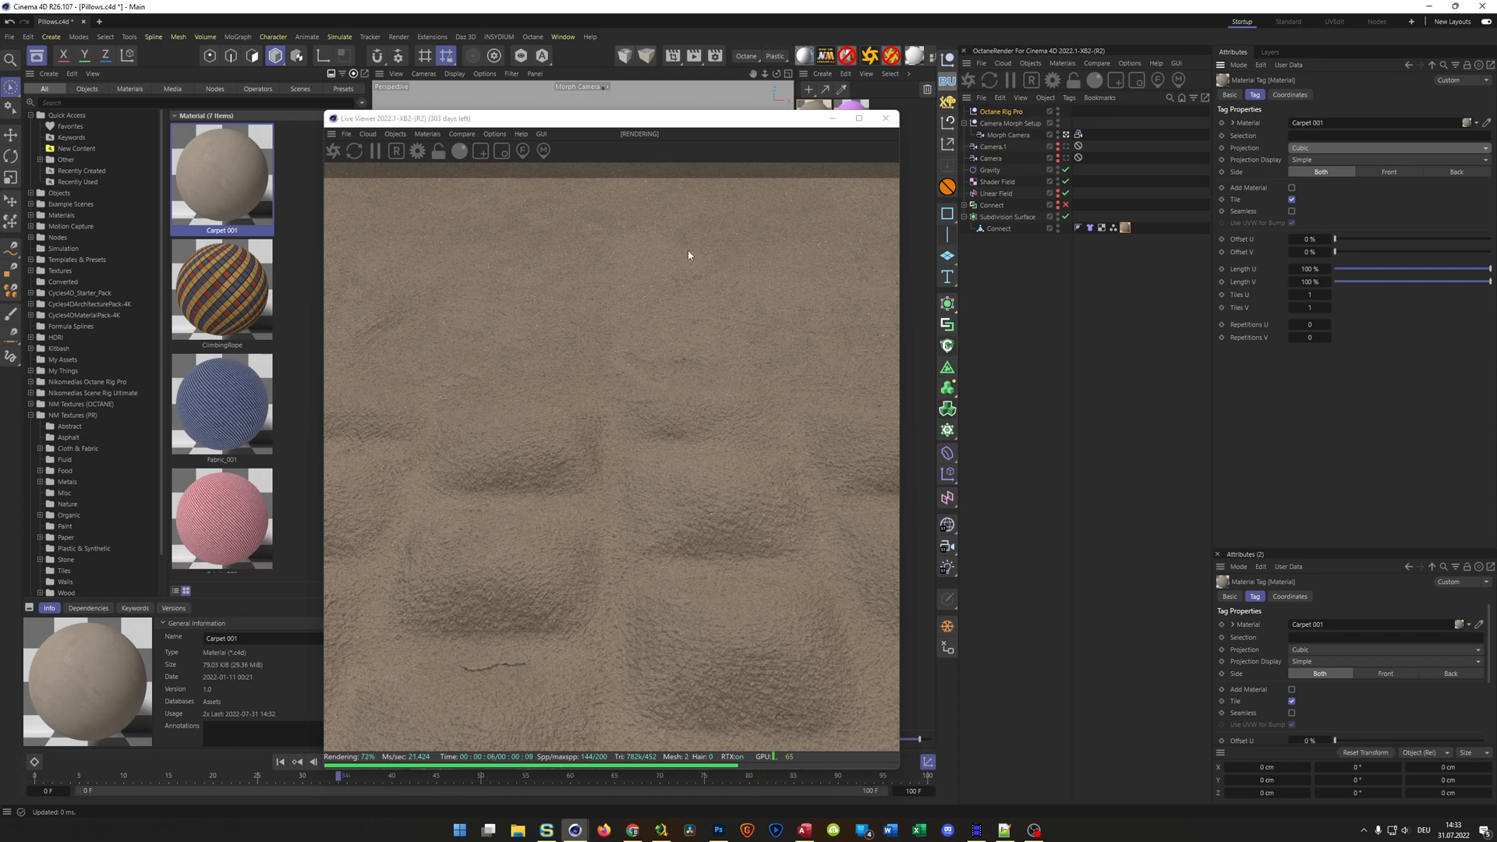
Open the Carpet 001 material in the Octane Node Editor and set its Displacement node's height to 2 cm
left_click_drag(883, 118, 1367, 169)
left_click(813, 117)
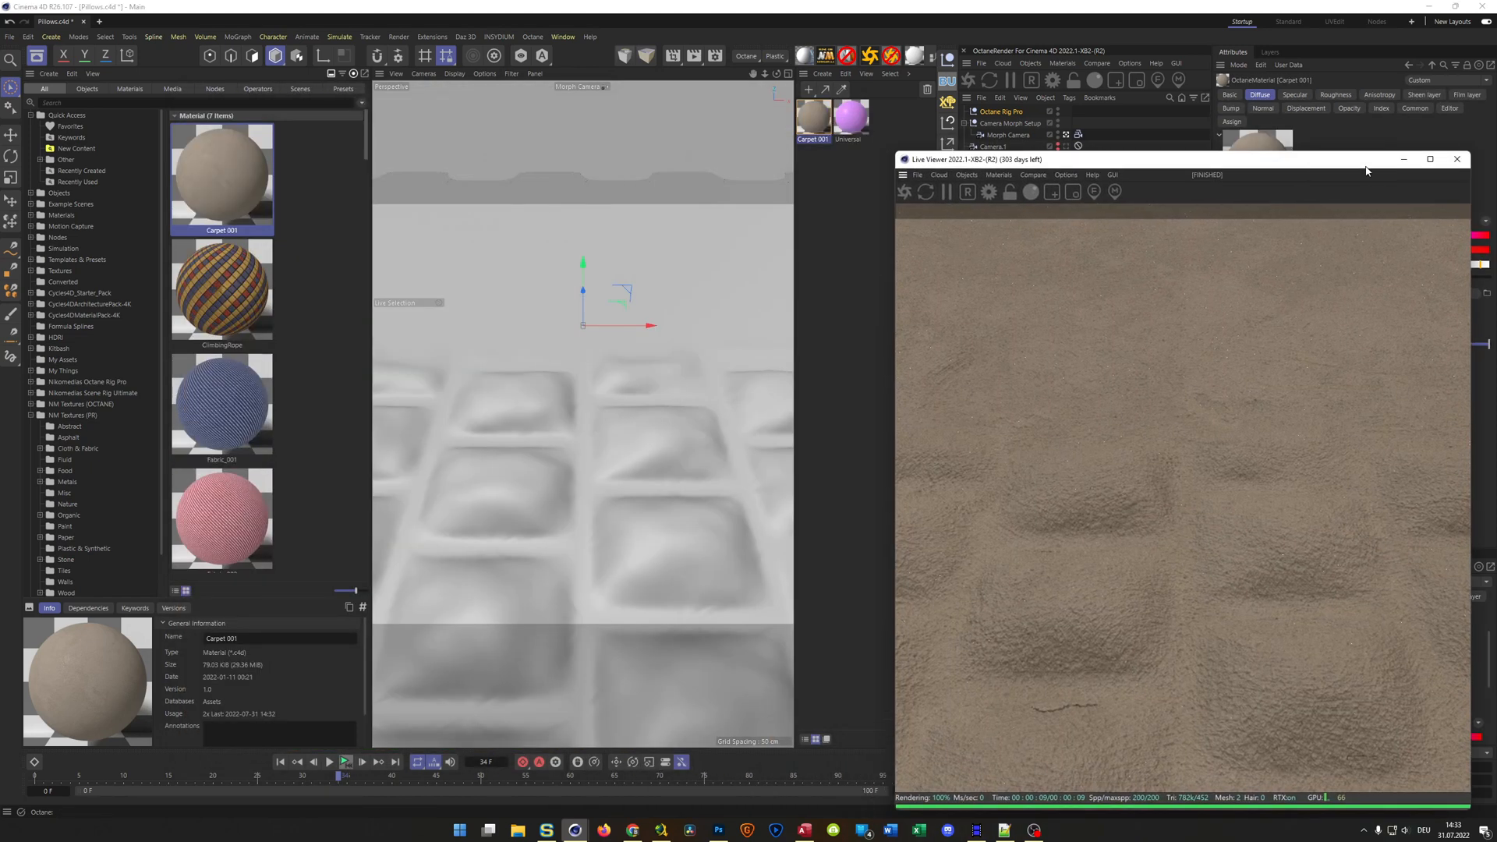
left_click(934, 62)
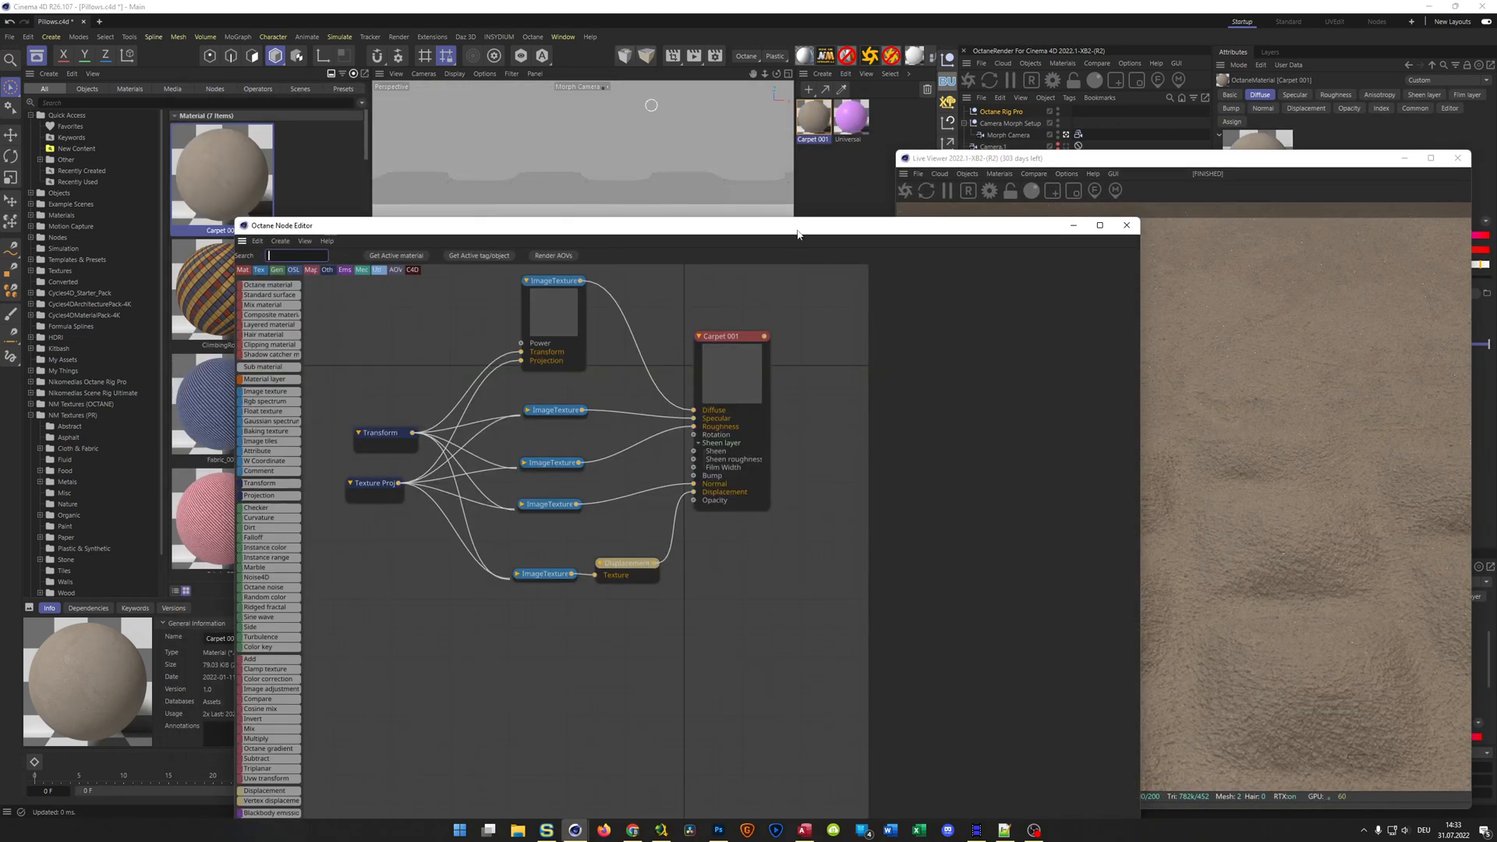
left_click_drag(623, 244, 386, 103)
left_click(417, 443)
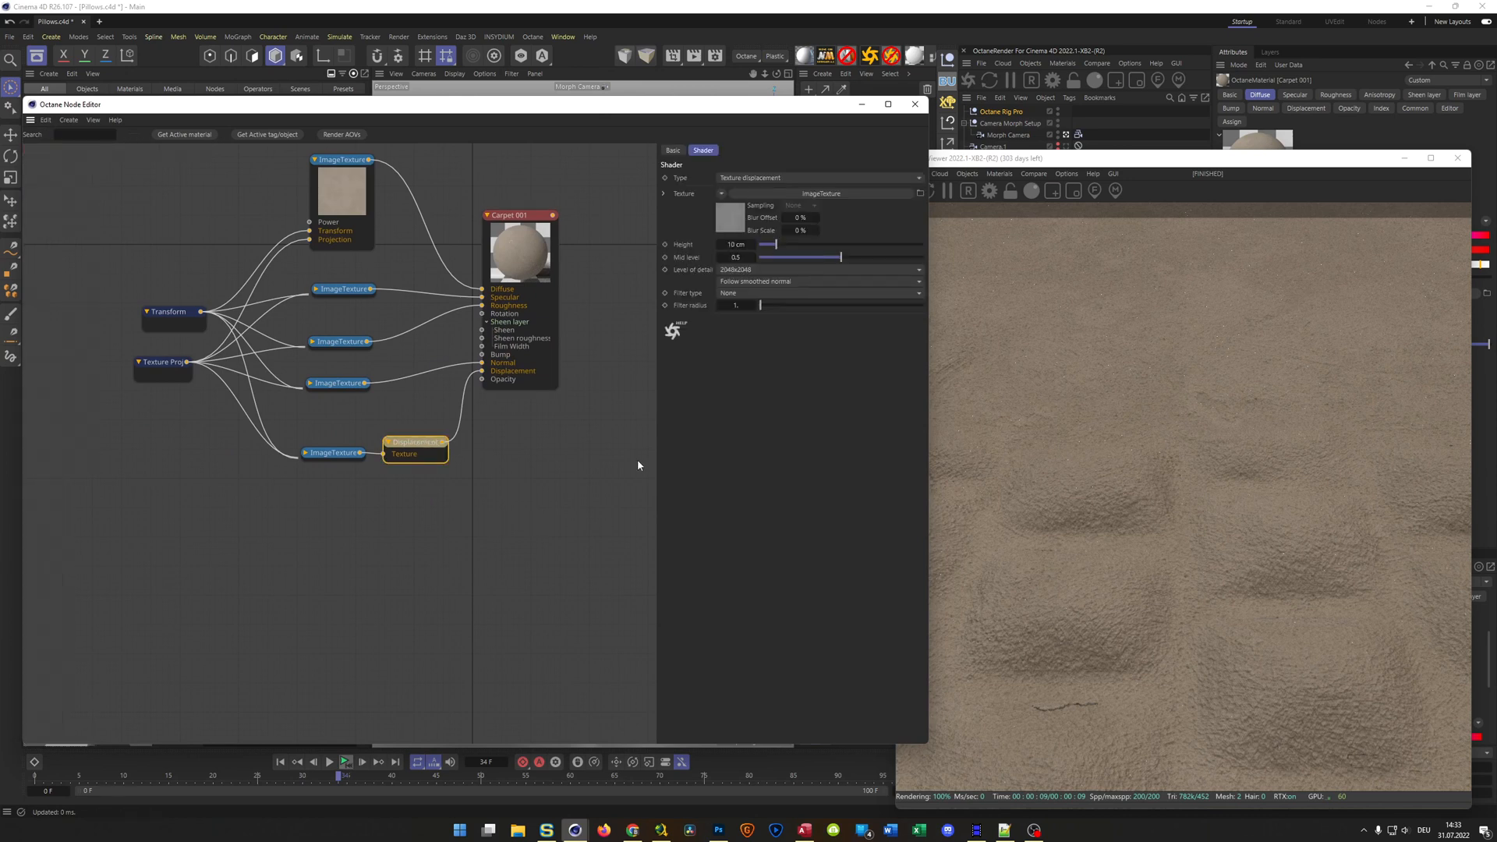
left_click(737, 246)
type("2")
key("Return")
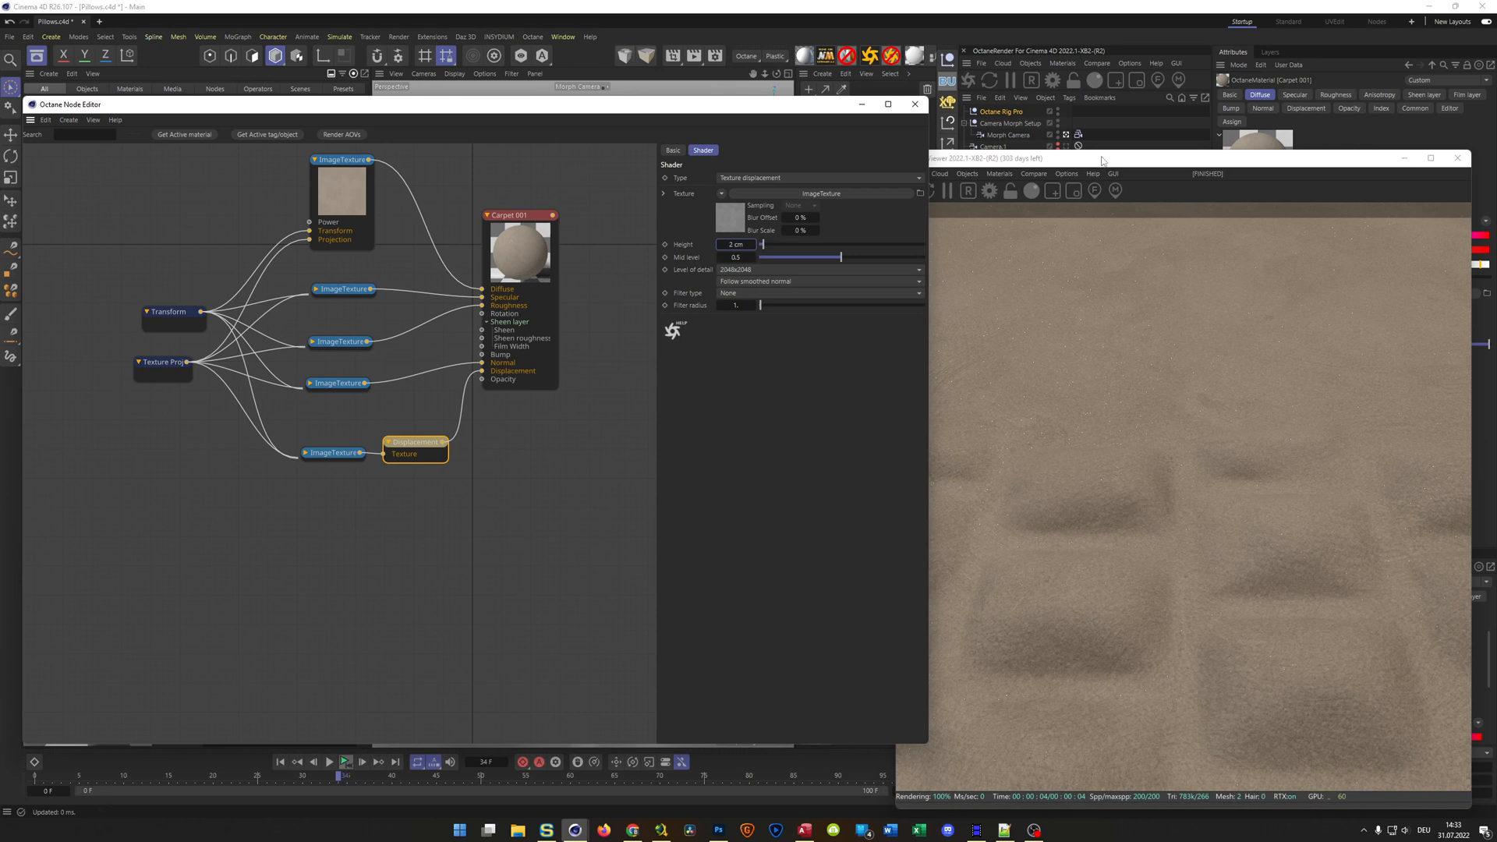
Disable the Subdivision Surface, play the simulation to frame 74 in the live render, and close the render and node editor windows
left_click_drag(1103, 160, 542, 145)
left_click(1066, 217)
left_click_drag(722, 145, 1282, 150)
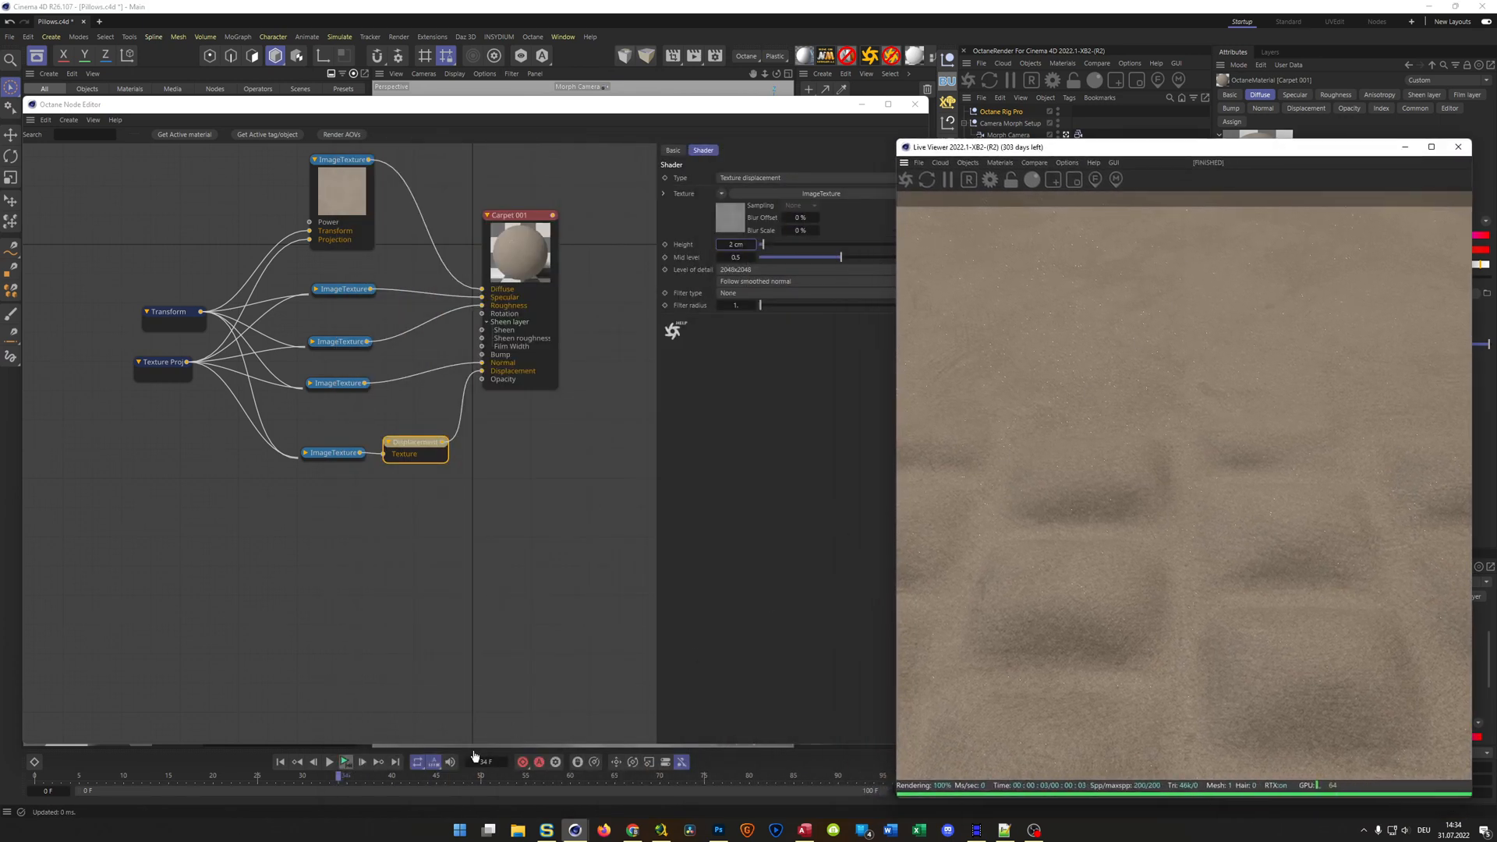
left_click(346, 762)
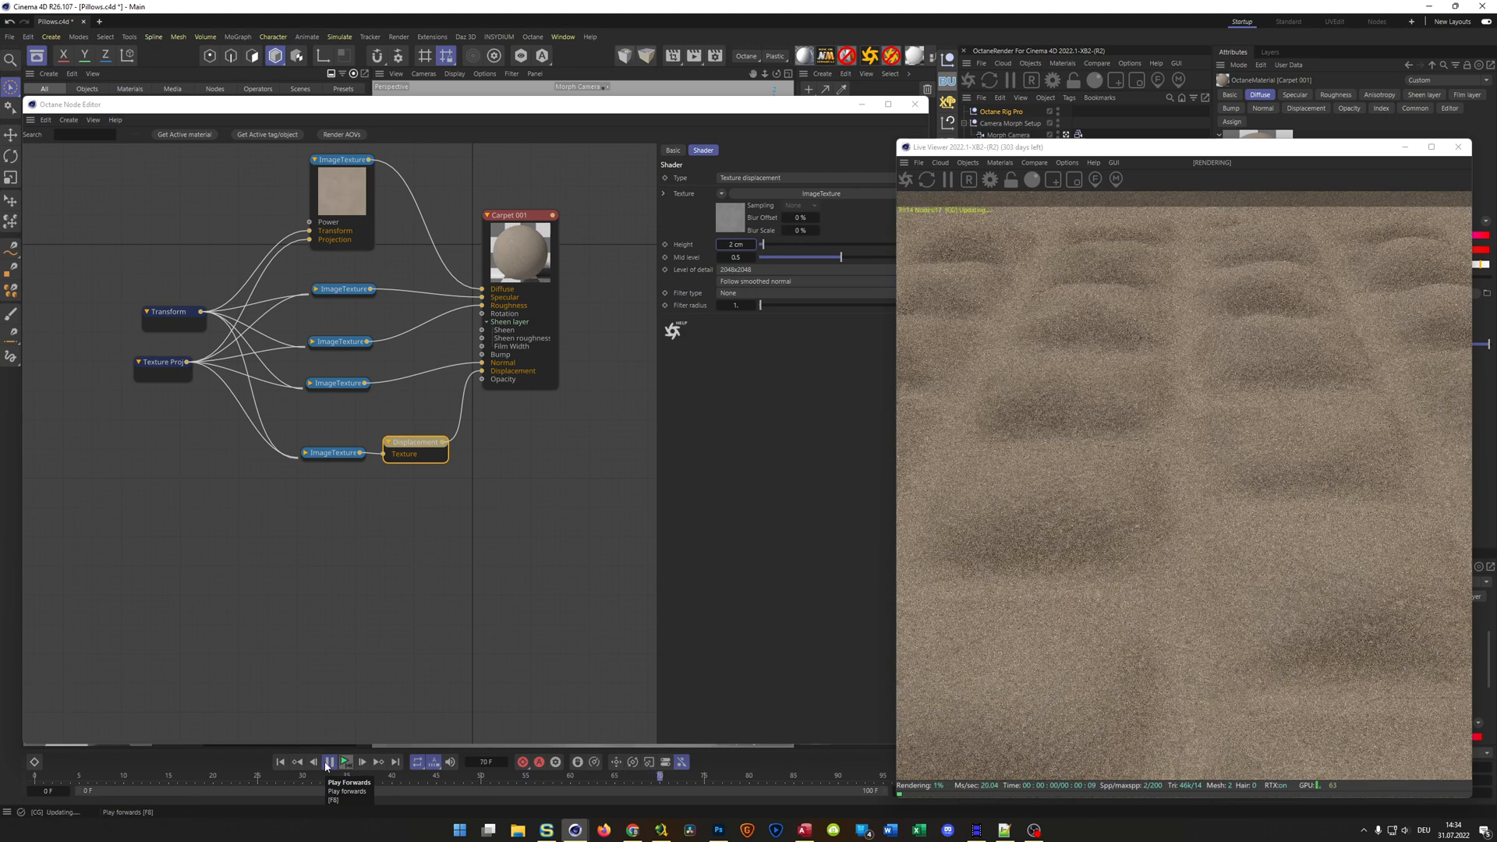
left_click(326, 766)
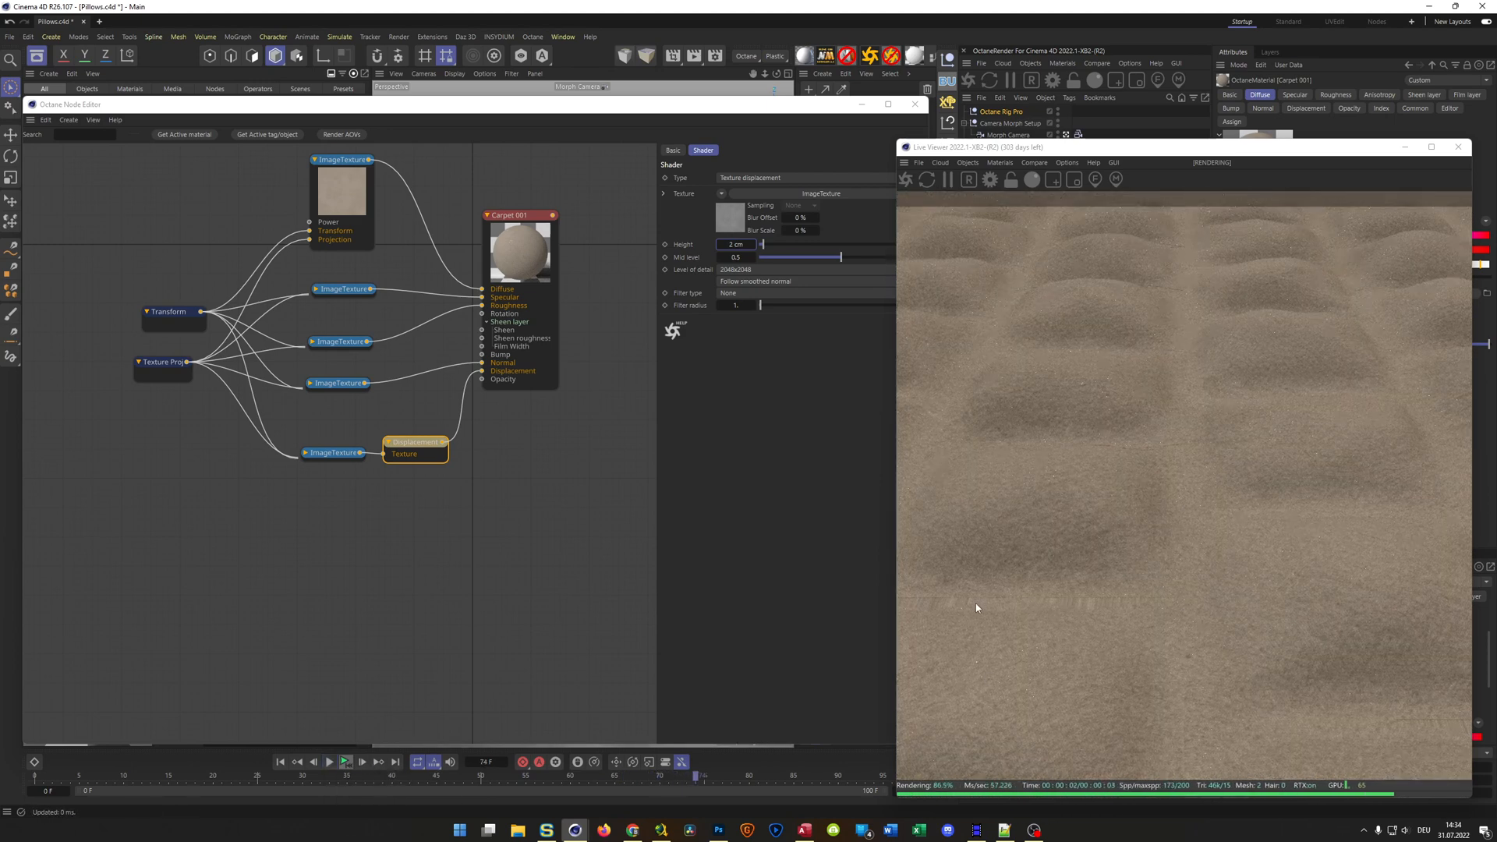
left_click(1456, 152)
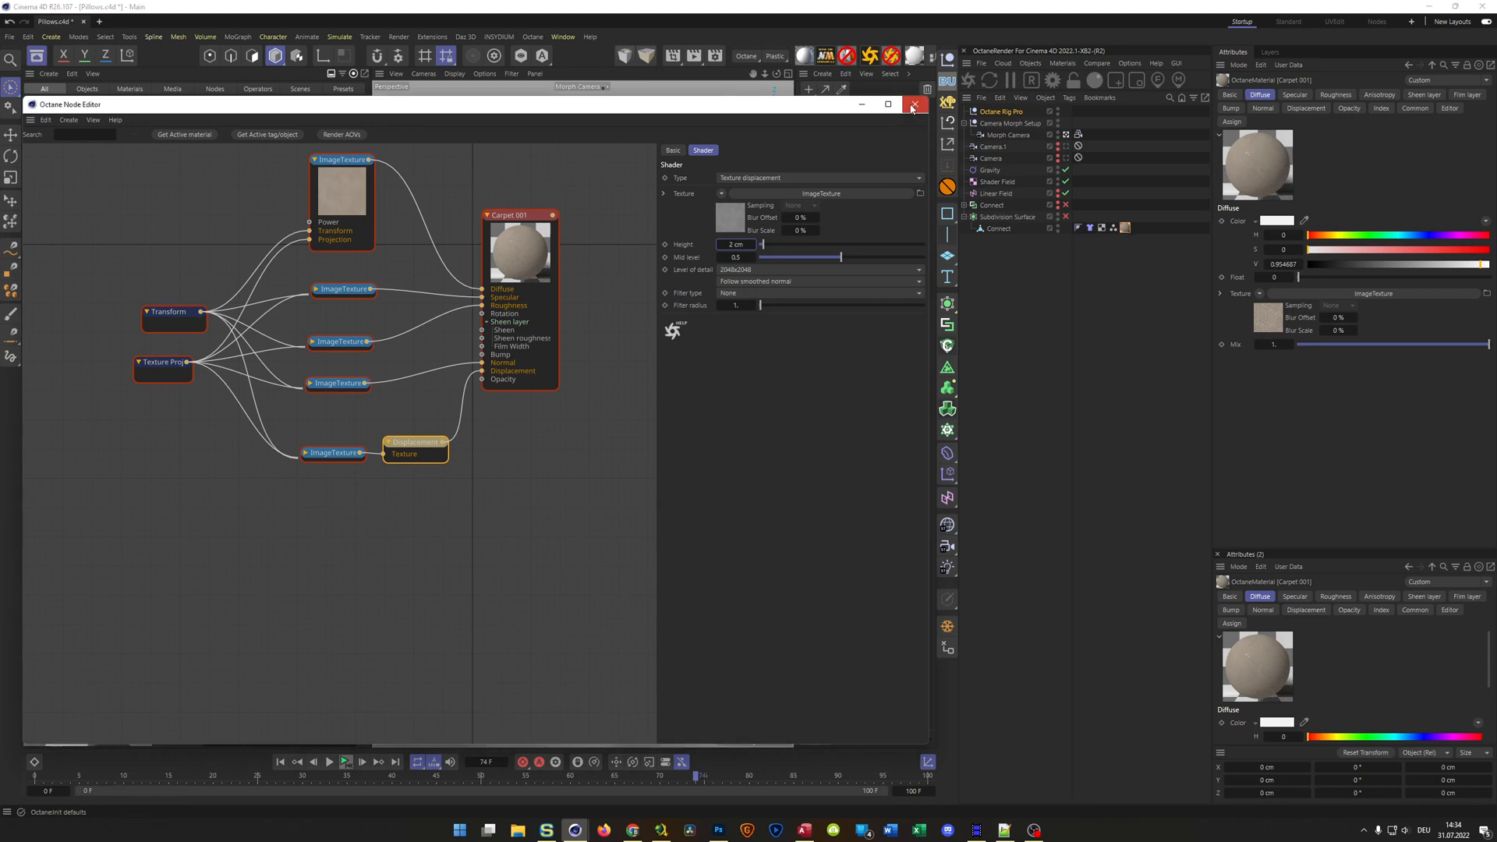
left_click(913, 108)
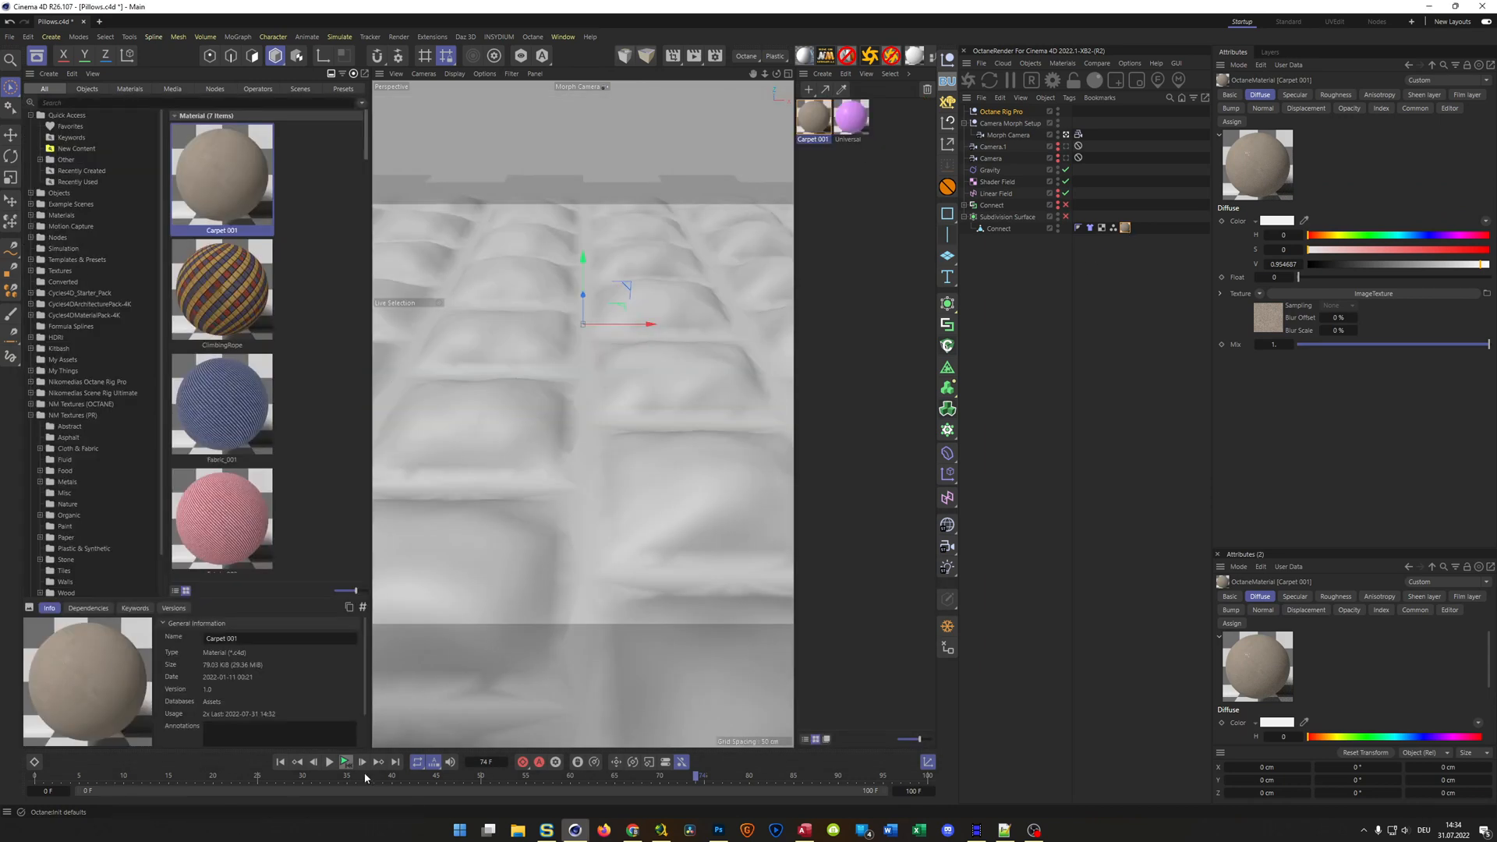
Return to the first frame, add a Pin Material tag to the Connect mesh, and select its Carpet 001 material tag
left_click(281, 764)
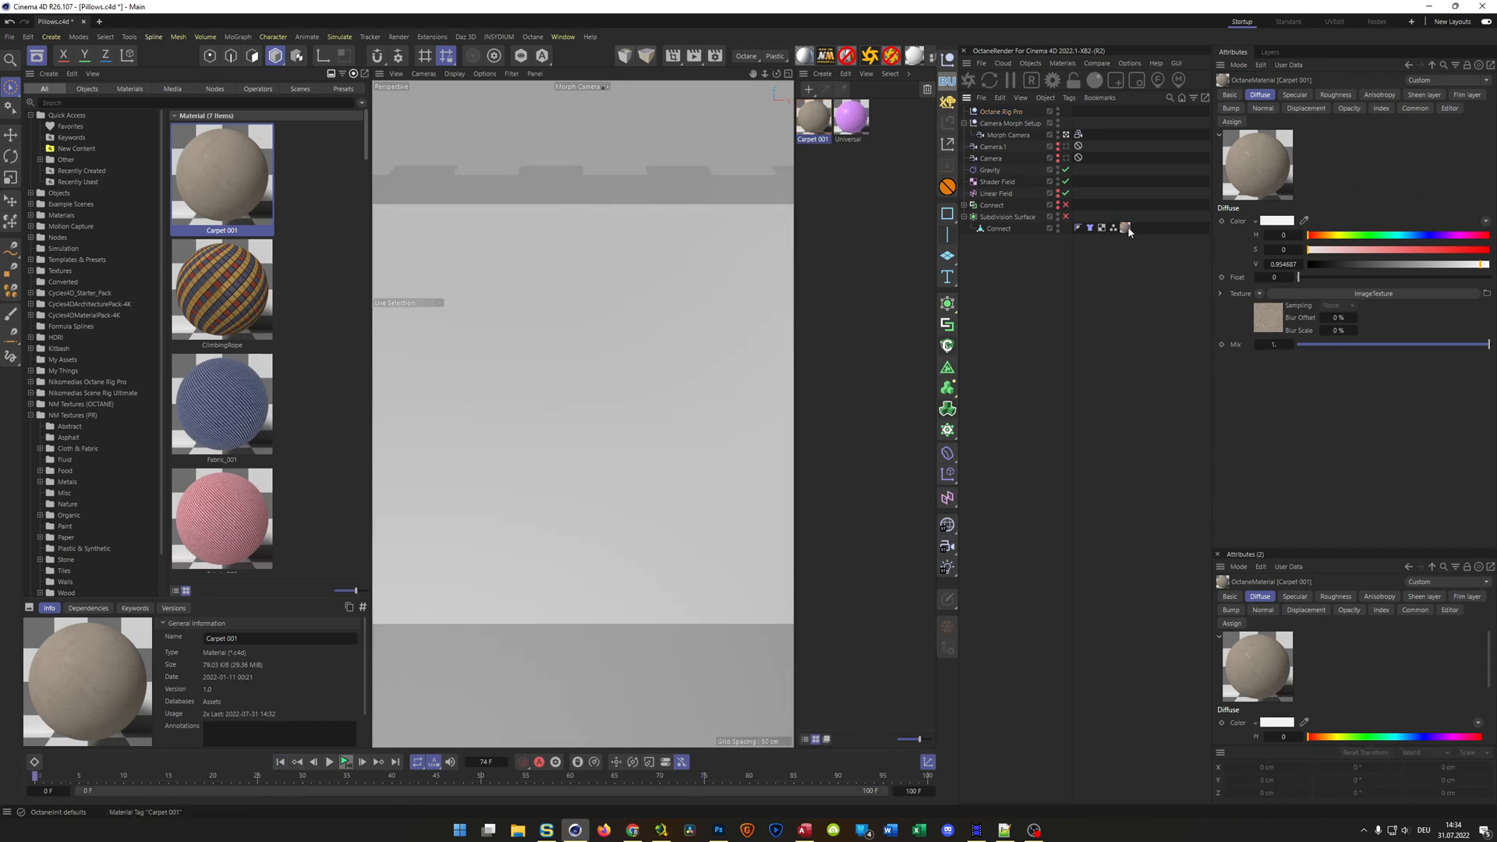
right_click(995, 229)
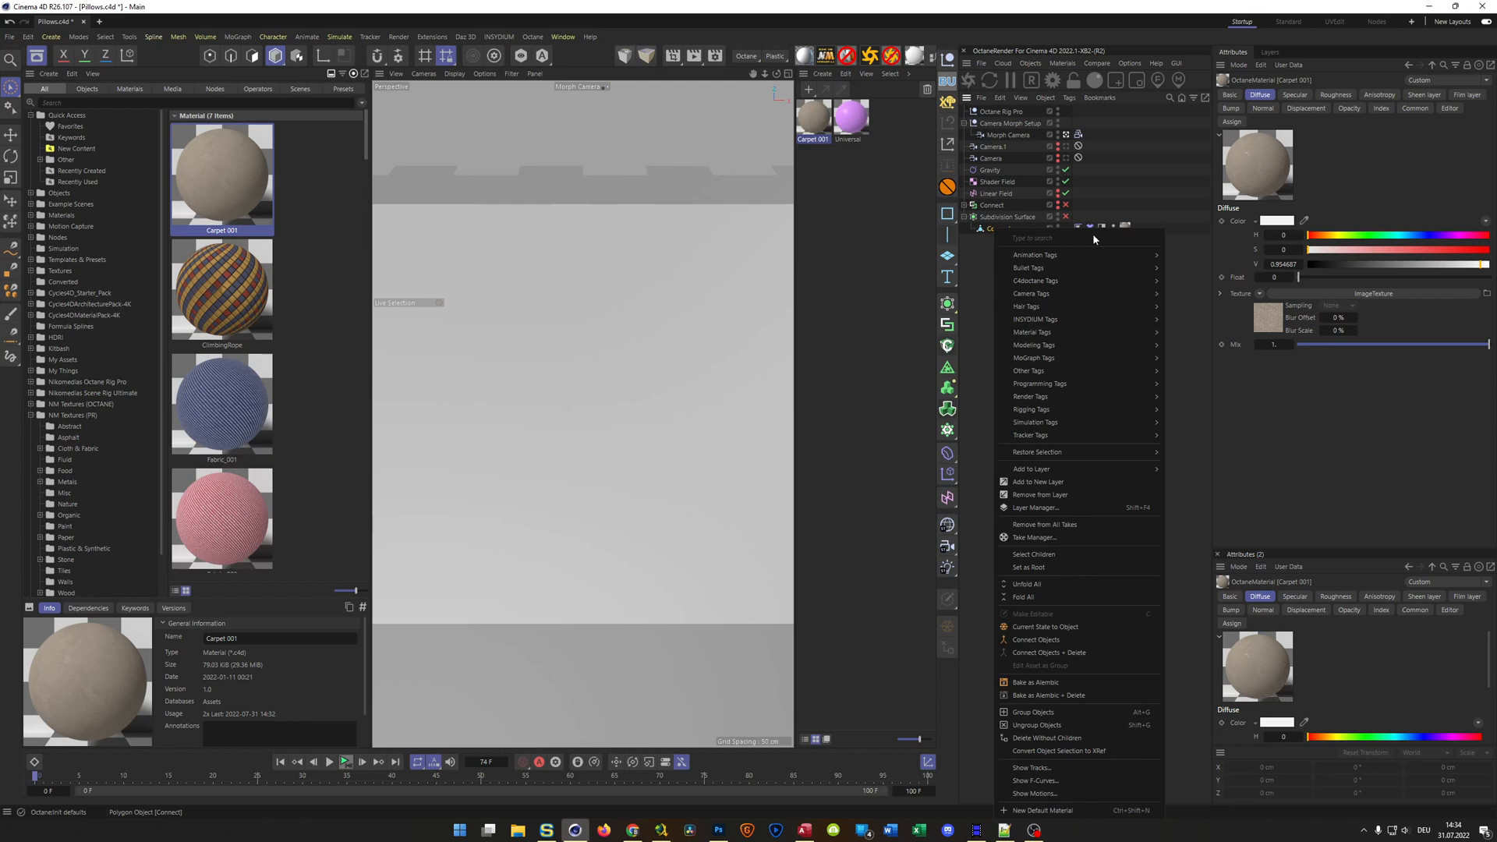
mouse_move(1084, 332)
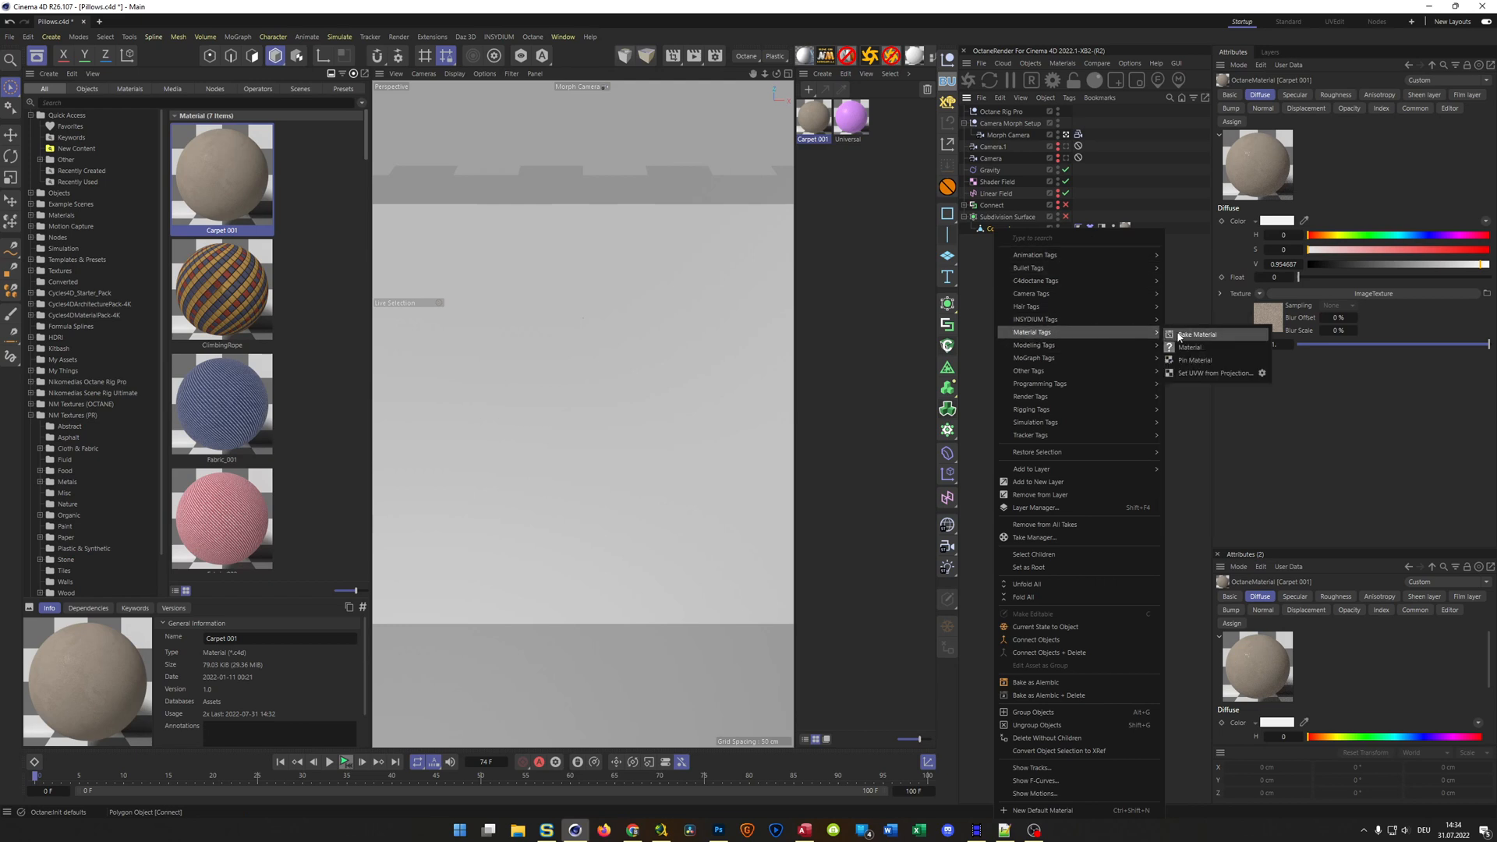
left_click(1197, 360)
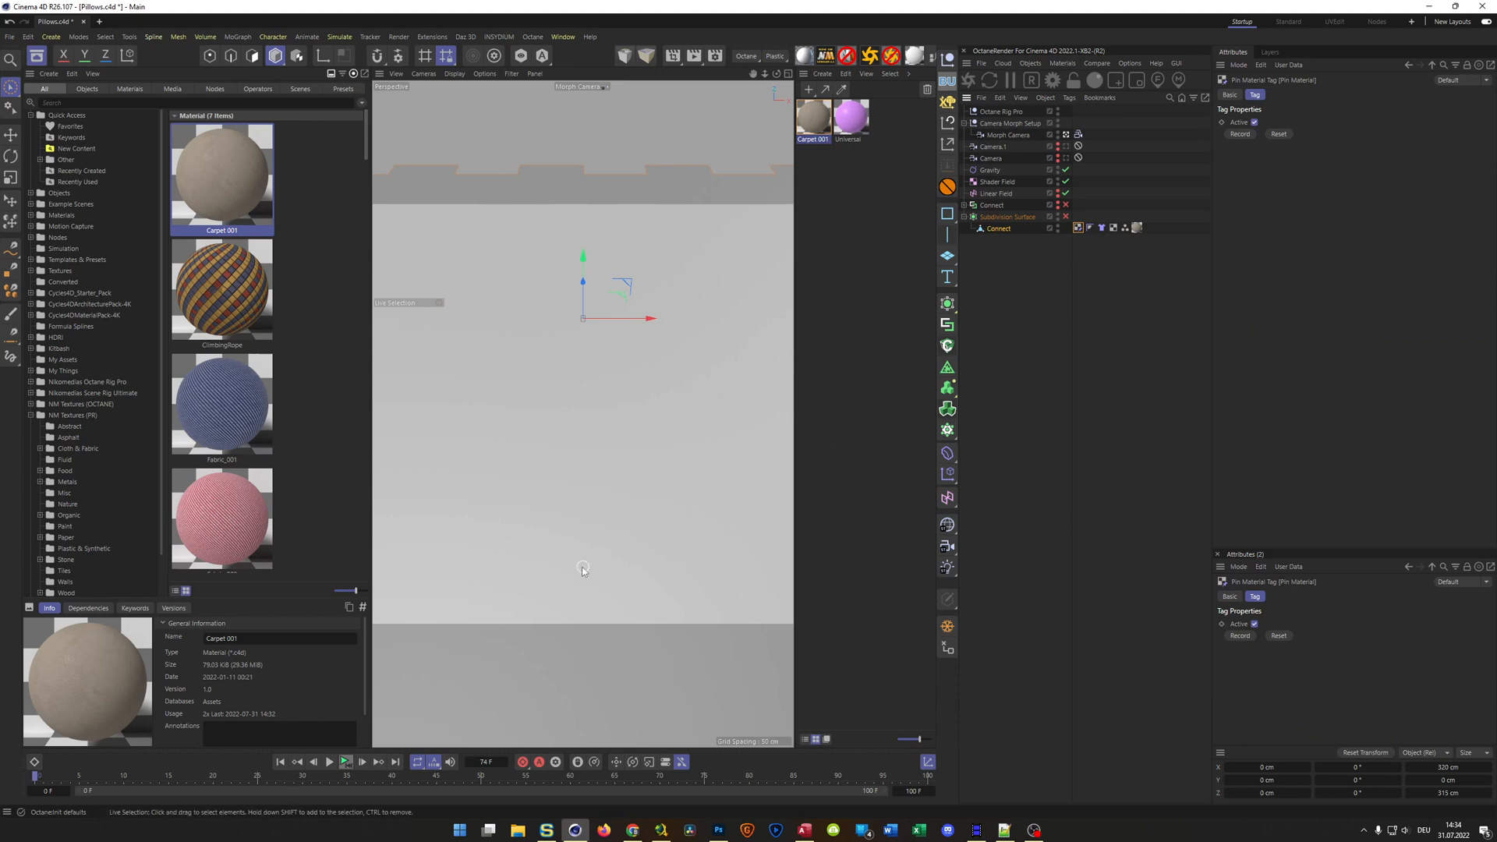
left_click(1137, 226)
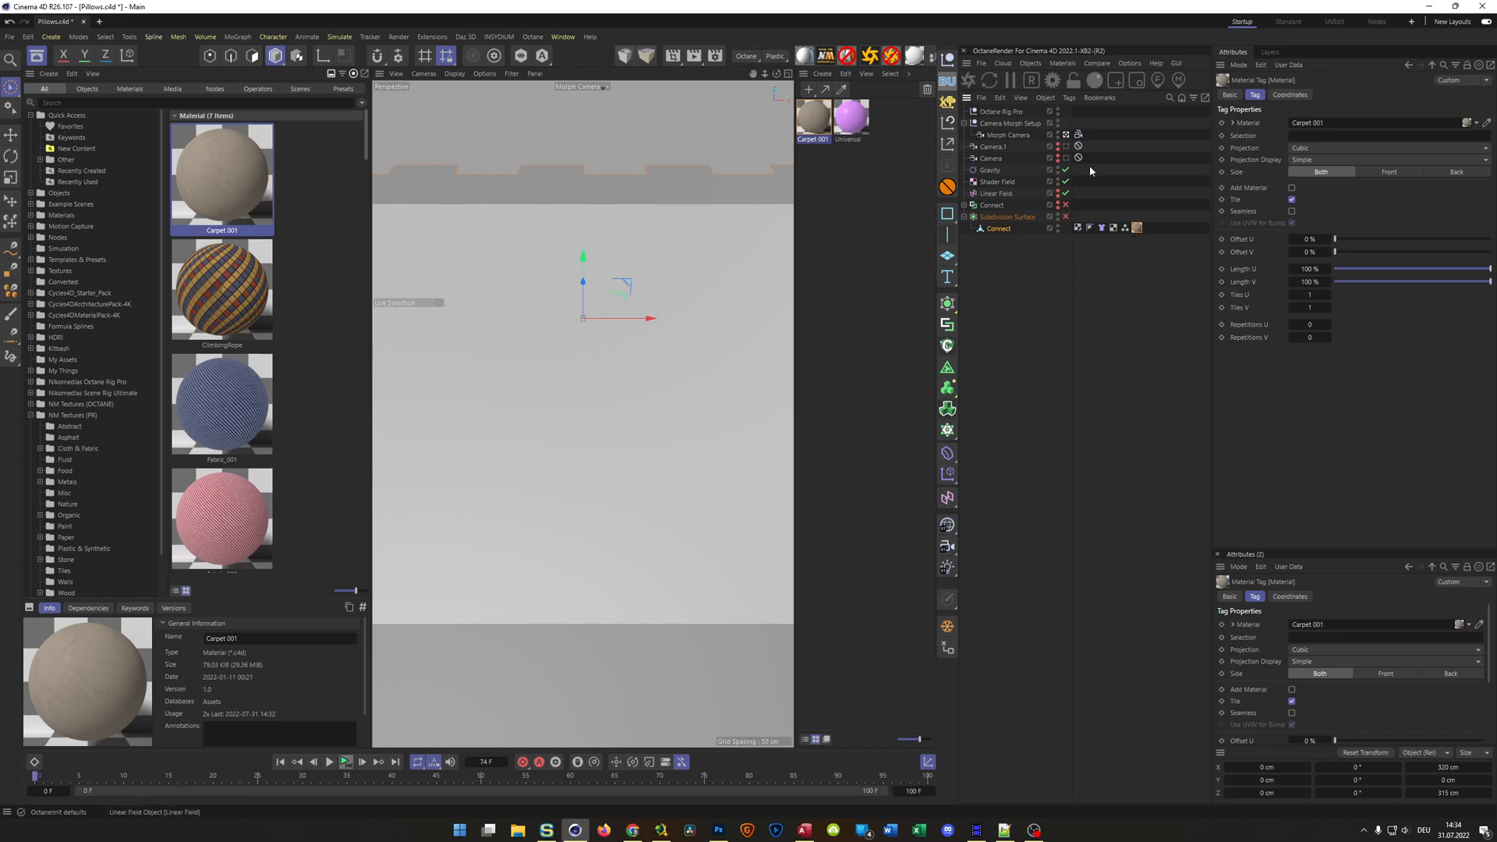
Play the simulation to frame 38 and check the subdivided carpet cloth in a live render
left_click(331, 765)
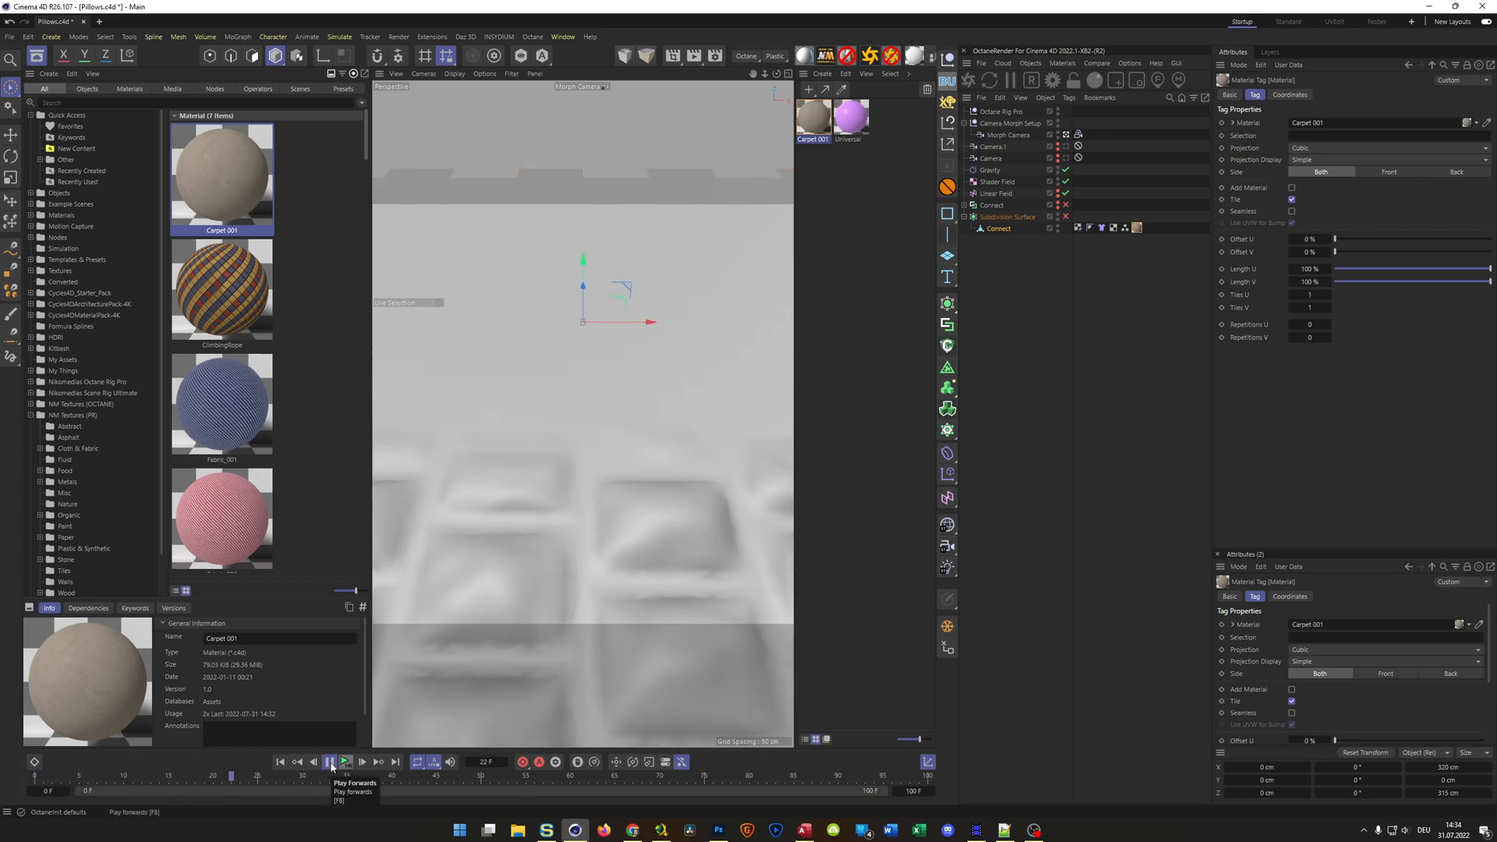
left_click(329, 762)
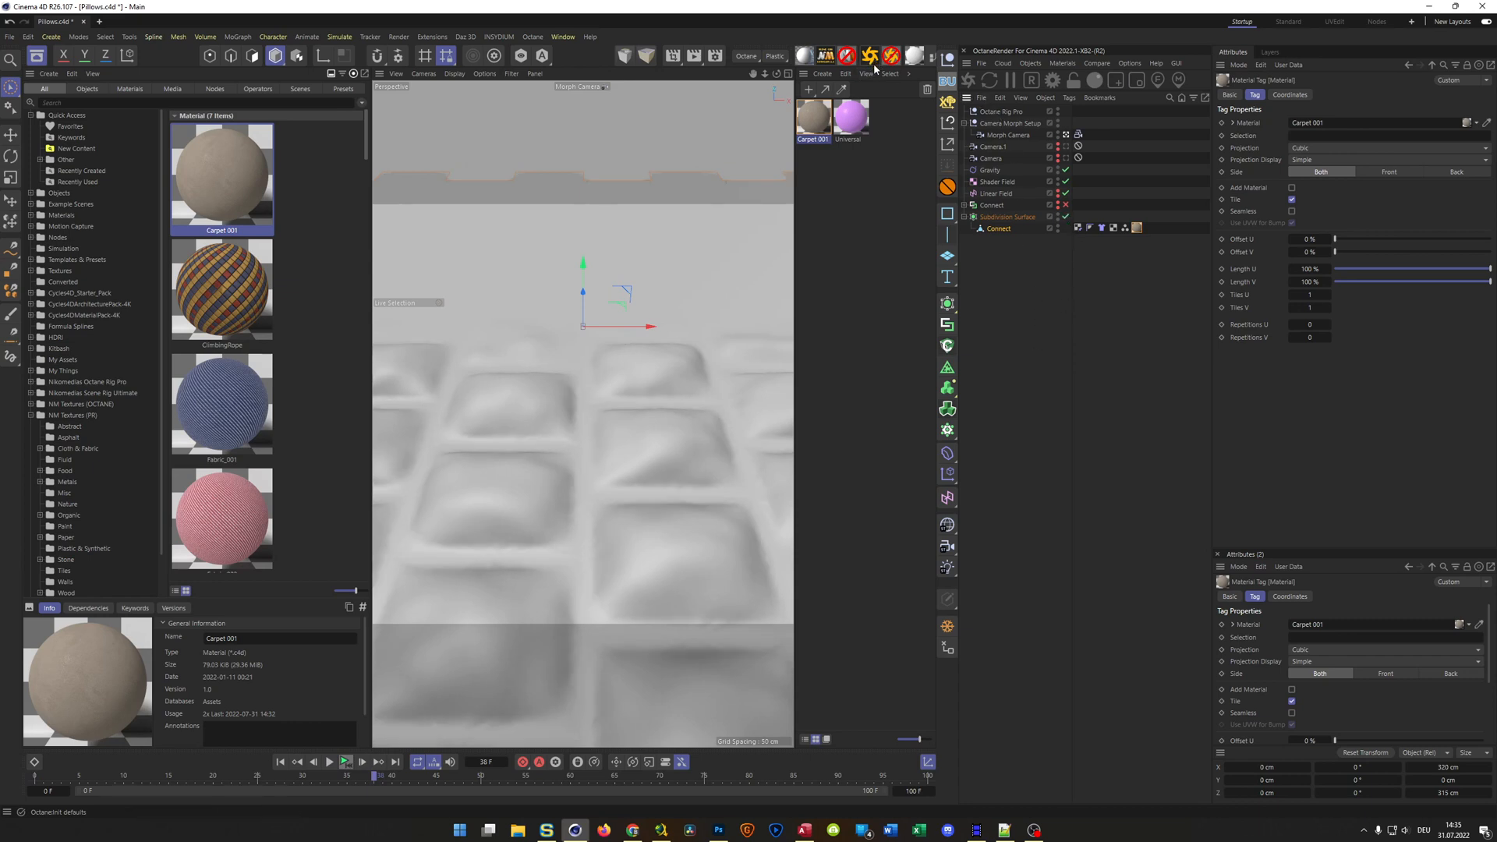
left_click(968, 81)
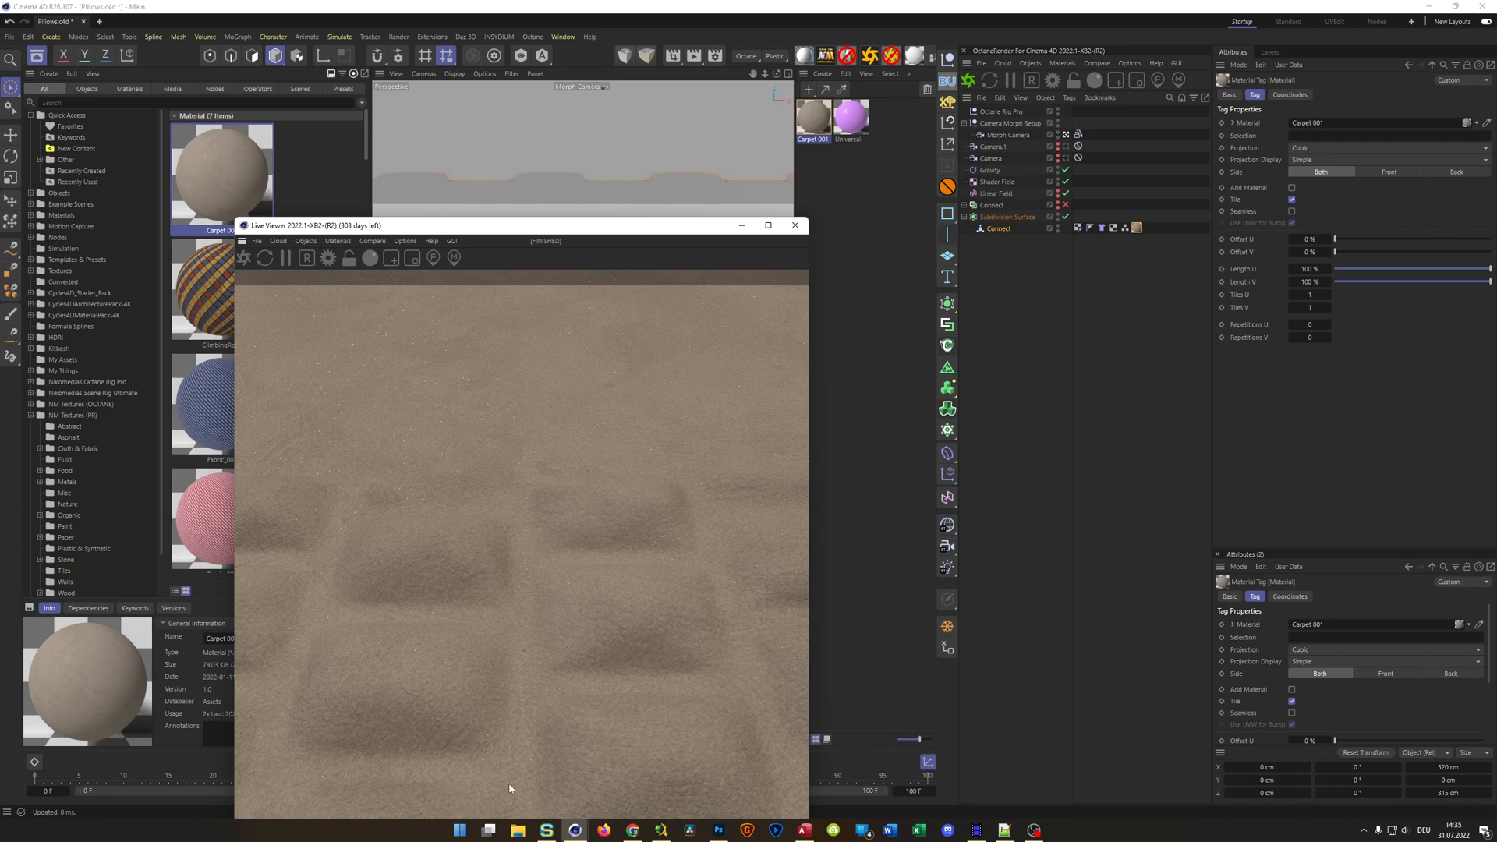
left_click(795, 226)
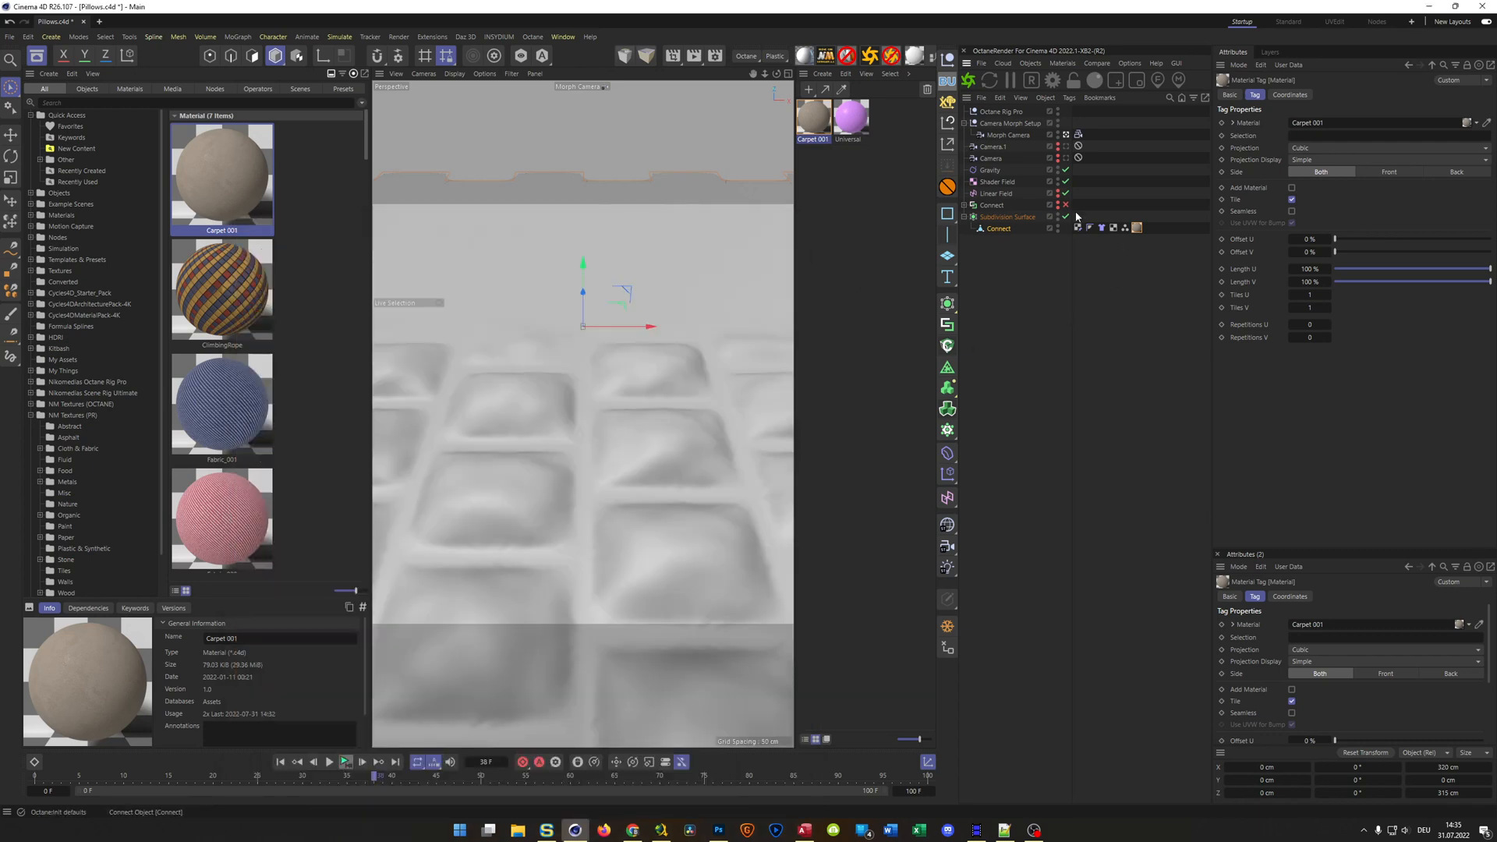
Replace the Connect mesh's Carpet 001 material with the purple Universal material
key("Delete")
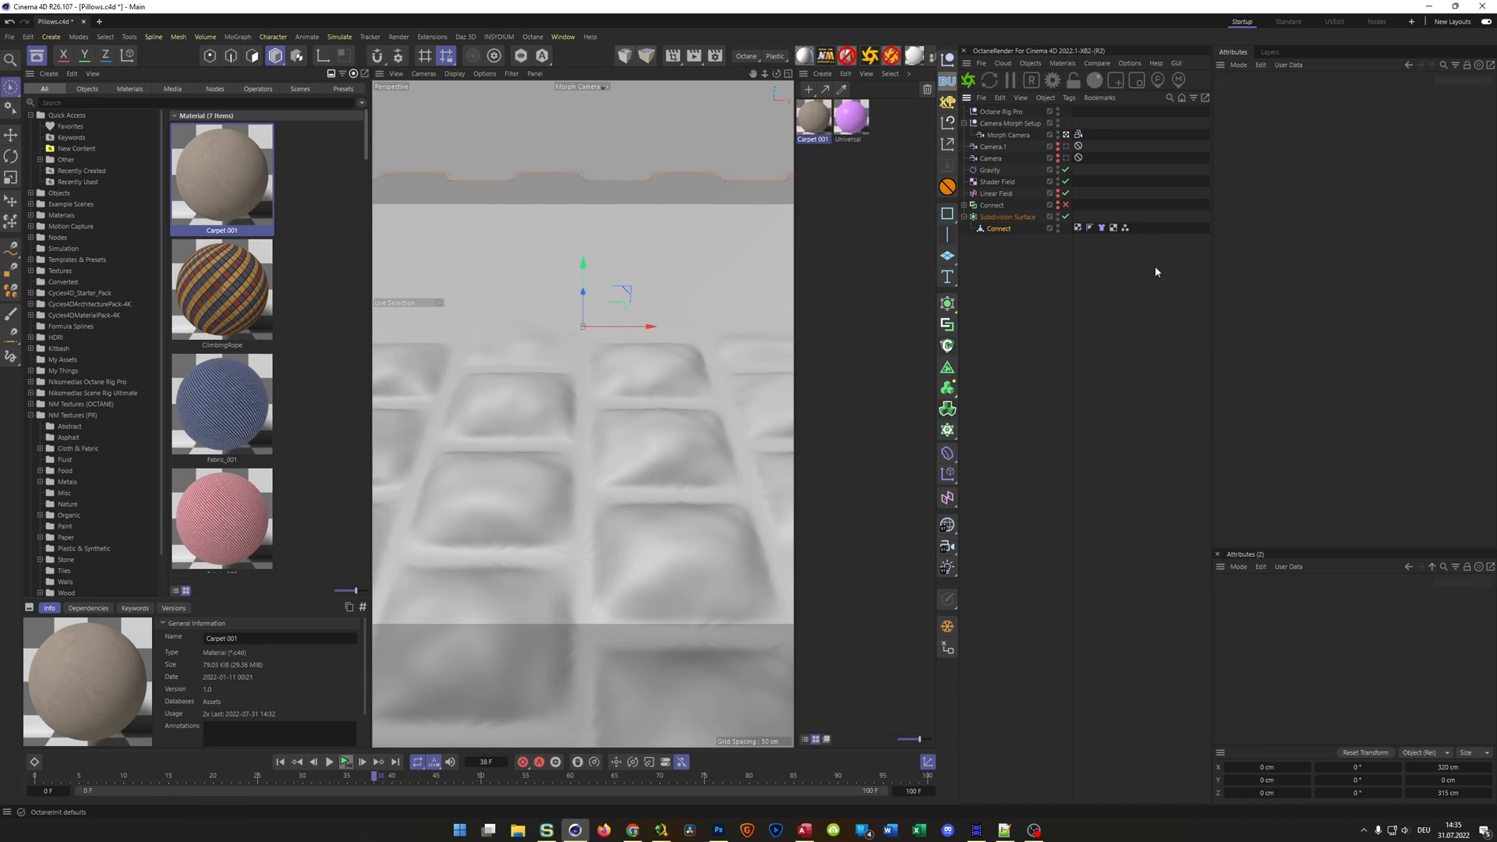
left_click_drag(851, 115, 1000, 229)
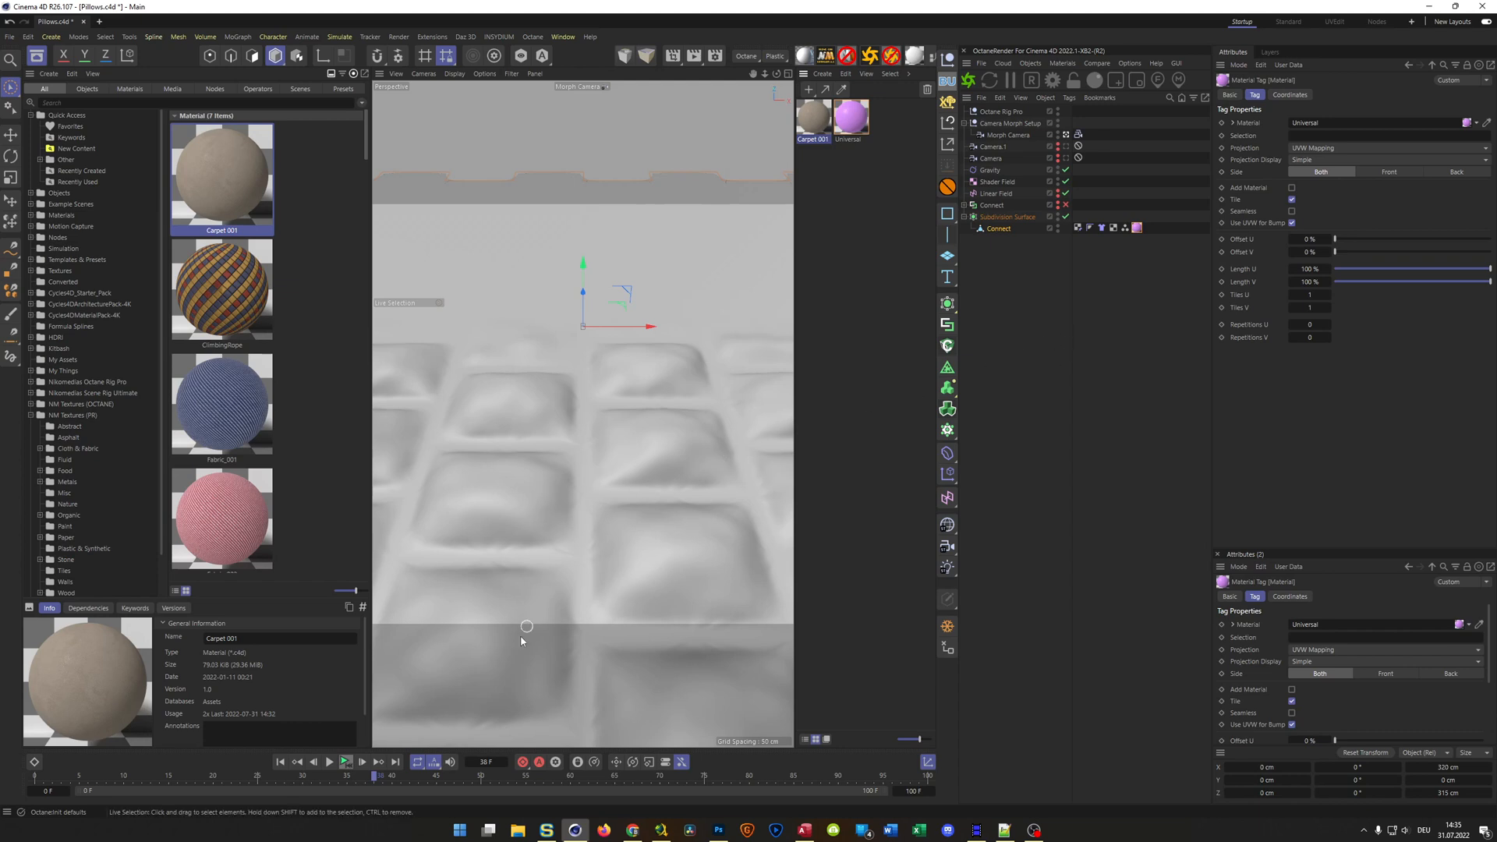
Rewind to the first frame and set the Connect mesh's cloth Stretchiness to 1500
left_click(281, 762)
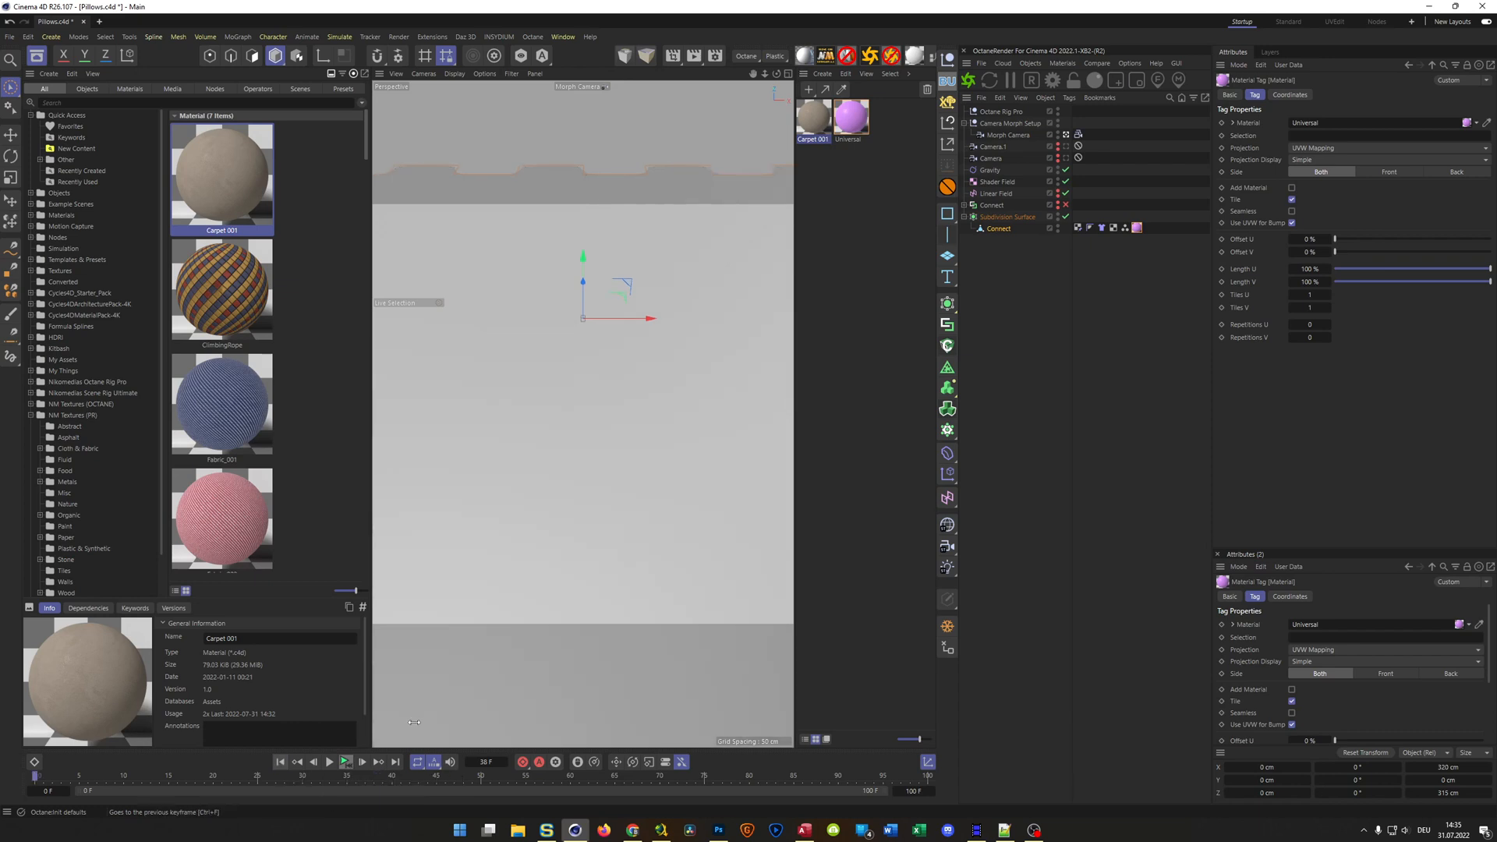
left_click(1101, 228)
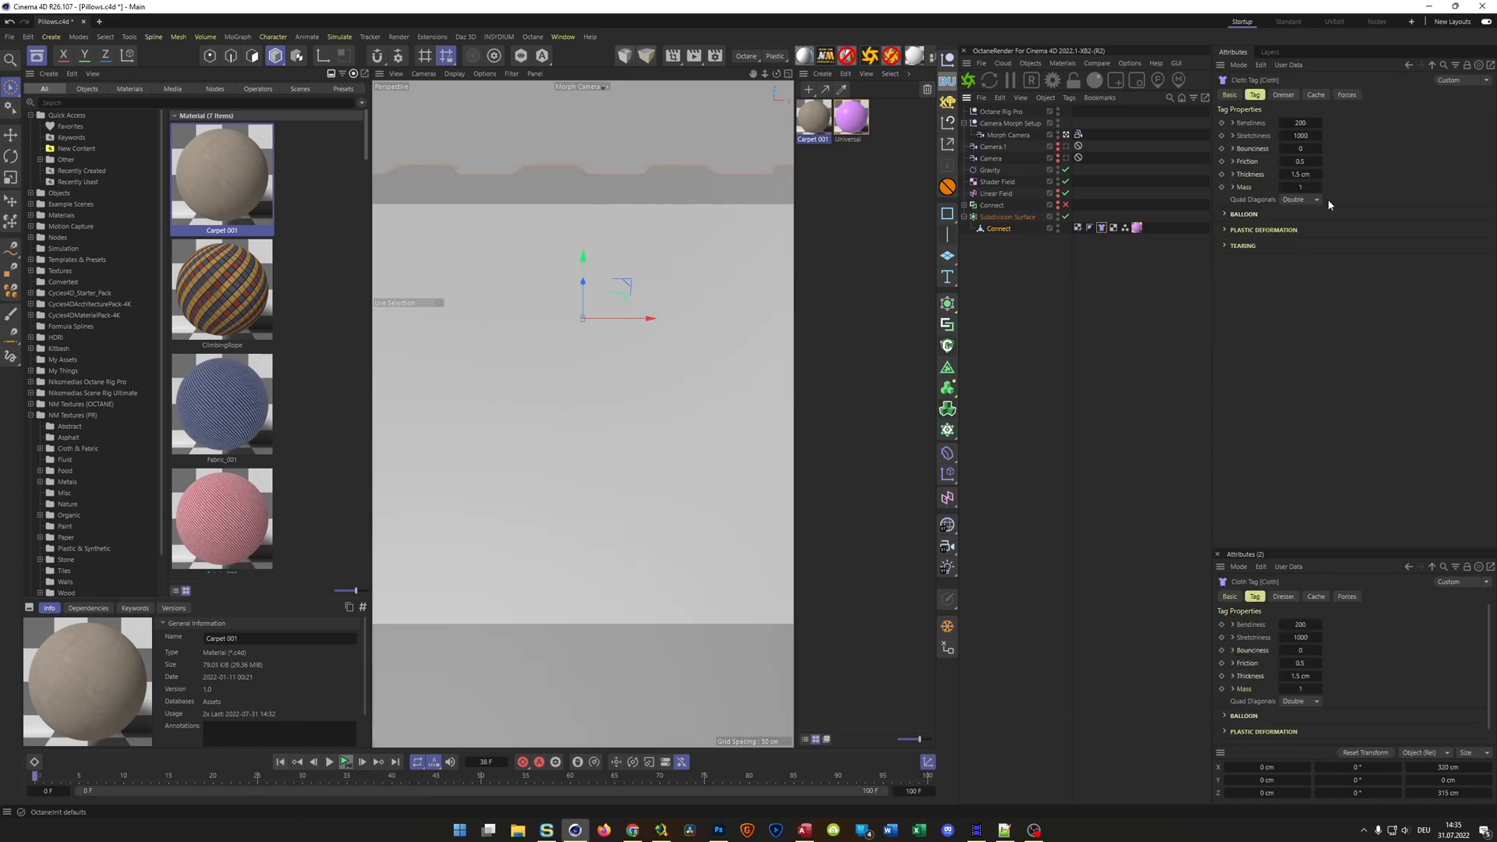
left_click(1318, 136)
type("1500")
Run the cloth simulation to frame 69 with the Subdivision Surface disabled
left_click(345, 763)
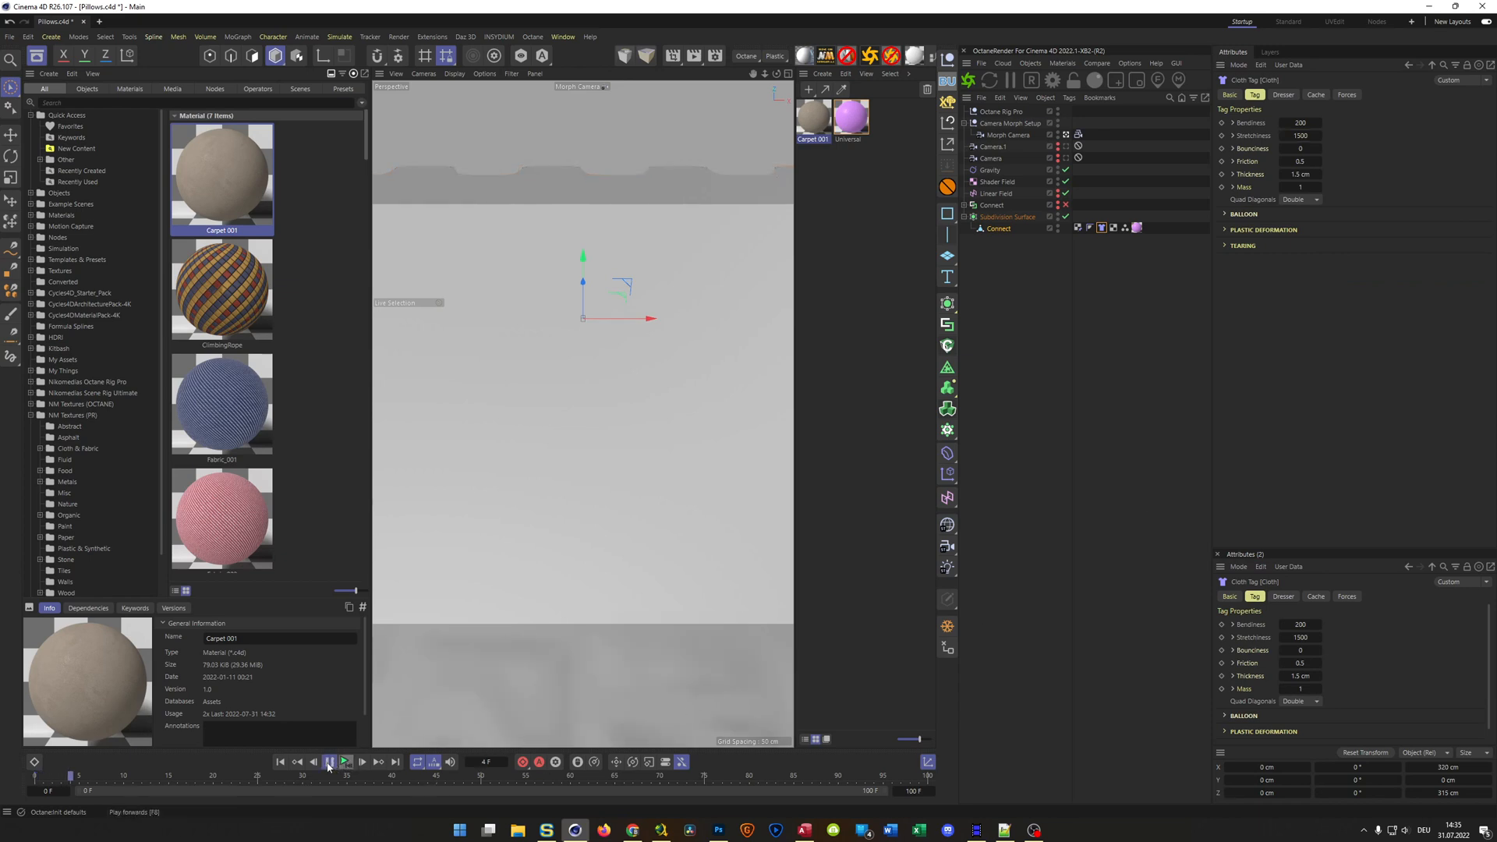
left_click(327, 763)
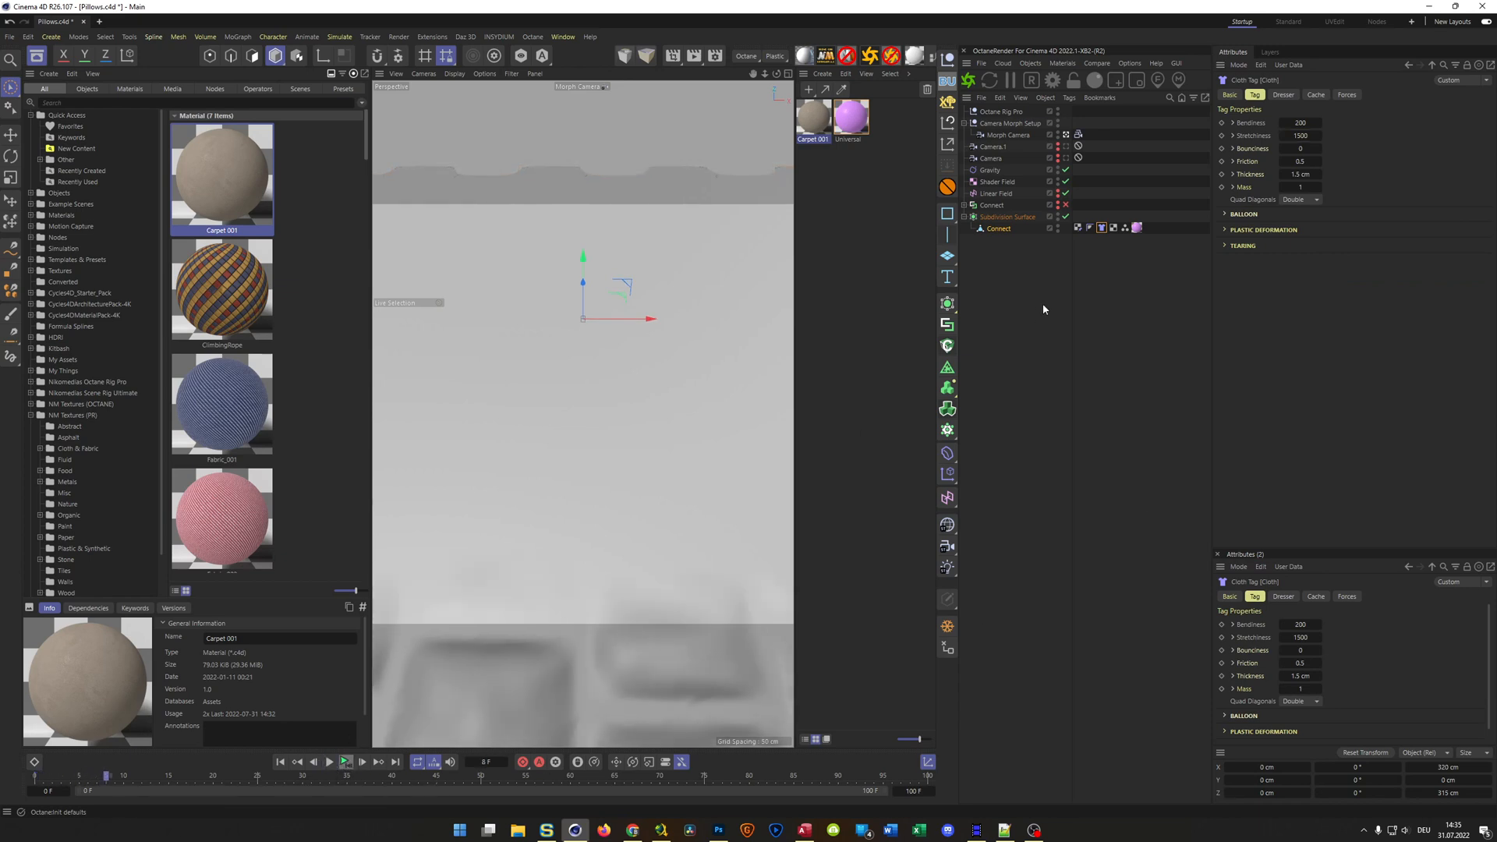
left_click(1067, 216)
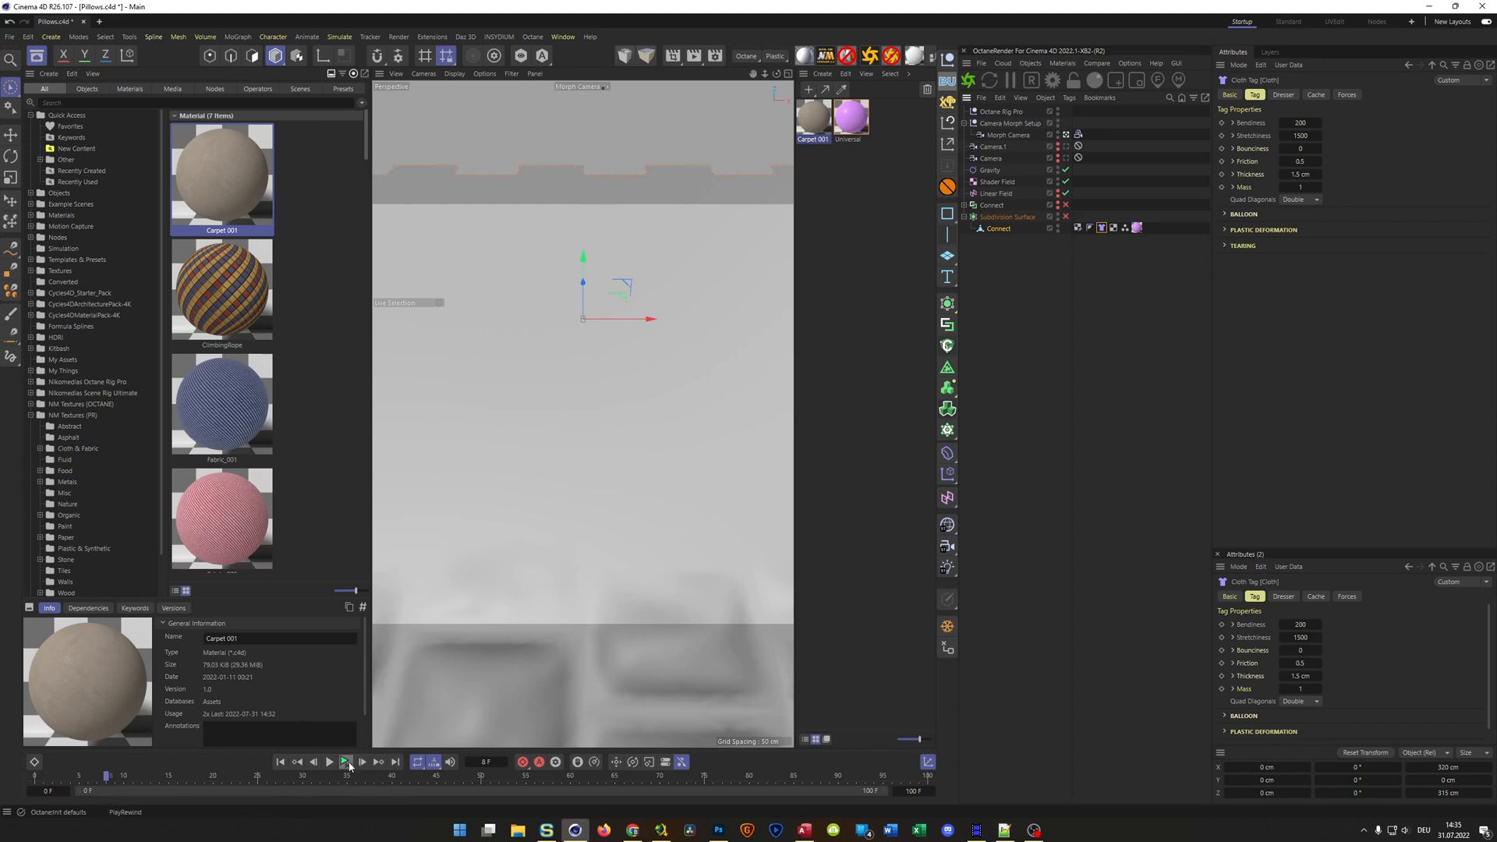
left_click(347, 764)
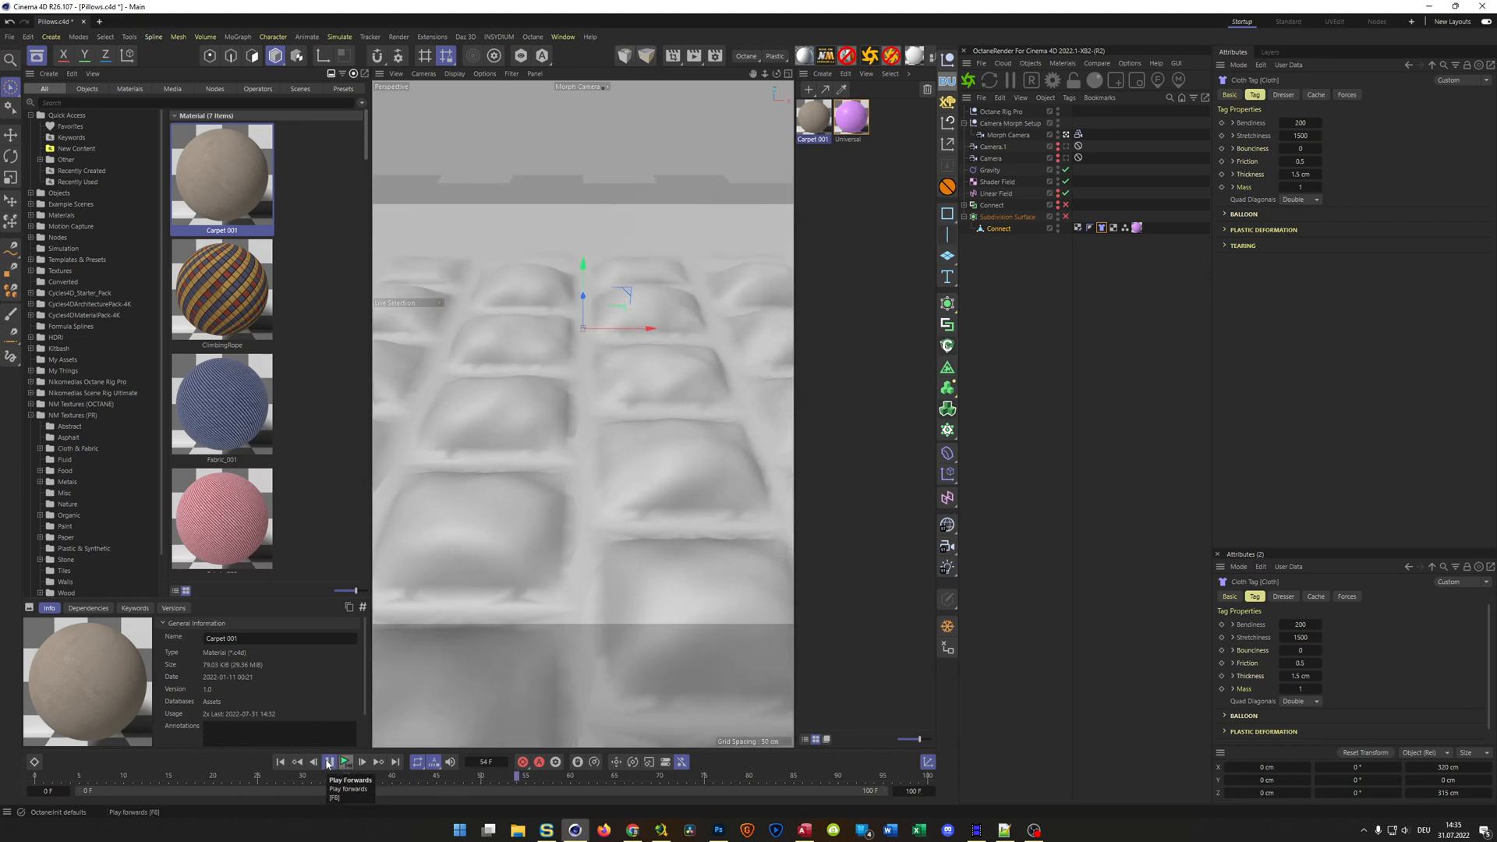
left_click(328, 763)
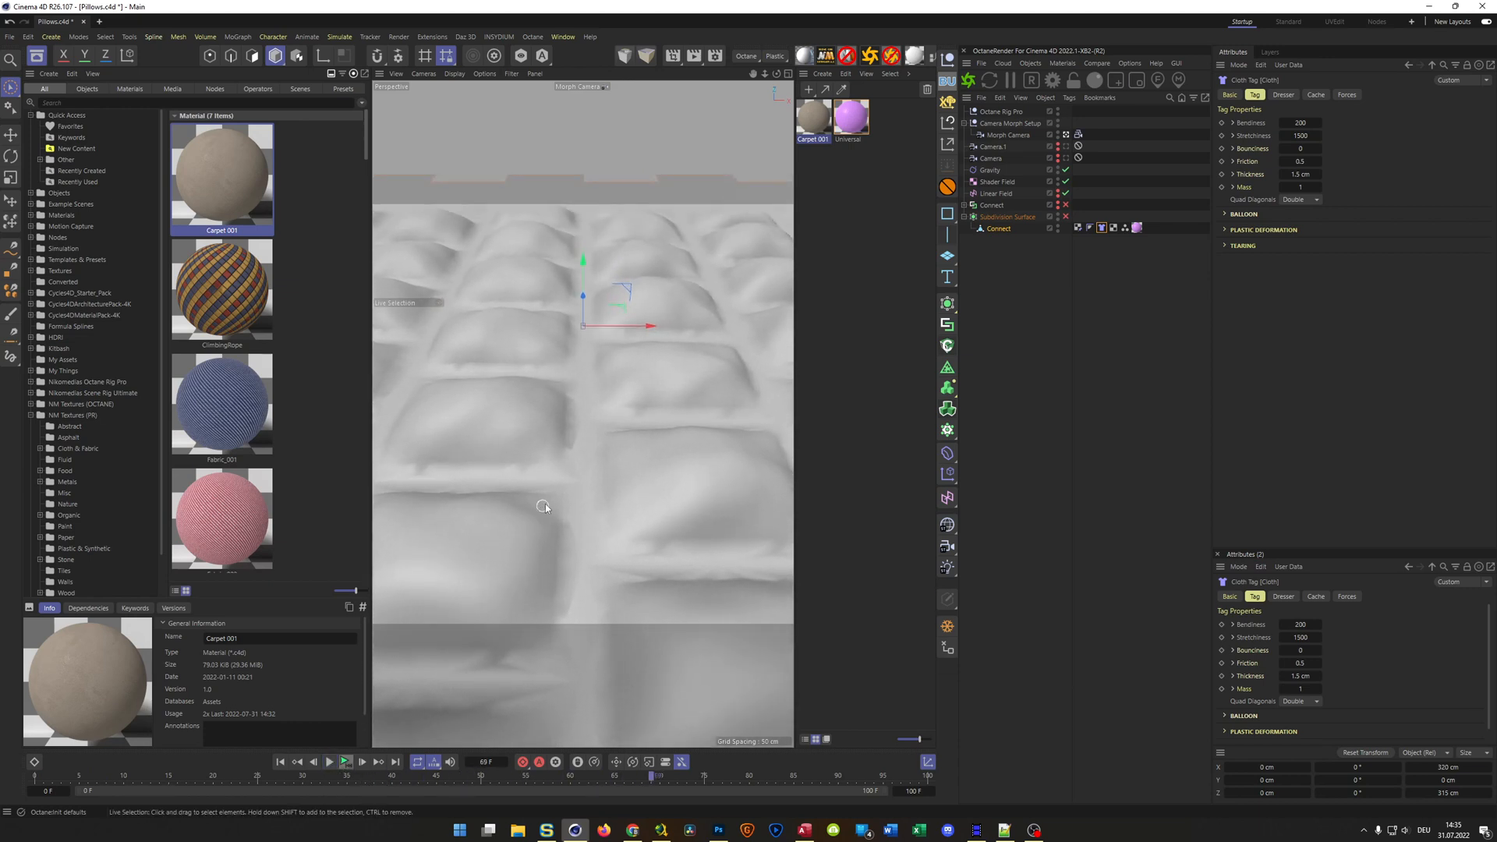
Re-enable the Subdivision Surface and check the purple cloth in a live render
left_click(1065, 216)
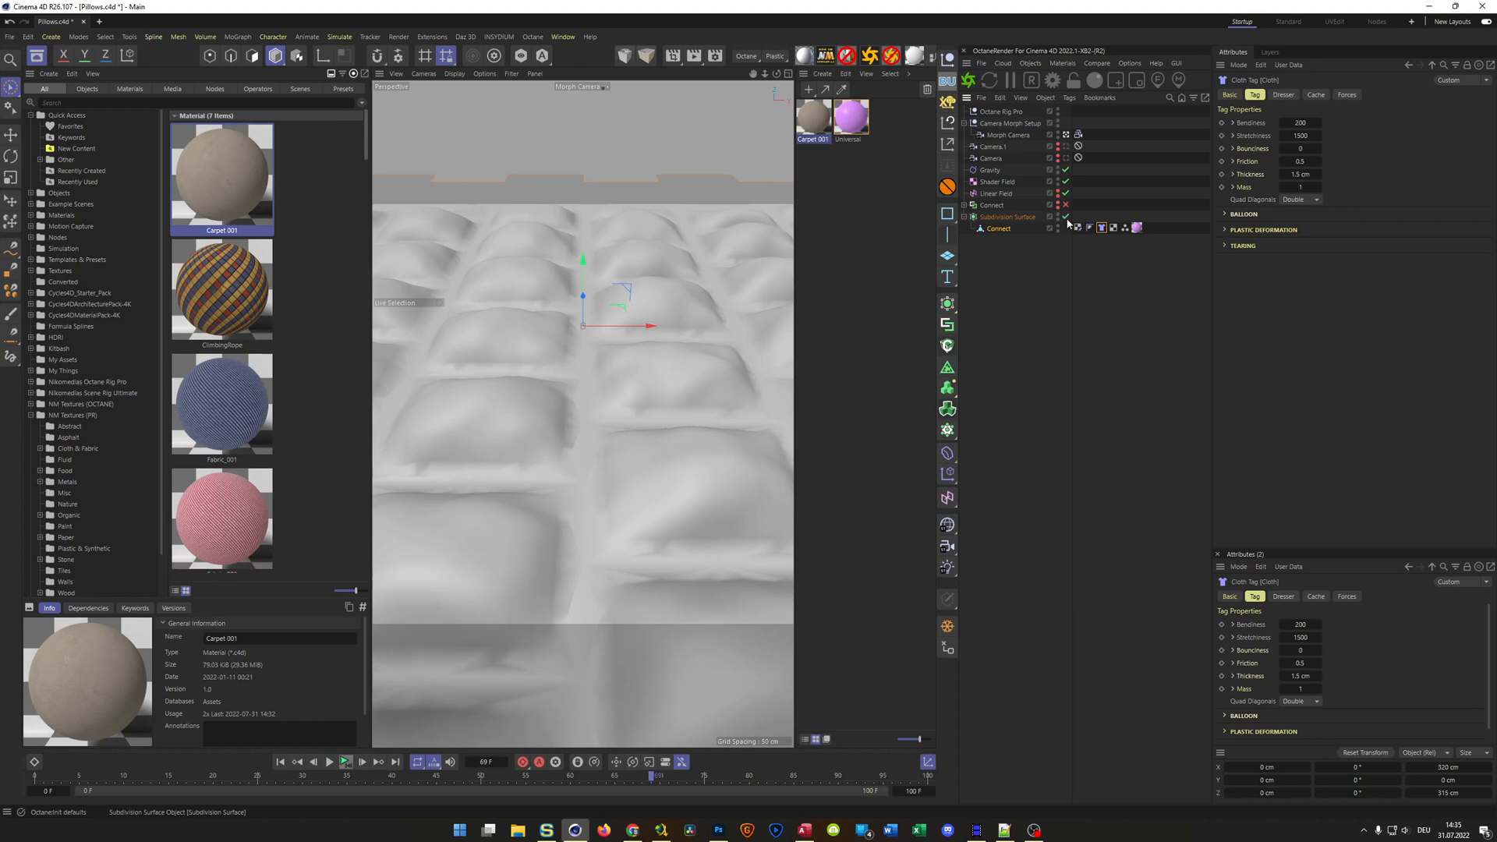
left_click(968, 81)
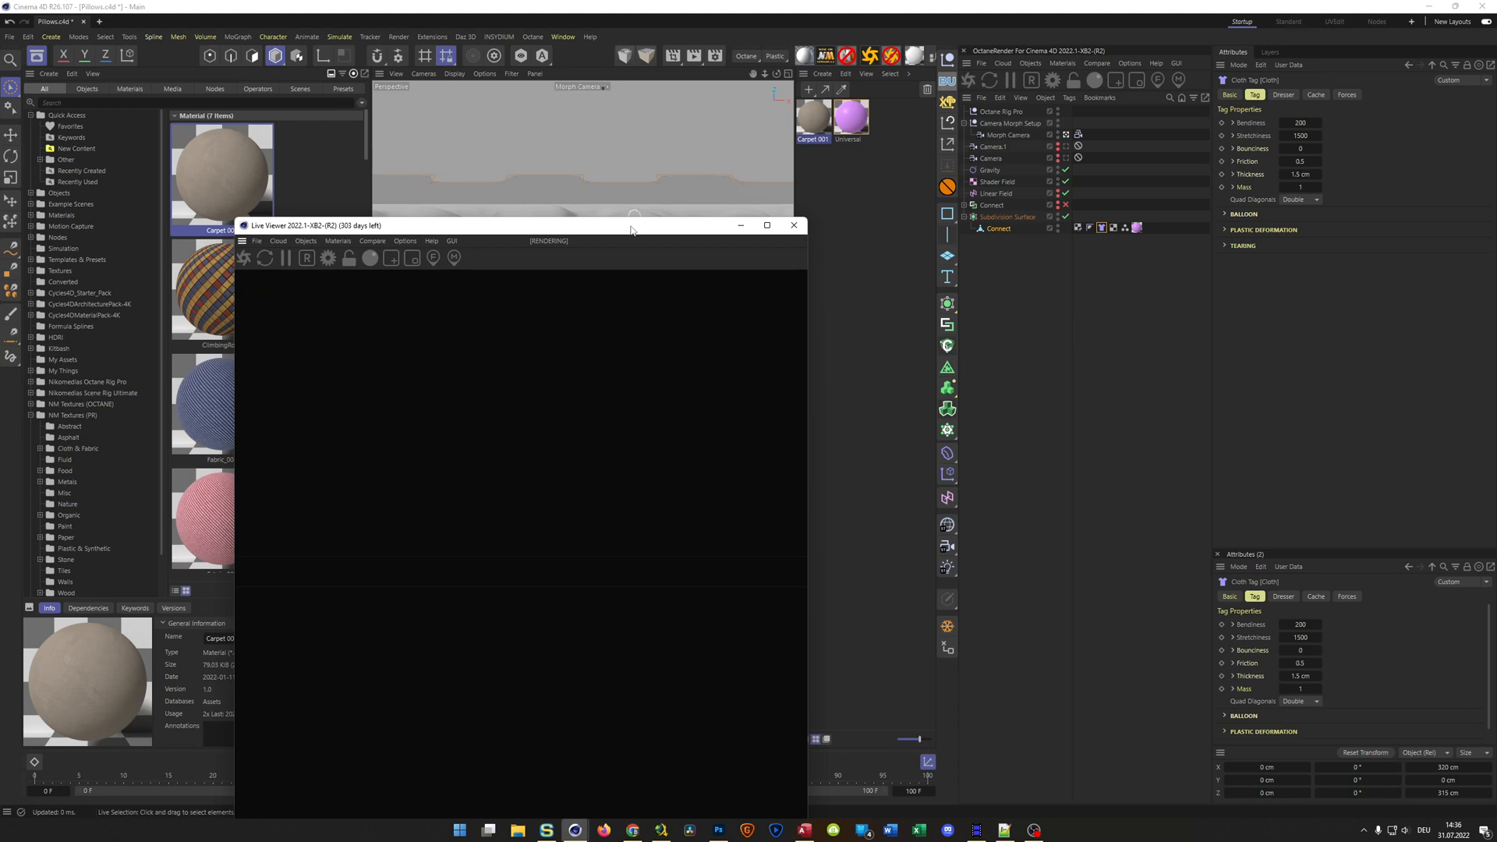
left_click_drag(638, 225, 1057, 127)
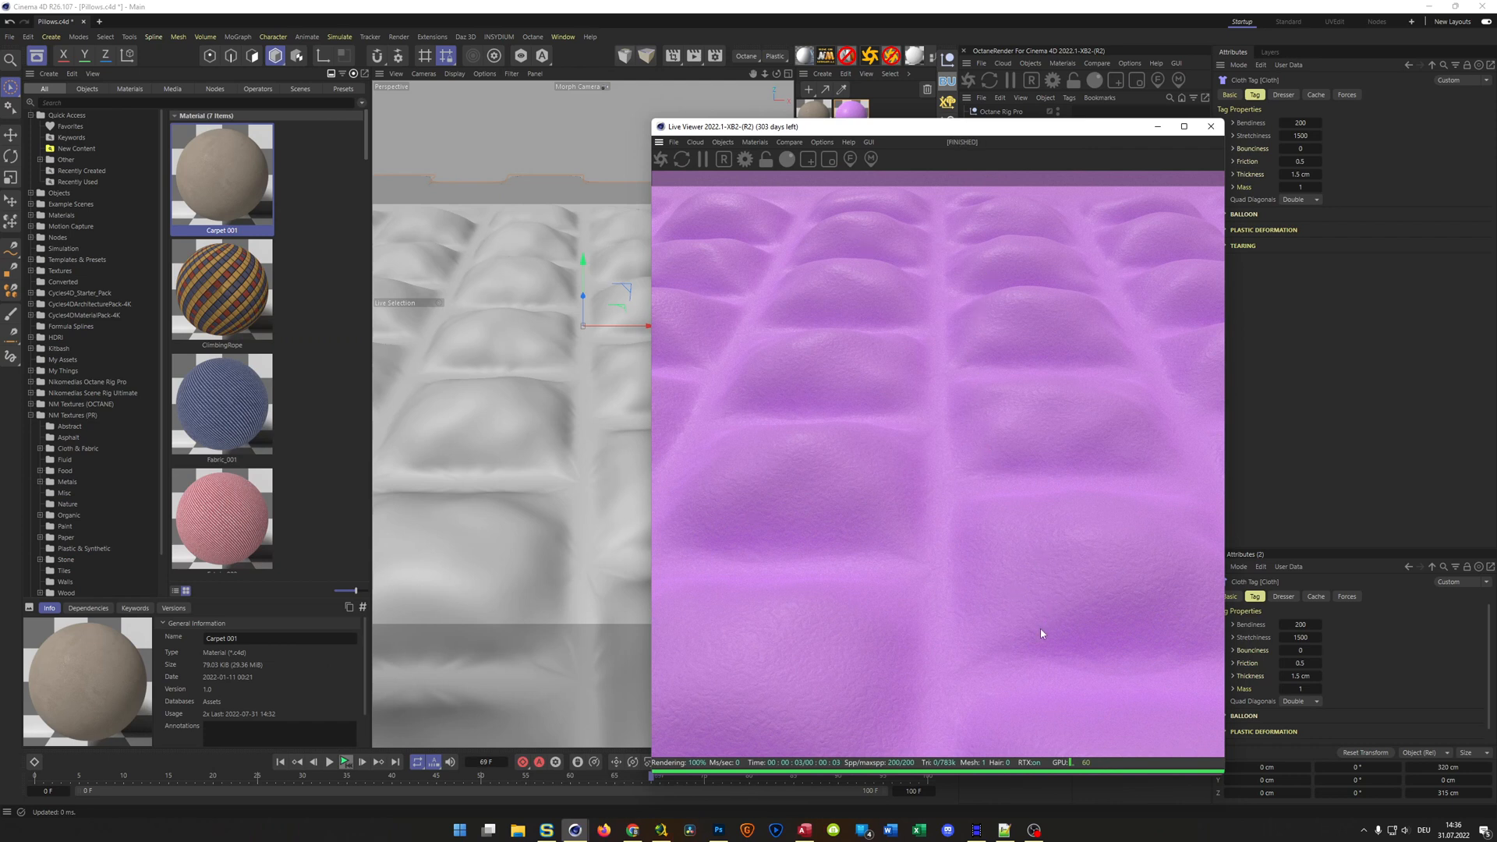
left_click(1213, 127)
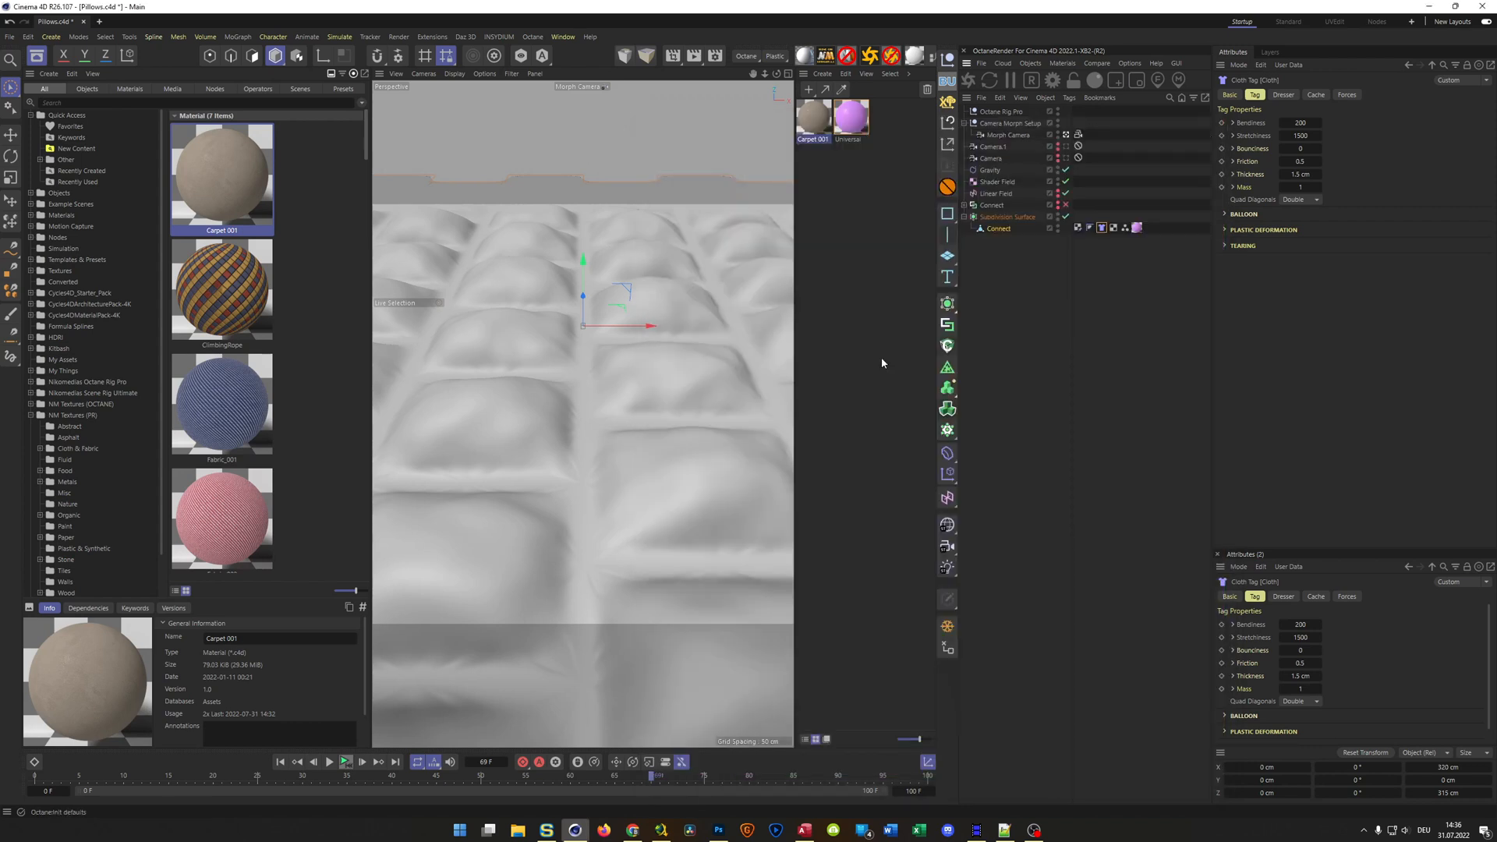
Browse the fabric materials, load Fabric_003 into the scene and assign it to the Connect mesh in place of the purple Universal material
left_click(224, 429)
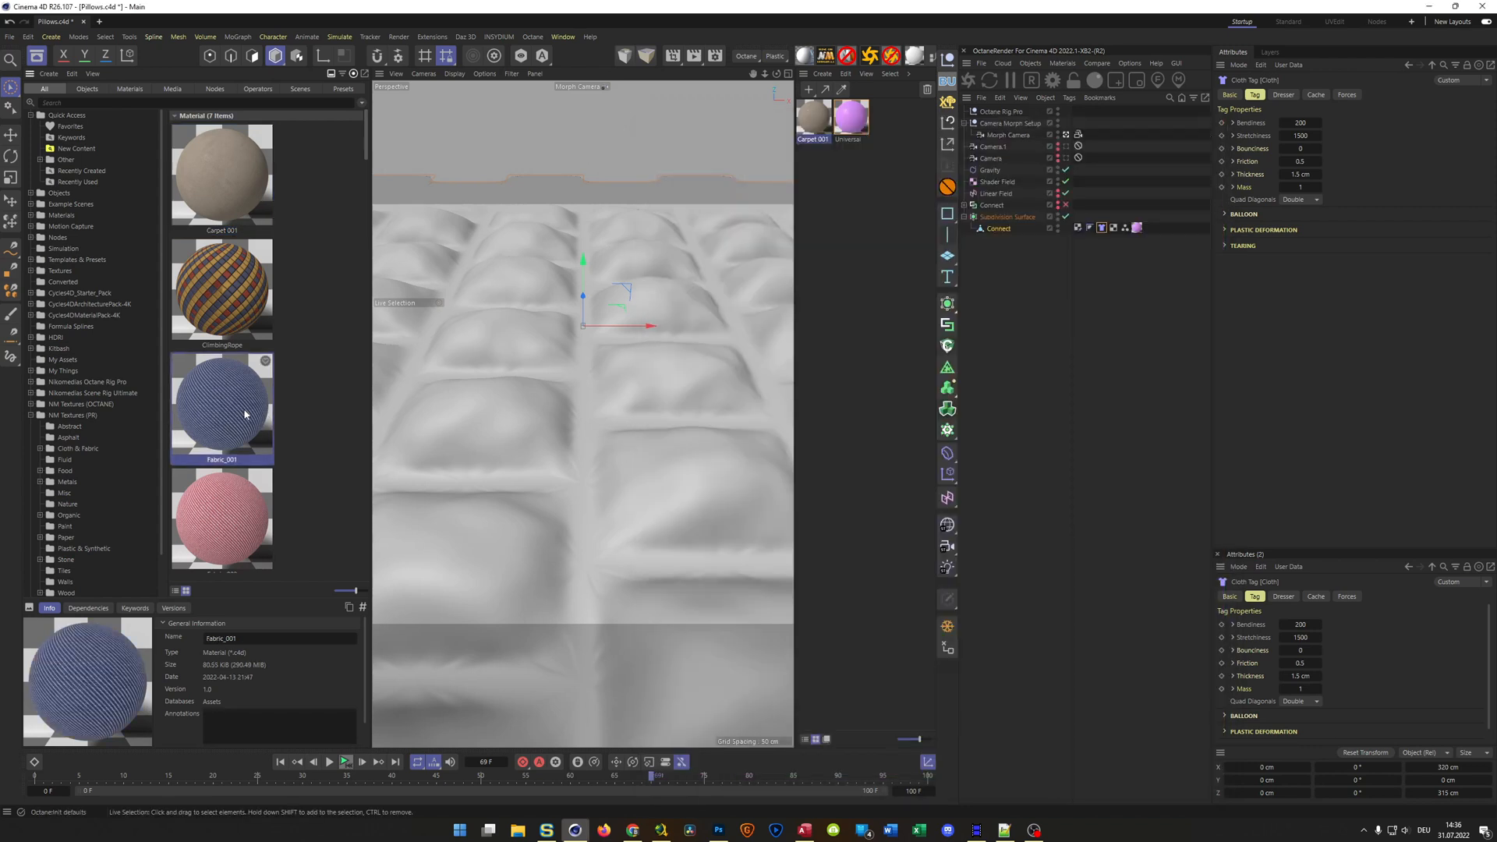
scroll(221, 421, "down", 3)
scroll(224, 418, "down", 3)
scroll(225, 413, "up", 6)
scroll(224, 411, "down", 1)
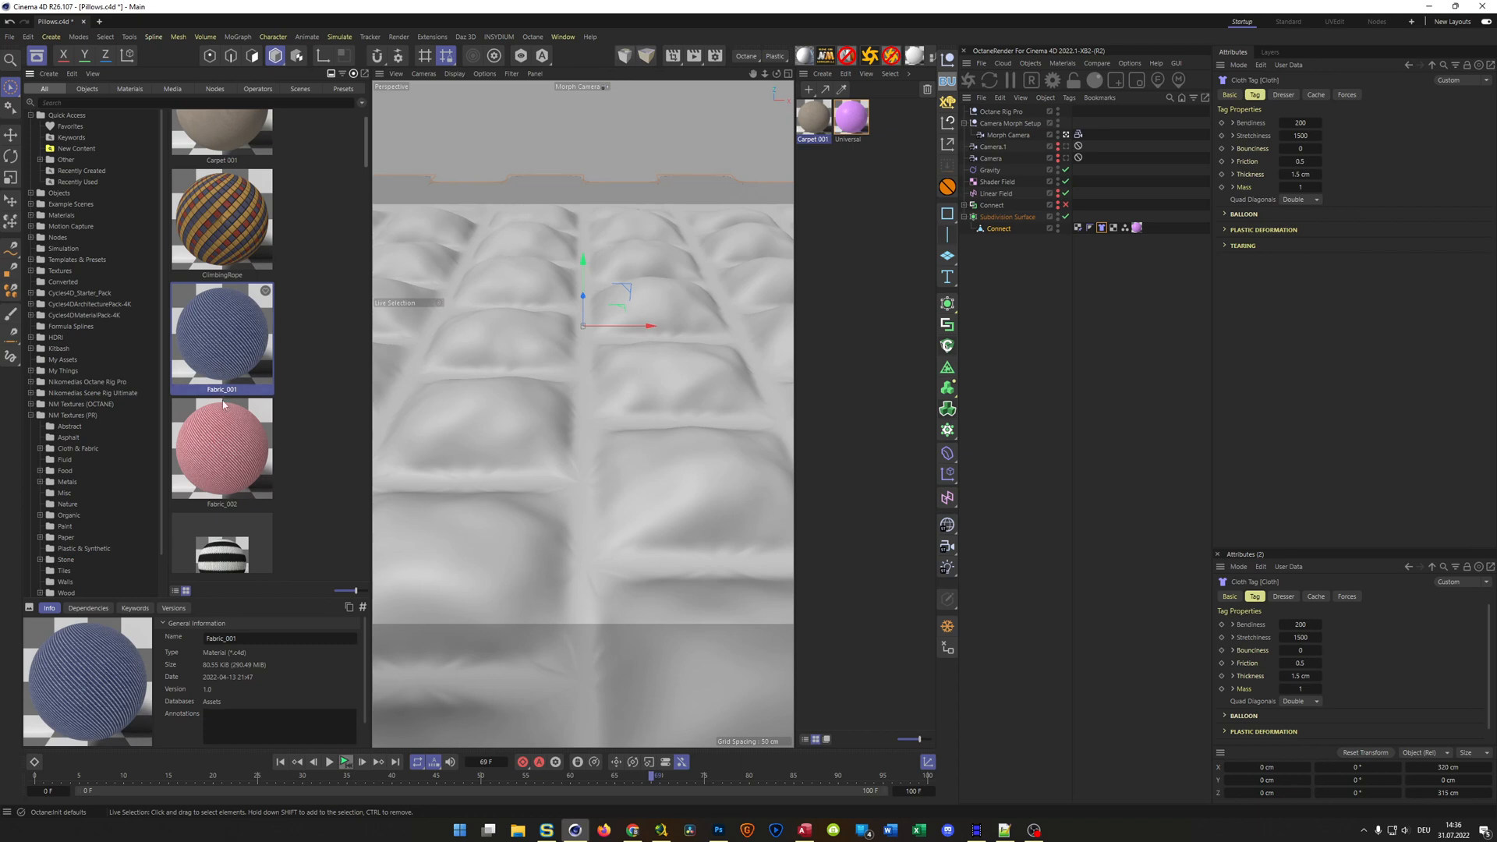
scroll(222, 400, "down", 2)
left_click(223, 429)
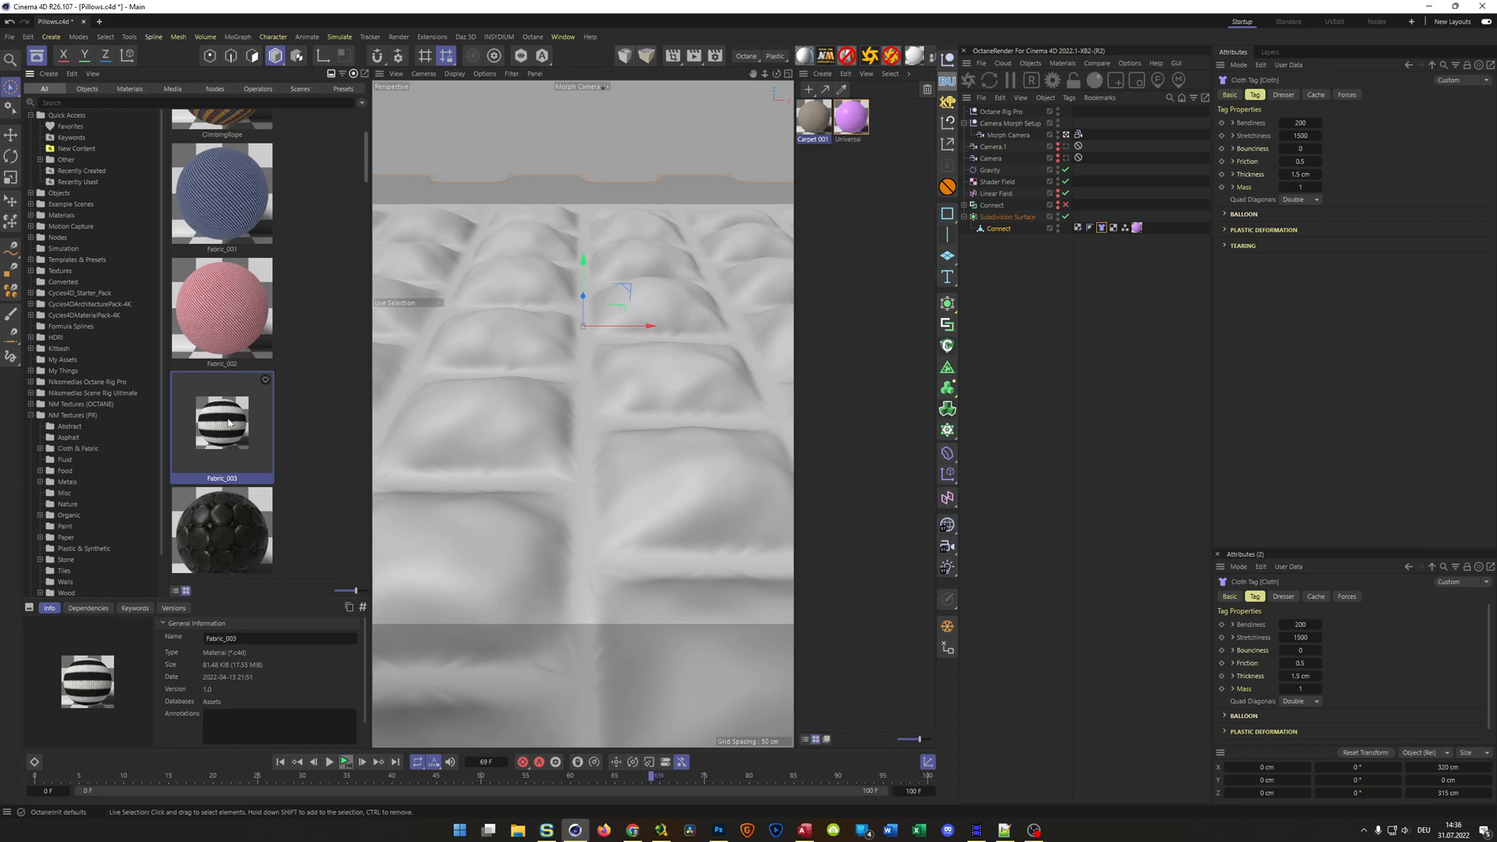
left_click_drag(221, 430, 902, 234)
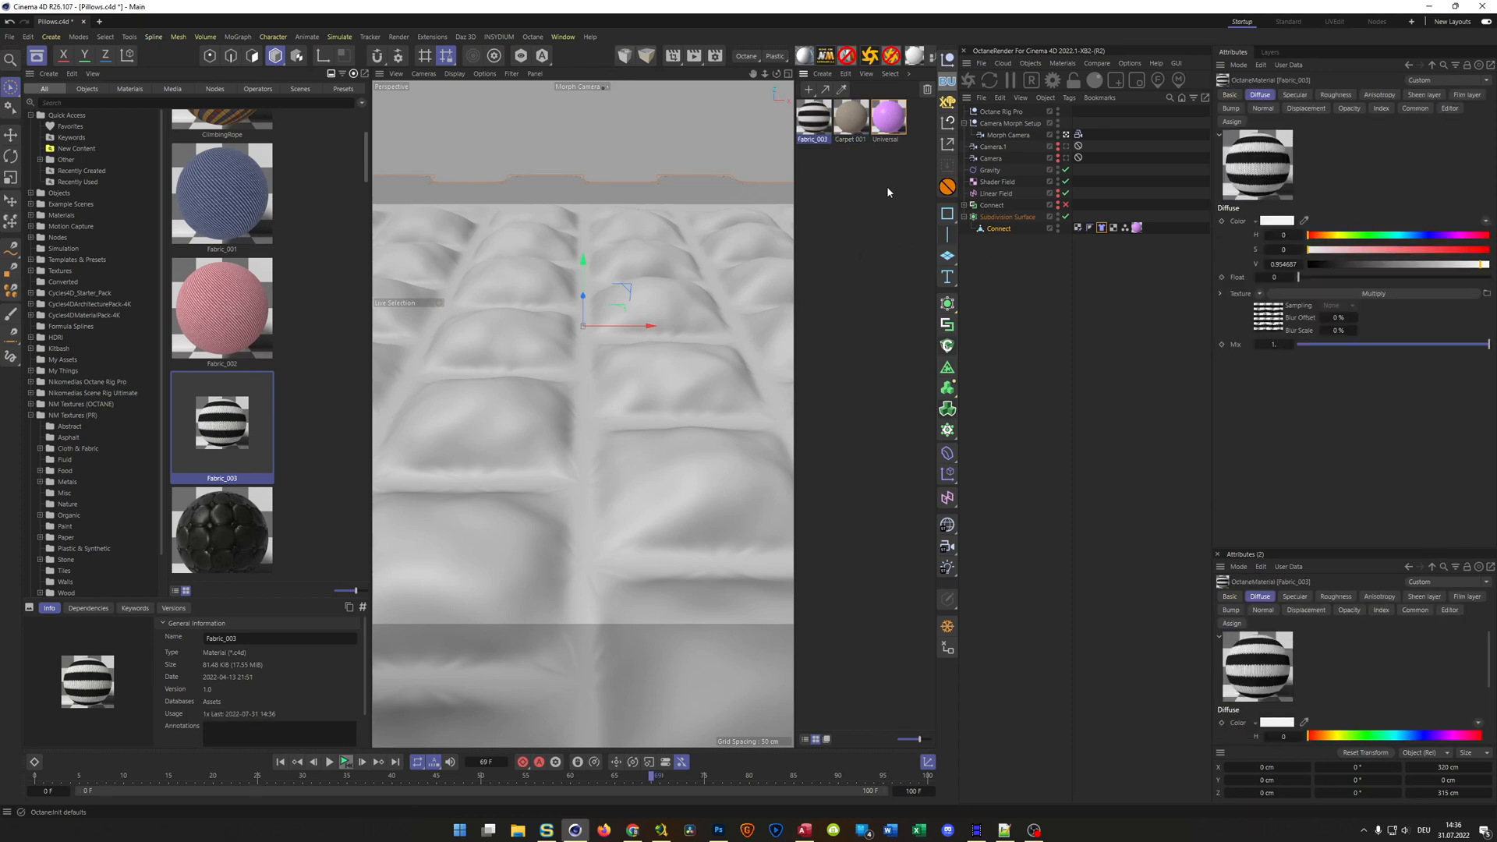
left_click_drag(1132, 228, 1135, 228)
Check the striped knit cloth in a live render and delete the Connect mesh's Pin Material tag
left_click(968, 80)
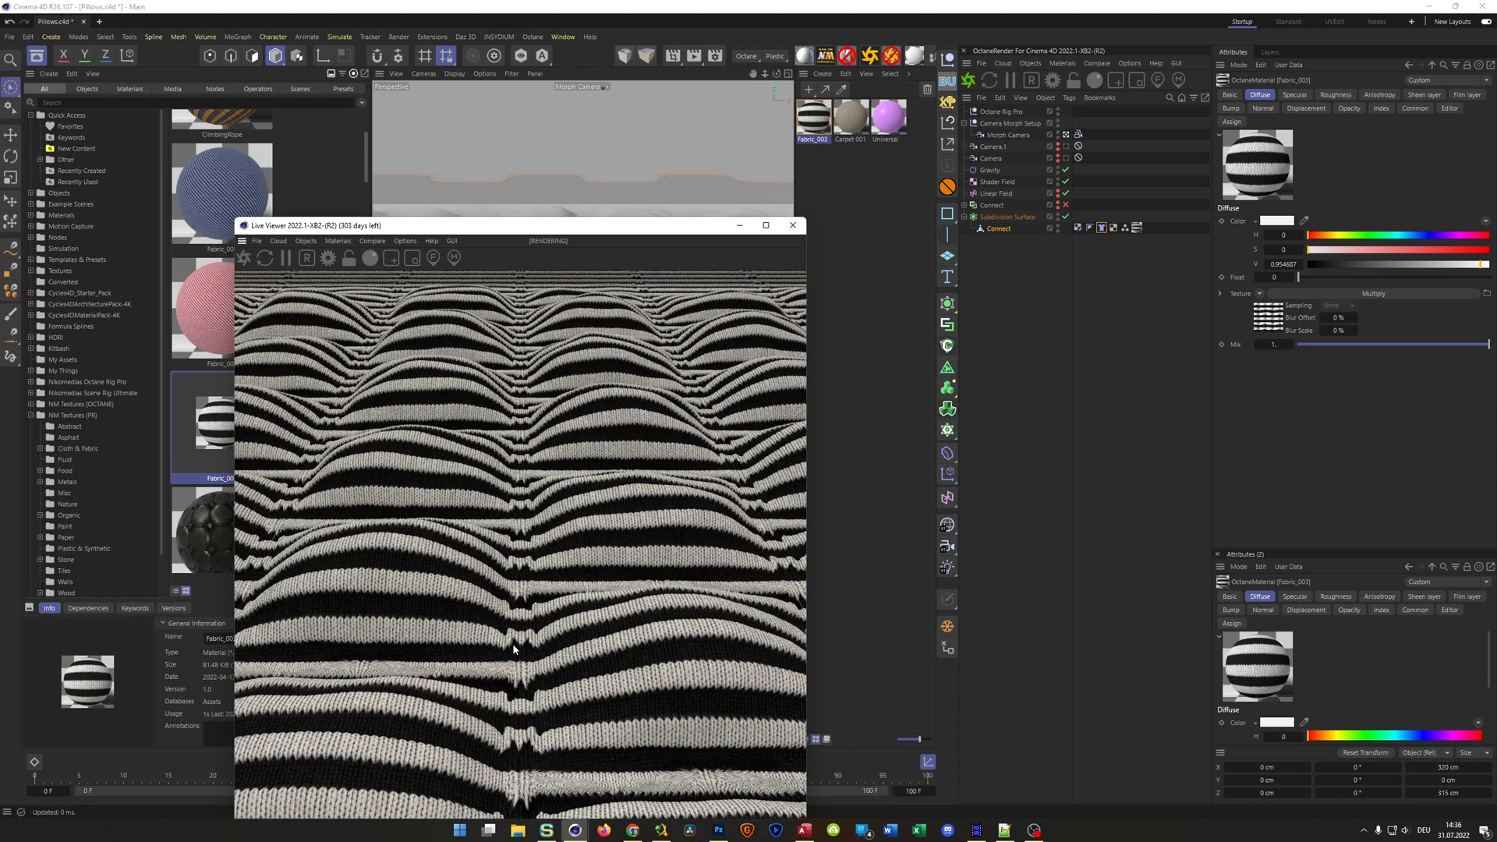
left_click_drag(630, 230, 719, 125)
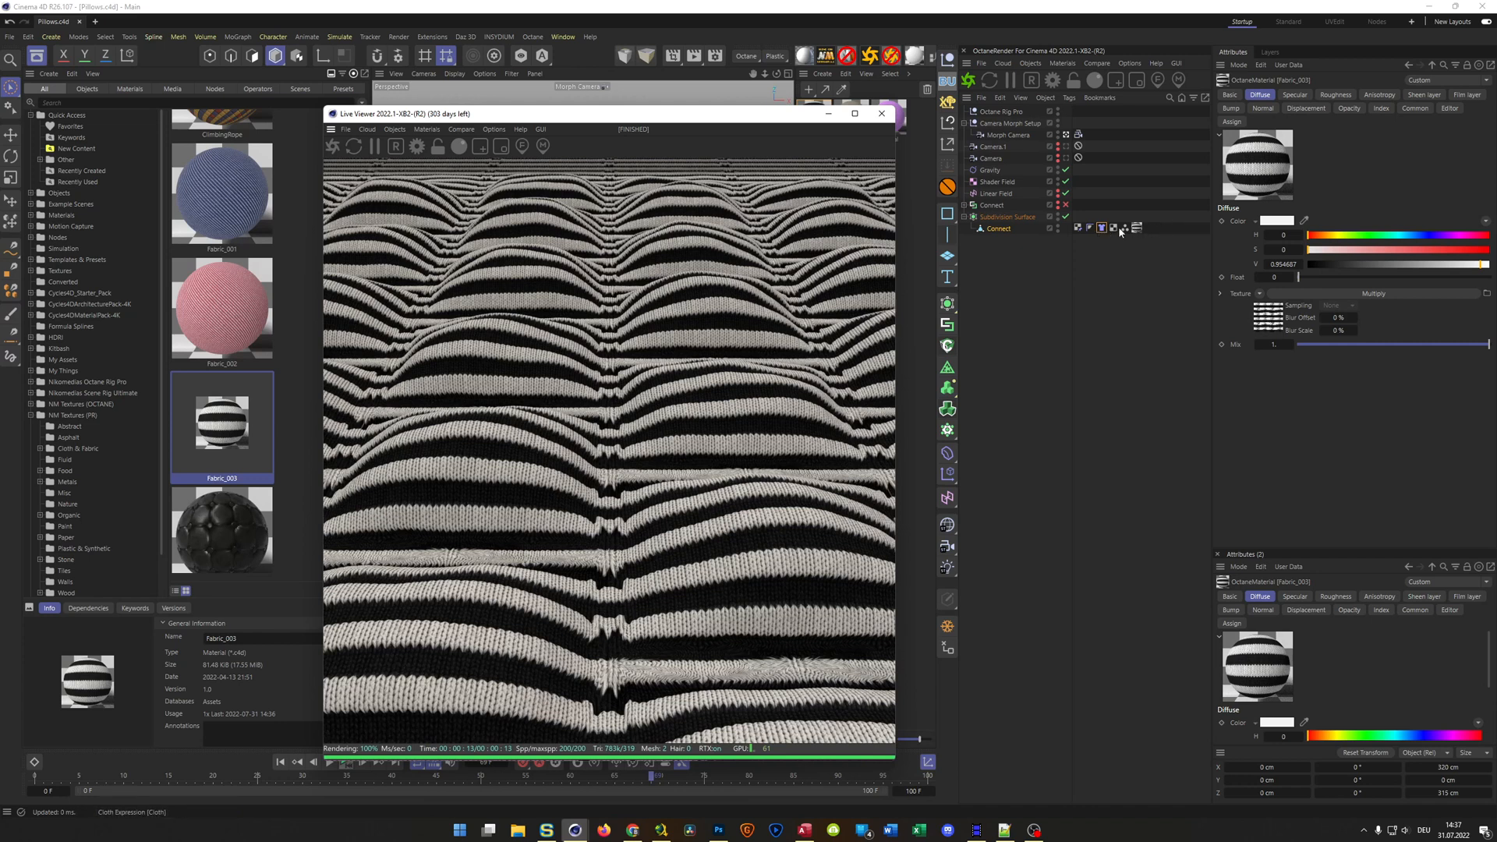
left_click(1079, 227)
key("Delete")
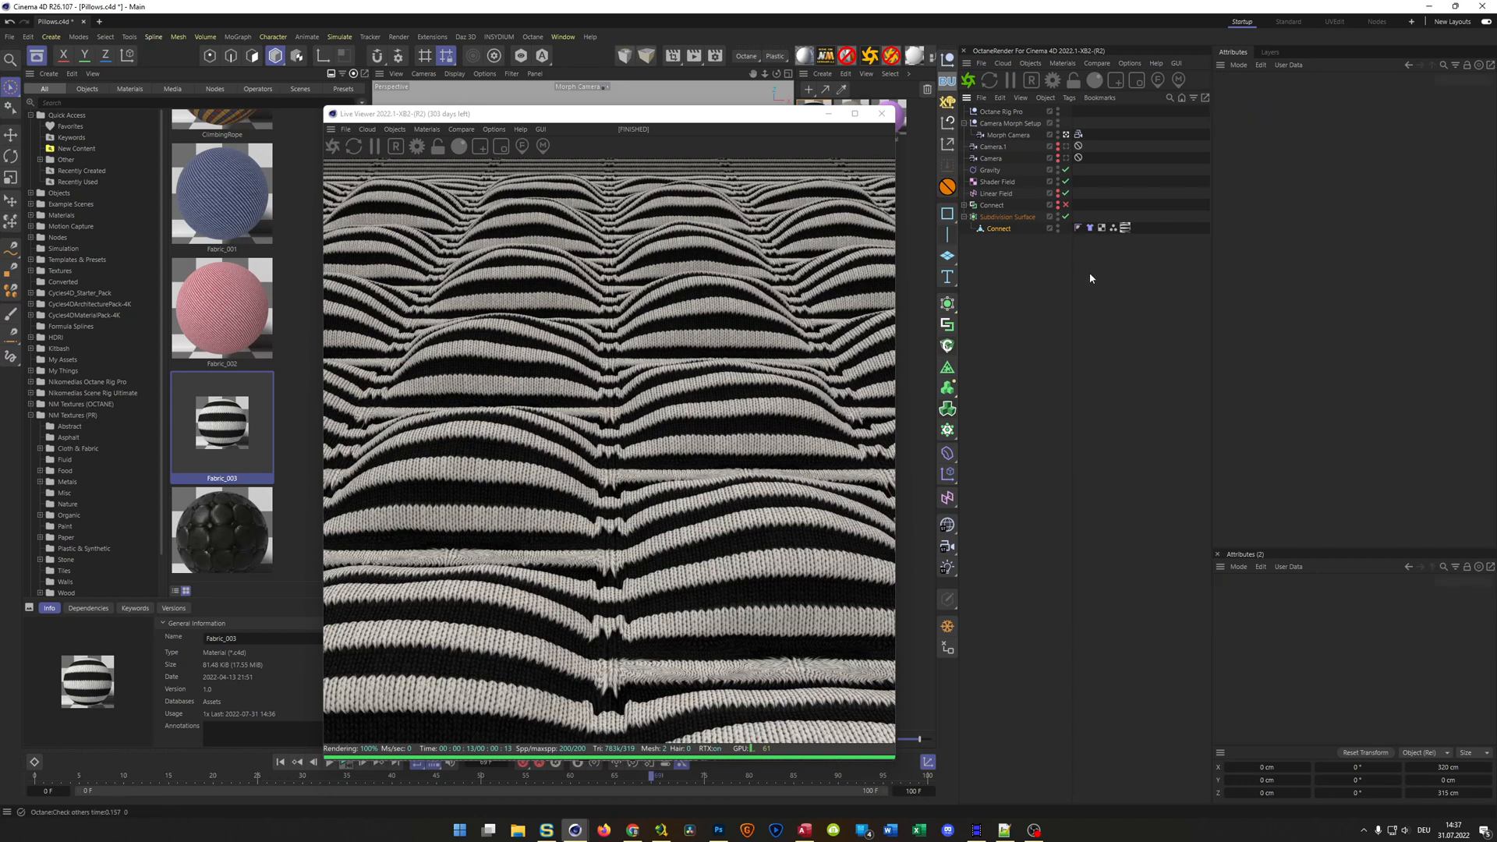
left_click(334, 148)
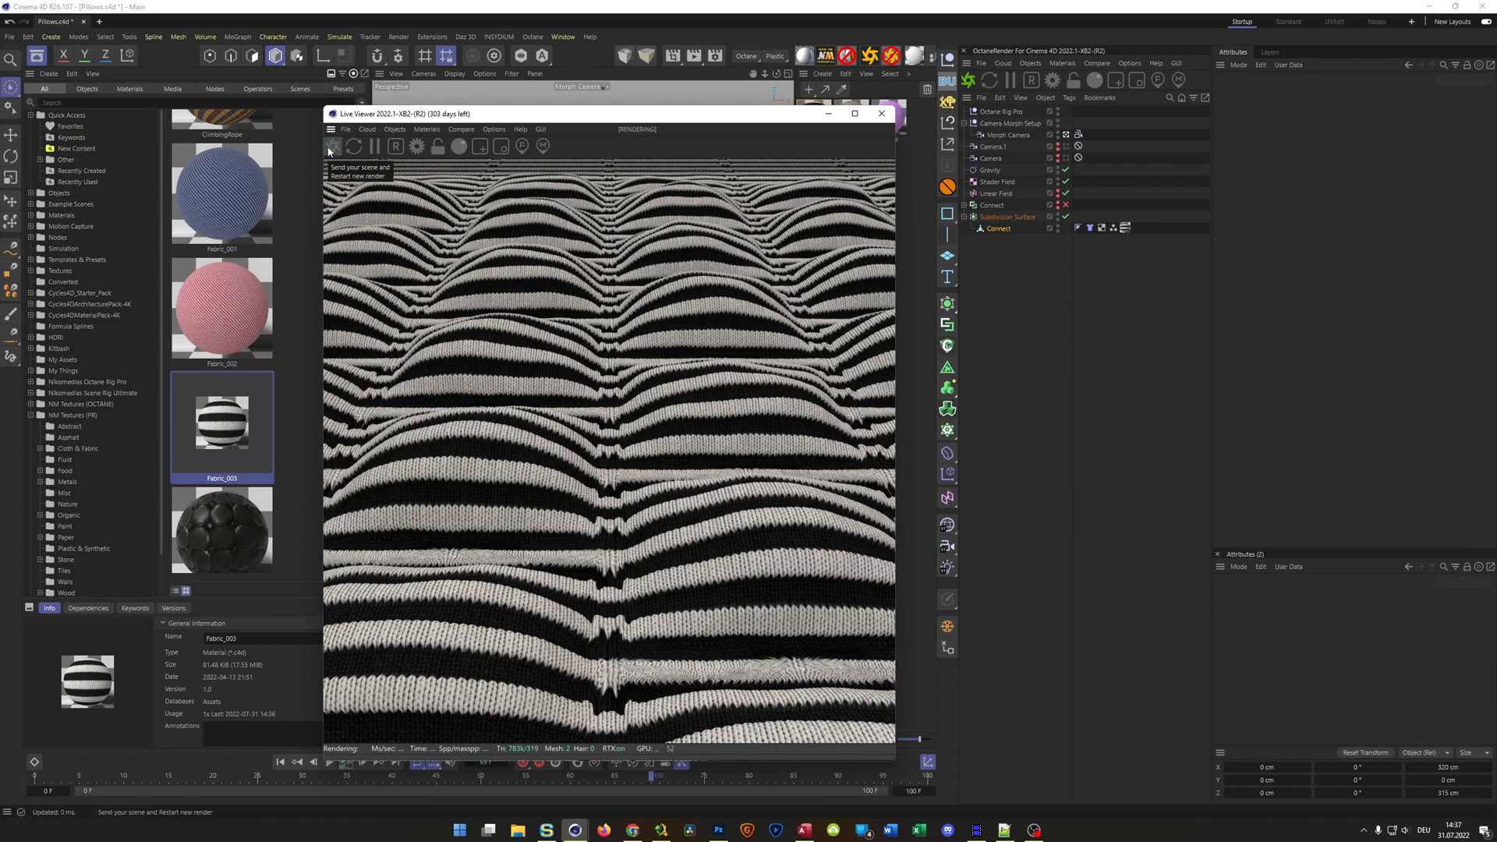
Switch the Fabric_003 material tag to Cubic projection and set its Length U and Length V to 50%
left_click(1125, 228)
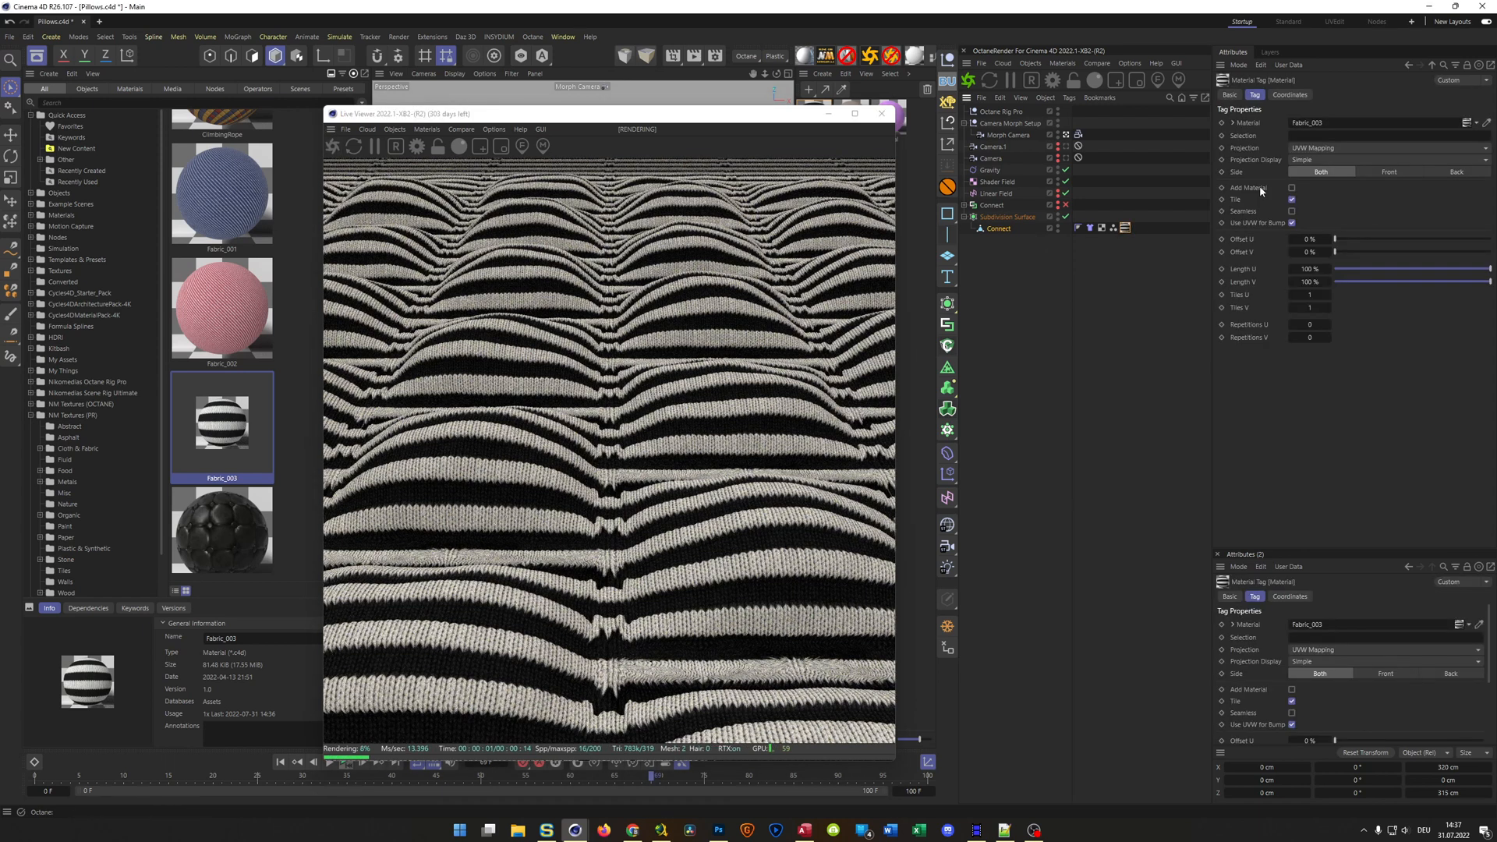
left_click(1310, 149)
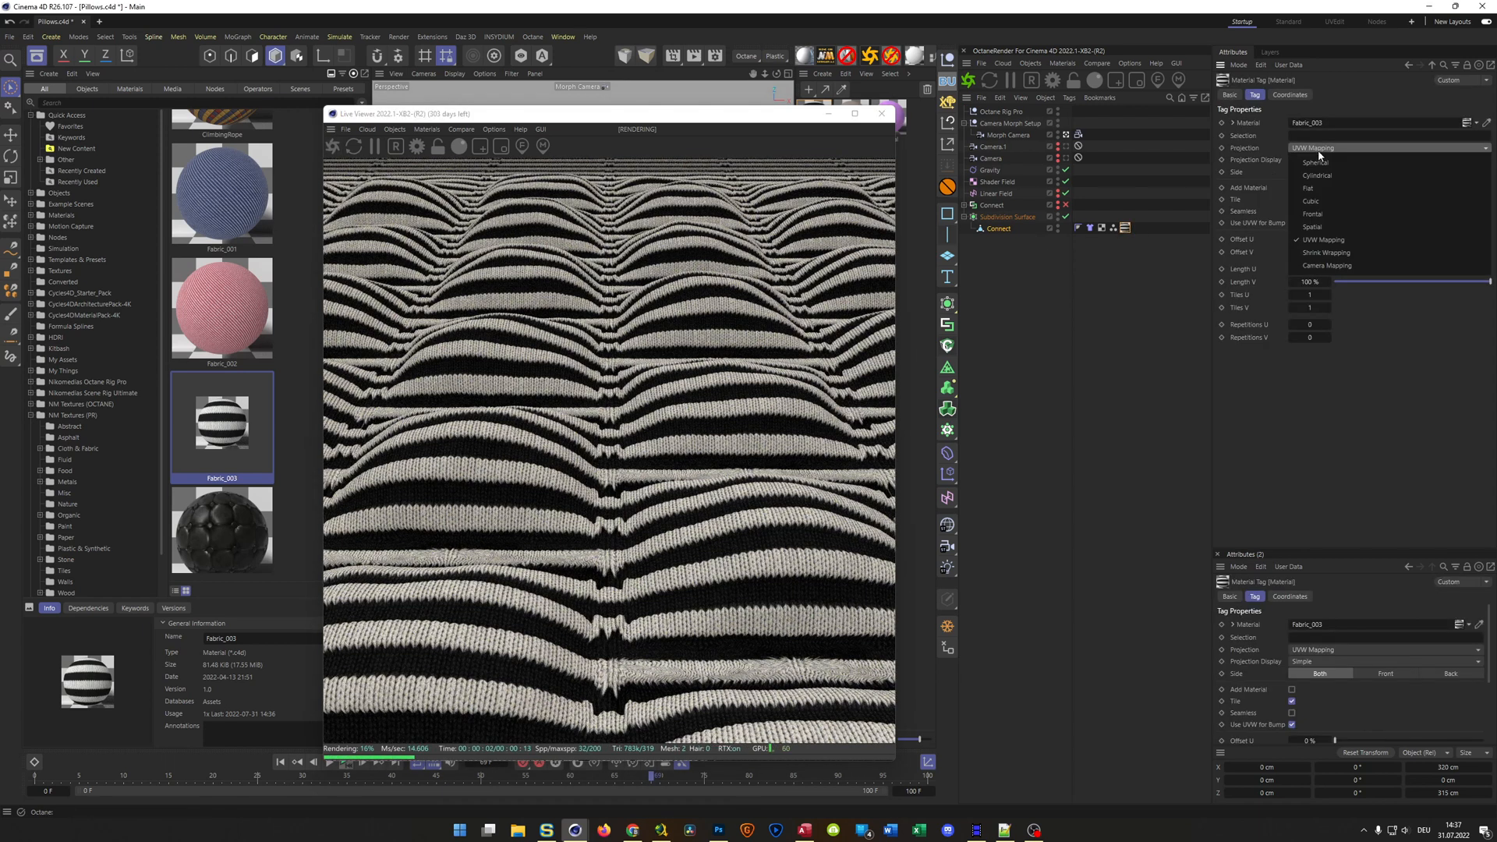
left_click(1321, 194)
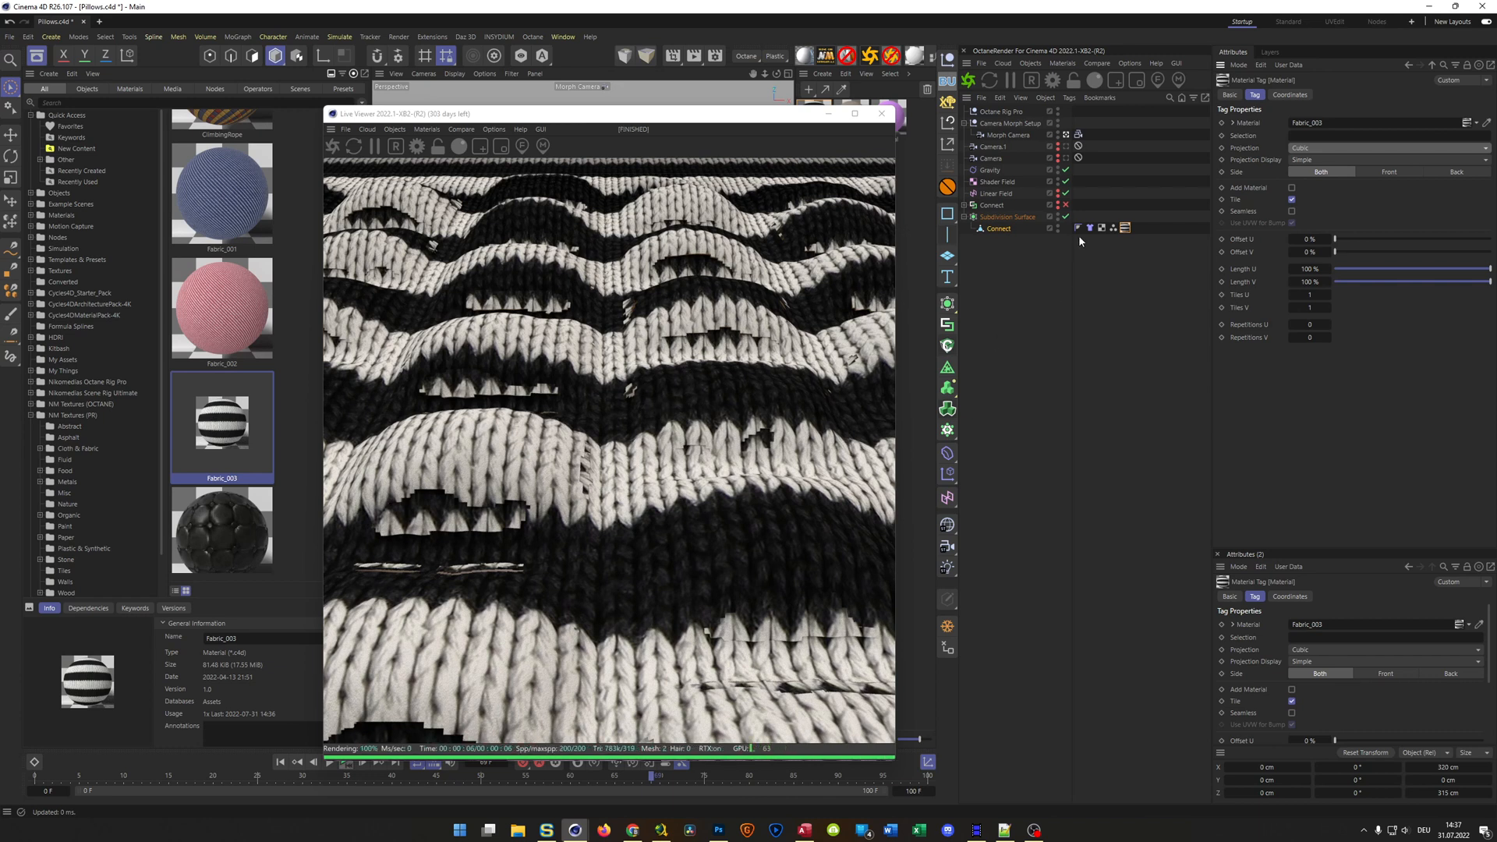
left_click(1317, 269)
type("50")
key("Tab")
type("50")
key("Return")
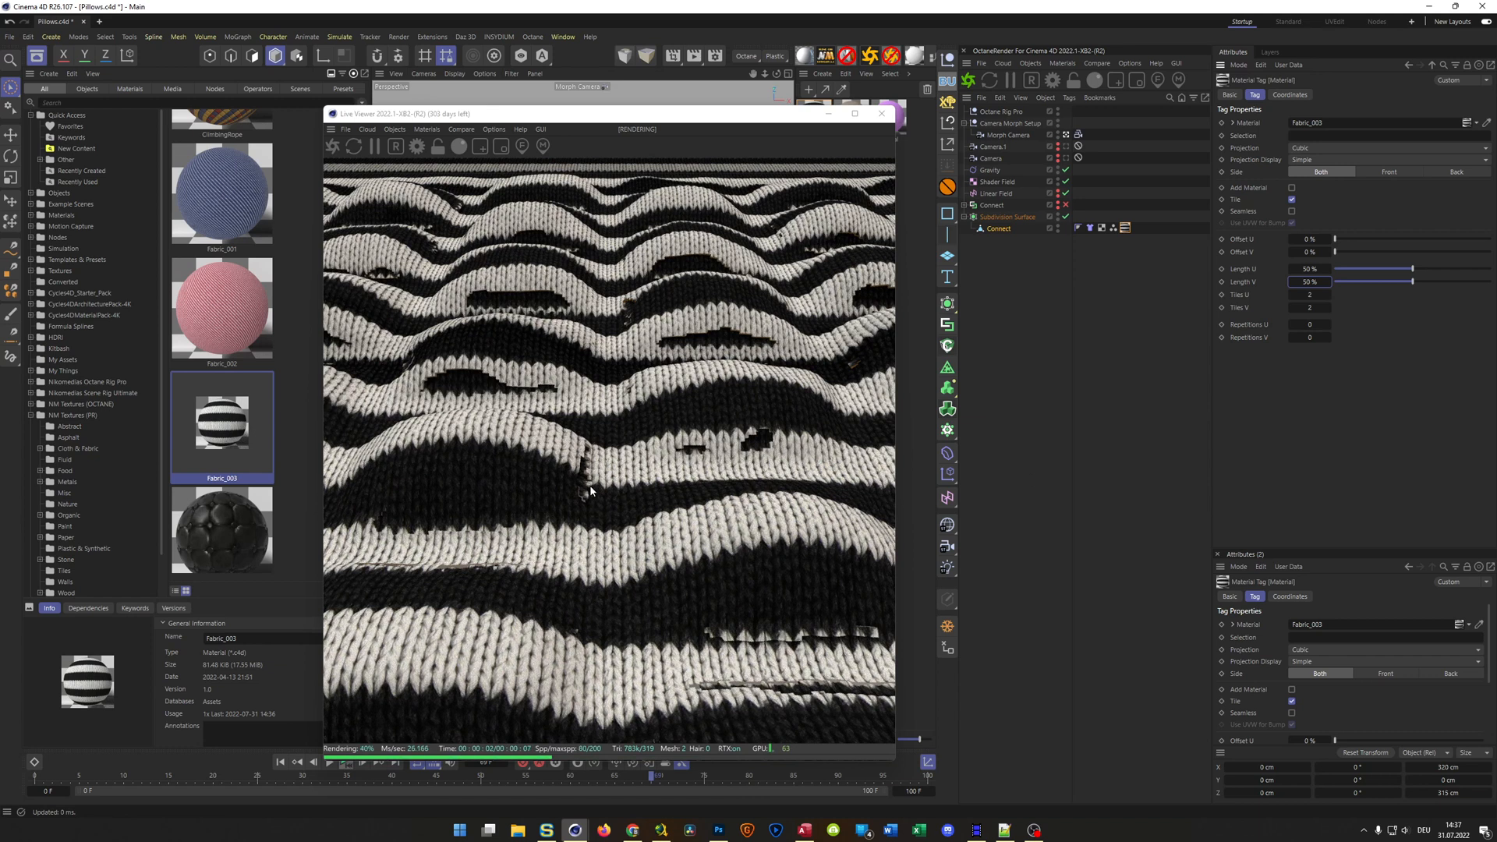
Rewind to the first frame, close the live render and add a Pin Material tag to the Connect mesh
left_click(281, 762)
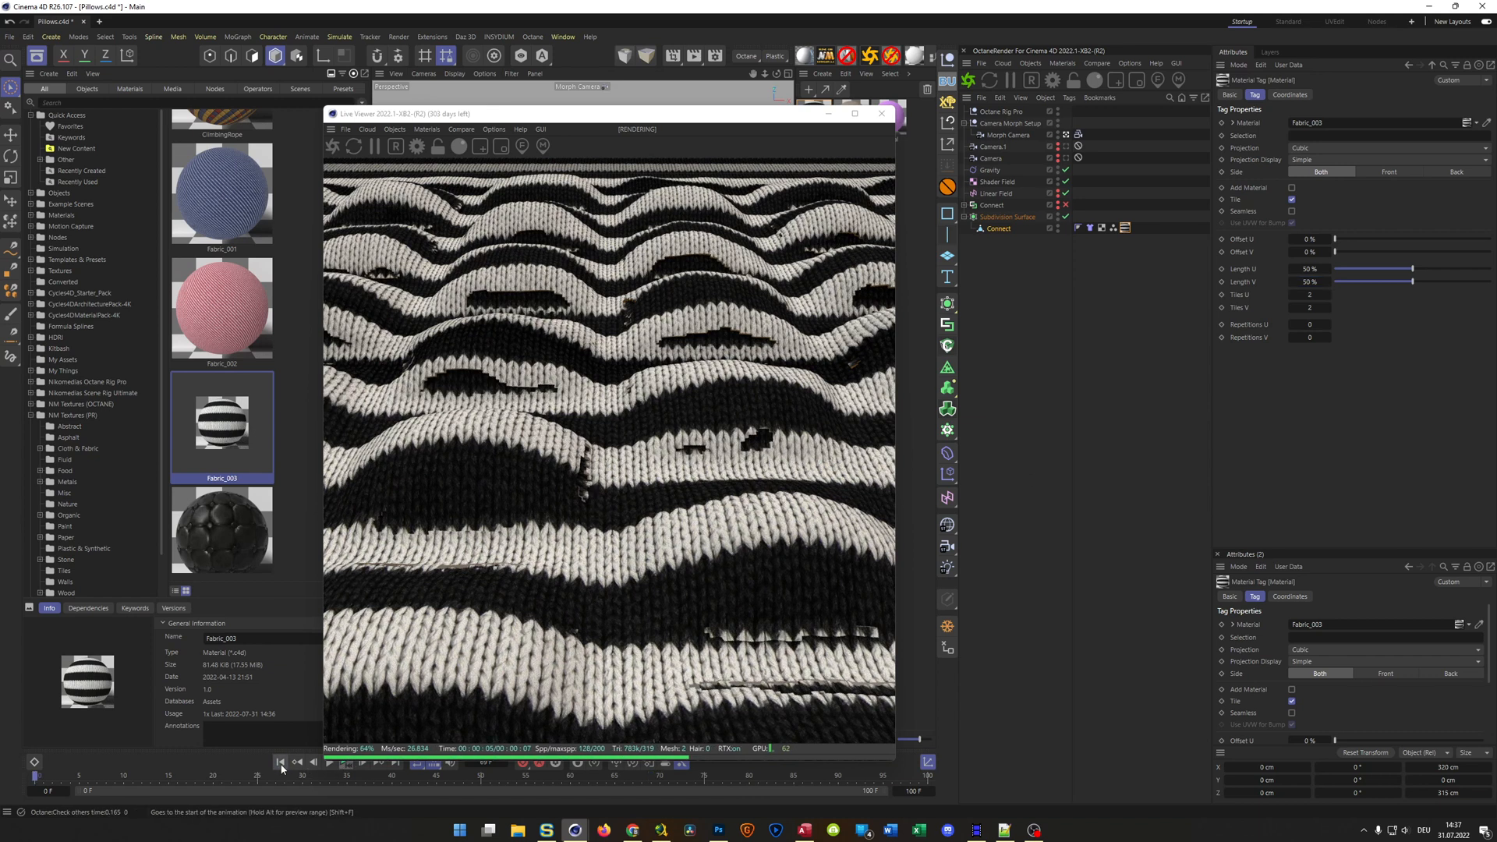
left_click(881, 114)
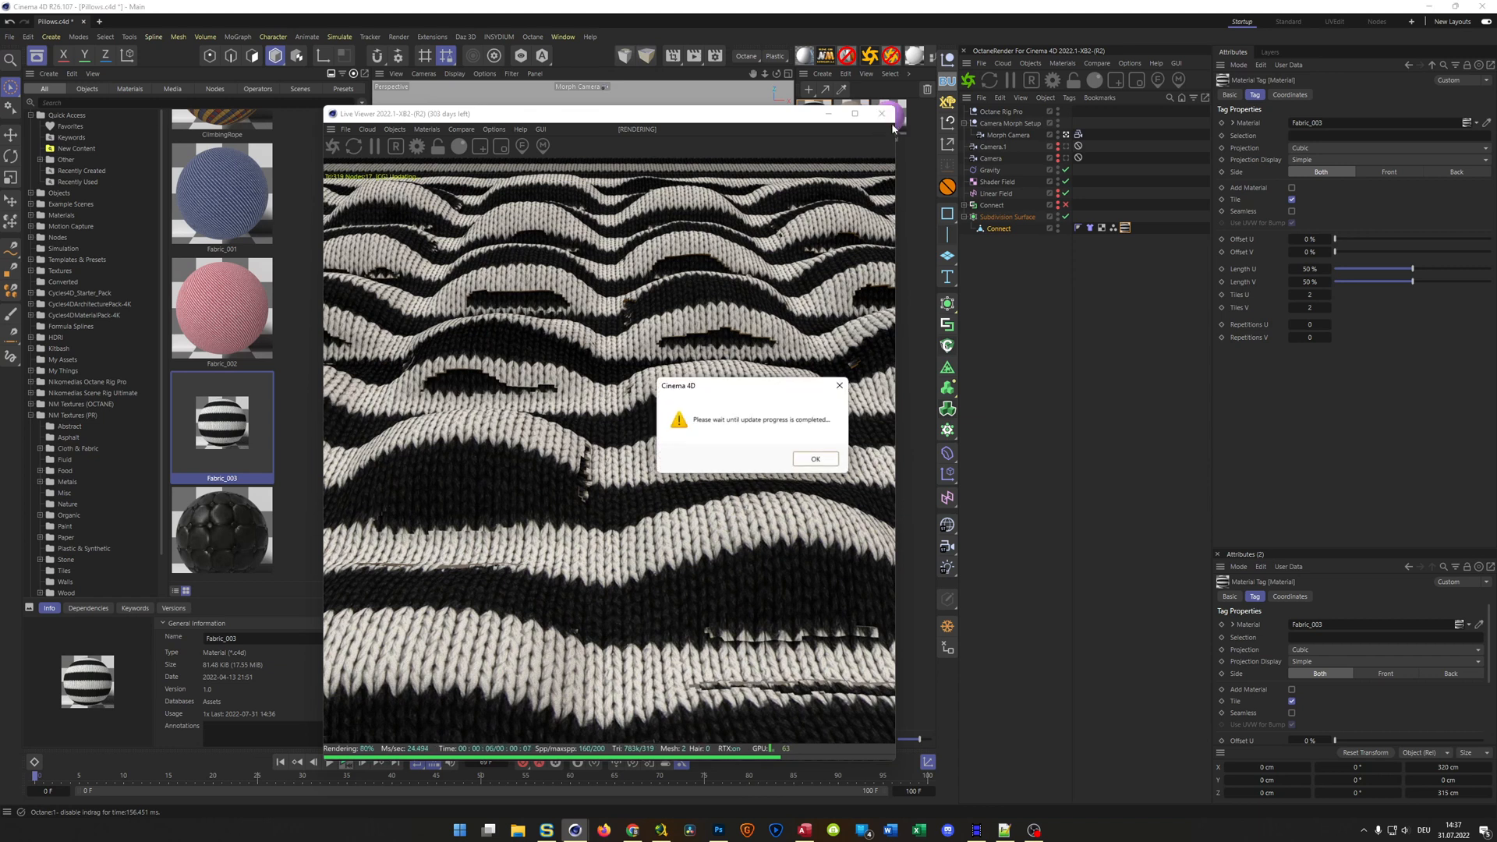
left_click(815, 459)
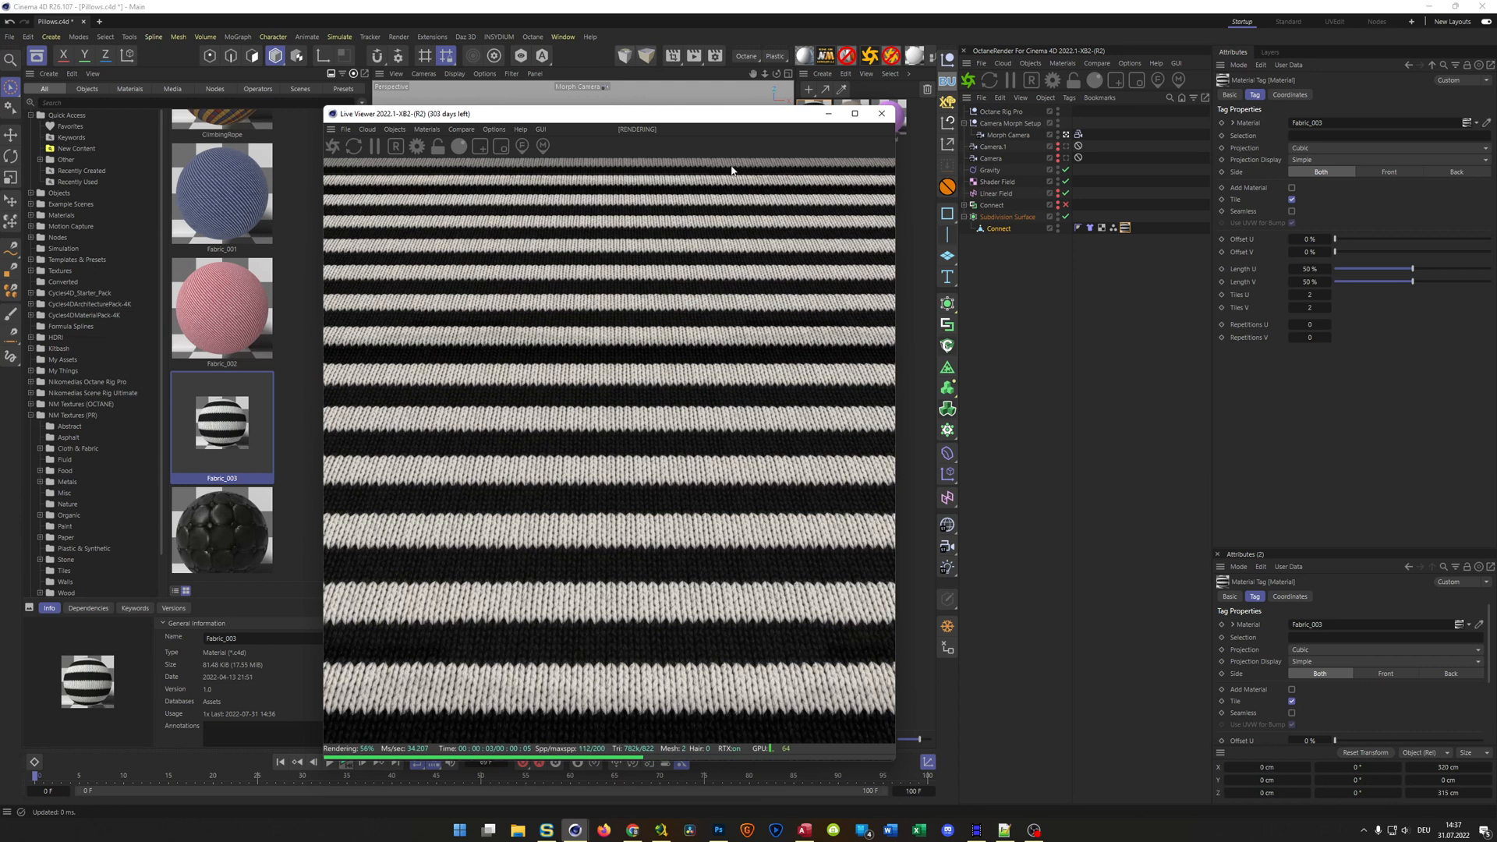
left_click(882, 114)
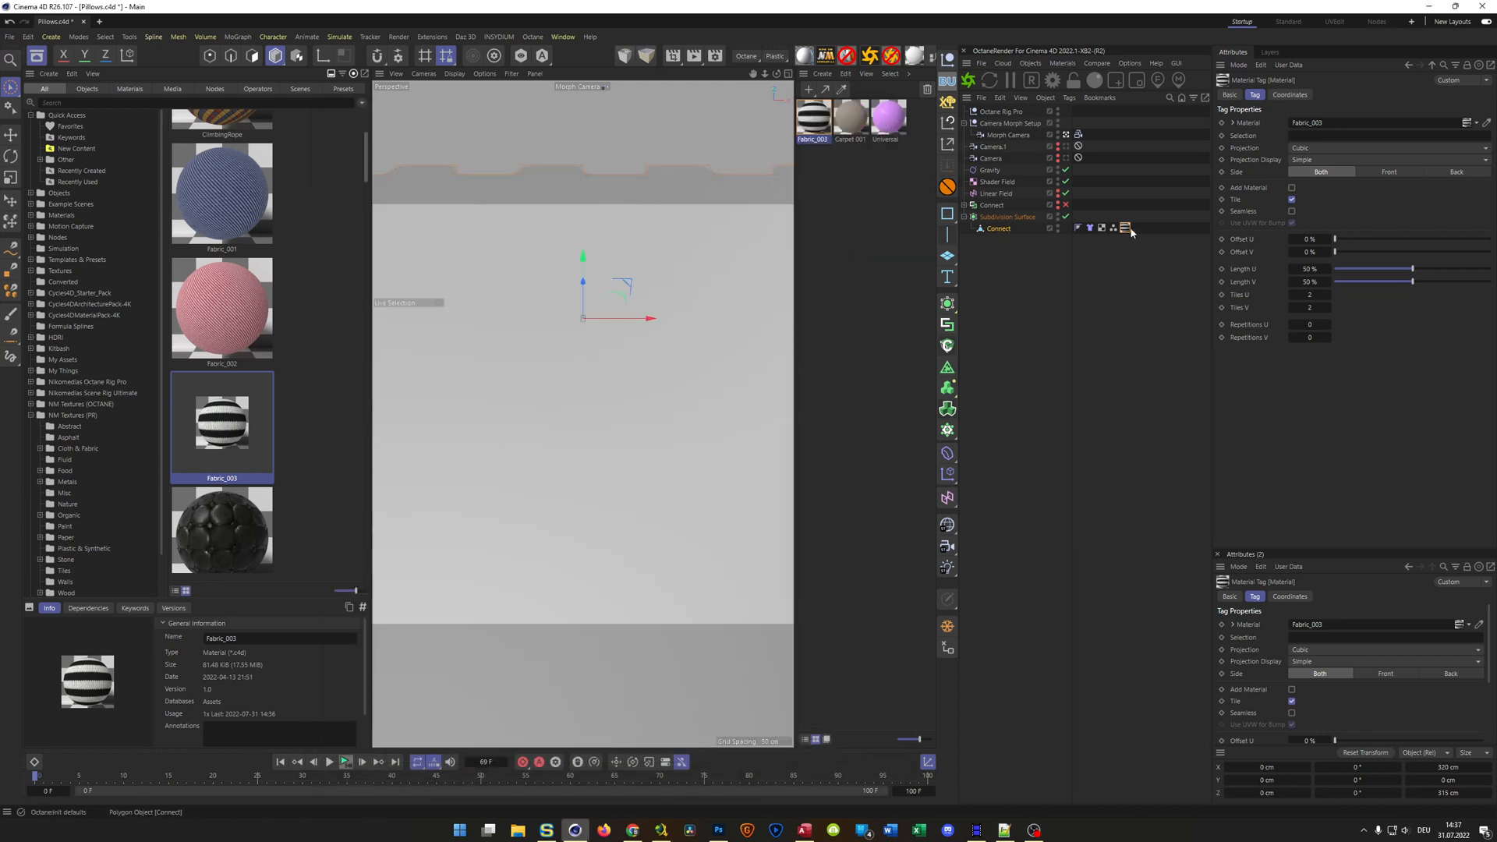
right_click(1031, 234)
mouse_move(1066, 352)
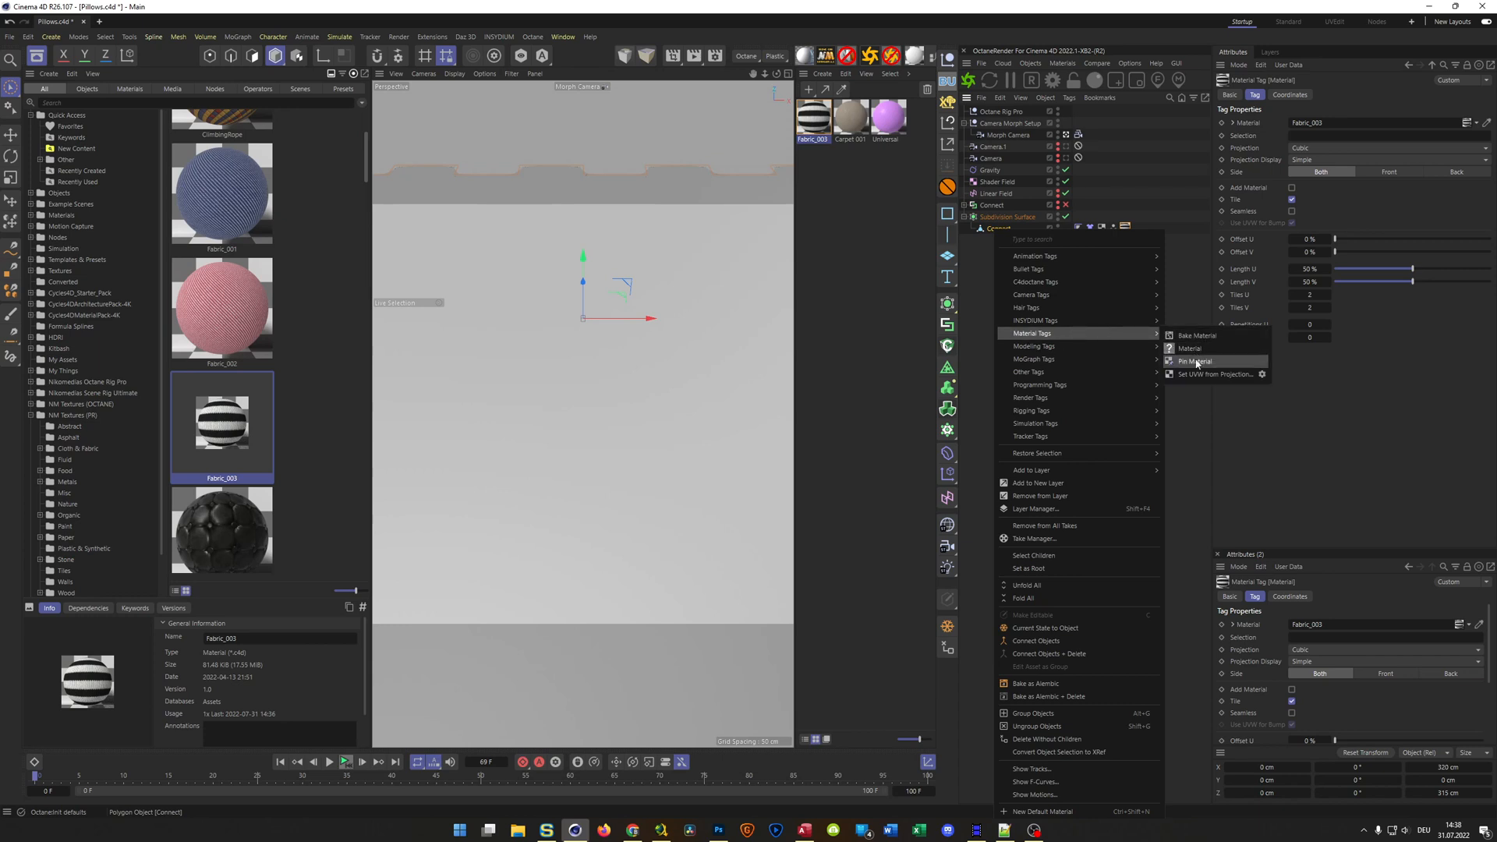
left_click(1194, 361)
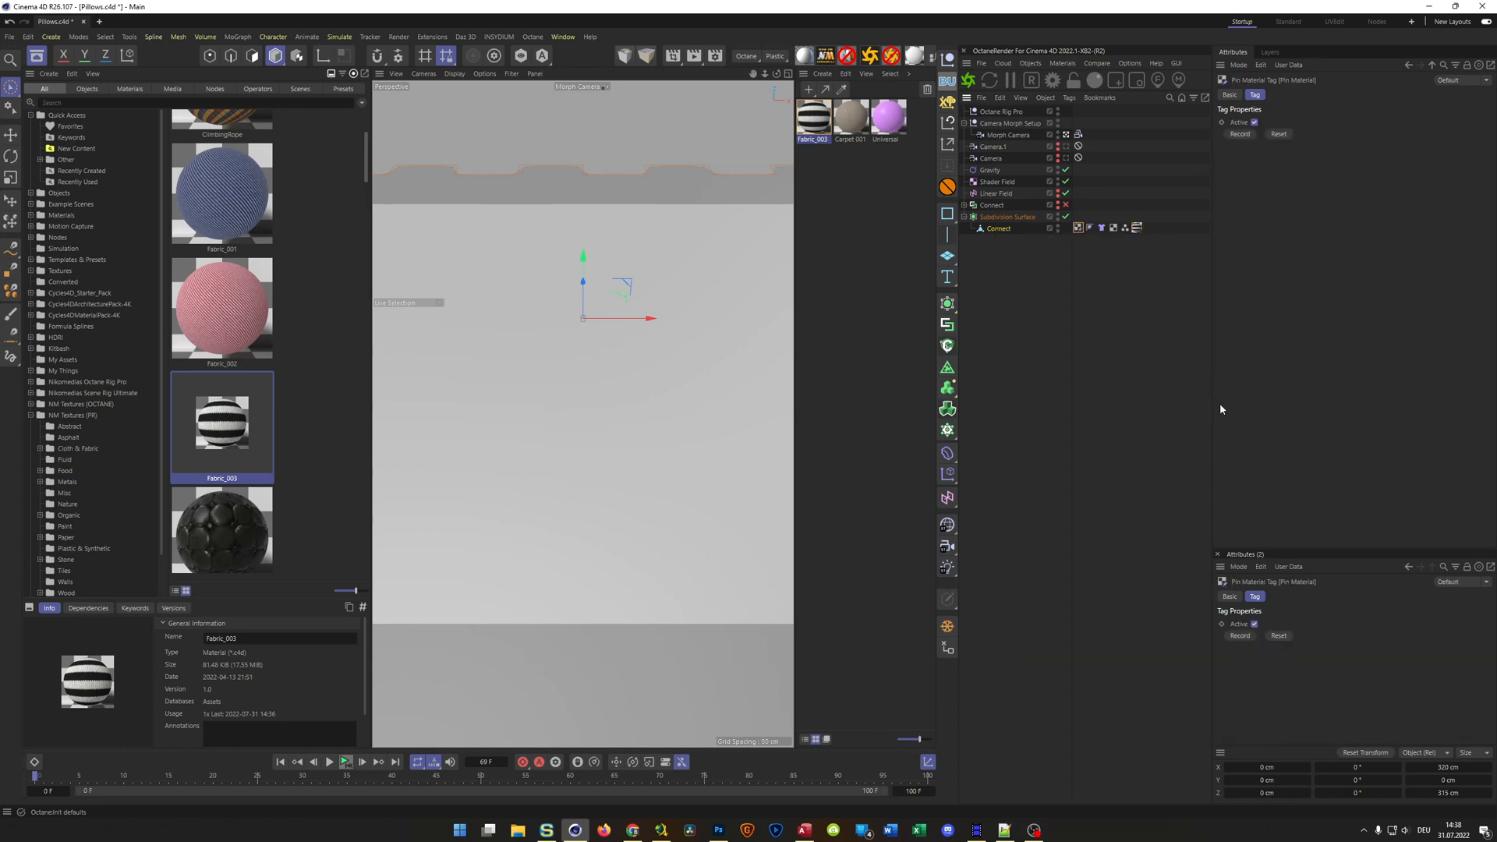
Set both the editor and renderer subdivision levels of the Subdivision Surface to 1
left_click(329, 762)
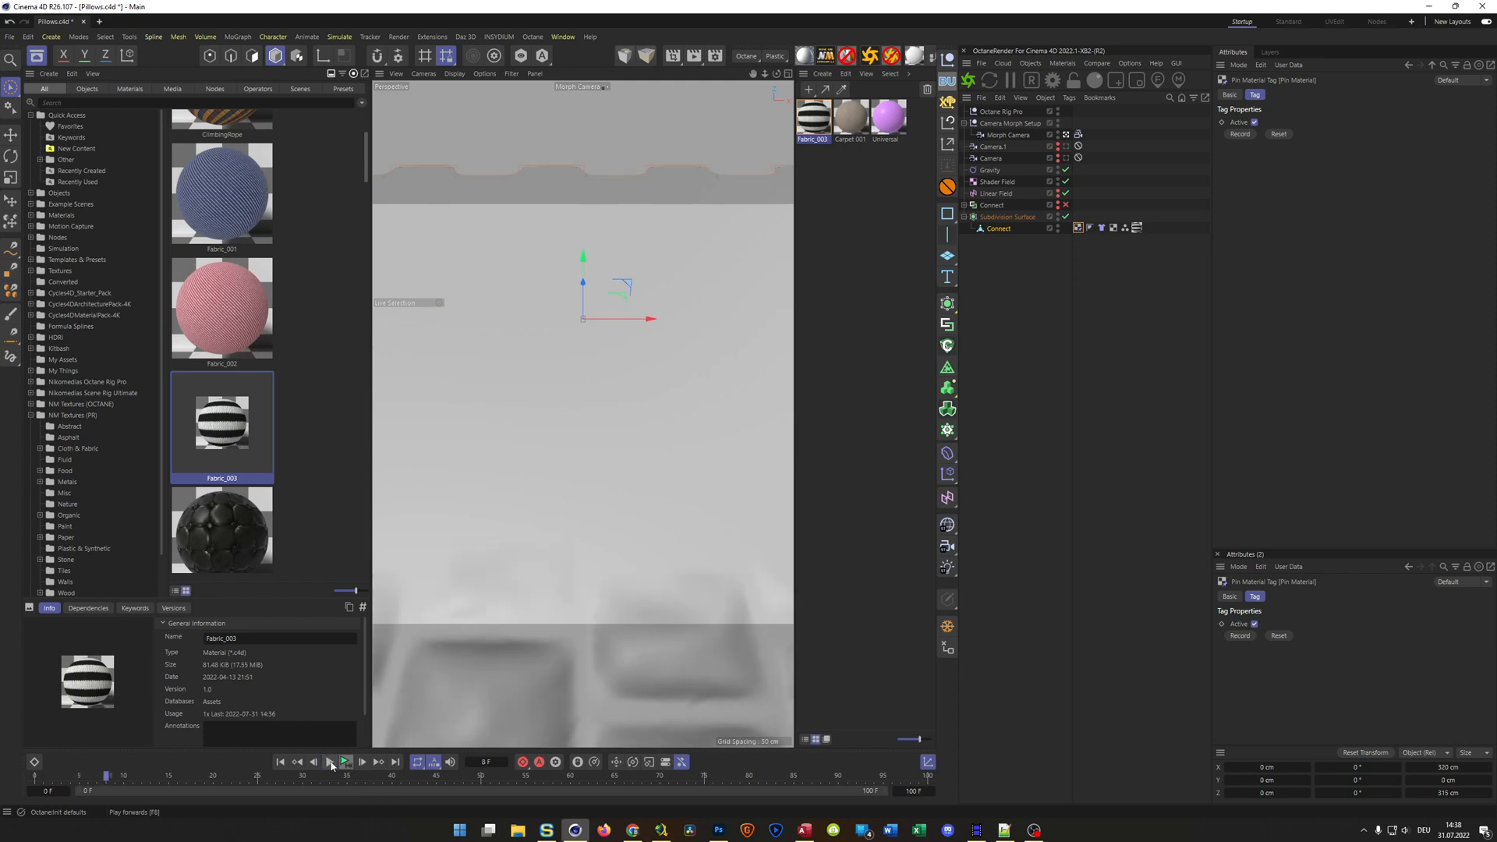
left_click(346, 765)
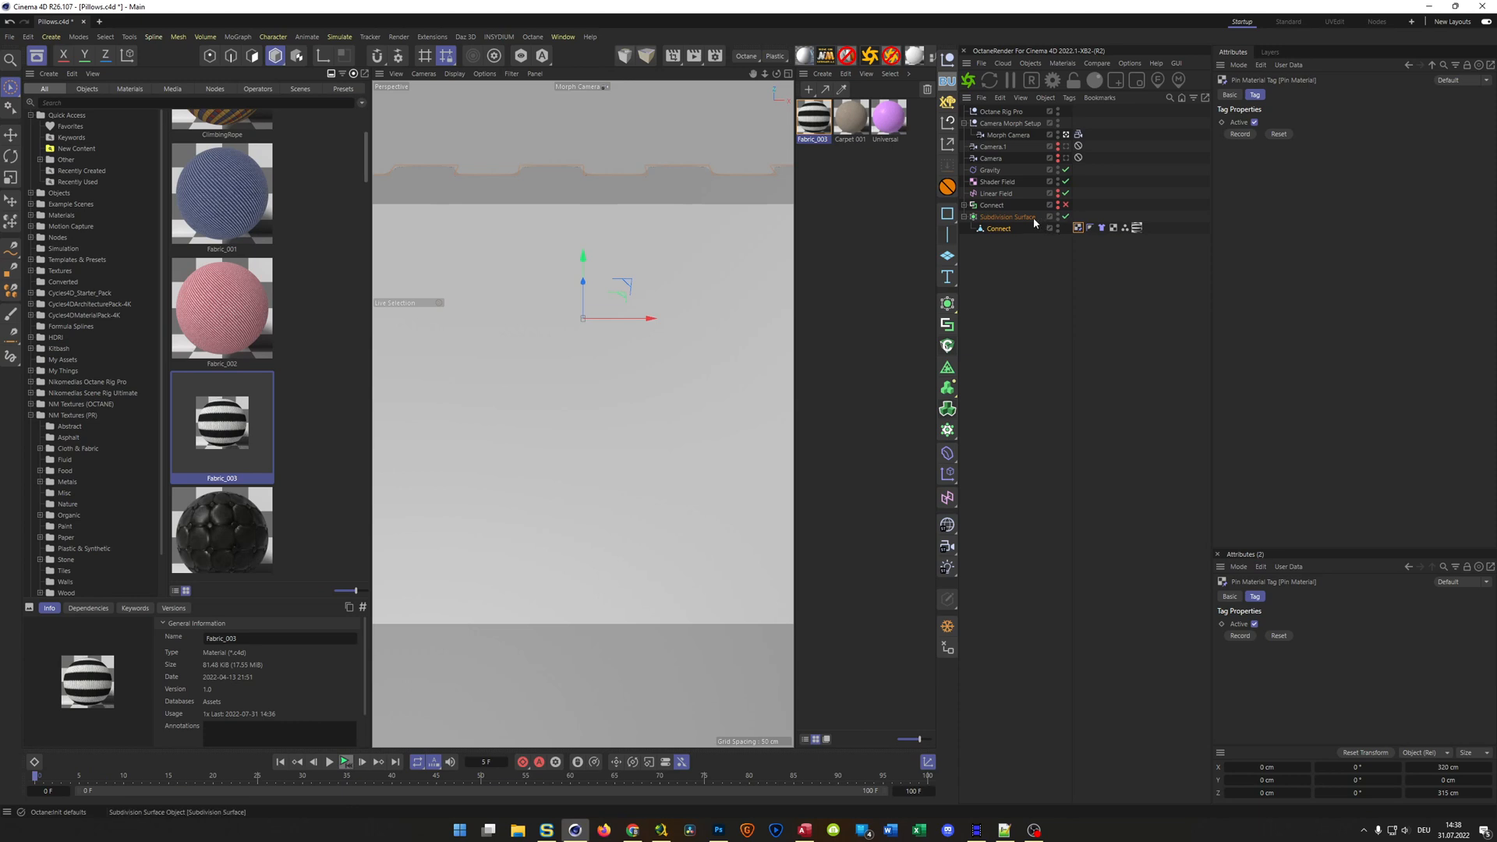
left_click(1022, 216)
double_click(1319, 136)
type("1")
key("Tab")
type("1")
Run the cloth simulation to frame 51 and check the pinned striped fabric in a live render
left_click(345, 763)
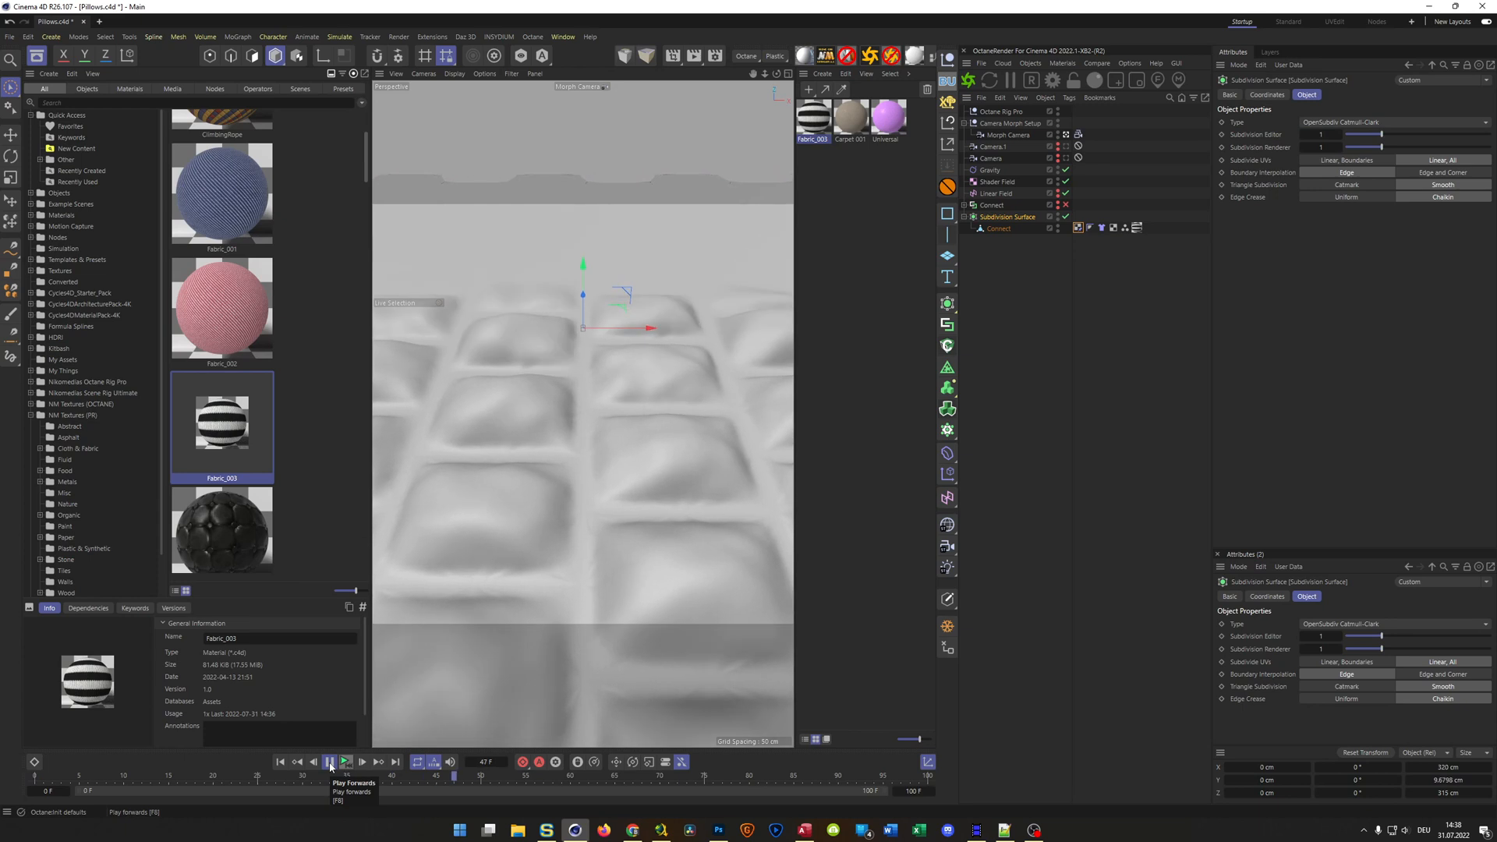
left_click(329, 766)
left_click(968, 81)
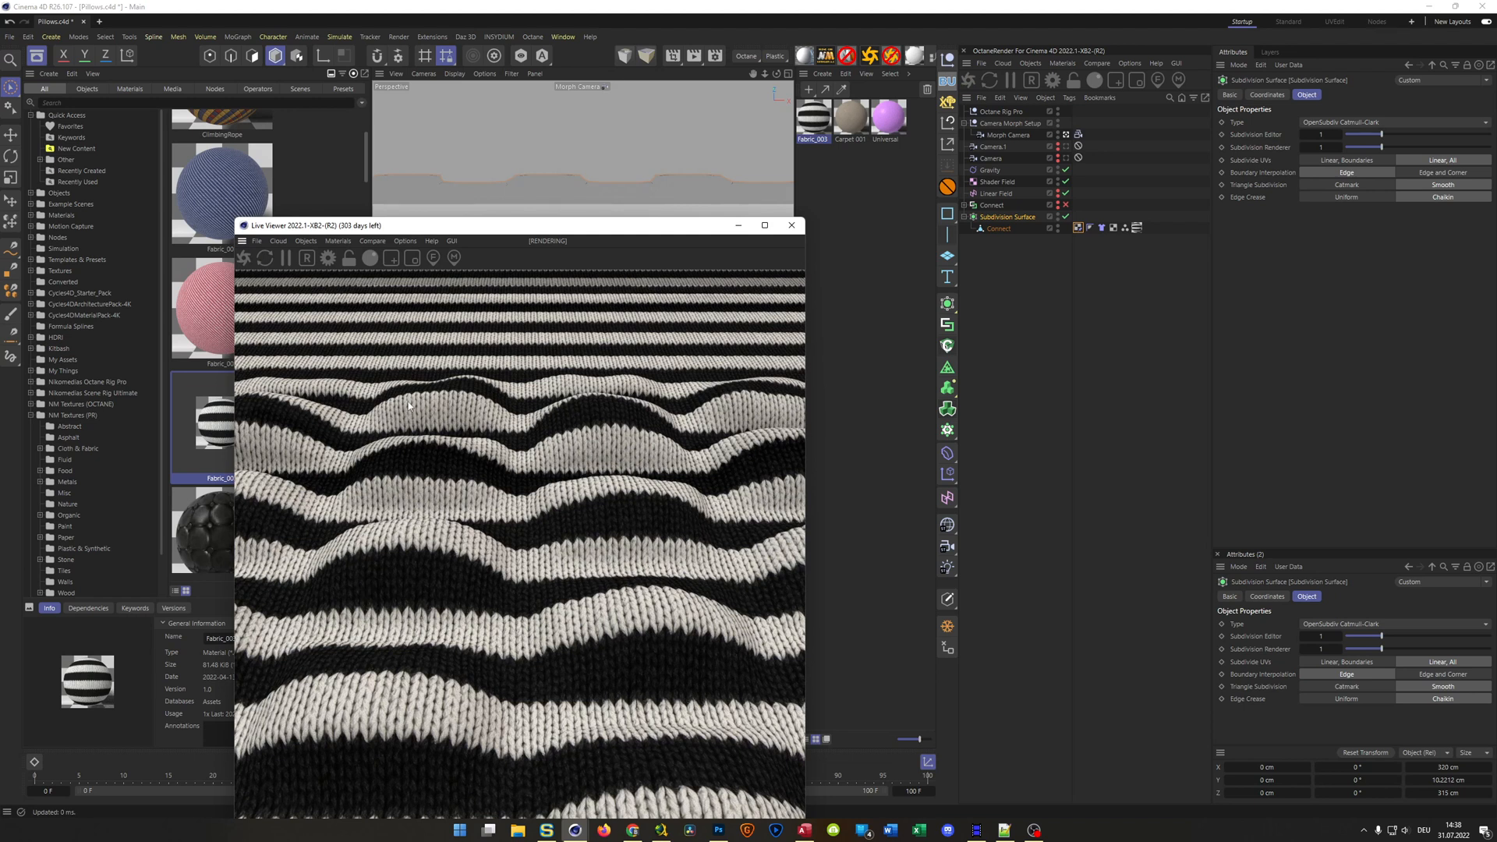
left_click_drag(672, 228, 804, 205)
Load the blue Fabric_001 denim material from the asset library and assign it to the Connect mesh instead of Fabric_003
left_click(236, 206)
left_click_drag(236, 206, 871, 166)
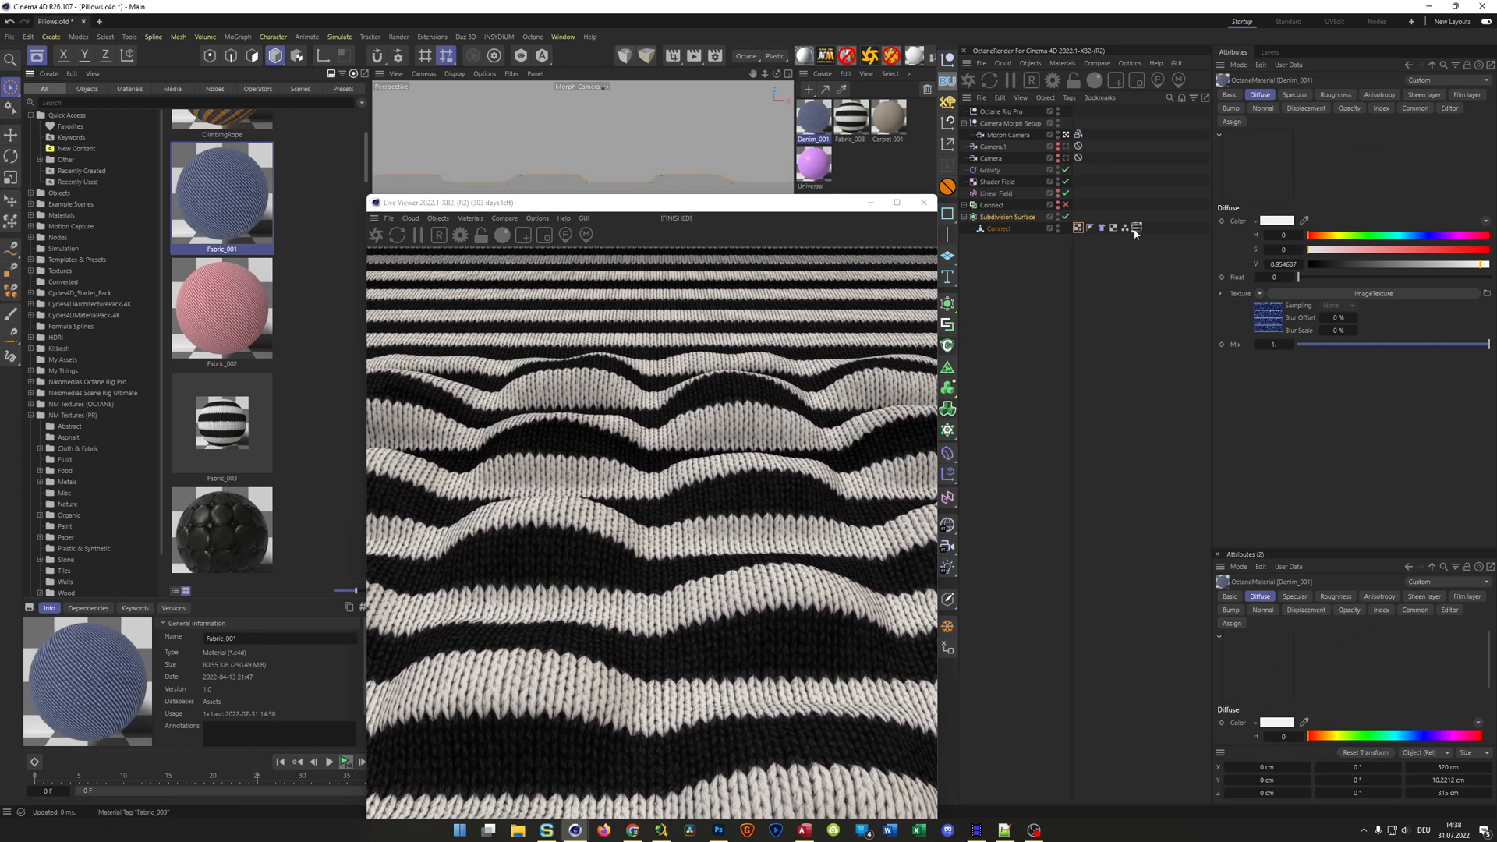
left_click_drag(819, 124, 1137, 229)
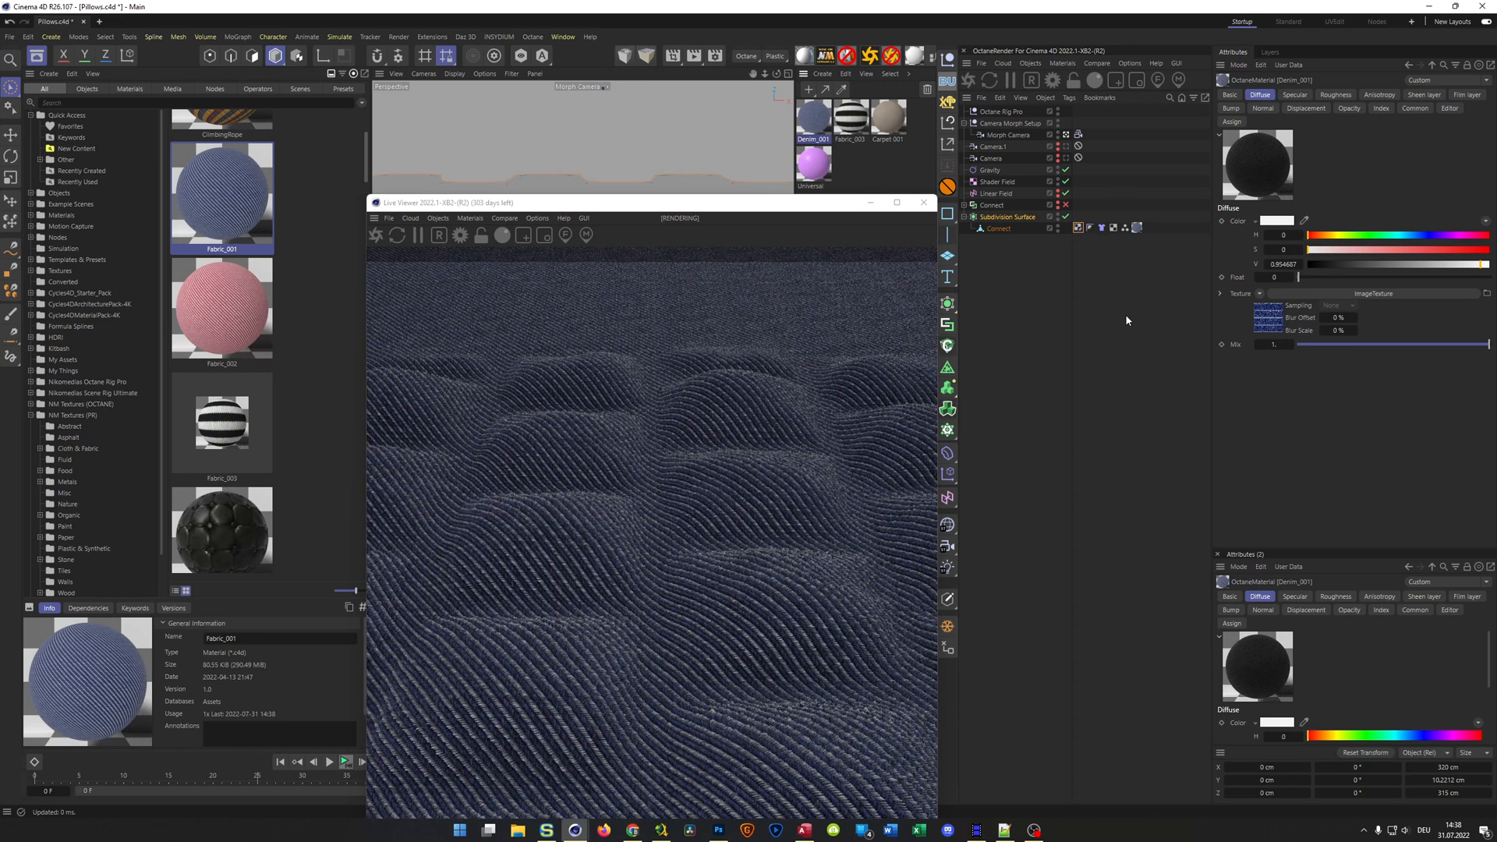
Raise the HDRI intensity of the Octane Rig Pro to 1
left_click(1003, 112)
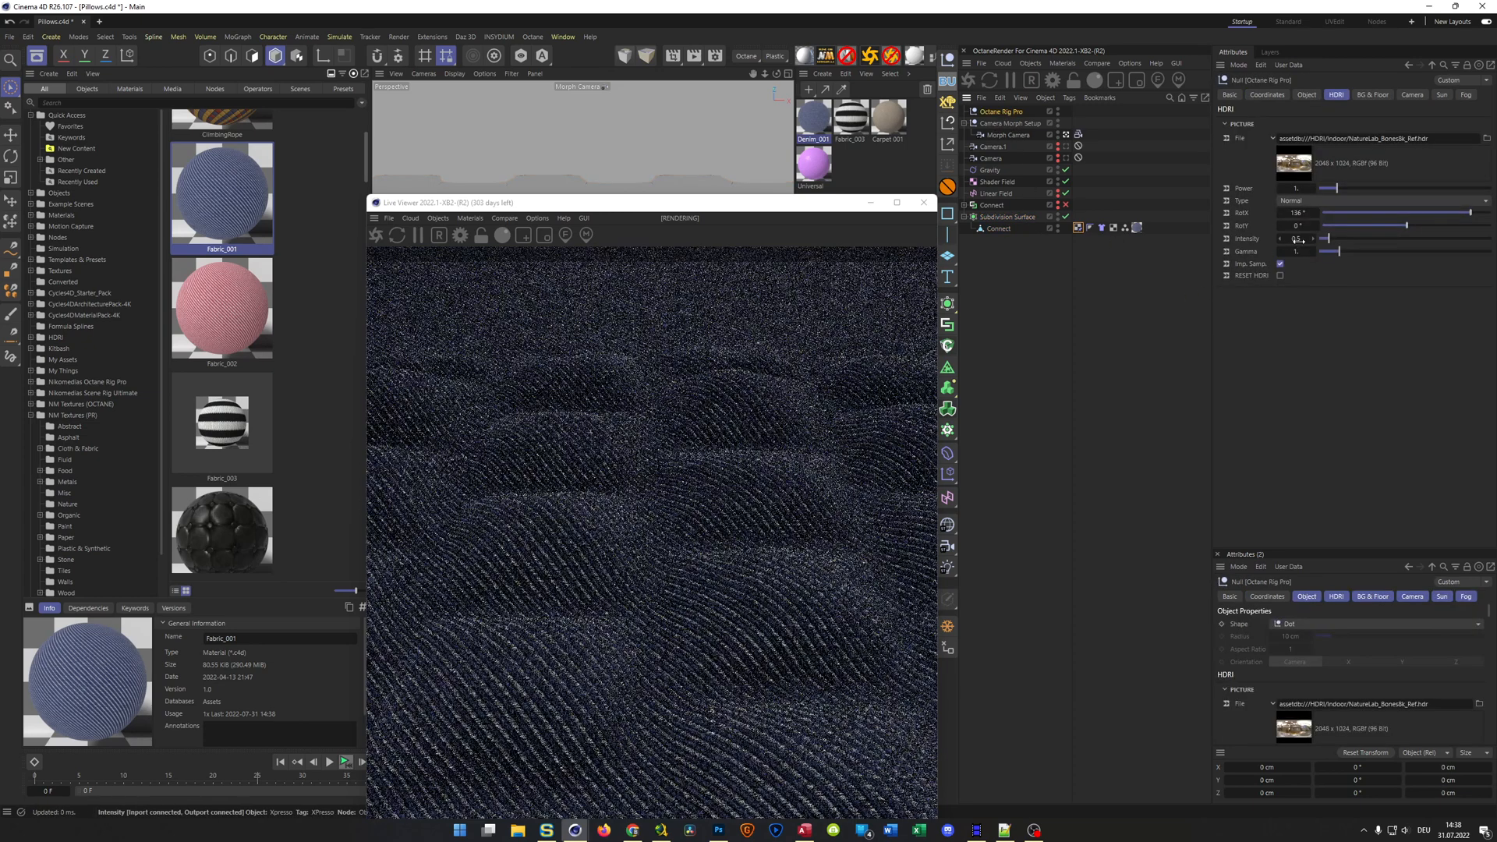
type("1")
key("Return")
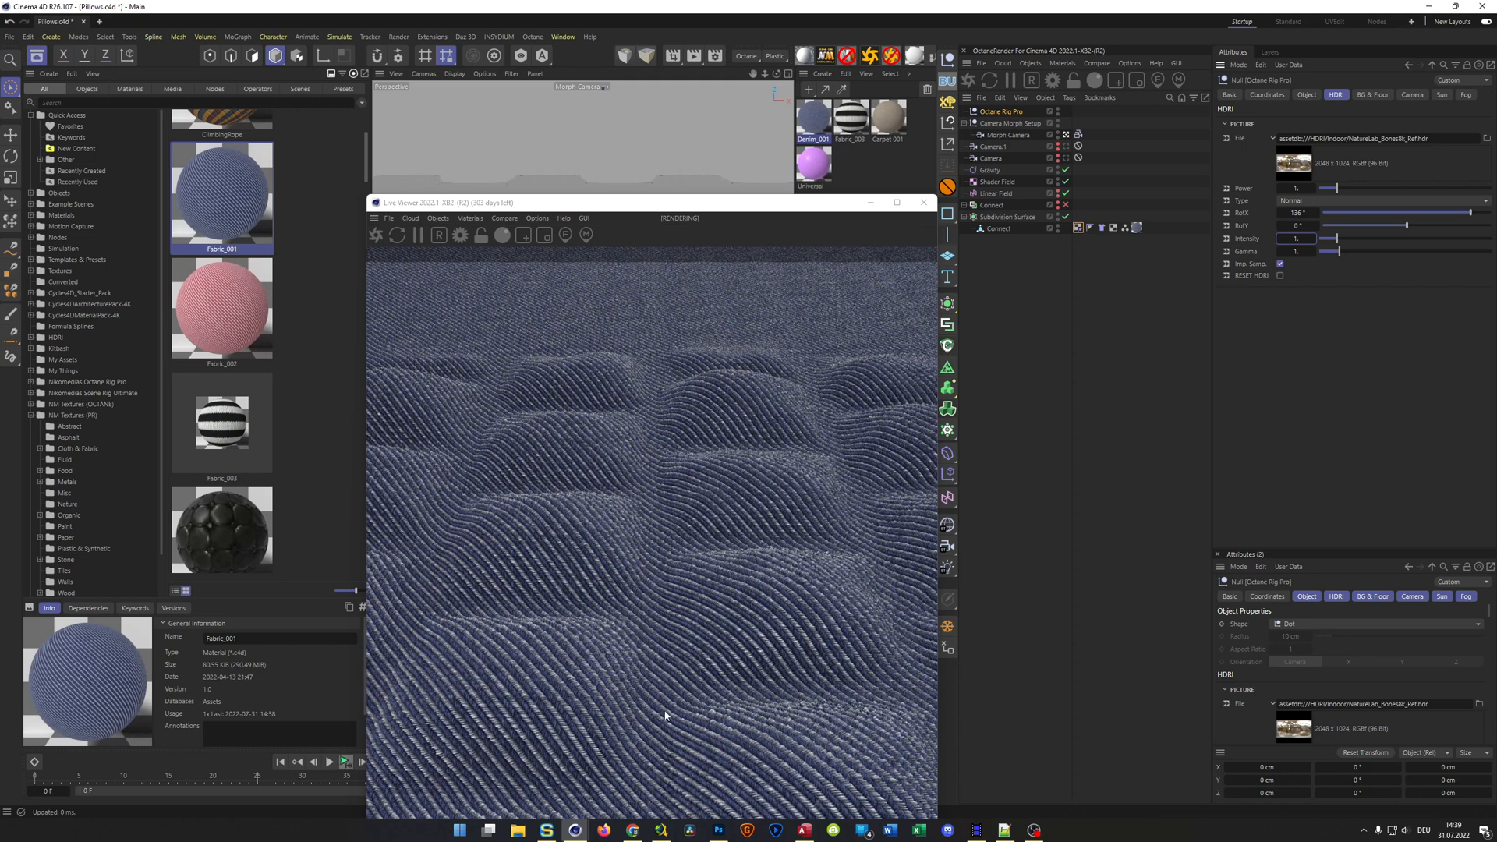
Replace the denim on the Connect mesh with Leather Black_002 from the asset library and set its Length U and V to 25%
left_click_drag(217, 523, 882, 181)
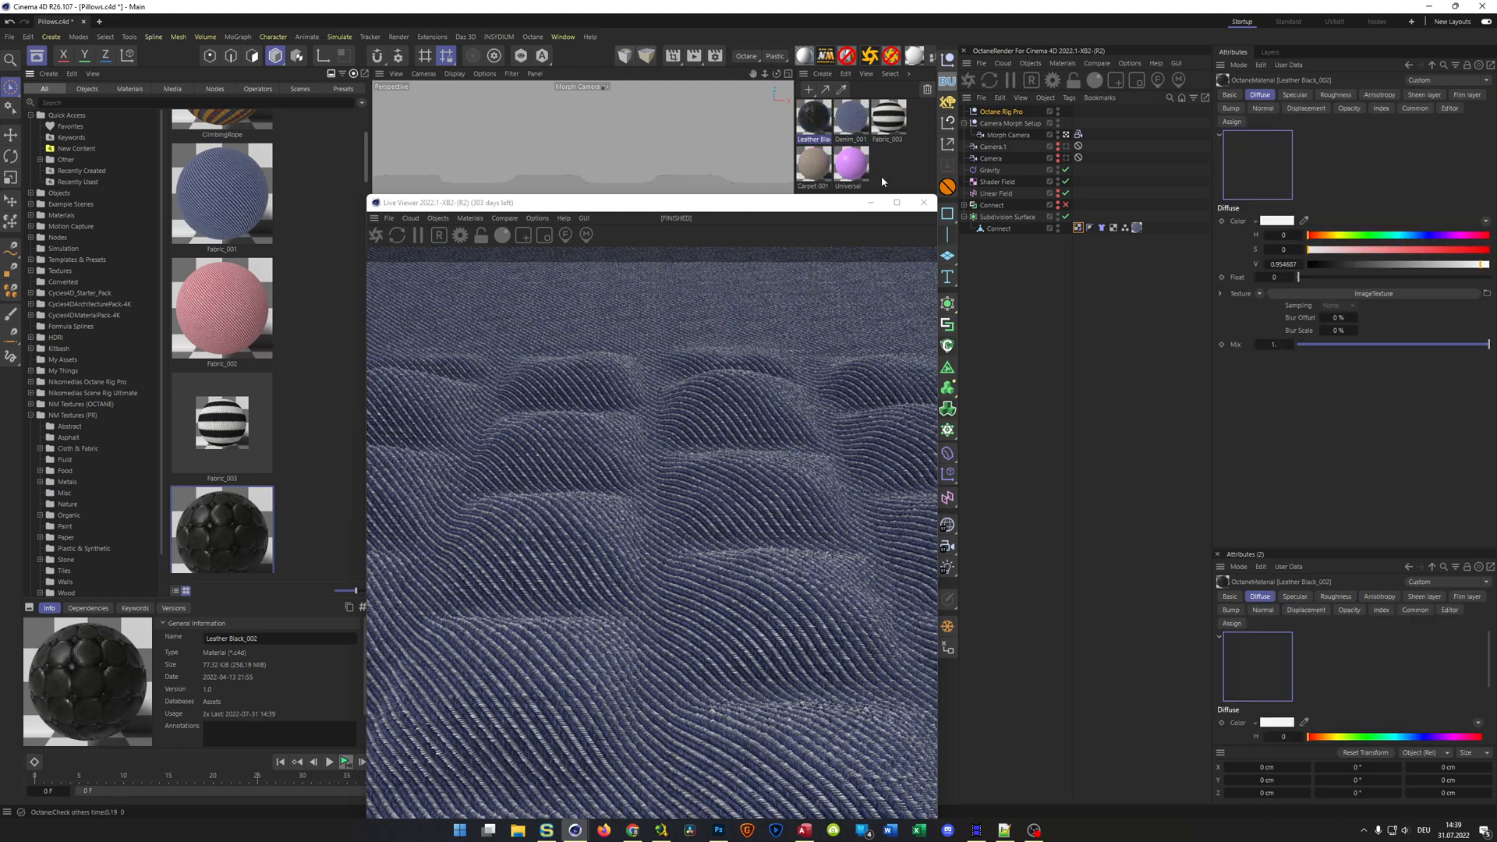
left_click_drag(819, 129, 1140, 228)
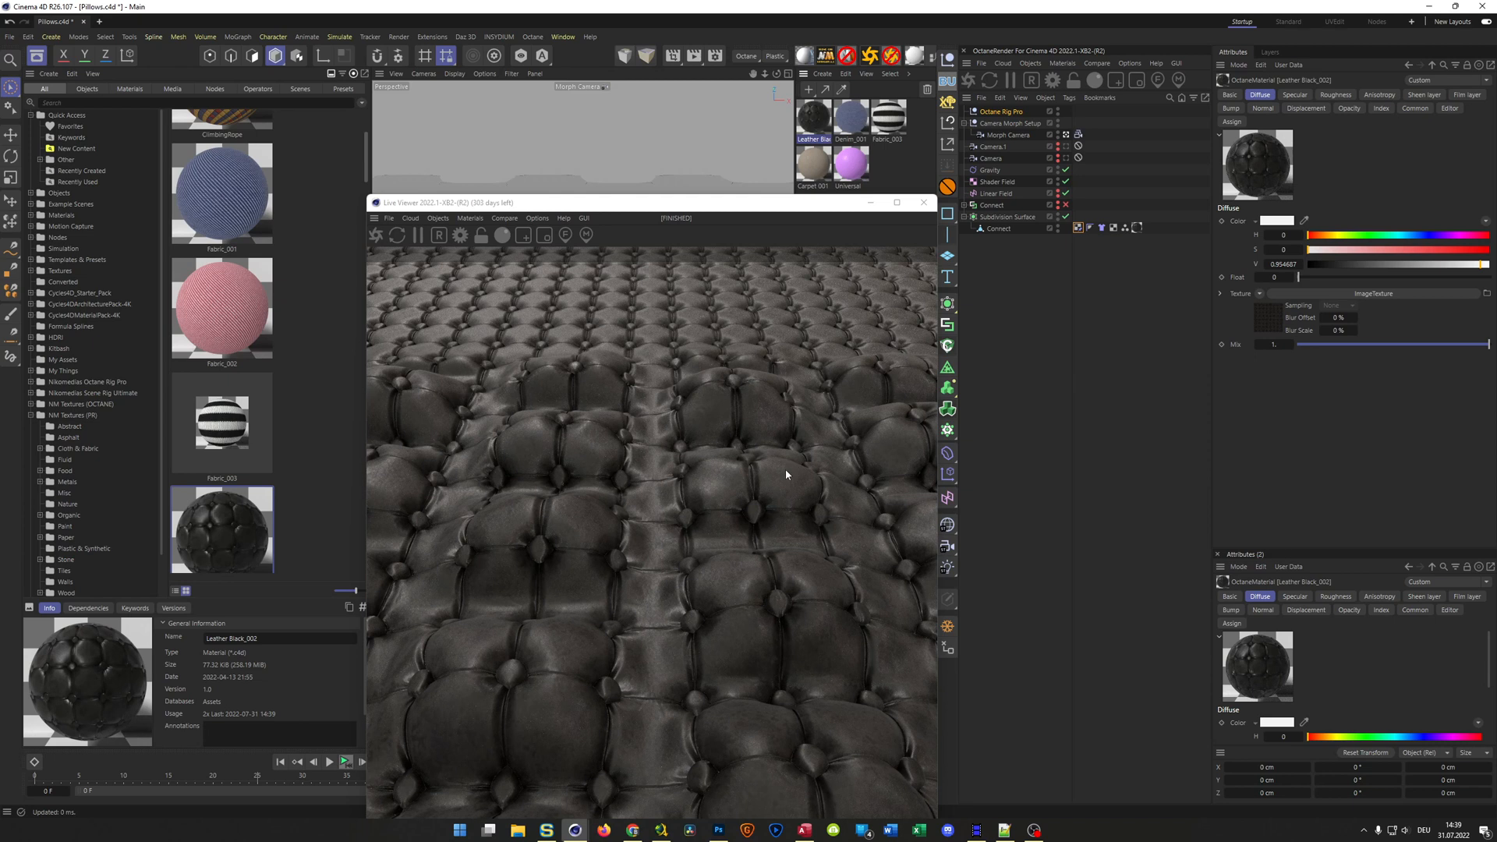
left_click(1137, 227)
double_click(1310, 268)
type("25")
key("Tab")
type("25")
key("Return")
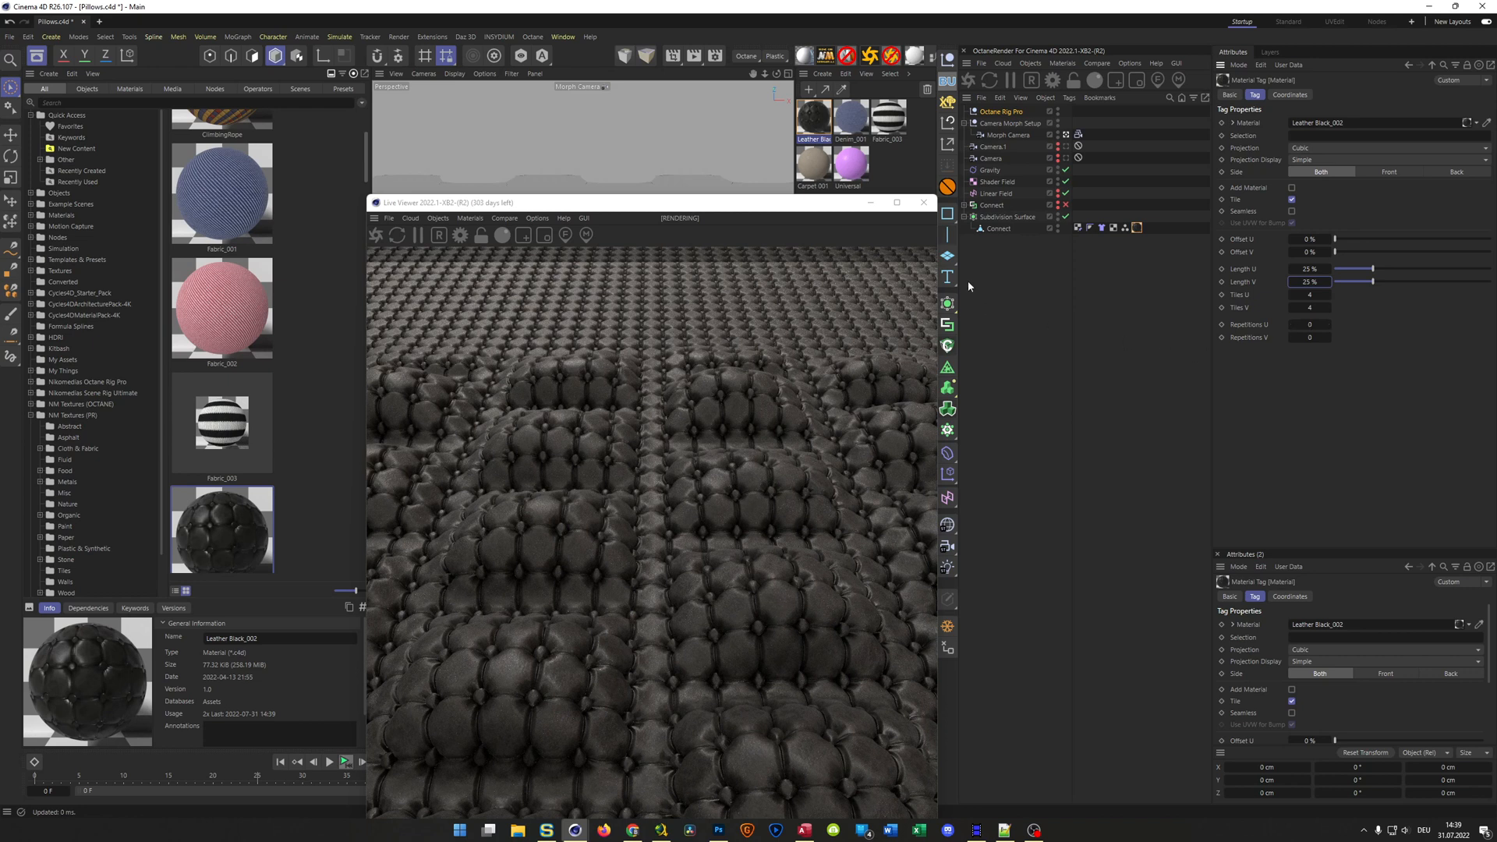
left_click(923, 202)
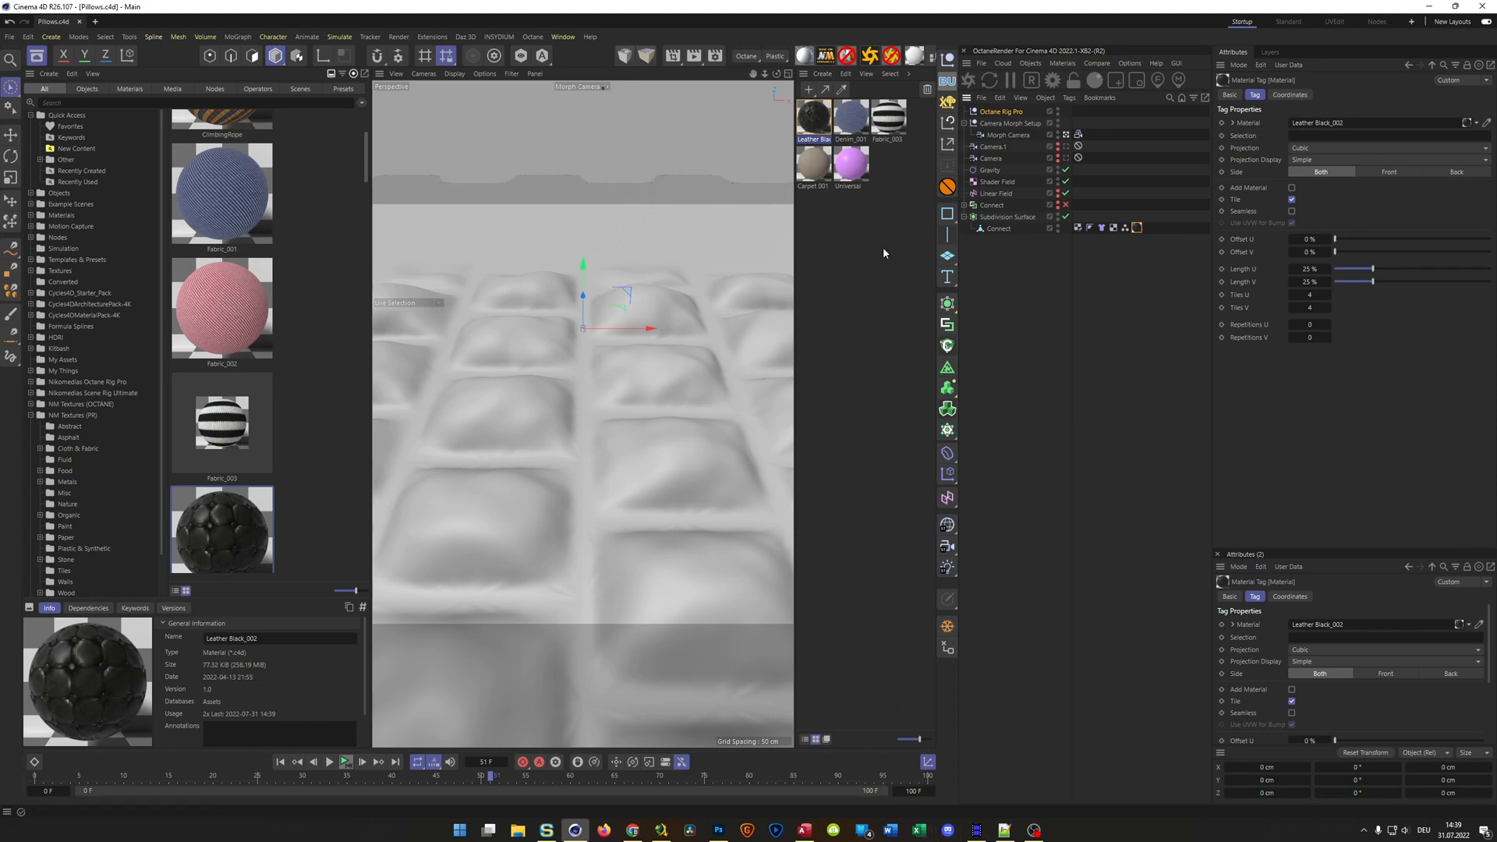
Configure the render output with a locked ratio at 720 x 720 pixels and the frame range set to All Frames
left_click(719, 59)
left_click(721, 333)
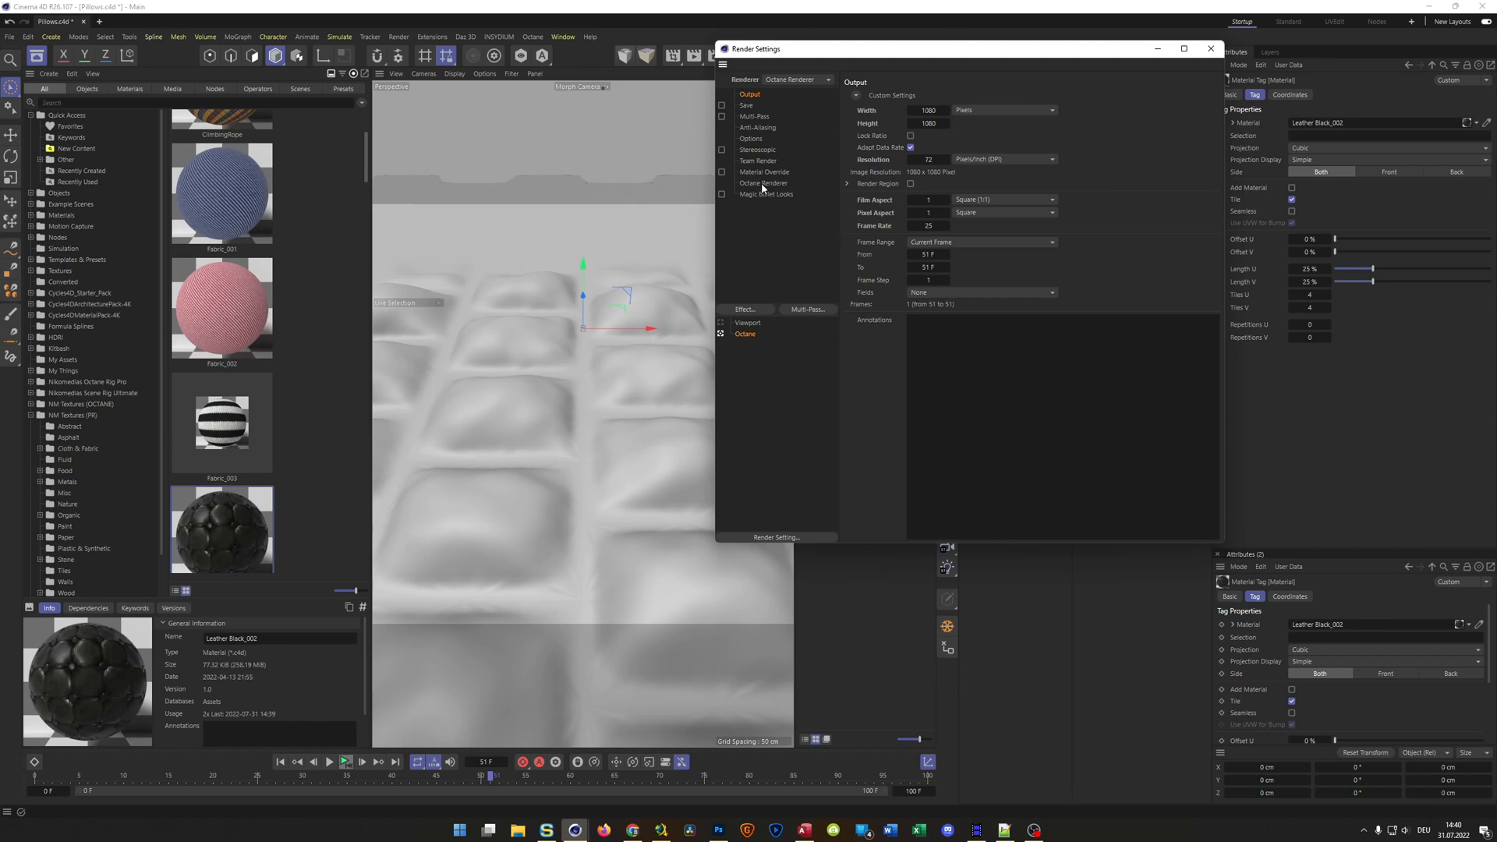
left_click(910, 136)
left_click(929, 110)
type("720")
key("Return")
left_click(979, 242)
left_click(975, 283)
Render the animation from the first frame to the Picture Viewer without saving and play back the rendered frames
left_click(280, 762)
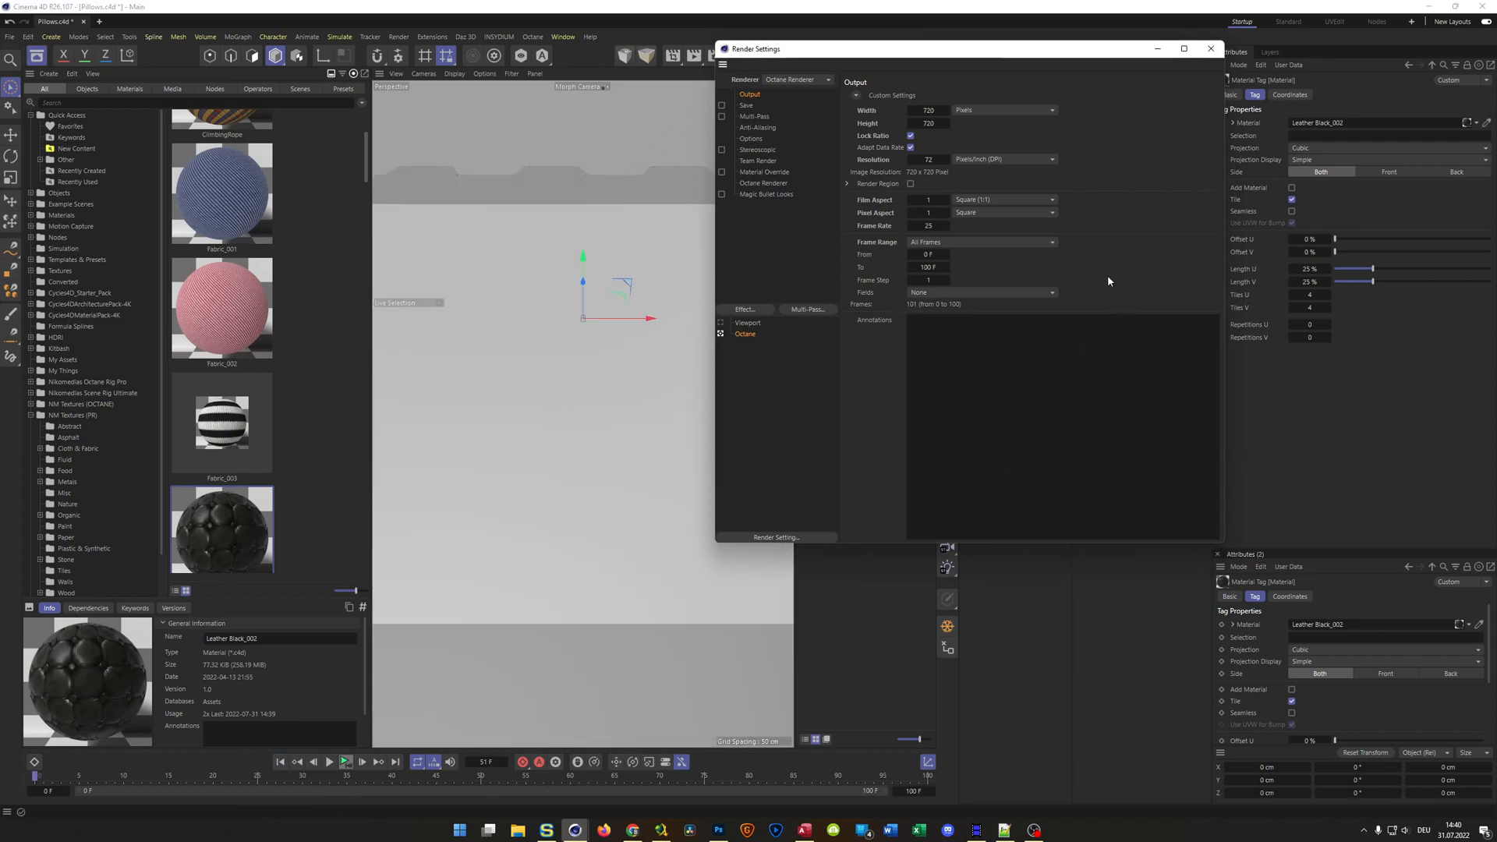
key("shift+r")
left_click(774, 460)
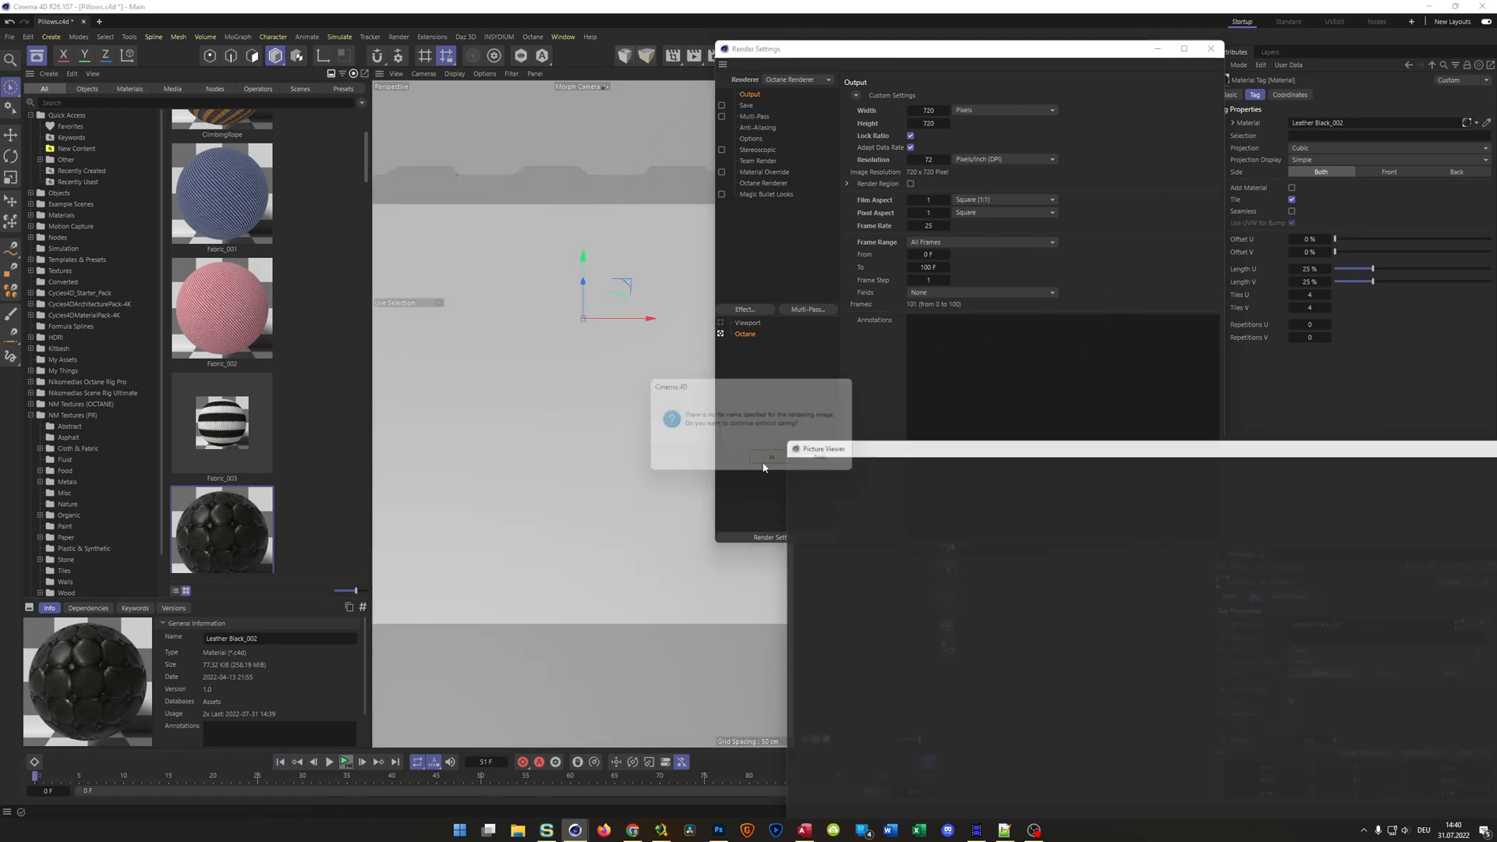
left_click_drag(873, 320, 669, 158)
left_click_drag(505, 136, 835, 164)
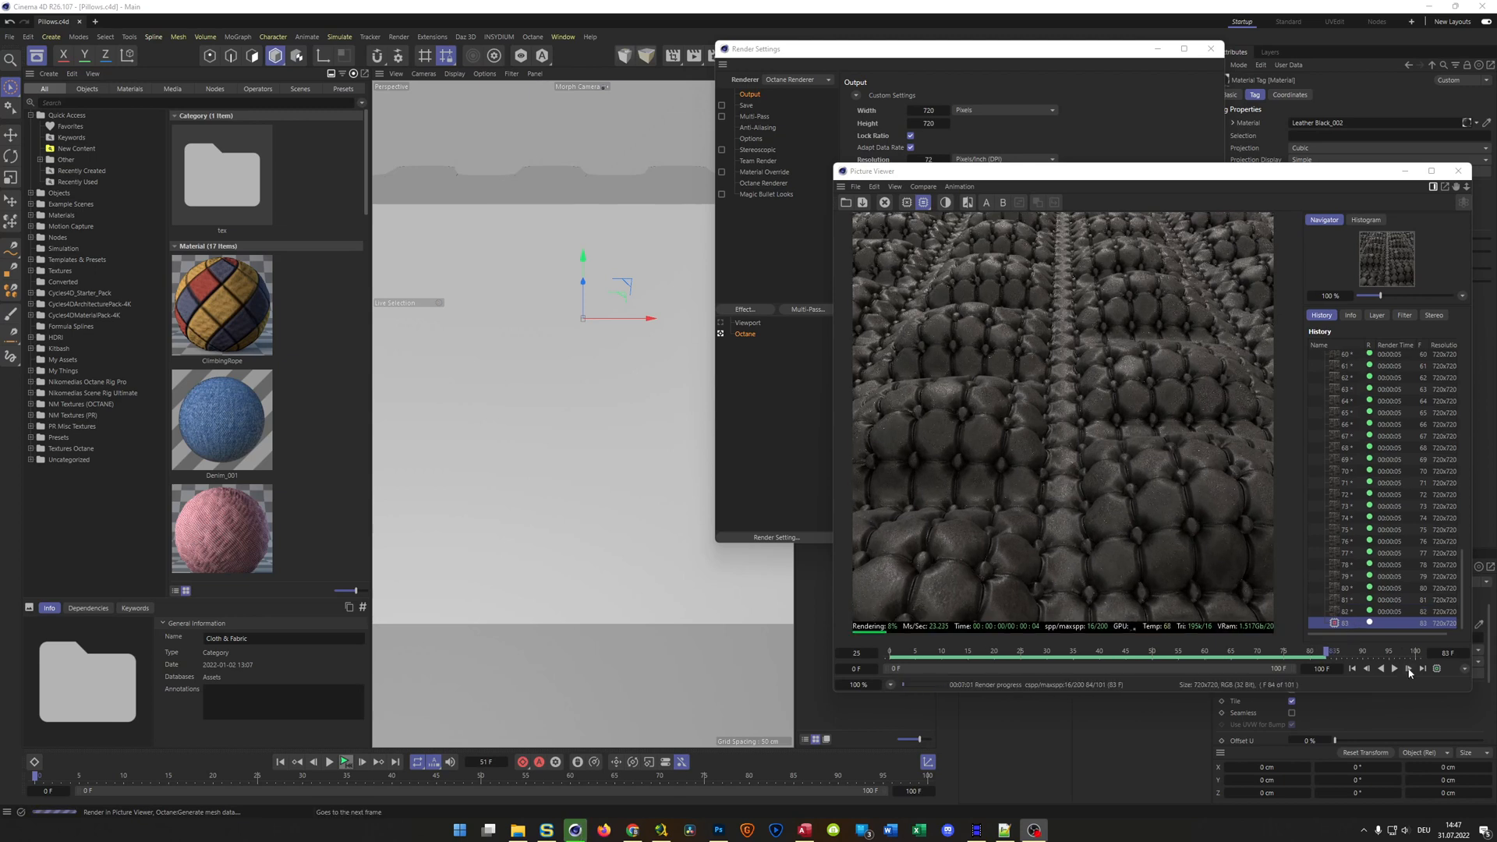
left_click(1394, 669)
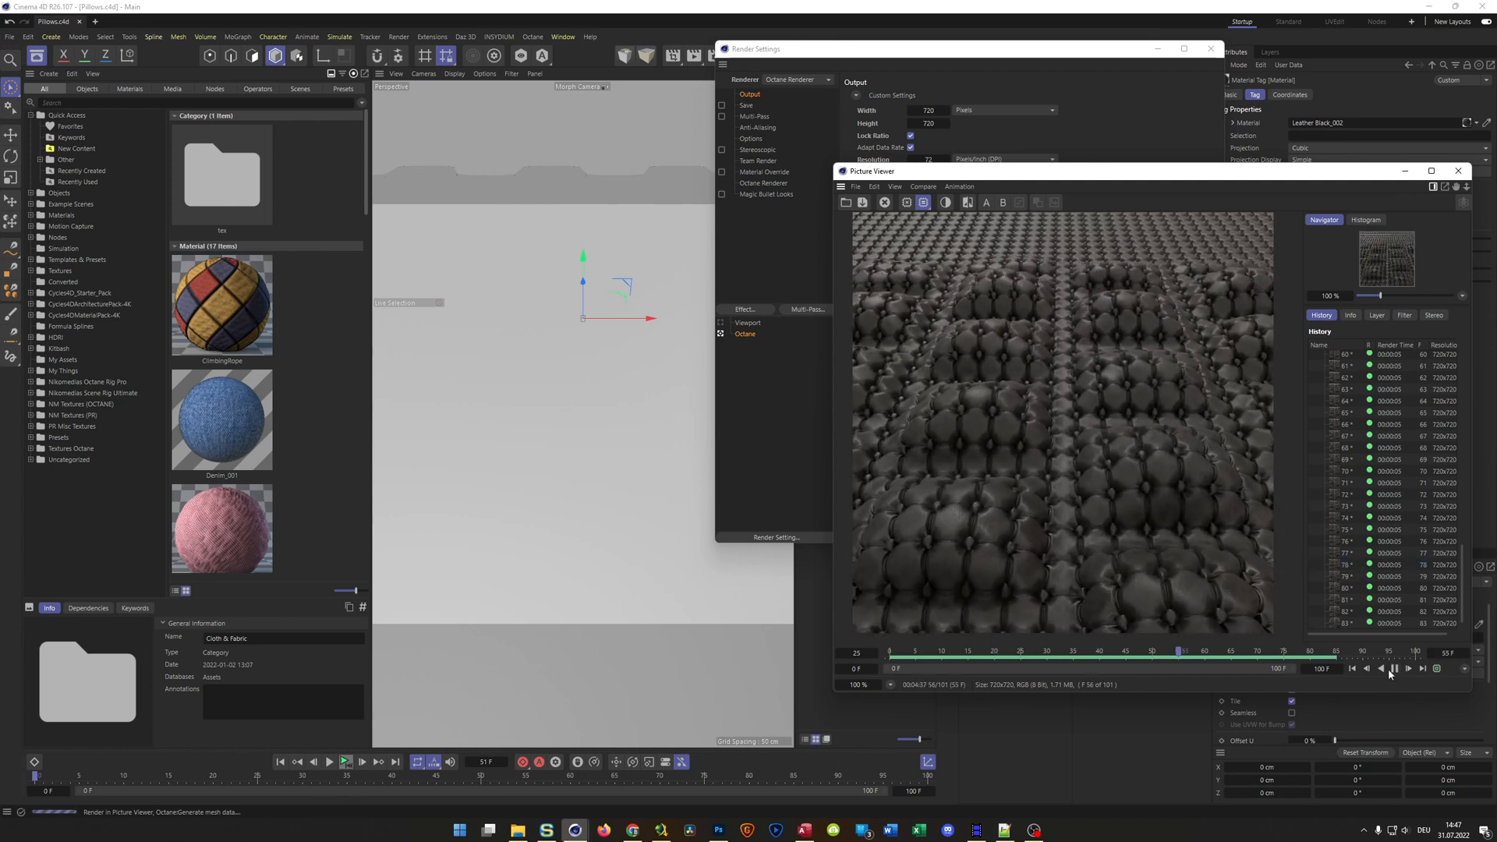
Pause the playback of the rendered frames and abort the external render
left_click(1394, 669)
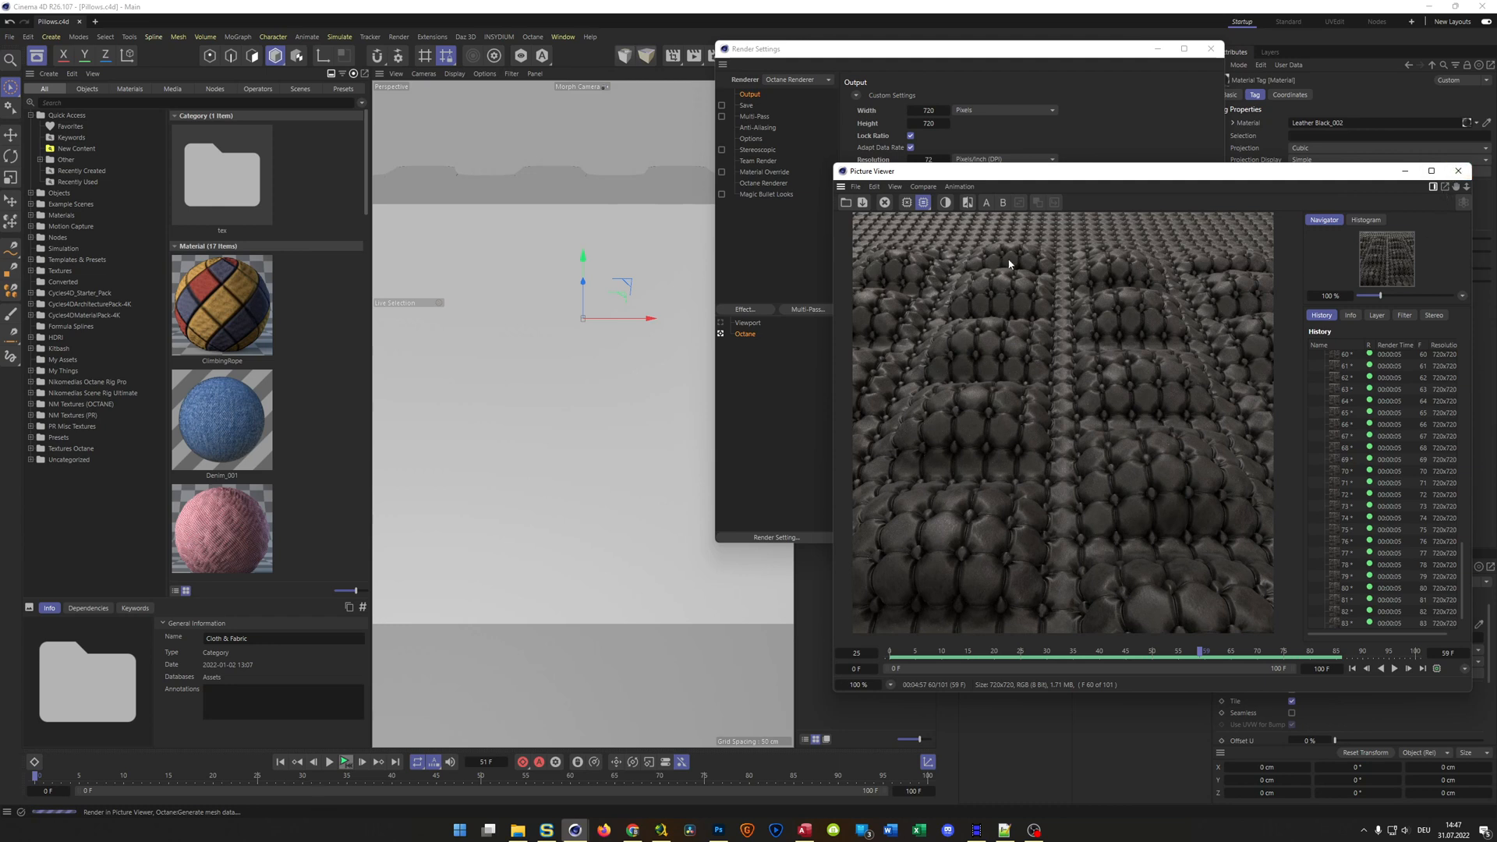
left_click(884, 202)
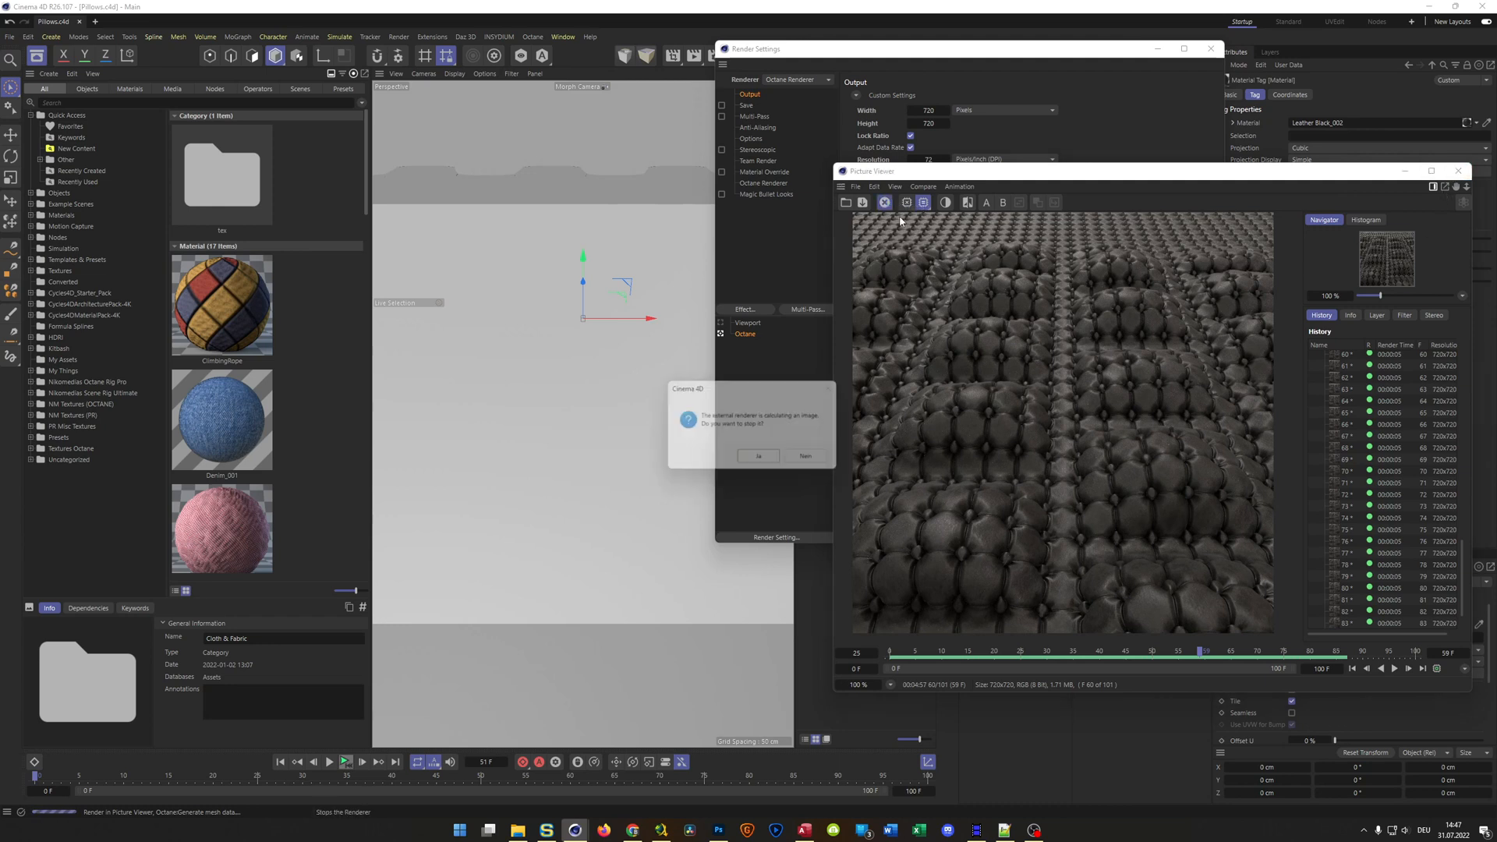
left_click(760, 459)
Delete all rendered frames from the Picture Viewer history and close the Picture Viewer and Render Settings windows
left_click(1394, 541)
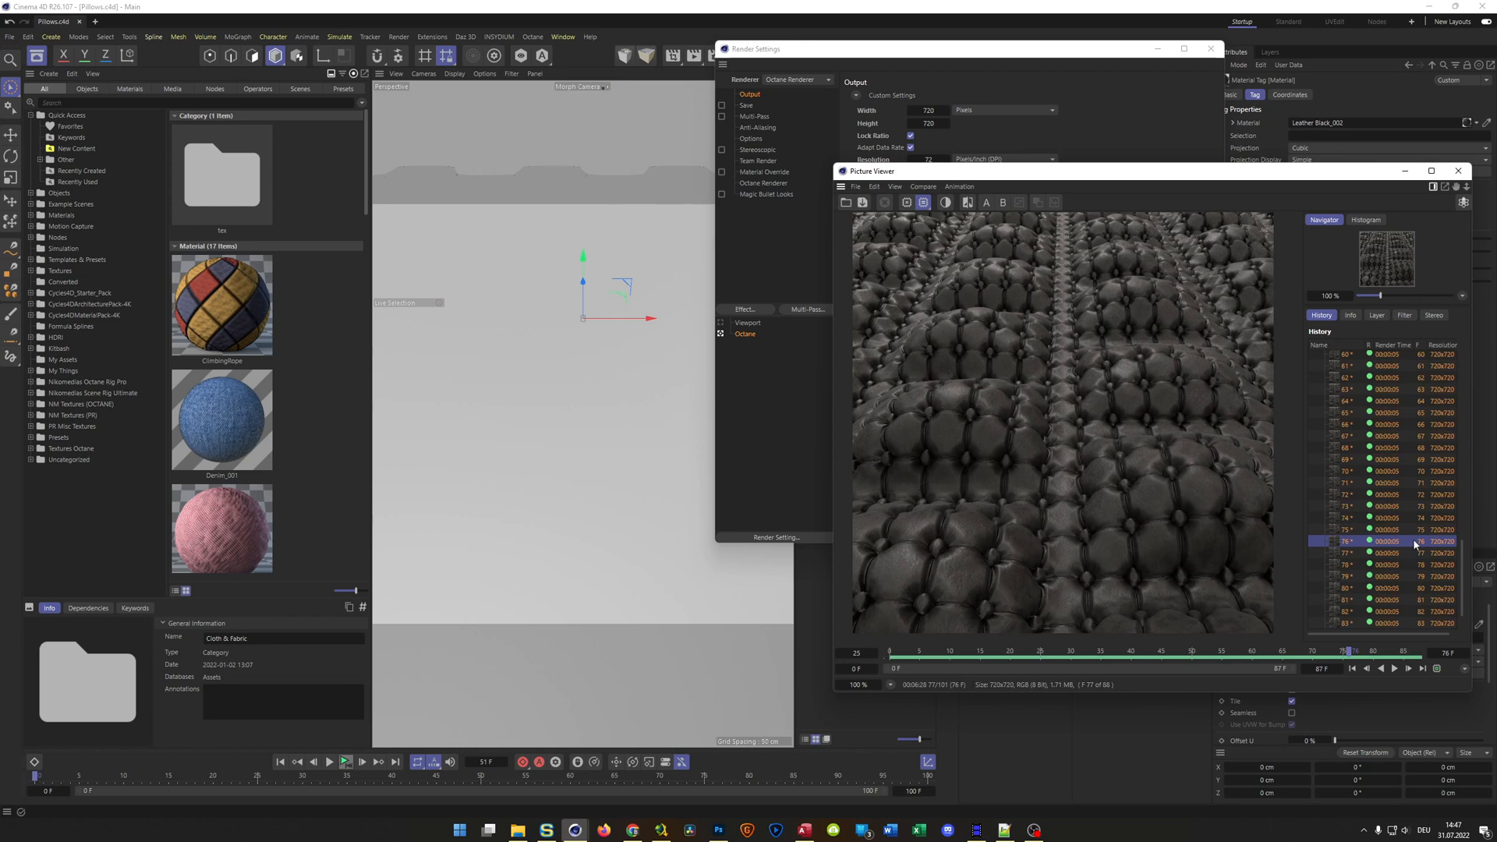
key("Delete")
key("Return")
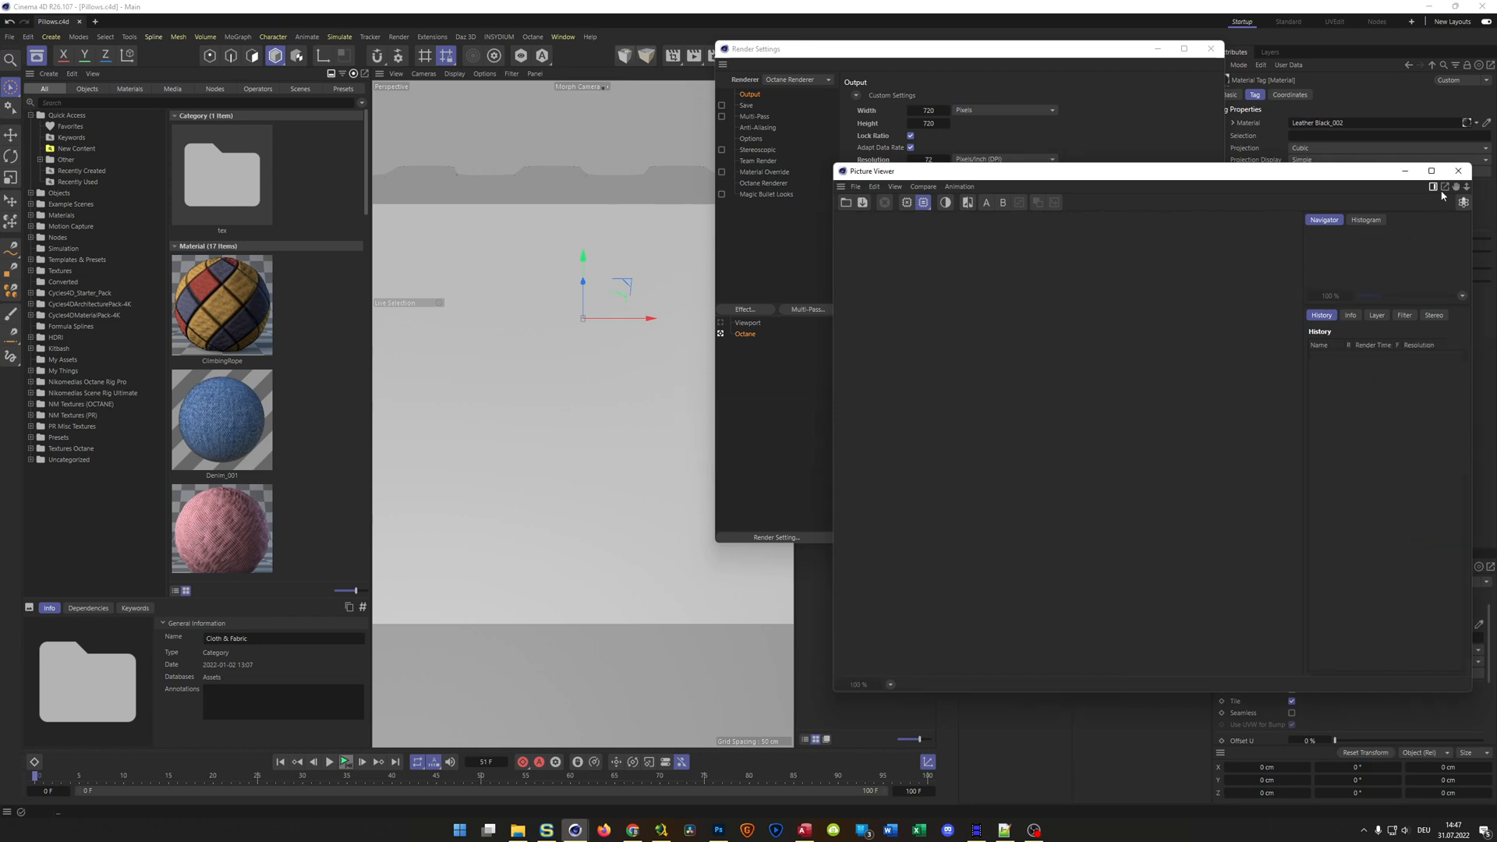
left_click(1458, 171)
left_click(1211, 49)
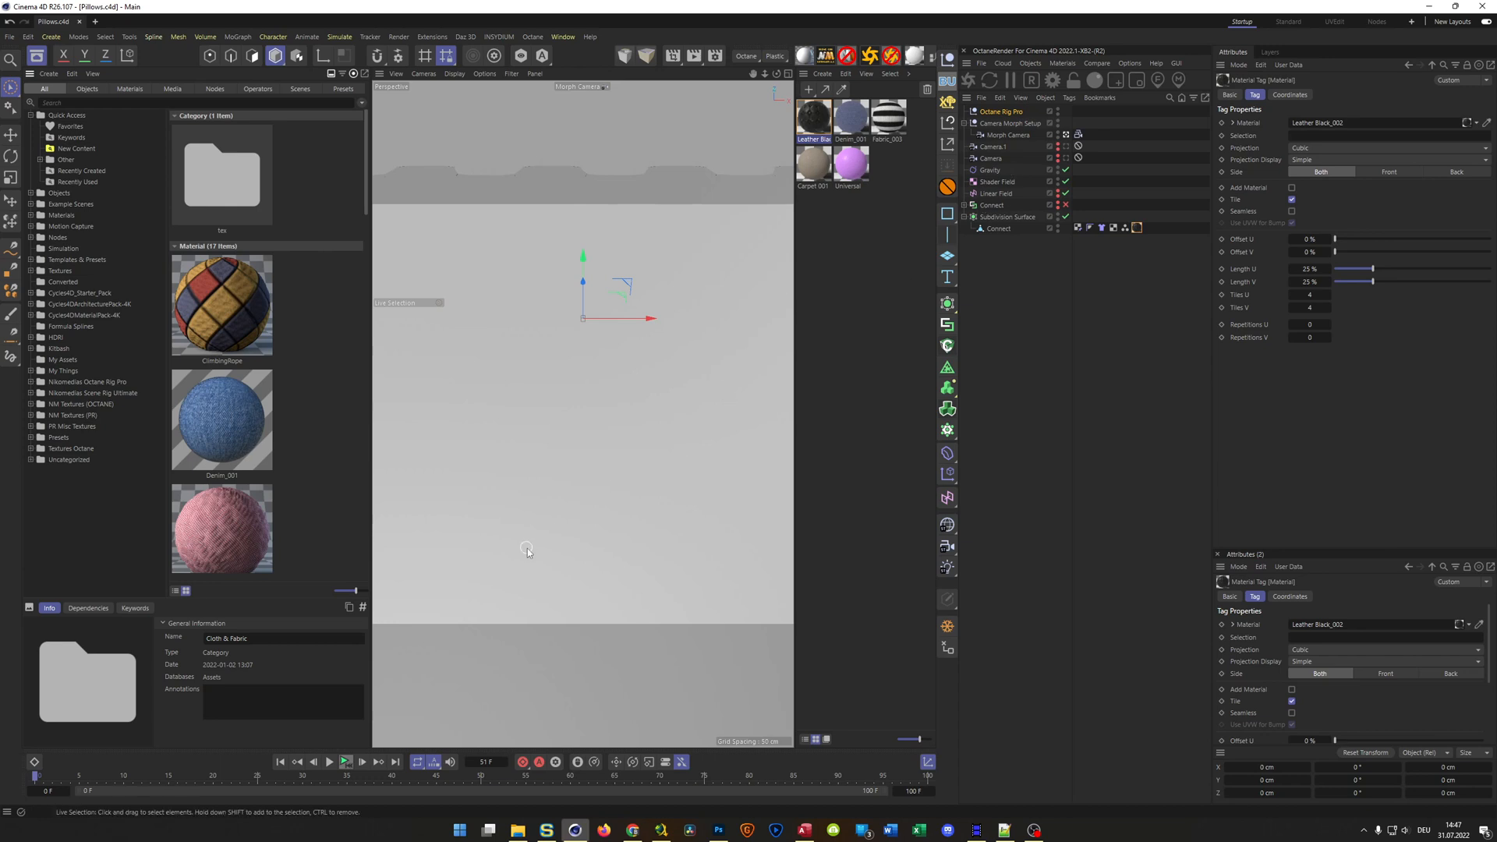
Disable the Subdivision Surface, switch the playback mode to Simple, and play the animation through to the last frame
left_click(504, 761)
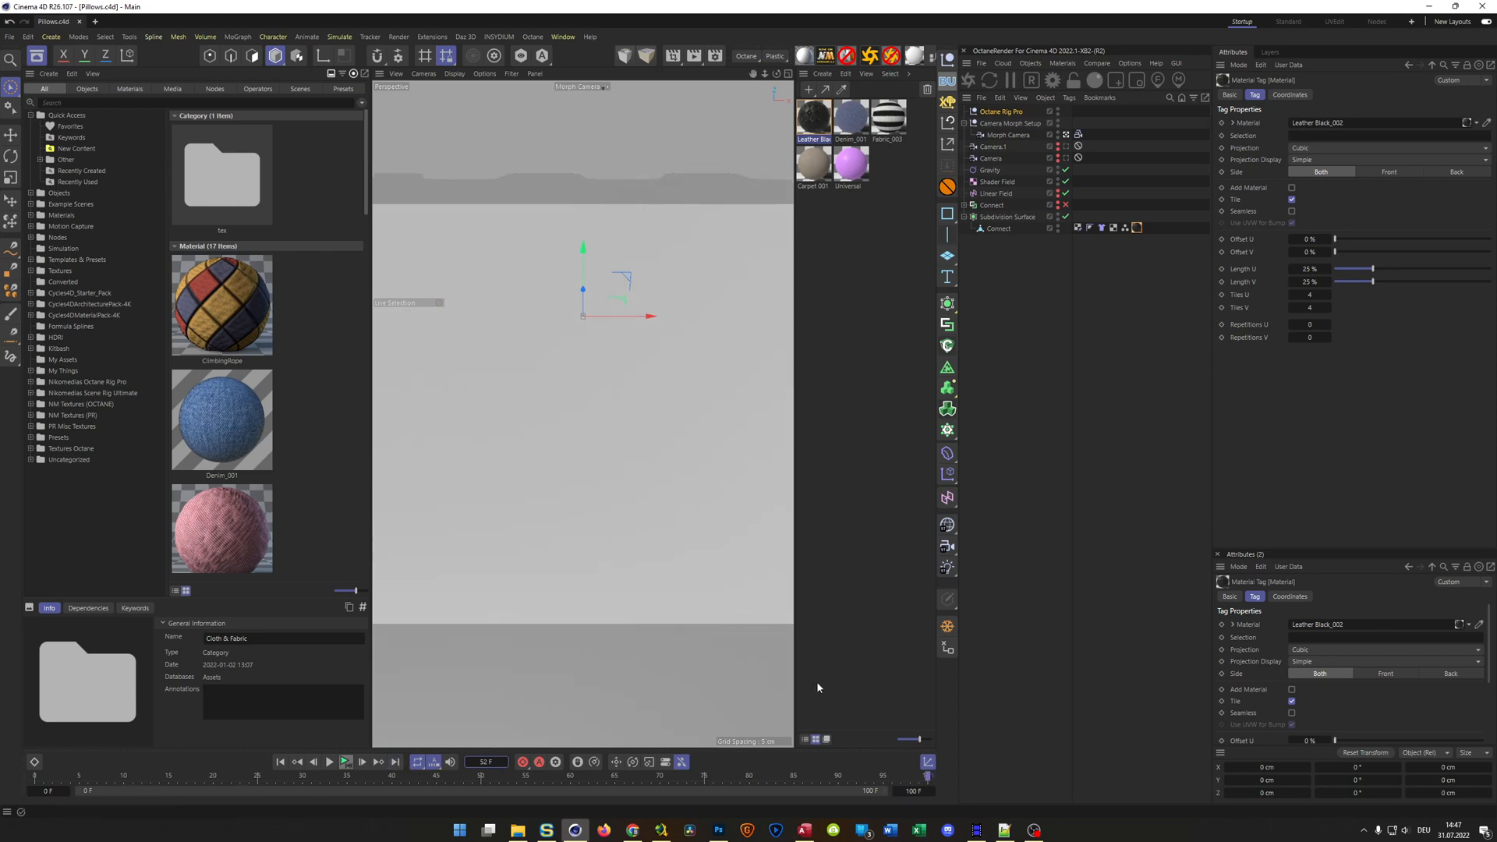
left_click(1066, 217)
left_click(1066, 216)
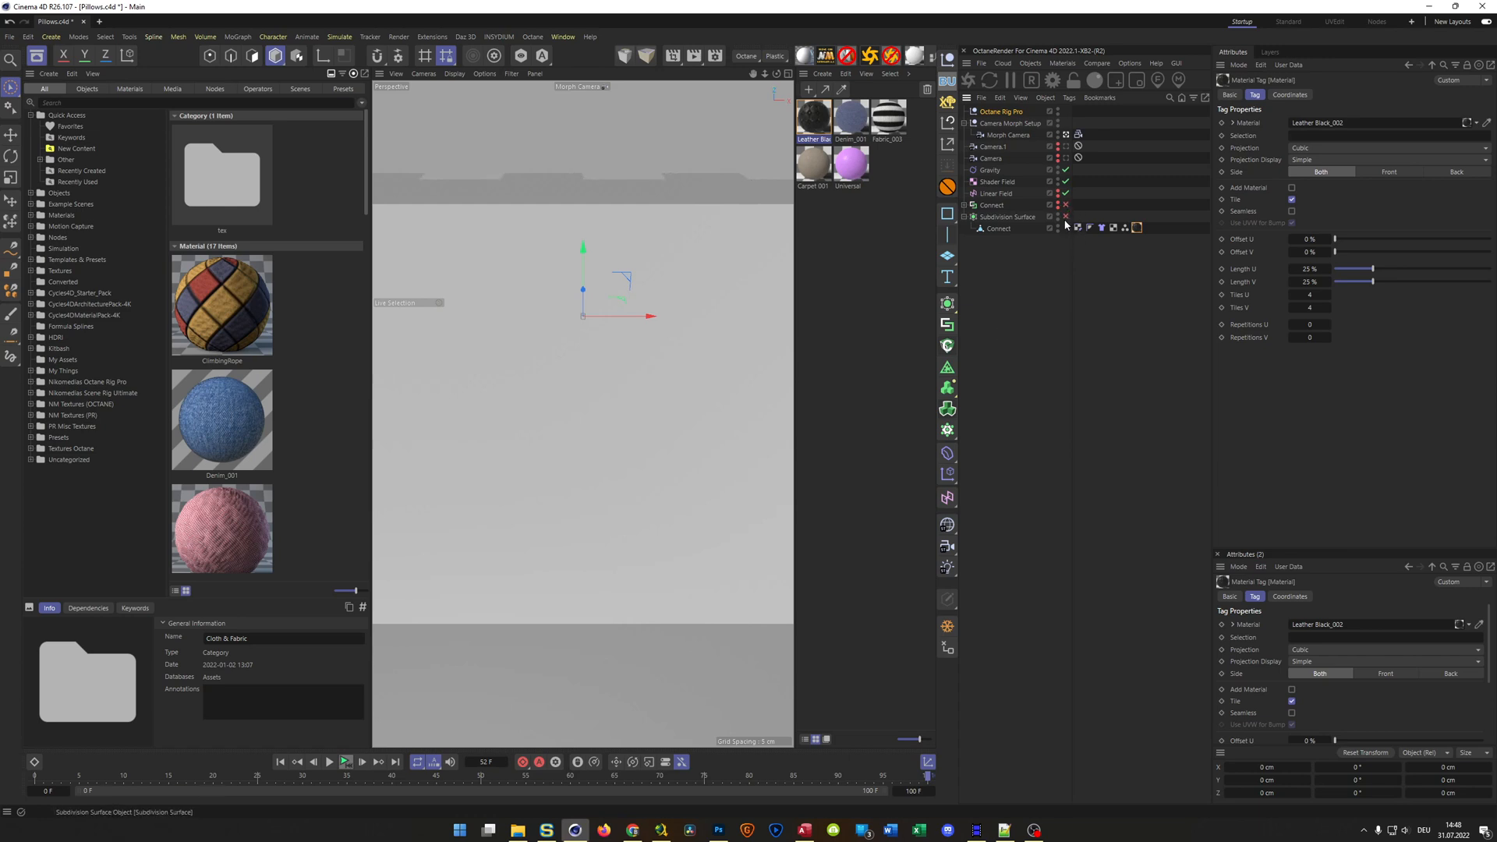
left_click(345, 763)
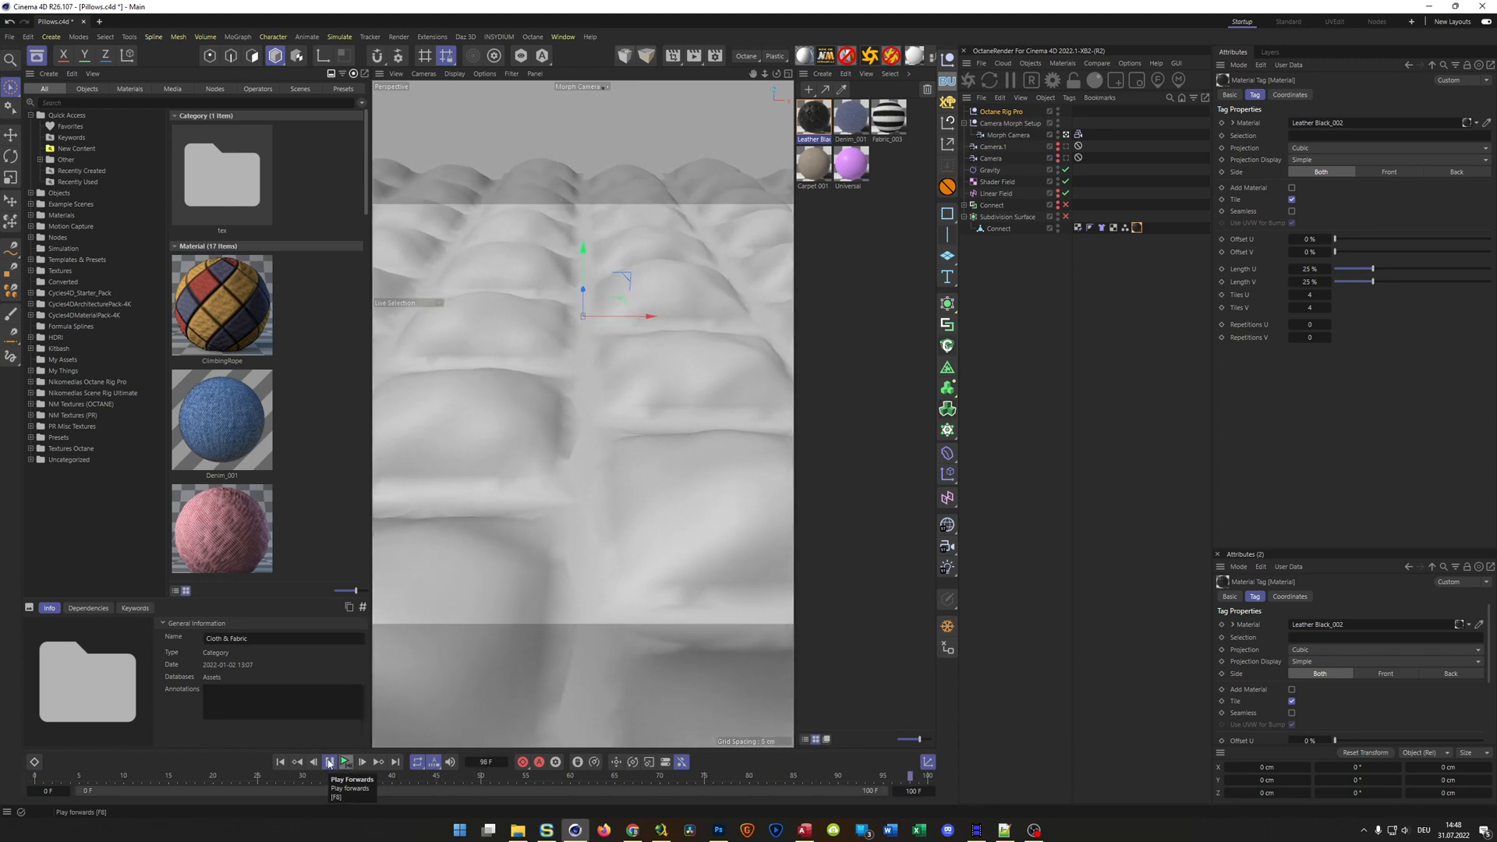
left_click(328, 763)
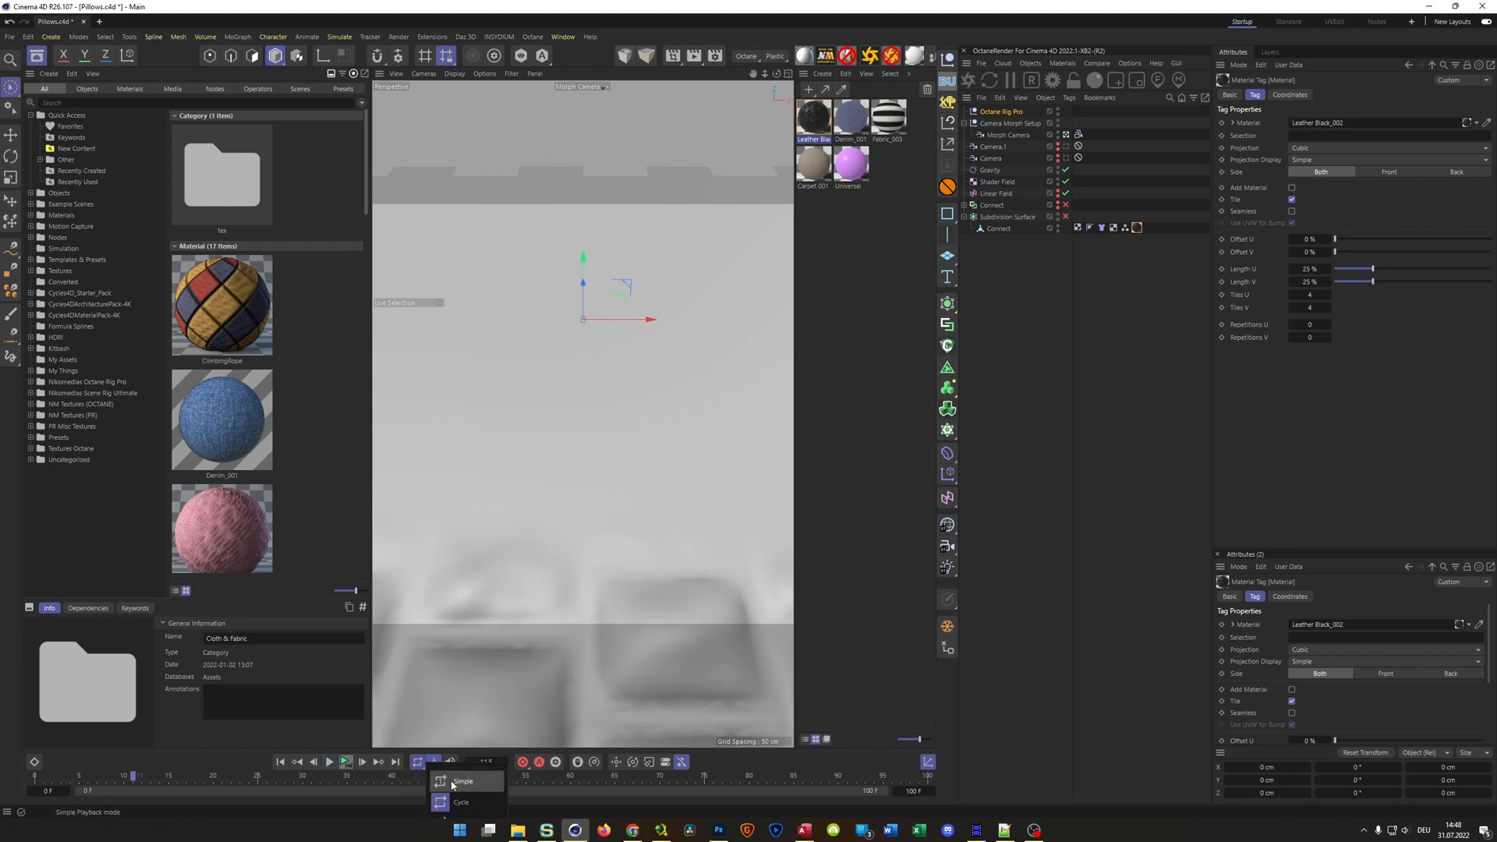
left_click(328, 762)
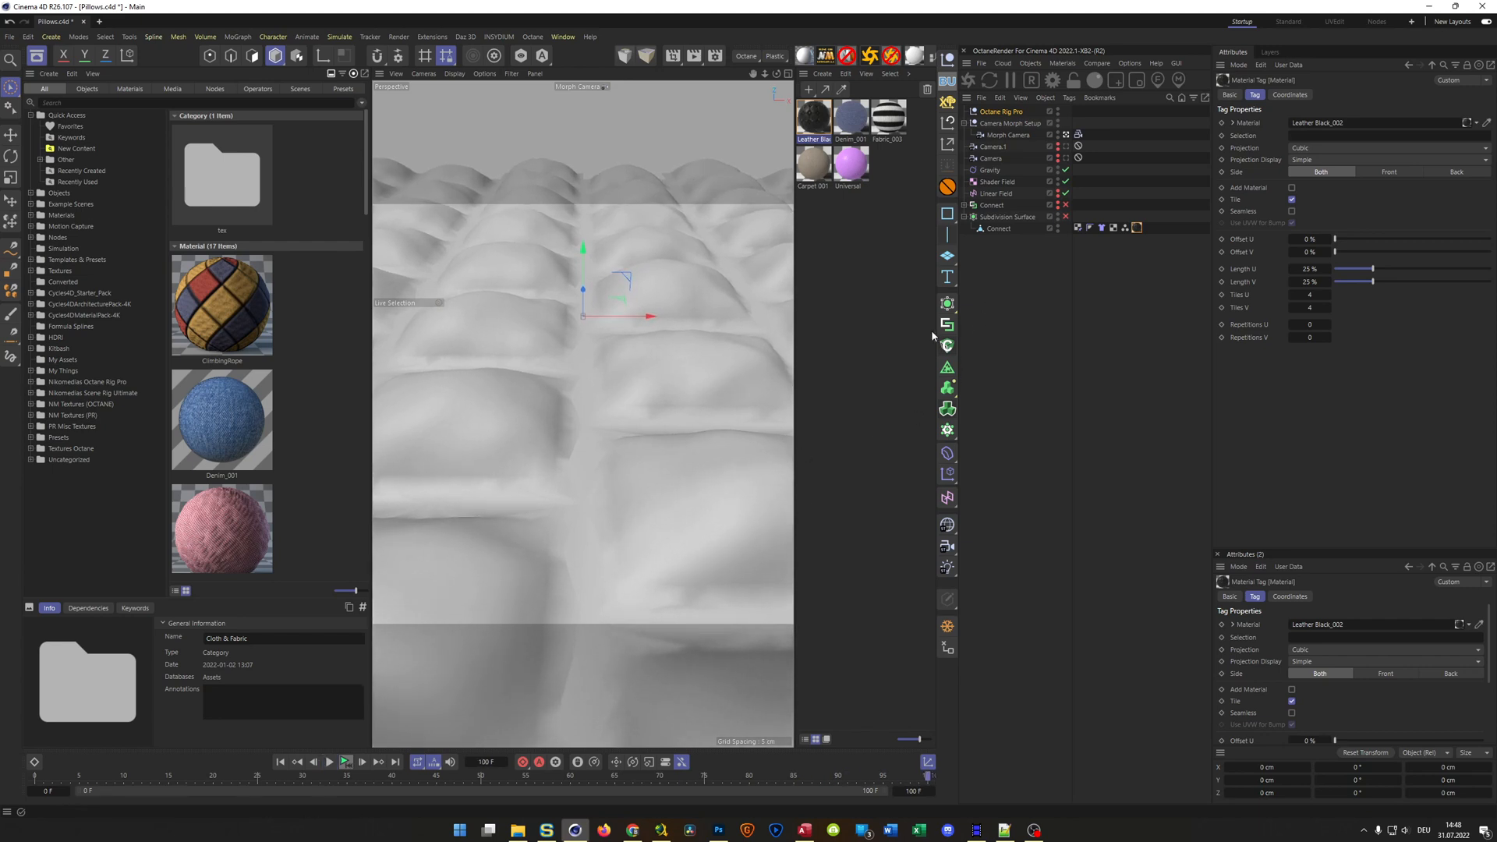
Remove the Protection tags from Camera.1 and Camera so their coordinates can be edited
left_click(995, 148)
left_click(994, 157, "shift")
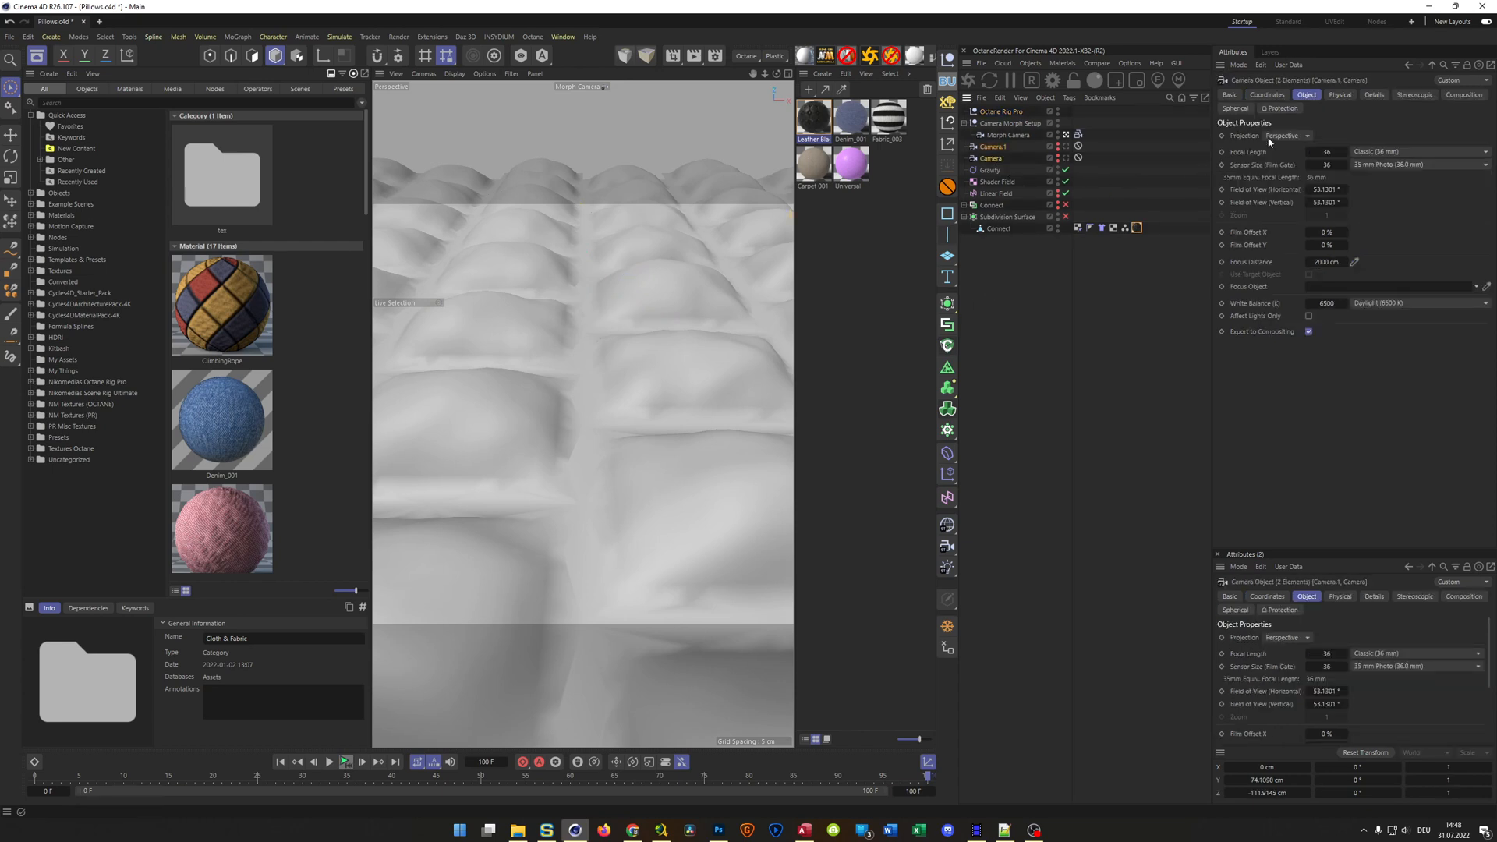
left_click(1267, 95)
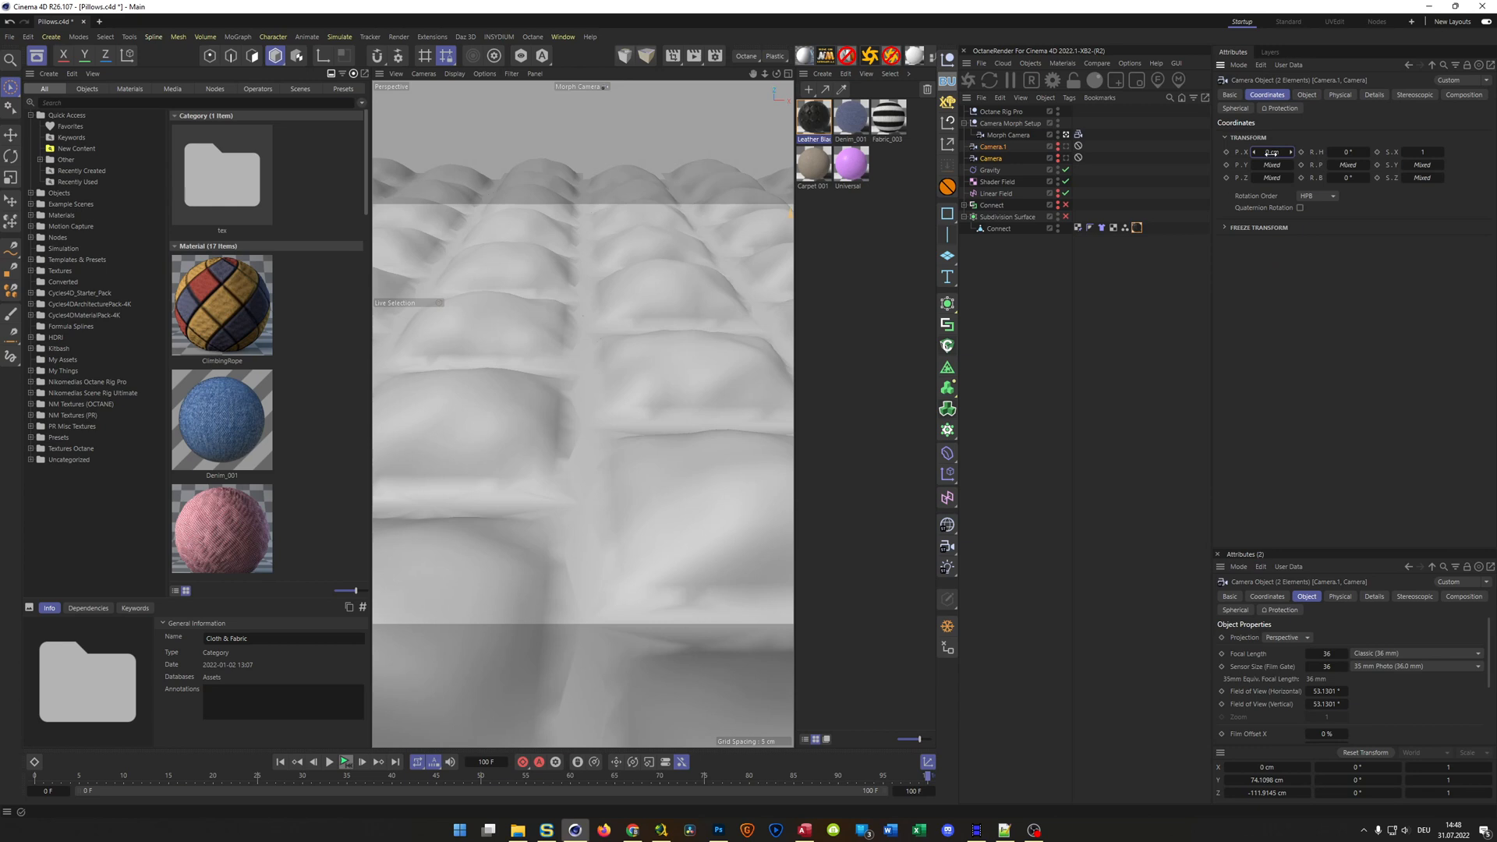
left_click(1078, 146)
key("Delete")
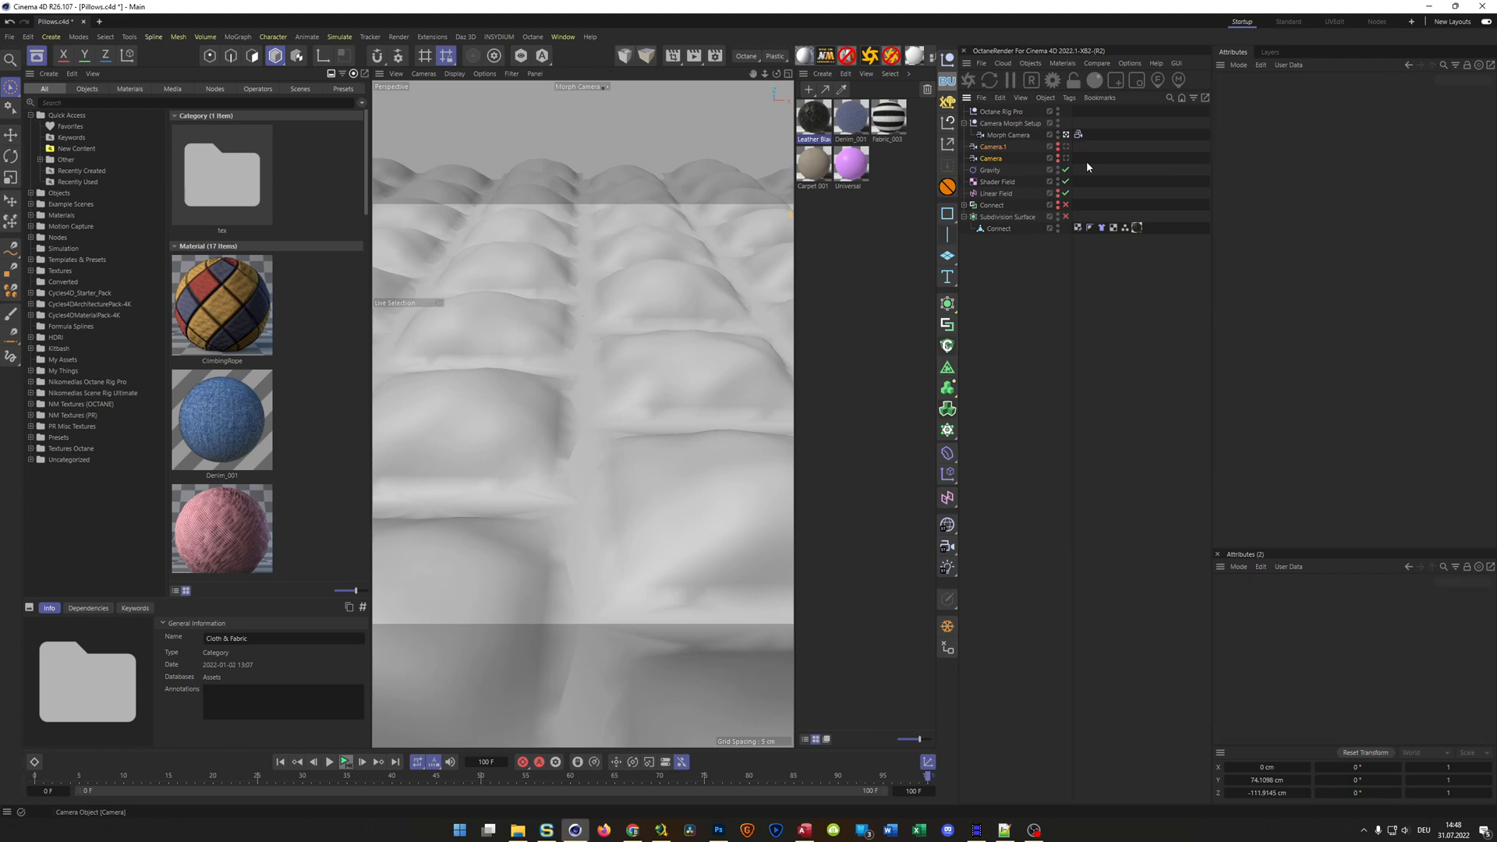
Set the X position of both Camera.1 and Camera to -19 cm
left_click(992, 147)
left_click(992, 158, "shift")
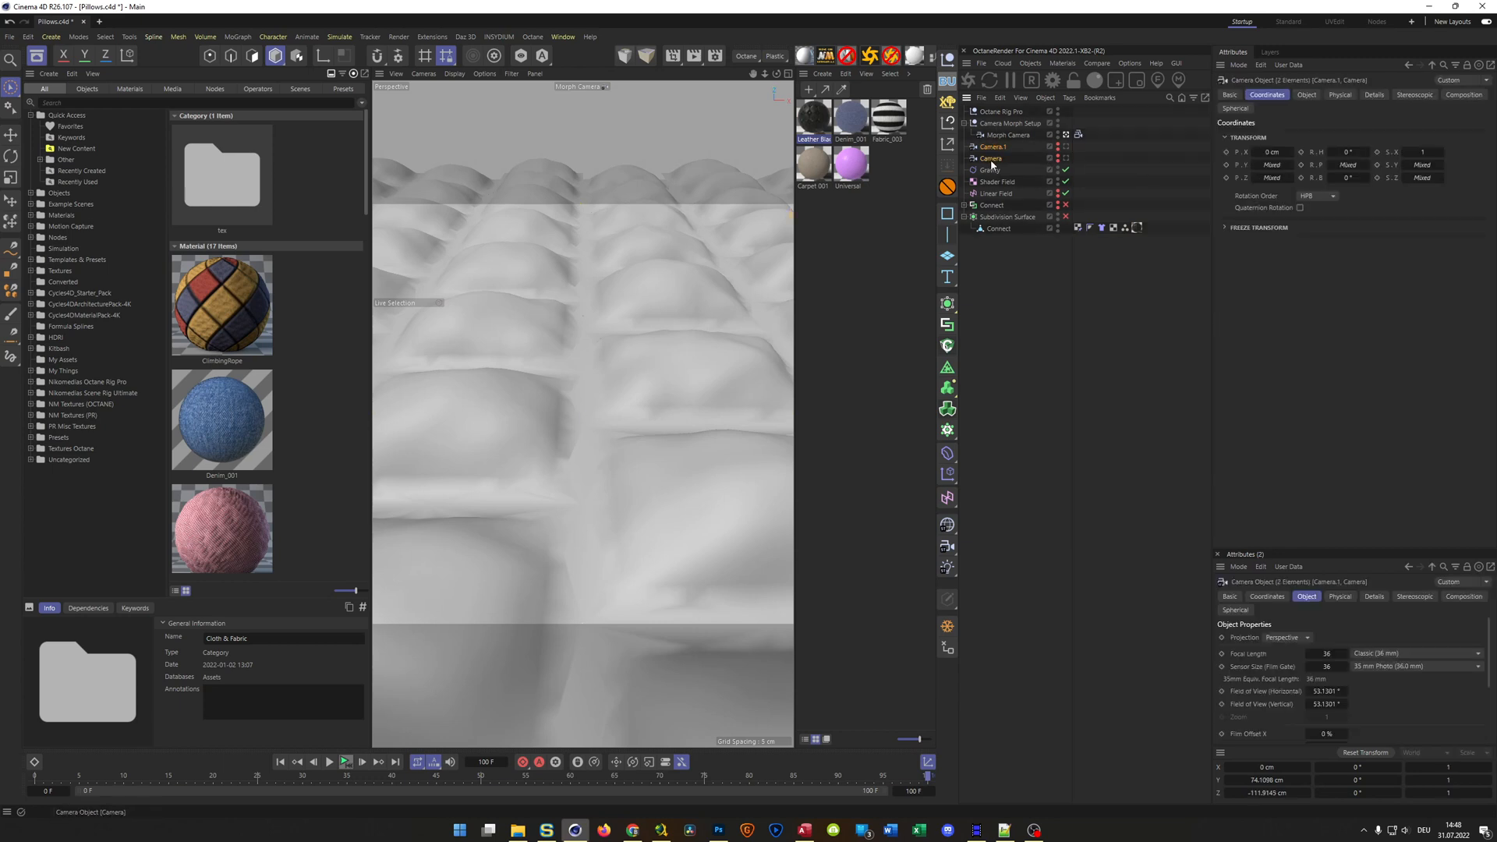
left_click_drag(1263, 154, 1223, 154)
Move Camera.1 closer to the cloth, to a Y position of about 24 cm and a Z position of about -64.6 cm
left_click(999, 148)
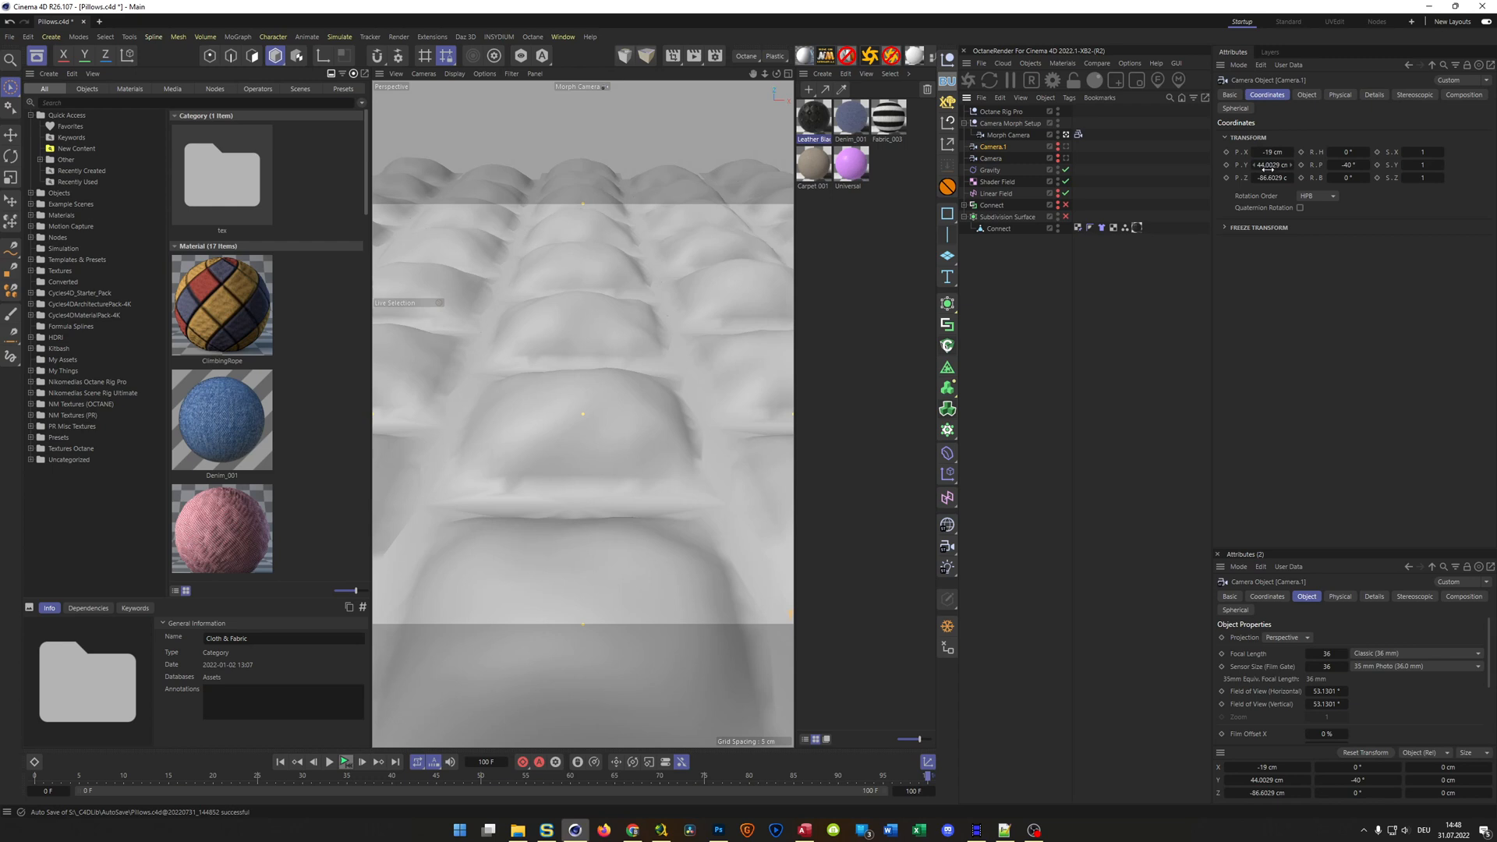
left_click_drag(1264, 166, 1226, 166)
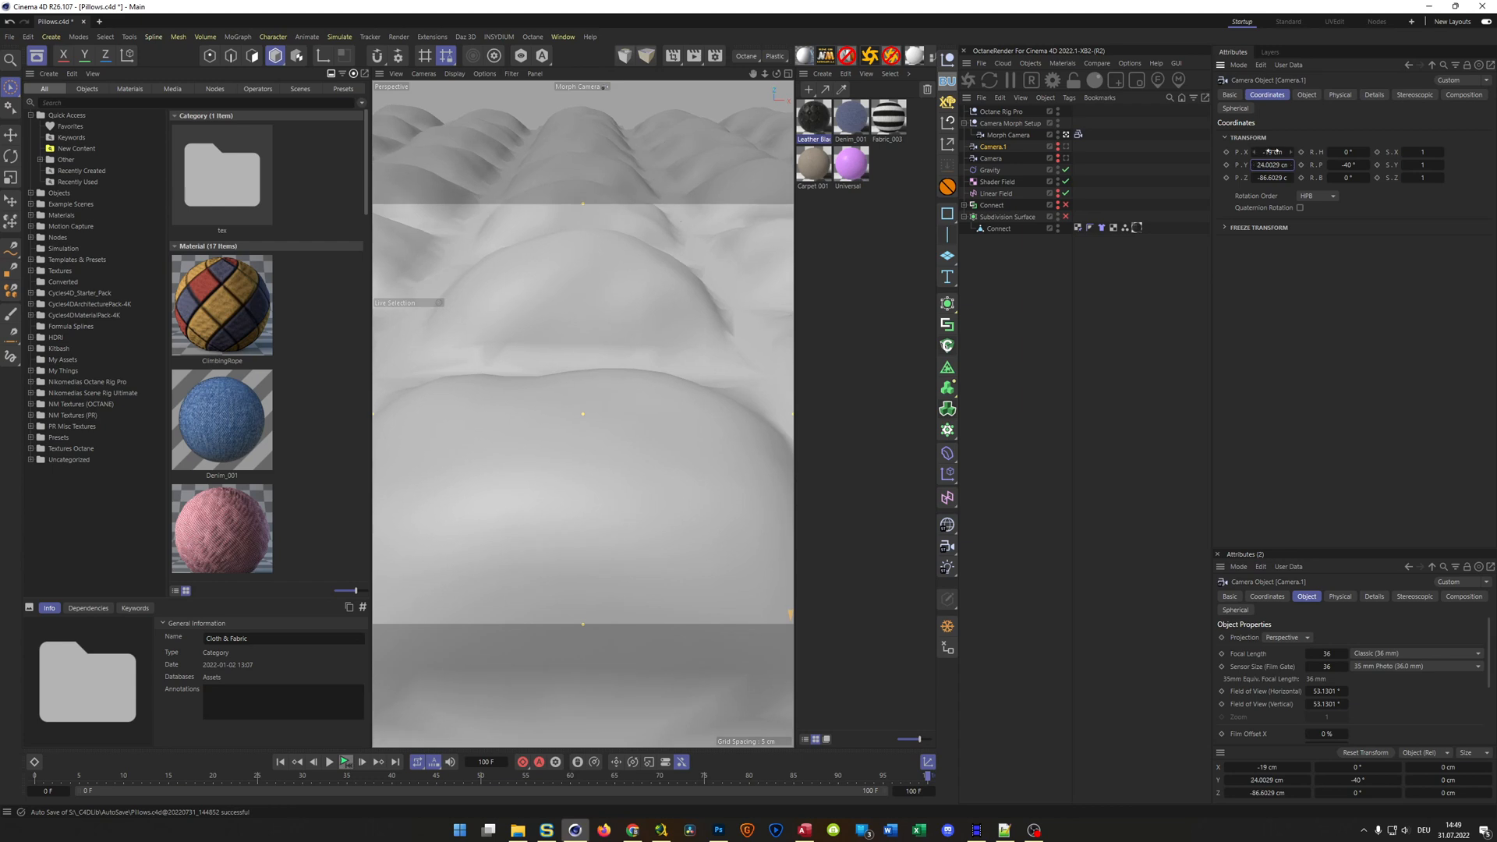
left_click_drag(1265, 177, 1289, 178)
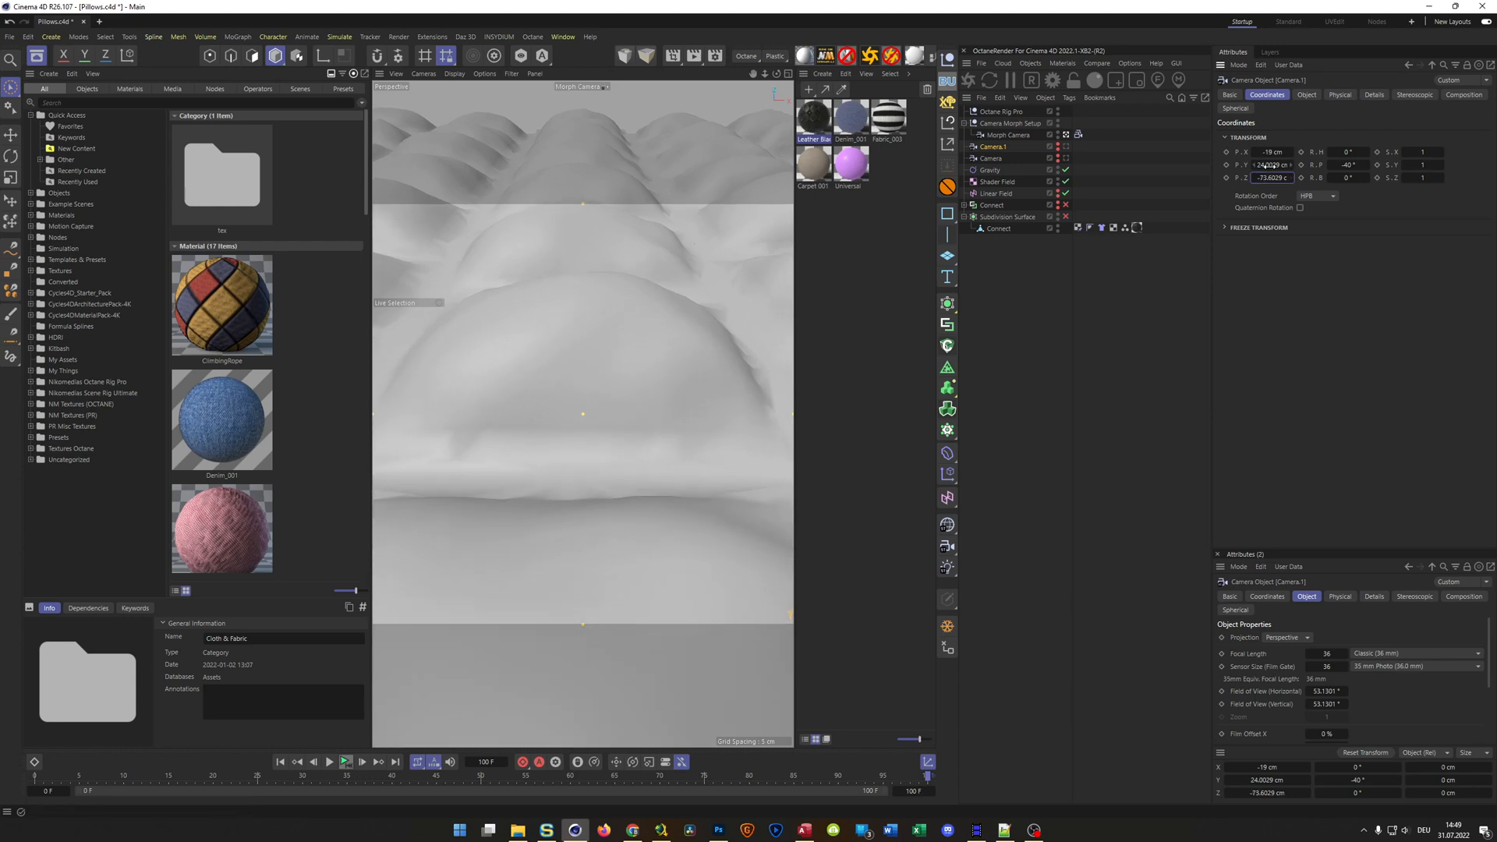
left_click_drag(1267, 179, 1284, 179)
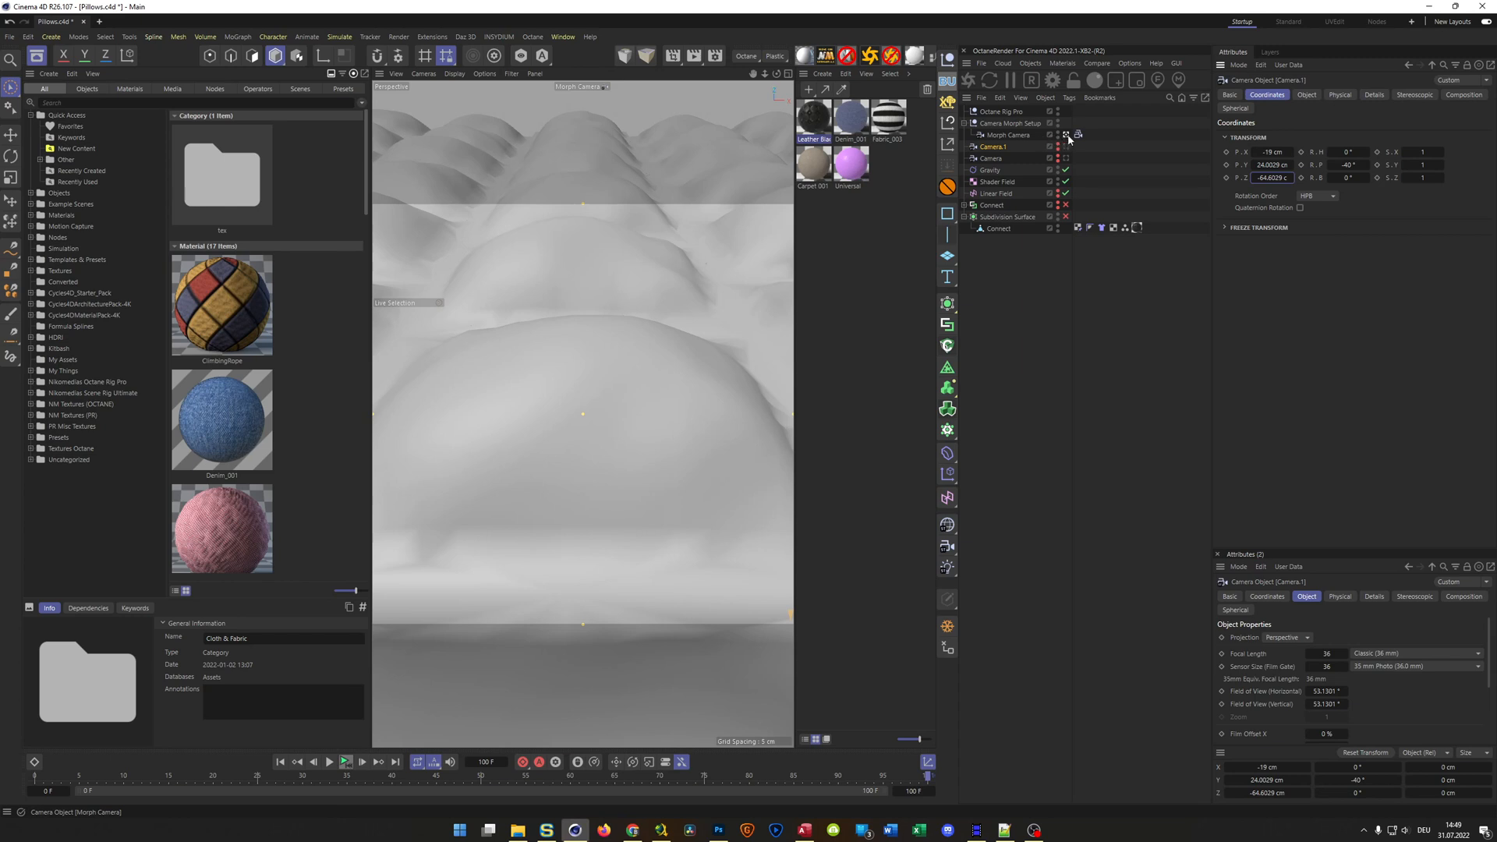
Play the animation from the first frame to check the camera move, and lock both cameras again with Protection tags
left_click(282, 759)
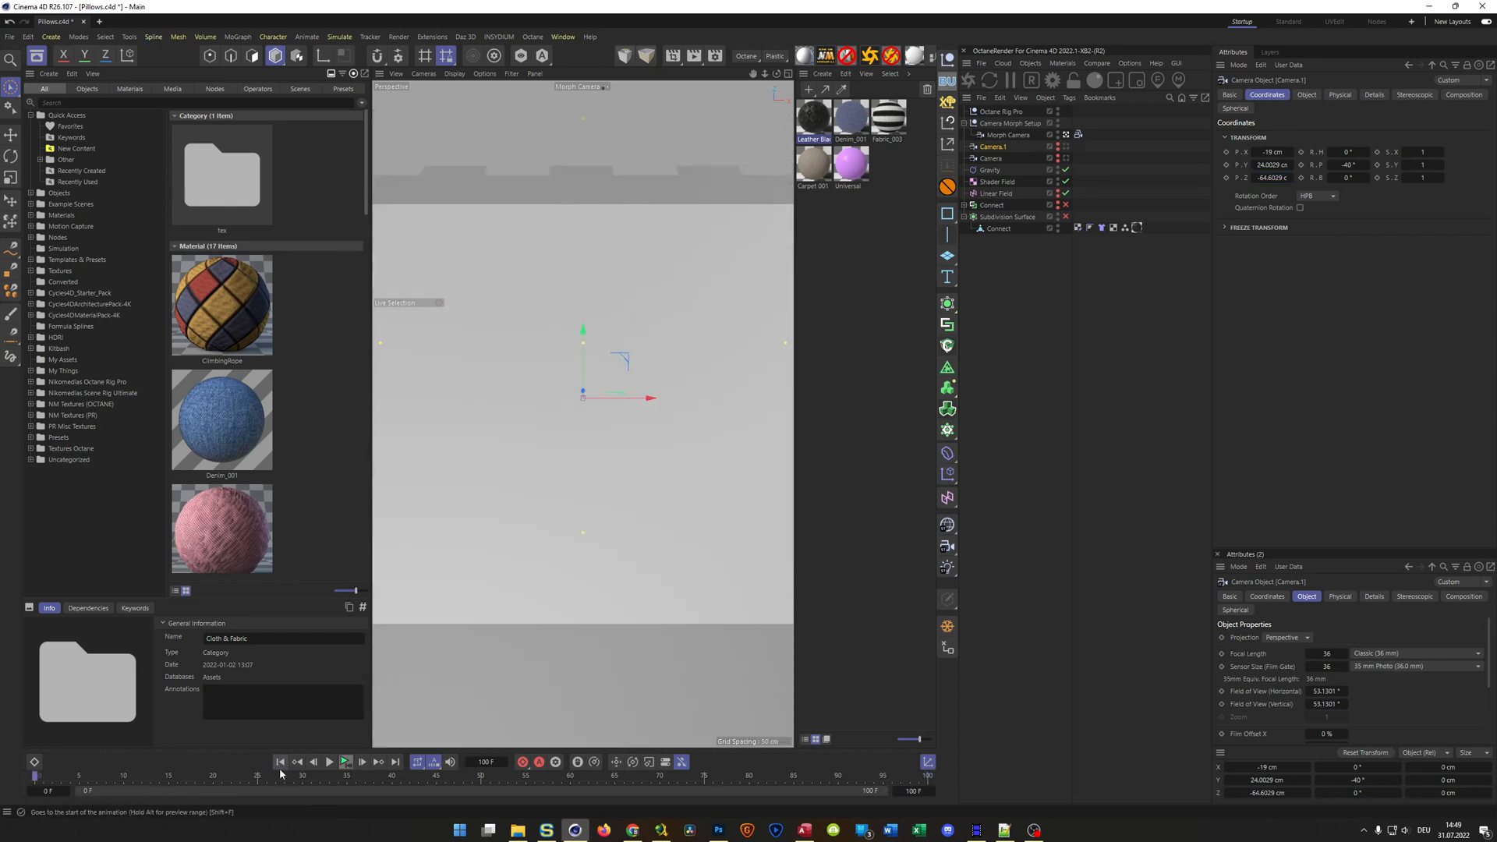
left_click(346, 762)
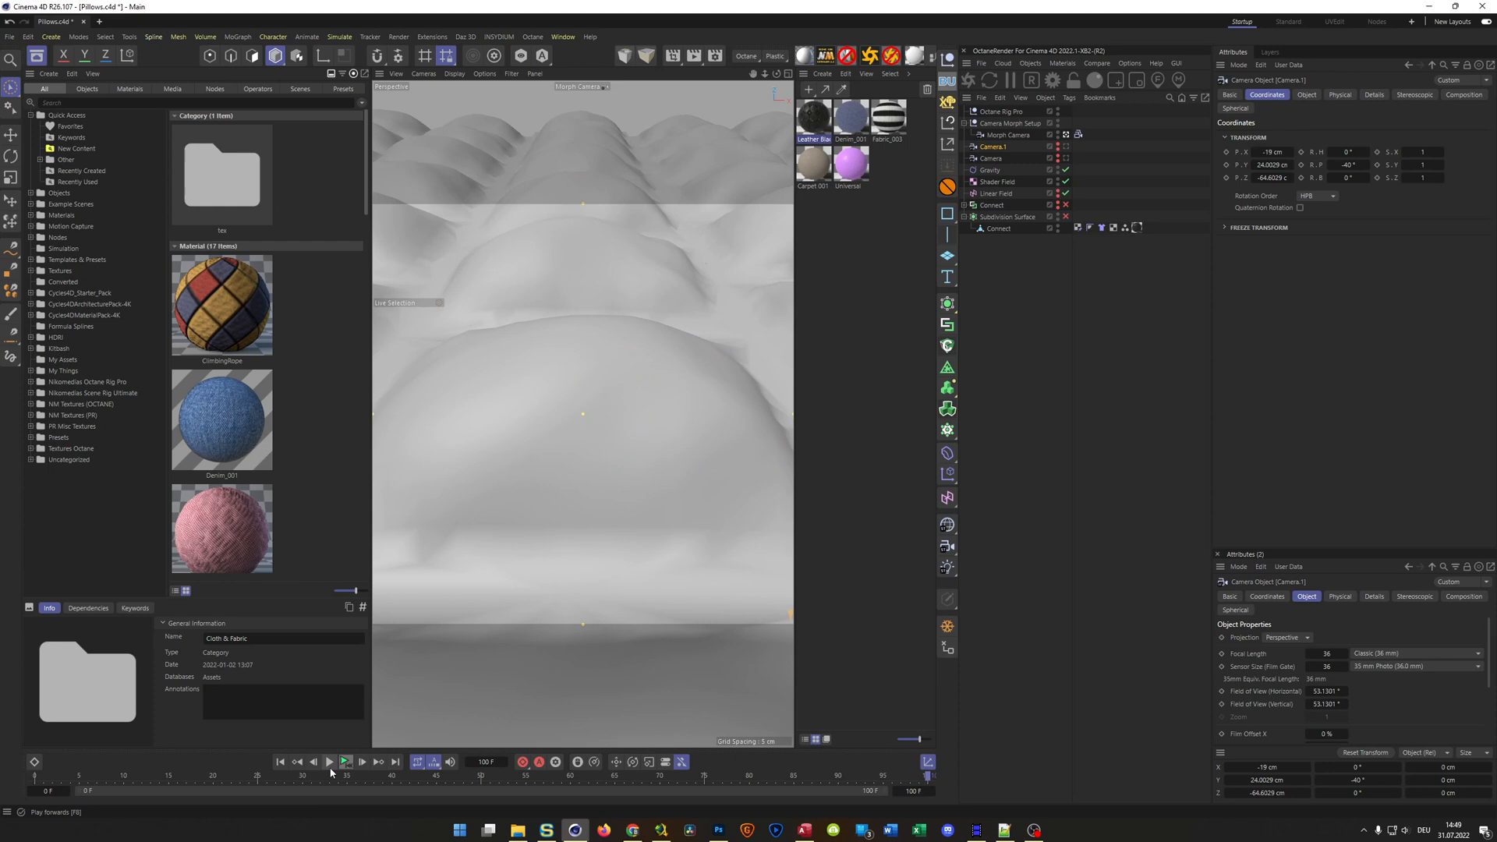
left_click(330, 763)
left_click(999, 157)
left_click(948, 189)
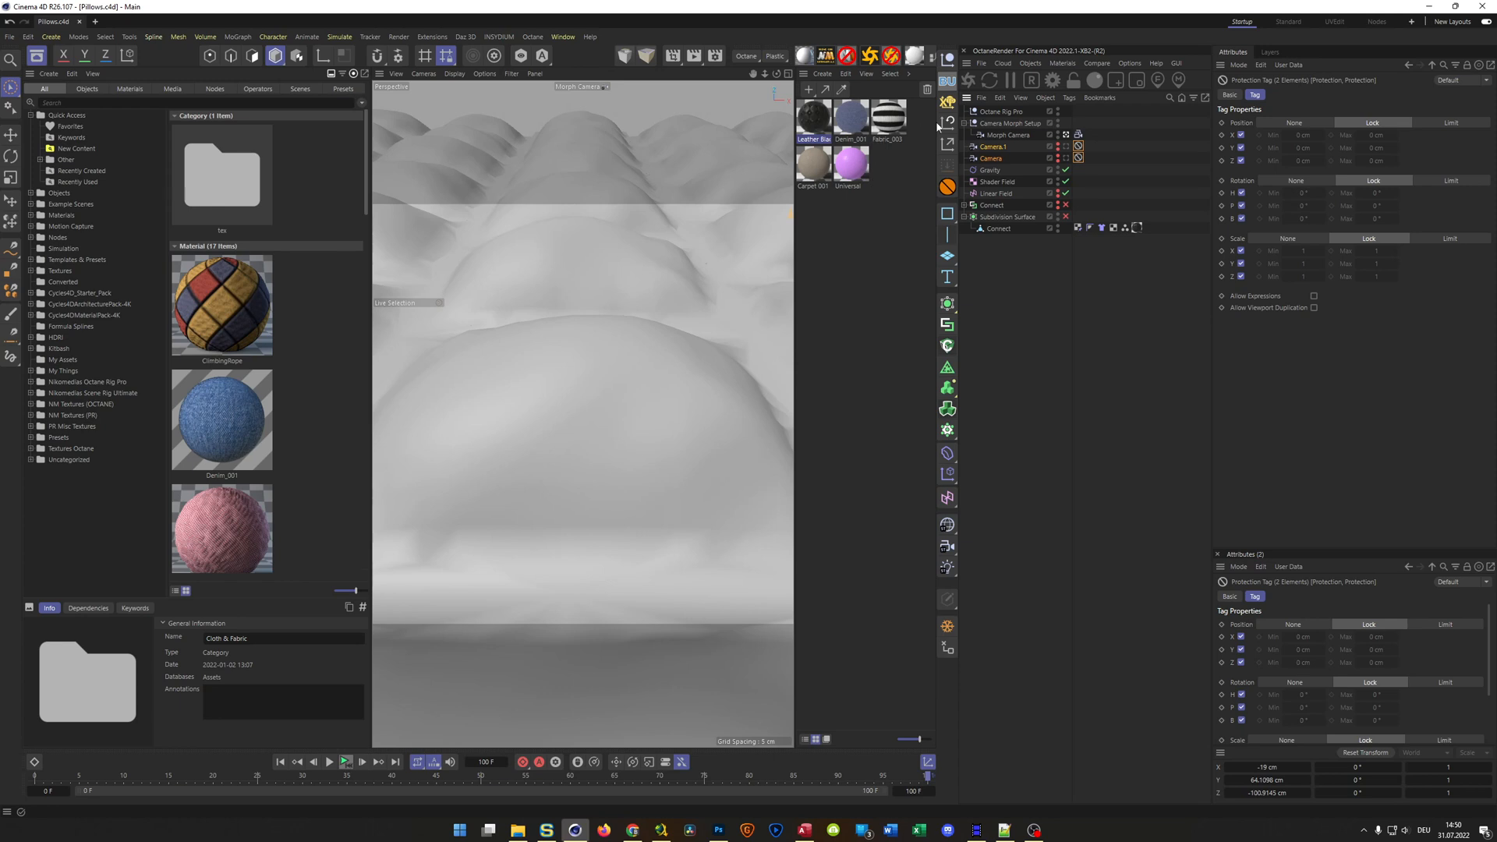
Review the HDRI settings of the Octane Rig Pro and the scene's layer list
left_click(1000, 113)
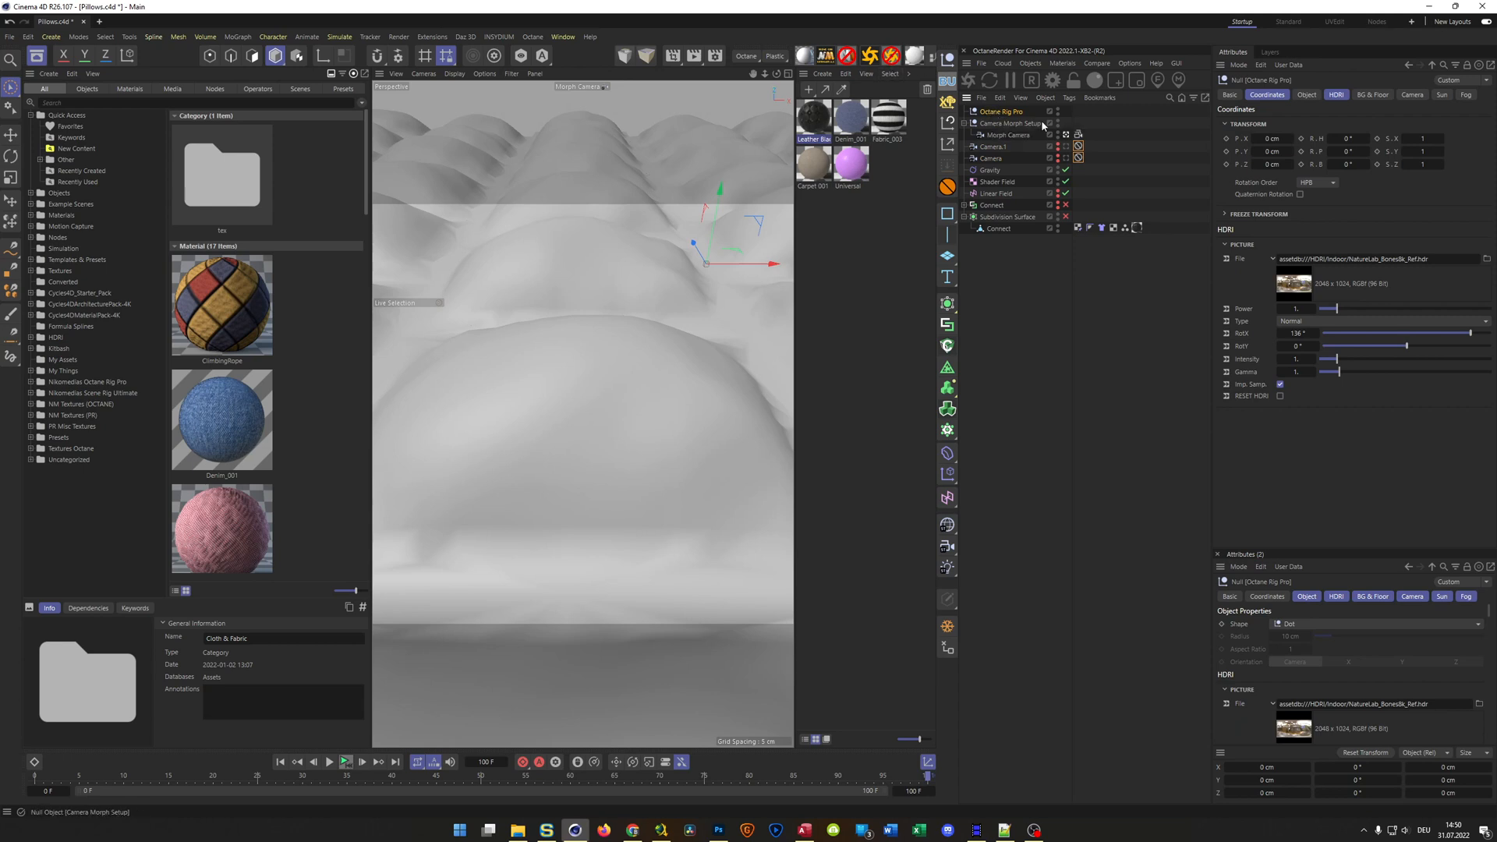
left_click(1273, 53)
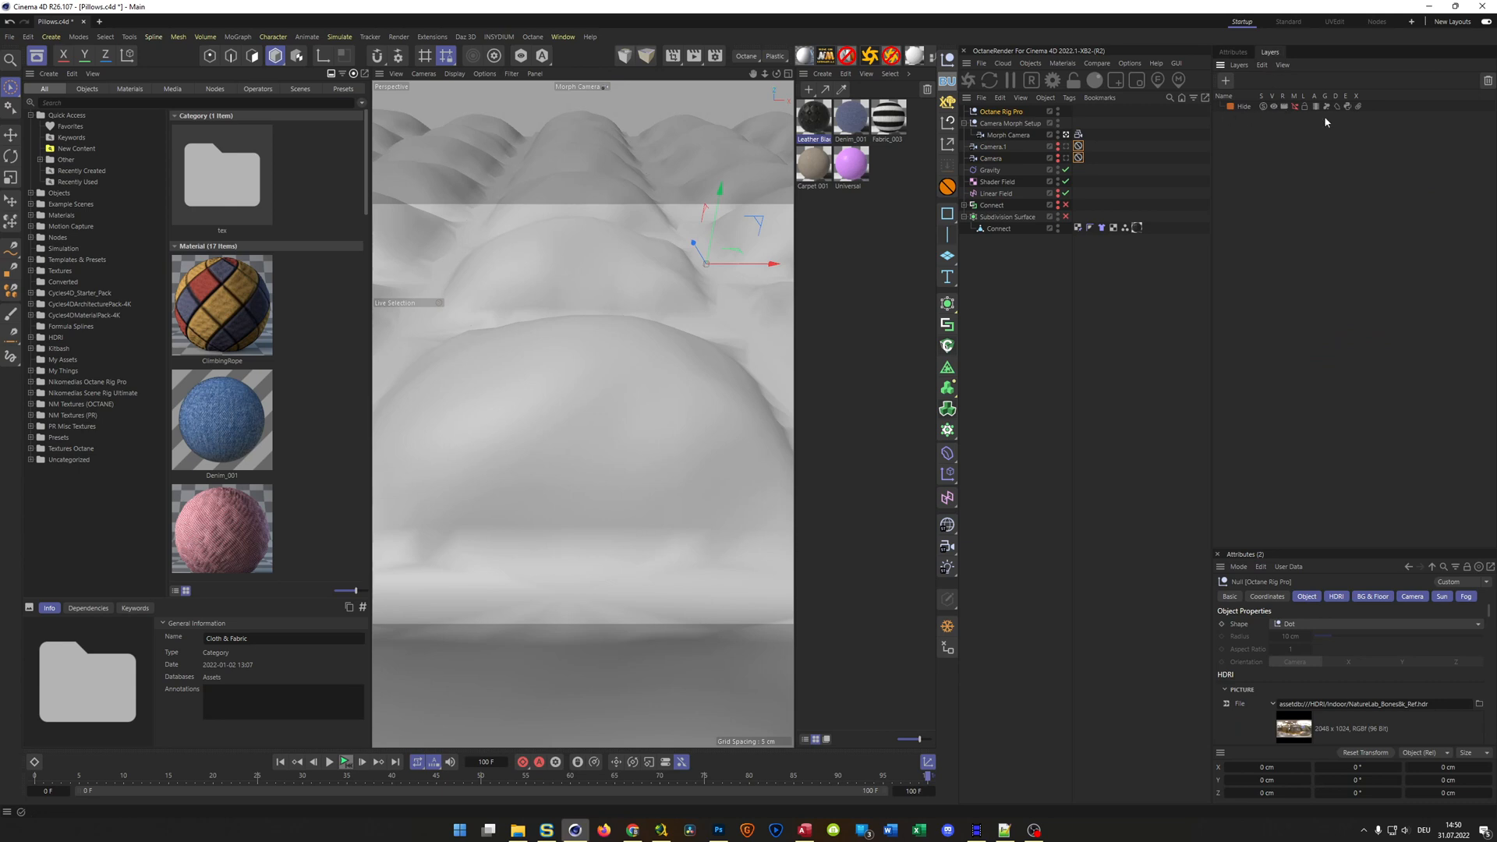
left_click(1228, 53)
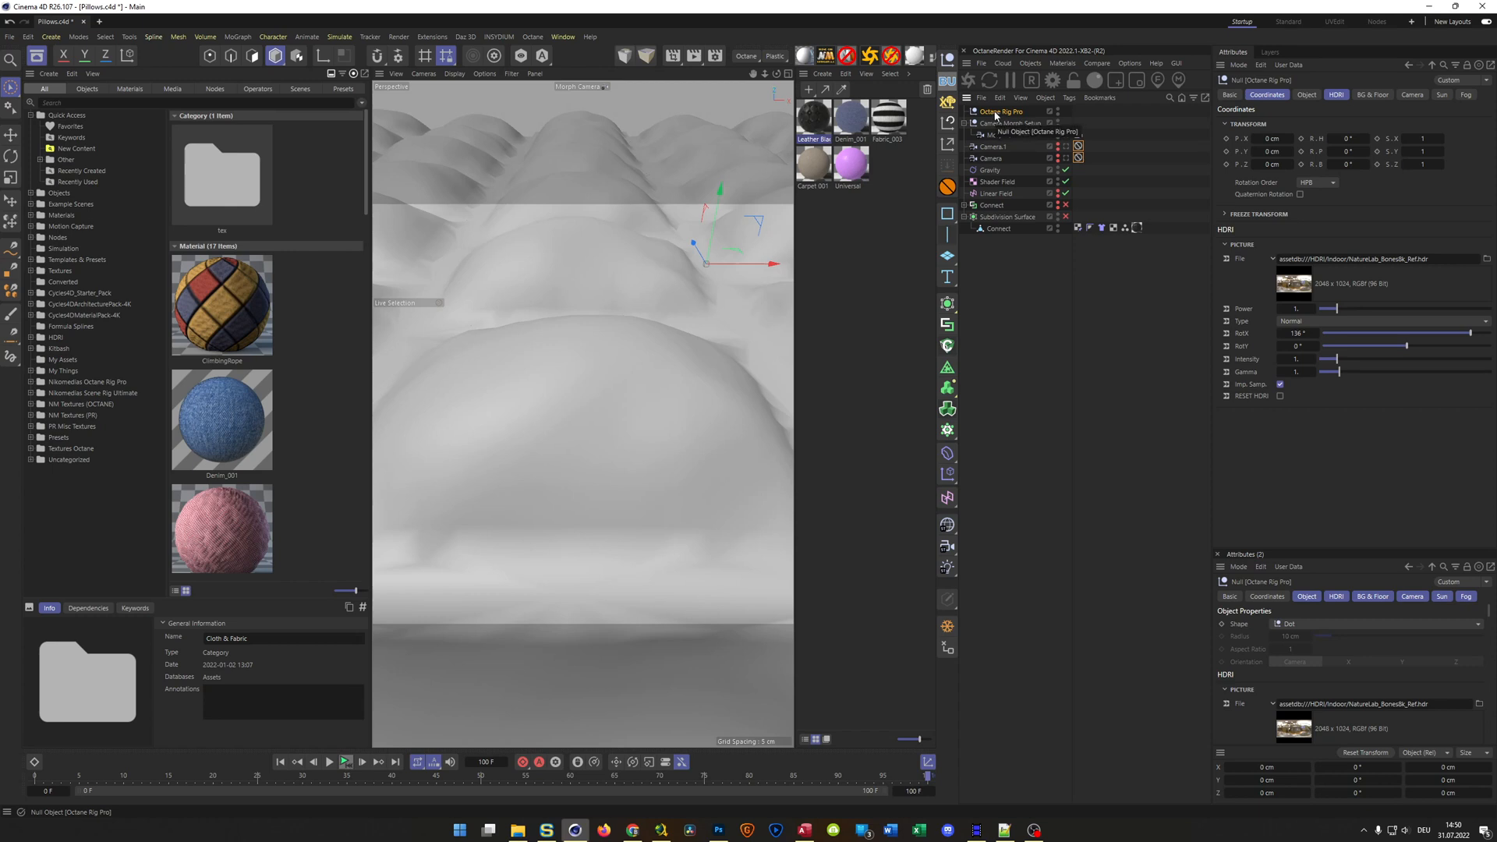
left_click_drag(984, 115, 984, 114)
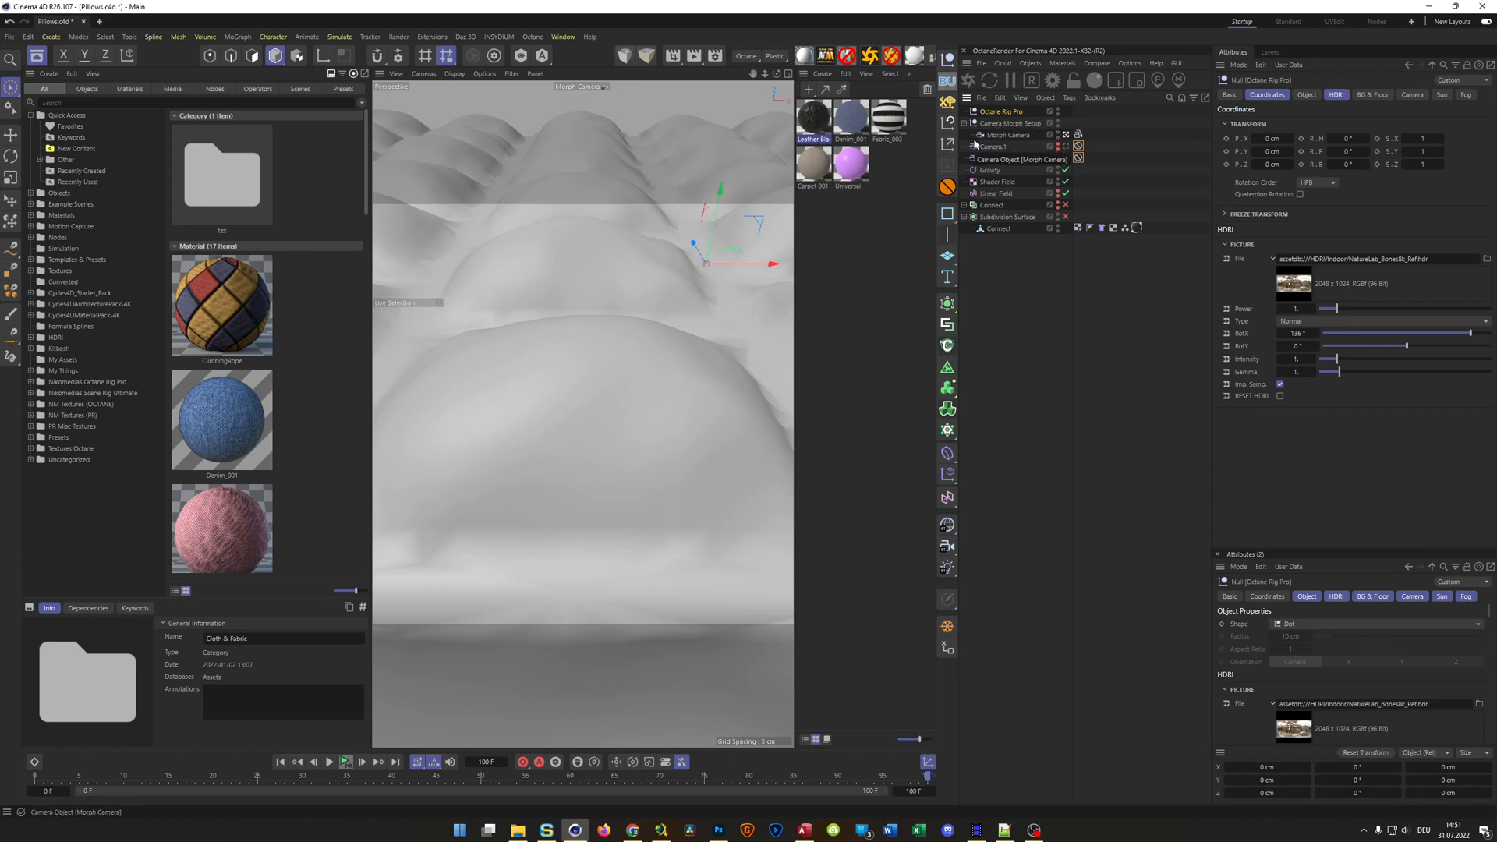
Start an Octane Live Viewer render of the scene and place its window clear of the material and object lists
left_click(968, 82)
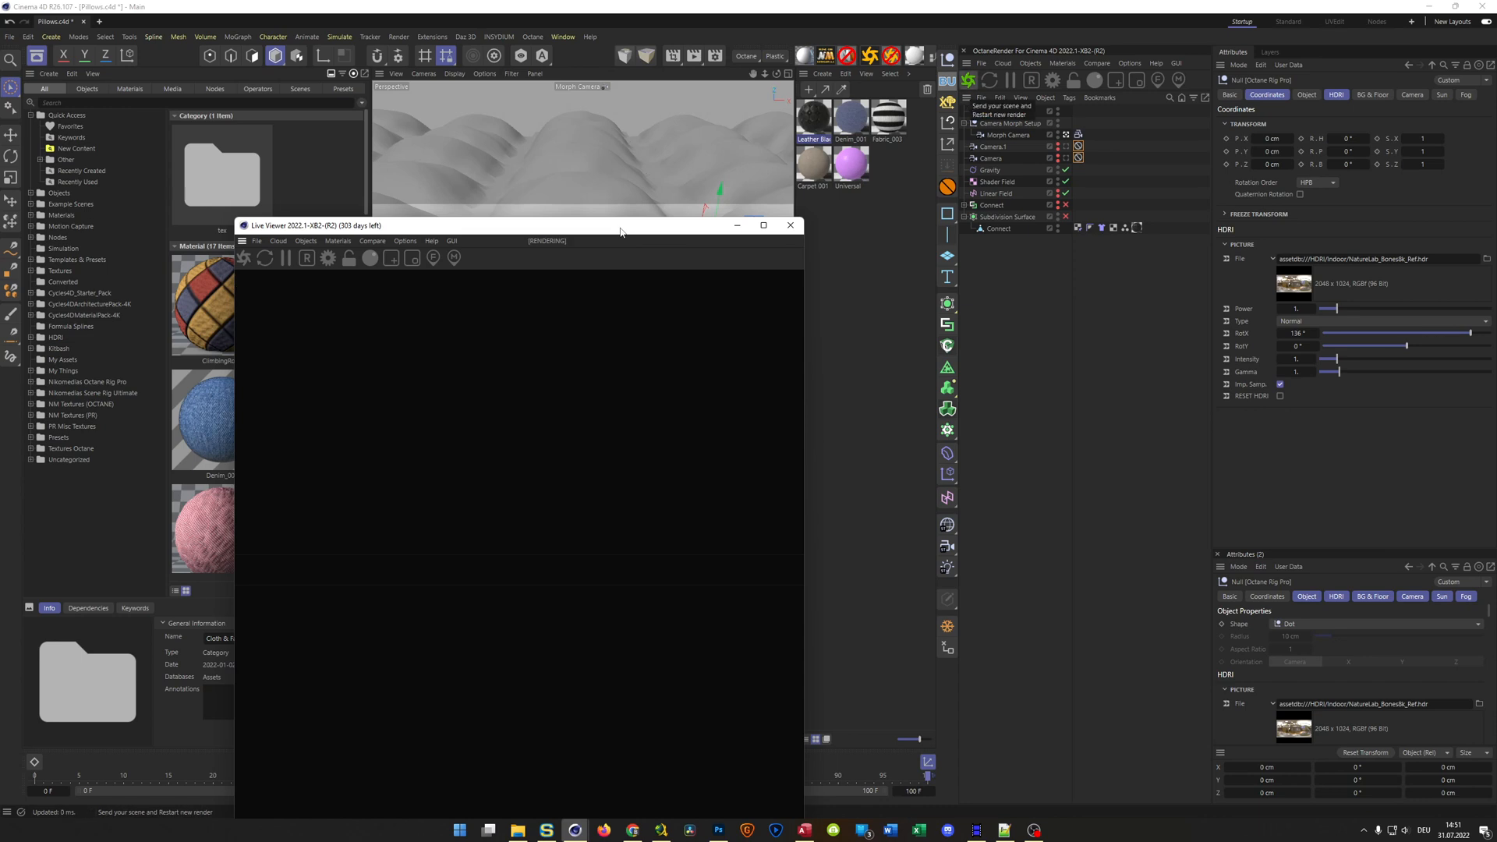
left_click_drag(621, 232, 1204, 138)
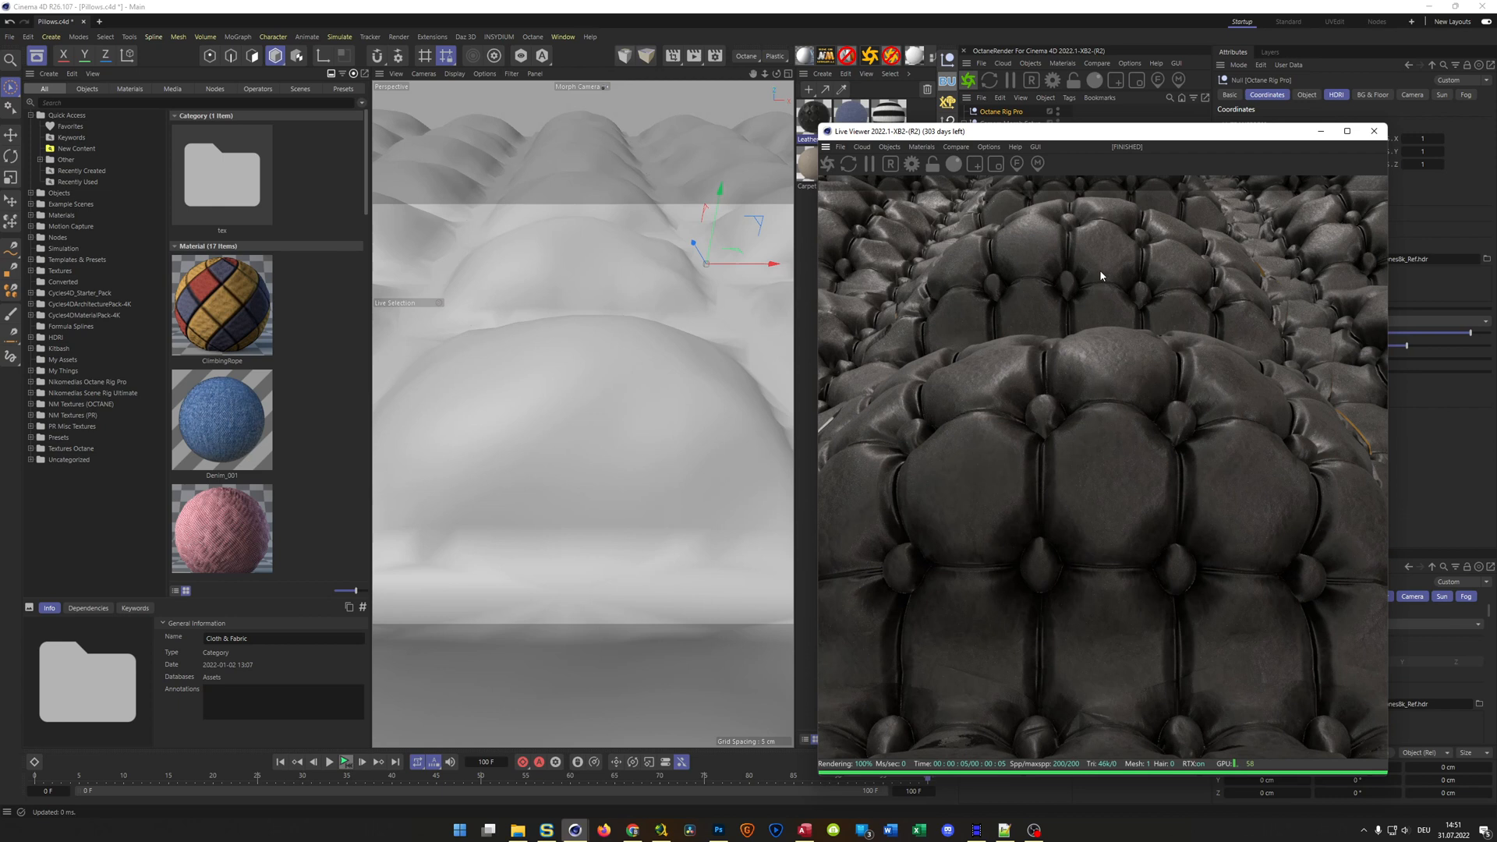
left_click_drag(1104, 145, 465, 137)
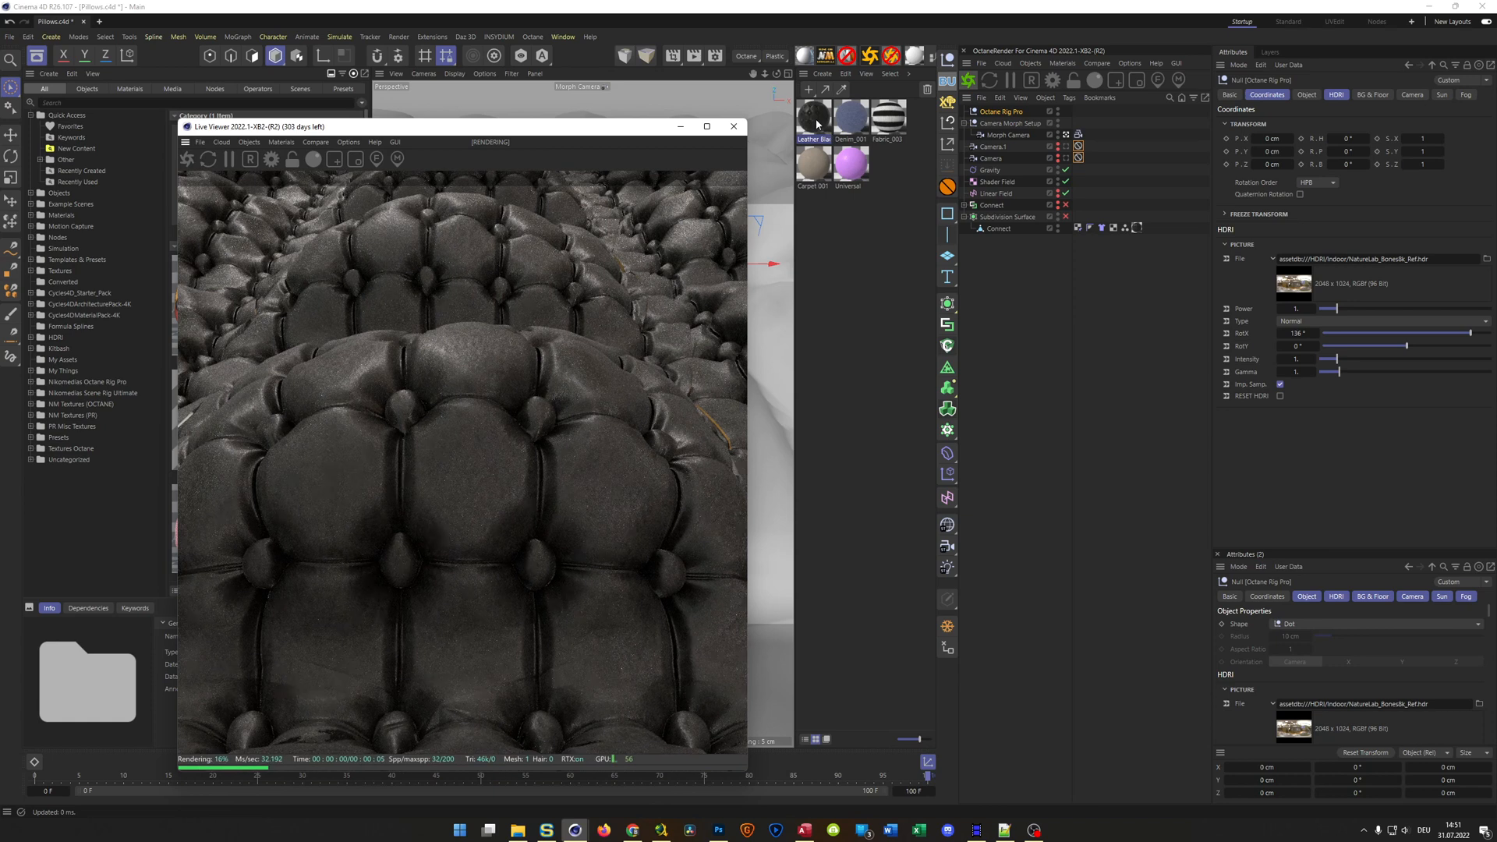
Try Denim_001, Fabric_003, Universal and Carpet 001 one after another as the material on the Connect mesh
left_click_drag(850, 115, 1139, 235)
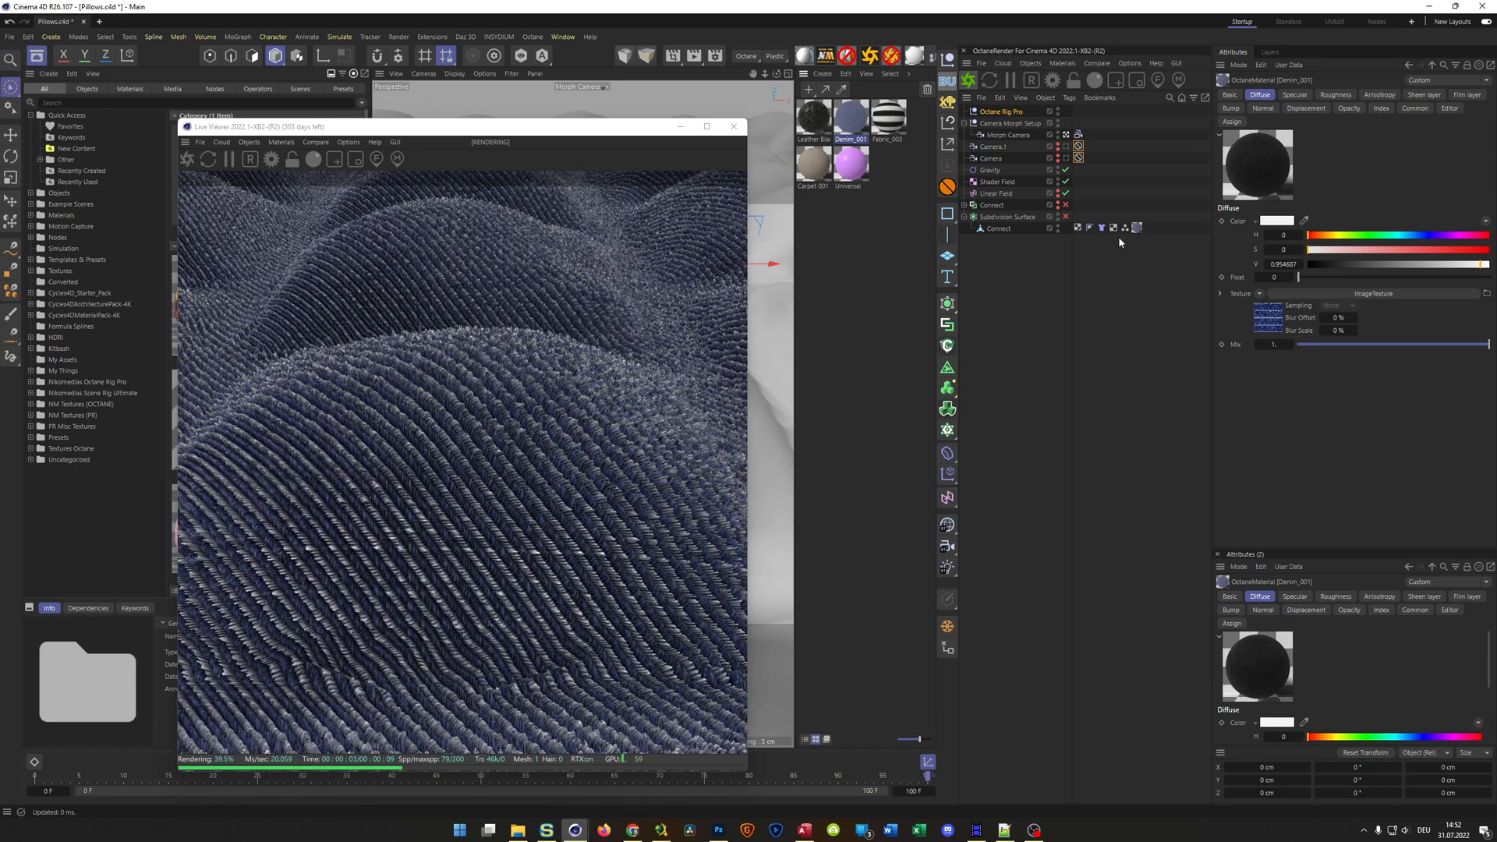
left_click_drag(882, 131, 1137, 227)
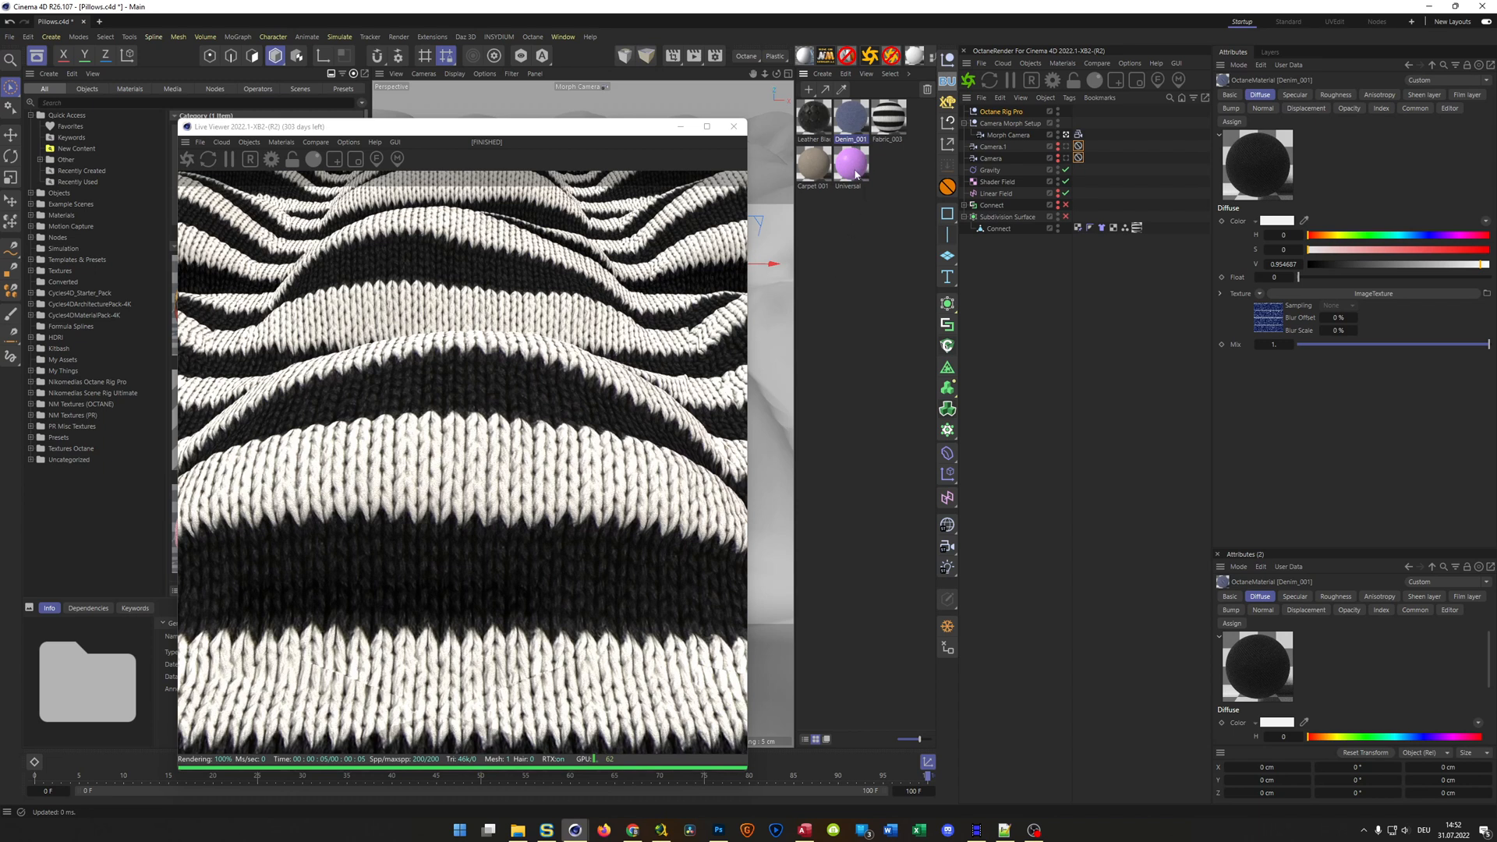
left_click_drag(1140, 276, 1138, 228)
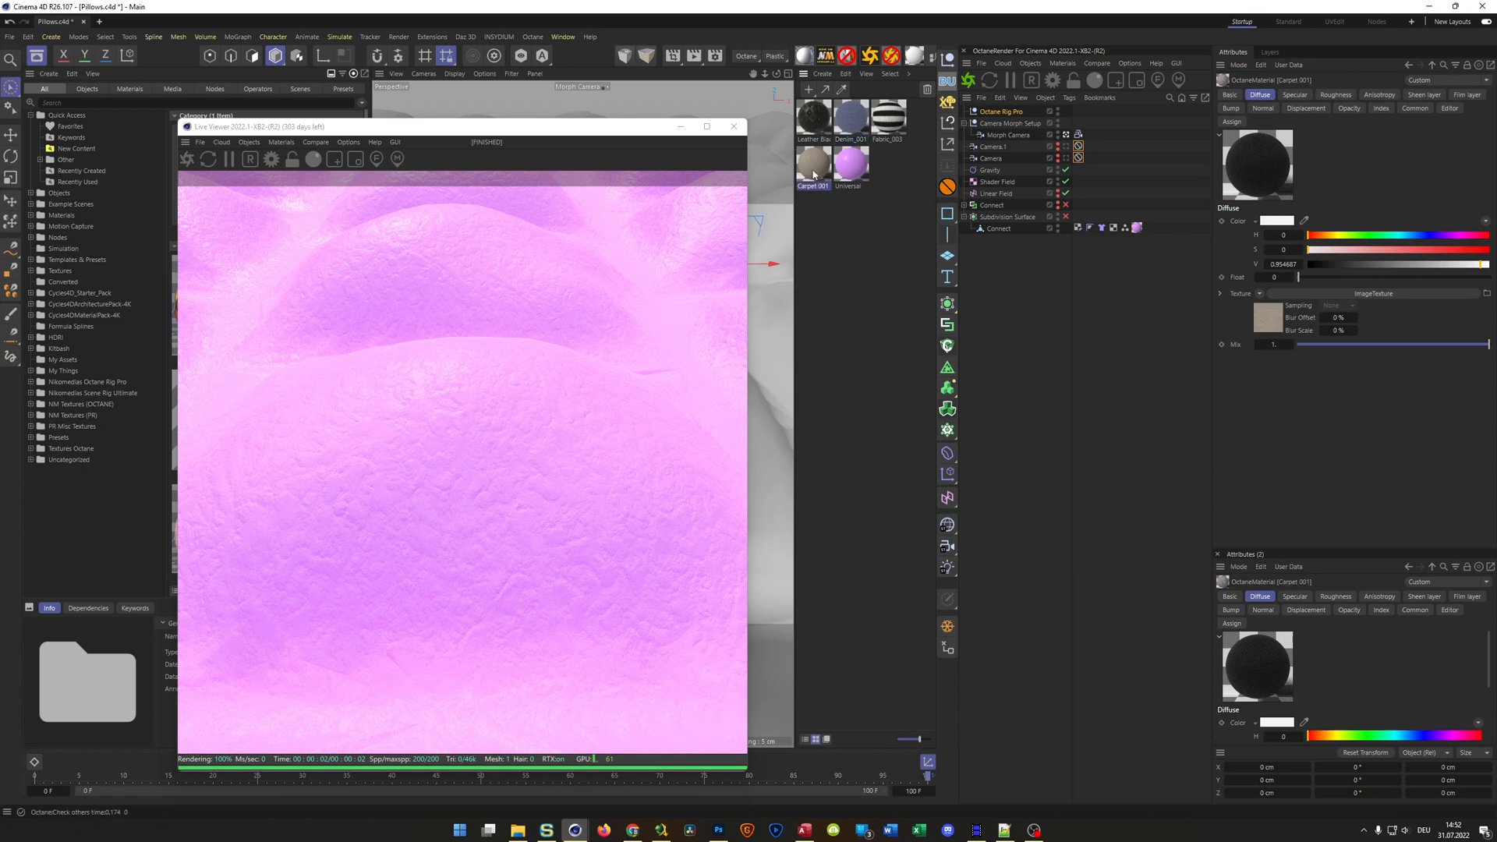
left_click_drag(815, 168, 1049, 310)
left_click_drag(1126, 227, 1131, 232)
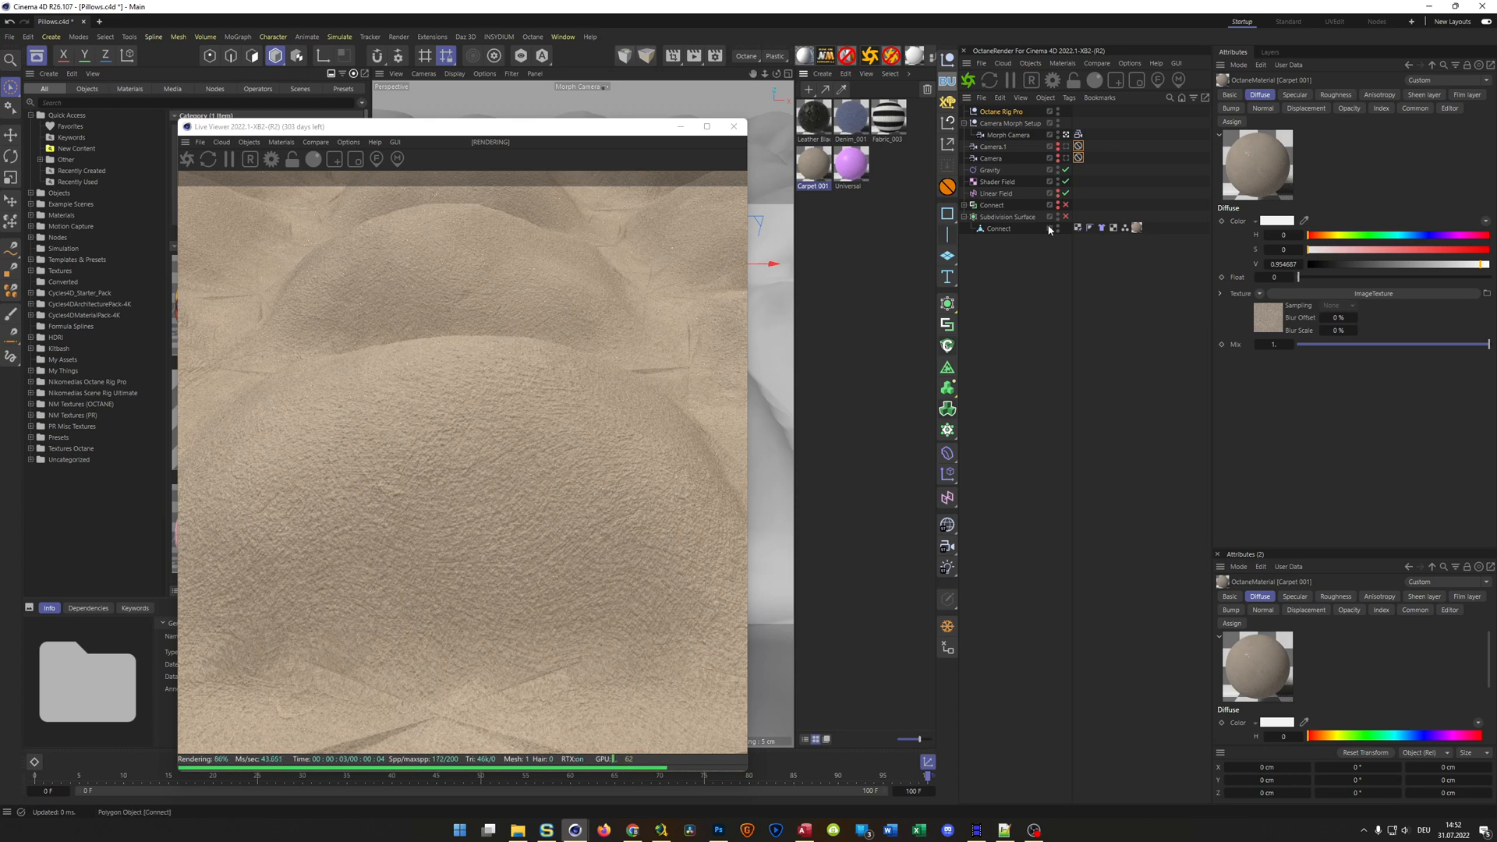
Re-enable the Subdivision Surface and try Fabric_003 and the pink Universal material on the Connect mesh
left_click(1066, 217)
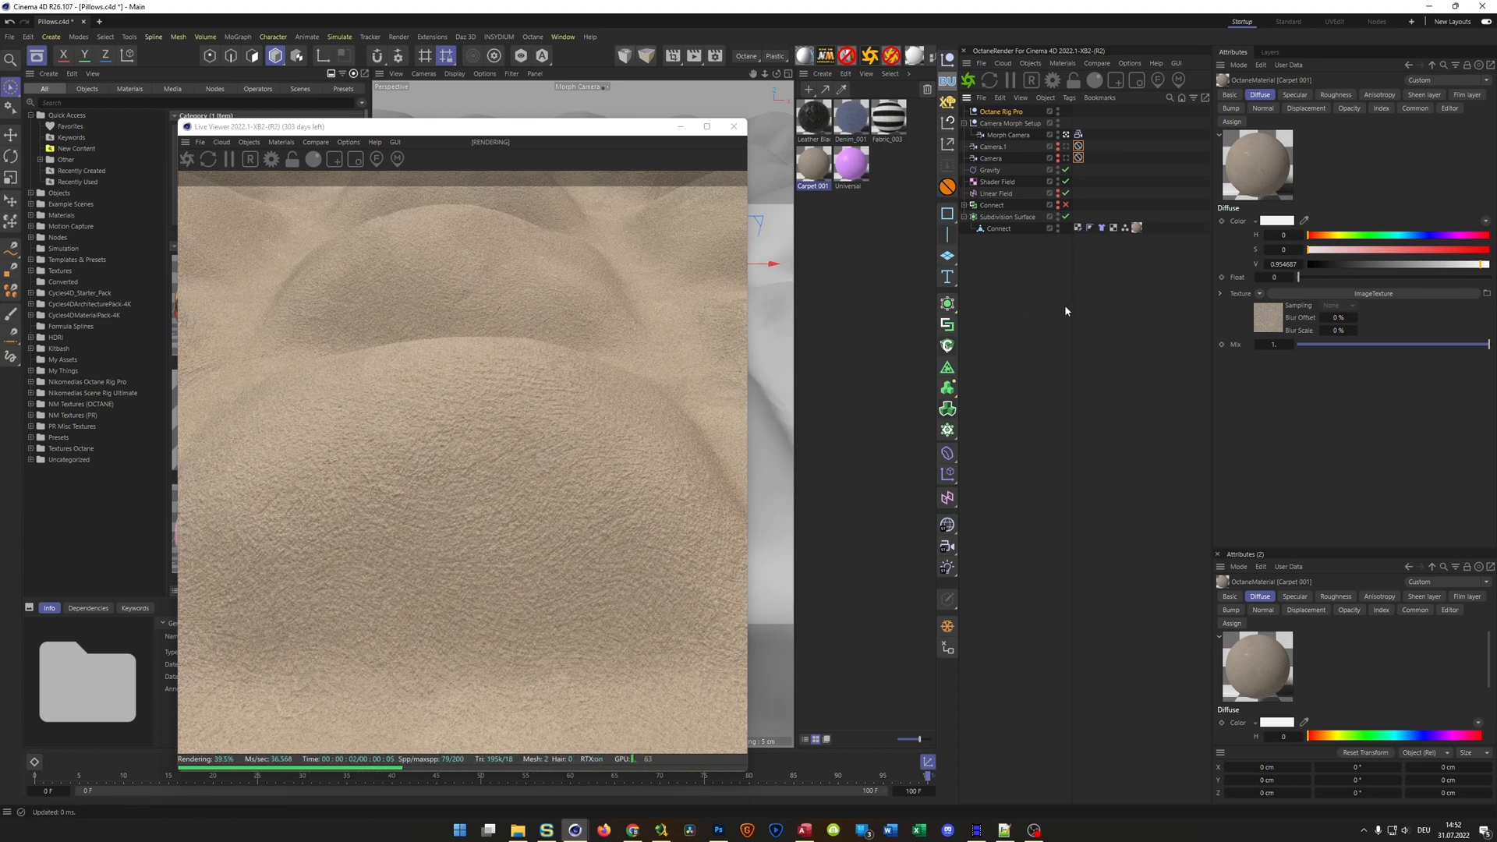
left_click_drag(888, 123, 1040, 328)
left_click_drag(1139, 227, 1139, 228)
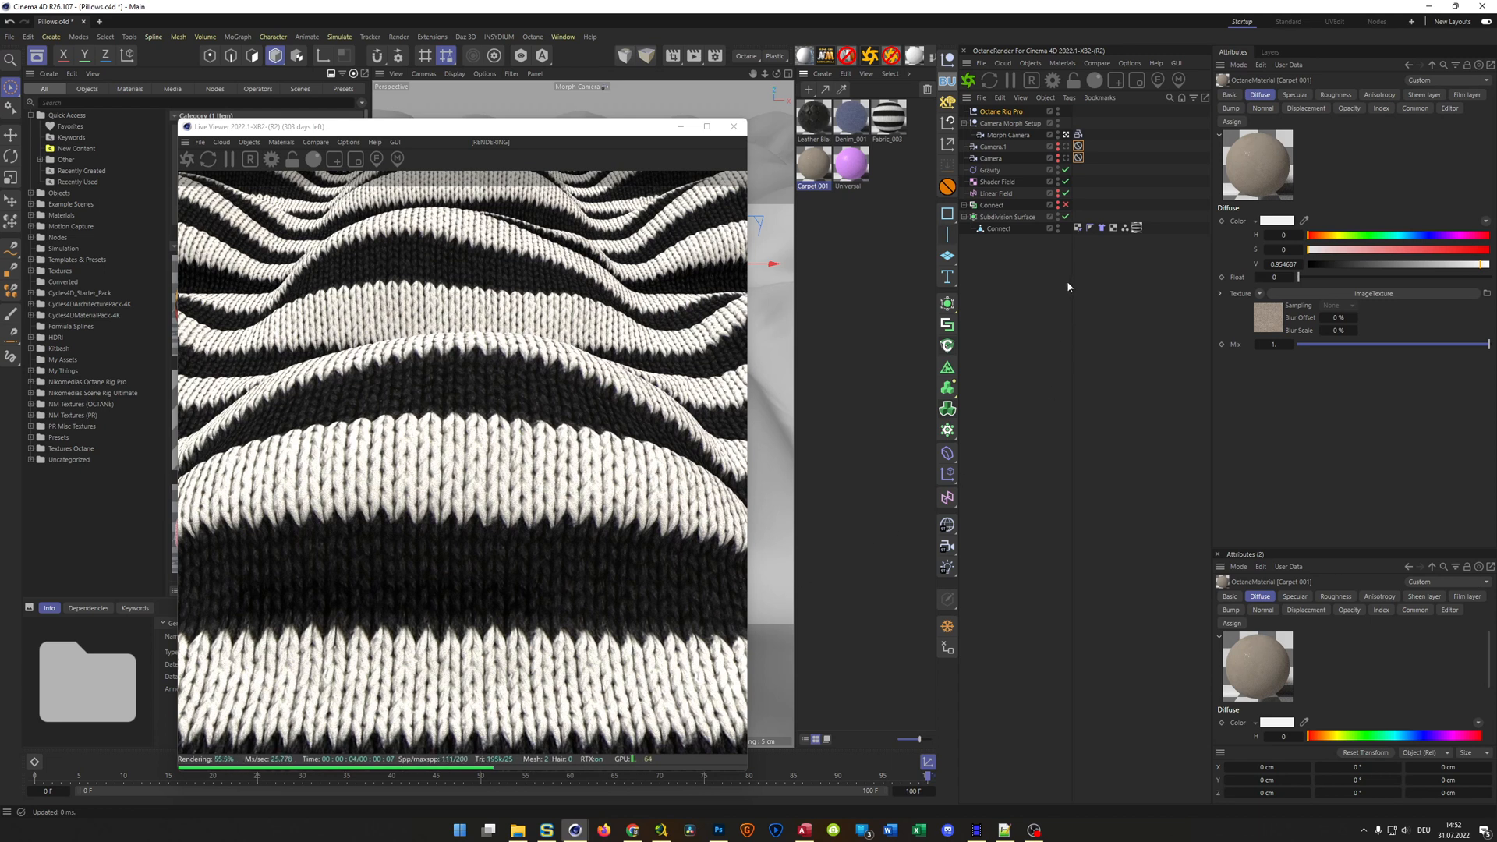
left_click_drag(812, 169, 1137, 229)
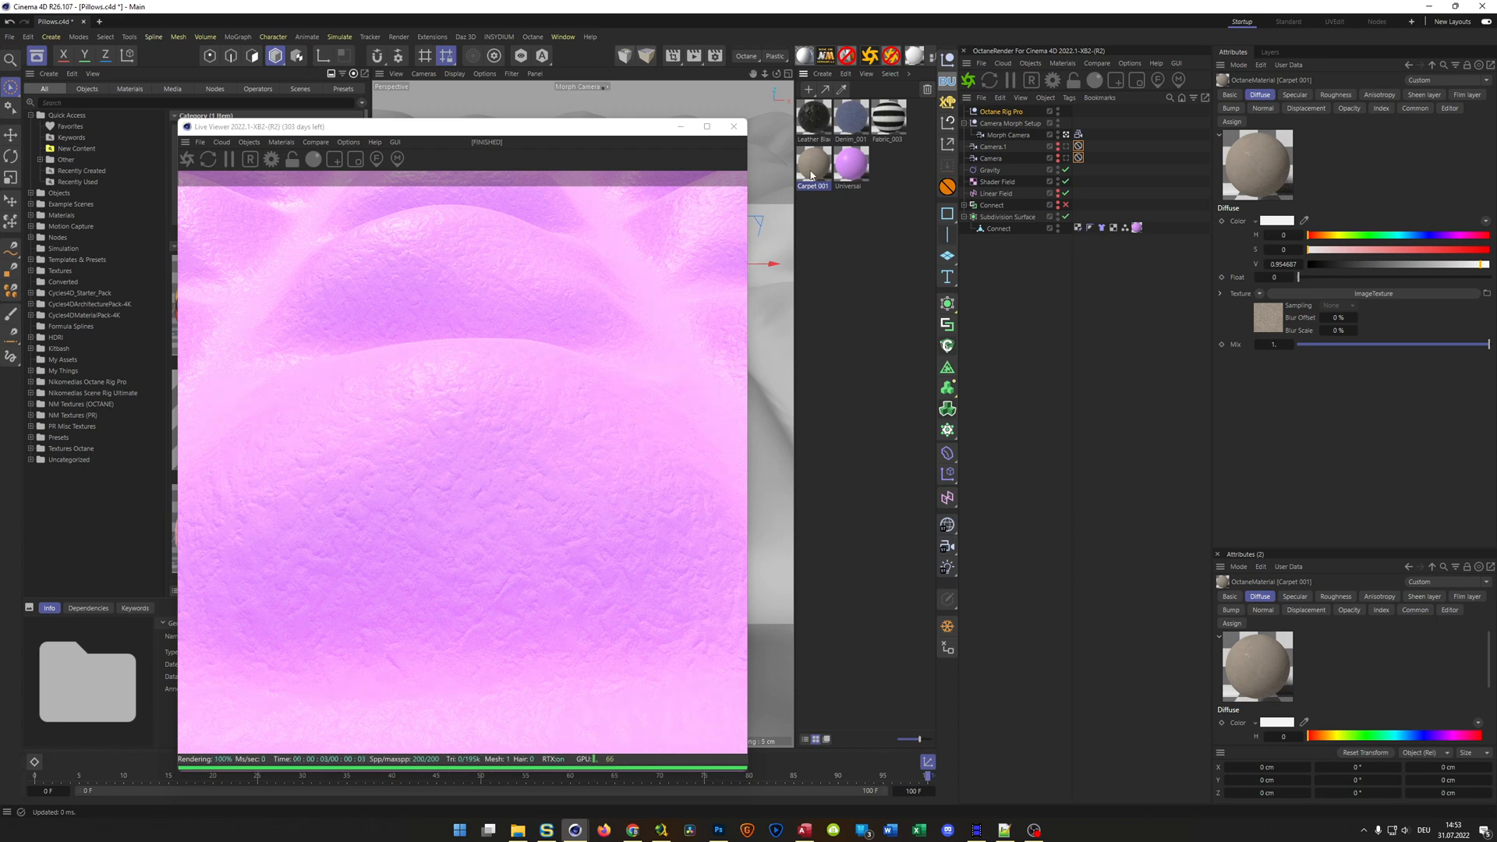
Put the Carpet 001 material on the Connect mesh and open its node graph beside the Live Viewer
left_click_drag(850, 171, 1137, 228)
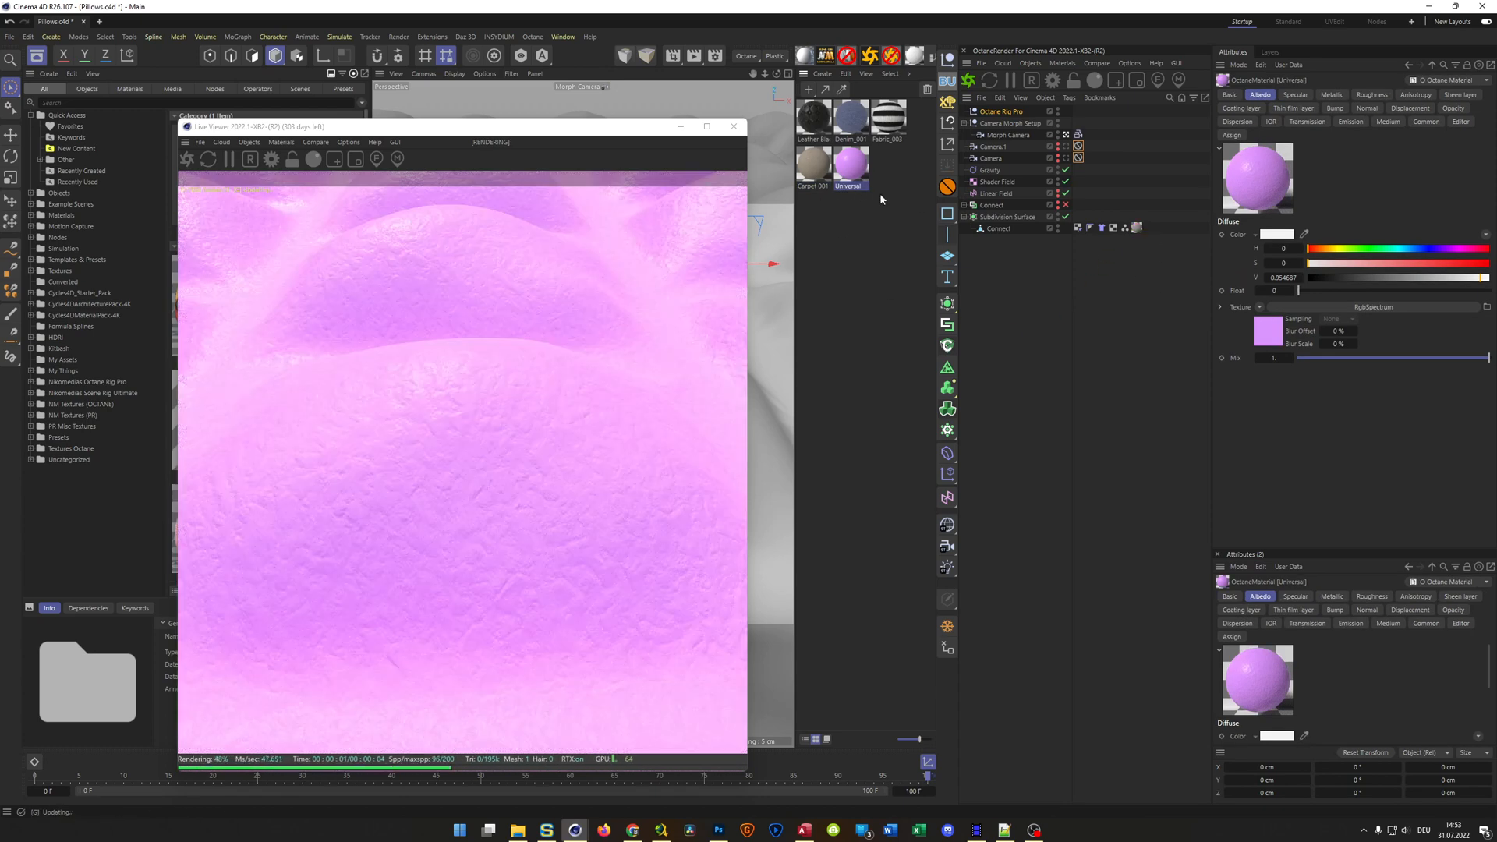
key("ctrl+z")
left_click(813, 166)
left_click_drag(636, 129, 1361, 159)
left_click(928, 60)
left_click_drag(850, 232, 632, 137)
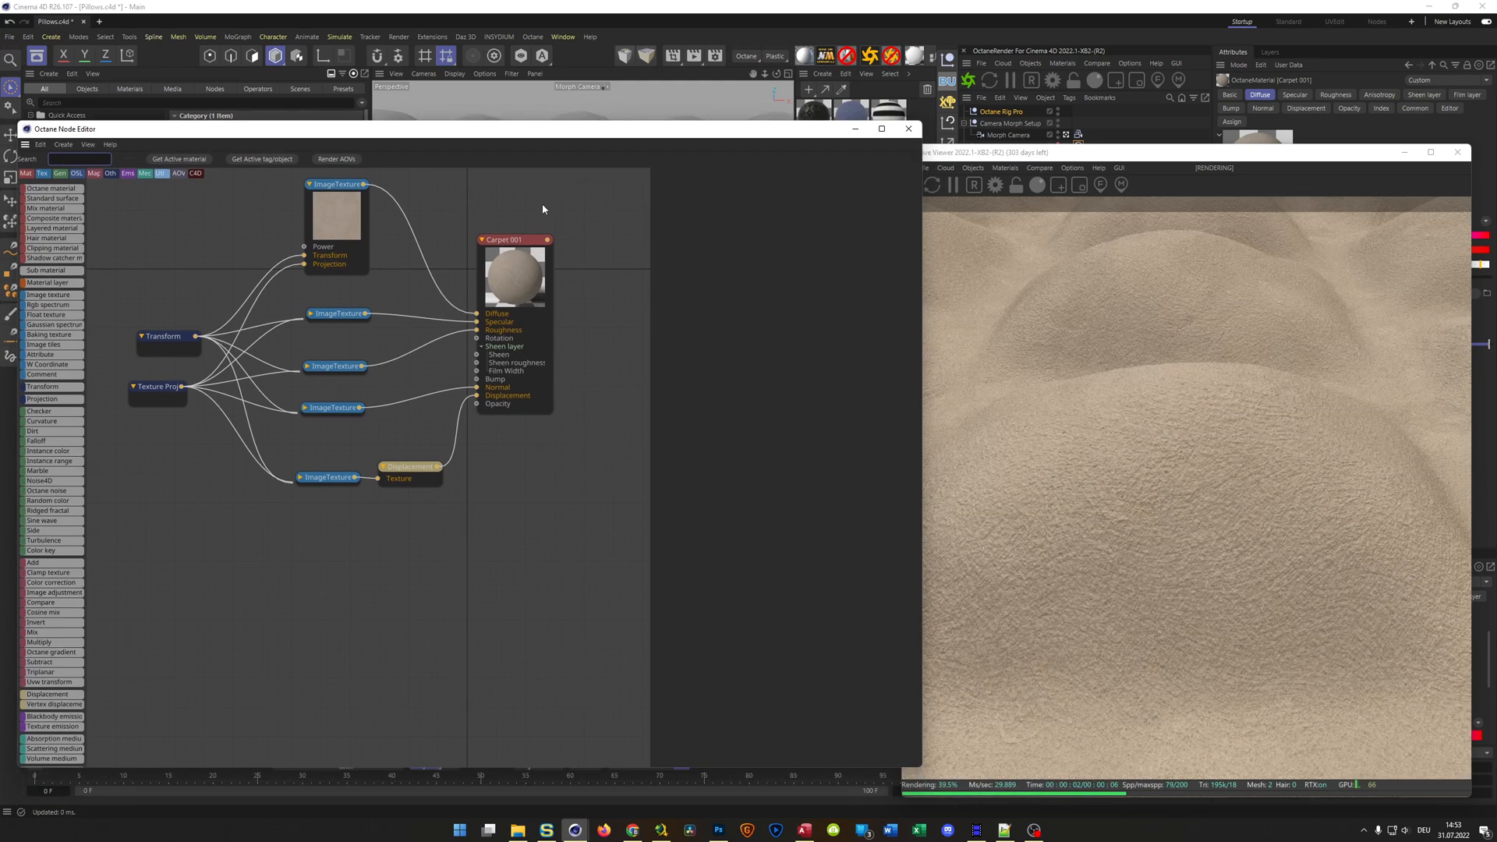
Insert a Color correction node between the diffuse ImageTexture and the Carpet 001 material
left_click_drag(519, 241, 597, 250)
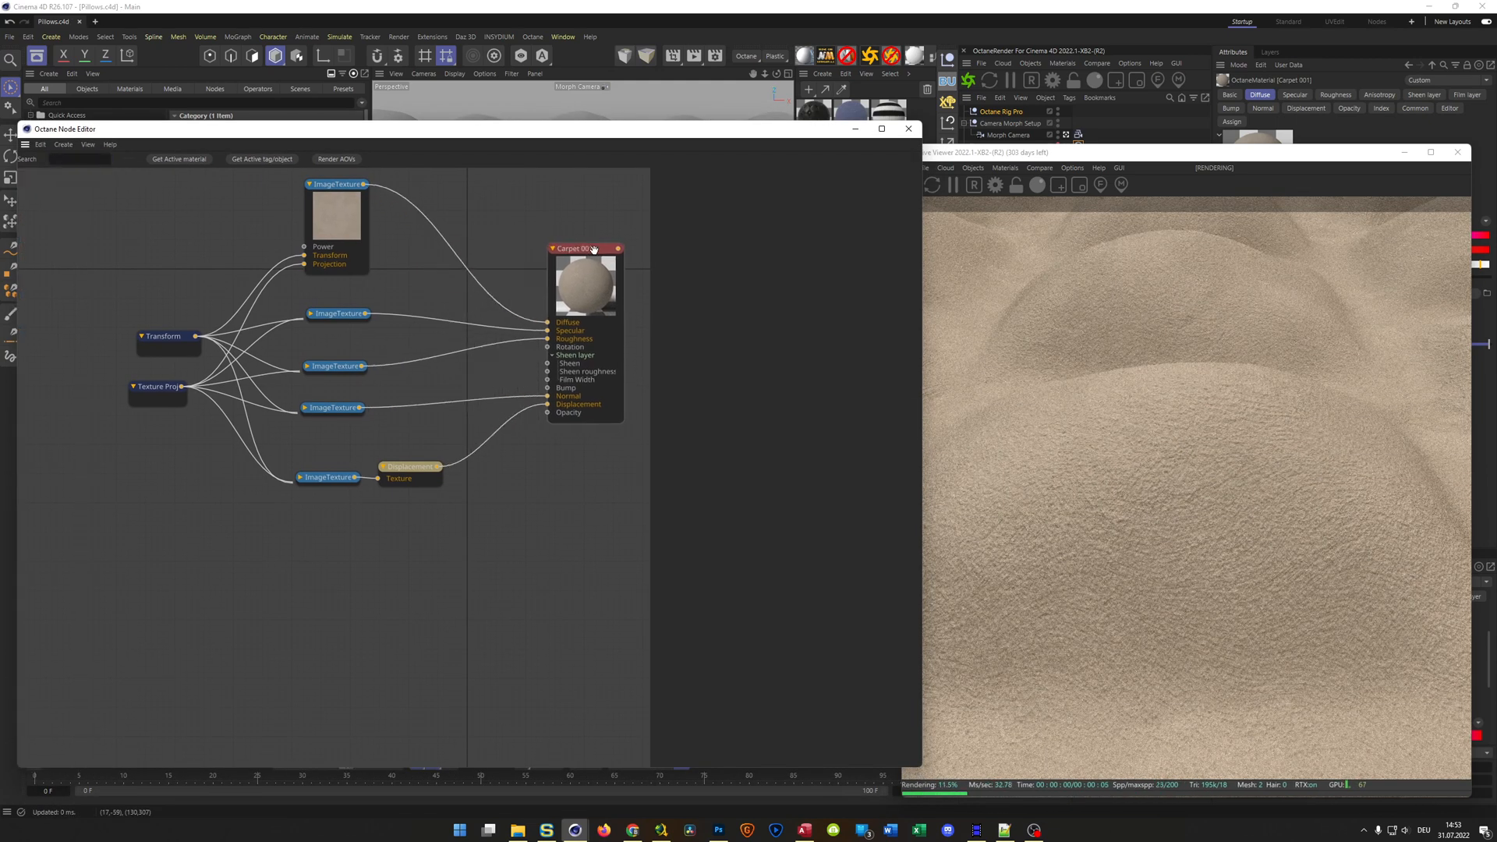
left_click(460, 254)
type("COLOR")
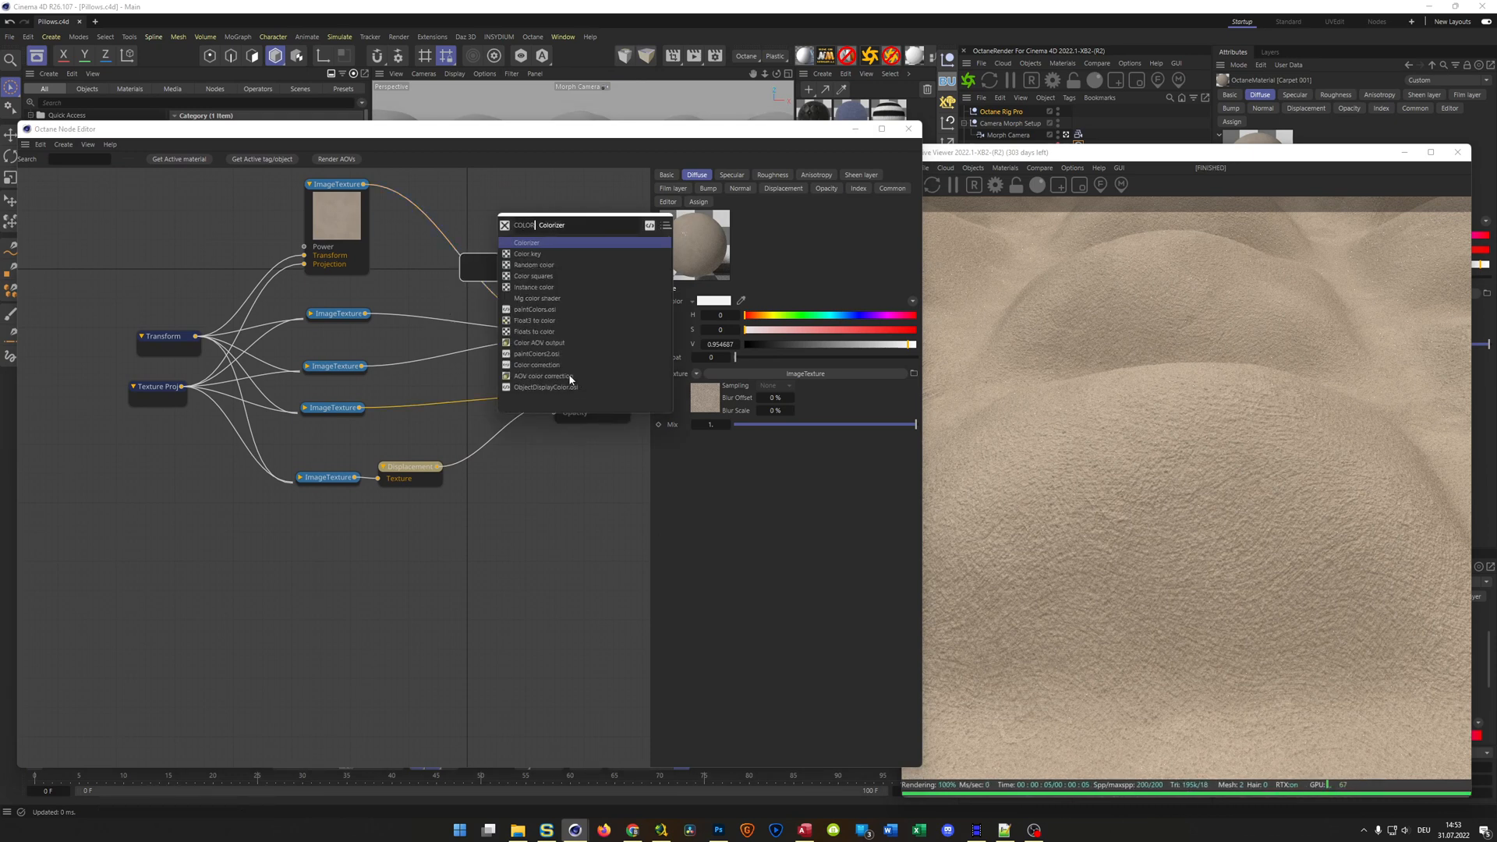
left_click(535, 364)
left_click_drag(471, 251, 471, 205)
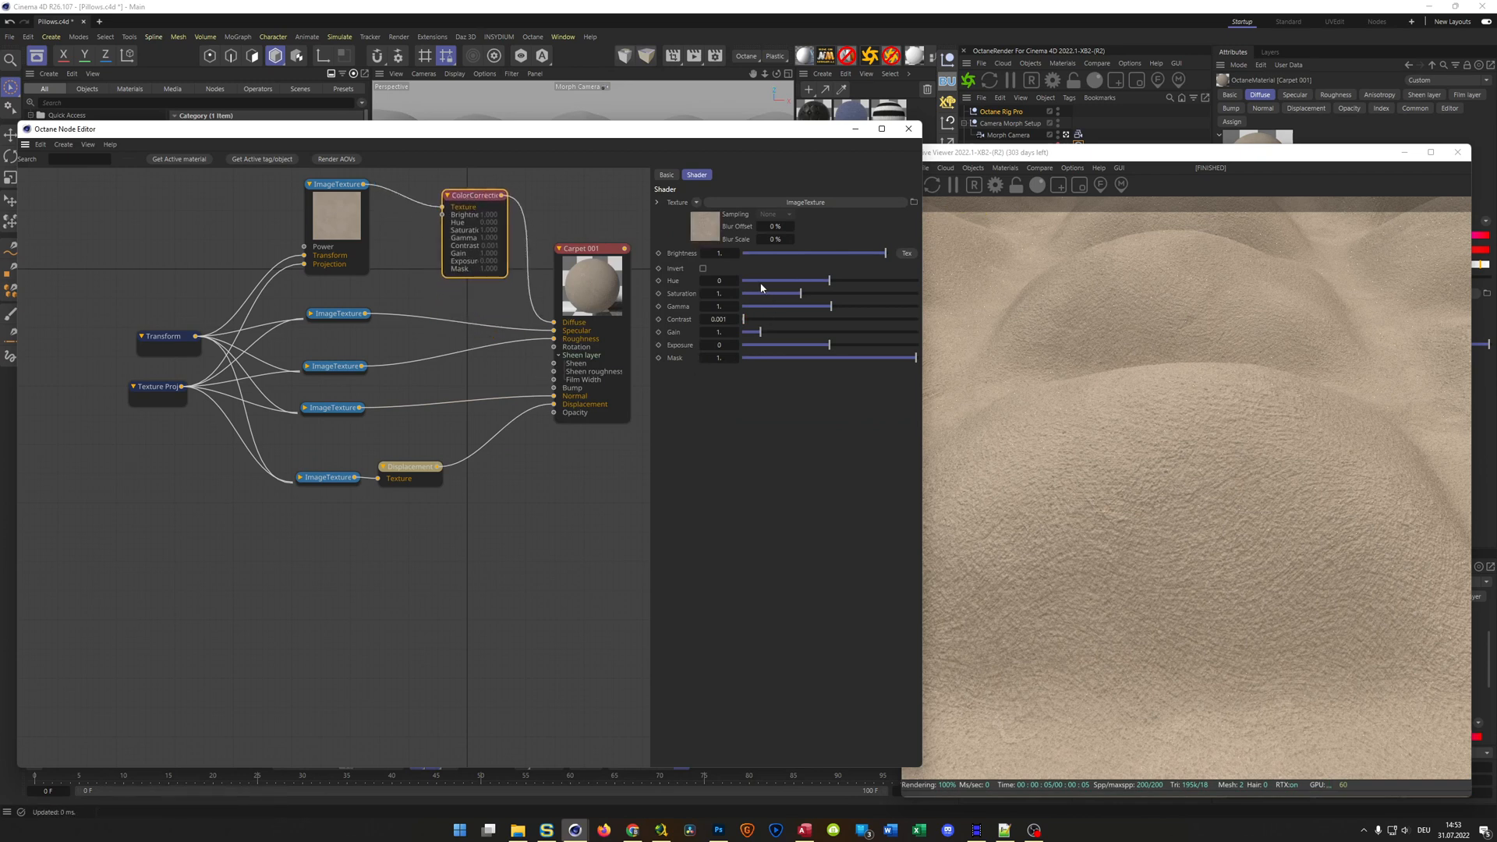
Tint the carpet pink-purple in the Color correction node with hue about -0.54 and saturation about 1.92
mouse_move(755, 279)
left_mouse_down()
mouse_move(837, 294)
mouse_move(776, 279)
left_mouse_up()
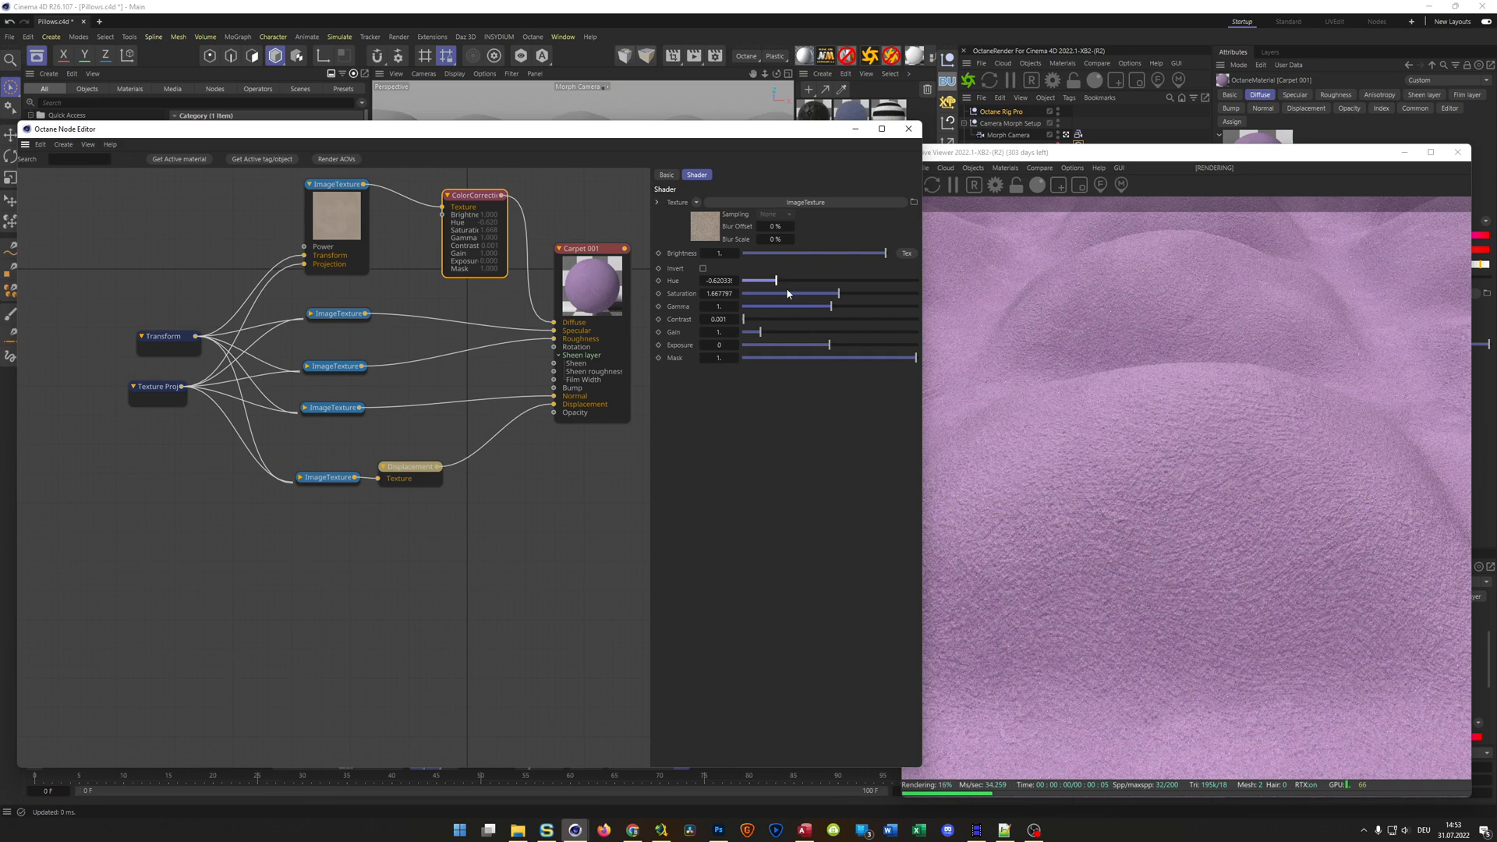
left_click_drag(782, 281, 785, 281)
left_click(890, 295)
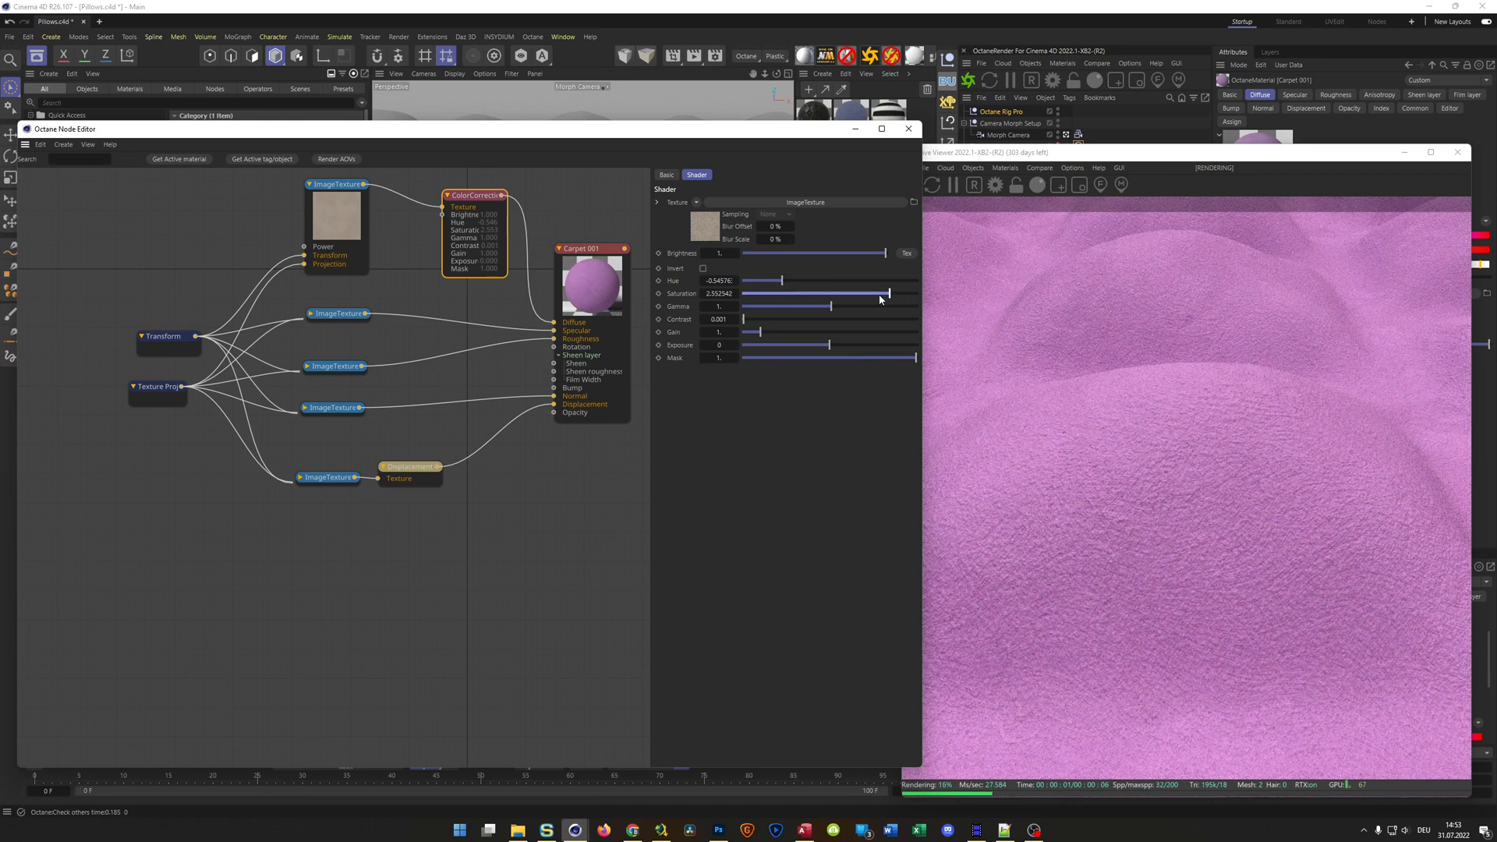
left_click_drag(880, 300, 850, 301)
Set the carpet's Displacement node height to 1 cm and save the scene
left_click(407, 471)
double_click(732, 271)
type("1")
key("Return")
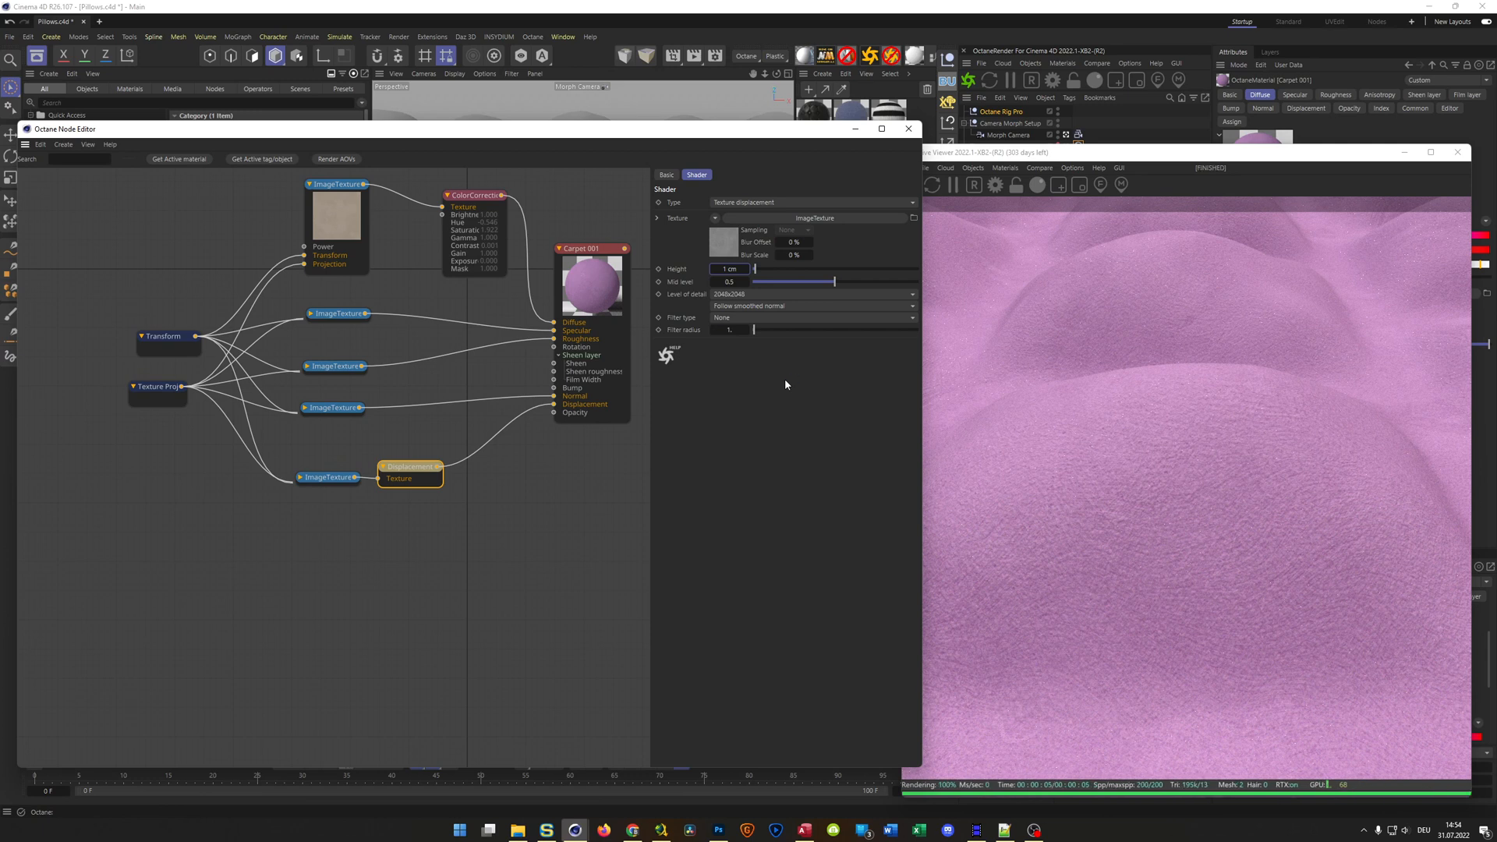
key("ctrl+s")
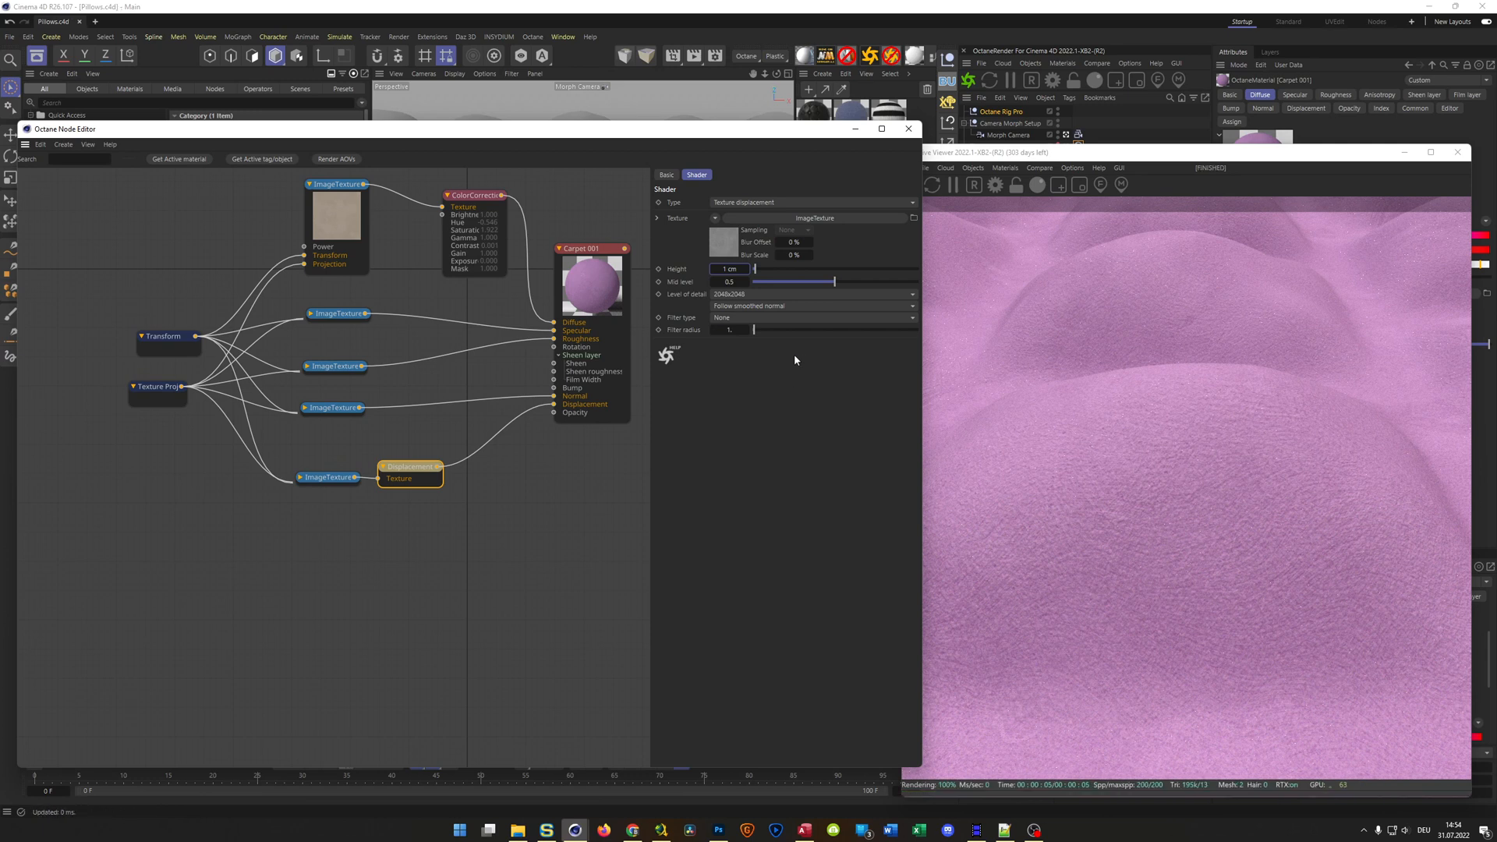
Close the node editor, switch the Connect mesh back to the black leather material and preview it in the Live Viewer
left_click(908, 129)
left_click_drag(1064, 160, 421, 142)
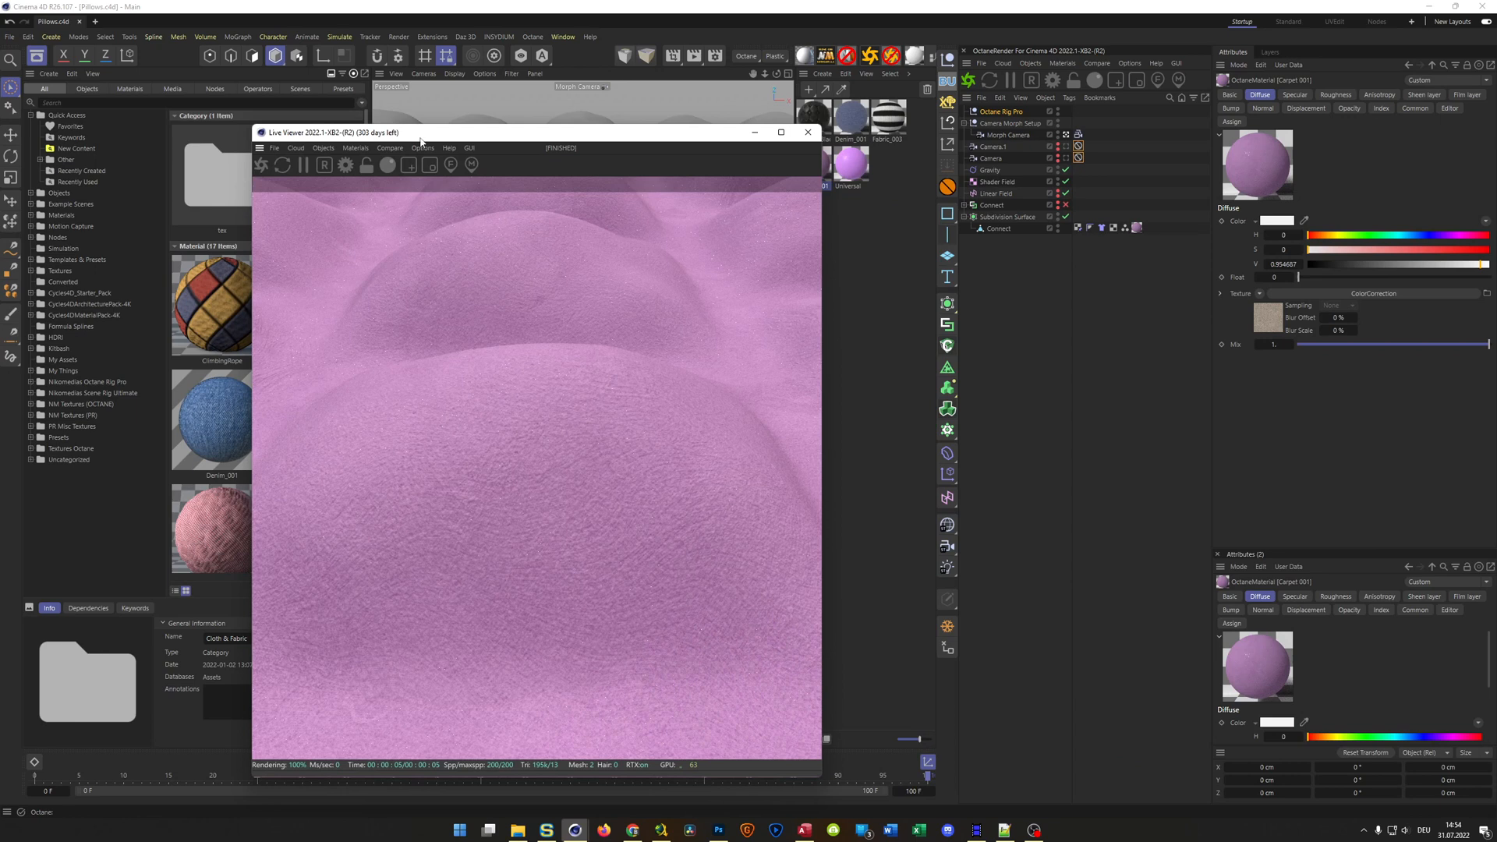
left_click(754, 134)
left_click_drag(1140, 228, 1138, 229)
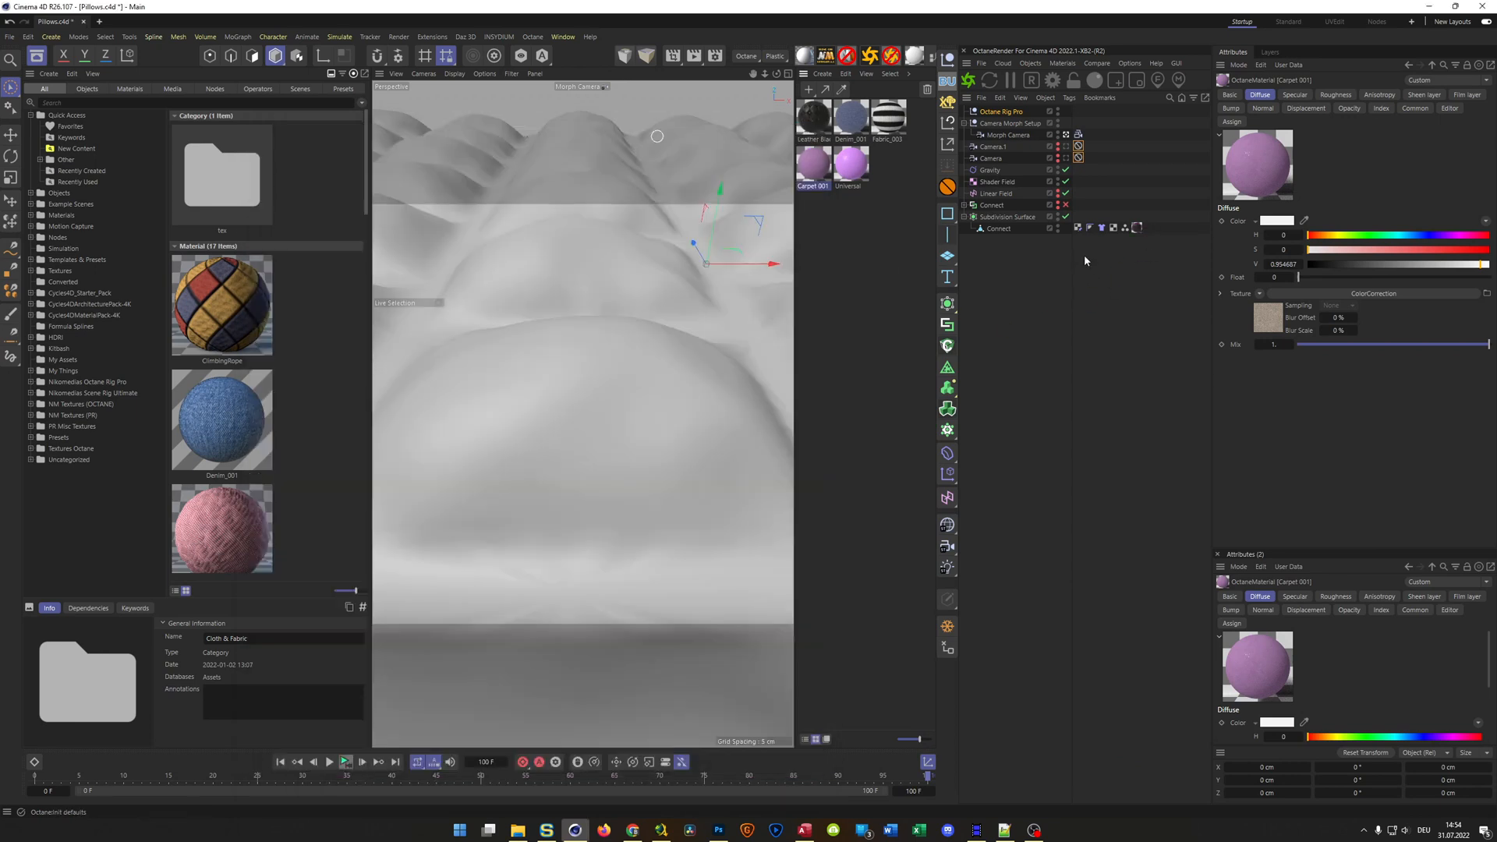
left_click(969, 82)
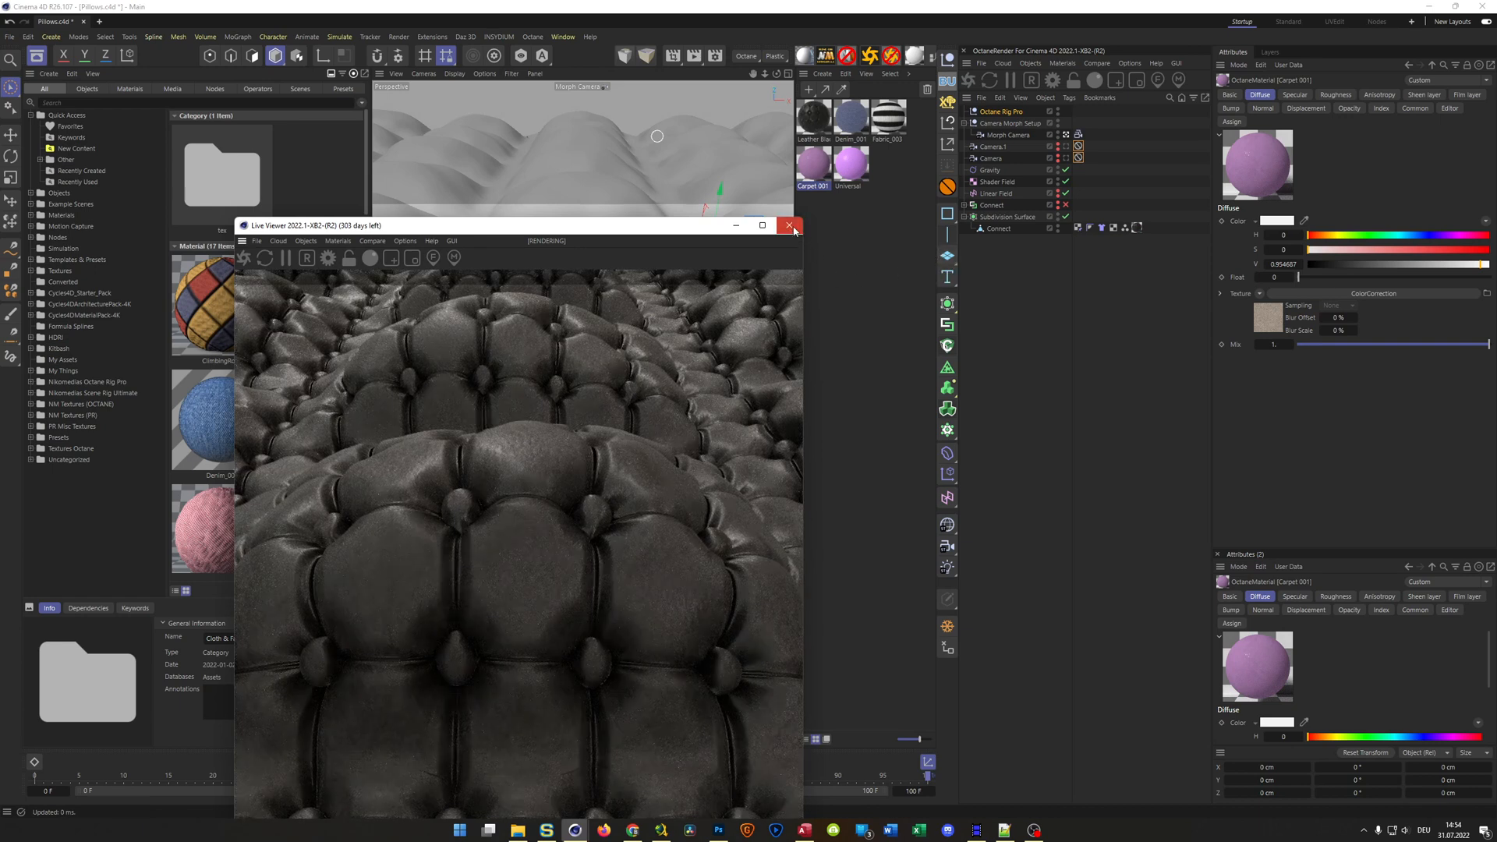
left_click(790, 226)
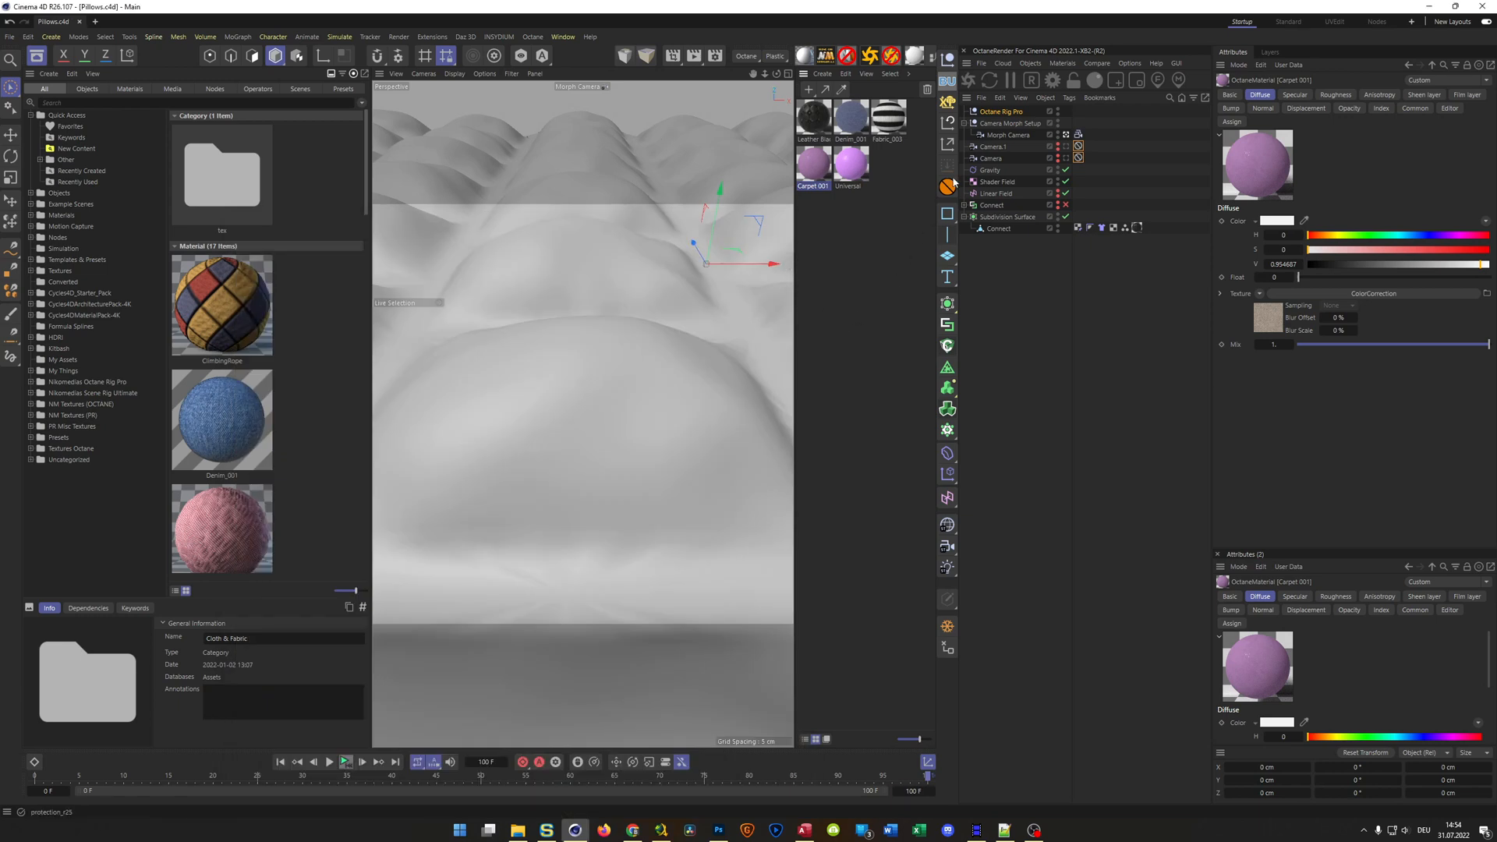
Reveal the Octane Rig Pro's hidden objects, then pull OctaneSky - HDRI to the top of the hierarchy without its OctaneDayLight child
left_click(1001, 113)
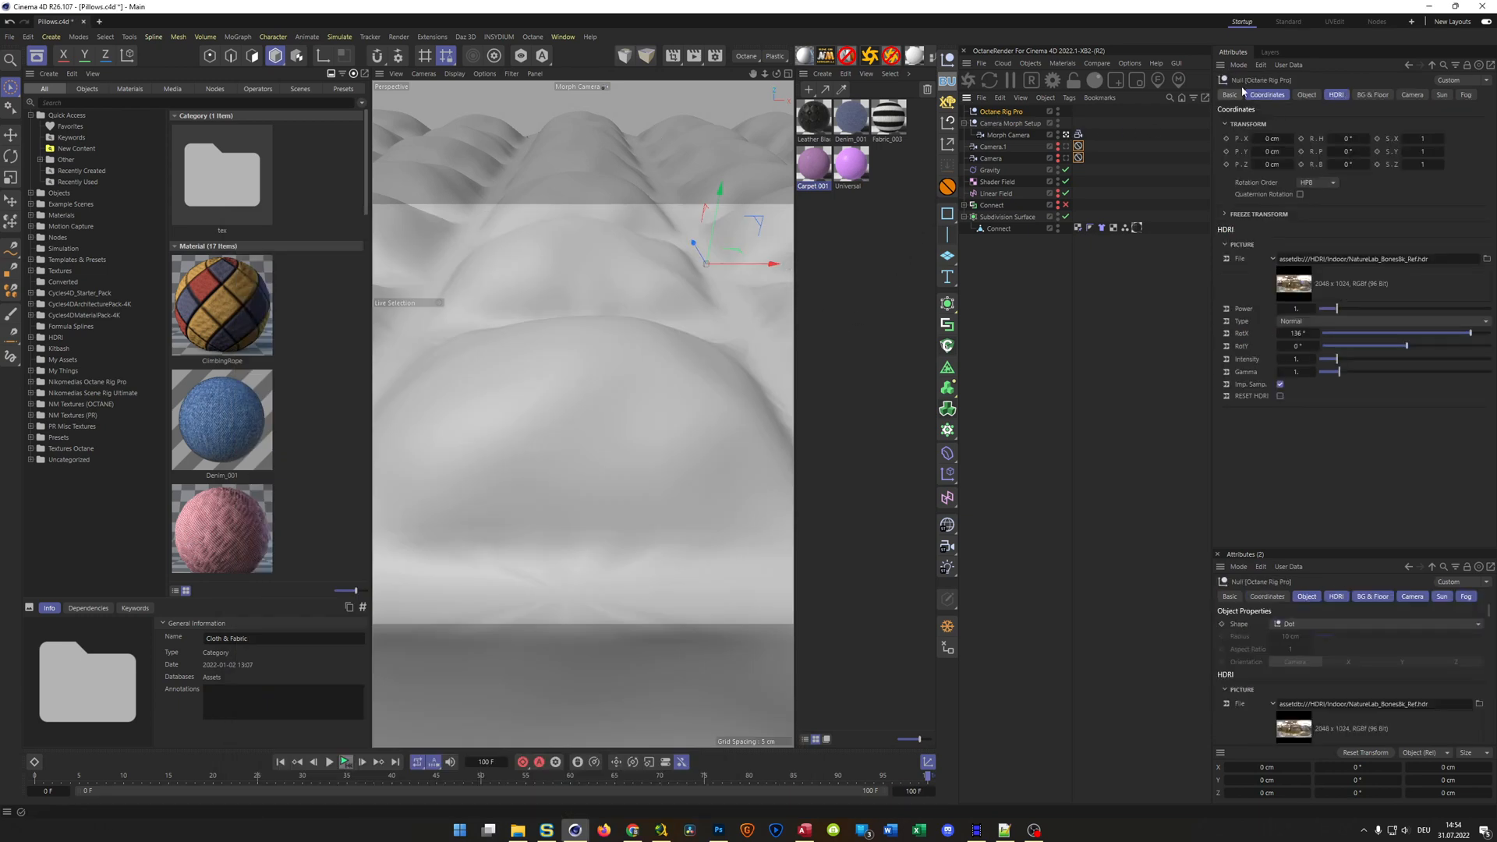
left_click(1270, 52)
left_click(1296, 108)
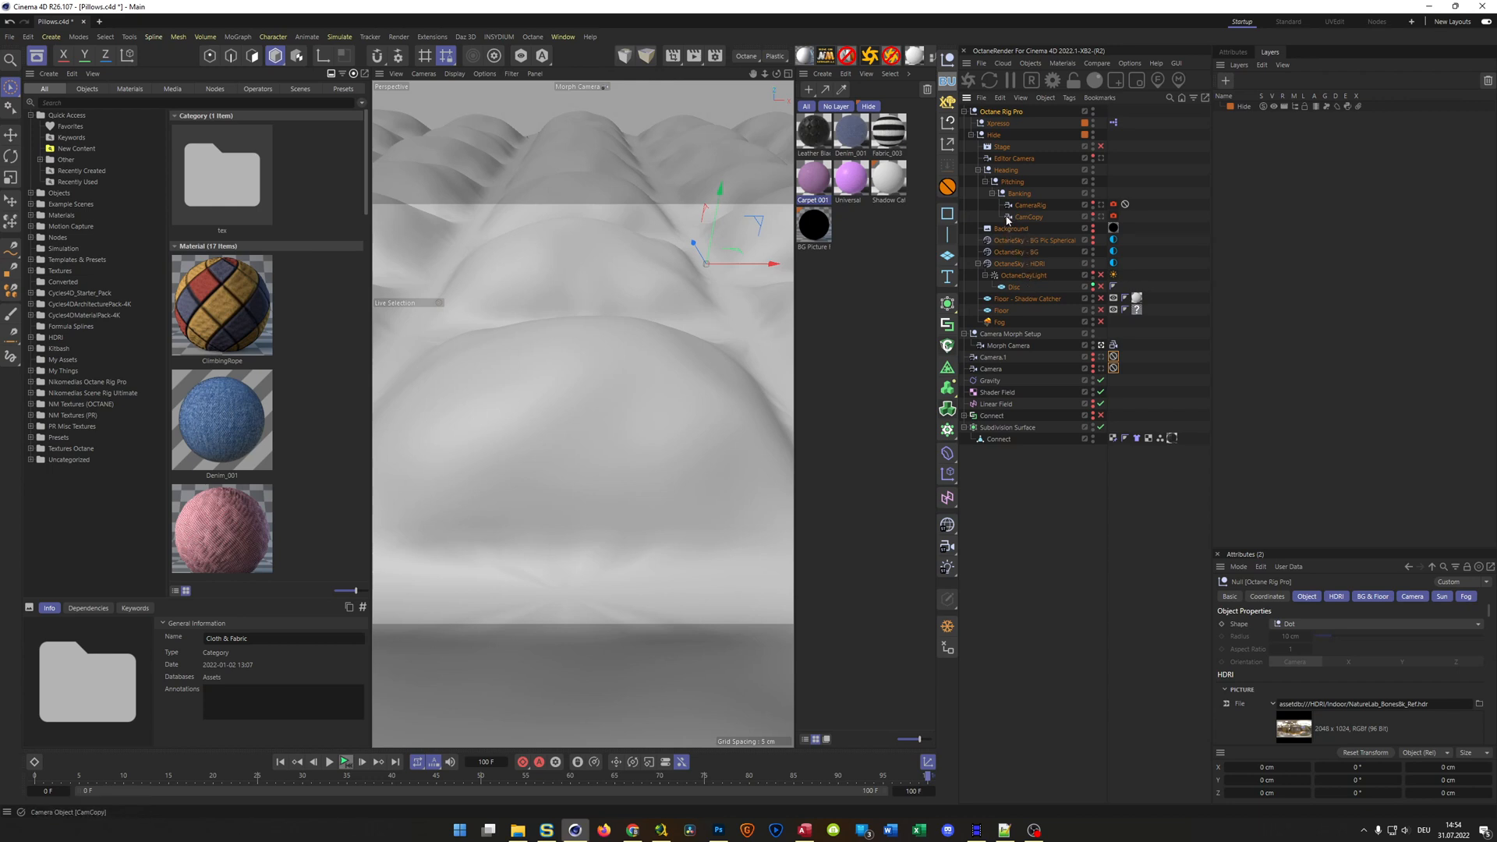
left_click(1009, 255)
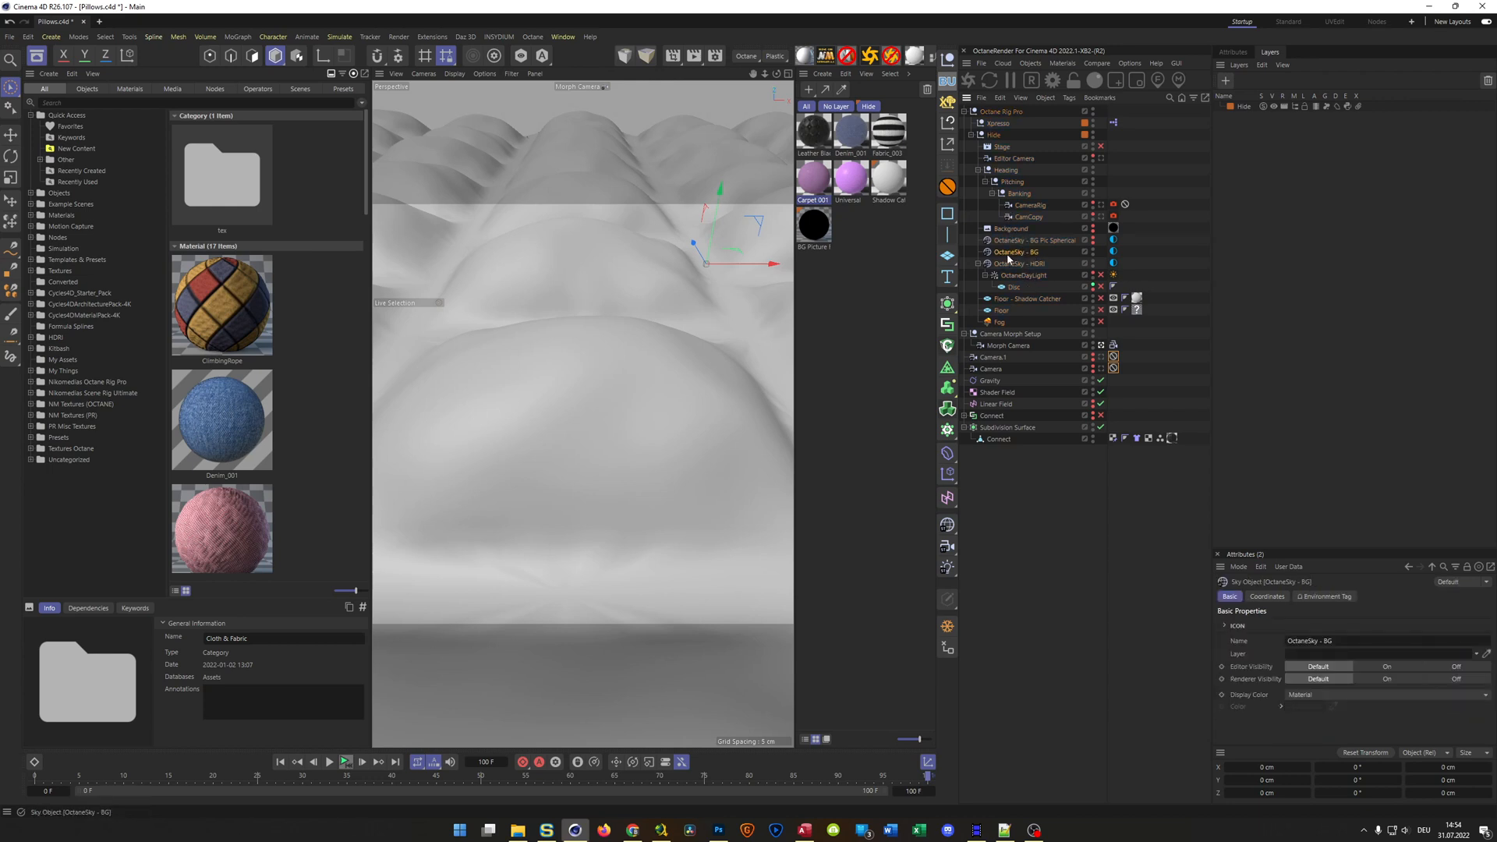
left_click(1002, 264)
left_click_drag(1003, 266, 1000, 113)
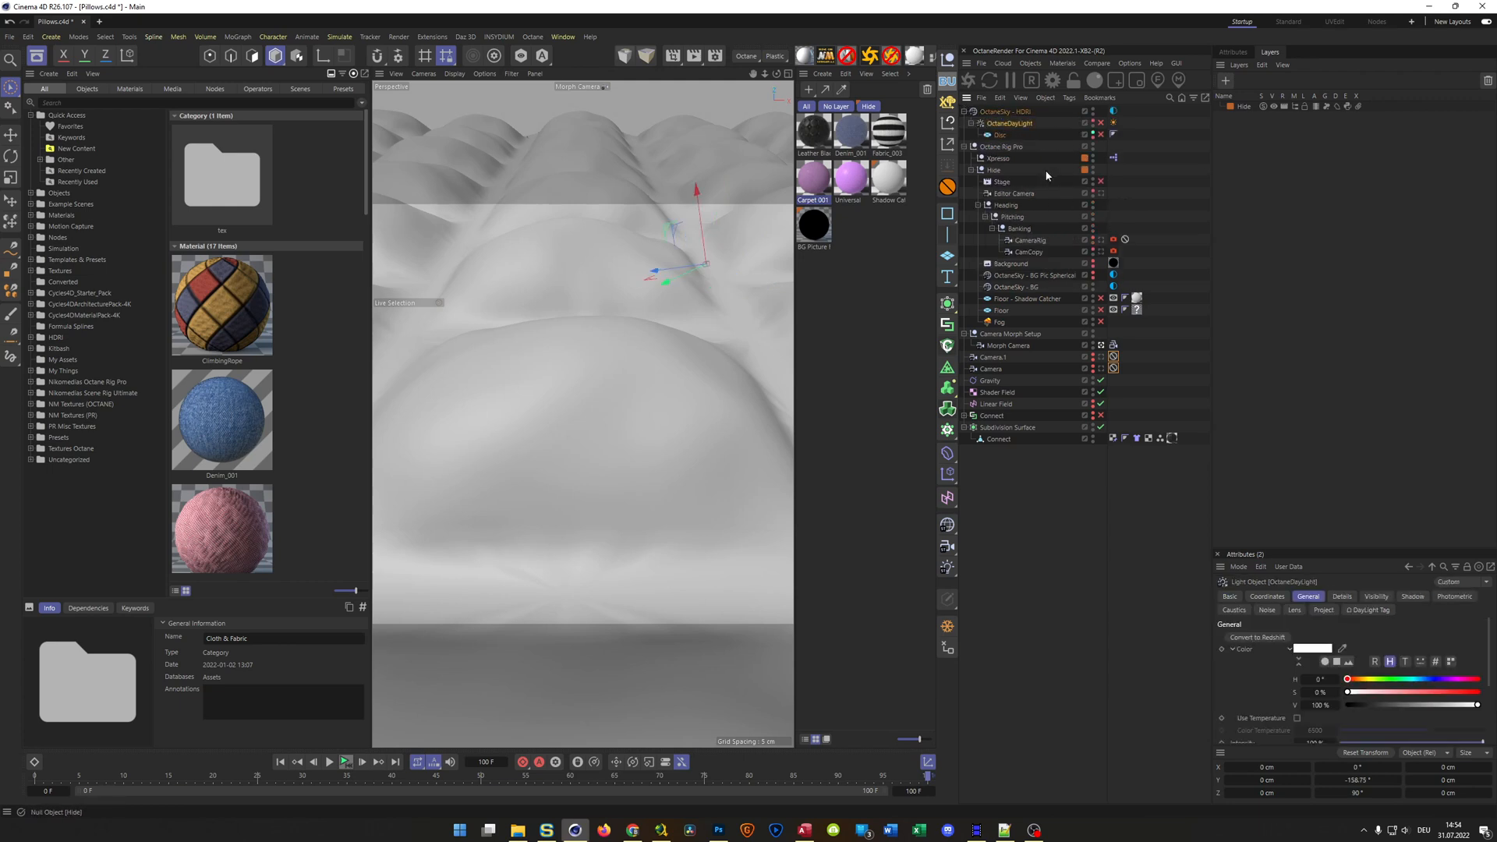
key("Delete")
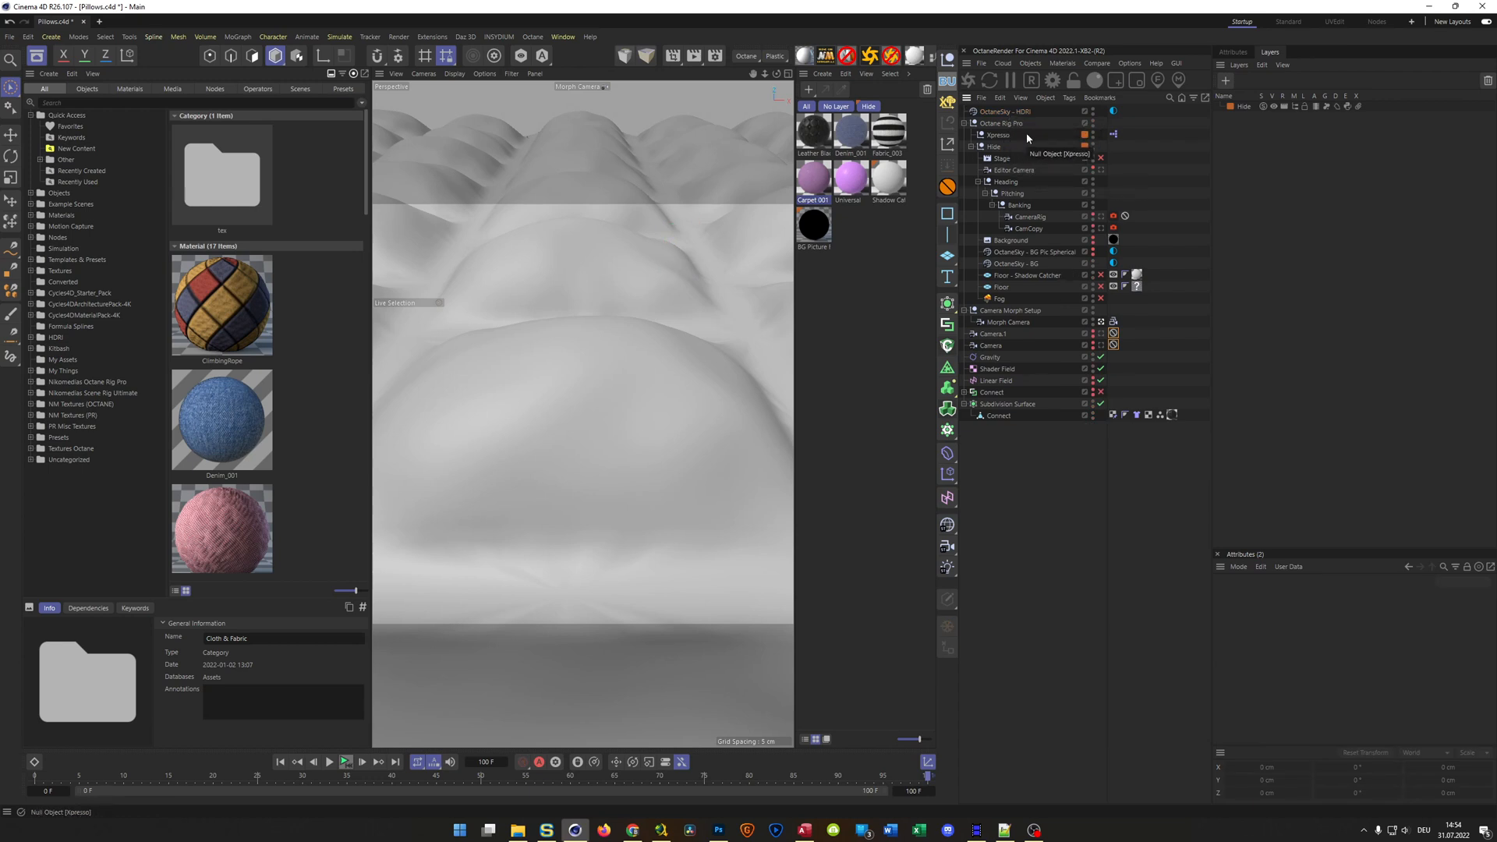
Hide the rig's inner objects again and remove the Octane Rig Pro with delete_octane_rig, leaving only the leather material
left_click(972, 146)
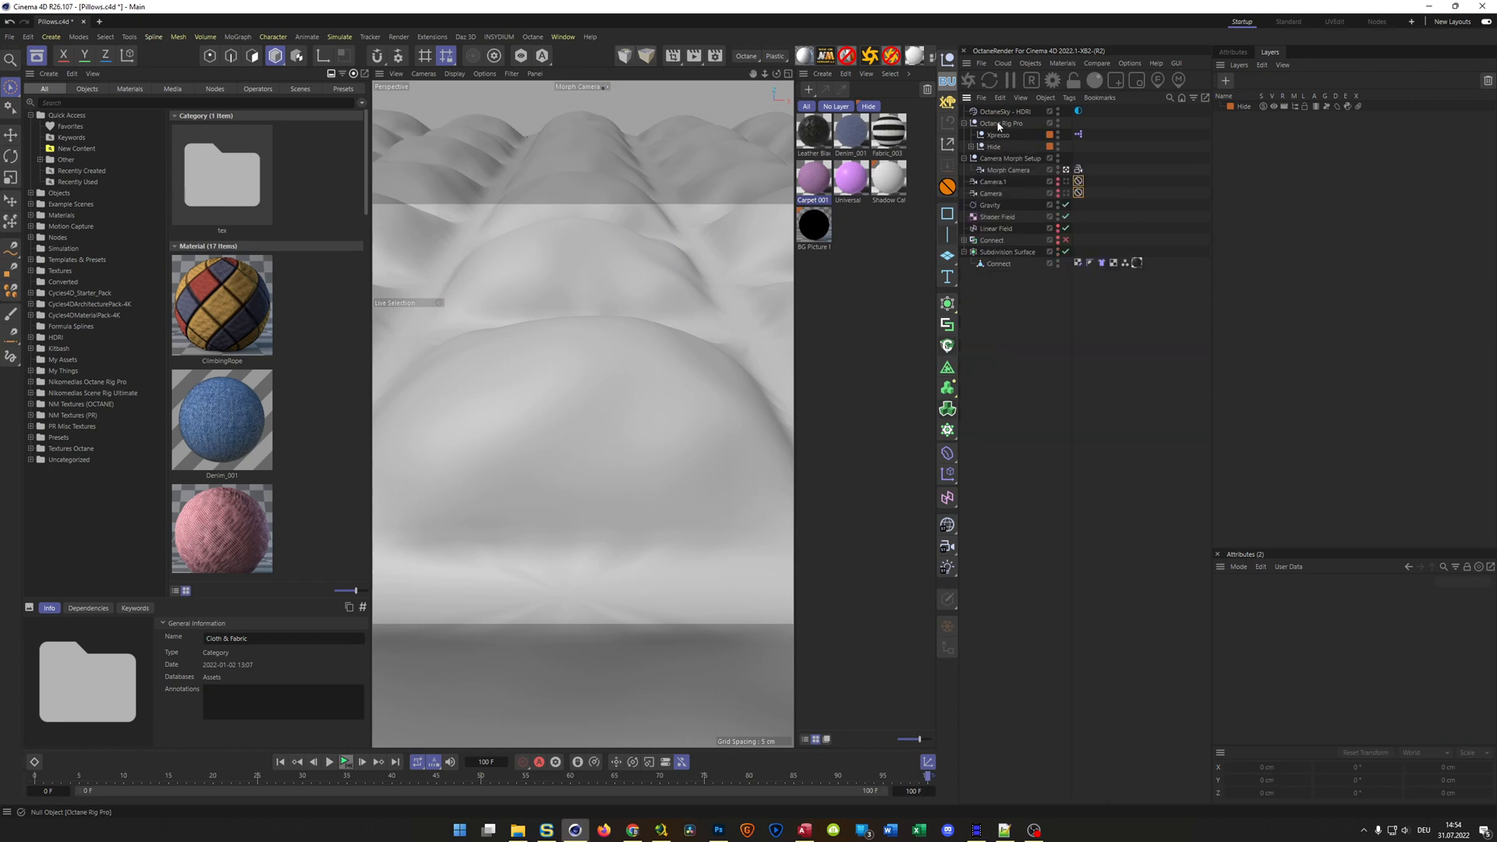
left_click(1002, 123)
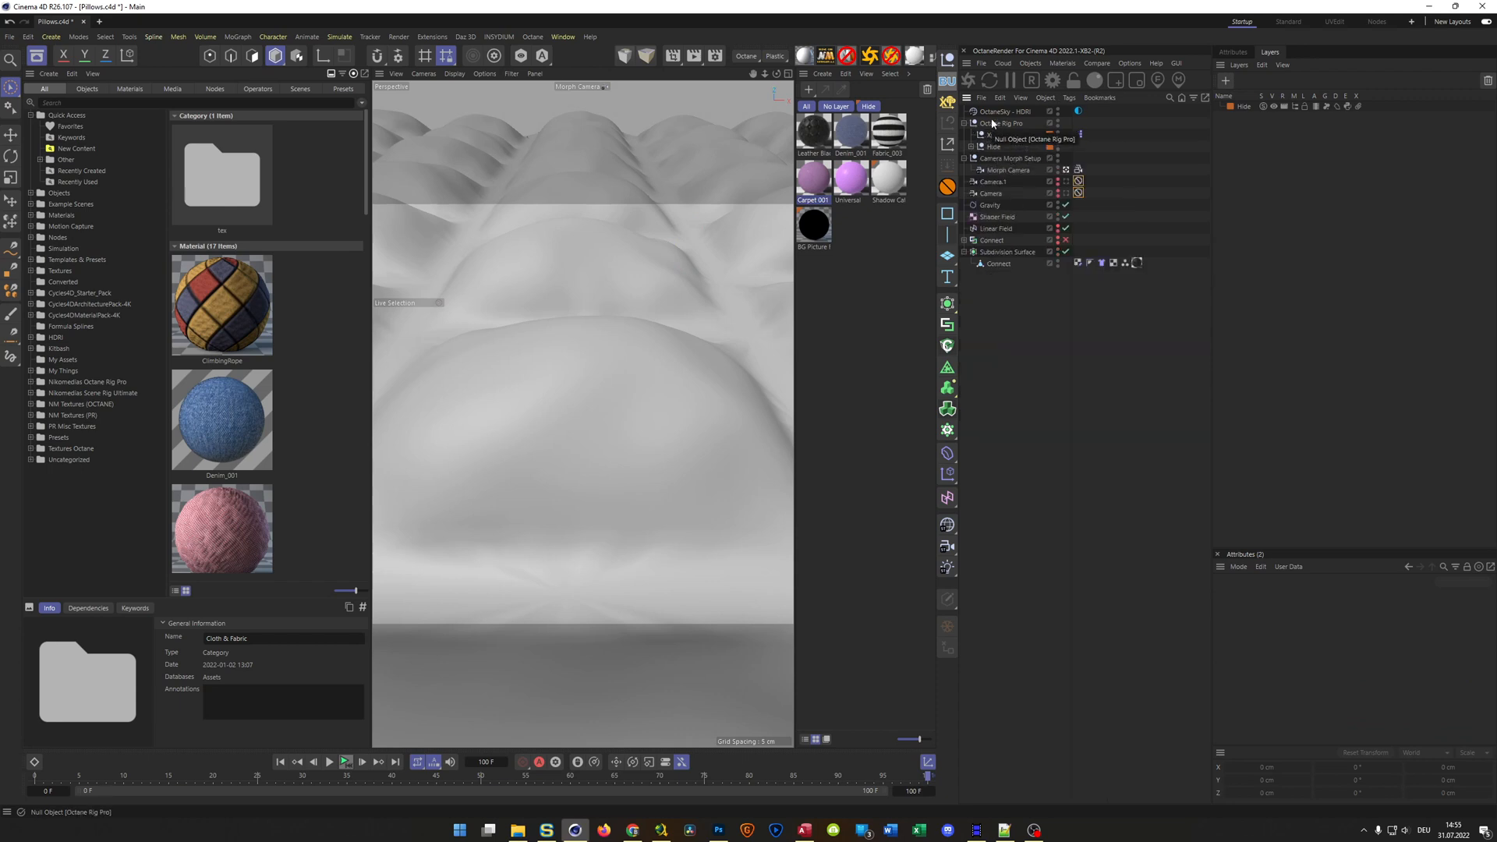
left_click(1297, 107)
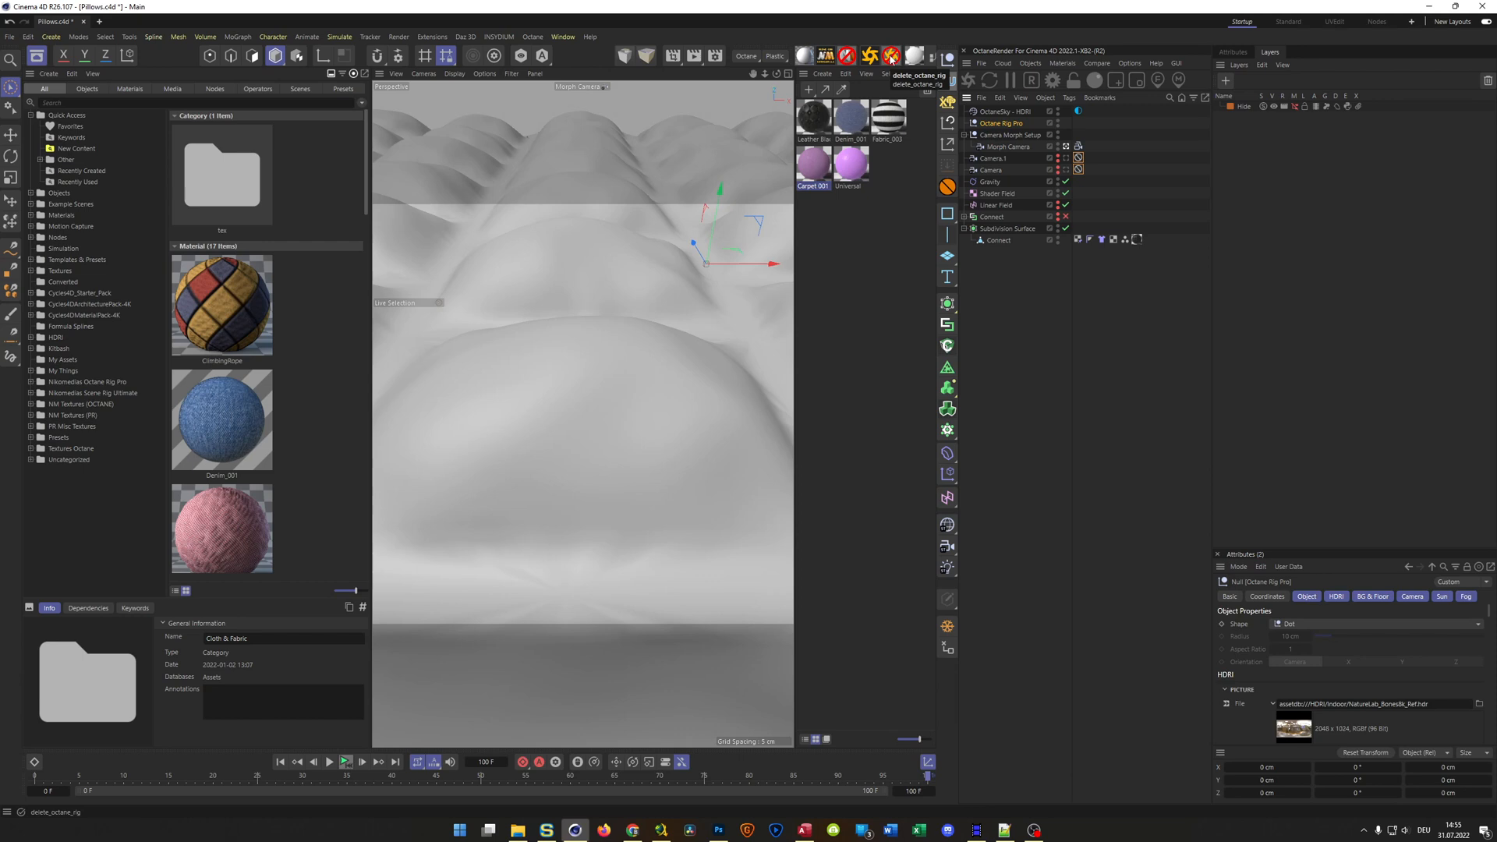
left_click(891, 79)
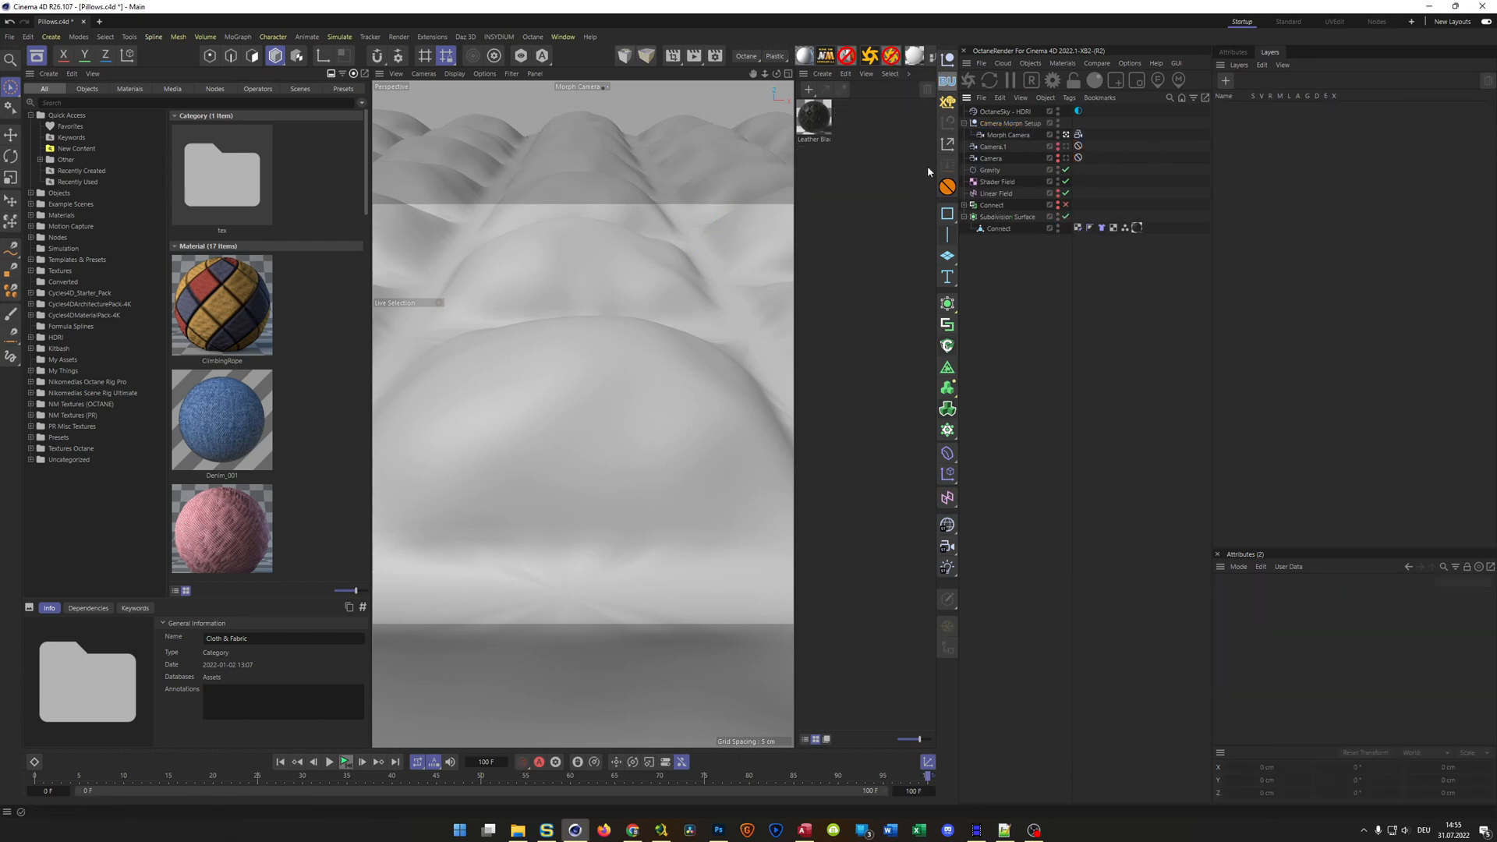
Check the OctaneSky - HDRI environment tag and coordinates, and look over the render output settings
left_click(1000, 112)
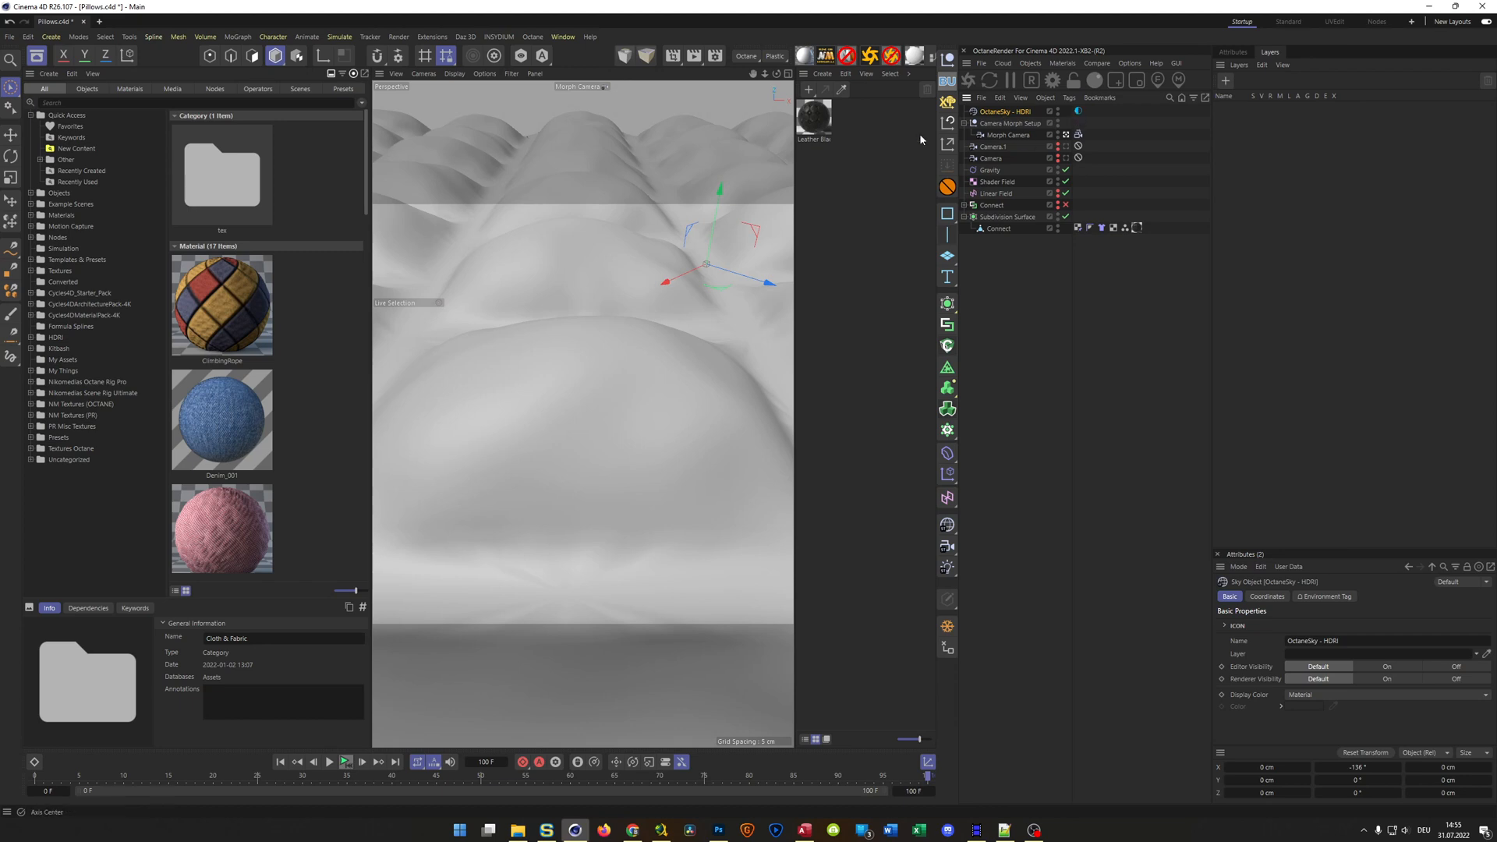
left_click(1079, 111)
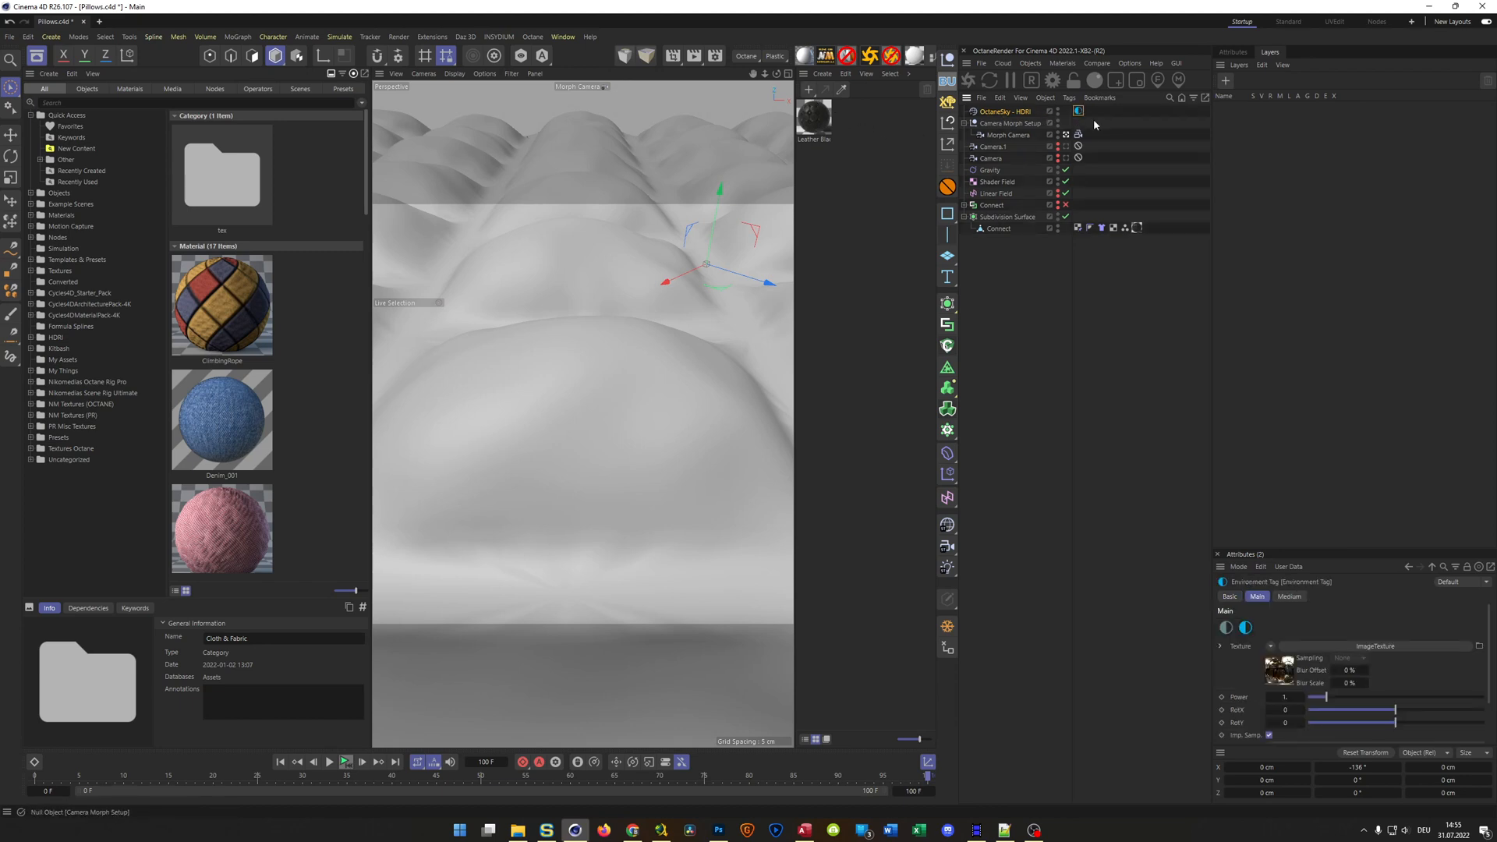
left_click(1240, 53)
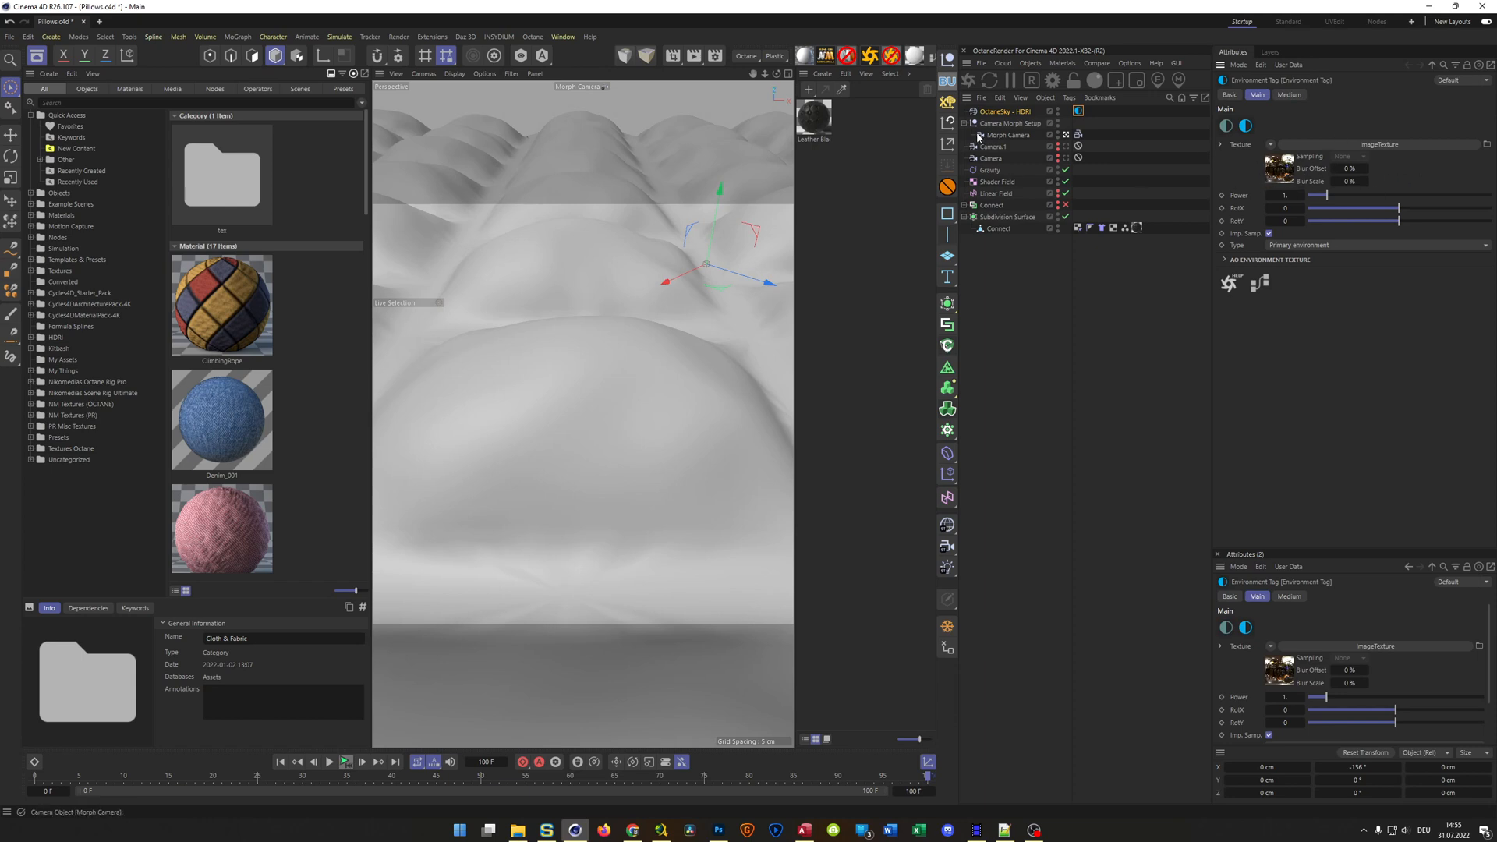
left_click(1000, 114)
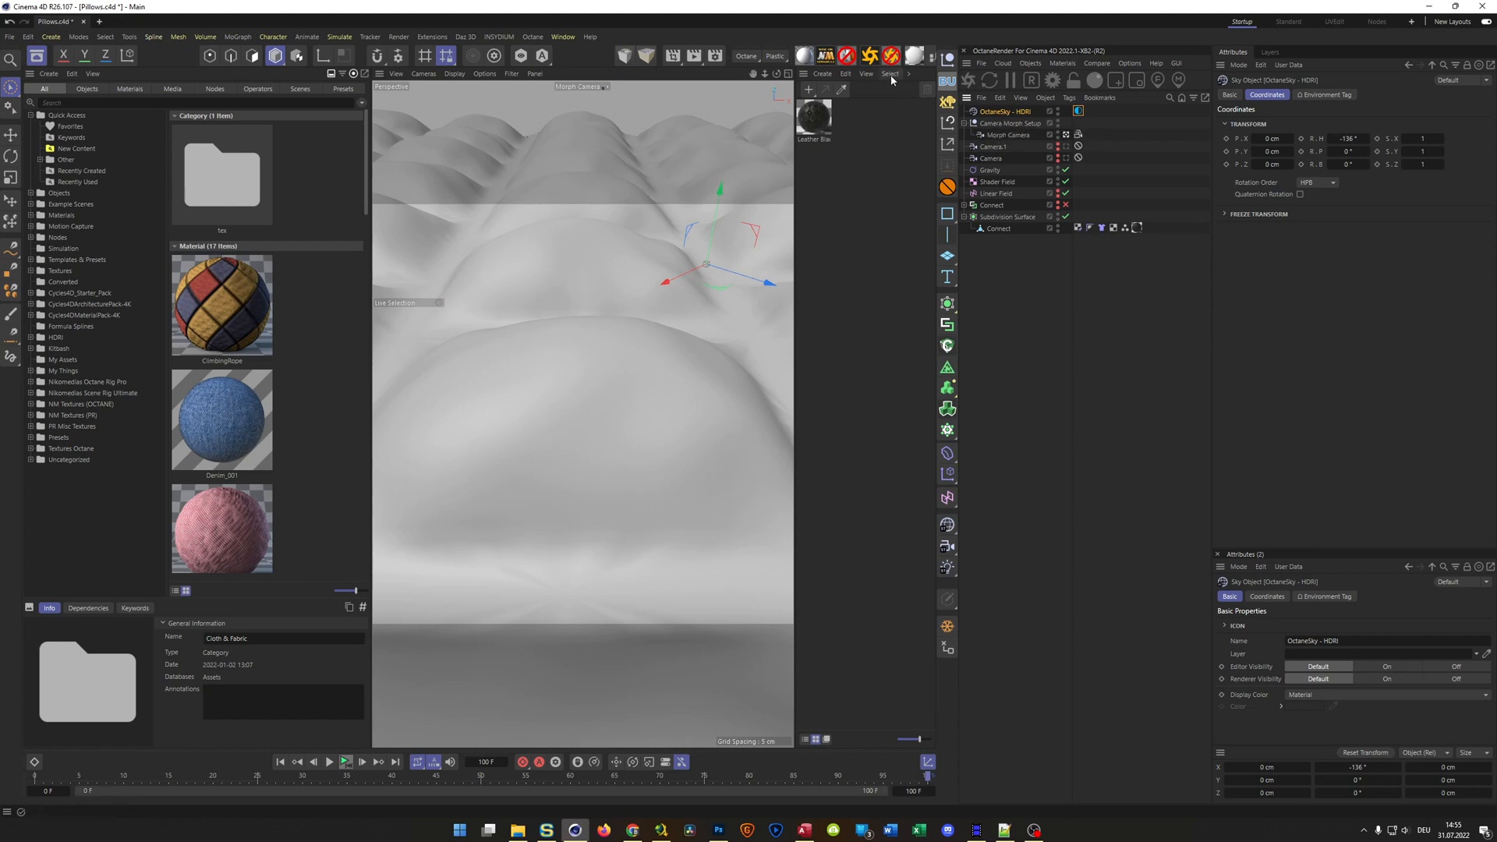
left_click(714, 58)
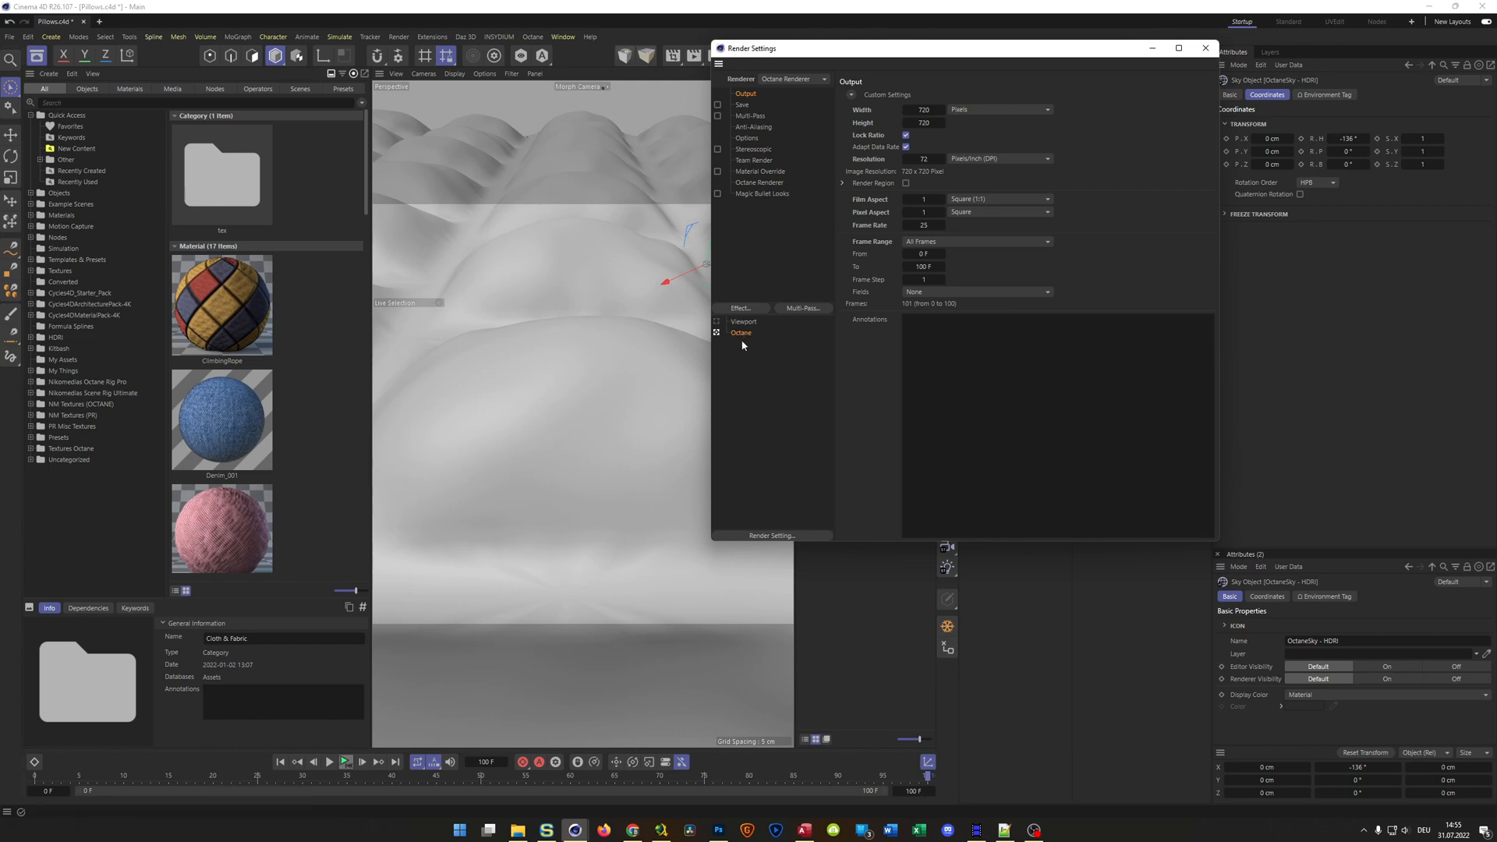
left_click(1206, 49)
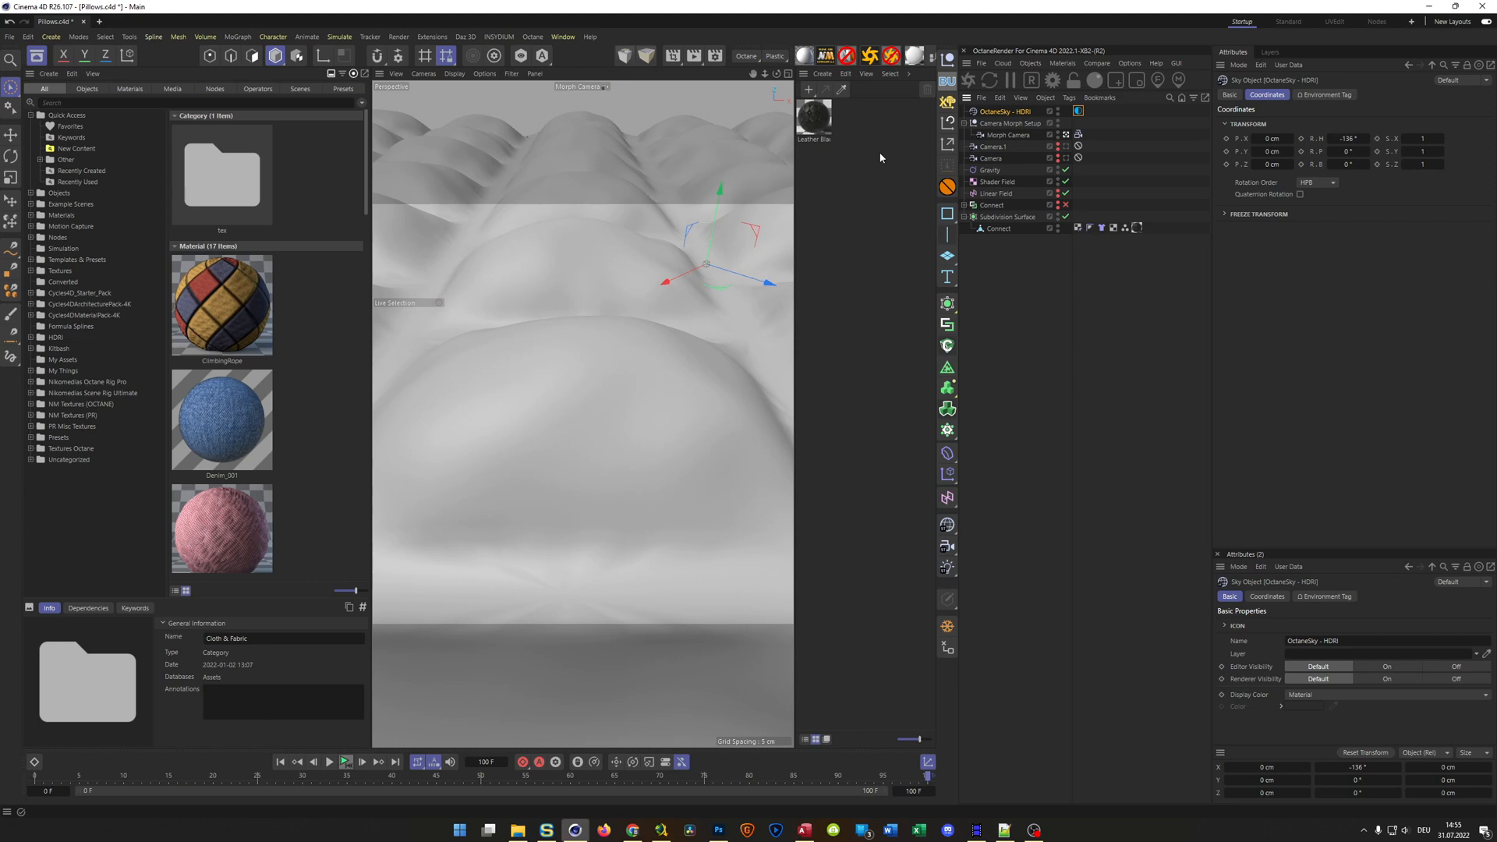
Examine the Leather Black_002 diffuse settings, the layer list, the material creation and cleanup options, and the Cloth & Fabric assets
left_click(816, 119)
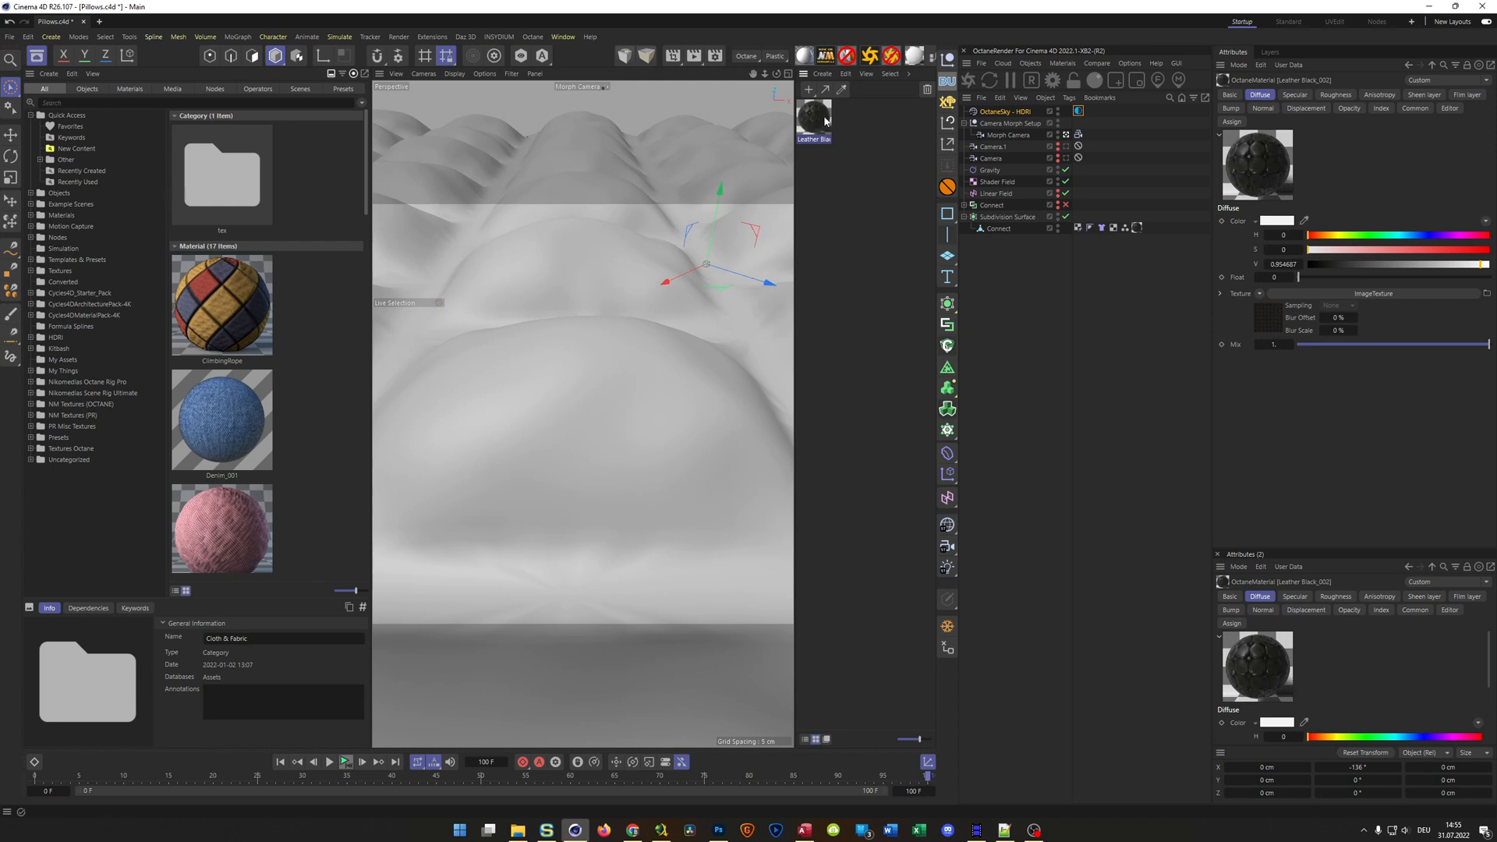
left_click(808, 90)
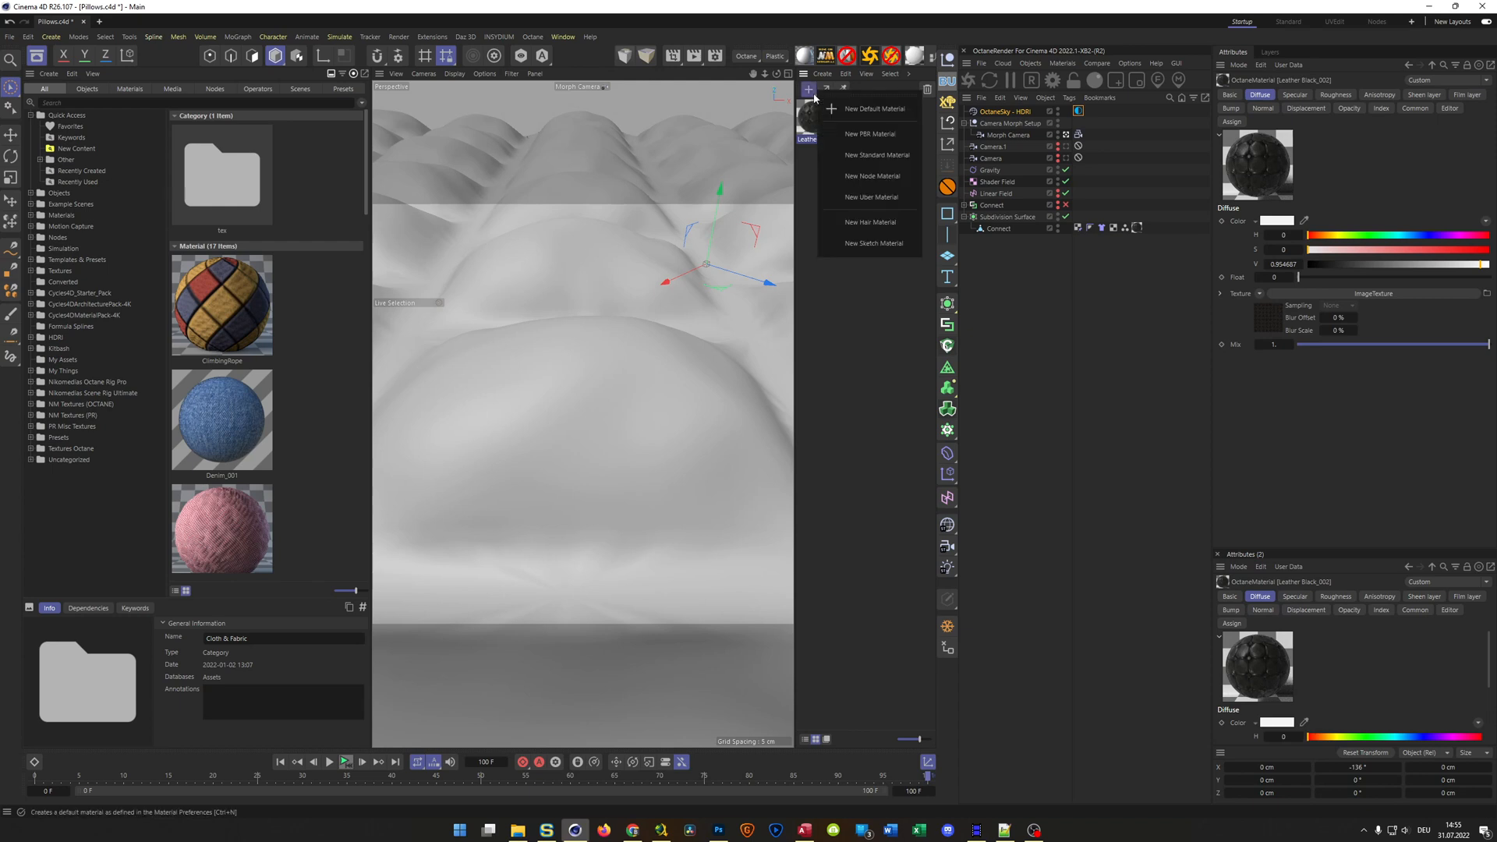
left_click(817, 186)
left_click(819, 195)
left_click(1258, 65)
left_click(1268, 57)
left_click(1269, 53)
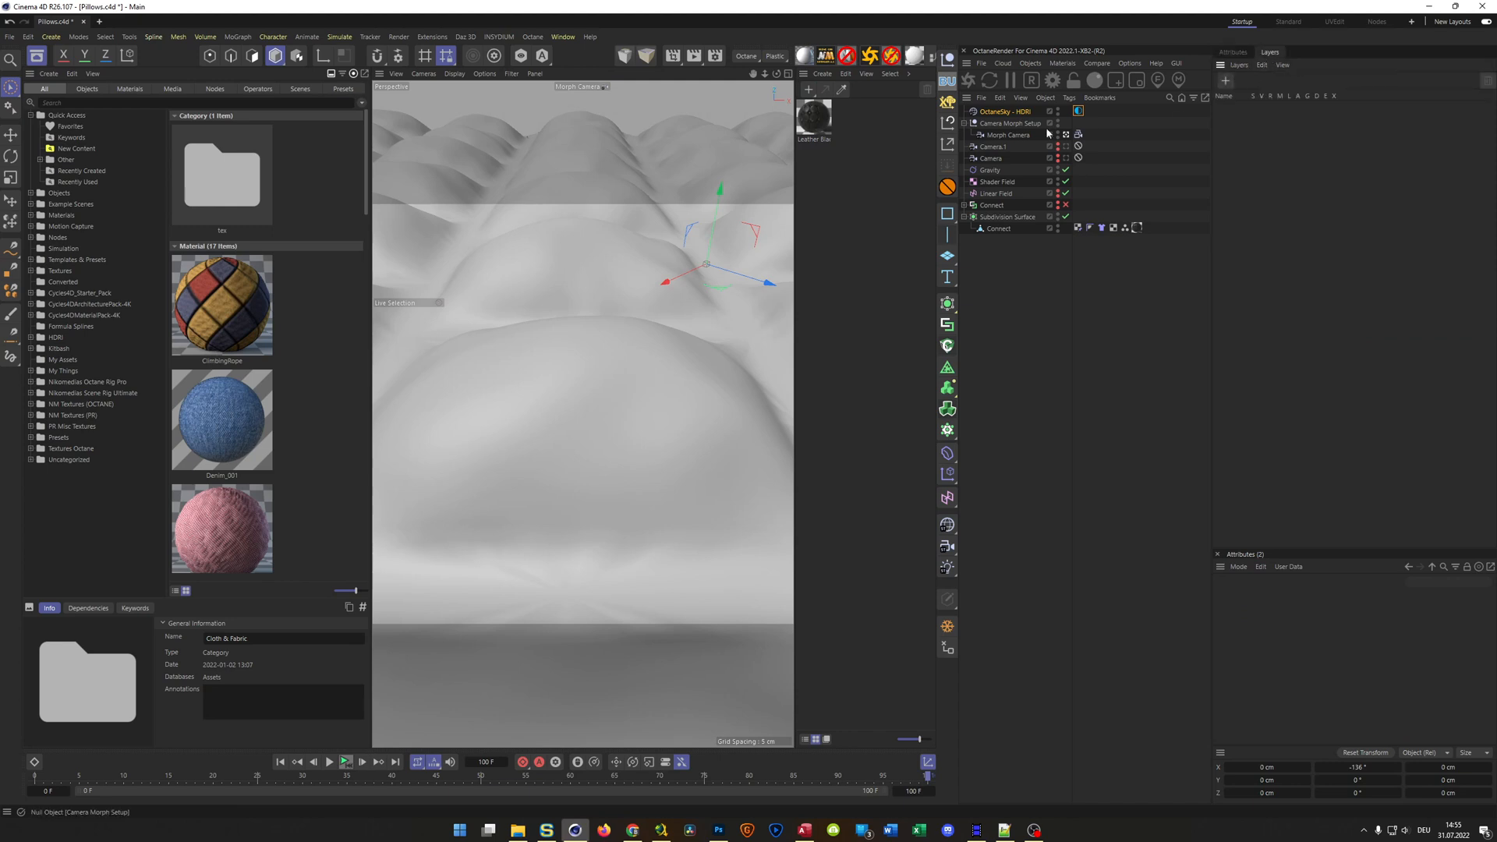
left_click(814, 91)
left_click(811, 173)
left_click(829, 125)
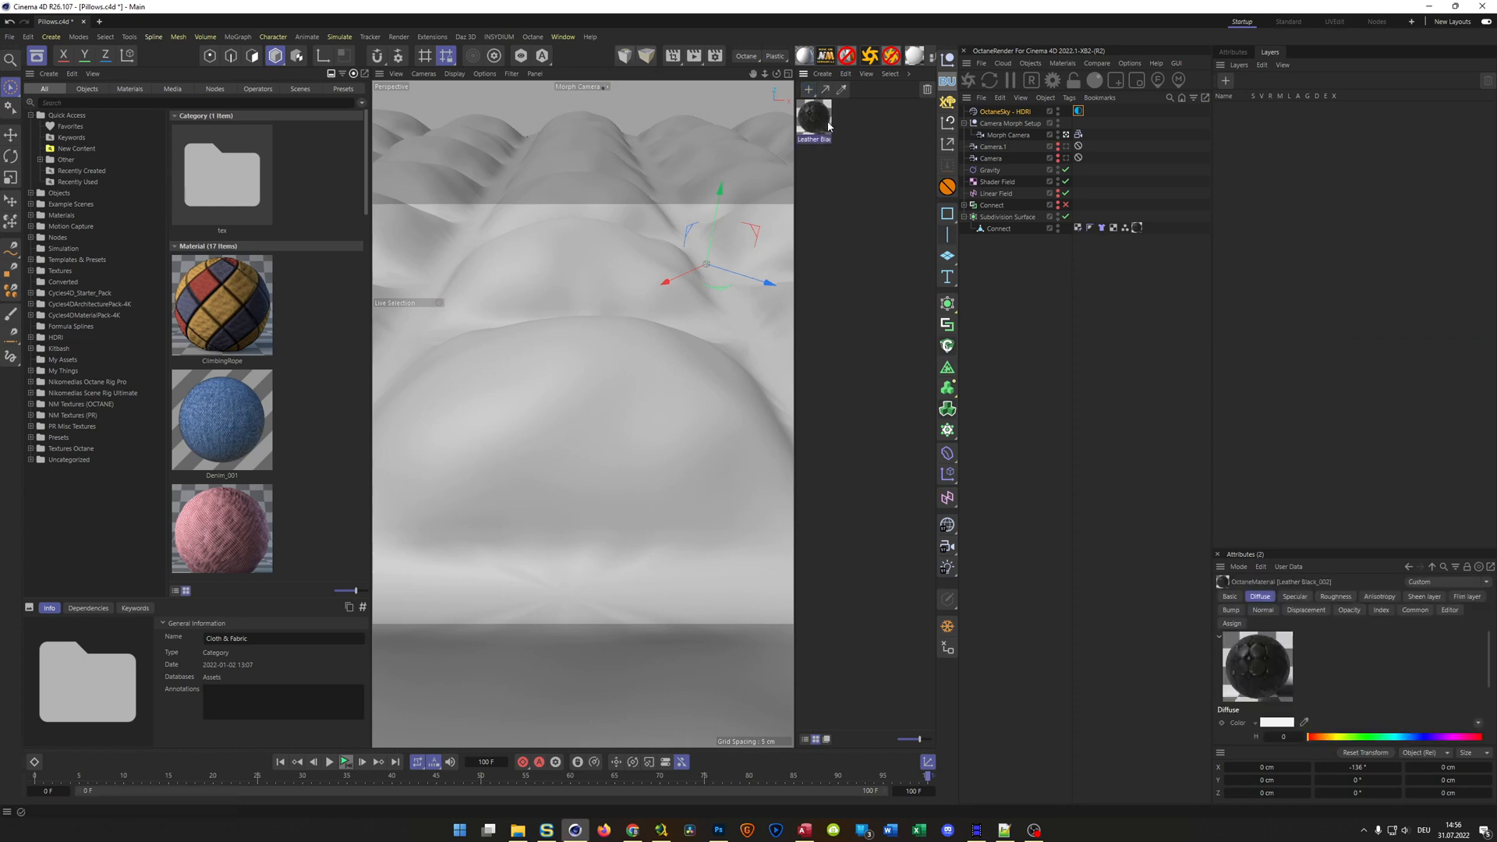
left_click(1233, 51)
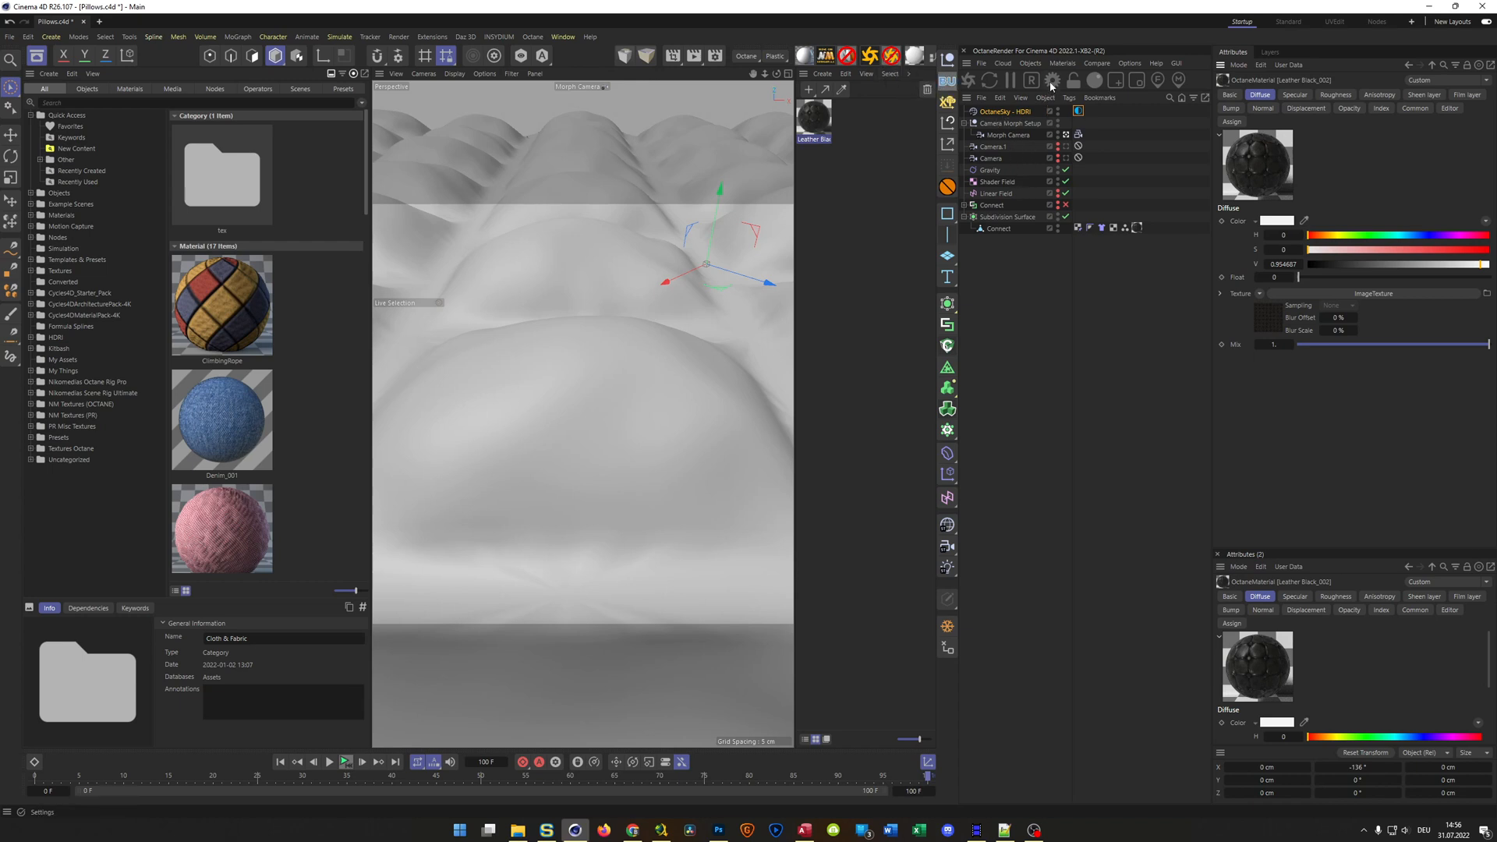
left_click(1067, 66)
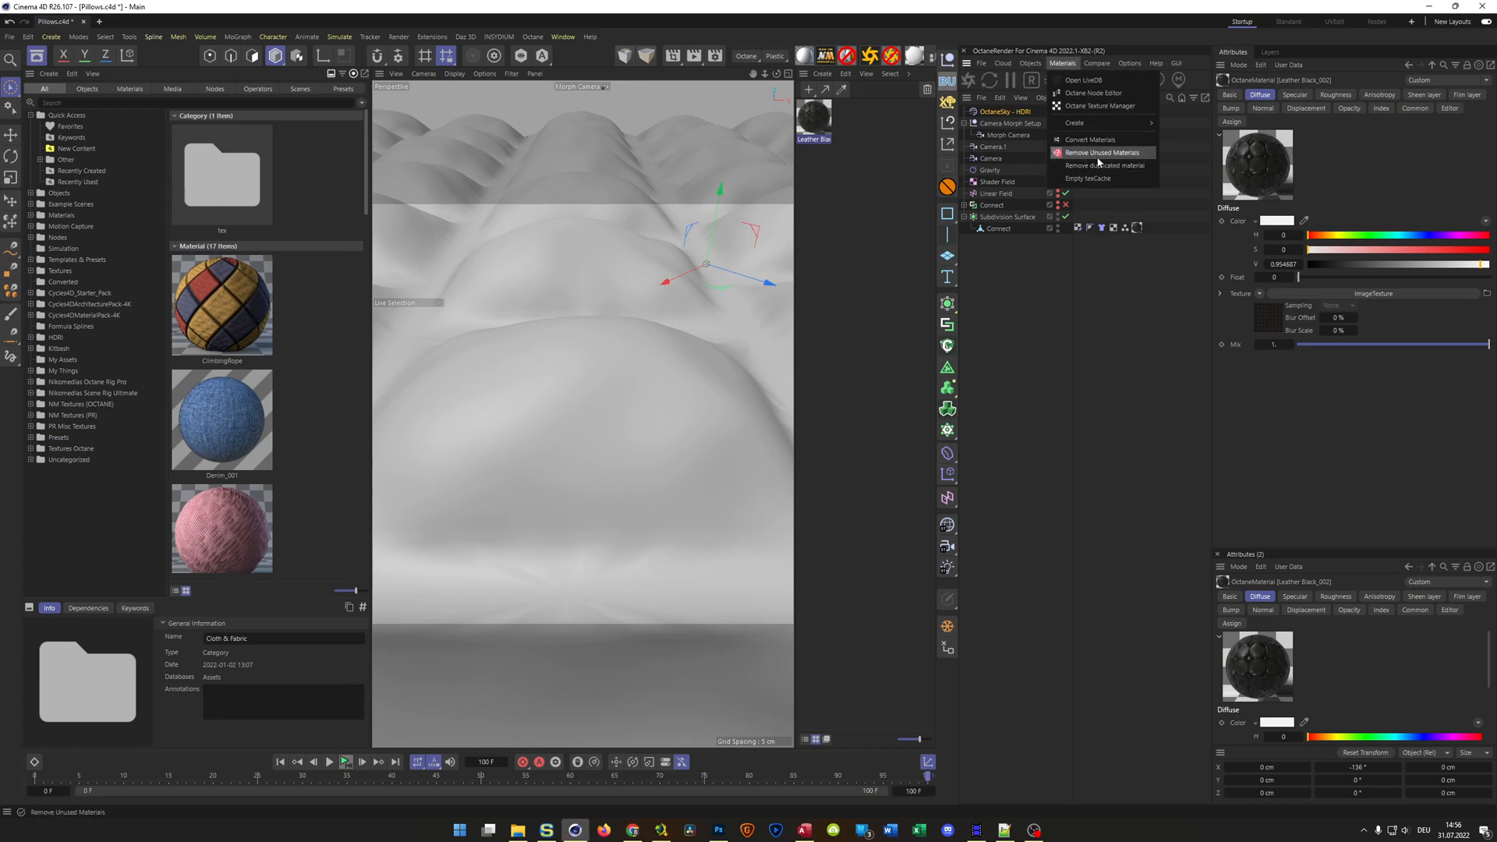
left_click(837, 221)
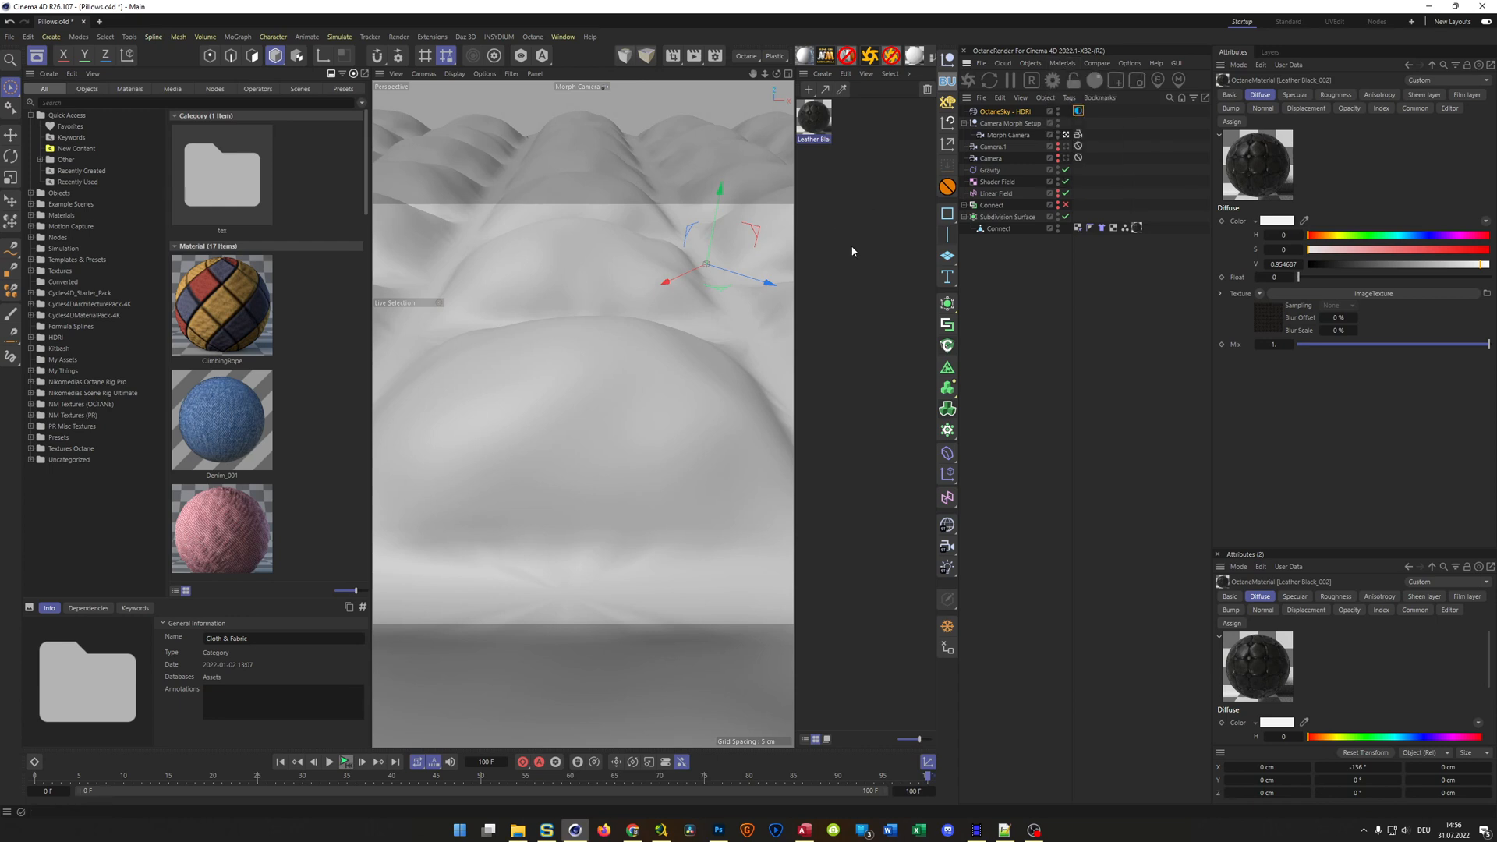
scroll(200, 472, "down", 3)
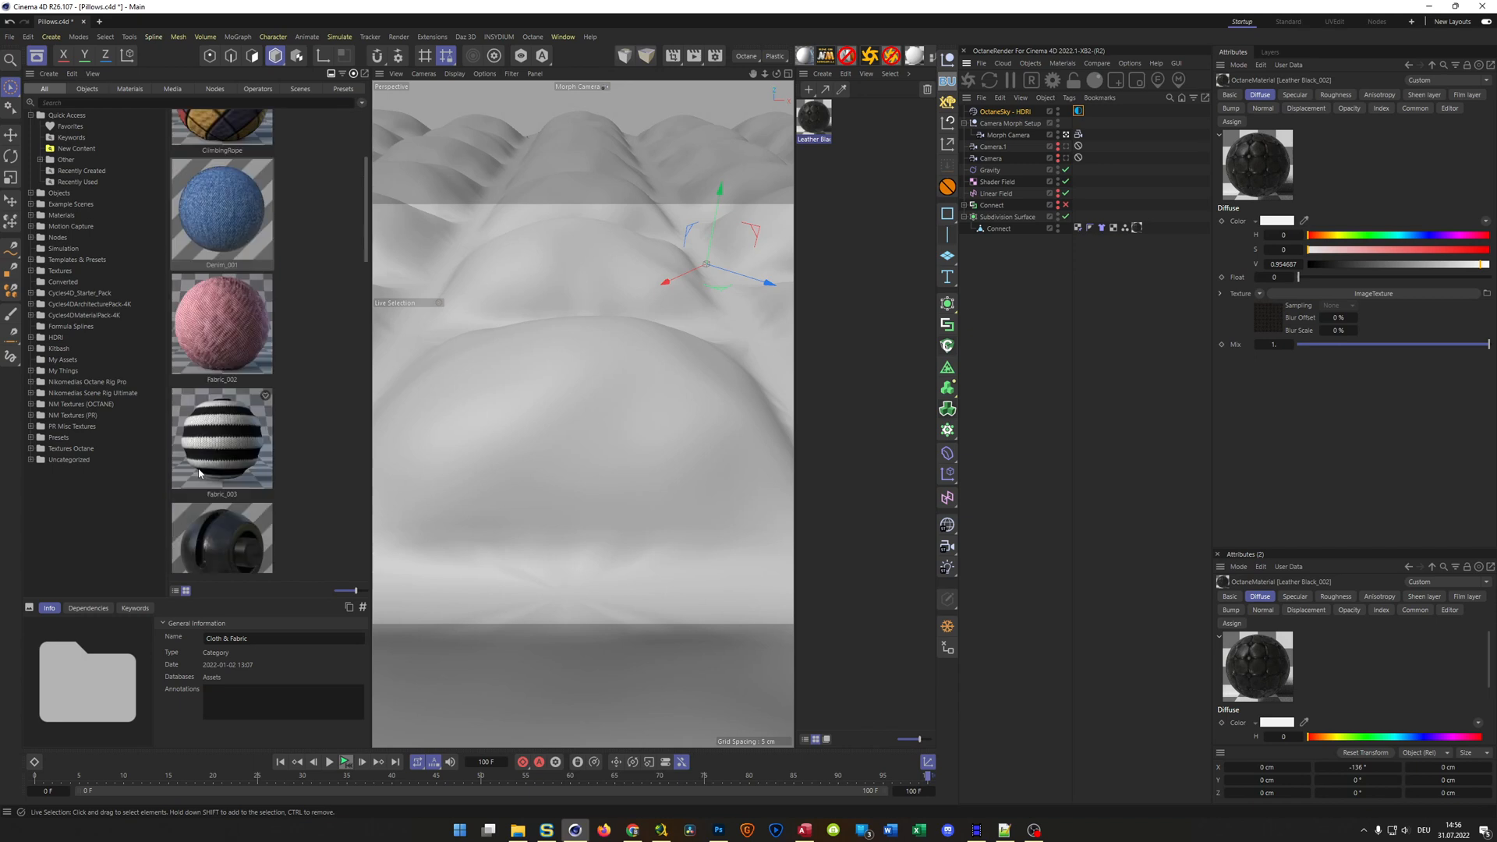
Add the Carpet 001, Fabric_001 and Fabric_003 materials from the NM Textures (OCTANE) Cloth & Fabric category to the scene
scroll(200, 473, "up", 3)
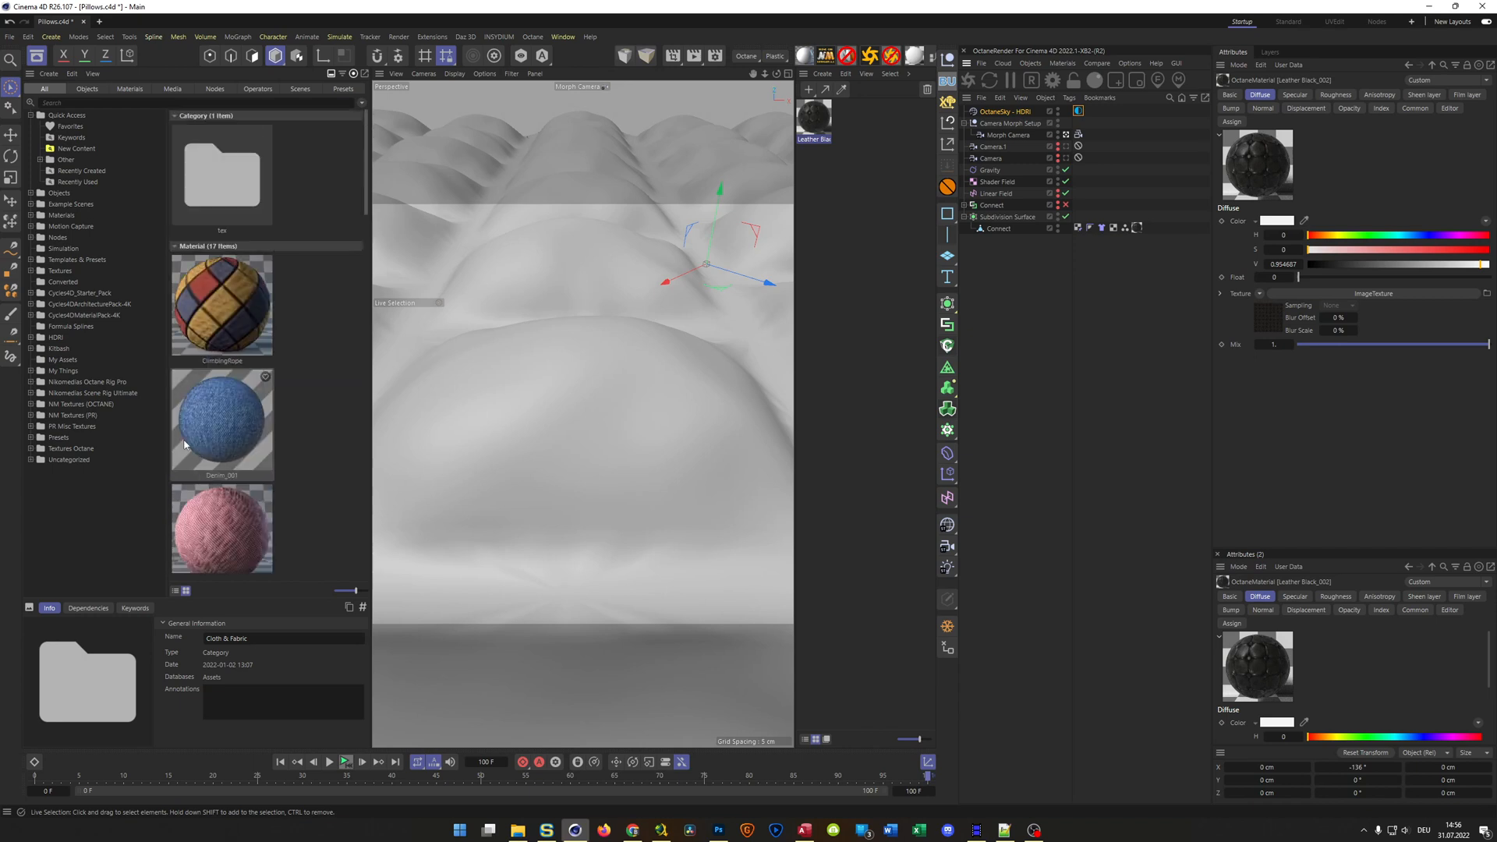
left_click(31, 404)
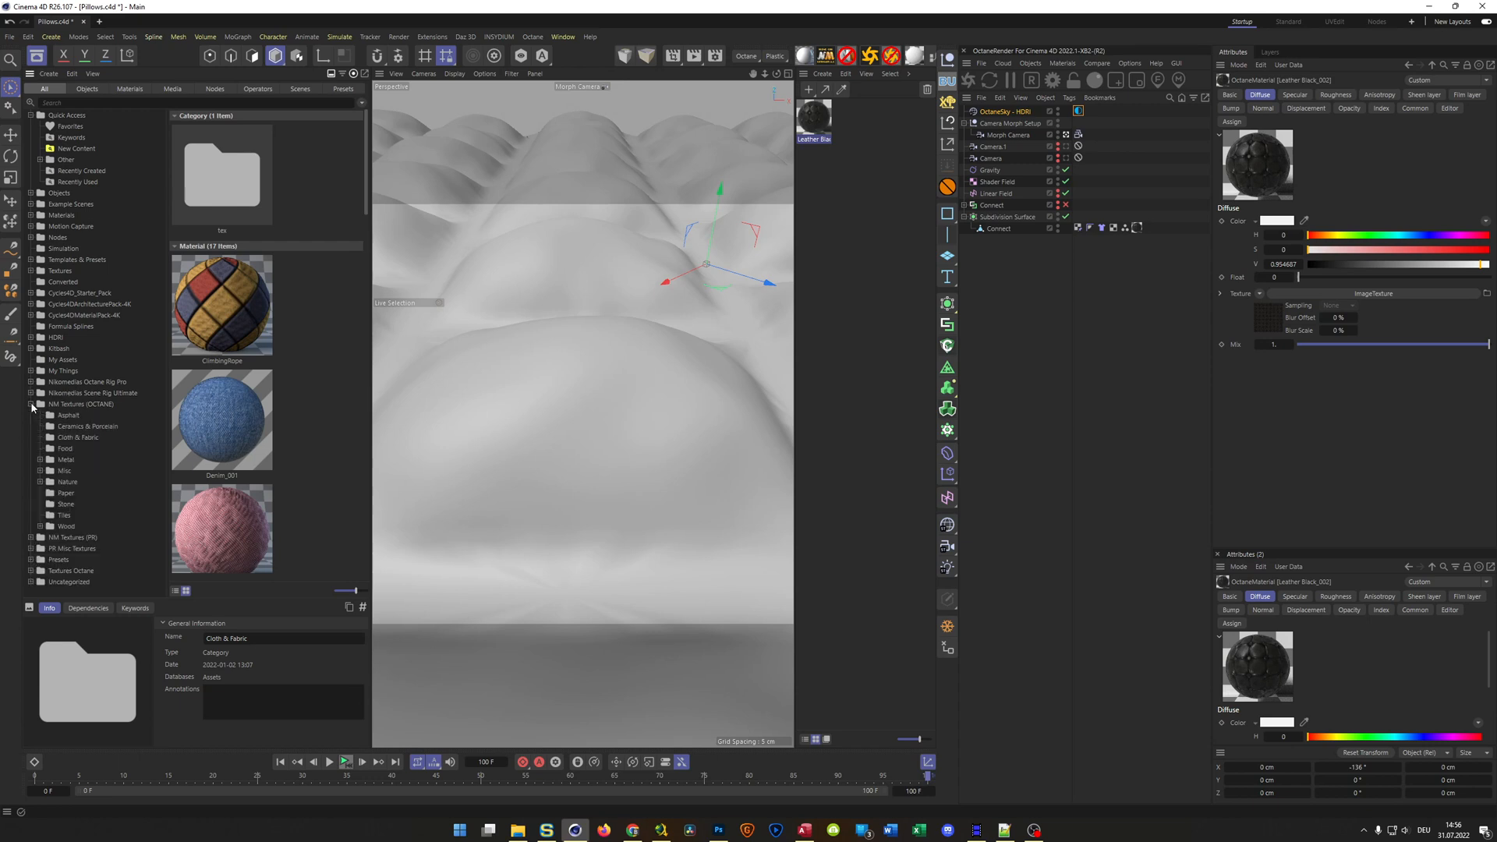
left_click(90, 437)
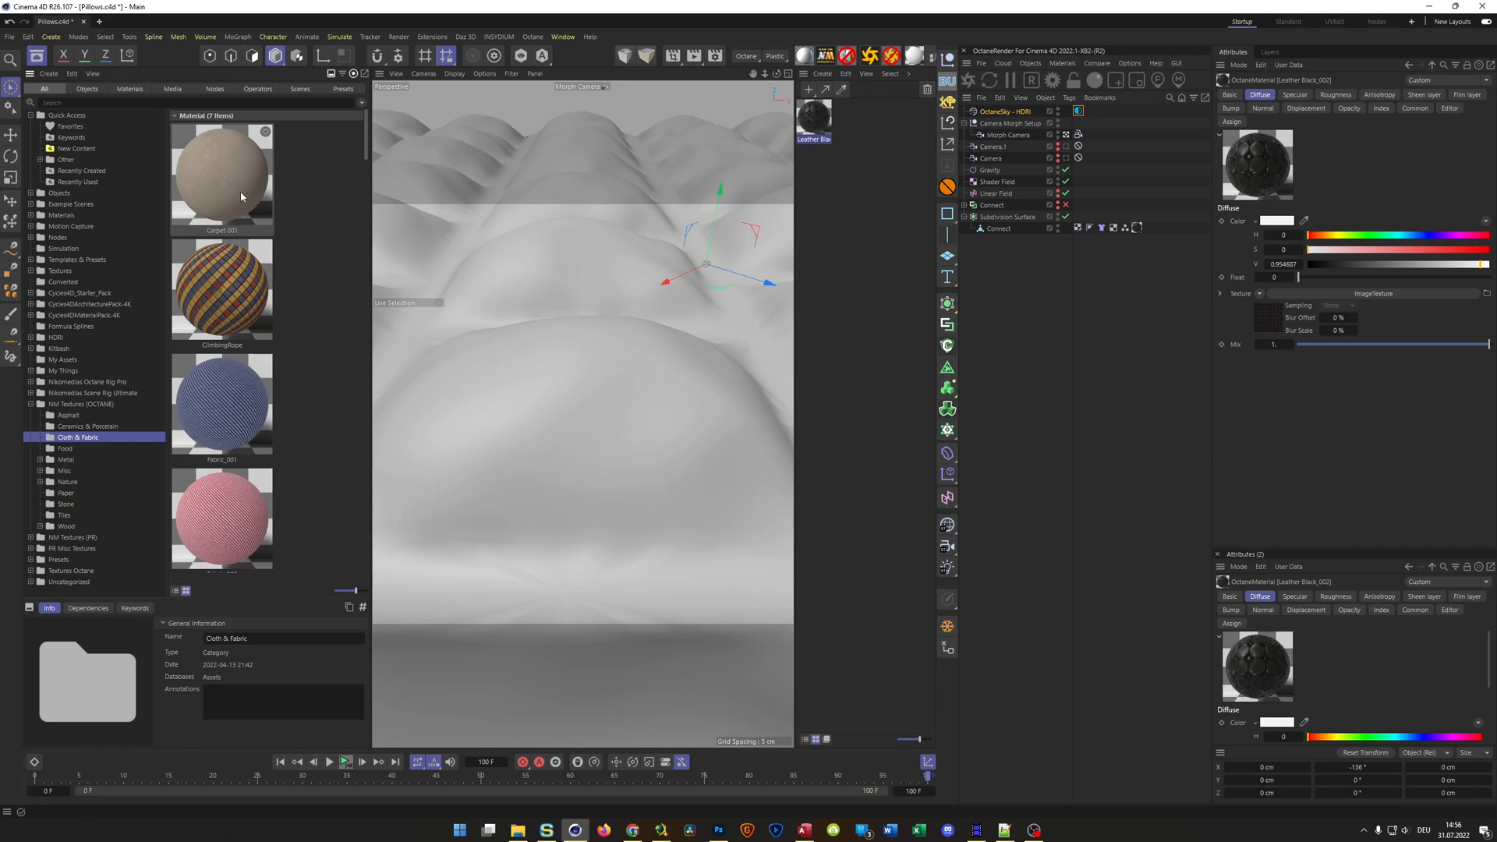
left_click_drag(240, 192, 886, 211)
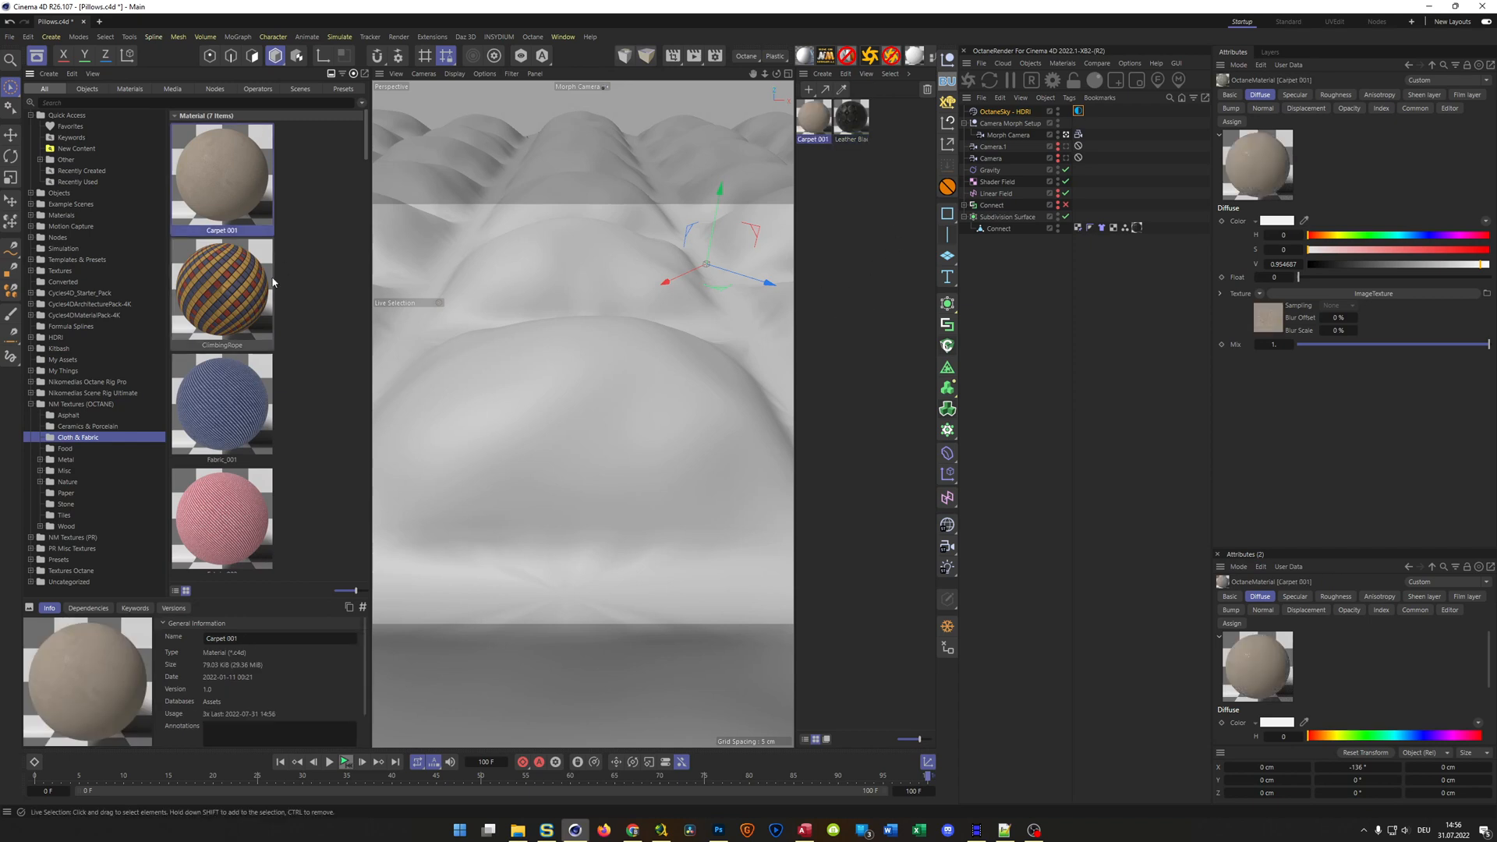
scroll(258, 304, "down", 5)
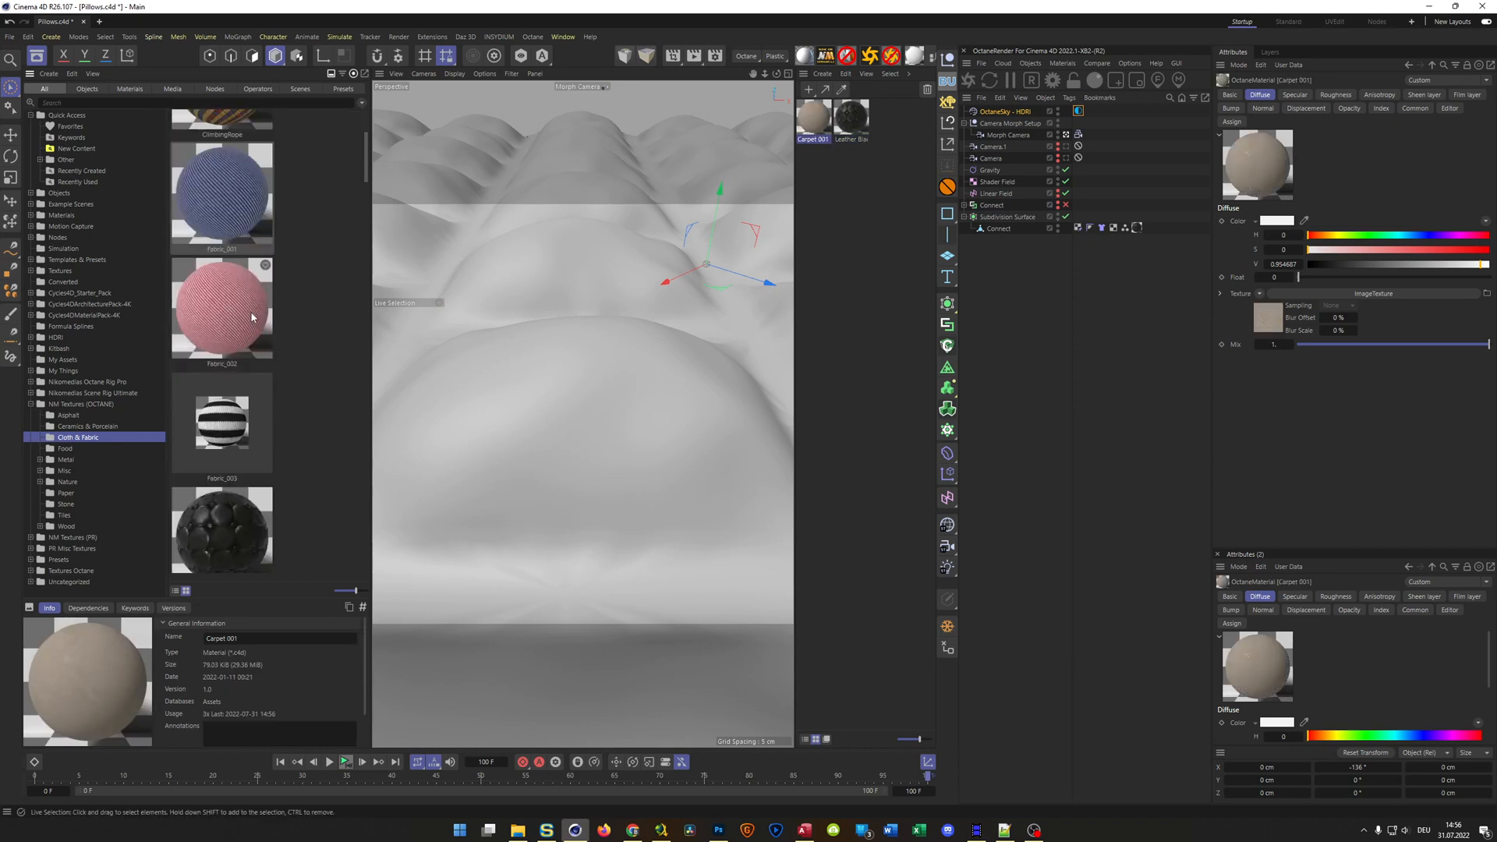
left_click_drag(223, 198, 895, 259)
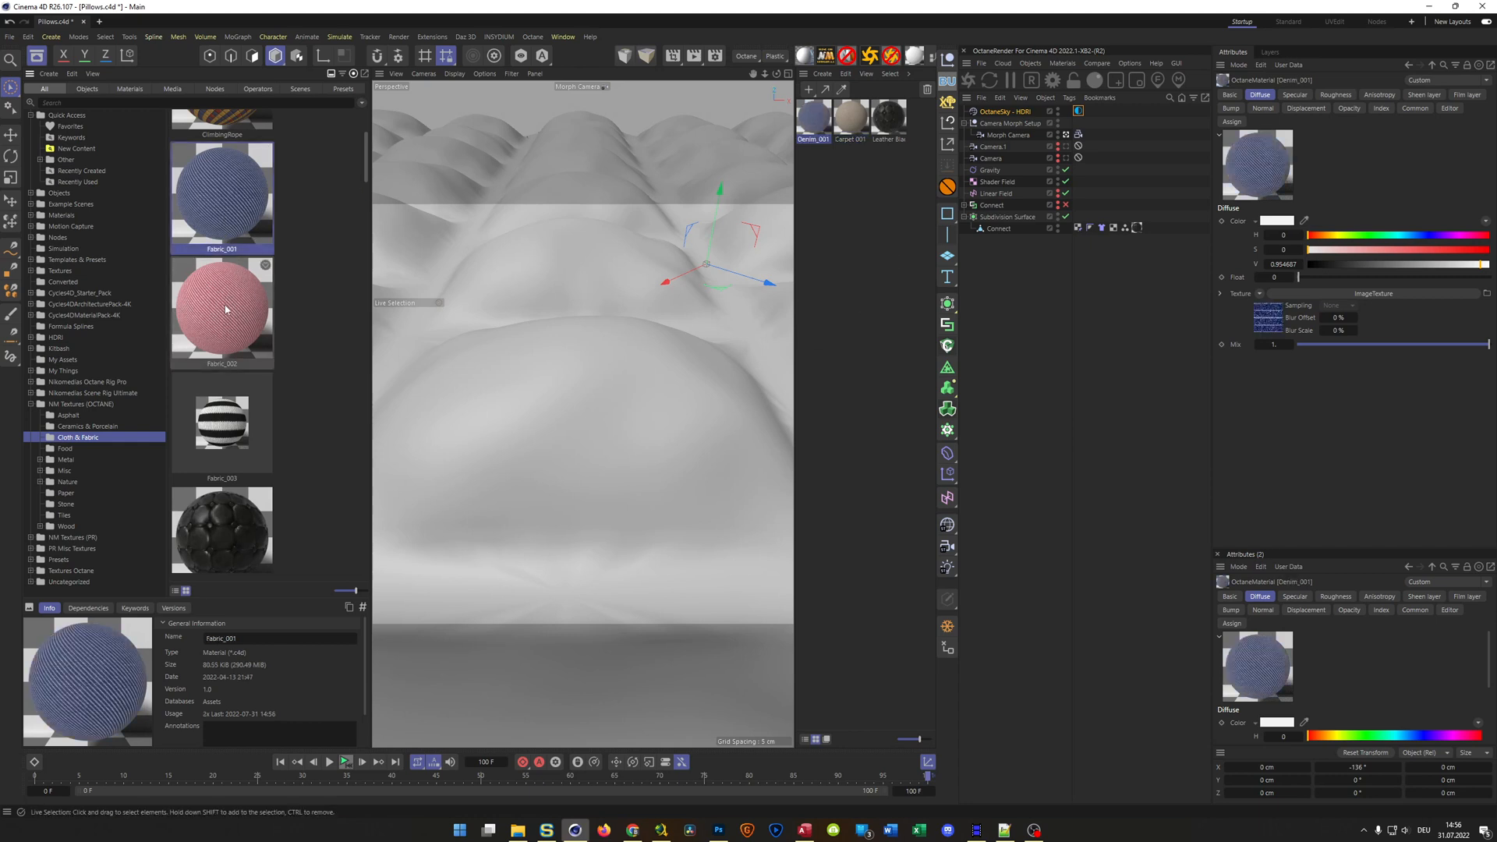
left_click_drag(217, 432, 840, 271)
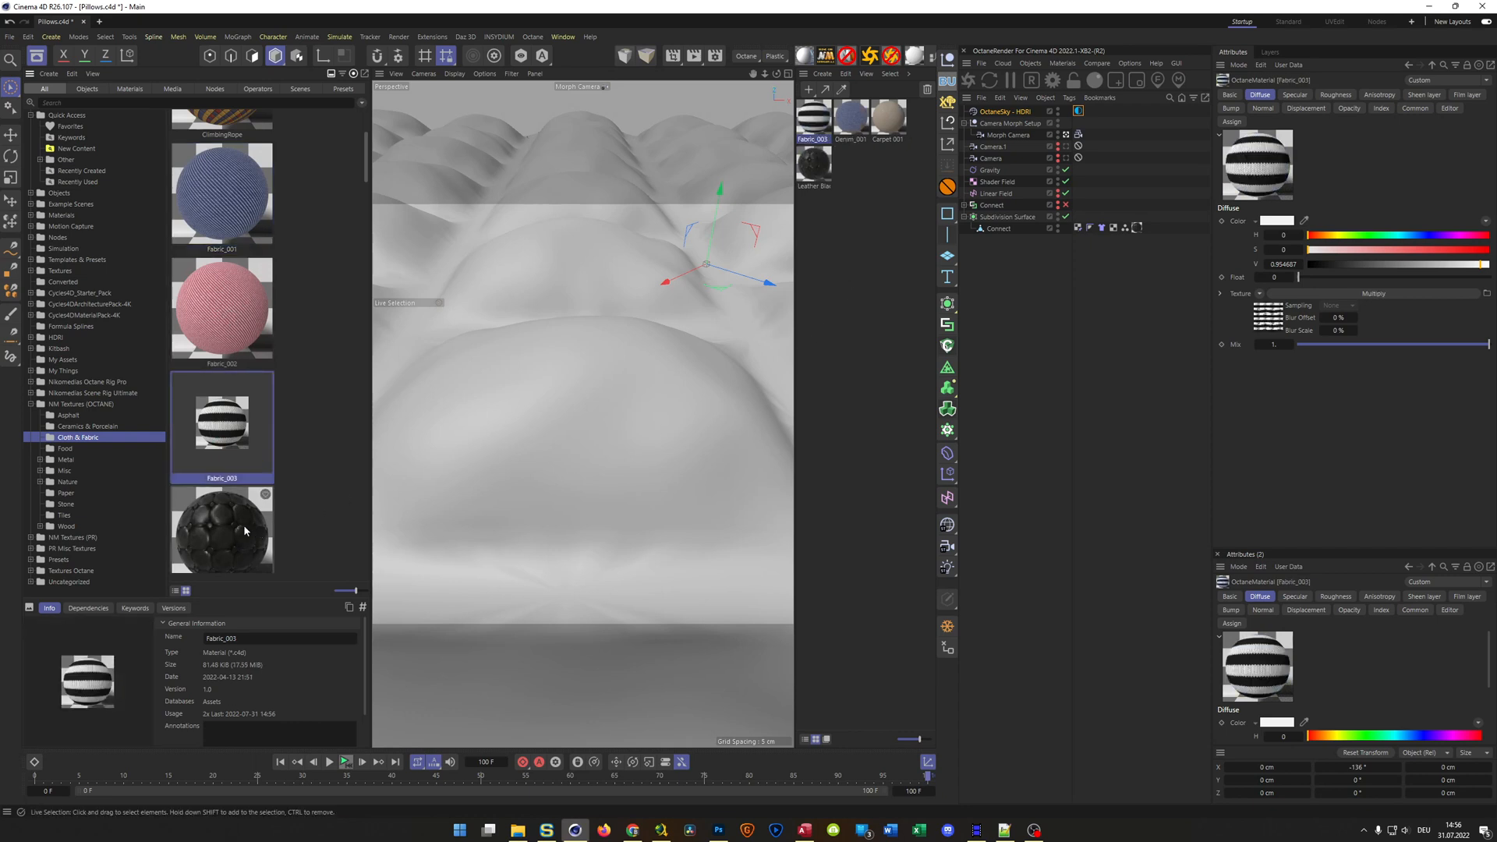
Add the Rope and ClimbingRope materials from the same Cloth & Fabric category to the scene
scroll(244, 526, "down", 3)
scroll(244, 530, "down", 3)
left_click_drag(219, 383, 844, 343)
scroll(240, 371, "up", 5)
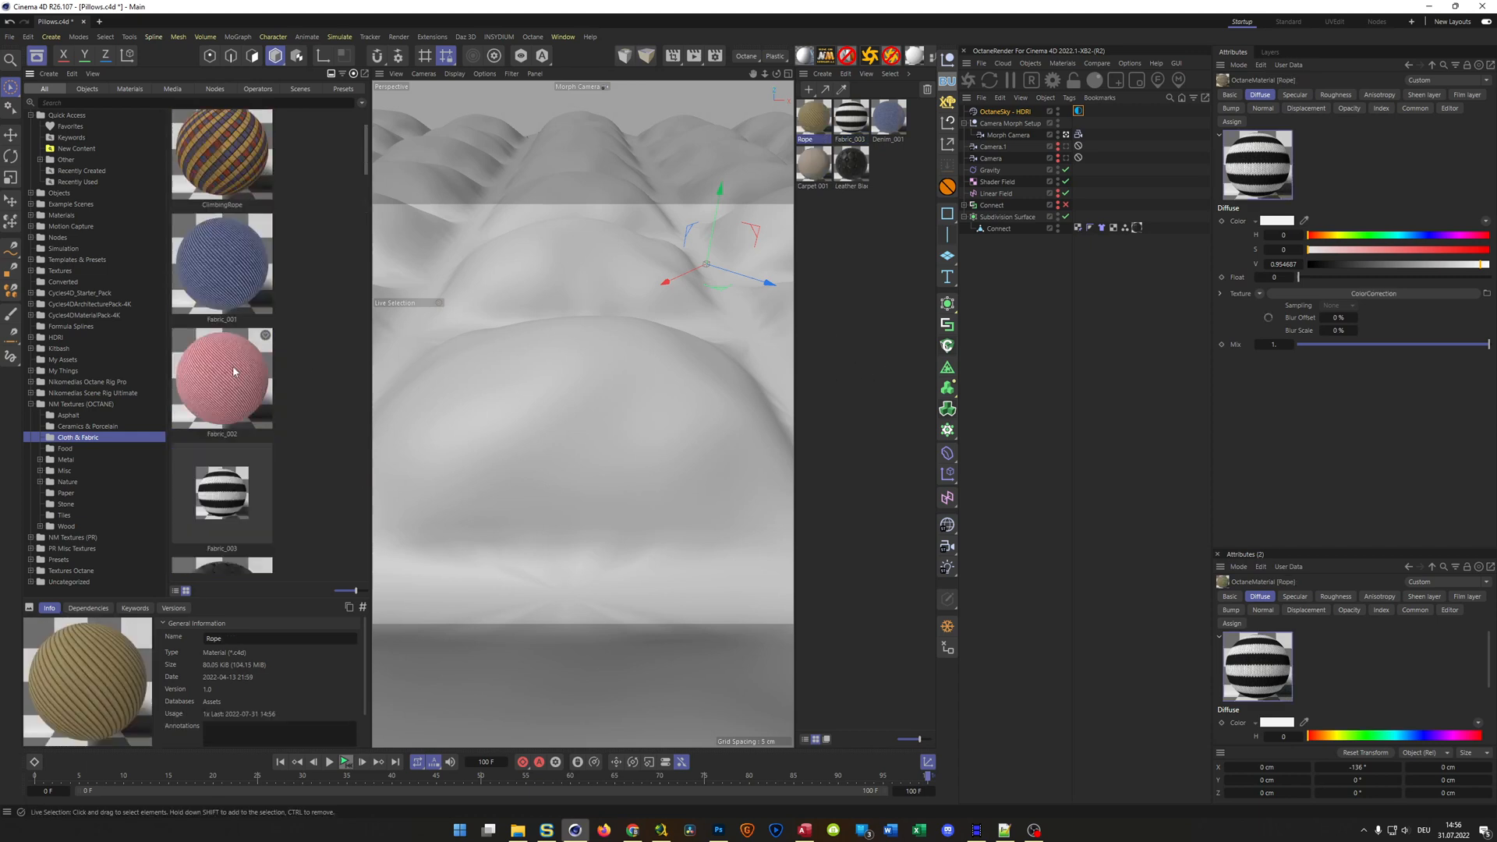
left_click_drag(223, 289, 855, 295)
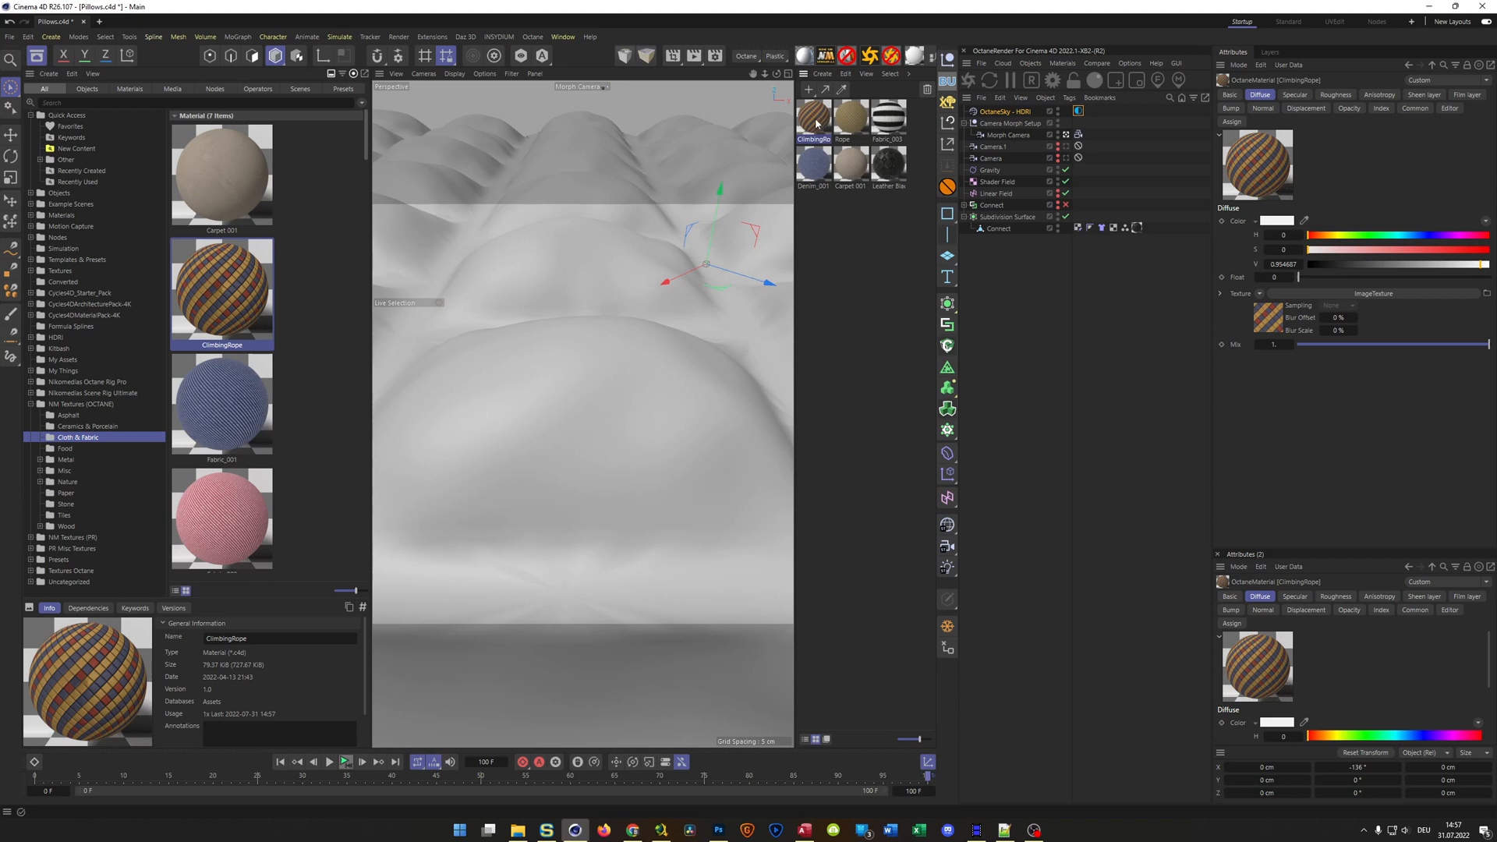
Replace the leather on the Connect object with the ClimbingRope material and preview it in the Live Viewer
left_click_drag(816, 123, 1139, 230)
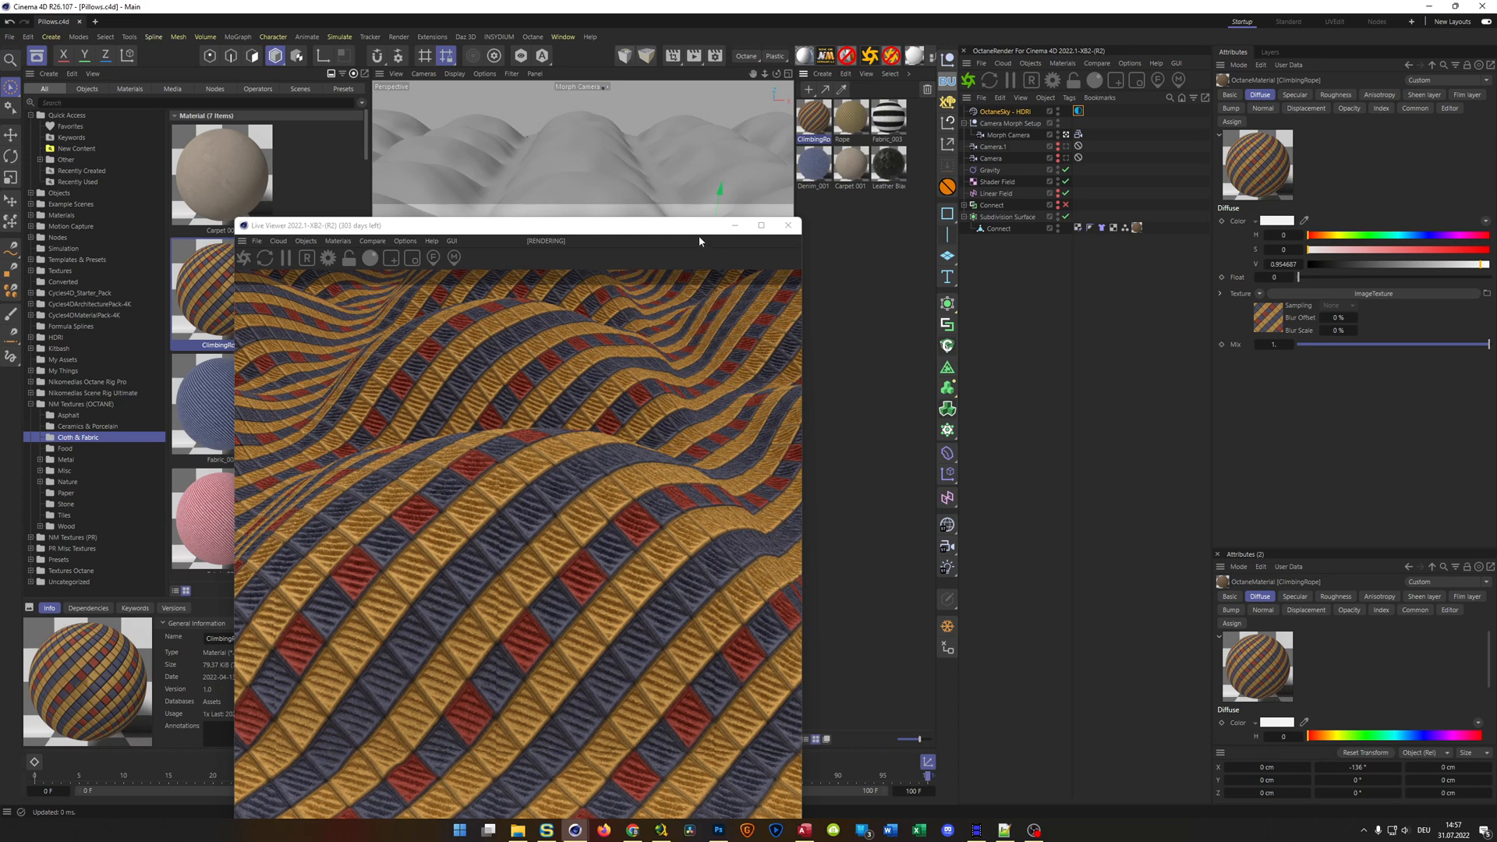
left_click_drag(681, 223, 1305, 172)
Scale the ClimbingRope texture in its Transform node to 0.1, then reduce it to about 0.039 on all axes, and close the node editor
double_click(814, 118)
left_click_drag(740, 234, 538, 120)
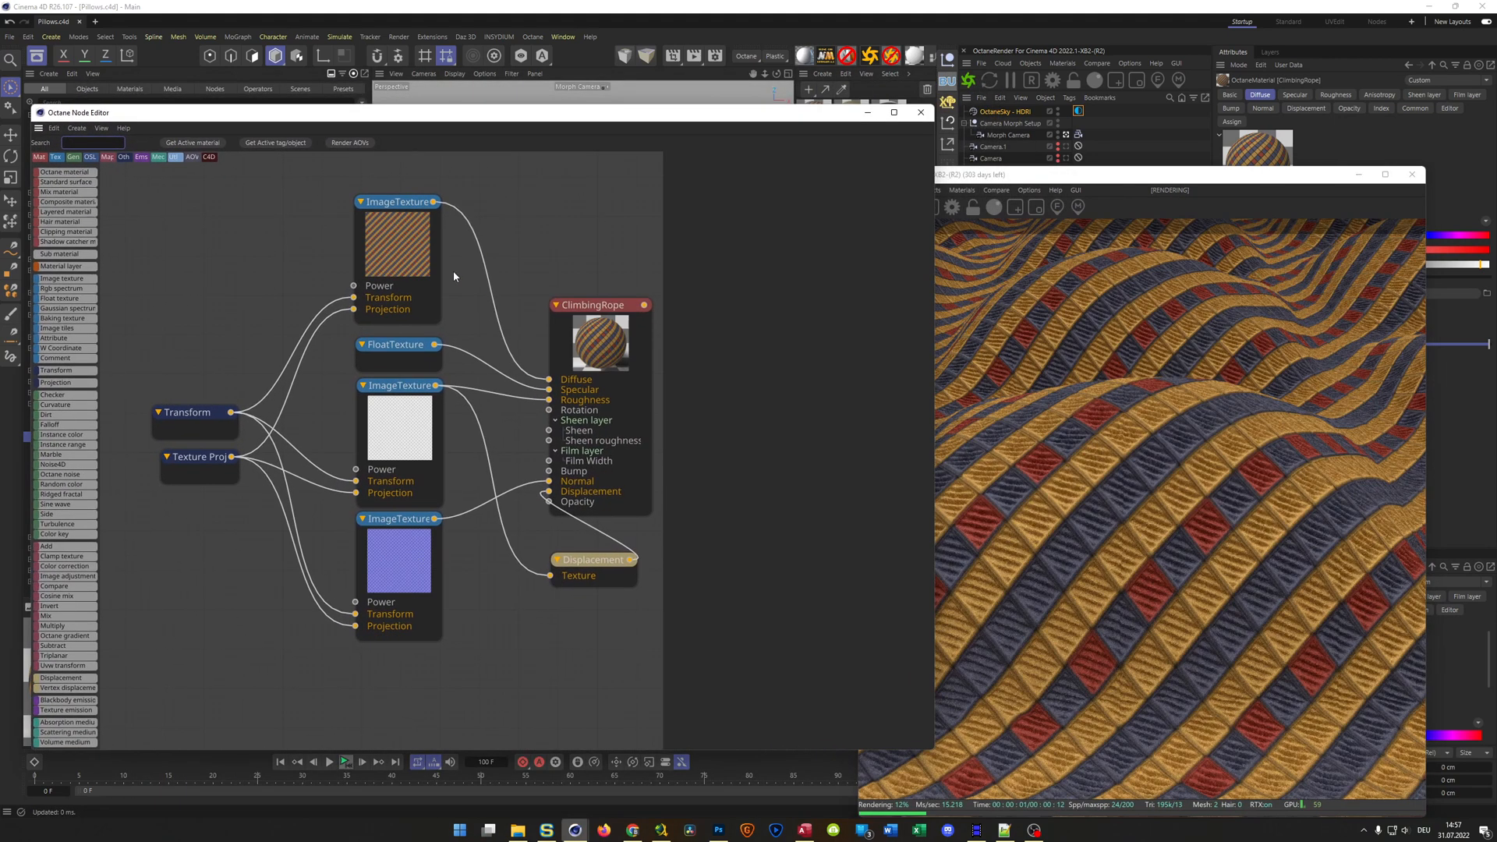
left_click(187, 416)
left_click(715, 283)
type("0.1")
key("Return")
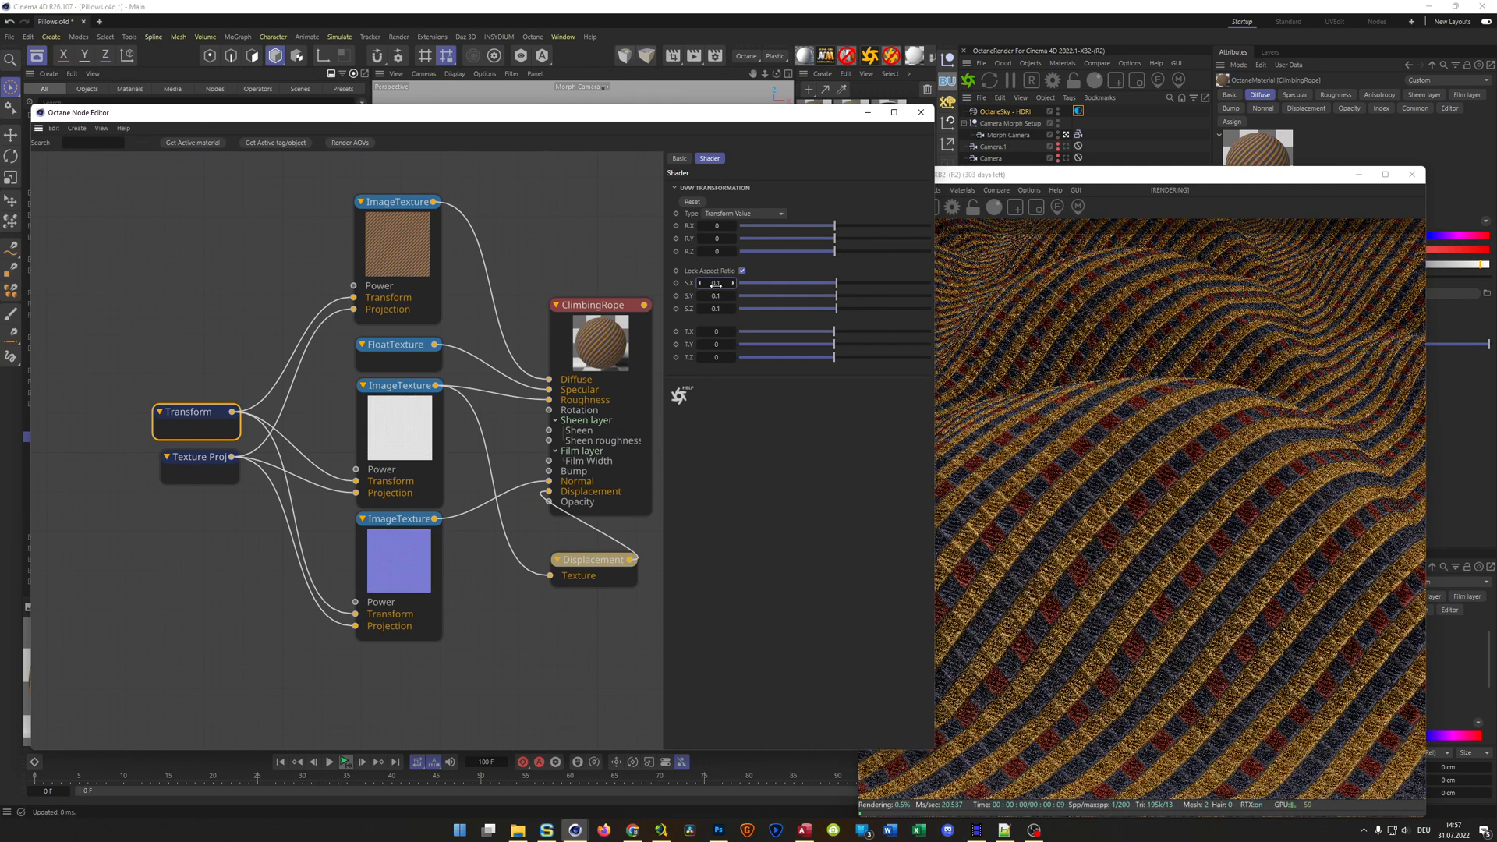
left_click_drag(825, 283, 812, 288)
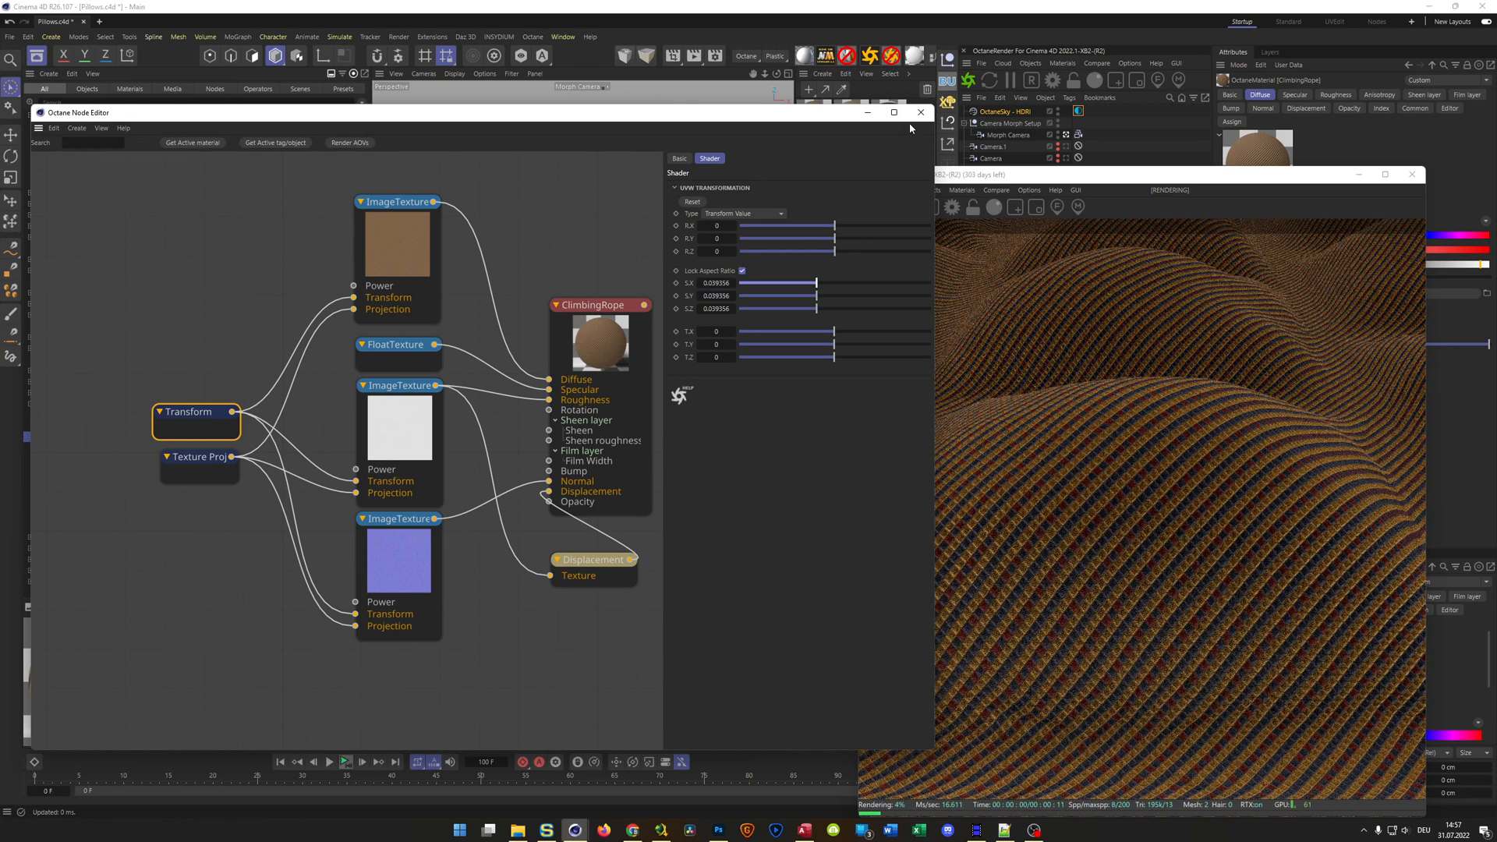
left_click(920, 113)
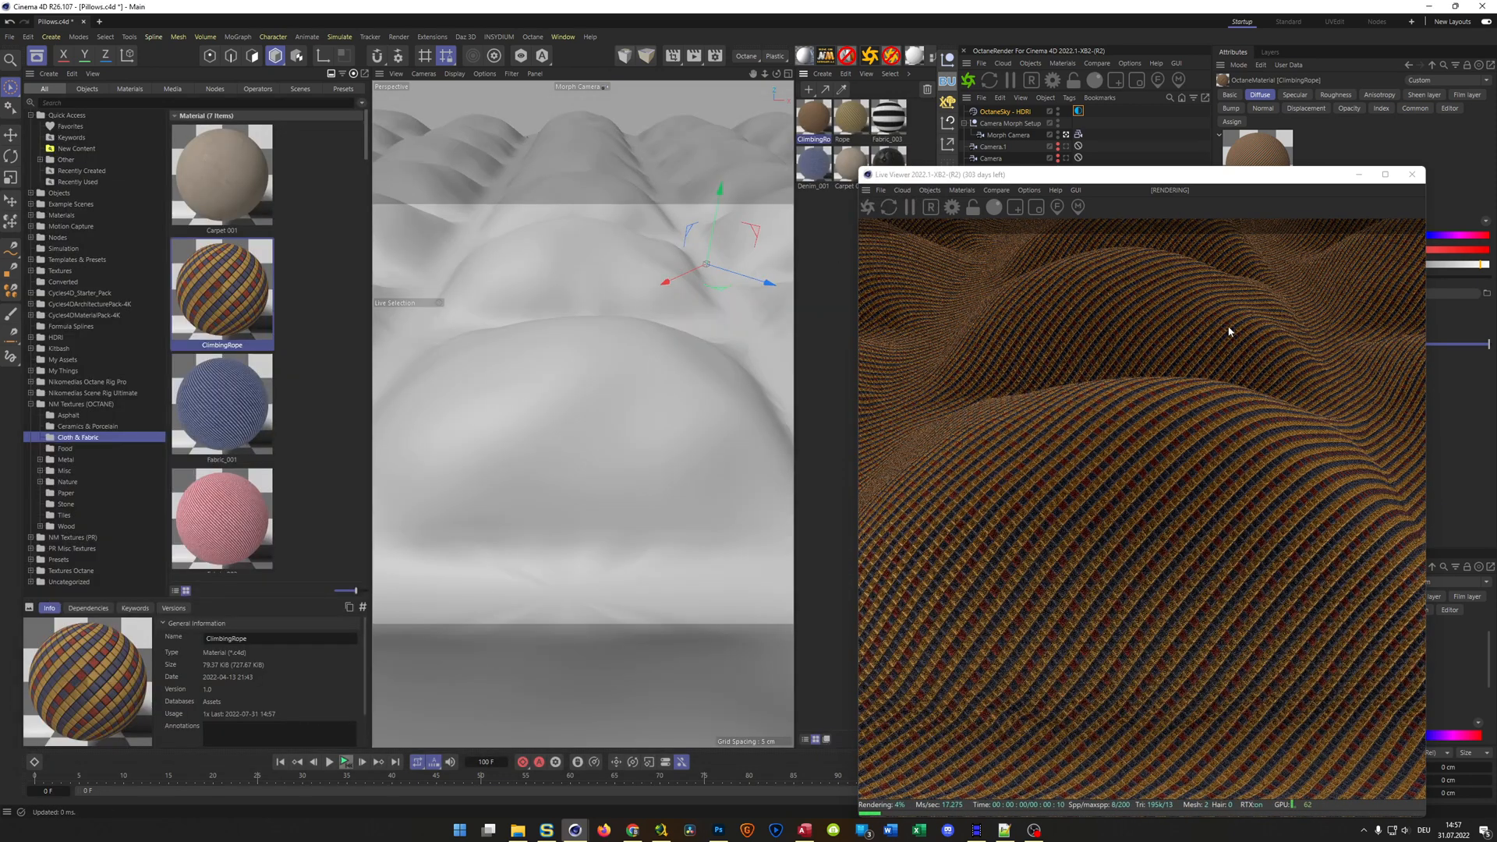
Put the black leather material back on the Connect object in place of ClimbingRope, and close the Live Viewer after checking the render
scroll(285, 353, "down", 5)
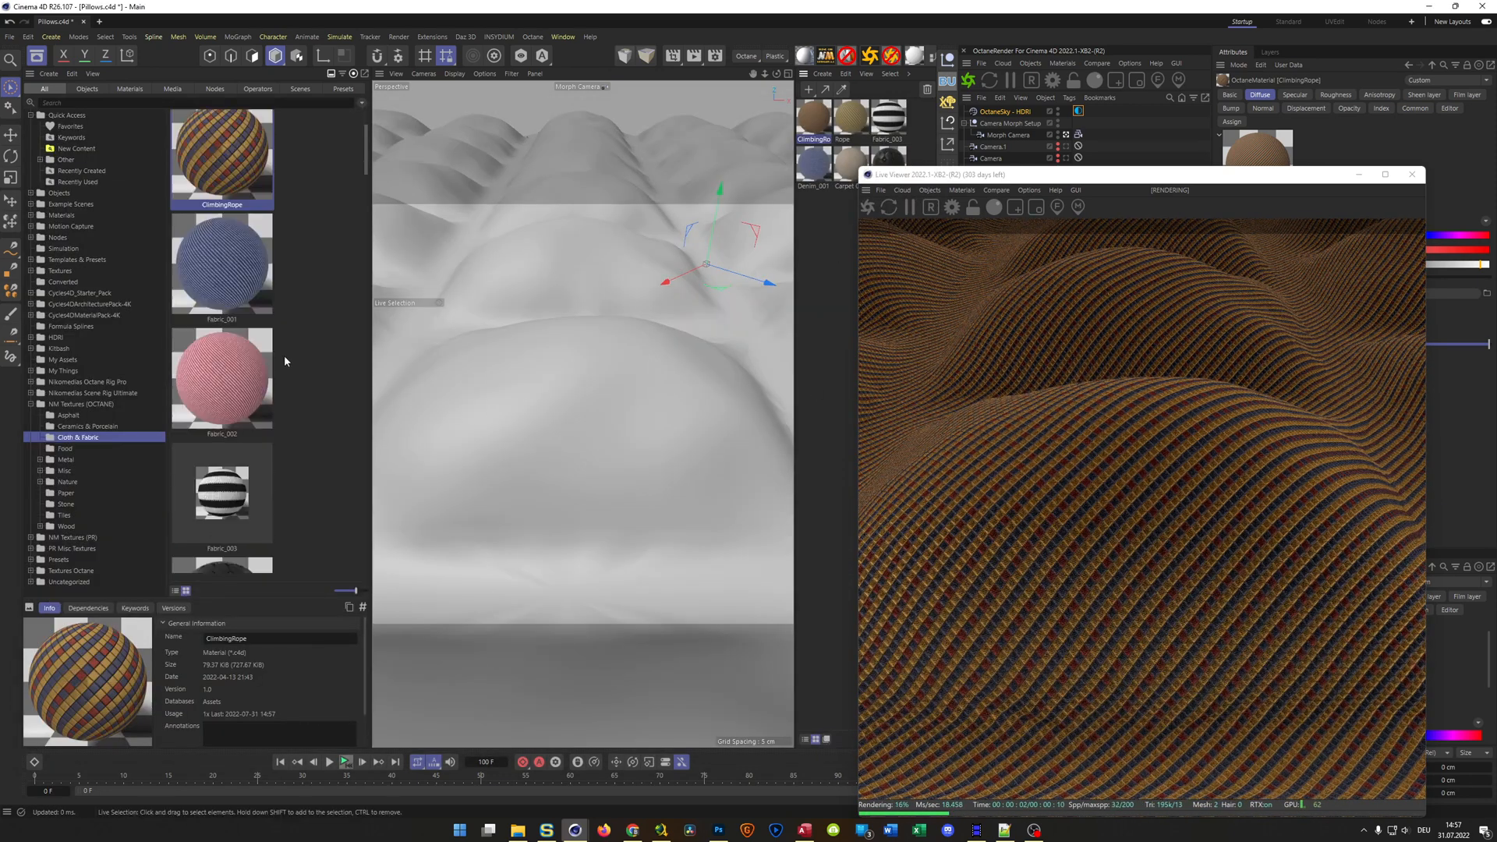
scroll(288, 354, "up", 5)
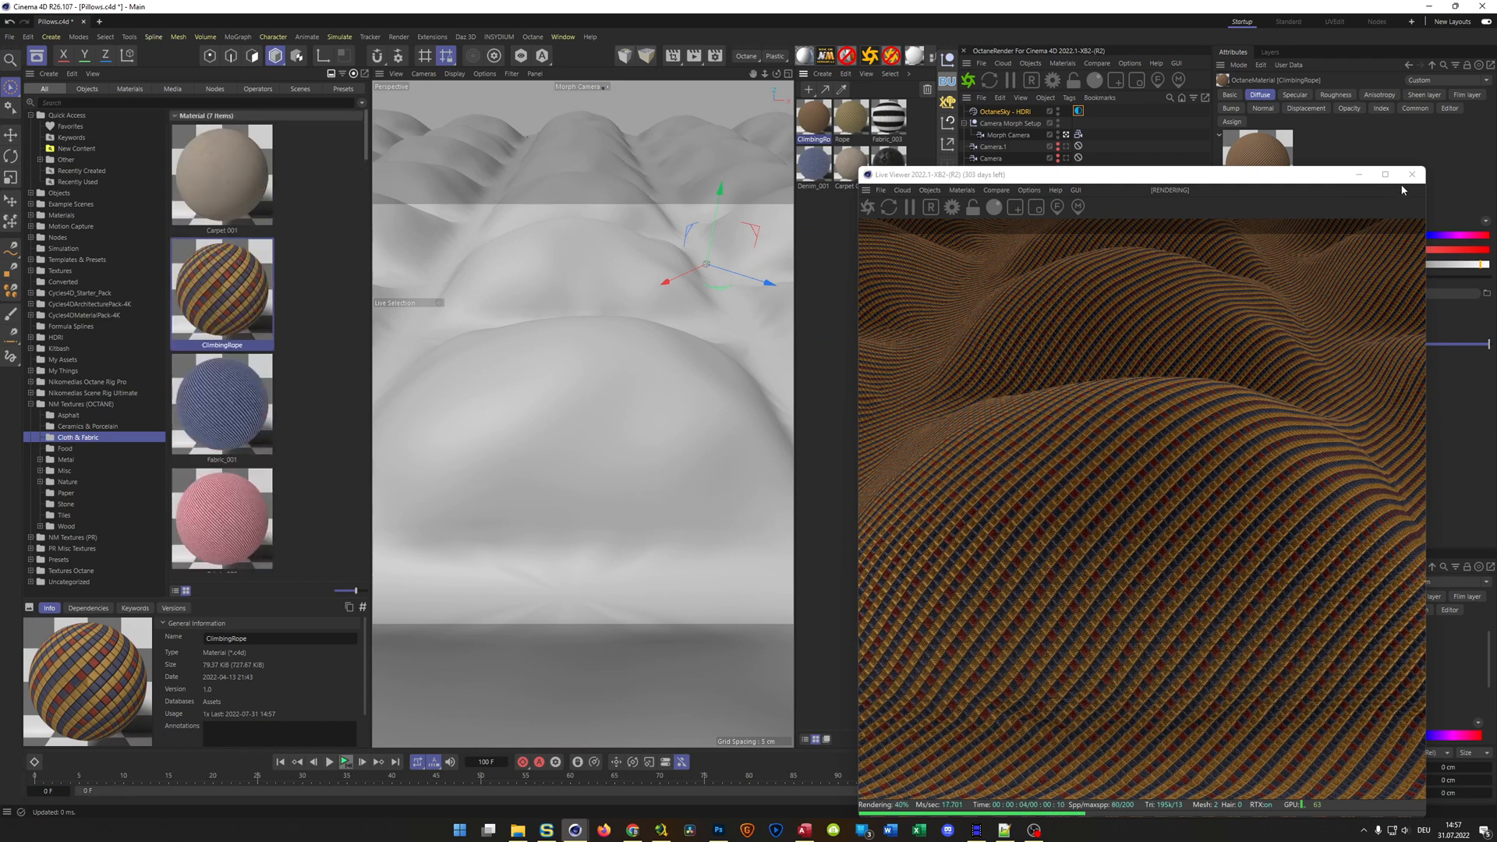
left_click_drag(1021, 173, 418, 145)
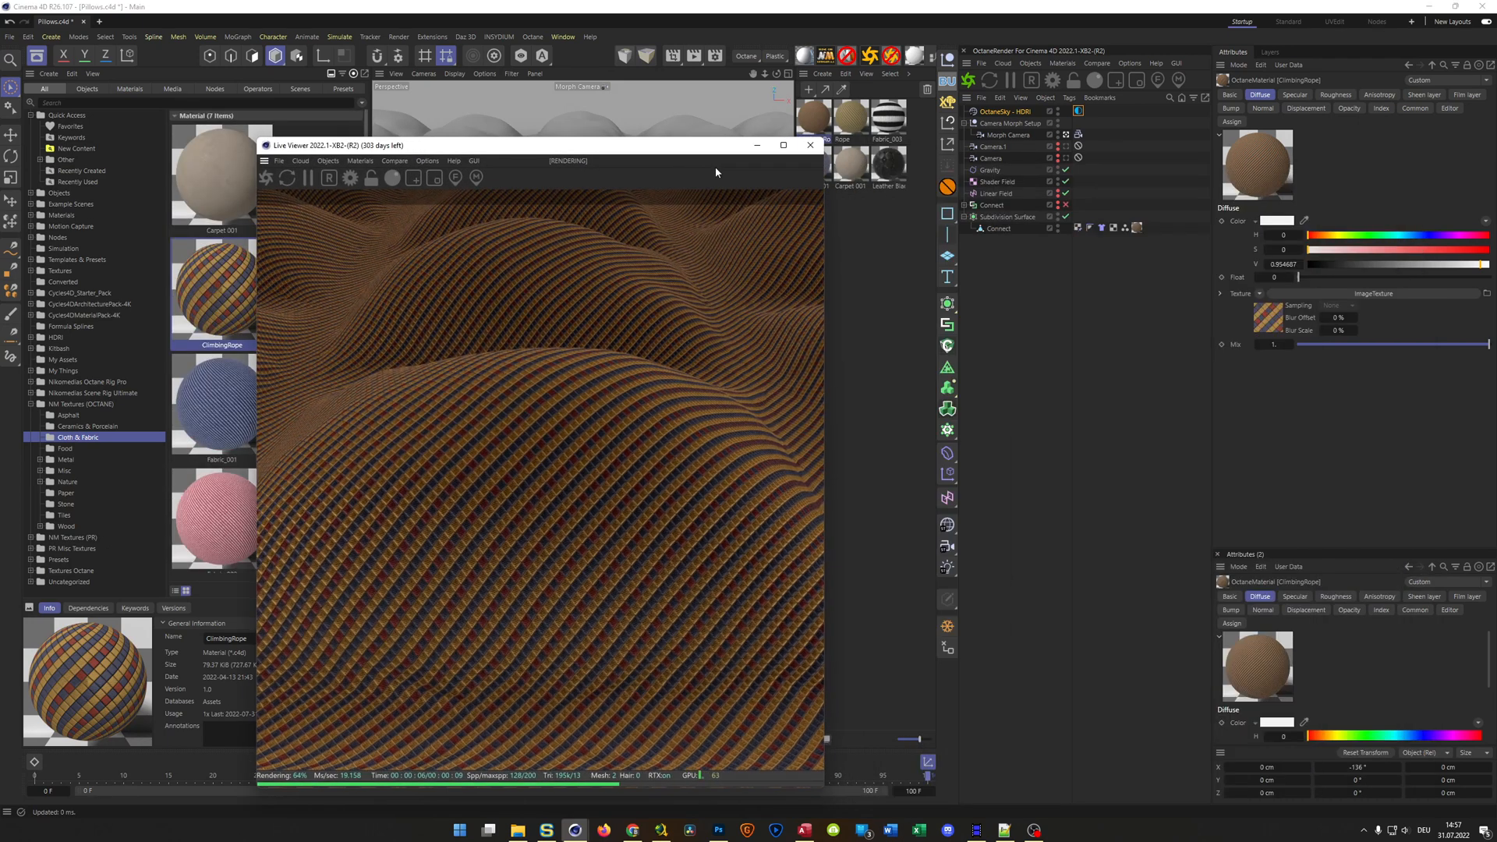
left_click_drag(894, 170, 1137, 230)
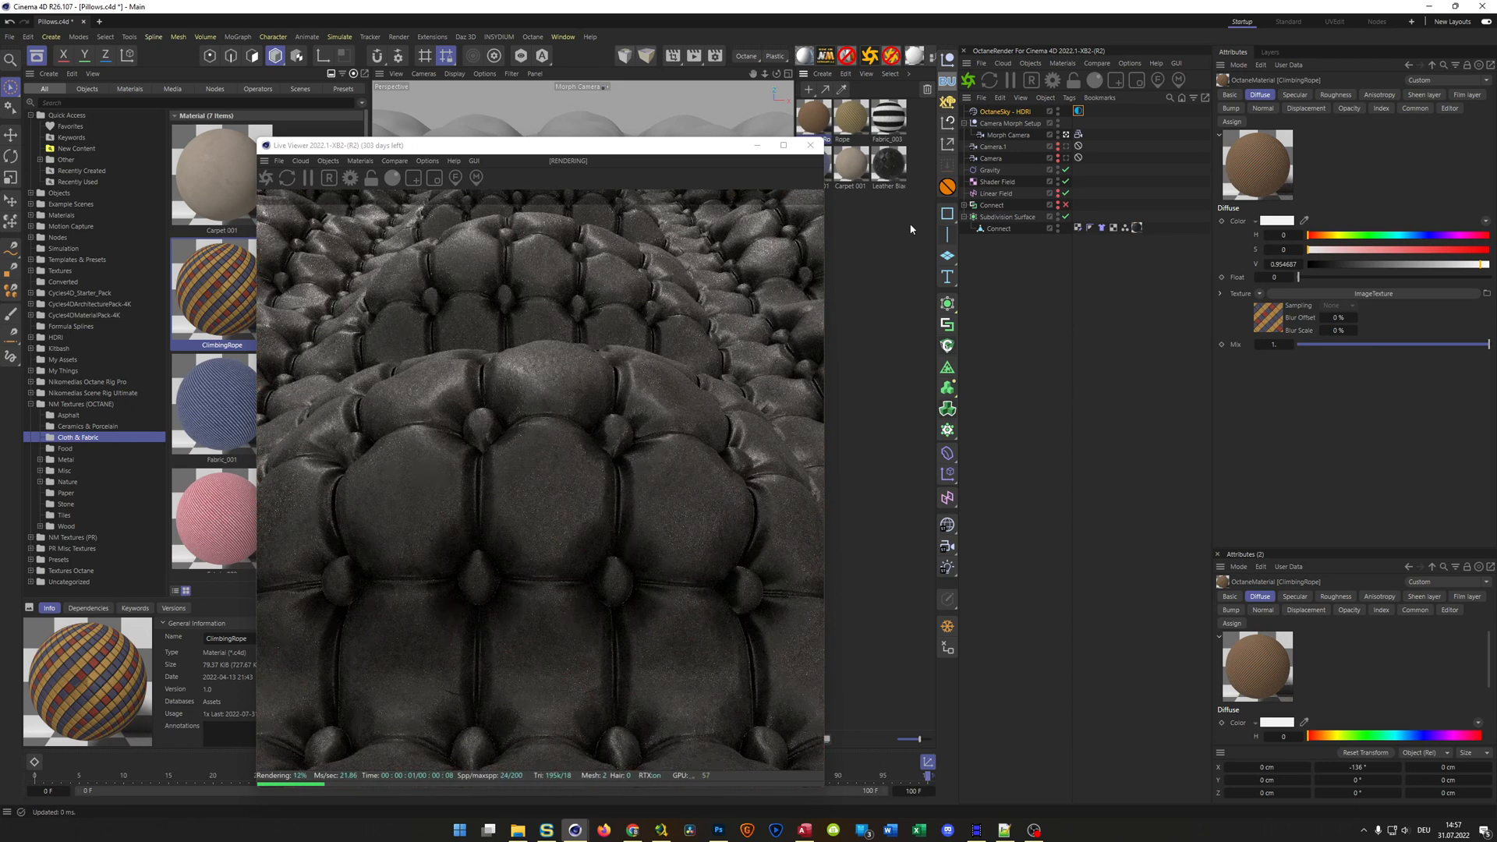
left_click_drag(737, 148, 1208, 169)
left_click(1282, 168)
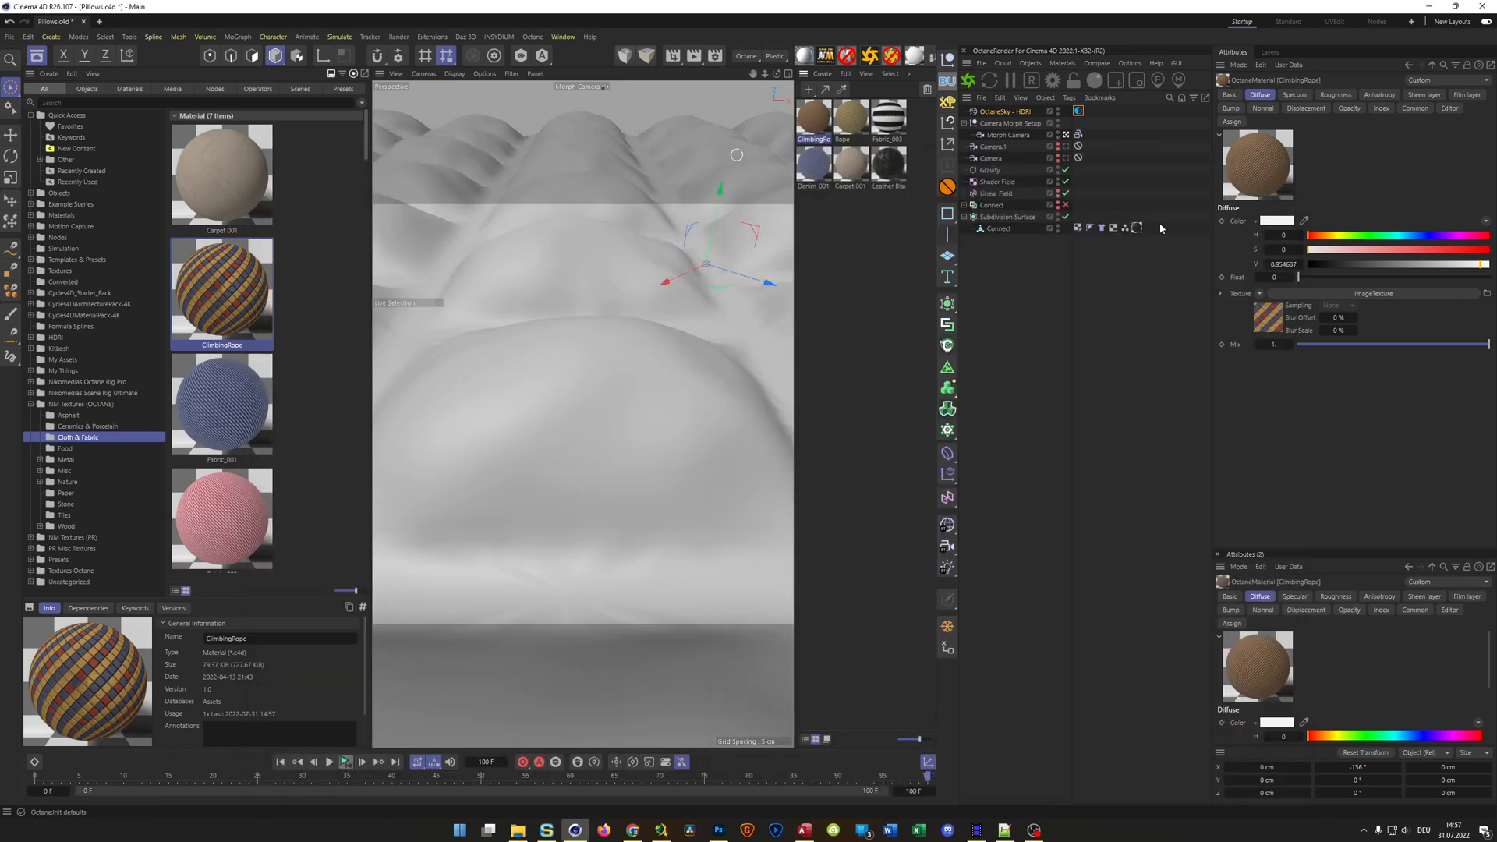
Select all six scene materials and open their shared basic properties
left_click_drag(808, 199, 897, 141)
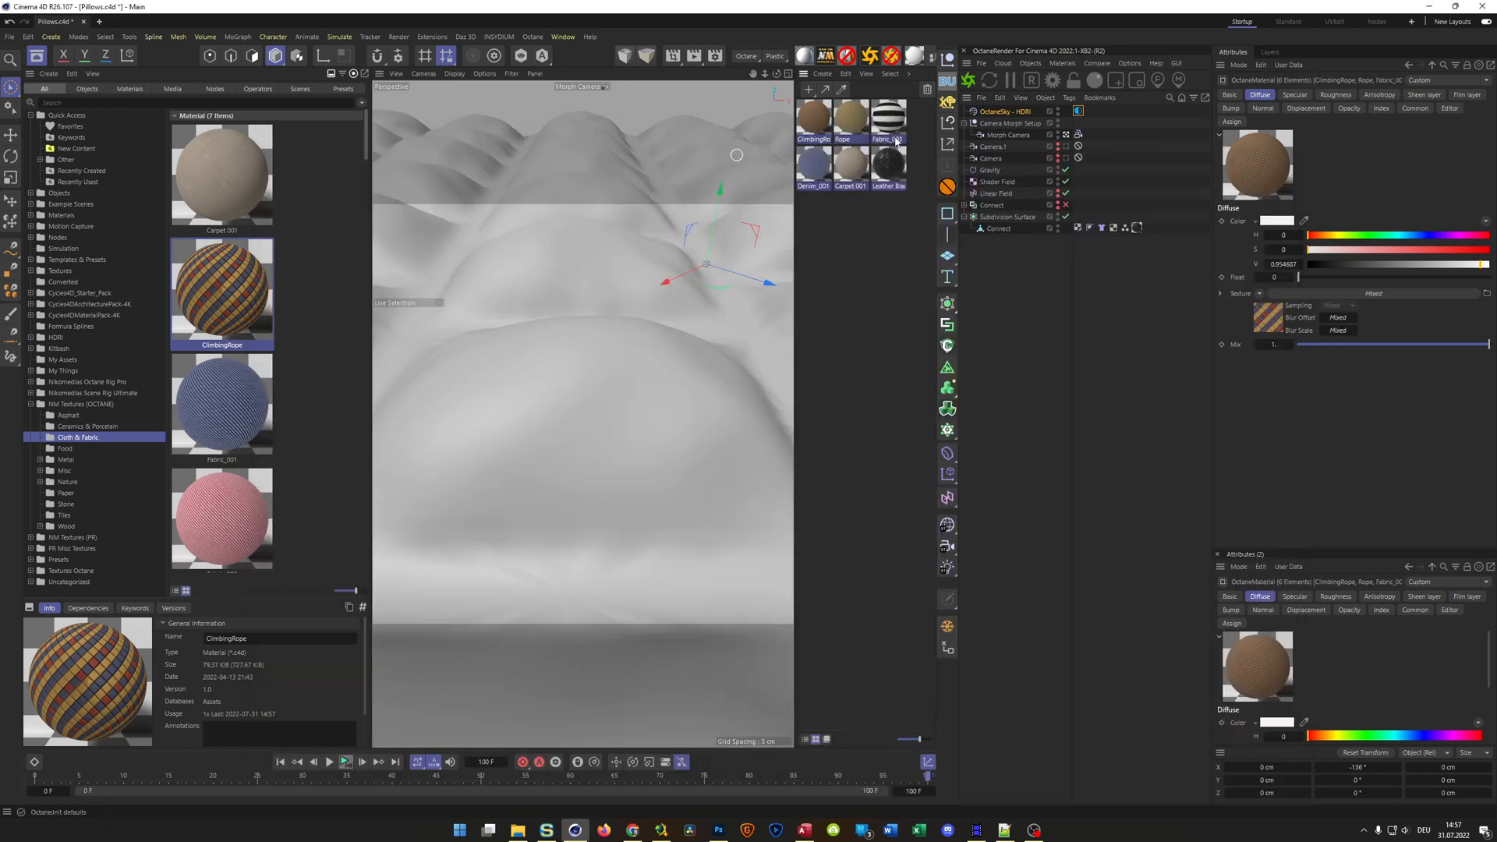
left_click(1230, 95)
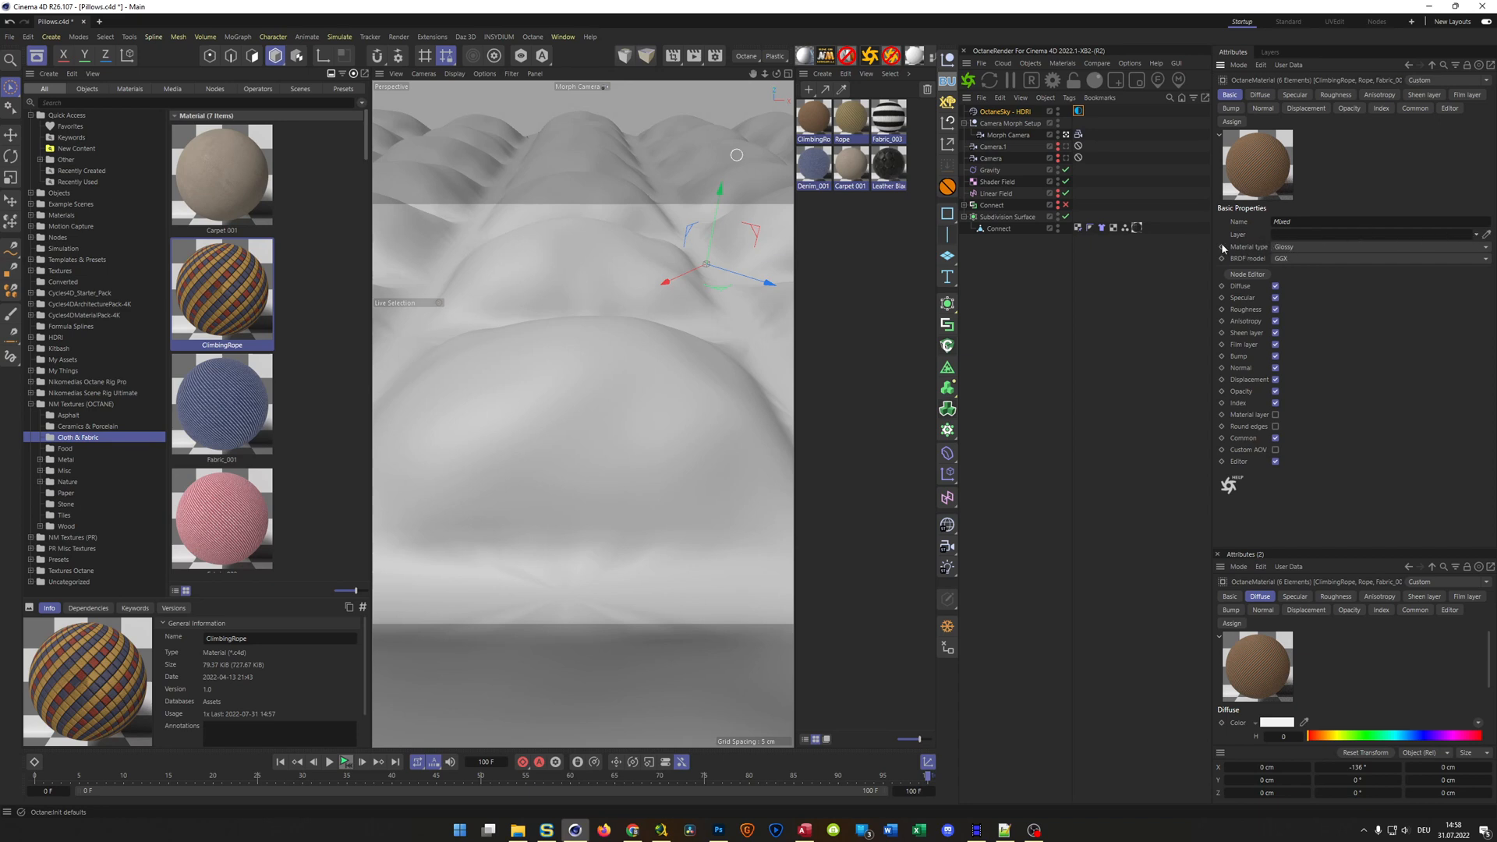
left_click(1262, 95)
left_click(1232, 95)
left_click(991, 158)
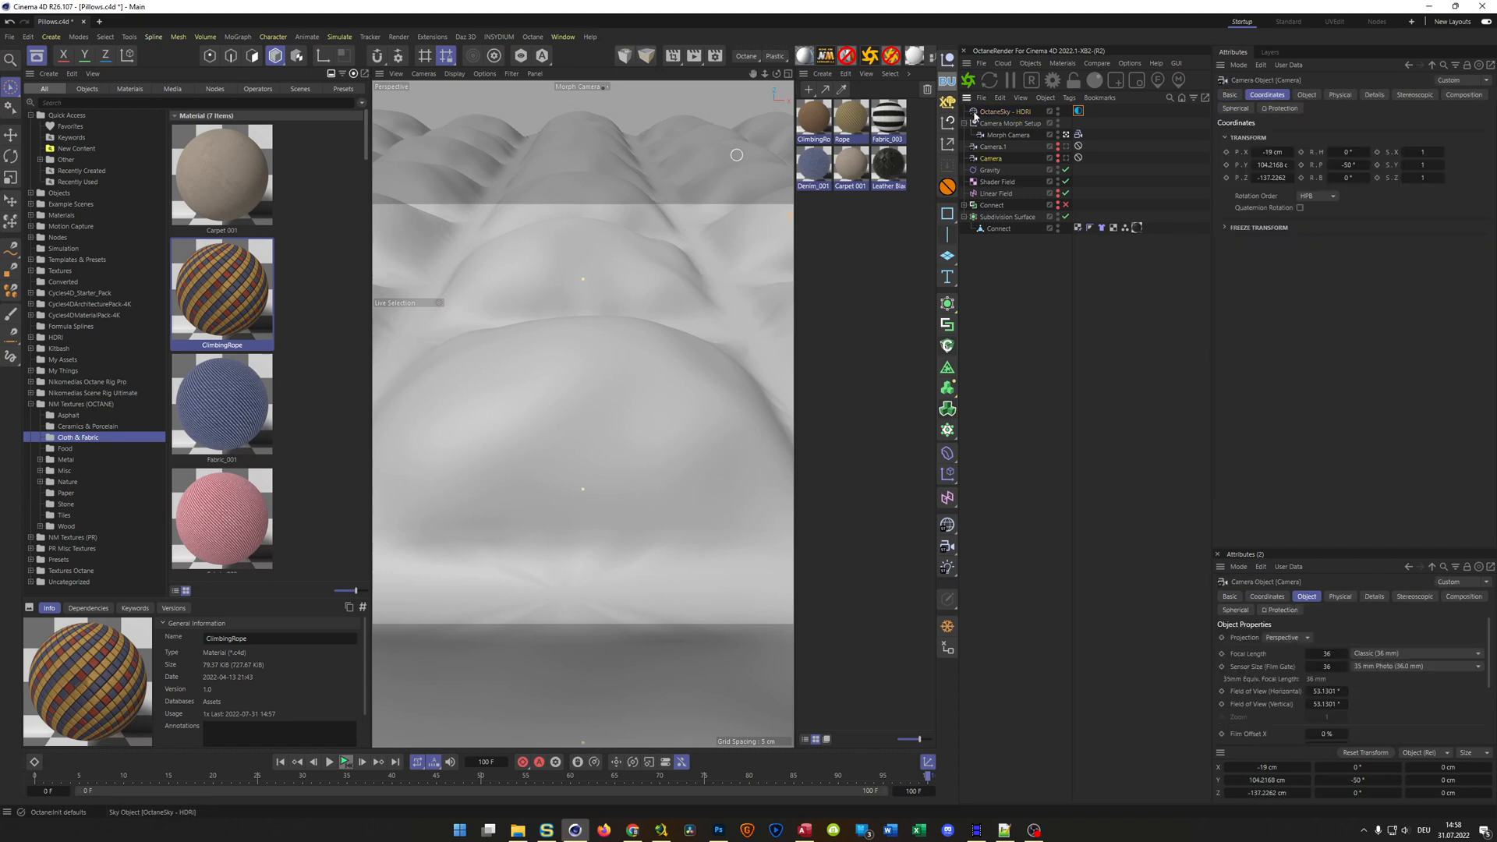
Create a new layer in the layer manager and name it Octane Materials
left_click(1271, 51)
left_click(1226, 81)
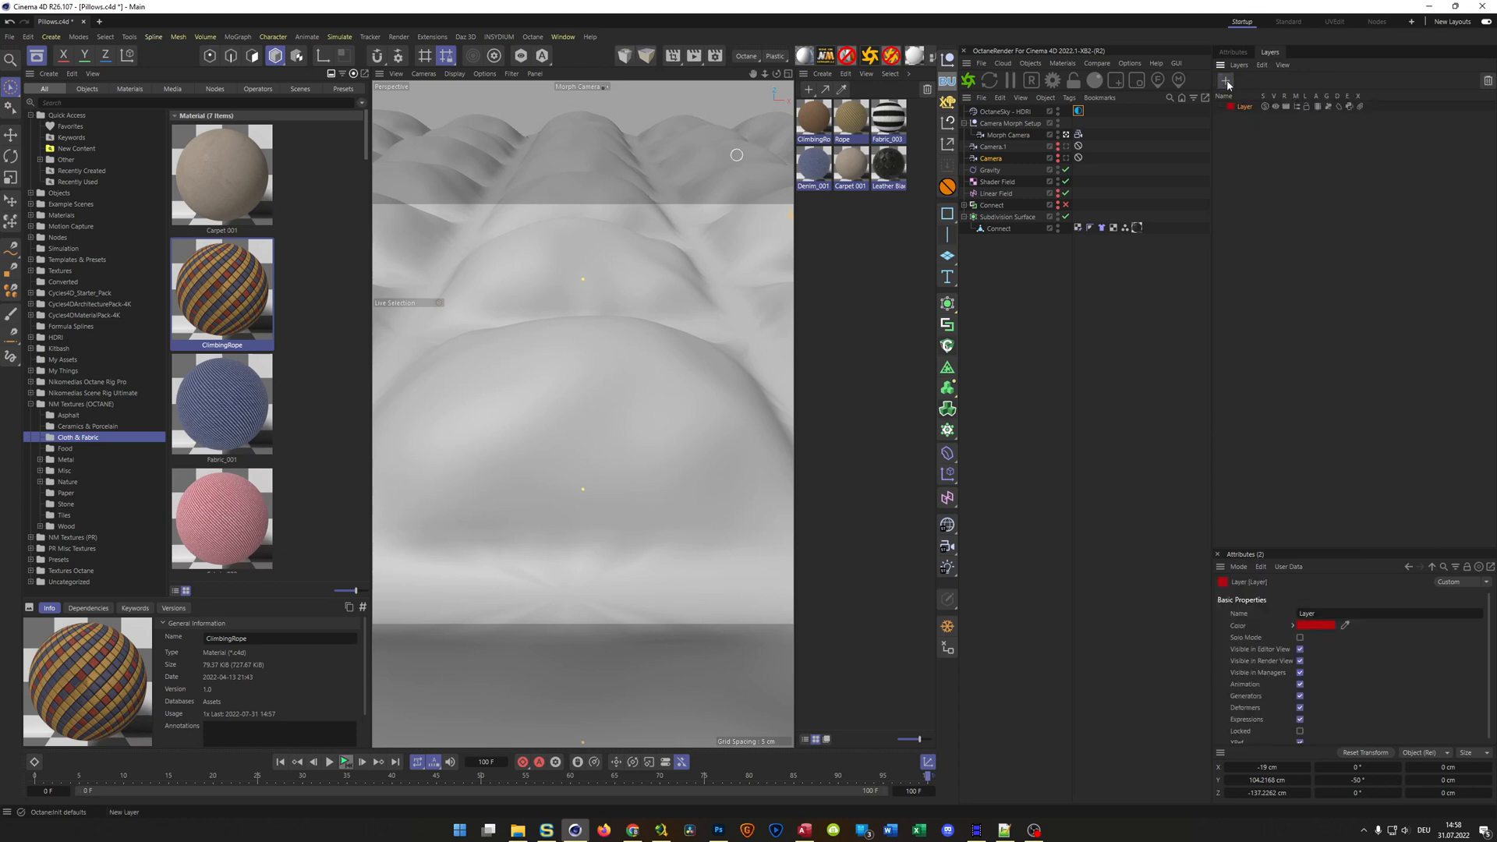
double_click(1245, 108)
type("Oct")
type("ane M")
type("aterials")
key("Return")
Assign all six scene materials to the Octane Materials layer and filter the material list to No Layer
left_click_drag(821, 211, 1253, 110)
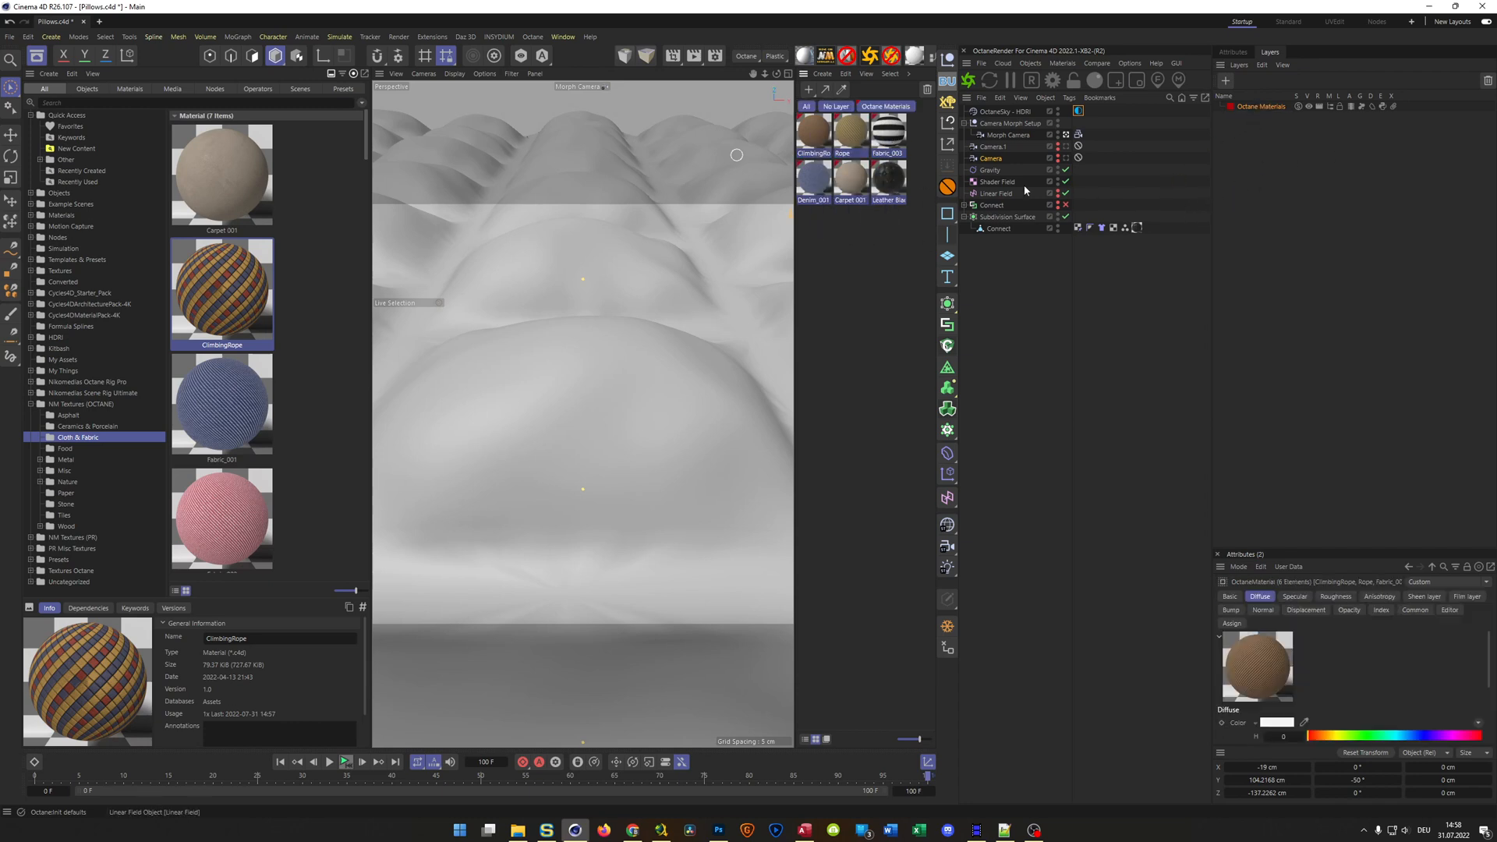
left_click(872, 243)
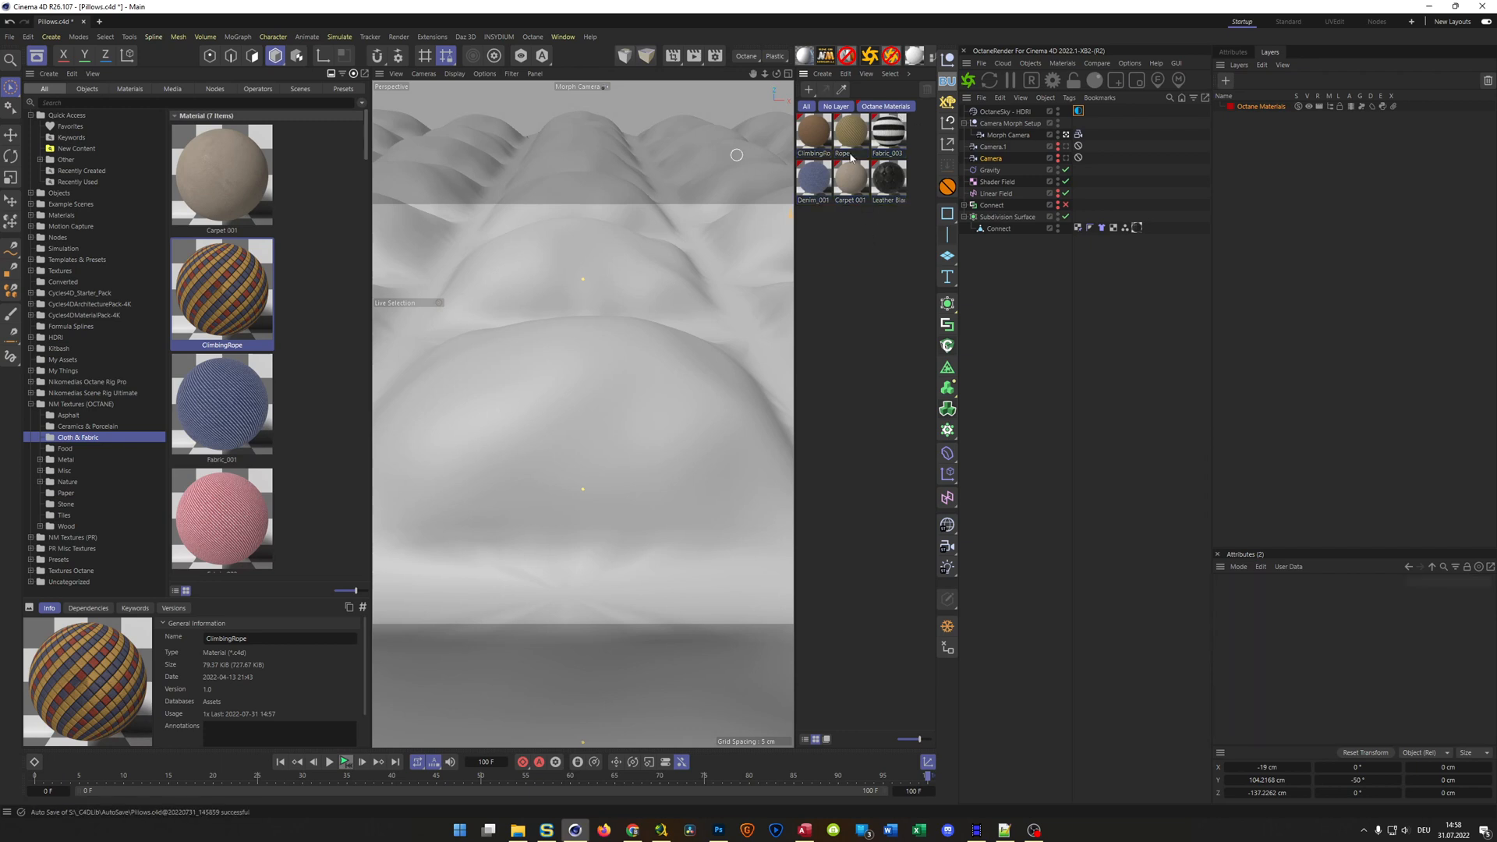
left_click(836, 106)
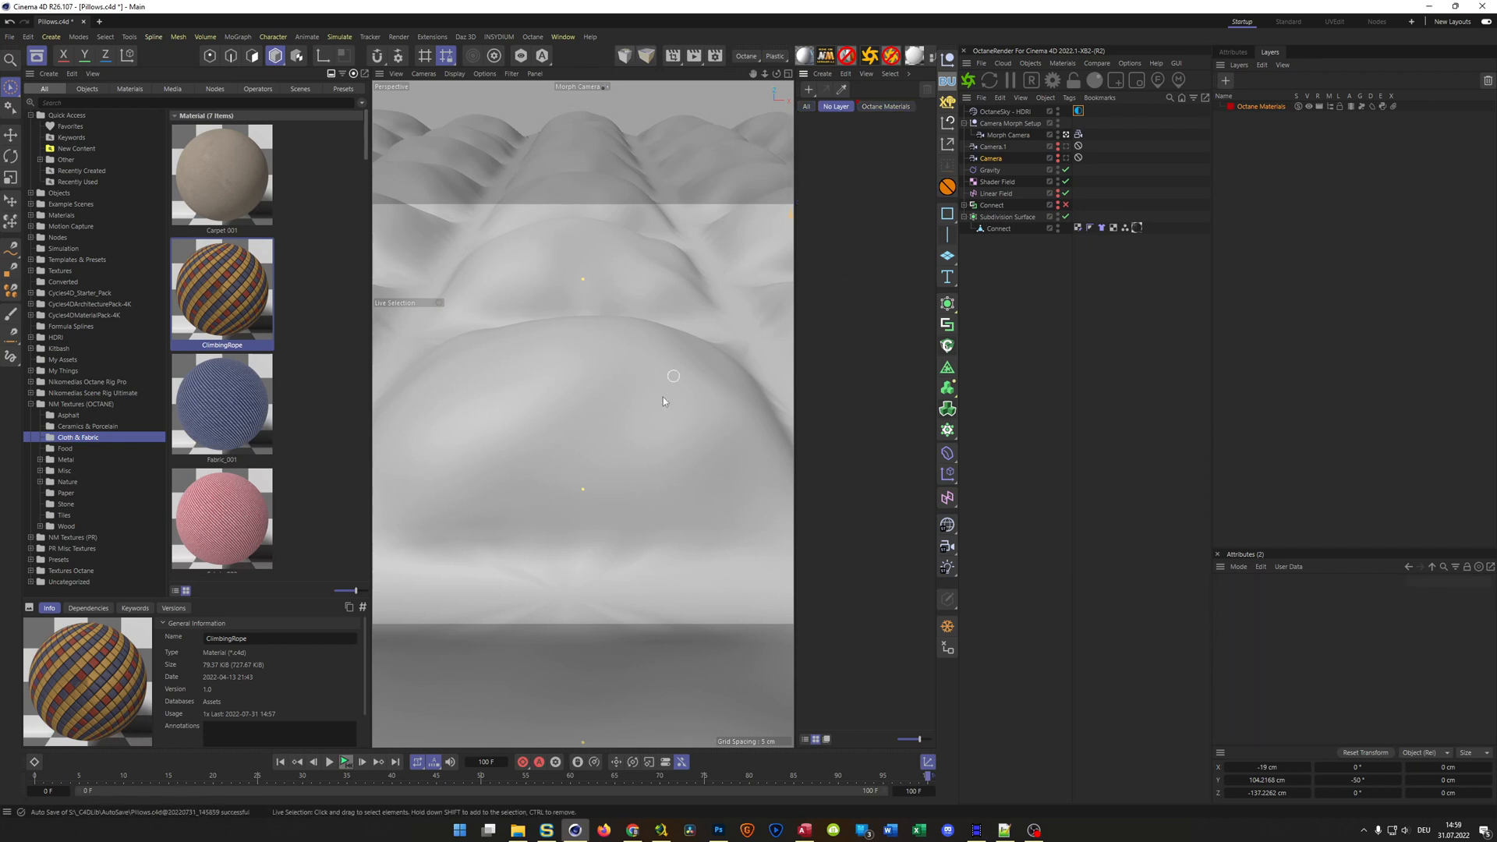
Add the ClimbingRope material from the Cloth & Fabric category of NM Textures (PR) to the scene materials
left_click(31, 404)
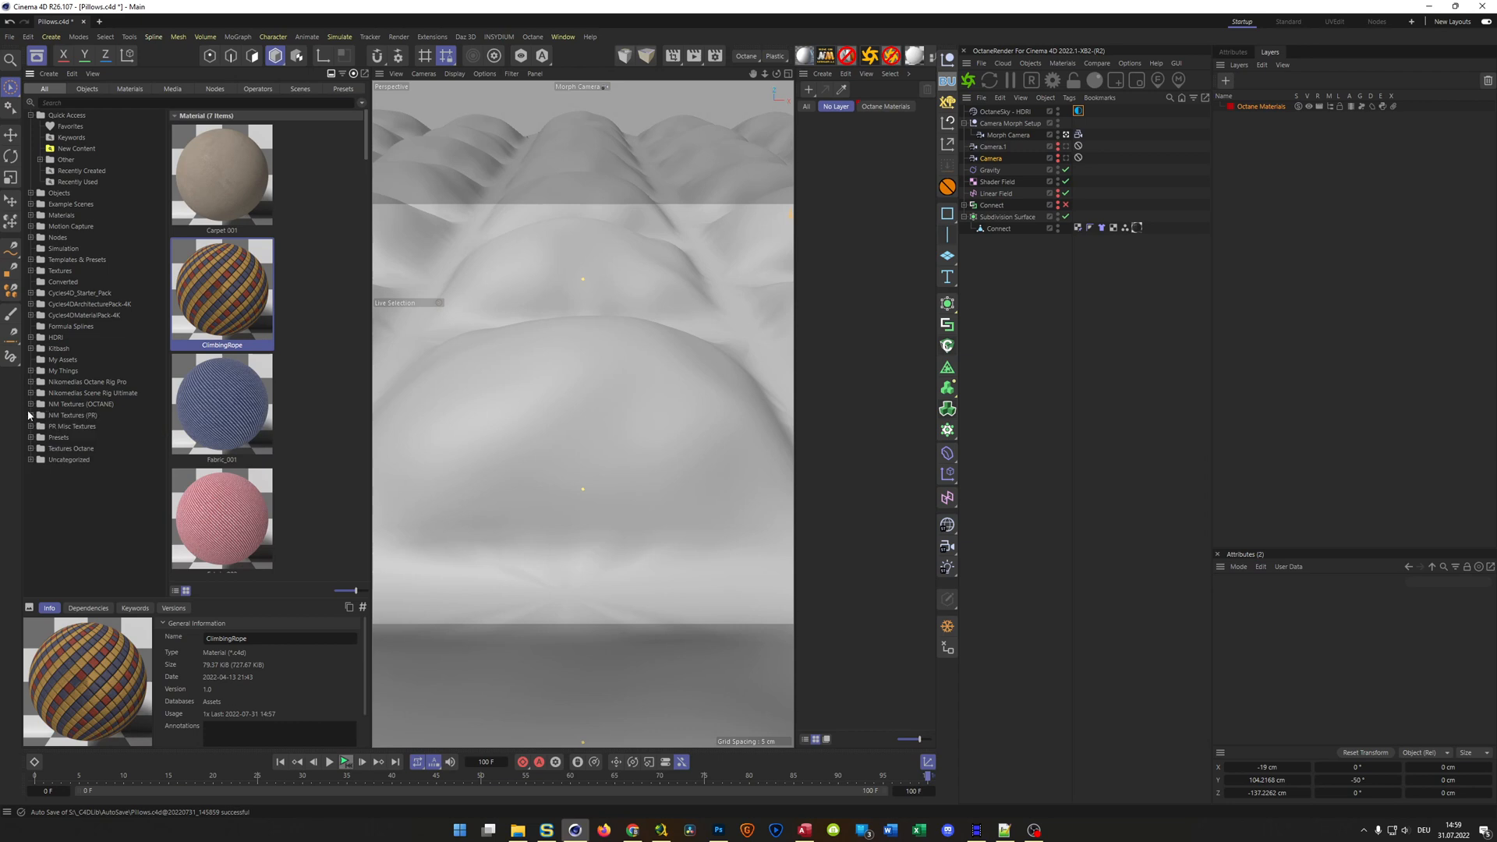
left_click(29, 415)
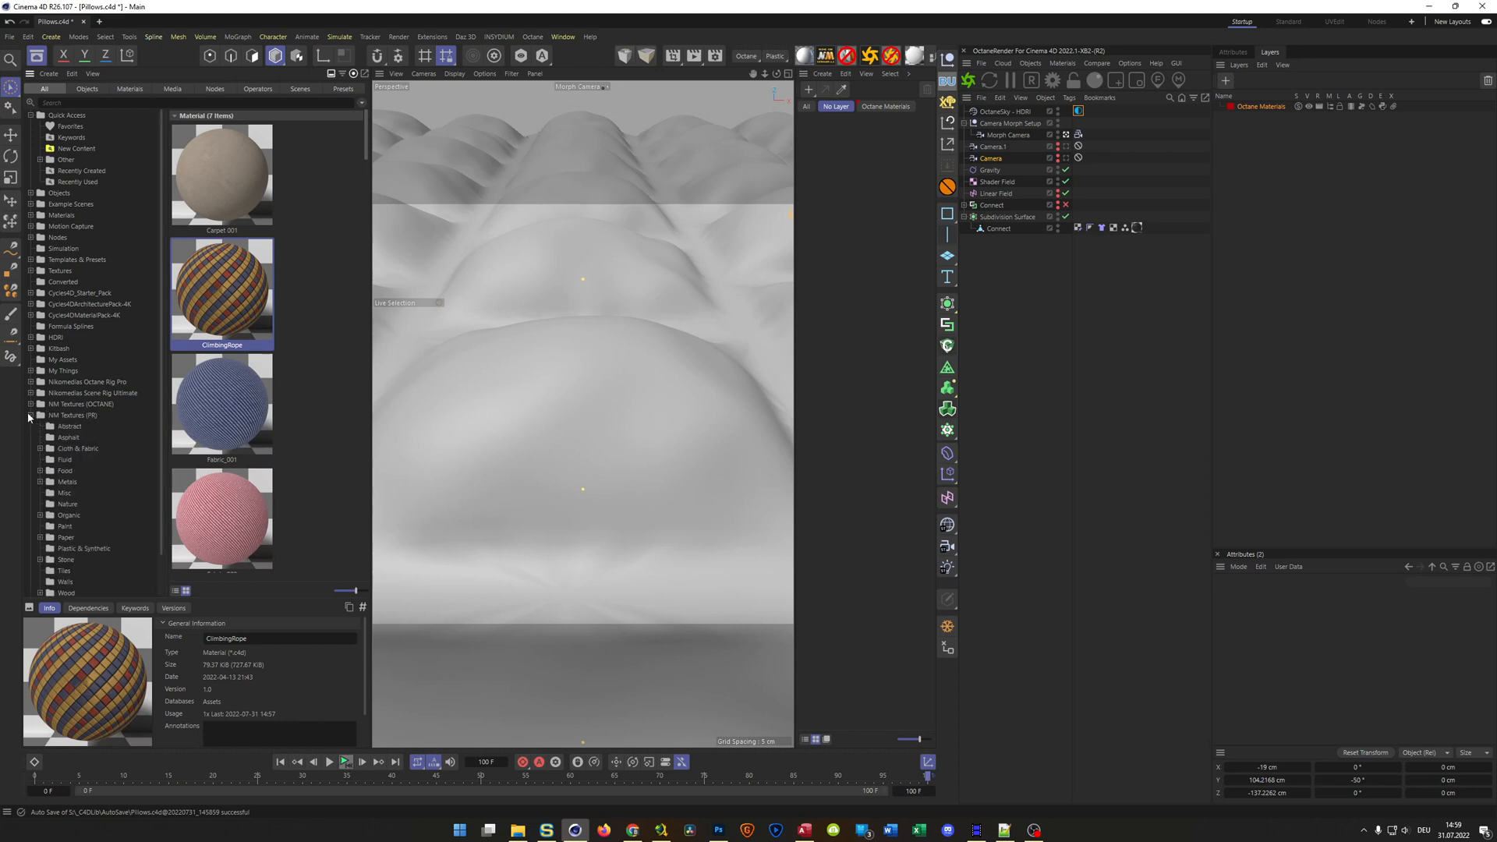
left_click(54, 451)
scroll(258, 249, "down", 2)
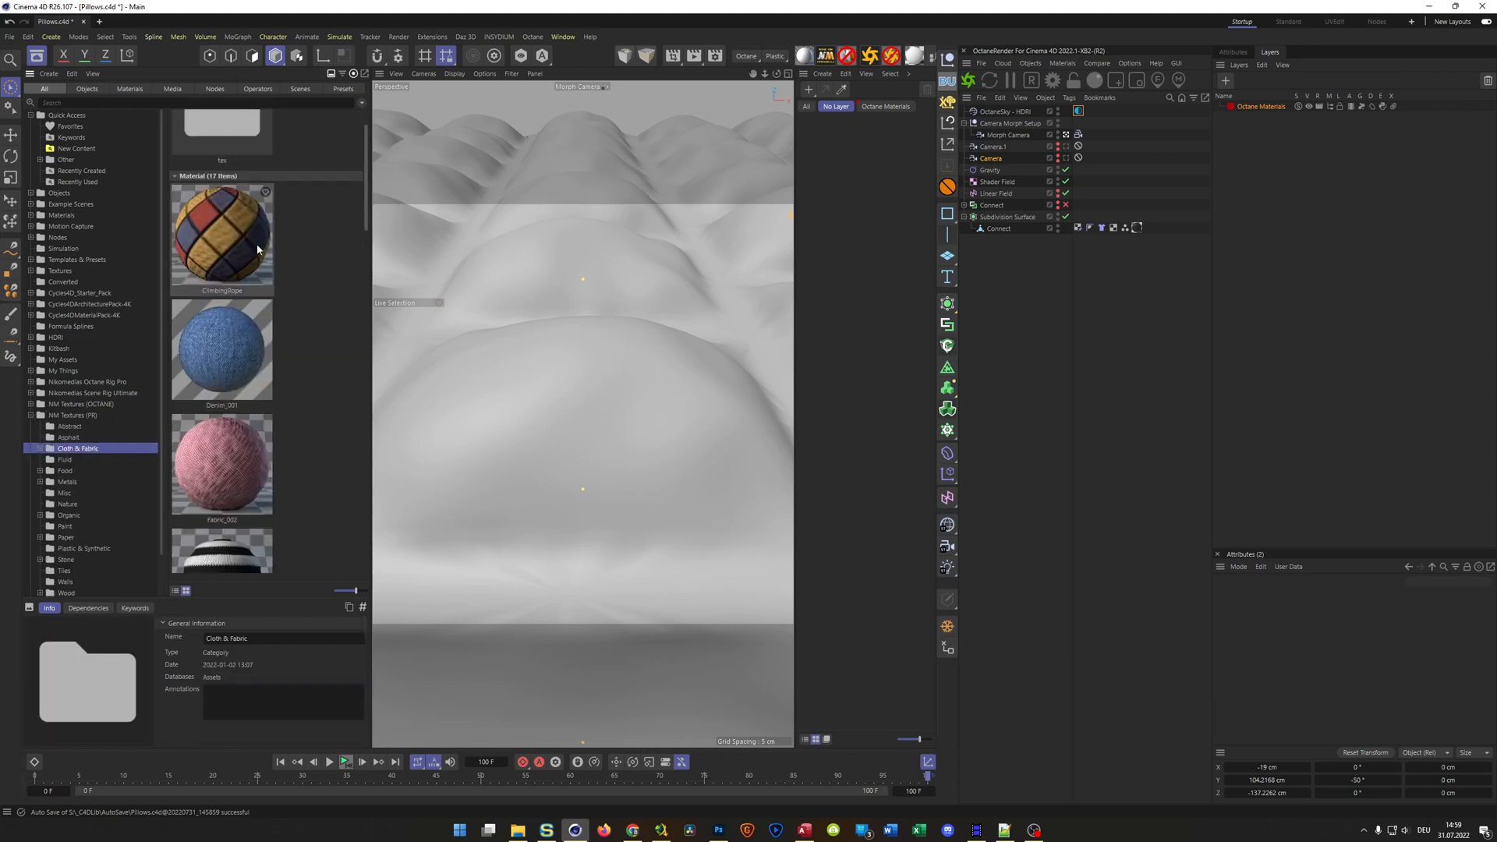
left_click_drag(248, 268, 731, 312)
left_click_drag(837, 168, 819, 235)
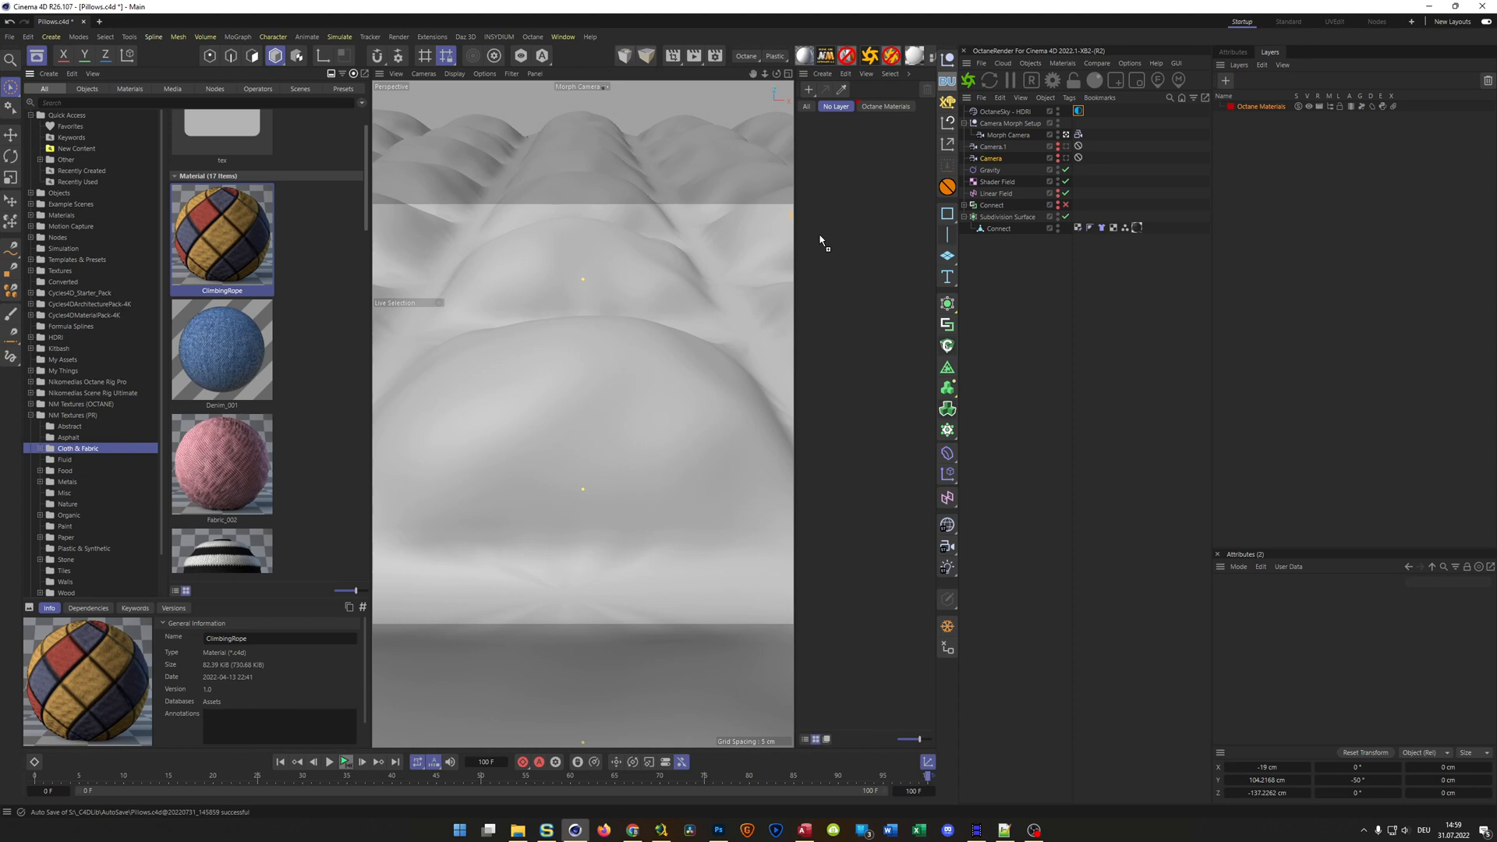
left_click_drag(820, 236, 892, 258)
left_click_drag(891, 258, 891, 253)
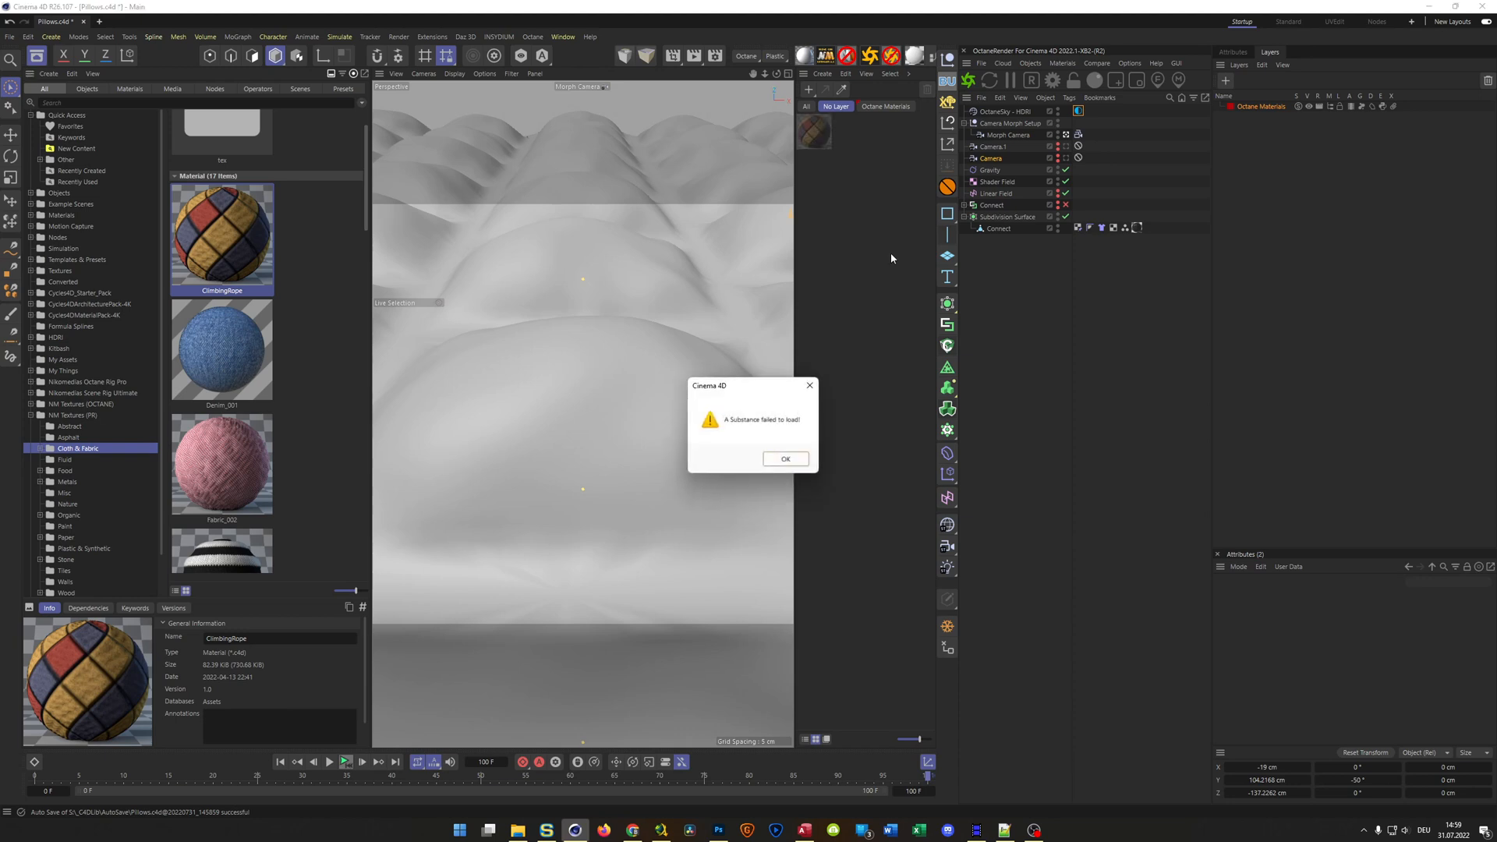
left_click(784, 460)
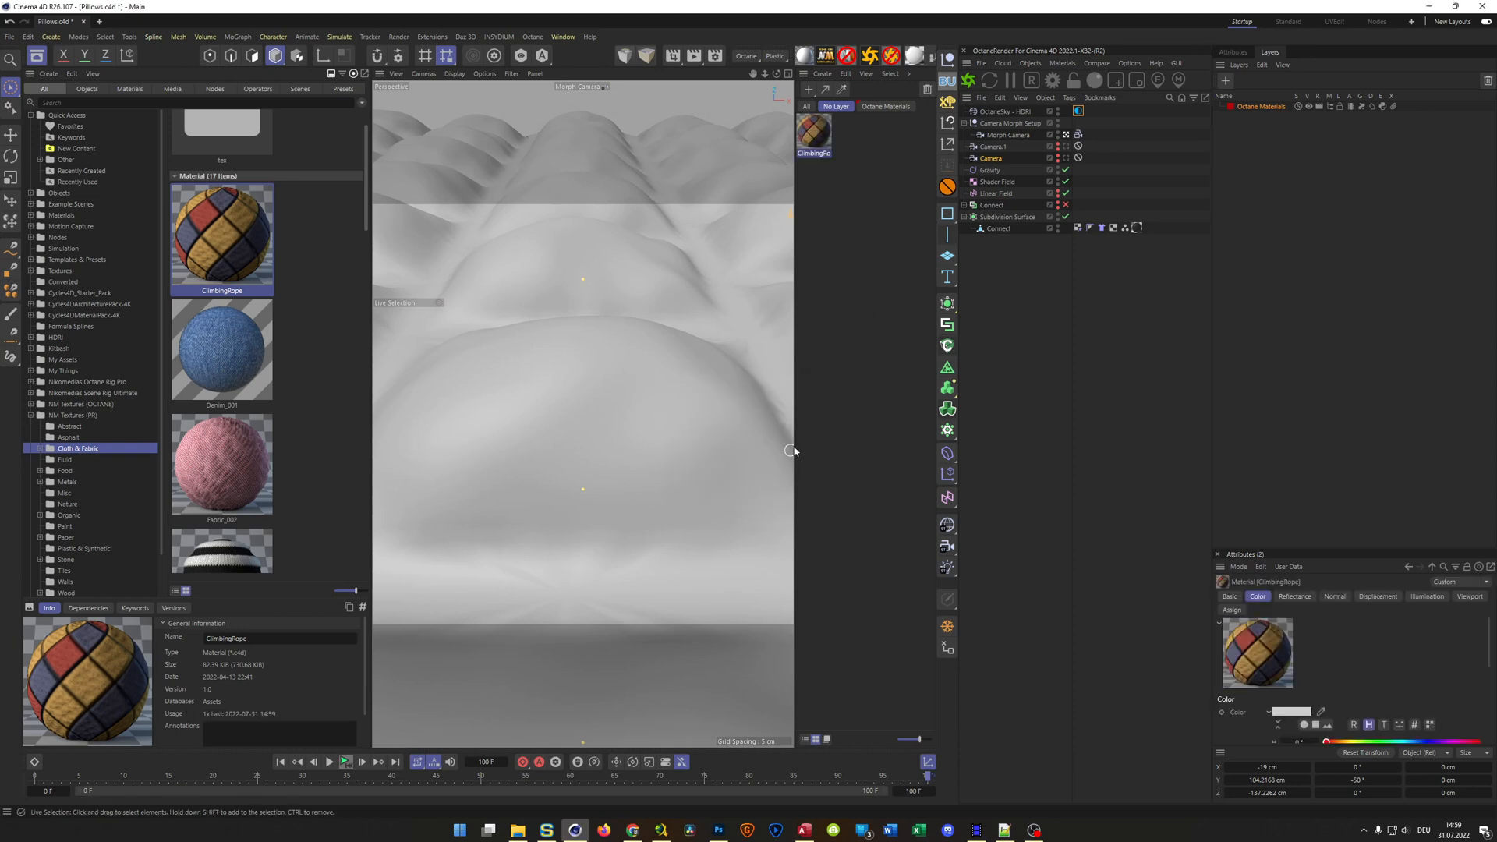
Open the newly added ClimbingRope material and examine the image textures in its Color and Reflectance channels
double_click(817, 134)
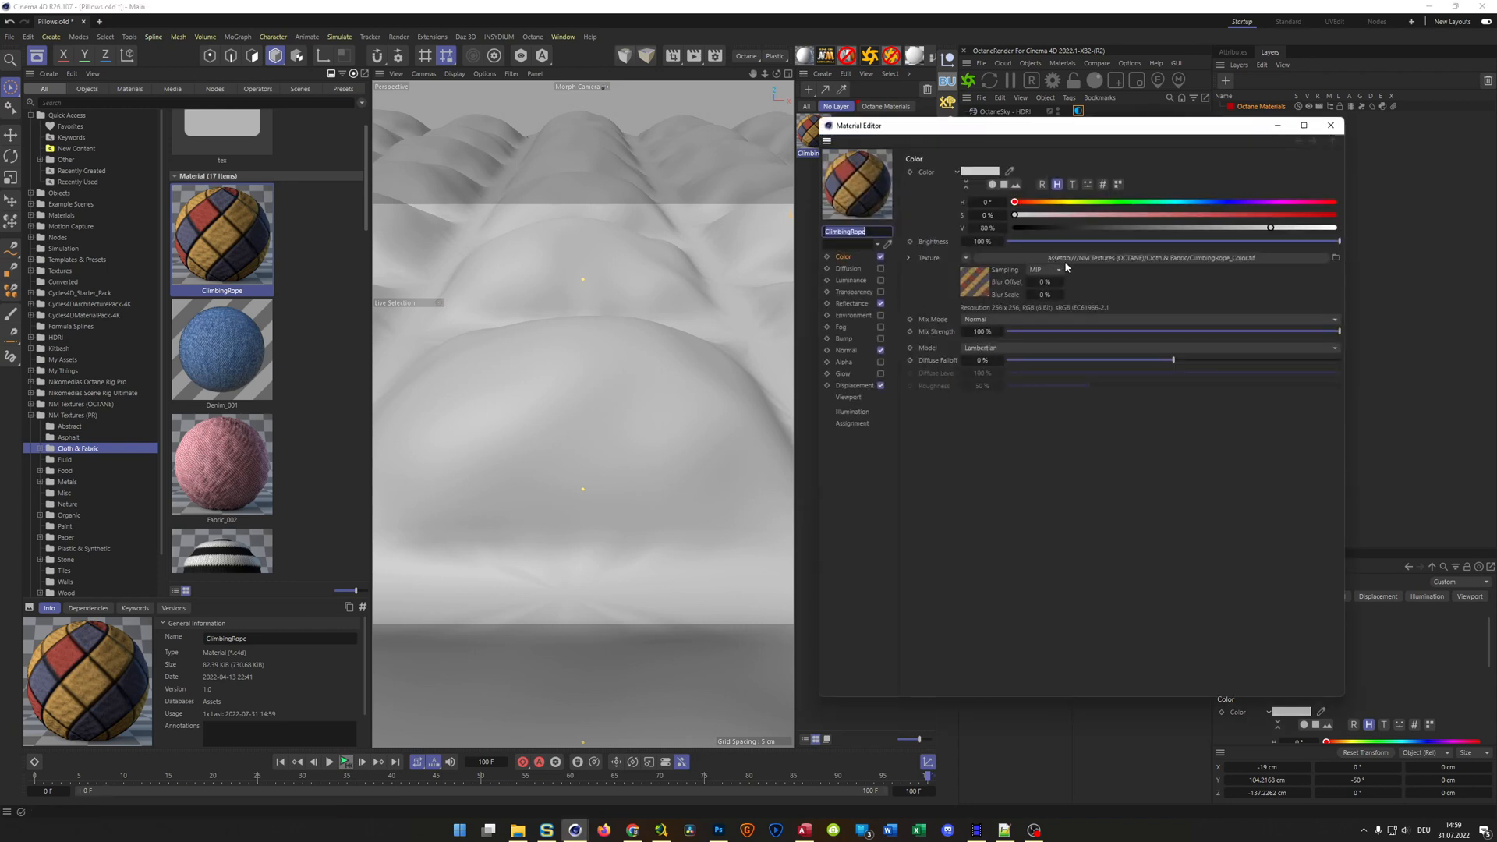
left_click(975, 282)
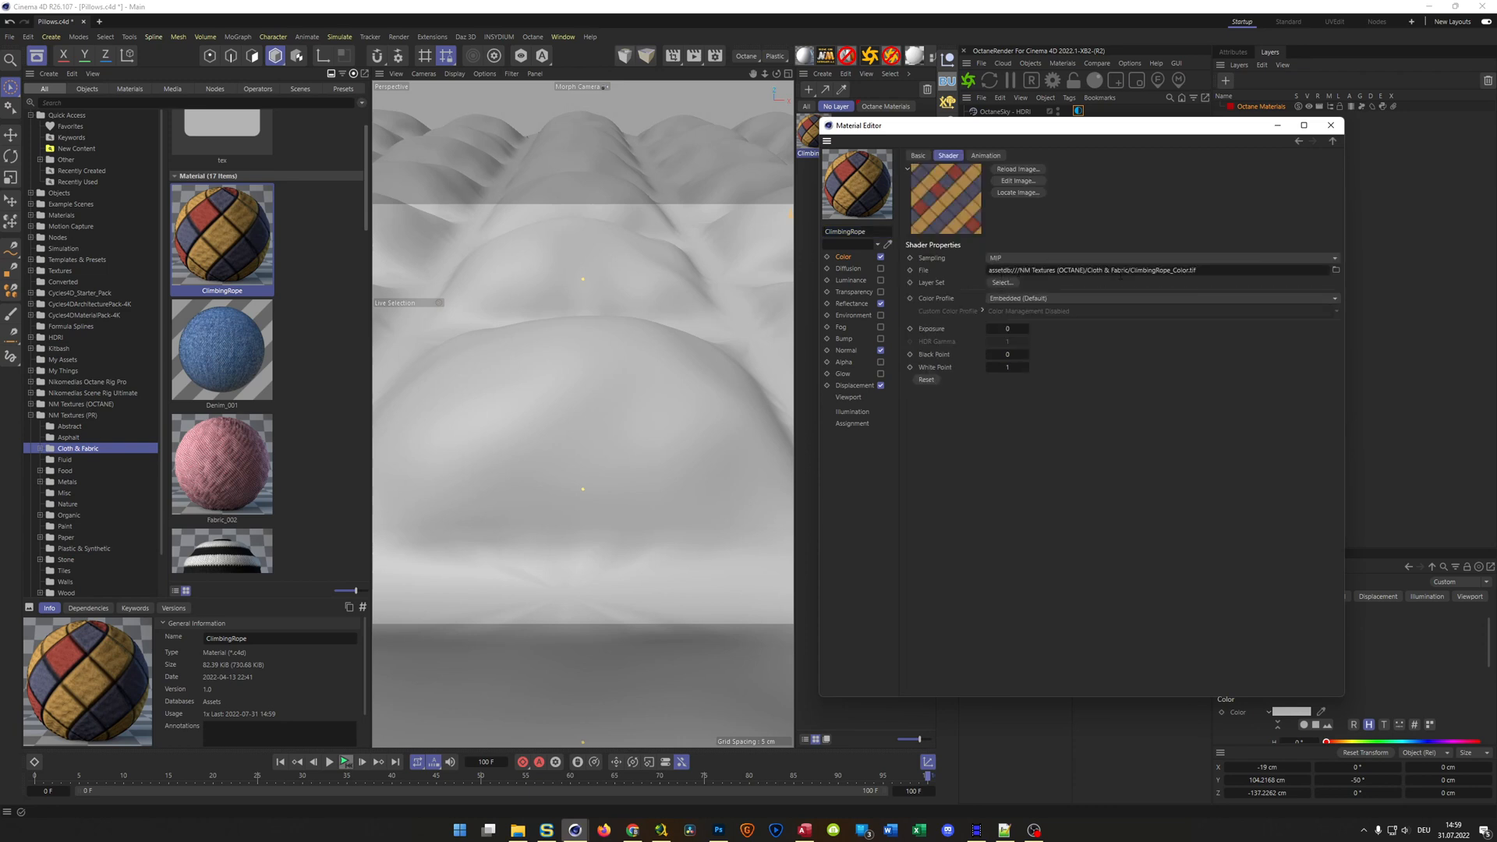
left_click(853, 303)
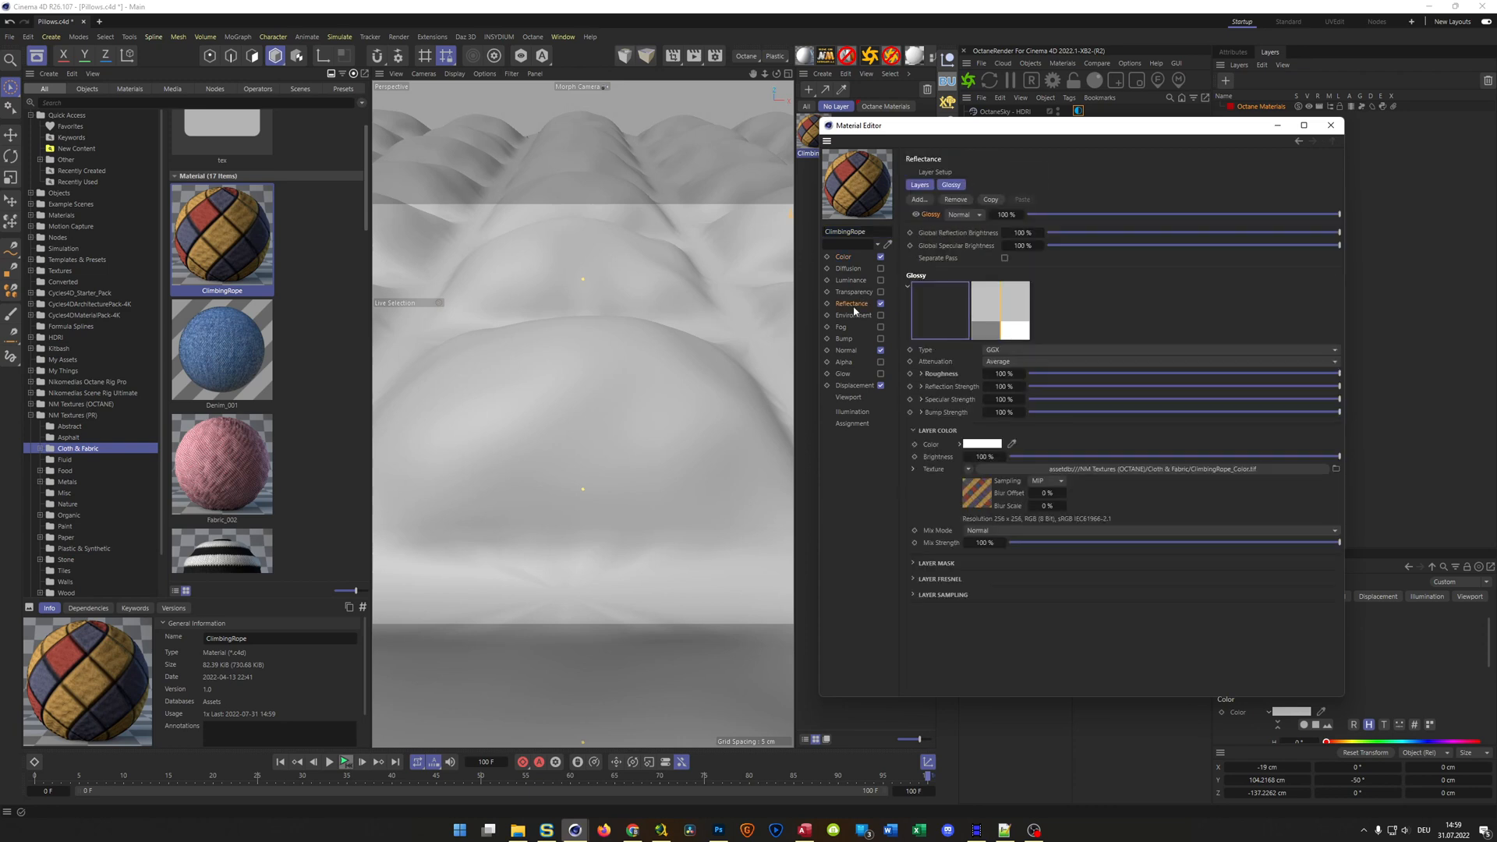
left_click(986, 503)
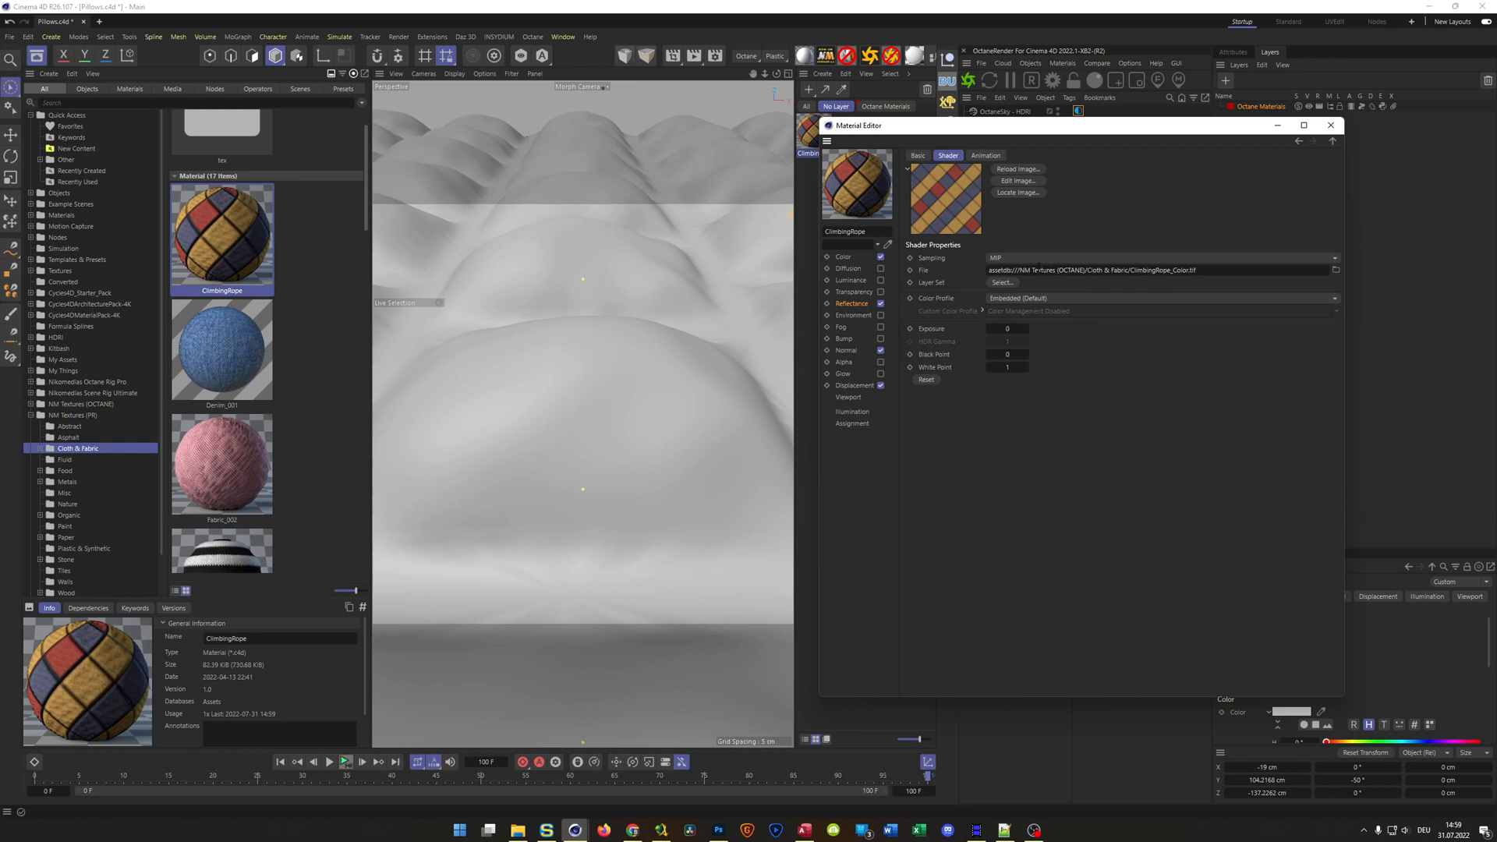
left_click(854, 304)
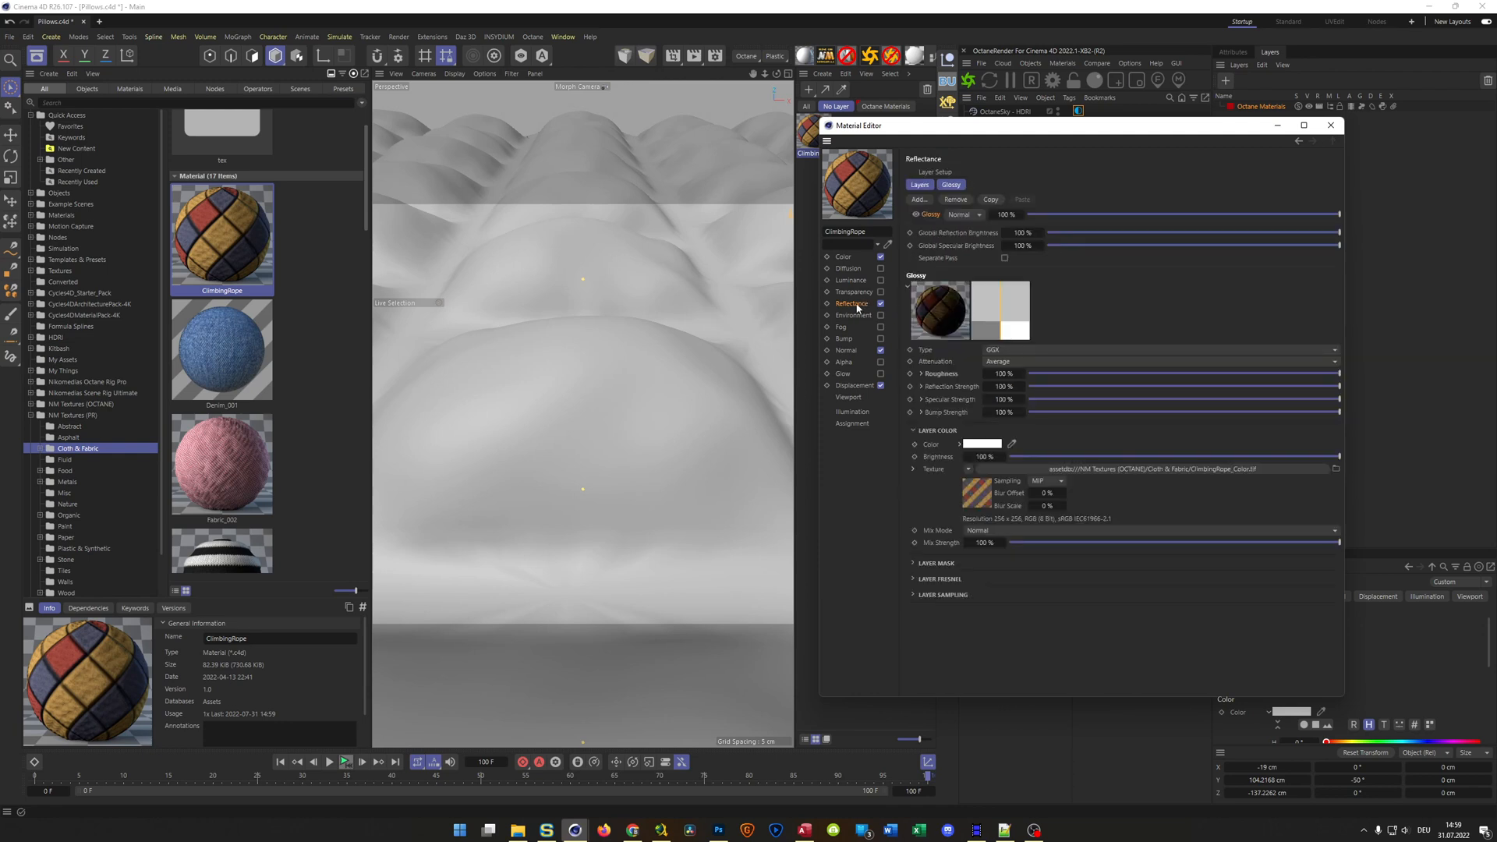
left_click(978, 497)
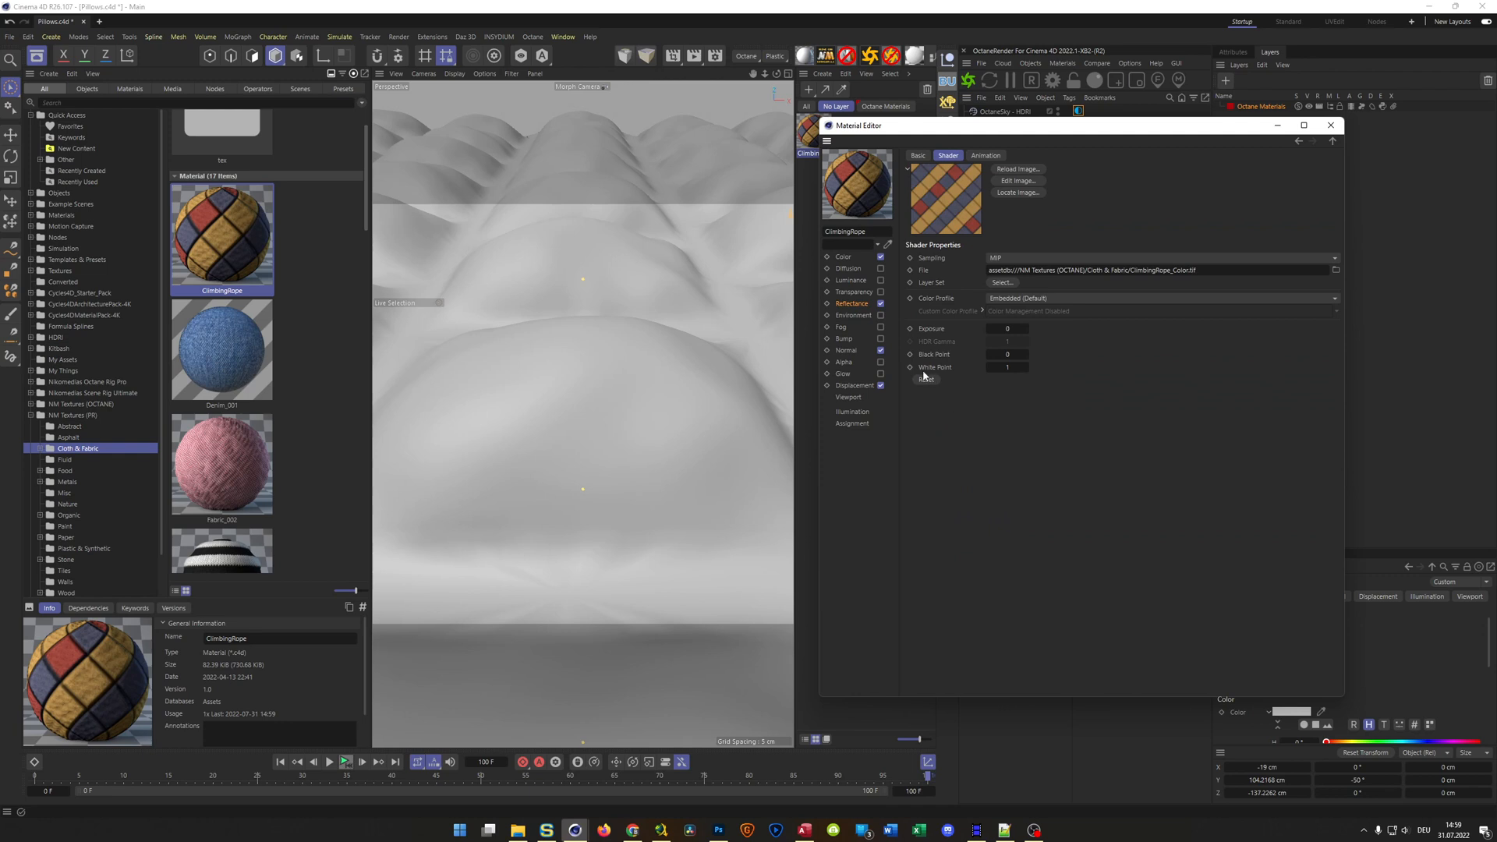
Examine the ClimbingRope material's Normal, Displacement and Color textures plus its Reflectance roughness texture, and close the material editor
left_click(846, 351)
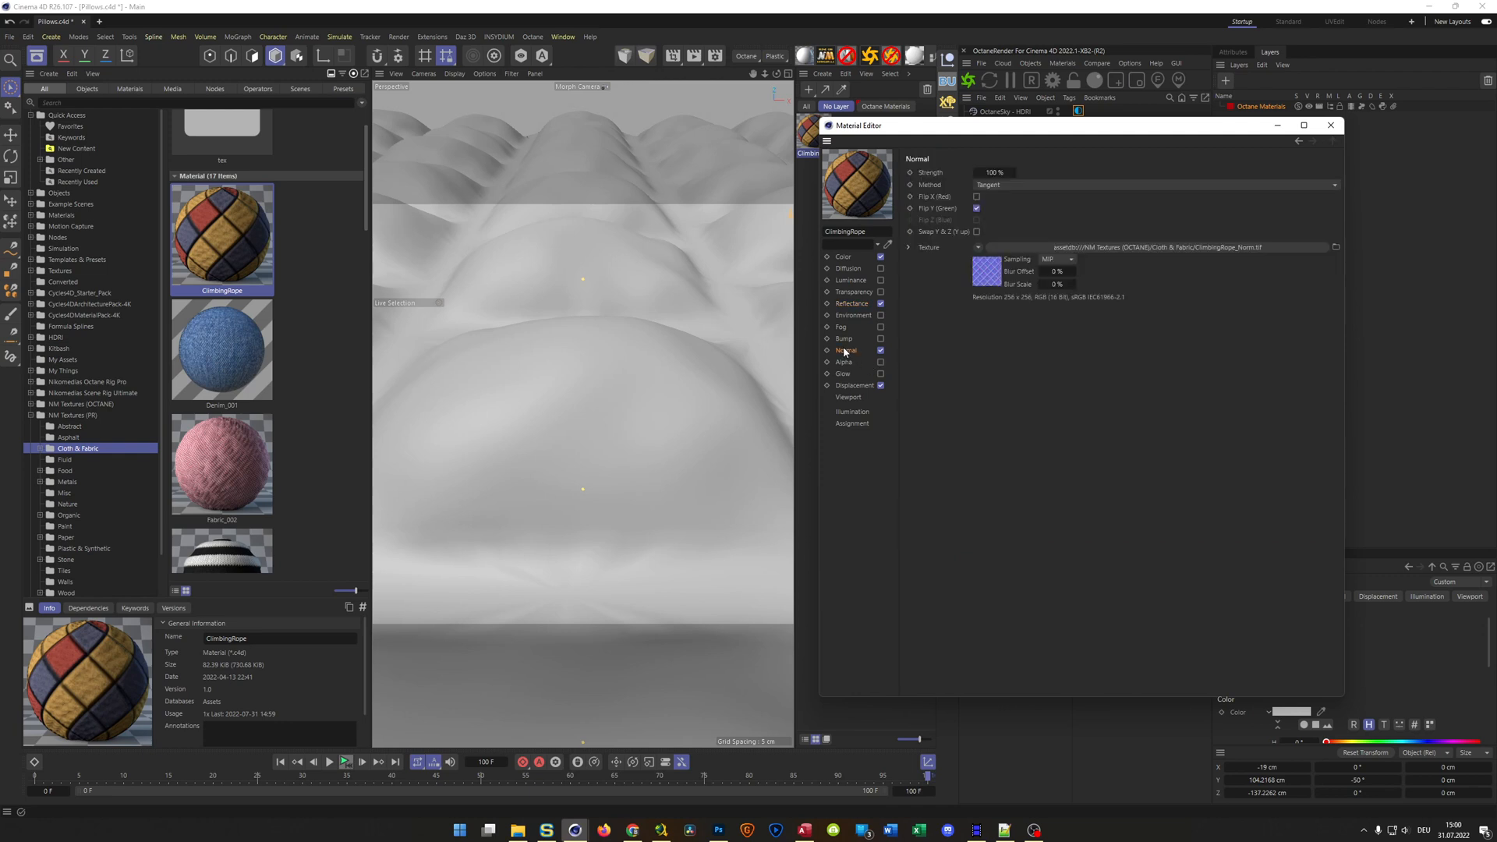
left_click(857, 386)
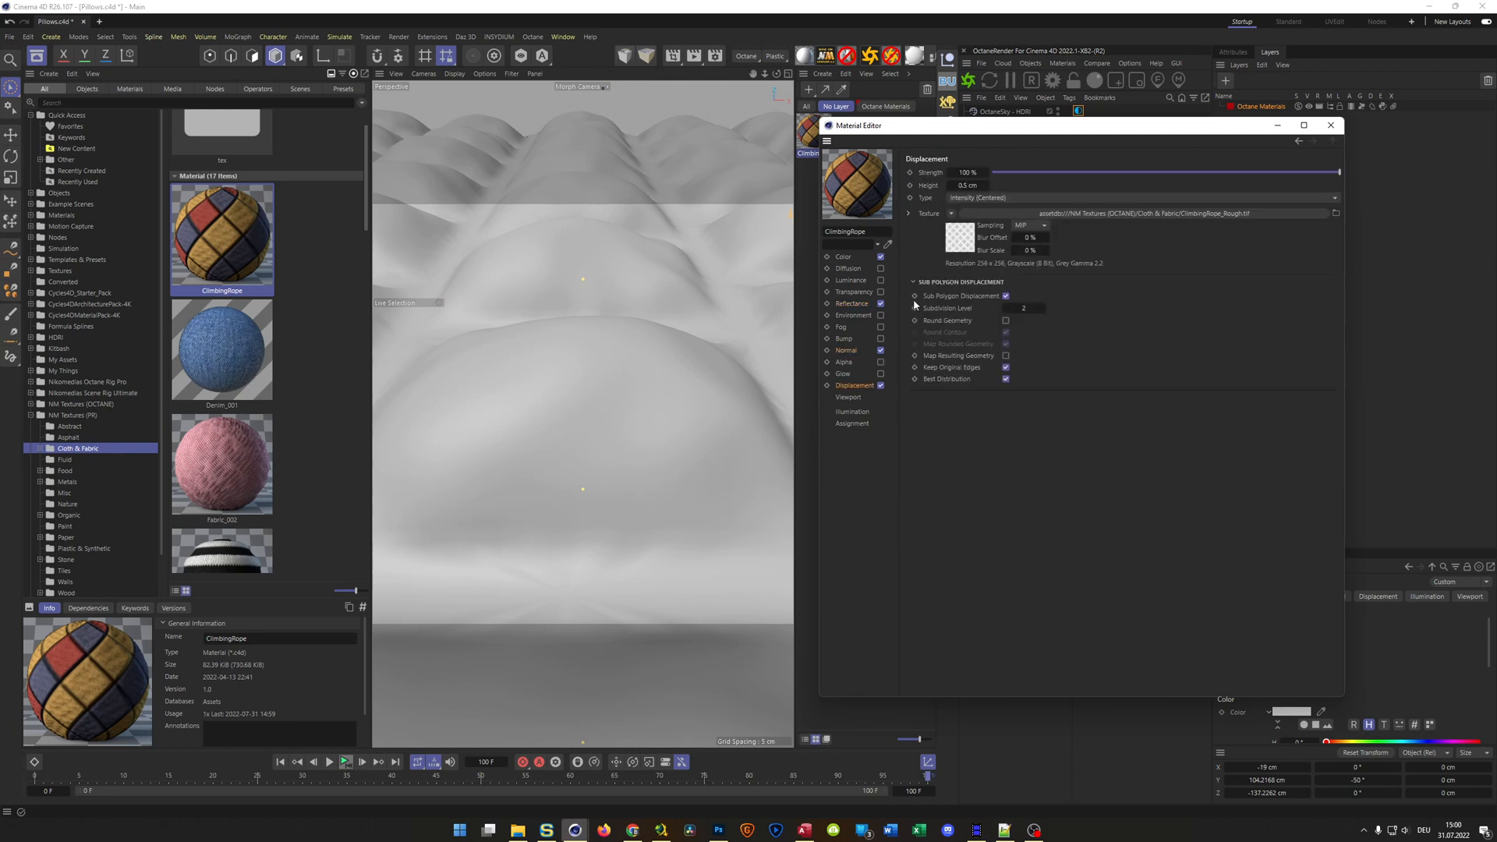
left_click(959, 239)
left_click(845, 258)
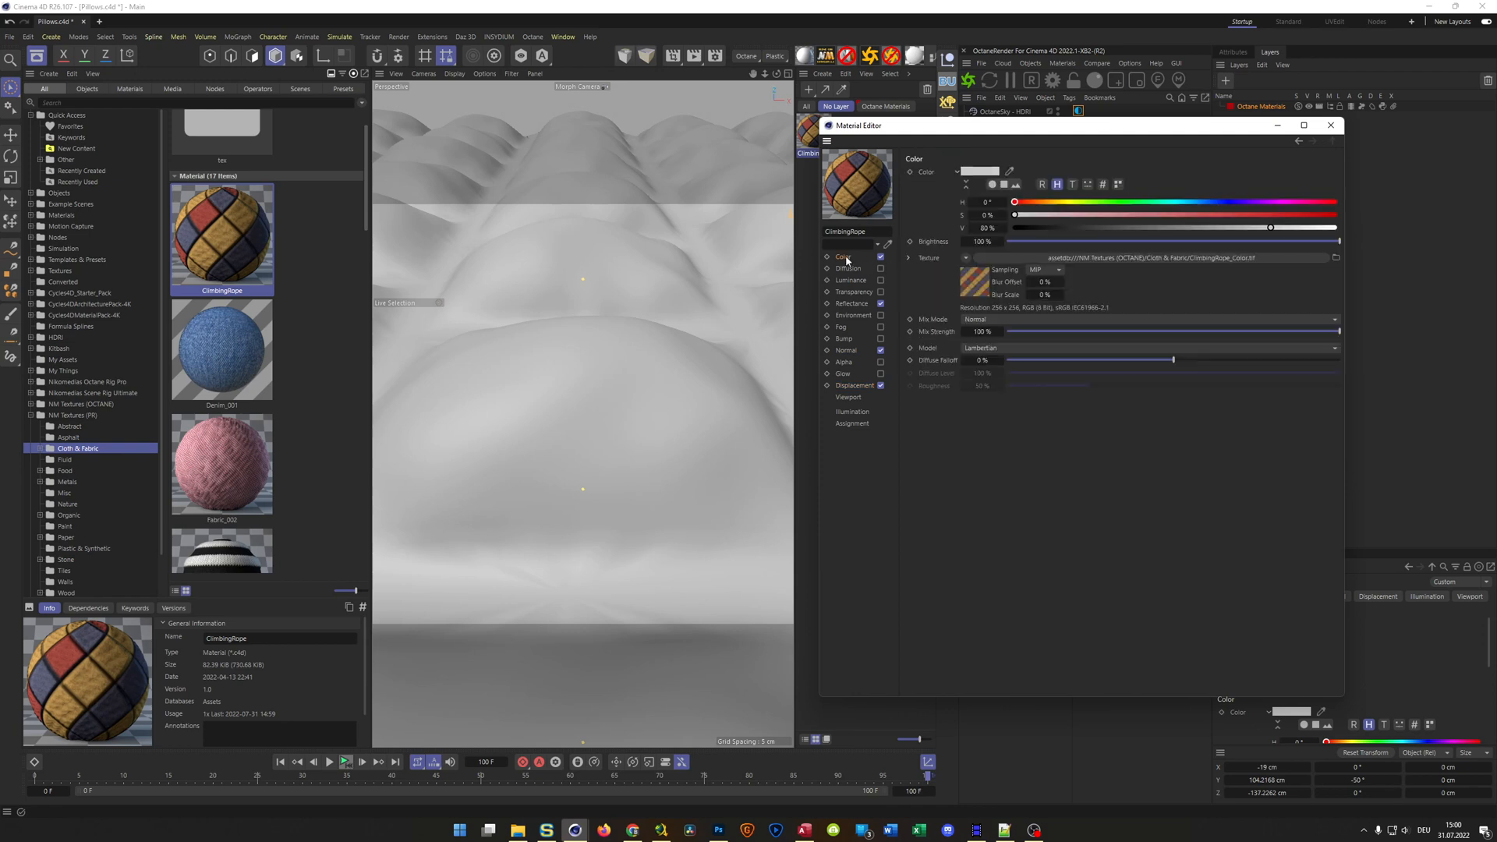
left_click(969, 287)
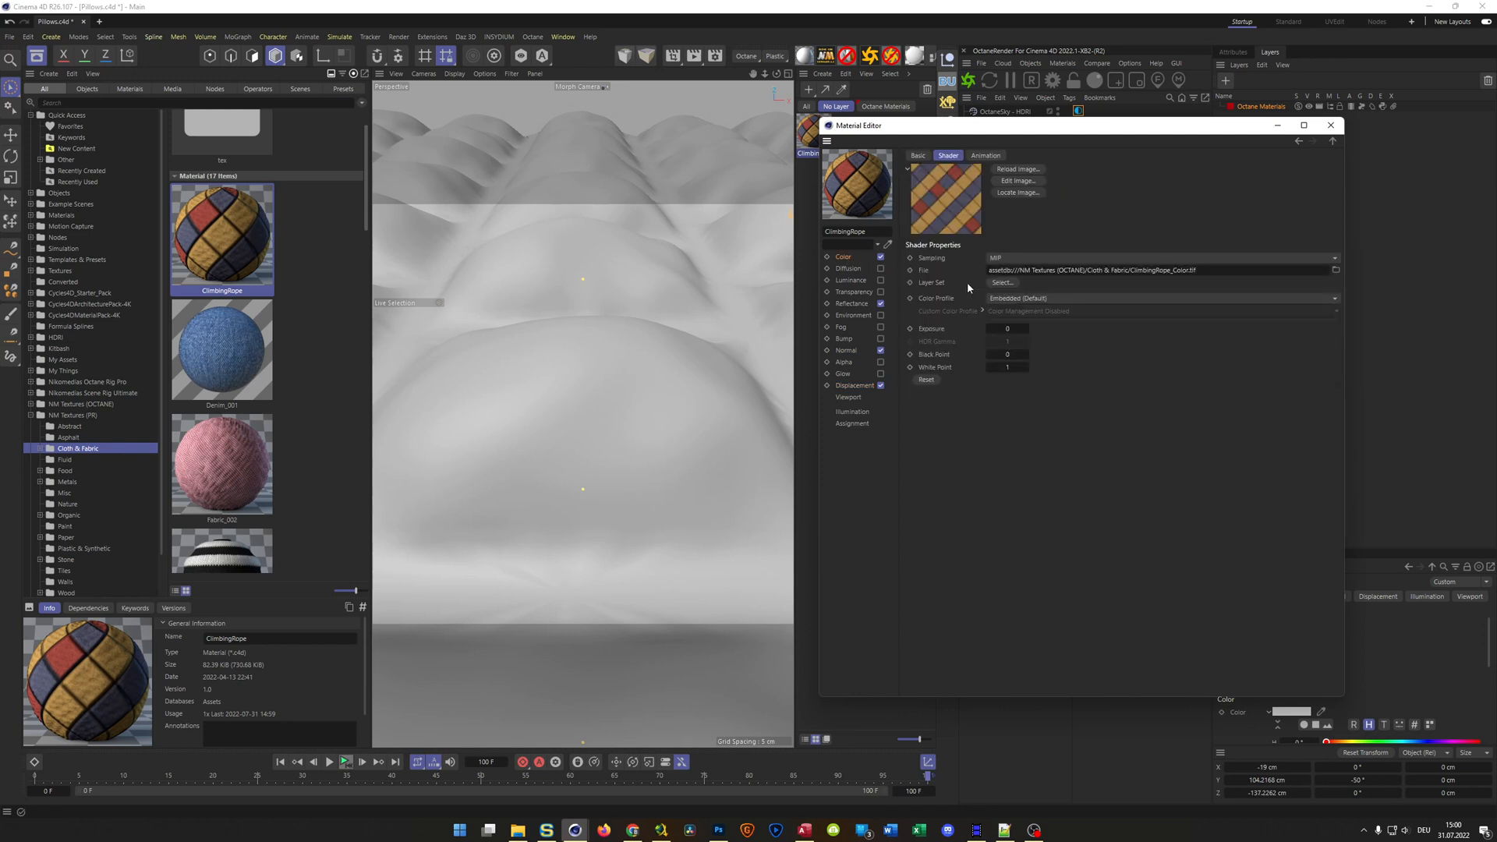
left_click(852, 304)
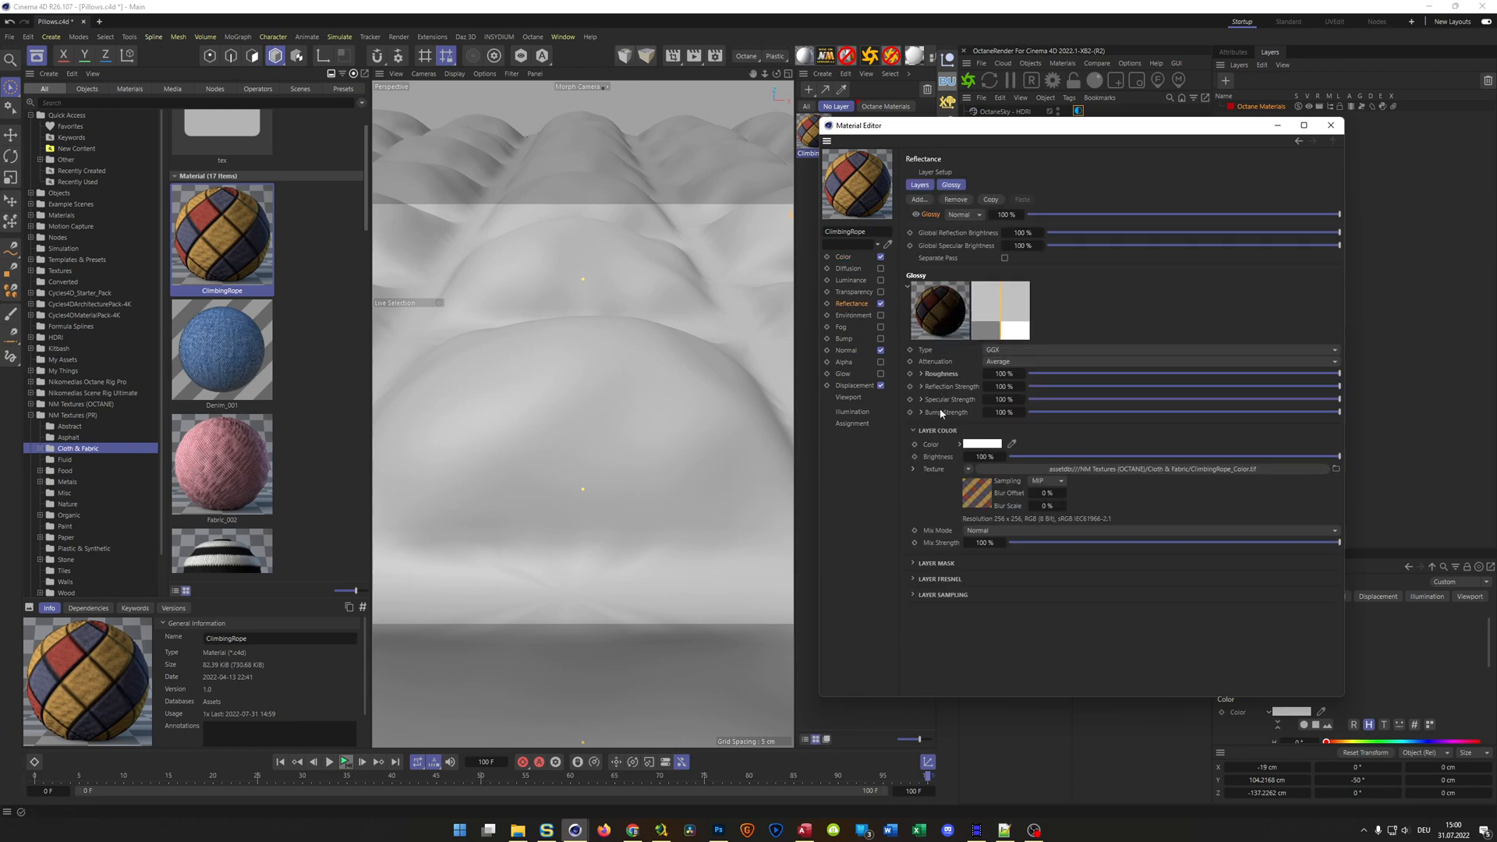
left_click(921, 374)
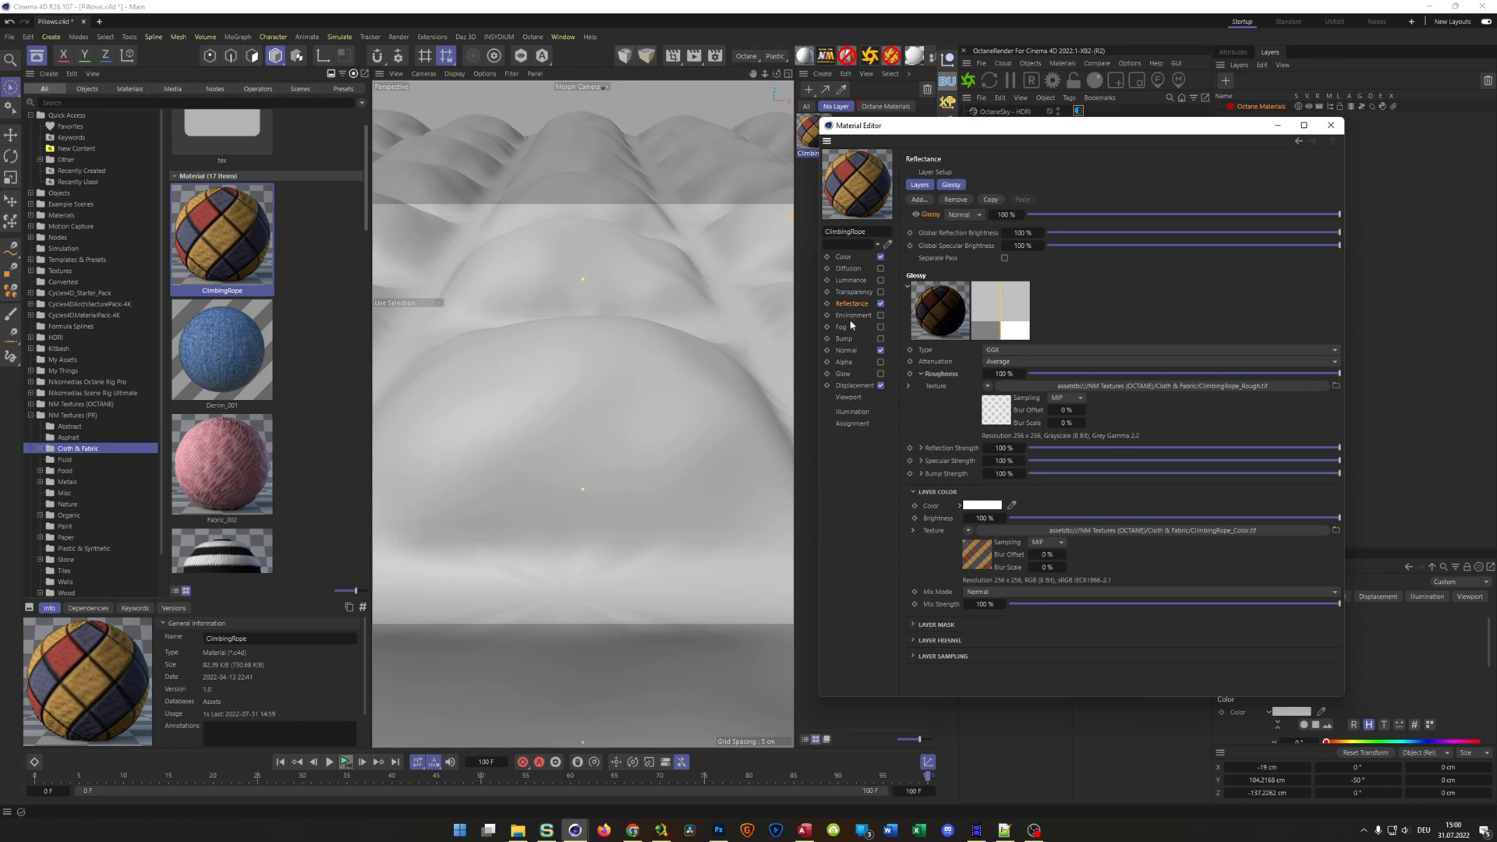
left_click(1330, 125)
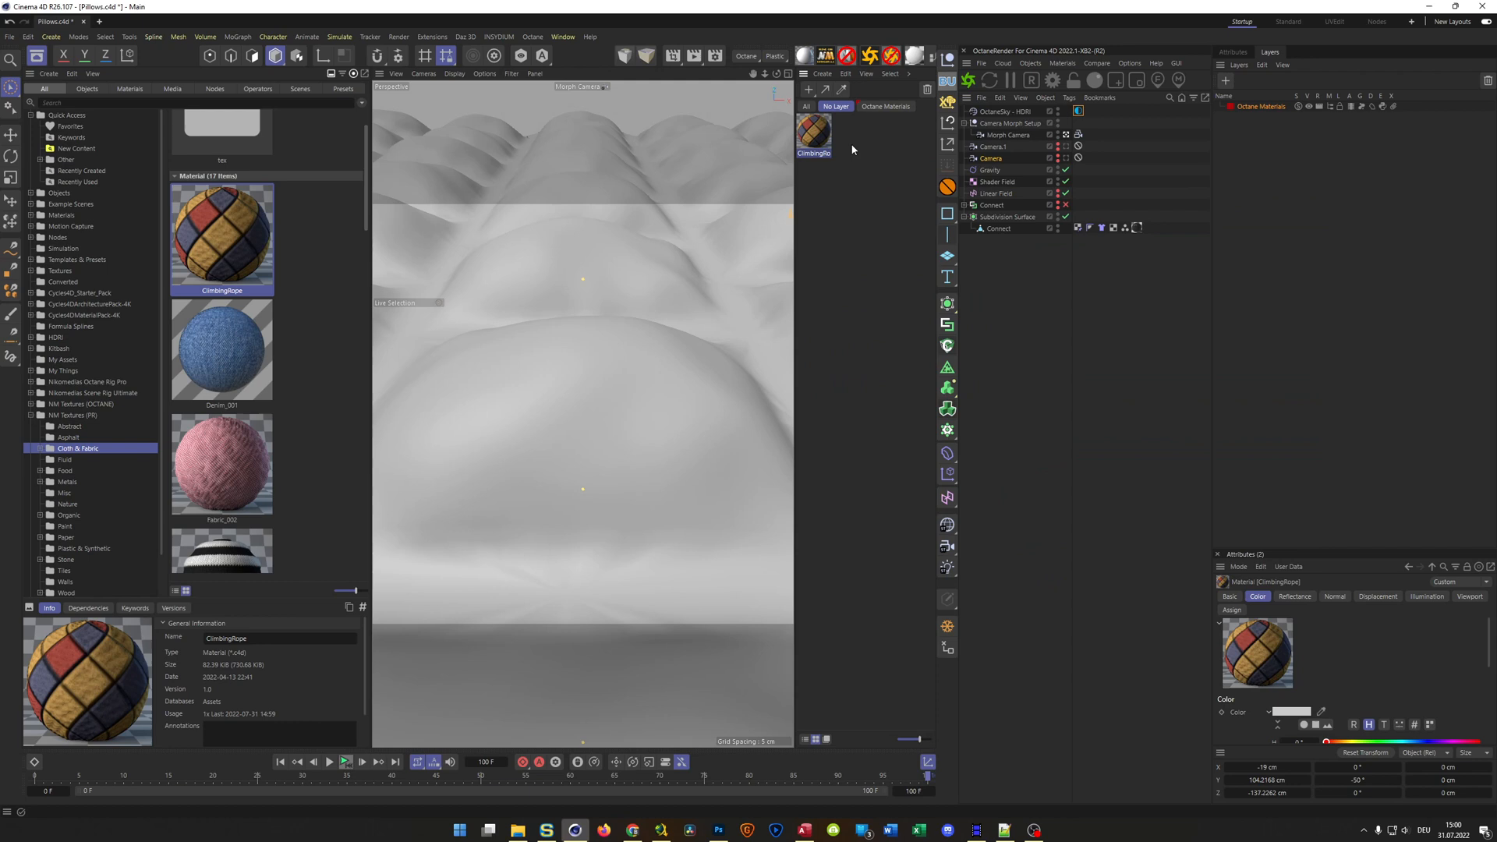
Add the Denim_001, Fabric_003 and Leather Black_002 materials from the same Cloth & Fabric category to the scene
left_click_drag(223, 349, 845, 271)
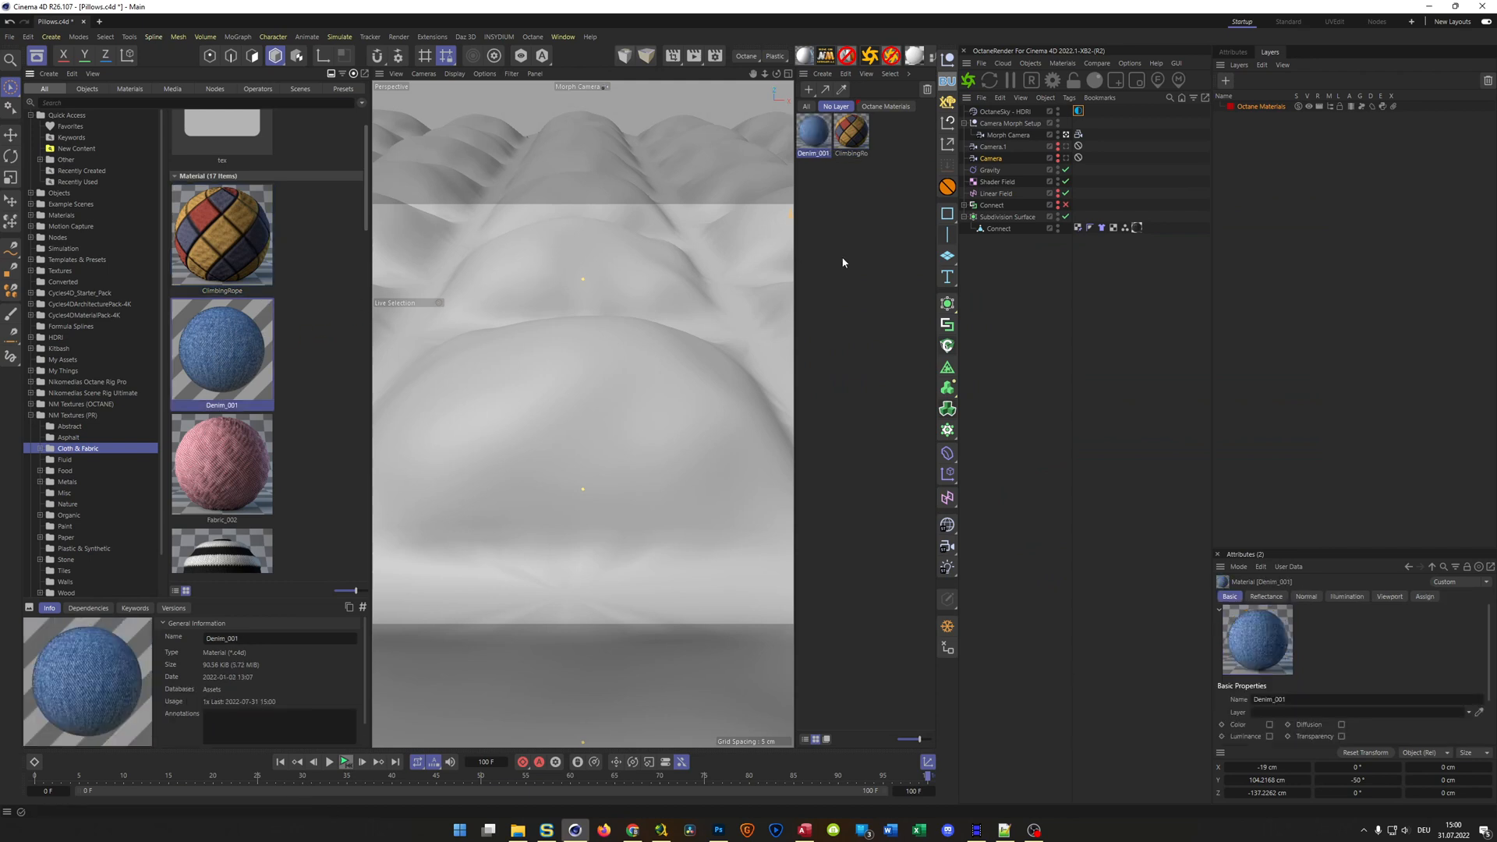
scroll(276, 501, "down", 4)
left_click_drag(234, 402, 885, 334)
scroll(254, 521, "down", 2)
scroll(254, 521, "down", 2)
left_click_drag(234, 427, 900, 349)
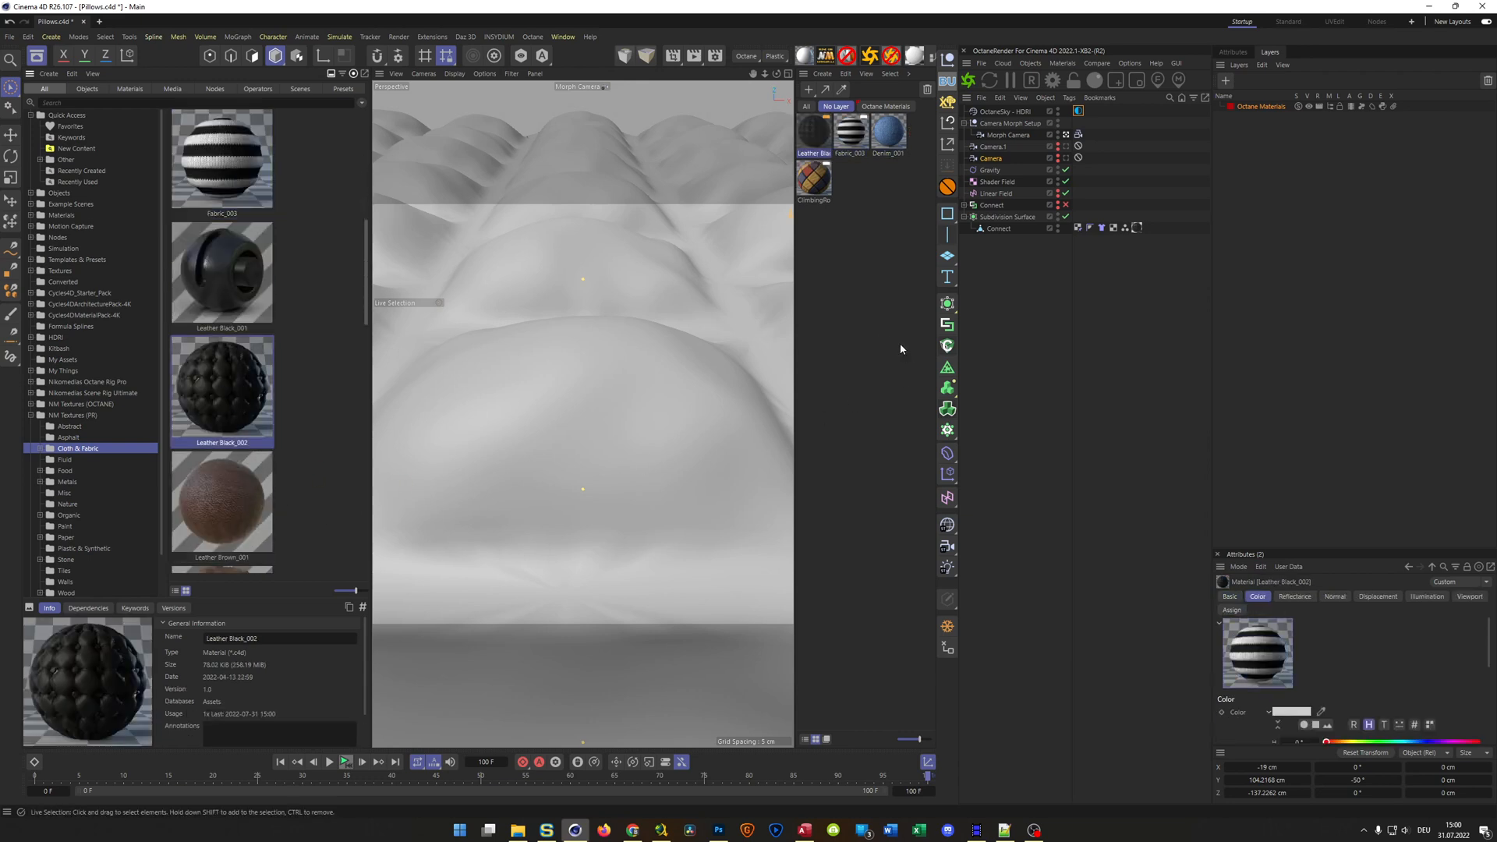
Find the Rope material further down the Cloth & Fabric category and add it to the scene materials
scroll(272, 460, "down", 2)
scroll(272, 460, "down", 5)
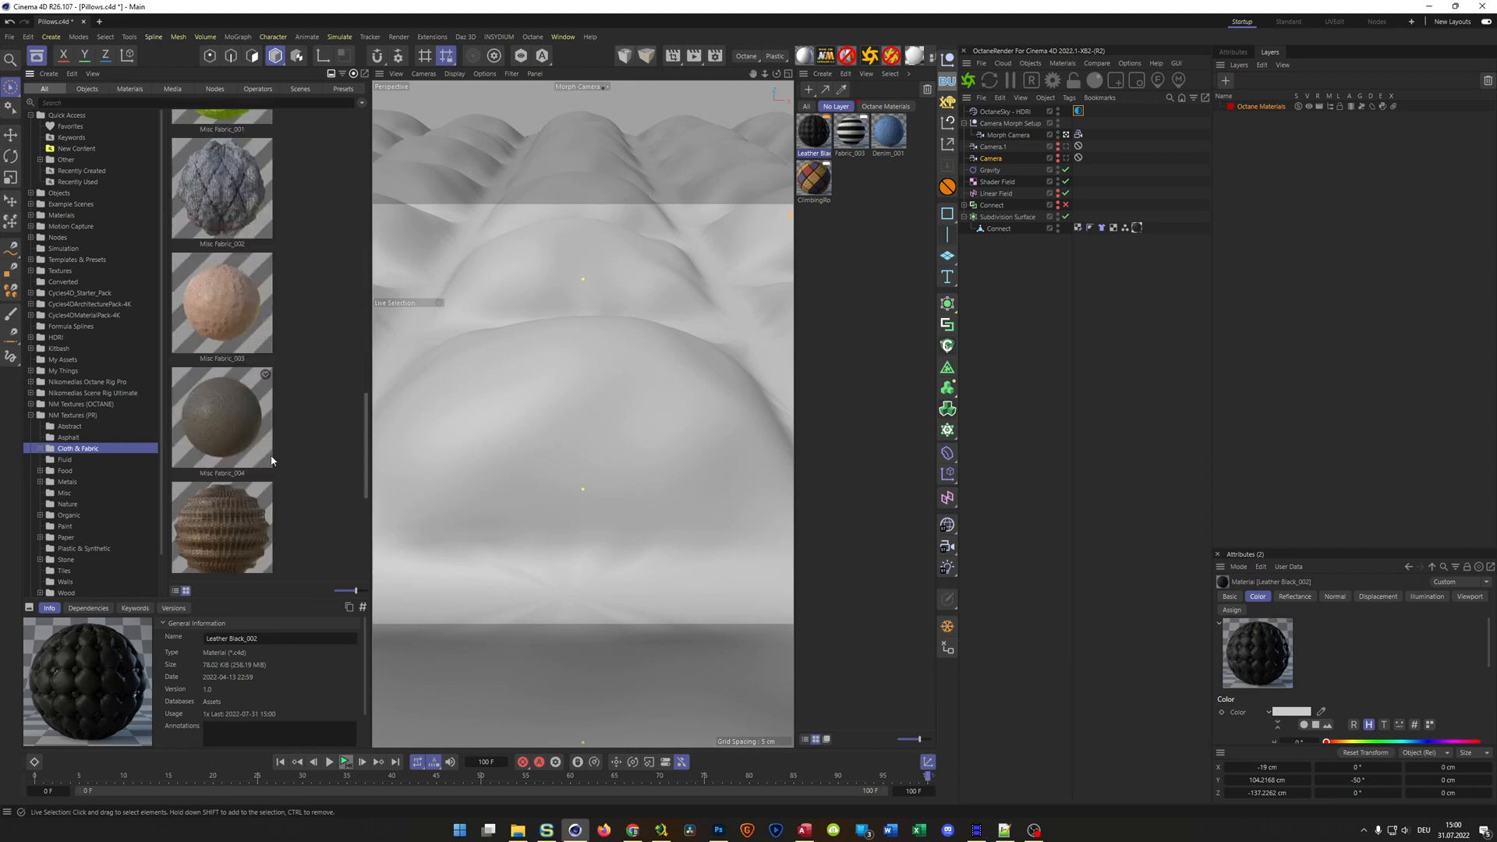
scroll(271, 460, "down", 2)
scroll(272, 460, "down", 2)
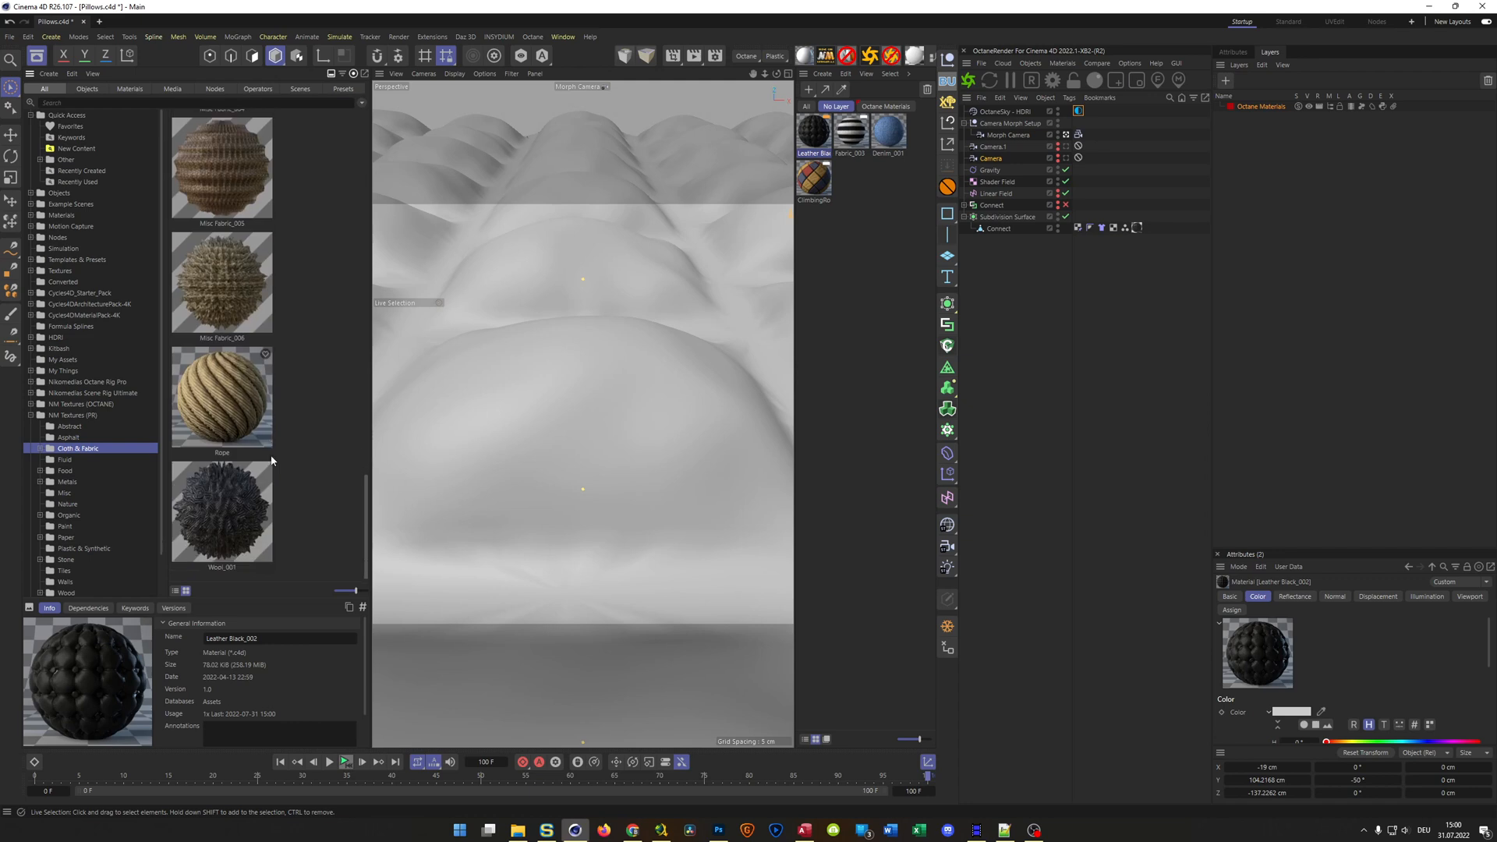
left_click(257, 414)
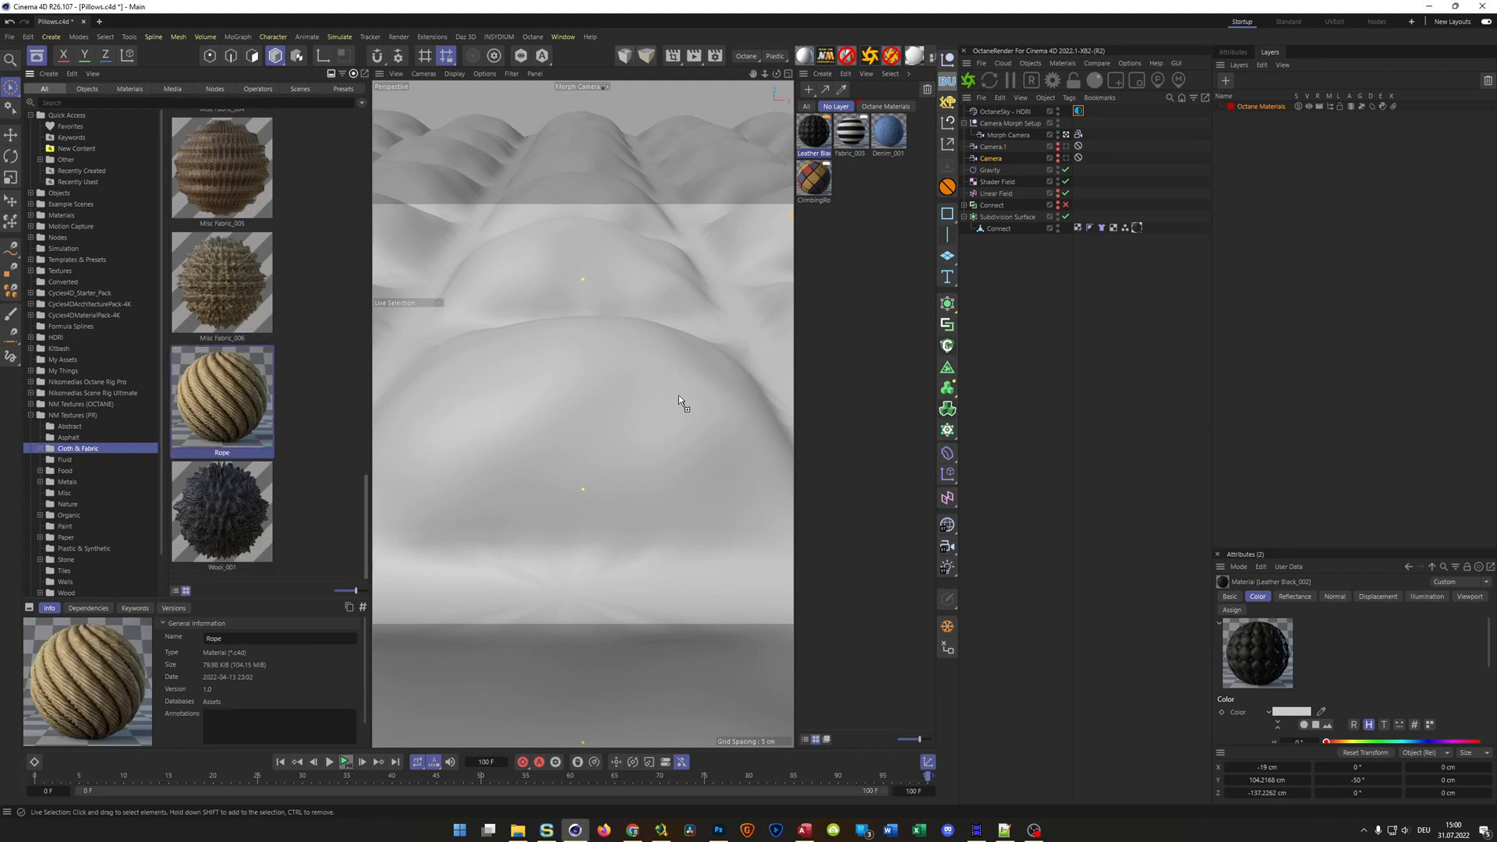
left_click_drag(846, 318, 846, 316)
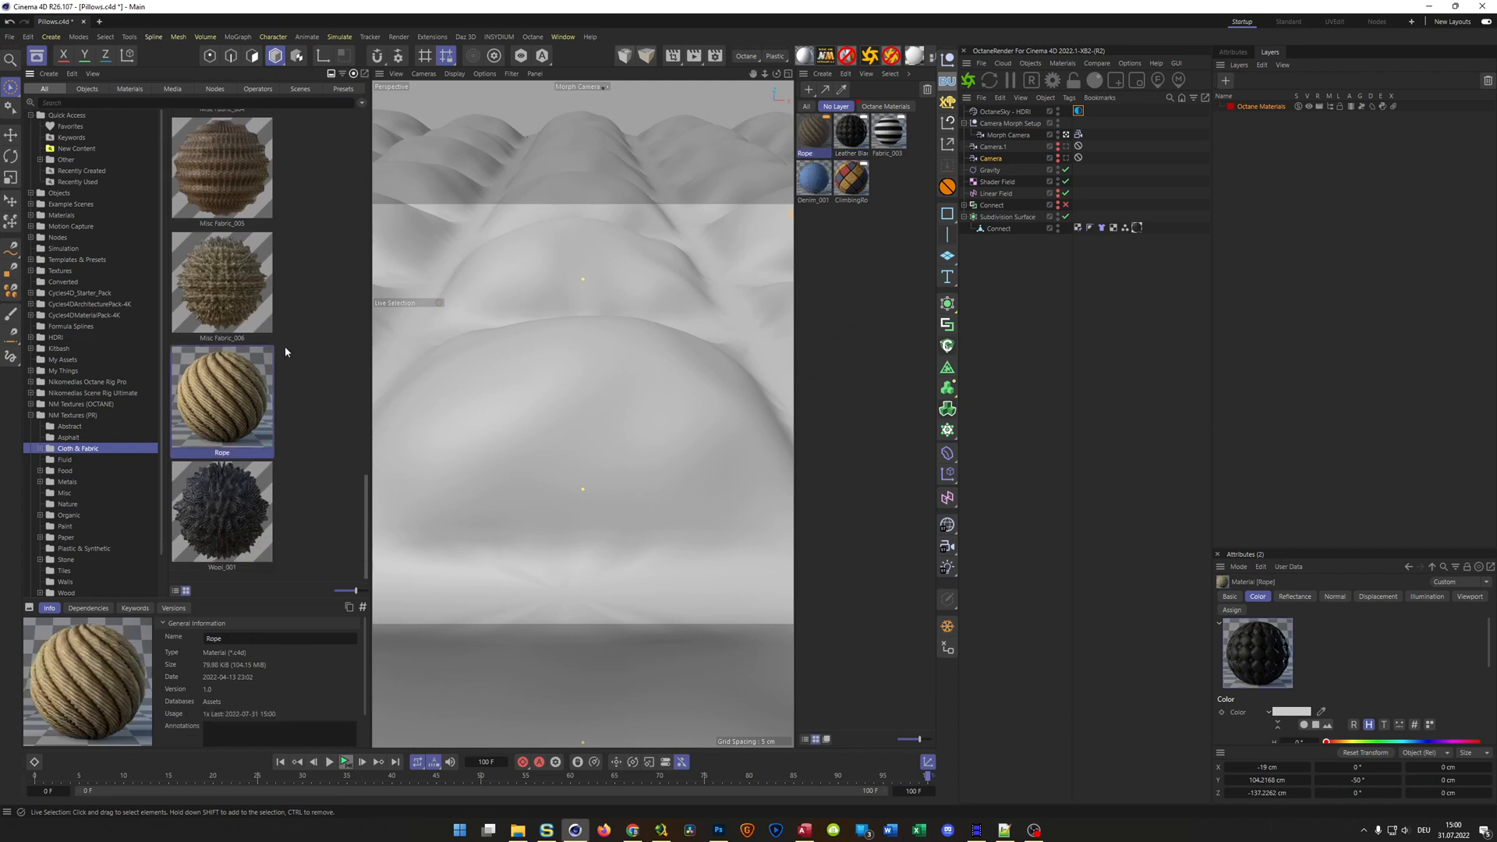
Find the Leather Brown_001 material in the Cloth & Fabric category and add it to the scene materials
scroll(286, 352, "up", 2)
scroll(285, 352, "up", 2)
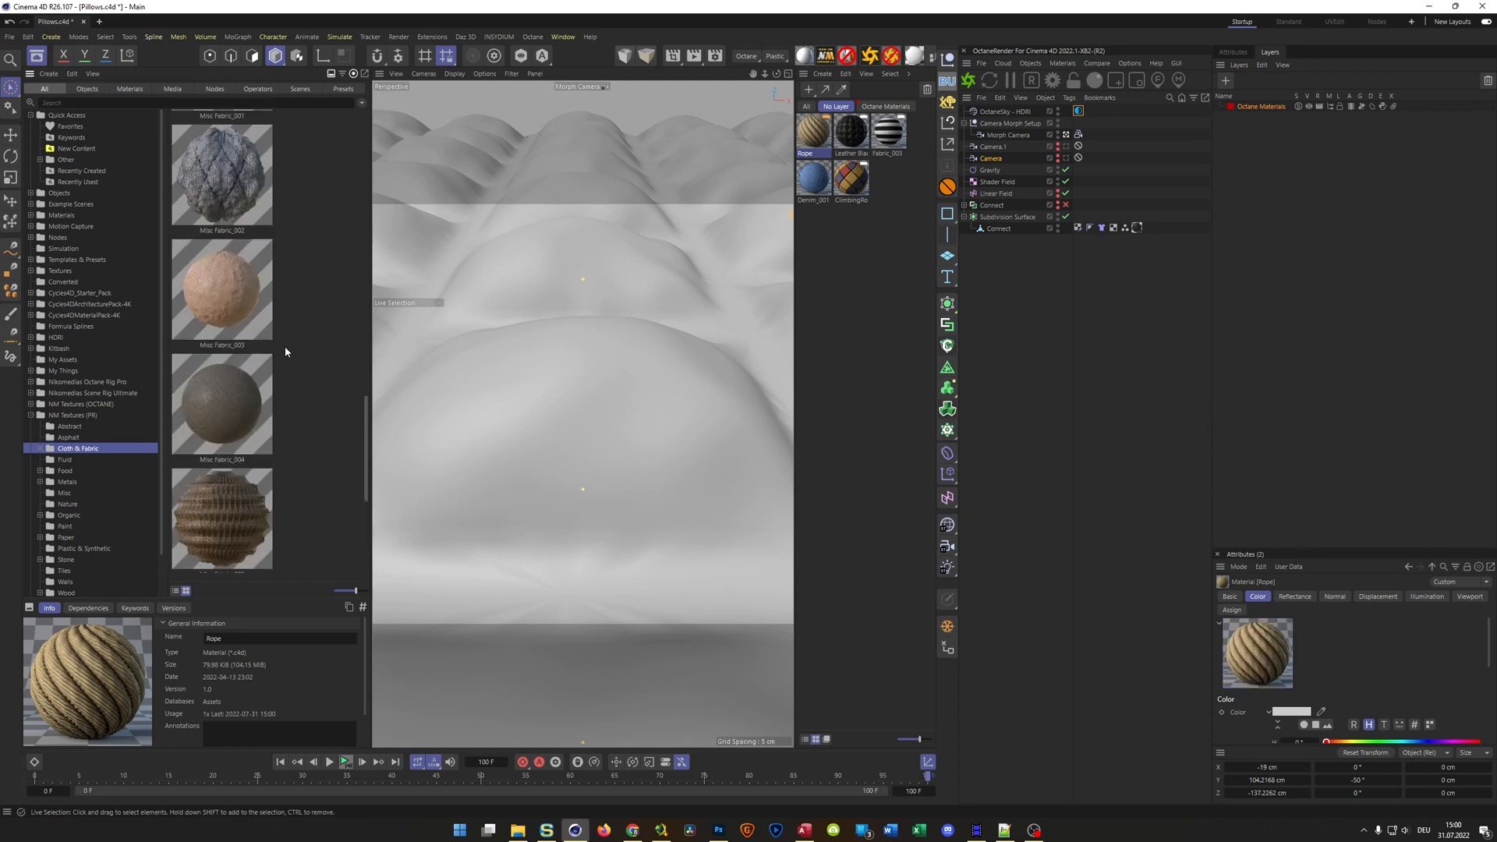
scroll(285, 352, "up", 1)
scroll(286, 351, "up", 1)
scroll(285, 352, "up", 1)
scroll(286, 352, "down", 1)
scroll(285, 352, "up", 2)
scroll(285, 351, "up", 2)
left_click_drag(242, 344, 861, 297)
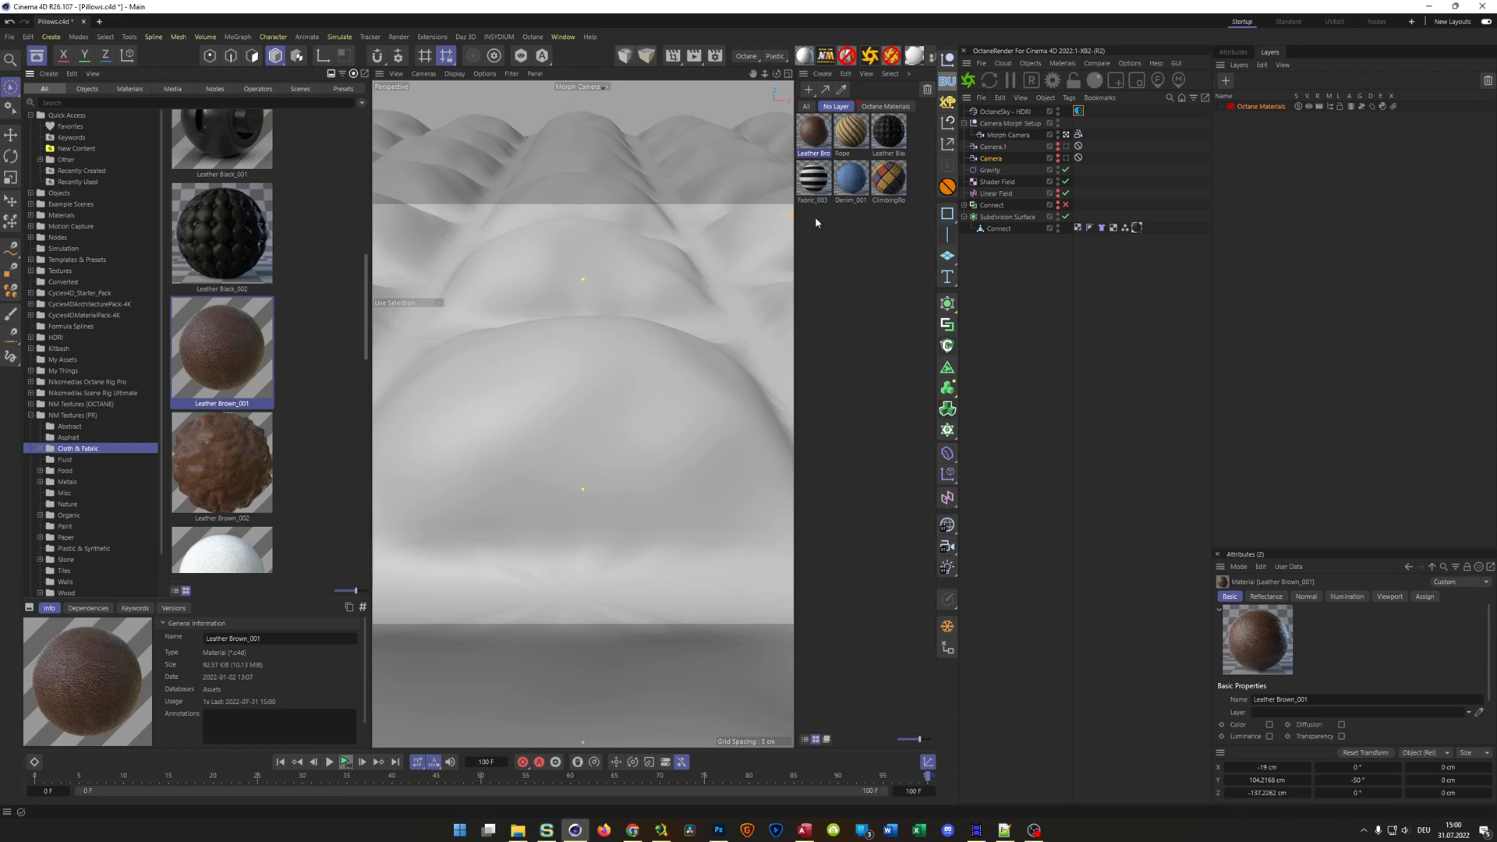
Create a second layer named PR Materials and assign the six newly added fabric and leather materials to it
left_click_drag(807, 218, 863, 195)
left_click(1225, 80)
double_click(1245, 117)
type("PR")
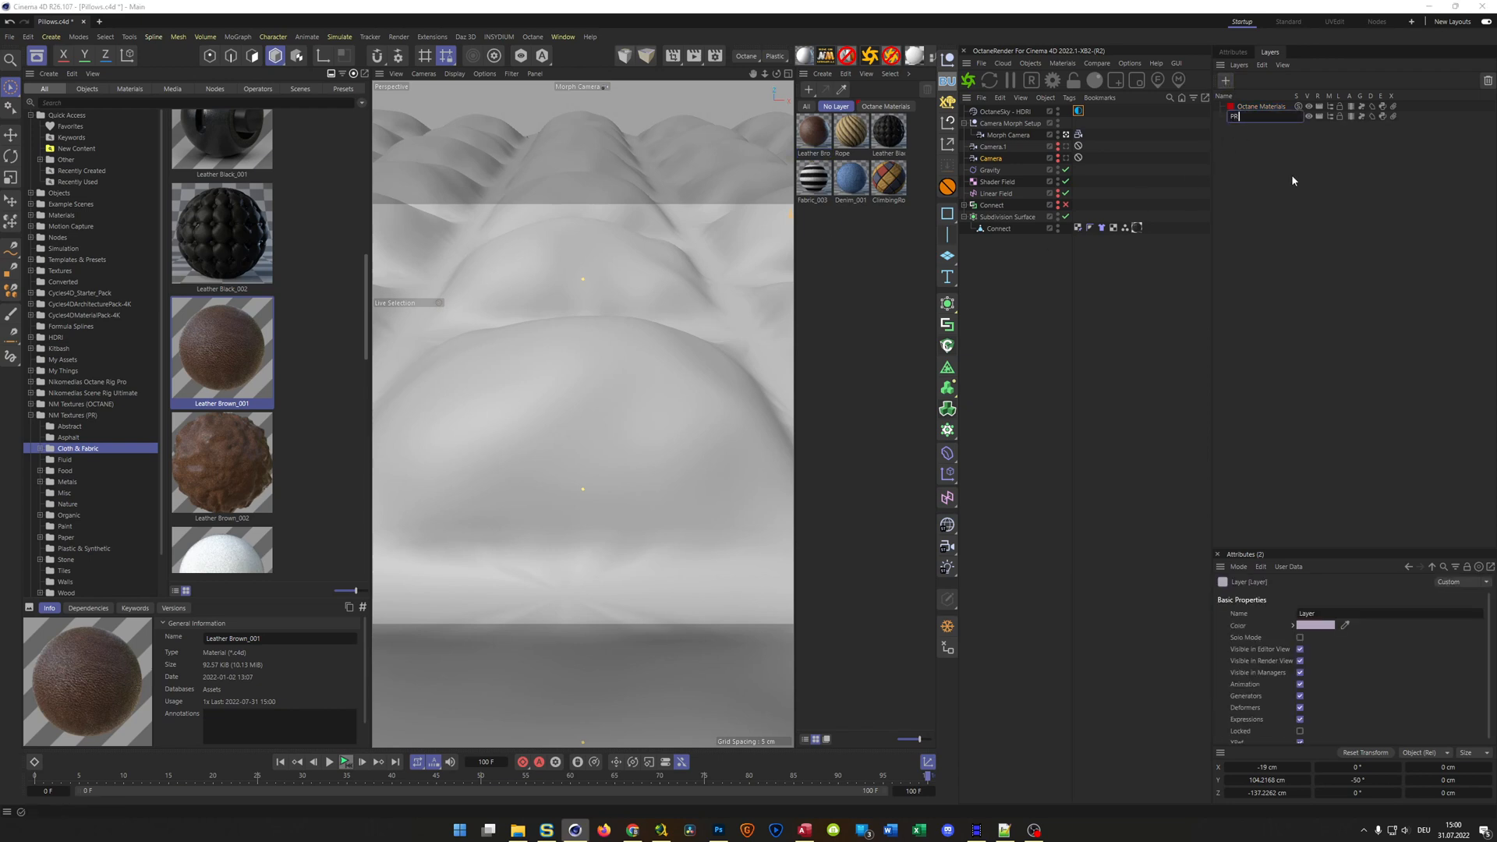
type(" Materials")
key("Return")
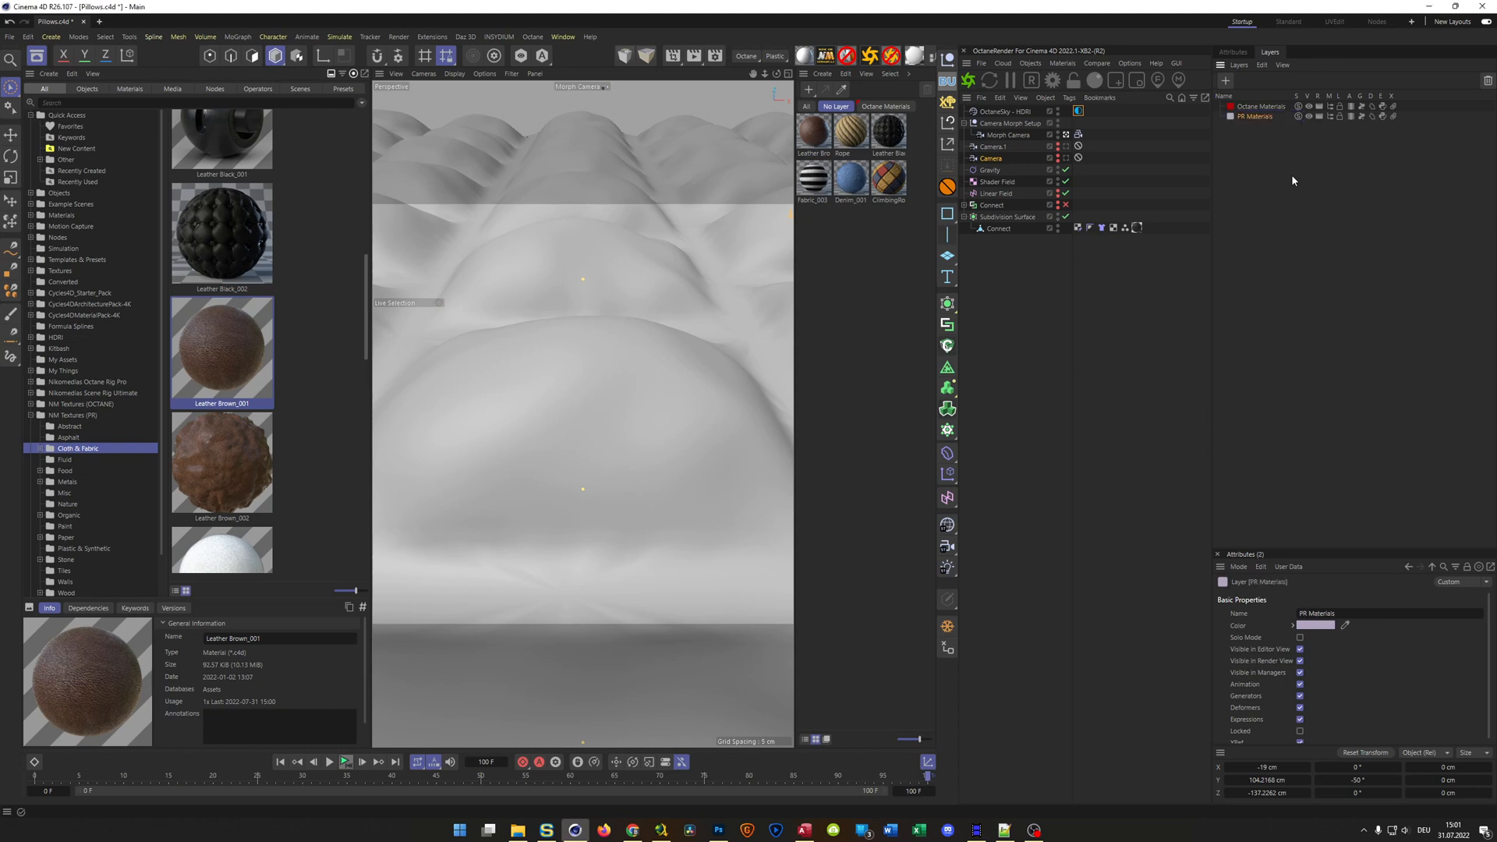
left_click_drag(802, 221, 1265, 121)
left_click(872, 297)
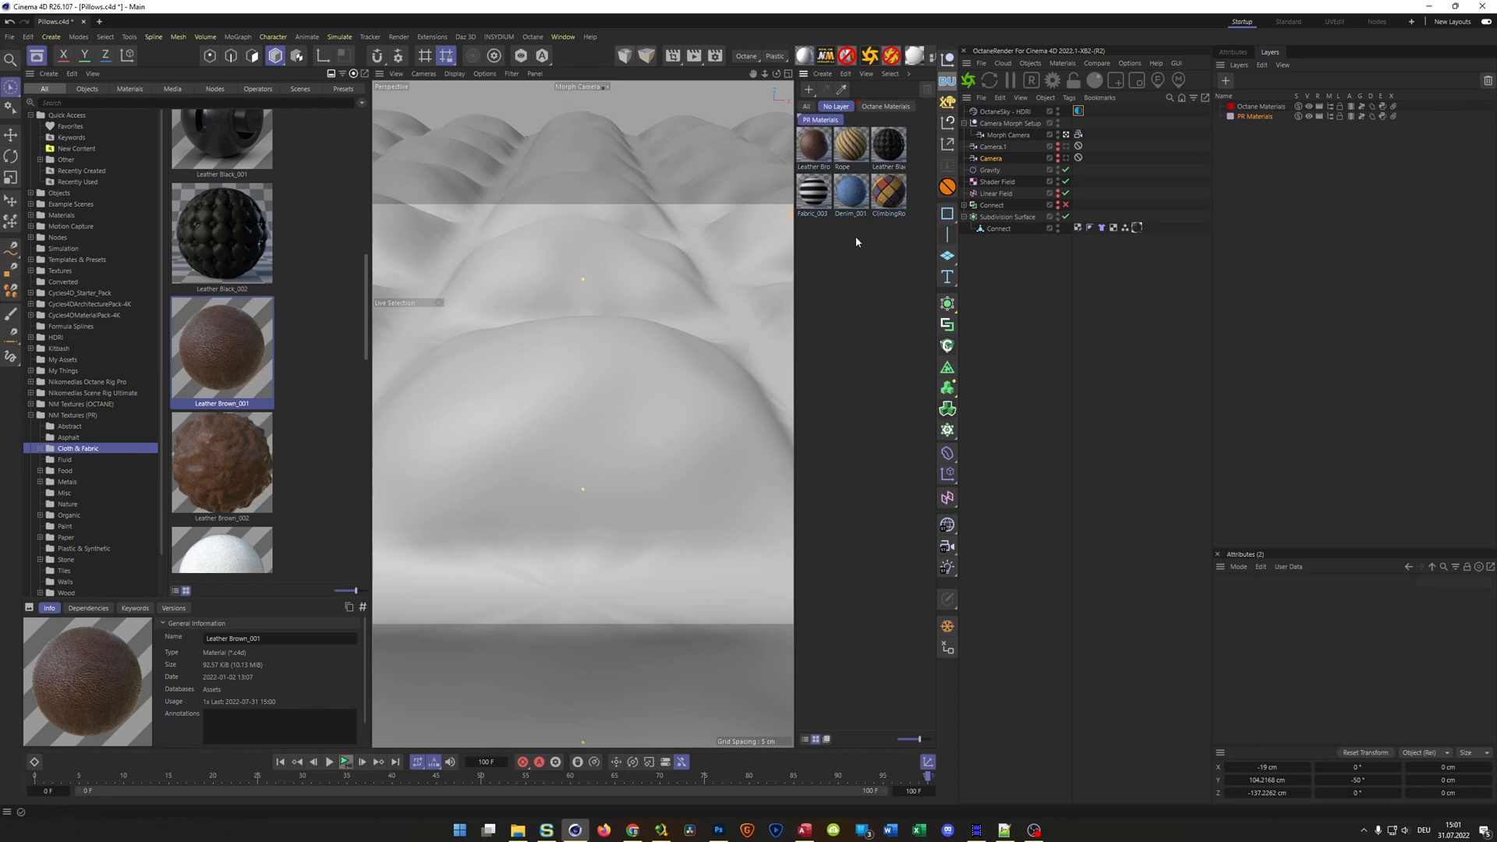
Save the project, apply the PR Leather Brown_001 material to the Connect object and start an Octane Live Viewer render
key("ctrl+s")
left_click(823, 152)
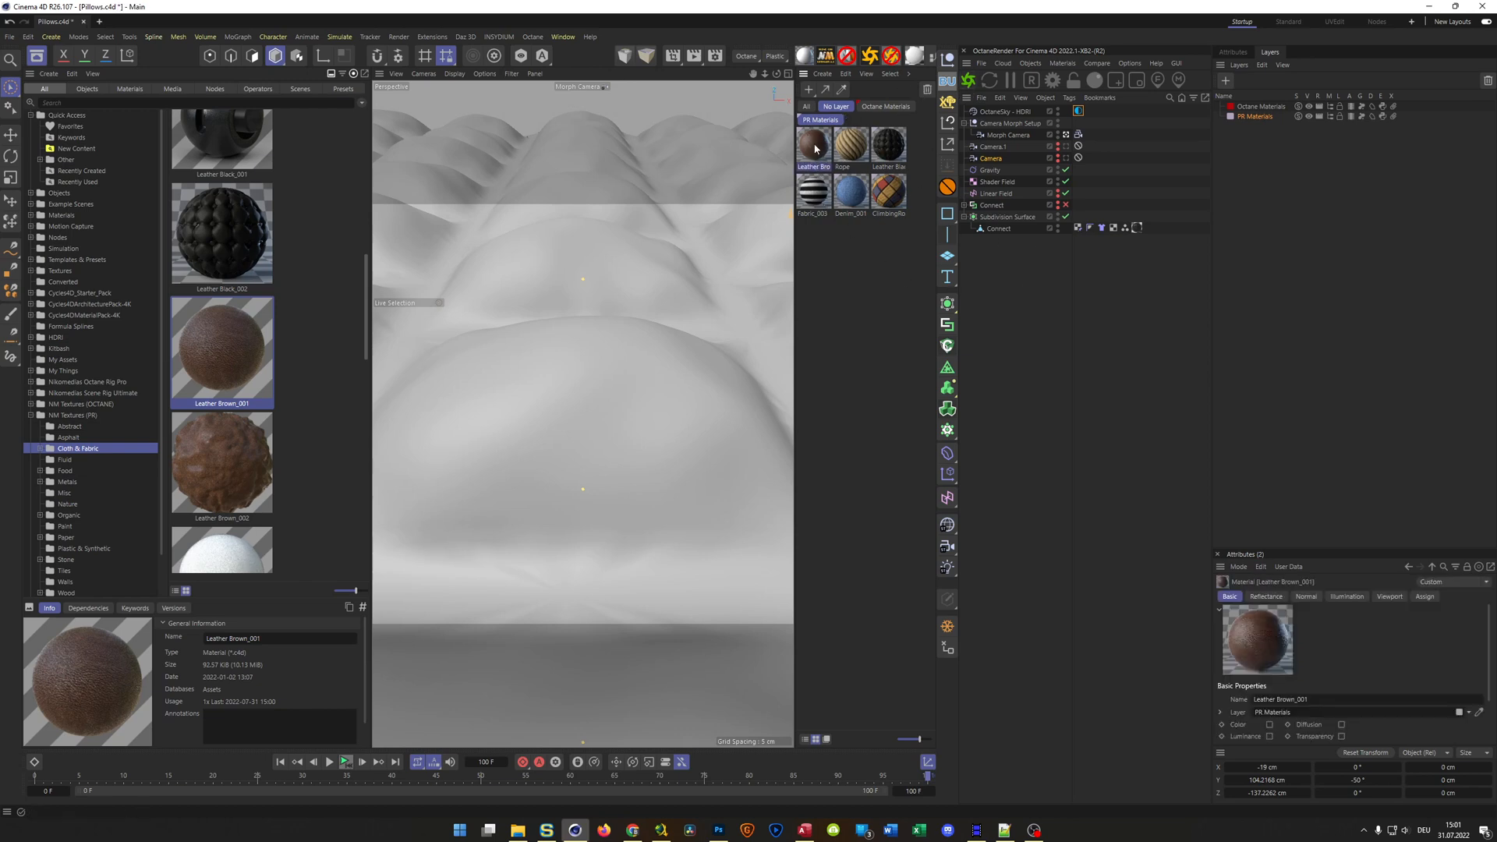
left_click_drag(814, 165, 1139, 234)
left_click(970, 81)
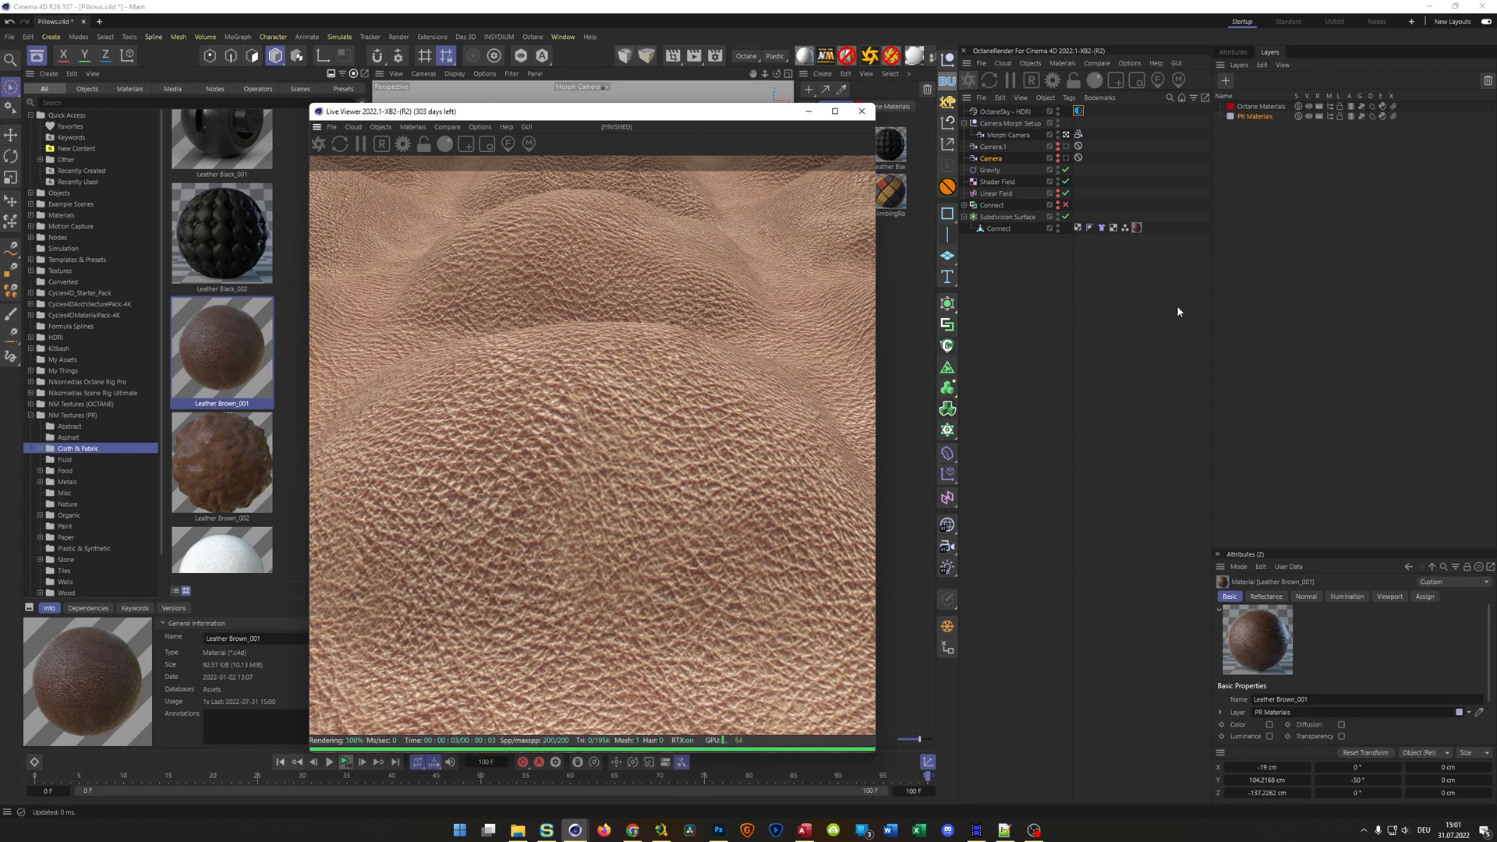
Set the Leather Brown_001 material tag's Length U and Length V to 5 %
left_click(1136, 227)
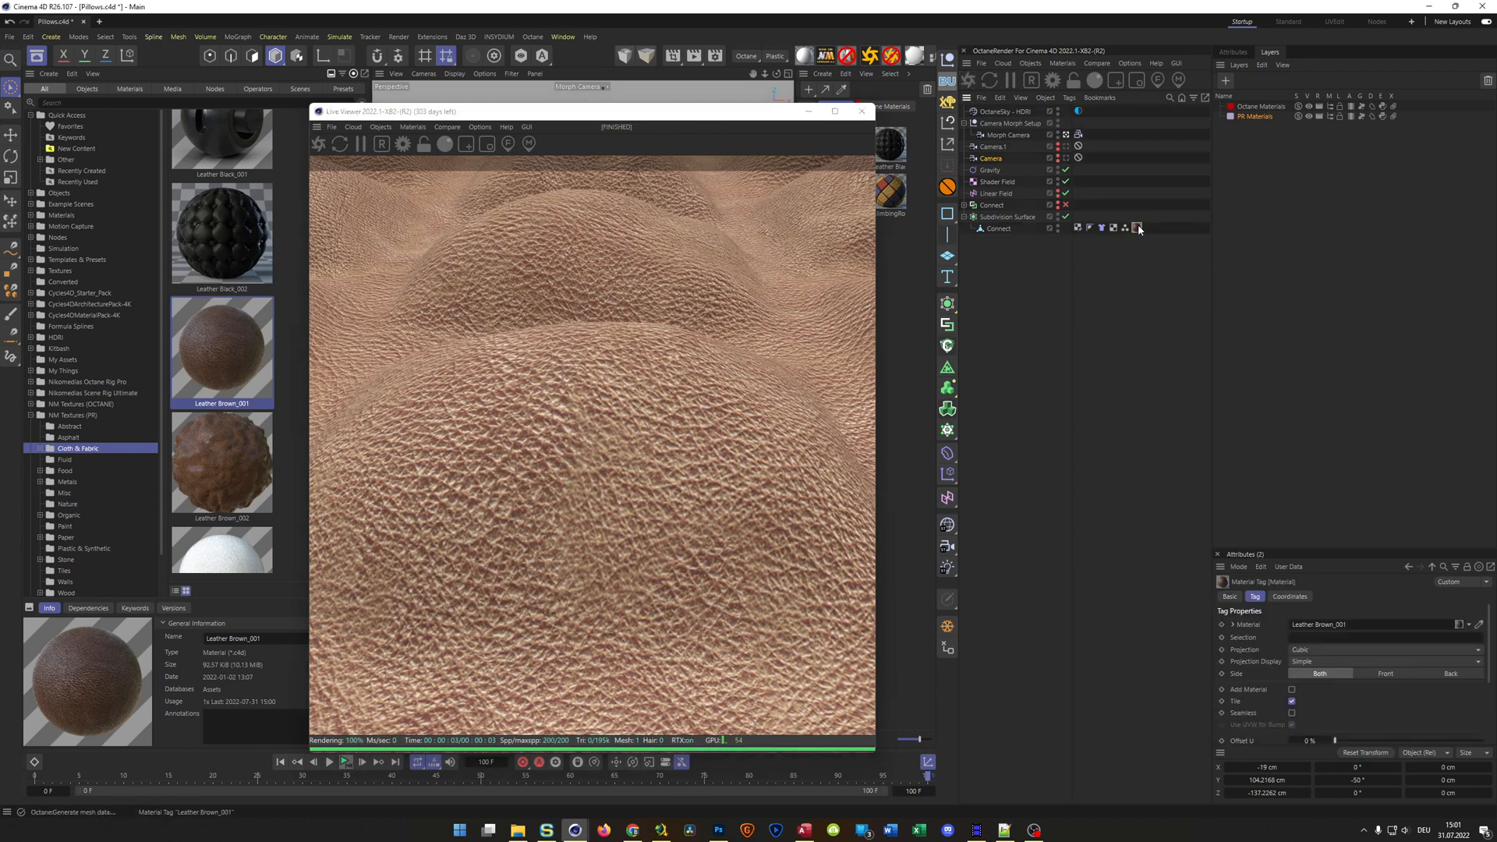
left_click(1238, 53)
left_click(1310, 269)
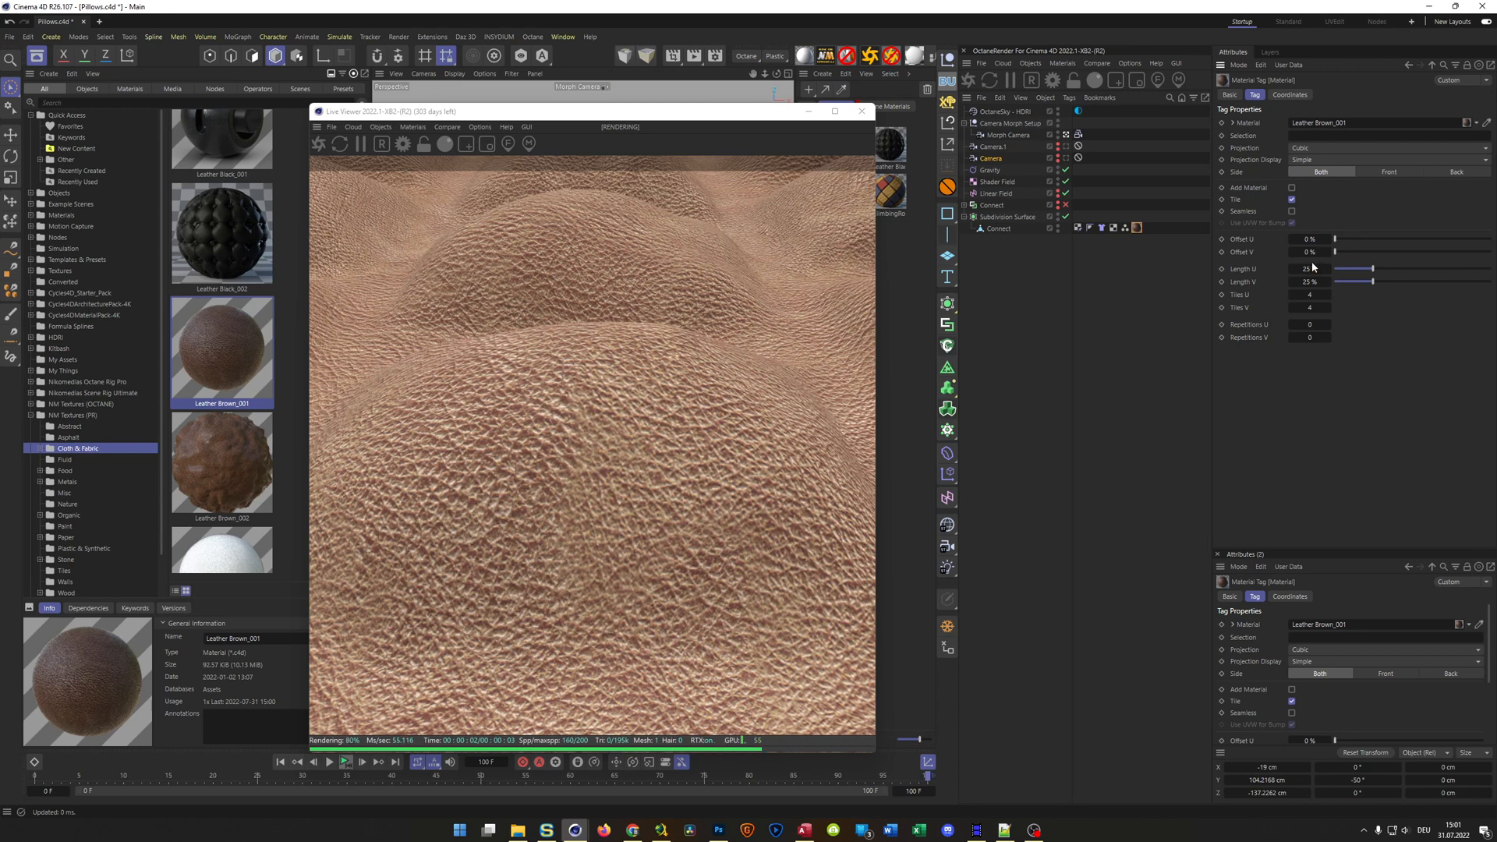
type("5")
key("Tab")
type("5")
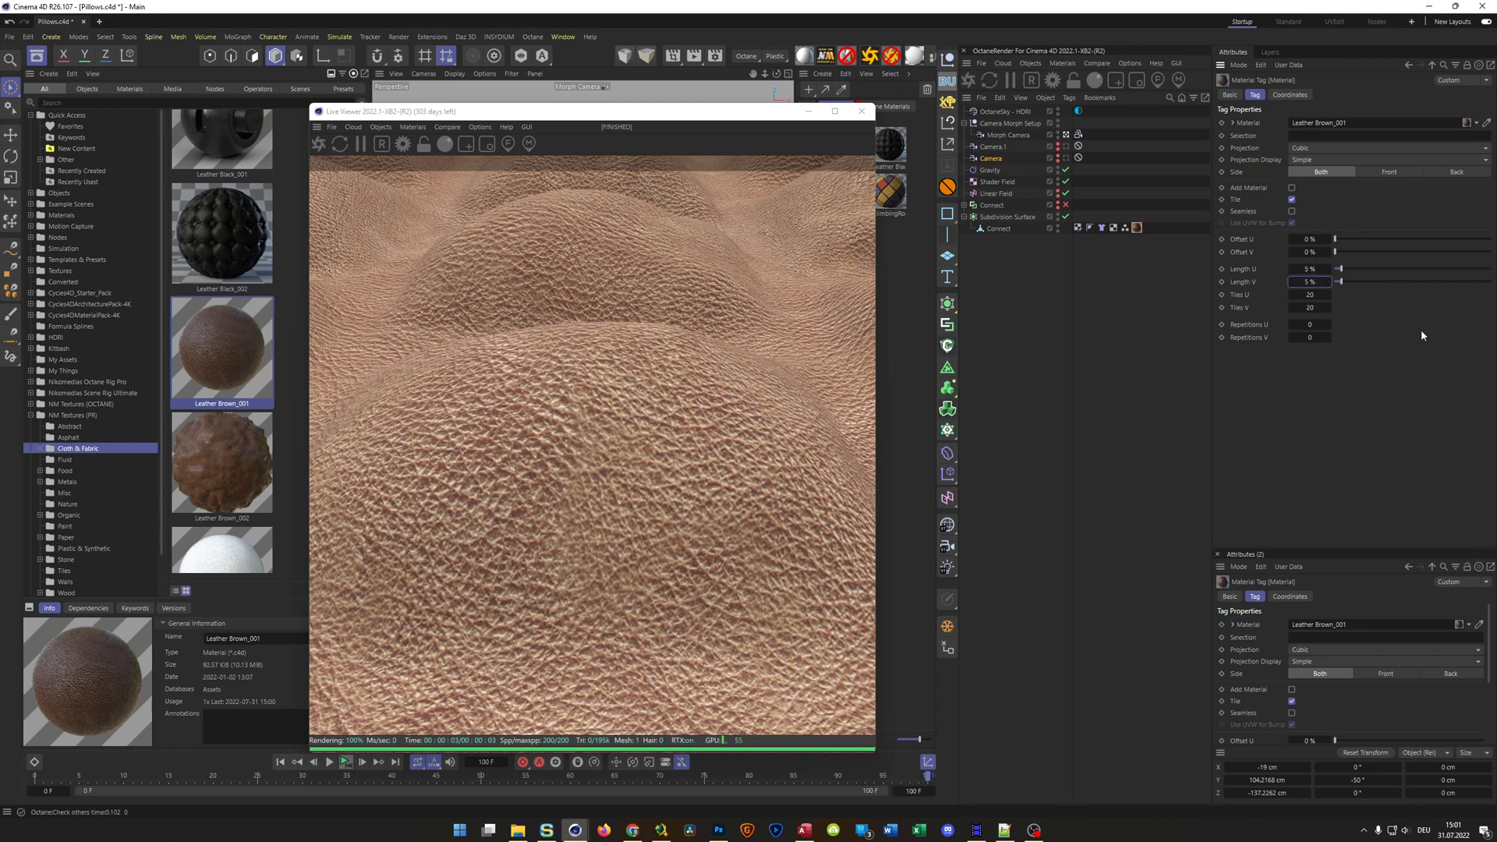
key("Return")
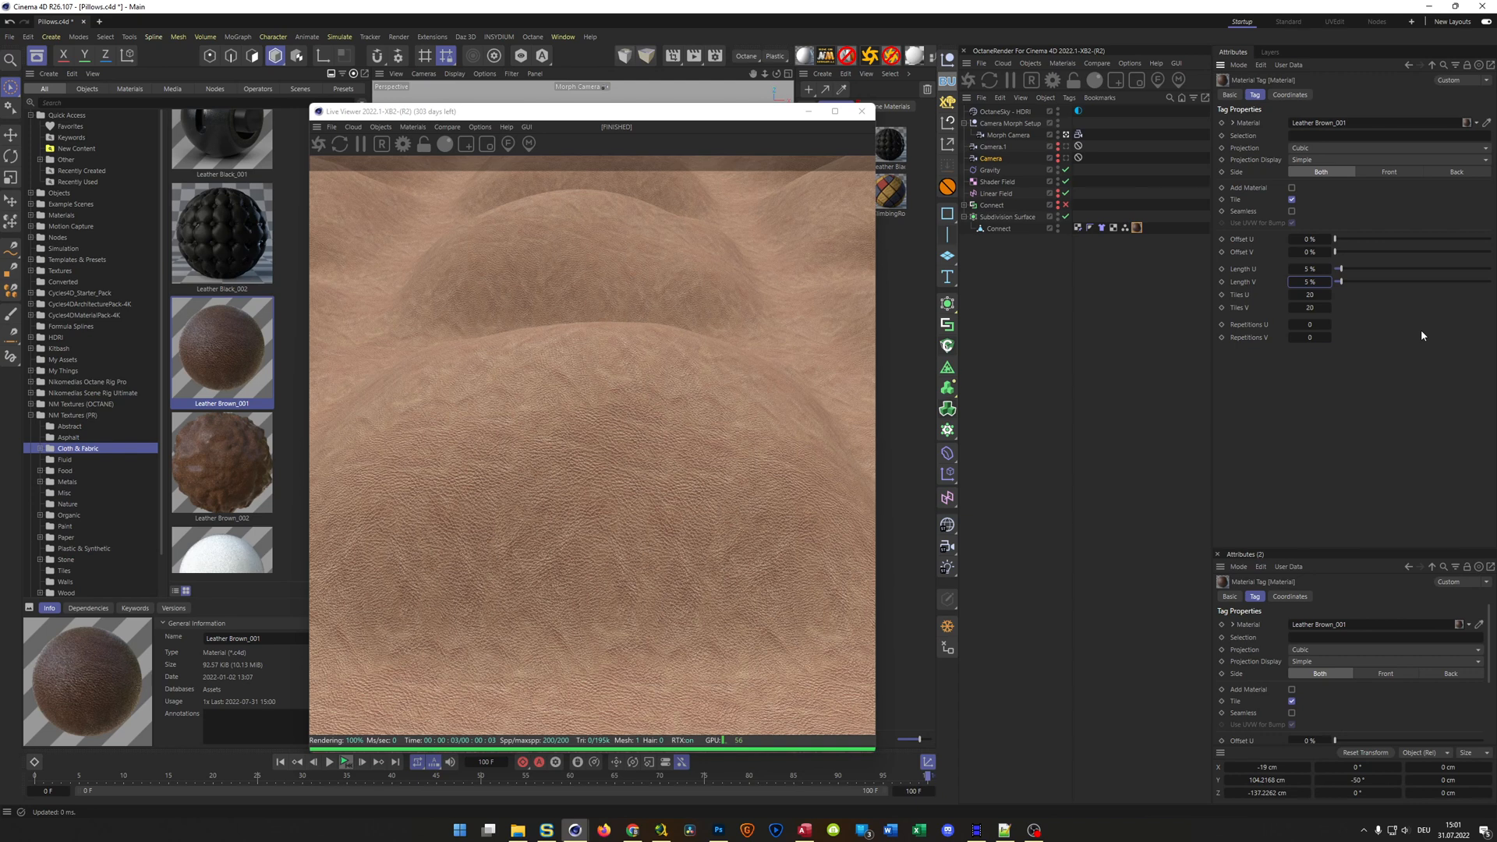
Restore the Leather Brown_001 material tag's Length U and Length V to 25 %
left_click(1310, 269)
type("25")
key("Tab")
Preview the PR Denim_001 material on the Connect object and replace it with the PR Leather Black_002 material
left_click_drag(698, 113, 588, 117)
left_click_drag(852, 193, 1137, 227)
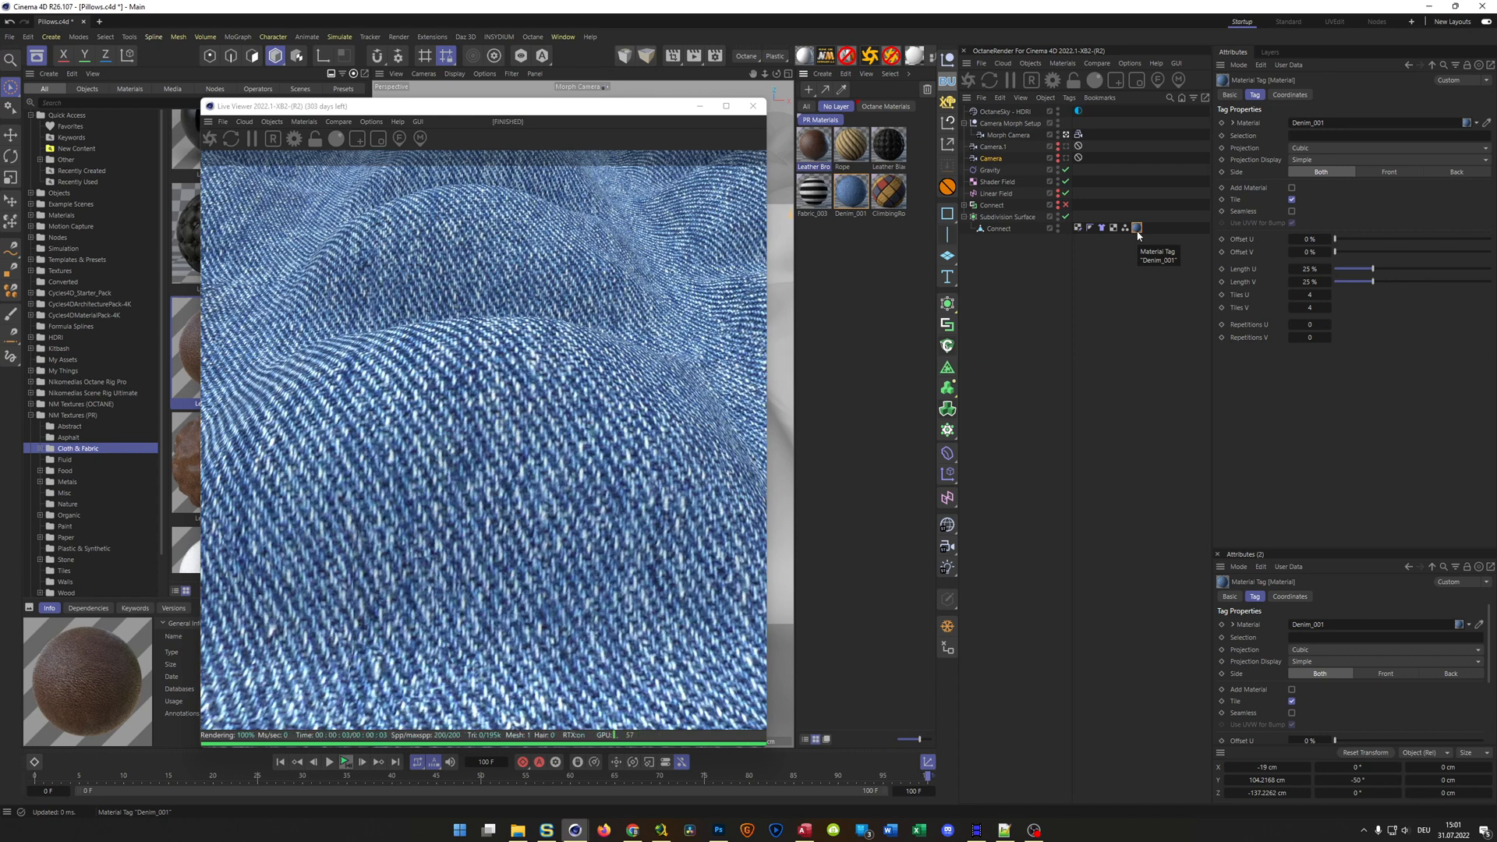
left_click_drag(898, 149, 1137, 231)
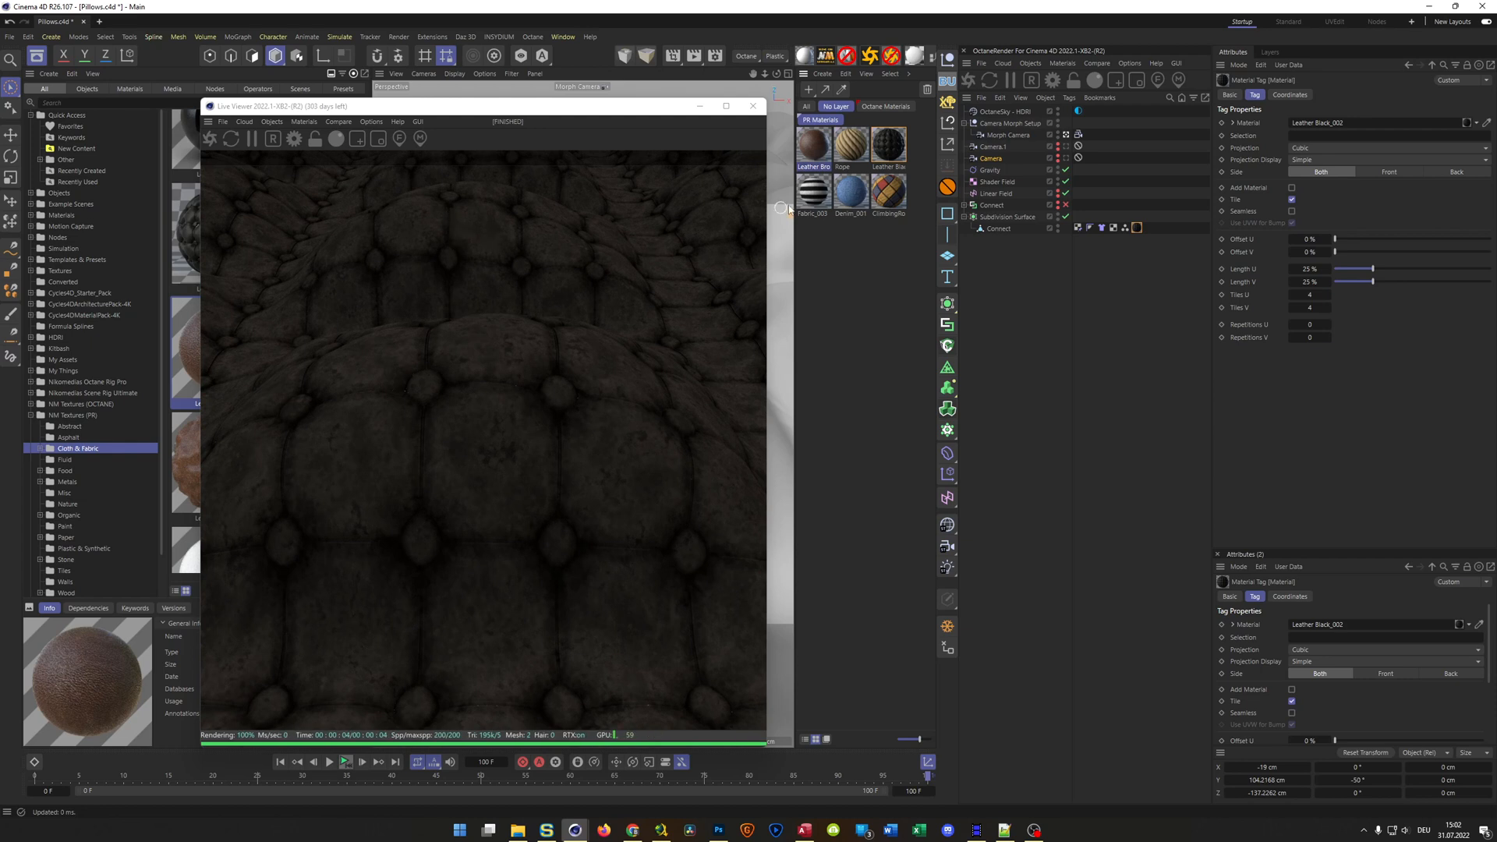
Open the PR Leather Black_002 material for editing and set its displacement strength to 100 %
left_click(889, 149)
double_click(888, 148)
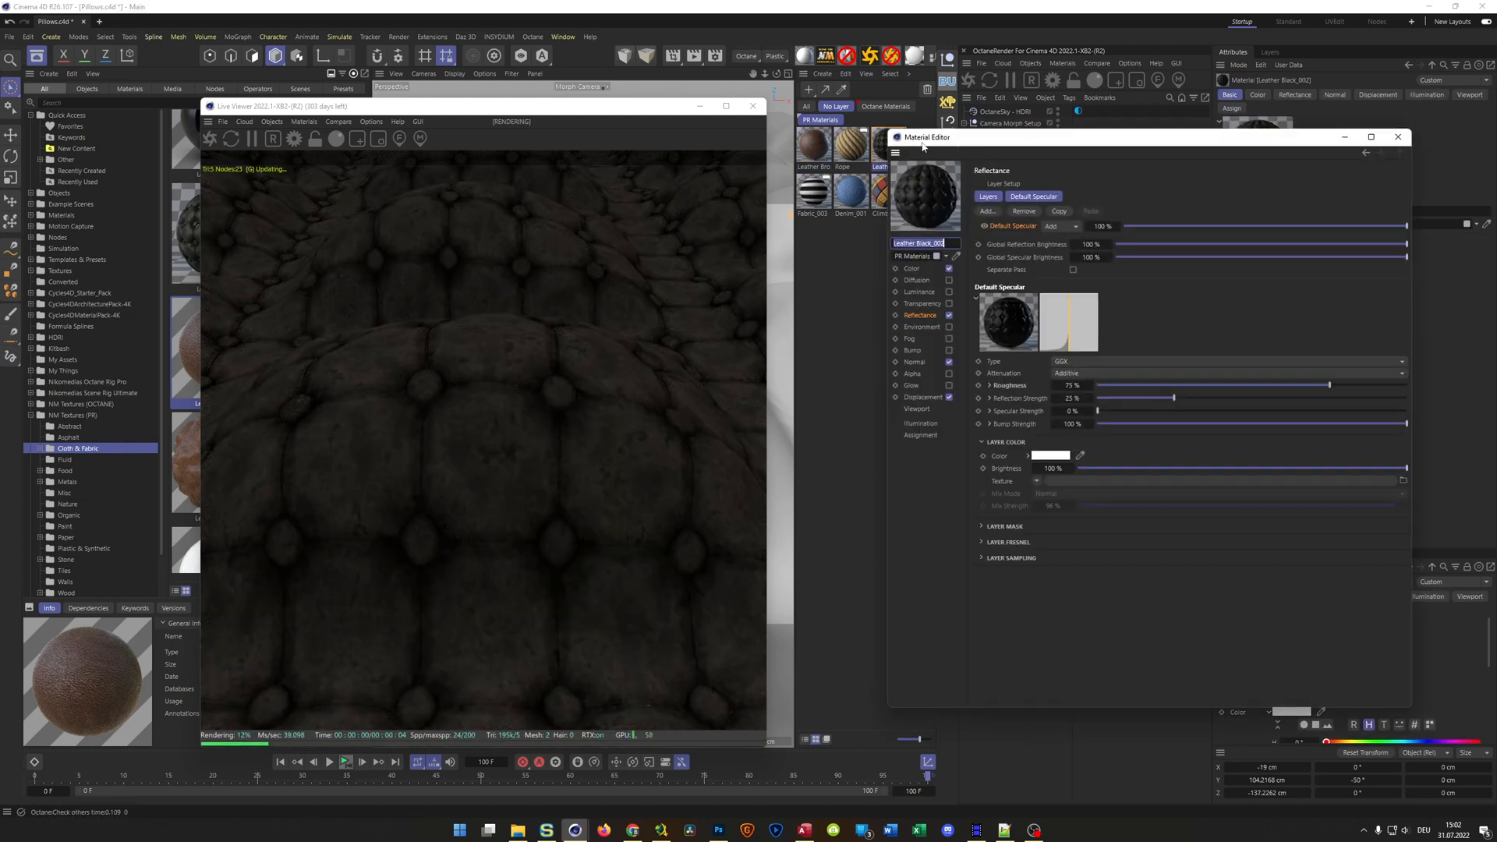
left_click(922, 397)
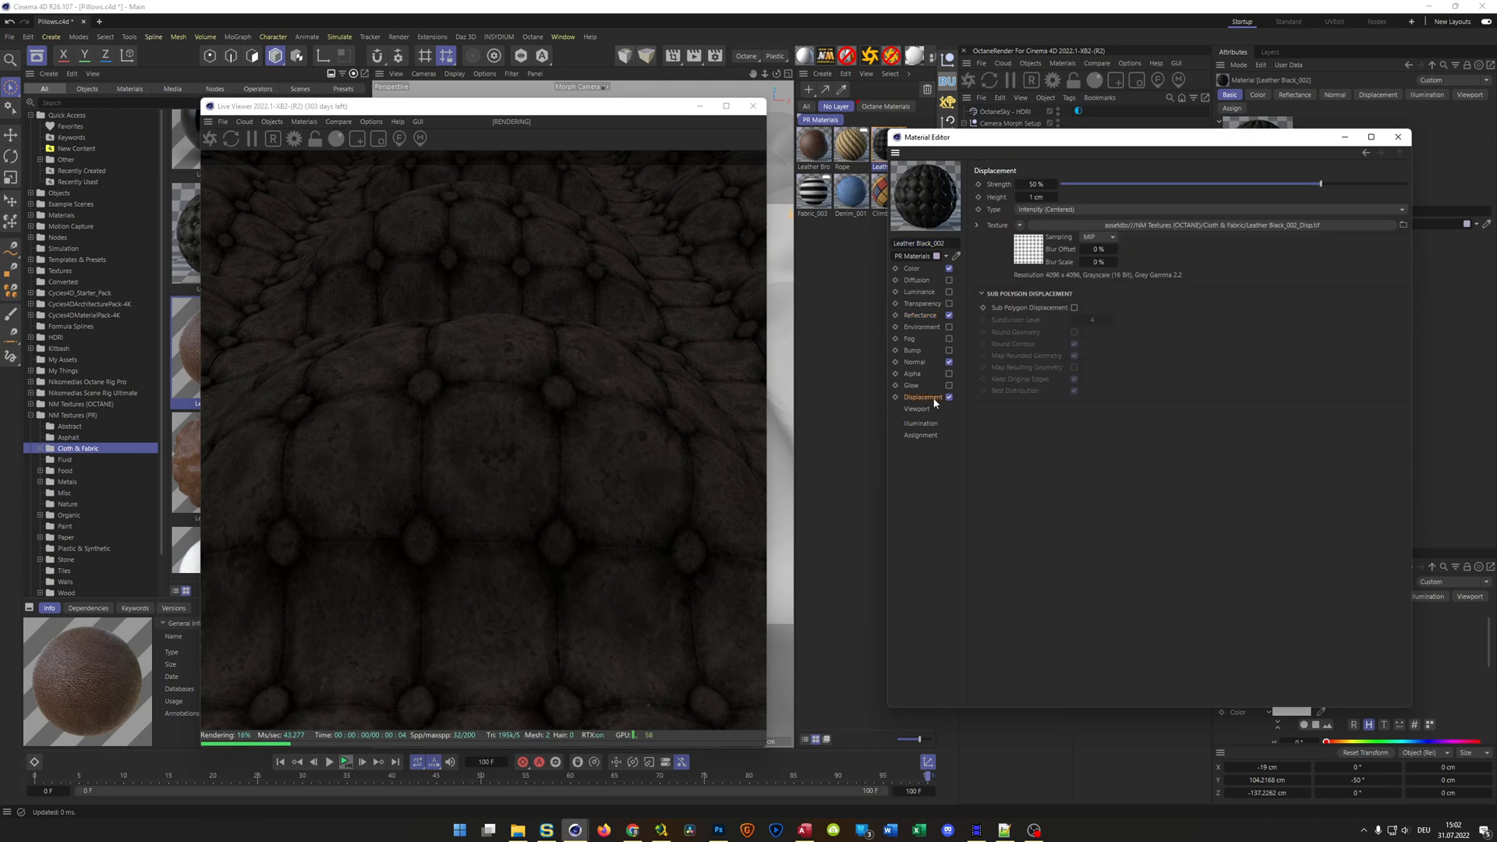
left_click(1037, 185)
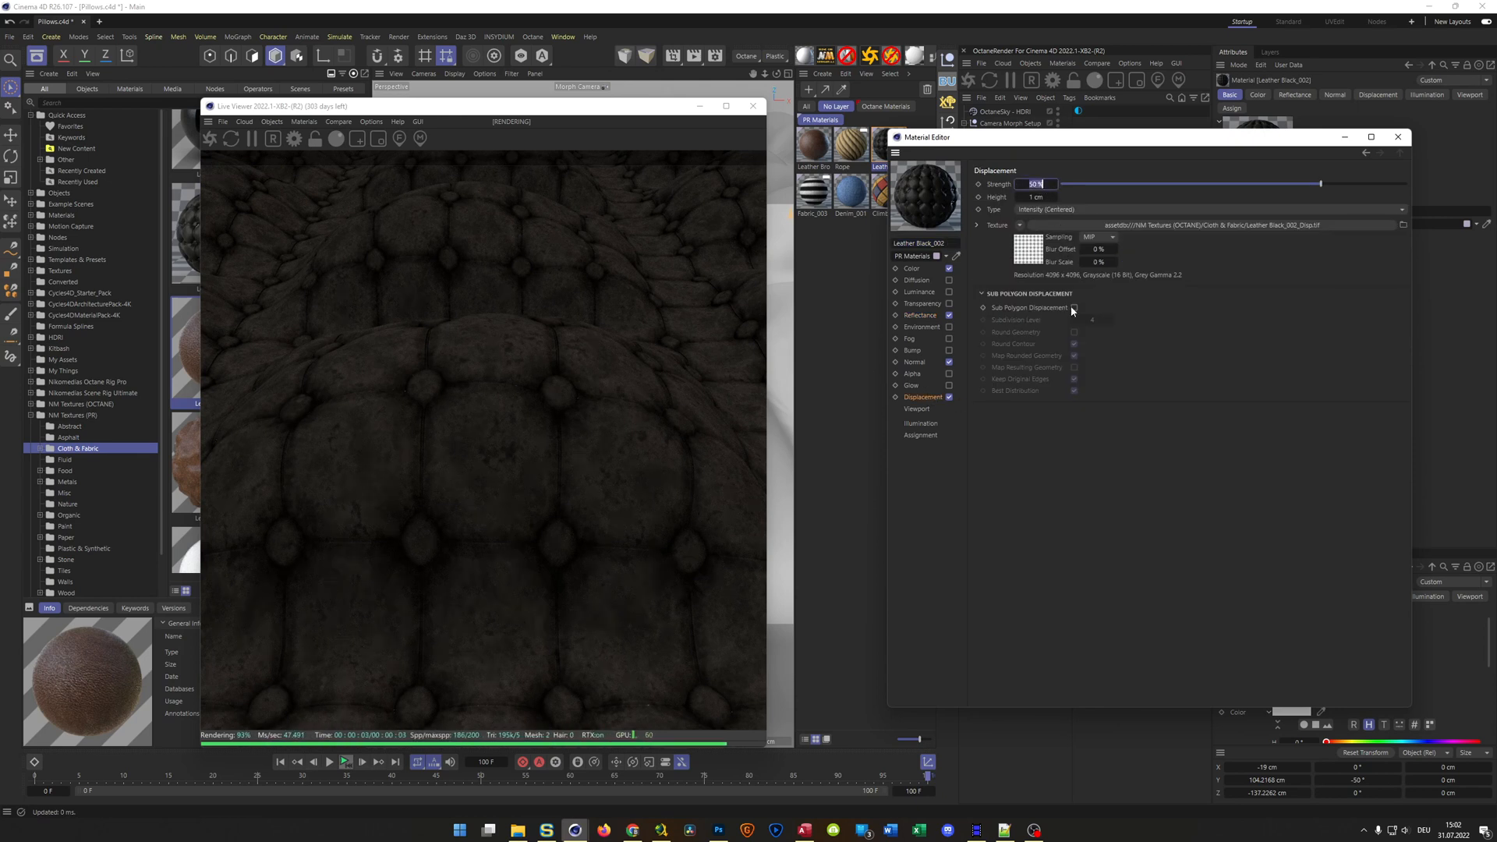
type("100")
key("Return")
Try displacement heights of 10 cm and 5 cm on the PR Leather Black_002 material
left_click(1033, 197)
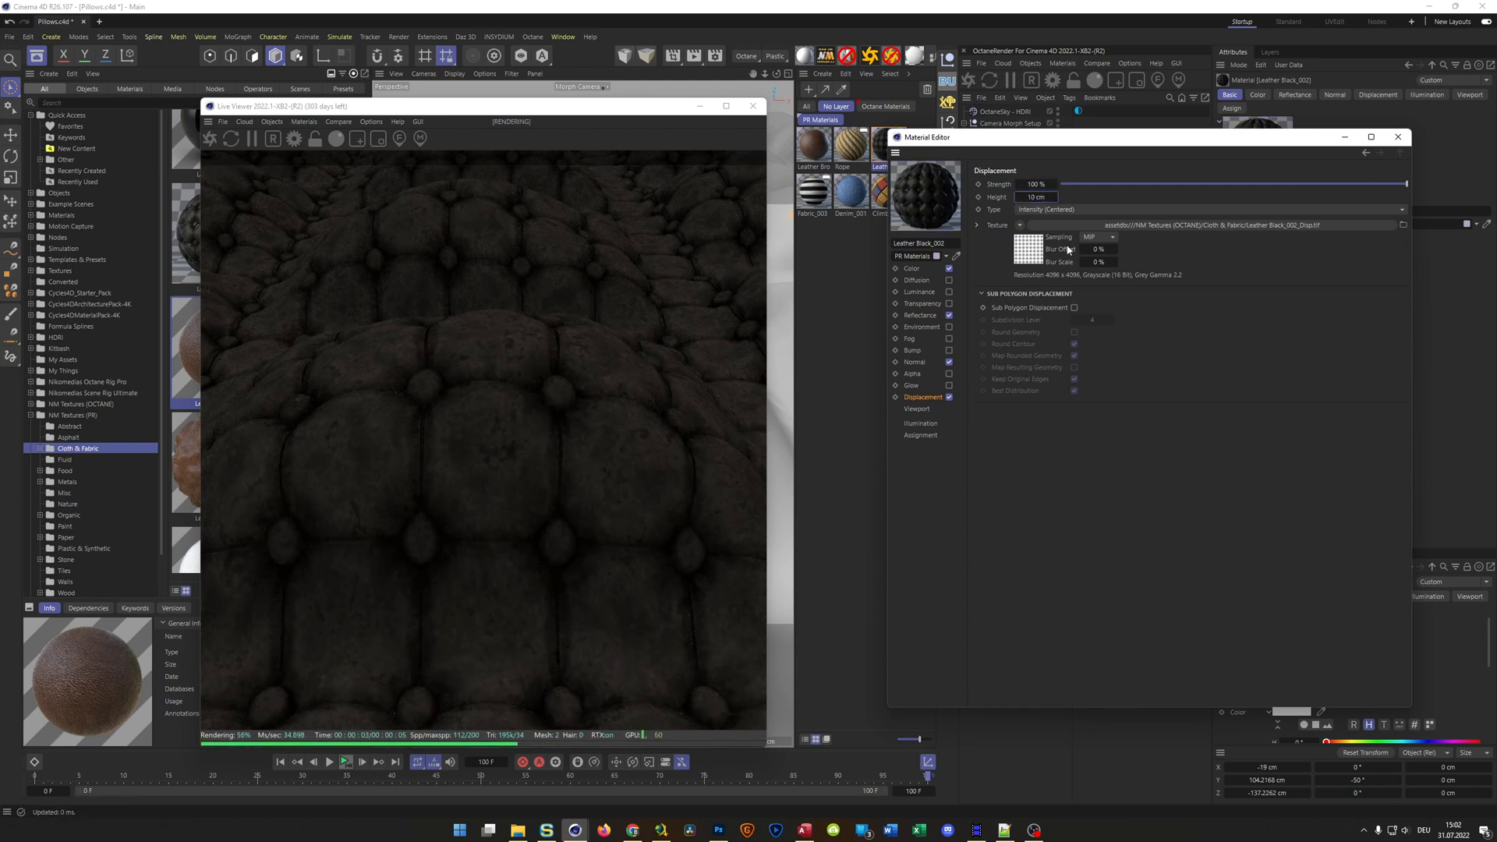
double_click(1034, 198)
type("5")
key("Return")
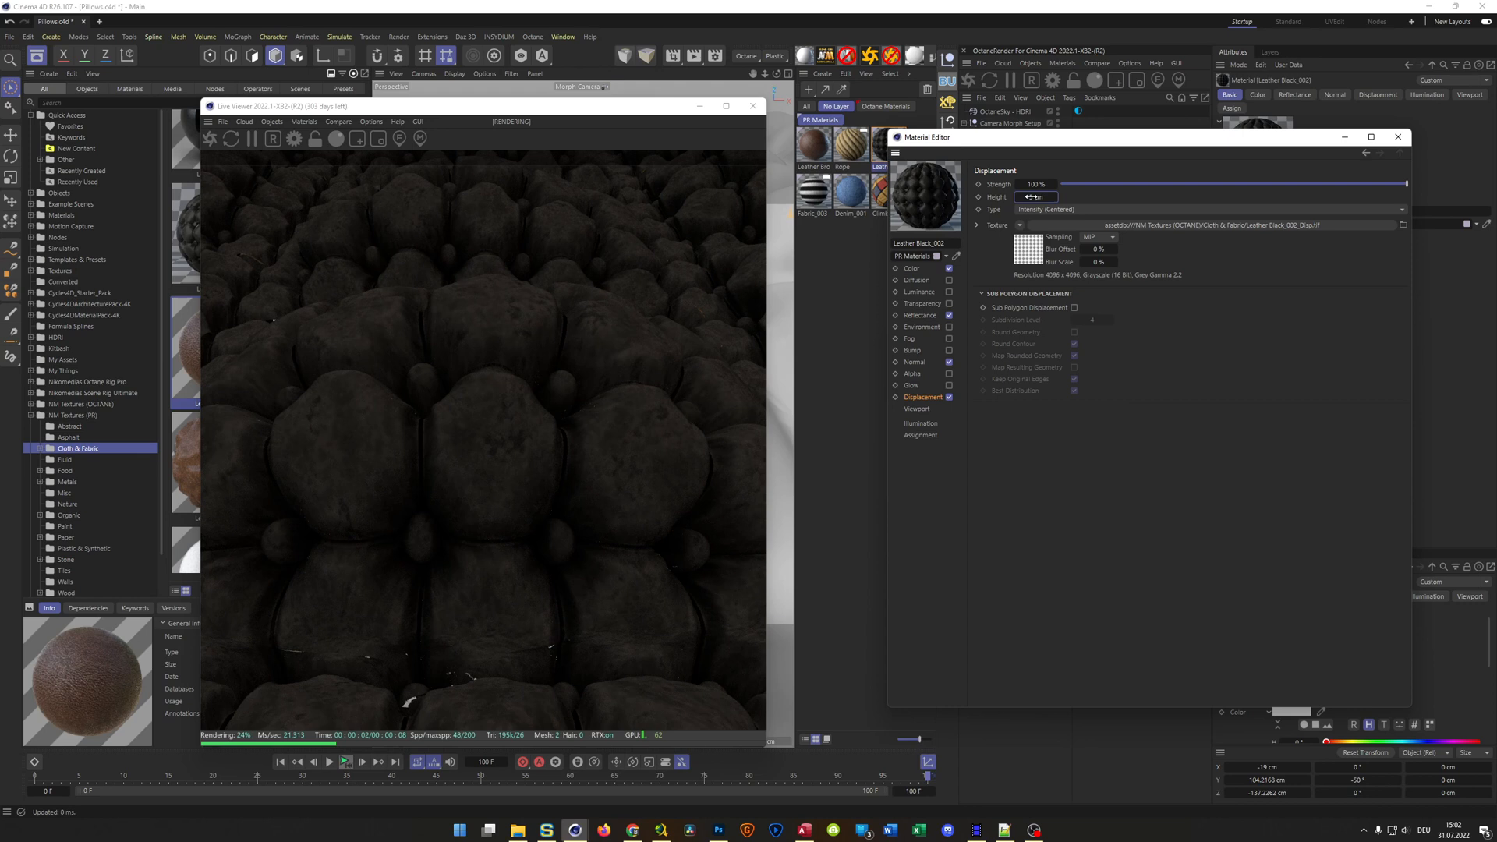
Set the Leather Black_002 displacement height to 2 cm, enable Sub Polygon Displacement and close the material editor
type("2")
key("Return")
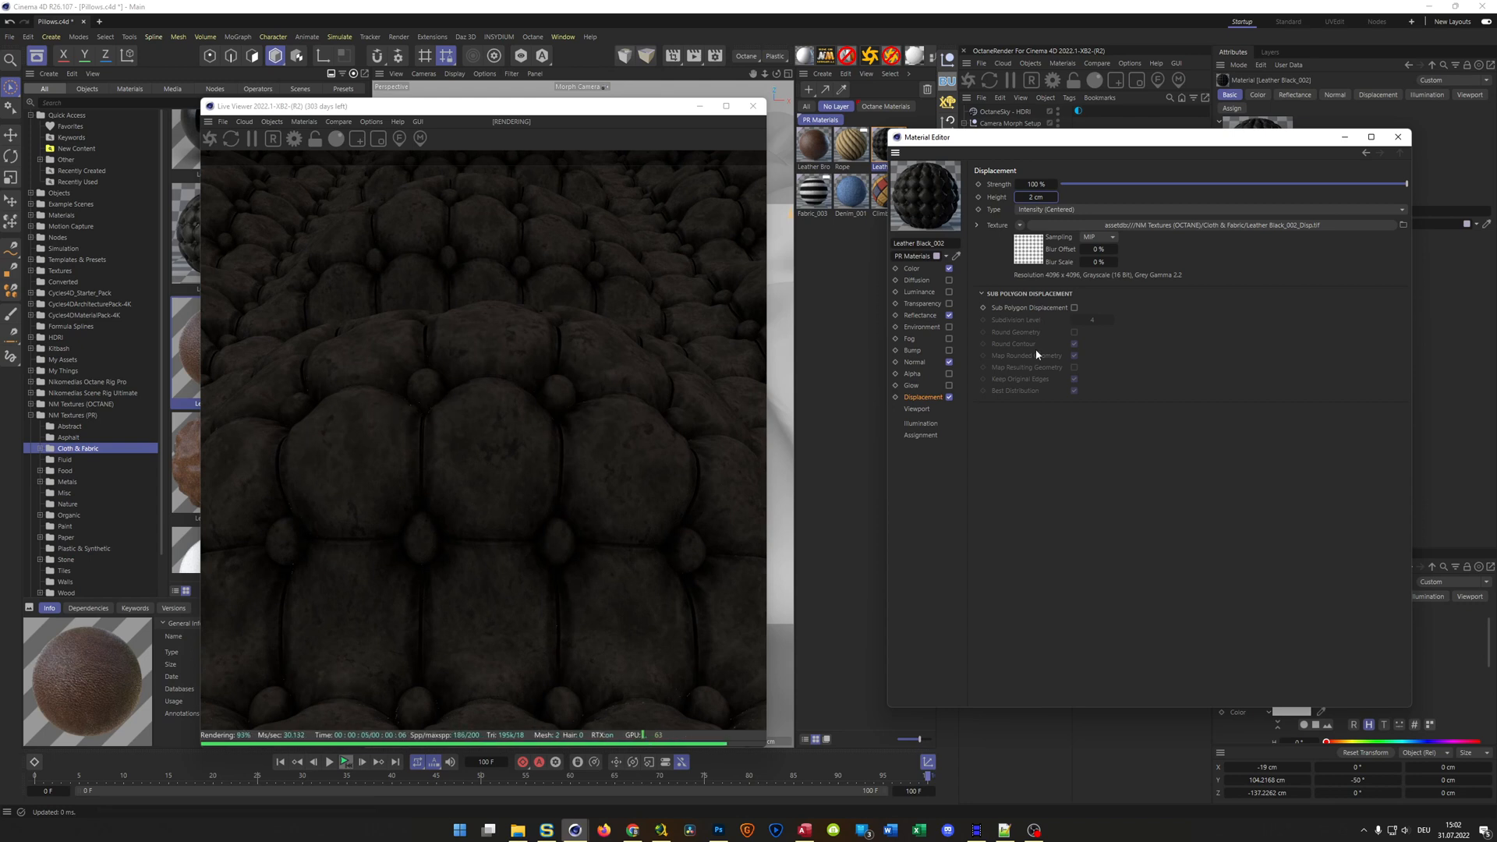
left_click(1074, 308)
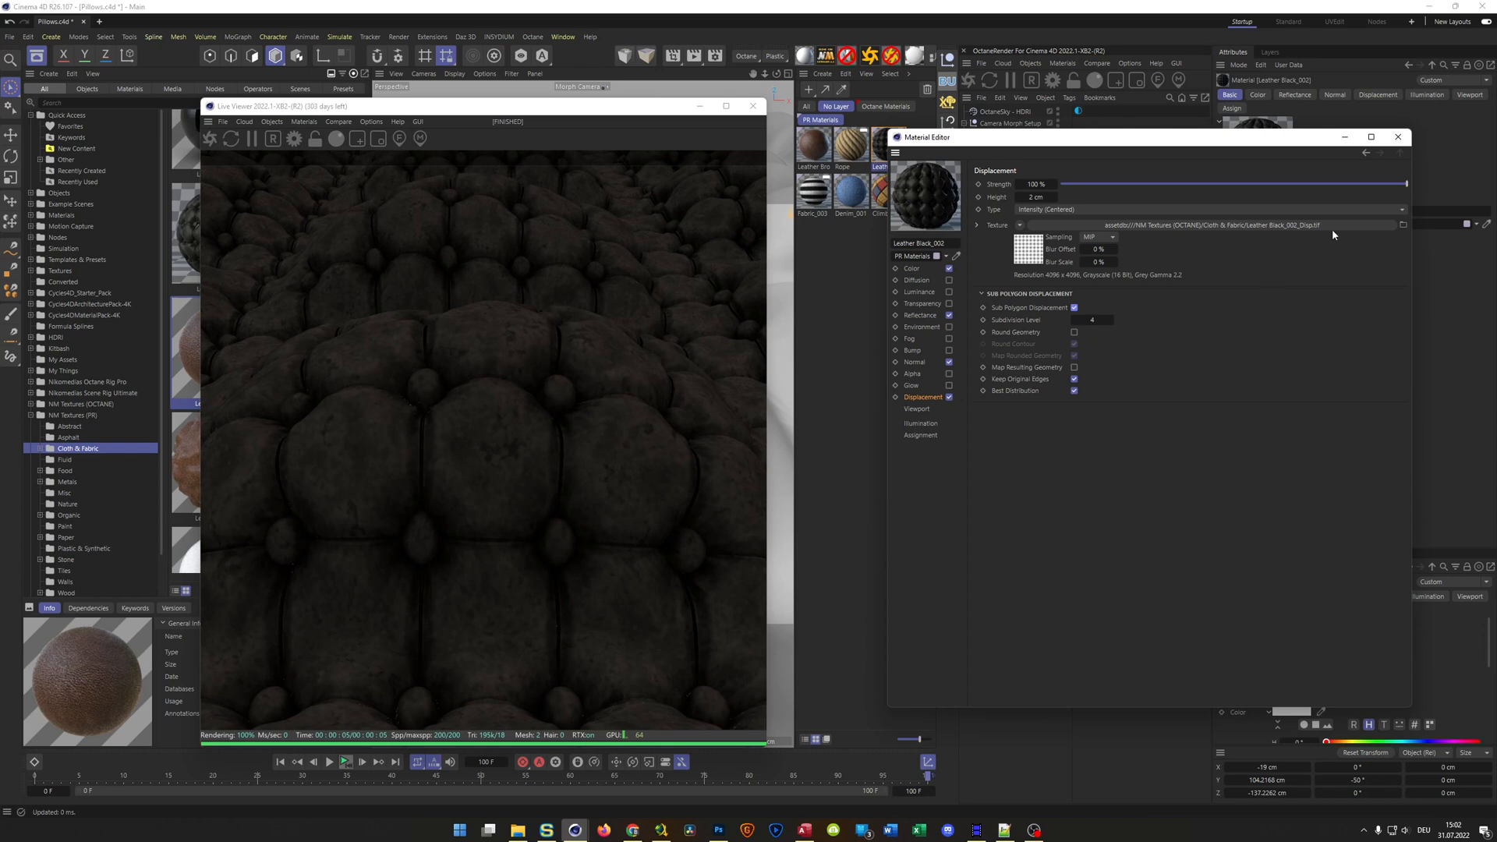
left_click(1398, 137)
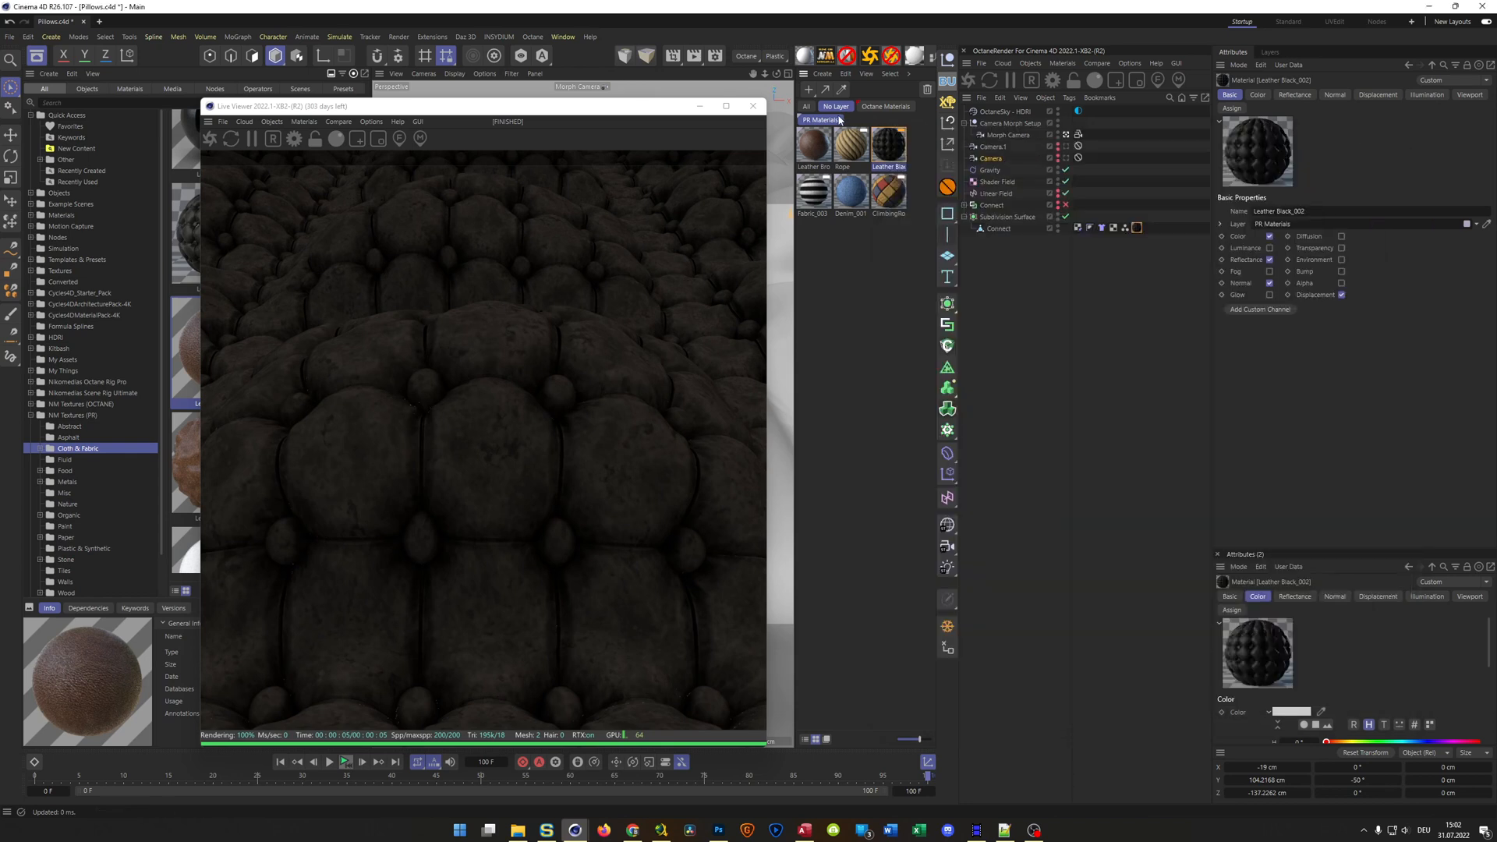
Replace the Connect object's material with the Octane version of Leather Black_002 and open that material in the Octane Node Editor
left_click(886, 106)
left_click_drag(892, 193, 1138, 228)
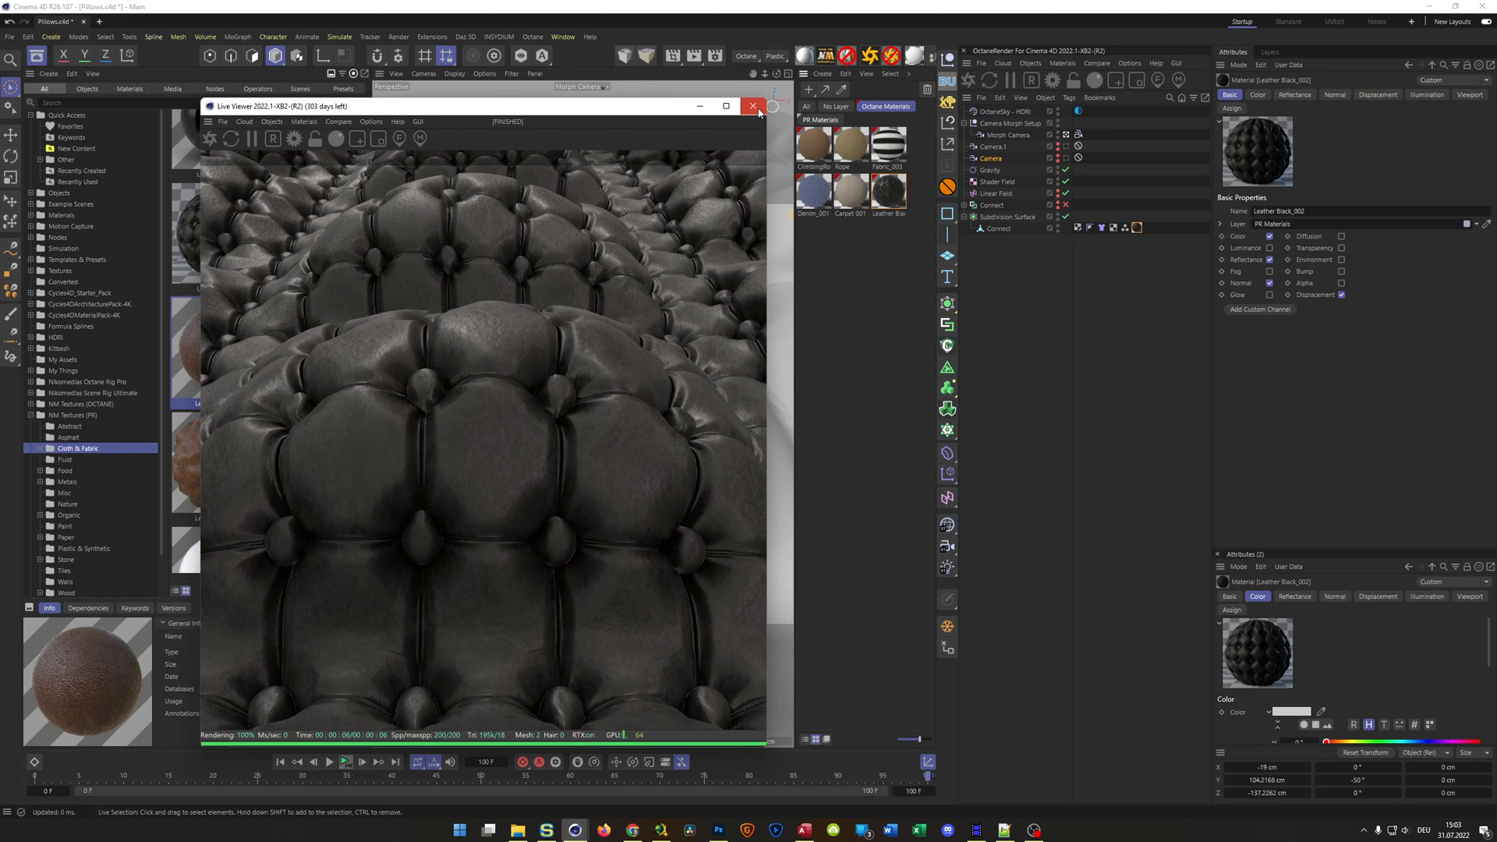
left_click_drag(634, 113, 1345, 171)
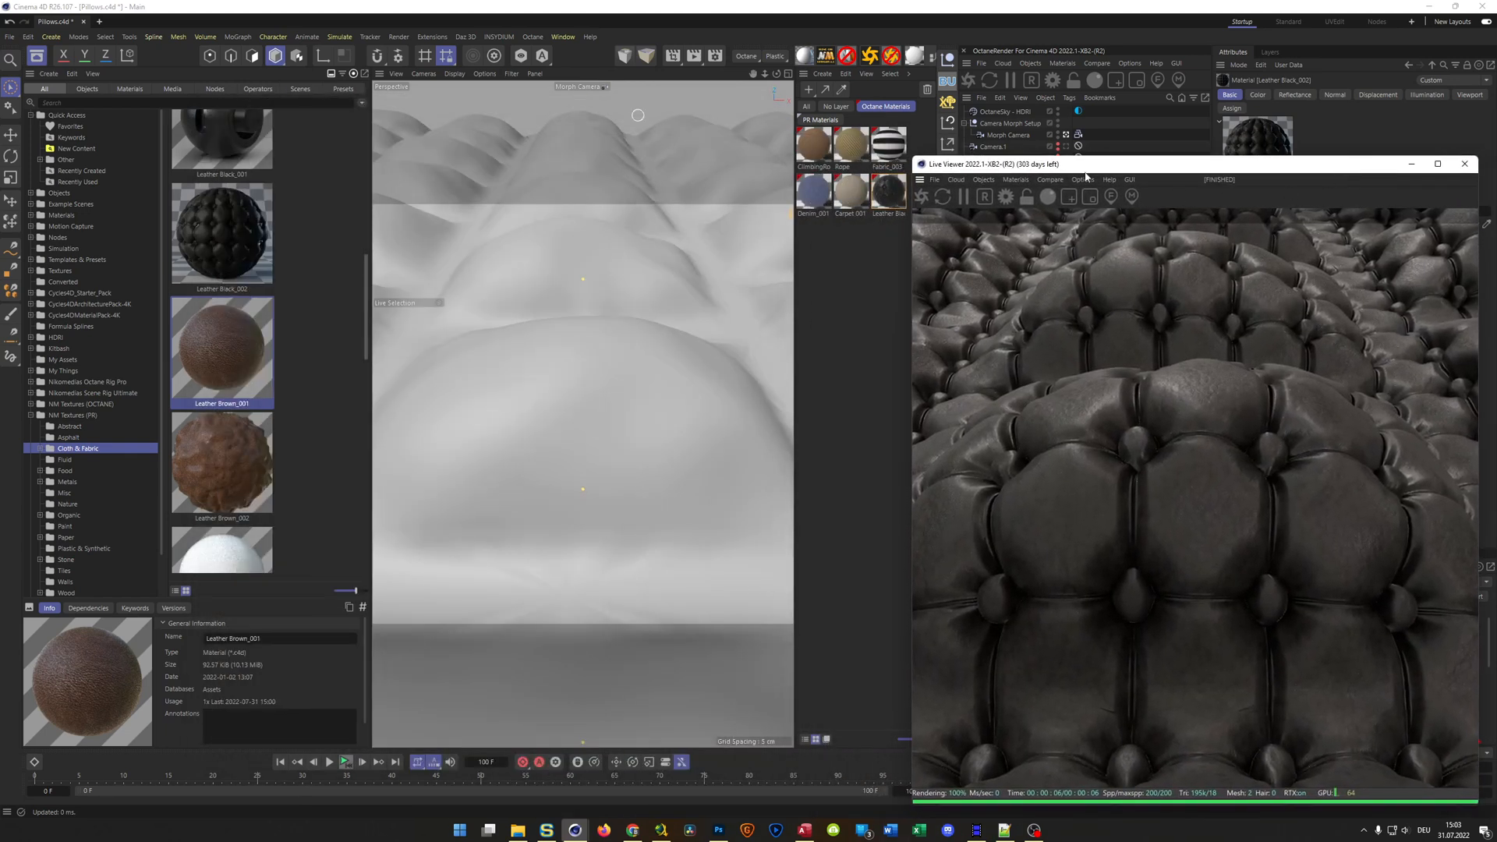
double_click(893, 188)
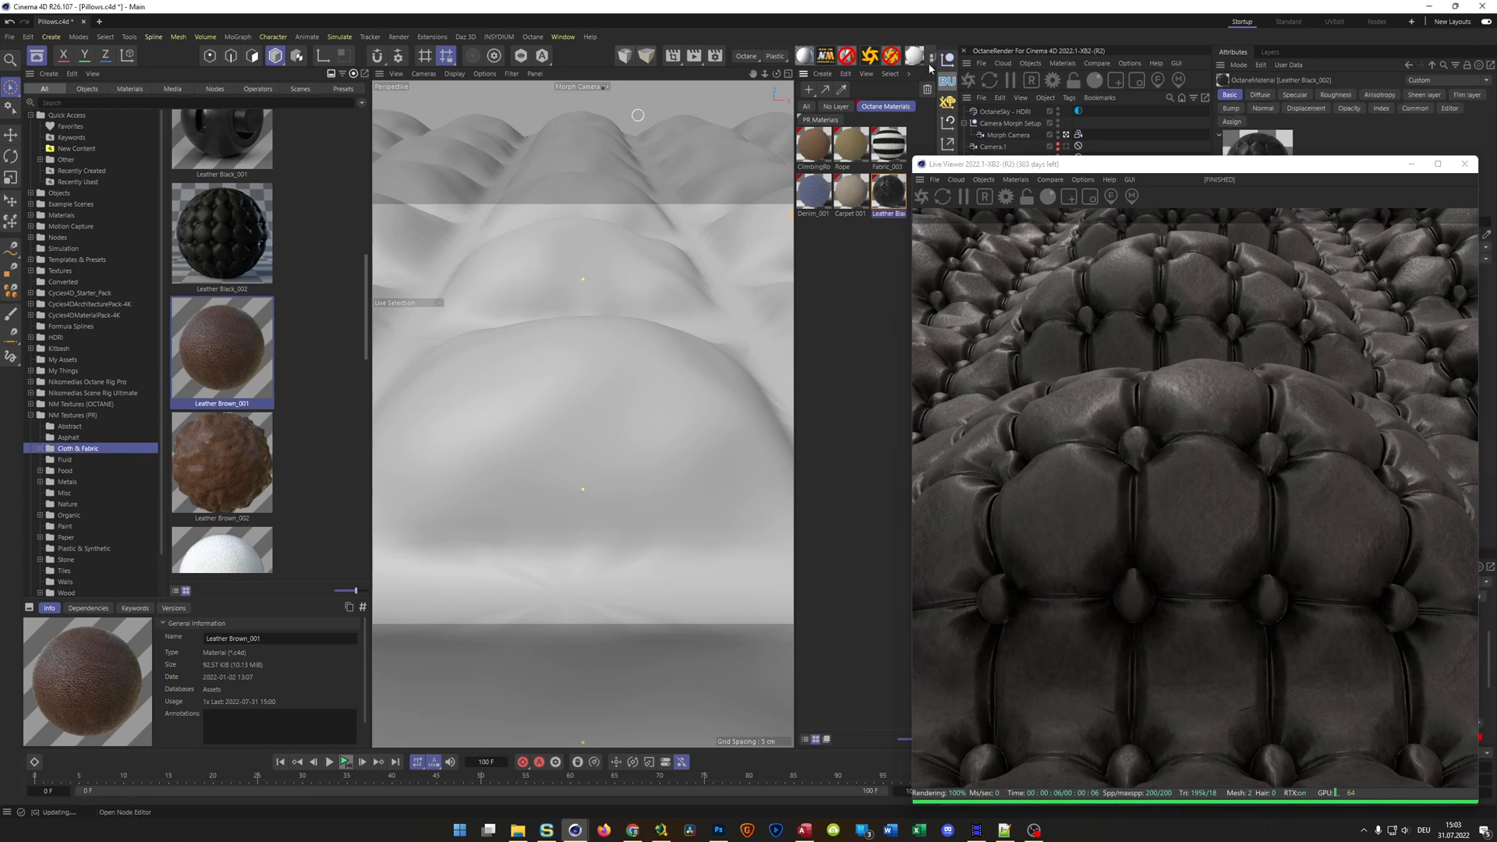
left_click_drag(697, 226, 481, 85)
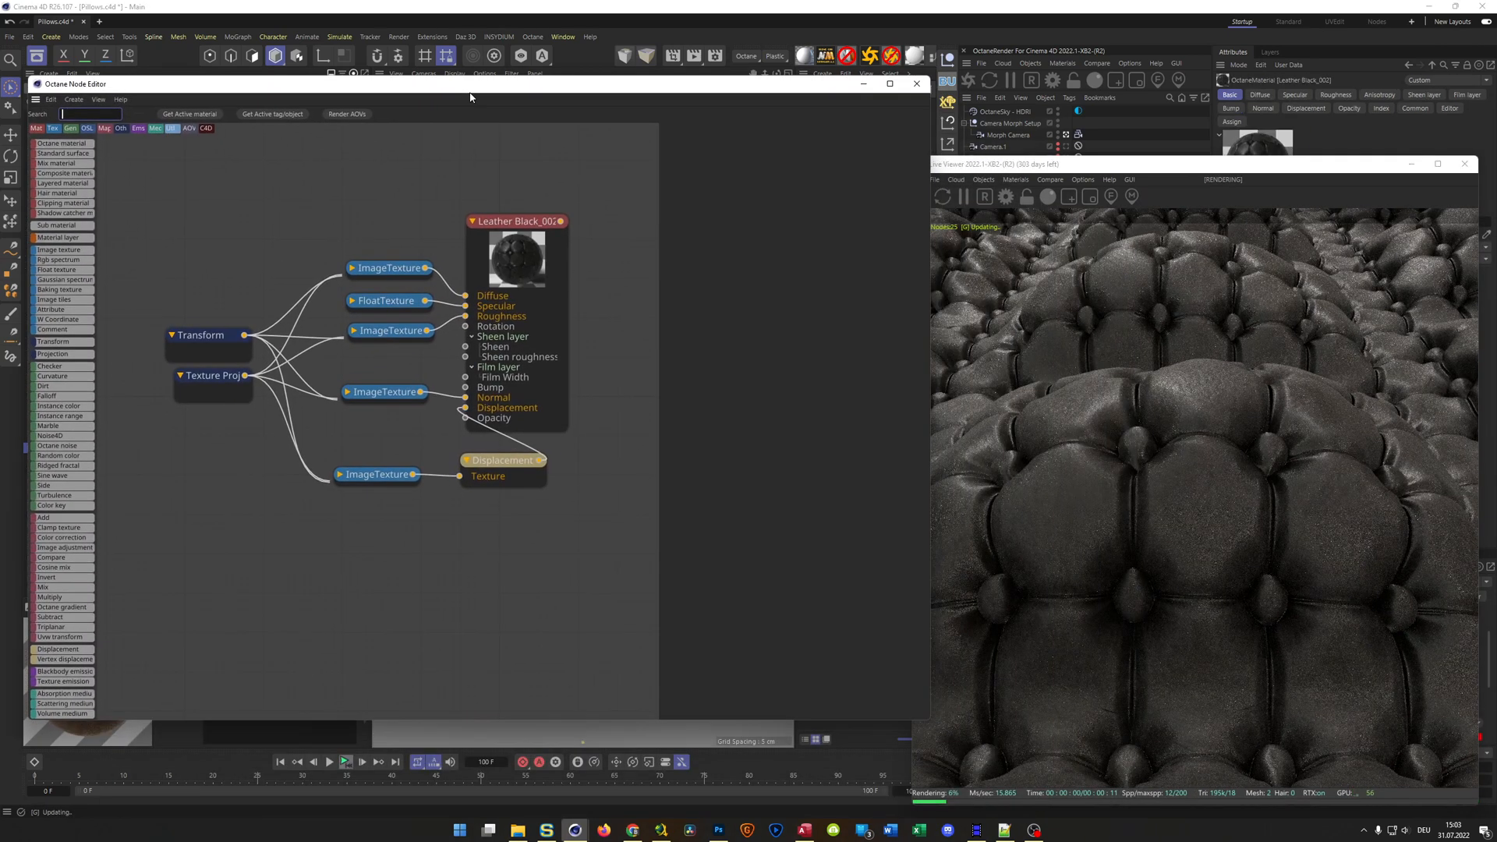
Raise the Power of the image texture feeding Roughness, trying 2 and settling on 1.5
left_click(398, 333)
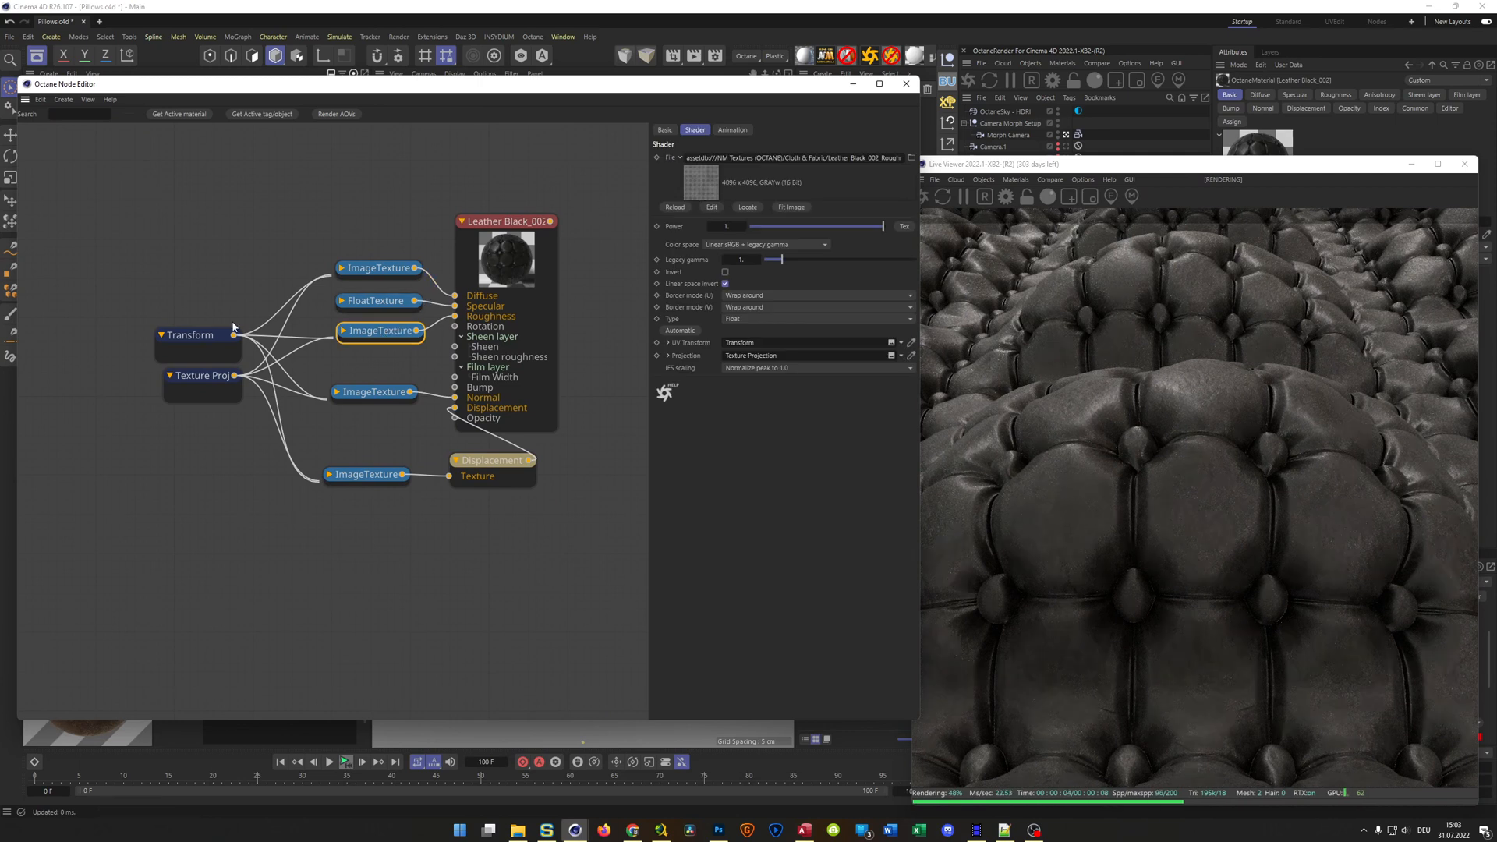
left_click(726, 227)
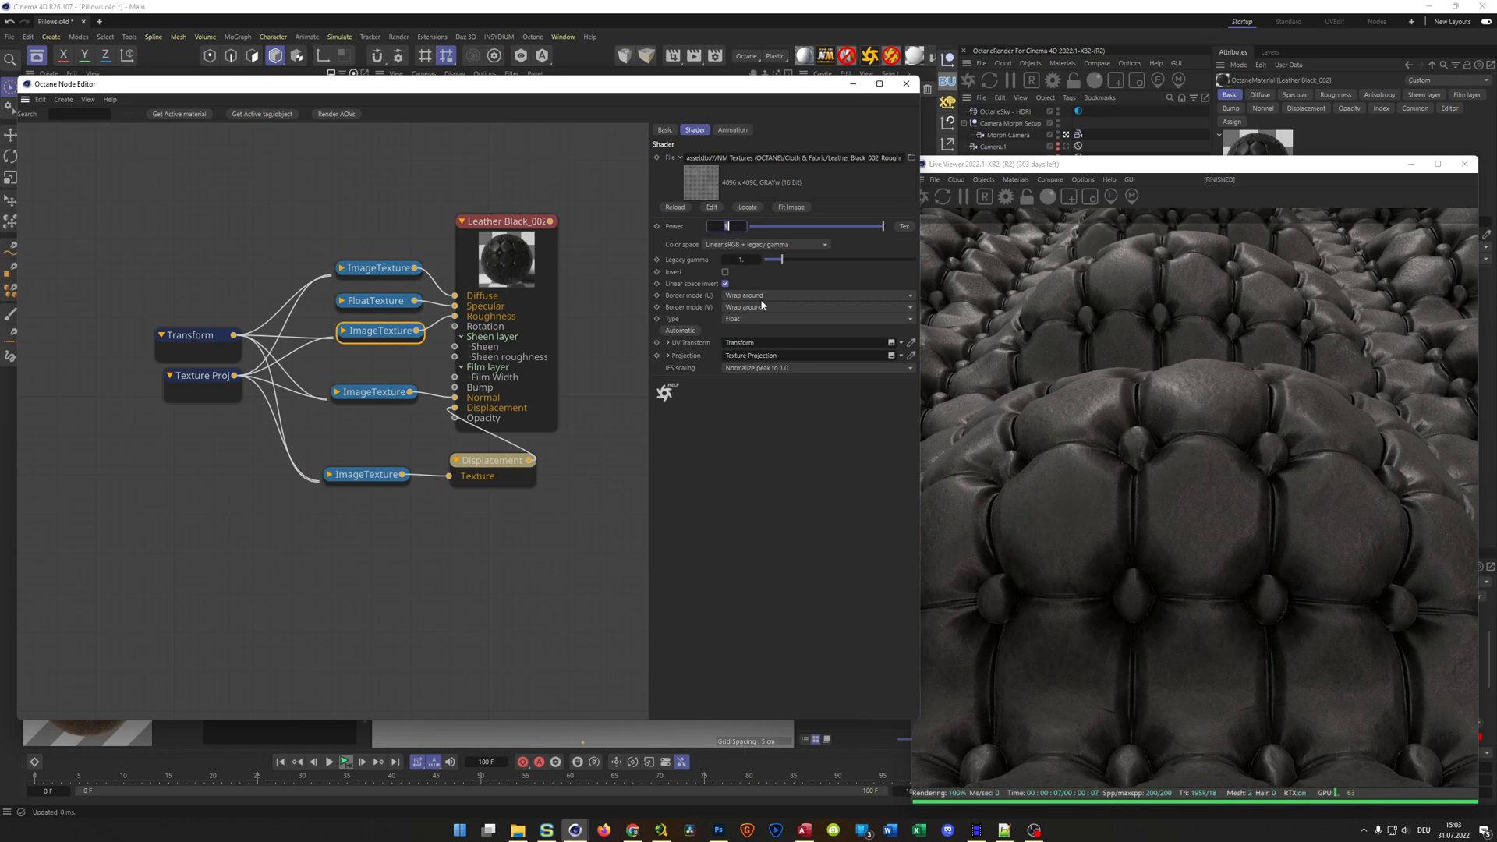
type("2")
key("Return")
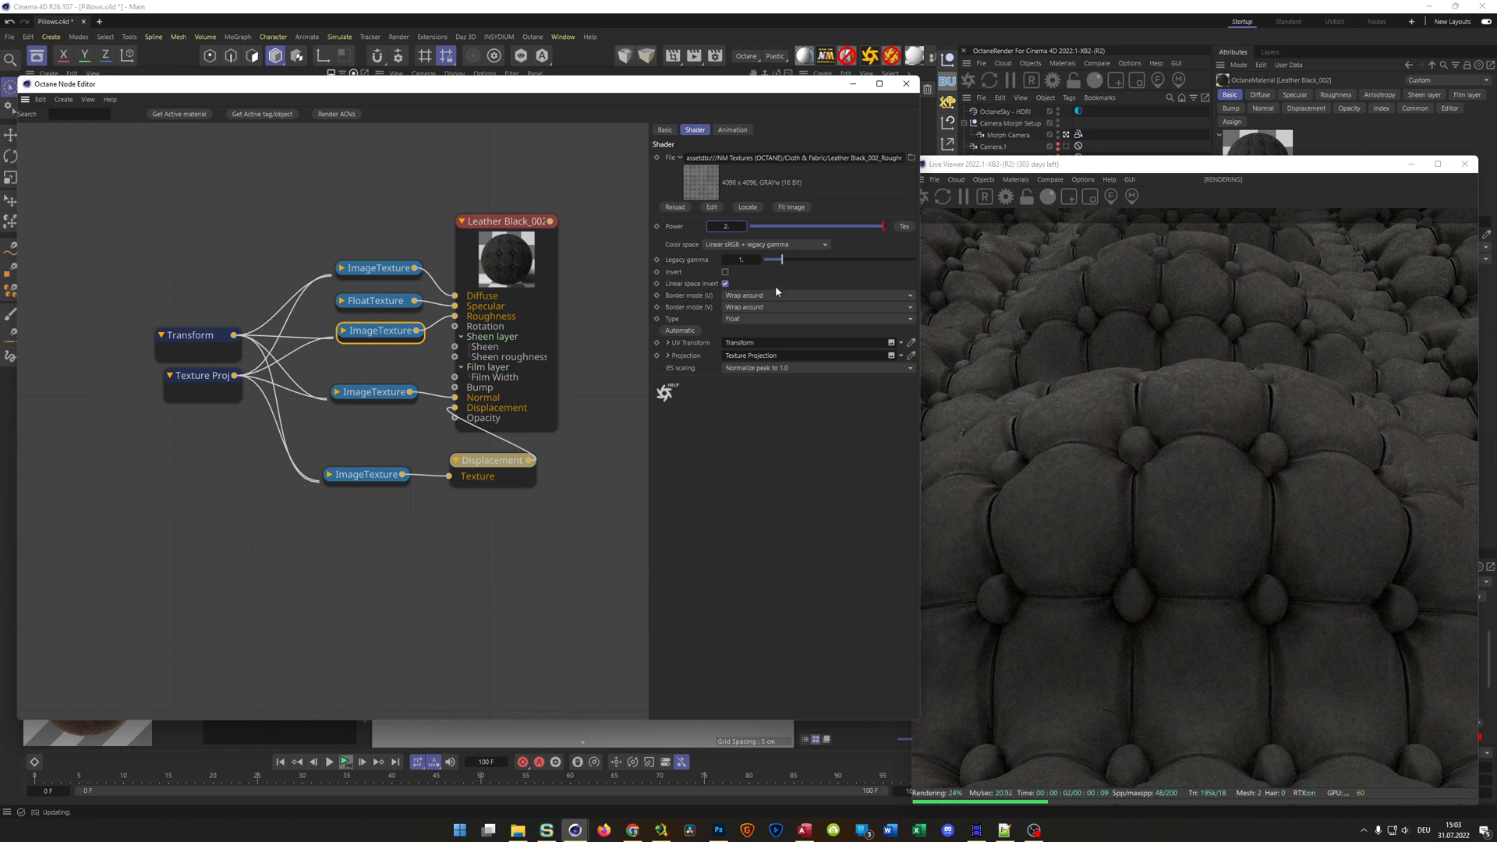
left_click(728, 226)
type("1")
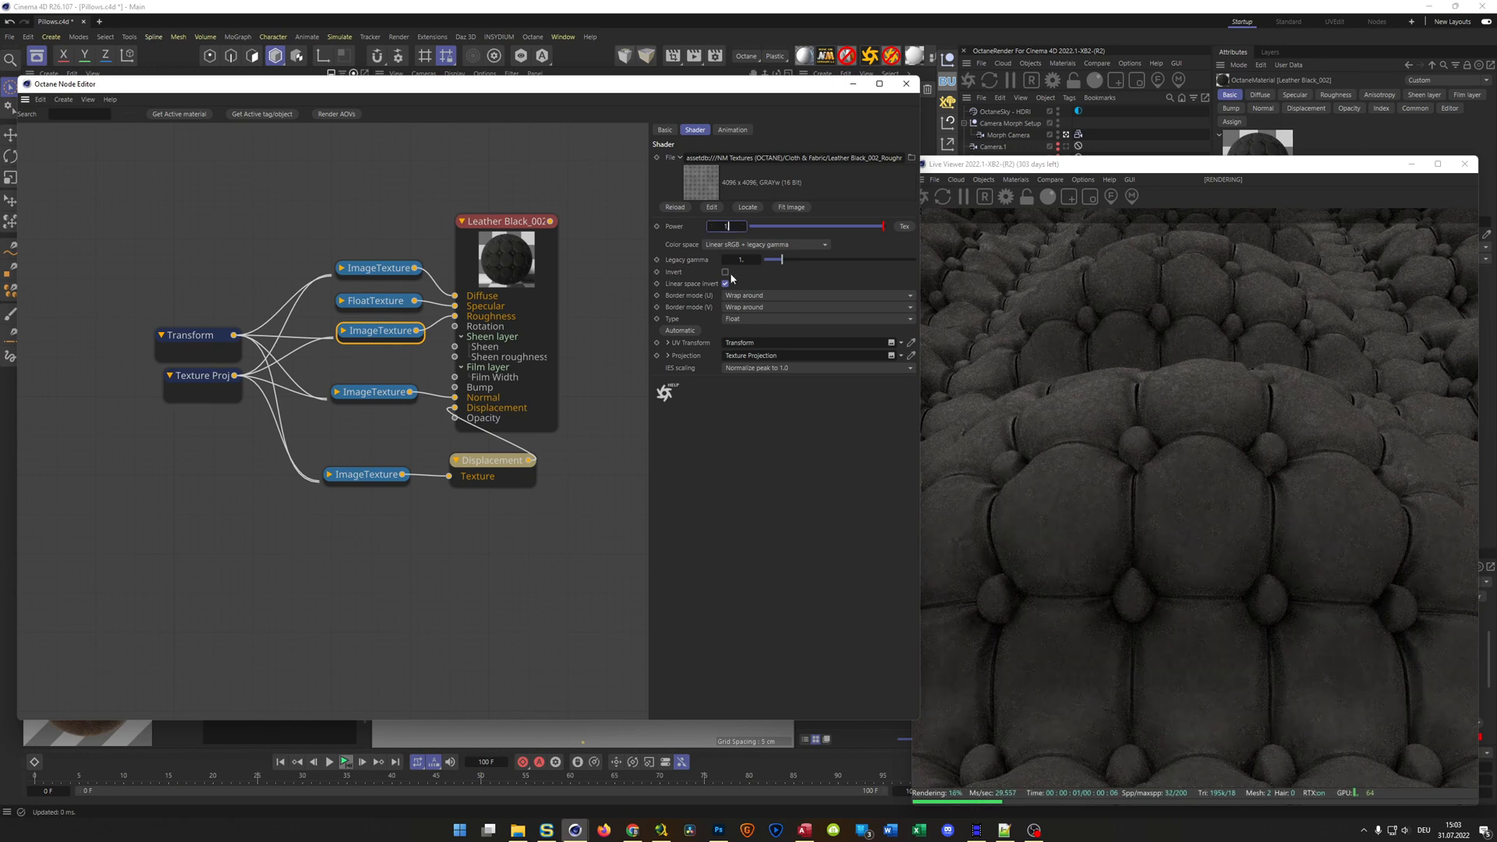
type(".5")
key("Return")
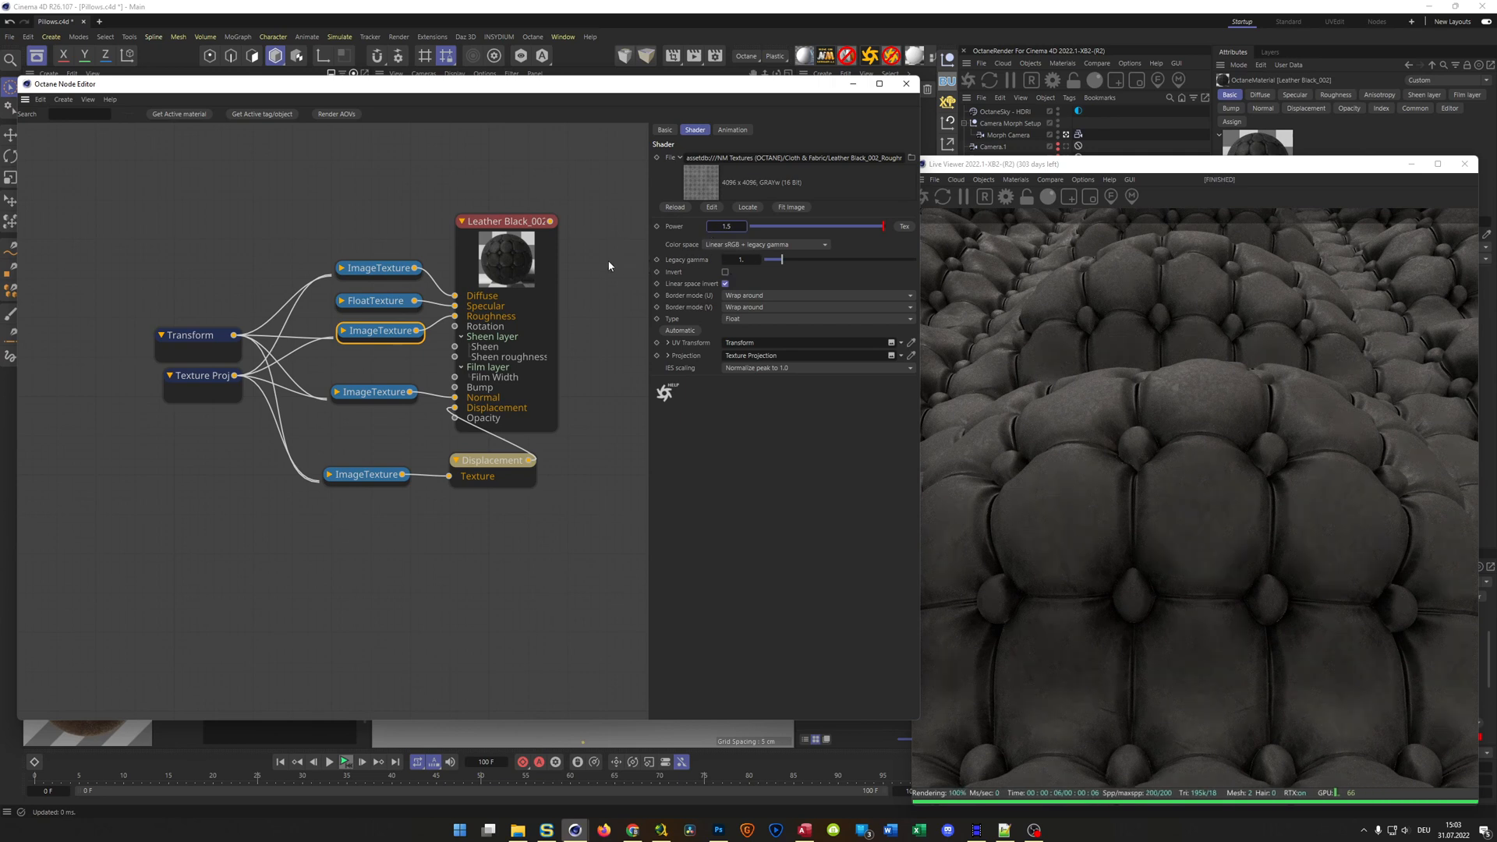
Adjust the legacy gamma of the image texture feeding Diffuse, trying 1 and settling on 3
left_click(371, 267)
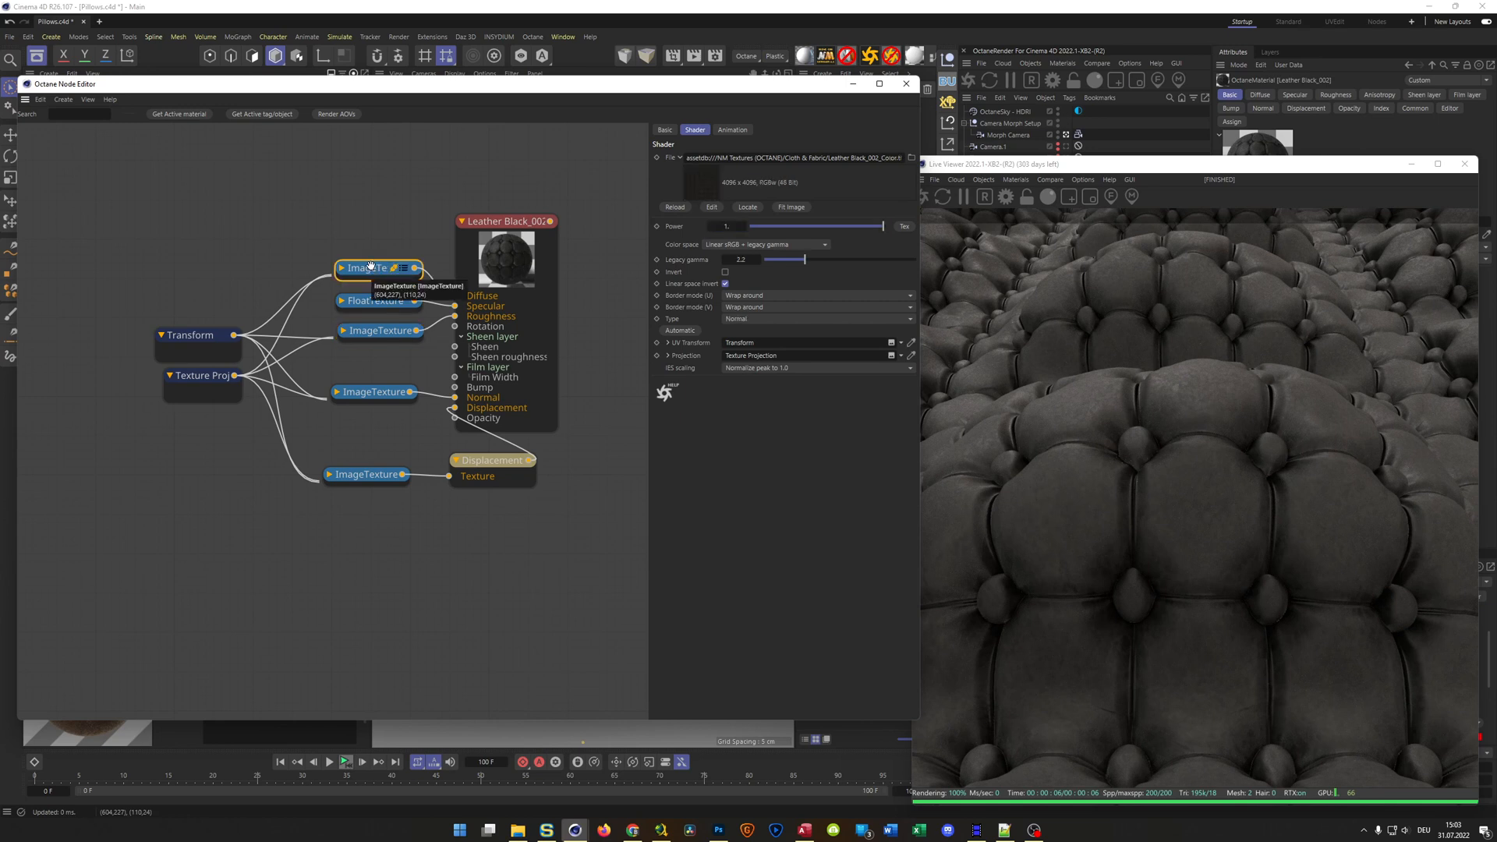
left_click(737, 259)
type("1")
key("Return")
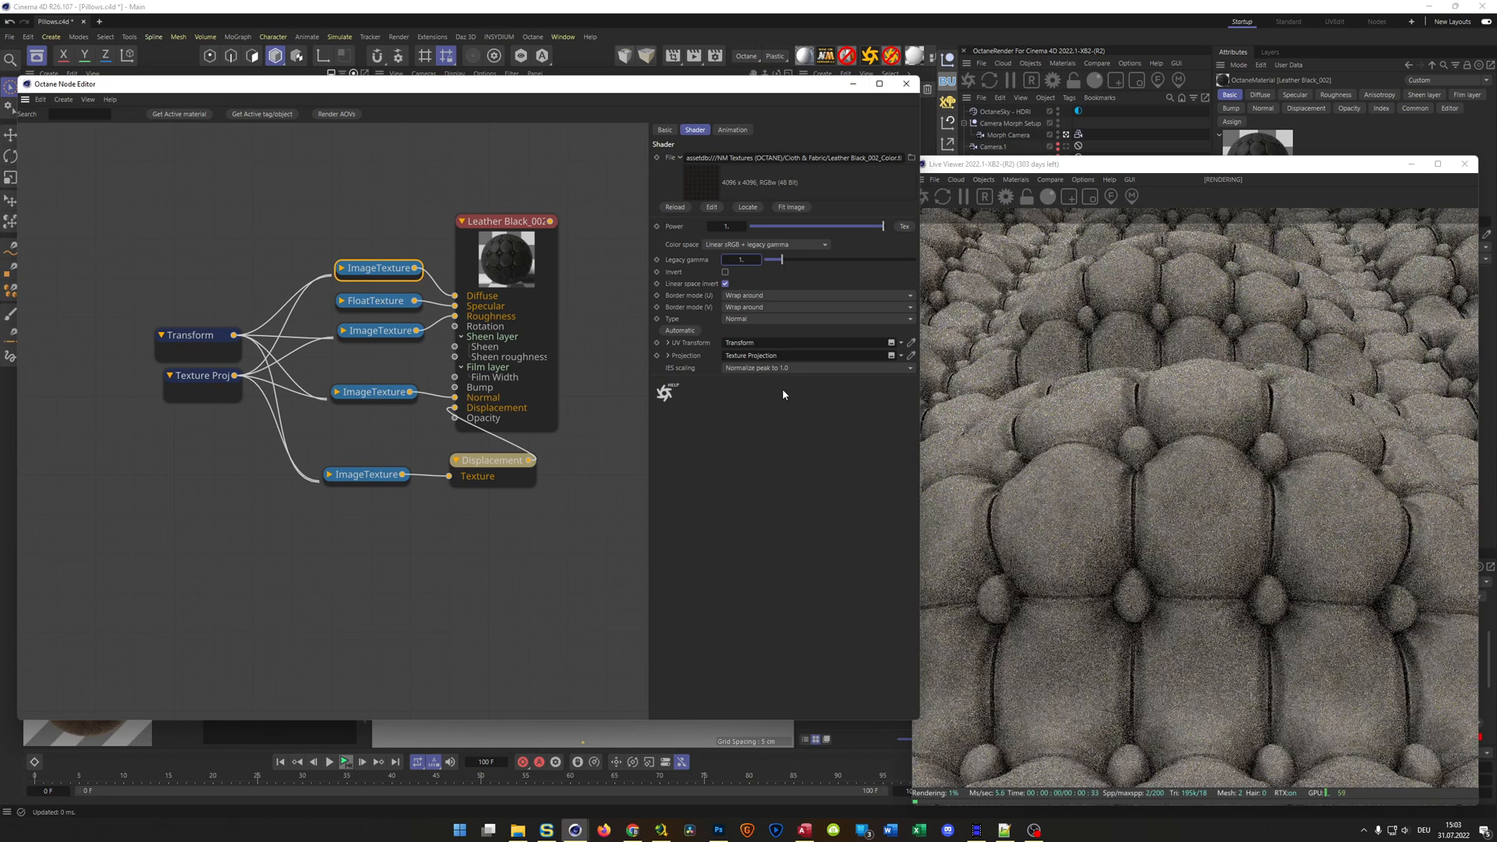
type("3")
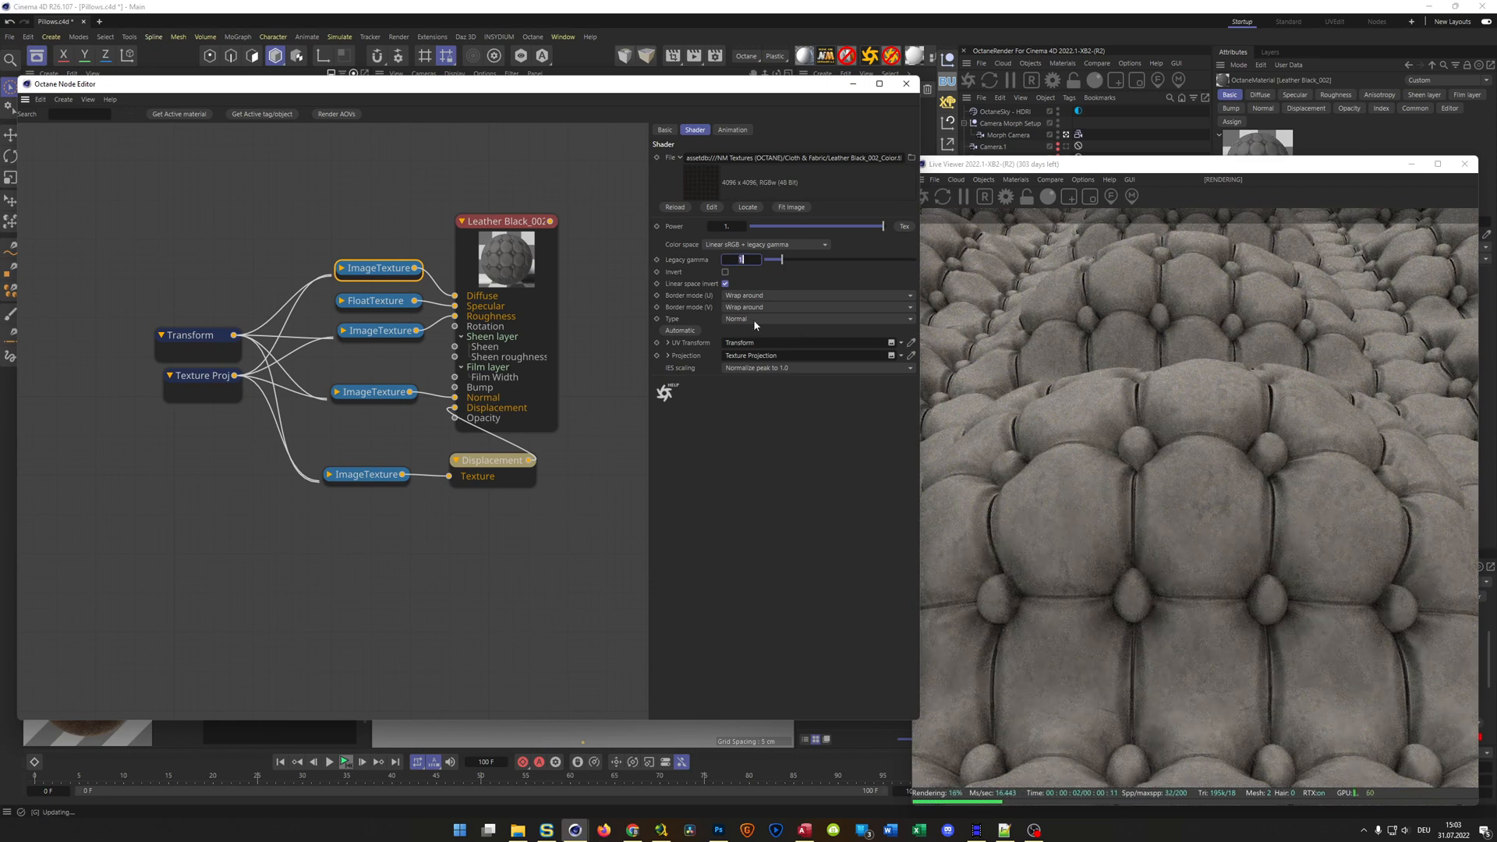
key("Return")
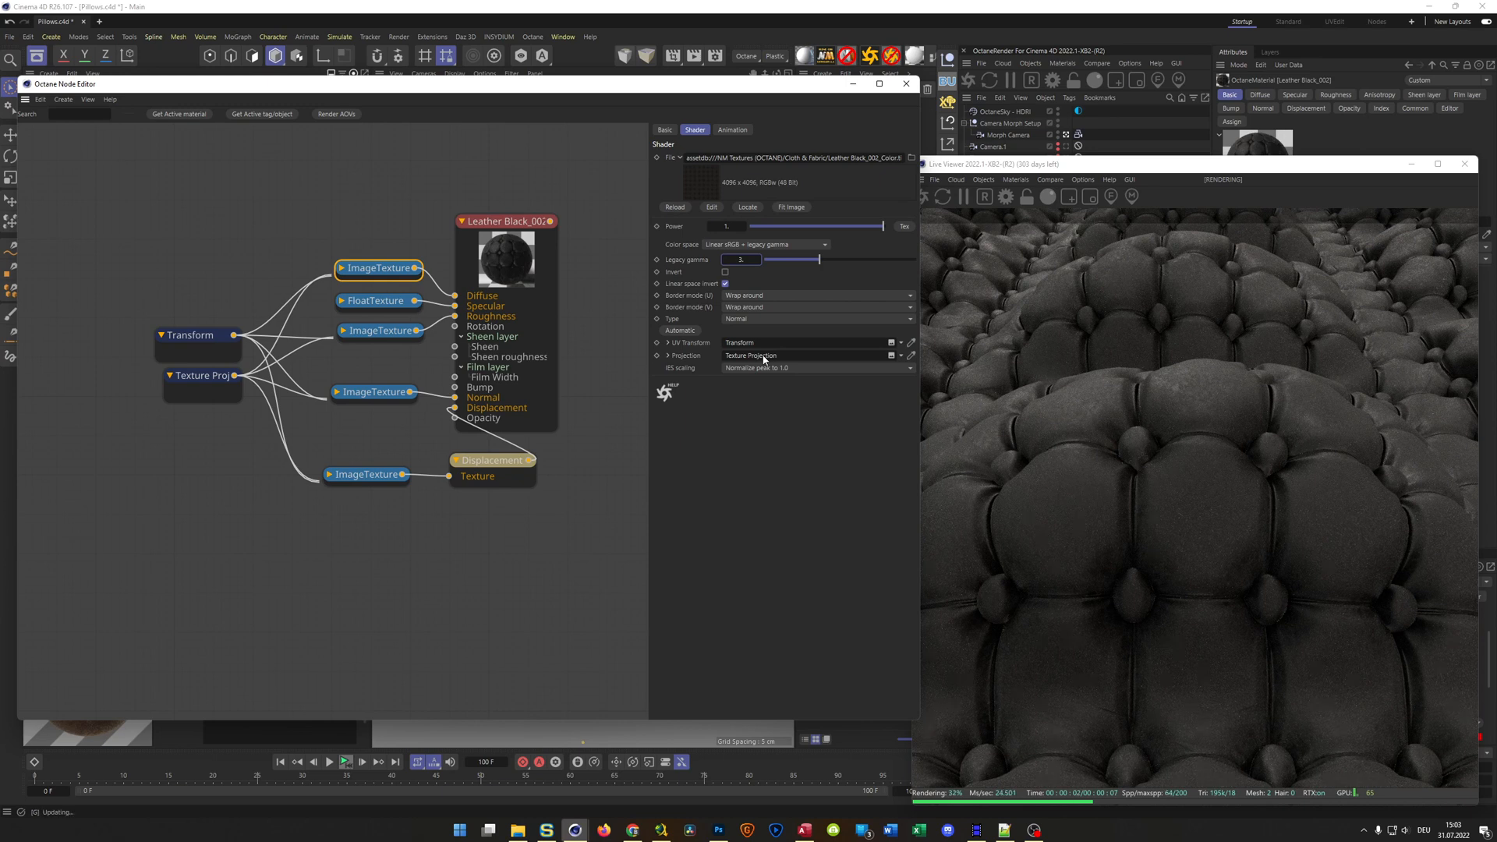
Close the Octane Node Editor and the Live Viewer
left_click(906, 83)
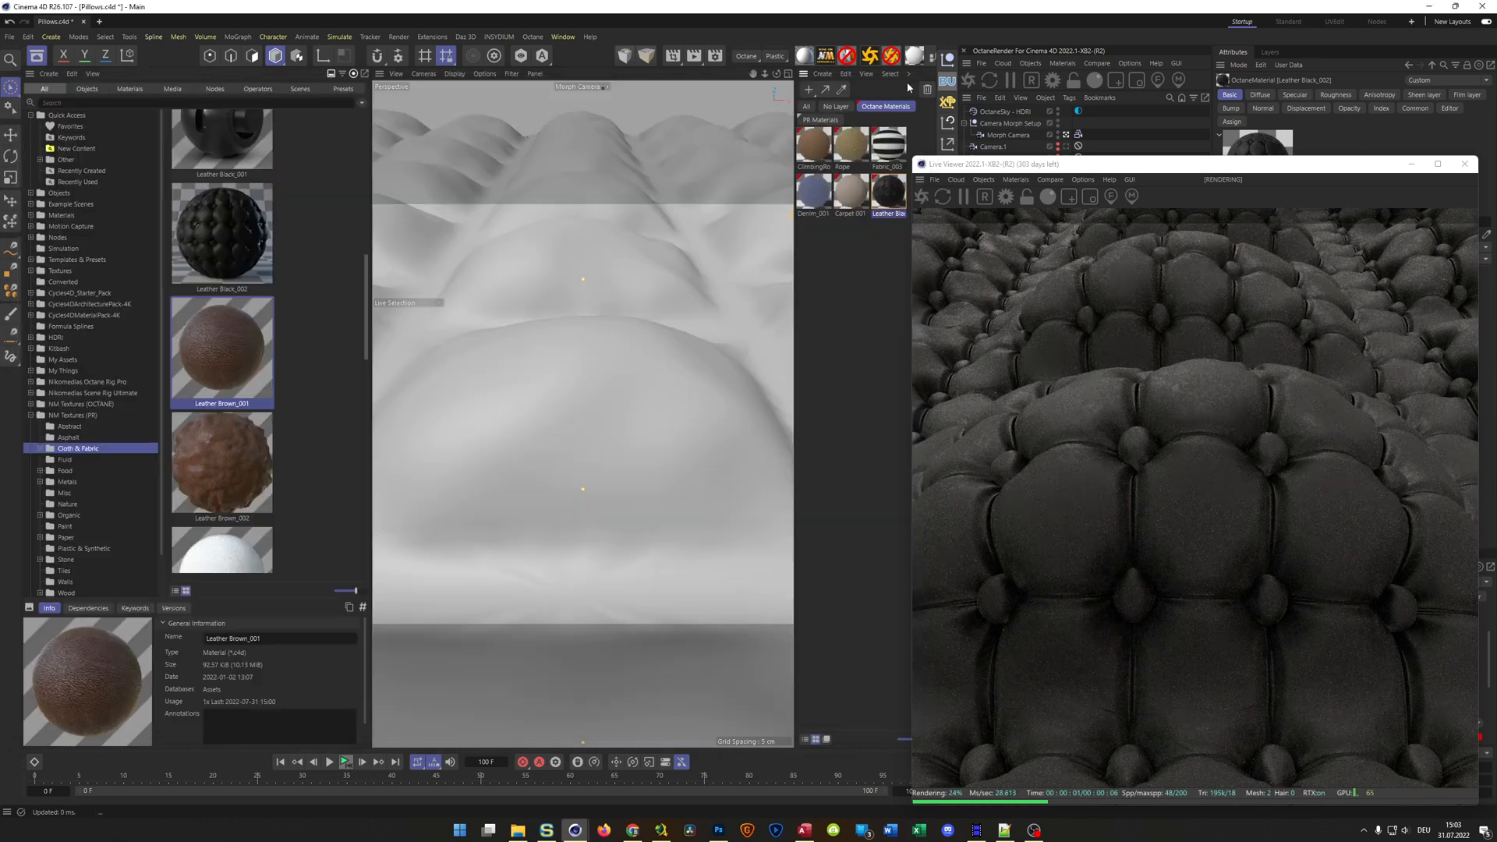
left_click_drag(1037, 164, 408, 117)
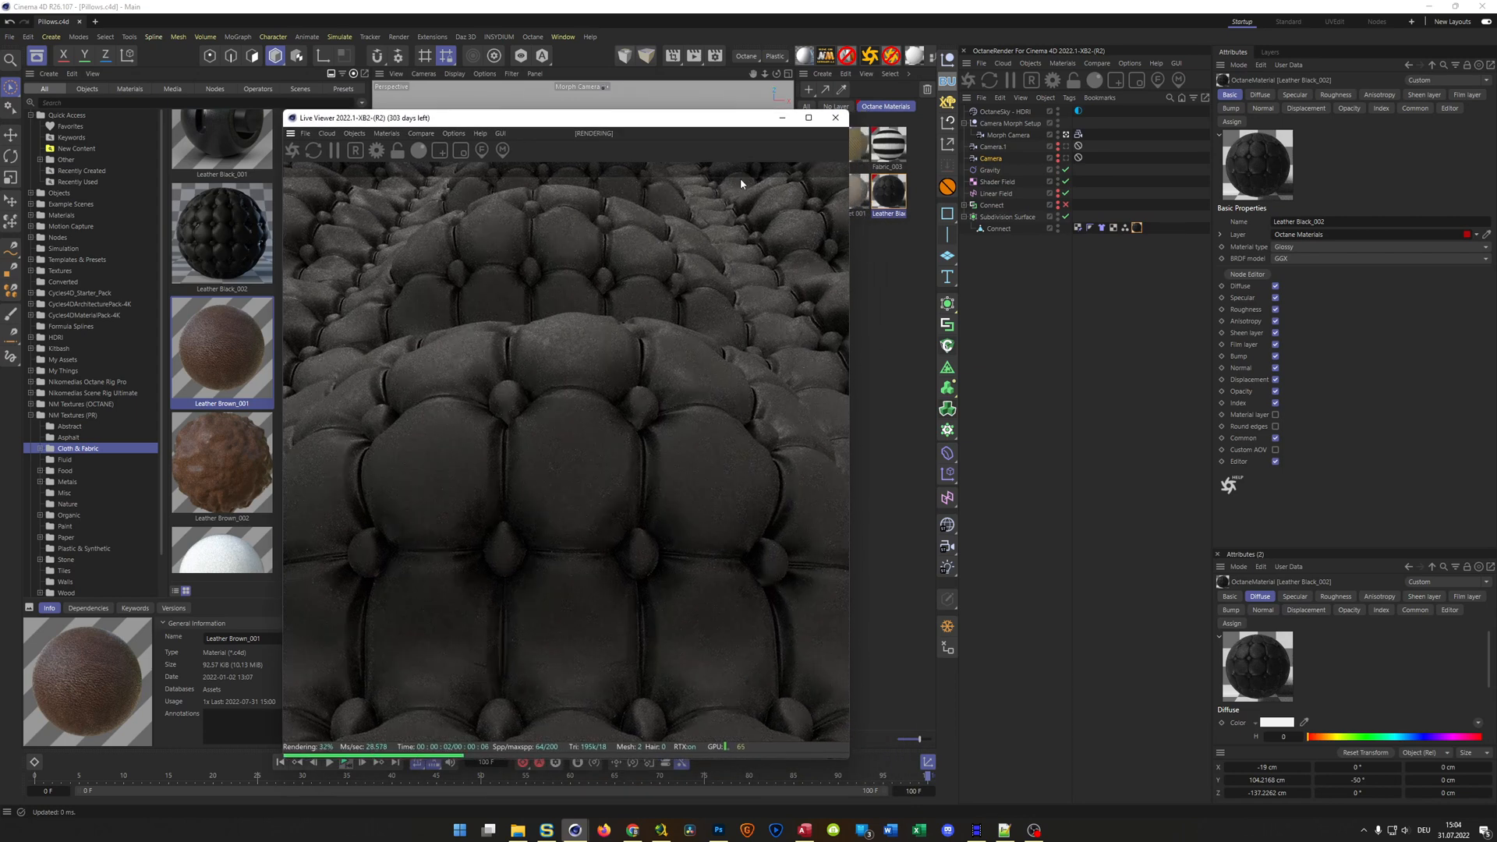
left_click(836, 117)
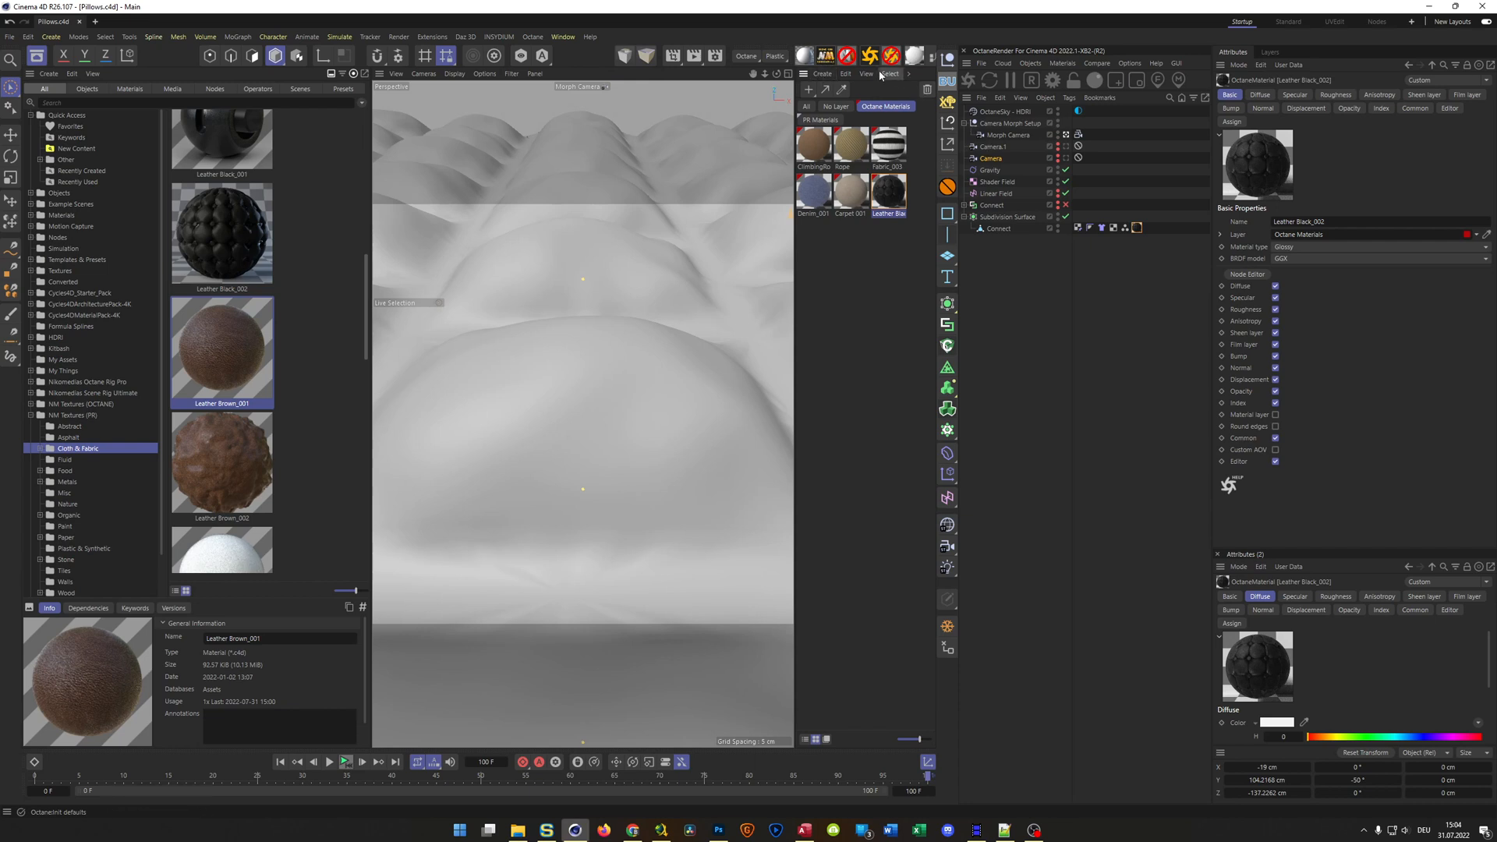
Add a standard Sky object to the scene above the OctaneSky - HDRI object
left_click(995, 113)
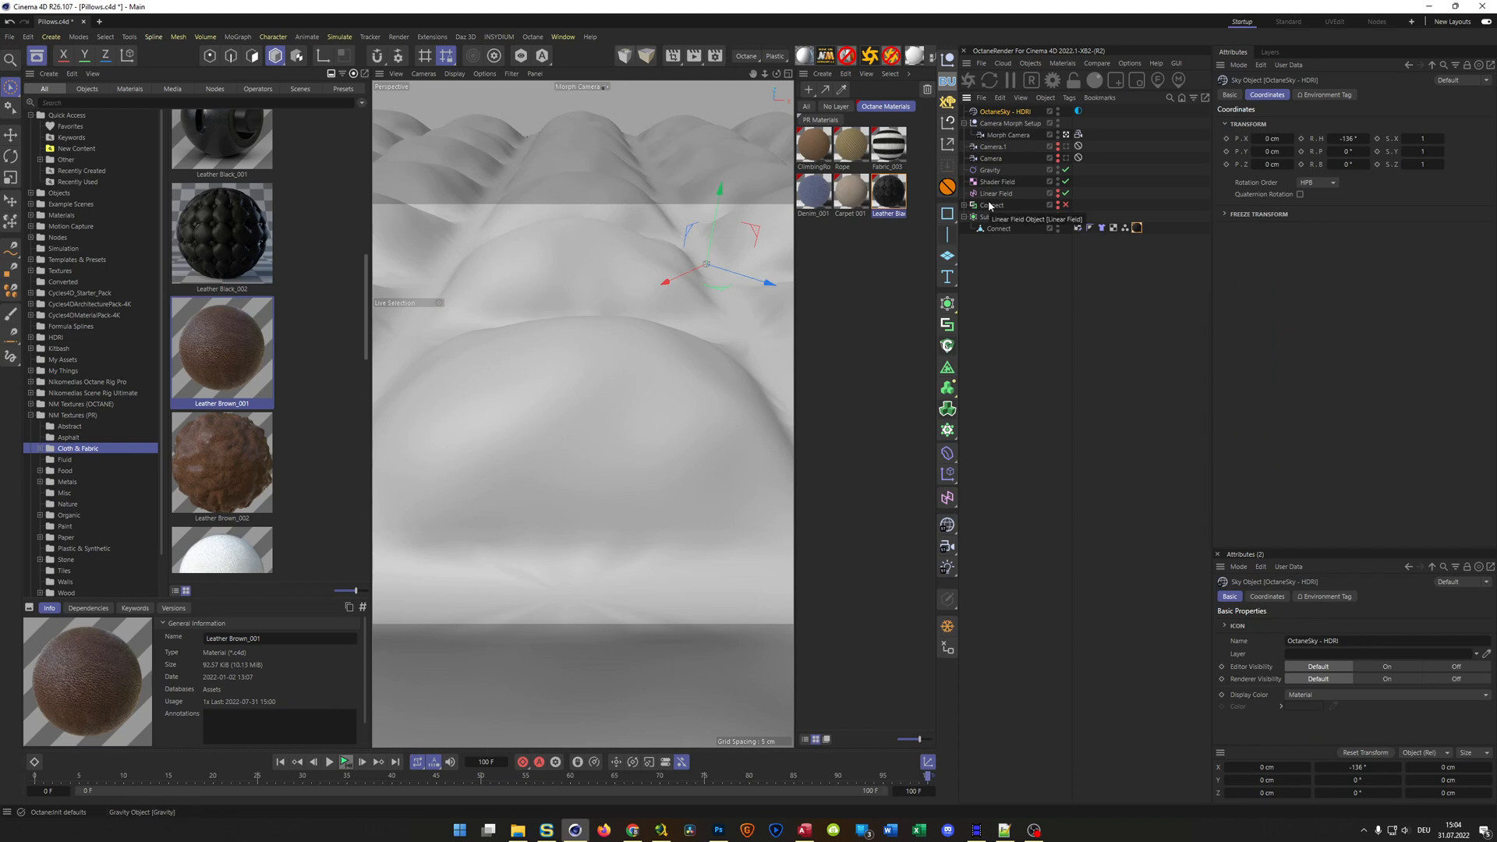
left_click(948, 527)
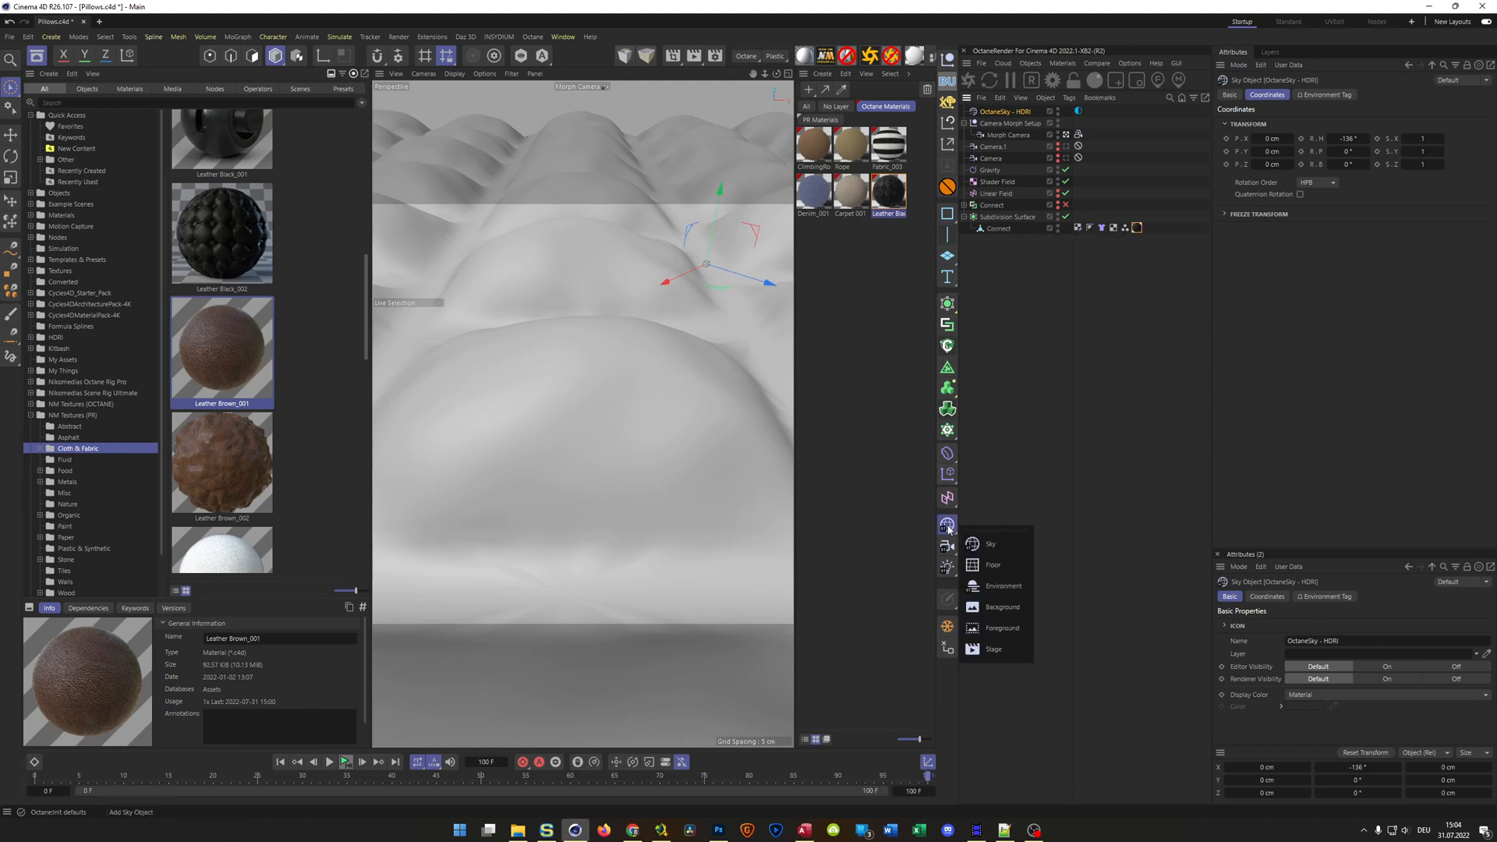
left_click(991, 544)
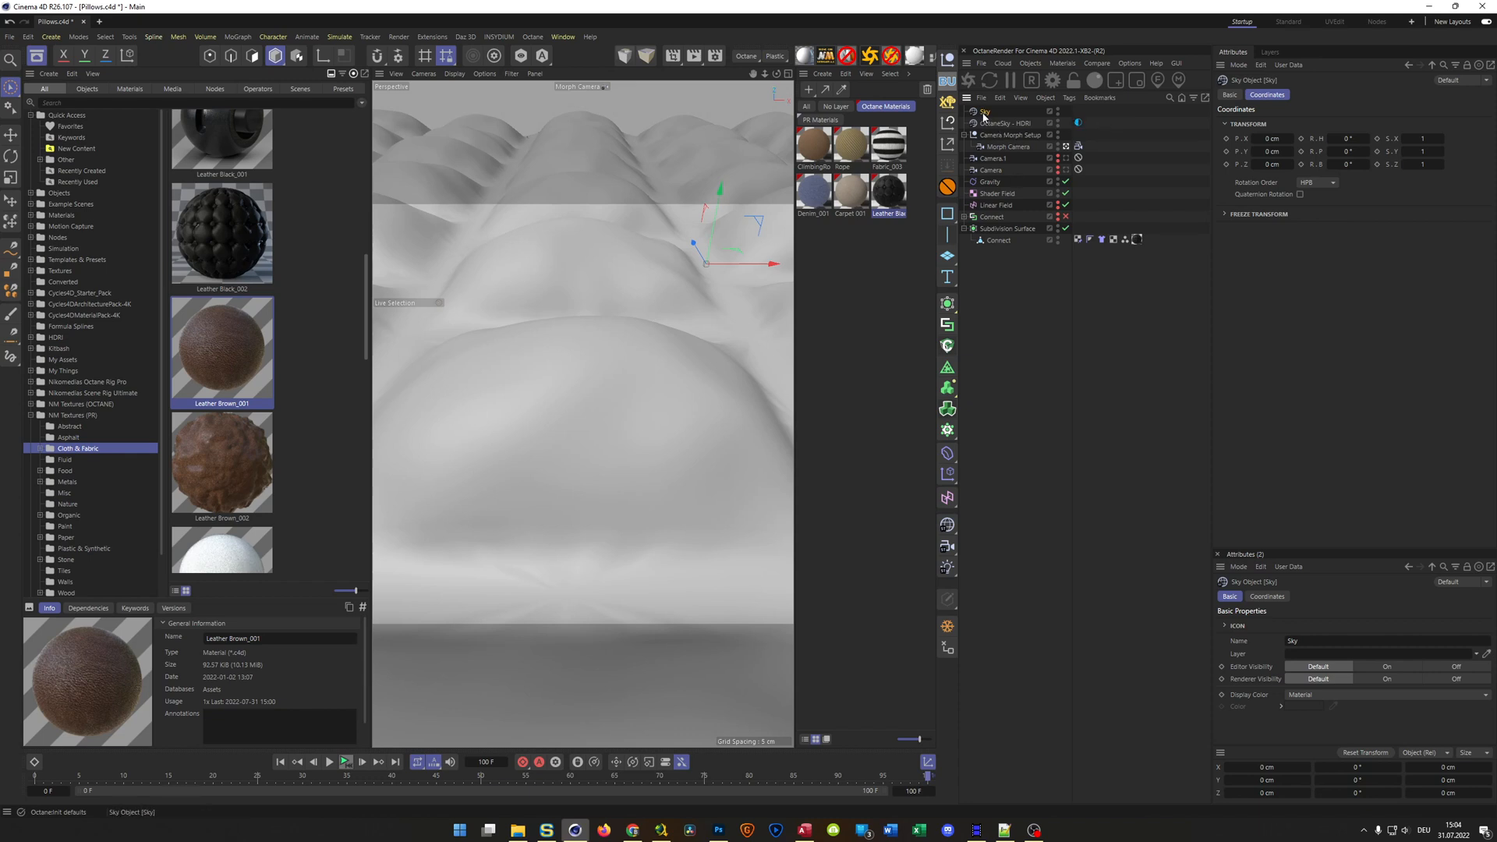
Delete the standard Sky object and show the materials of the PR Materials layer
key("Delete")
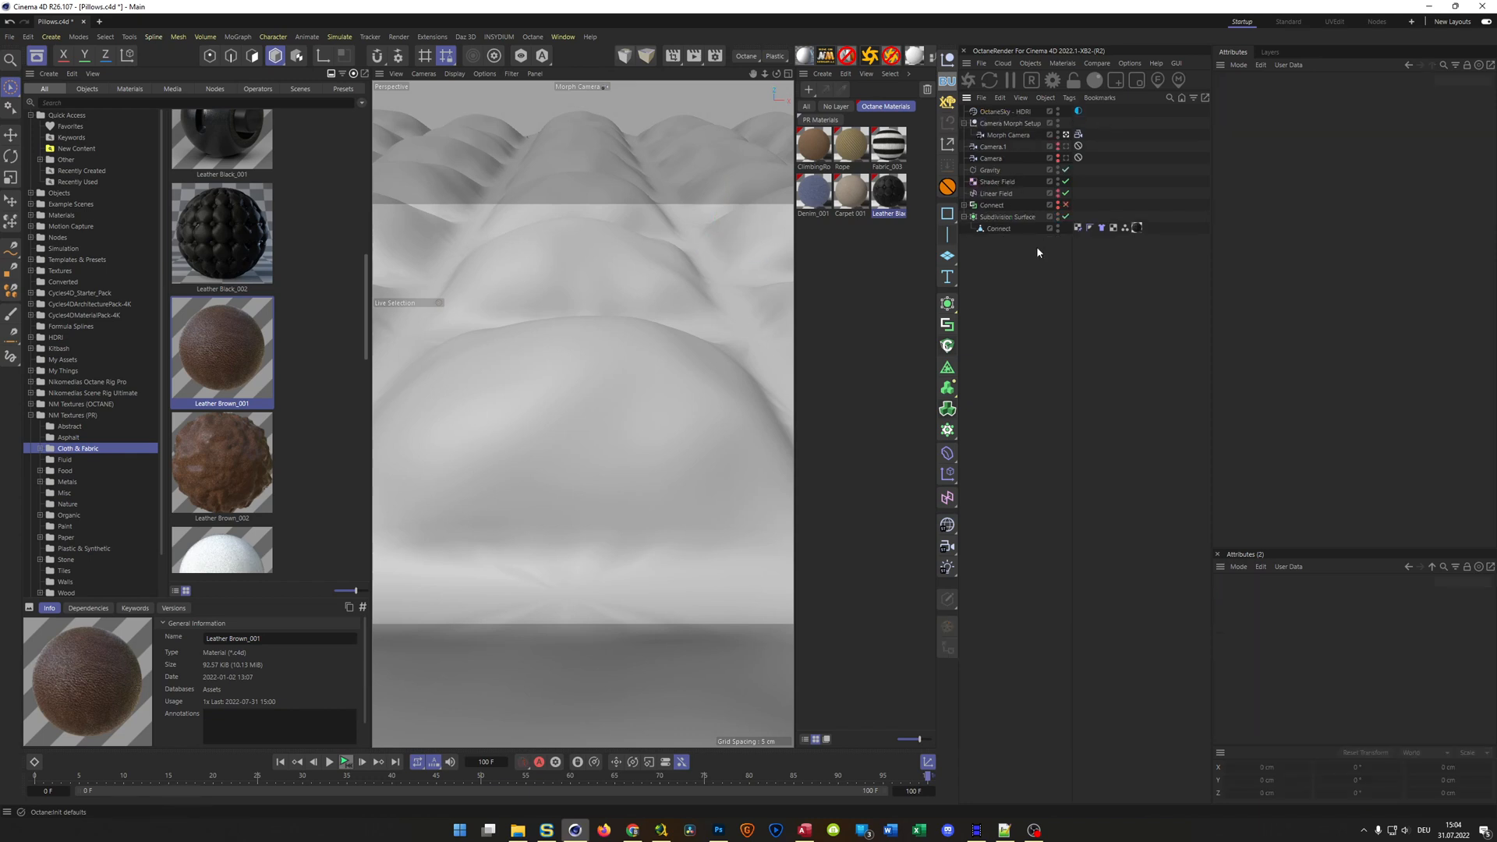
left_click(868, 274)
left_click(821, 131)
left_click(819, 120)
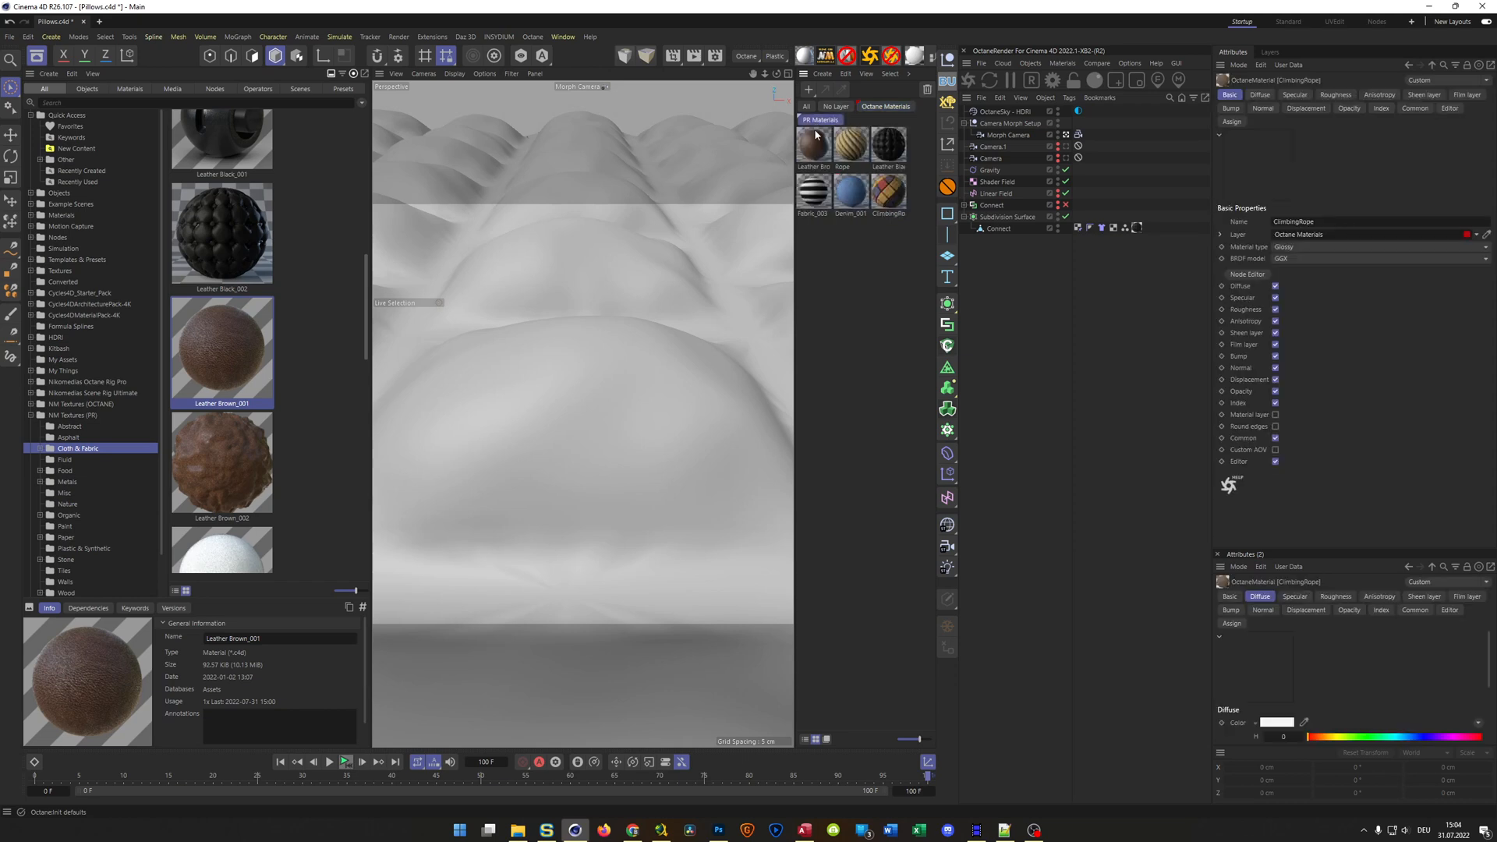
Create a new material in the PR Materials layer, disable its Reflectance channel and enable Luminance
double_click(824, 283)
double_click(814, 144)
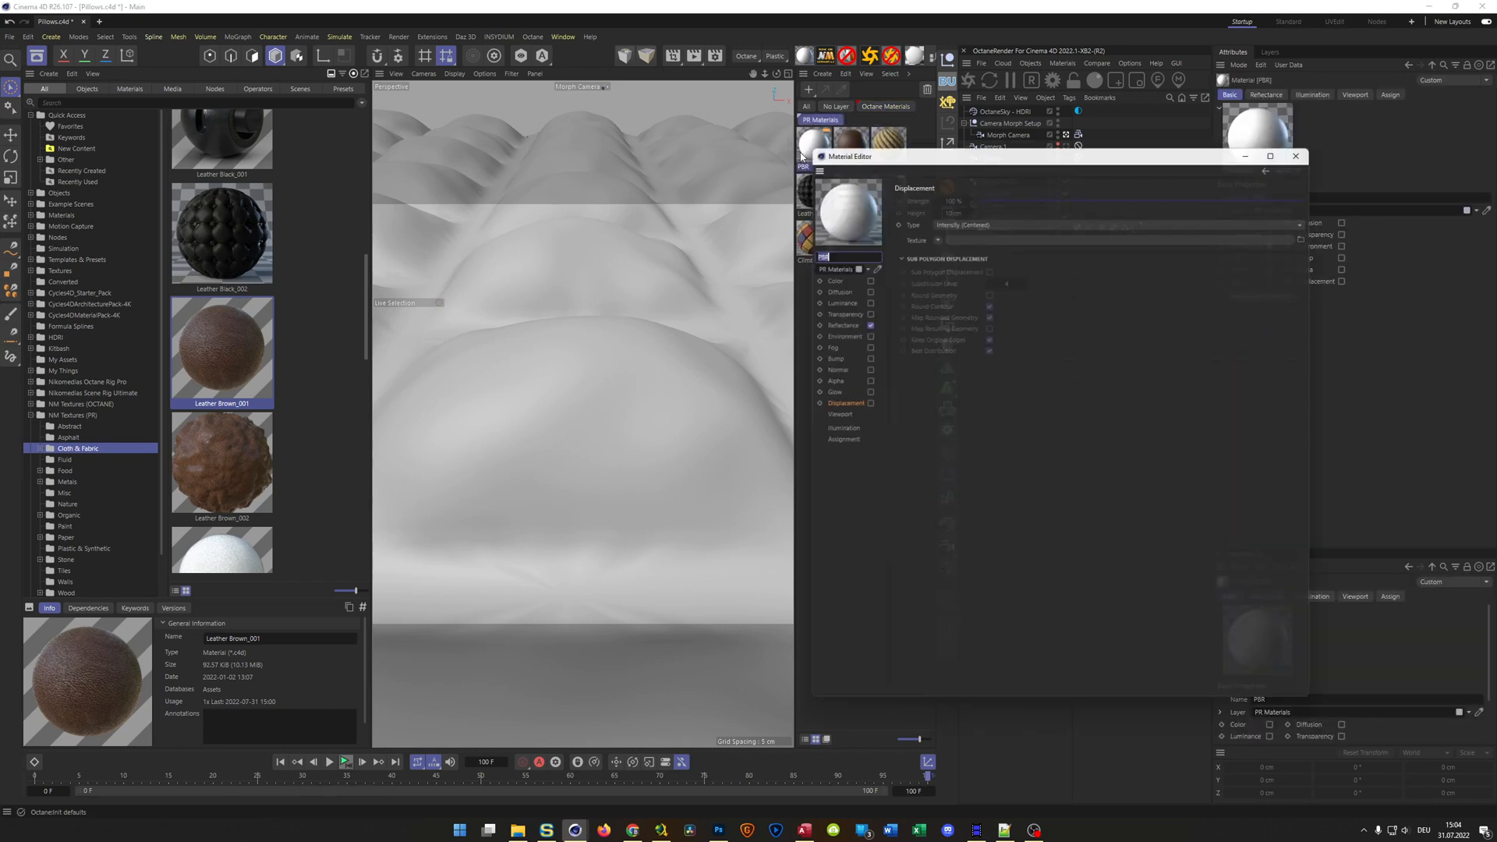
left_click(823, 274)
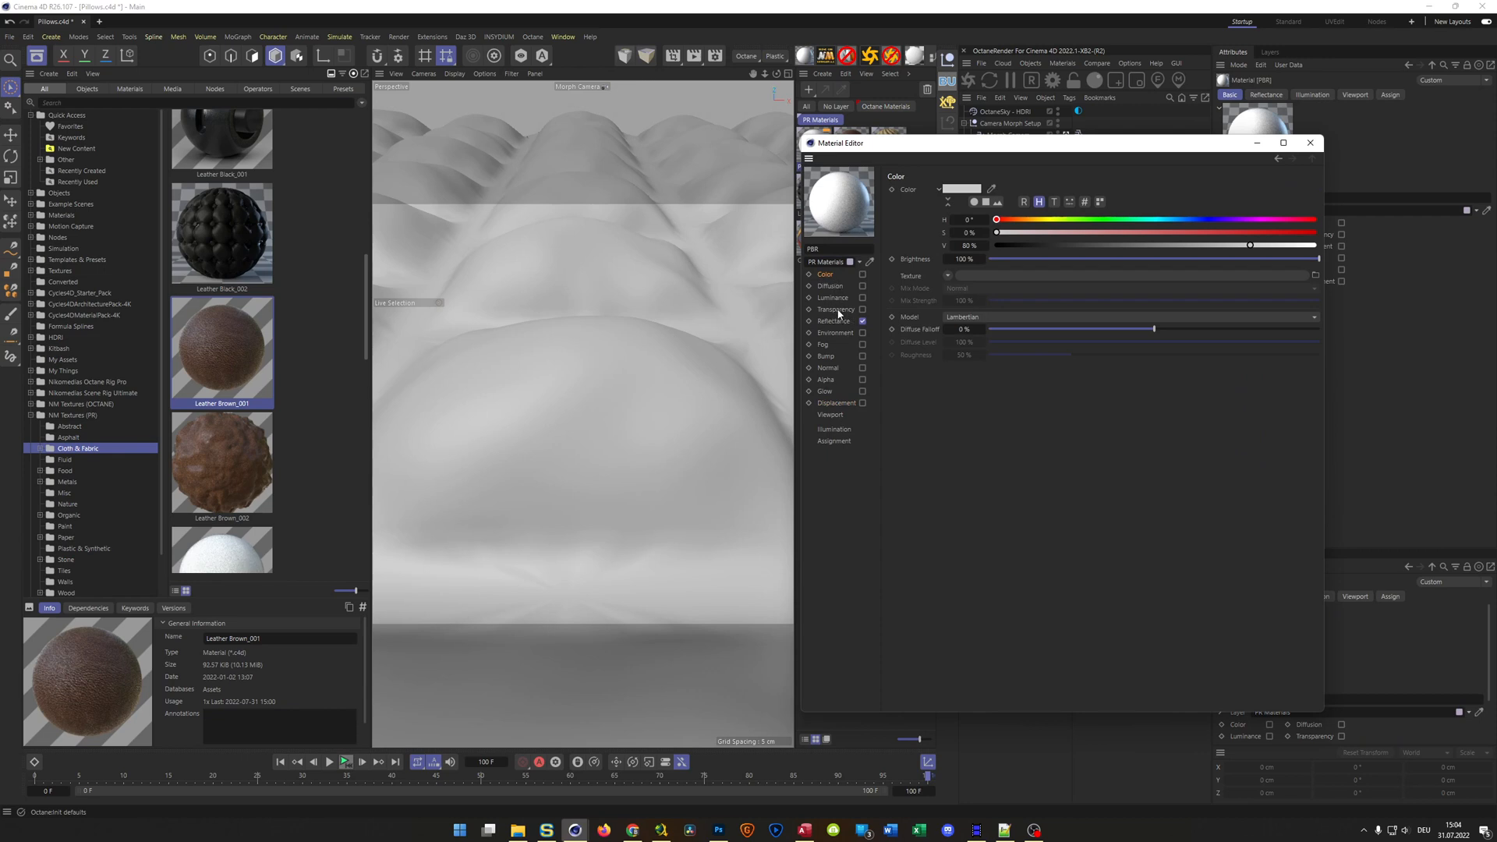
left_click(863, 321)
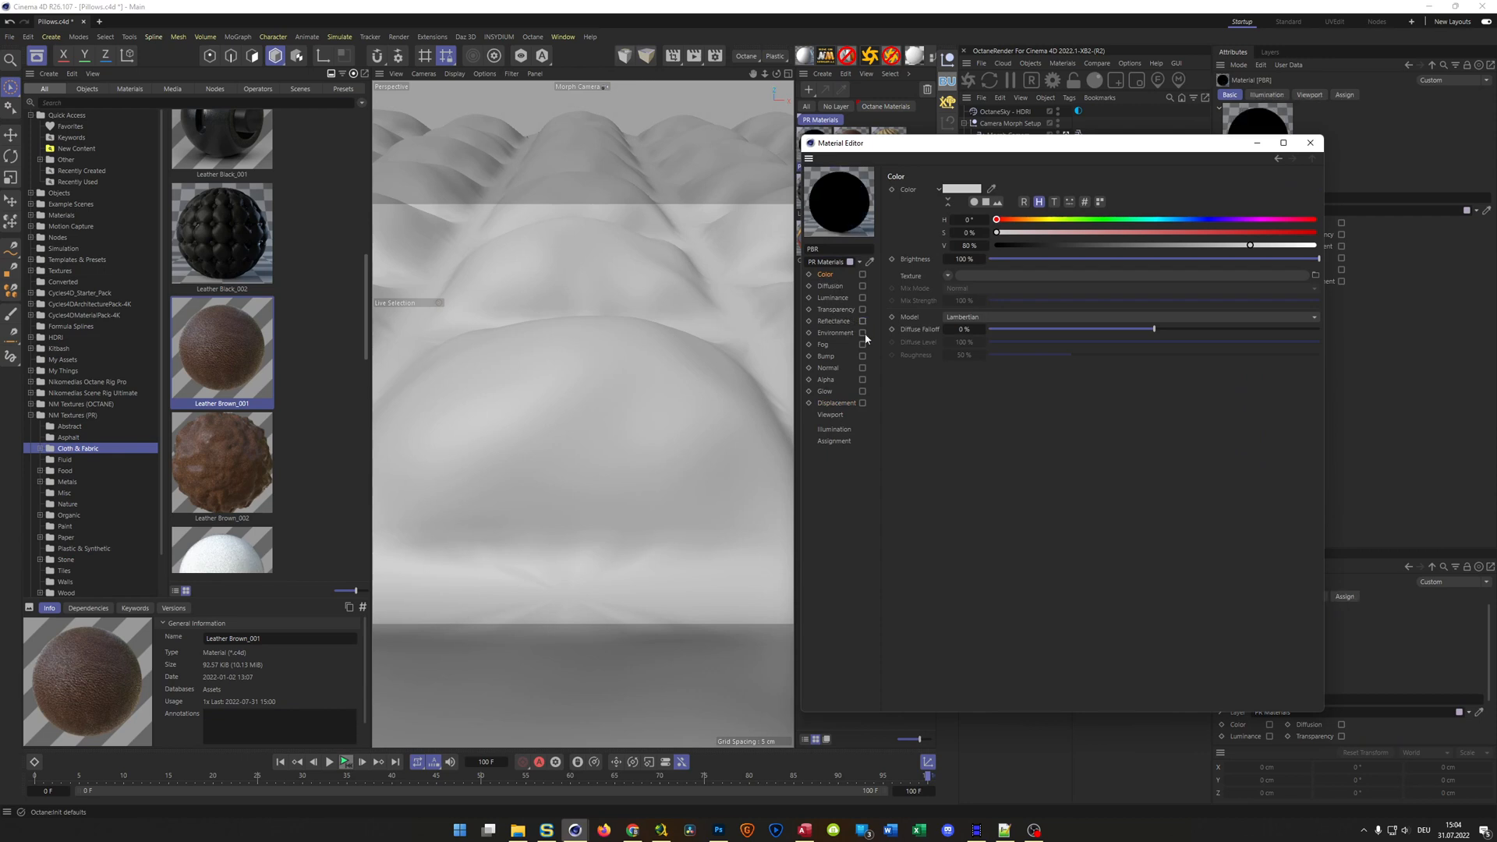
left_click(834, 300)
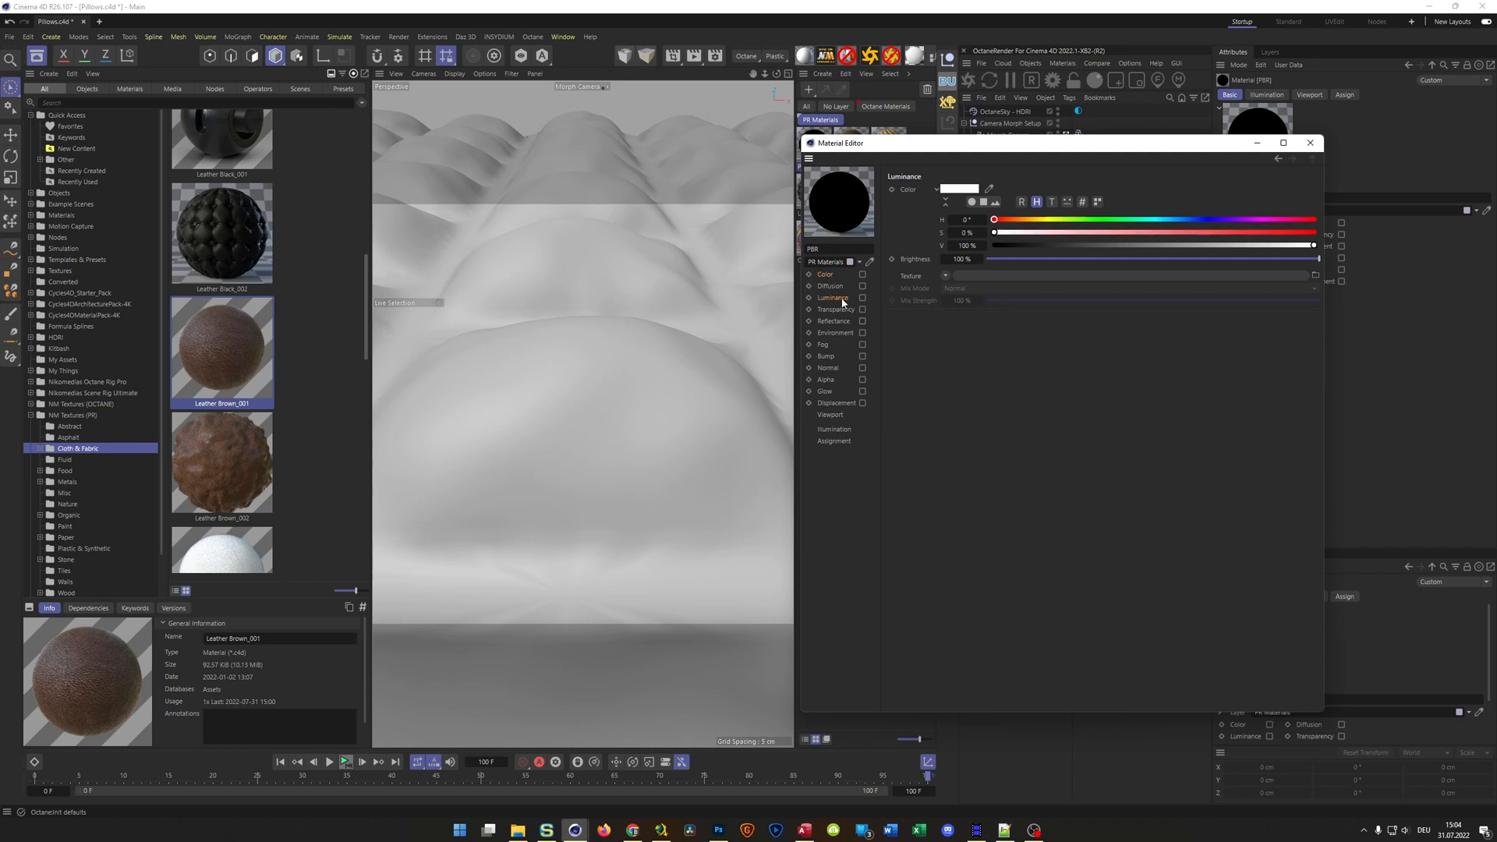
left_click(863, 298)
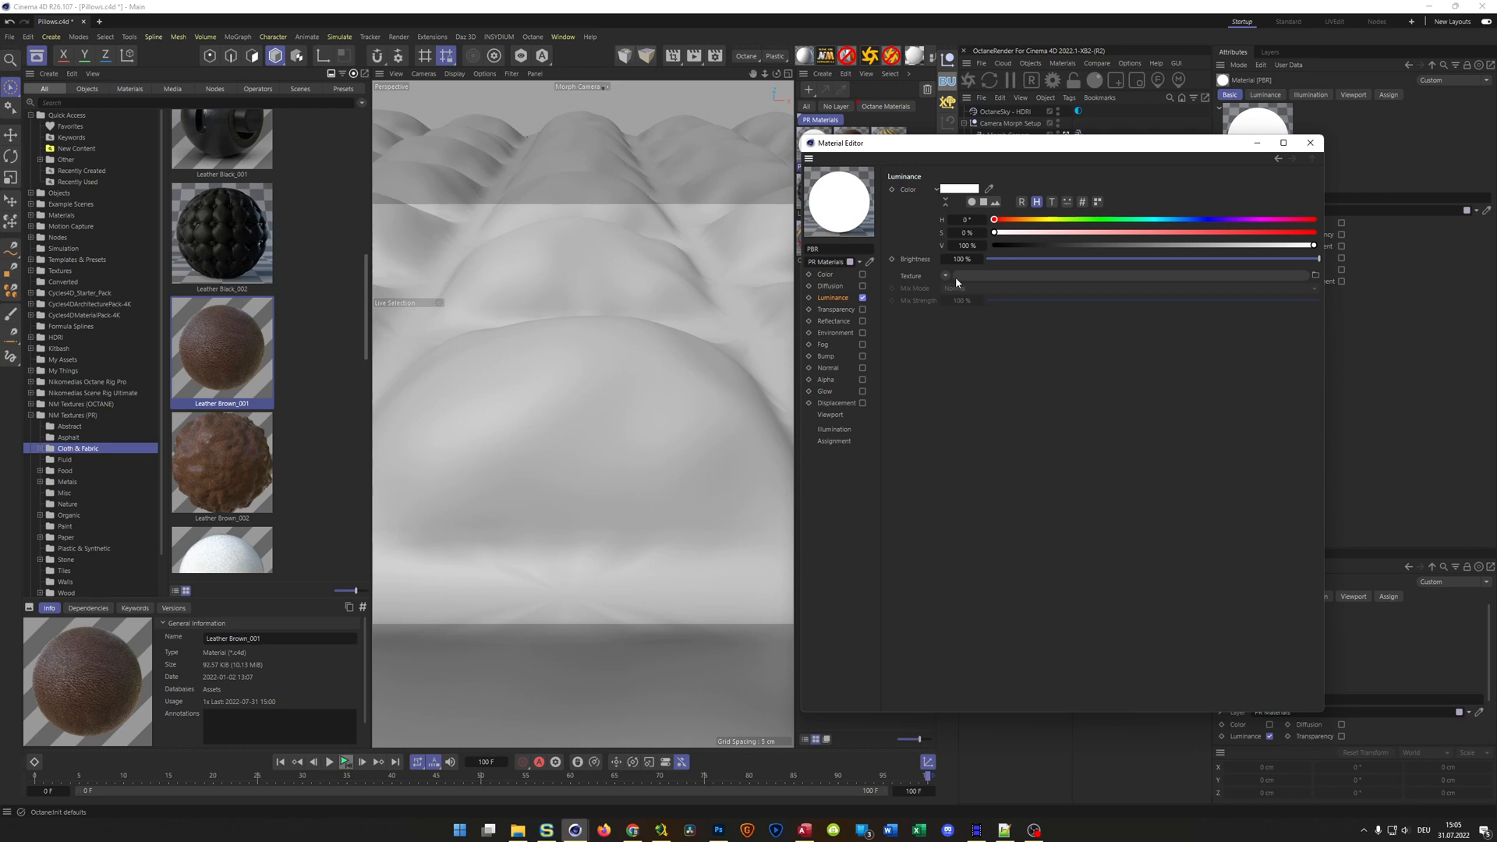
Disable Luminance on the new material, close its editor and delete the material
left_click(863, 297)
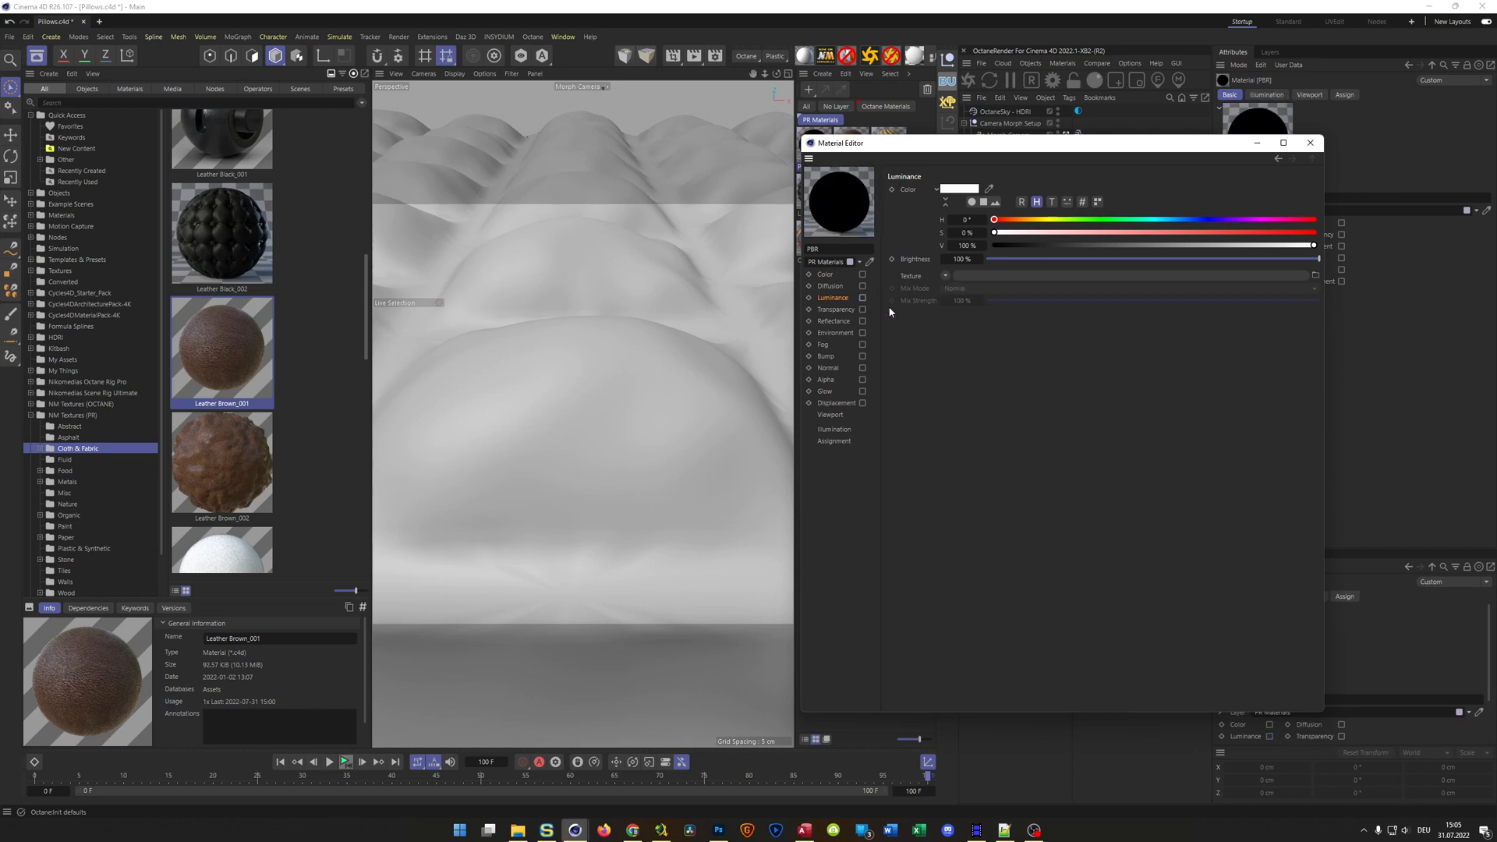
left_click(838, 275)
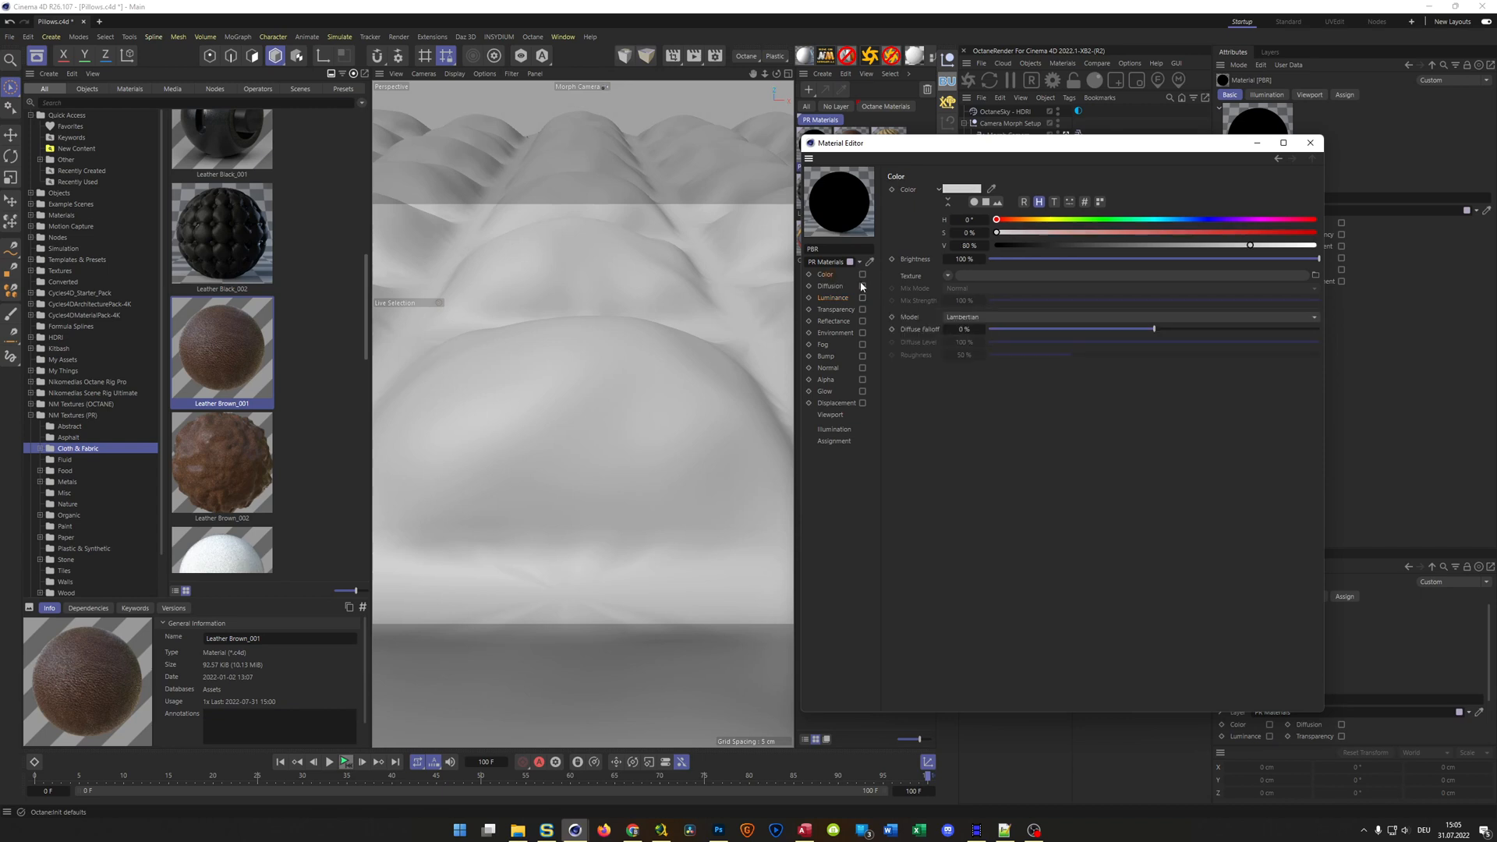
left_click(835, 298)
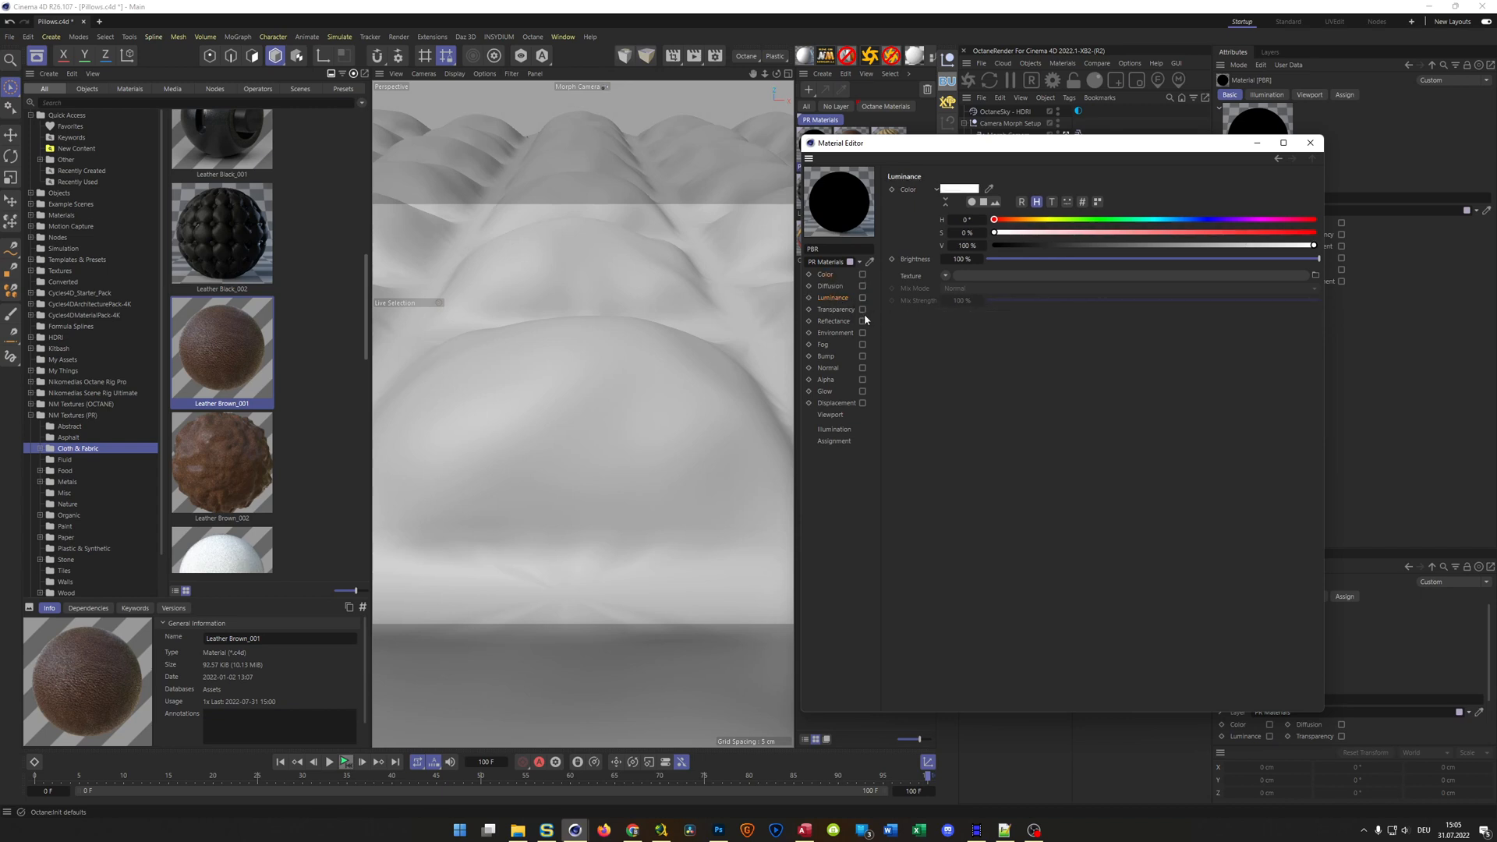
left_click(1310, 142)
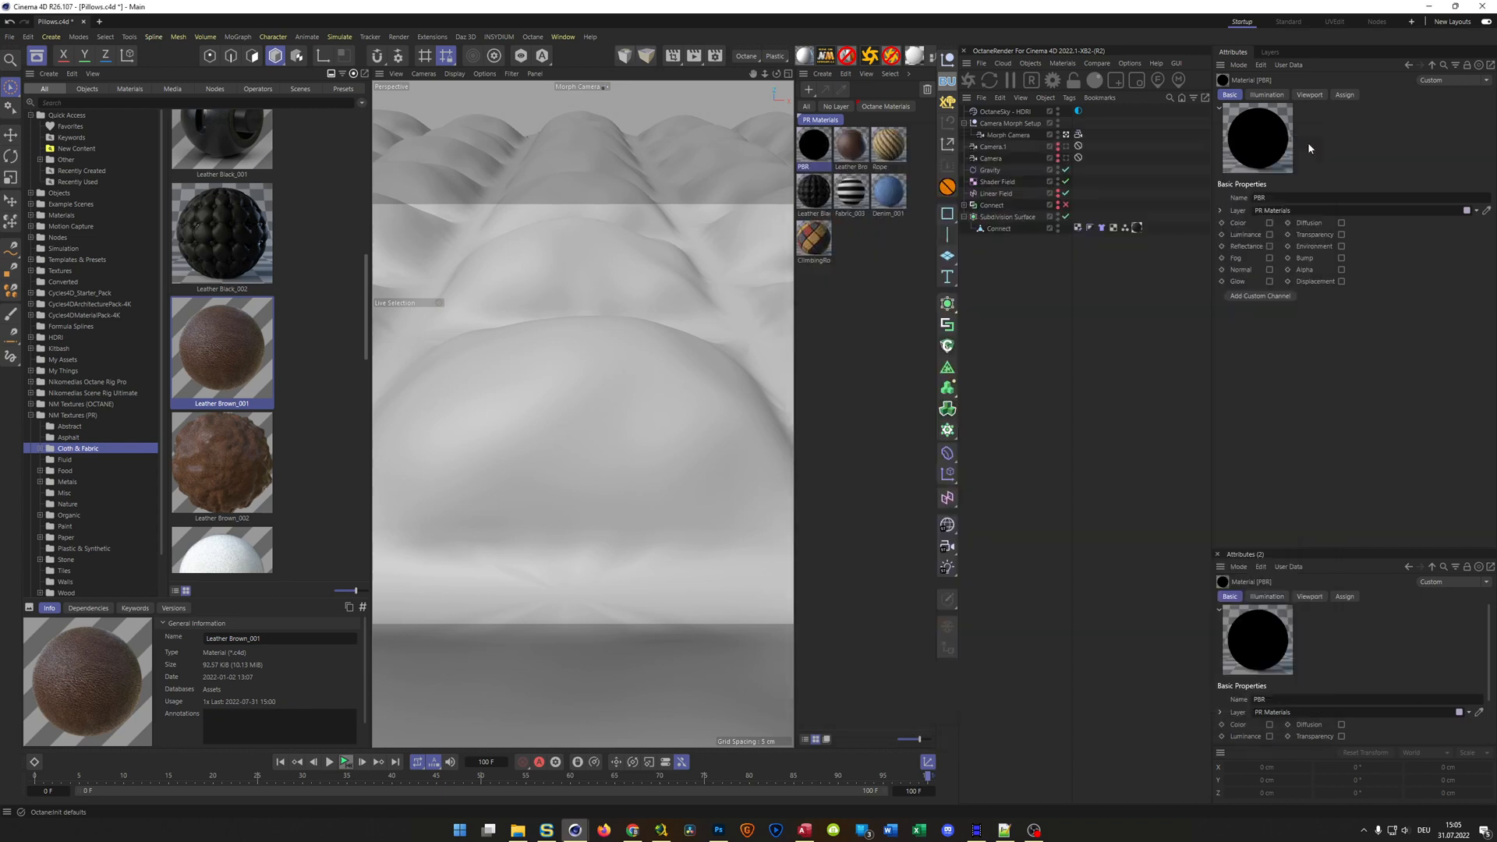
key("Delete")
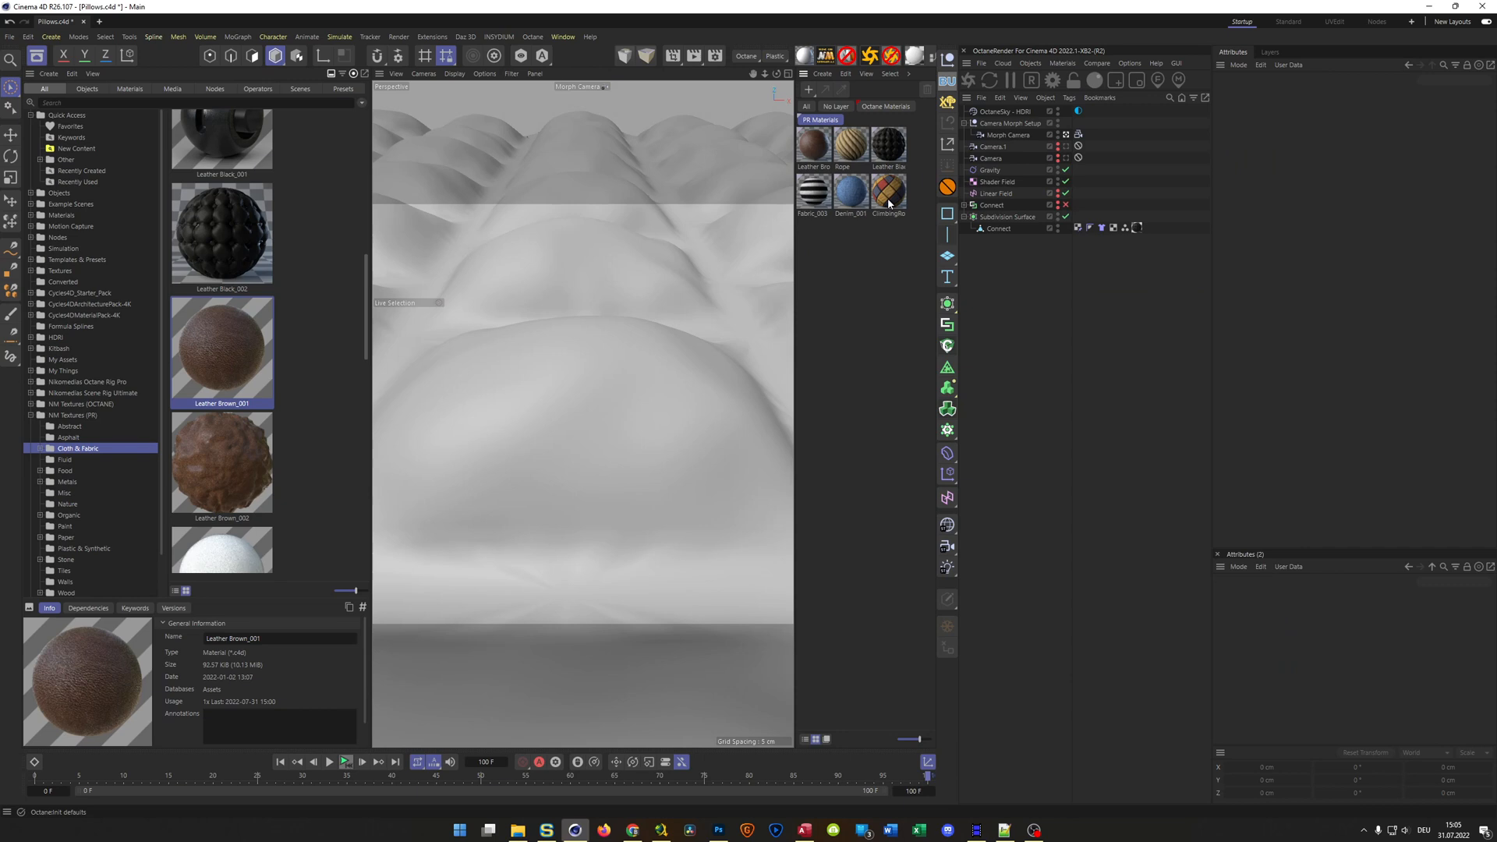
Save the Pillows project
key("ctrl+s")
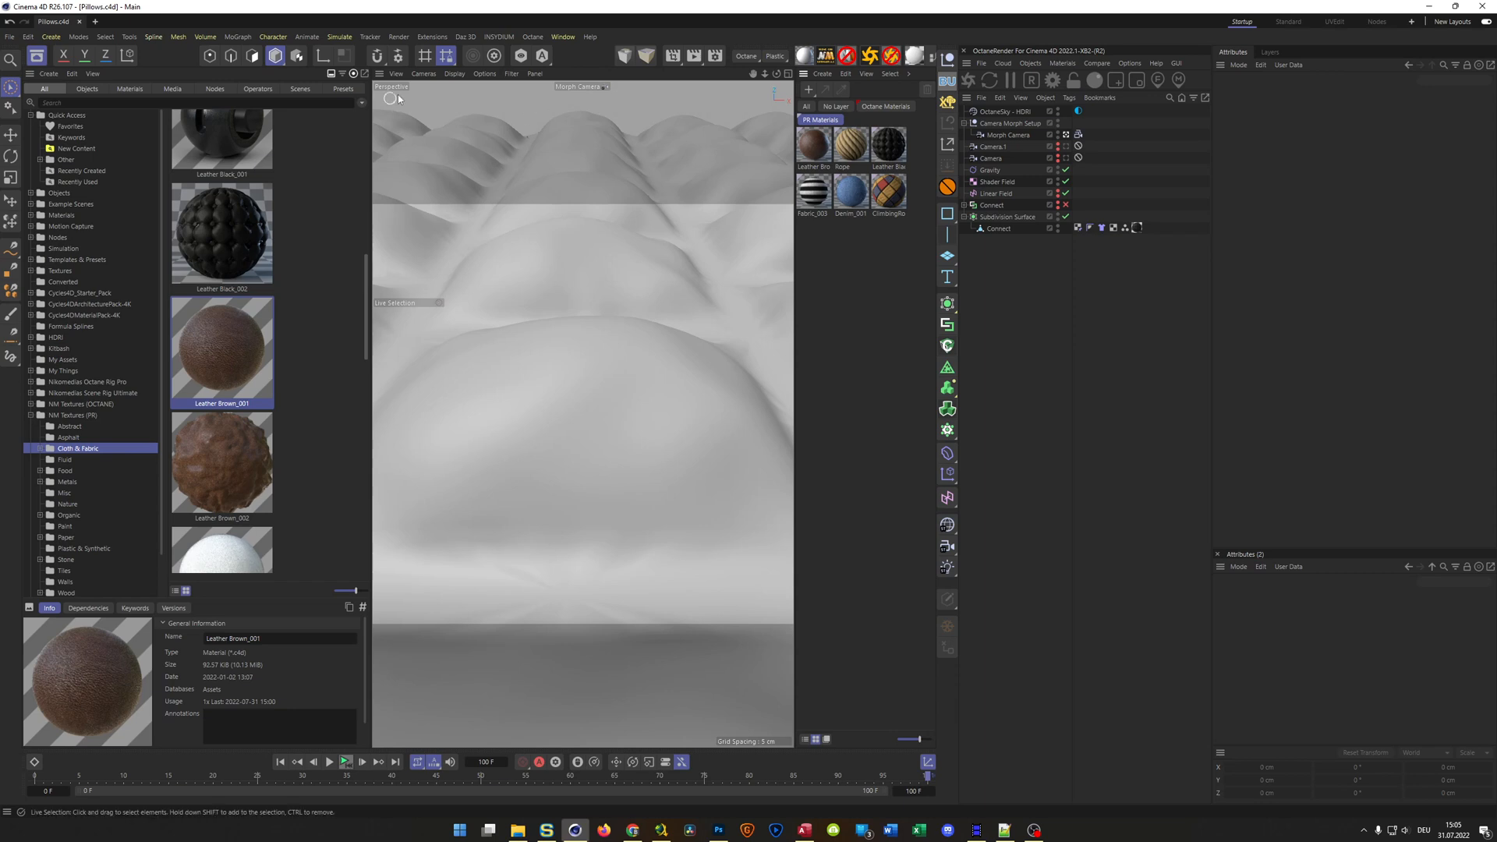
left_click(9, 37)
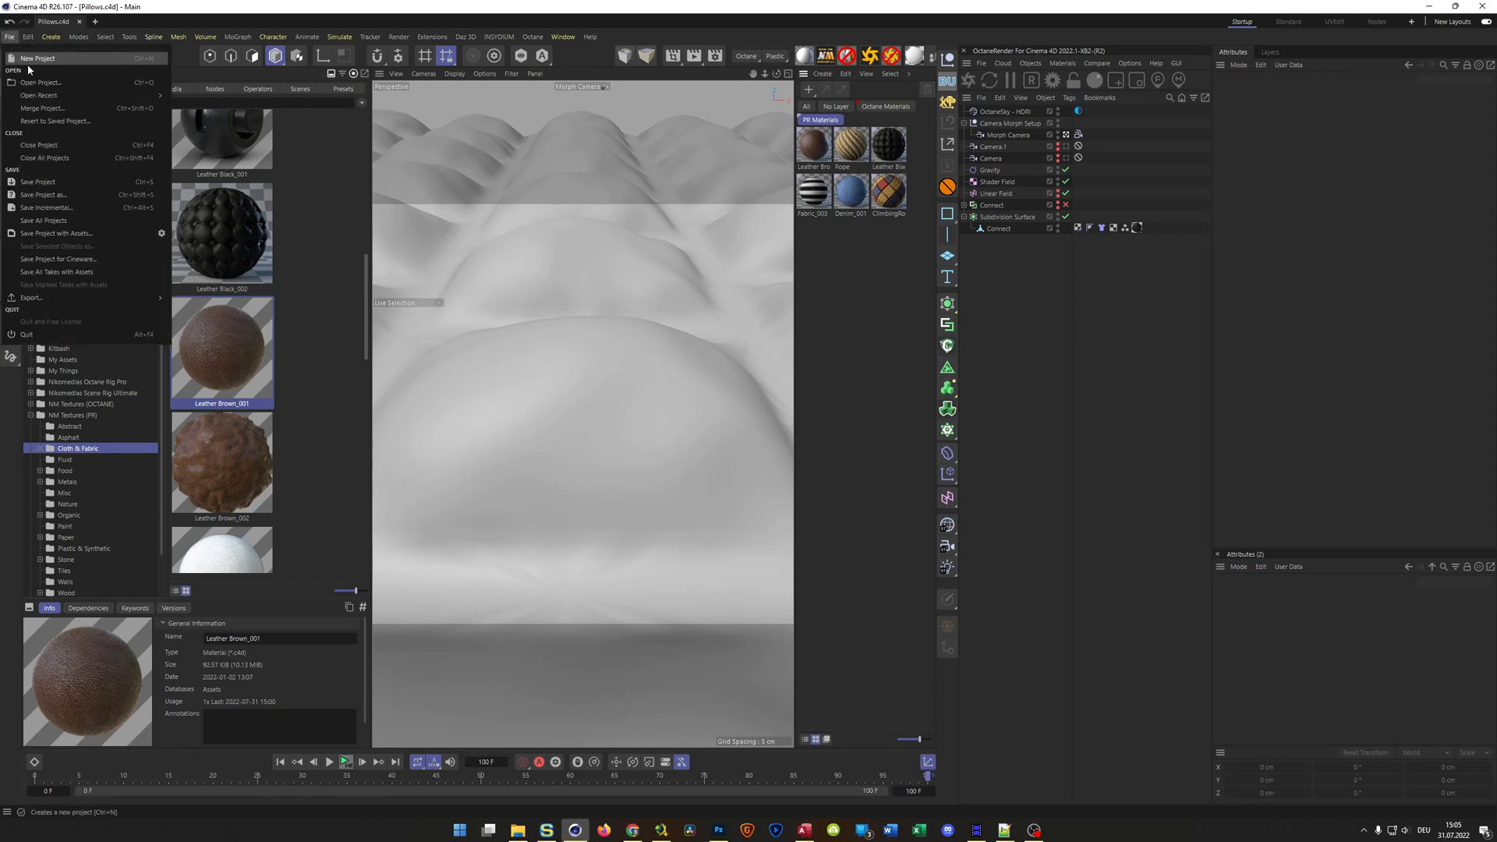
left_click(56, 234)
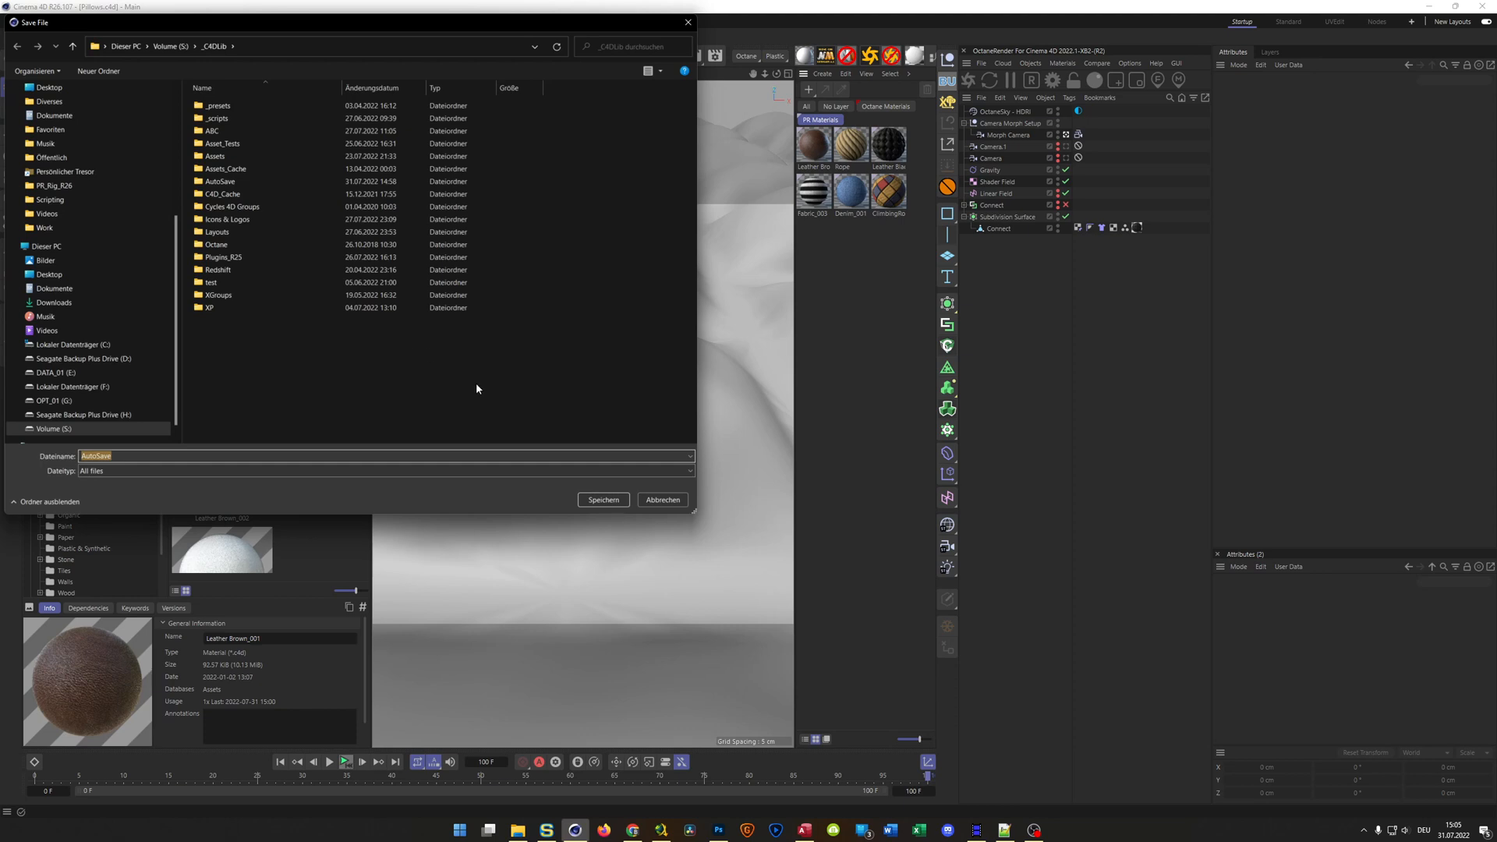
left_click(663, 500)
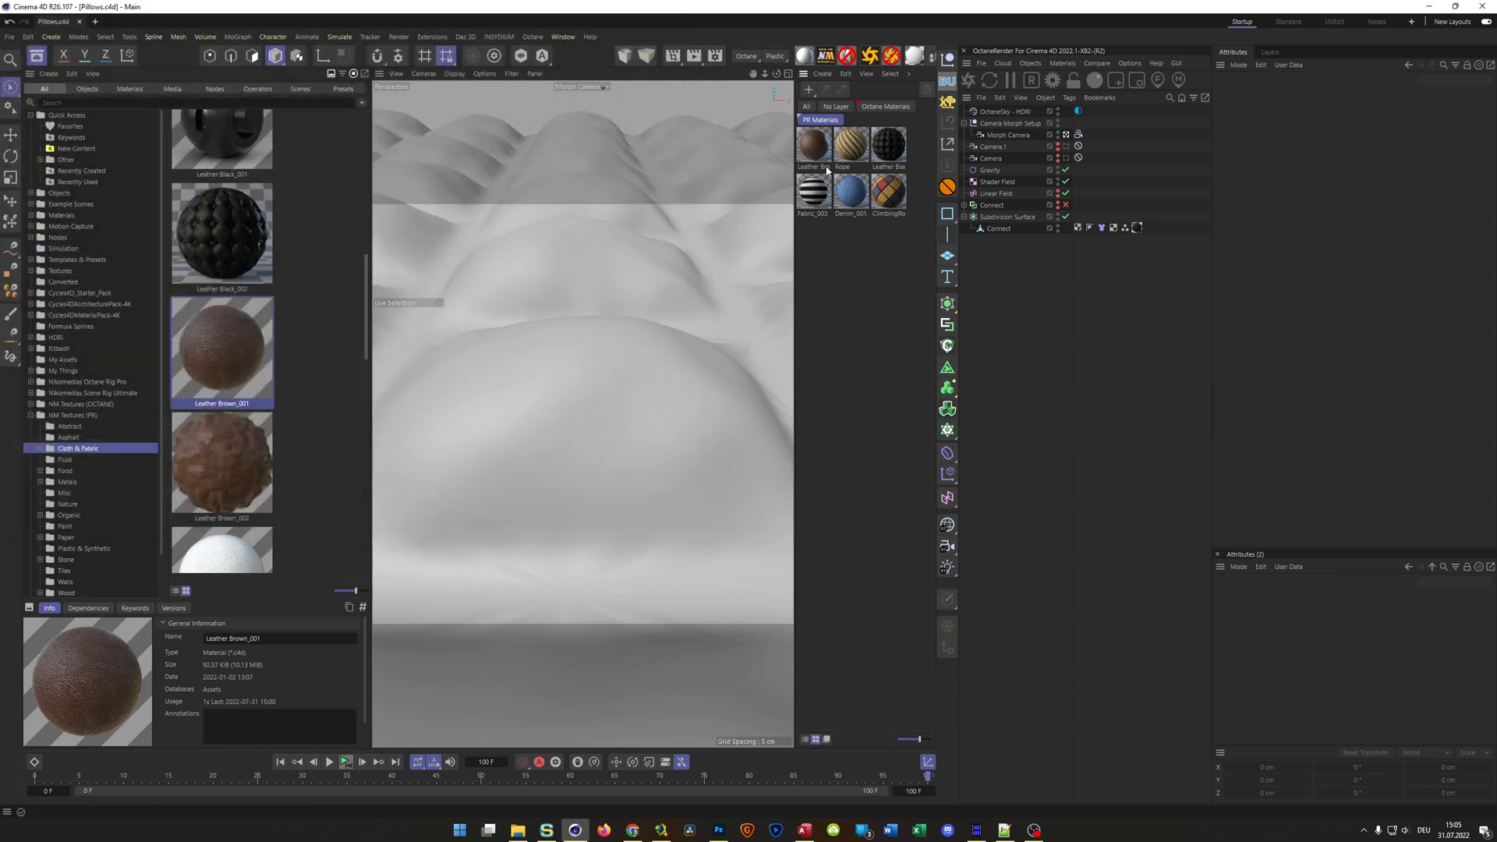
Delete all six materials of the PR Materials layer and show the Octane Materials layer
left_click_drag(806, 231, 900, 149)
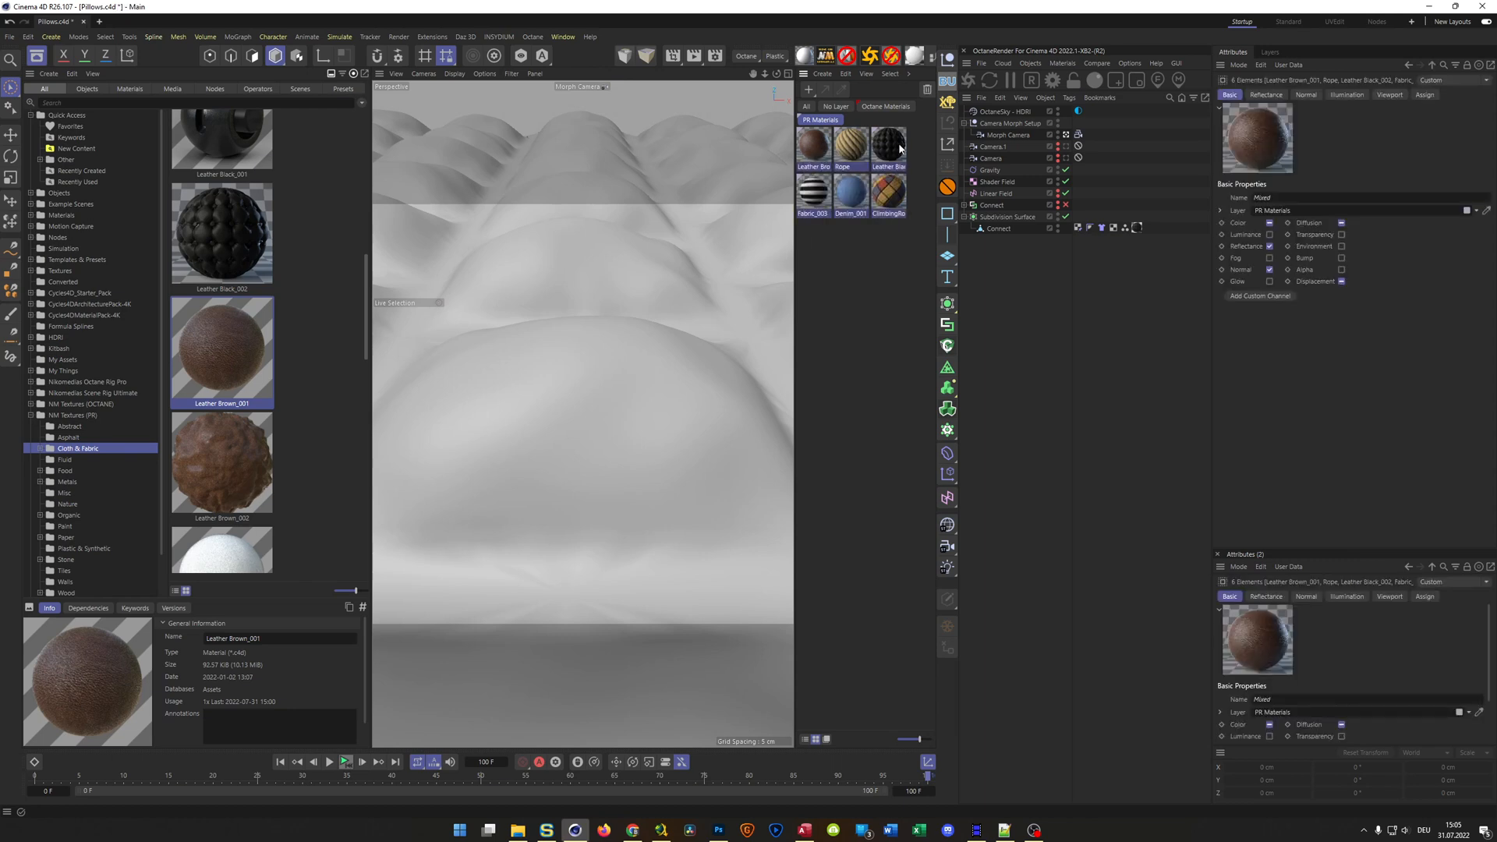
key("Delete")
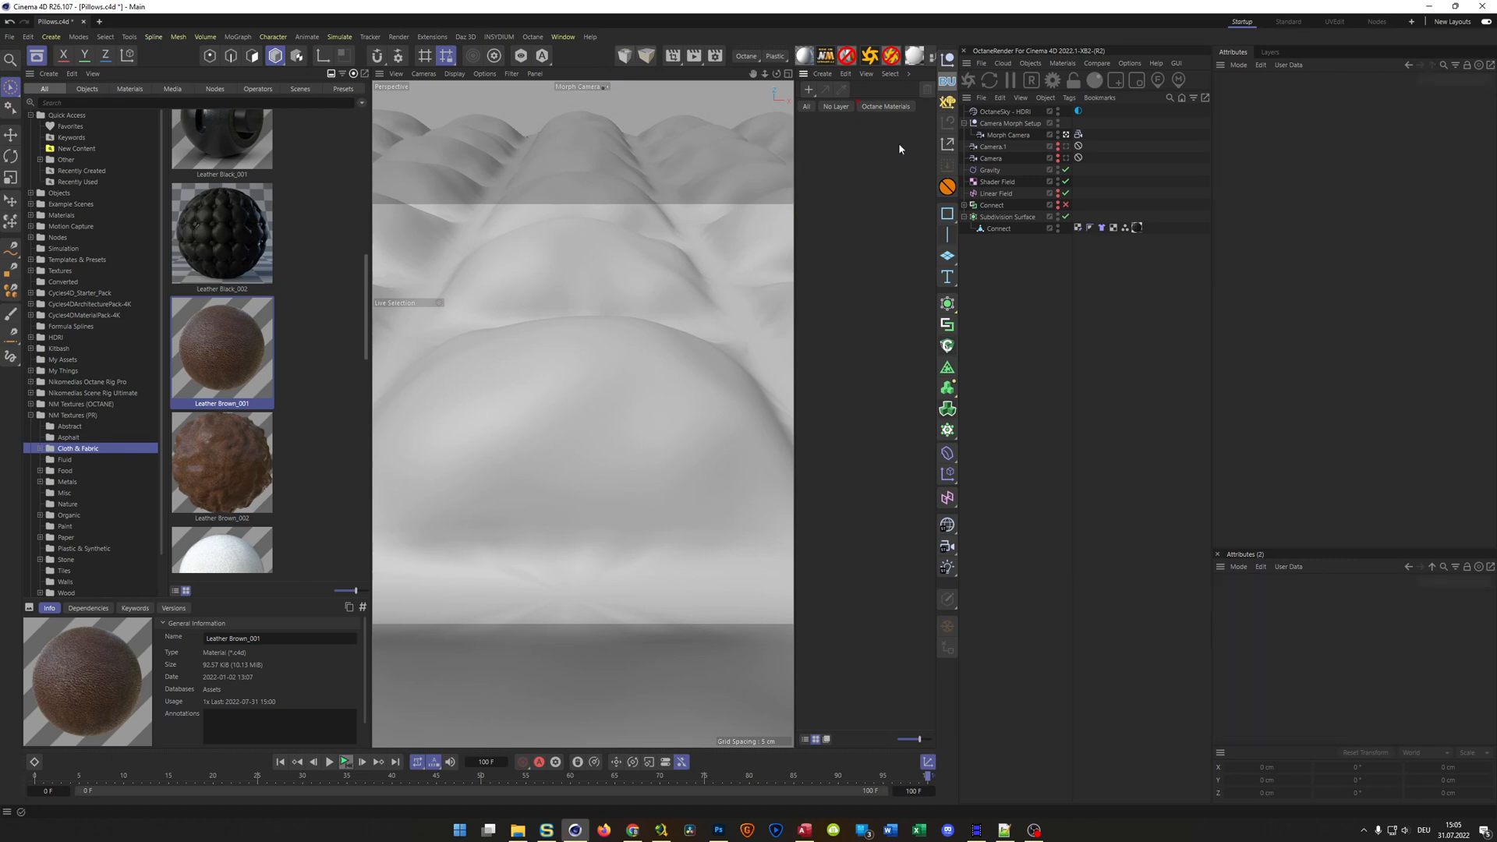
left_click(888, 109)
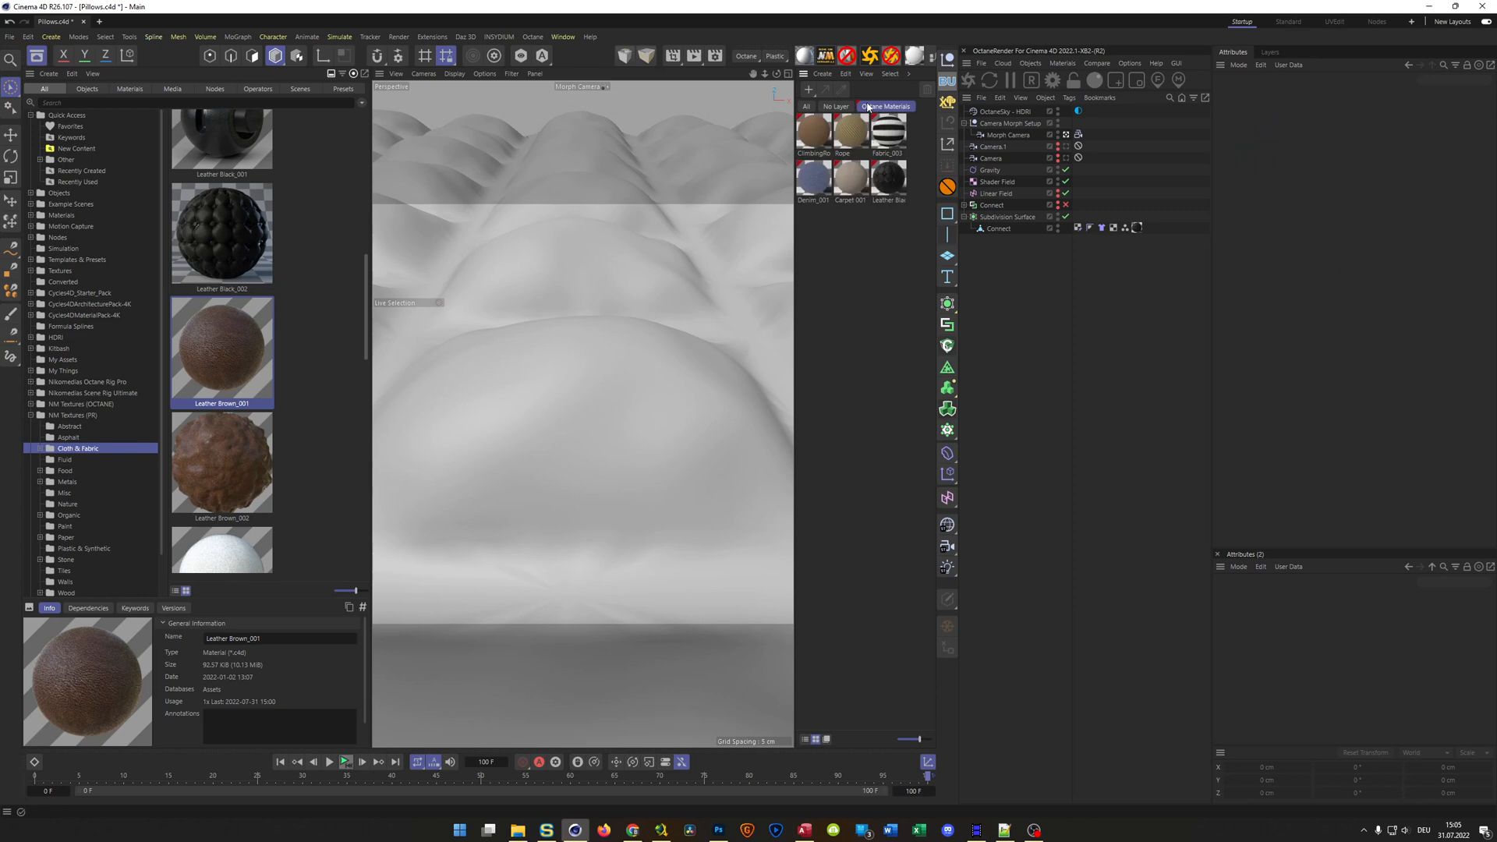
Delete the PR Materials and Octane Materials layers from the layer list
left_click(1270, 51)
left_click(1252, 116)
key("Delete")
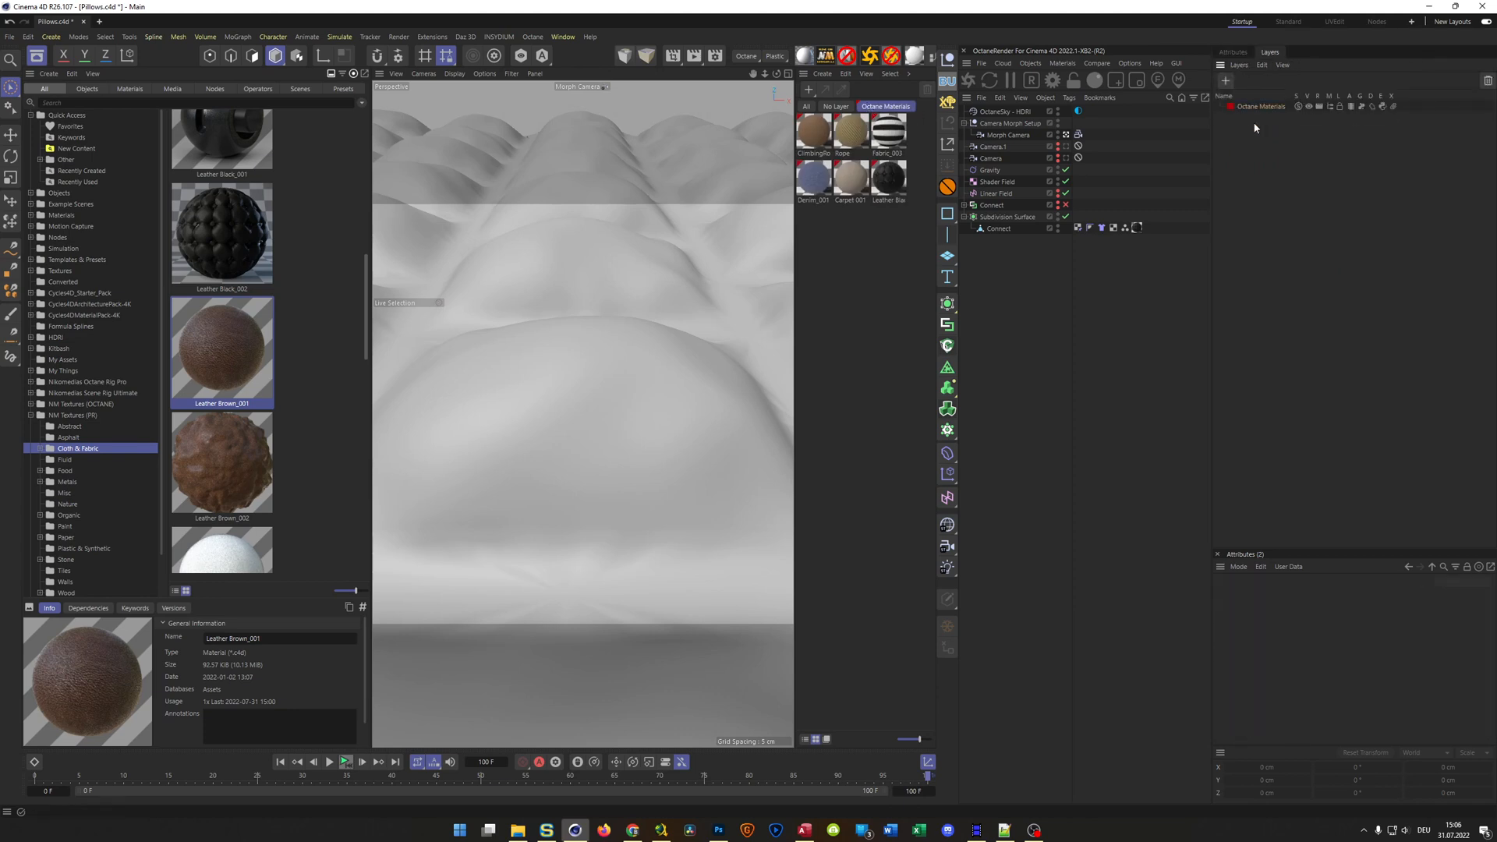
left_click(1253, 107)
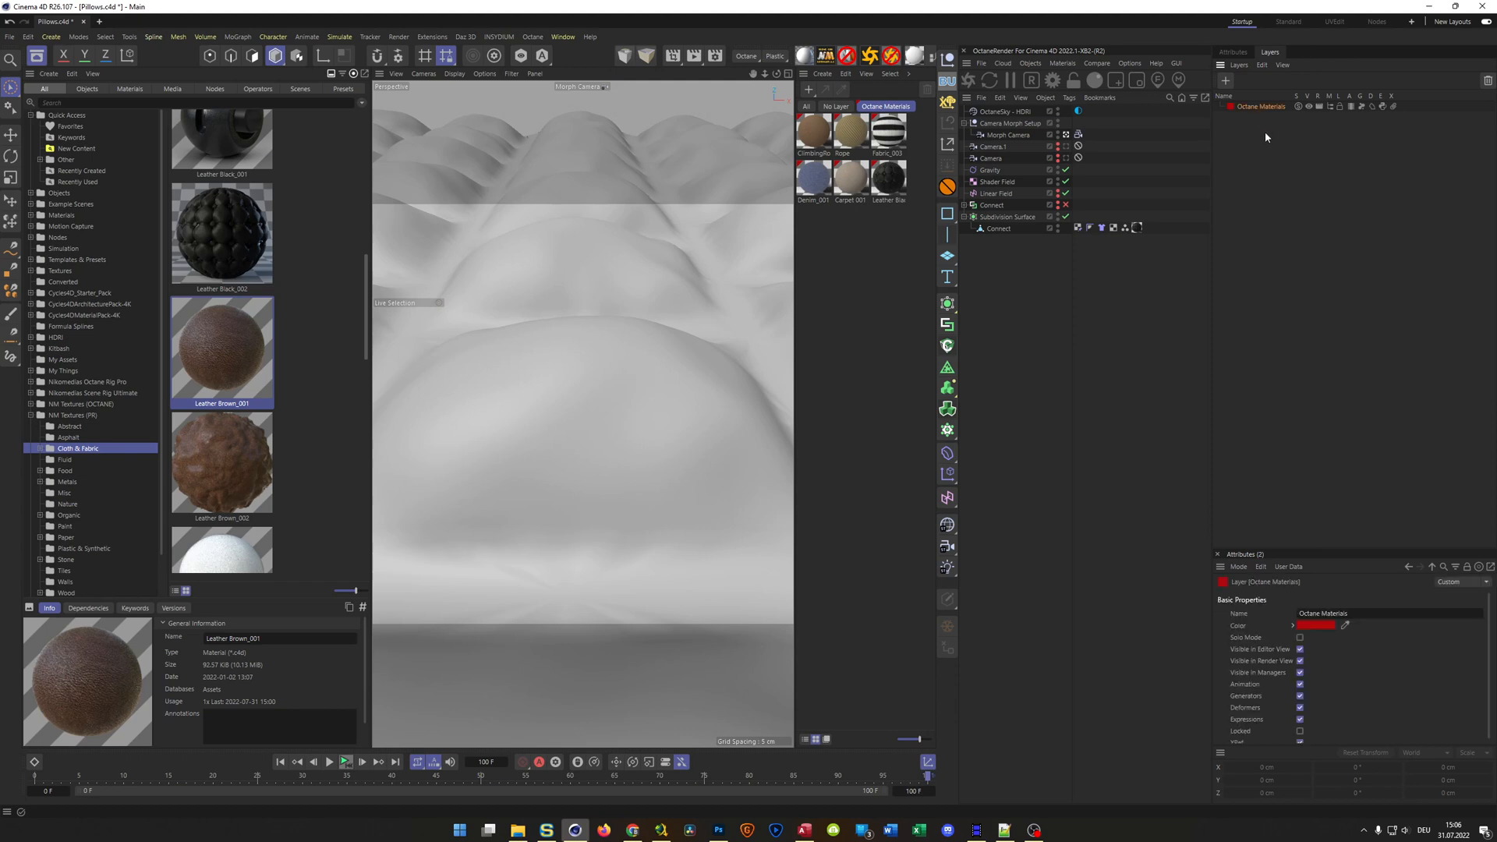
left_click(1253, 106)
key("Delete")
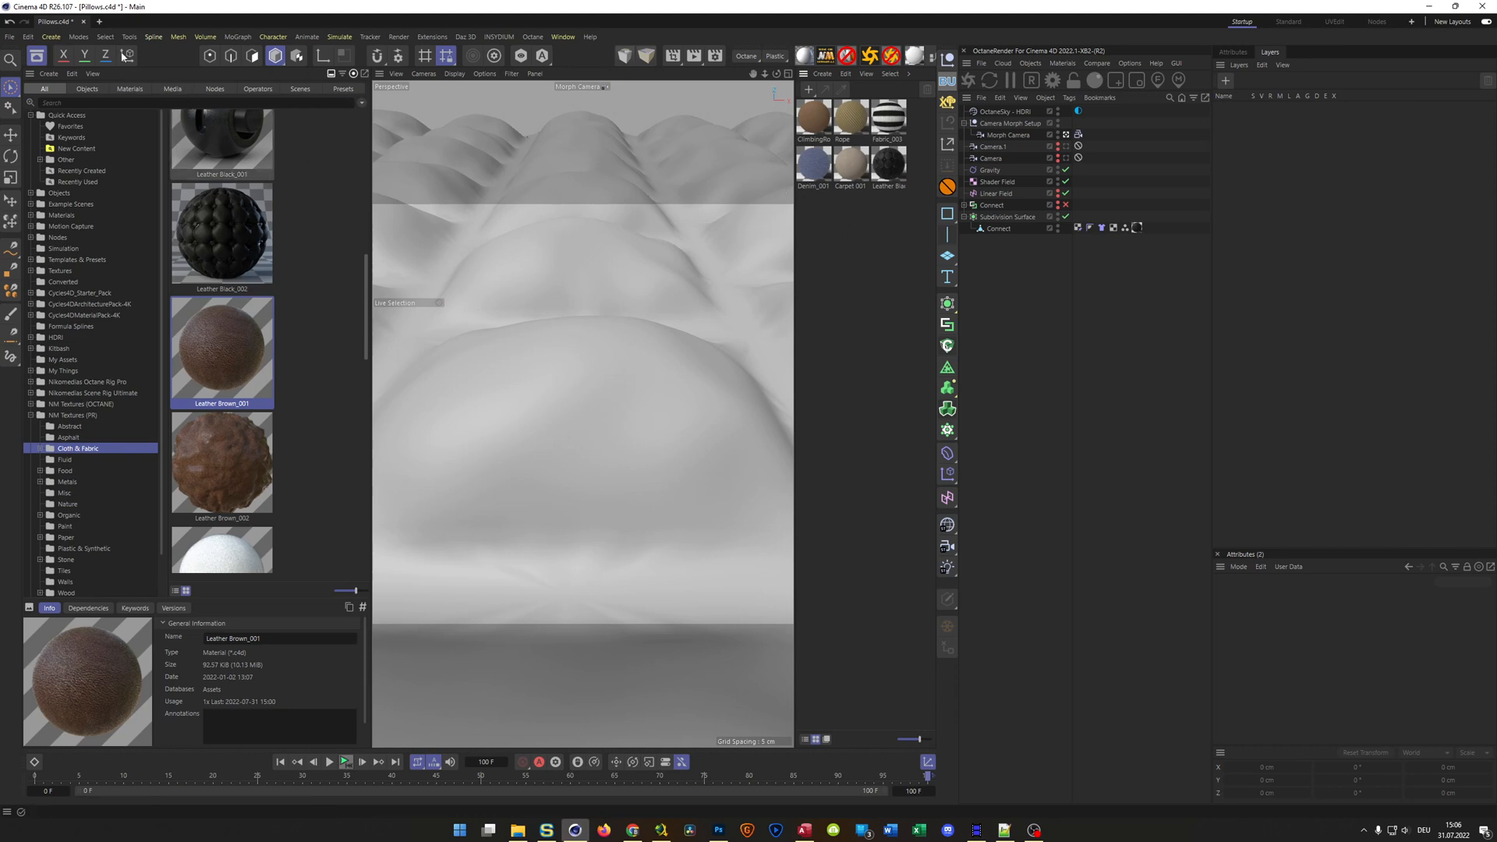
Save the project with assets as PillowsGrowing_OCTANE in the Tutorial Project Files folder on drive S
left_click(10, 37)
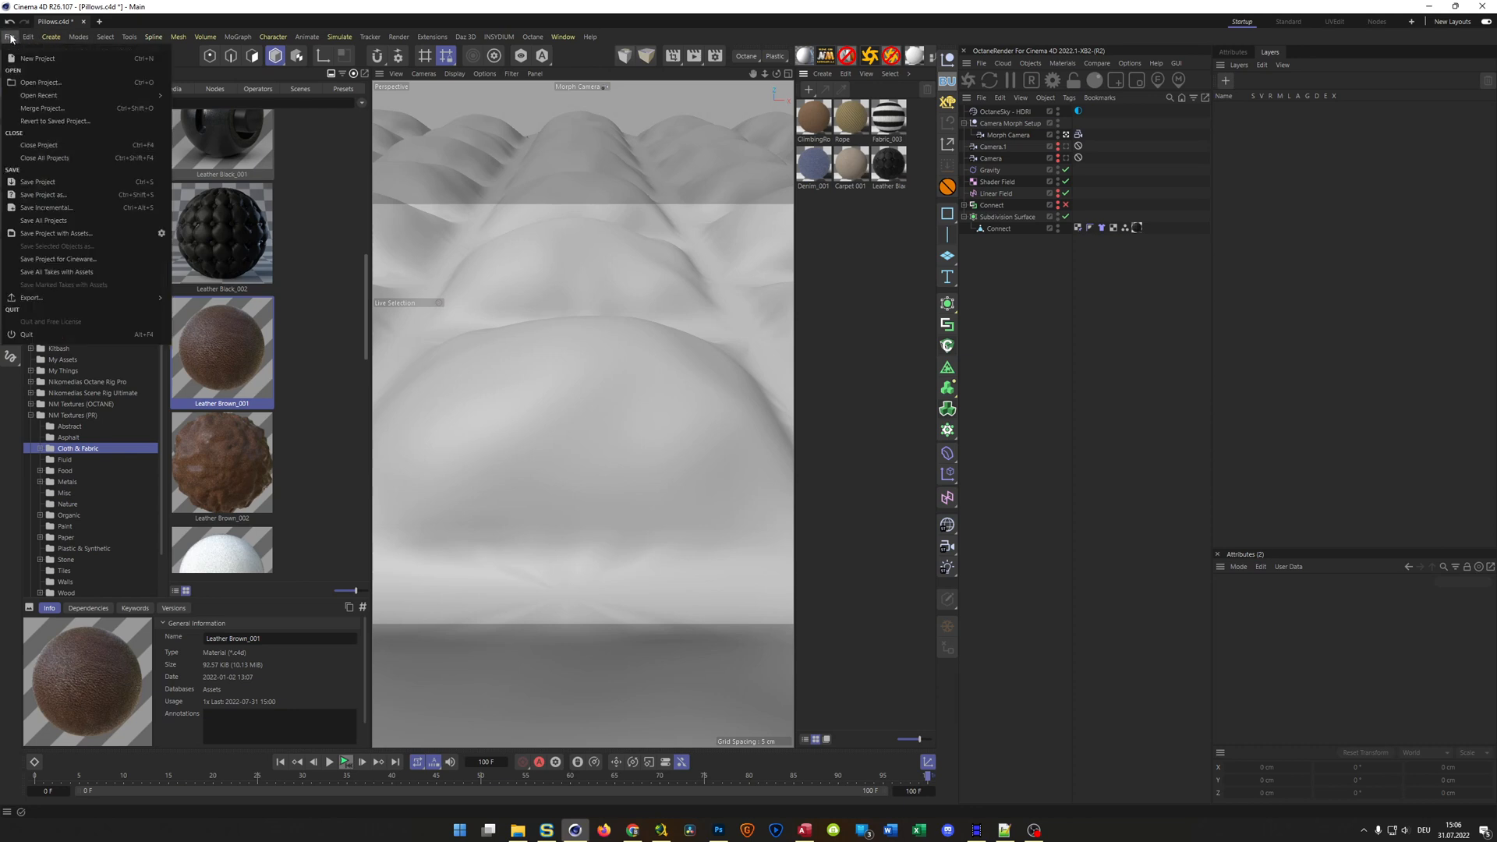
left_click(67, 234)
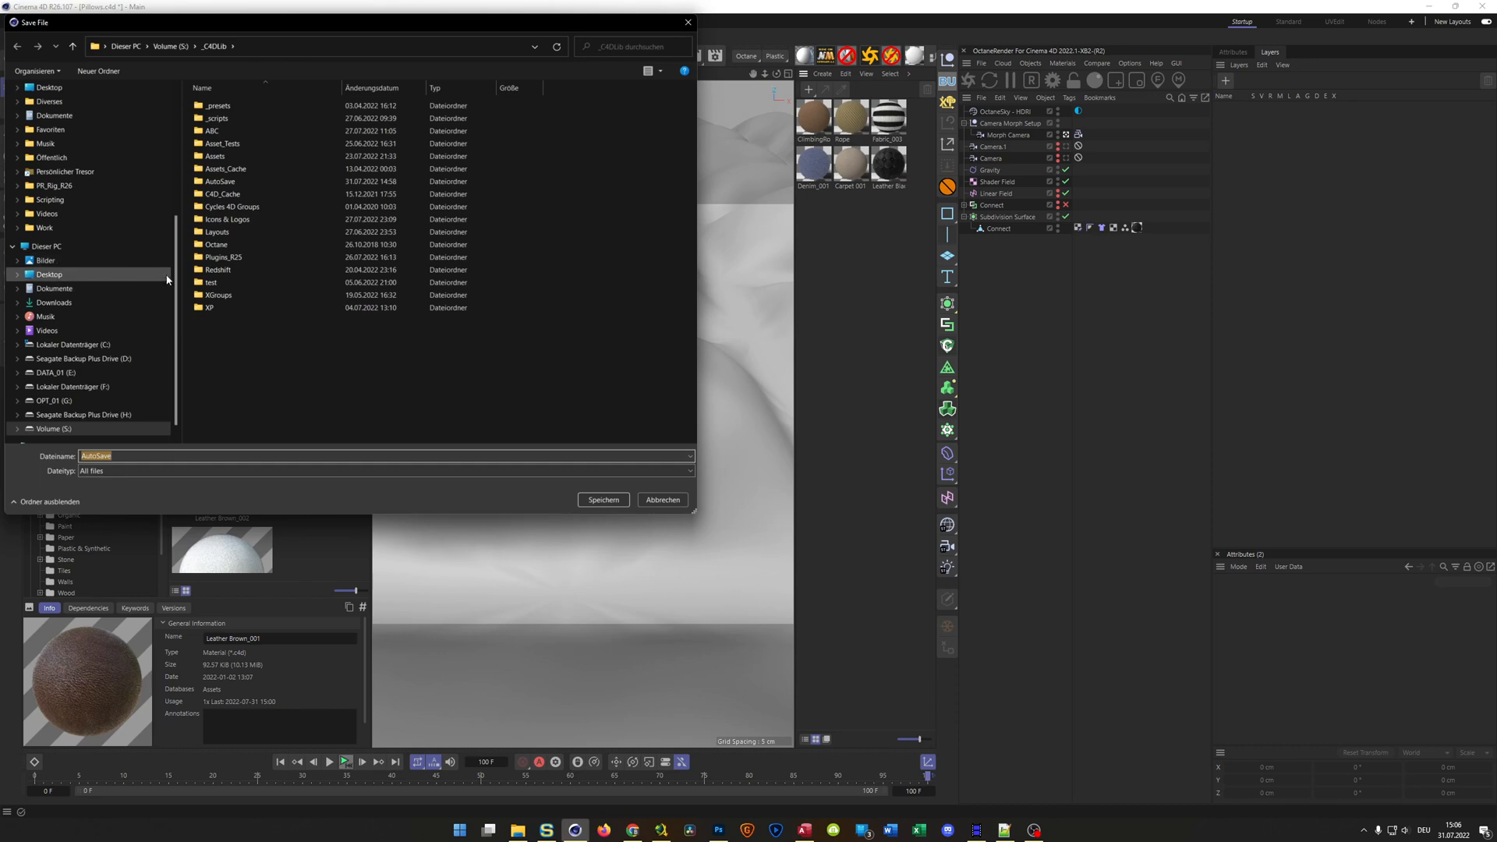
left_click(171, 49)
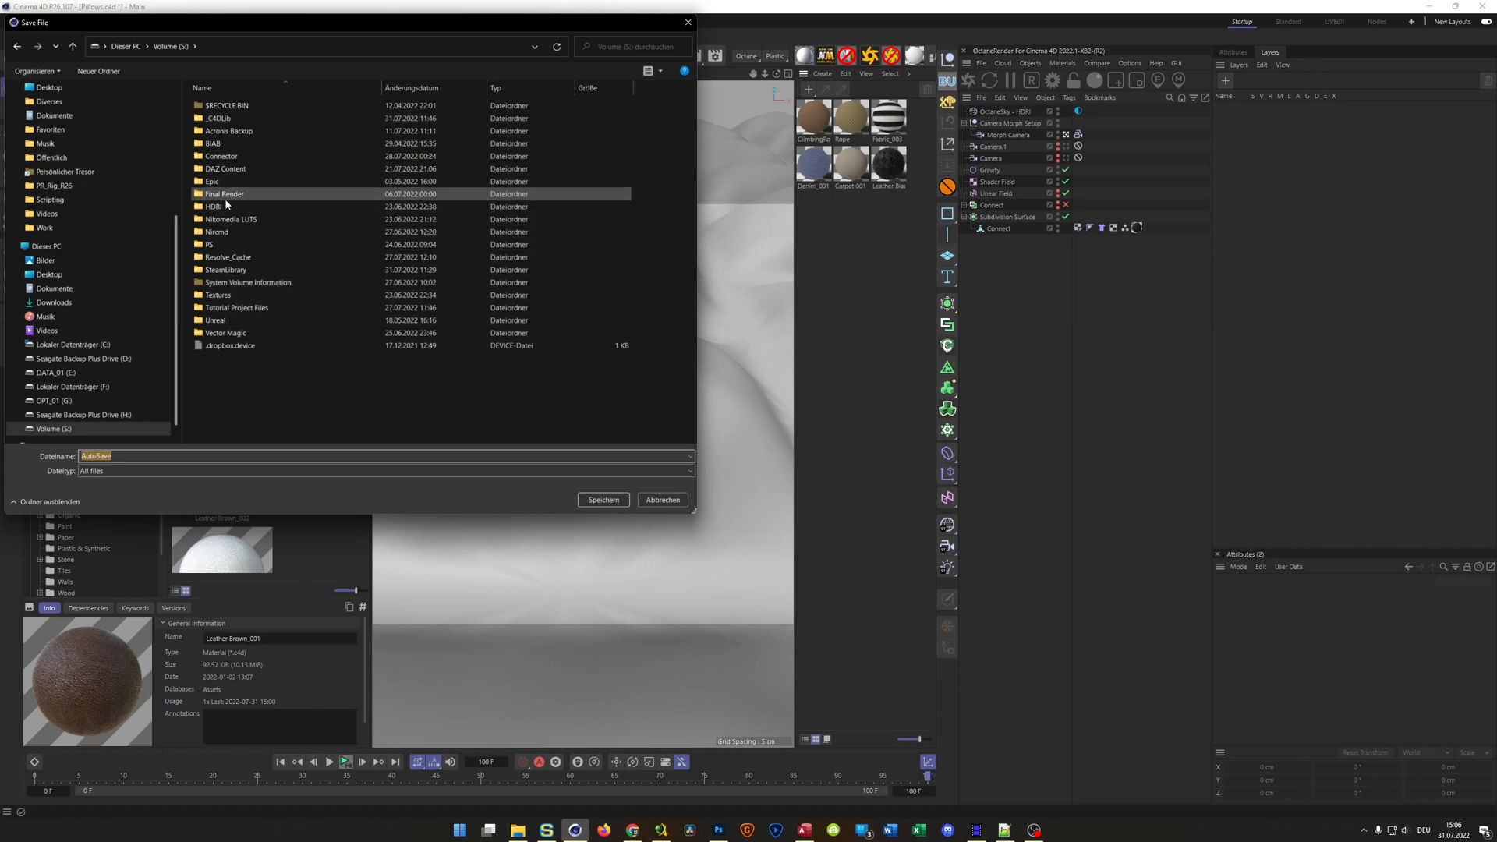
left_click(226, 309)
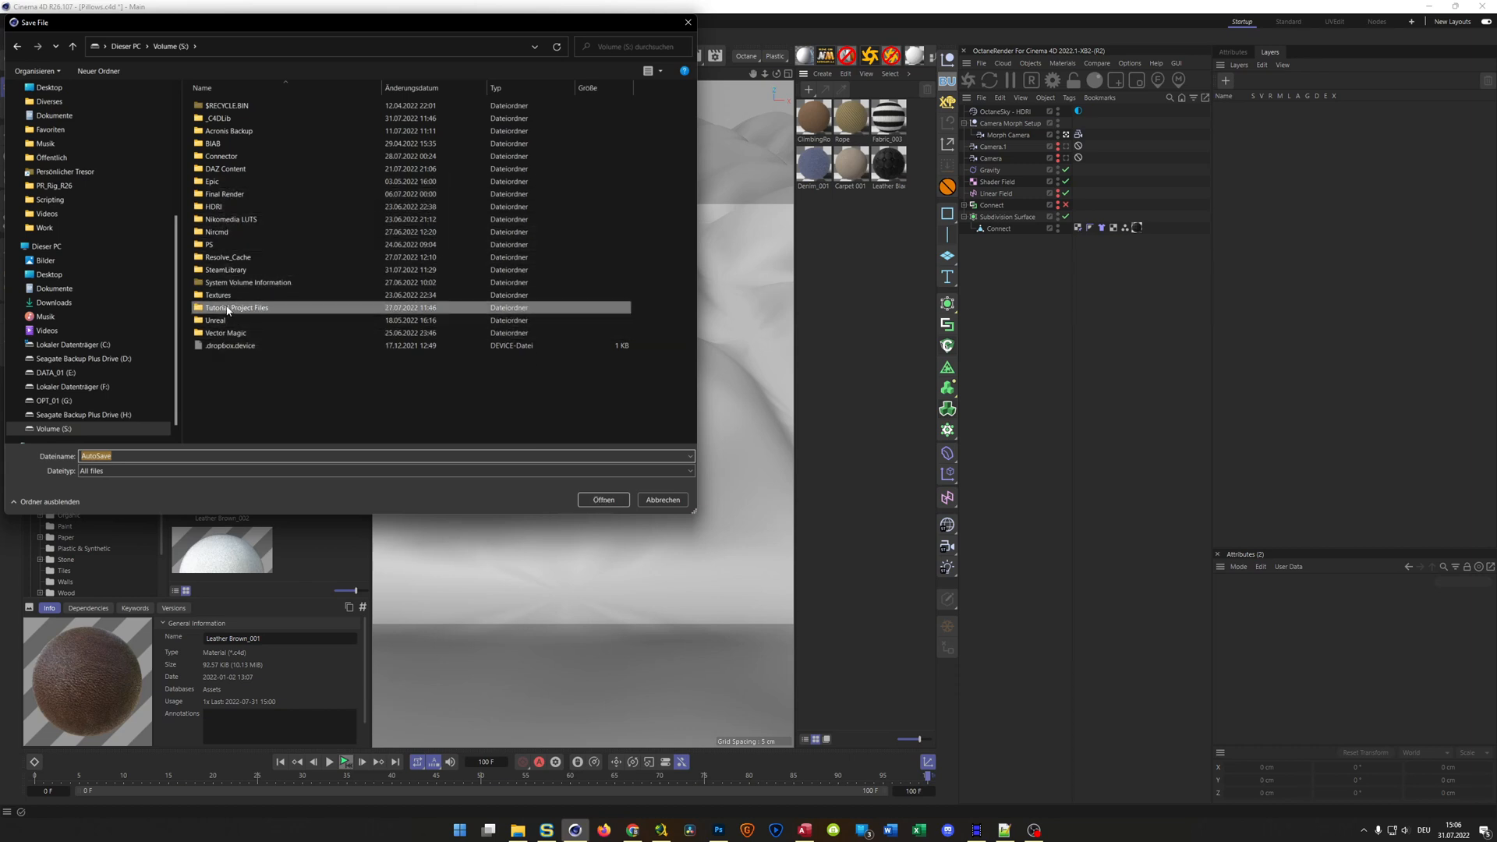
double_click(226, 310)
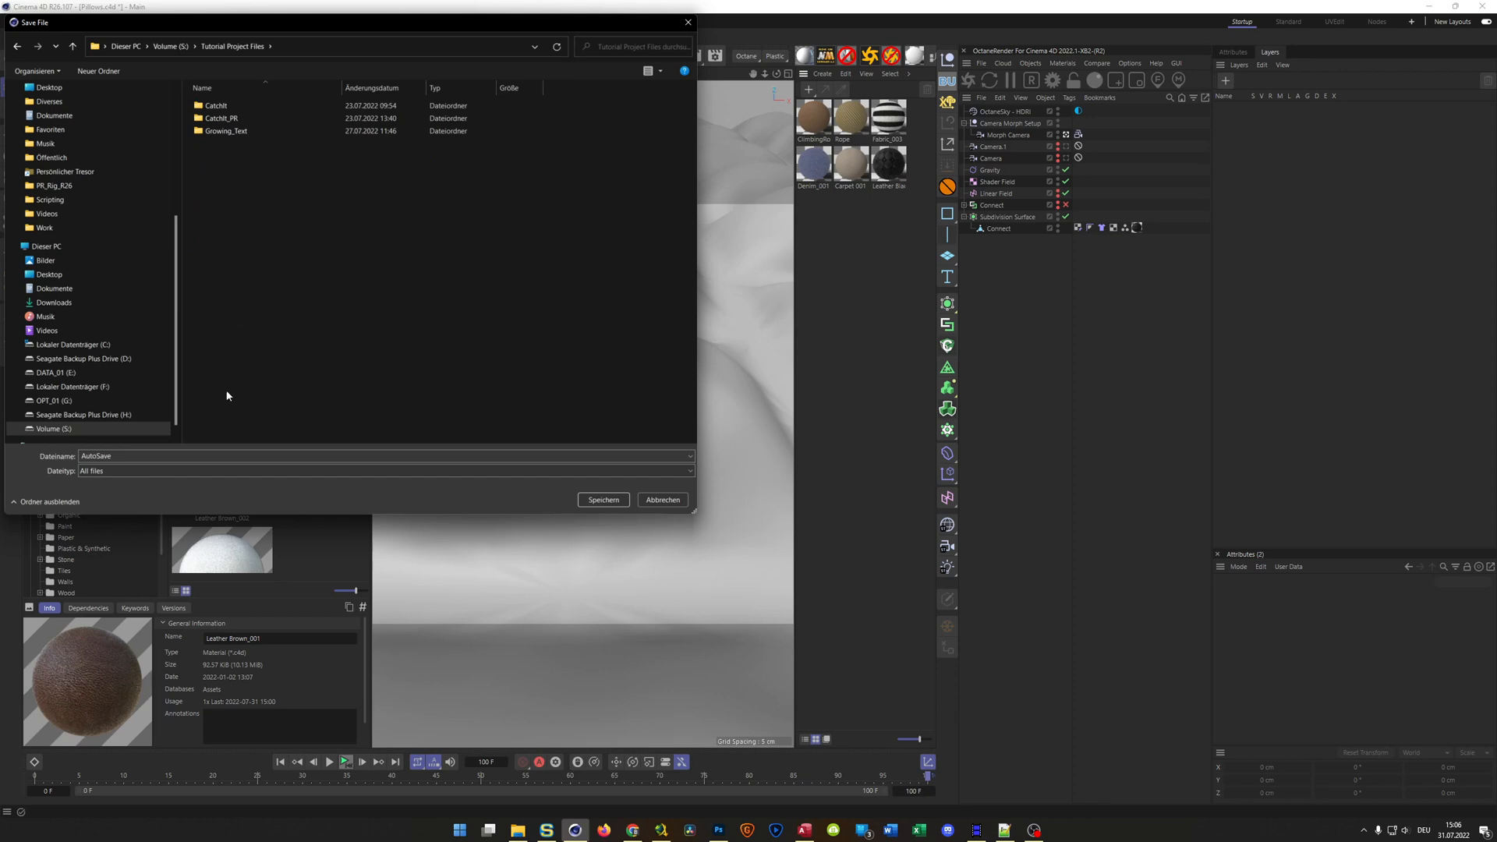
double_click(206, 458)
type("Pillows")
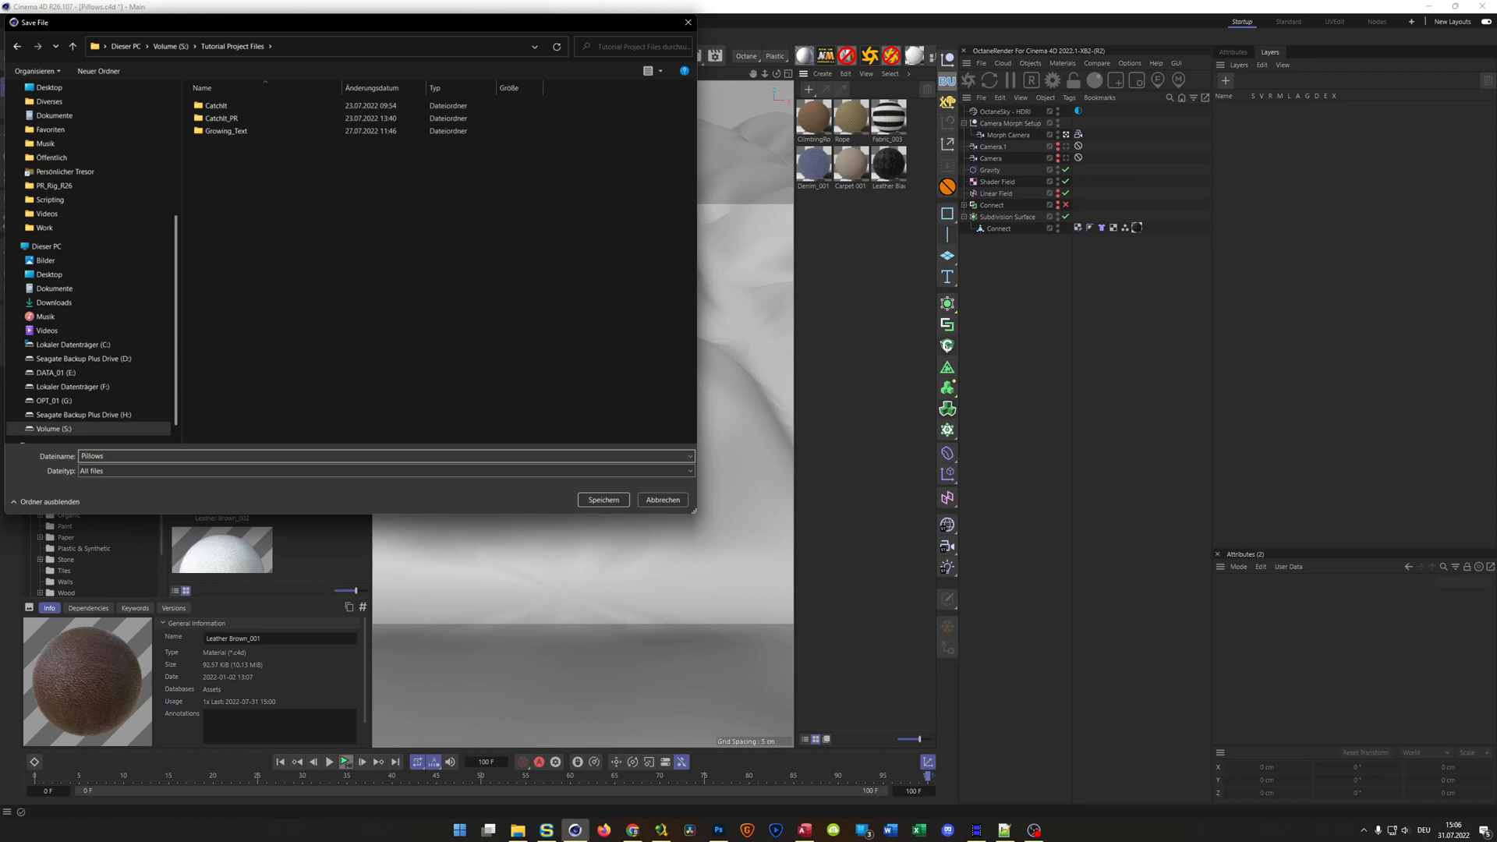
type("Growing_OCTANE")
key("Return")
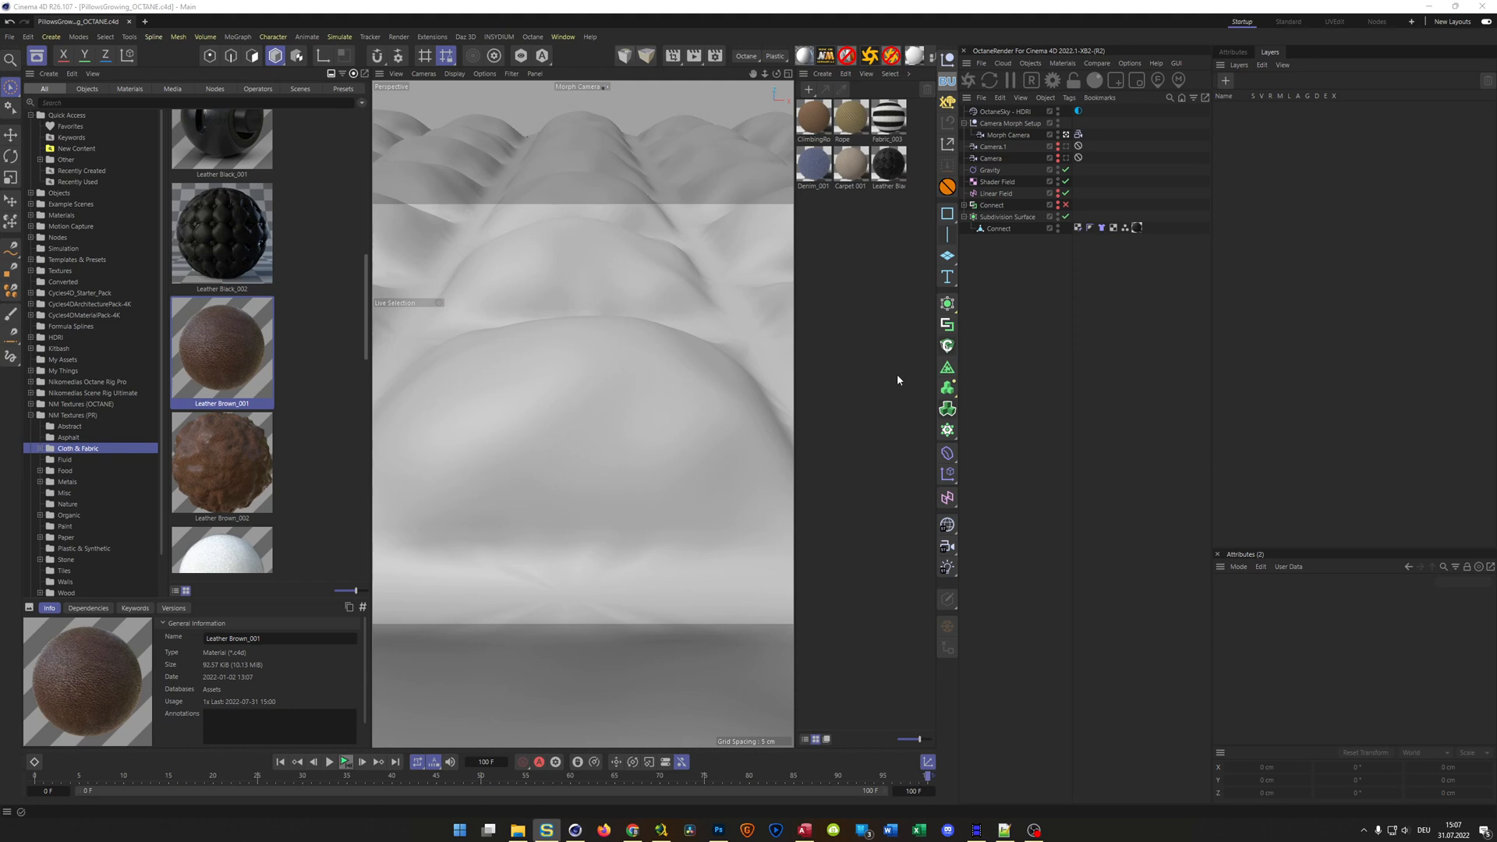
Open Leather Black_002 in the Octane Node Editor and check the file reference of the image texture feeding Diffuse
left_click(900, 139)
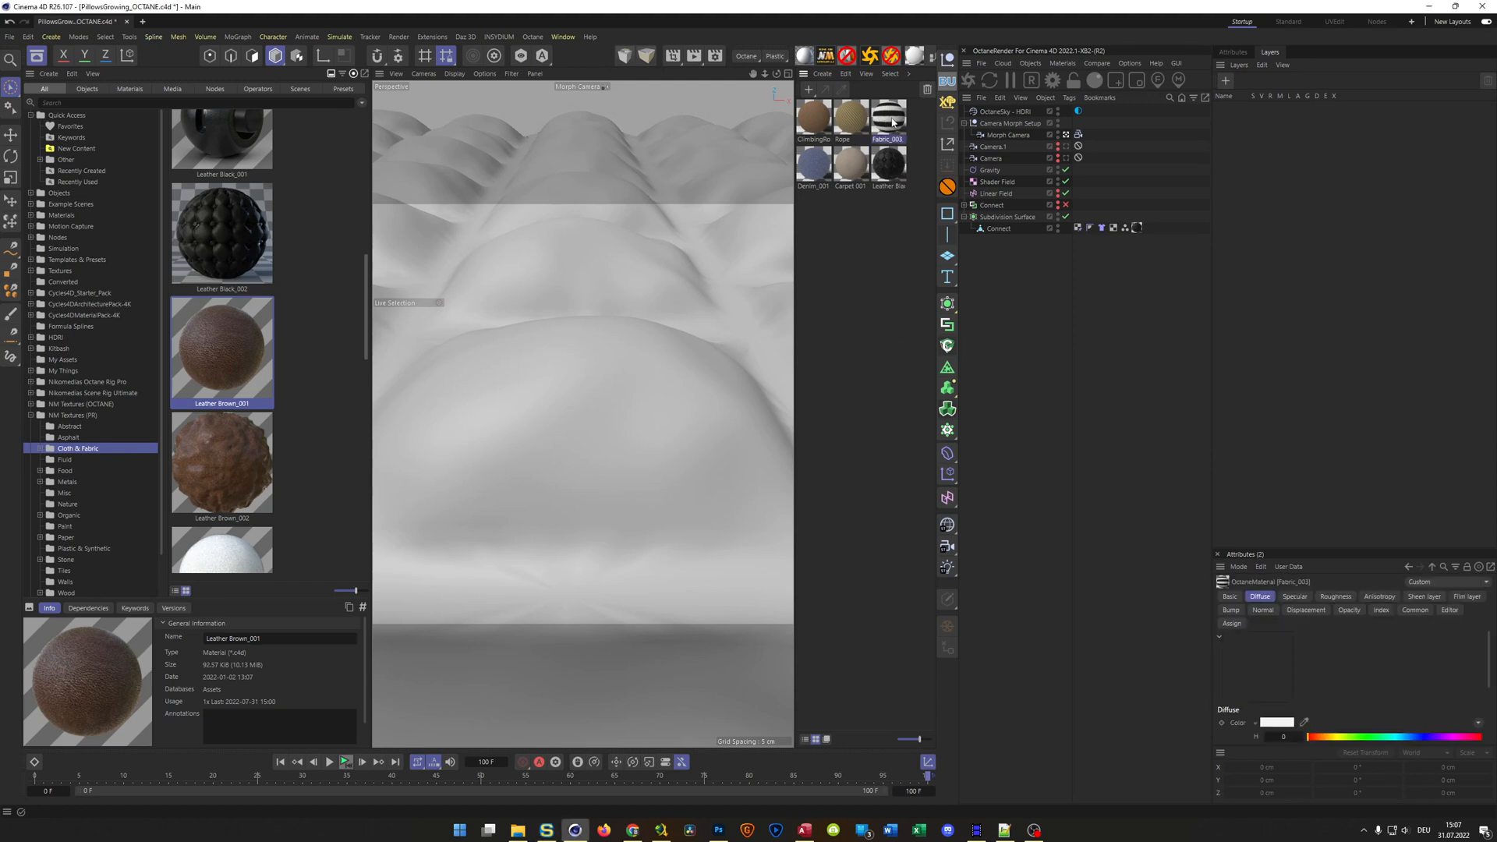
double_click(891, 165)
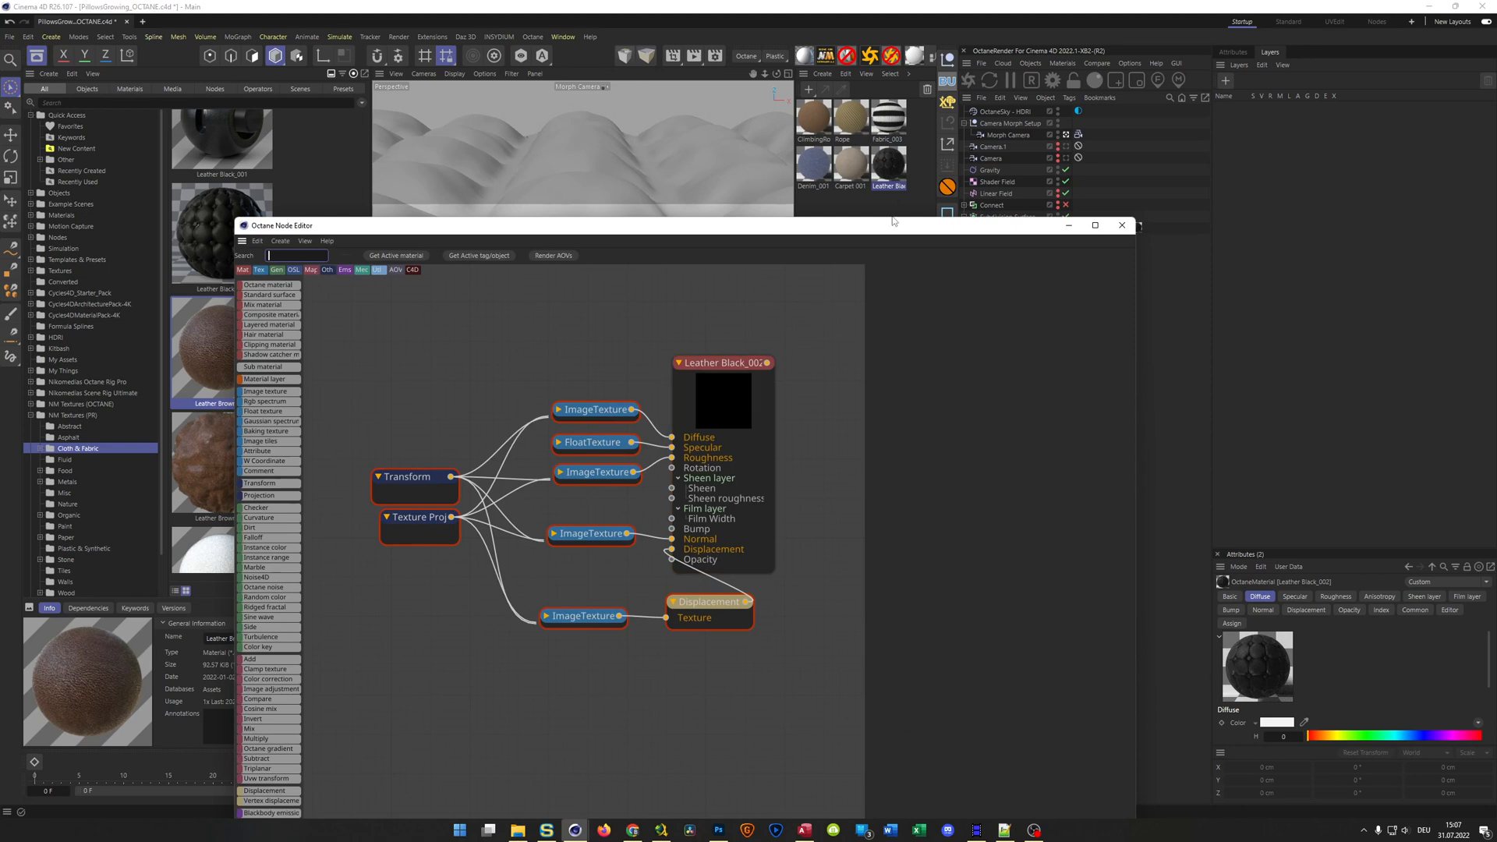
left_click(851, 166, "ctrl")
left_click_drag(963, 231, 768, 201)
left_click(889, 164)
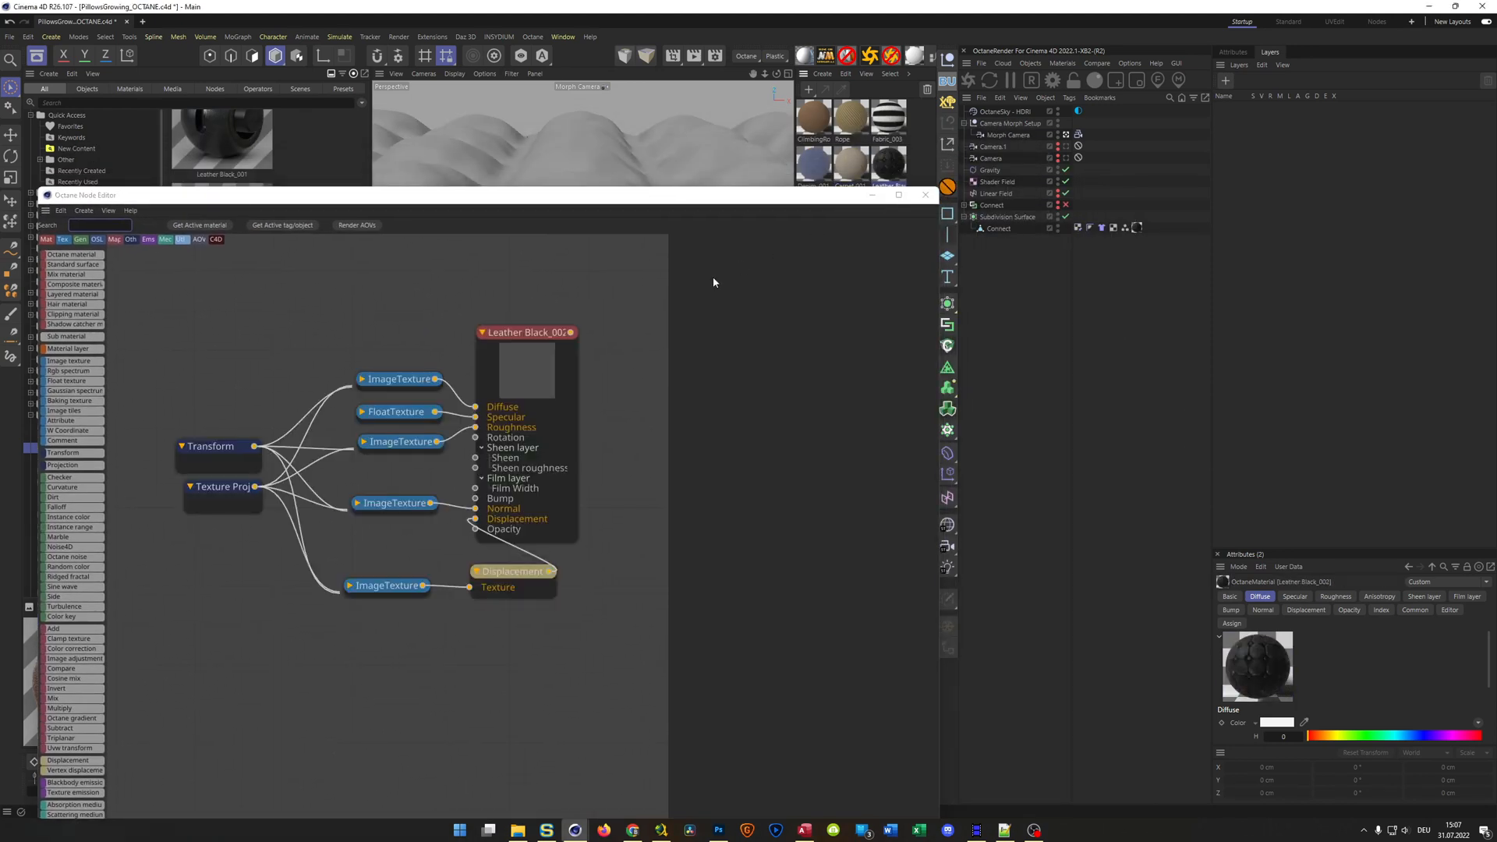
left_click(392, 382)
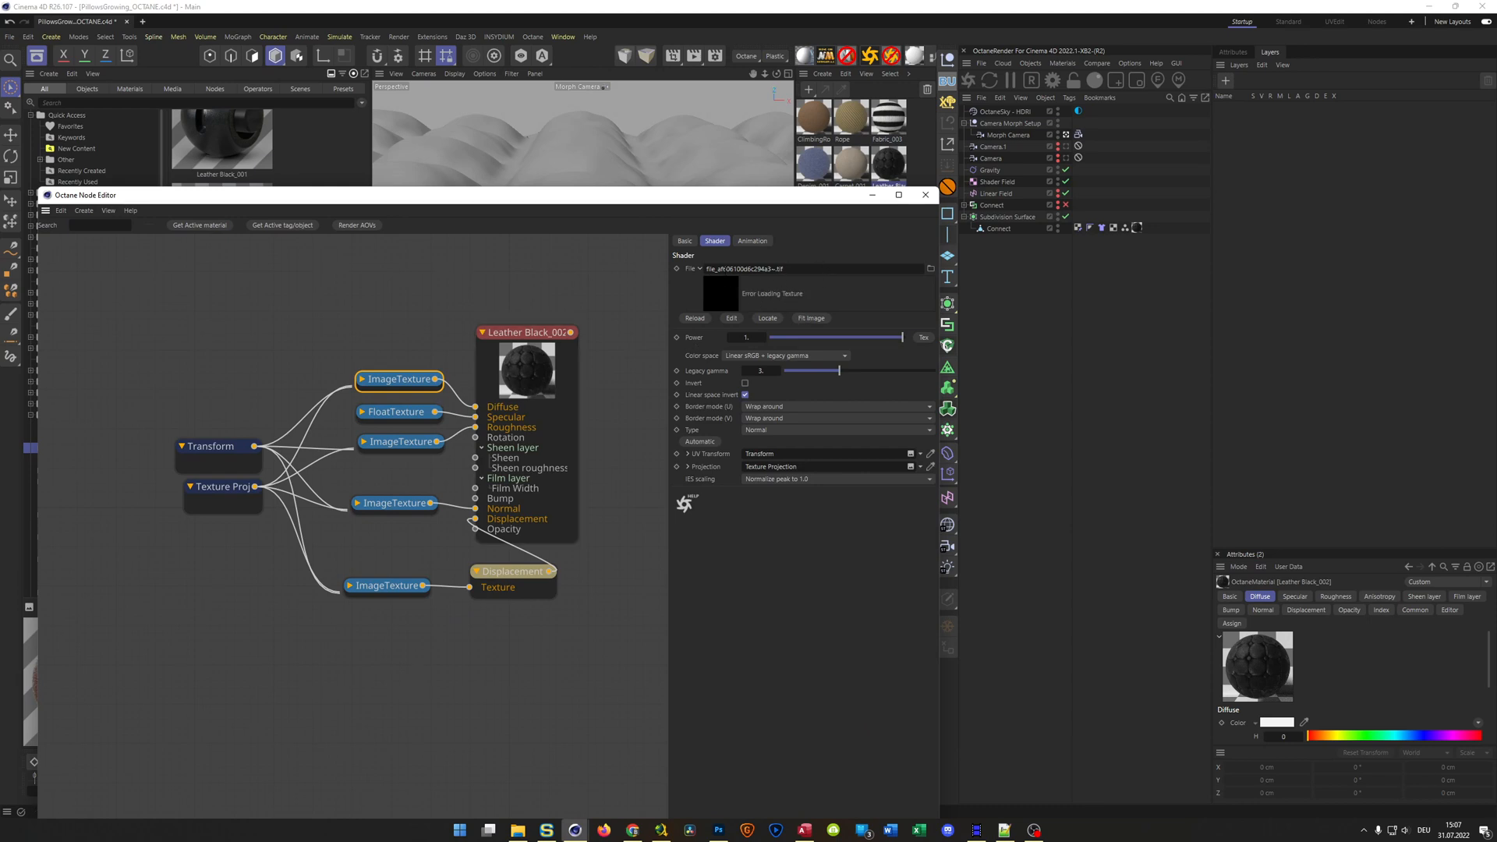
left_click_drag(742, 199, 1105, 164)
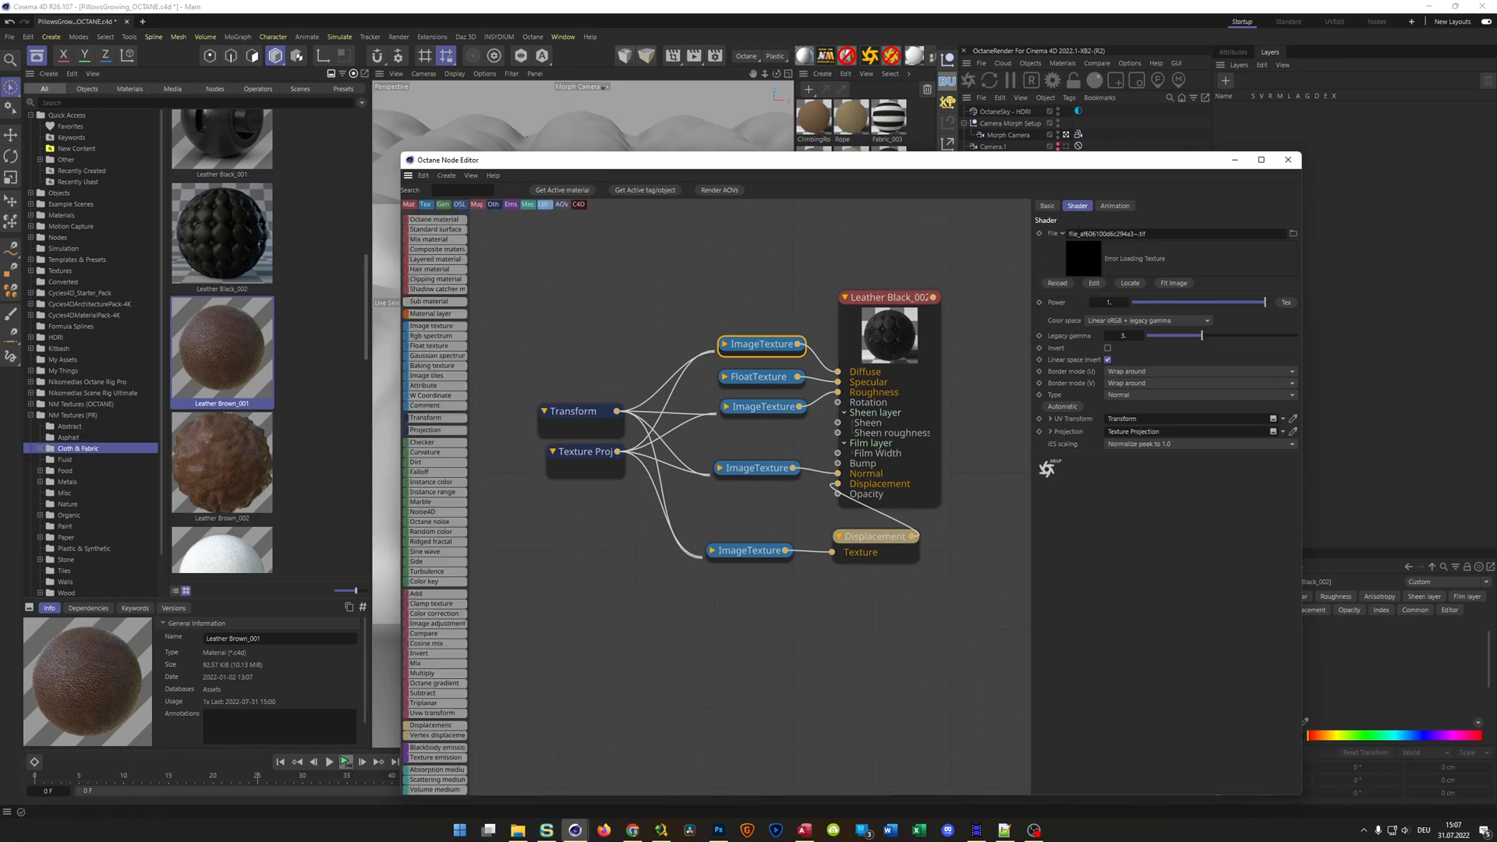
left_click_drag(907, 166, 739, 131)
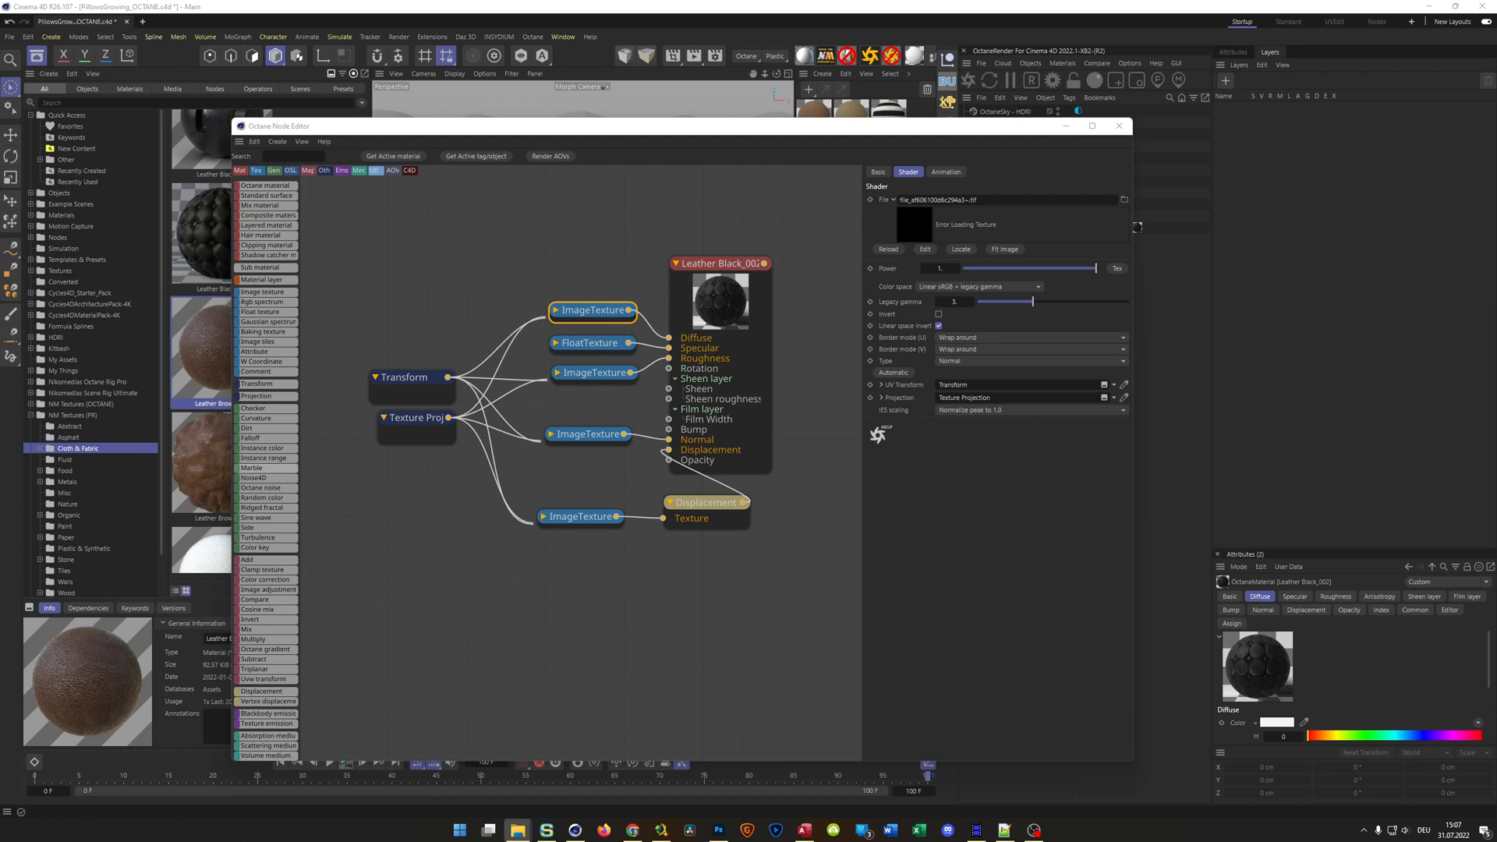
Place the File Explorer window of PillowsGrowing_OCTANE's tex folder beside the node editor and load Leather Black_002_Color.tif into the Diffuse image texture
left_click_drag(0, 499, 1154, 82)
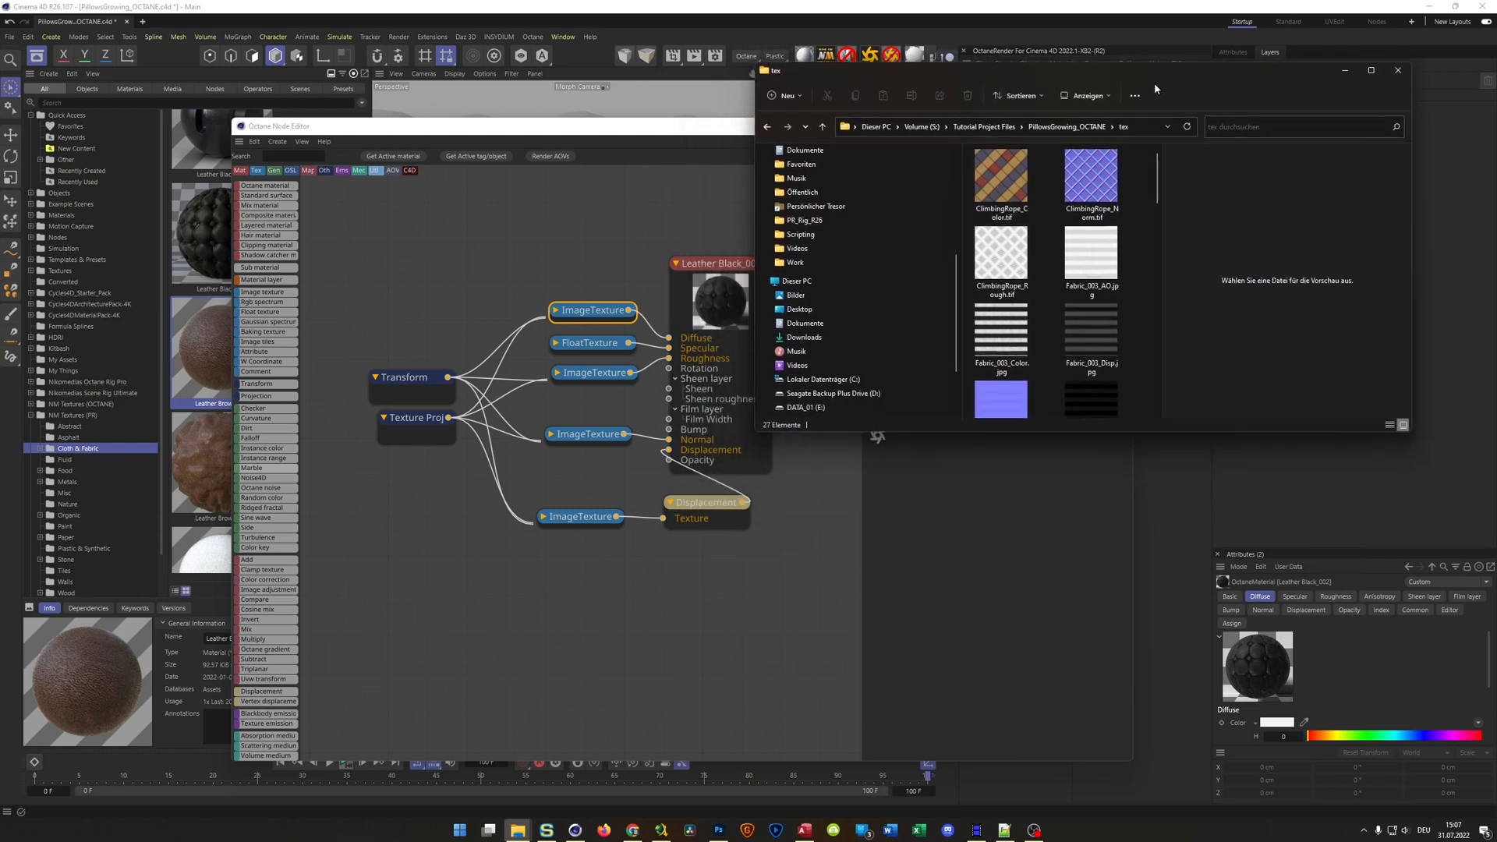
left_click_drag(757, 432, 718, 659)
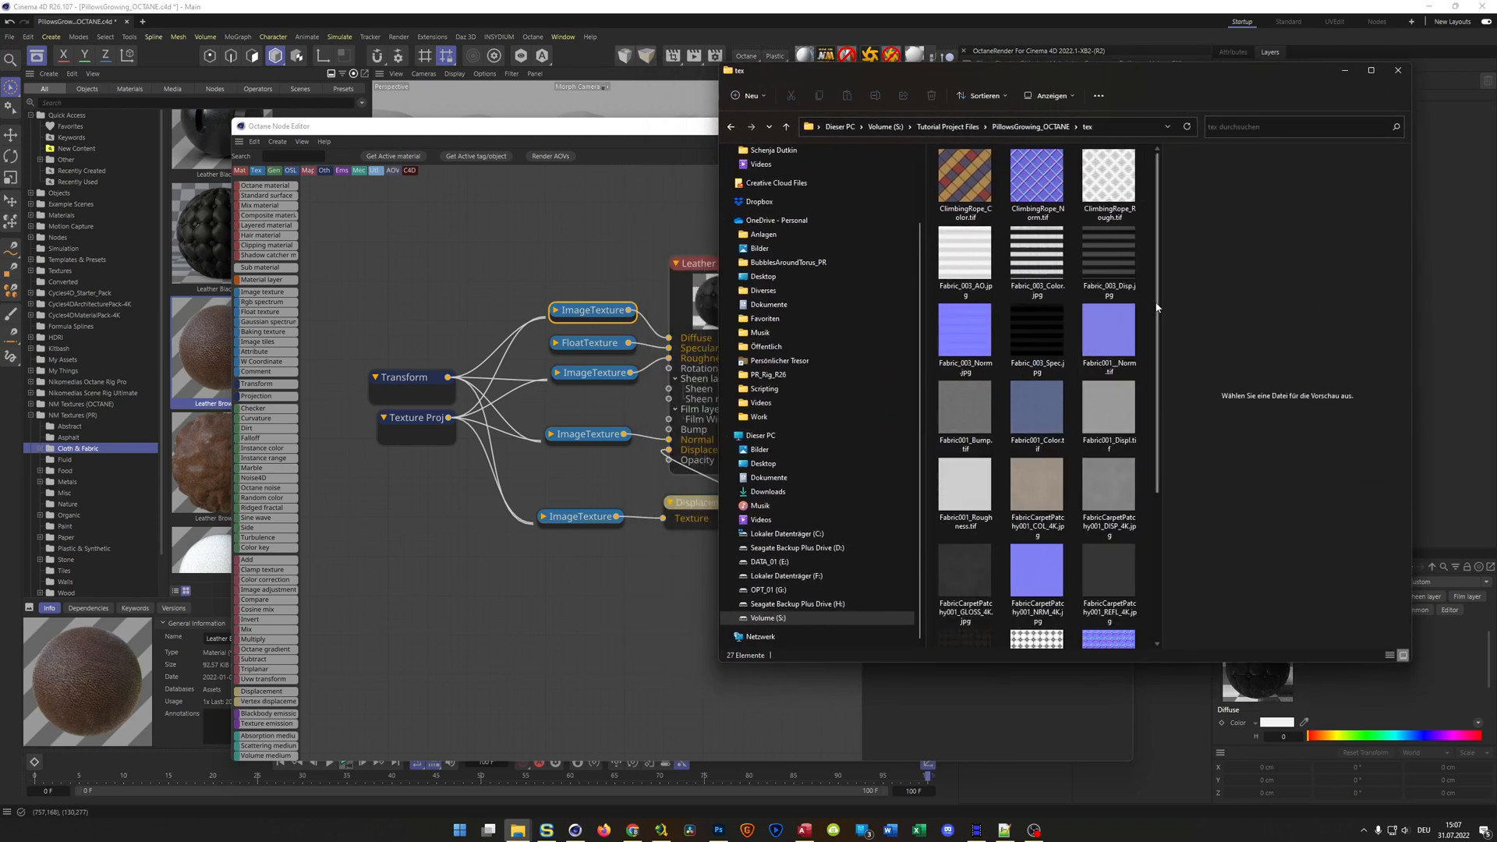
scroll(1159, 335, "down", 1)
scroll(1159, 336, "down", 3)
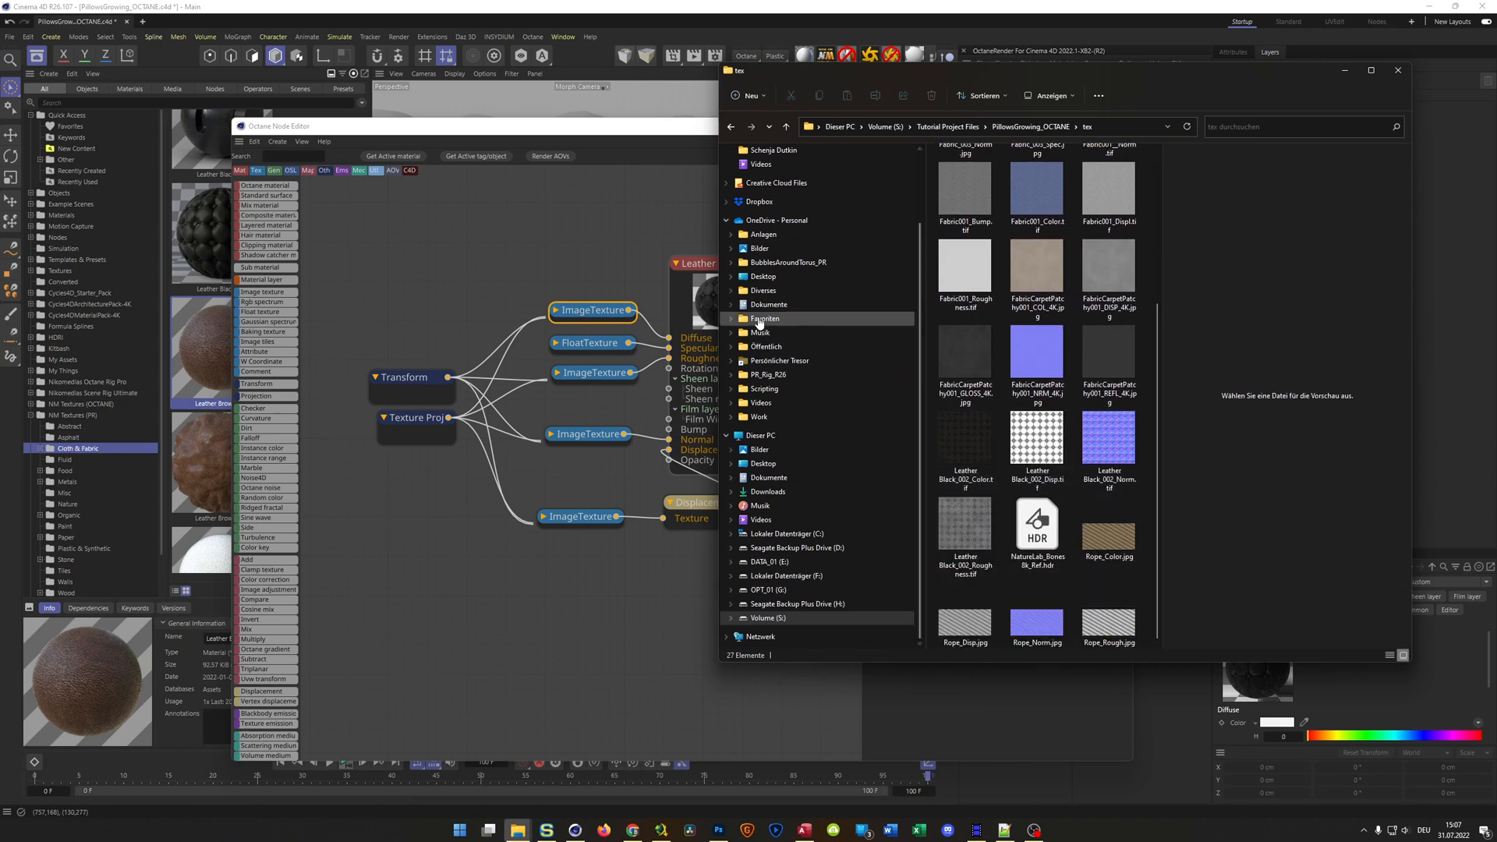
left_click_drag(956, 71, 193, 144)
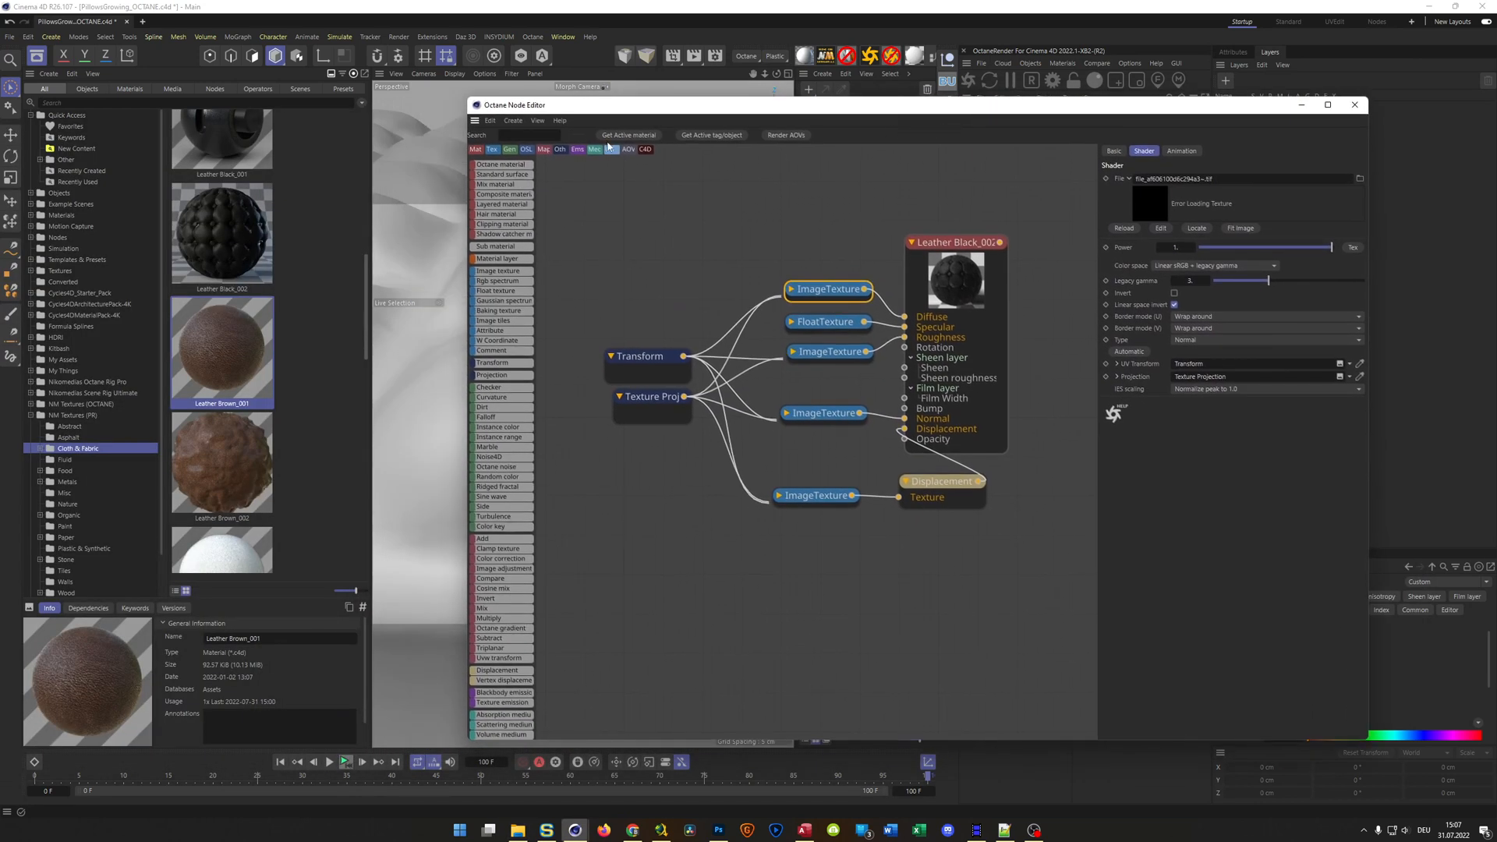
key("alt+Tab")
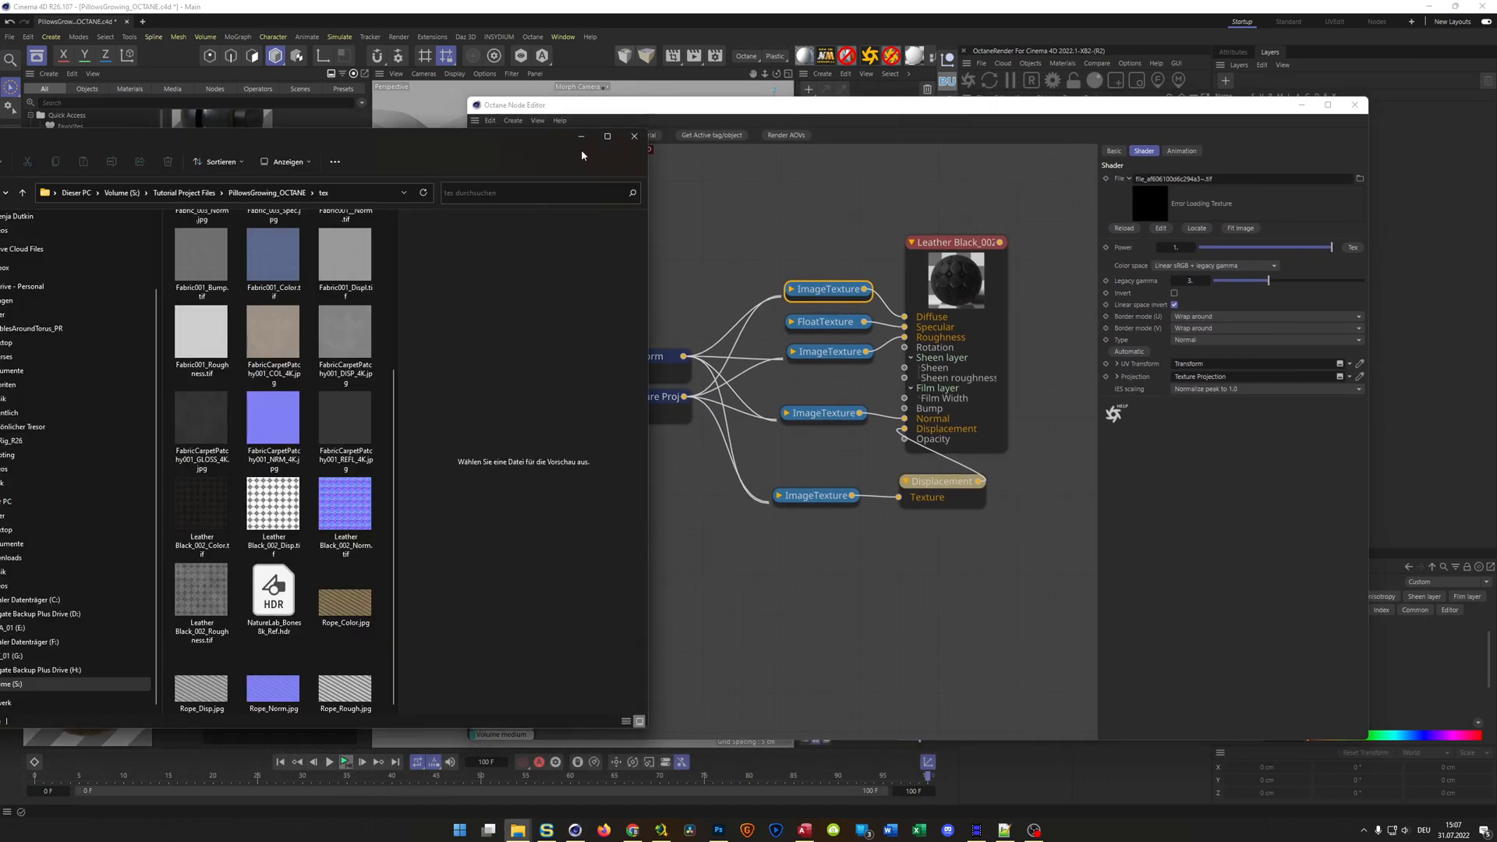
left_click_drag(526, 140, 589, 120)
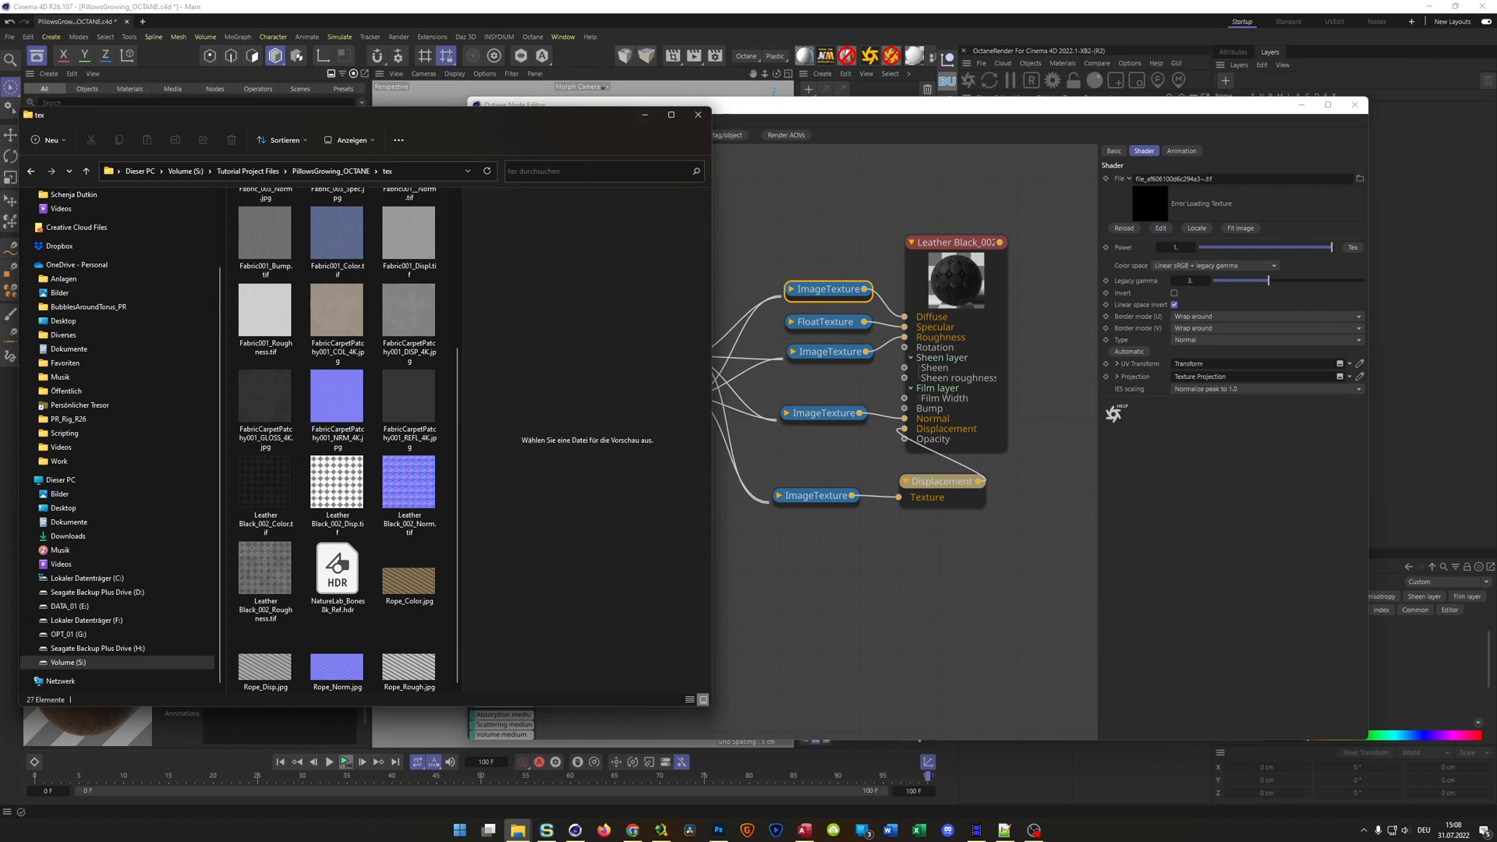
left_click(279, 530)
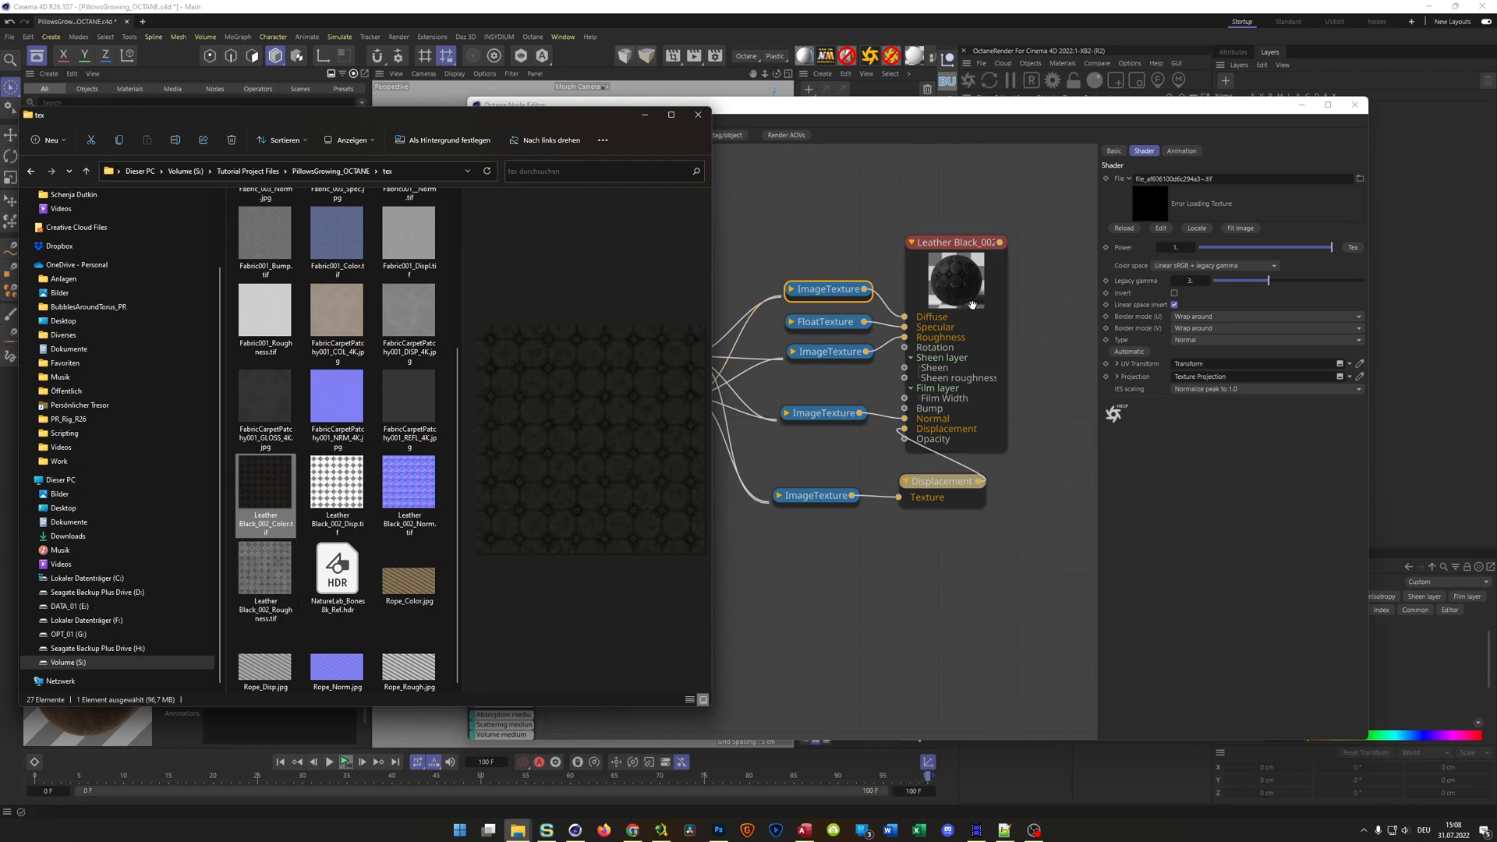
left_click_drag(276, 472, 1230, 179)
Relink the image texture feeding Roughness of Leather Black_002 to Leather Black_002_Roughness.tif from the tex folder
left_click(829, 324)
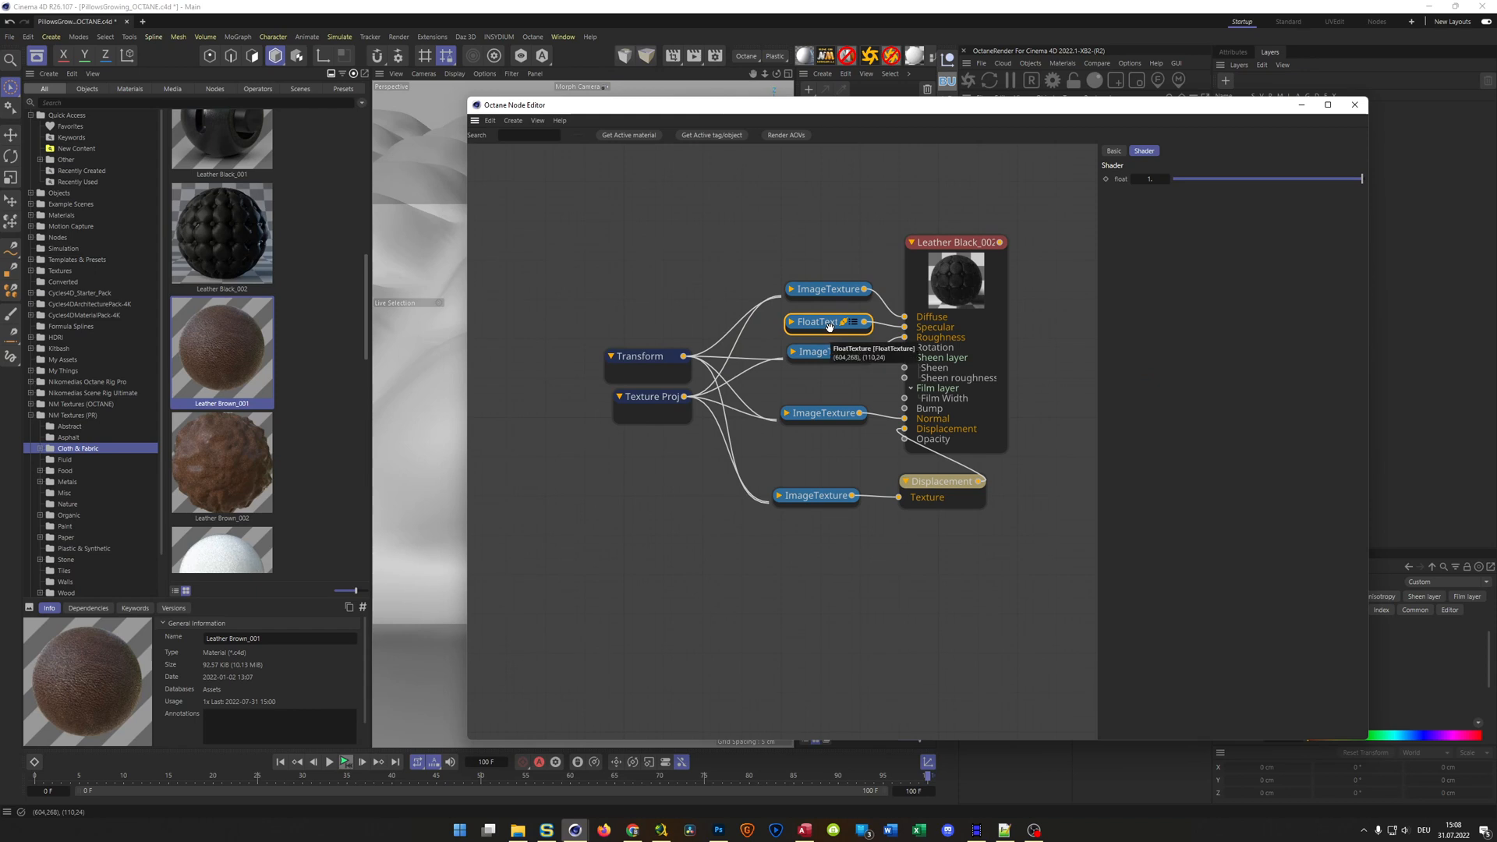
left_click(828, 351)
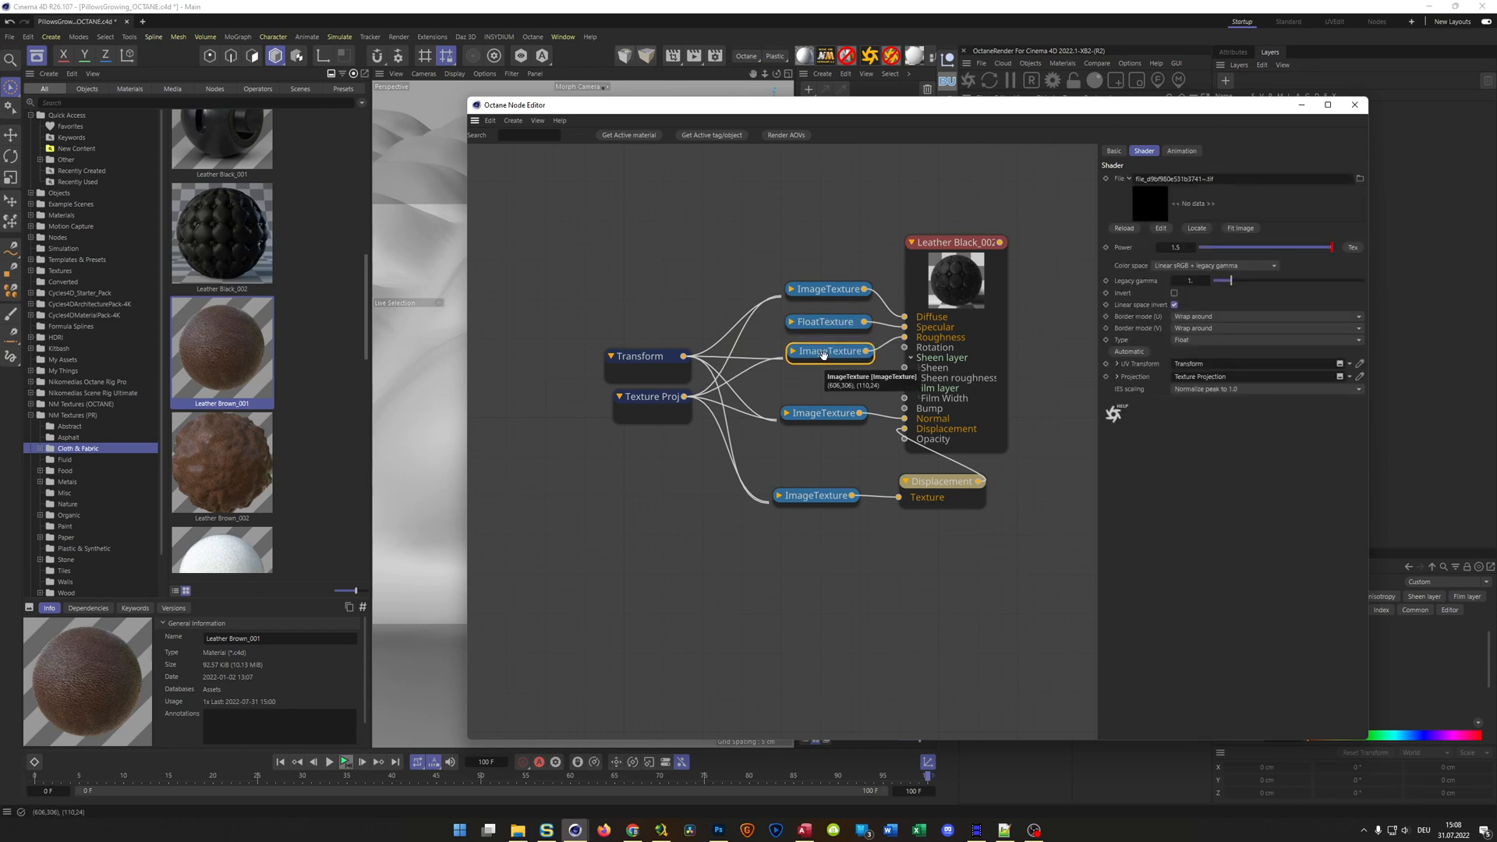
key("alt+Tab")
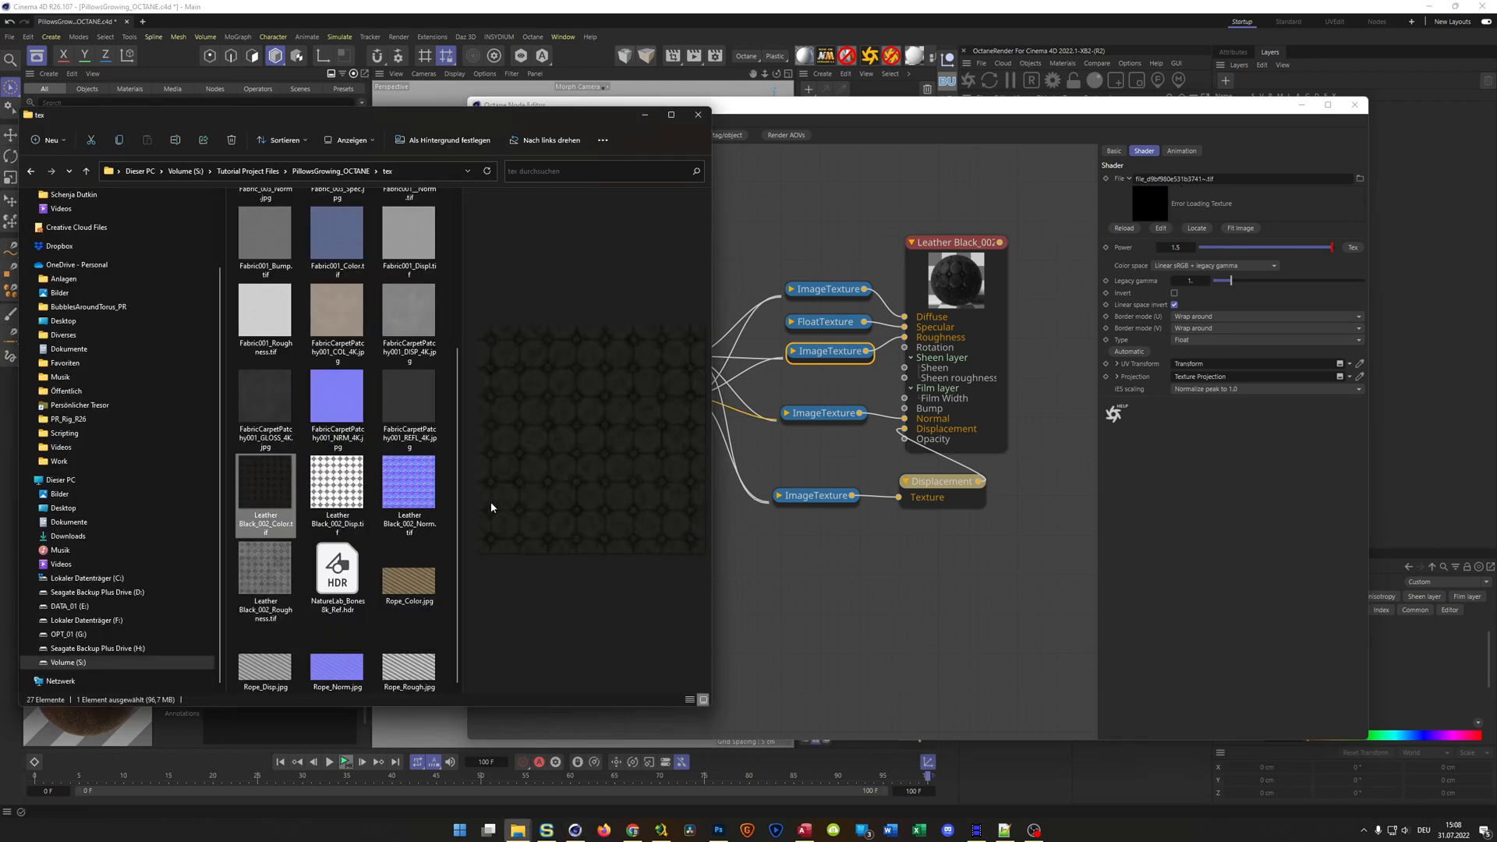
left_click_drag(265, 577, 1239, 176)
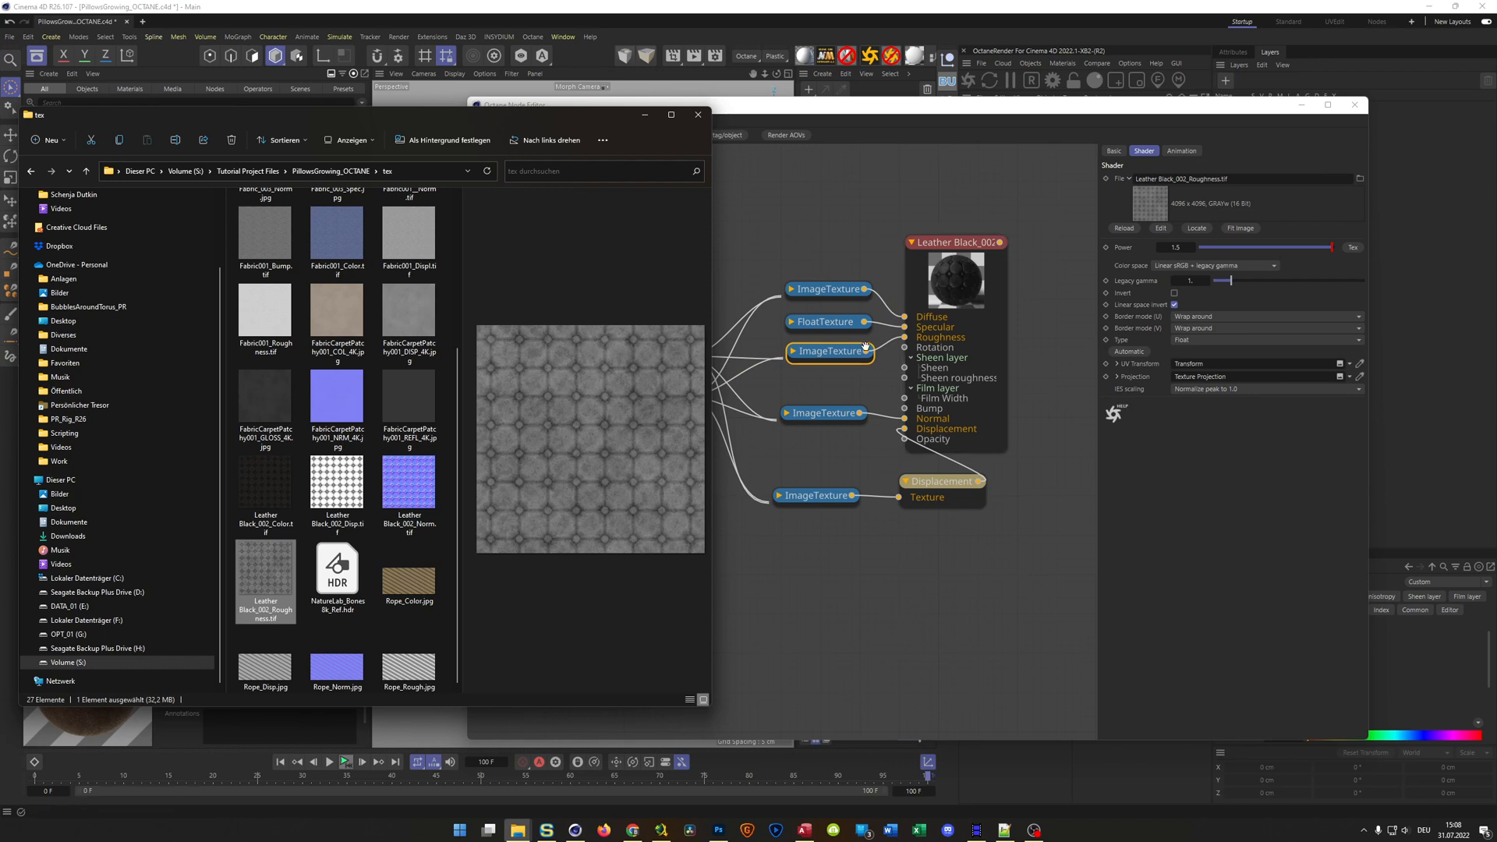
Relink the image texture feeding Normal of Leather Black_002 to Leather Black_002_Norm.tif
left_click(818, 415)
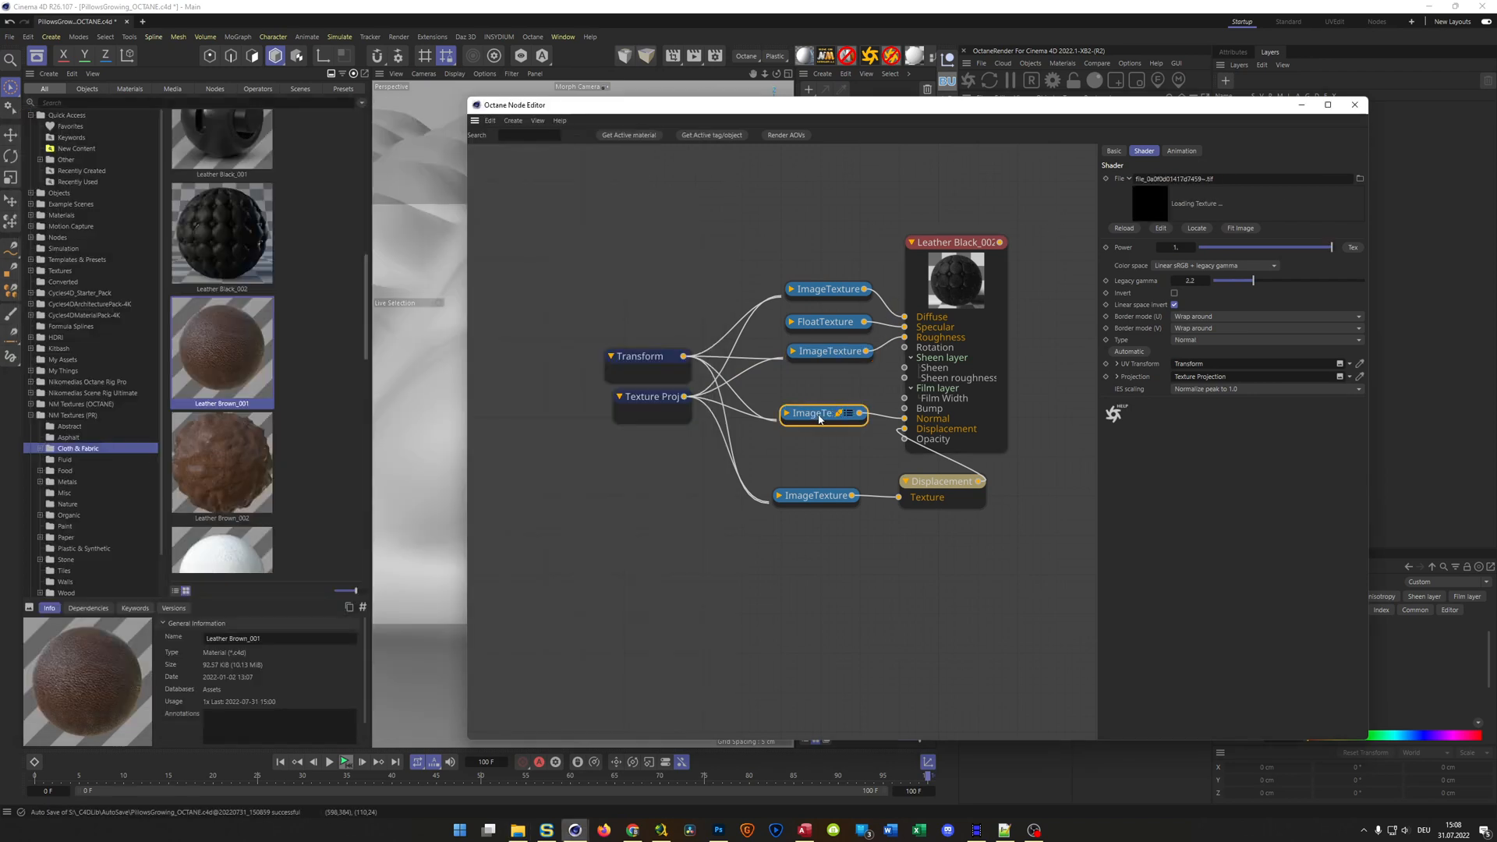
key("alt+Tab")
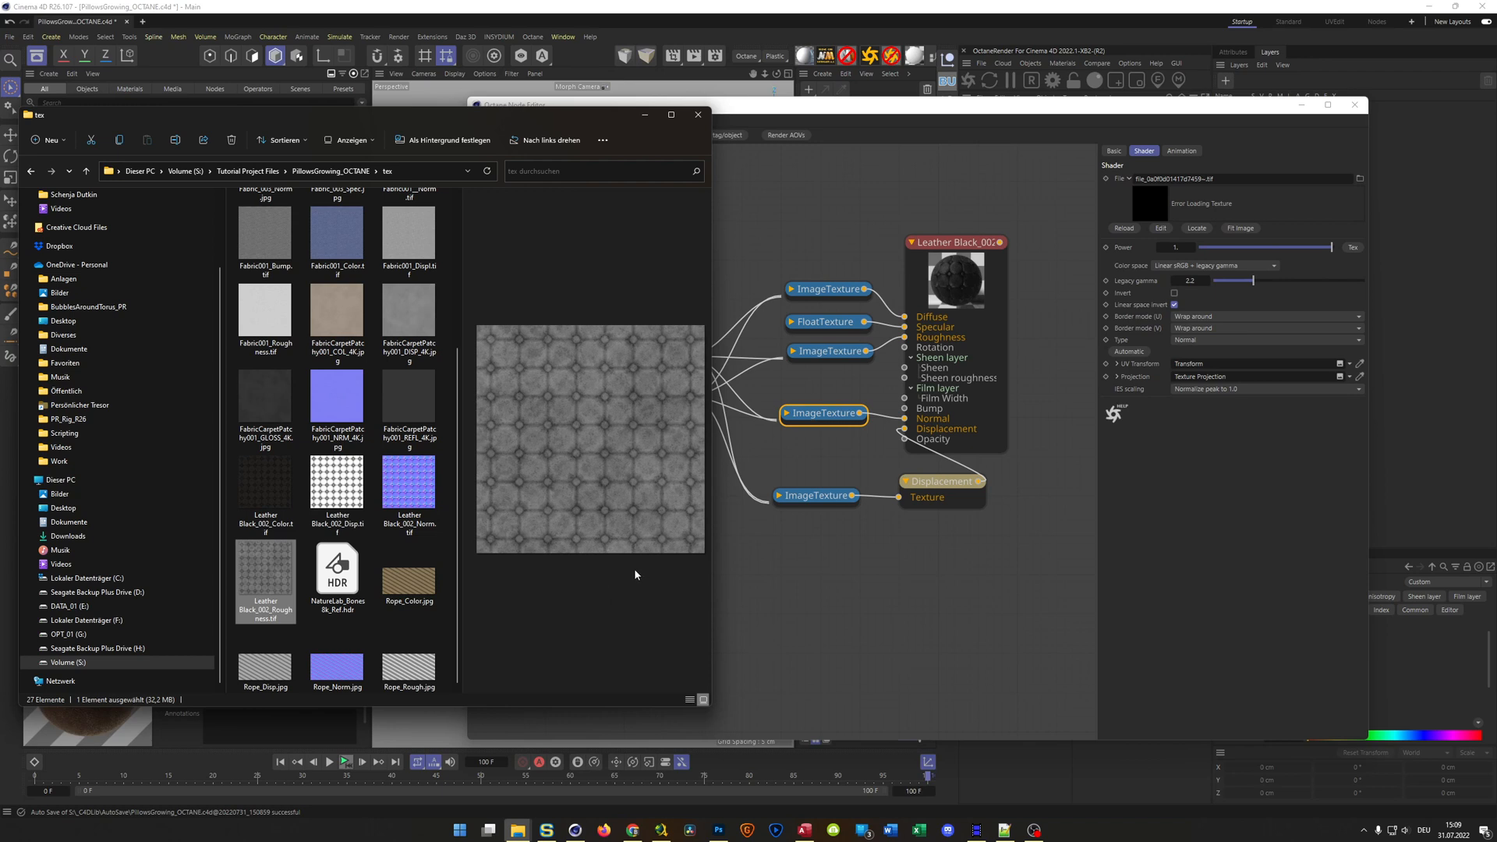
left_click_drag(411, 481, 1238, 200)
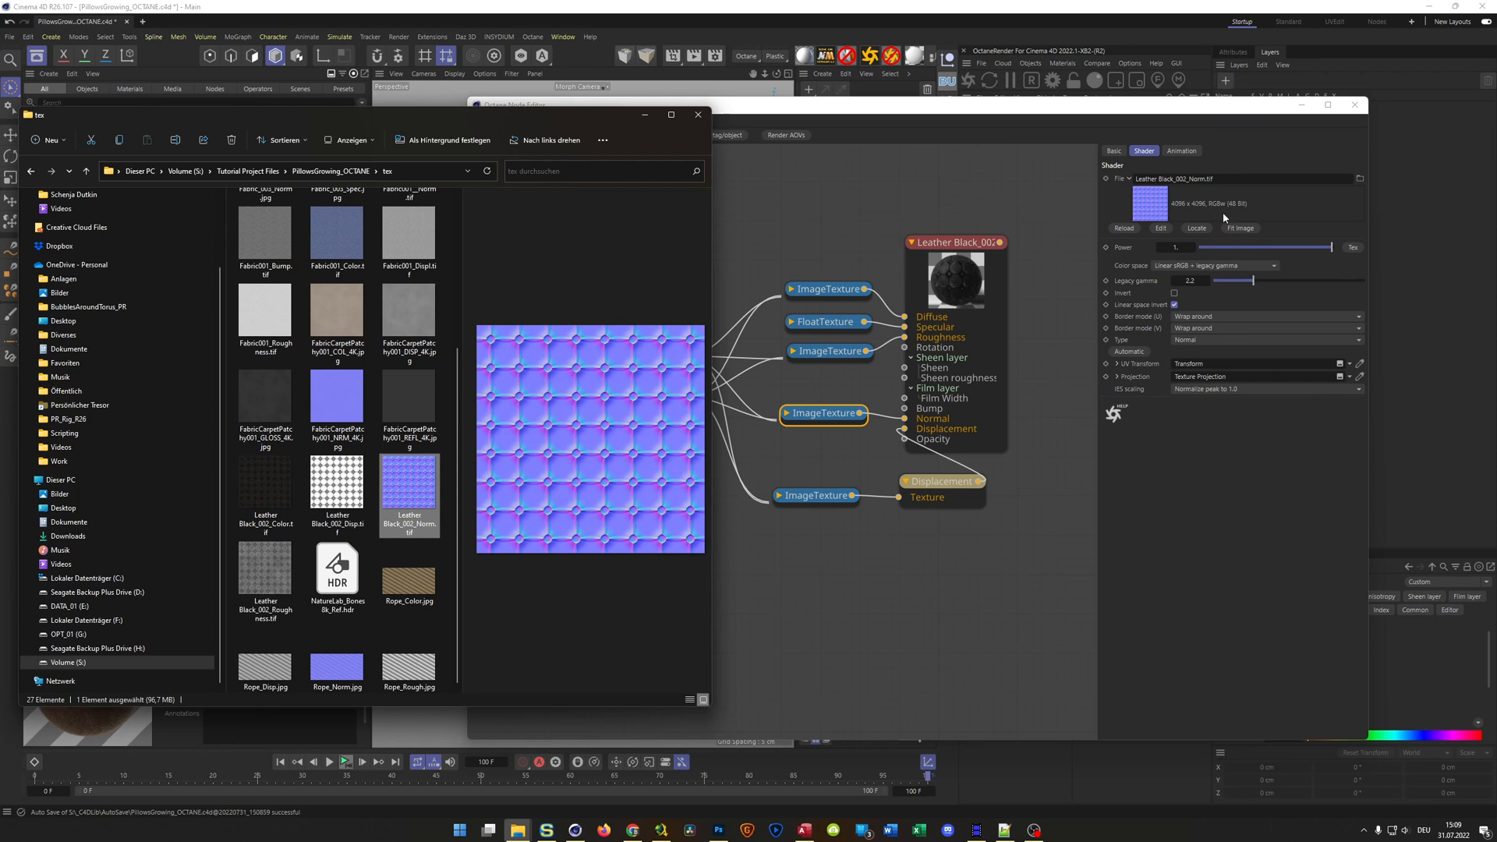
Relink the image texture feeding the Displacement node to Leather Black_002_Disp.tif and close the node editor
left_click(827, 499)
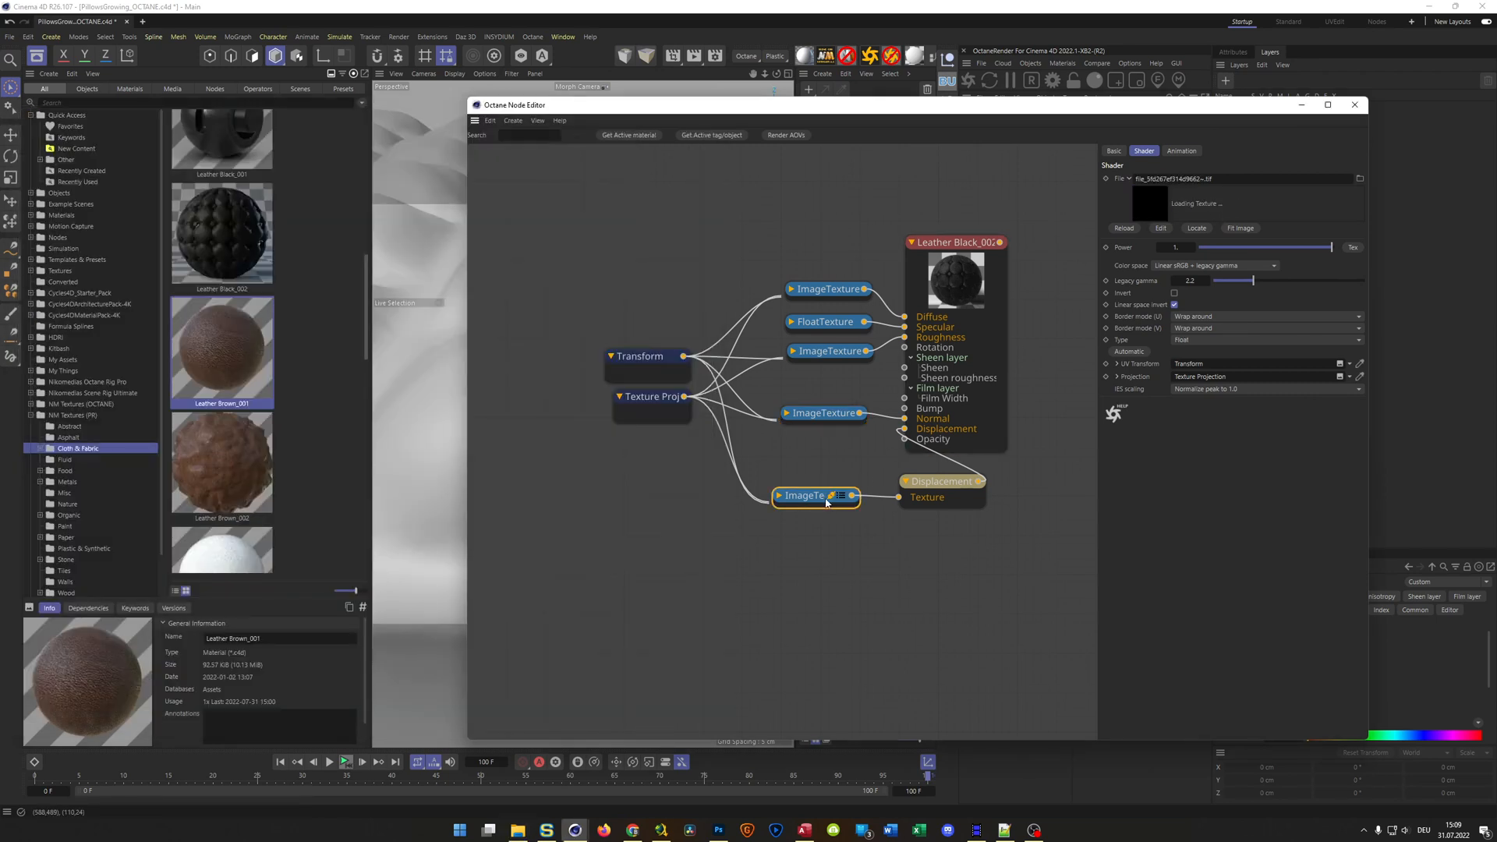
key("alt+Tab")
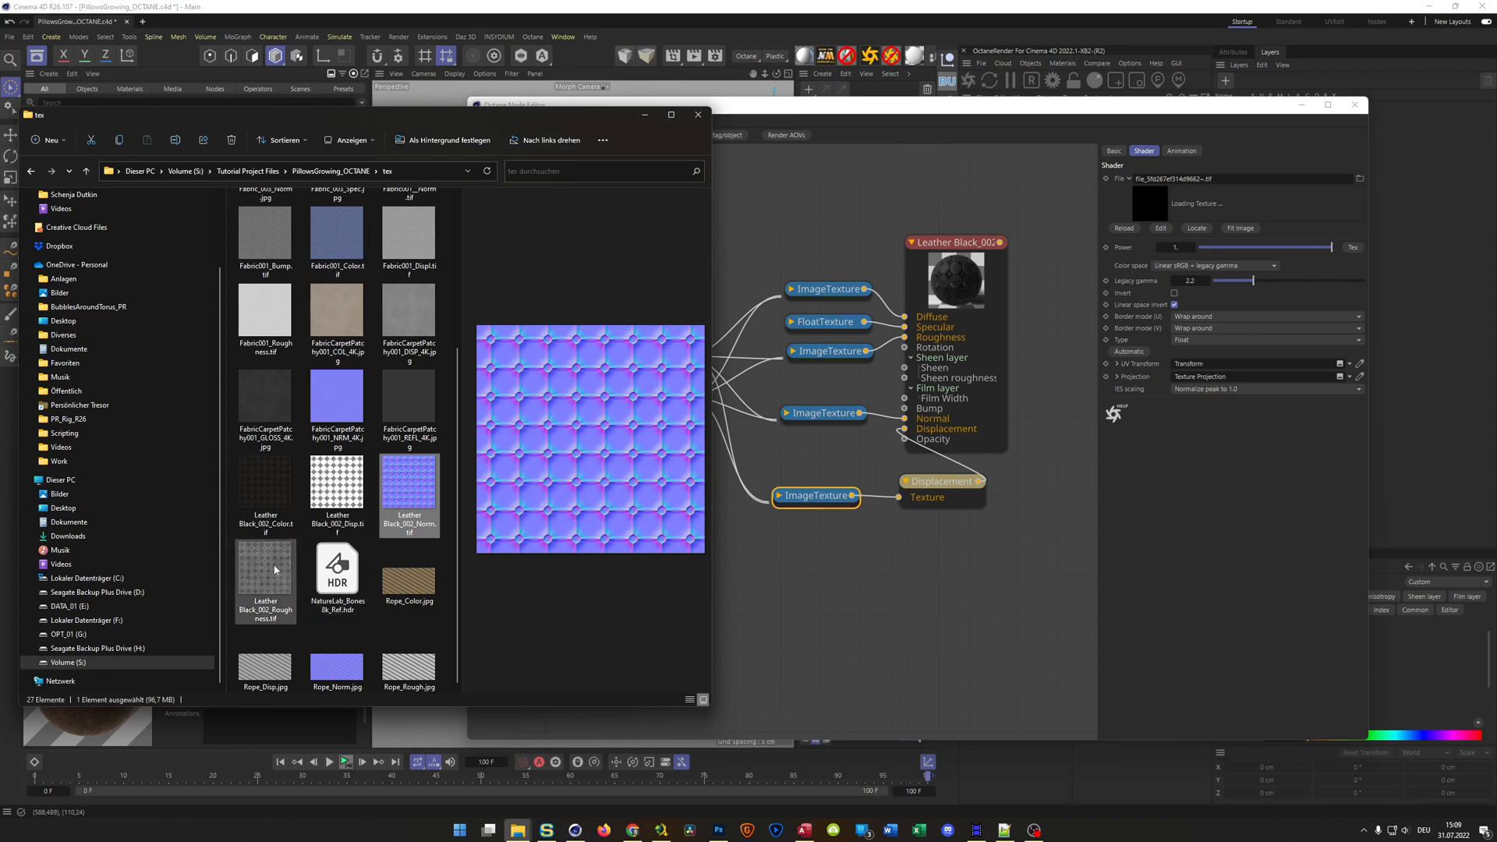
left_click_drag(337, 485, 1210, 185)
mouse_move(1036, 107)
left_mouse_down()
mouse_move(1065, 113)
mouse_move(1043, 118)
left_mouse_up()
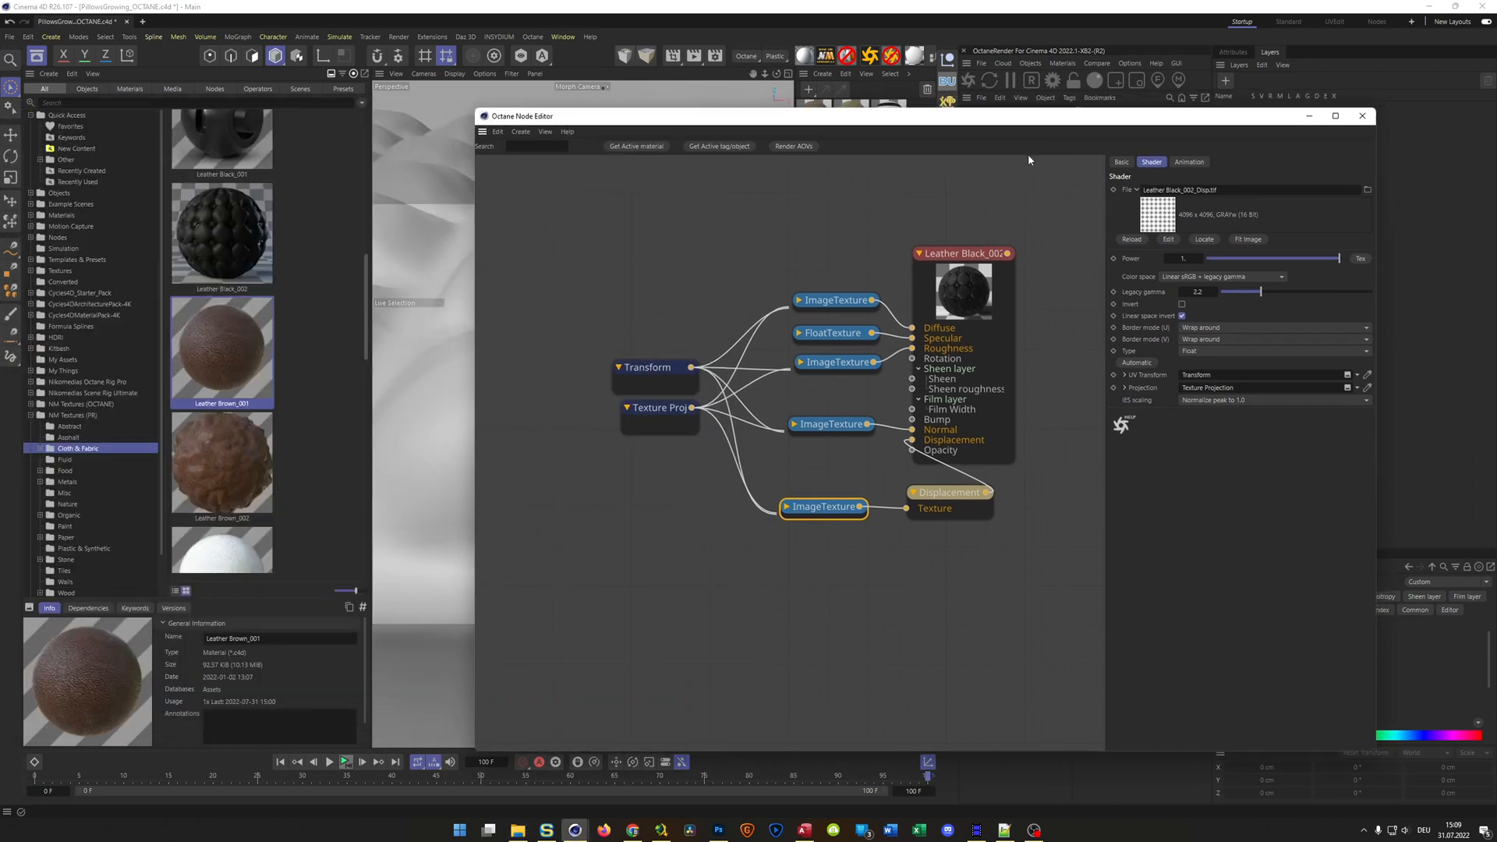
left_click(1363, 116)
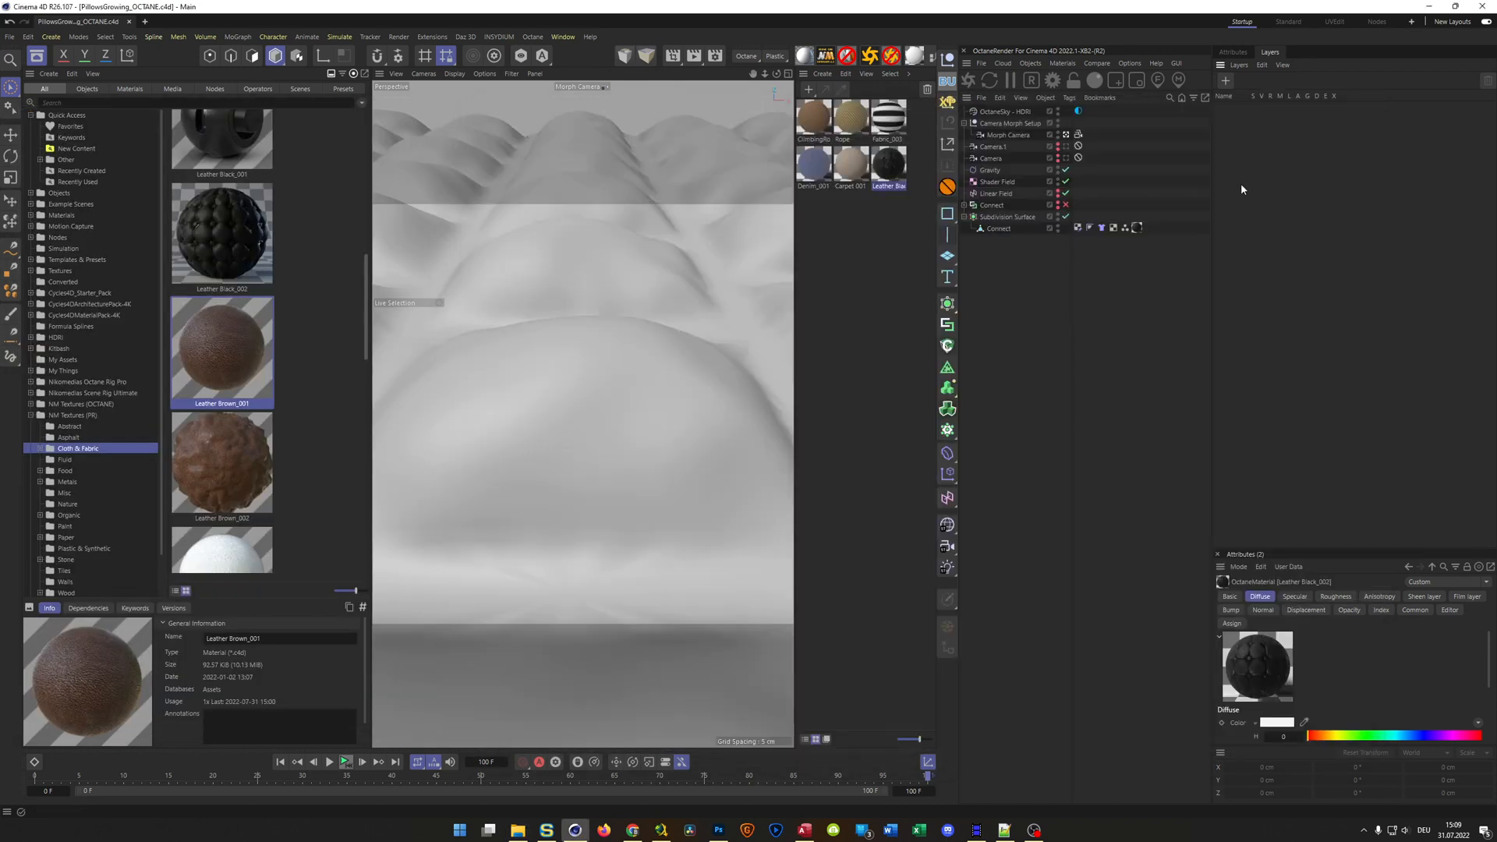
Open the ClimbingRope material in the Octane Node Editor and relink its Diffuse image texture to ClimbingRope_Color.tif from the tex folder
left_click(824, 119)
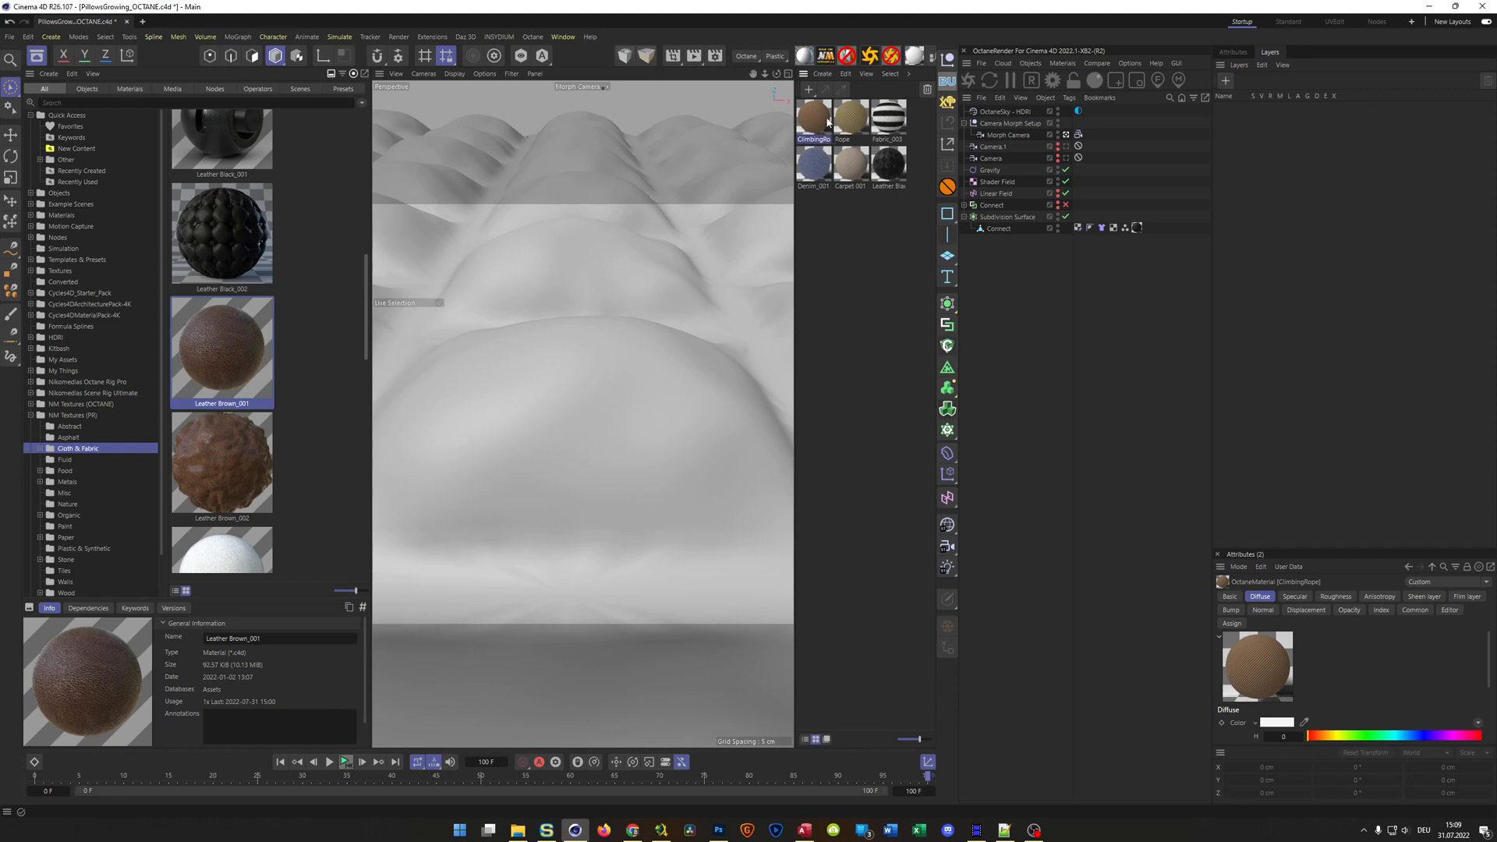
double_click(822, 121)
left_click_drag(839, 230, 744, 76)
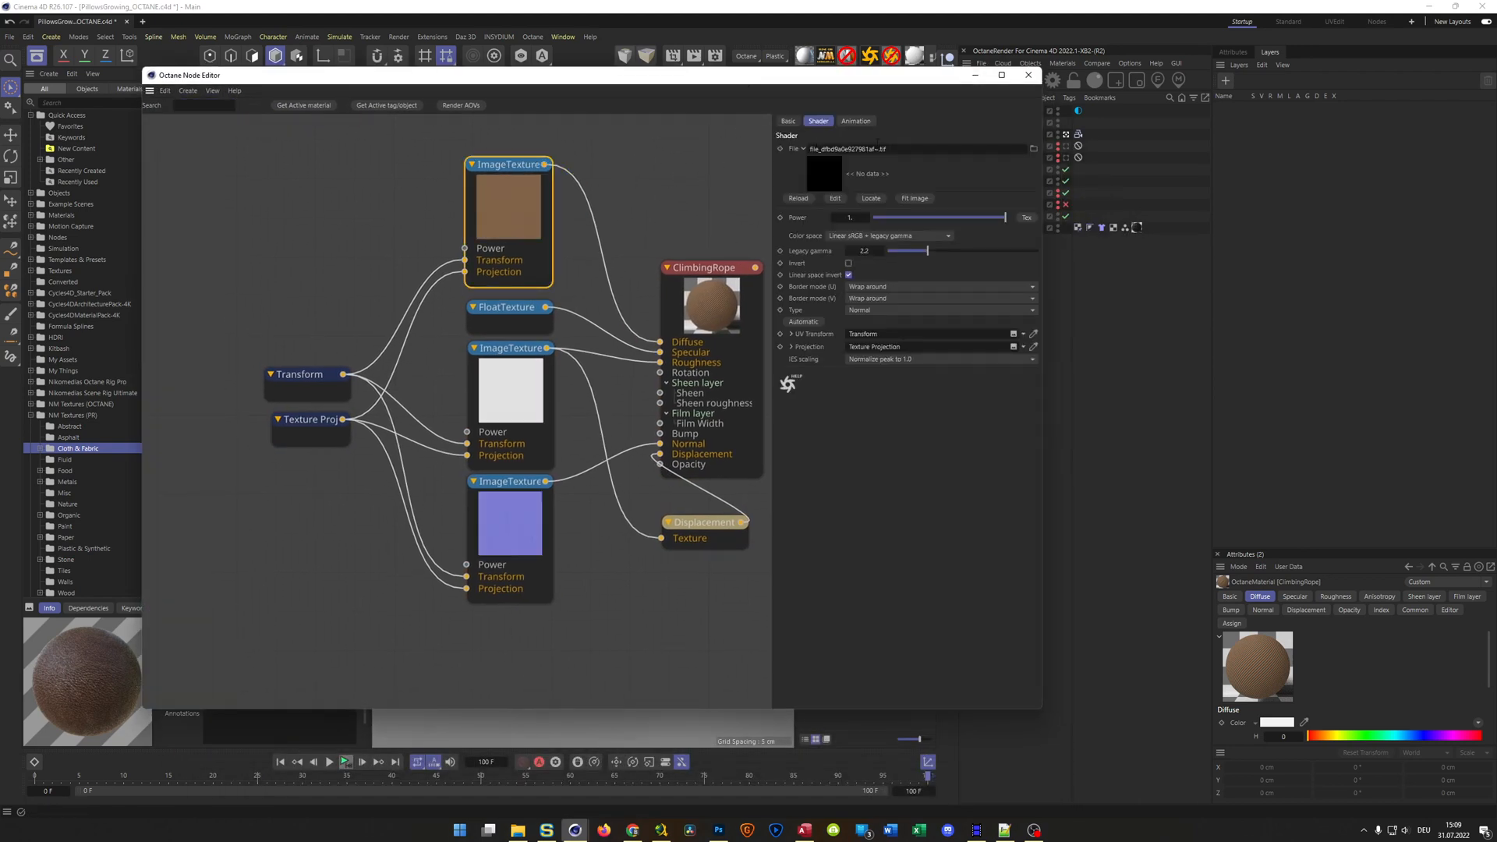
left_click_drag(850, 84, 1266, 82)
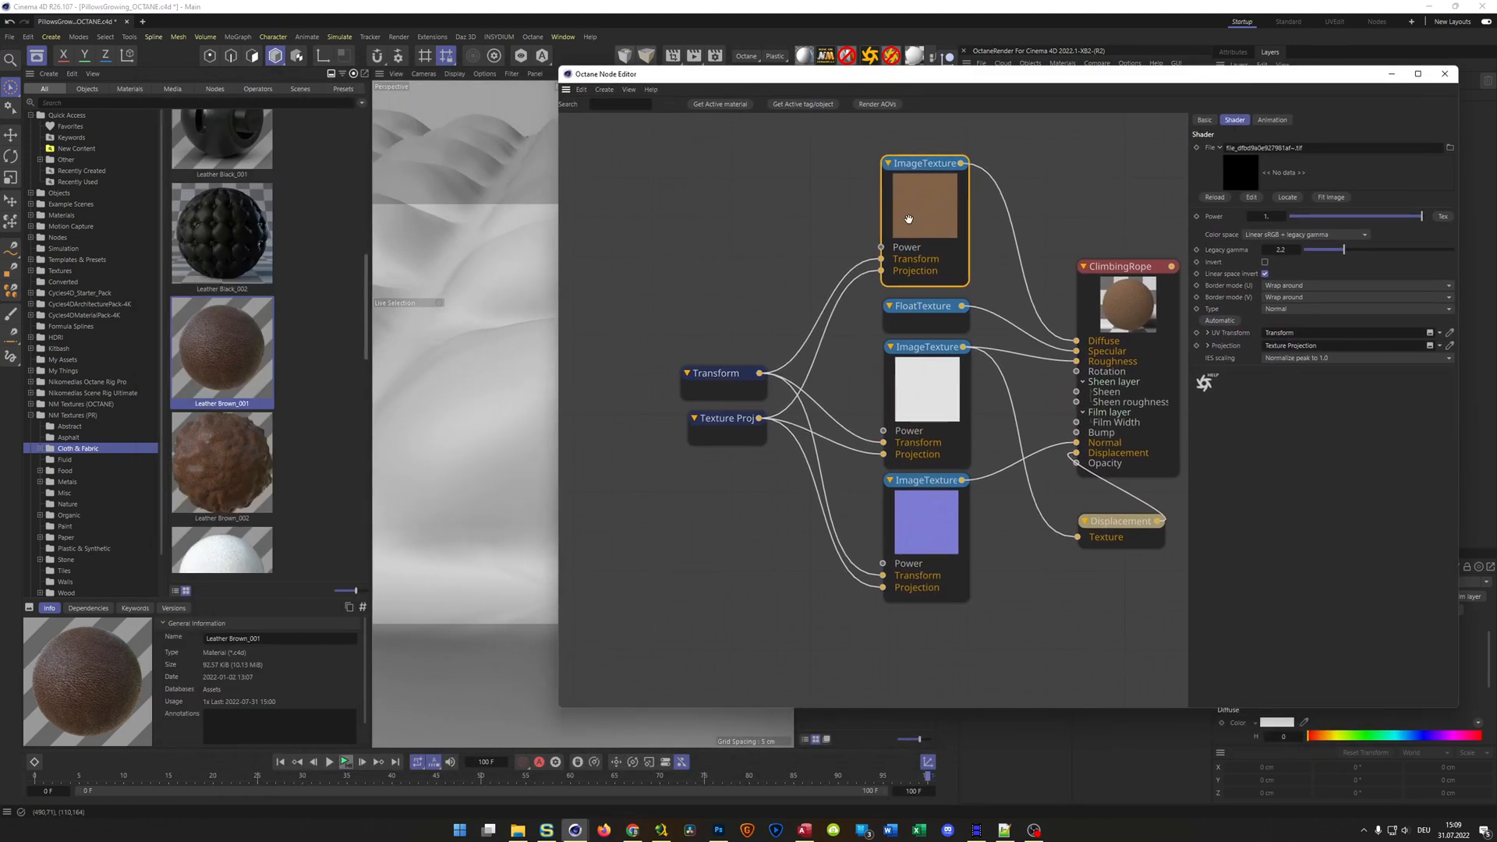
mouse_move(559, 236)
left_click_drag(559, 237, 649, 251)
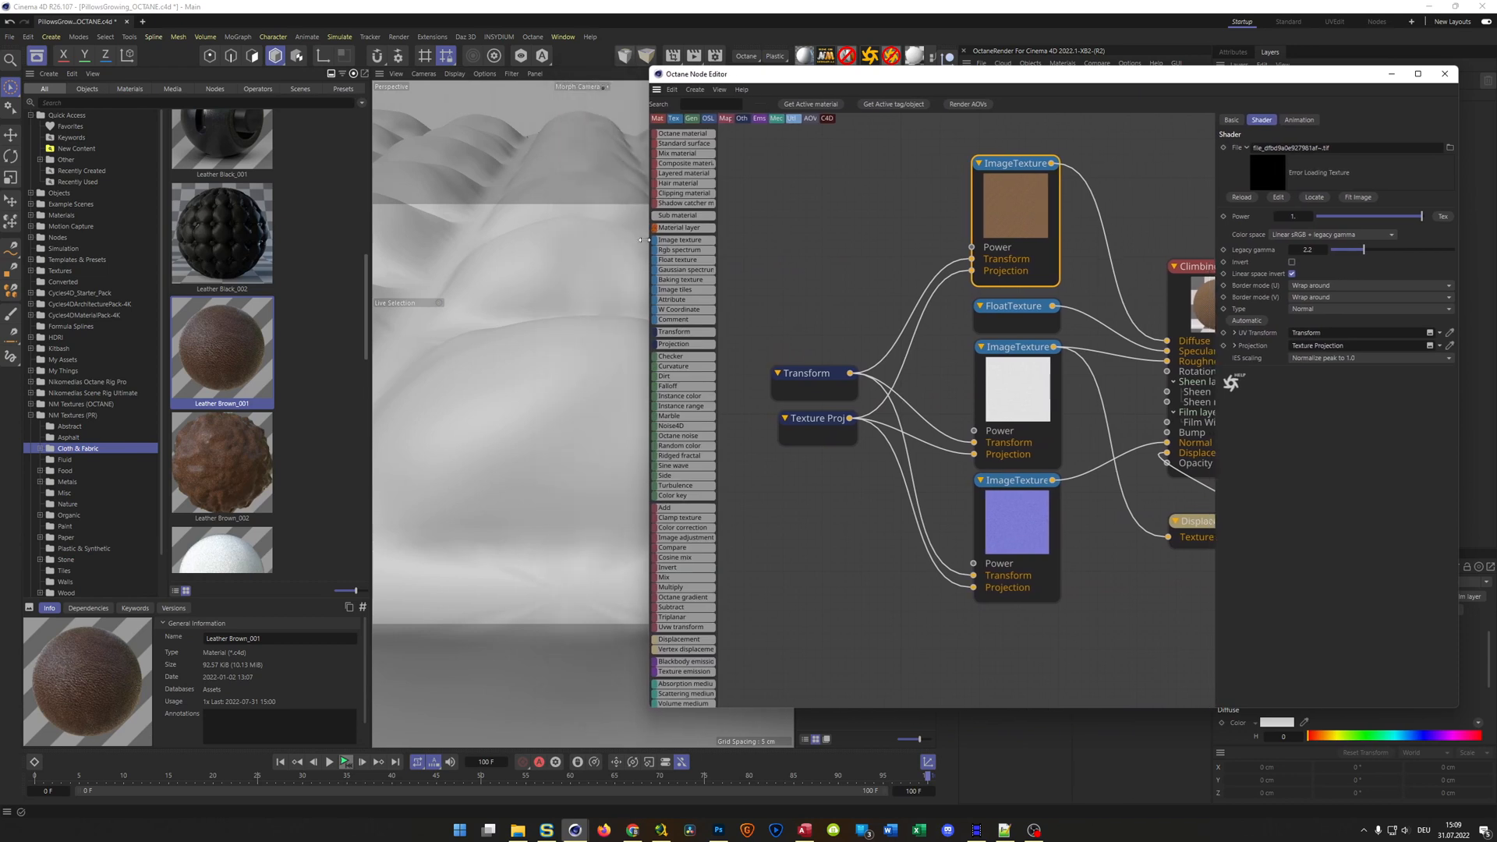
key("alt+Tab")
scroll(390, 353, "up", 3)
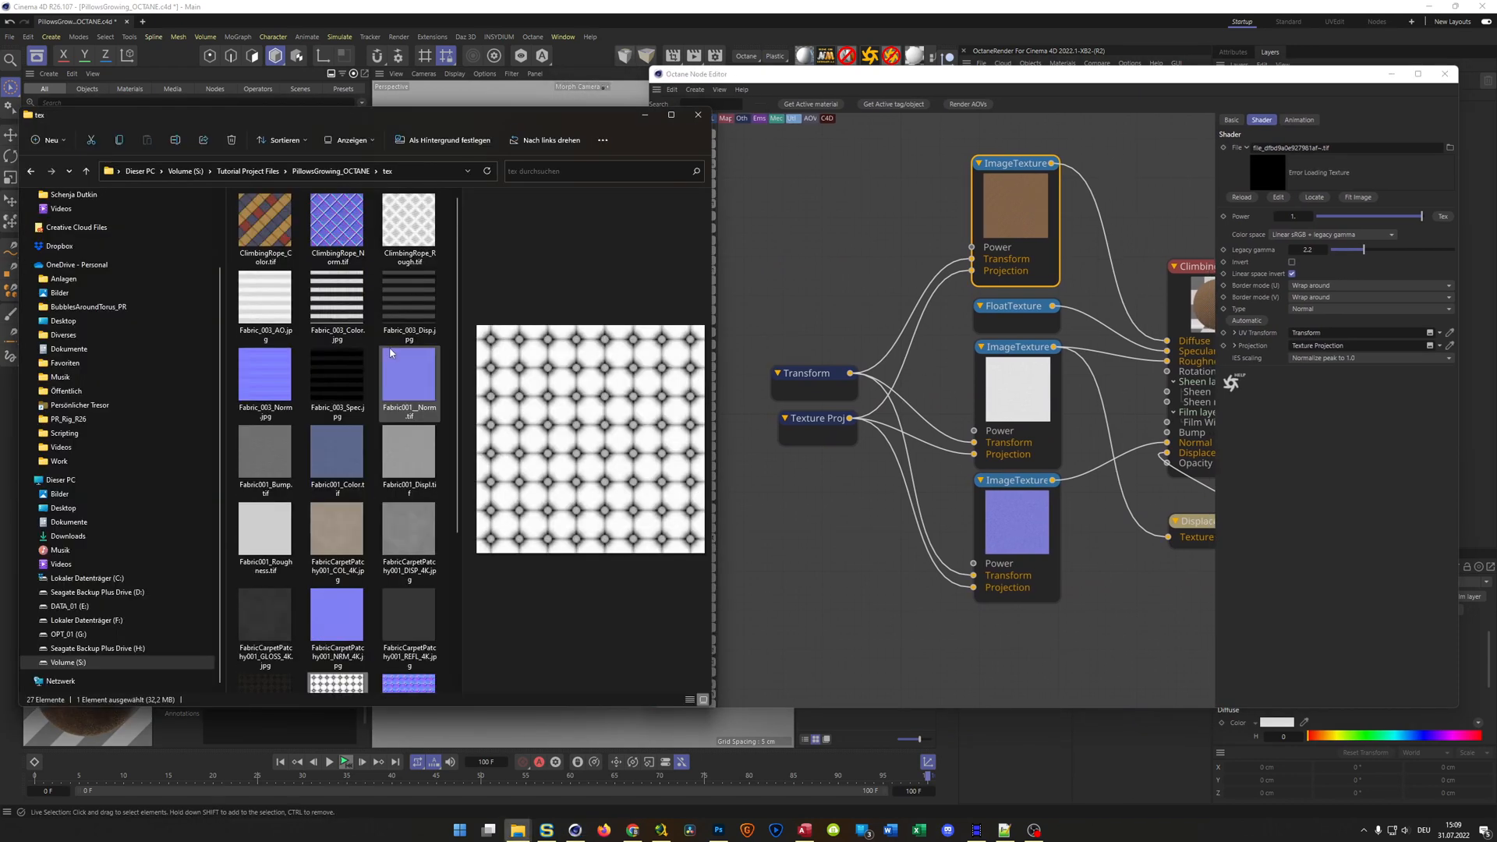
left_click_drag(265, 251, 1343, 174)
Relink the ClimbingRope image texture feeding Roughness and Displacement to ClimbingRope_Rough.tif
left_click(1013, 306)
left_click(1013, 347)
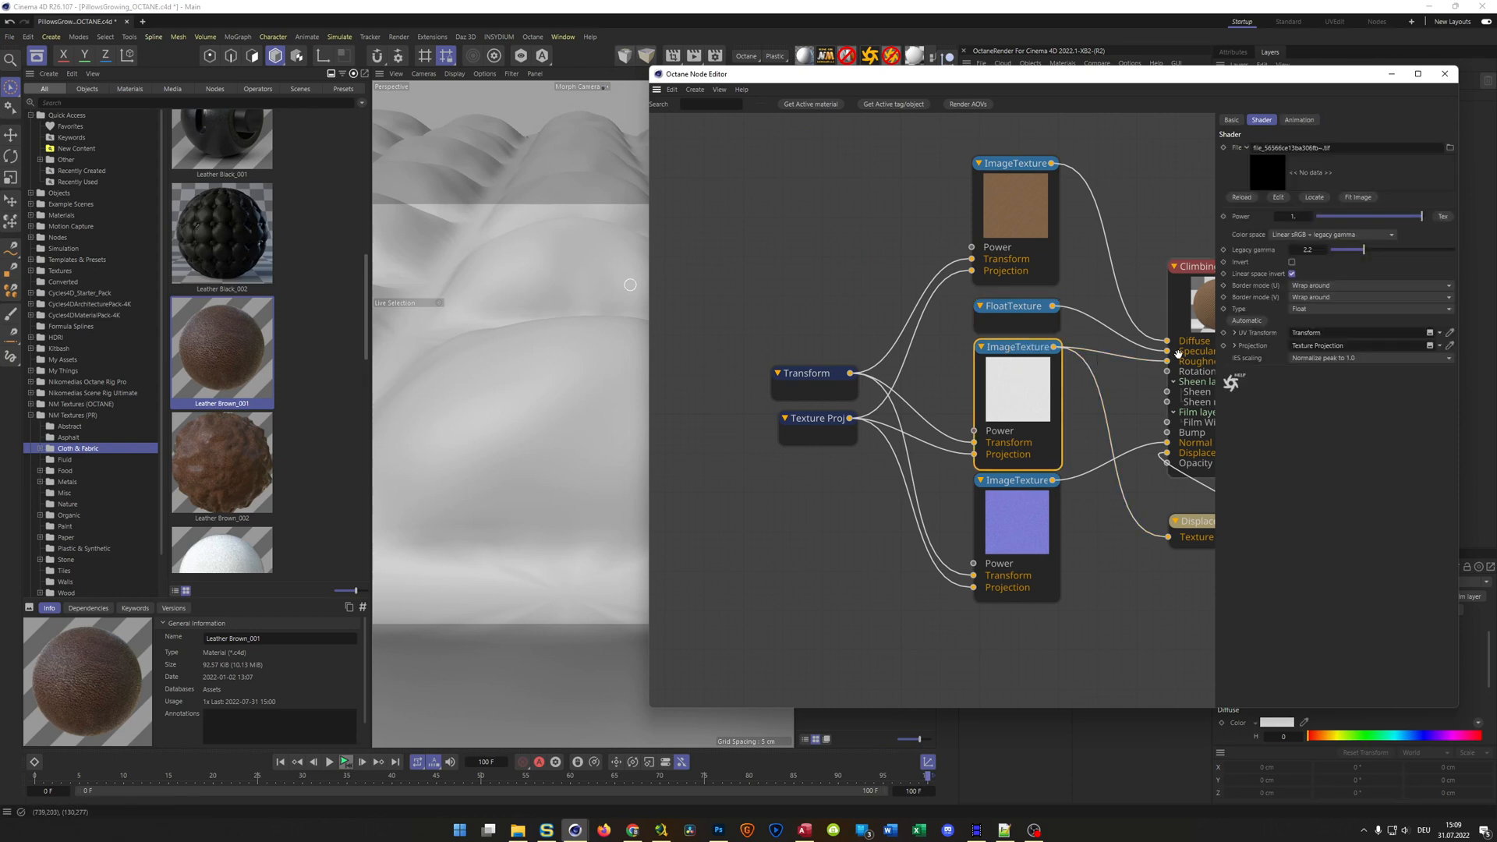
key("alt+Tab")
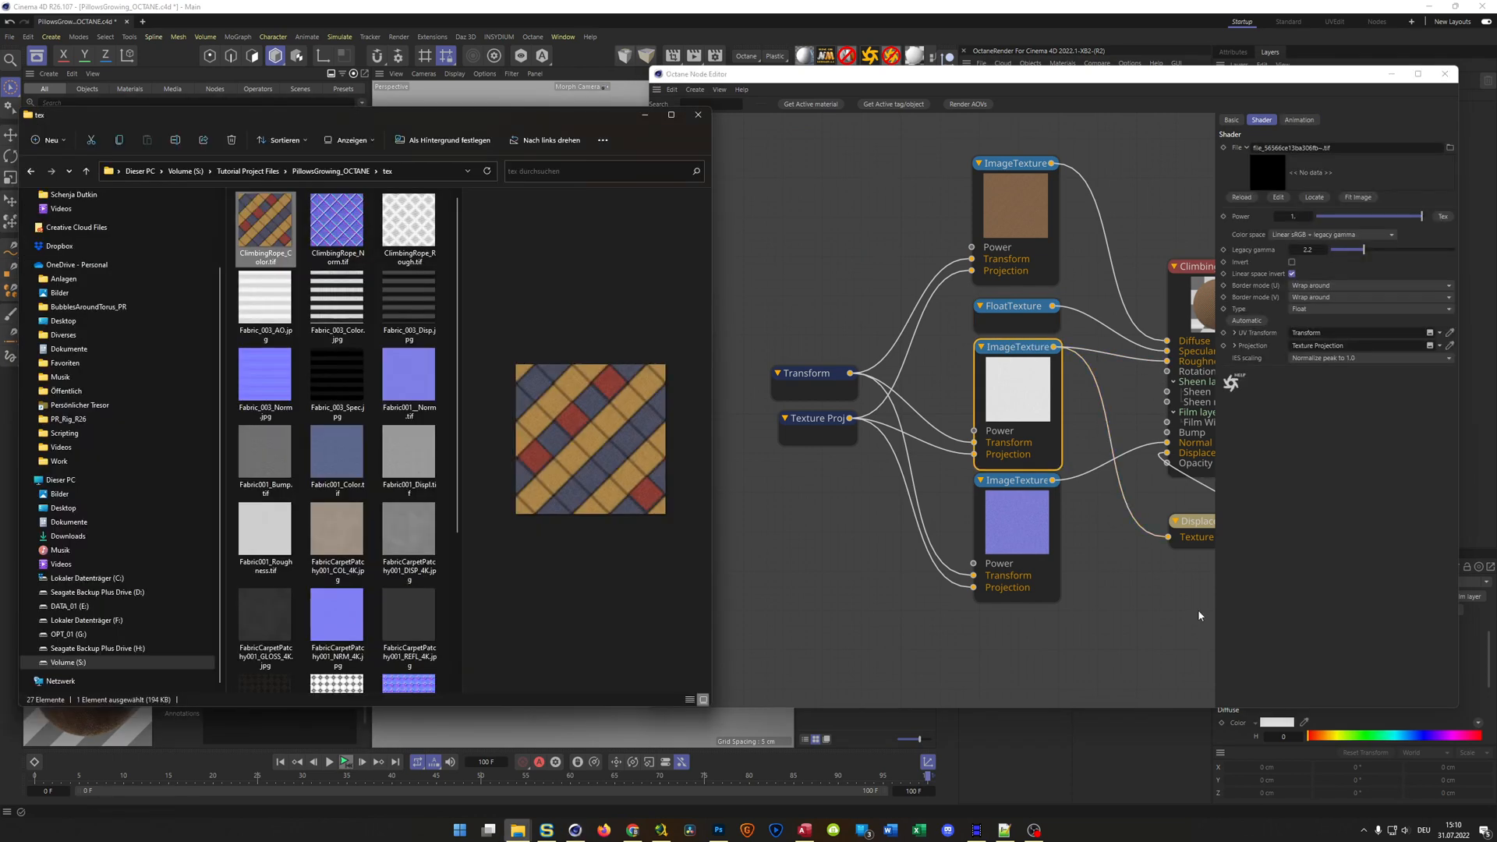
left_click_drag(409, 222, 1358, 153)
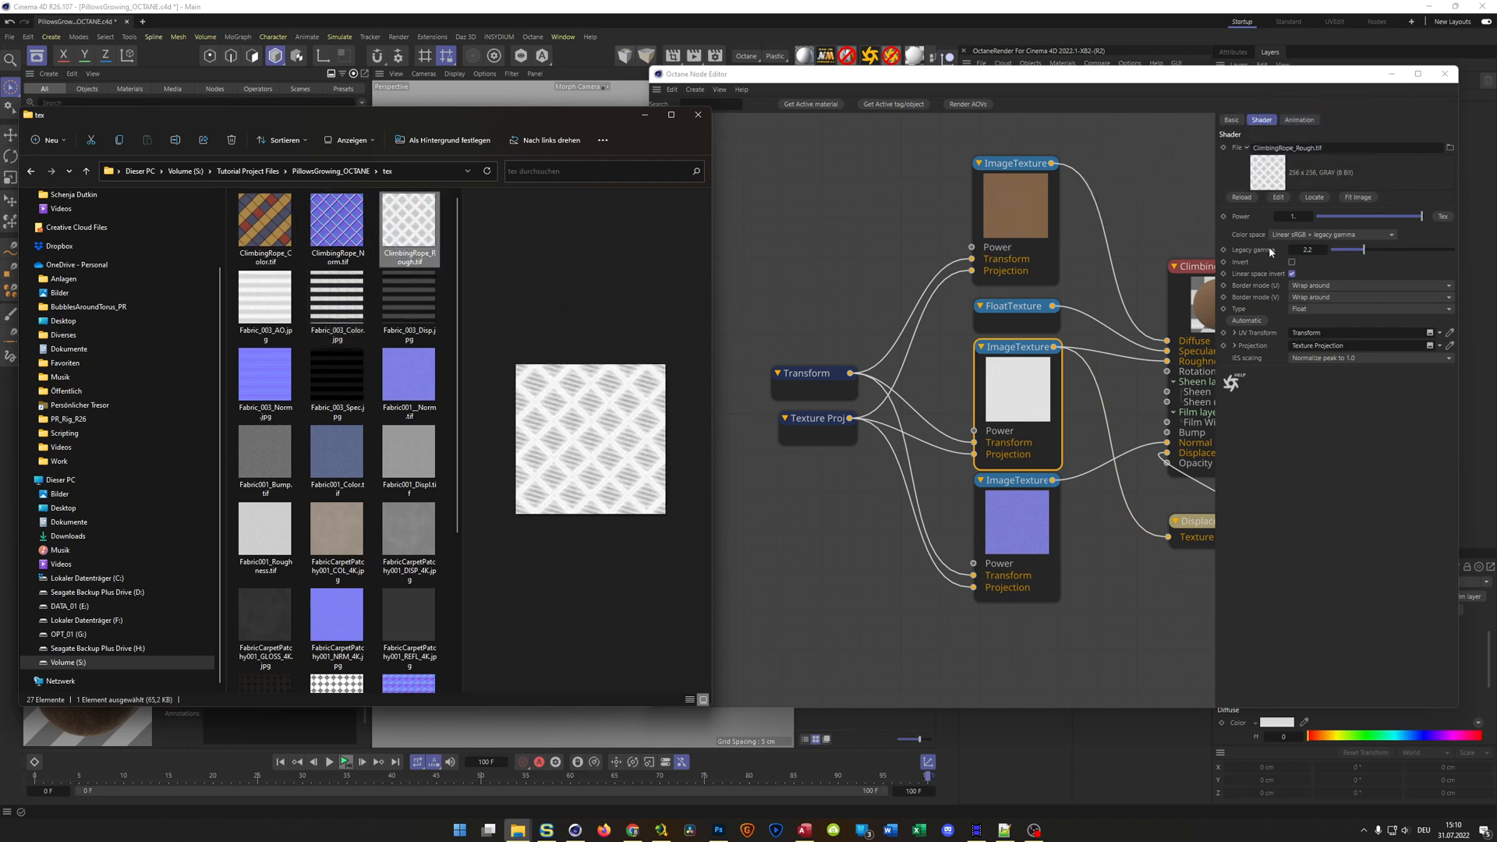
Relink the ClimbingRope image texture feeding Normal to ClimbingRope_Norm.tif and close the node editor
left_click(1027, 483)
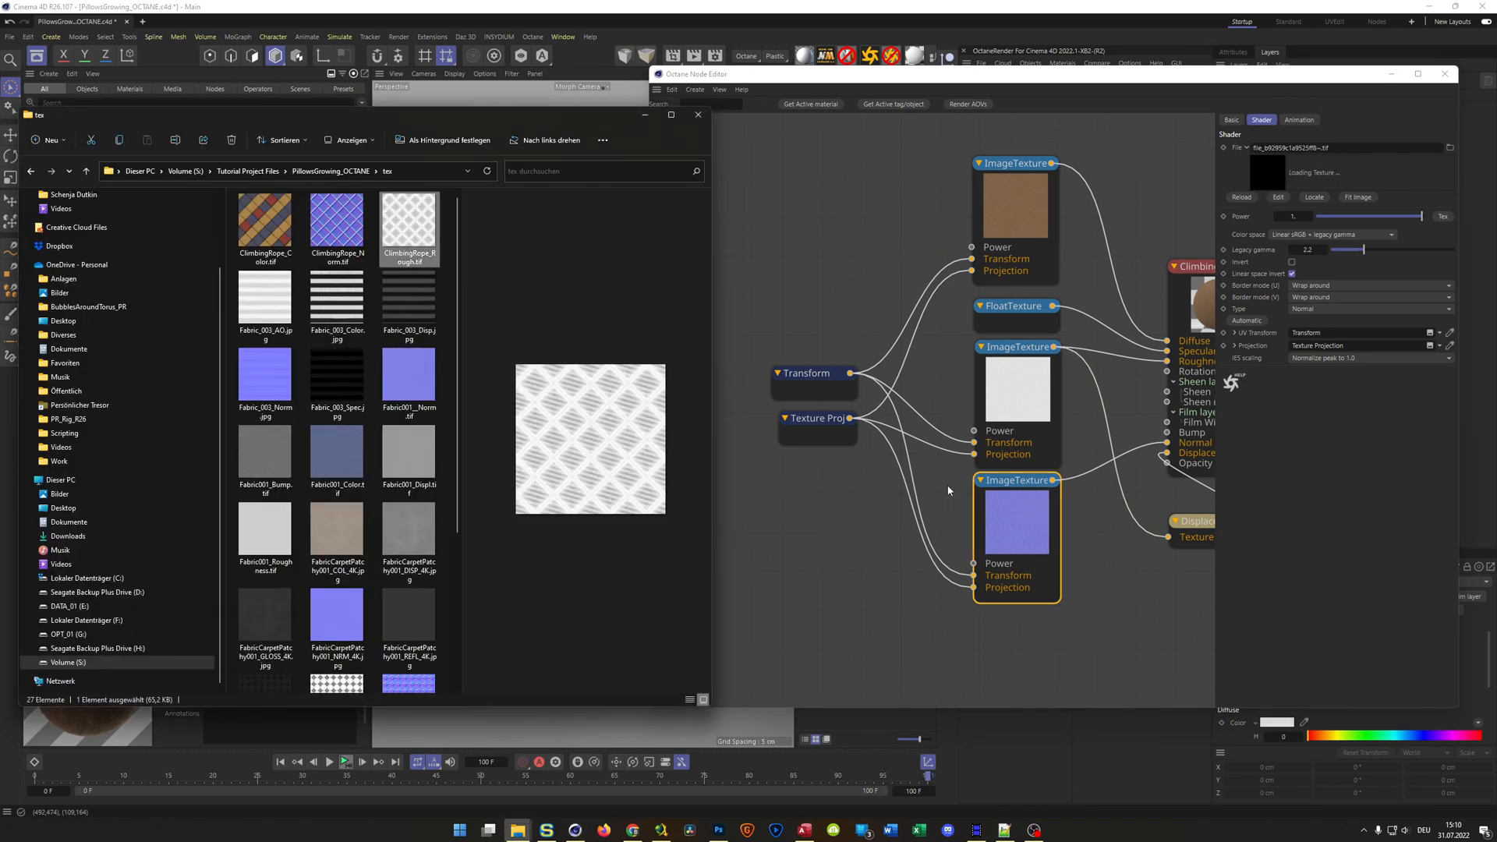
left_click_drag(356, 244, 1325, 152)
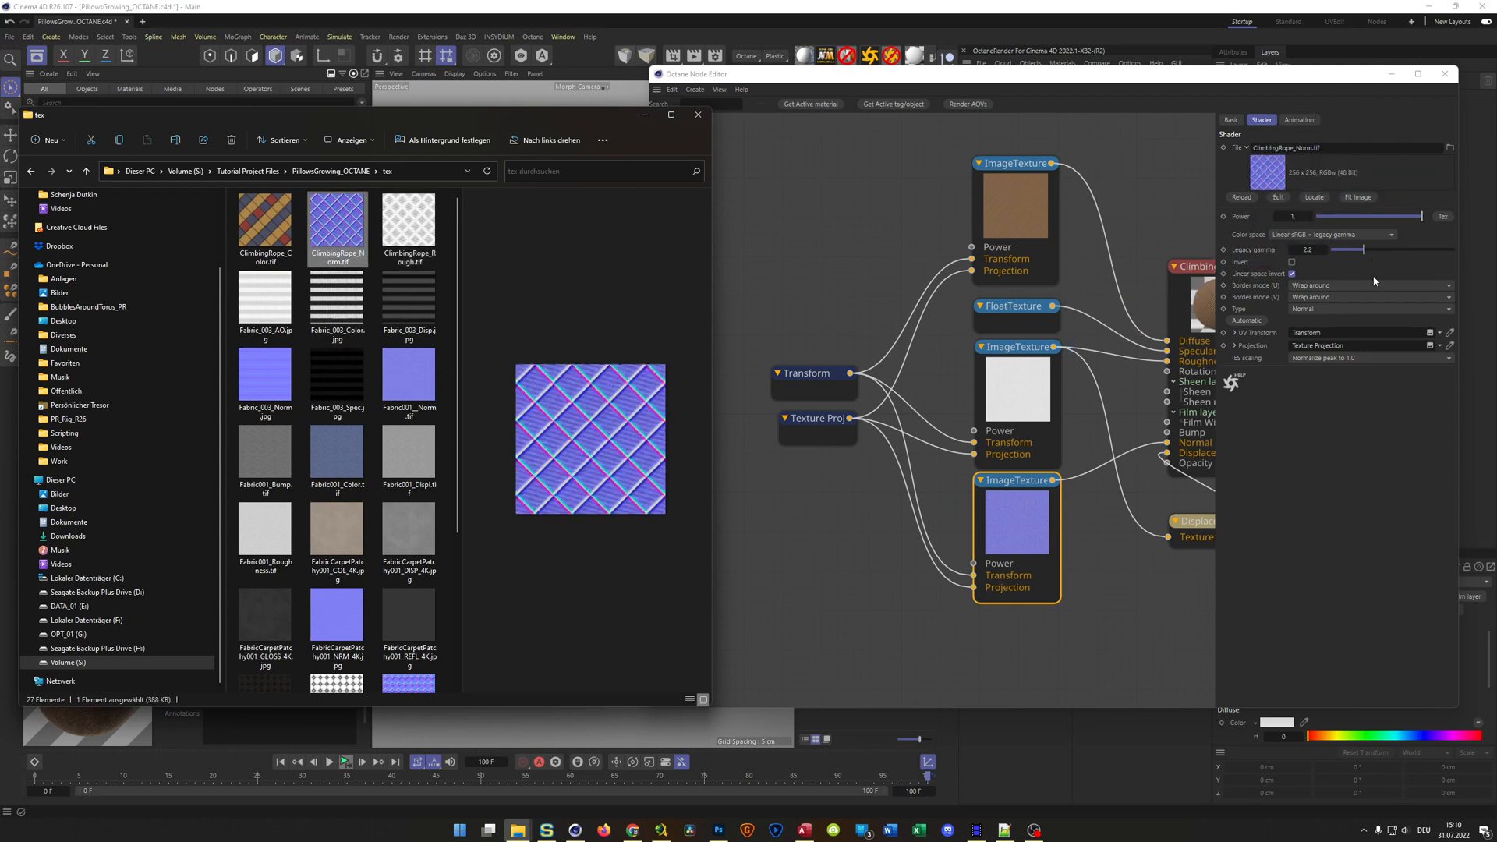
left_click(1338, 371)
left_click(1447, 73)
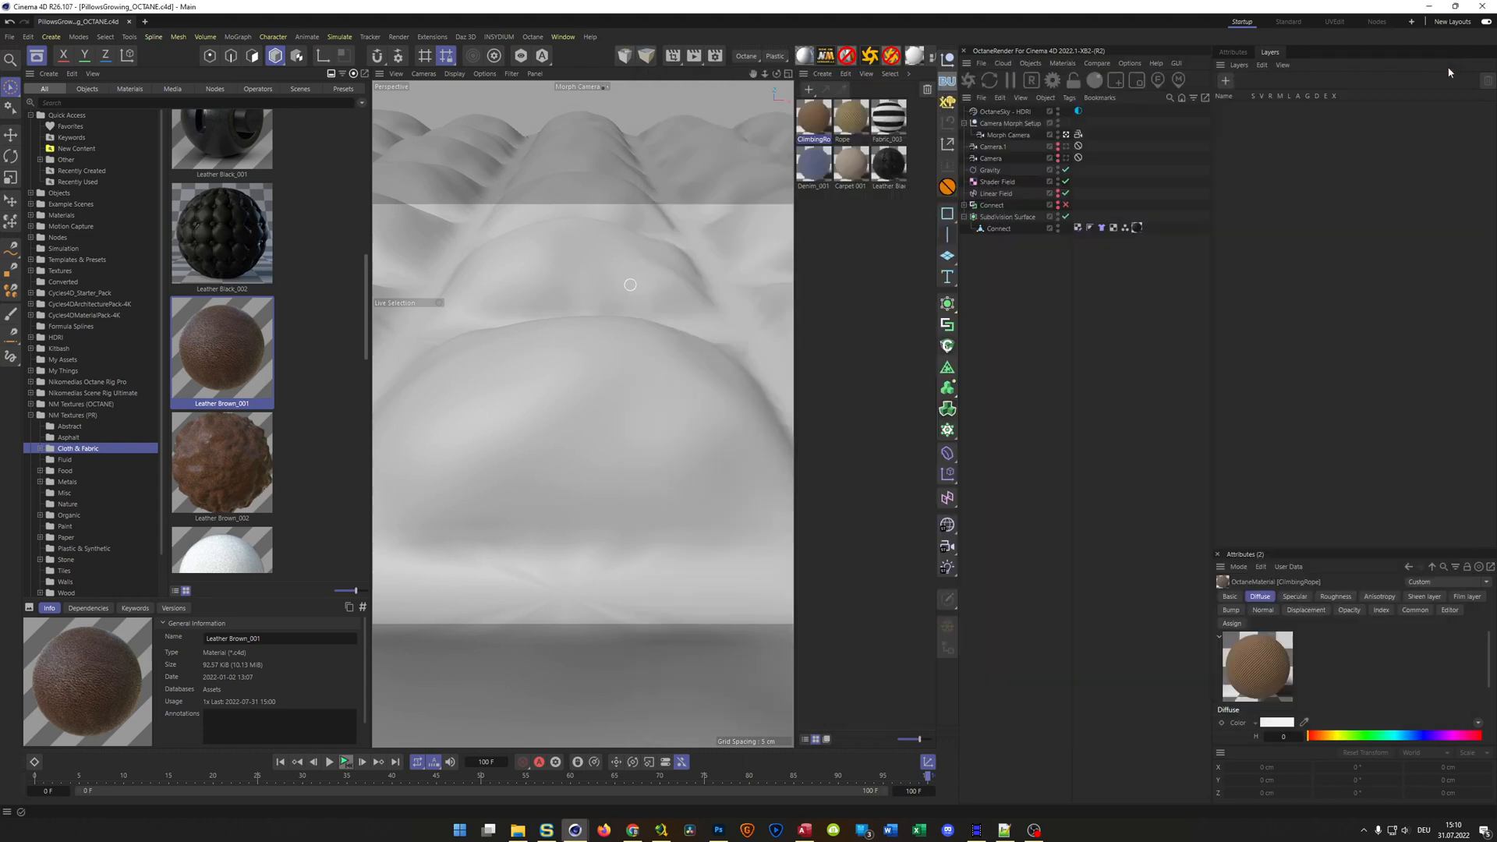